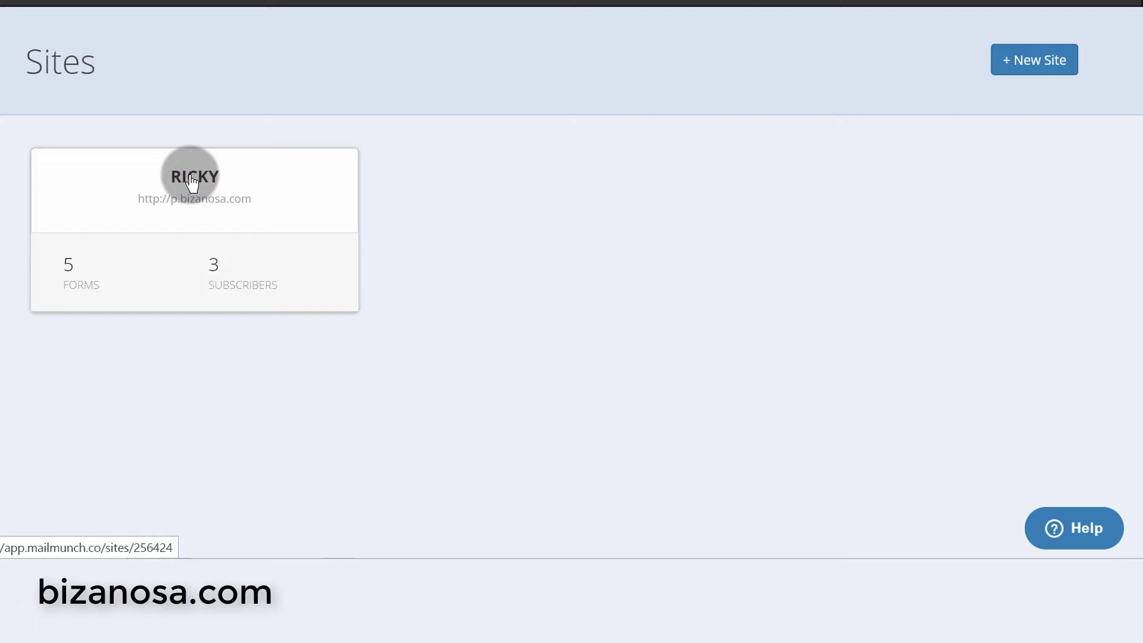
- Open the site's dashboard and scroll through its subscriber and conversion charts
{"action": "left_click", "coordinate": [191, 182]}
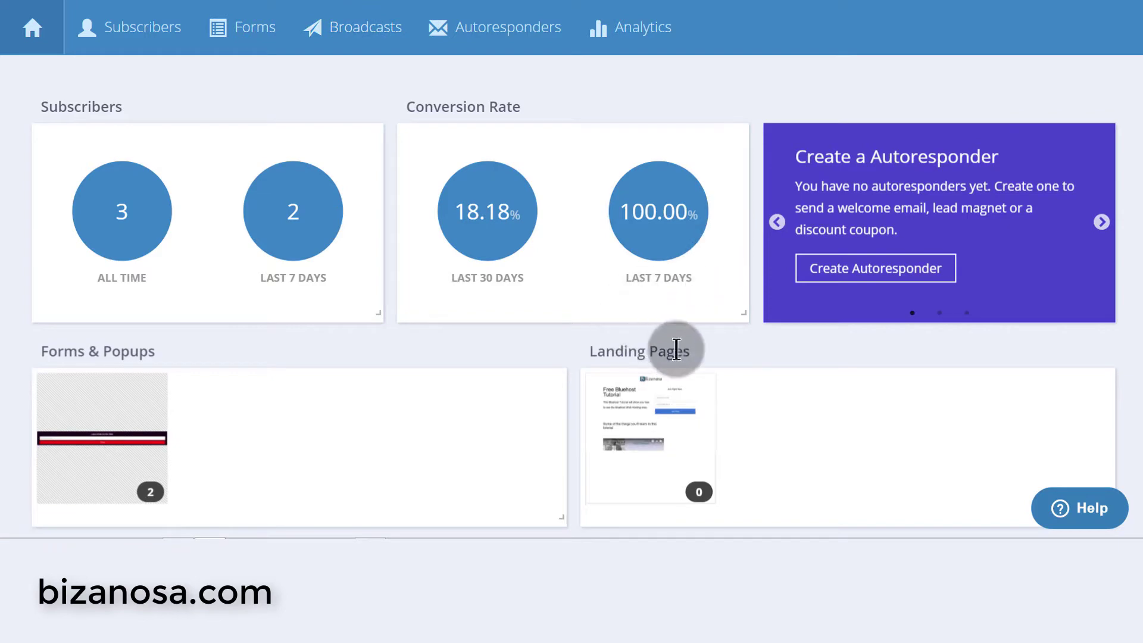
{"action": "scroll", "coordinate": [678, 385], "scroll_direction": "down", "scroll_amount": 3}
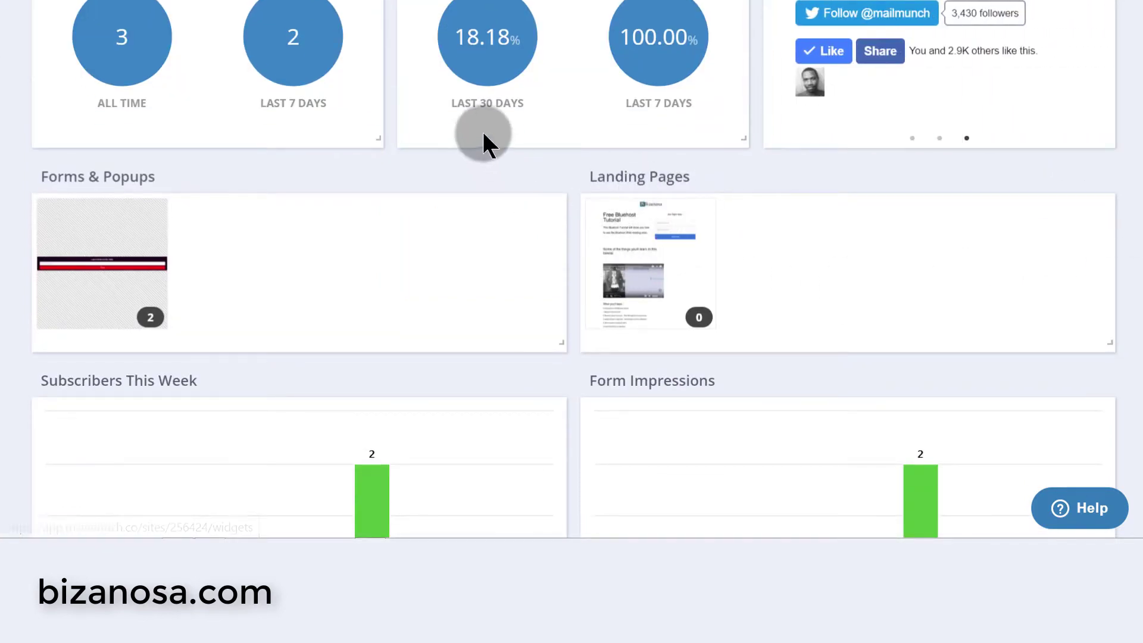
{"action": "scroll", "coordinate": [381, 40], "scroll_direction": "up", "scroll_amount": 3}
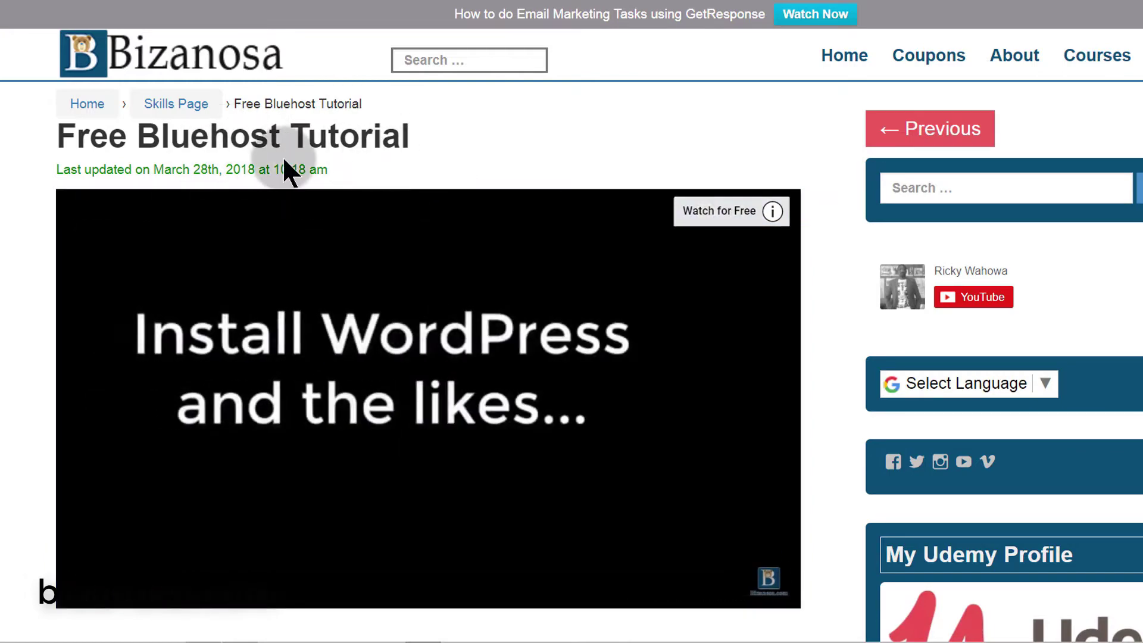
- Scroll through the Free Bluehost Tutorial post to review its images and buttons
{"action": "scroll", "coordinate": [497, 262], "scroll_direction": "down", "scroll_amount": 5}
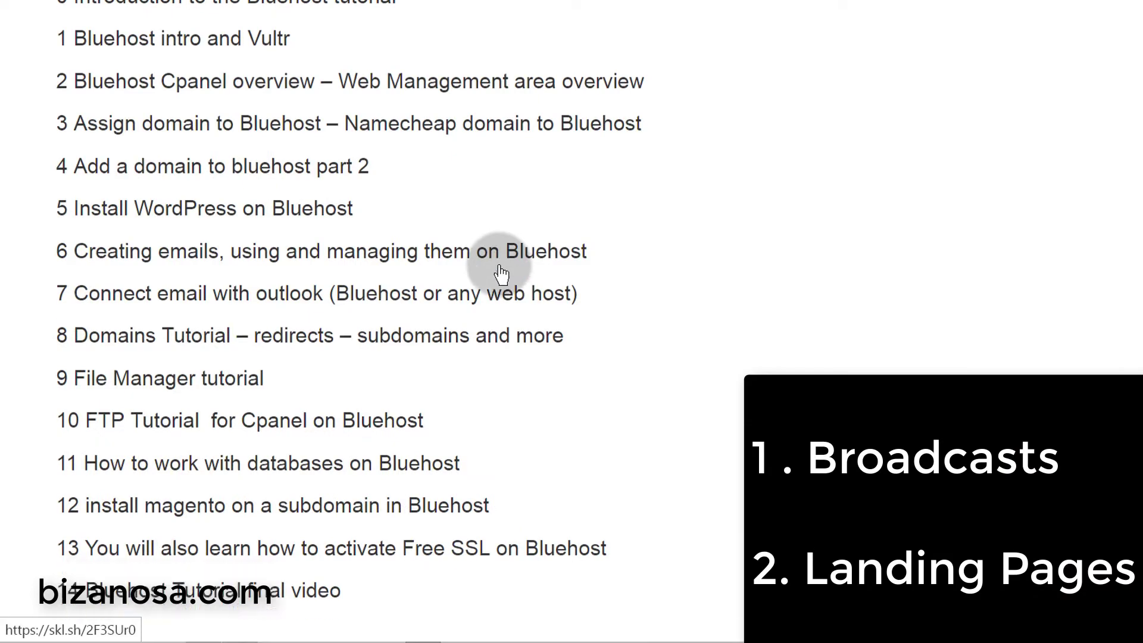
{"action": "scroll", "coordinate": [500, 272], "scroll_direction": "down", "scroll_amount": 10}
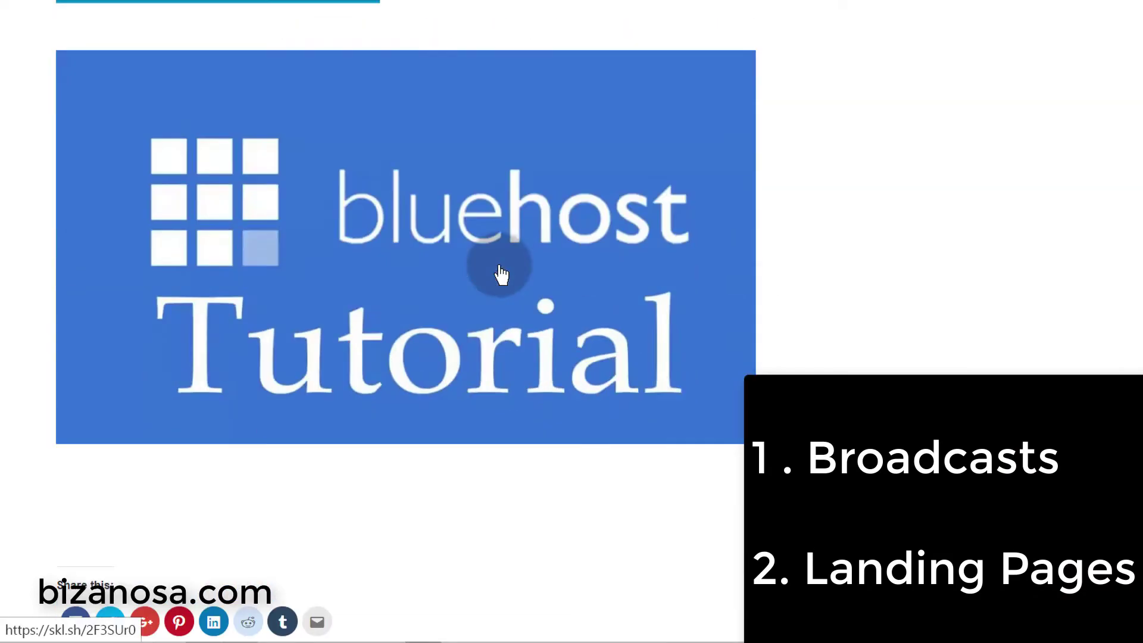
{"action": "scroll", "coordinate": [500, 273], "scroll_direction": "up", "scroll_amount": 15}
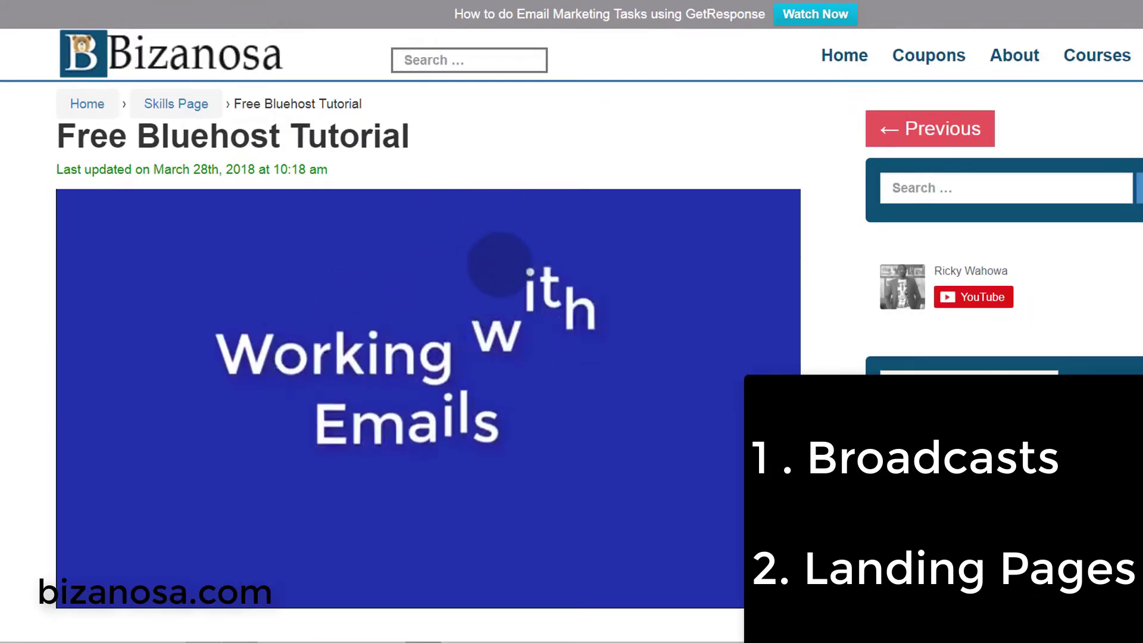
{"action": "scroll", "coordinate": [499, 263], "scroll_direction": "down", "scroll_amount": 15}
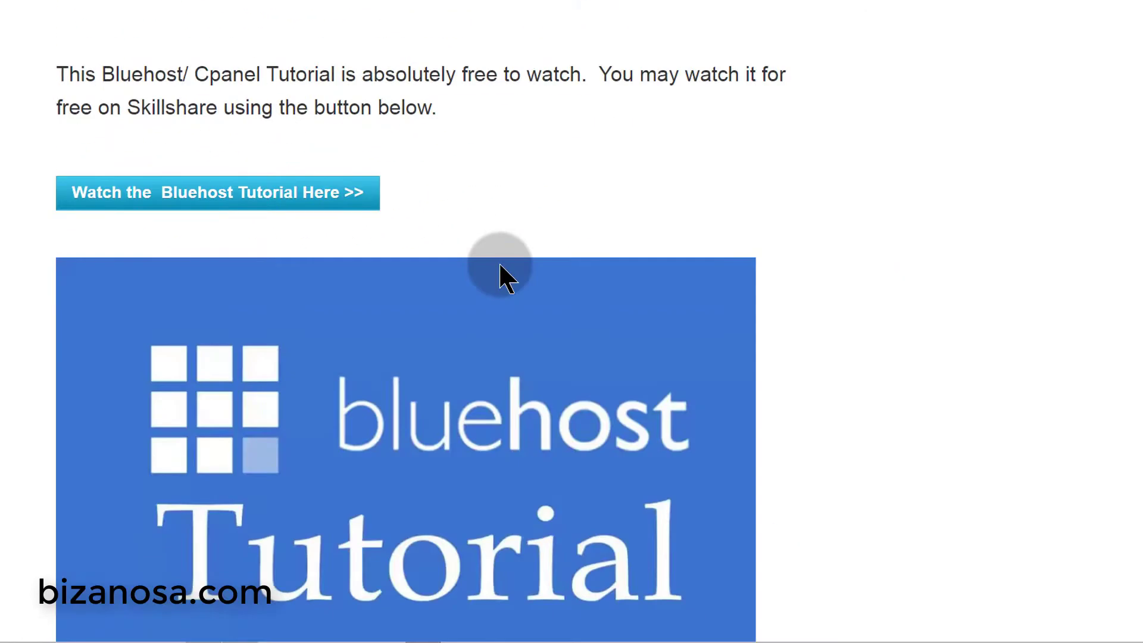
{"action": "scroll", "coordinate": [499, 265], "scroll_direction": "down", "scroll_amount": 10}
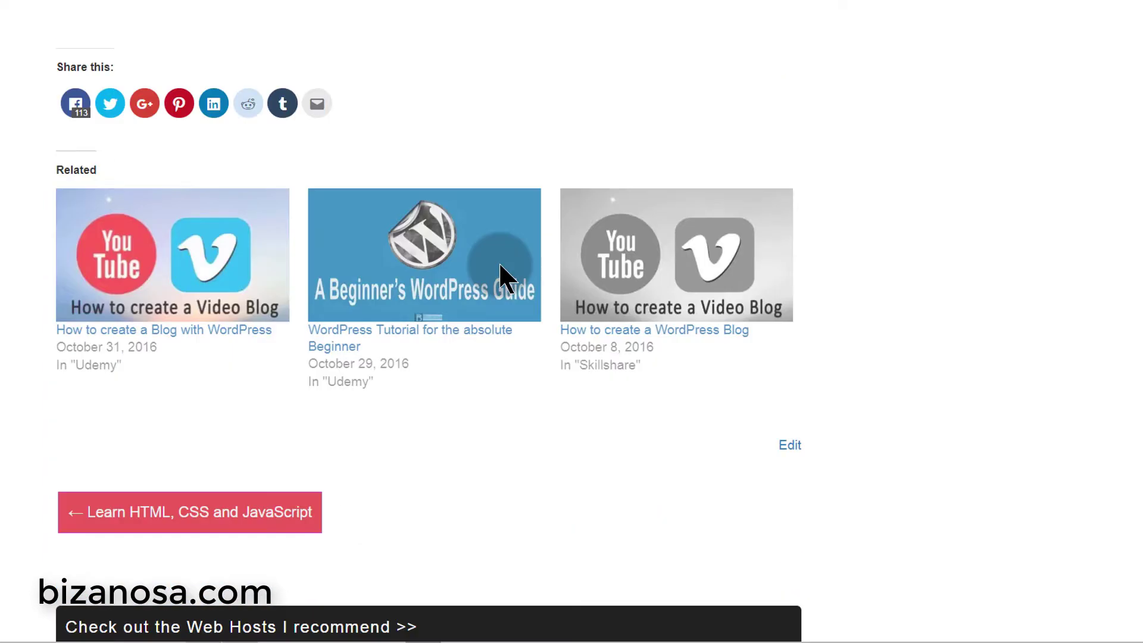
{"action": "scroll", "coordinate": [500, 271], "scroll_direction": "up", "scroll_amount": 20}
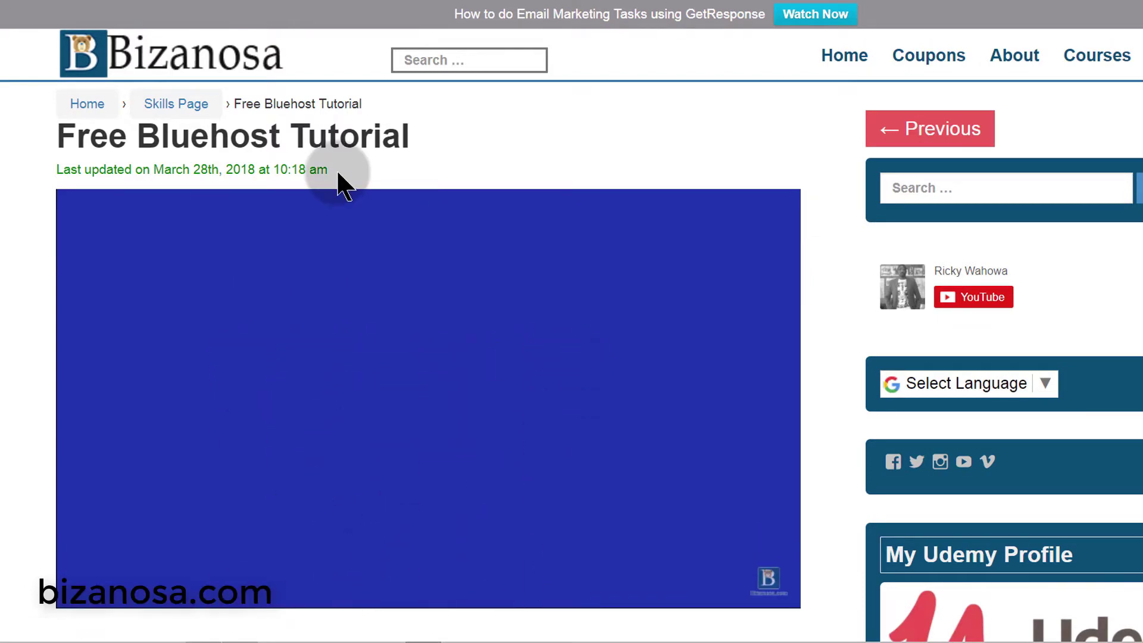
{"action": "scroll", "coordinate": [437, 334], "scroll_direction": "down", "scroll_amount": 7}
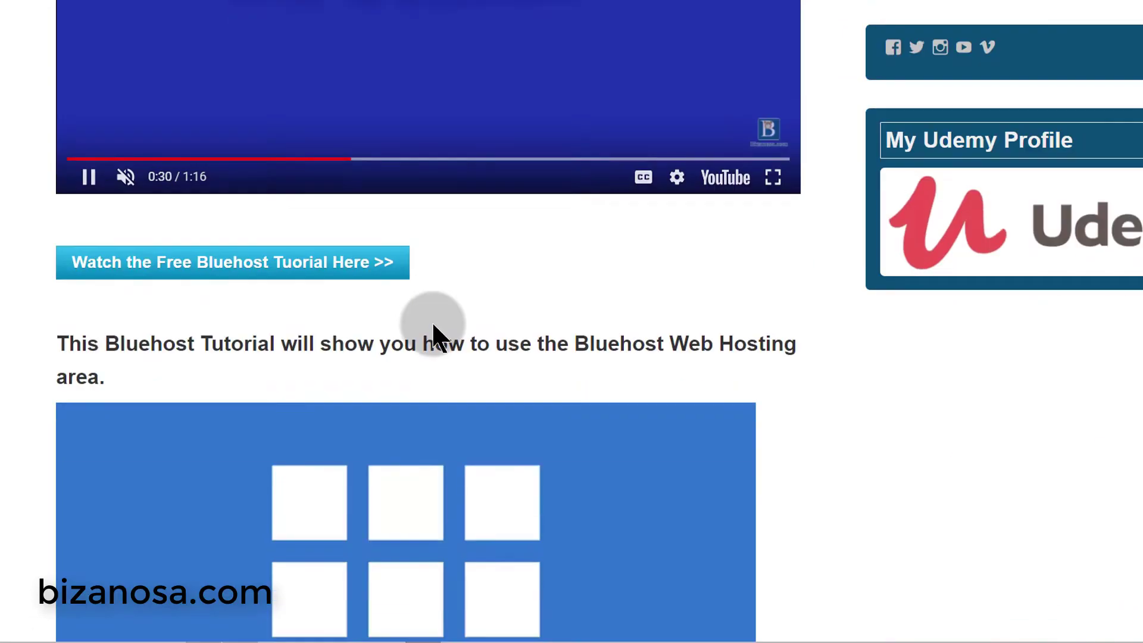
{"action": "scroll", "coordinate": [430, 321], "scroll_direction": "up", "scroll_amount": 7}
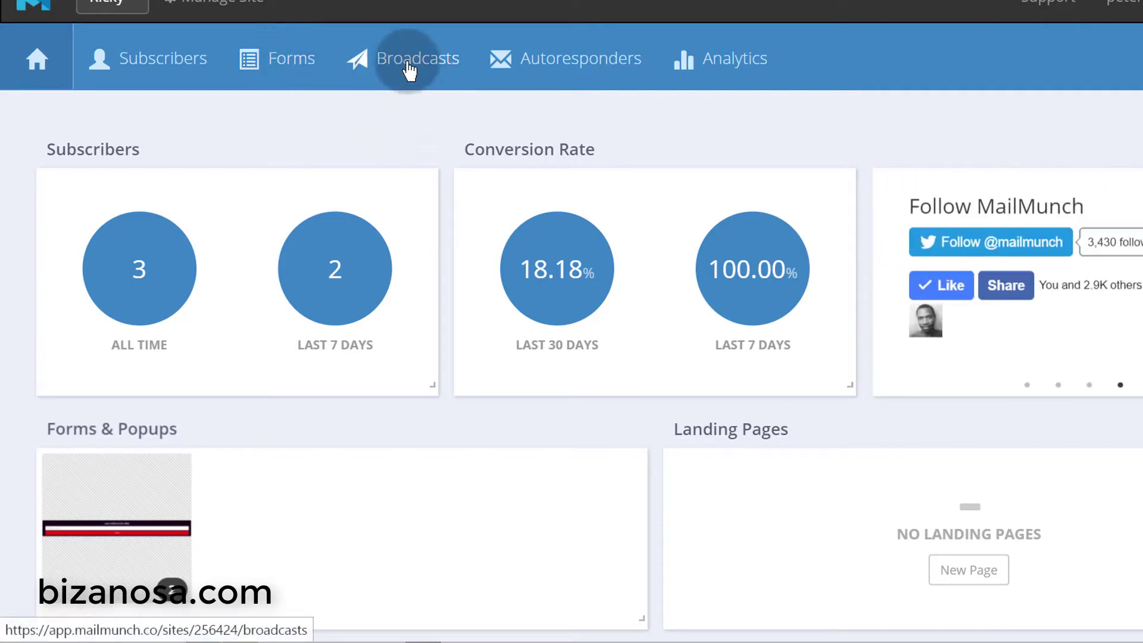
- Go to Broadcasts and start creating the site's first broadcast
{"action": "left_click", "coordinate": [393, 89]}
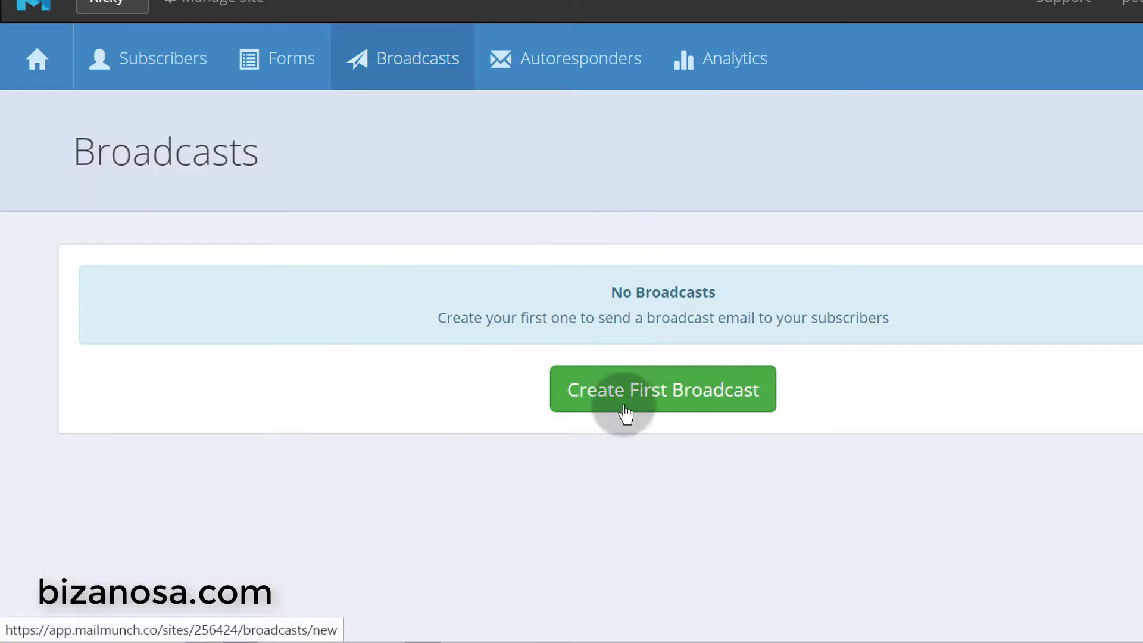
{"action": "left_click", "coordinate": [661, 405]}
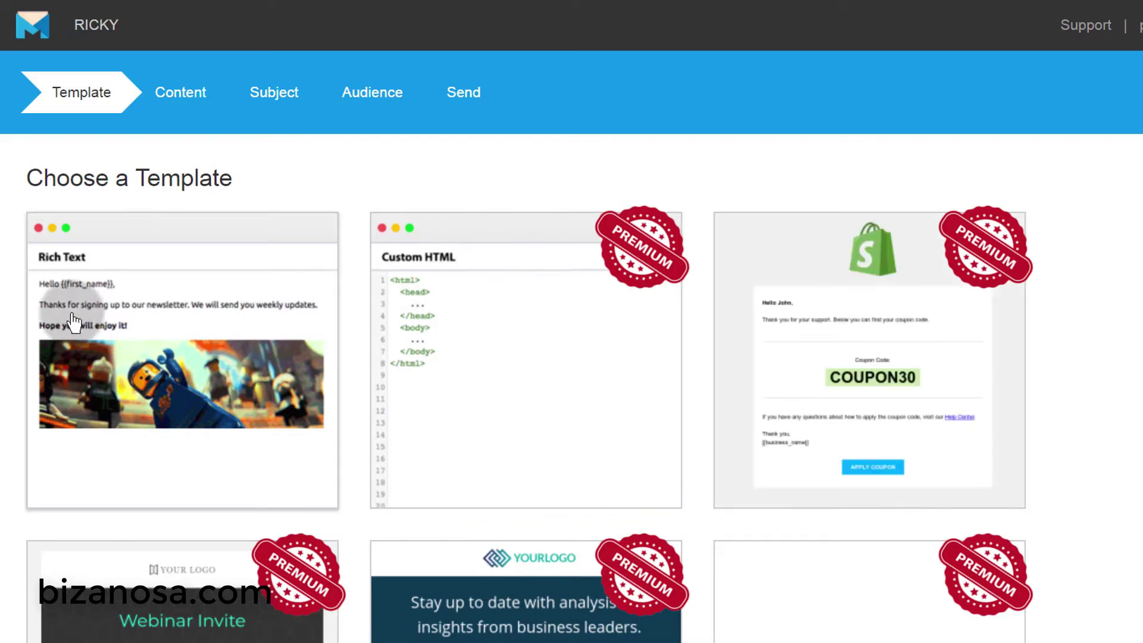
{"action": "left_click", "coordinate": [164, 122]}
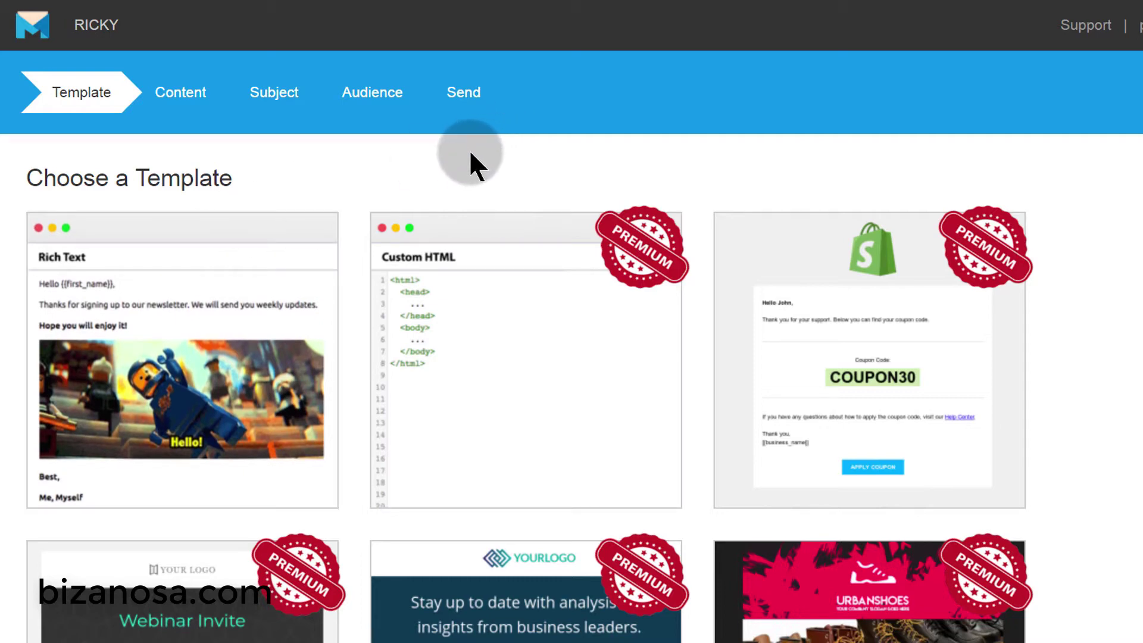
- Choose the Rich Text template for the broadcast email
{"action": "left_click", "coordinate": [153, 342]}
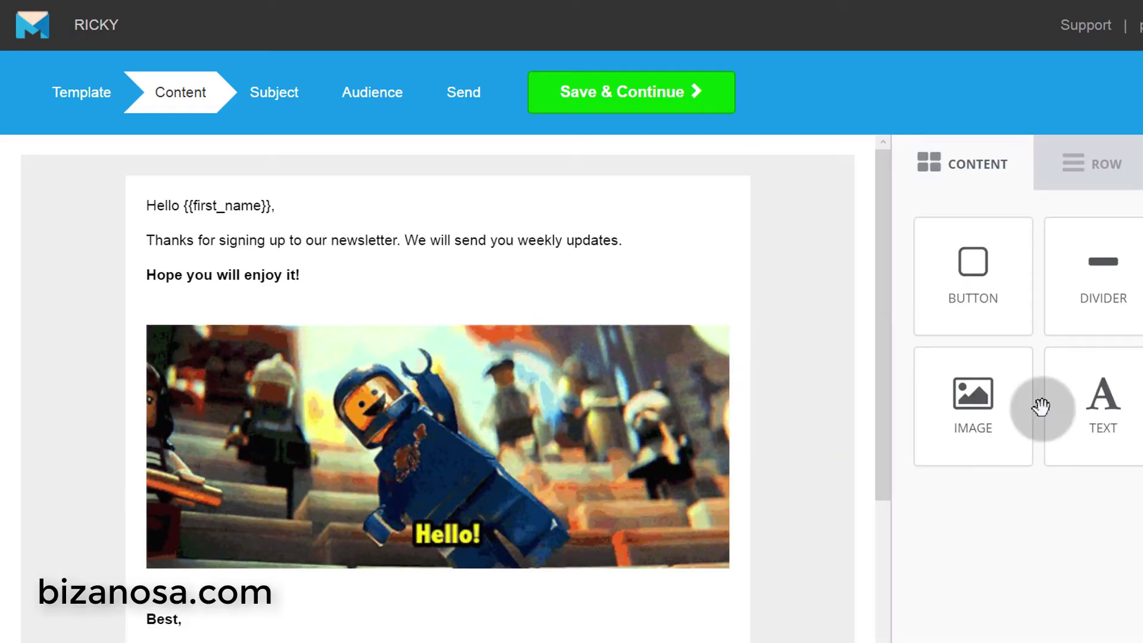
{"action": "scroll", "coordinate": [538, 260], "scroll_direction": "down", "scroll_amount": 4}
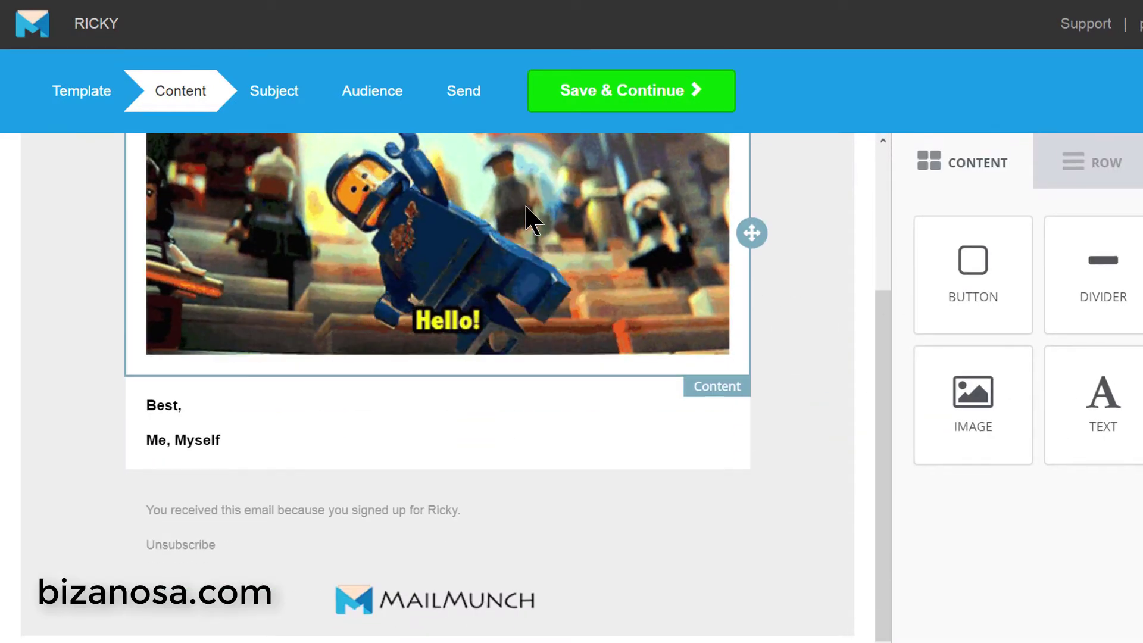
{"action": "scroll", "coordinate": [416, 238], "scroll_direction": "up", "scroll_amount": 3}
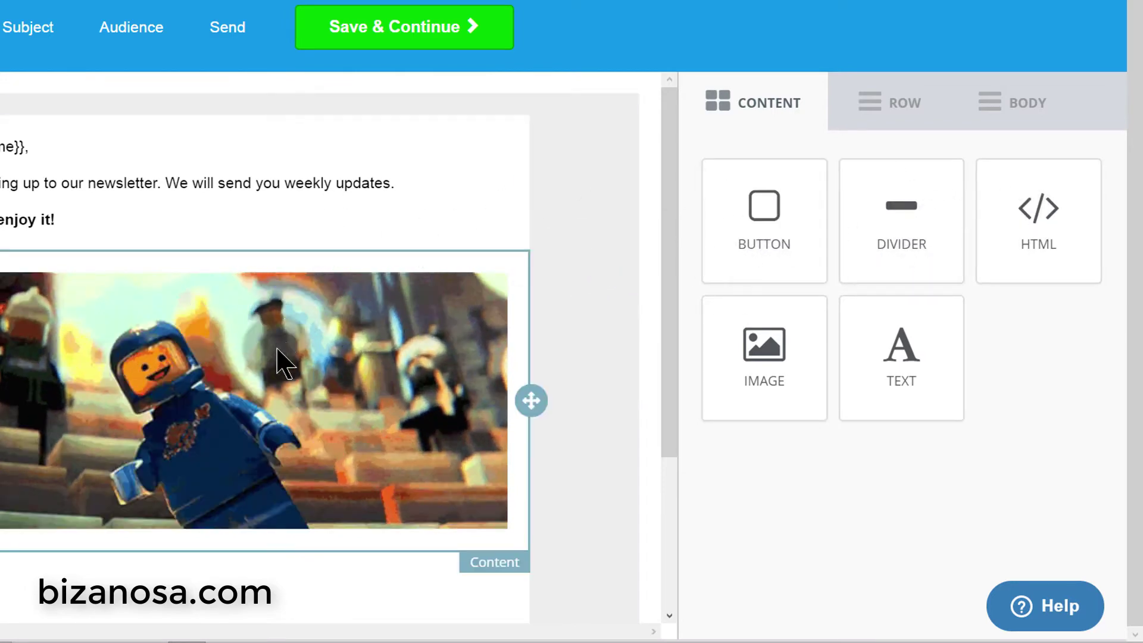
- Add a Button block above the image and a Text block at the email top
{"action": "left_click_drag", "start_coordinate": [781, 241], "coordinate": [194, 280]}
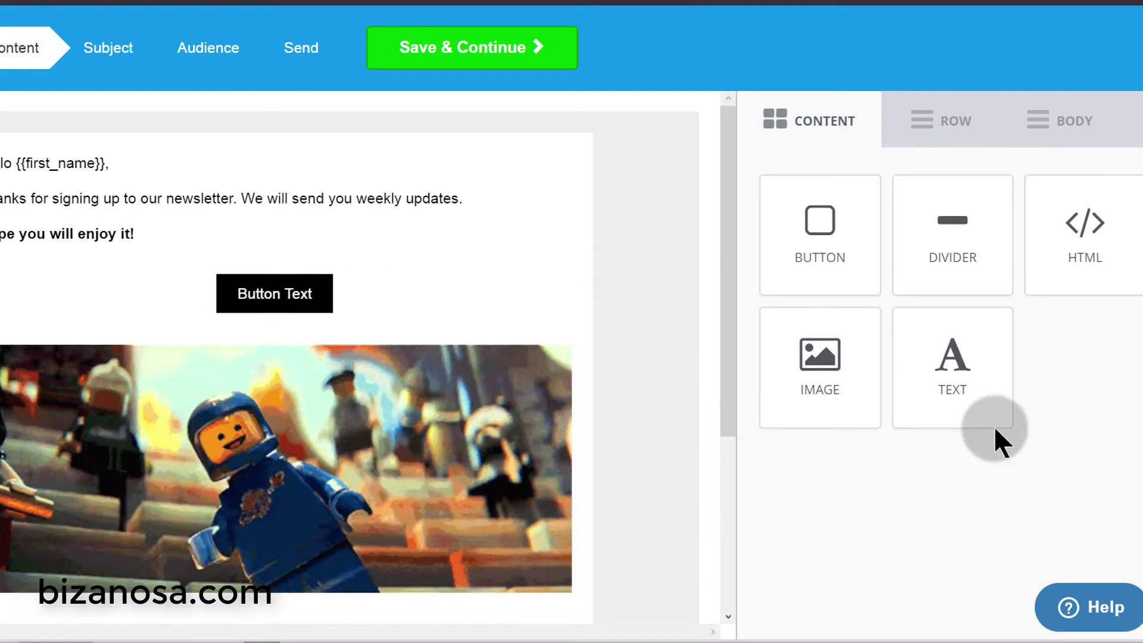
{"action": "left_click_drag", "start_coordinate": [950, 384], "coordinate": [230, 145]}
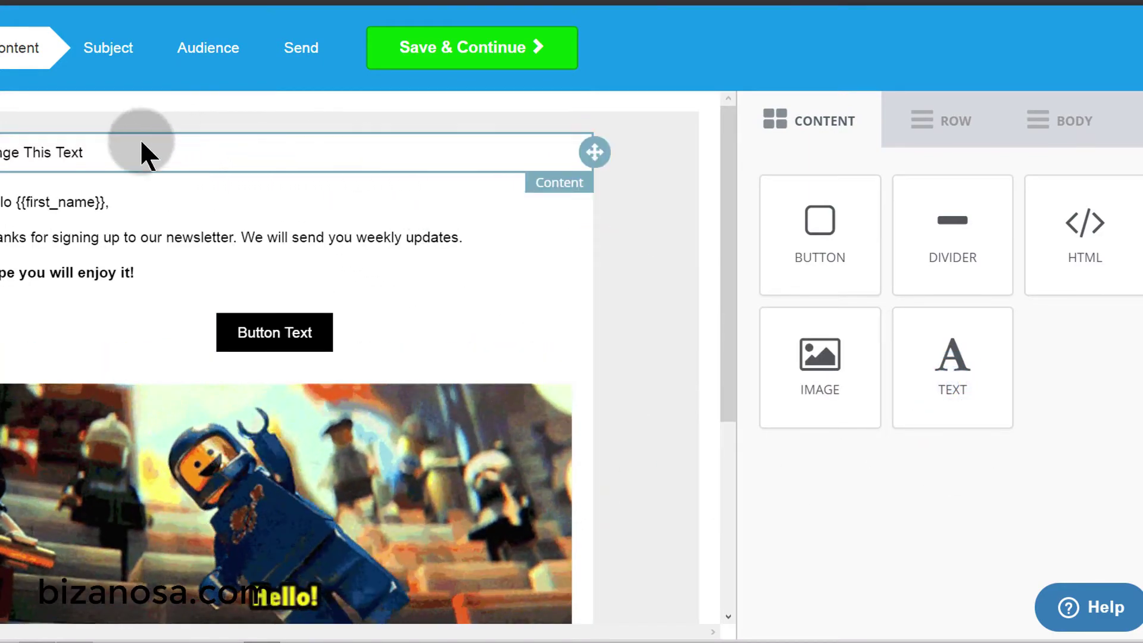
{"action": "left_click", "coordinate": [140, 148]}
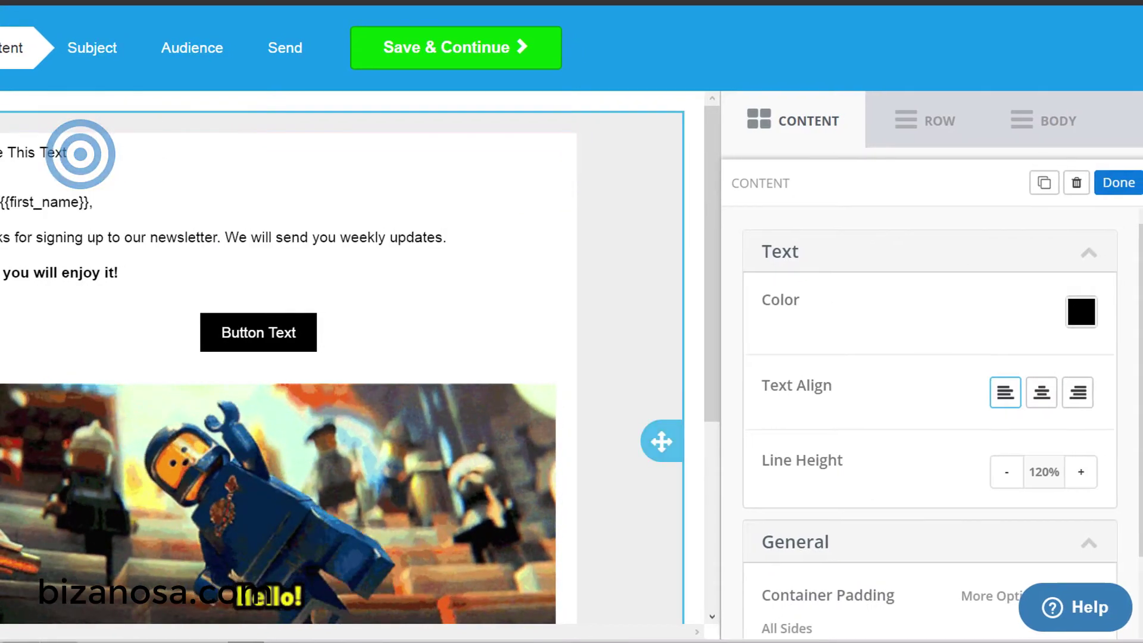
{"action": "left_click", "coordinate": [661, 297]}
{"action": "left_click", "coordinate": [770, 138]}
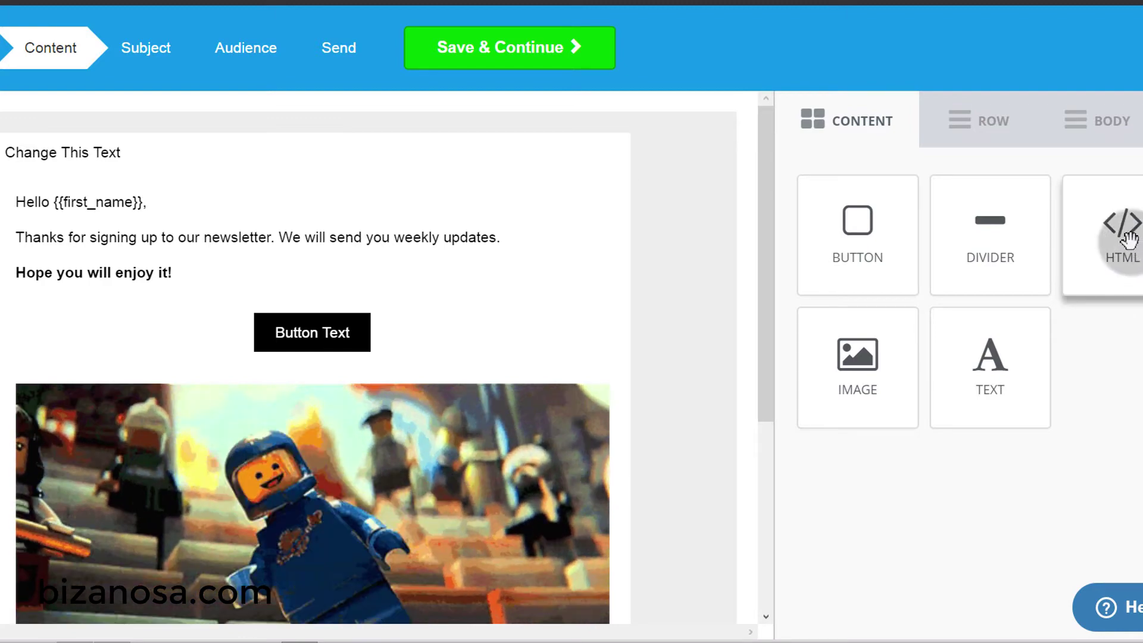
- Insert an HTML 'Hello, world!' block above the 'Change This Text' block
{"action": "left_click_drag", "start_coordinate": [1126, 238], "coordinate": [379, 180]}
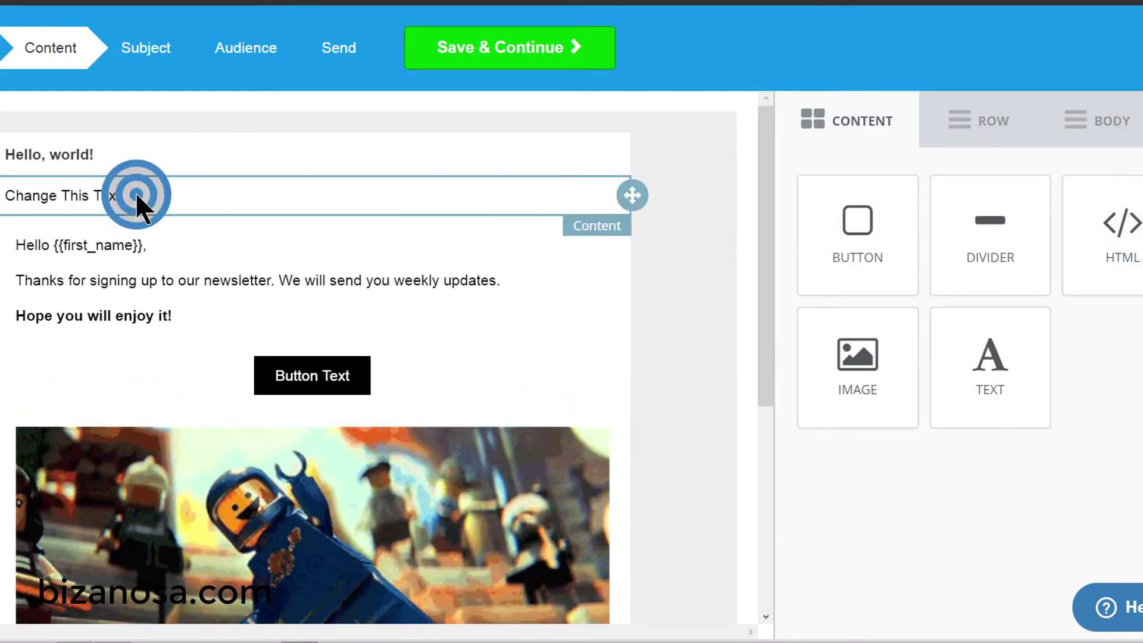
{"action": "left_click", "coordinate": [137, 195]}
{"action": "left_click_drag", "start_coordinate": [136, 195], "coordinate": [2, 182]}
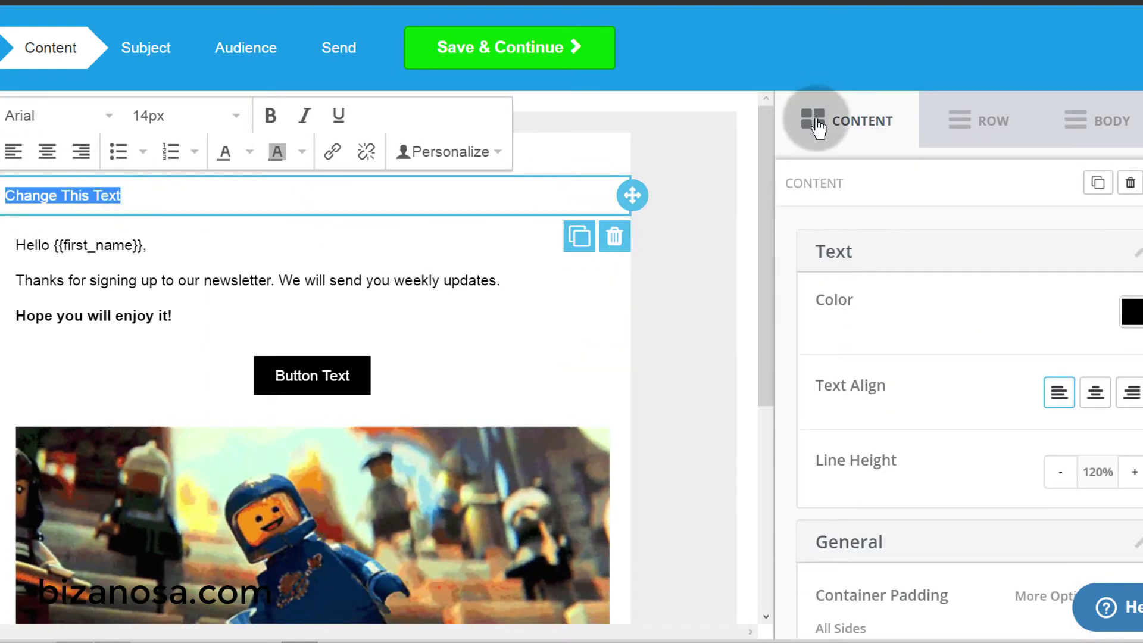
{"action": "left_click", "coordinate": [817, 125]}
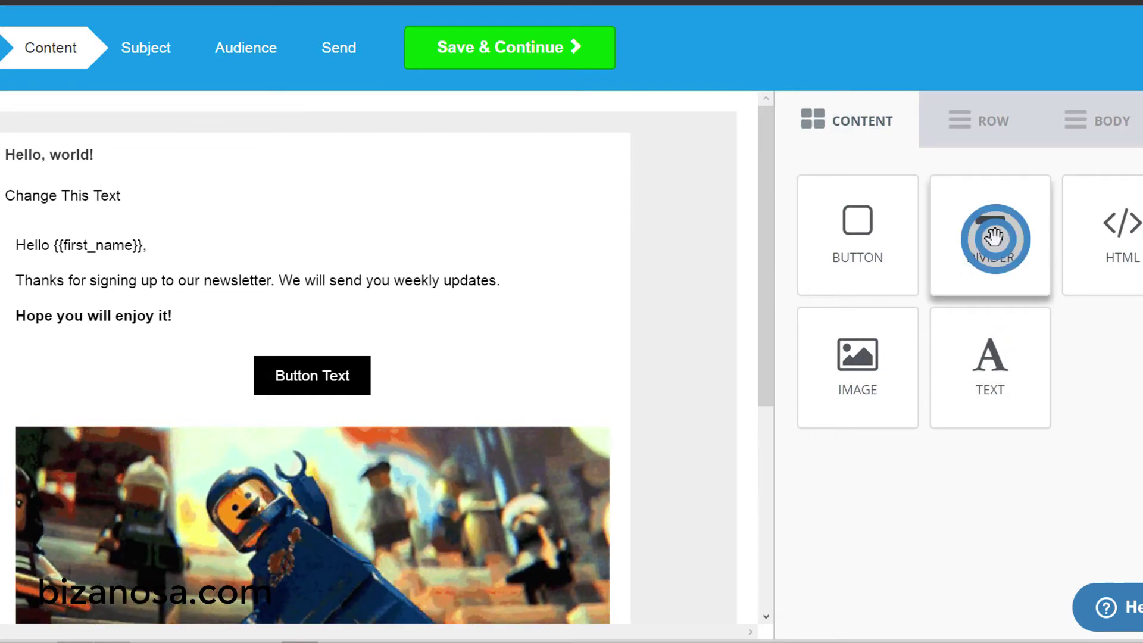
- Add a divider below 'Change This Text' with line thickness 0 and padding 19 as a spacer
{"action": "left_click_drag", "start_coordinate": [993, 237], "coordinate": [158, 277]}
{"action": "left_click", "coordinate": [210, 231]}
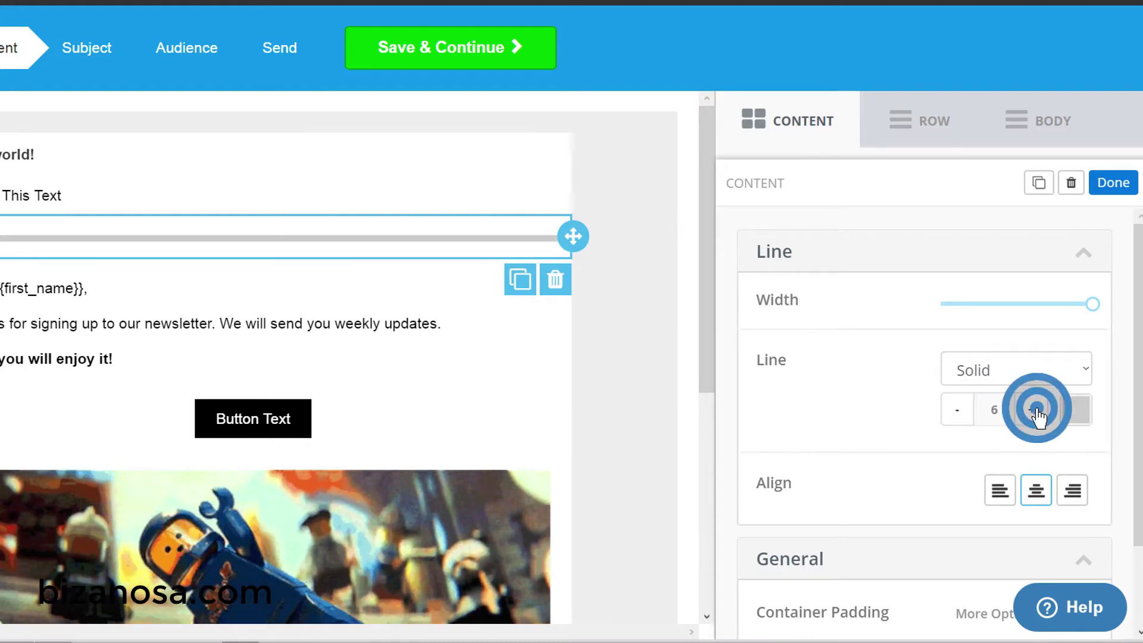
{"action": "left_click", "coordinate": [955, 419]}
{"action": "left_click", "coordinate": [955, 419]}
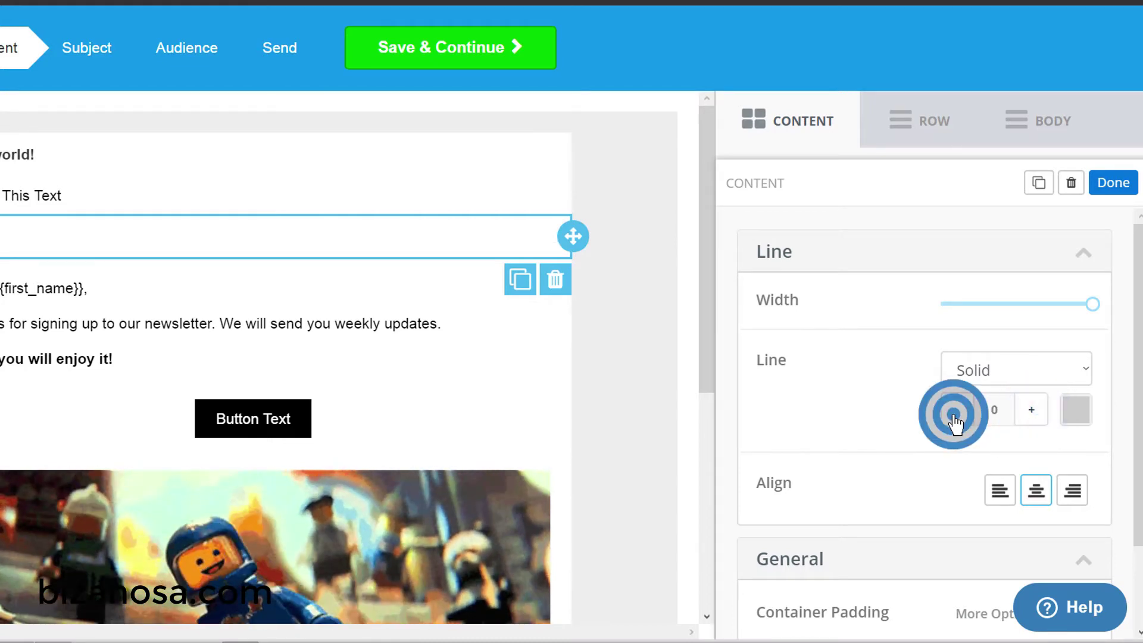
{"action": "scroll", "coordinate": [877, 421], "scroll_direction": "down", "scroll_amount": 2}
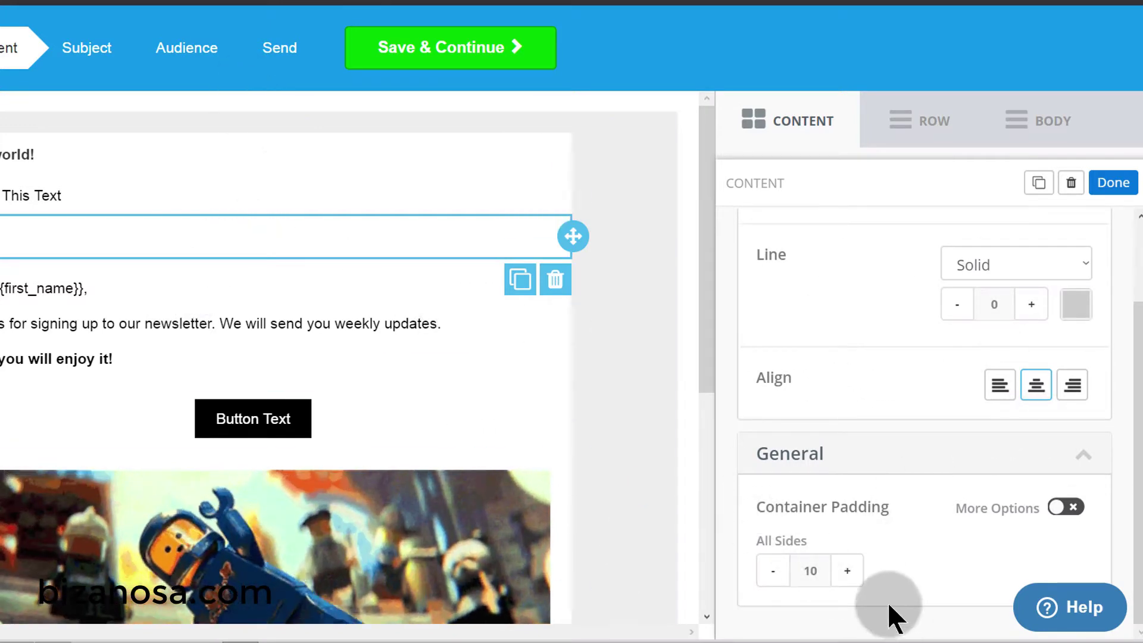
{"action": "left_click", "coordinate": [845, 580]}
{"action": "left_click", "coordinate": [845, 580]}
{"action": "left_click", "coordinate": [845, 580]}
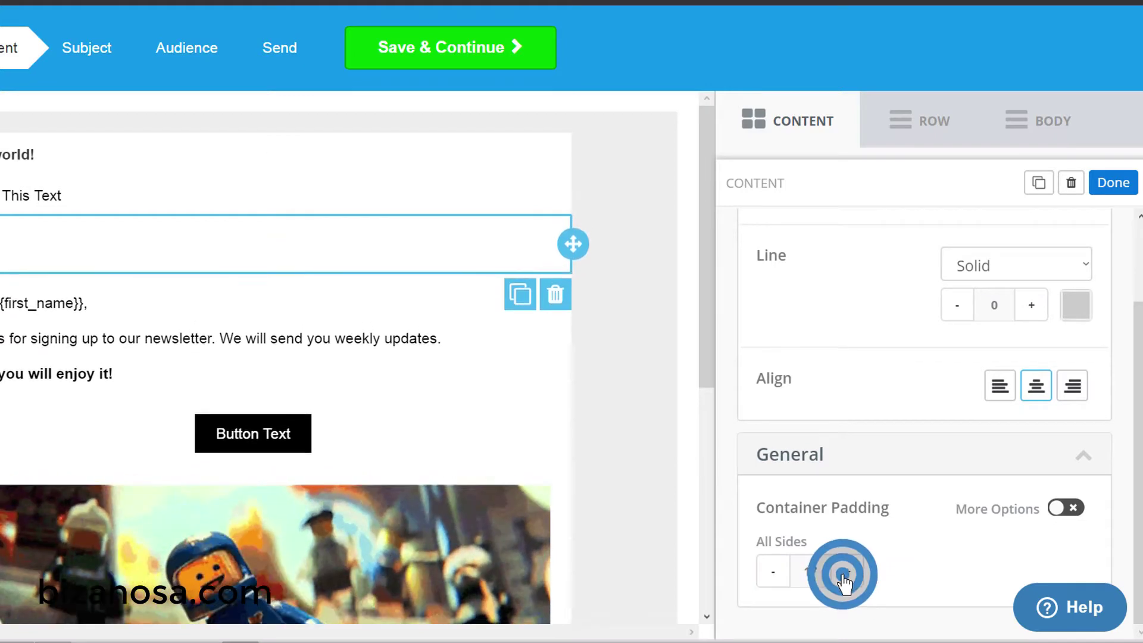
{"action": "left_click", "coordinate": [845, 580]}
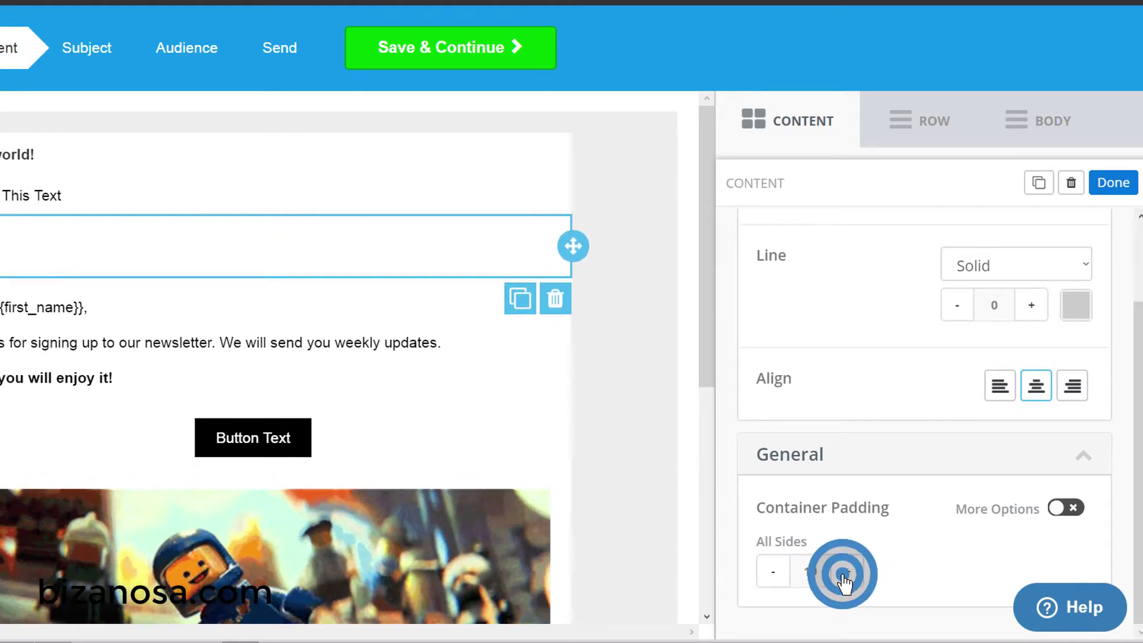
{"action": "left_click", "coordinate": [794, 122]}
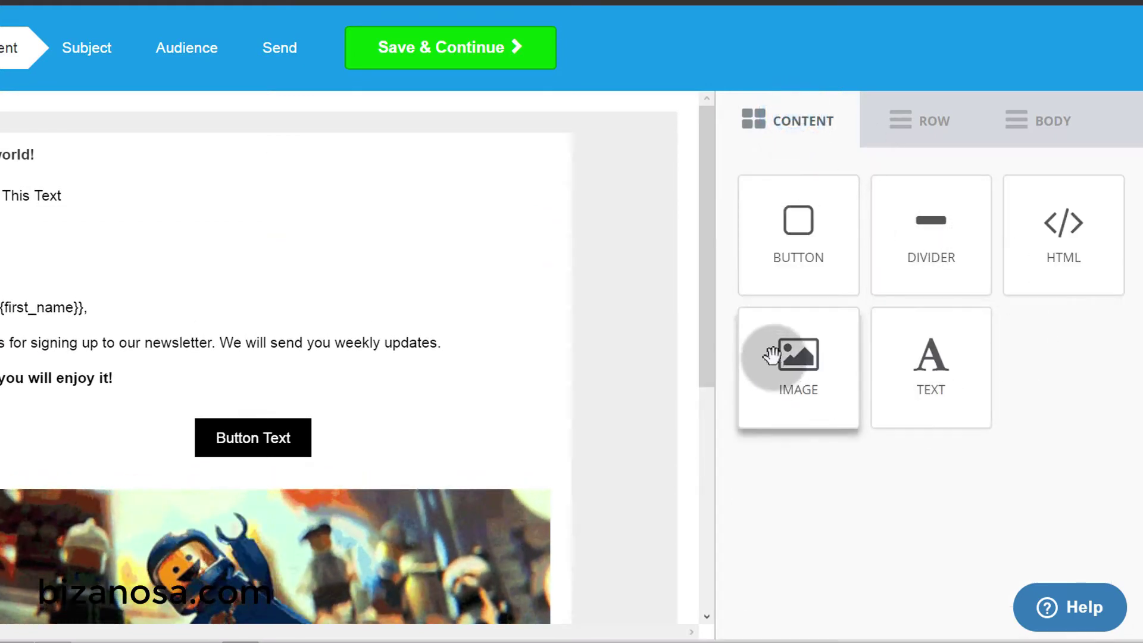
- Place a placeholder image block between the spacer divider and the greeting line
{"action": "left_click_drag", "start_coordinate": [812, 356], "coordinate": [203, 319]}
{"action": "left_click_drag", "start_coordinate": [115, 320], "coordinate": [115, 320]}
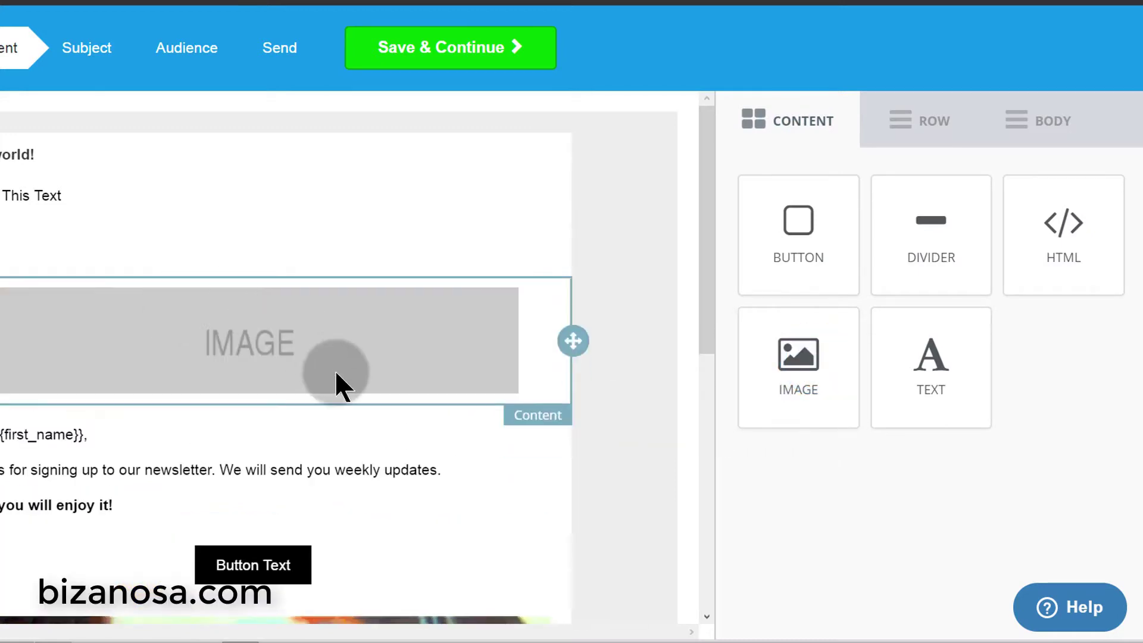
{"action": "left_click", "coordinate": [310, 331]}
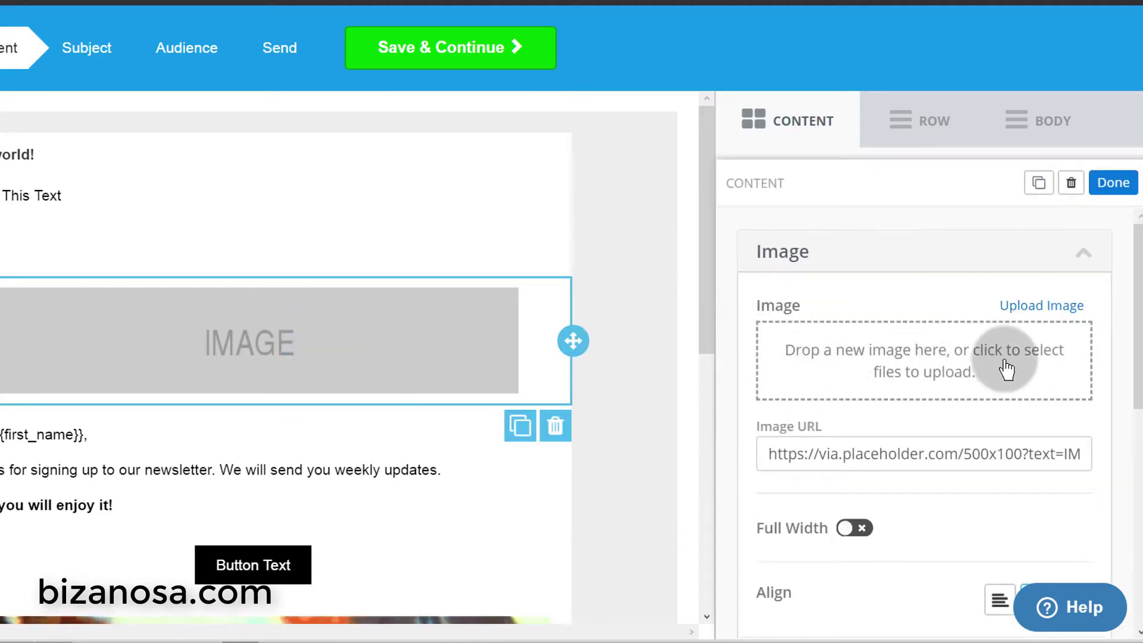
{"action": "left_click", "coordinate": [1113, 182]}
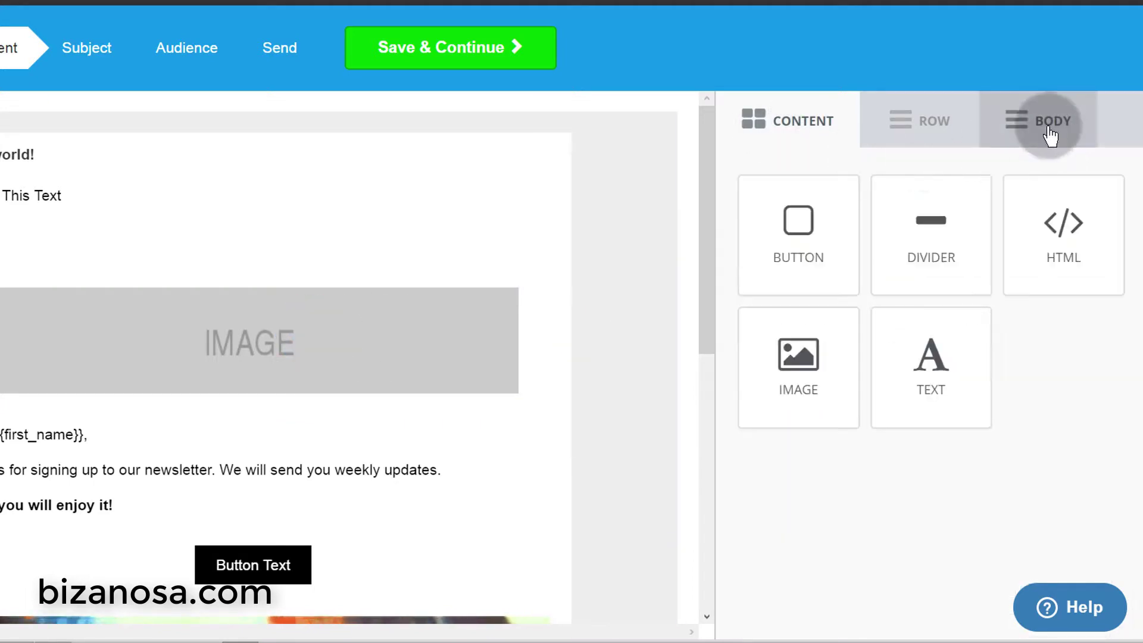
- Add a two-column row at the email top and a four-column row beneath it
{"action": "left_click", "coordinate": [929, 130]}
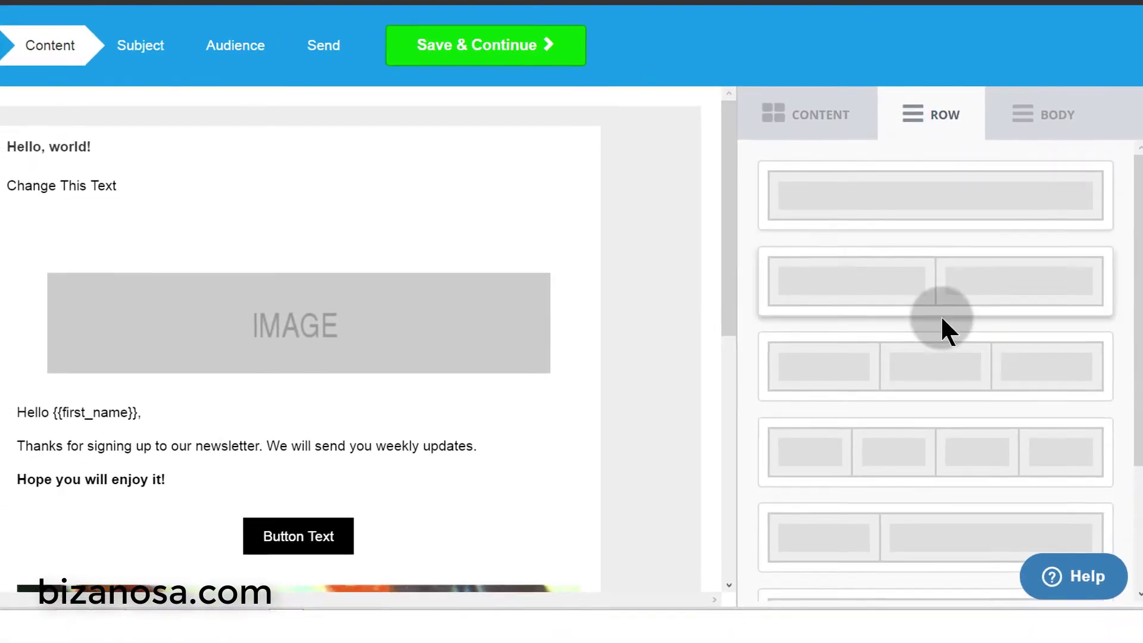
{"action": "left_click_drag", "start_coordinate": [946, 330], "coordinate": [254, 218]}
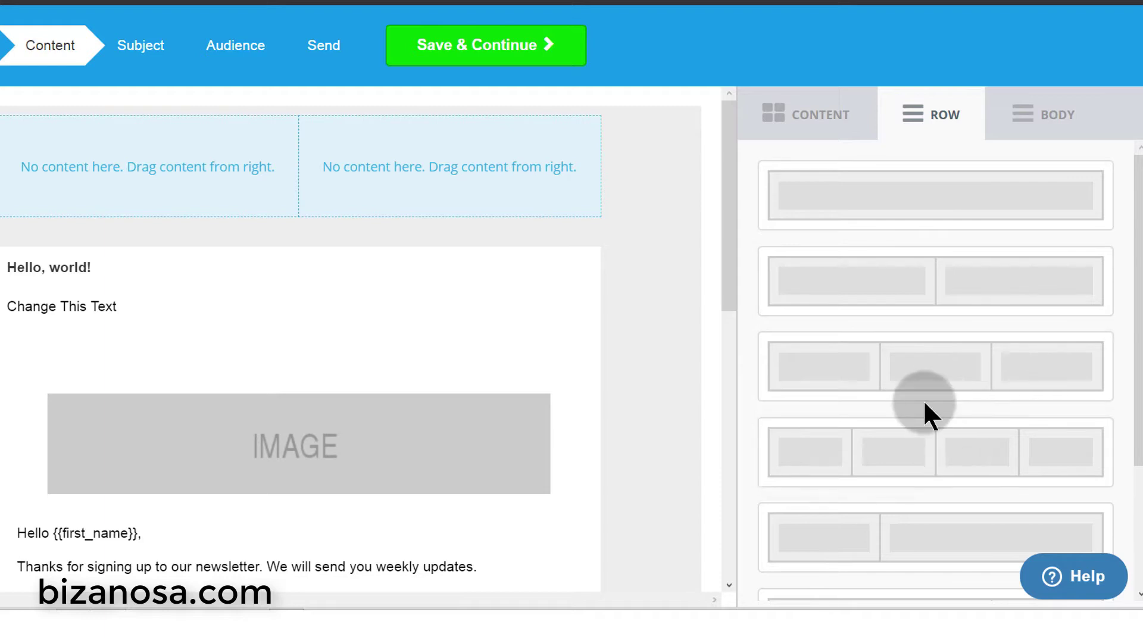
{"action": "scroll", "coordinate": [928, 405], "scroll_direction": "down", "scroll_amount": 3}
{"action": "left_click_drag", "start_coordinate": [949, 275], "coordinate": [363, 240]}
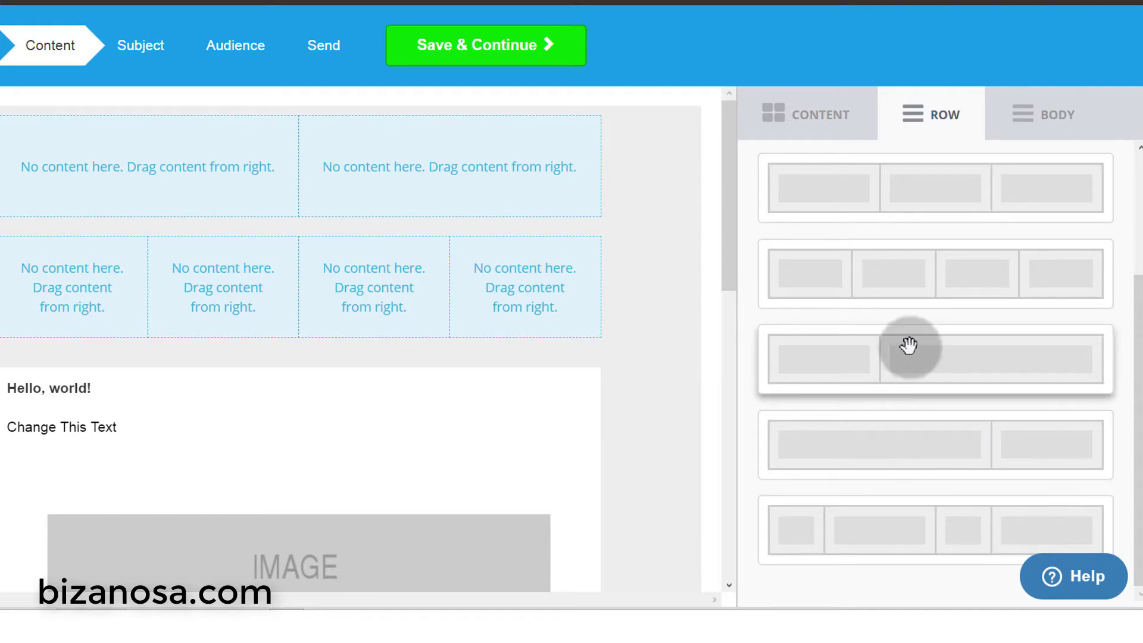
{"action": "scroll", "coordinate": [928, 310], "scroll_direction": "up", "scroll_amount": 3}
- Set the email content width to 750 and the background colour to 635151
{"action": "left_click", "coordinate": [1047, 125]}
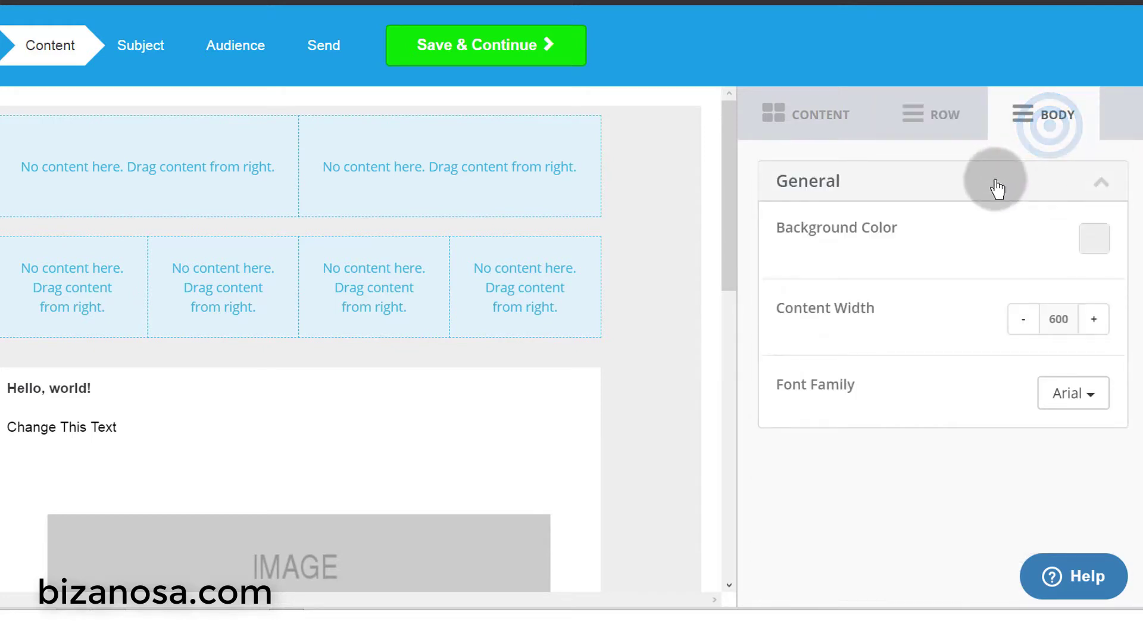
{"action": "left_click", "coordinate": [1094, 319]}
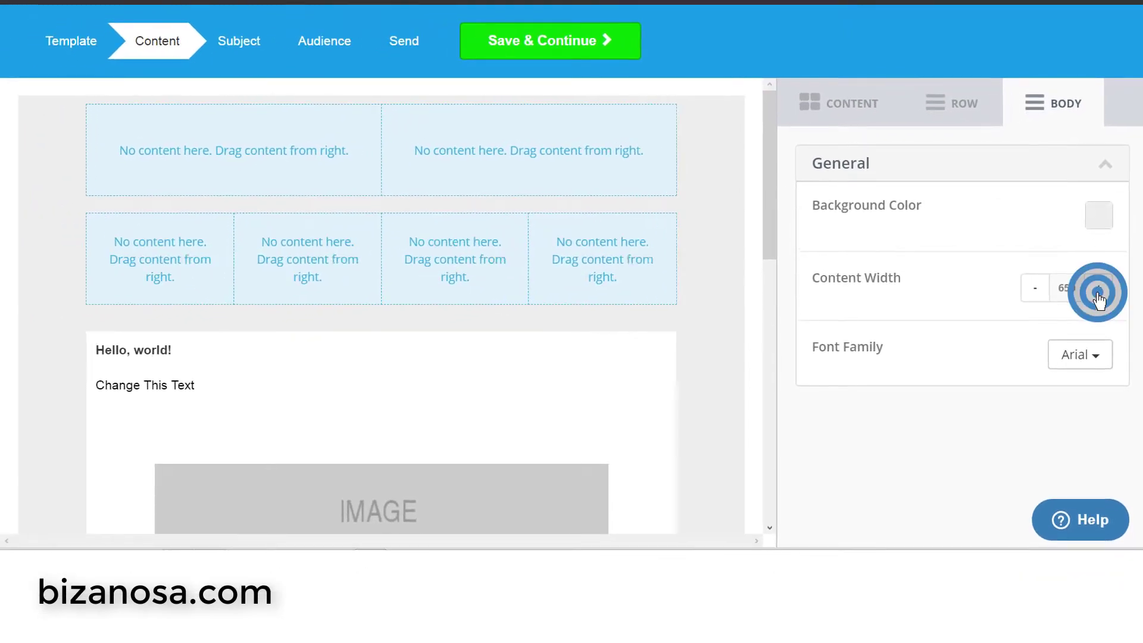
{"action": "left_click", "coordinate": [1097, 293]}
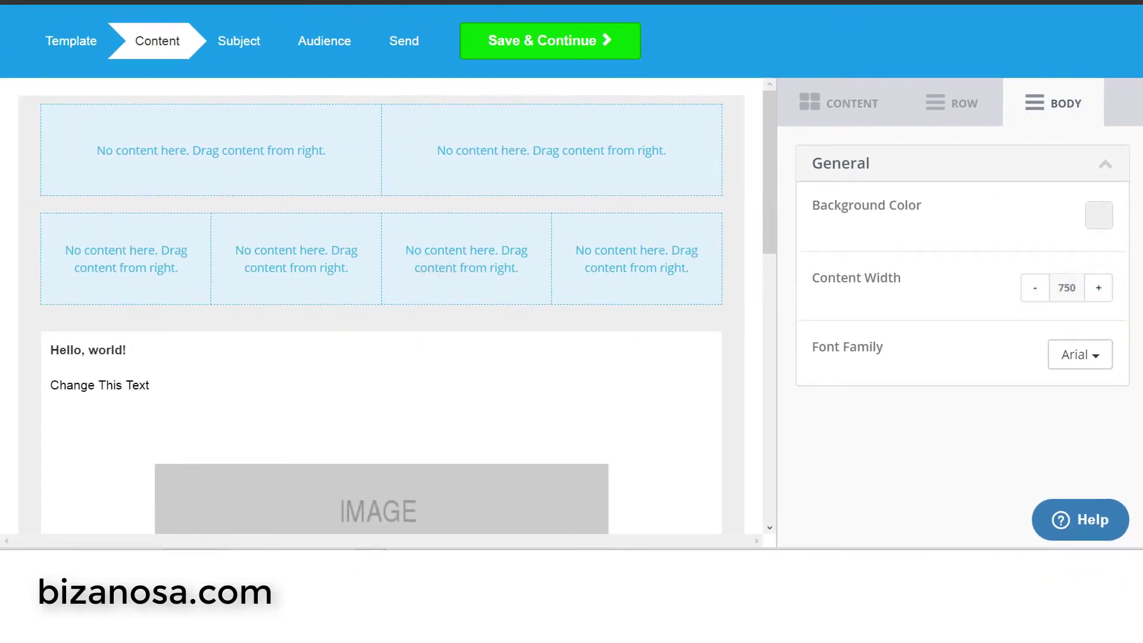
{"action": "left_click", "coordinate": [1105, 225]}
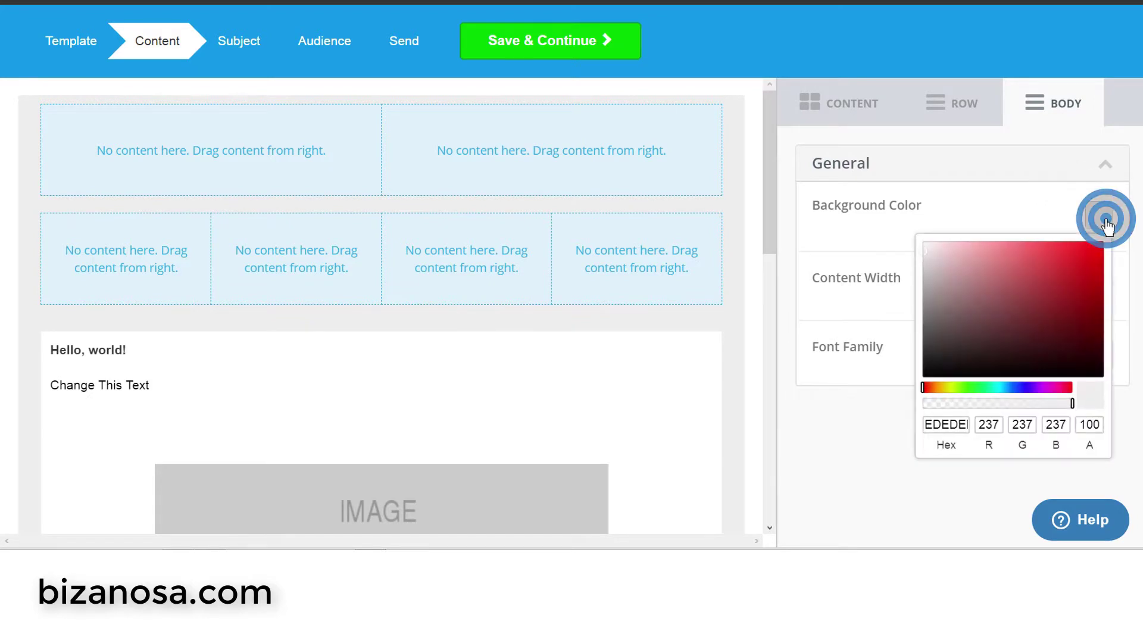
{"action": "left_click", "coordinate": [1096, 267]}
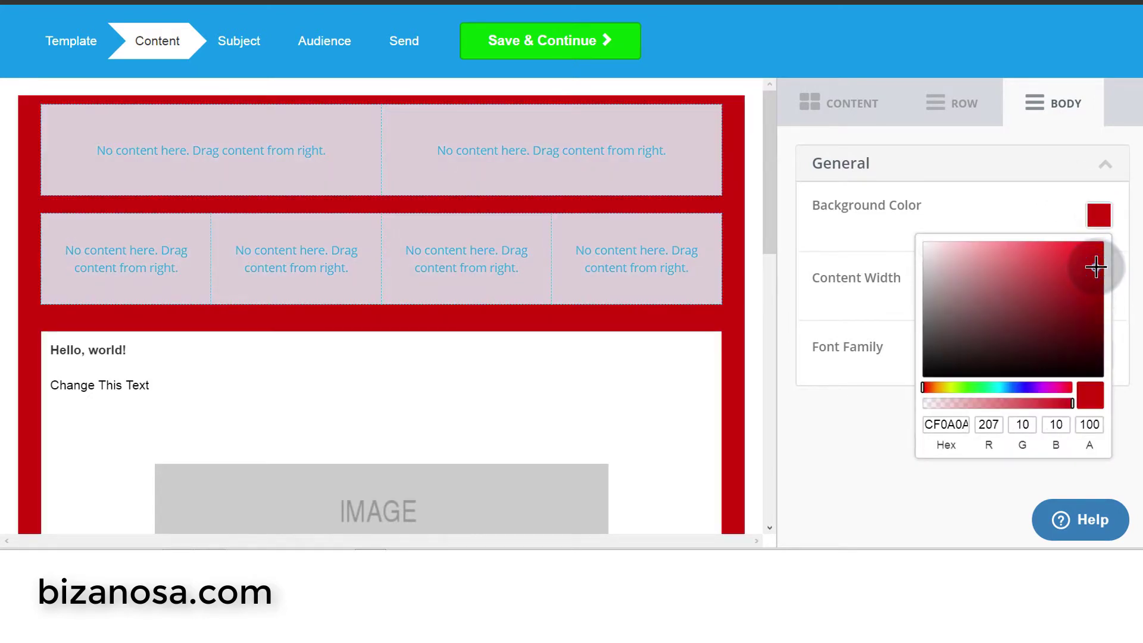
{"action": "left_click", "coordinate": [1100, 249]}
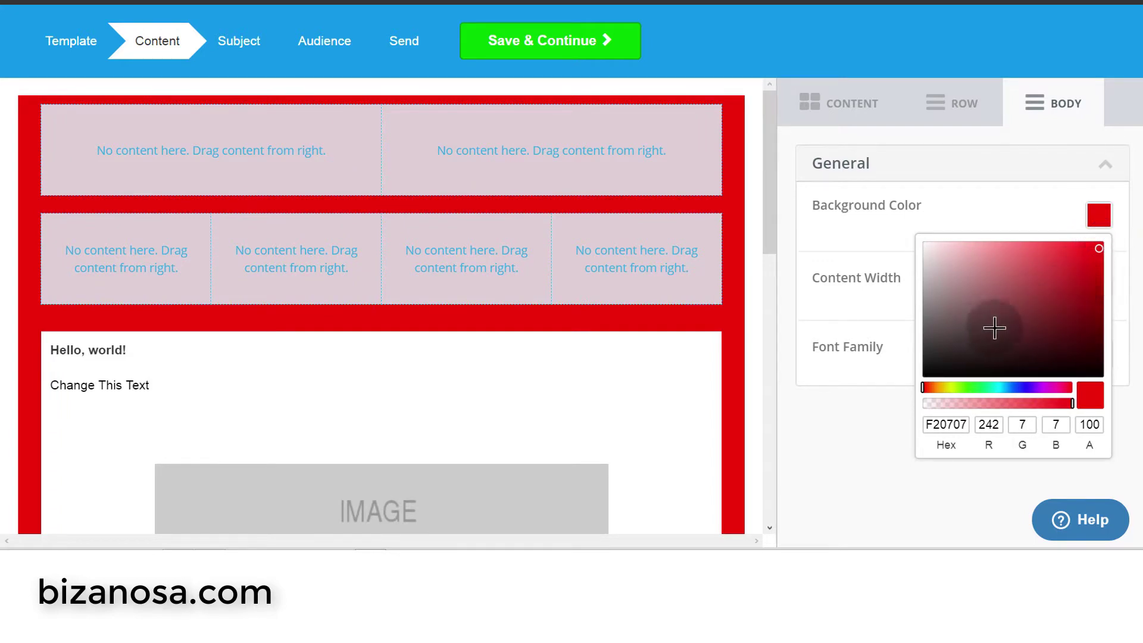
{"action": "left_click", "coordinate": [957, 323]}
{"action": "left_click", "coordinate": [845, 433]}
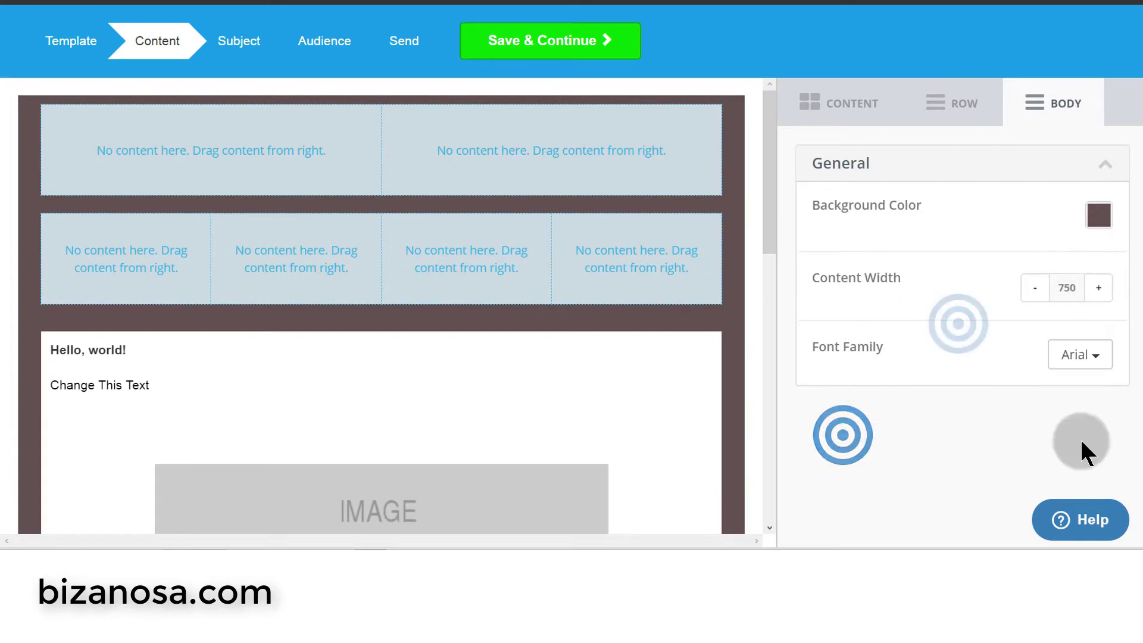
{"action": "left_click", "coordinate": [837, 101]}
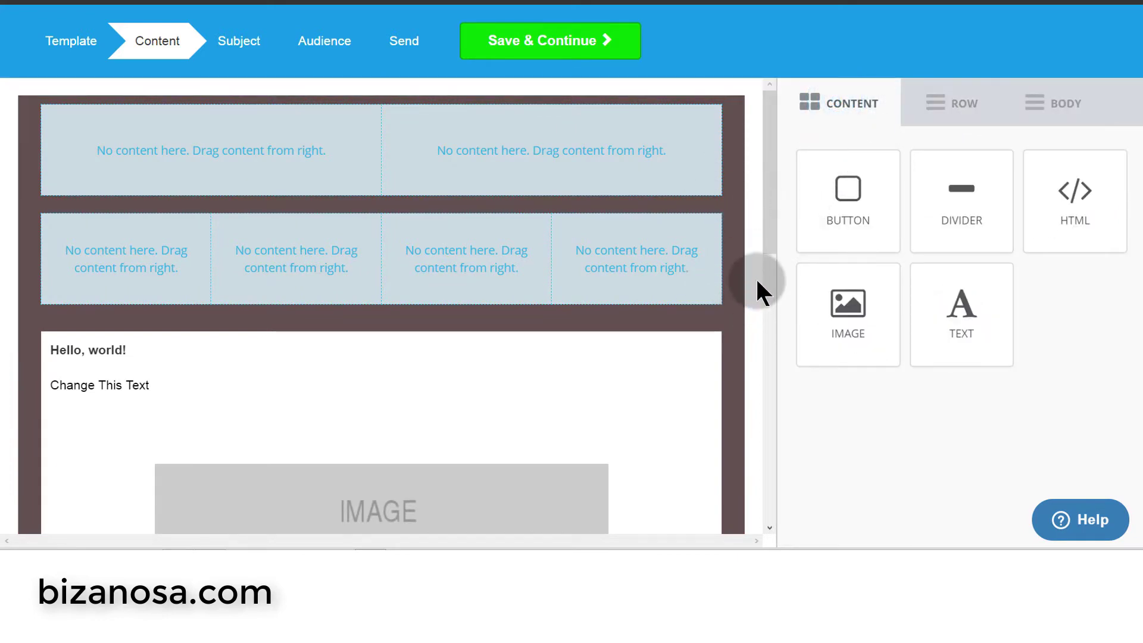
- Delete the two empty layout rows from the top of the email
{"action": "left_click", "coordinate": [717, 289]}
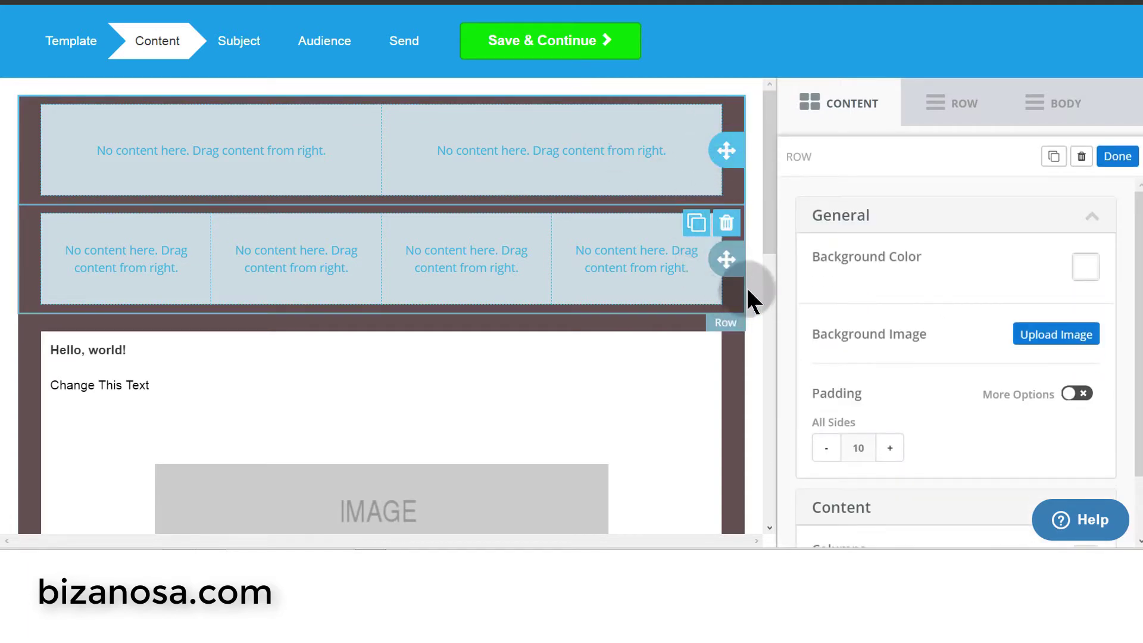
{"action": "left_click", "coordinate": [726, 224]}
{"action": "left_click", "coordinate": [588, 246]}
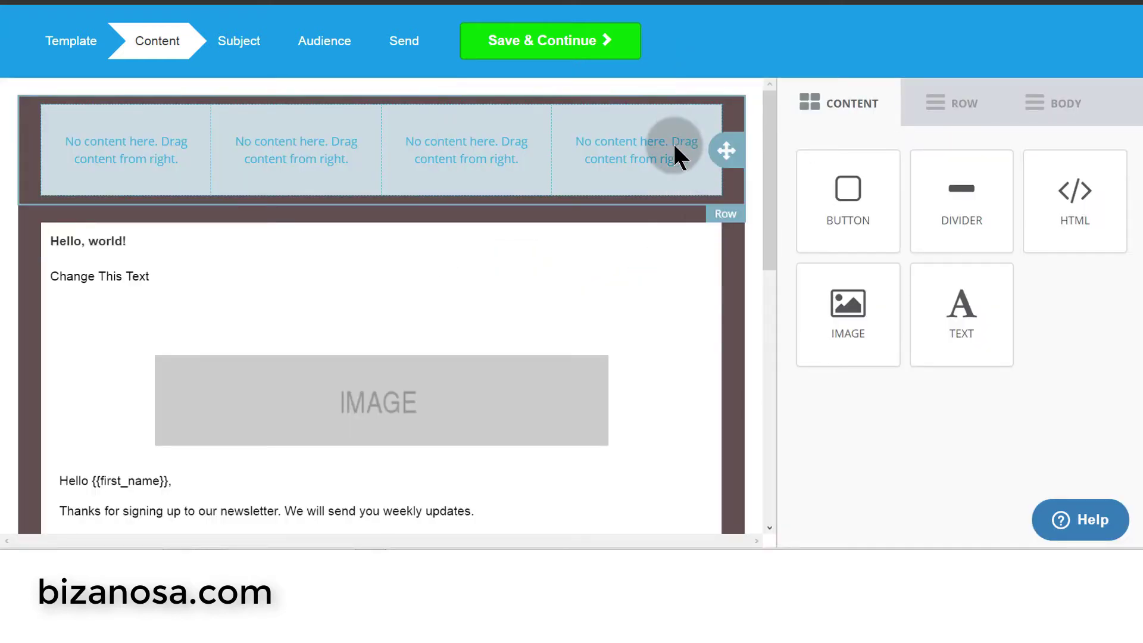
{"action": "left_click", "coordinate": [678, 156]}
{"action": "left_click", "coordinate": [725, 224]}
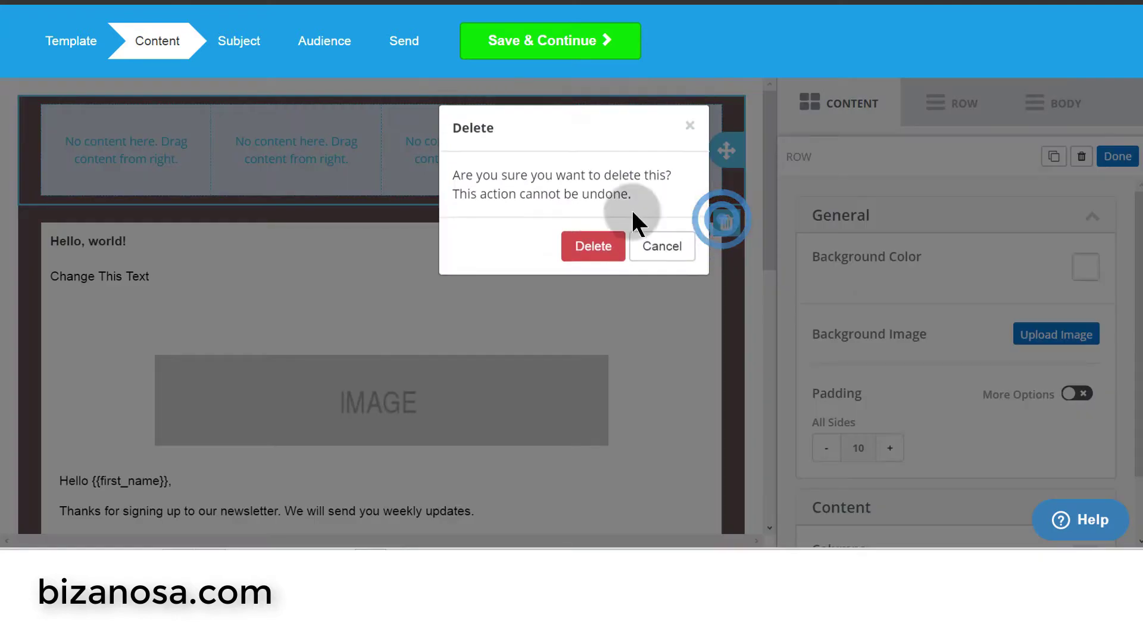
{"action": "left_click", "coordinate": [594, 246]}
- Delete the Button Text block and check the Hello GIF's image address
{"action": "scroll", "coordinate": [577, 216], "scroll_direction": "down", "scroll_amount": 3}
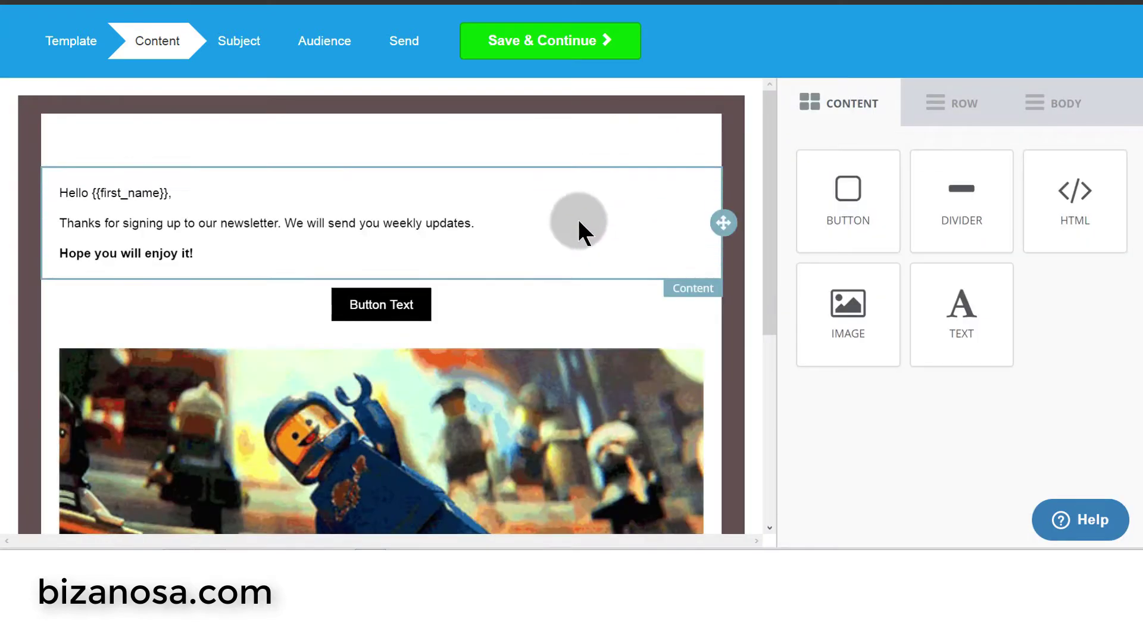
{"action": "left_click", "coordinate": [658, 304]}
{"action": "left_click", "coordinate": [708, 350]}
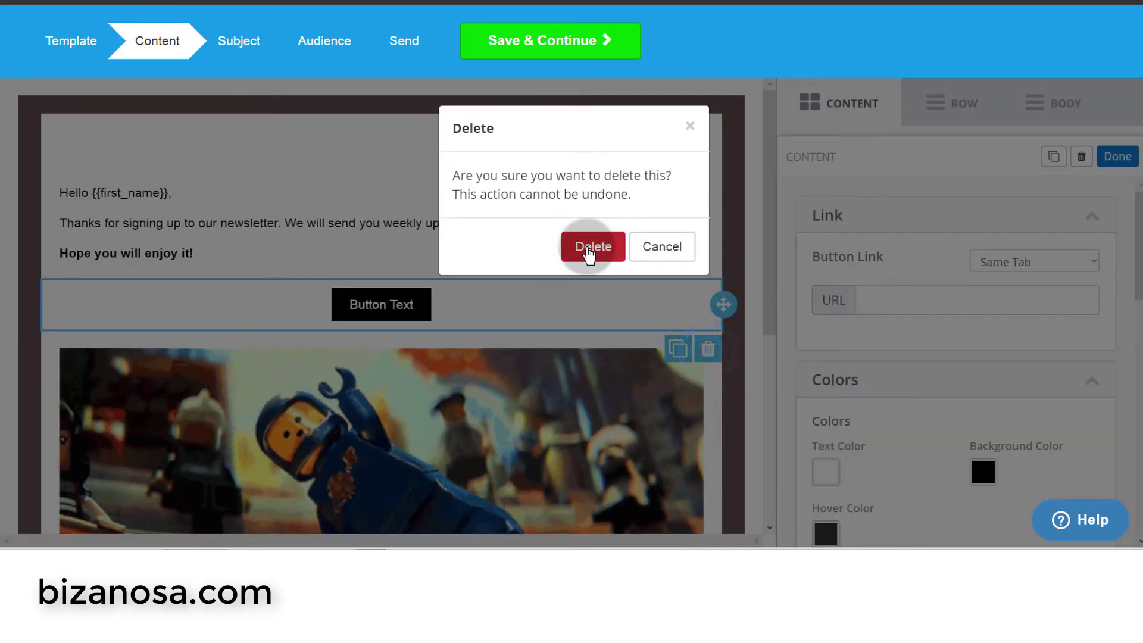
{"action": "left_click", "coordinate": [588, 247]}
{"action": "scroll", "coordinate": [714, 262], "scroll_direction": "down", "scroll_amount": 2}
{"action": "left_click", "coordinate": [714, 262]}
{"action": "left_click", "coordinate": [984, 384]}
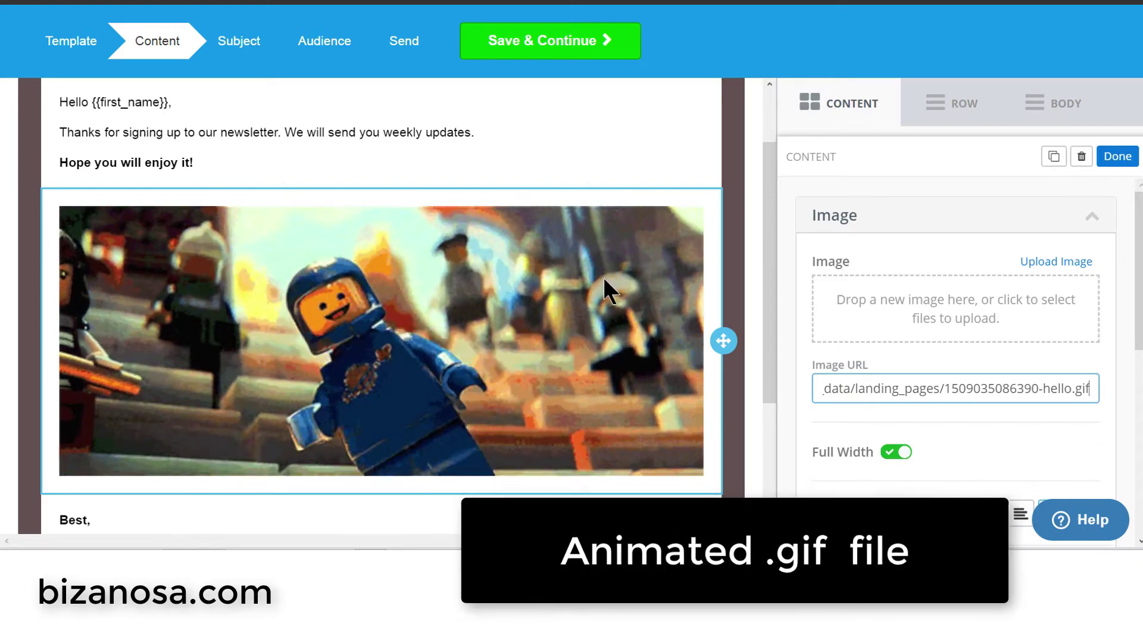
{"action": "scroll", "coordinate": [562, 351], "scroll_direction": "down", "scroll_amount": 4}
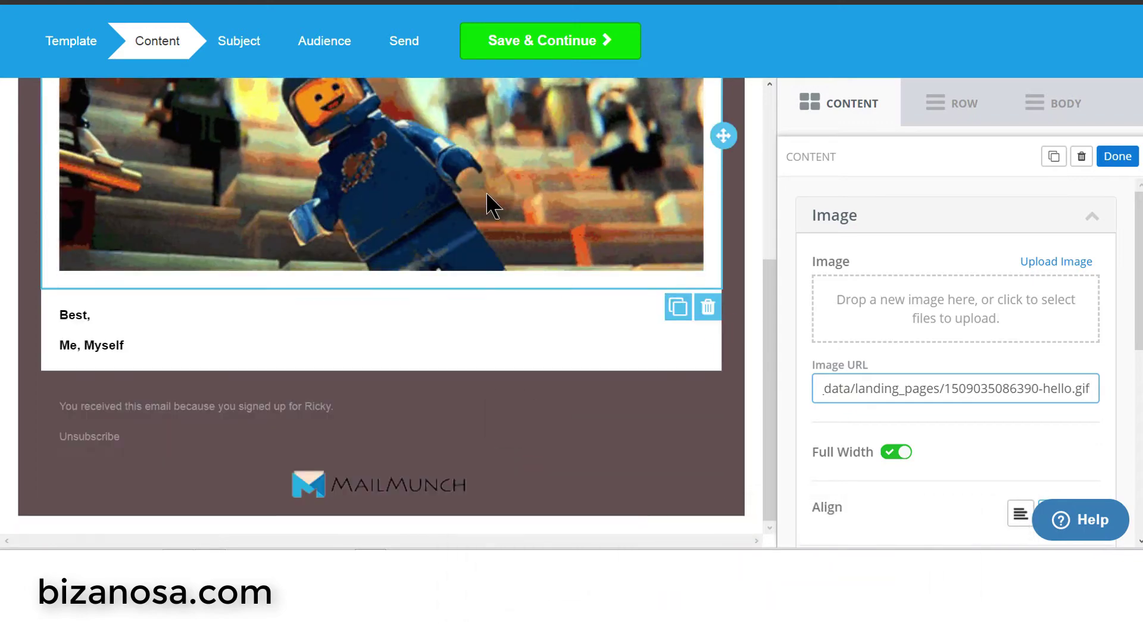
{"action": "scroll", "coordinate": [487, 199], "scroll_direction": "up", "scroll_amount": 5}
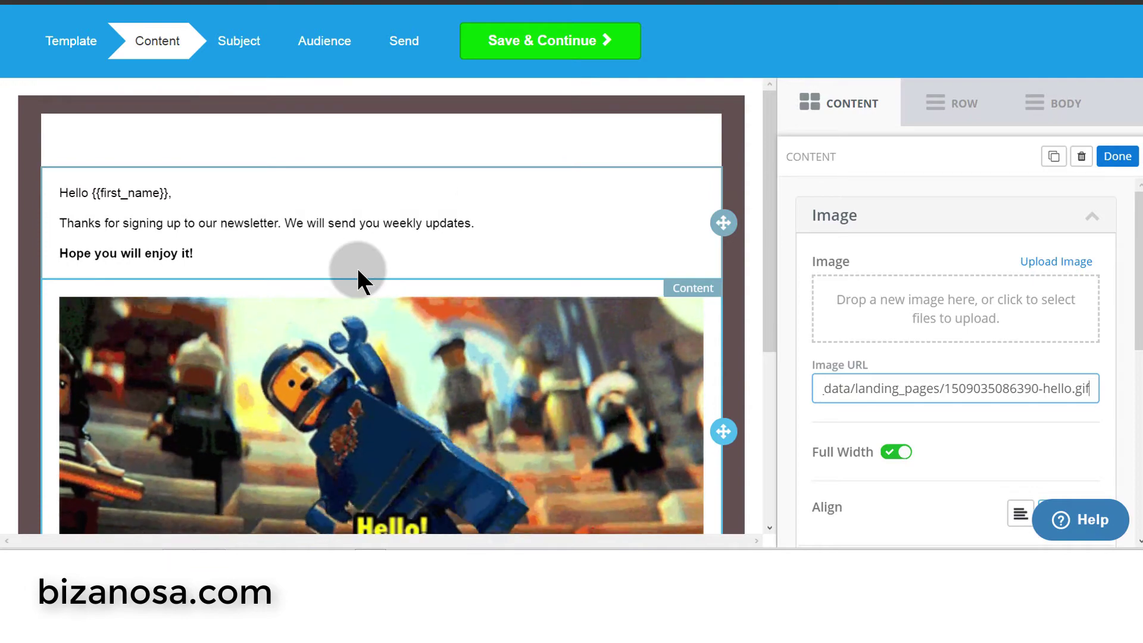
- Remove the spacer divider so the email starts with the first-name greeting
{"action": "left_click", "coordinate": [380, 140]}
{"action": "left_click", "coordinate": [707, 185]}
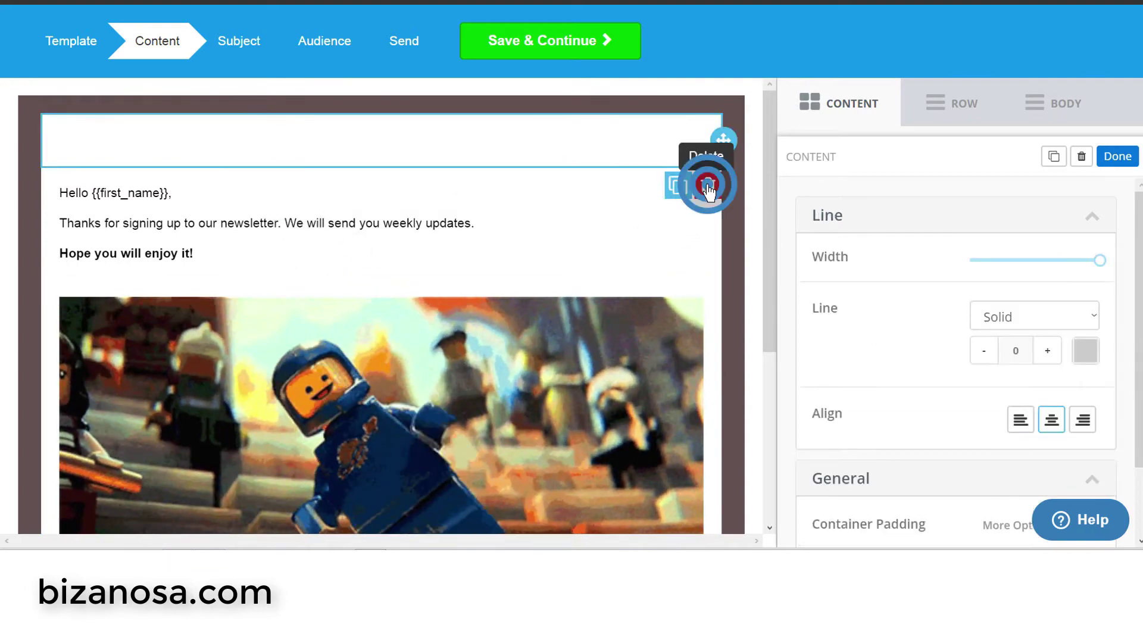
{"action": "left_click", "coordinate": [590, 249]}
{"action": "left_click", "coordinate": [123, 114]}
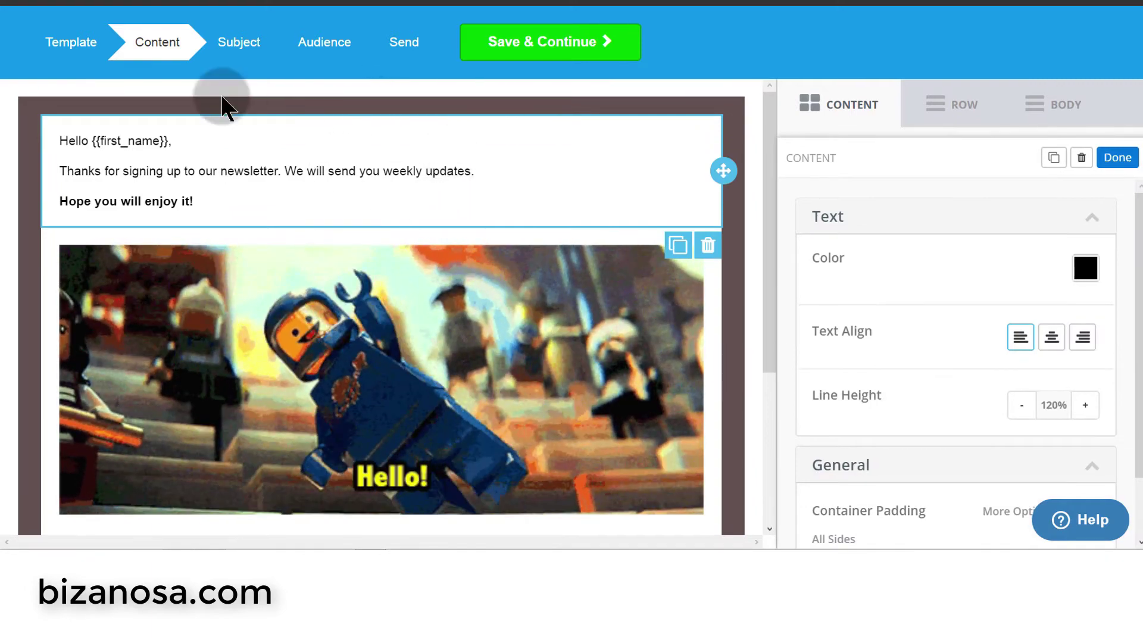
{"action": "left_click", "coordinate": [837, 105]}
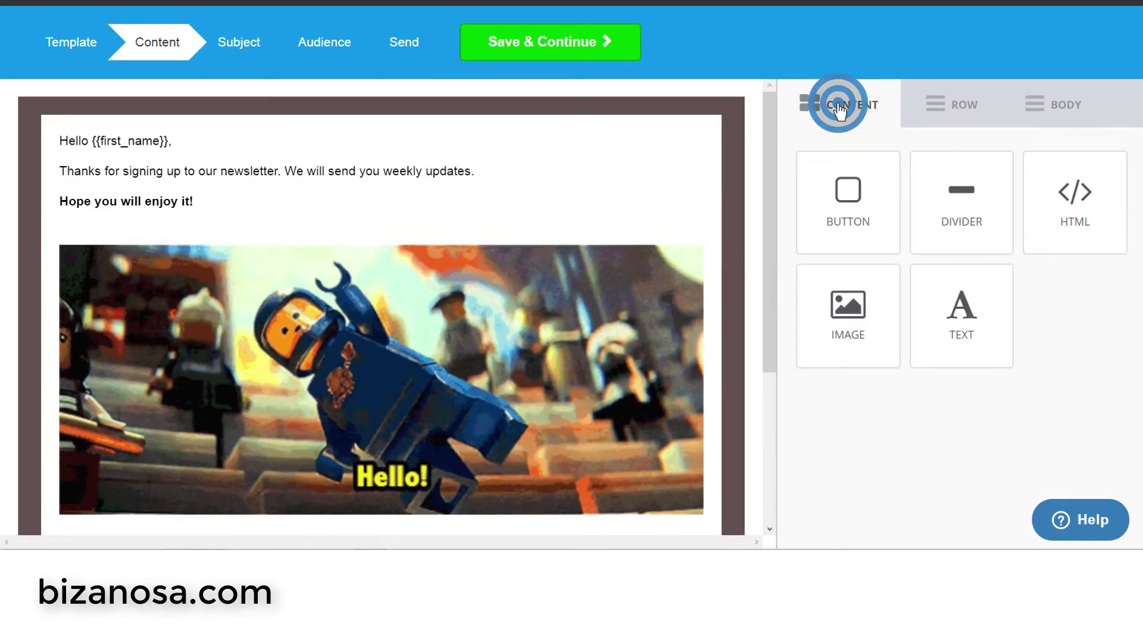
- Add an image block at the top of the email and upload the Bizanosa logo file into it
{"action": "left_click_drag", "start_coordinate": [847, 306], "coordinate": [432, 100]}
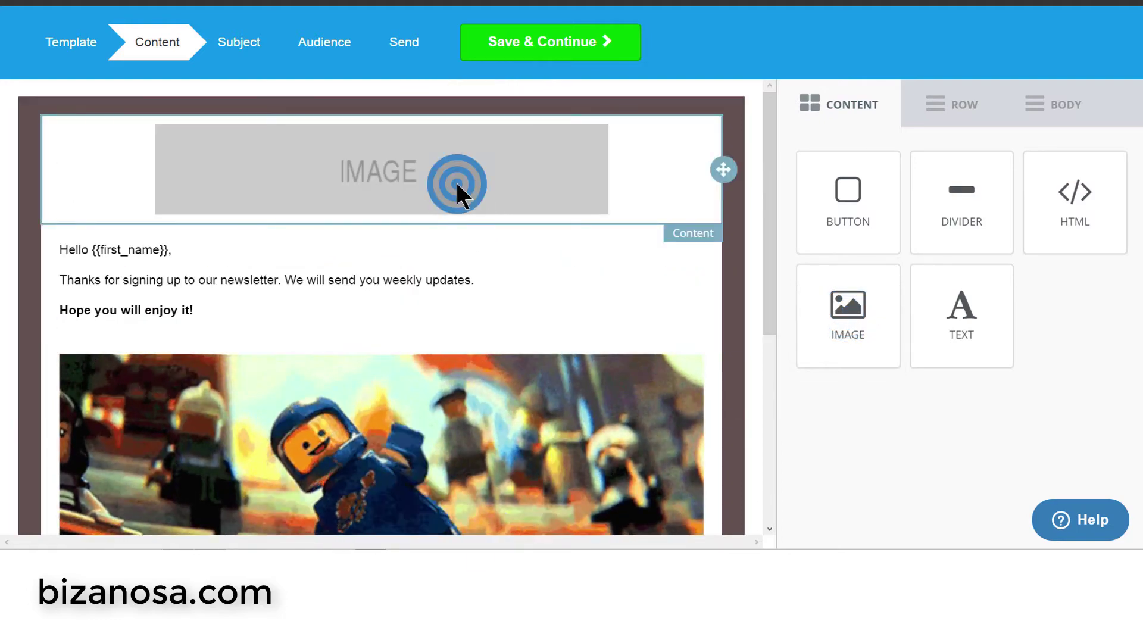
{"action": "left_click", "coordinate": [455, 181]}
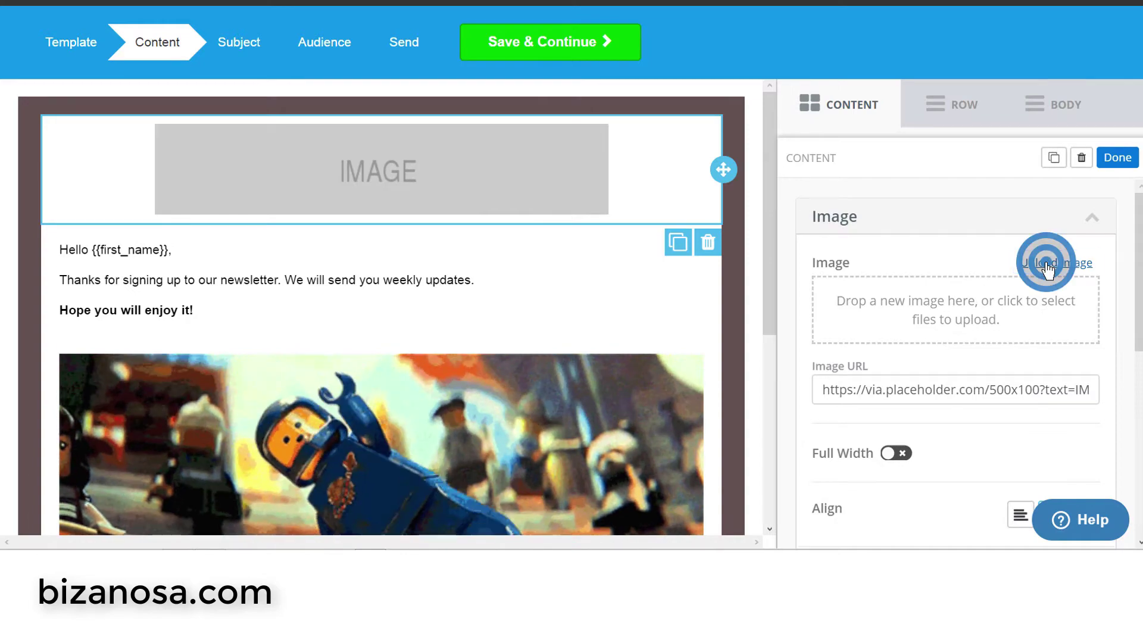
{"action": "left_click", "coordinate": [1048, 265]}
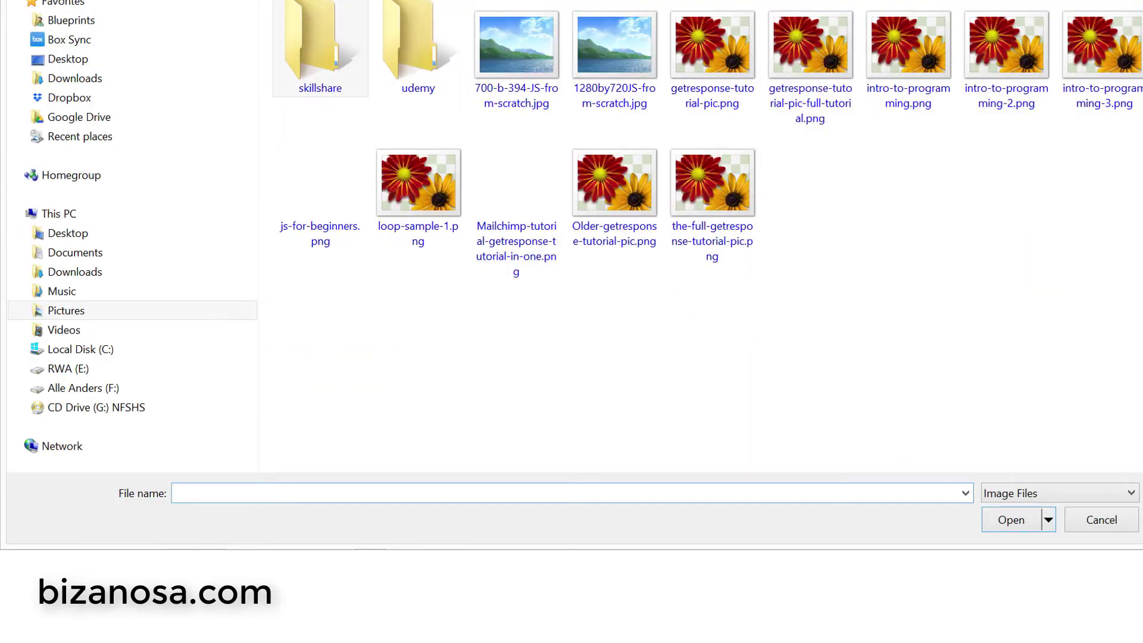
{"action": "double_click", "coordinate": [629, 86]}
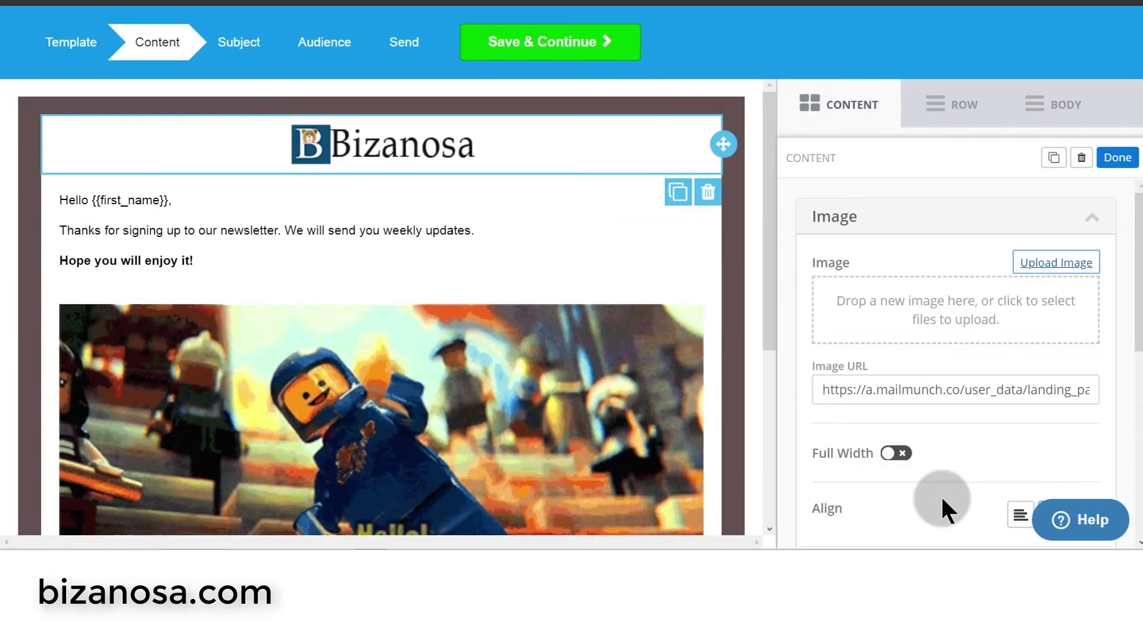
{"action": "left_click", "coordinate": [107, 199]}
- Inspect the greeting's {{first_name}} placeholder and the available personalization fields
{"action": "left_click", "coordinate": [139, 205]}
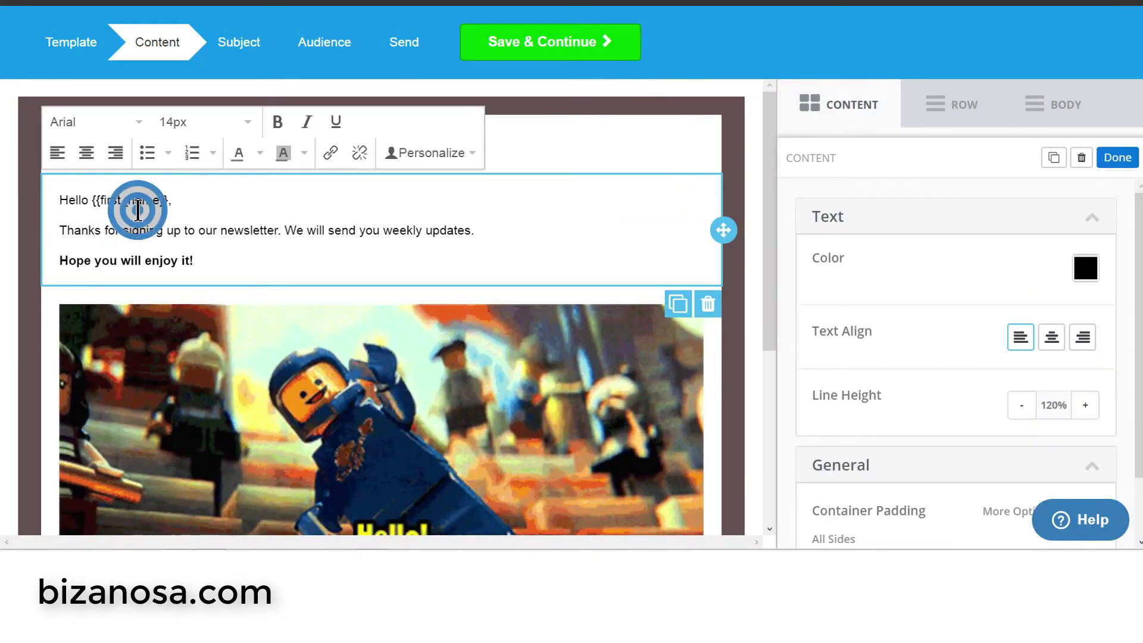
{"action": "left_click", "coordinate": [60, 206]}
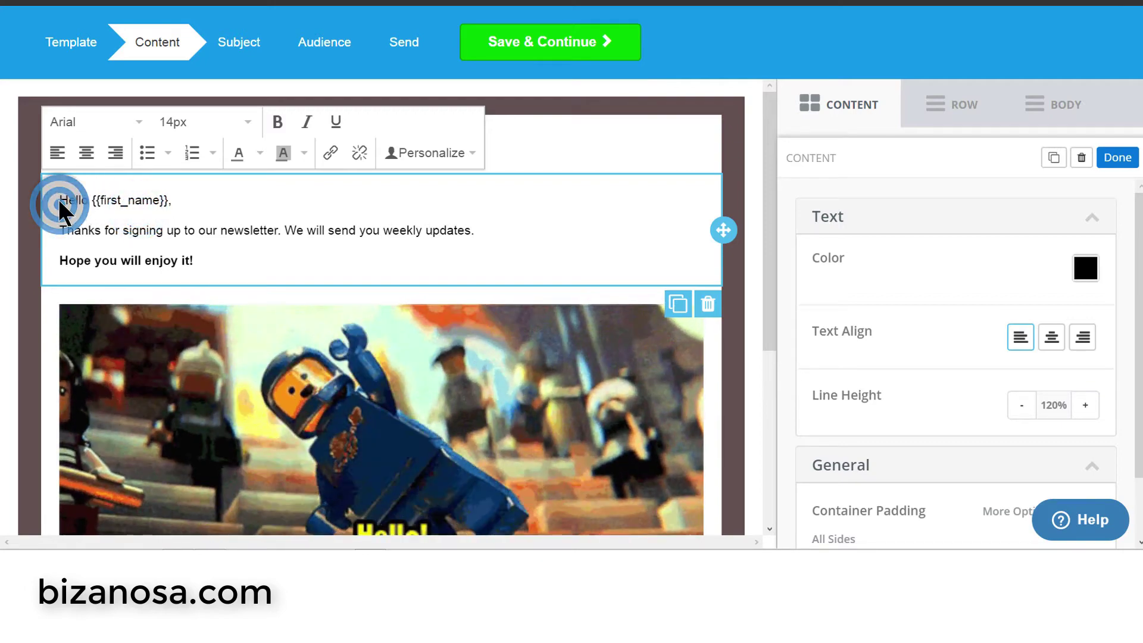
{"action": "left_click_drag", "start_coordinate": [92, 203], "coordinate": [177, 208]}
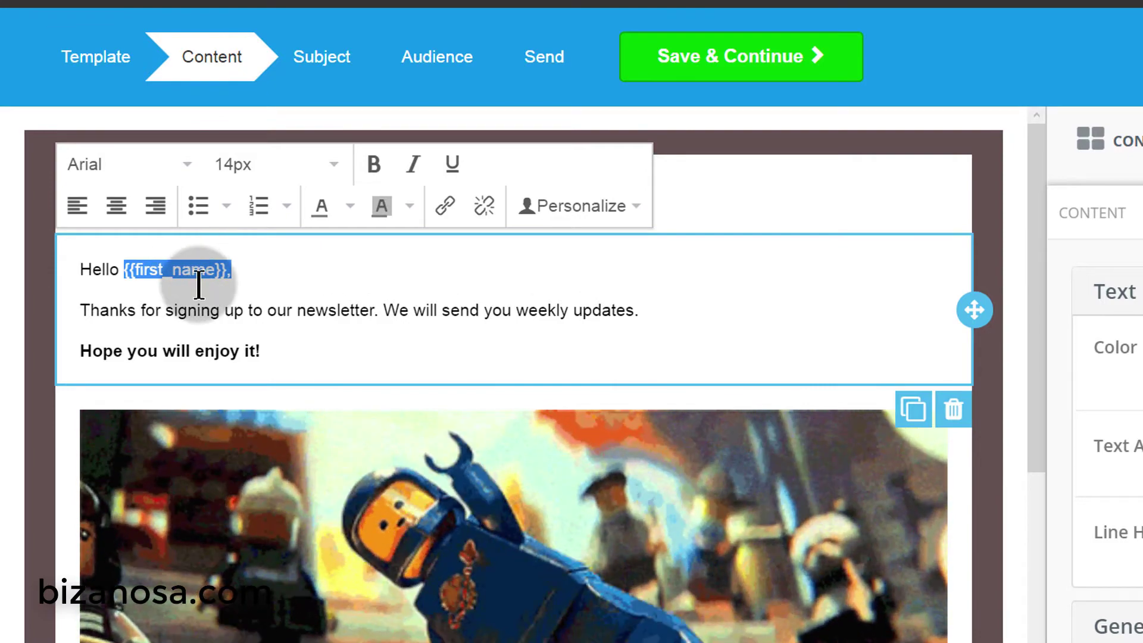
{"action": "left_click", "coordinate": [243, 267]}
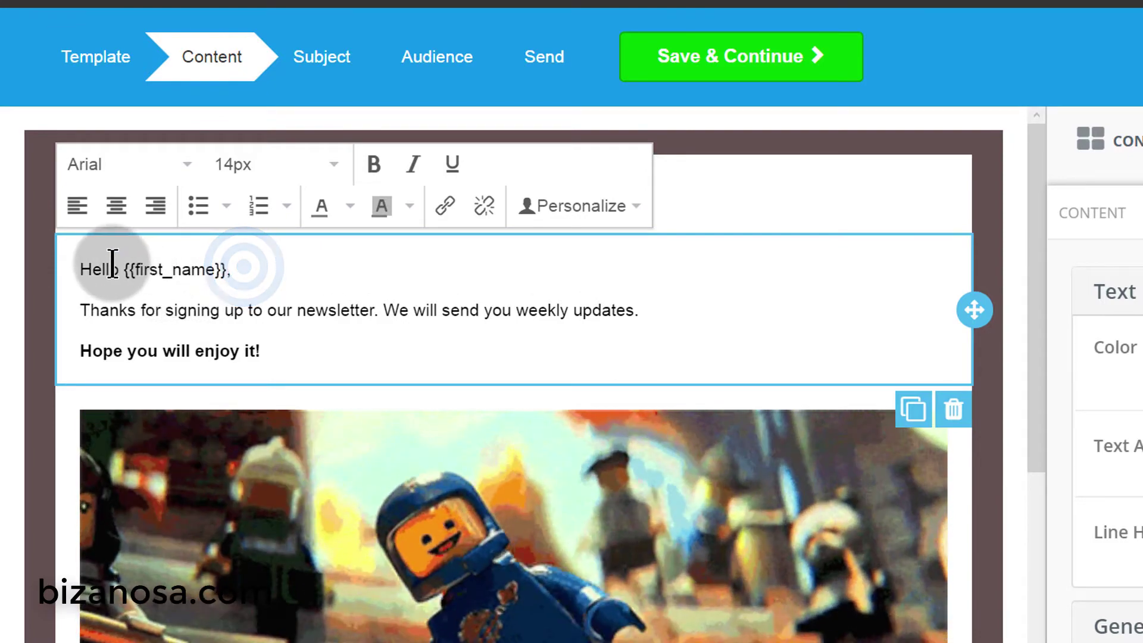
{"action": "left_click", "coordinate": [232, 273]}
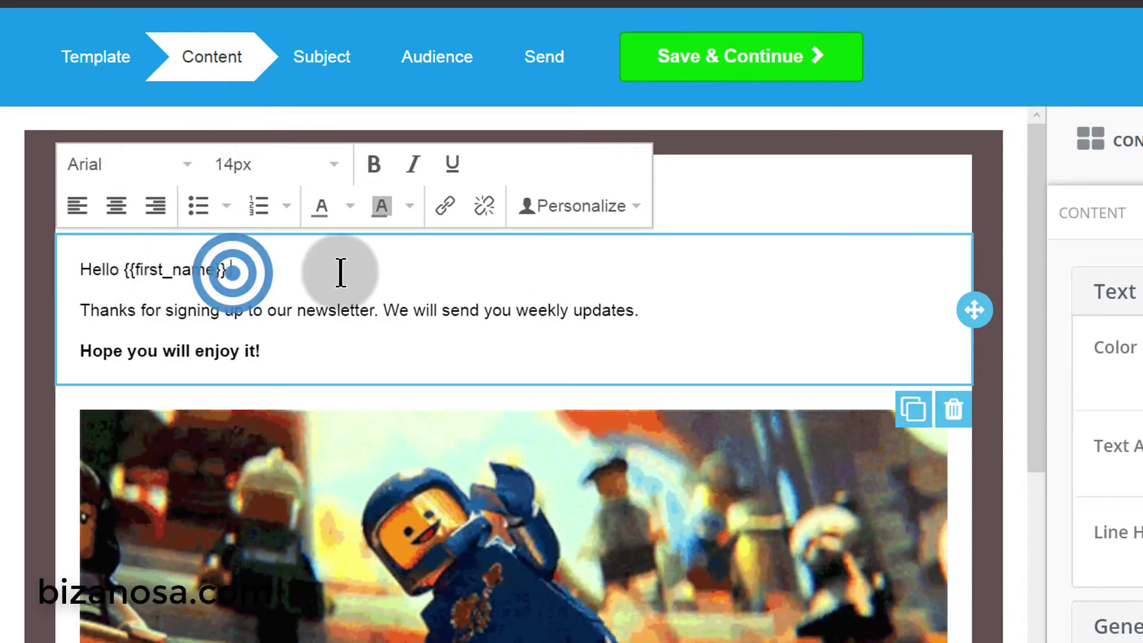
{"action": "left_click", "coordinate": [581, 209]}
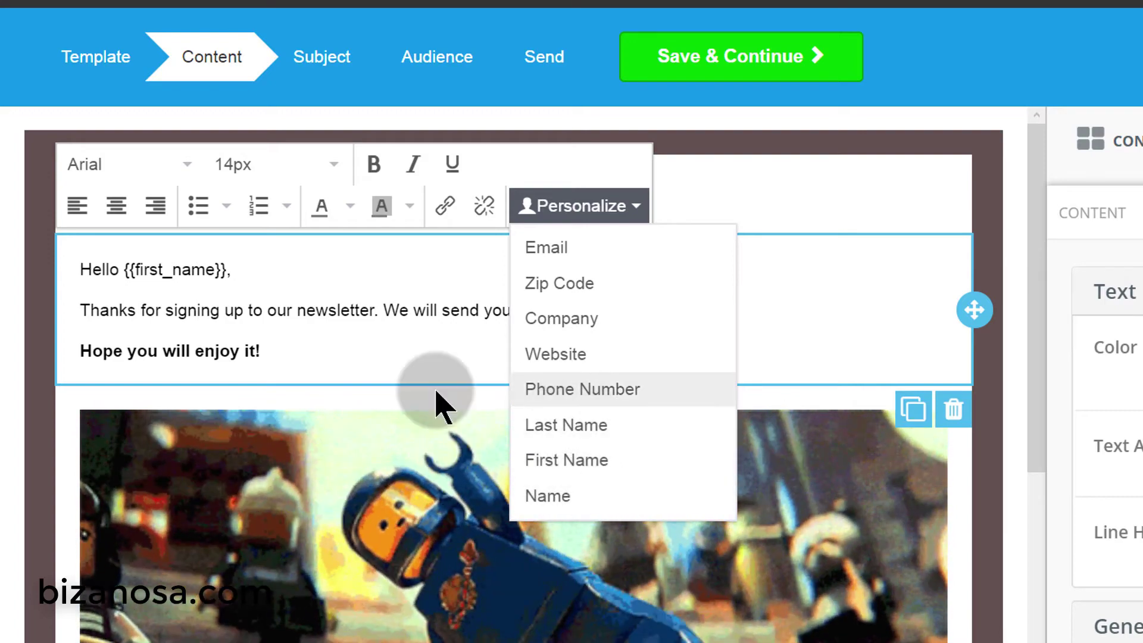
{"action": "left_click", "coordinate": [238, 276]}
- Select the word 'Hello' in the greeting line so it can be replaced
{"action": "left_click_drag", "start_coordinate": [234, 276], "coordinate": [125, 269]}
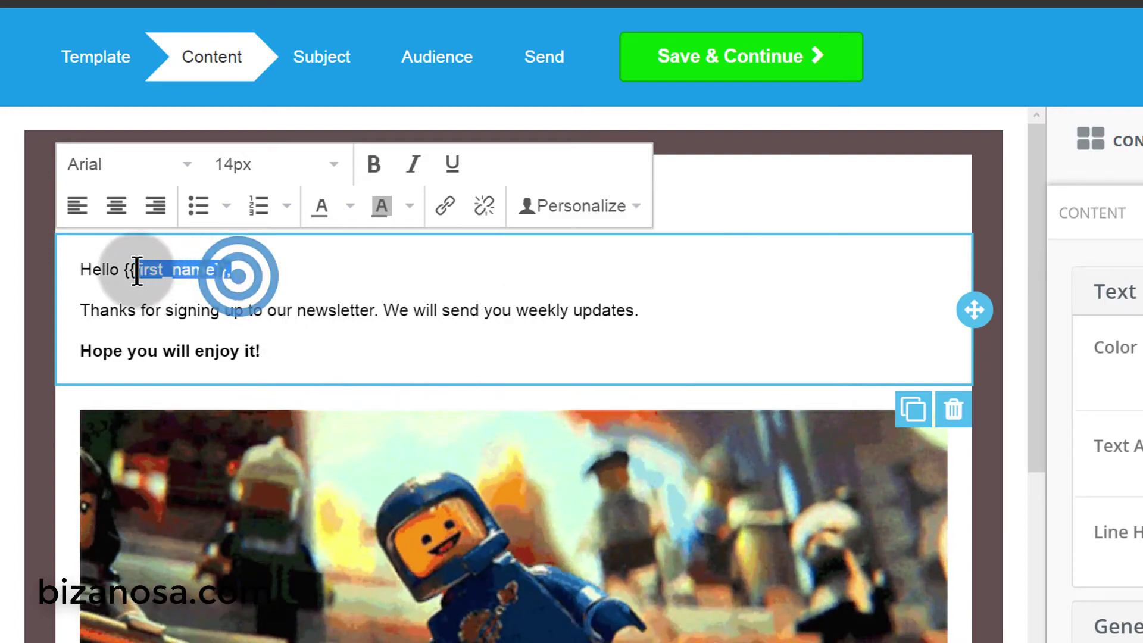
{"action": "left_click", "coordinate": [260, 310]}
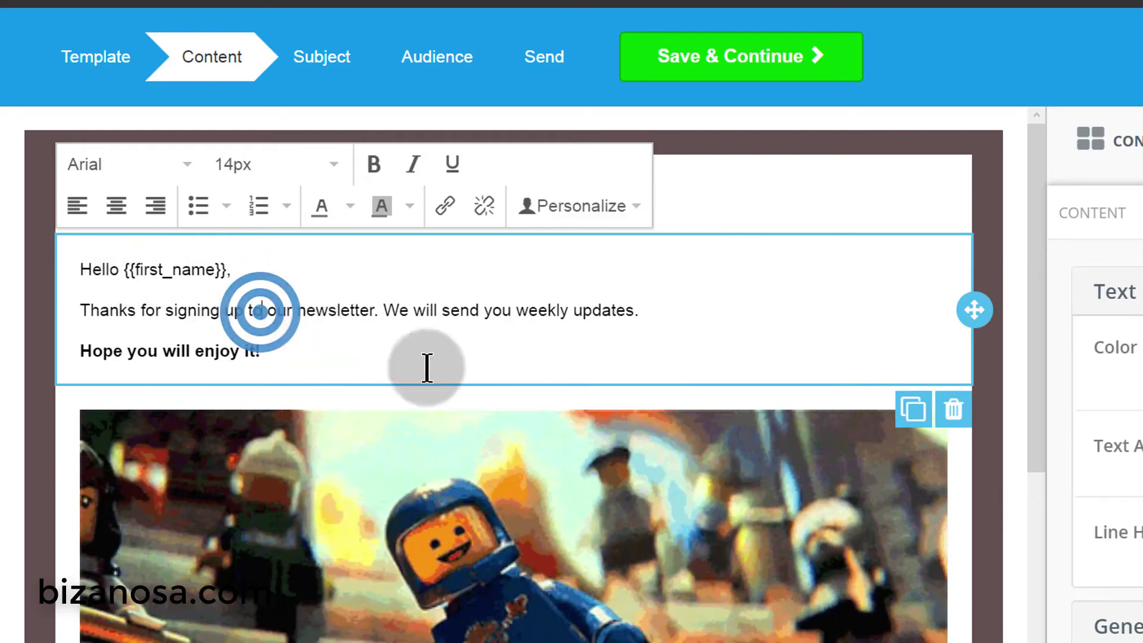
{"action": "left_click_drag", "start_coordinate": [83, 302], "coordinate": [344, 349]}
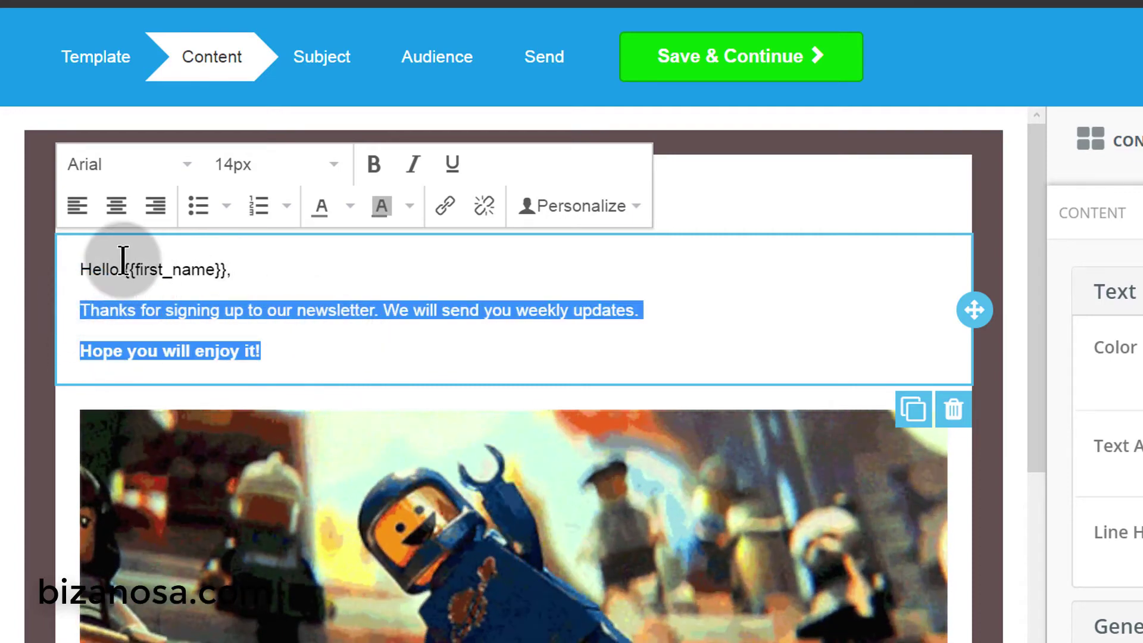
{"action": "left_click", "coordinate": [120, 266]}
{"action": "left_click_drag", "start_coordinate": [119, 267], "coordinate": [96, 270]}
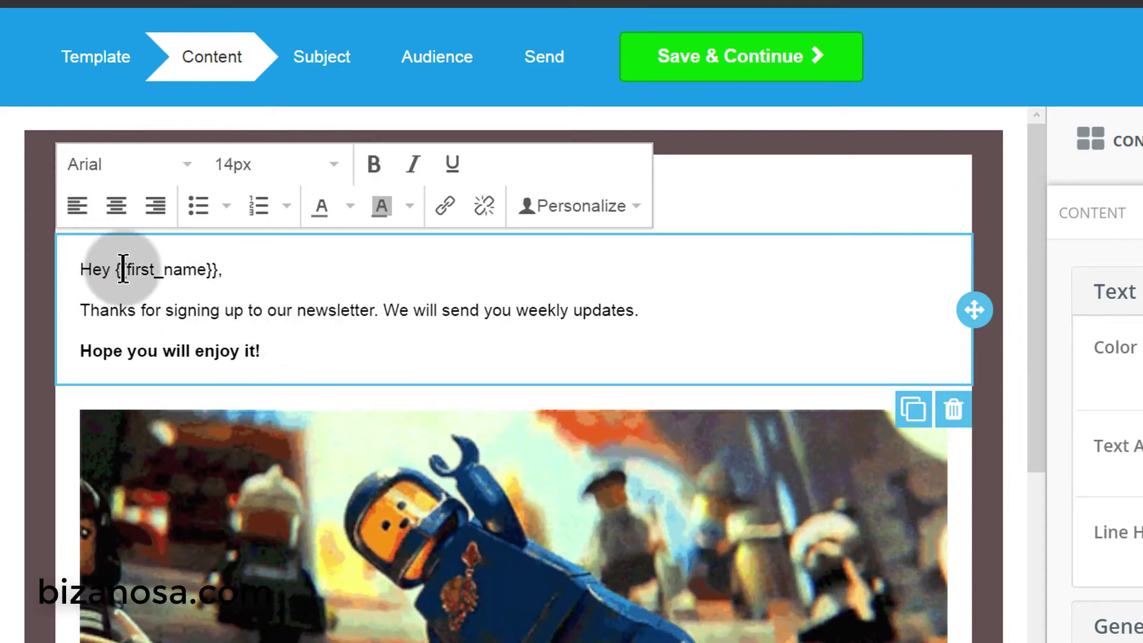
- Remove the {{first_name}} placeholder and rewrite the second line as 'Have you joined this yet?'
{"action": "left_click_drag", "start_coordinate": [117, 268], "coordinate": [218, 273]}
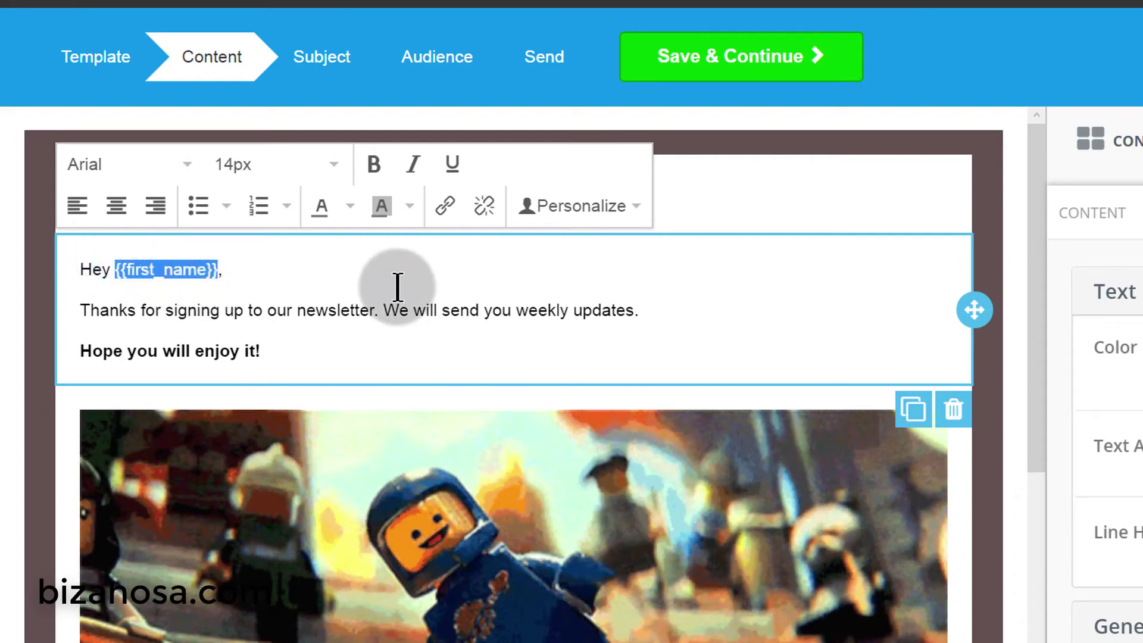
{"action": "key", "text": "BackSpace"}
{"action": "left_click_drag", "start_coordinate": [79, 309], "coordinate": [651, 314]}
{"action": "type", "text": "Have you joined this yet"}
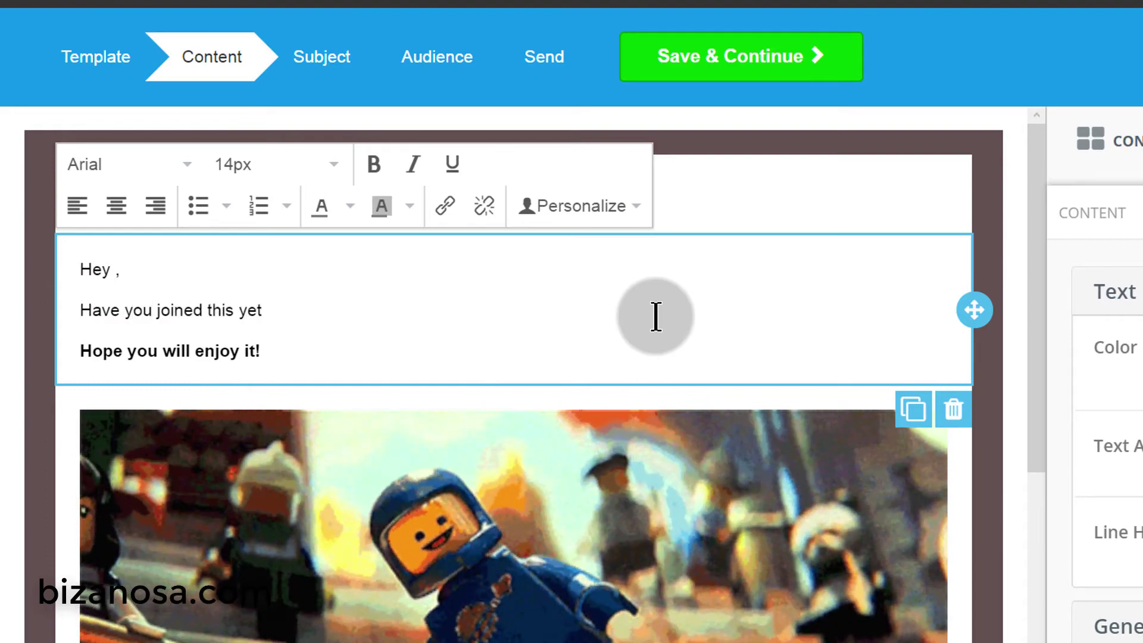
{"action": "type", "text": "?"}
- Delete the bold closing line and copy the 'Free Bluehost Tutorial' title from the Bizanosa page
{"action": "left_click_drag", "start_coordinate": [79, 350], "coordinate": [269, 364]}
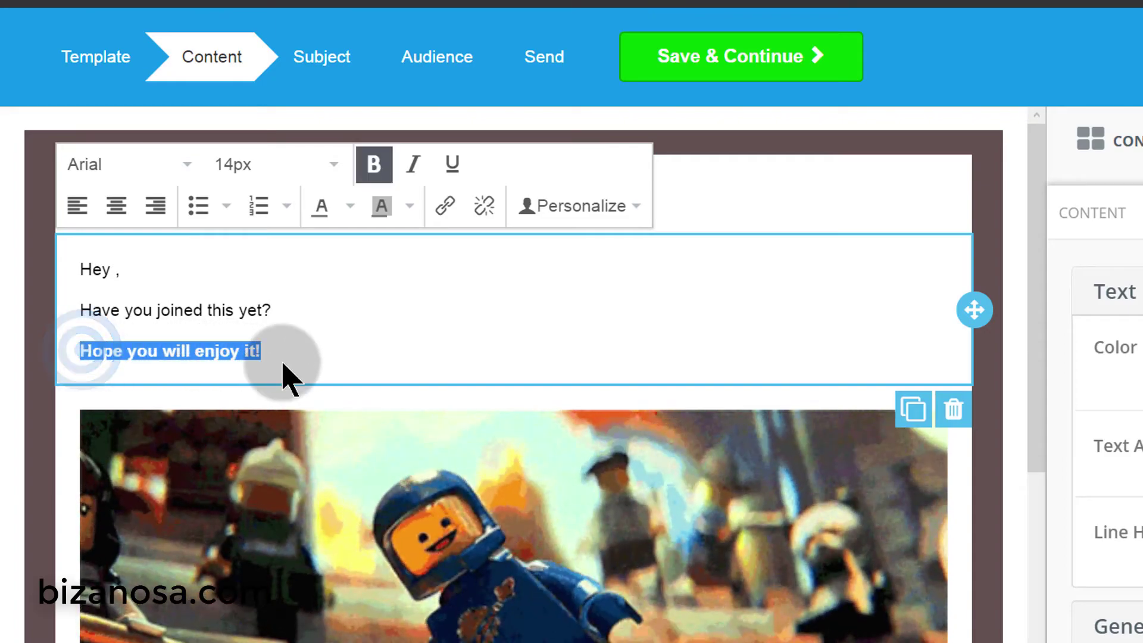
{"action": "key", "text": "BackSpace"}
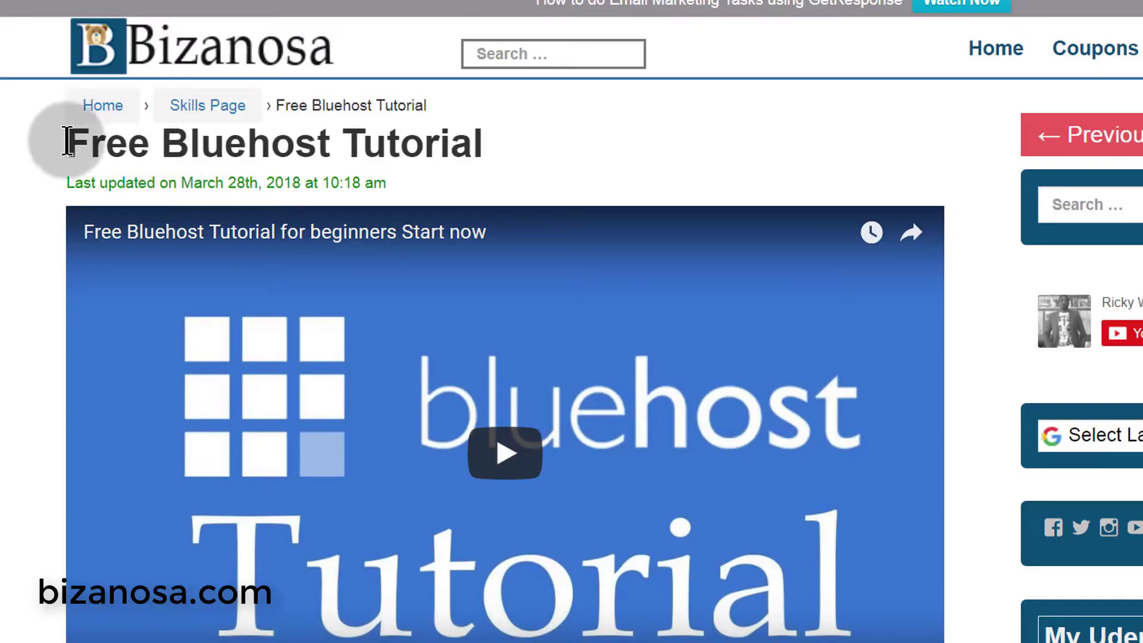
{"action": "left_click_drag", "start_coordinate": [71, 141], "coordinate": [499, 172]}
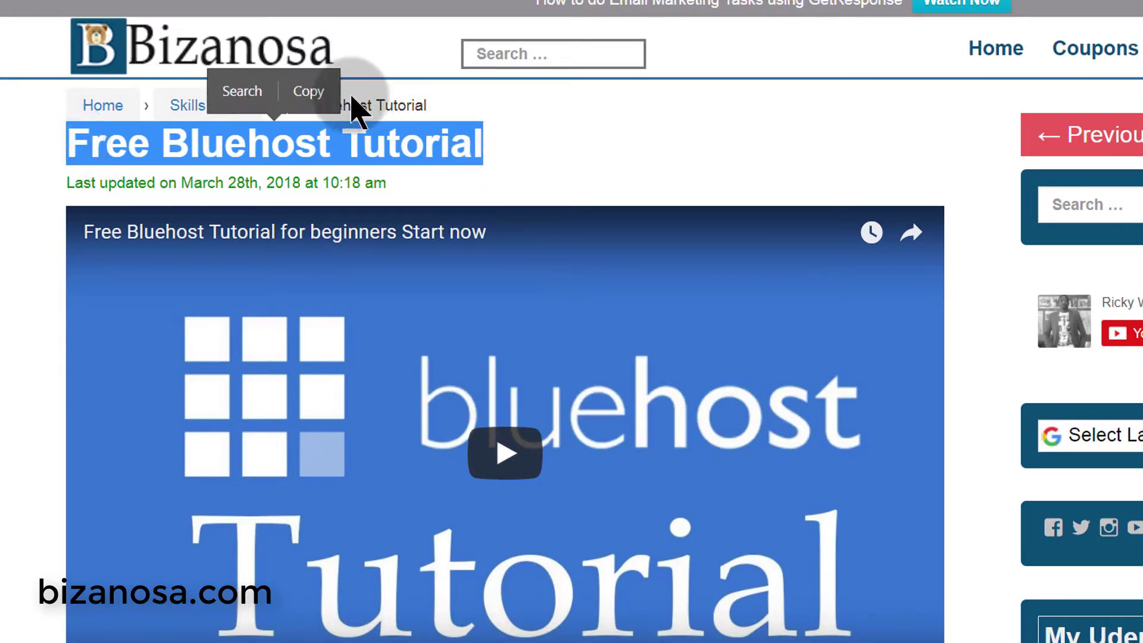
{"action": "left_click", "coordinate": [312, 92]}
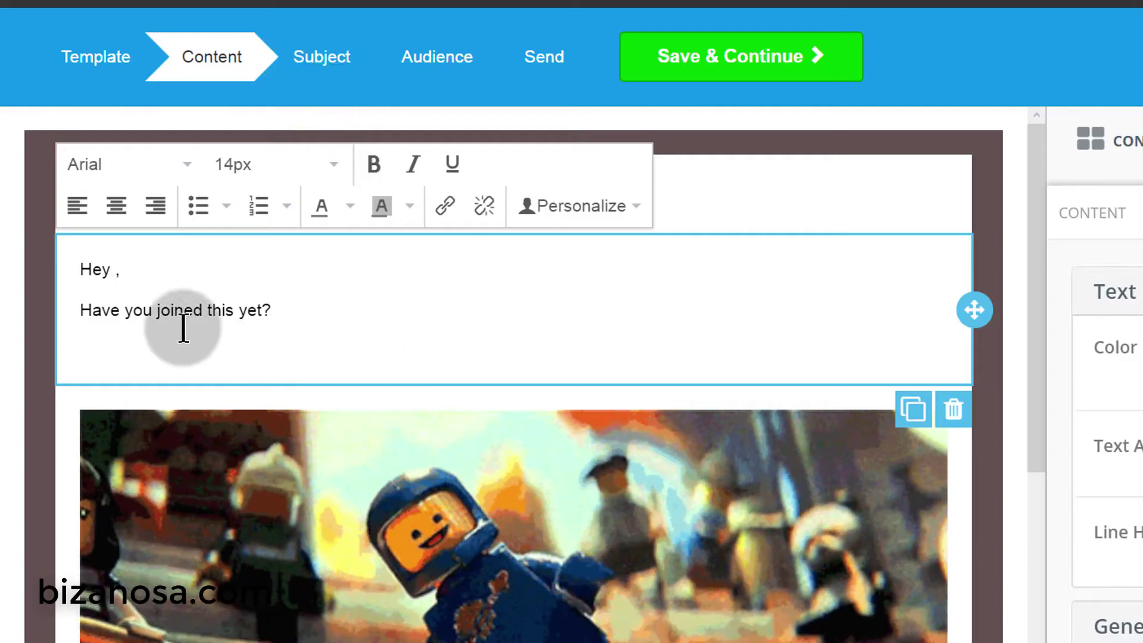
- Paste 'Free Bluehost Tutorial' as plain text below the question and set it to 24px
{"action": "right_click", "coordinate": [97, 339]}
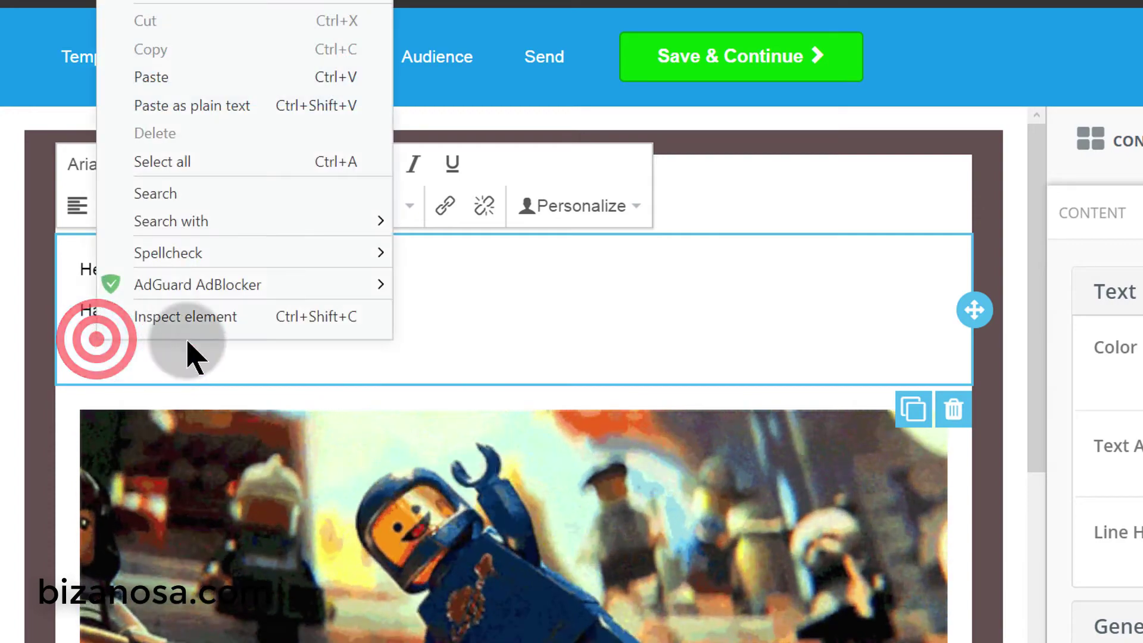
{"action": "left_click", "coordinate": [191, 106]}
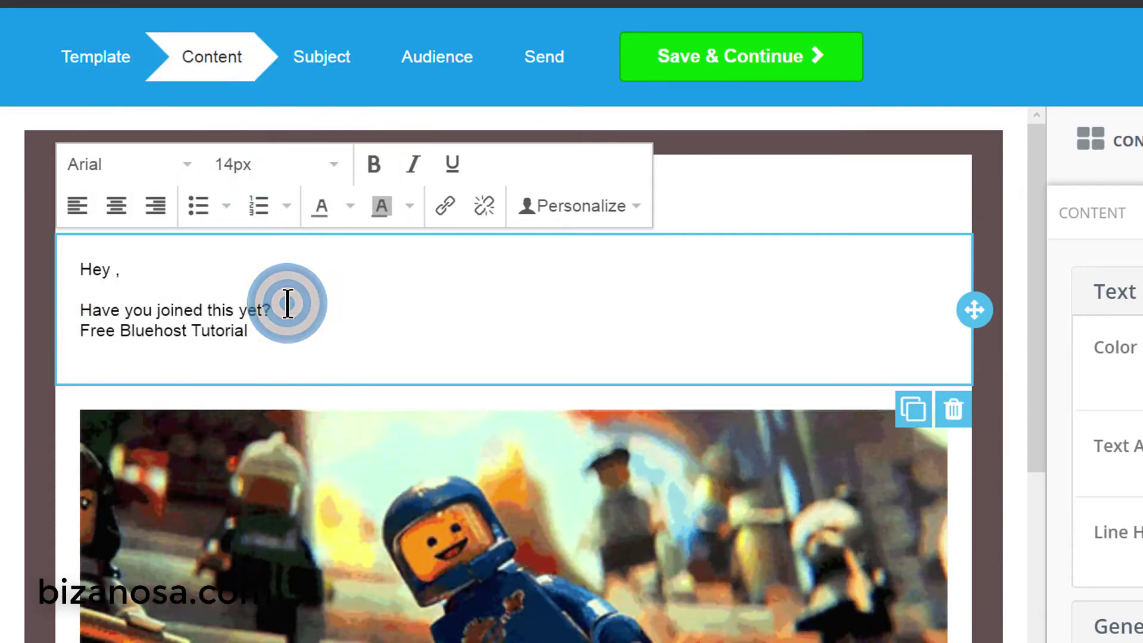
{"action": "key", "text": "Return"}
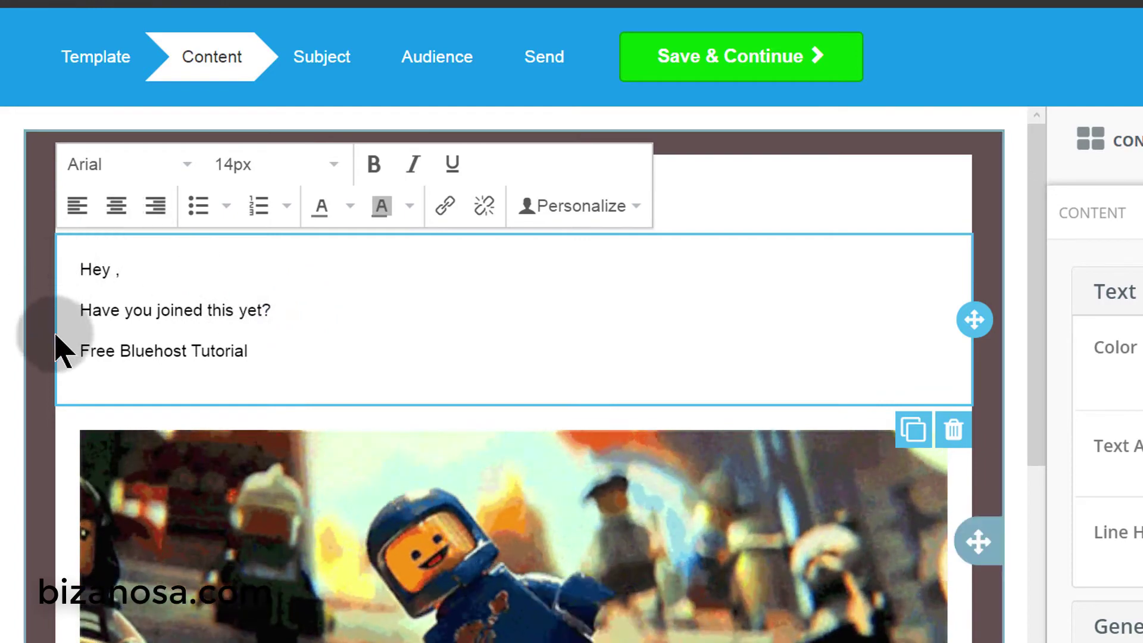
{"action": "left_click", "coordinate": [79, 347]}
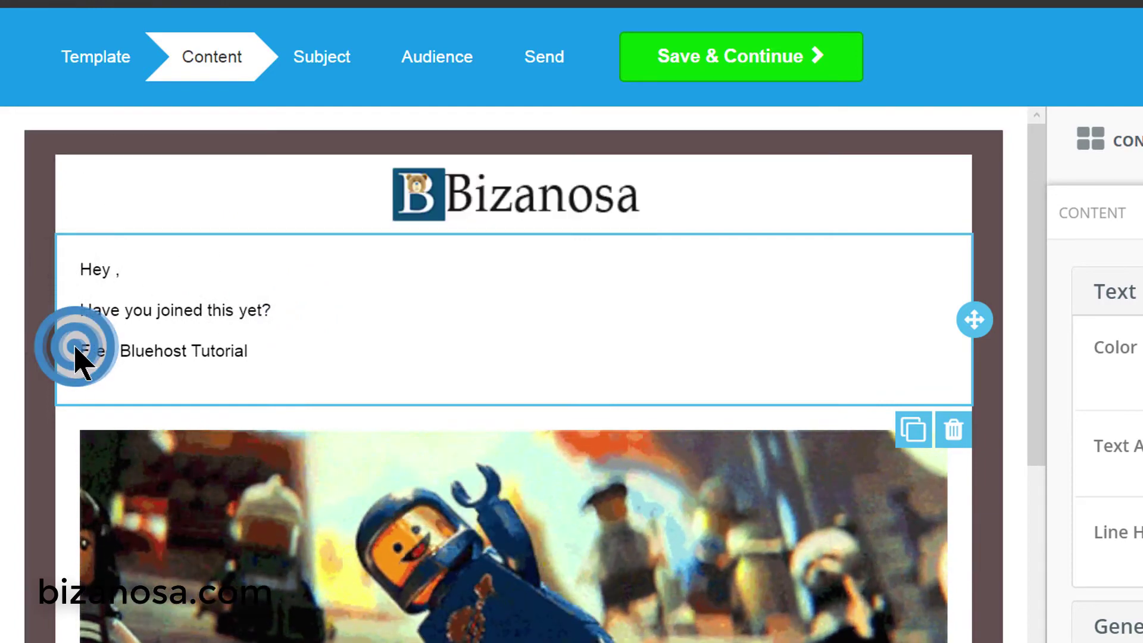
{"action": "left_click_drag", "start_coordinate": [79, 349], "coordinate": [291, 331]}
{"action": "left_click", "coordinate": [334, 163]}
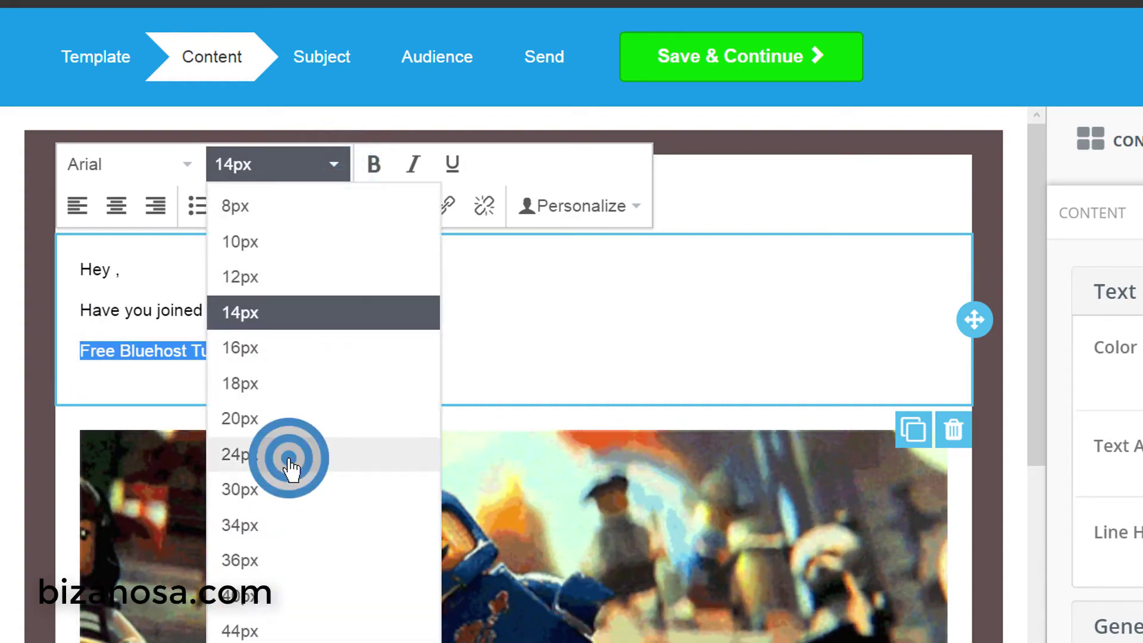
{"action": "left_click", "coordinate": [290, 467]}
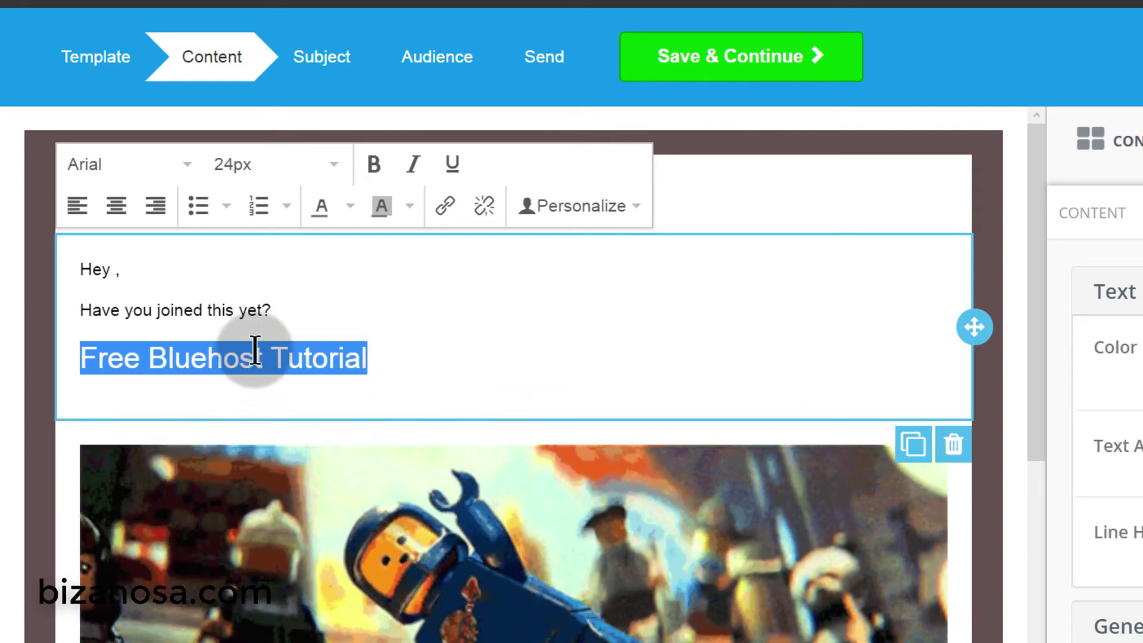
{"action": "left_click", "coordinate": [439, 357]}
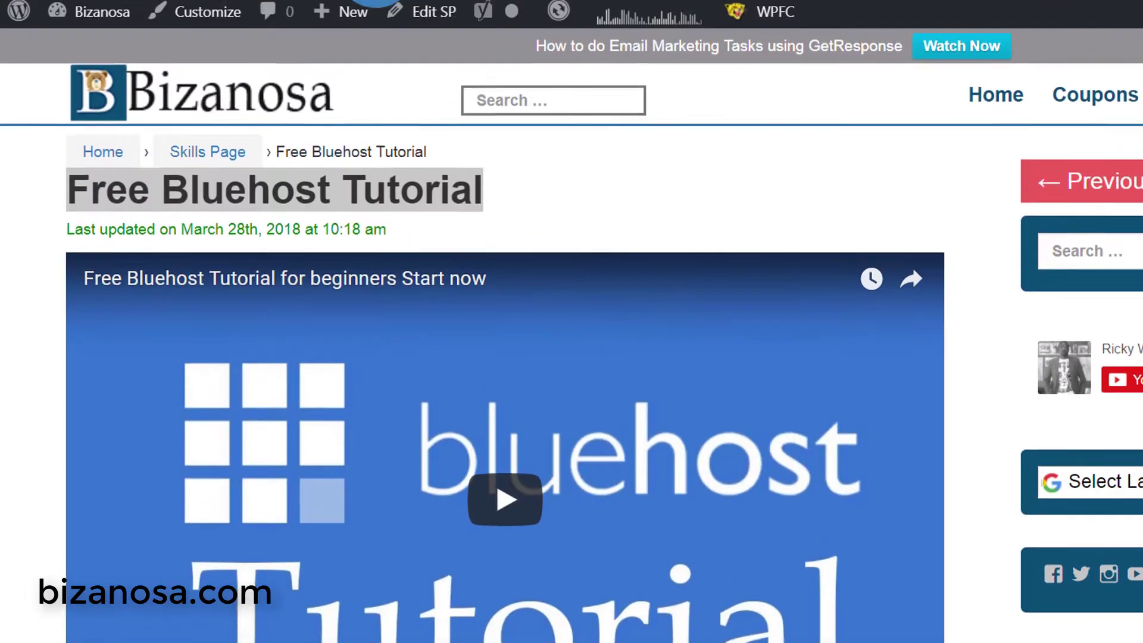
- Copy the Free Bluehost Tutorial page's URL from the address bar
{"action": "right_click", "coordinate": [381, 18]}
{"action": "left_click", "coordinate": [440, 96]}
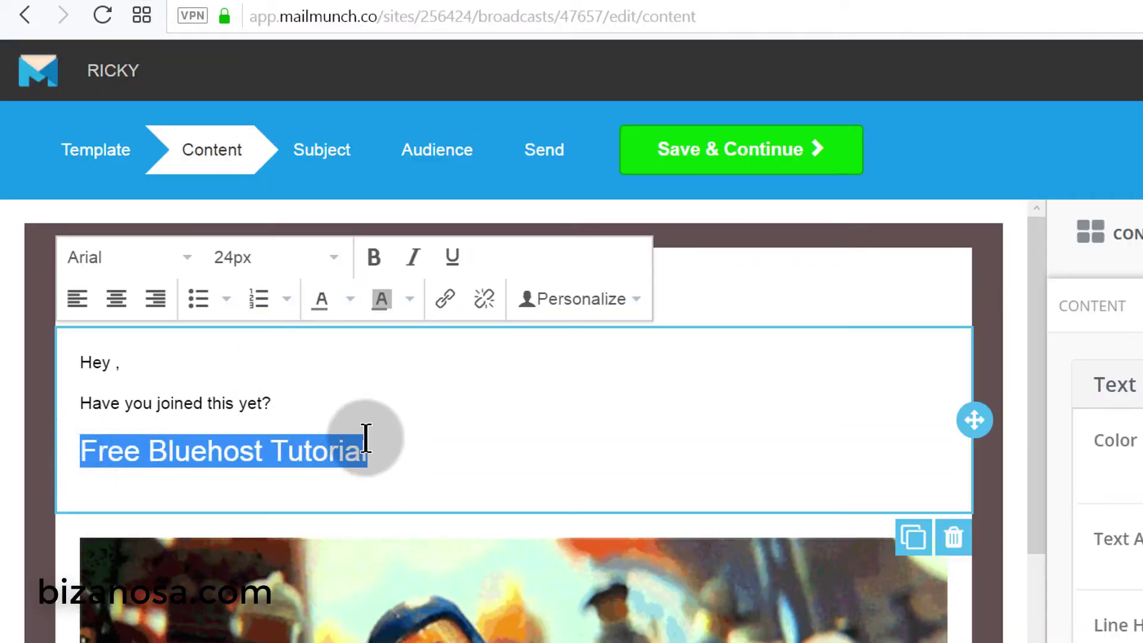
{"action": "left_click", "coordinate": [445, 299]}
{"action": "left_click", "coordinate": [697, 431]}
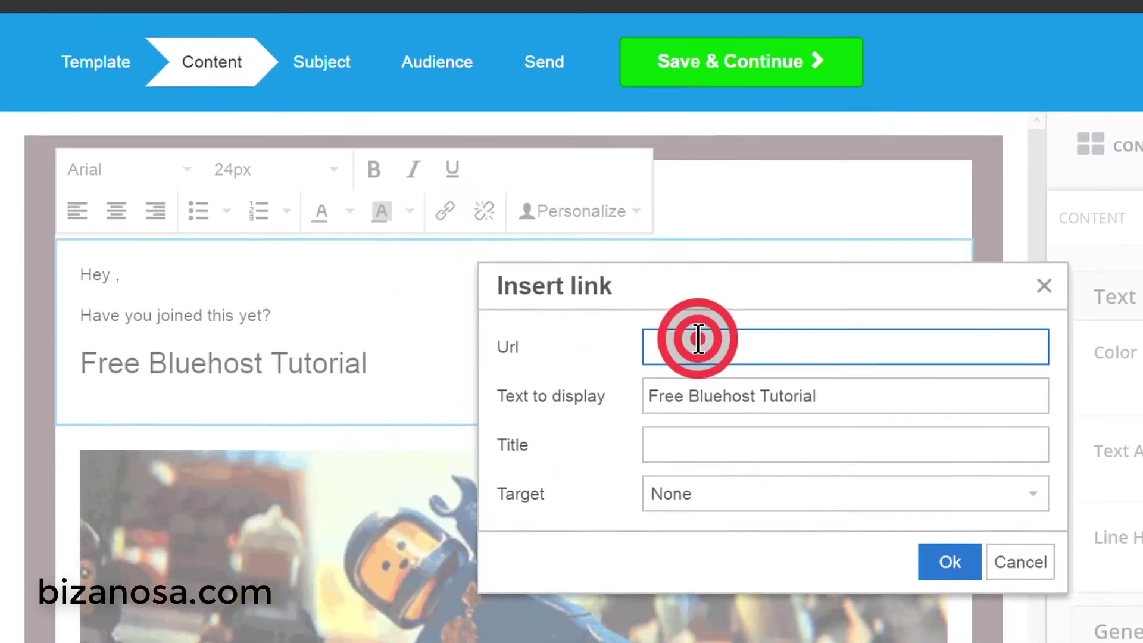
{"action": "right_click", "coordinate": [698, 338]}
{"action": "left_click", "coordinate": [772, 85]}
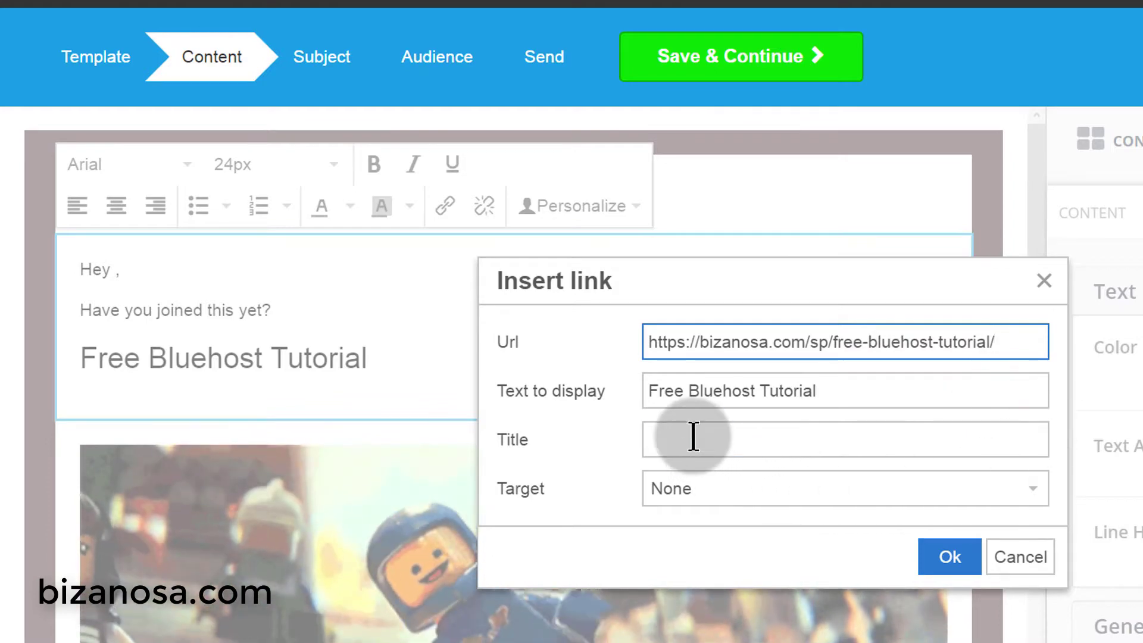
{"action": "left_click", "coordinate": [693, 437]}
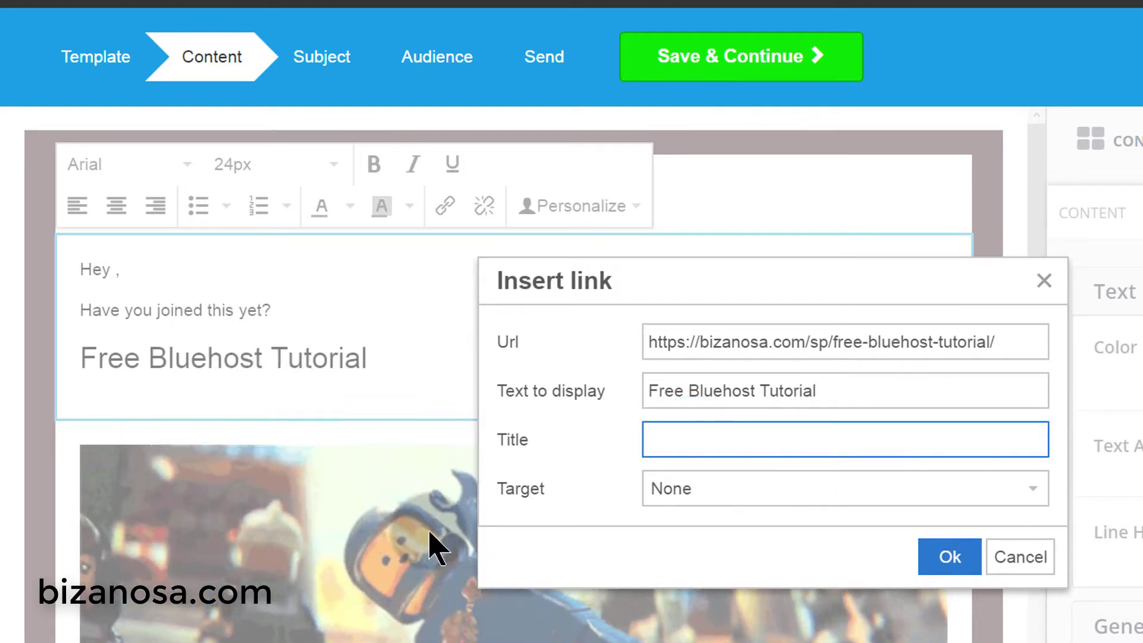
{"action": "left_click", "coordinate": [749, 482]}
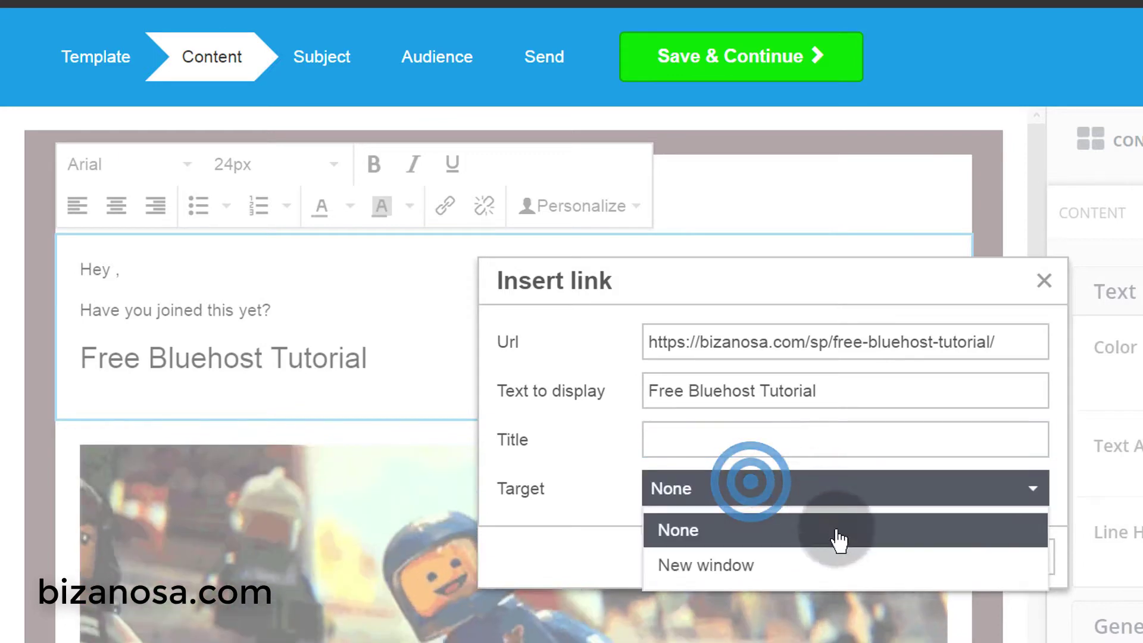
{"action": "left_click", "coordinate": [738, 567]}
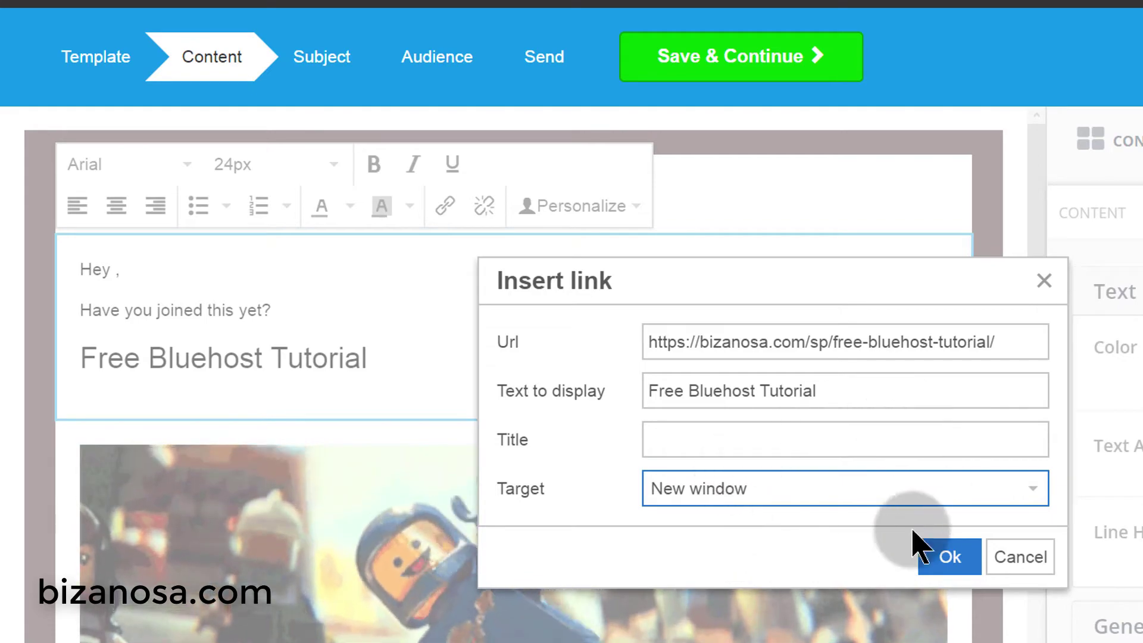
{"action": "left_click", "coordinate": [951, 558]}
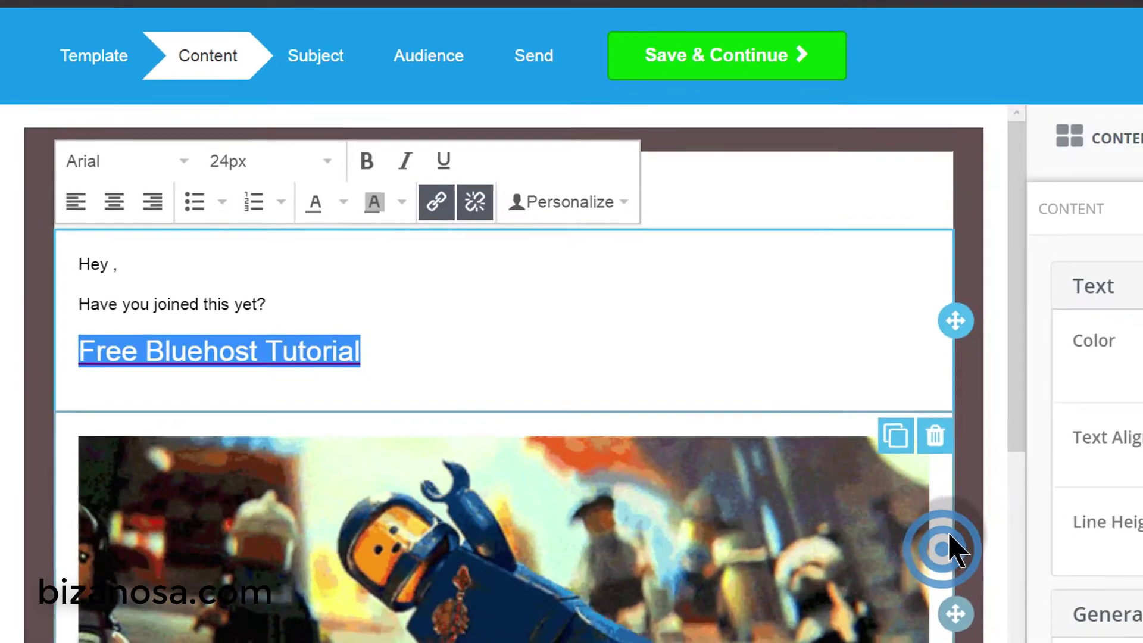
- Replace the animated Lego image with Bluehost-Tutorial.jpg from the course images folder
{"action": "scroll", "coordinate": [946, 548], "scroll_direction": "down", "scroll_amount": 5}
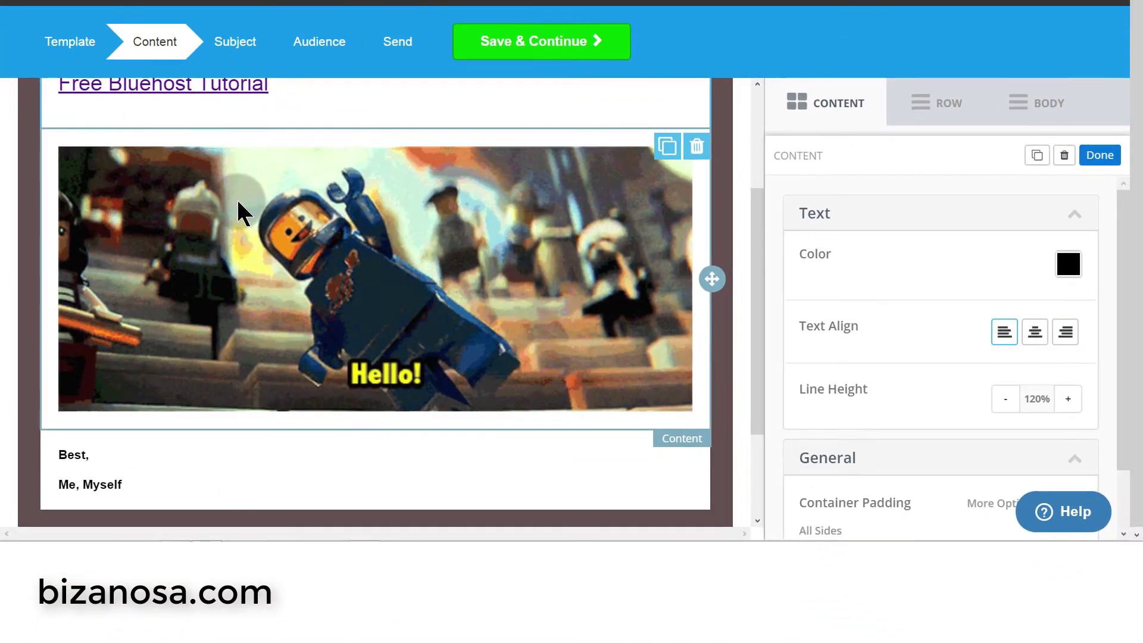
{"action": "left_click", "coordinate": [390, 247]}
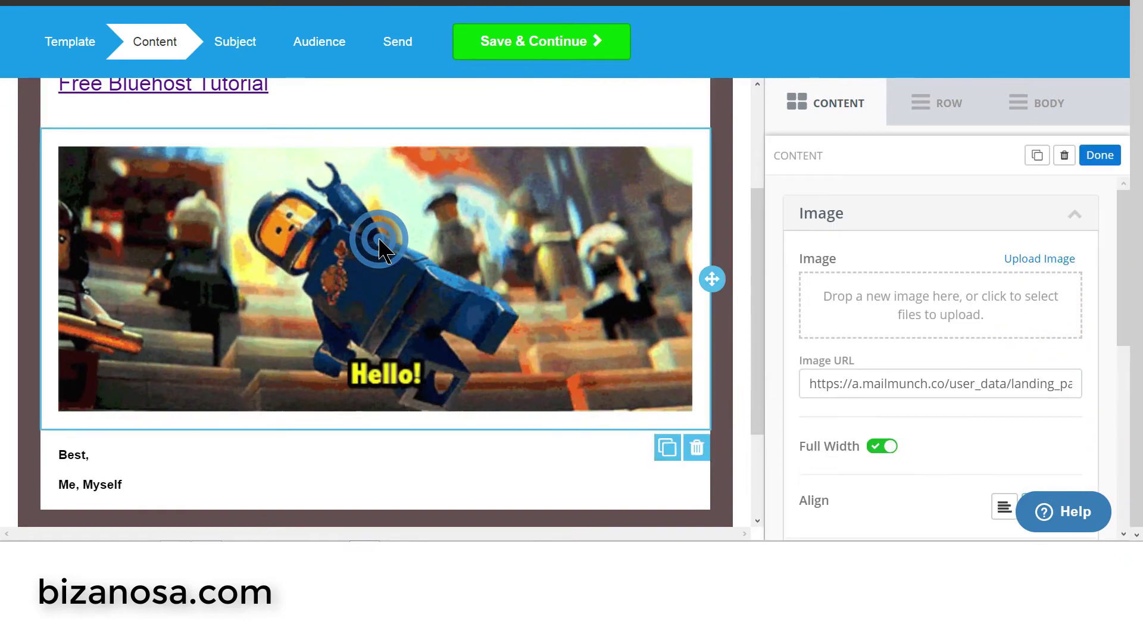
{"action": "scroll", "coordinate": [382, 245], "scroll_direction": "up", "scroll_amount": 4}
{"action": "scroll", "coordinate": [385, 247], "scroll_direction": "down", "scroll_amount": 4}
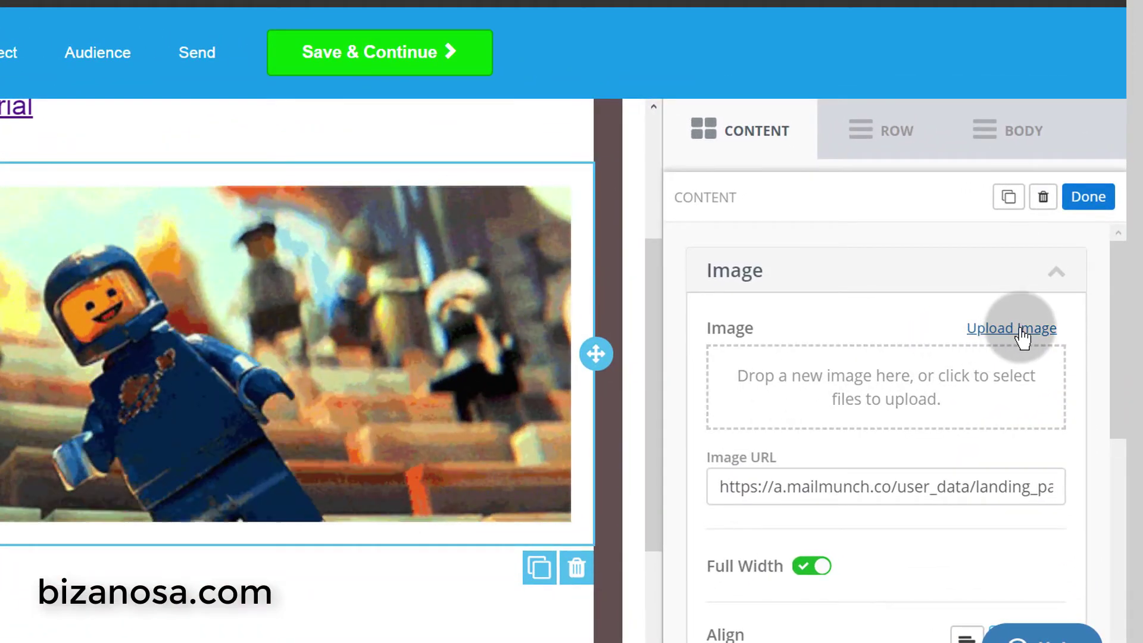
{"action": "left_click", "coordinate": [1022, 335]}
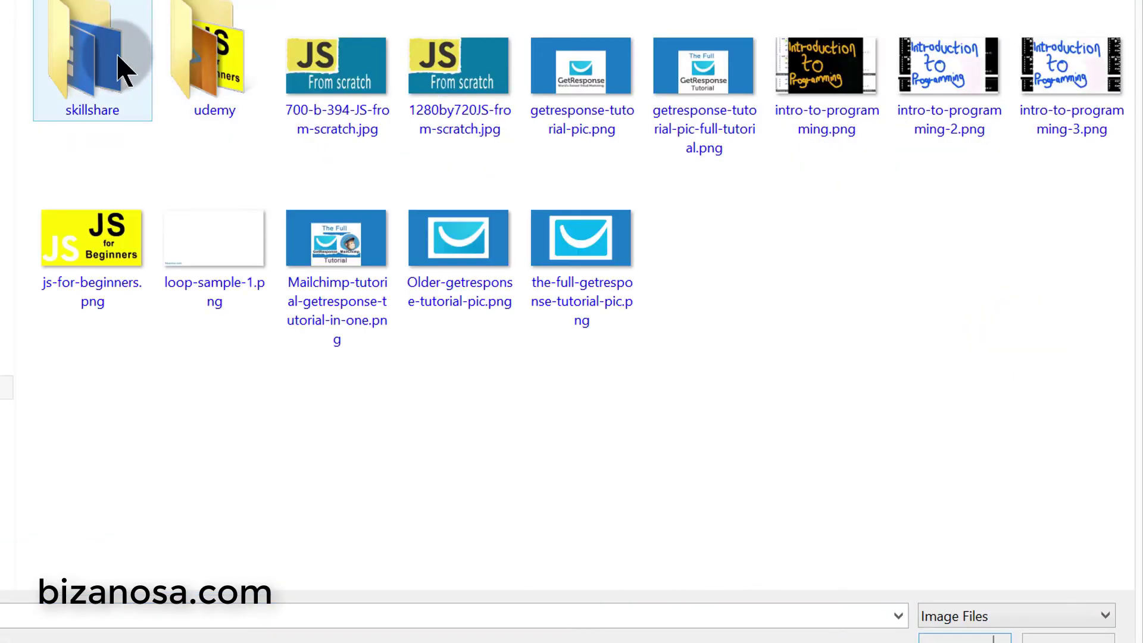
{"action": "double_click", "coordinate": [115, 51]}
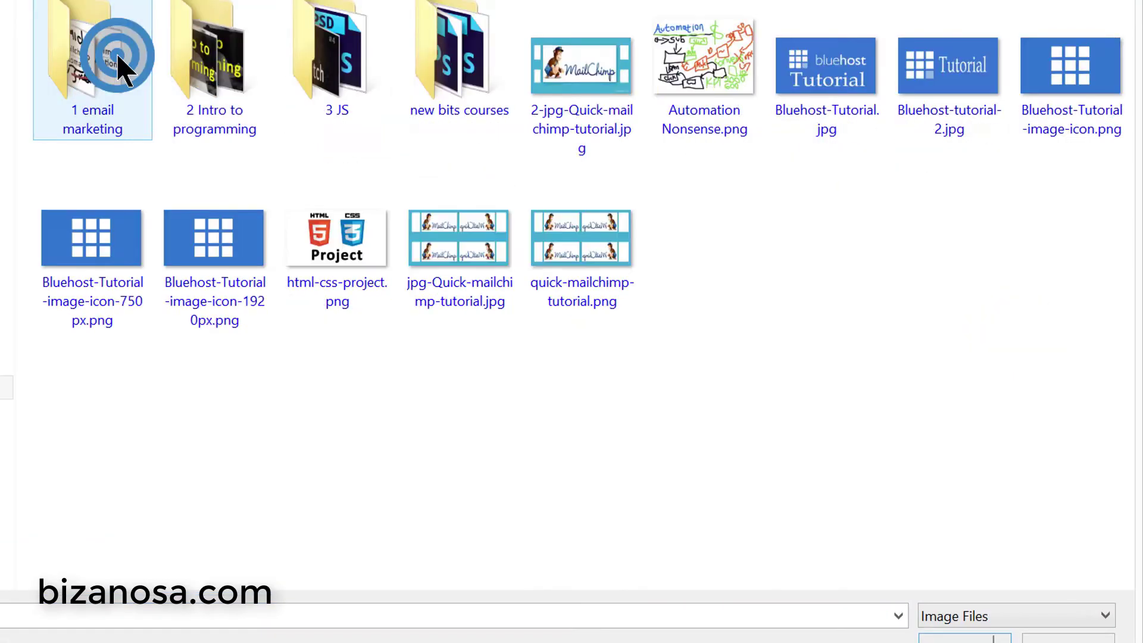
{"action": "double_click", "coordinate": [833, 96]}
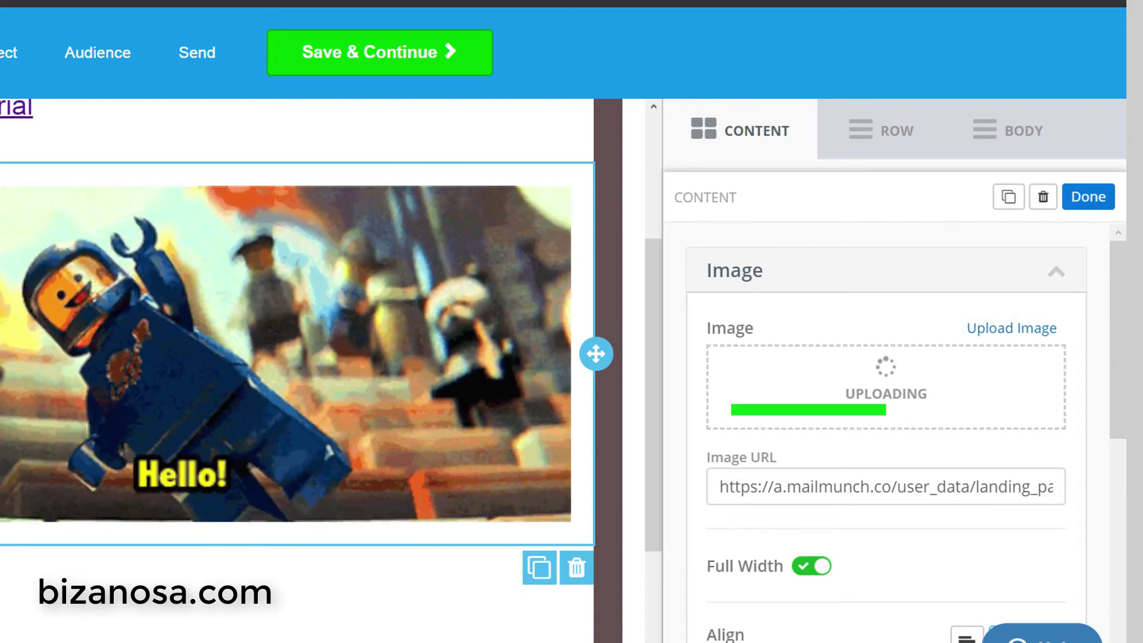
- Save the email content with Save & Continue to reach the Subject step
{"action": "scroll", "coordinate": [414, 212], "scroll_direction": "up", "scroll_amount": 2}
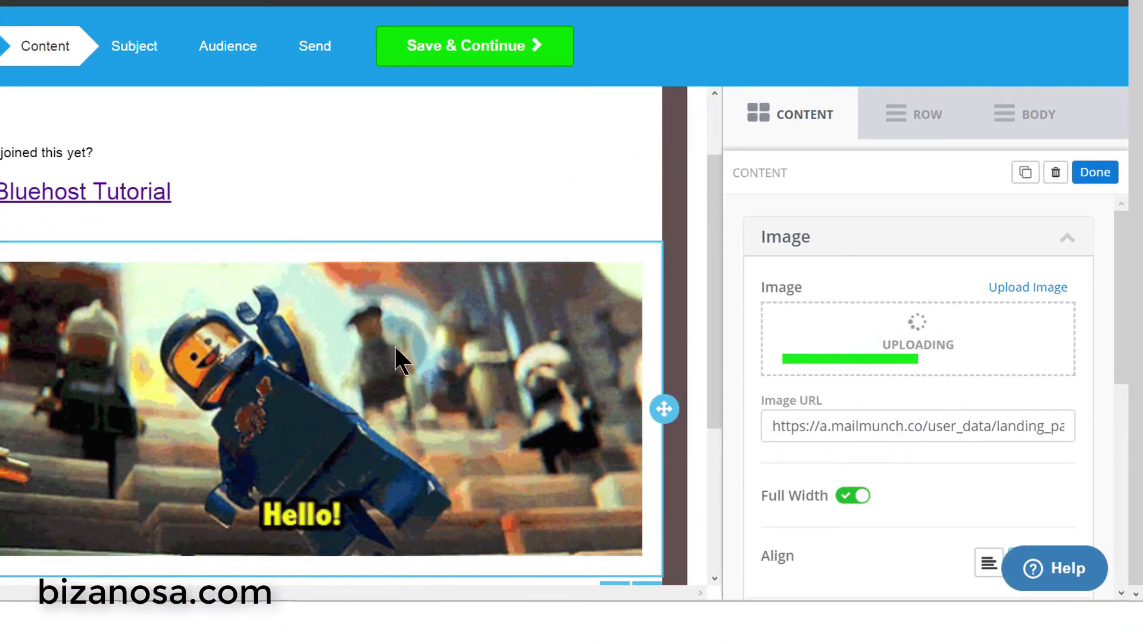
{"action": "left_click", "coordinate": [785, 291]}
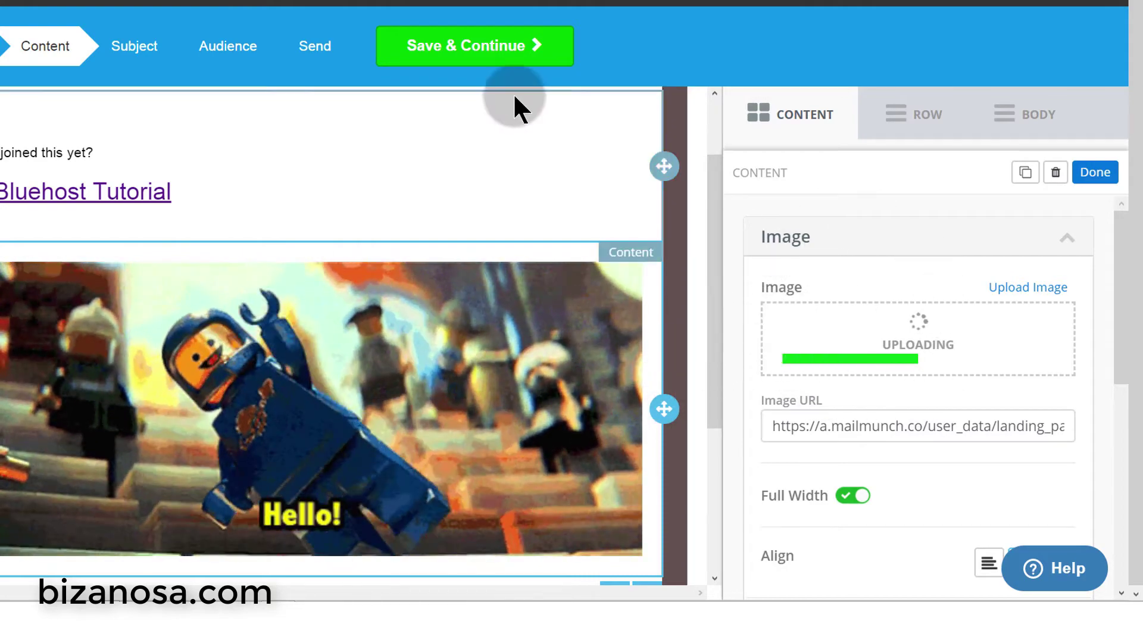
{"action": "left_click", "coordinate": [479, 48]}
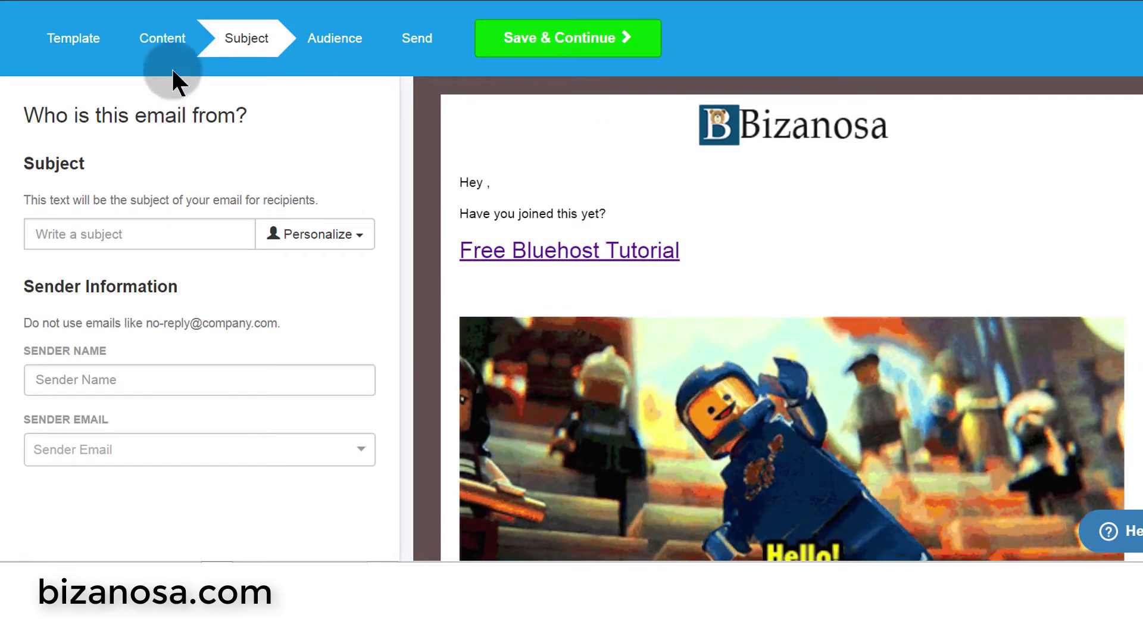
- Paste the copied tutorial page address into the Subject field
{"action": "left_click", "coordinate": [162, 38]}
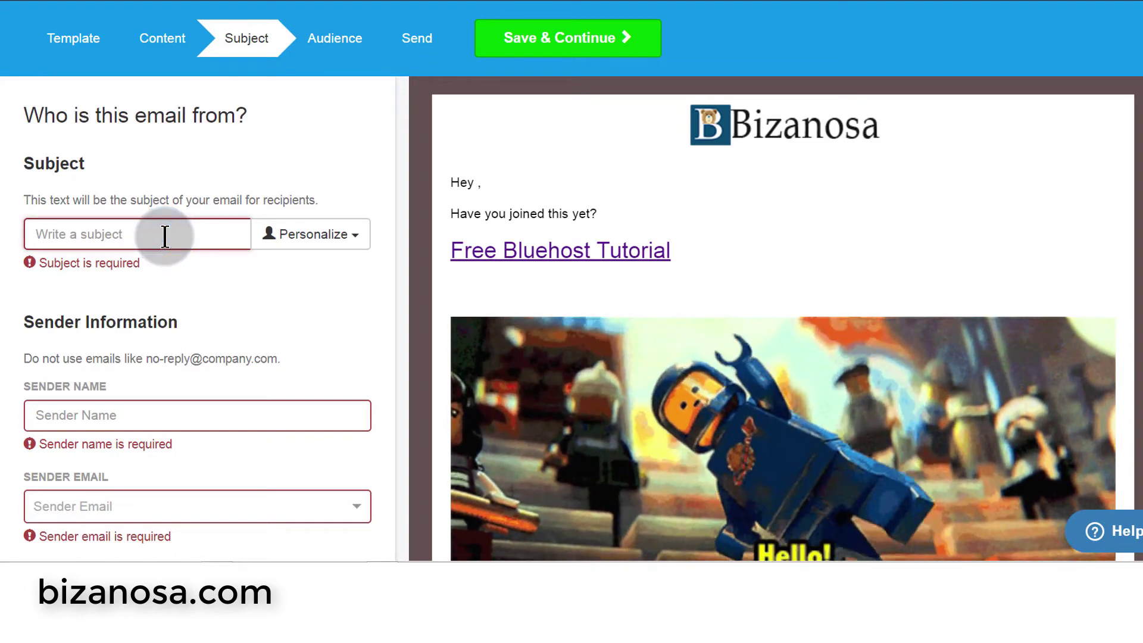
{"action": "left_click", "coordinate": [212, 227]}
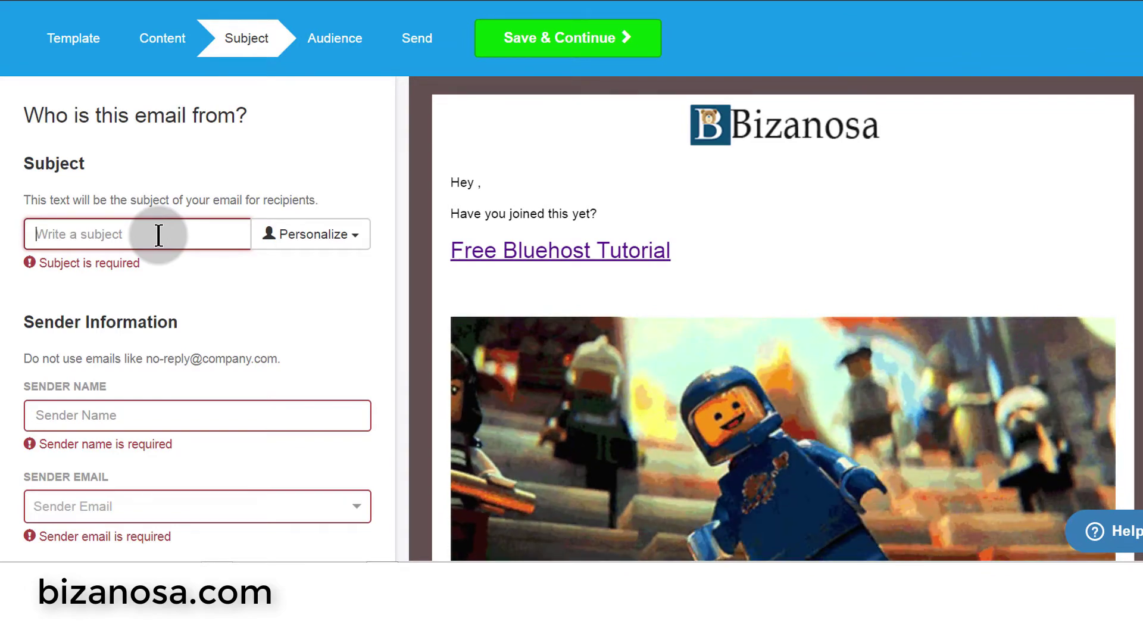
{"action": "left_click", "coordinate": [159, 235]}
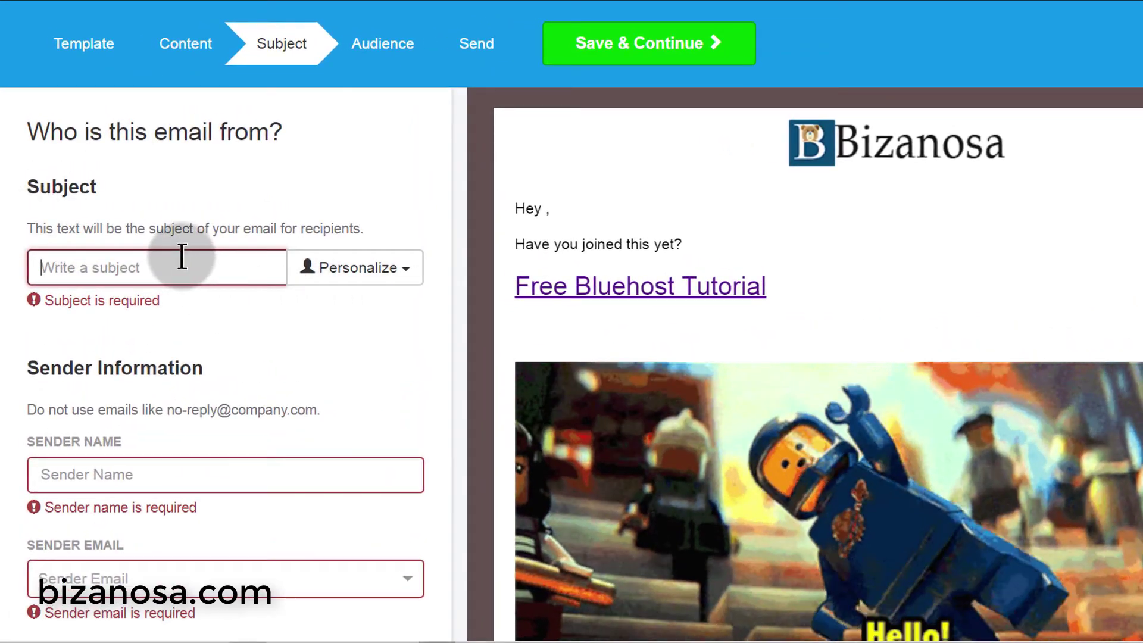
{"action": "right_click", "coordinate": [182, 255]}
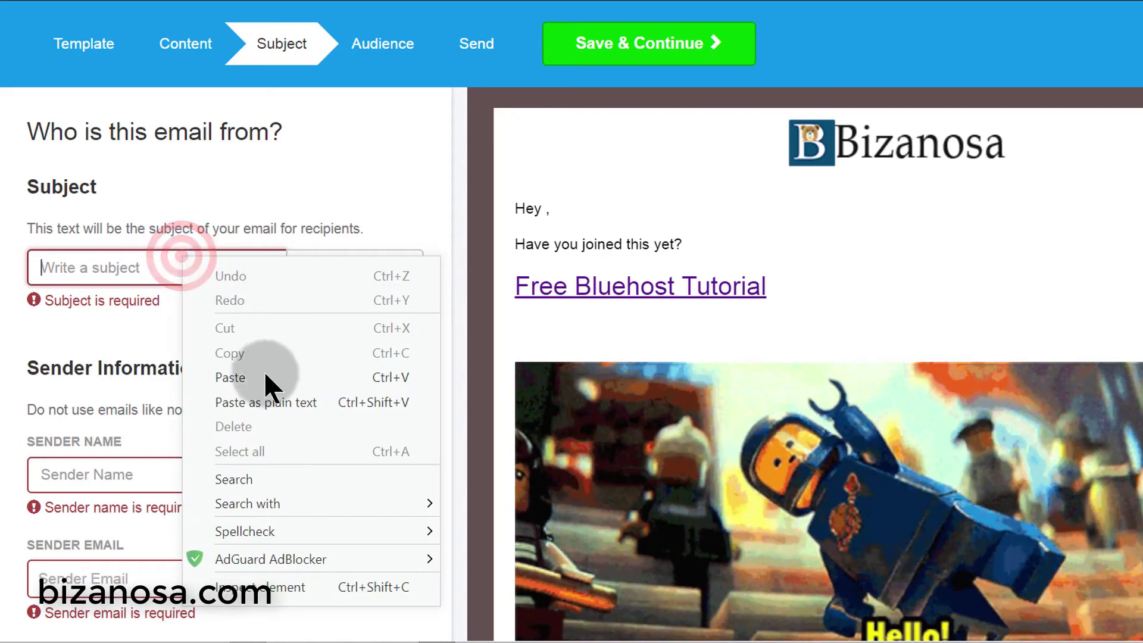
{"action": "left_click", "coordinate": [241, 377]}
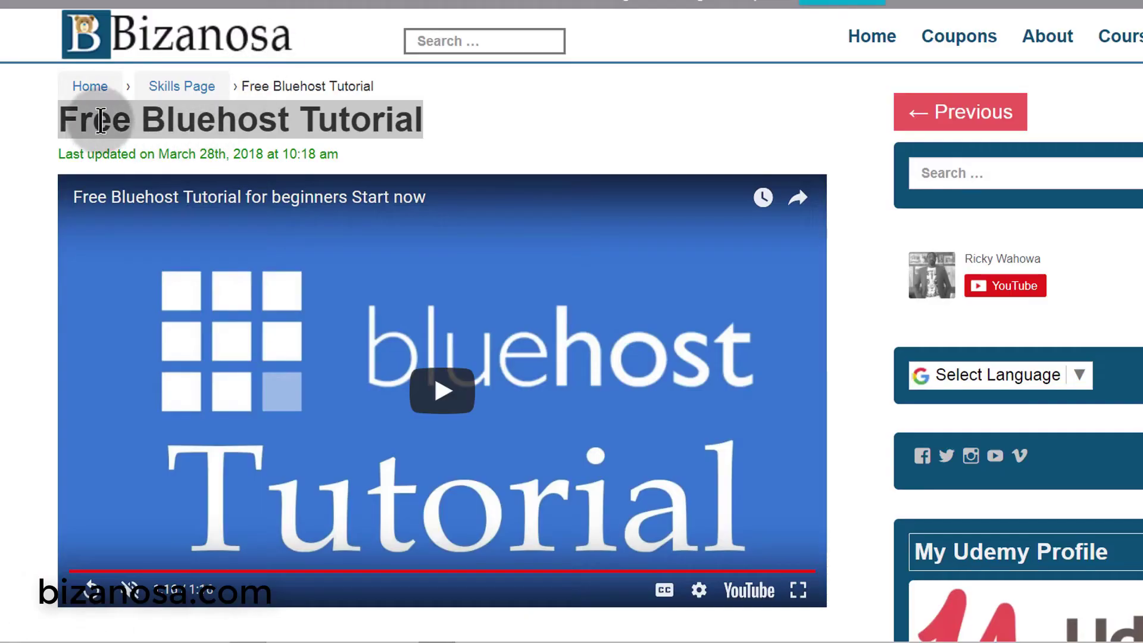
- Copy the 'Free Bluehost Tutorial' page title to replace the pasted URL in the subject
{"action": "right_click", "coordinate": [100, 114]}
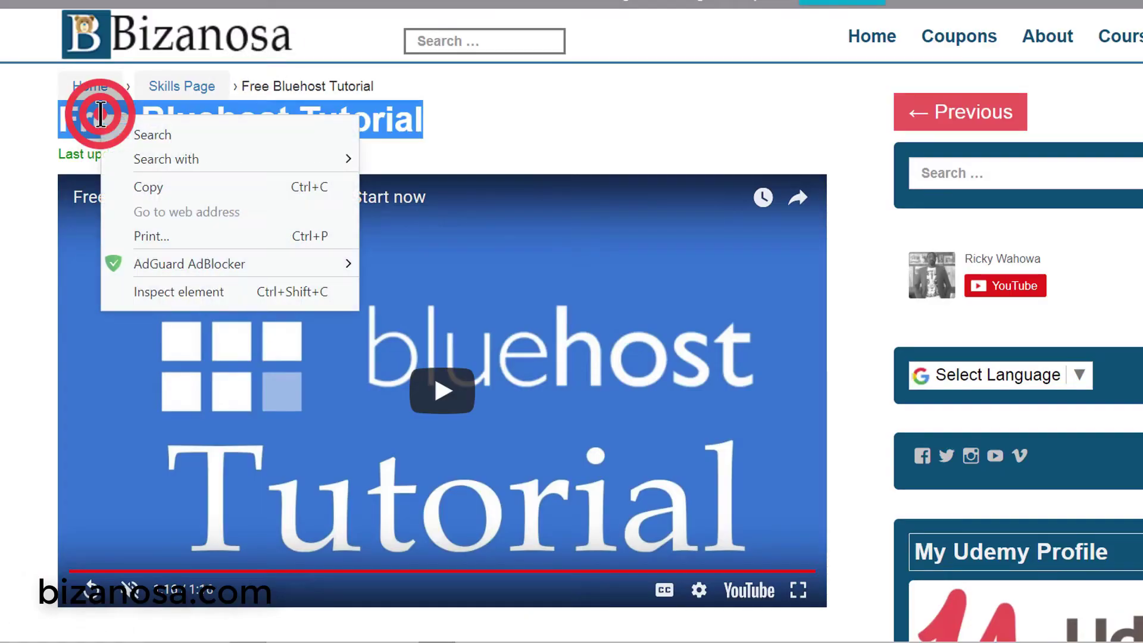
{"action": "left_click", "coordinate": [158, 188]}
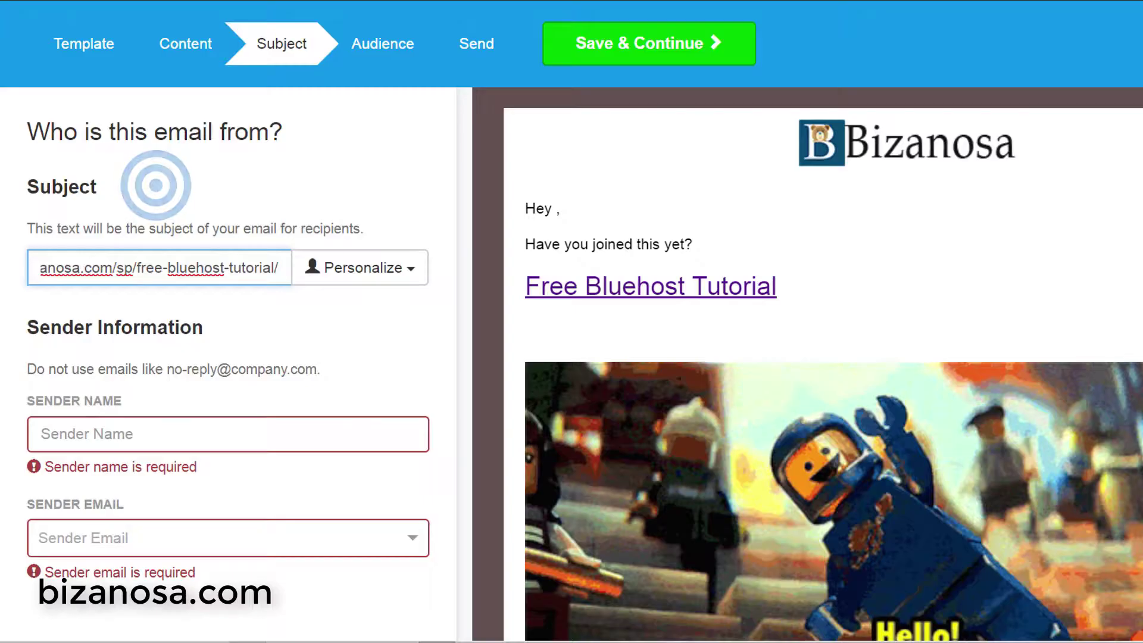
{"action": "left_click", "coordinate": [237, 278]}
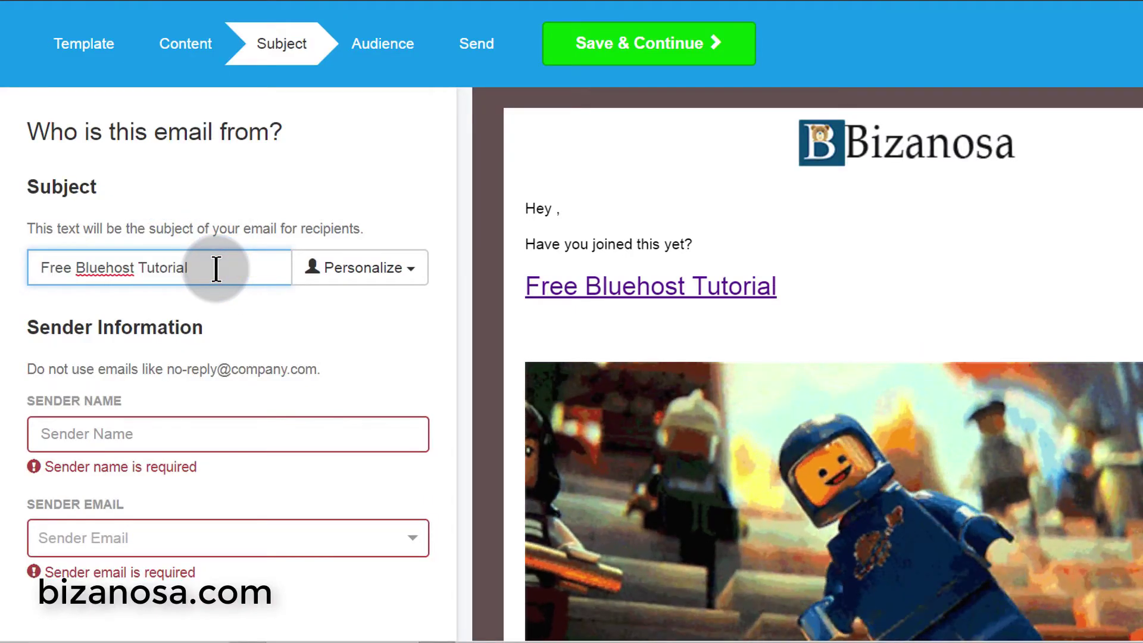
{"action": "left_click", "coordinate": [223, 278]}
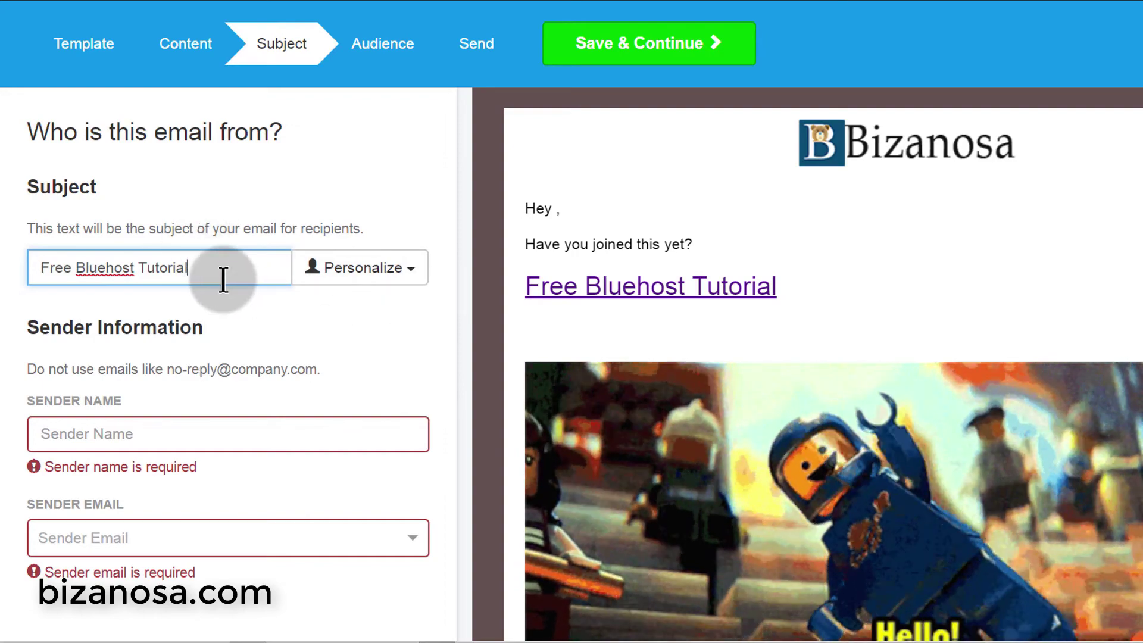
- Fill in the Sender Name field with the sender's first name
{"action": "left_click", "coordinate": [395, 267]}
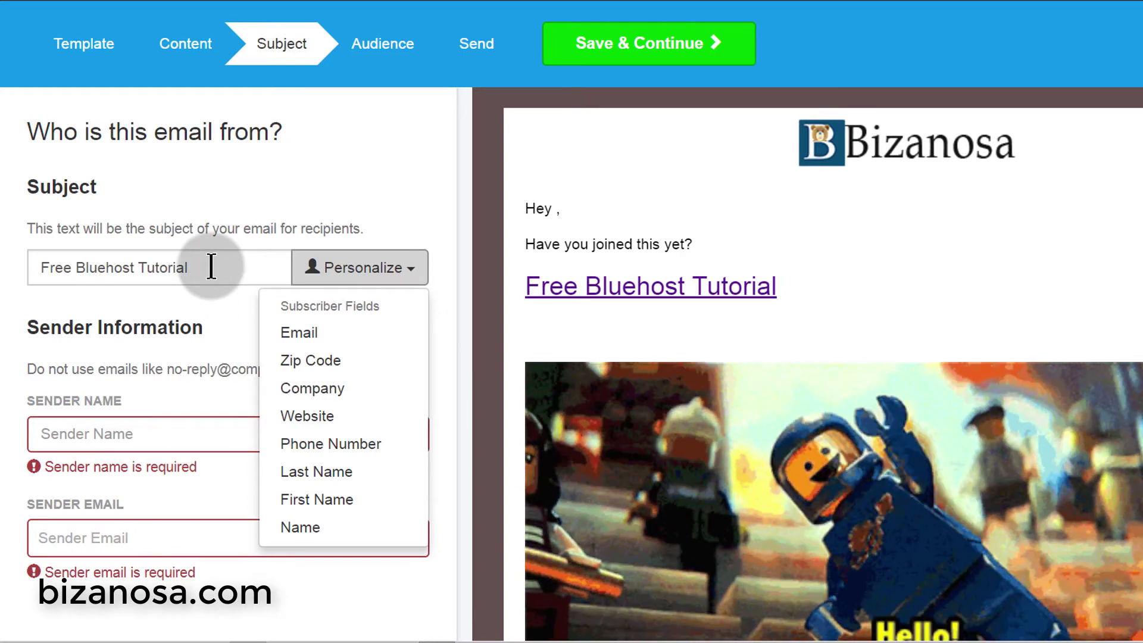
{"action": "left_click", "coordinate": [202, 273]}
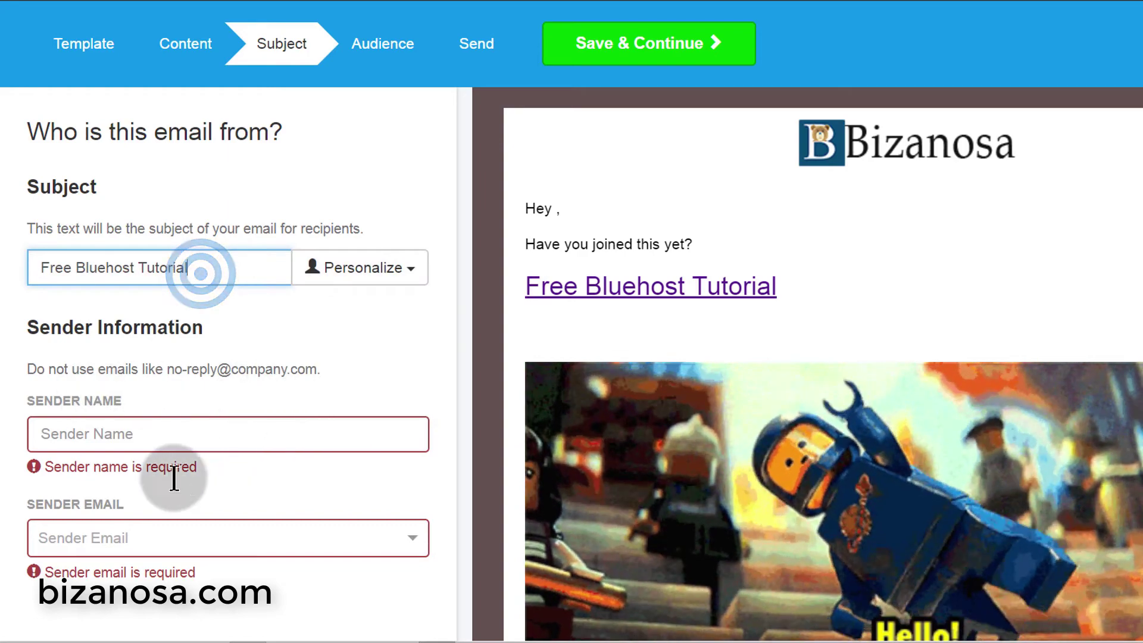
{"action": "left_click", "coordinate": [121, 438]}
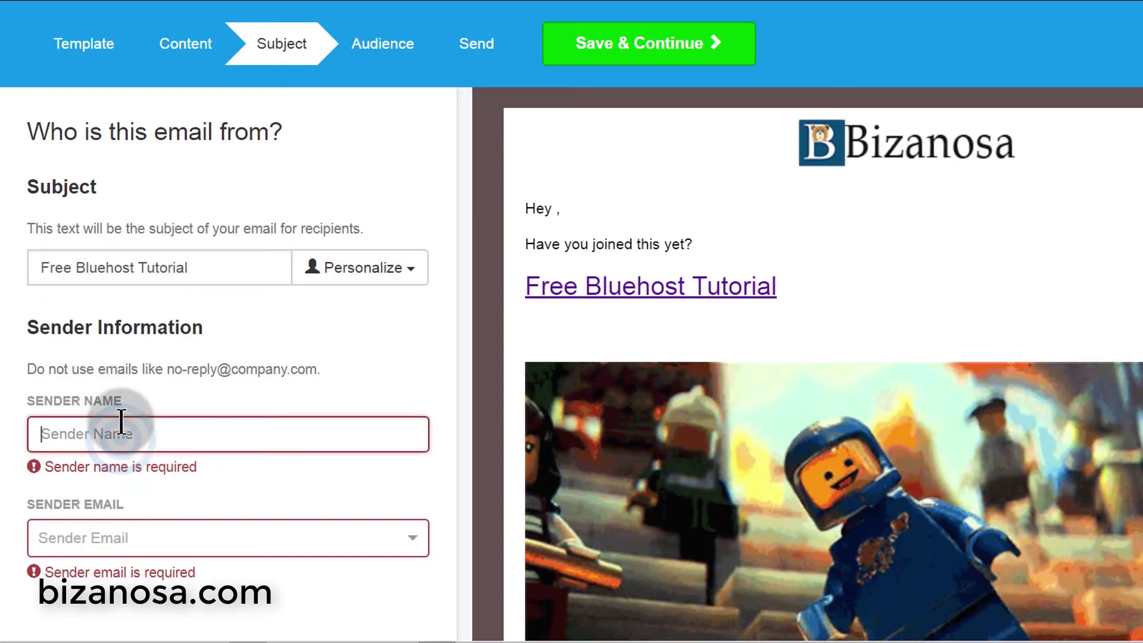
{"action": "type", "text": "Ricky"}
- Choose the bizanosa.com address as Sender Email and trigger validation via the Content step
{"action": "left_click", "coordinate": [214, 513]}
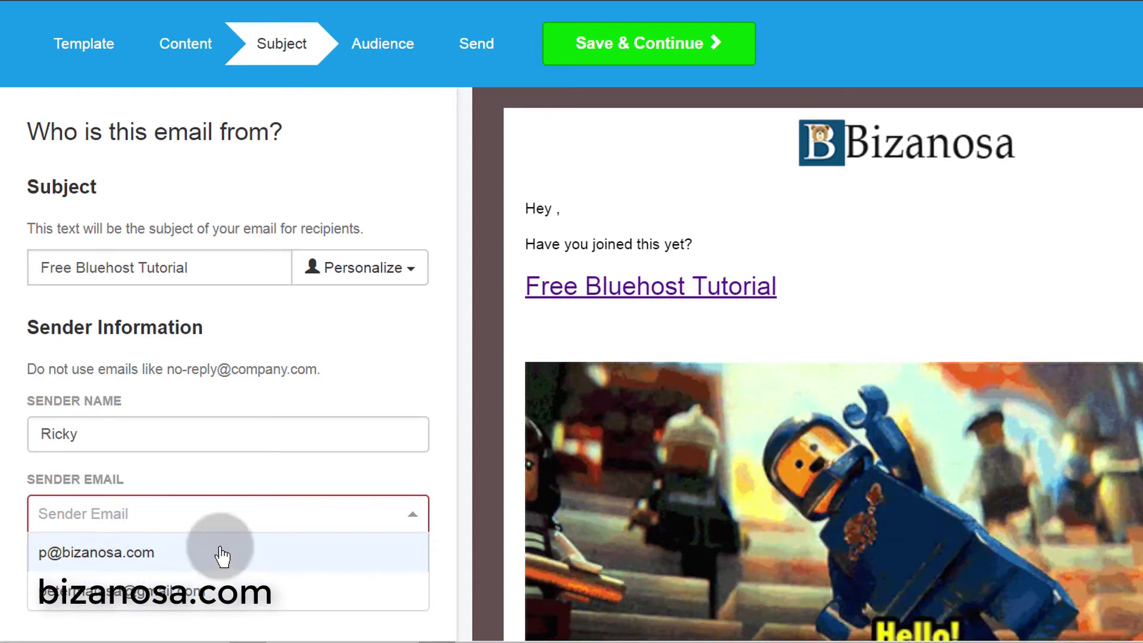
{"action": "left_click", "coordinate": [126, 557]}
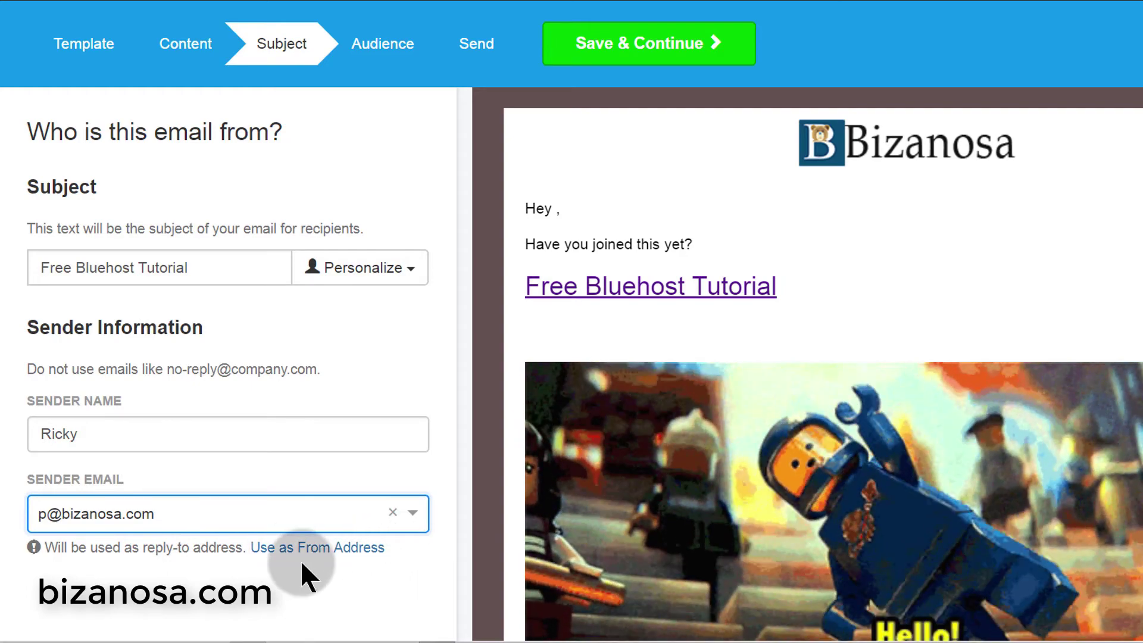
{"action": "left_click", "coordinate": [149, 523]}
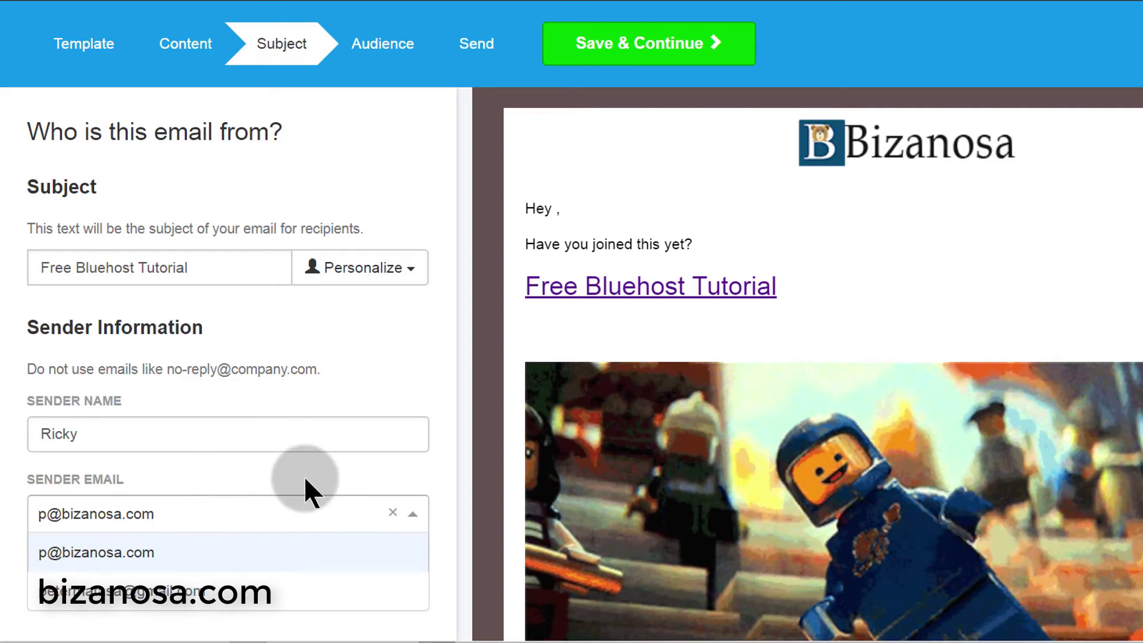
{"action": "left_click", "coordinate": [306, 458]}
{"action": "left_click", "coordinate": [227, 516]}
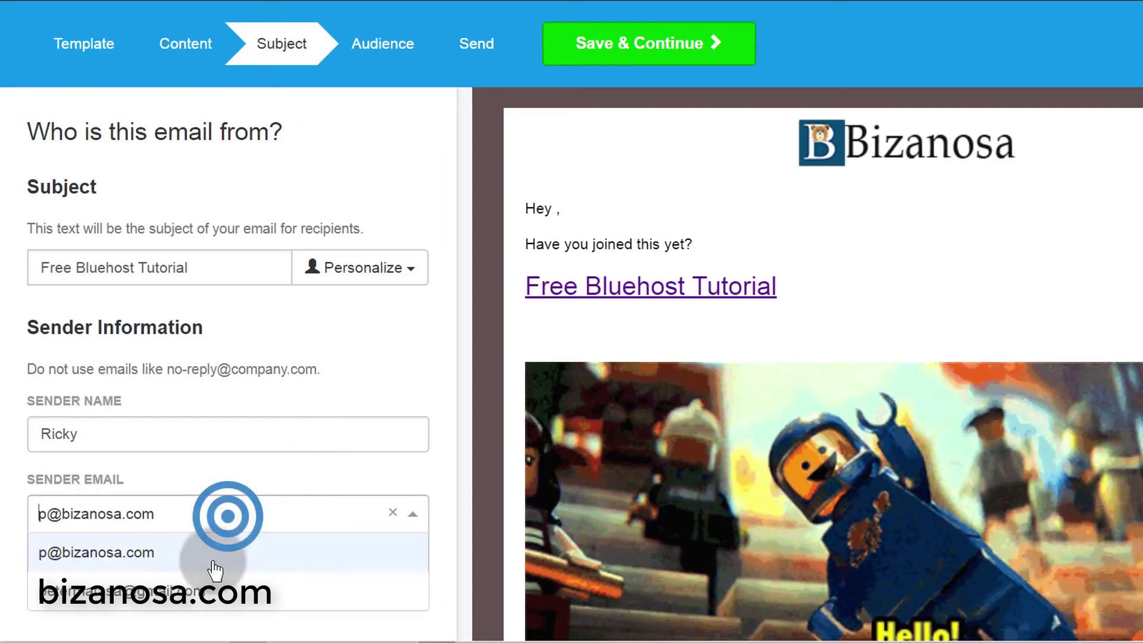
{"action": "left_click", "coordinate": [159, 554]}
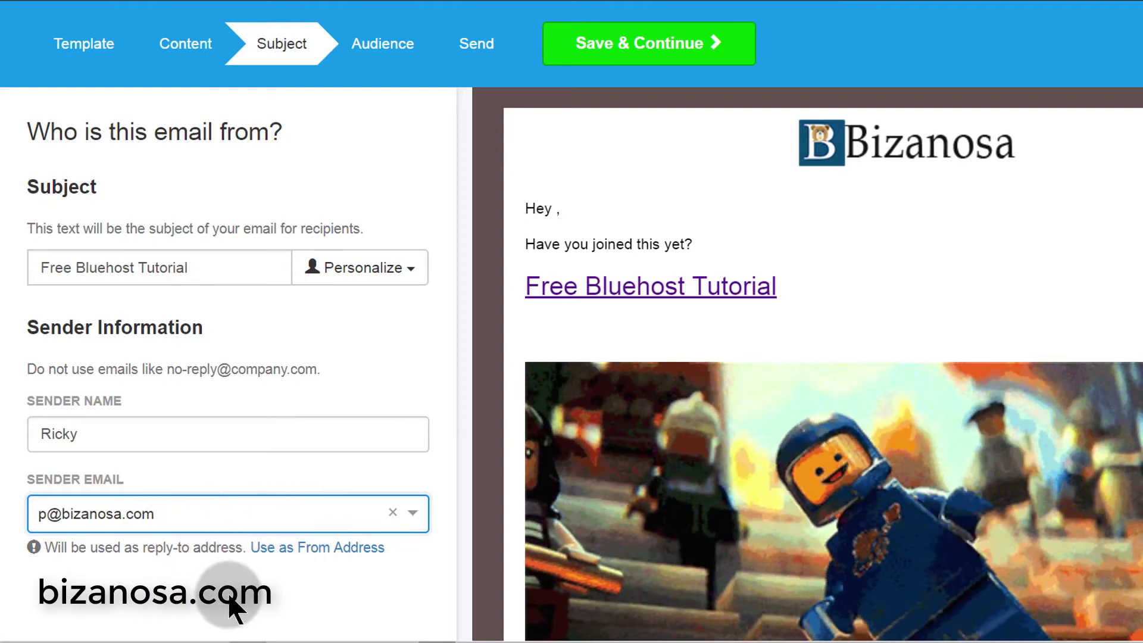
{"action": "left_click", "coordinate": [223, 591]}
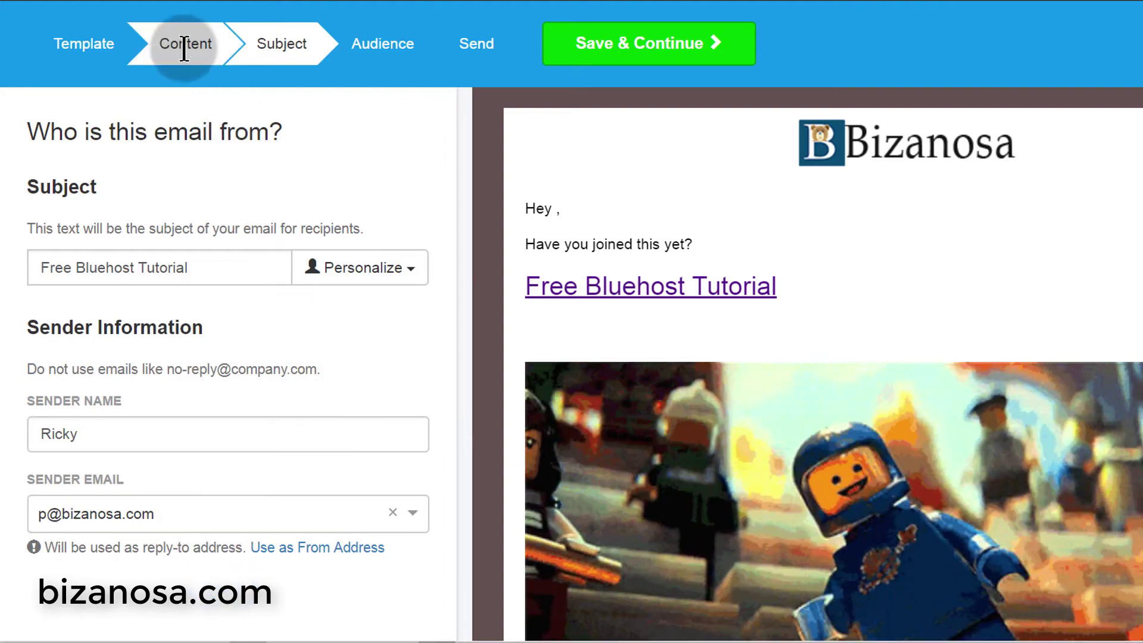
{"action": "left_click", "coordinate": [182, 44]}
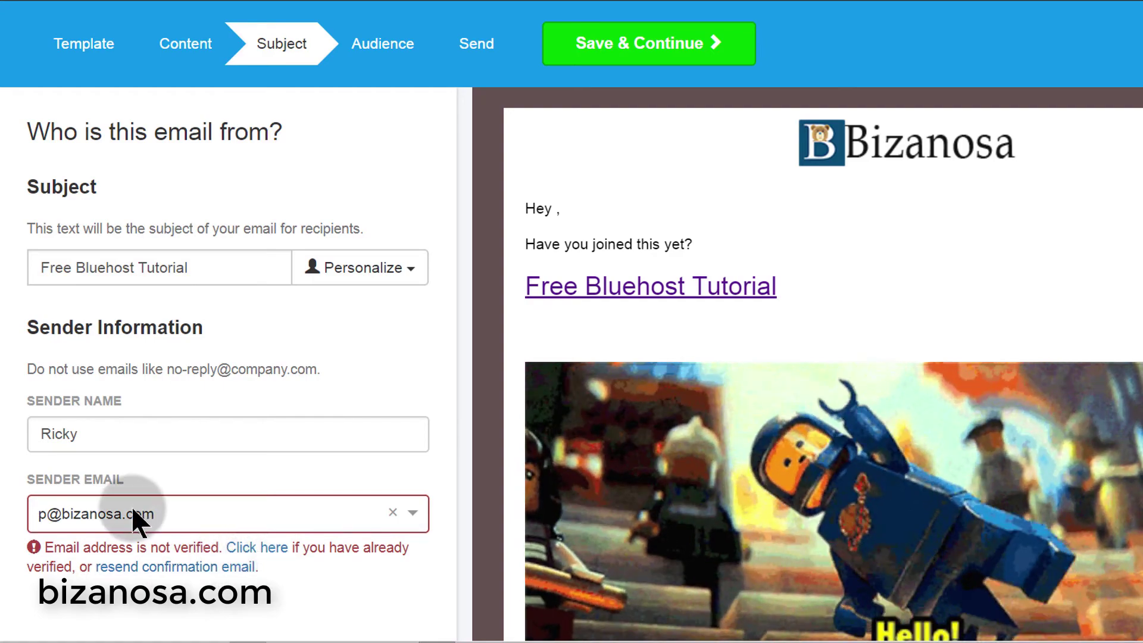
- Resend the sender confirmation email and retry saving with the site's own address
{"action": "left_click", "coordinate": [209, 568]}
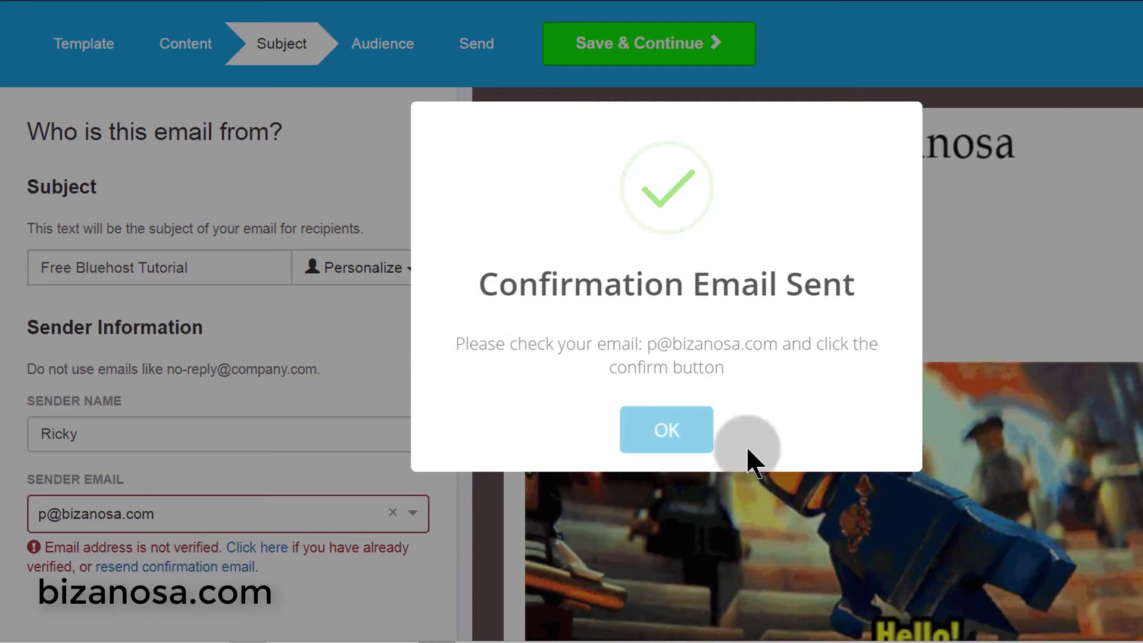
{"action": "left_click", "coordinate": [675, 443]}
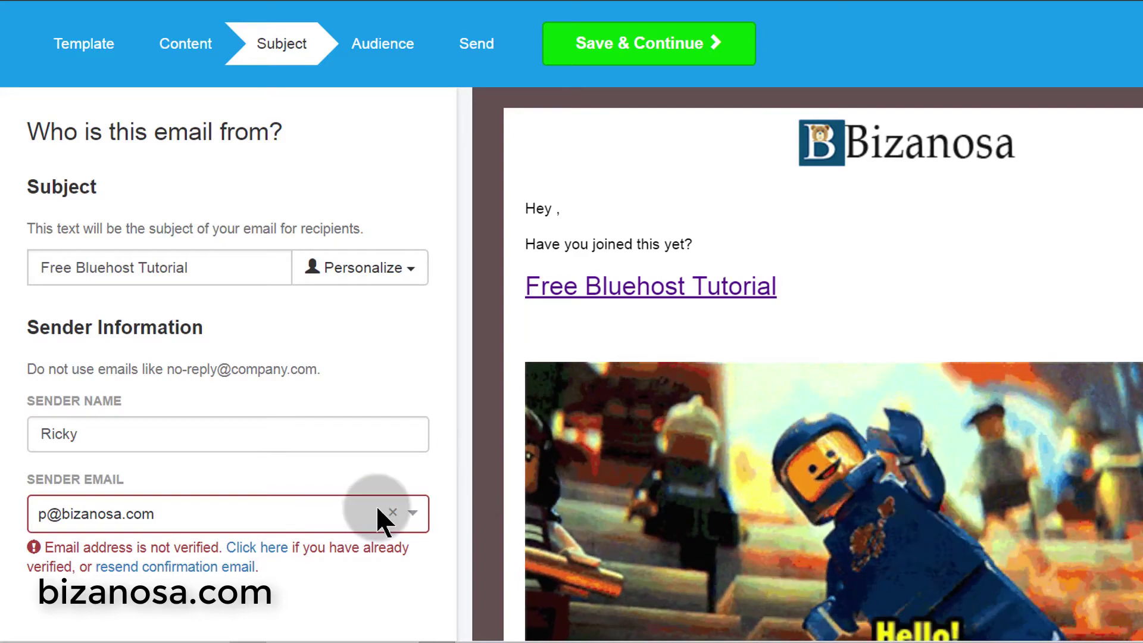
{"action": "left_click", "coordinate": [228, 513]}
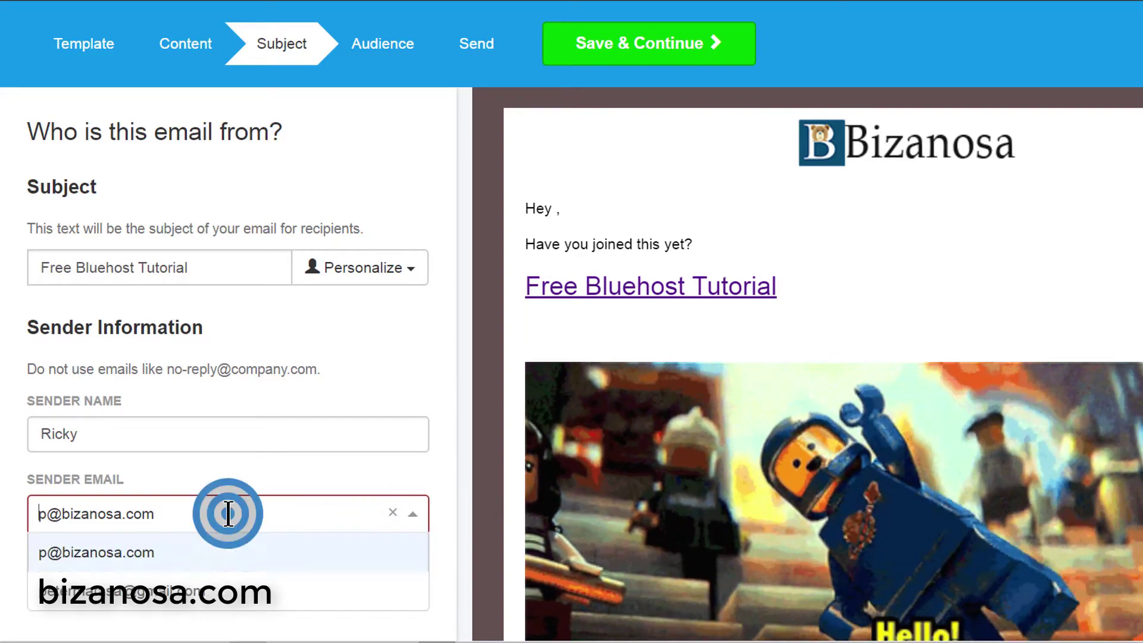
{"action": "left_click", "coordinate": [137, 556]}
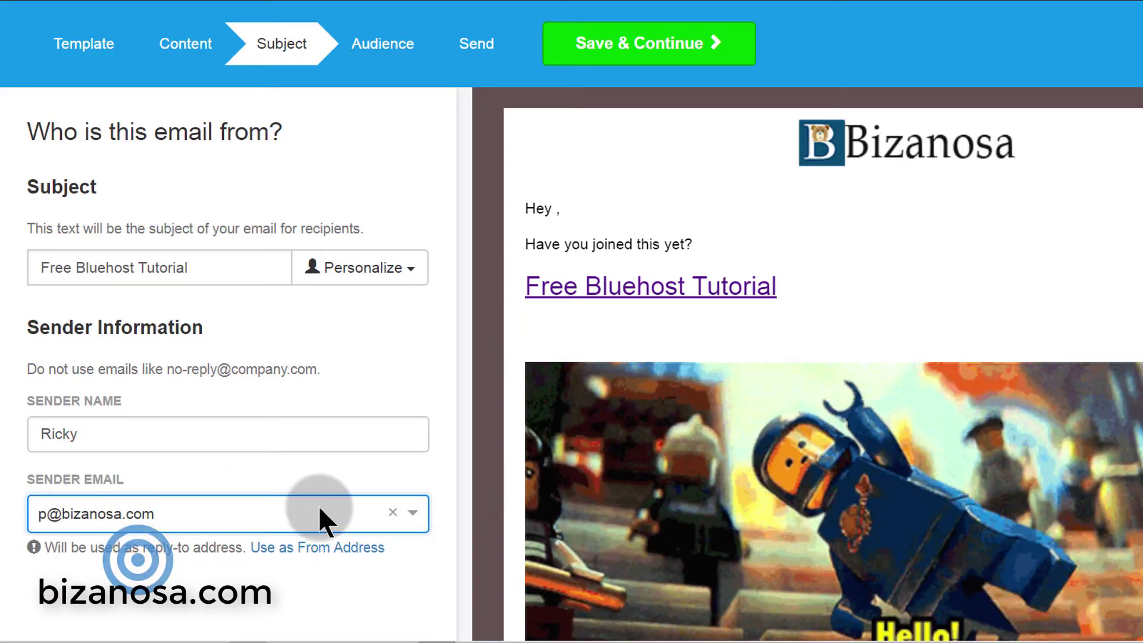
{"action": "left_click", "coordinate": [605, 44]}
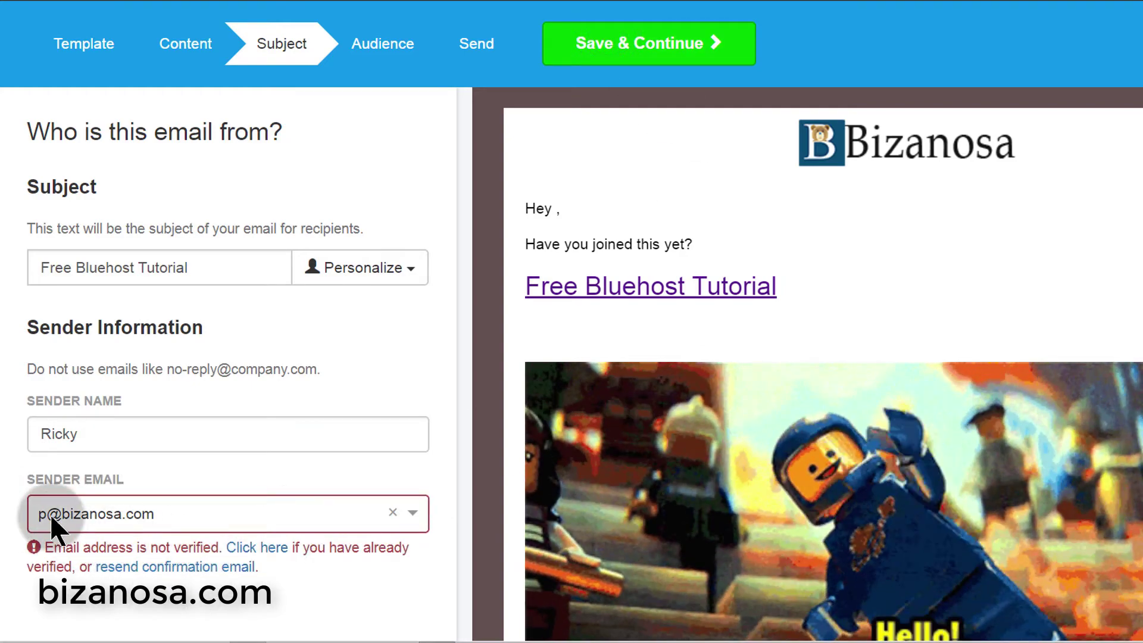
- Switch Sender Email to the other, verified address and return to the content editor
{"action": "left_click", "coordinate": [199, 513]}
{"action": "left_click", "coordinate": [153, 583]}
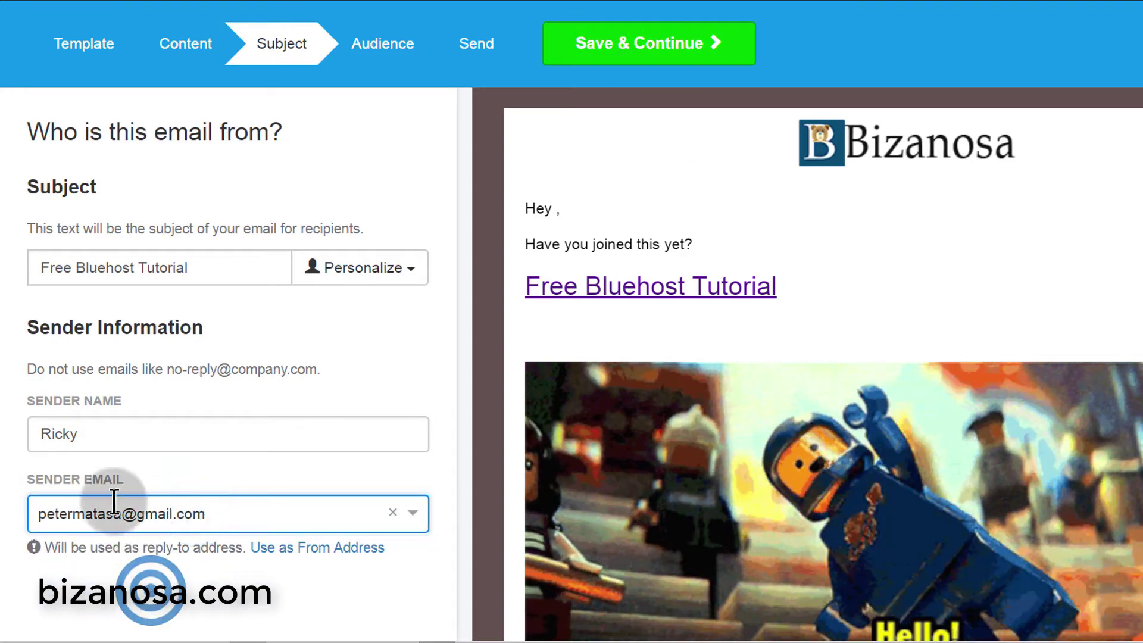
{"action": "left_click", "coordinate": [193, 42]}
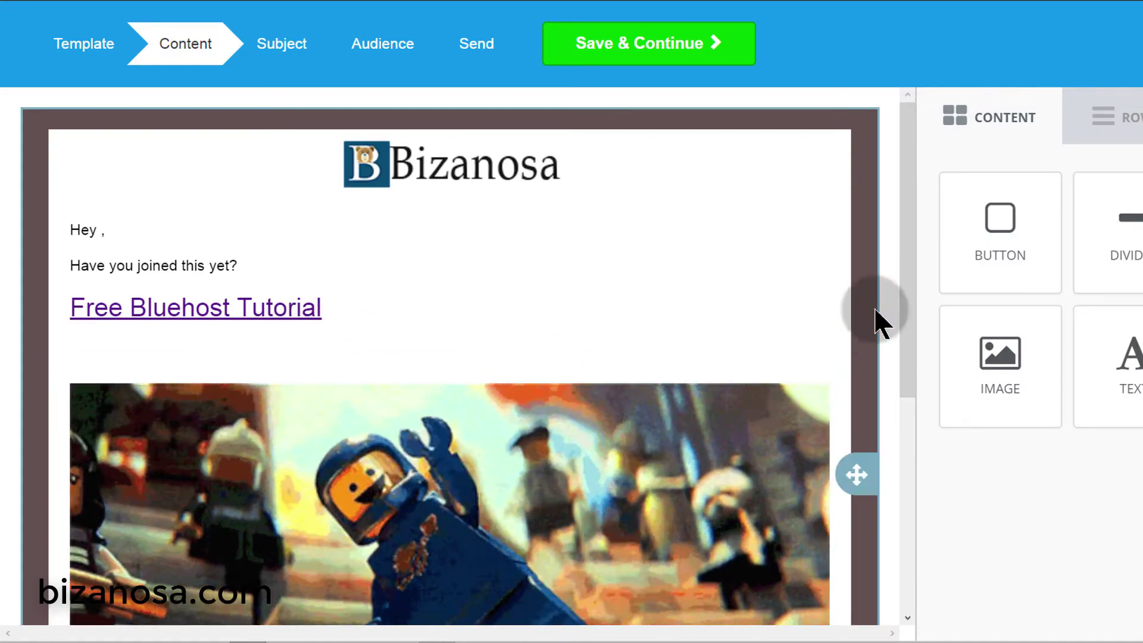
- Replace the animated GIF block with the uploaded Bluehost-Tutorial.jpg image
{"action": "left_click_drag", "start_coordinate": [909, 252], "coordinate": [885, 289]}
{"action": "left_click_drag", "start_coordinate": [807, 288], "coordinate": [807, 315]}
{"action": "left_click", "coordinate": [568, 326]}
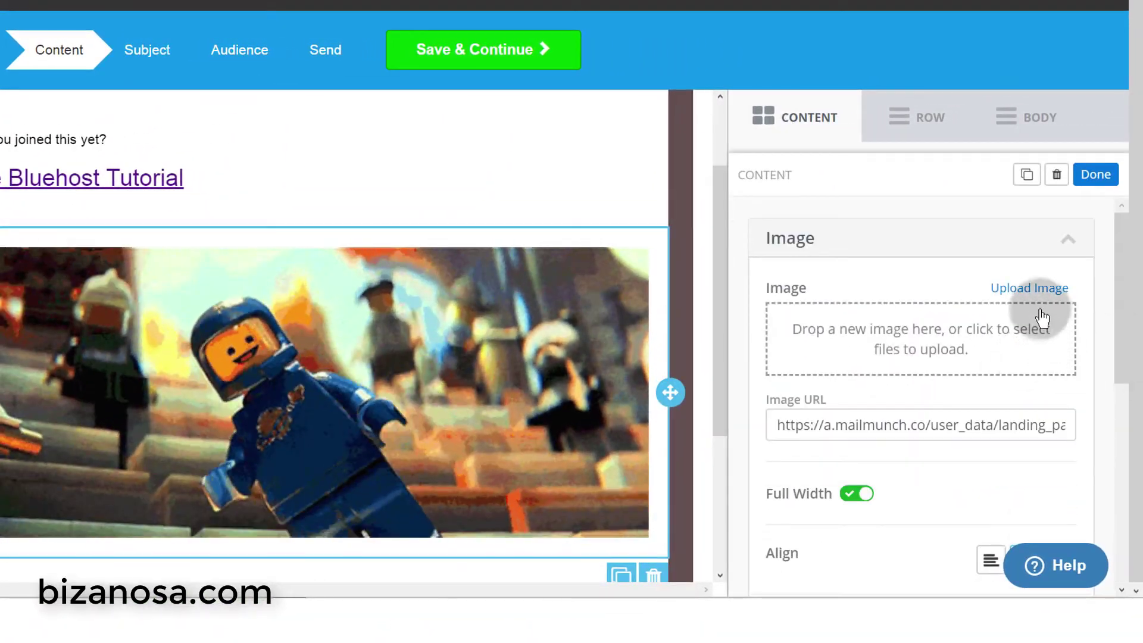
{"action": "left_click", "coordinate": [1031, 290]}
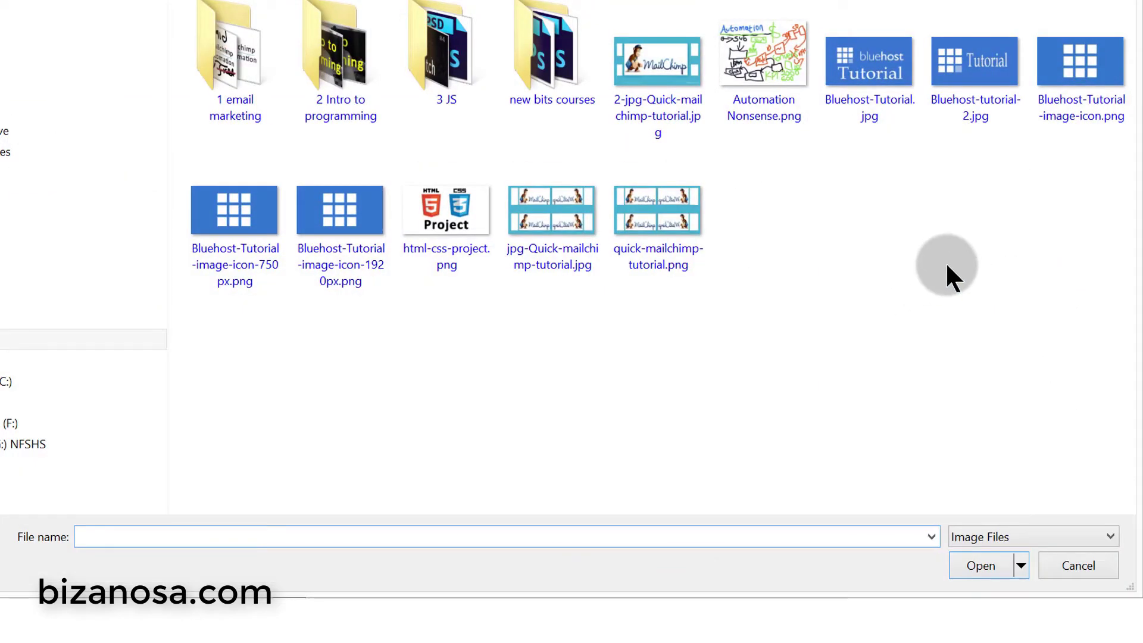
{"action": "double_click", "coordinate": [873, 81]}
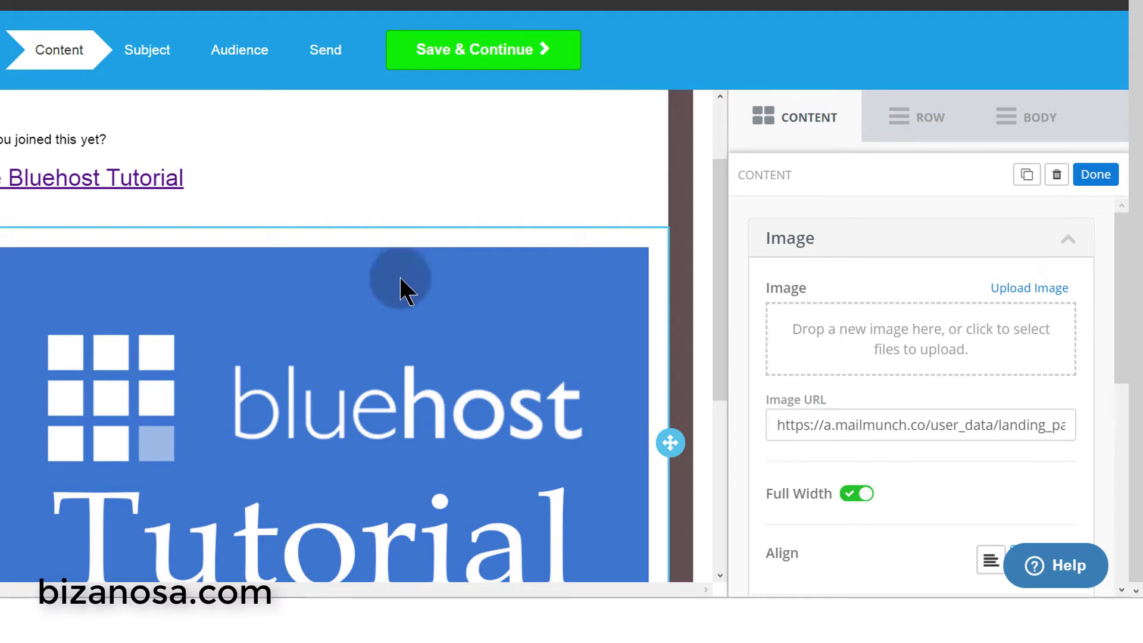
{"action": "left_click_drag", "start_coordinate": [720, 241], "coordinate": [740, 280]}
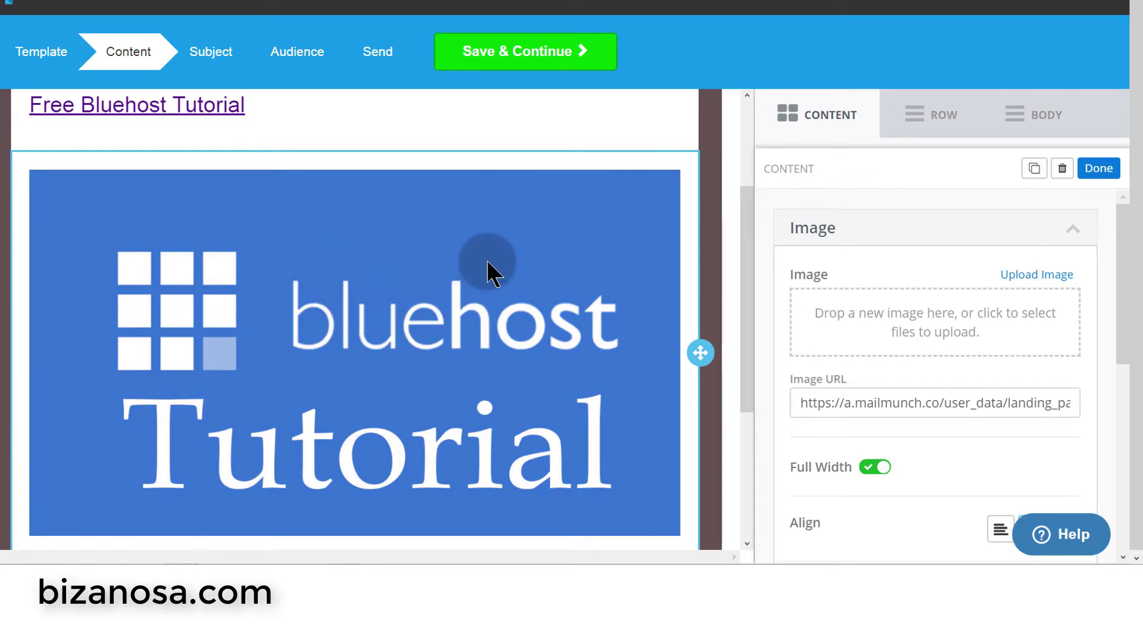
{"action": "left_click_drag", "start_coordinate": [745, 237], "coordinate": [745, 403]}
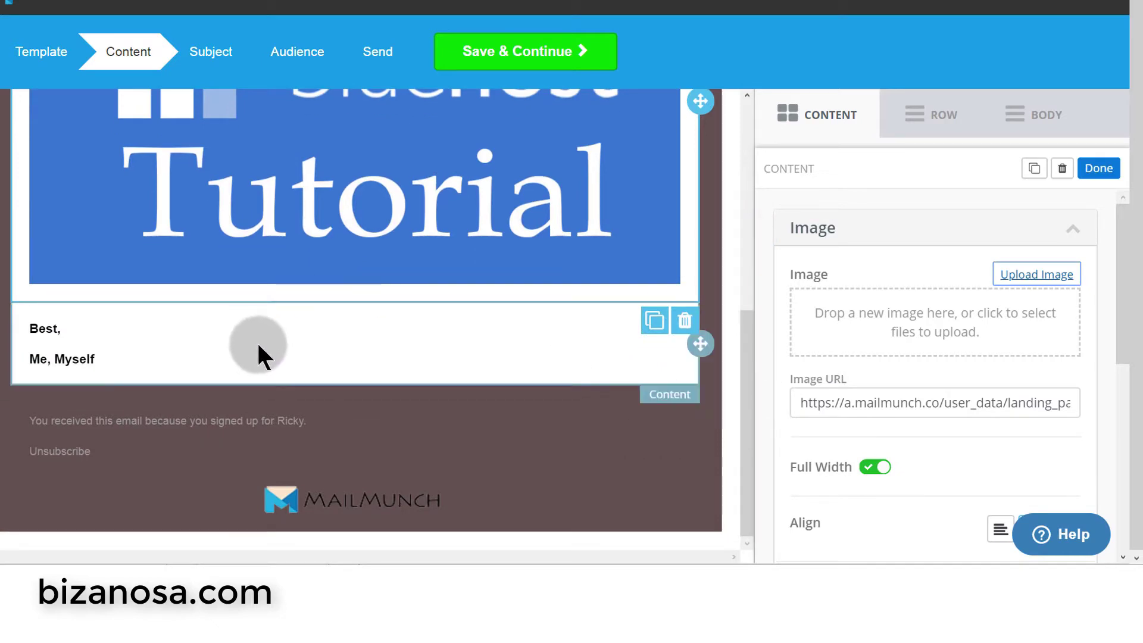
{"action": "scroll", "coordinate": [251, 157], "scroll_direction": "up", "scroll_amount": 10}
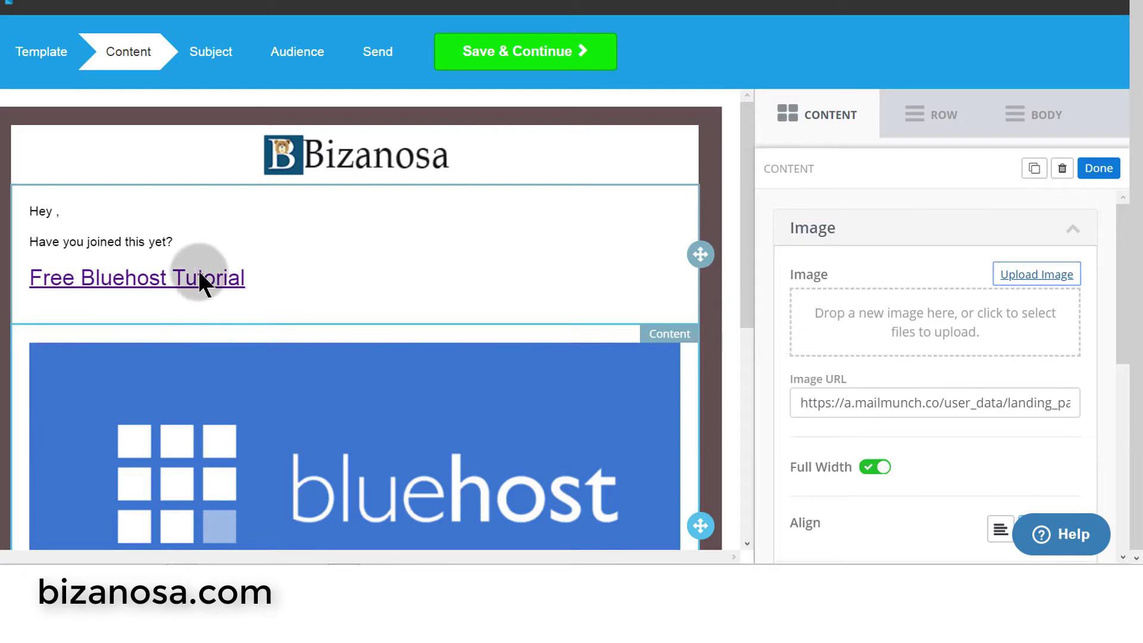
{"action": "scroll", "coordinate": [330, 245], "scroll_direction": "down", "scroll_amount": 3}
{"action": "scroll", "coordinate": [331, 241], "scroll_direction": "up", "scroll_amount": 3}
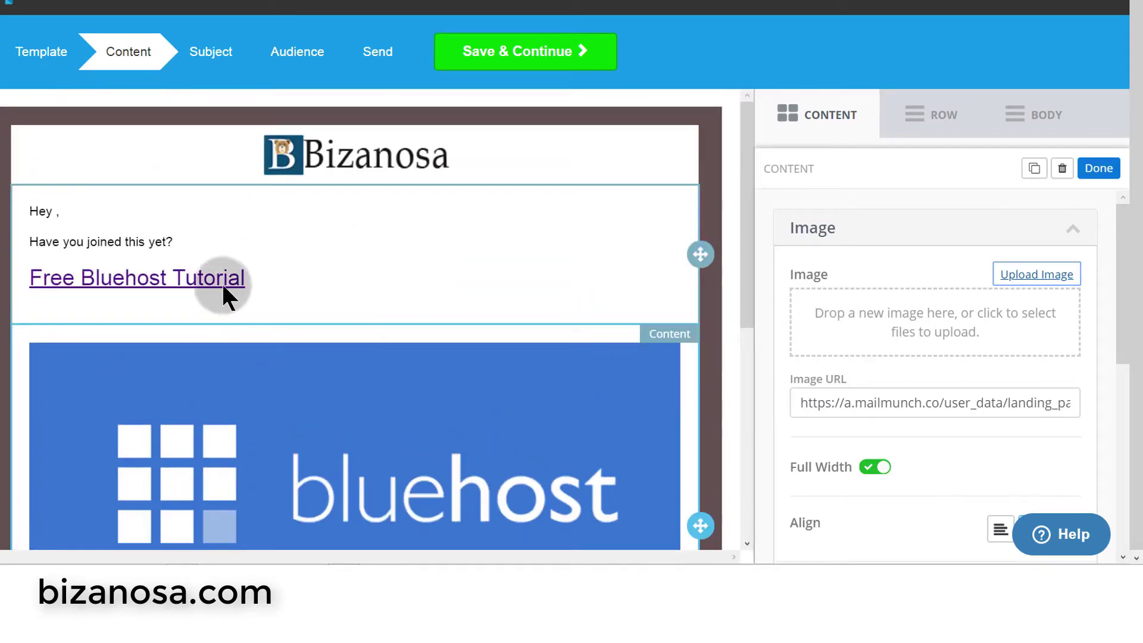
{"action": "scroll", "coordinate": [259, 280], "scroll_direction": "down", "scroll_amount": 7}
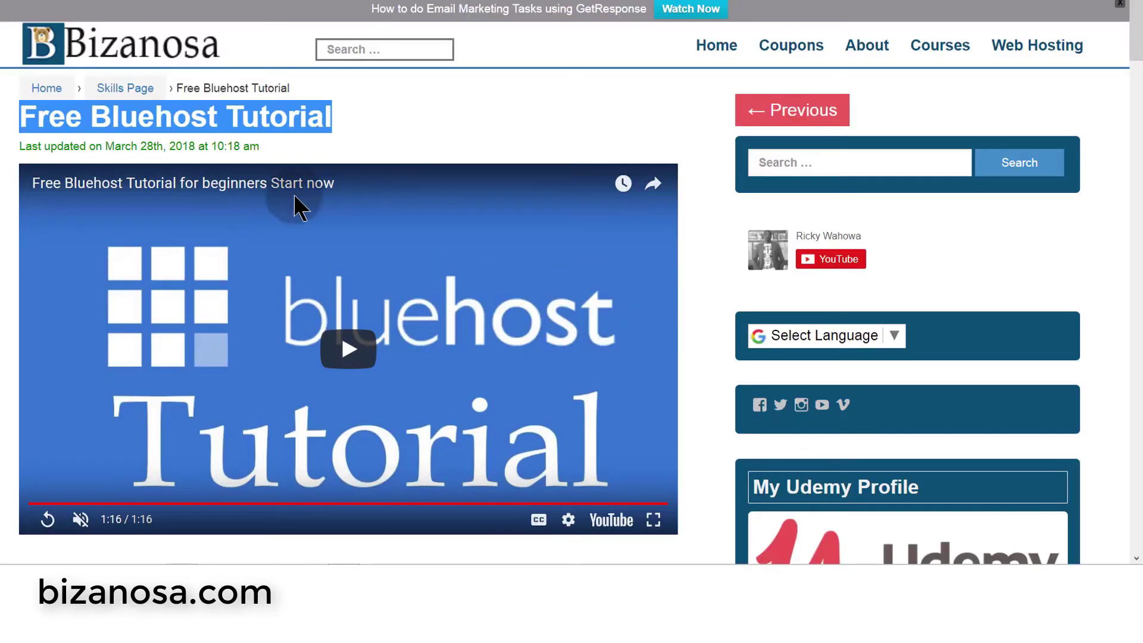
- Select the blog post's Bluehost topic list, intro line through item 14, and copy it
{"action": "scroll", "coordinate": [289, 166], "scroll_direction": "down", "scroll_amount": 13}
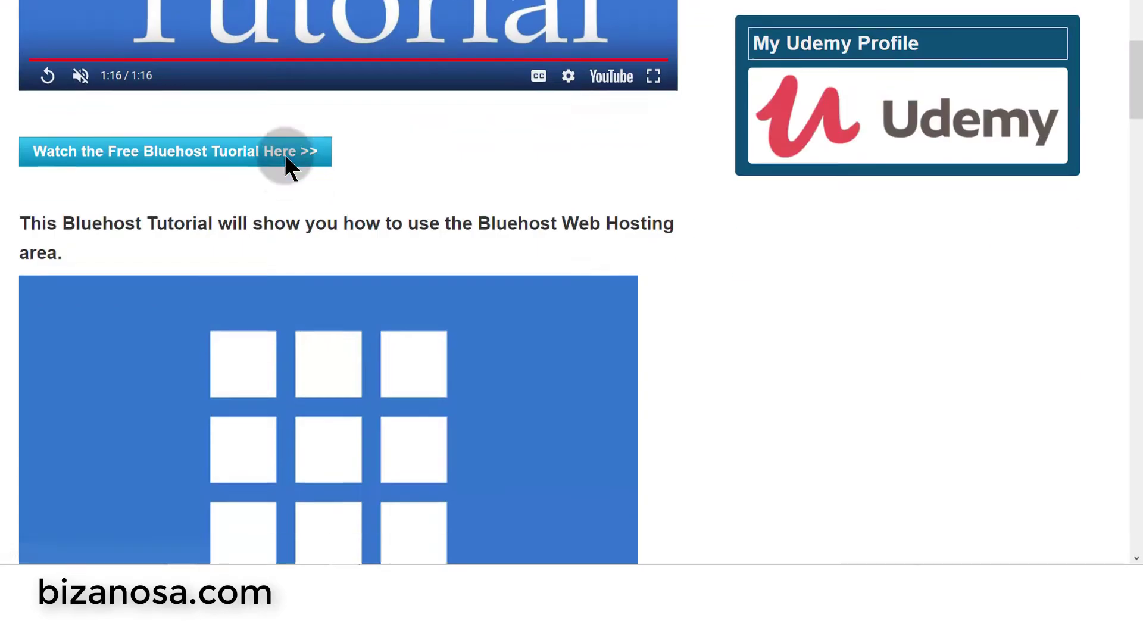
{"action": "scroll", "coordinate": [285, 157], "scroll_direction": "down", "scroll_amount": 4}
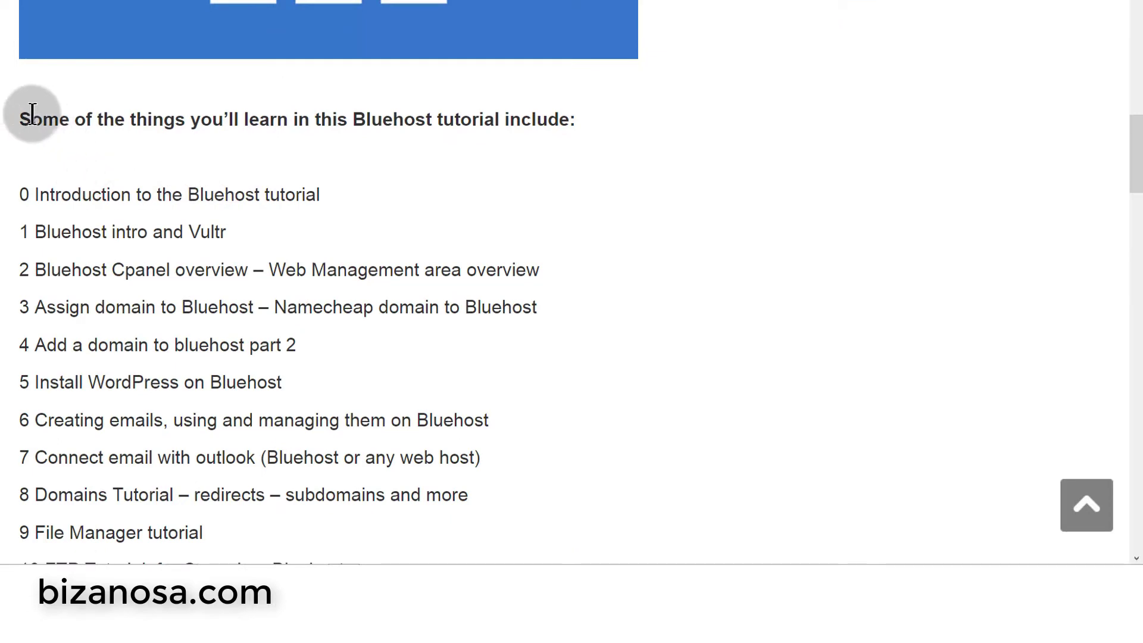
{"action": "scroll", "coordinate": [295, 170], "scroll_direction": "down", "scroll_amount": 8}
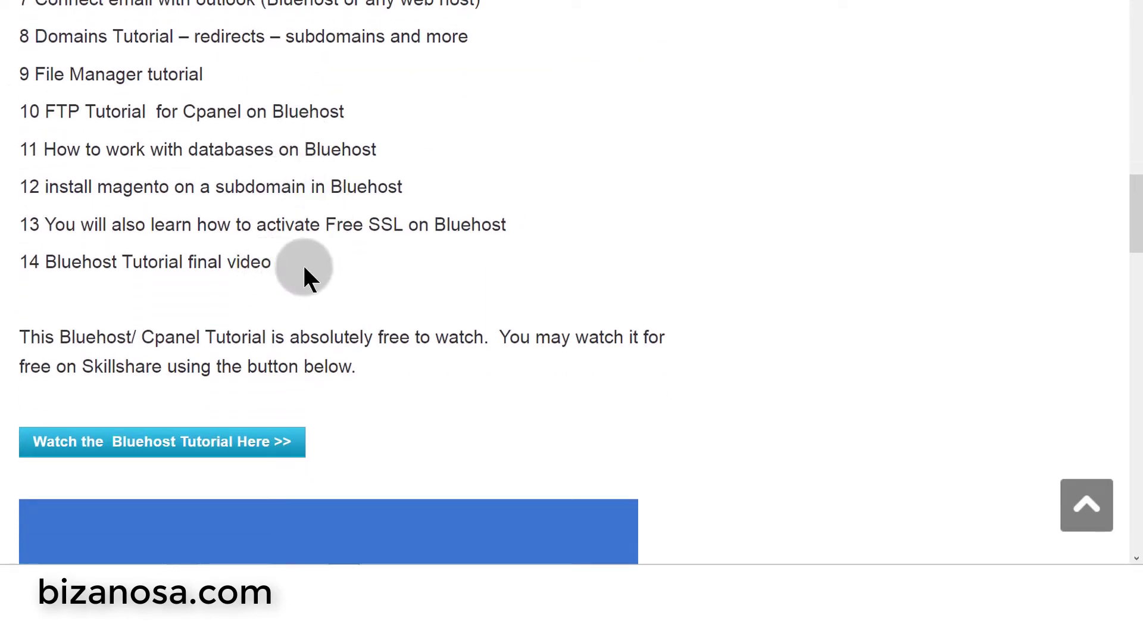
{"action": "left_click_drag", "start_coordinate": [303, 263], "coordinate": [21, 3]}
{"action": "right_click", "coordinate": [250, 268]}
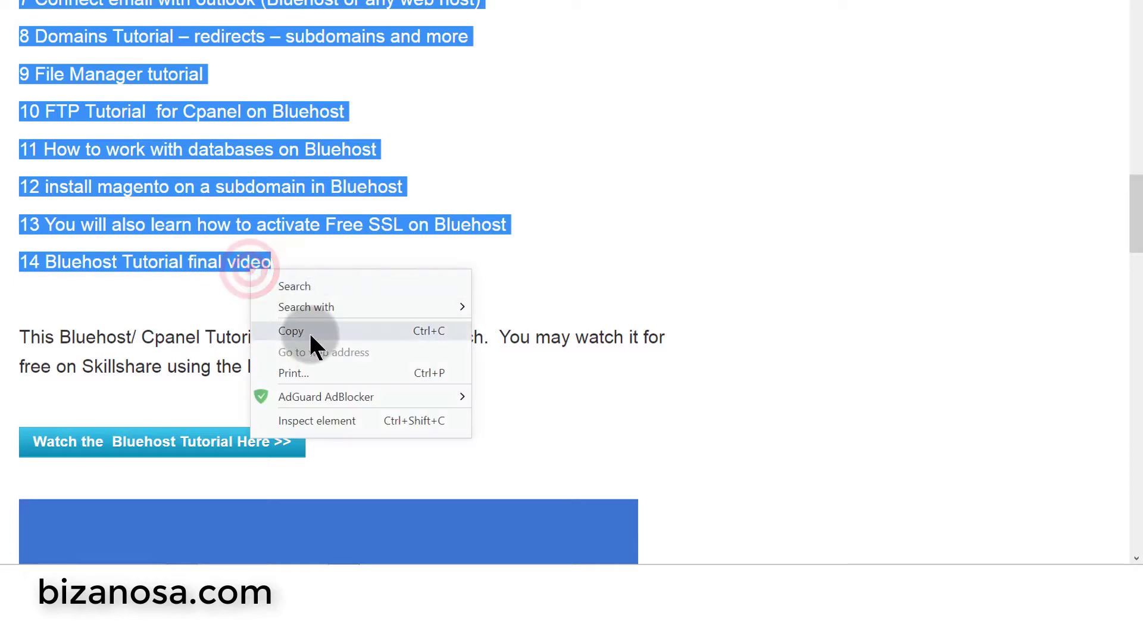
{"action": "left_click", "coordinate": [300, 331]}
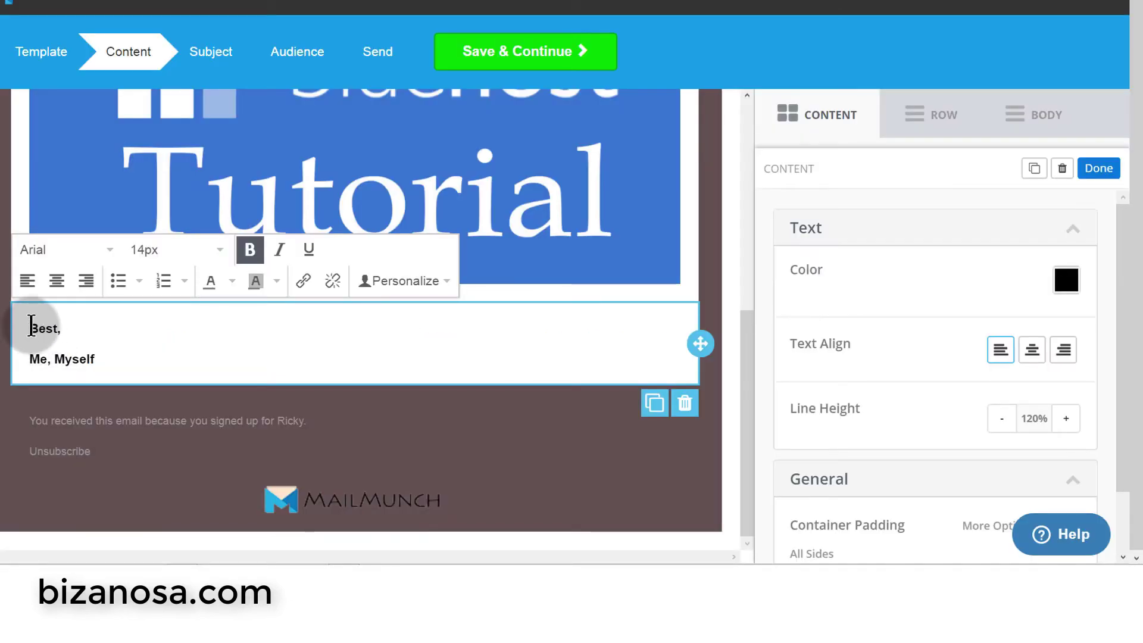
- Paste the topic list as plain text on a new line above 'Best,'
{"action": "key", "text": "Return"}
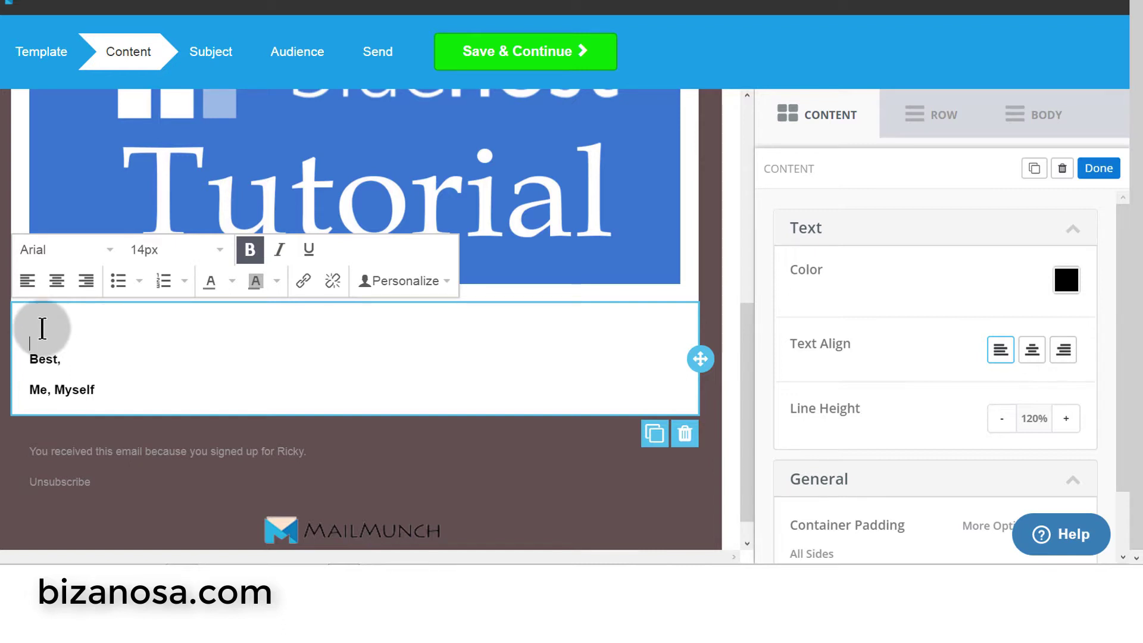
{"action": "key", "text": "ctrl+v"}
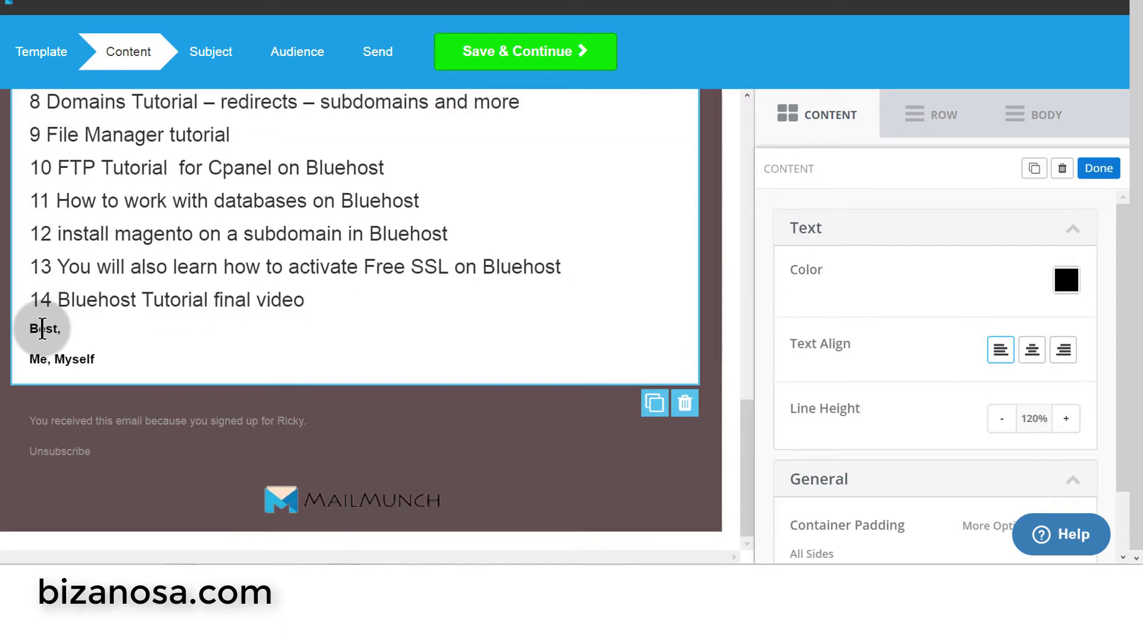
{"action": "key", "text": "ctrl+z"}
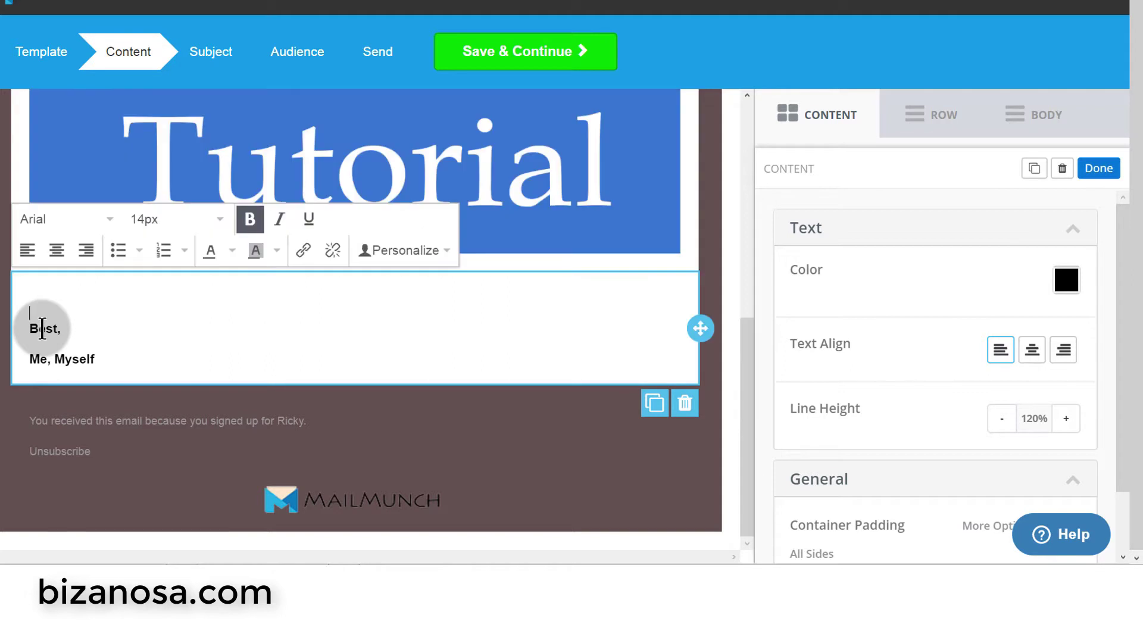
{"action": "left_click", "coordinate": [71, 327]}
{"action": "right_click", "coordinate": [40, 296]}
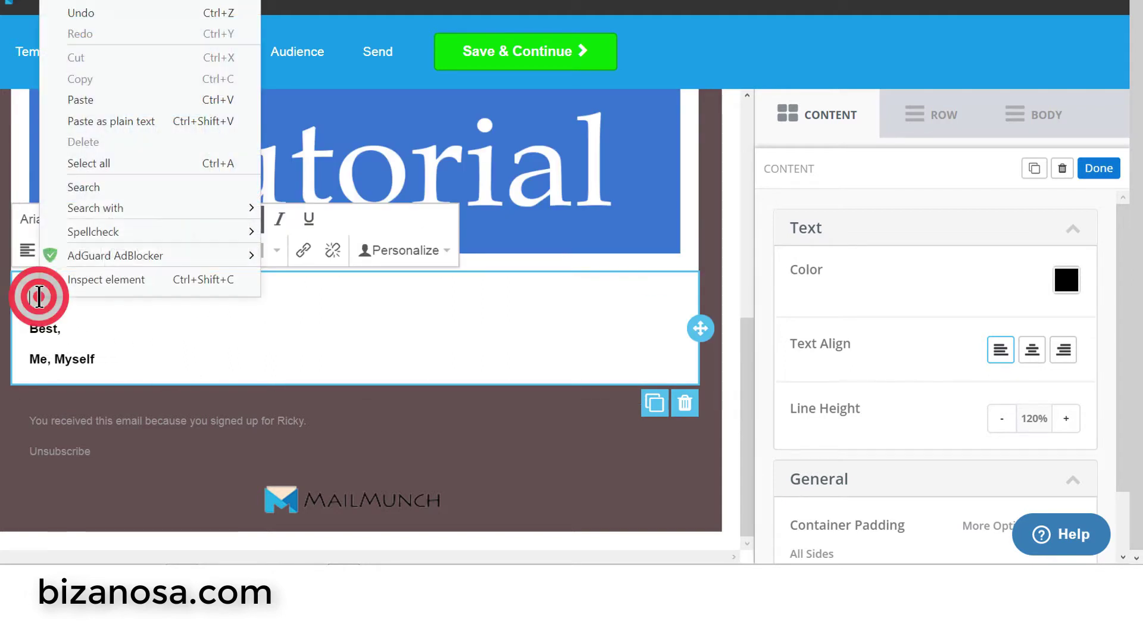
{"action": "left_click", "coordinate": [113, 128]}
- Add blank lines before item 14 and before the 'Best,' sign-off
{"action": "scroll", "coordinate": [315, 280], "scroll_direction": "up", "scroll_amount": 5}
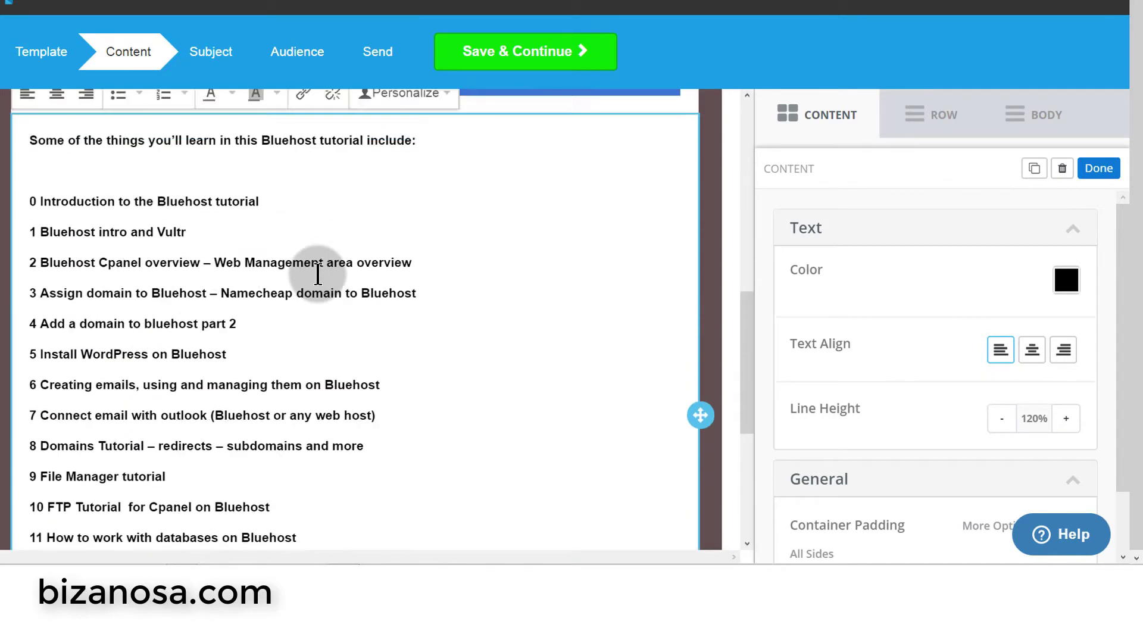
{"action": "scroll", "coordinate": [298, 261], "scroll_direction": "down", "scroll_amount": 2}
{"action": "scroll", "coordinate": [364, 405], "scroll_direction": "down", "scroll_amount": 5}
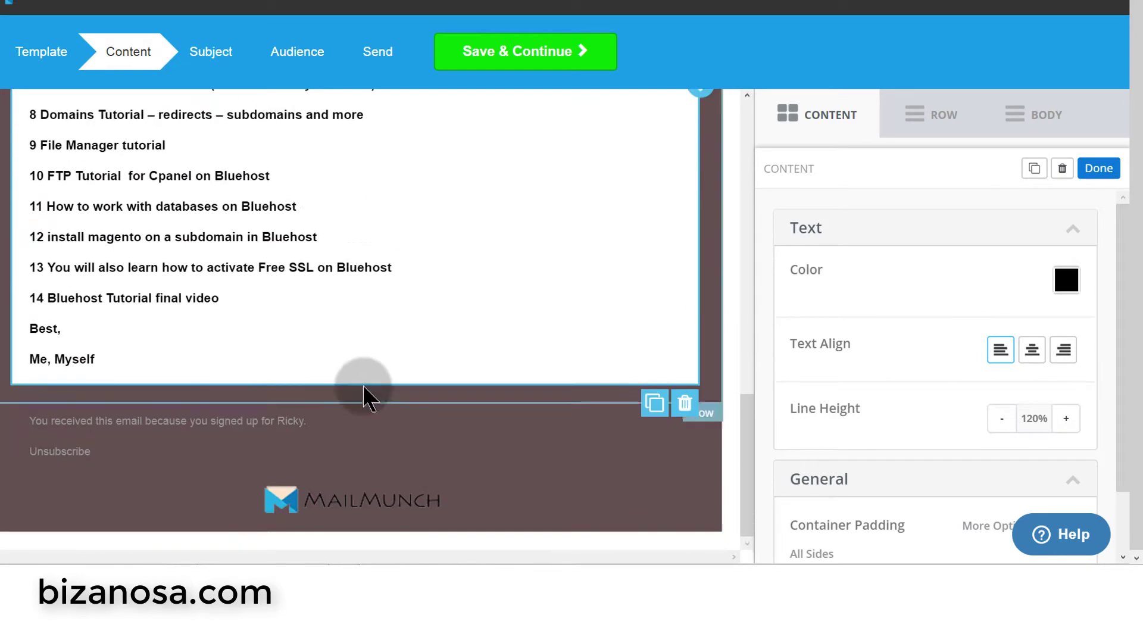
{"action": "left_click", "coordinate": [33, 341]}
{"action": "key", "text": "Return"}
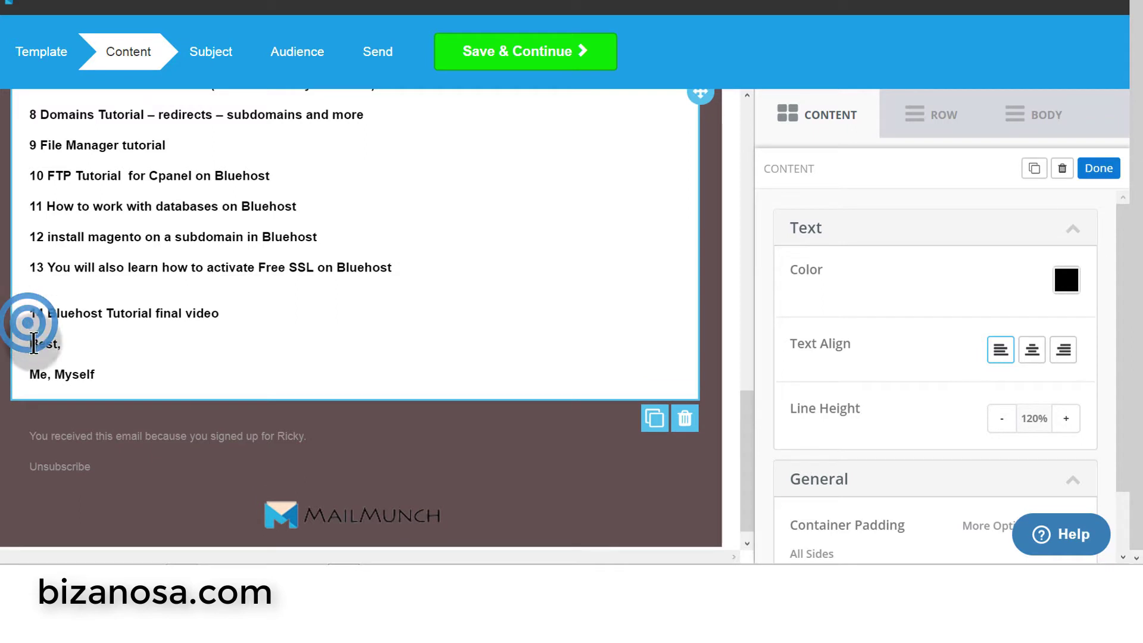
{"action": "left_click", "coordinate": [31, 344]}
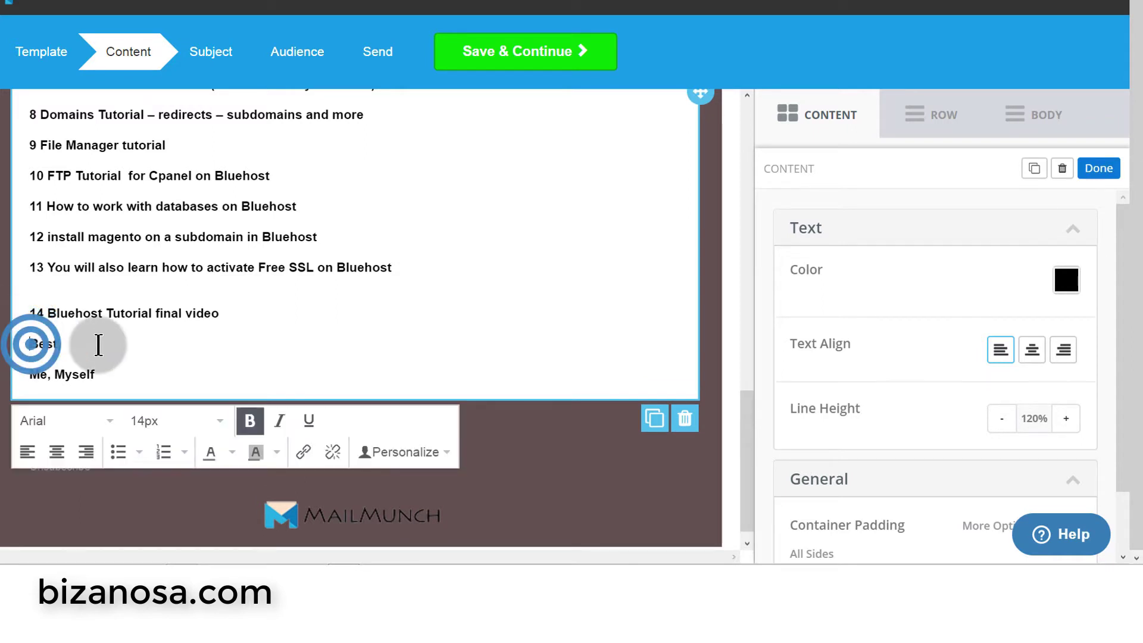
{"action": "key", "text": "Return"}
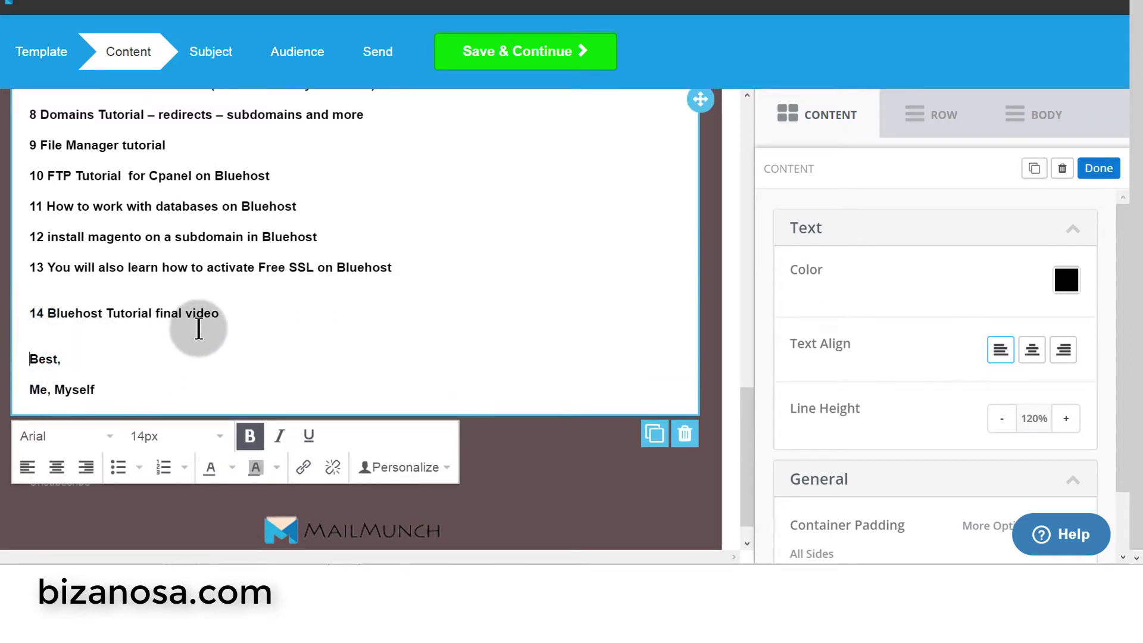
- Select the pasted lesson text and remove its bold formatting
{"action": "scroll", "coordinate": [245, 310], "scroll_direction": "up", "scroll_amount": 10}
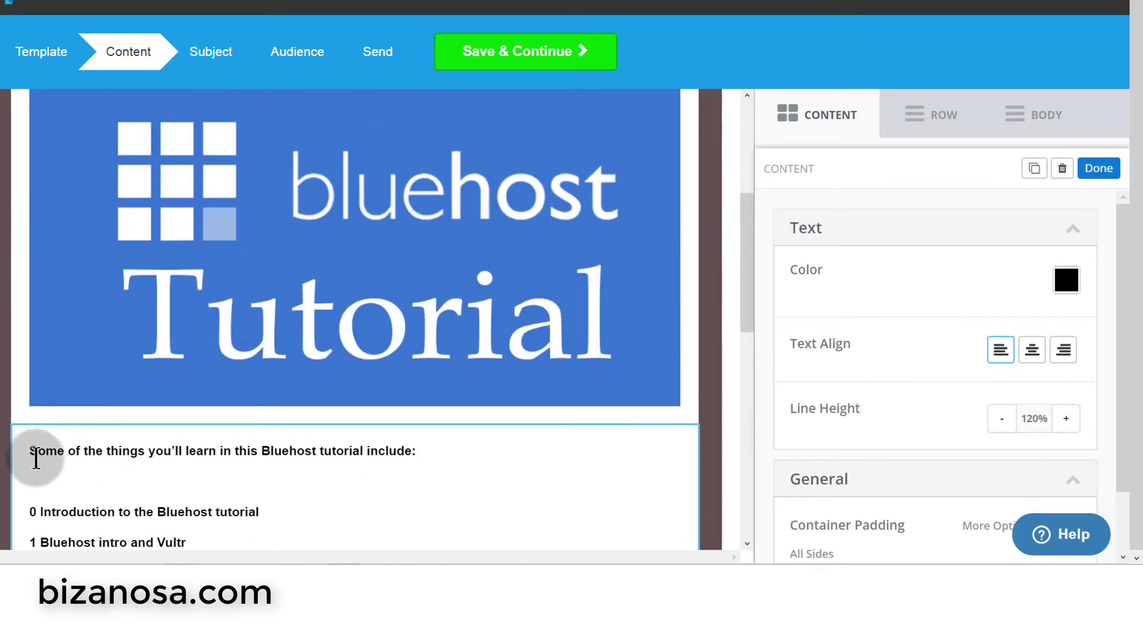
{"action": "triple_click", "coordinate": [32, 451]}
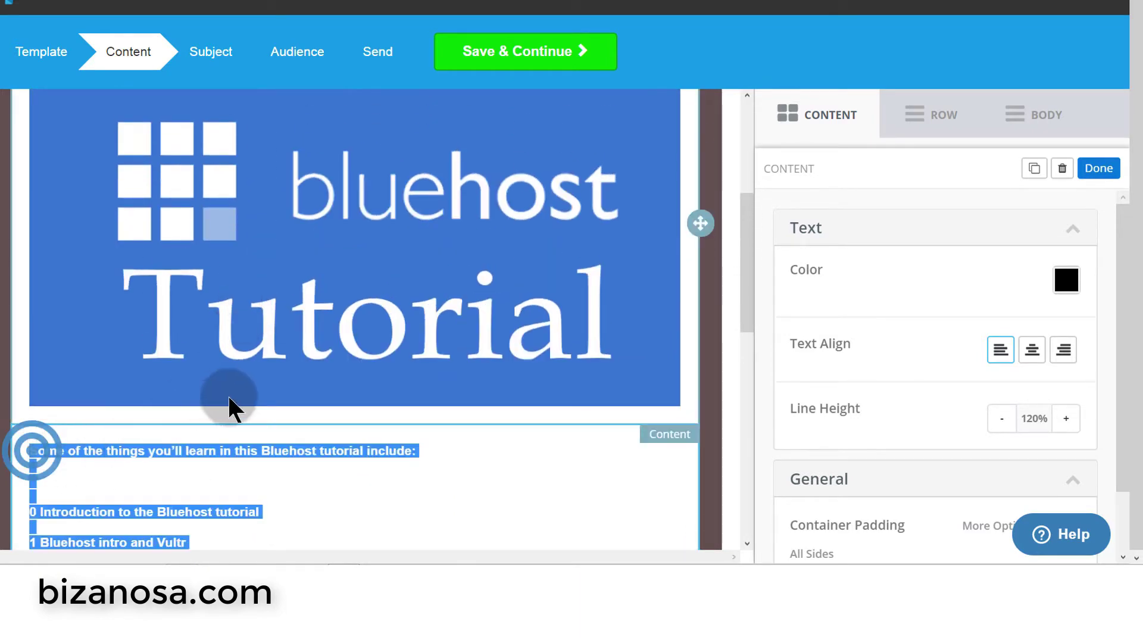
{"action": "scroll", "coordinate": [265, 449], "scroll_direction": "down", "scroll_amount": 6}
{"action": "scroll", "coordinate": [271, 451], "scroll_direction": "down", "scroll_amount": 5}
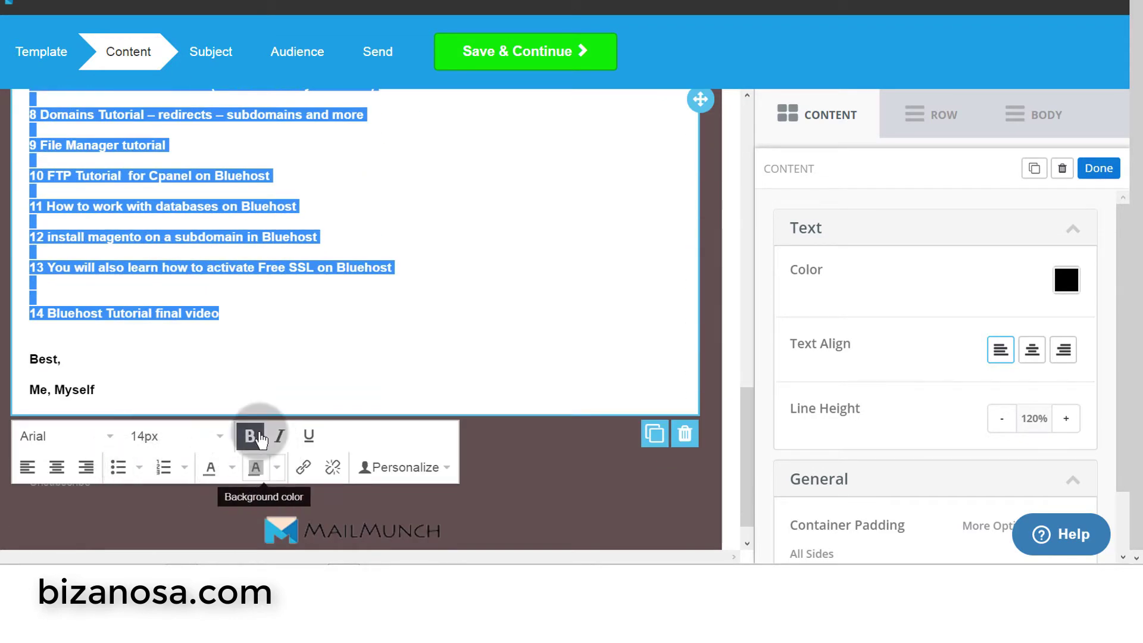
{"action": "left_click", "coordinate": [260, 439]}
- Clear bullets and numbering so lessons 0–14 stand as plain lines
{"action": "scroll", "coordinate": [170, 325], "scroll_direction": "up", "scroll_amount": 8}
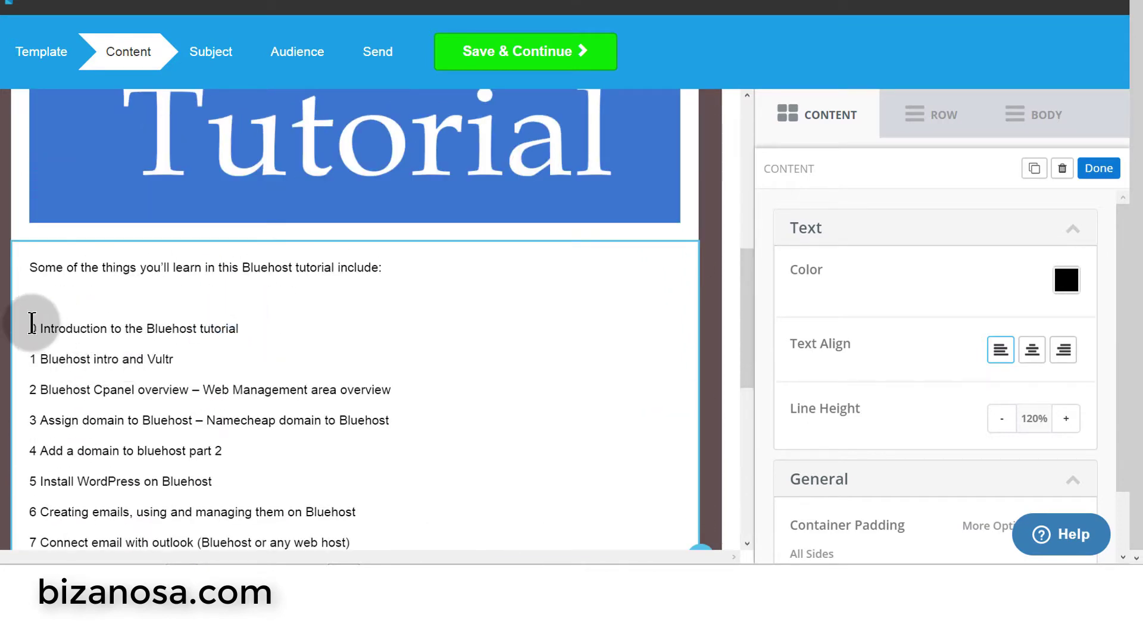
{"action": "left_click_drag", "start_coordinate": [32, 323], "coordinate": [227, 314]}
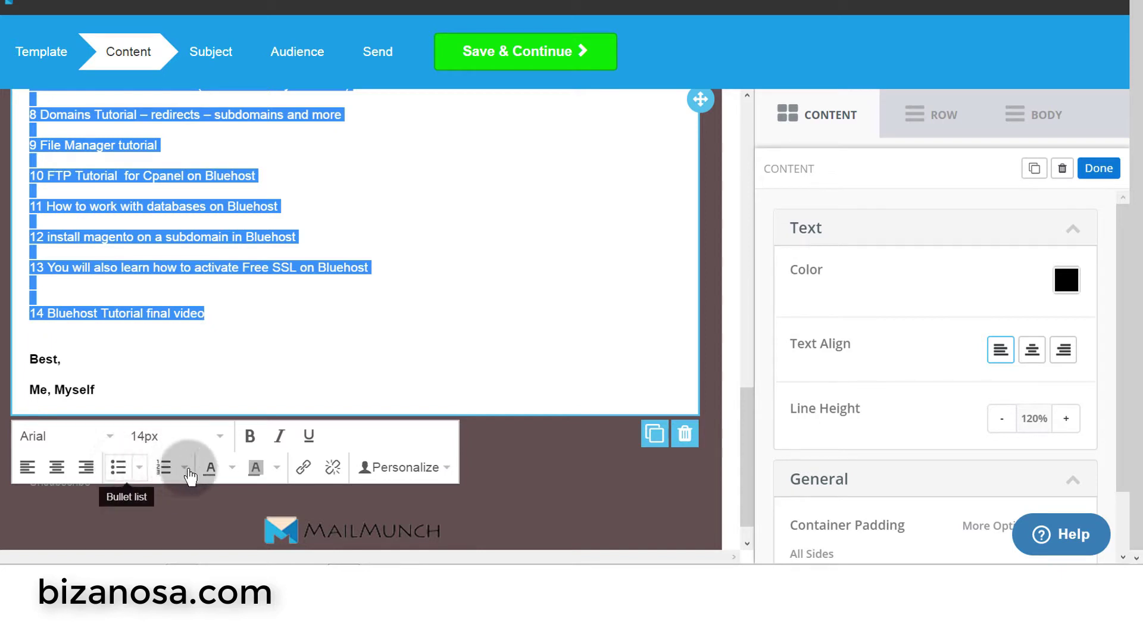
{"action": "left_click", "coordinate": [122, 467]}
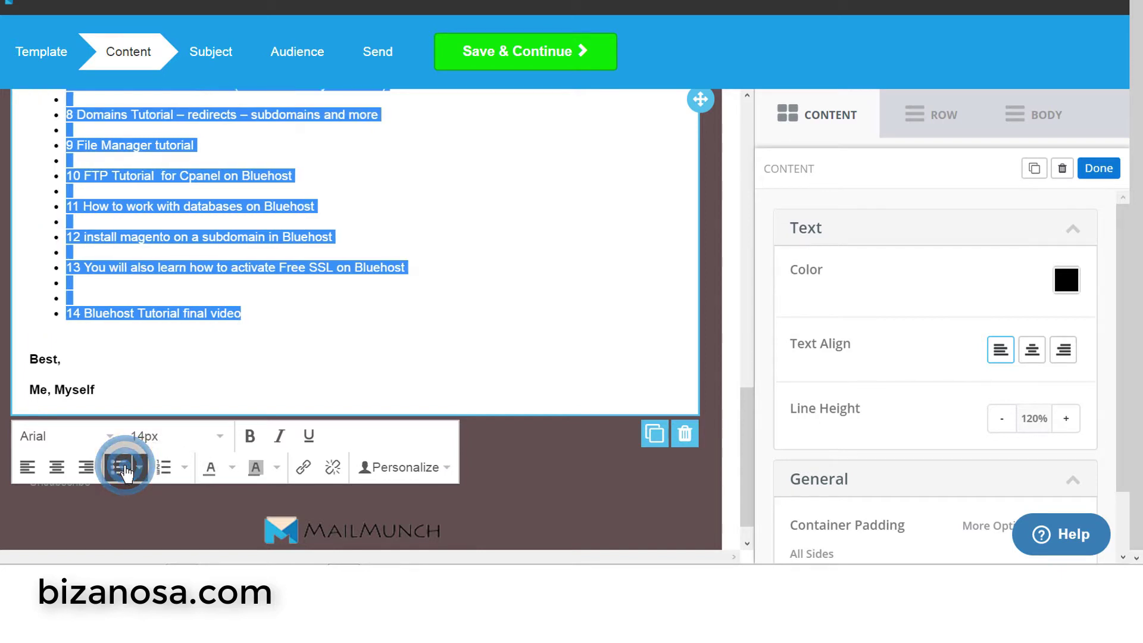
{"action": "left_click", "coordinate": [165, 468]}
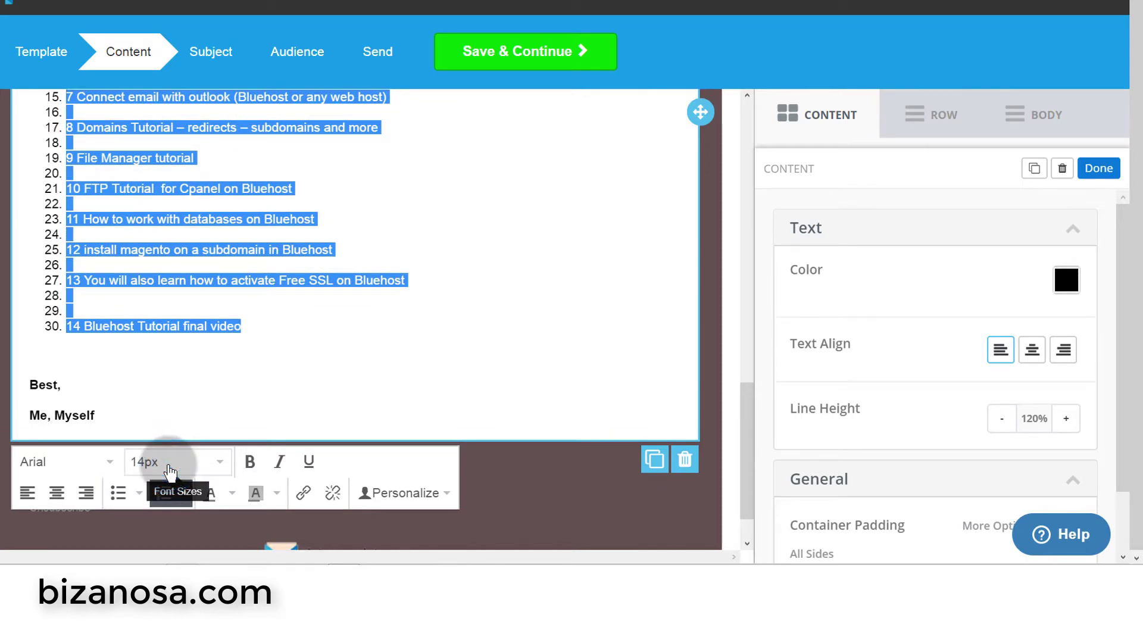
{"action": "left_click", "coordinate": [163, 497]}
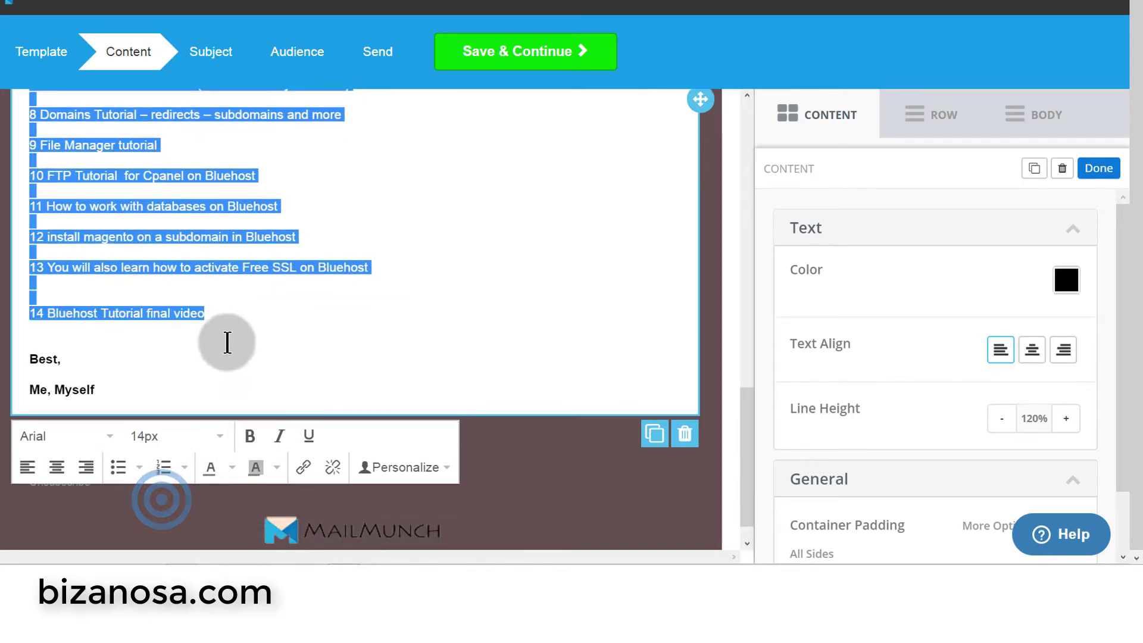
{"action": "left_click", "coordinate": [202, 340]}
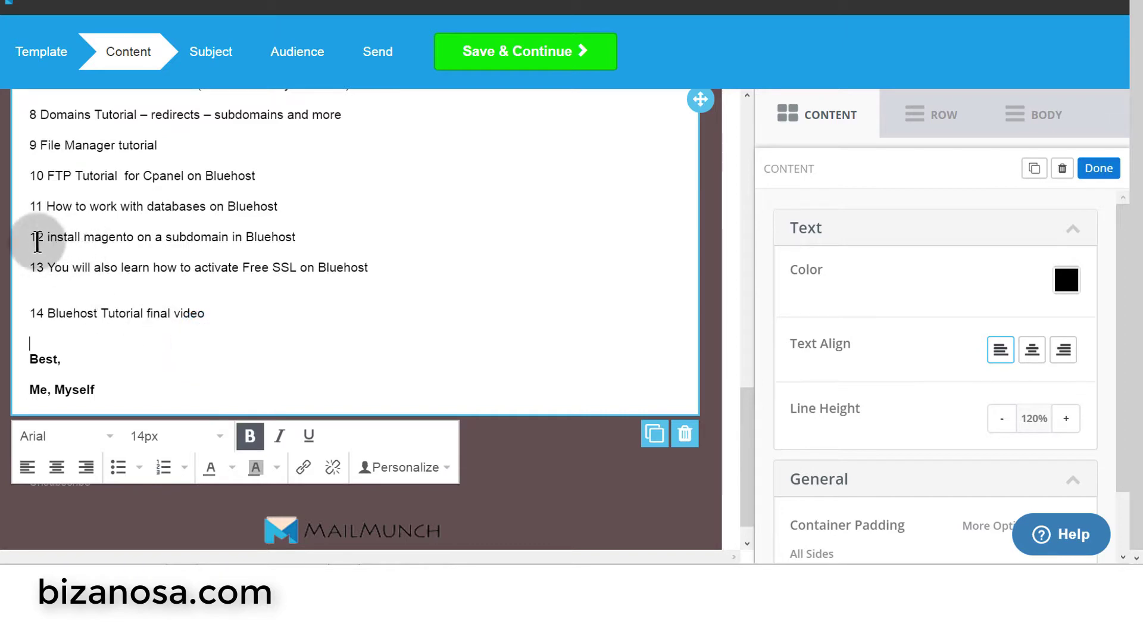
{"action": "scroll", "coordinate": [235, 262], "scroll_direction": "down", "scroll_amount": 1}
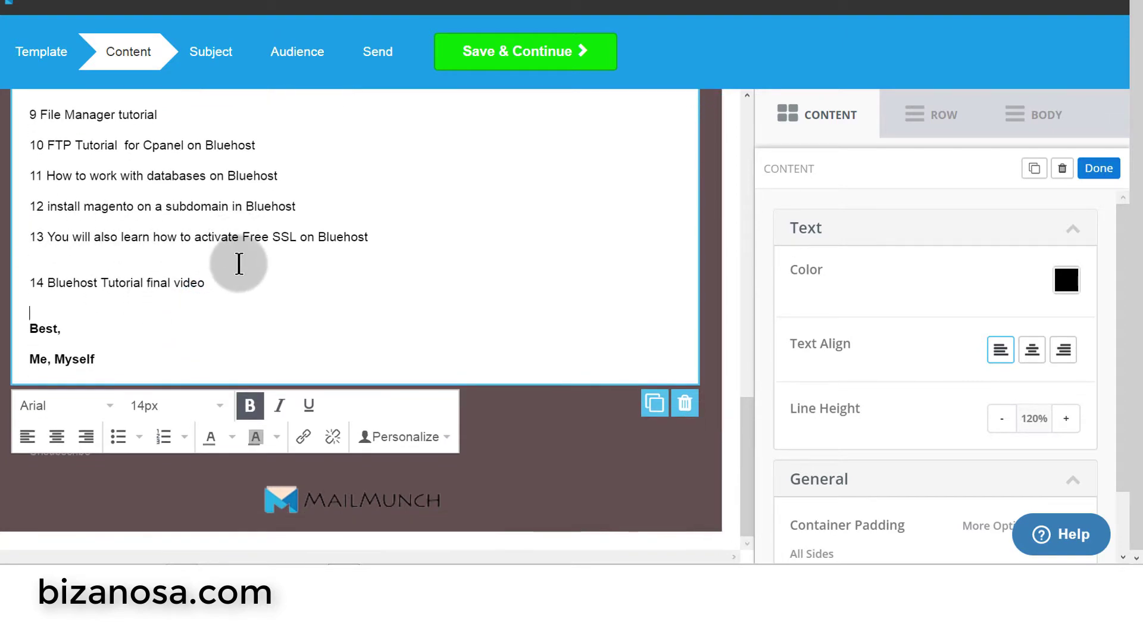
{"action": "scroll", "coordinate": [239, 259], "scroll_direction": "up", "scroll_amount": 10}
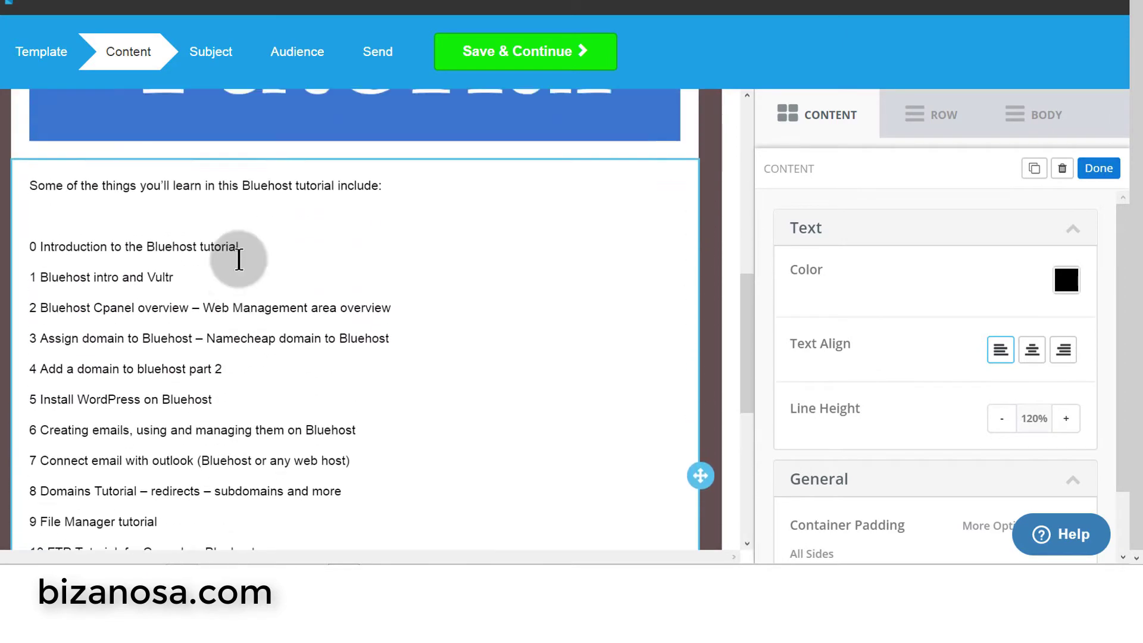
{"action": "scroll", "coordinate": [238, 261], "scroll_direction": "up", "scroll_amount": 8}
{"action": "scroll", "coordinate": [240, 265], "scroll_direction": "down", "scroll_amount": 13}
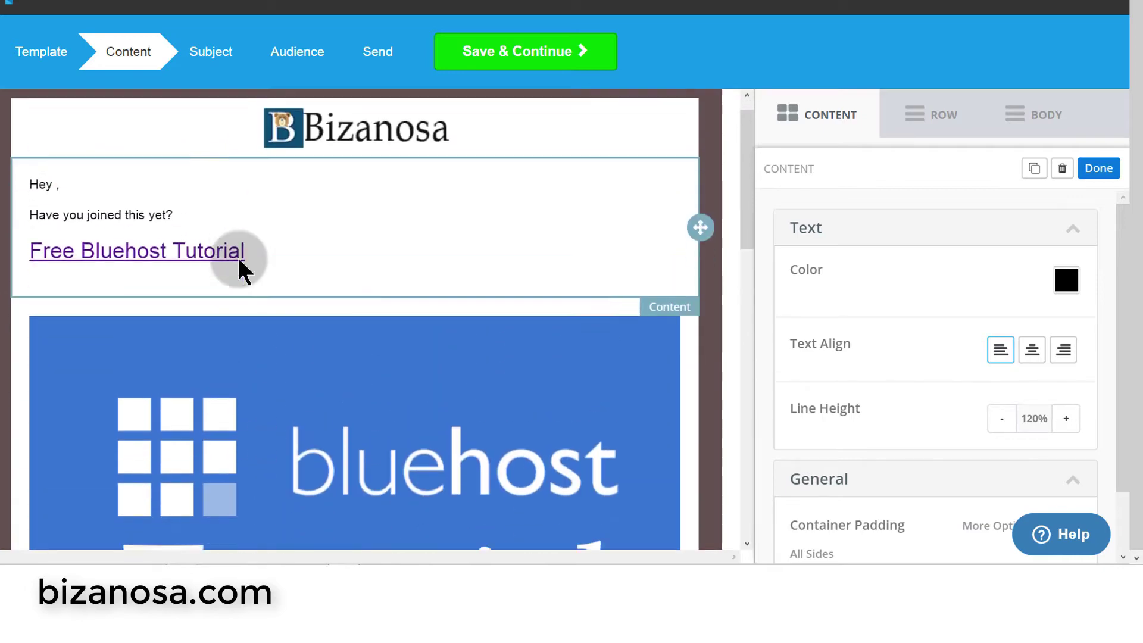
{"action": "scroll", "coordinate": [238, 262], "scroll_direction": "down", "scroll_amount": 10}
{"action": "scroll", "coordinate": [238, 256], "scroll_direction": "up", "scroll_amount": 15}
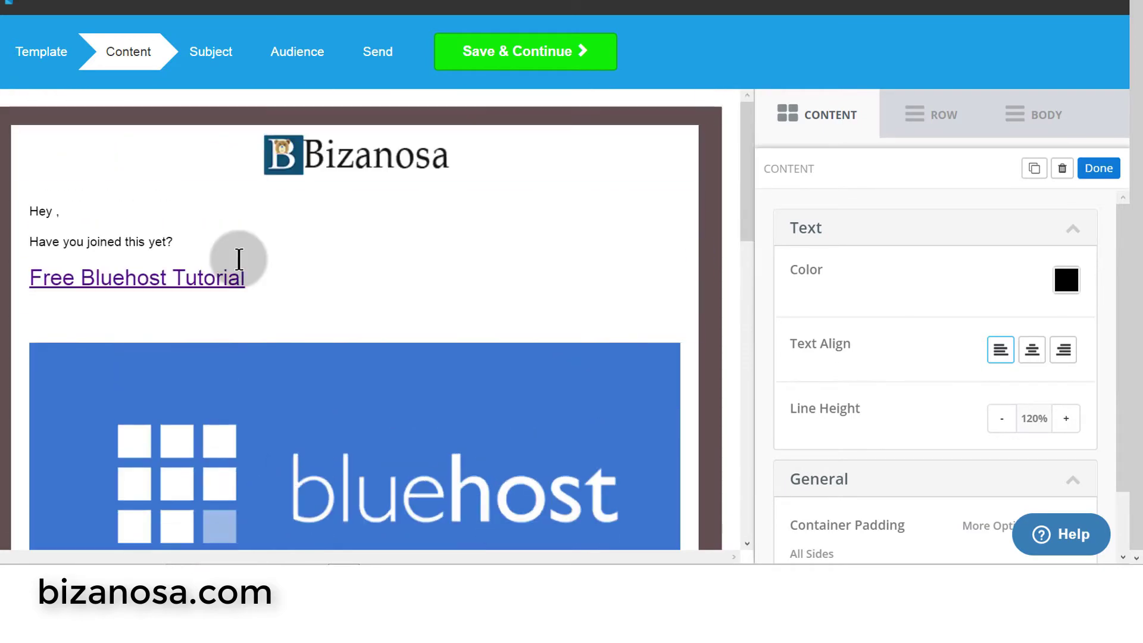
- Delete the Free Bluehost Tutorial link line and add a Button block above the Bluehost image
{"action": "left_click", "coordinate": [209, 280]}
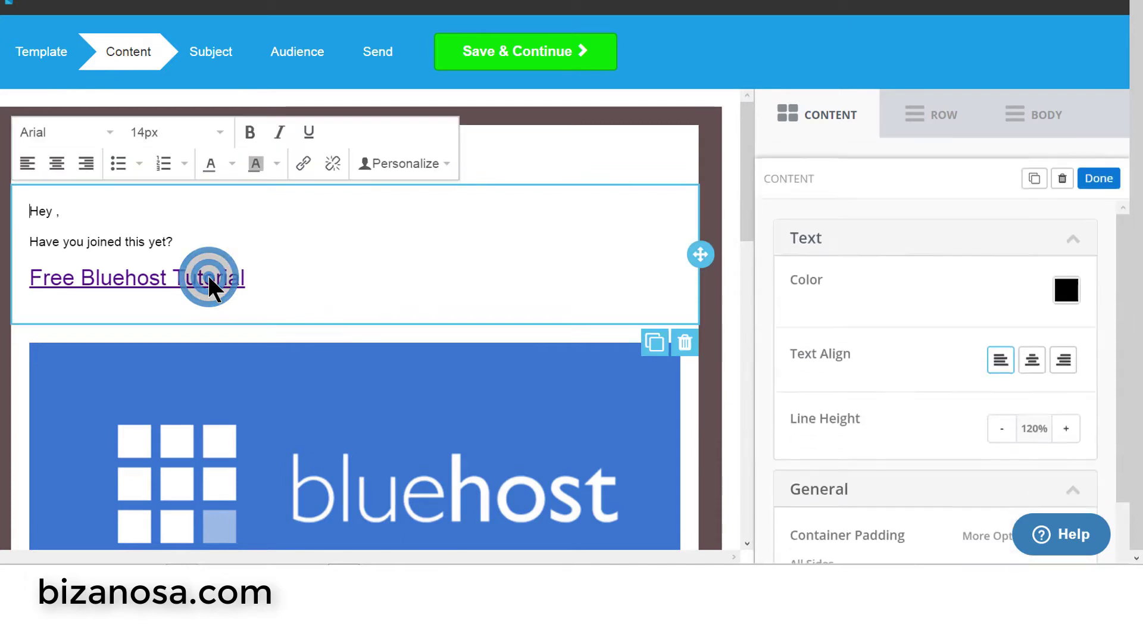
{"action": "triple_click", "coordinate": [253, 279]}
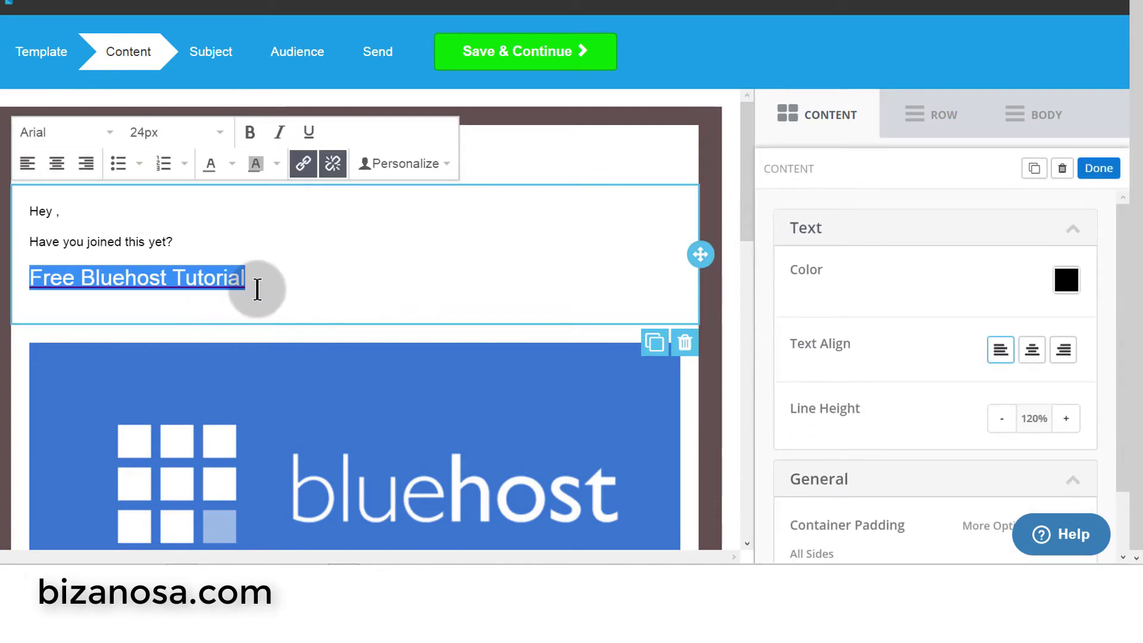
{"action": "key", "text": "BackSpace"}
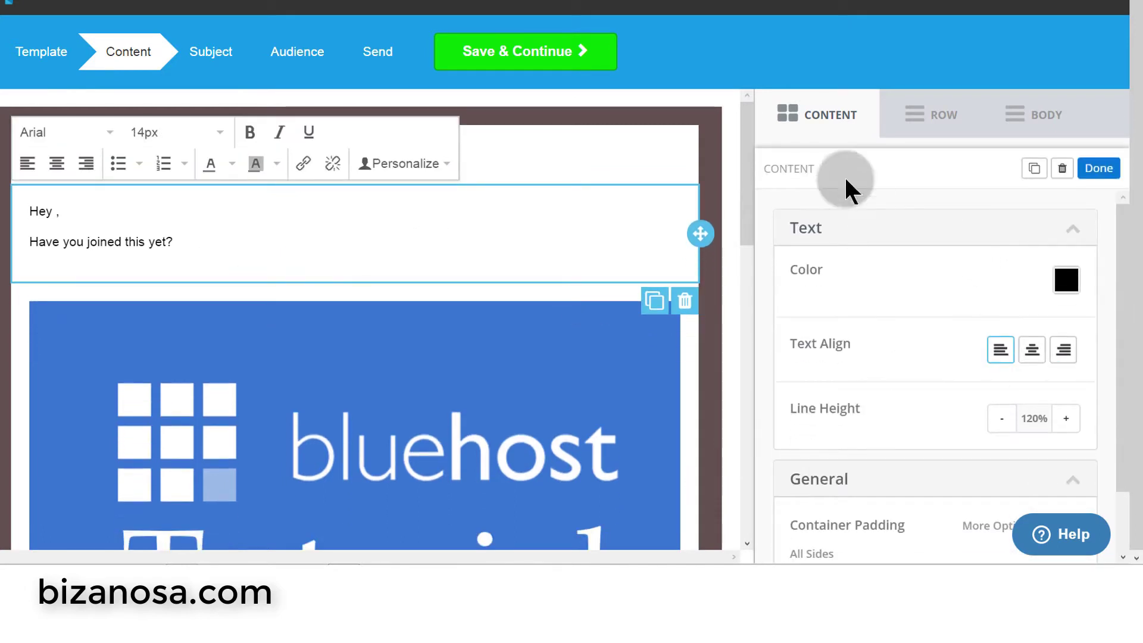
{"action": "left_click", "coordinate": [819, 119]}
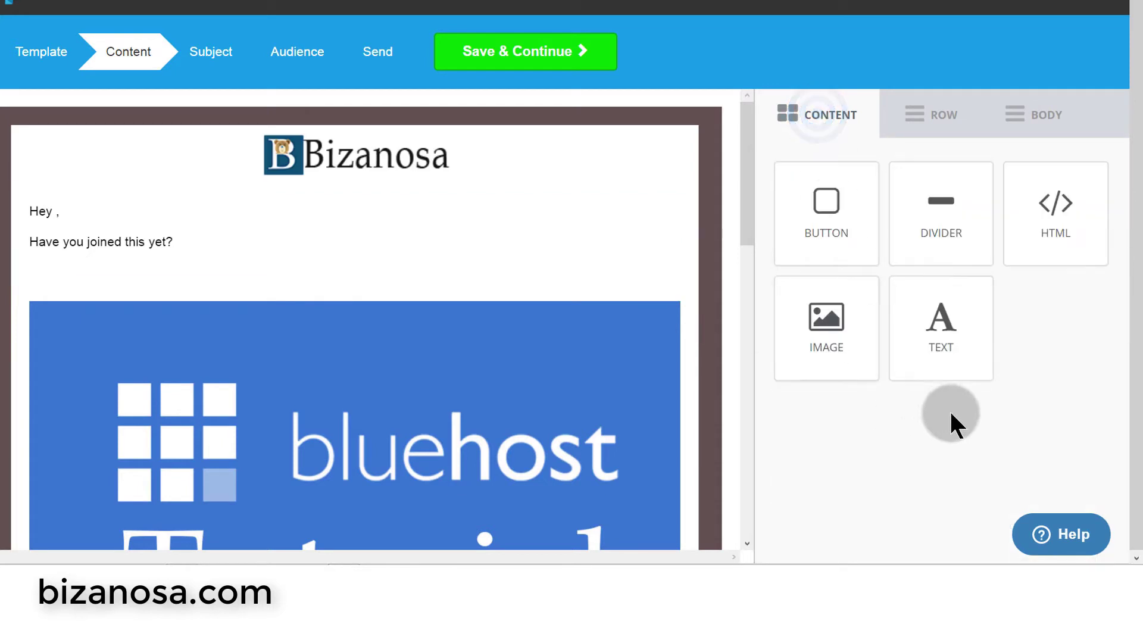
{"action": "left_click_drag", "start_coordinate": [823, 213], "coordinate": [224, 296]}
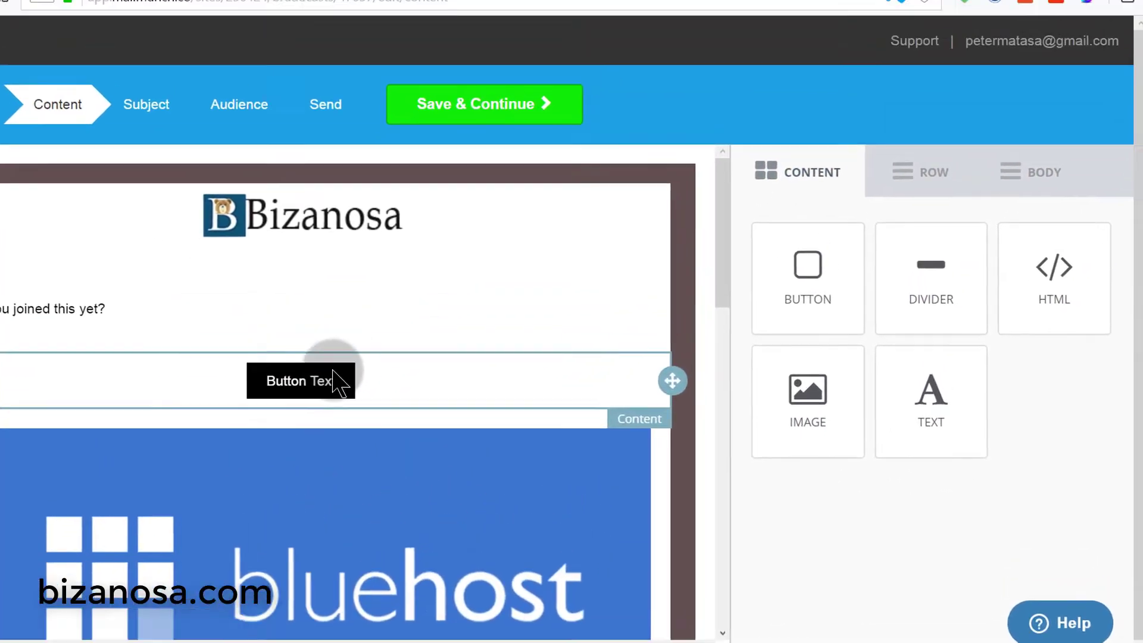
{"action": "left_click", "coordinate": [387, 307]}
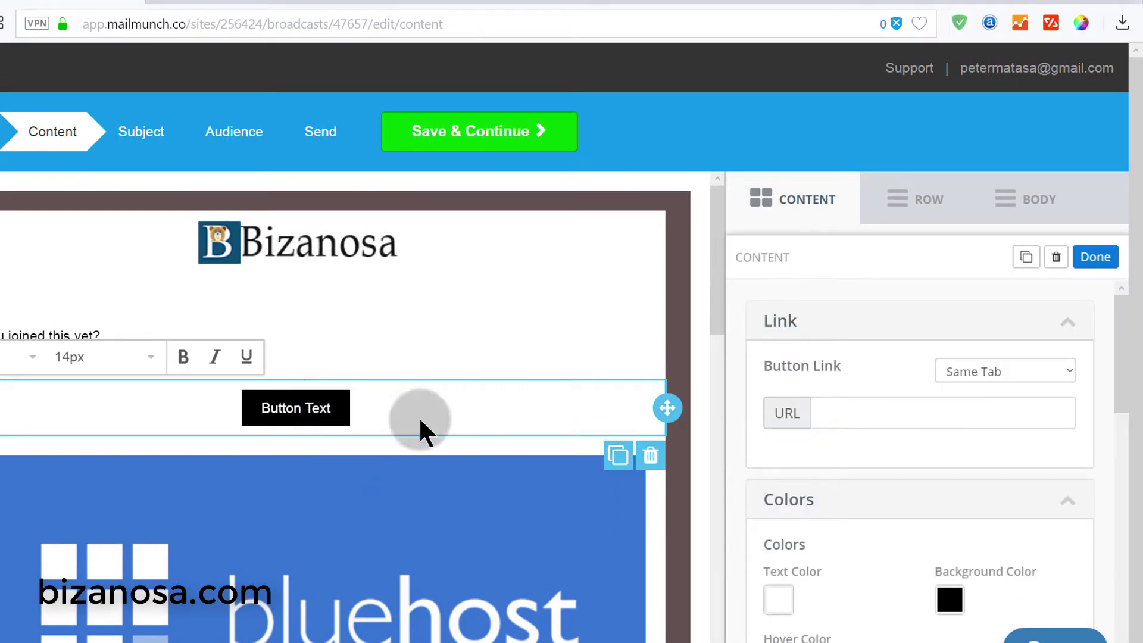
{"action": "left_click", "coordinate": [837, 409]}
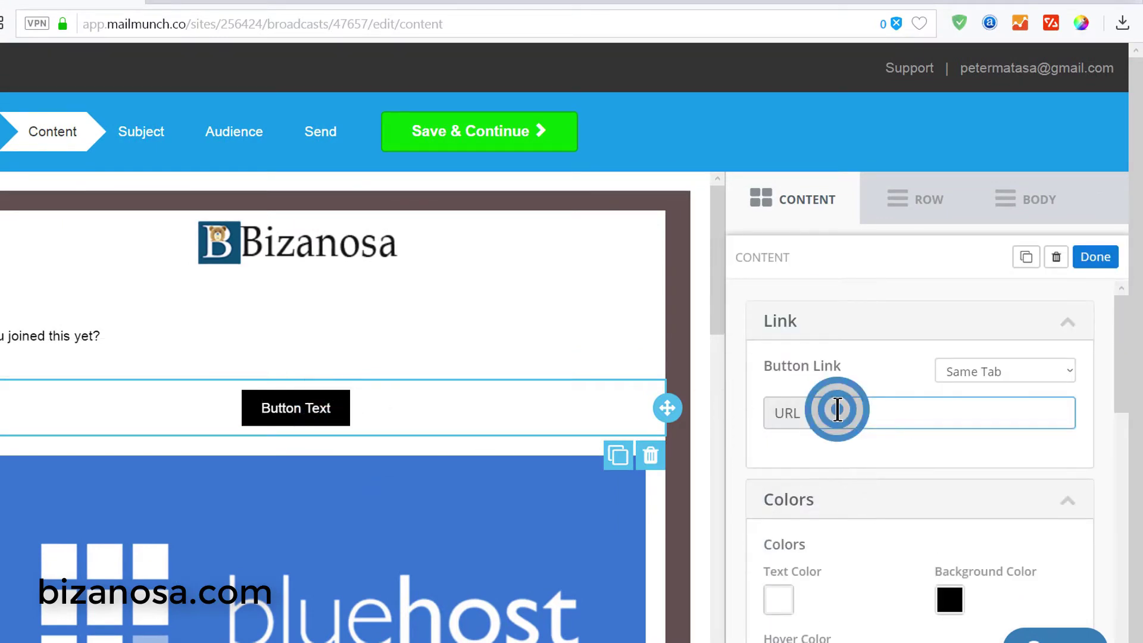
{"action": "right_click", "coordinate": [837, 409]}
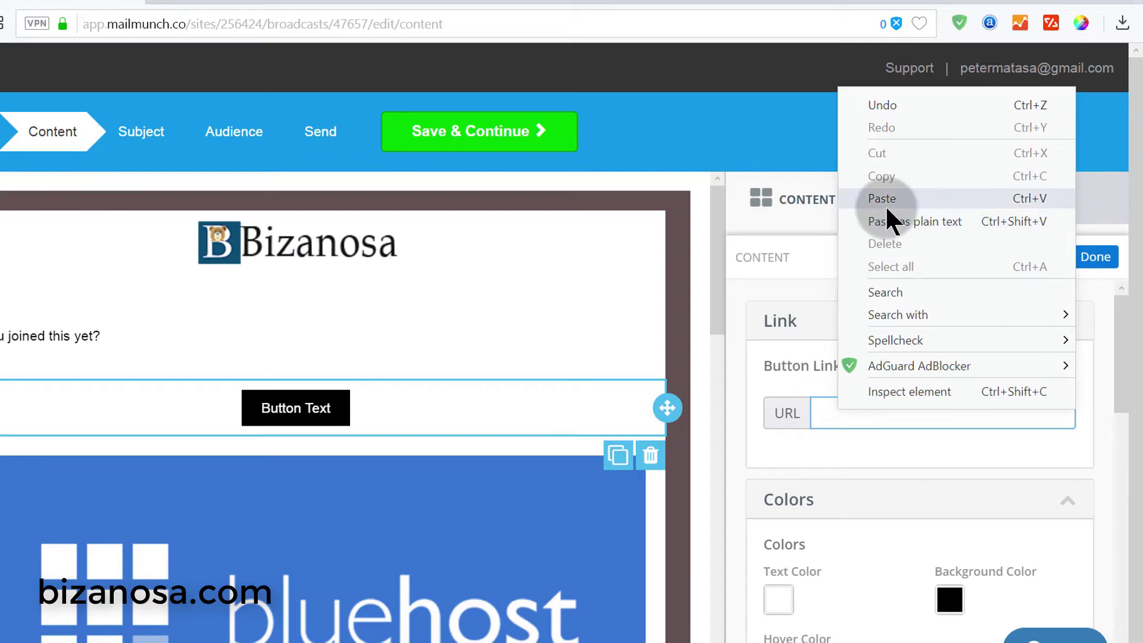
{"action": "left_click", "coordinate": [294, 1]}
{"action": "left_click", "coordinate": [295, 2]}
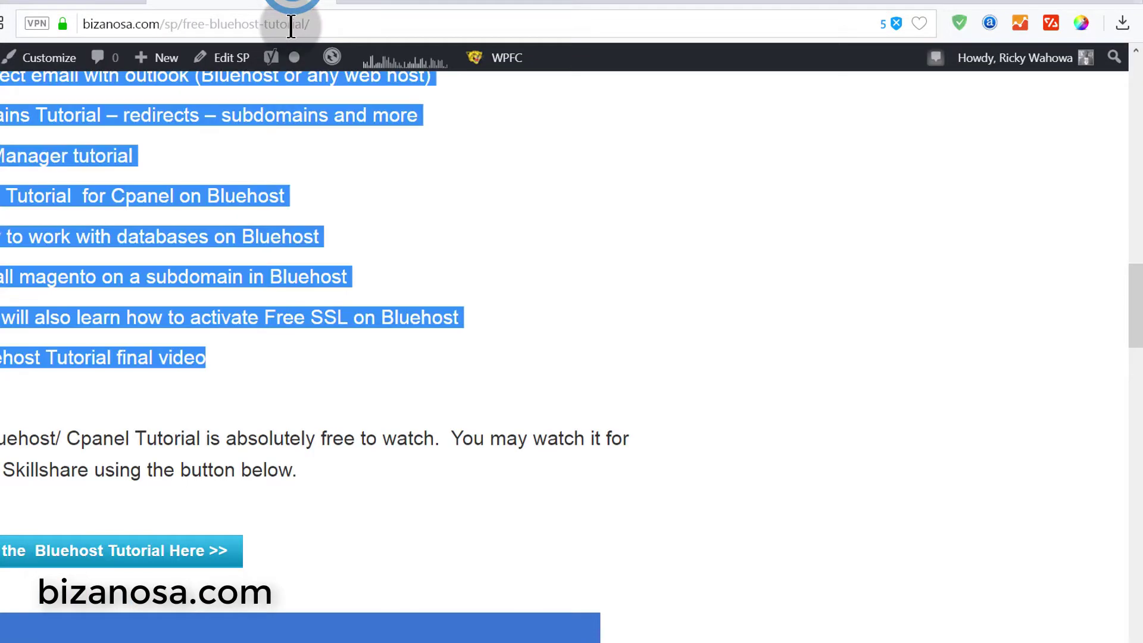
{"action": "left_click", "coordinate": [287, 22]}
{"action": "right_click", "coordinate": [286, 23]}
{"action": "left_click", "coordinate": [332, 94]}
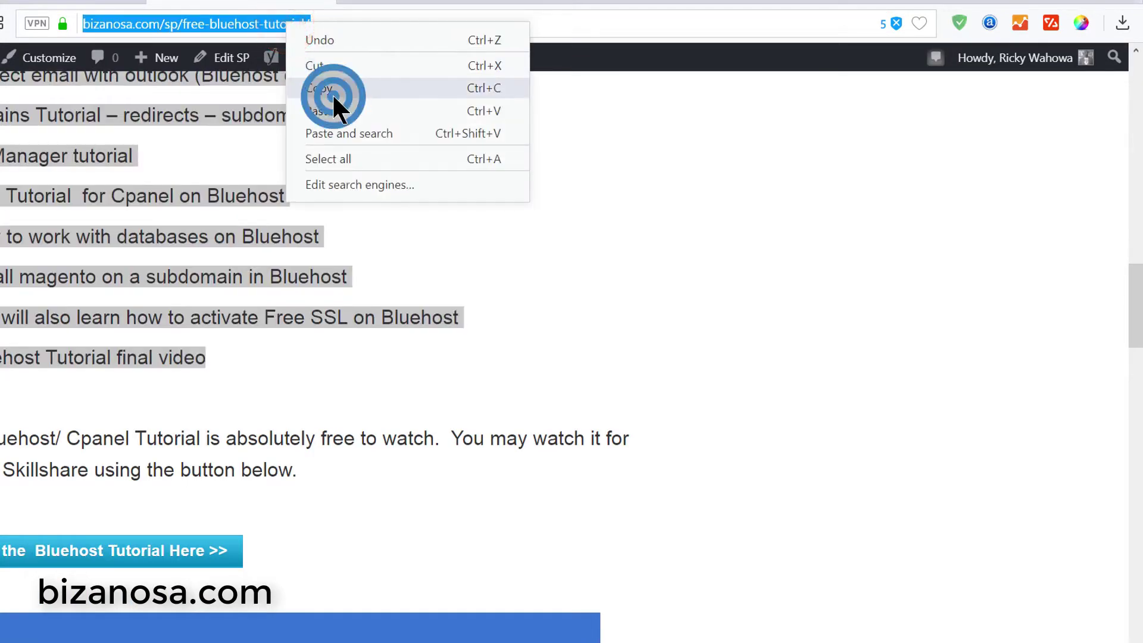
{"action": "left_click", "coordinate": [56, 2]}
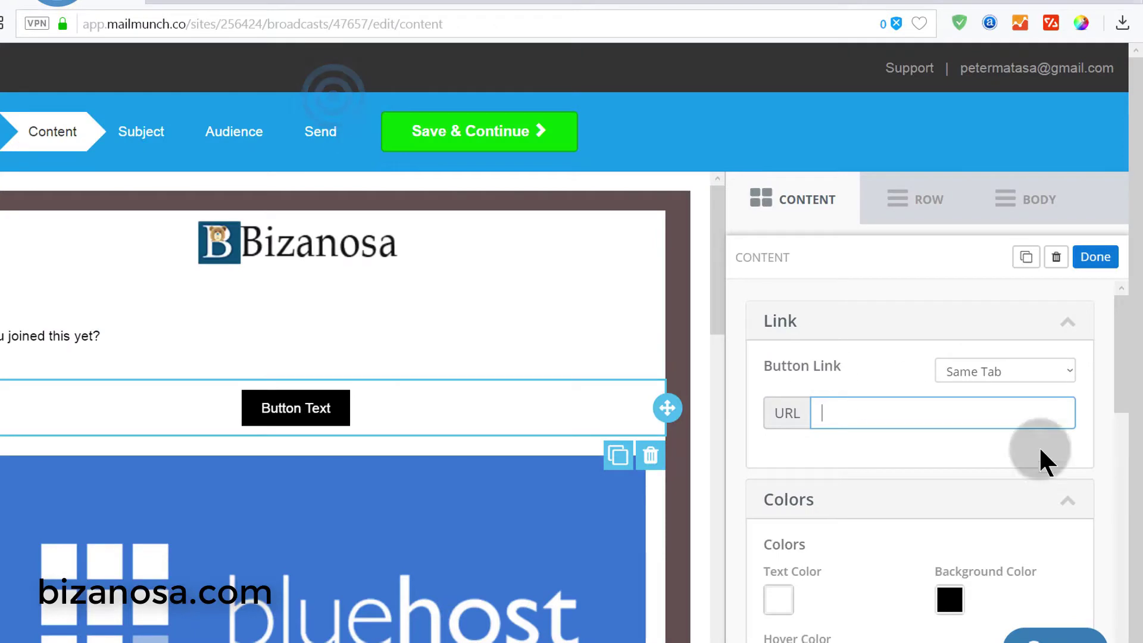
{"action": "right_click", "coordinate": [842, 409]}
{"action": "left_click", "coordinate": [880, 198]}
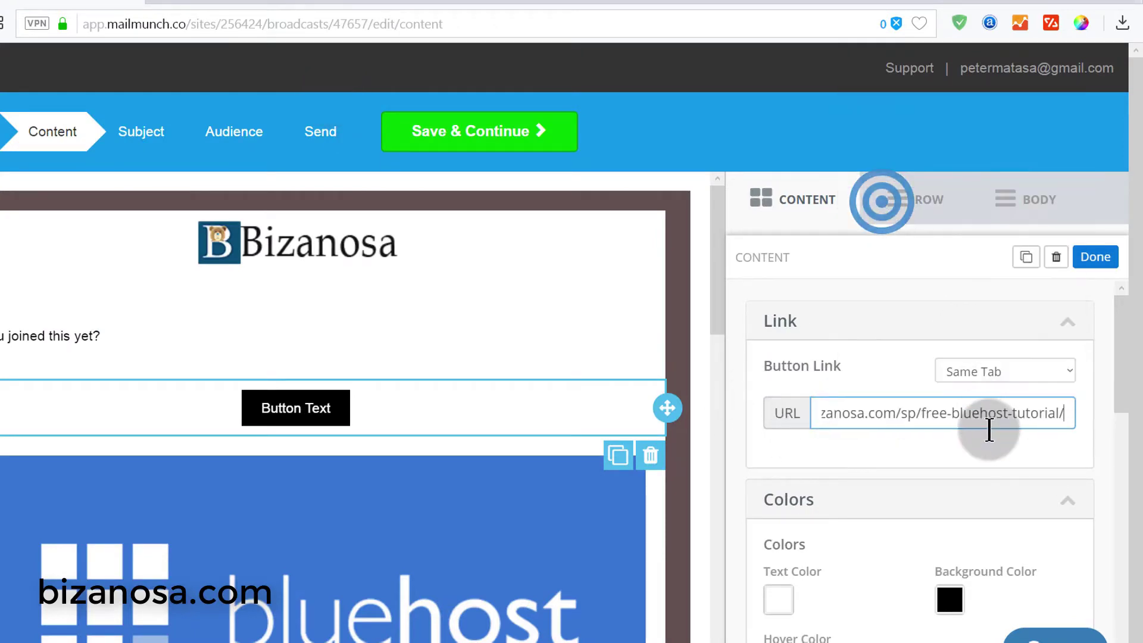
- Make the button open its link in a new tab
{"action": "left_click", "coordinate": [1000, 374]}
{"action": "left_click", "coordinate": [1006, 395]}
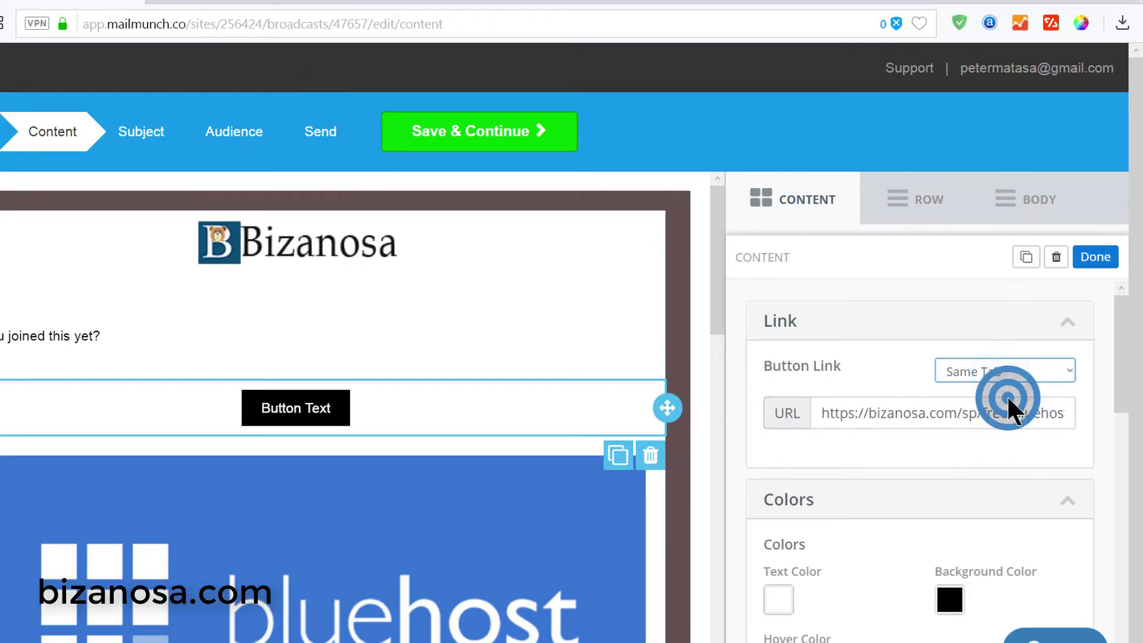
{"action": "left_click", "coordinate": [995, 369]}
{"action": "left_click", "coordinate": [1004, 404]}
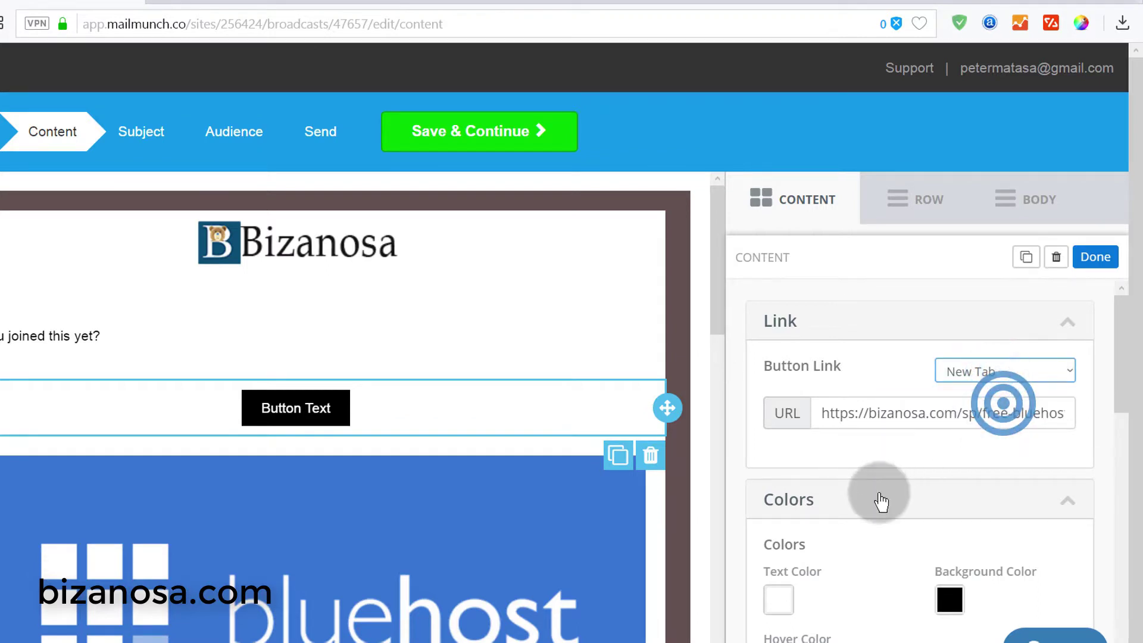
{"action": "scroll", "coordinate": [893, 476], "scroll_direction": "down", "scroll_amount": 5}
{"action": "scroll", "coordinate": [936, 526], "scroll_direction": "up", "scroll_amount": 5}
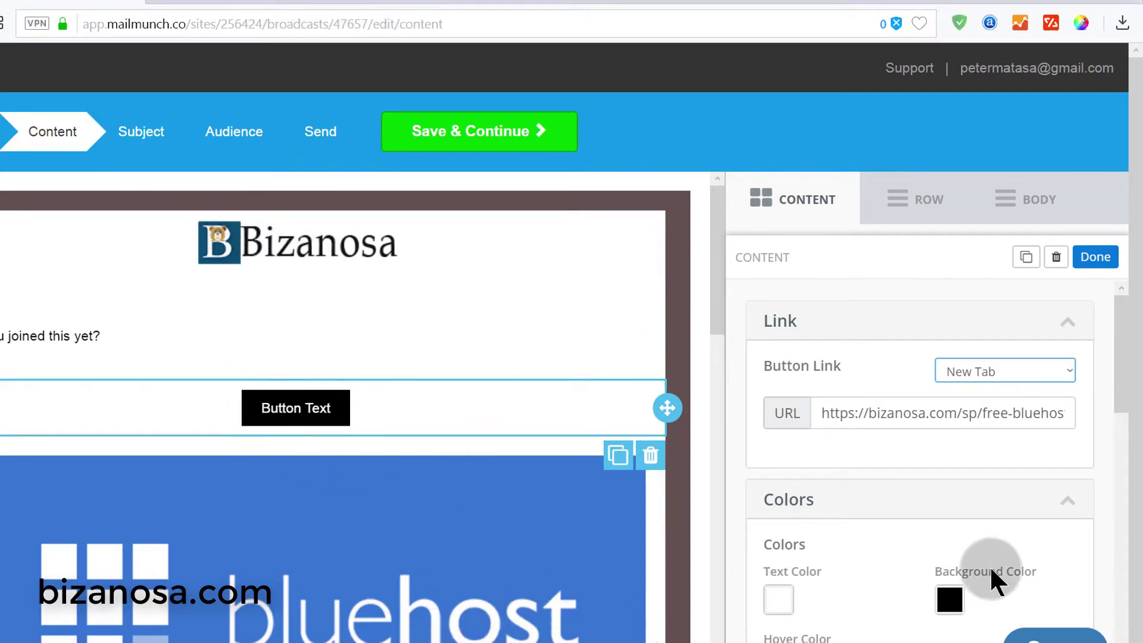
- Sample and copy the Bizanosa logo's dark blue #0A4D74 for the button background
{"action": "scroll", "coordinate": [981, 495], "scroll_direction": "down", "scroll_amount": 3}
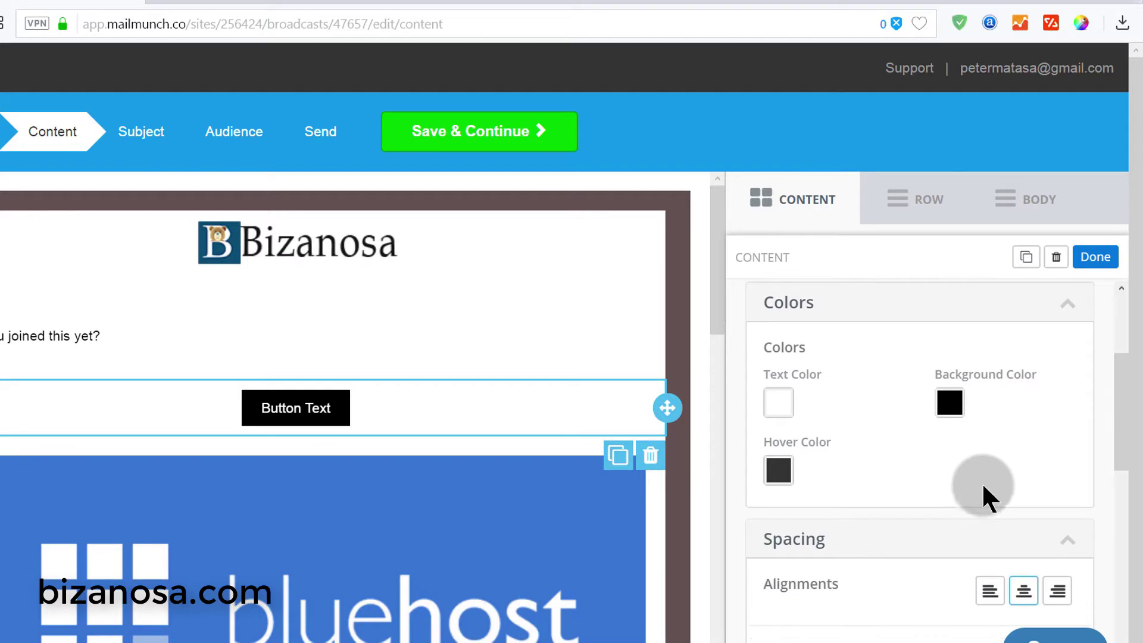
{"action": "left_click", "coordinate": [951, 406]}
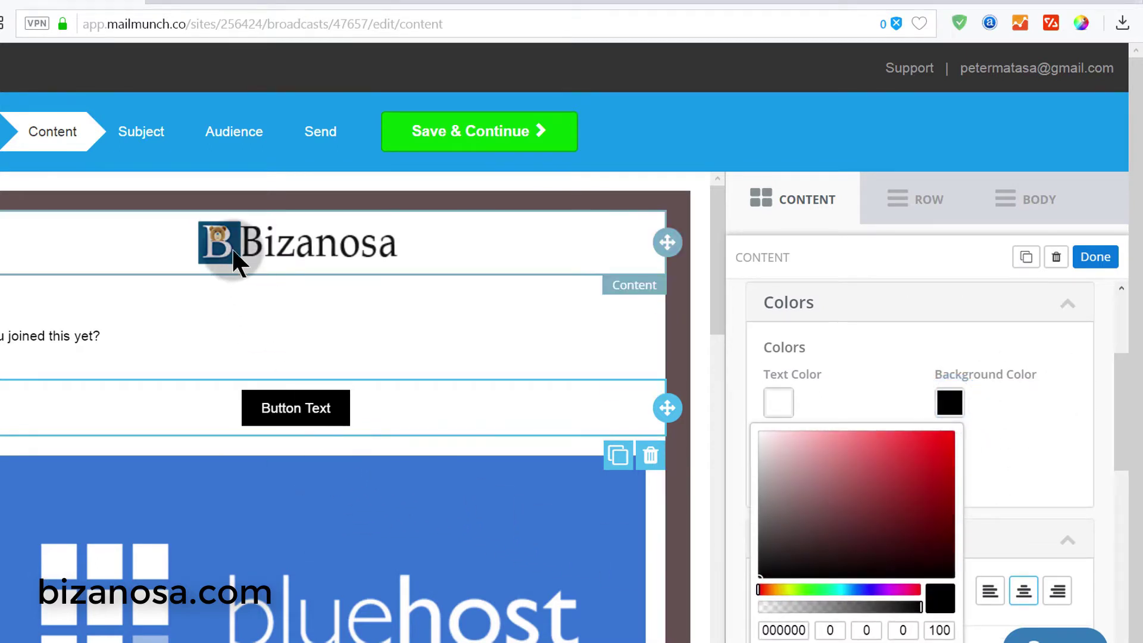
{"action": "left_click", "coordinate": [739, 95]}
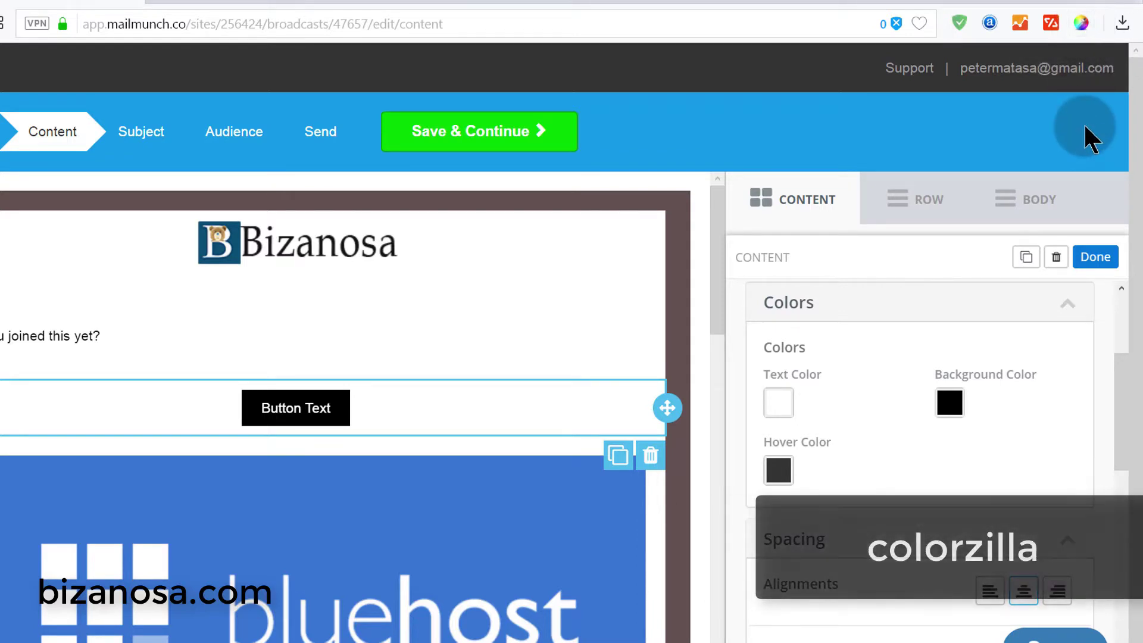
{"action": "left_click", "coordinate": [1079, 24]}
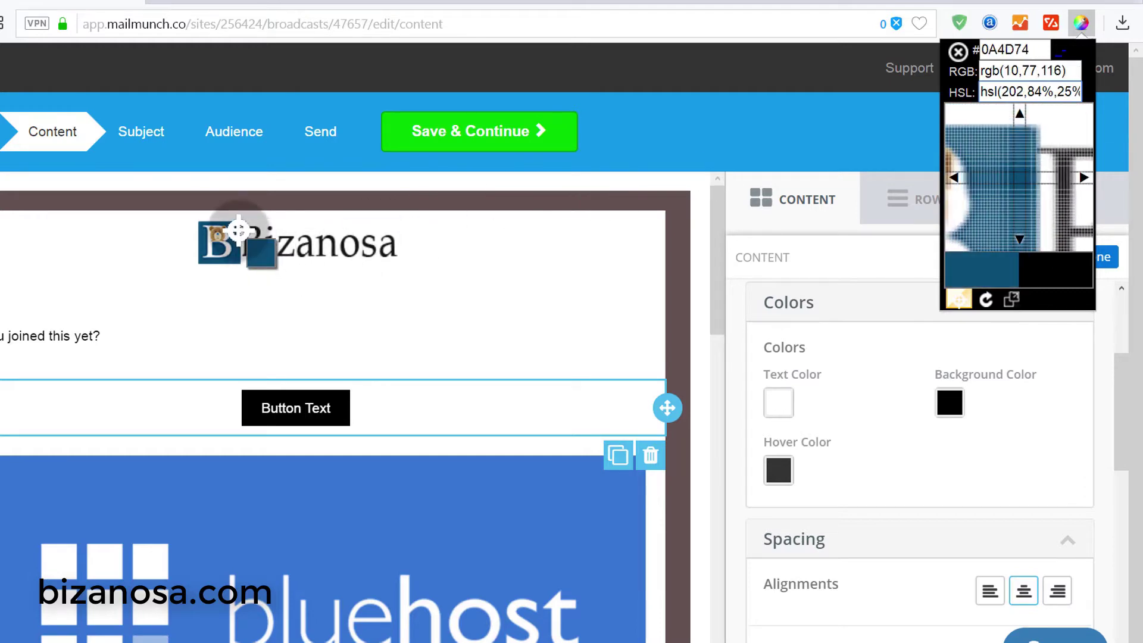
{"action": "left_click", "coordinate": [239, 230]}
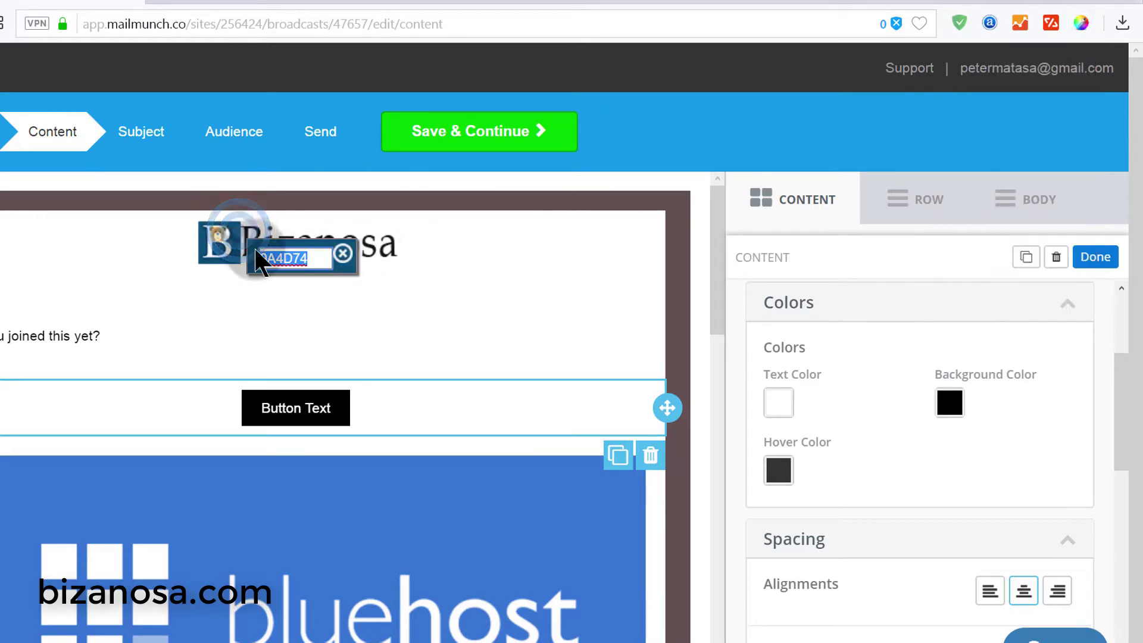
{"action": "right_click", "coordinate": [290, 257]}
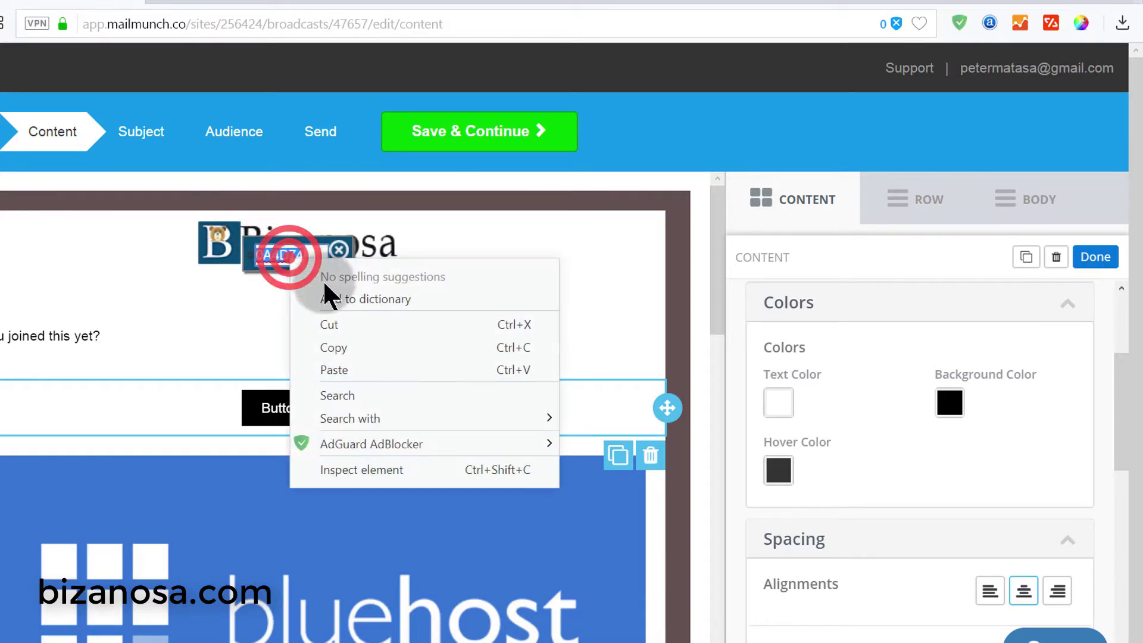
{"action": "left_click", "coordinate": [341, 348]}
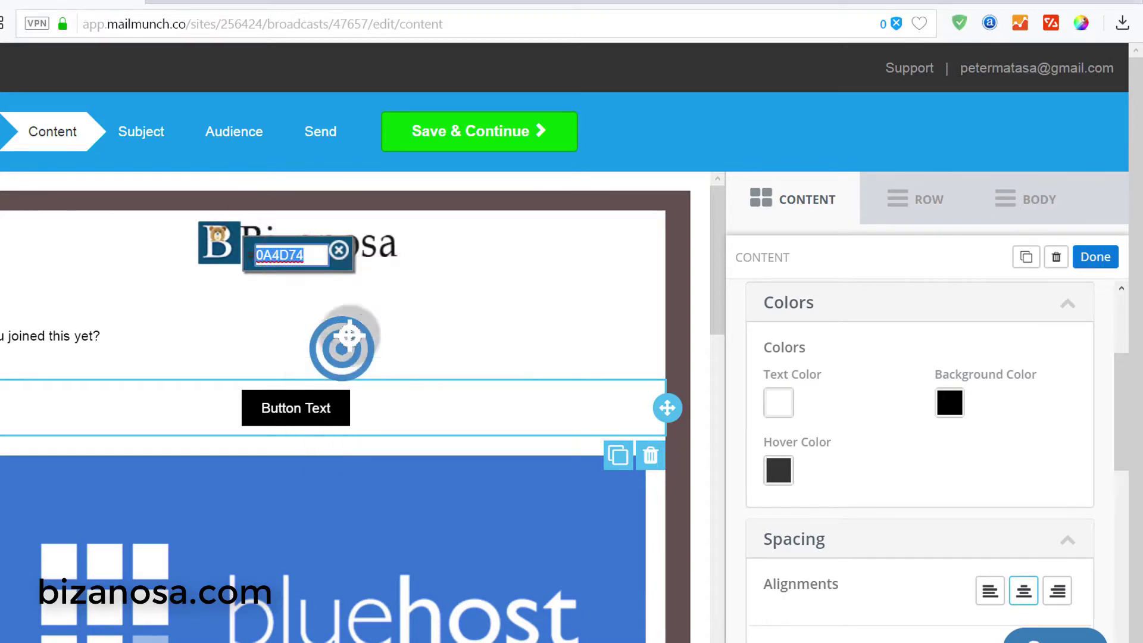
{"action": "left_click", "coordinate": [340, 251]}
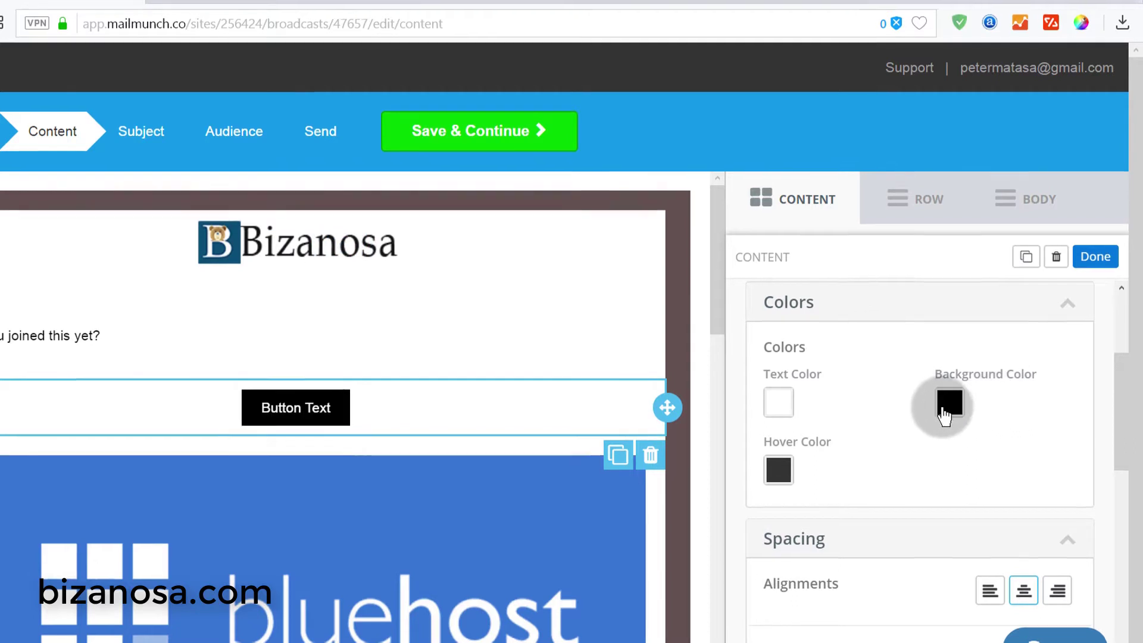
{"action": "left_click", "coordinate": [949, 402]}
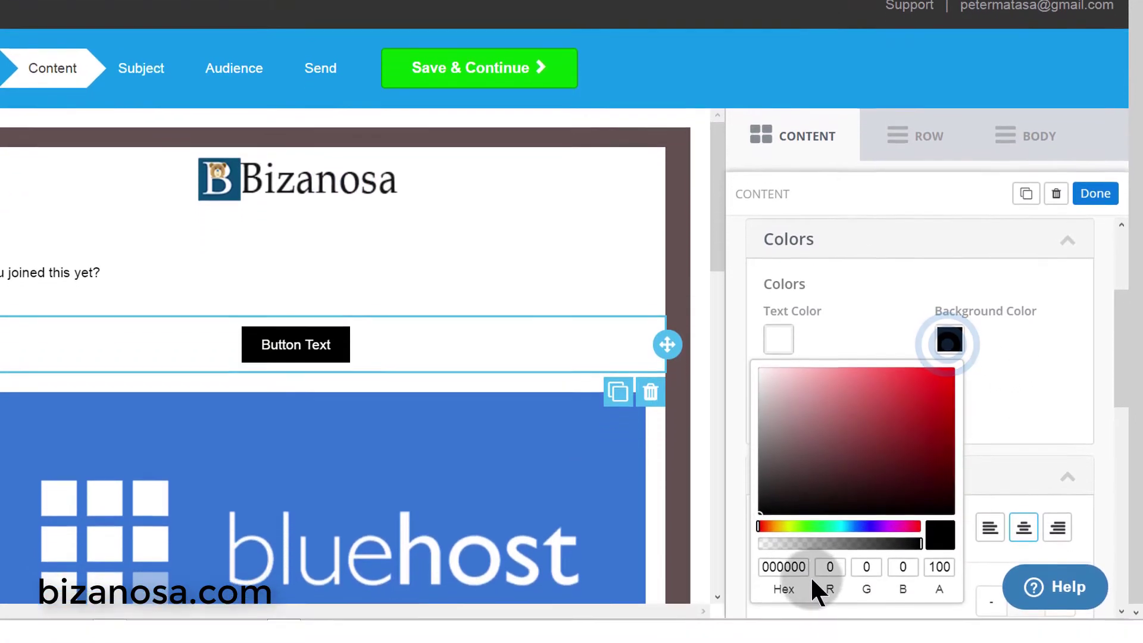
- Set the button's background colour to 0A4D74
{"action": "left_click", "coordinate": [795, 567]}
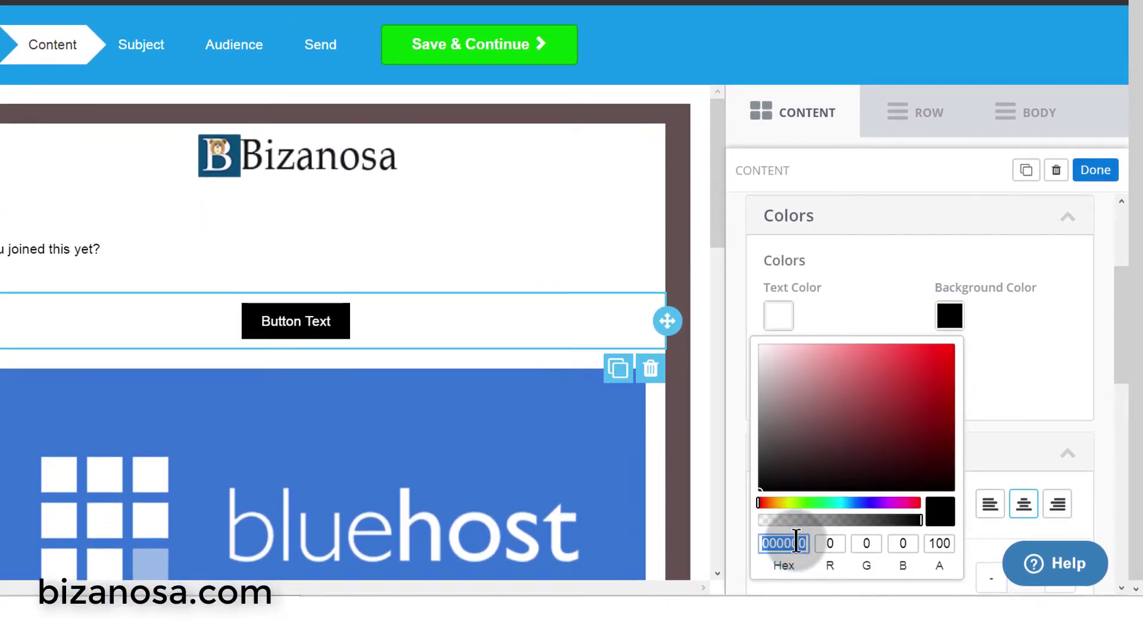
{"action": "key", "text": "ctrl+v"}
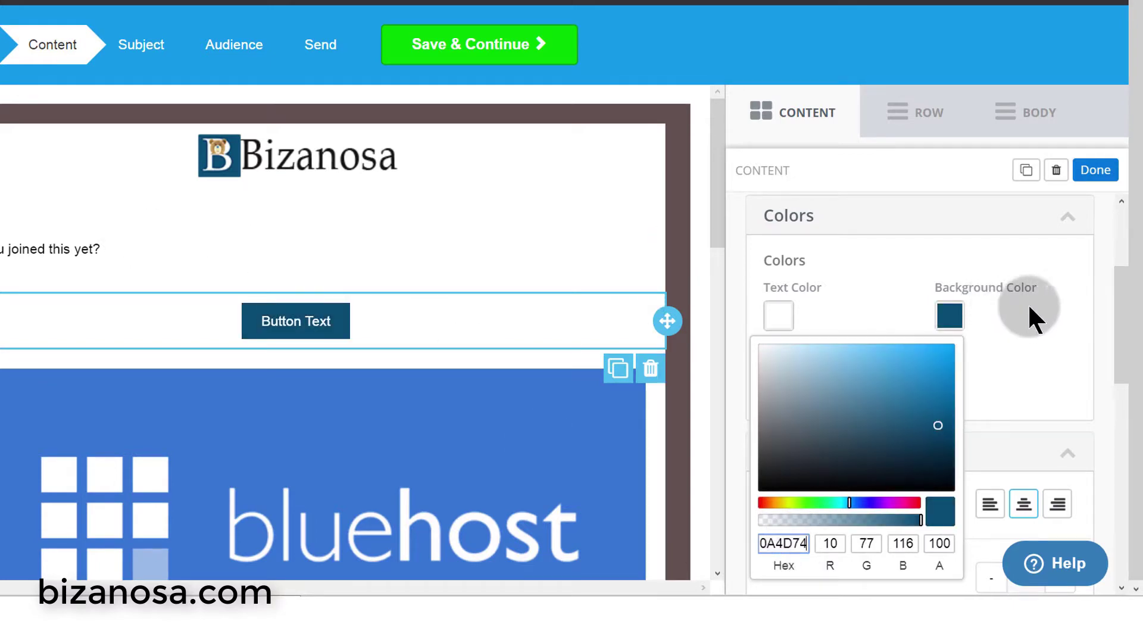
{"action": "left_click", "coordinate": [1064, 336]}
{"action": "scroll", "coordinate": [860, 384], "scroll_direction": "down", "scroll_amount": 1}
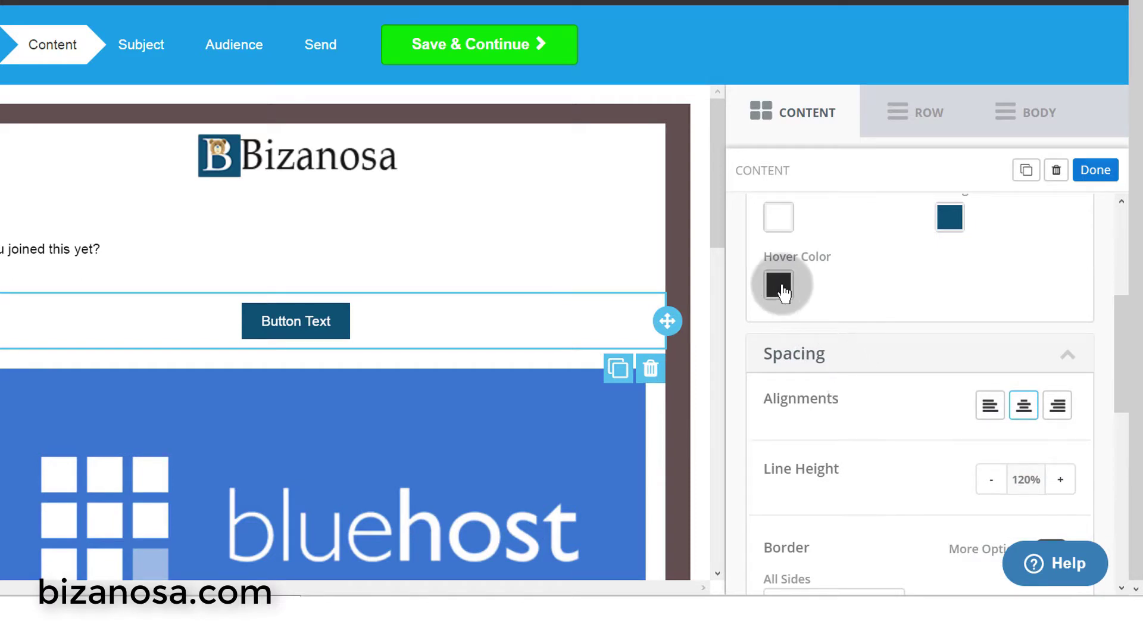
- Set the hover colour to 0A4D74, then darken it to navy 063047
{"action": "left_click", "coordinate": [782, 288]}
{"action": "left_click", "coordinate": [796, 516]}
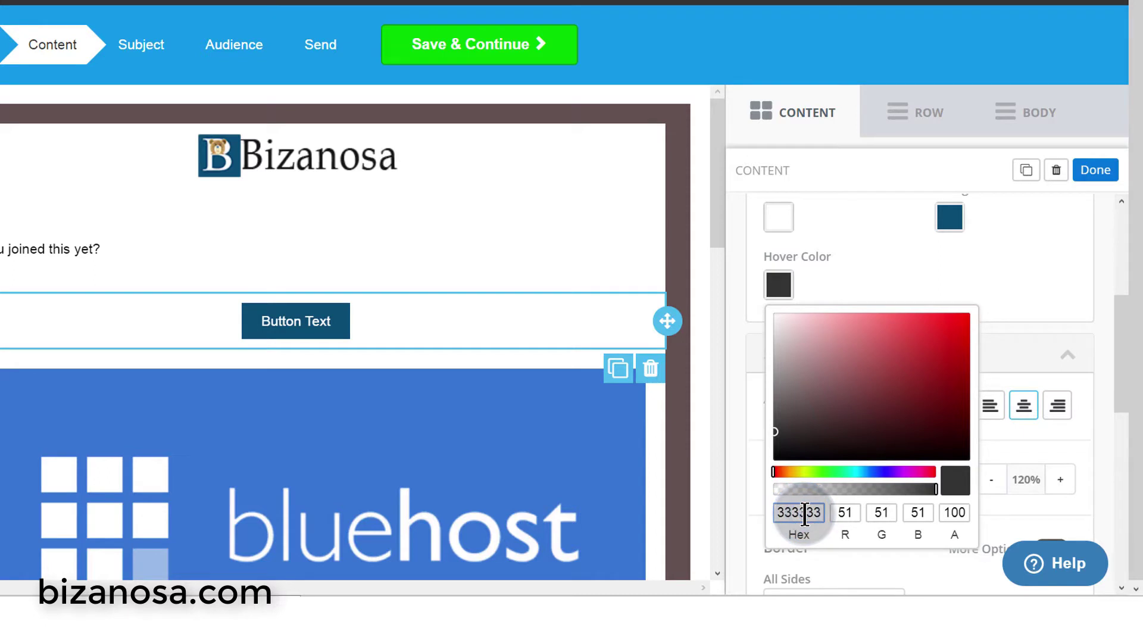
{"action": "key", "text": "ctrl+v"}
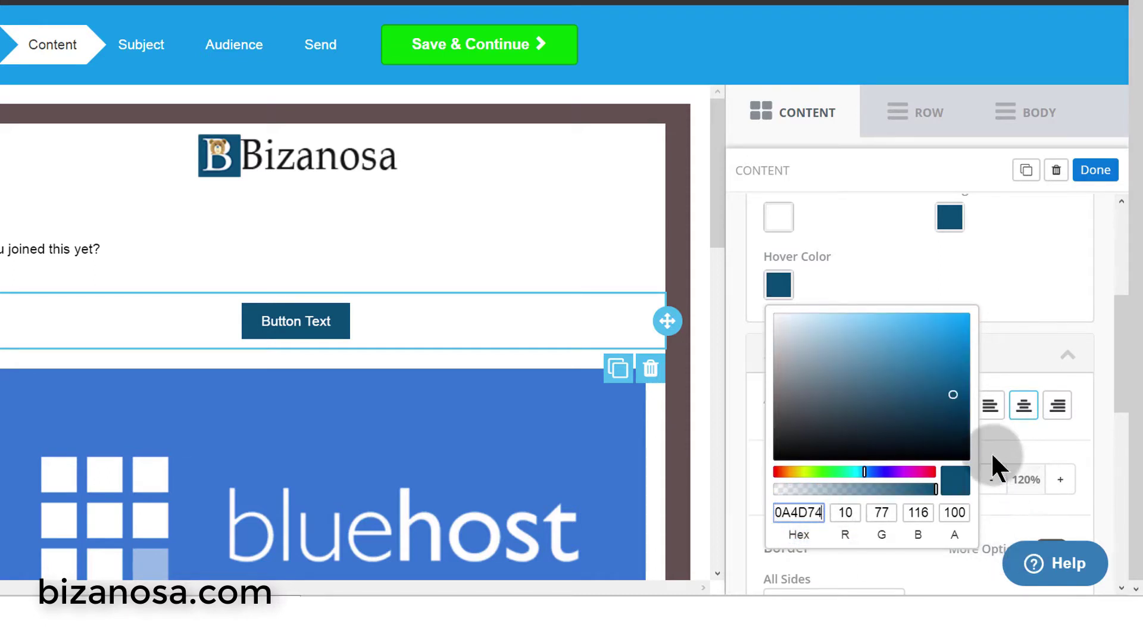
{"action": "left_click", "coordinate": [953, 393]}
{"action": "mouse_move", "coordinate": [953, 393]}
{"action": "left_mouse_down"}
{"action": "mouse_move", "coordinate": [948, 447]}
{"action": "mouse_move", "coordinate": [956, 427]}
{"action": "left_mouse_up"}
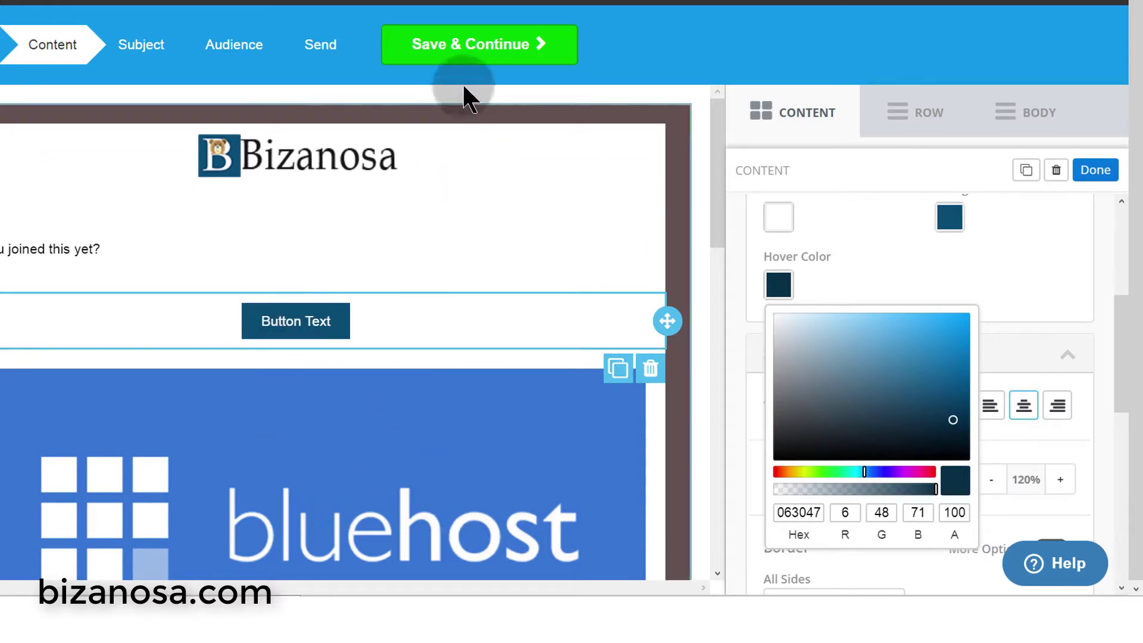
{"action": "left_click", "coordinate": [490, 59]}
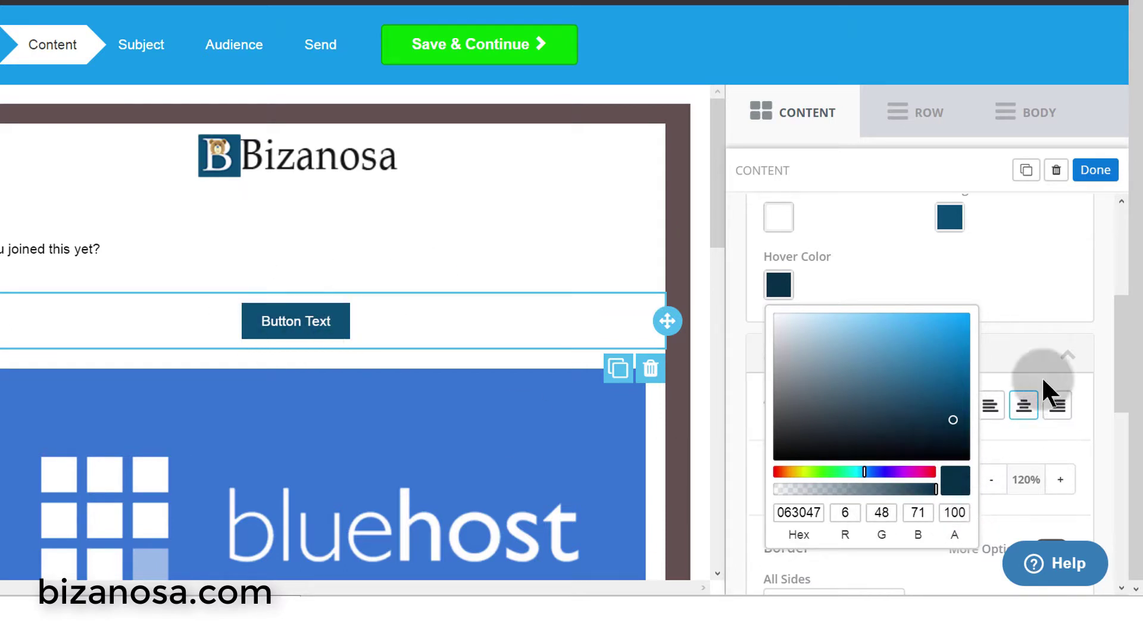
{"action": "left_click", "coordinate": [1052, 272]}
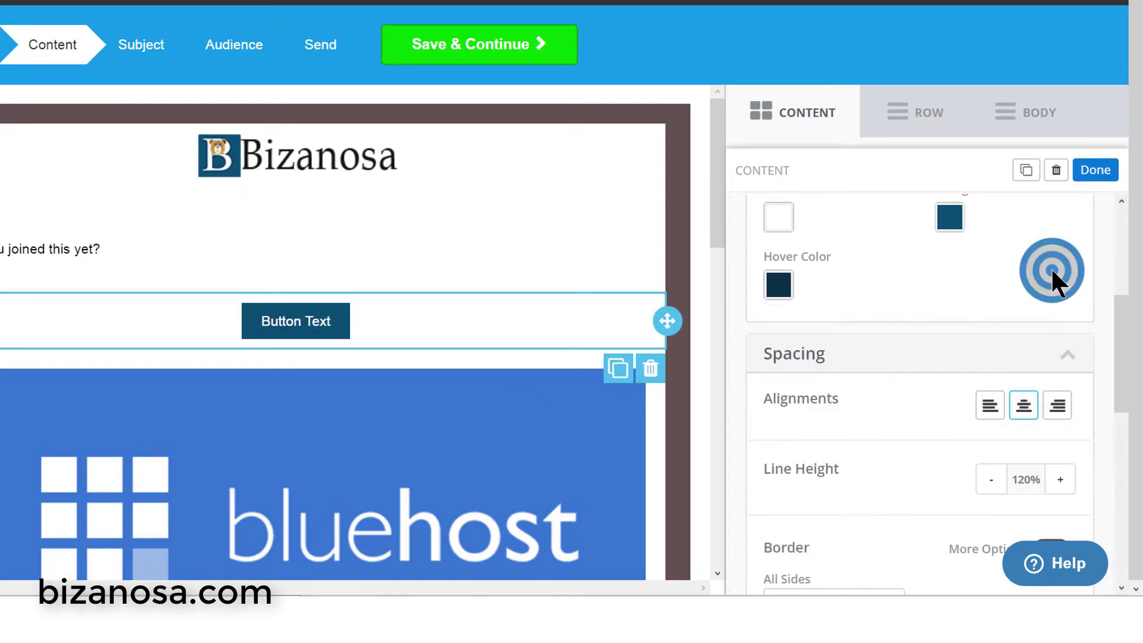
- Raise the button's top and bottom padding to 15
{"action": "scroll", "coordinate": [880, 352], "scroll_direction": "down", "scroll_amount": 5}
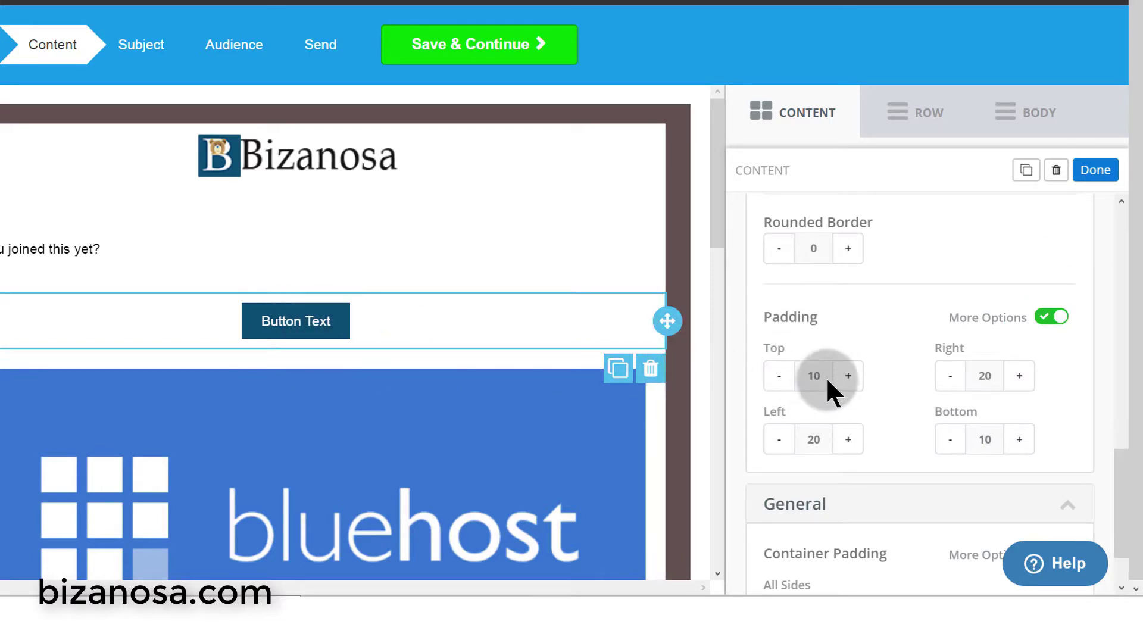
{"action": "left_click", "coordinate": [846, 376]}
{"action": "left_click", "coordinate": [847, 376]}
{"action": "left_click", "coordinate": [847, 376]}
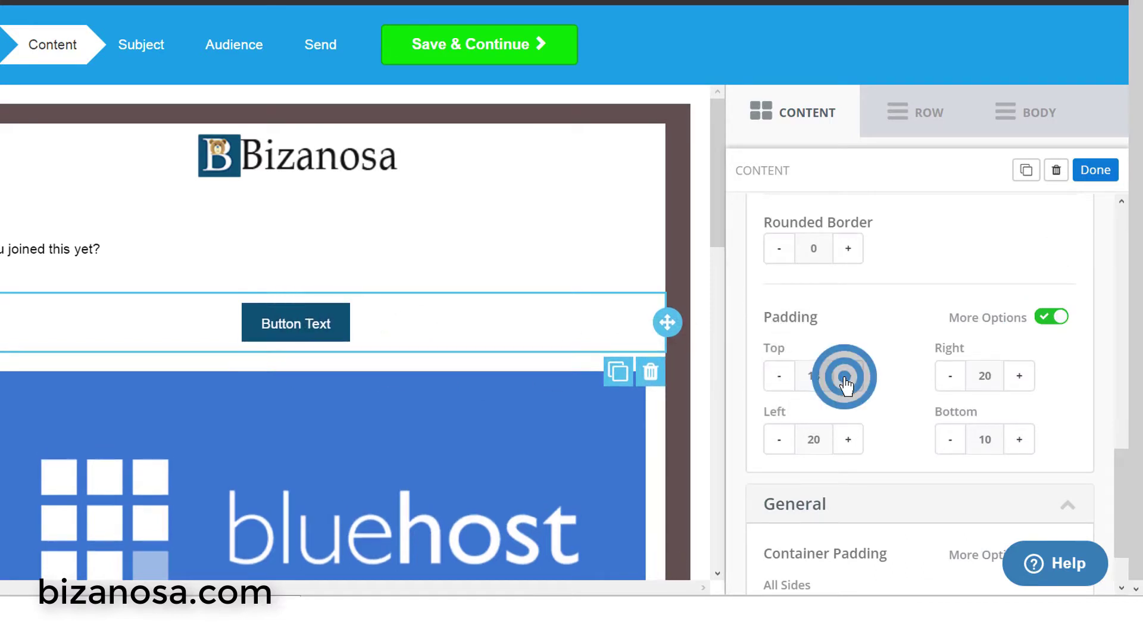
{"action": "left_click", "coordinate": [846, 376]}
{"action": "left_click", "coordinate": [846, 376]}
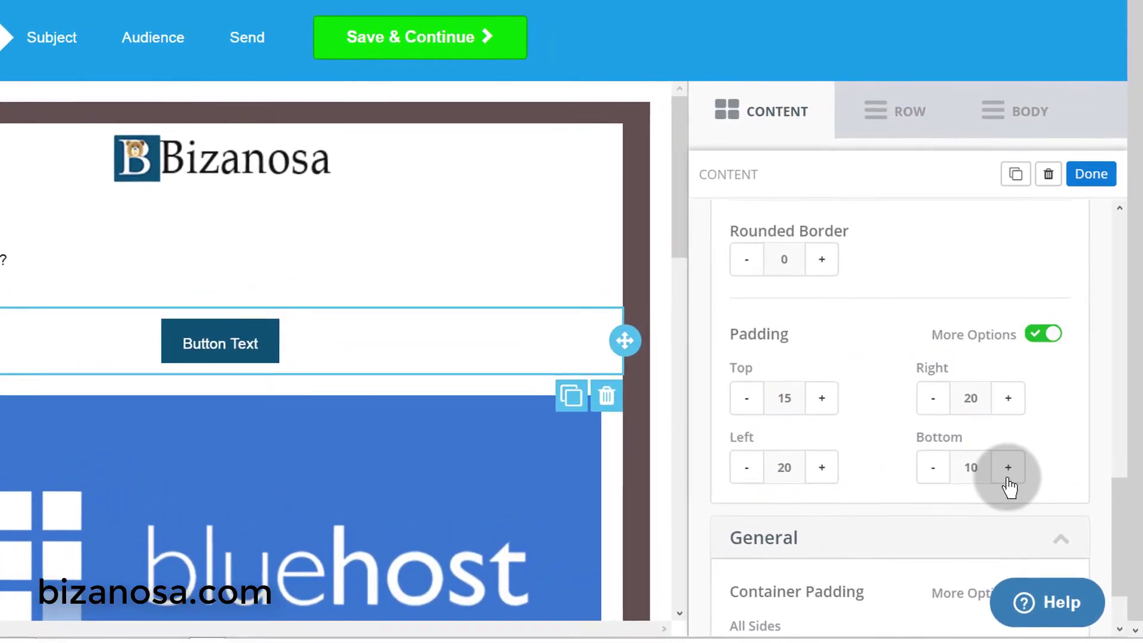
{"action": "left_click", "coordinate": [1007, 470]}
{"action": "left_click", "coordinate": [1007, 471]}
{"action": "left_click", "coordinate": [1007, 471]}
{"action": "left_click", "coordinate": [1006, 470]}
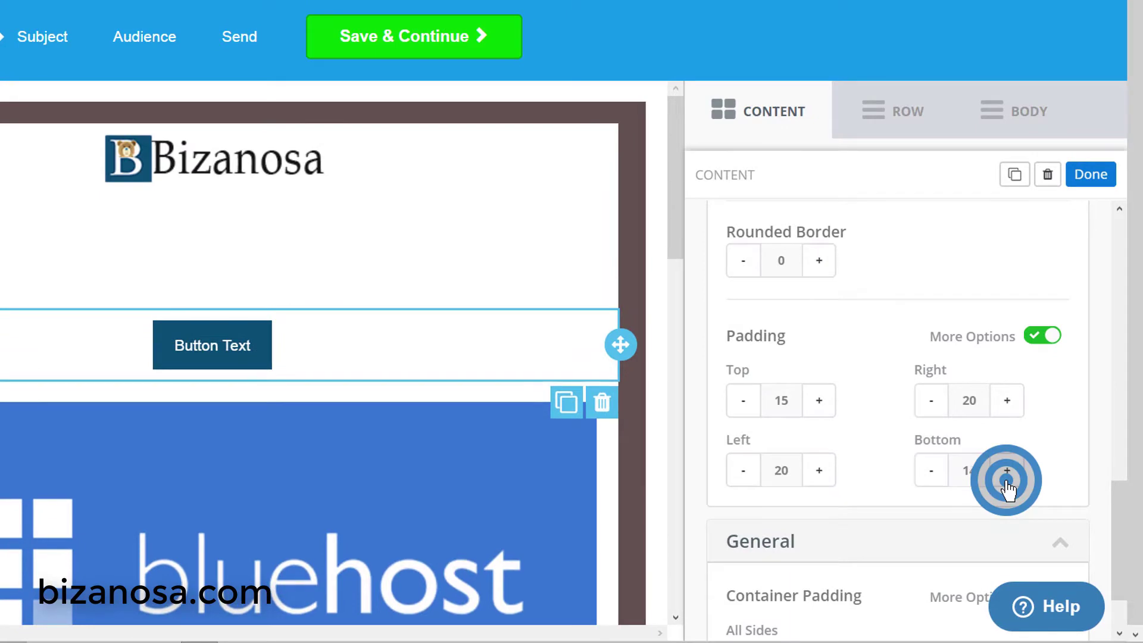
{"action": "left_click", "coordinate": [1007, 470]}
{"action": "scroll", "coordinate": [1007, 488], "scroll_direction": "down", "scroll_amount": 3}
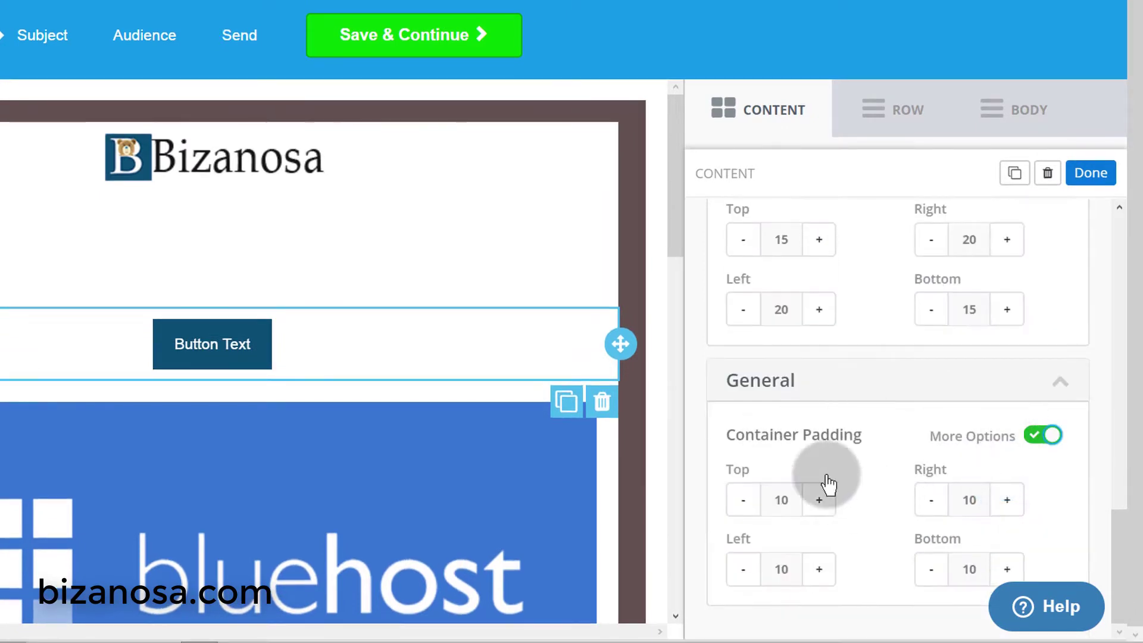
{"action": "scroll", "coordinate": [863, 402], "scroll_direction": "up", "scroll_amount": 2}
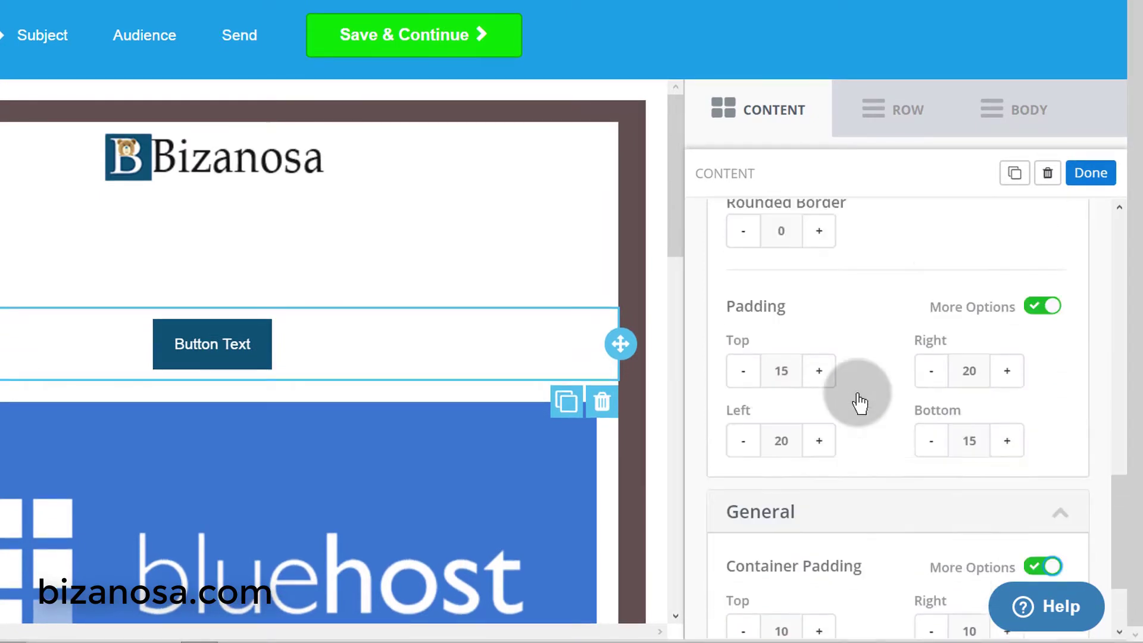
- Raise the button's left and right padding to 60, keeping bottom at 15
{"action": "left_click", "coordinate": [826, 426]}
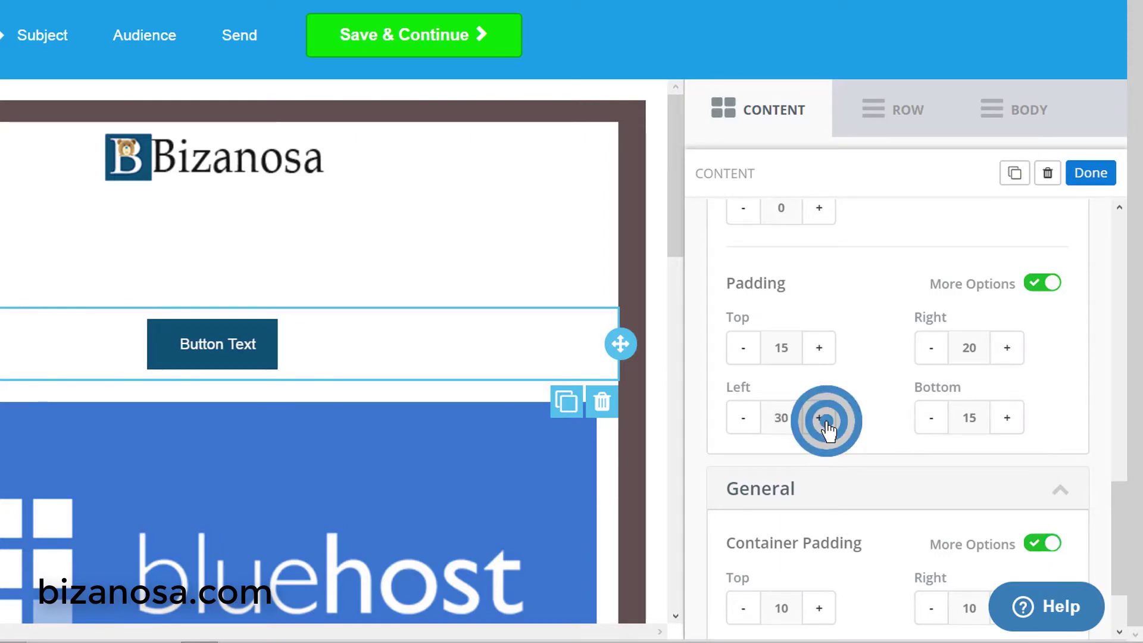
{"action": "left_click", "coordinate": [826, 426]}
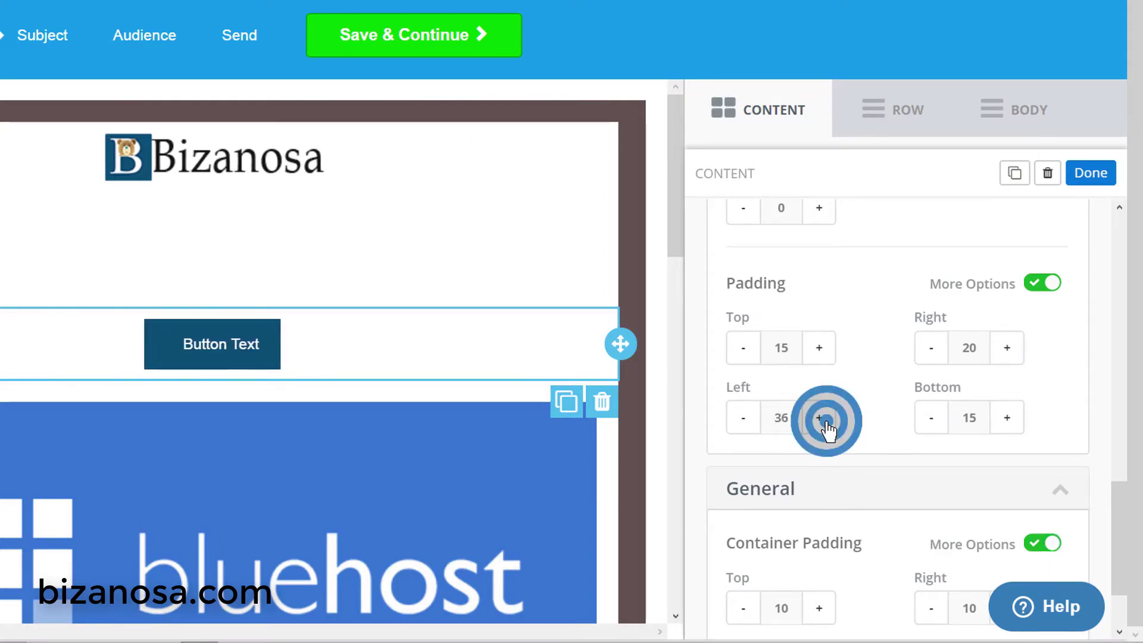
{"action": "left_click", "coordinate": [826, 426]}
{"action": "left_click", "coordinate": [826, 426]}
{"action": "left_click", "coordinate": [826, 426]}
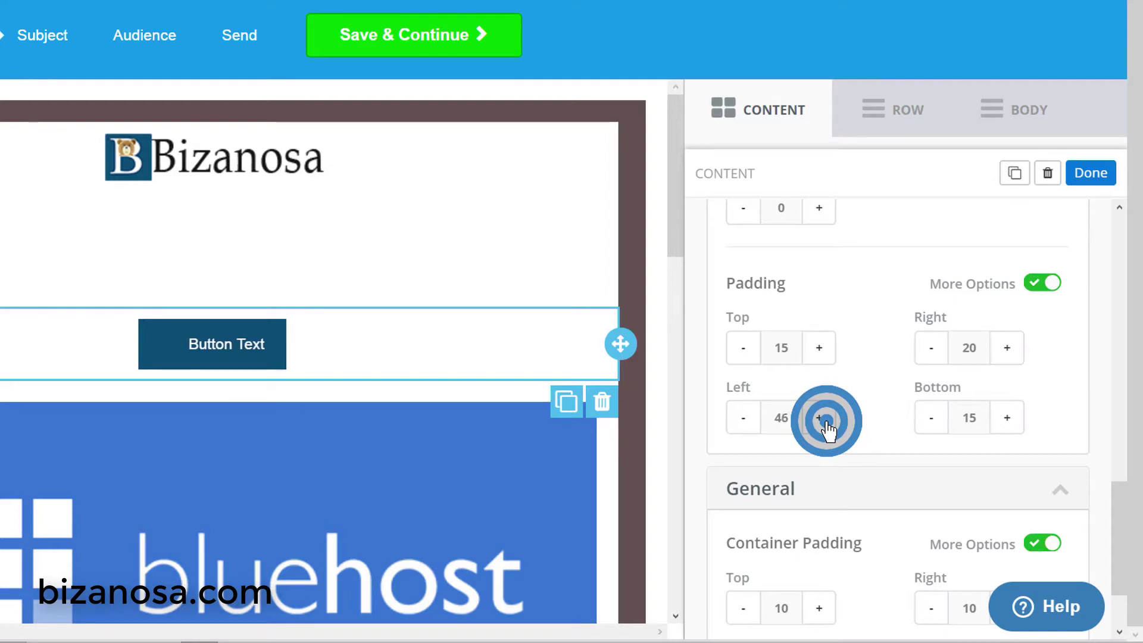
{"action": "left_click", "coordinate": [1007, 426]}
{"action": "left_click", "coordinate": [1007, 426]}
{"action": "left_click", "coordinate": [1007, 426]}
{"action": "left_click", "coordinate": [1007, 426]}
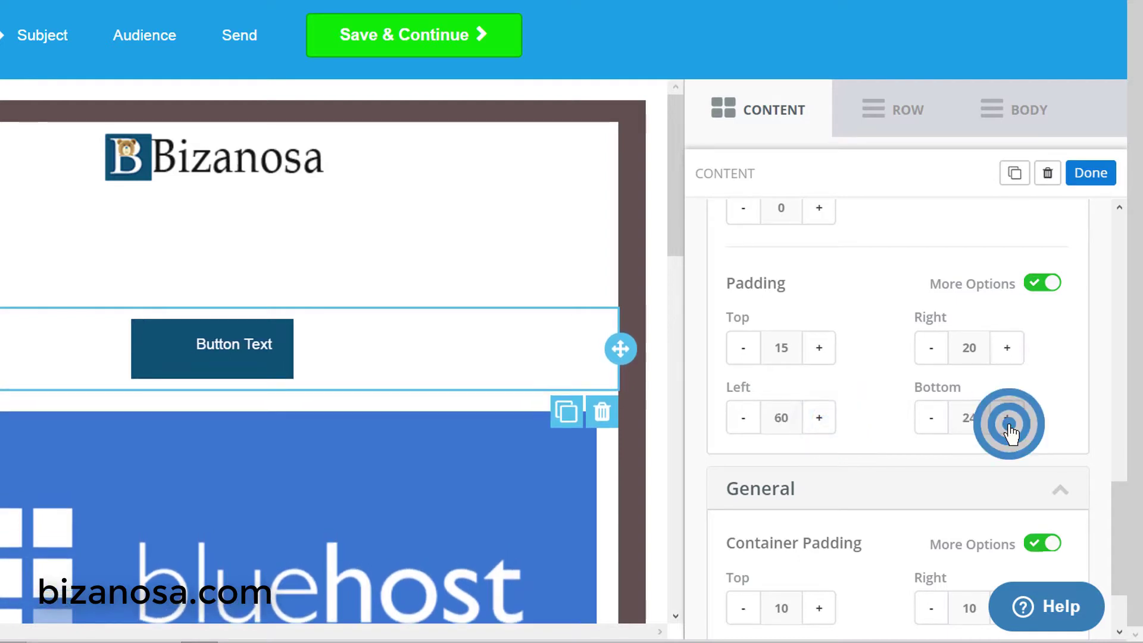
{"action": "left_click", "coordinate": [931, 418]}
{"action": "left_click", "coordinate": [931, 418]}
{"action": "left_click", "coordinate": [931, 417]}
{"action": "left_click", "coordinate": [1010, 349]}
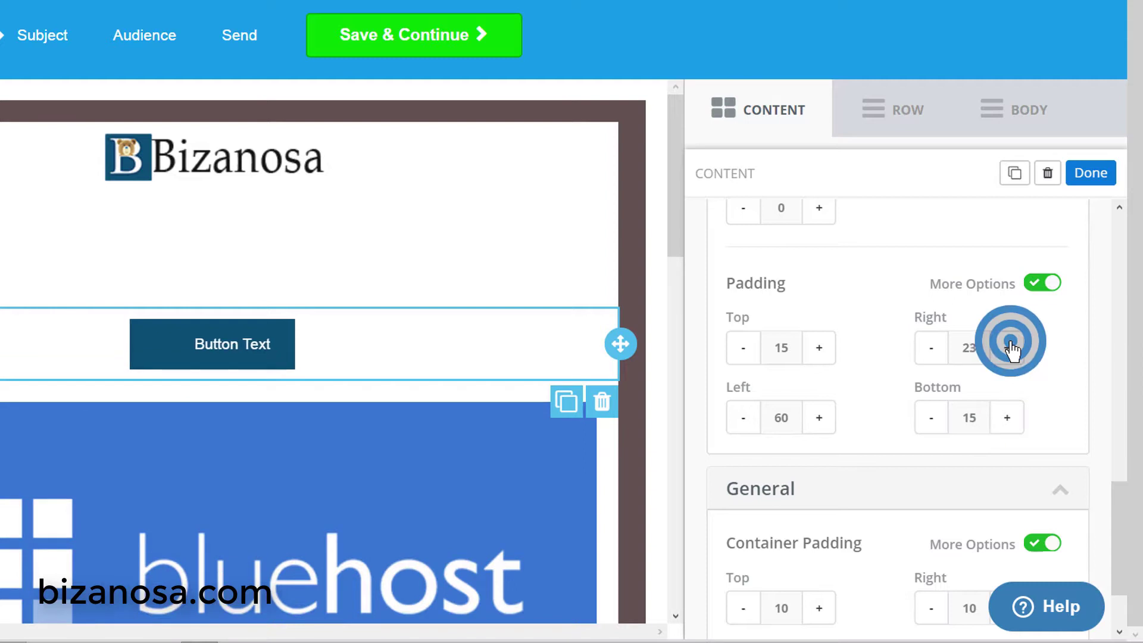
{"action": "left_click", "coordinate": [1010, 349]}
{"action": "left_click", "coordinate": [1009, 349]}
{"action": "scroll", "coordinate": [829, 416], "scroll_direction": "up", "scroll_amount": 3}
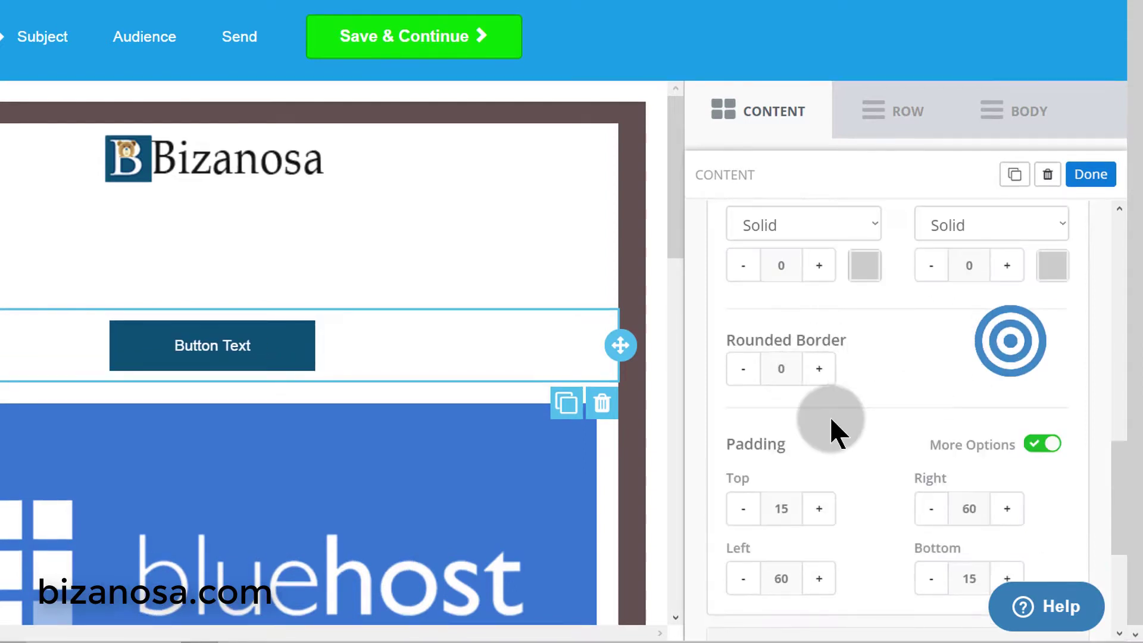
{"action": "scroll", "coordinate": [829, 416], "scroll_direction": "down", "scroll_amount": 2}
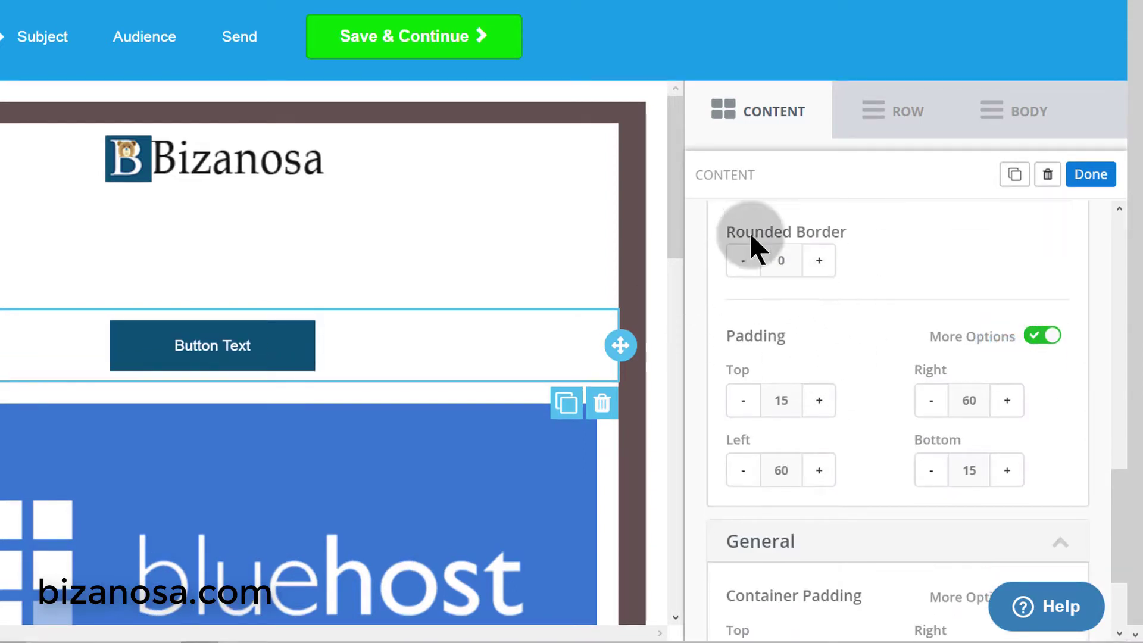
- Give the button rounded corners
{"action": "left_click", "coordinate": [819, 262]}
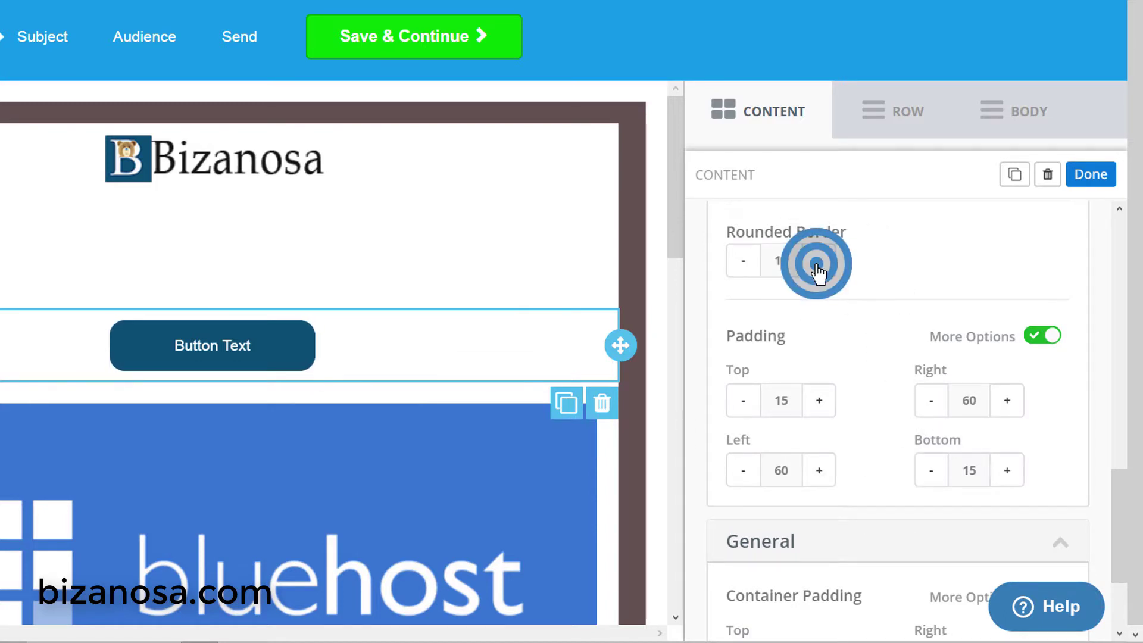
{"action": "left_click", "coordinate": [745, 262]}
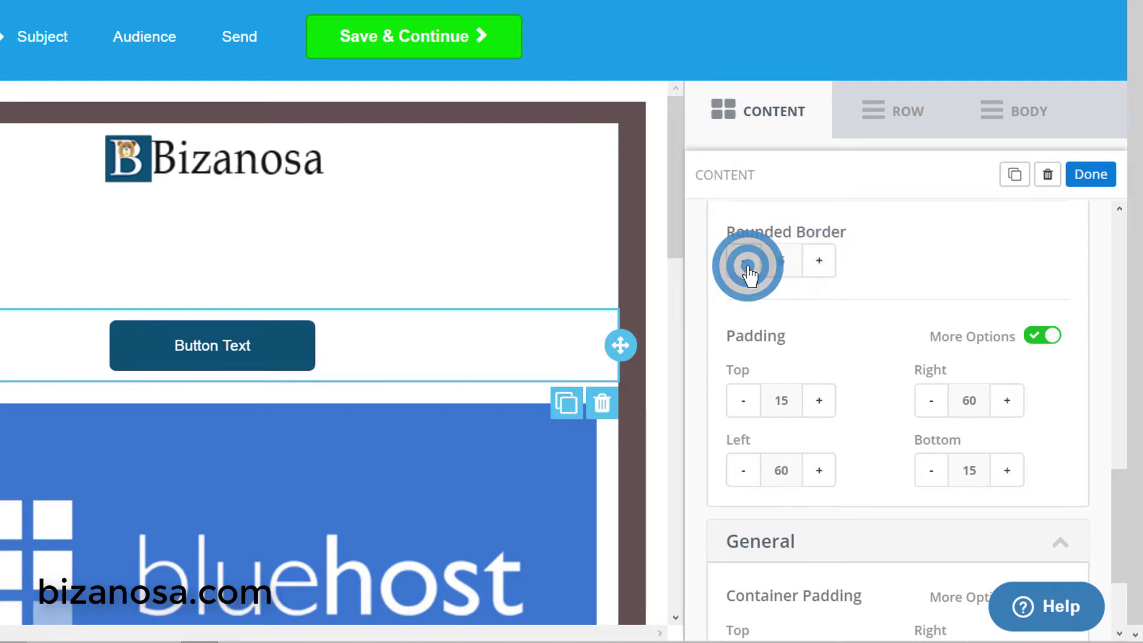
{"action": "scroll", "coordinate": [1014, 297], "scroll_direction": "down", "scroll_amount": 3}
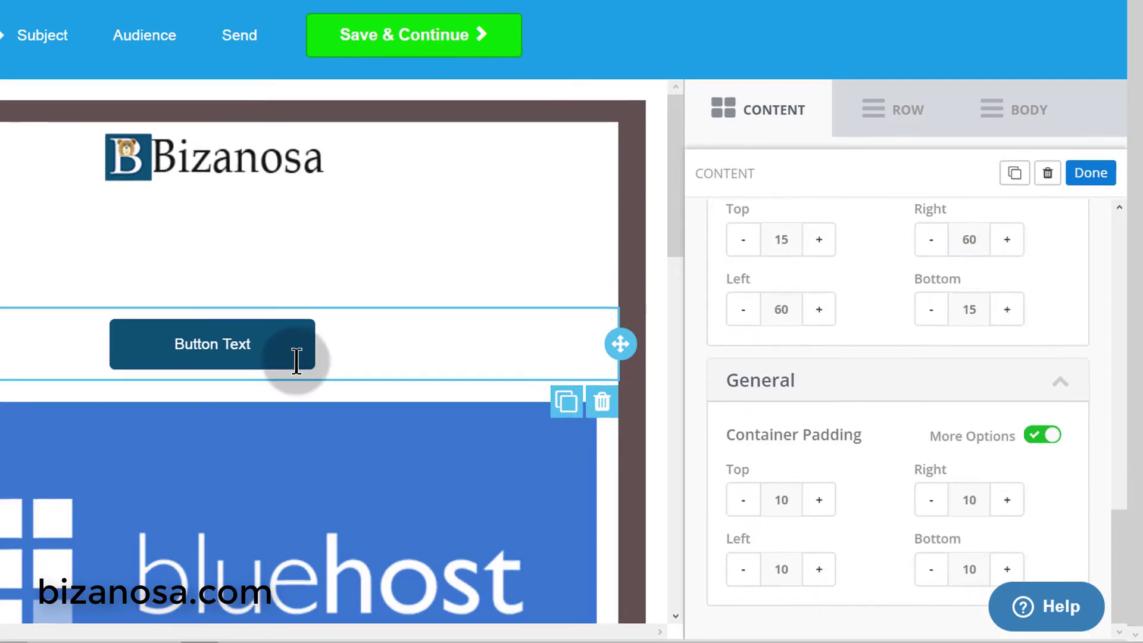
- Make the button label text 18px
{"action": "left_click", "coordinate": [305, 358]}
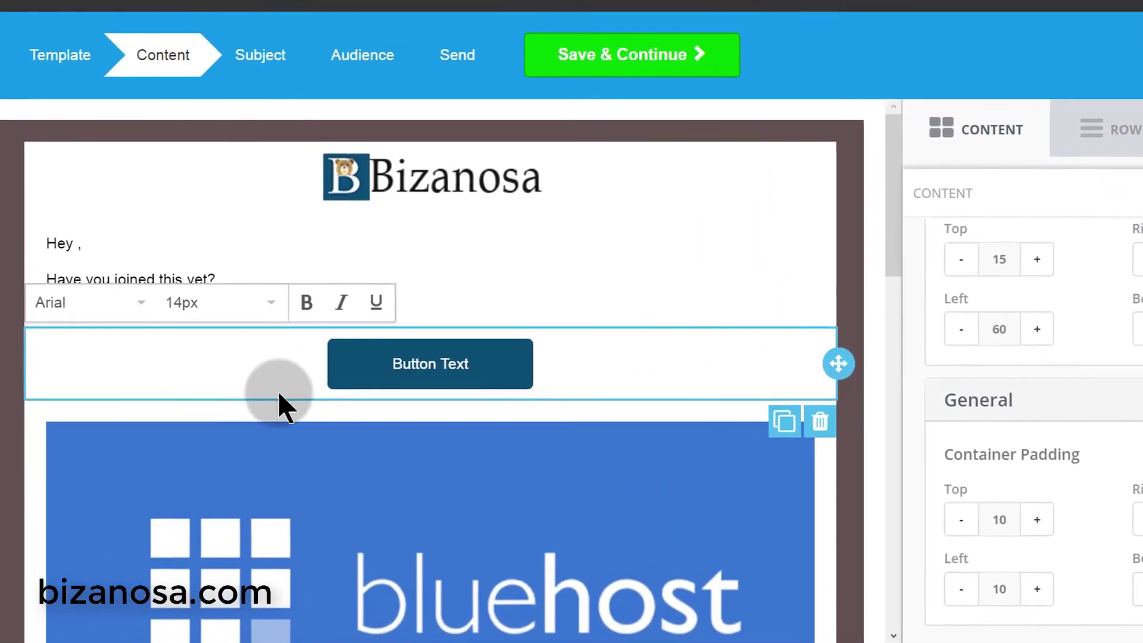
{"action": "left_click_drag", "start_coordinate": [507, 372], "coordinate": [410, 363]}
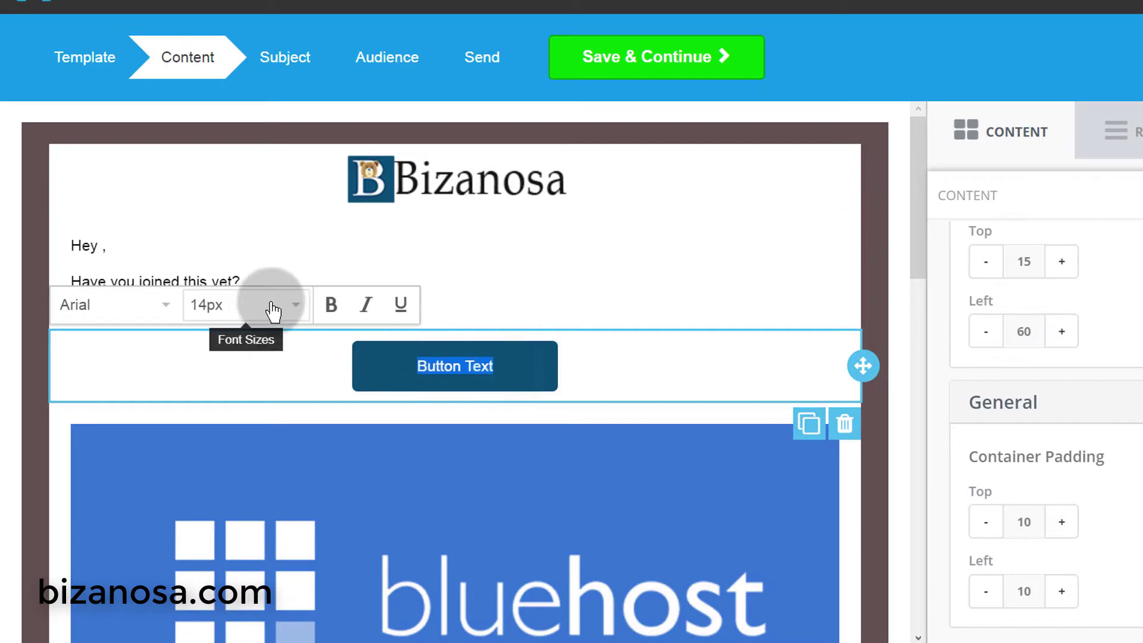
{"action": "left_click", "coordinate": [293, 306]}
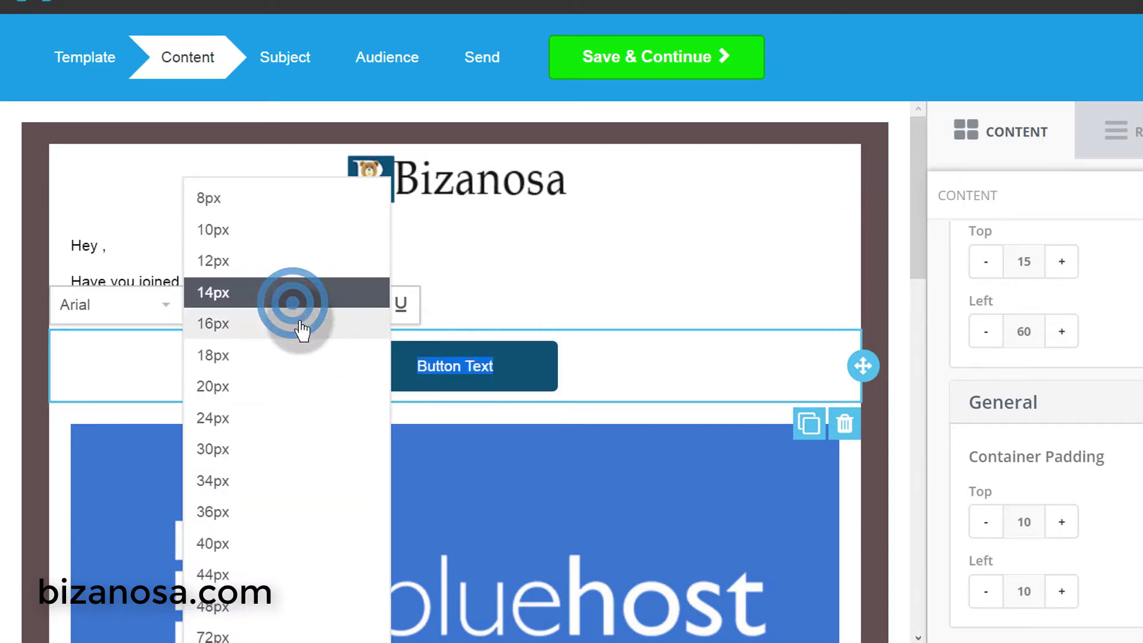
{"action": "left_click", "coordinate": [231, 370]}
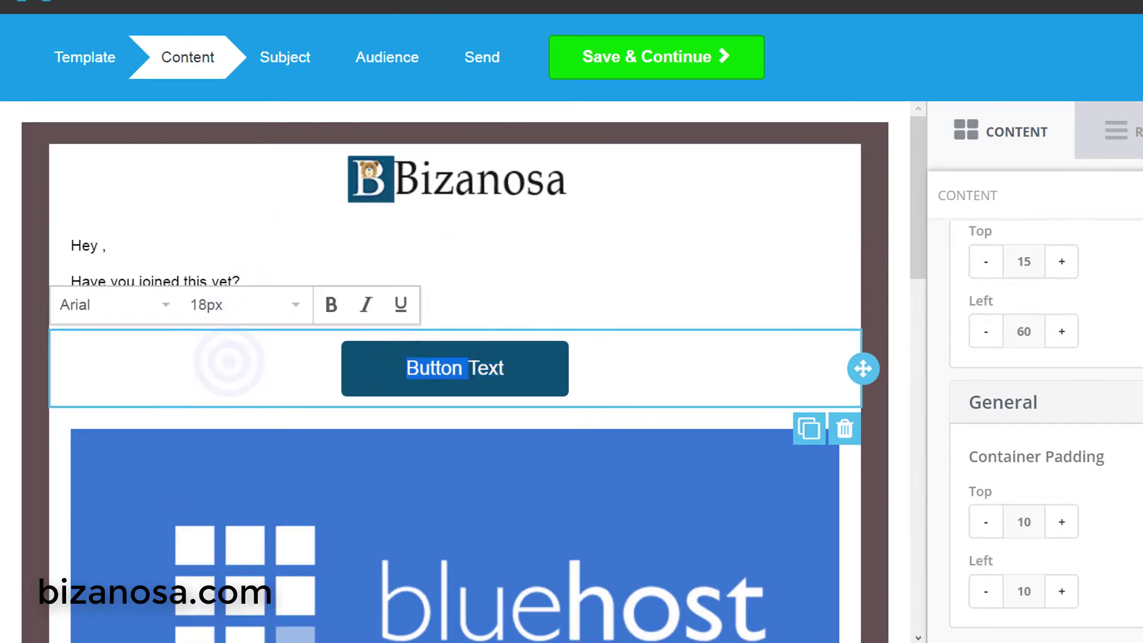
- Copy the page title and paste it as plain text into the button label
{"action": "left_click_drag", "start_coordinate": [60, 136], "coordinate": [423, 138]}
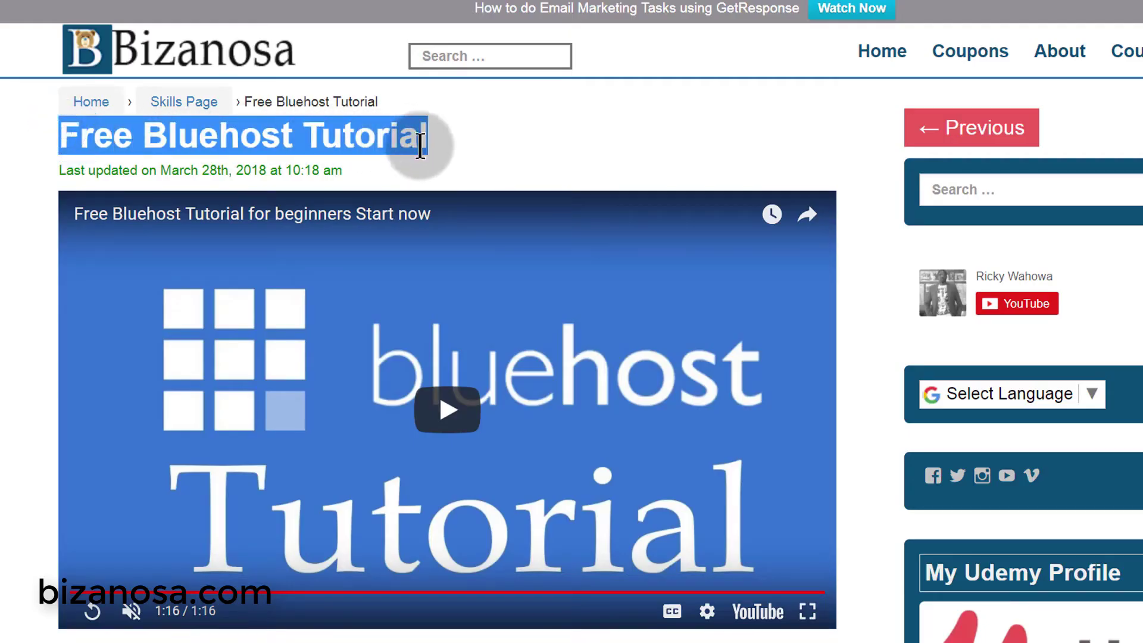
{"action": "right_click", "coordinate": [372, 136]}
{"action": "left_click", "coordinate": [432, 212]}
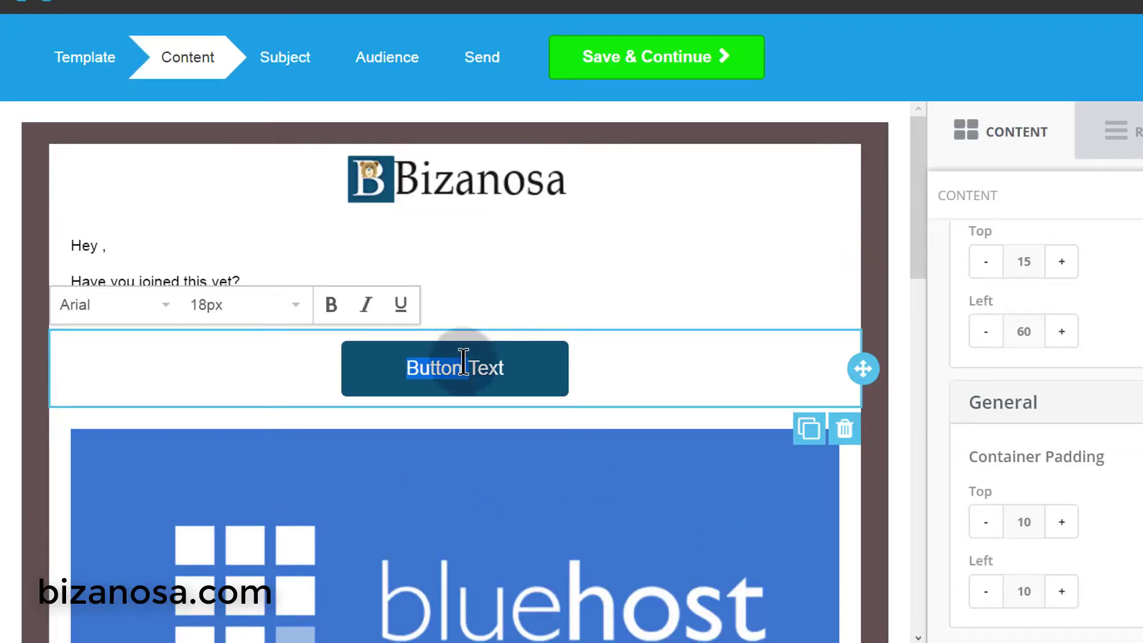
{"action": "left_click", "coordinate": [400, 367]}
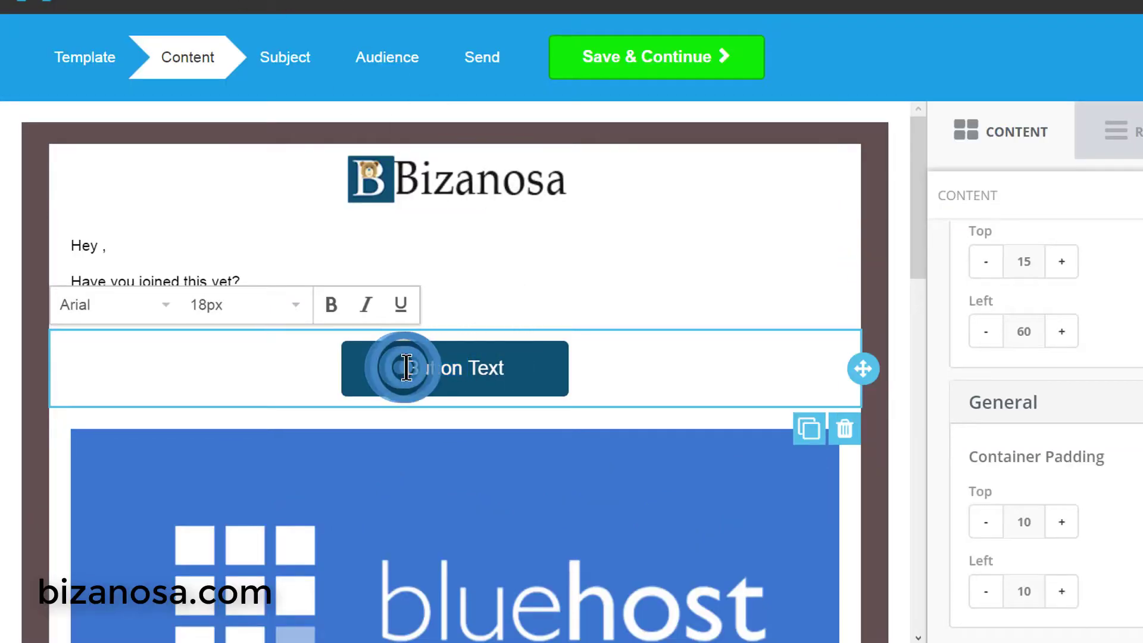
{"action": "right_click", "coordinate": [462, 367]}
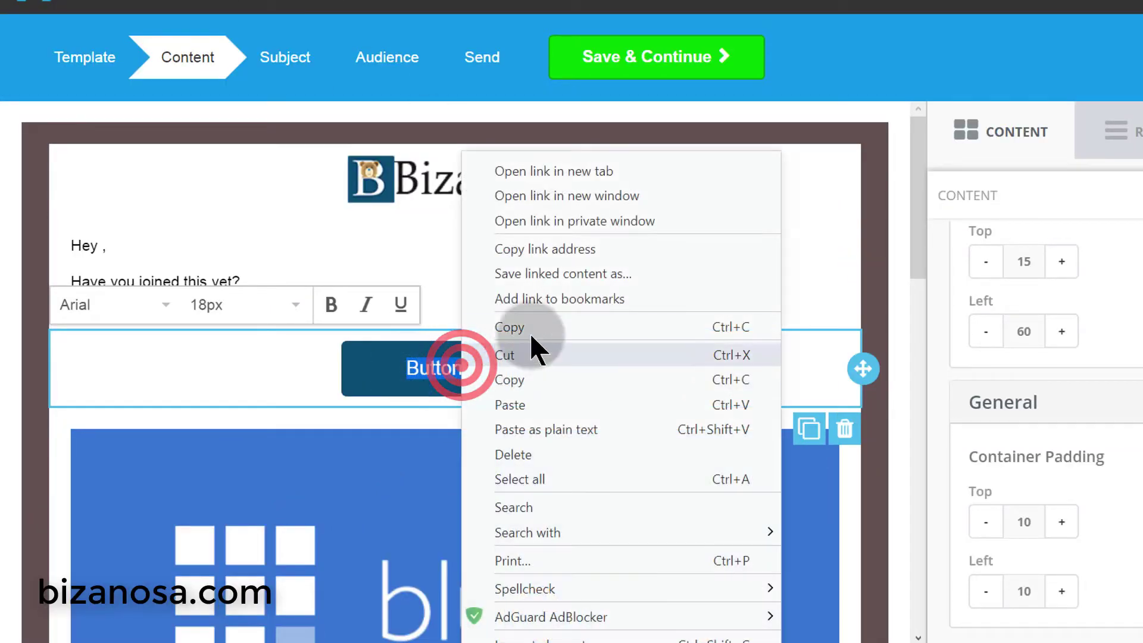
{"action": "left_click", "coordinate": [538, 403]}
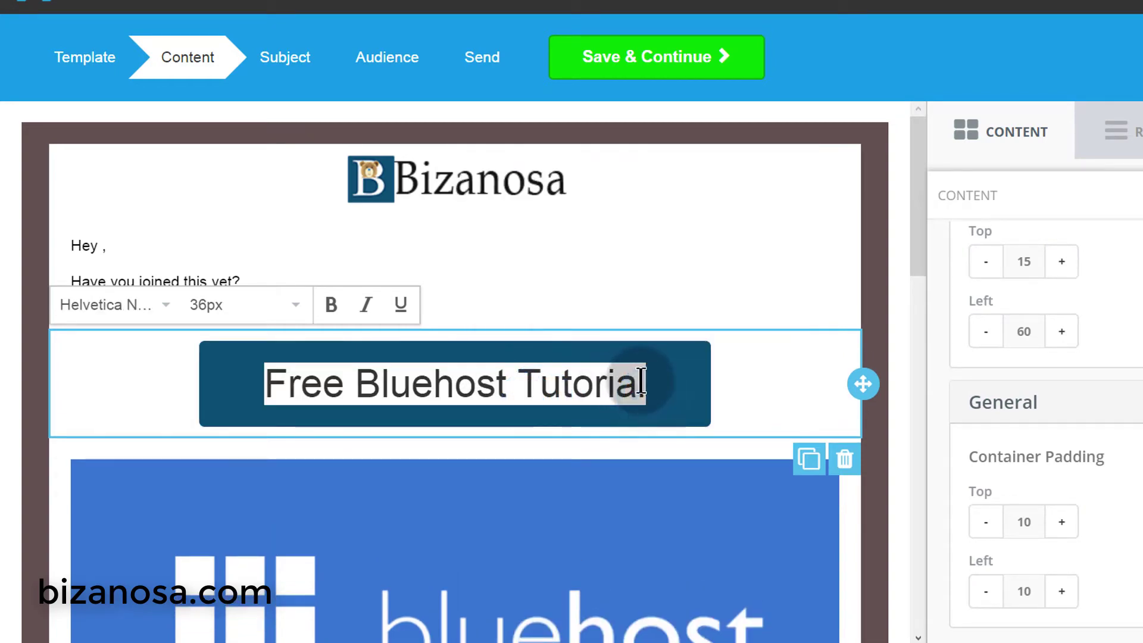
{"action": "key", "text": "ctrl+z"}
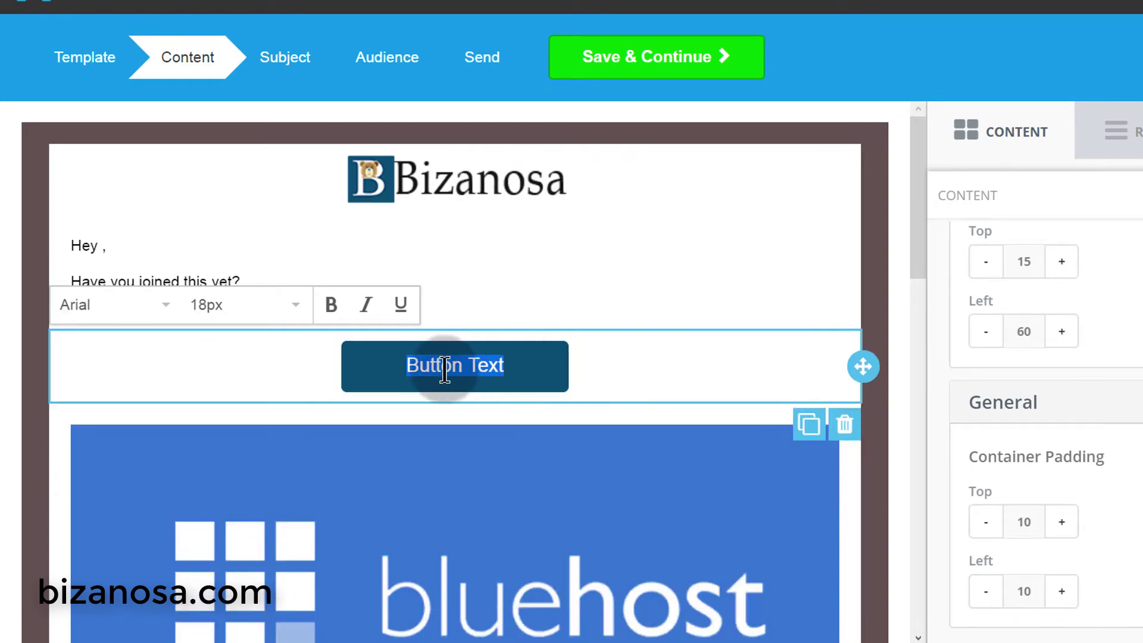
{"action": "right_click", "coordinate": [444, 369]}
{"action": "left_click", "coordinate": [550, 429]}
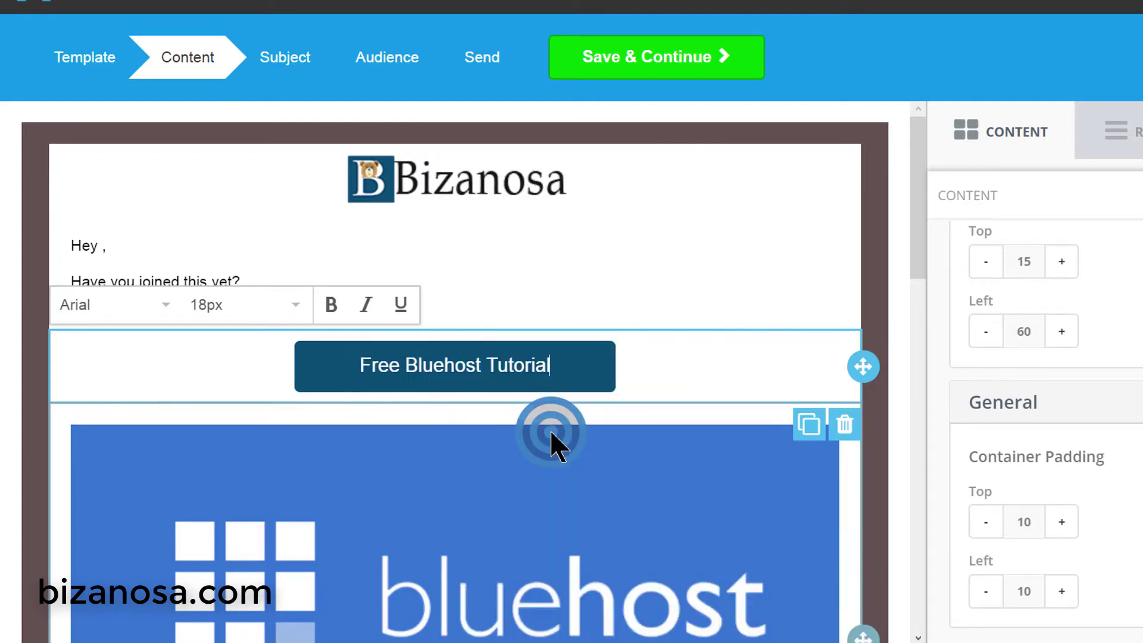
{"action": "left_click", "coordinate": [661, 364]}
{"action": "left_click", "coordinate": [597, 289]}
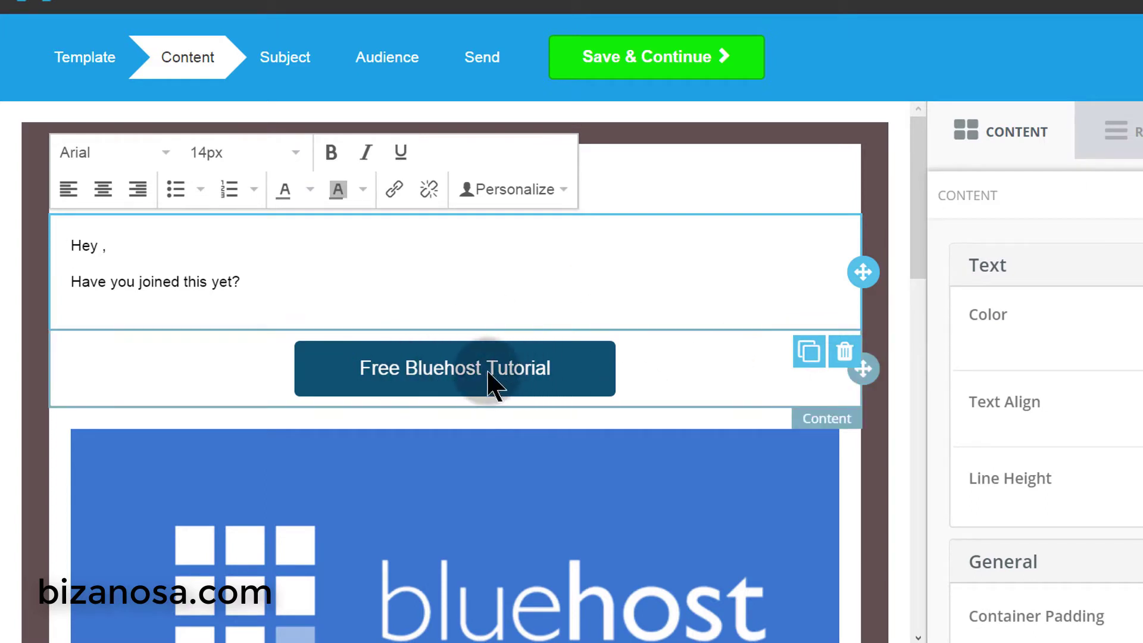
{"action": "left_click", "coordinate": [350, 284]}
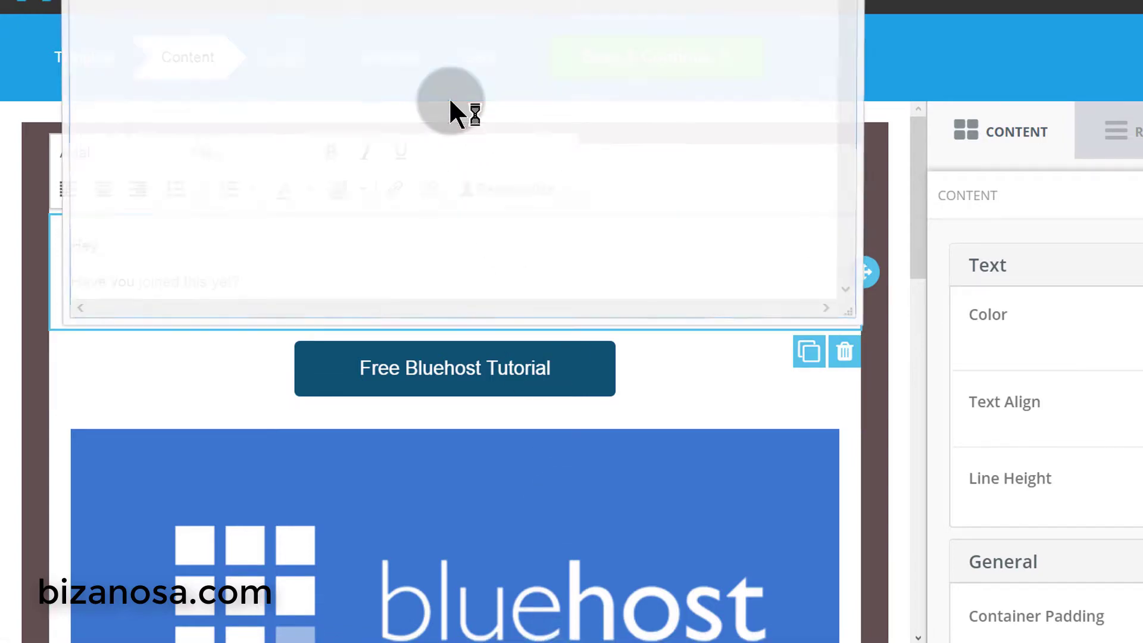
- Paste 'Free Bluehost Tutorial' into Notepad and copy it back as plain text
{"action": "left_click", "coordinate": [381, 67]}
{"action": "right_click", "coordinate": [380, 67]}
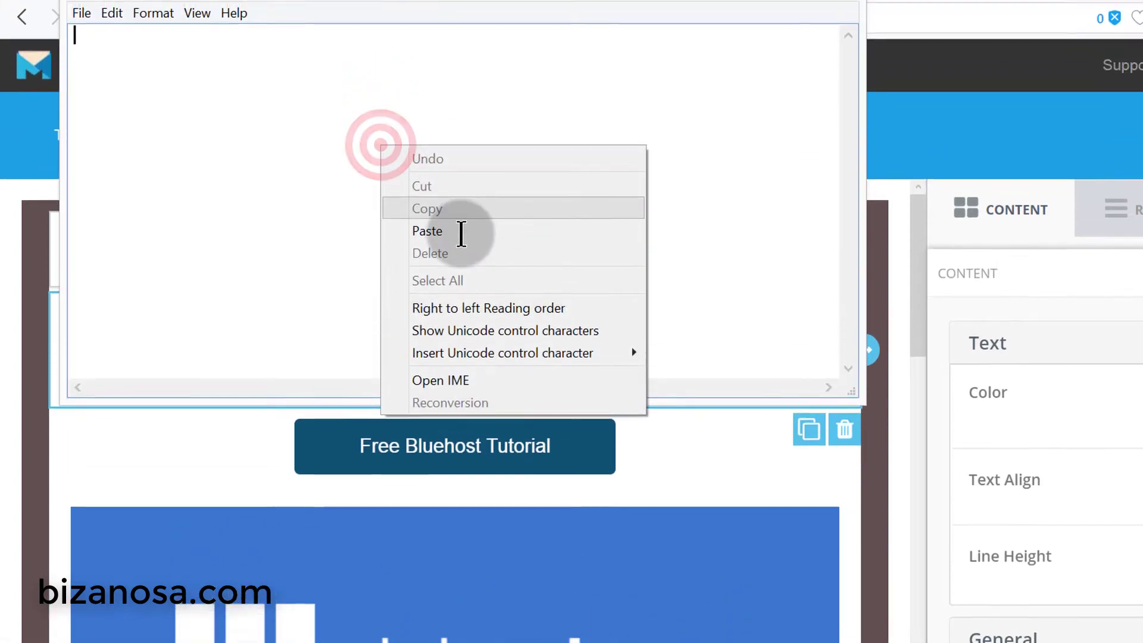
{"action": "left_click", "coordinate": [467, 153]}
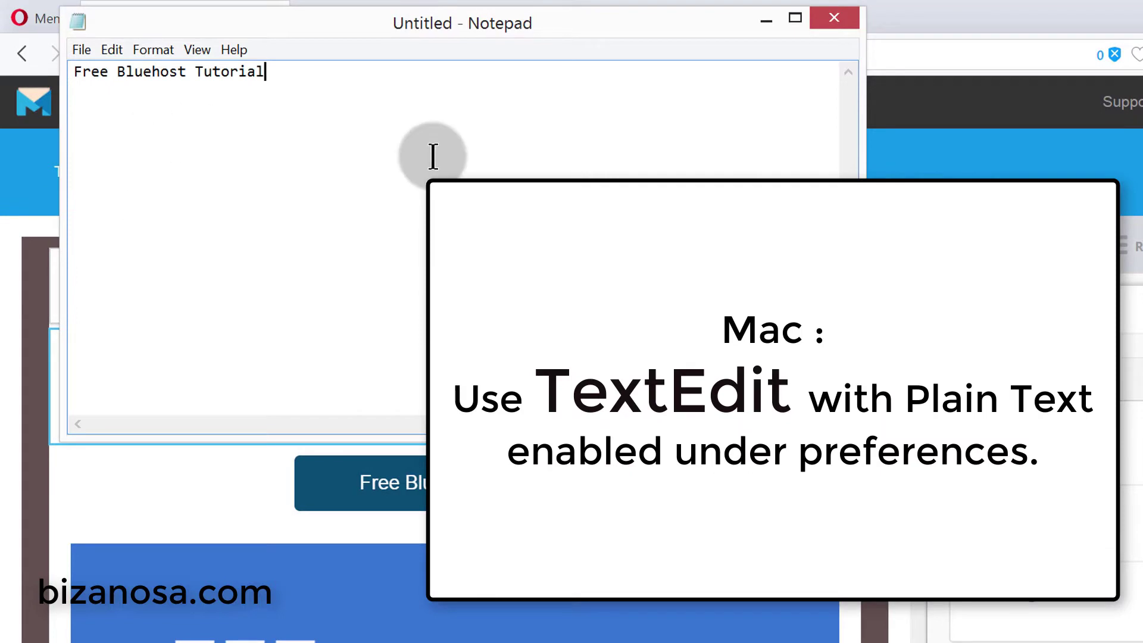
{"action": "left_click_drag", "start_coordinate": [573, 26], "coordinate": [709, 74]}
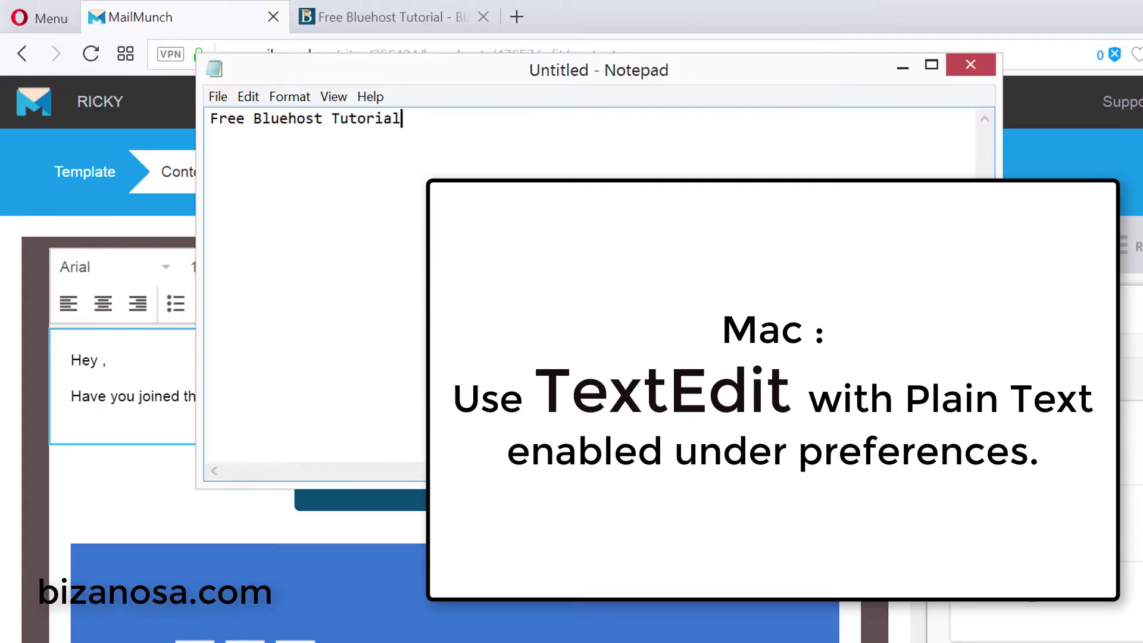
{"action": "left_click_drag", "start_coordinate": [419, 118], "coordinate": [159, 68]}
{"action": "right_click", "coordinate": [297, 119]}
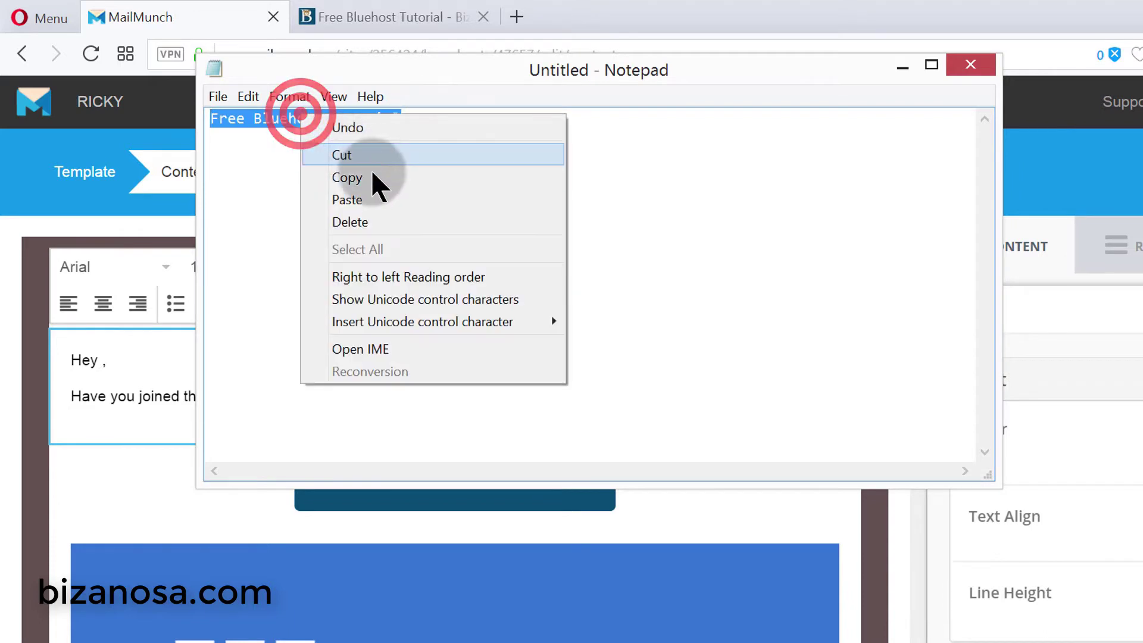
{"action": "left_click", "coordinate": [372, 176]}
{"action": "left_click", "coordinate": [589, 12]}
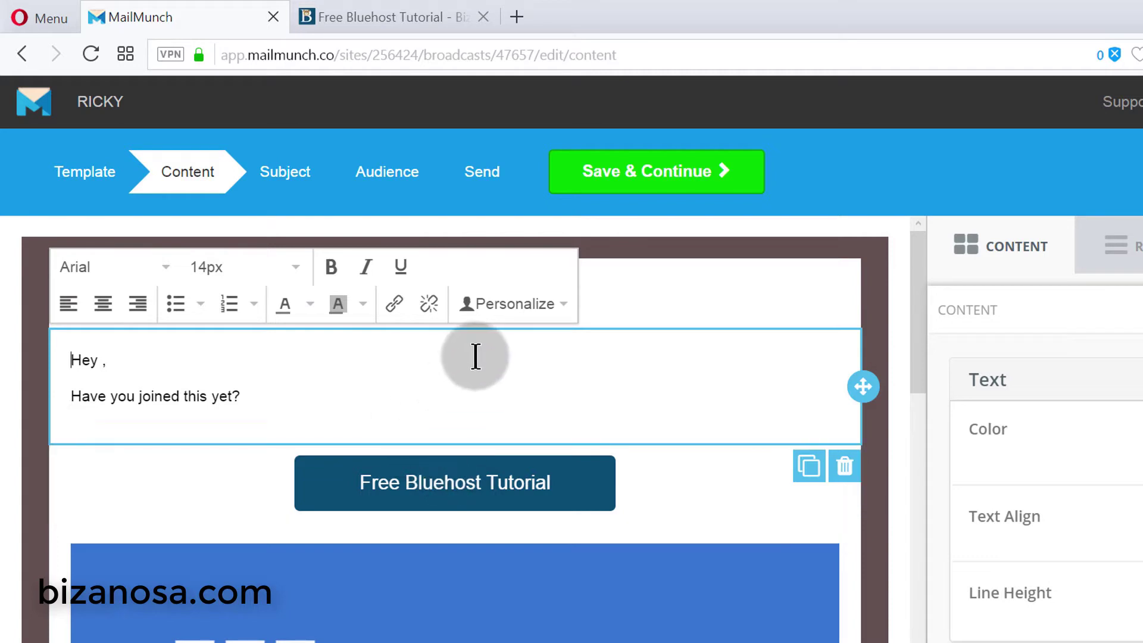
{"action": "scroll", "coordinate": [449, 398], "scroll_direction": "down", "scroll_amount": 2}
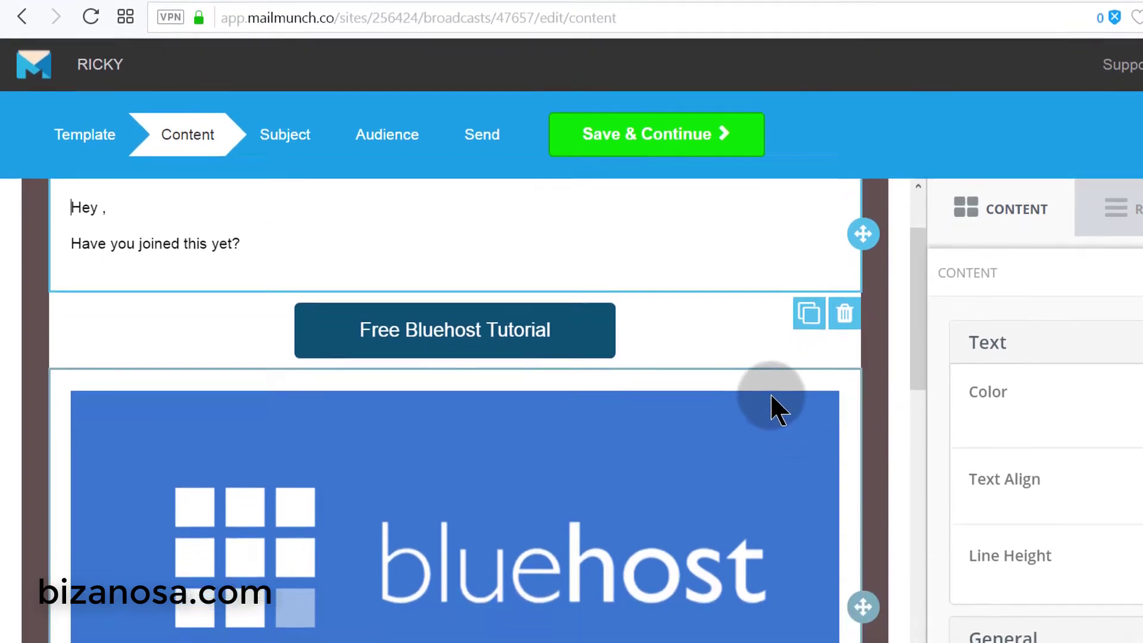
{"action": "scroll", "coordinate": [773, 408], "scroll_direction": "down", "scroll_amount": 15}
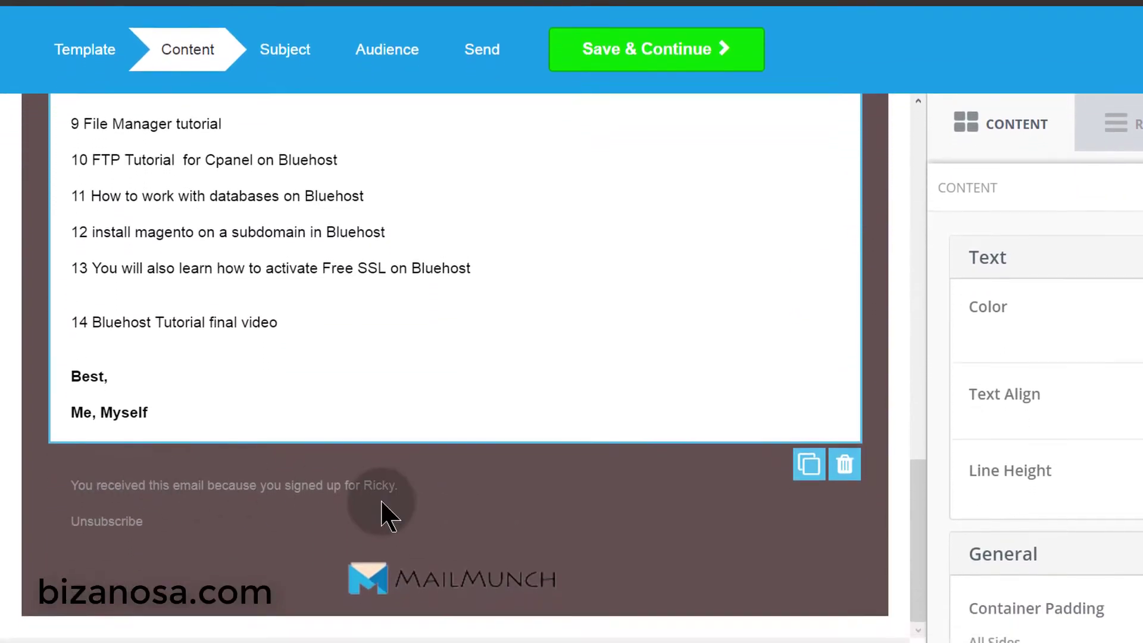
{"action": "left_click", "coordinate": [346, 478]}
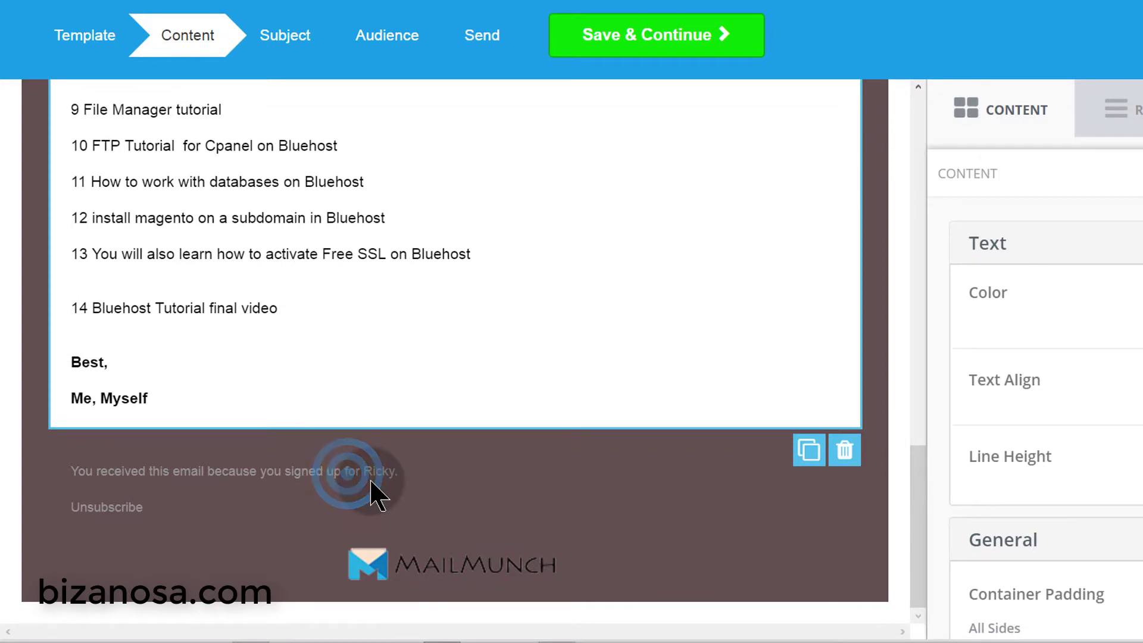
{"action": "left_click", "coordinate": [127, 512]}
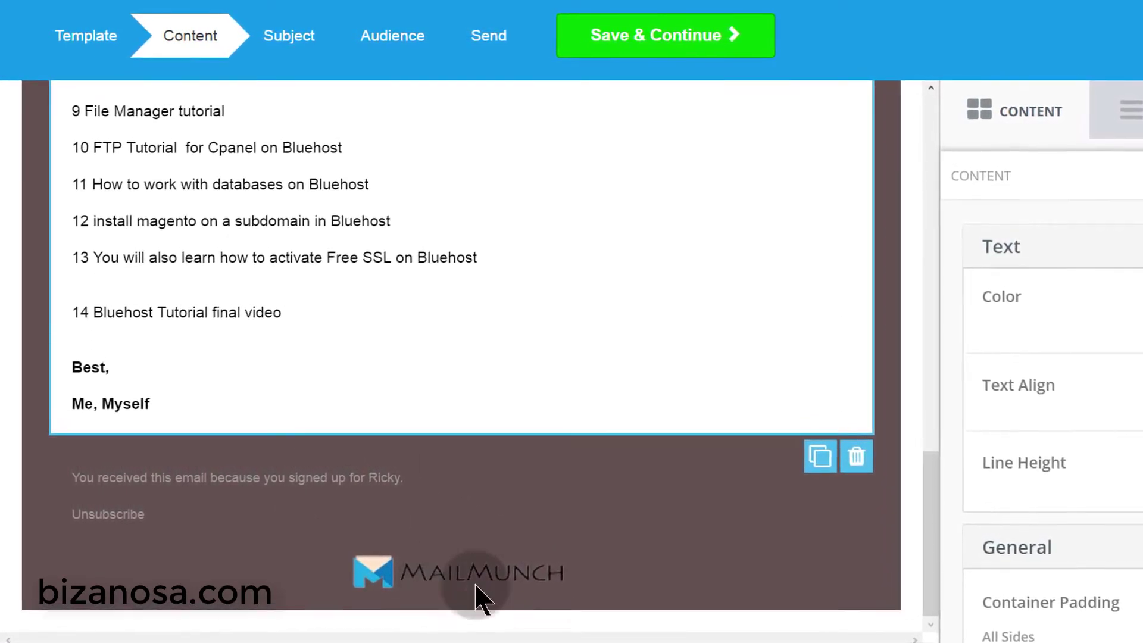
{"action": "scroll", "coordinate": [506, 476], "scroll_direction": "up", "scroll_amount": 10}
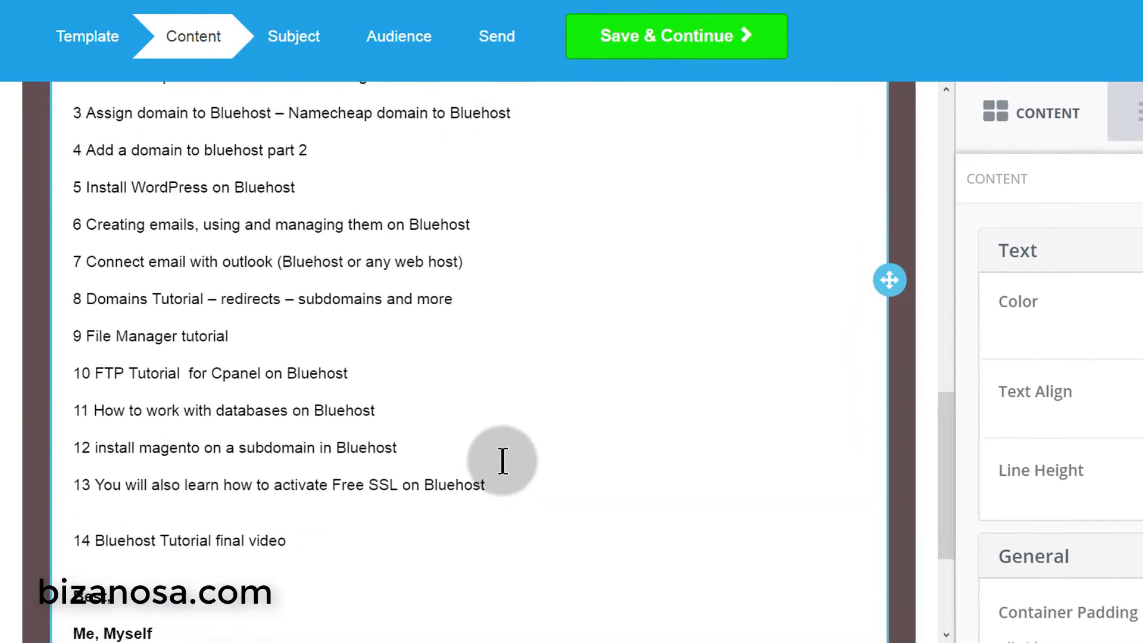
- Duplicate the Free Bluehost Tutorial button and move the copy below 'Best,' just above the footer
{"action": "left_click", "coordinate": [588, 274]}
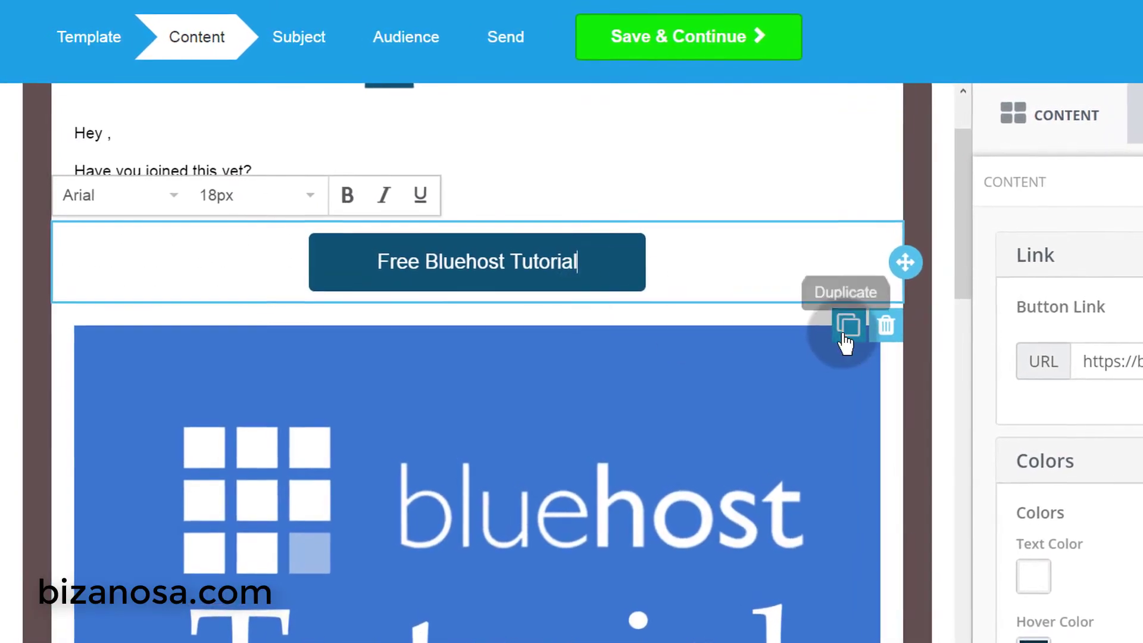
{"action": "left_click", "coordinate": [845, 326]}
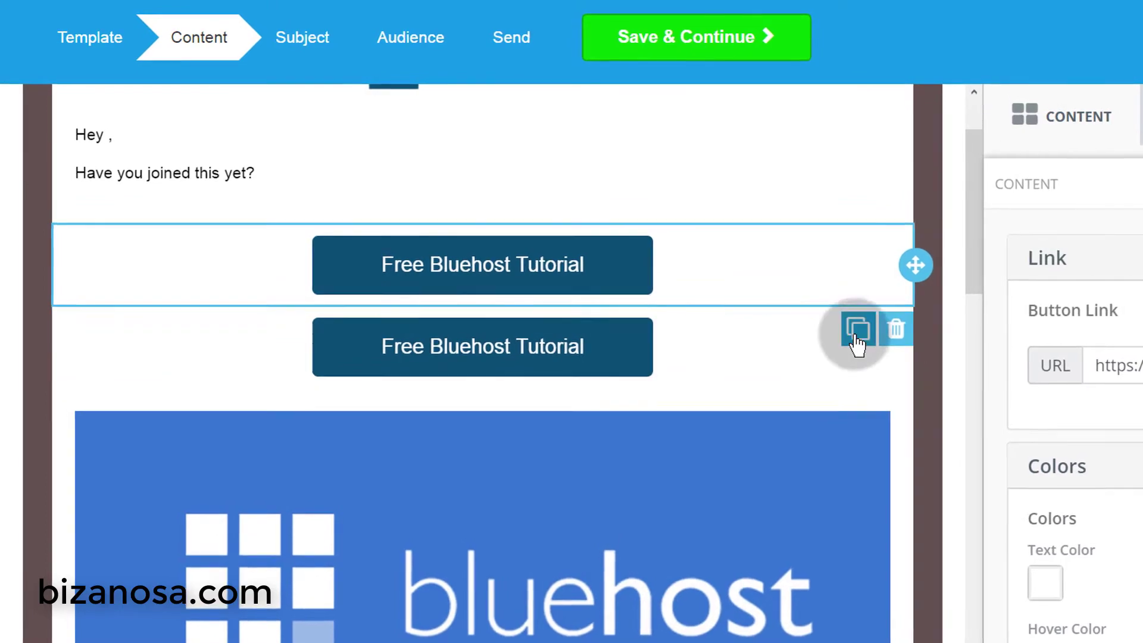
{"action": "left_click_drag", "start_coordinate": [915, 347], "coordinate": [357, 642]}
{"action": "left_click_drag", "start_coordinate": [349, 599], "coordinate": [434, 510]}
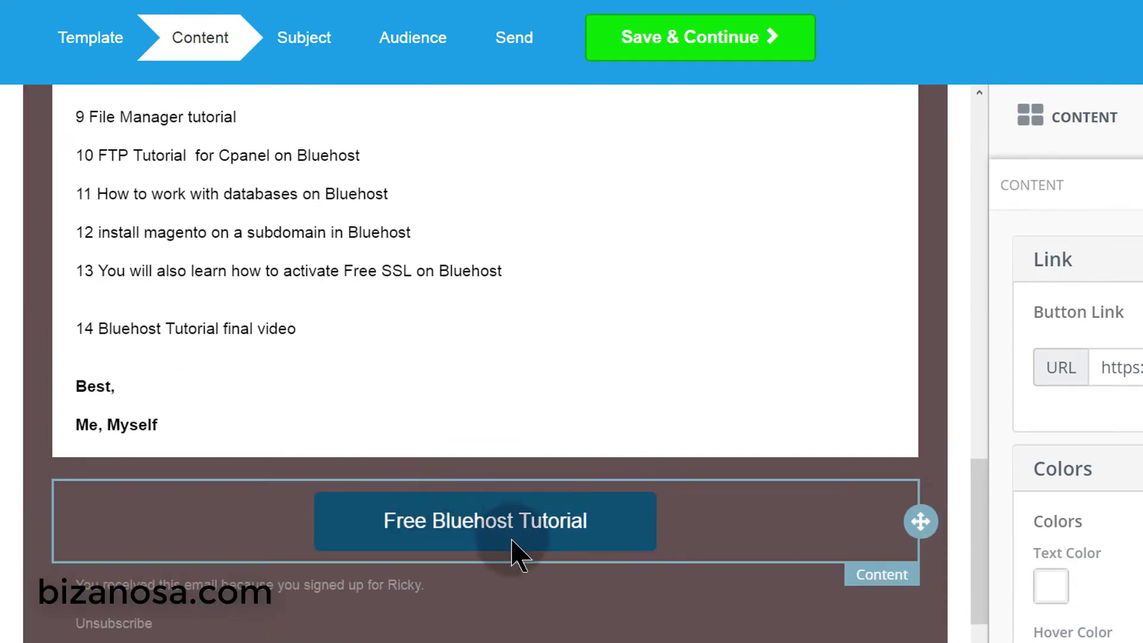
{"action": "left_click_drag", "start_coordinate": [922, 520], "coordinate": [889, 440]}
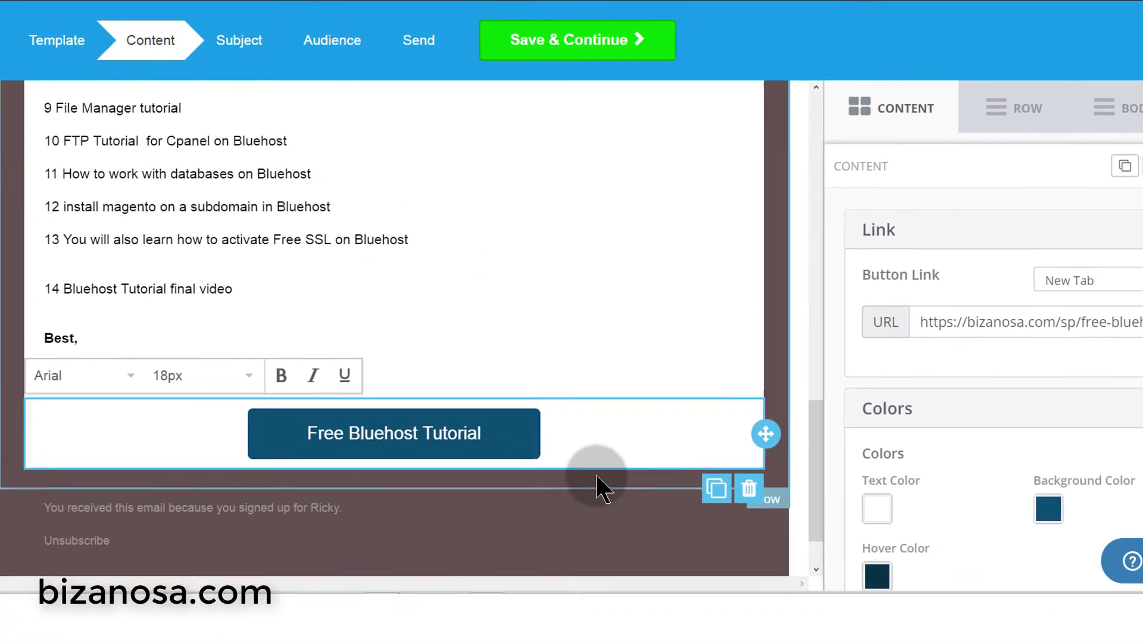
- Left-align the bottom Free Bluehost Tutorial button
{"action": "scroll", "coordinate": [1079, 365], "scroll_direction": "down", "scroll_amount": 5}
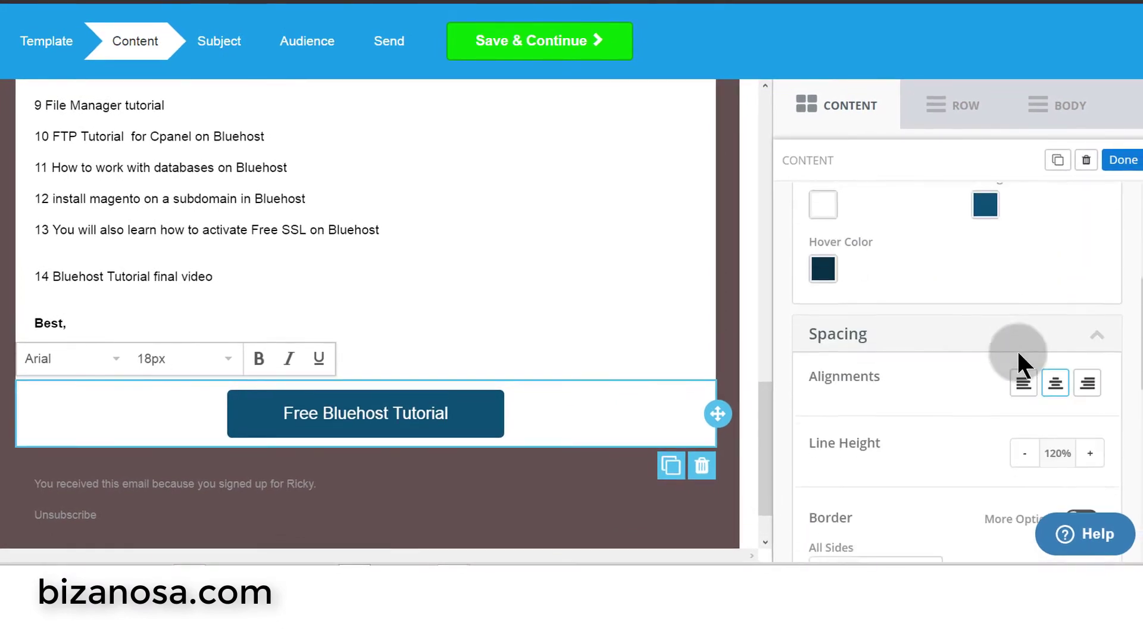
{"action": "scroll", "coordinate": [1017, 354], "scroll_direction": "down", "scroll_amount": 2}
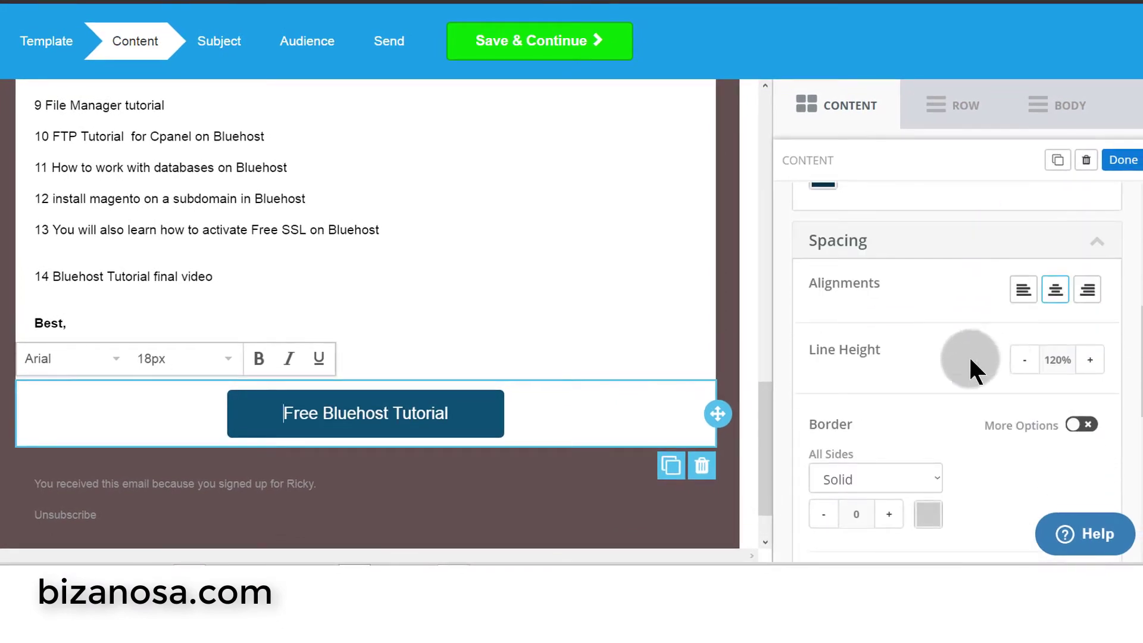
{"action": "left_click", "coordinate": [1032, 291]}
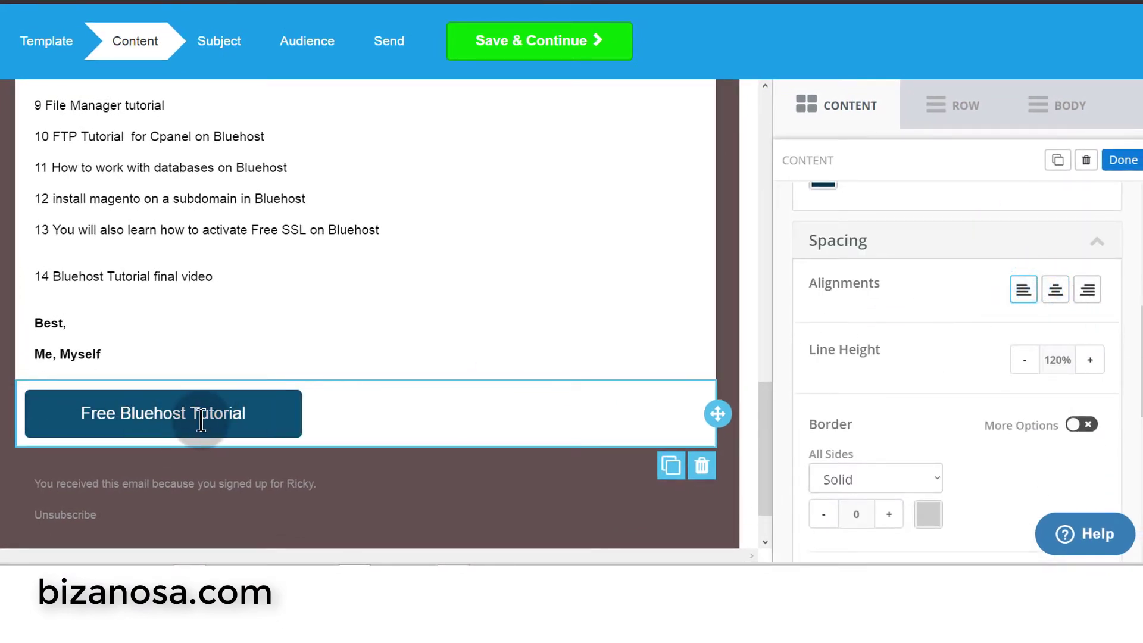
{"action": "left_click", "coordinate": [1089, 291]}
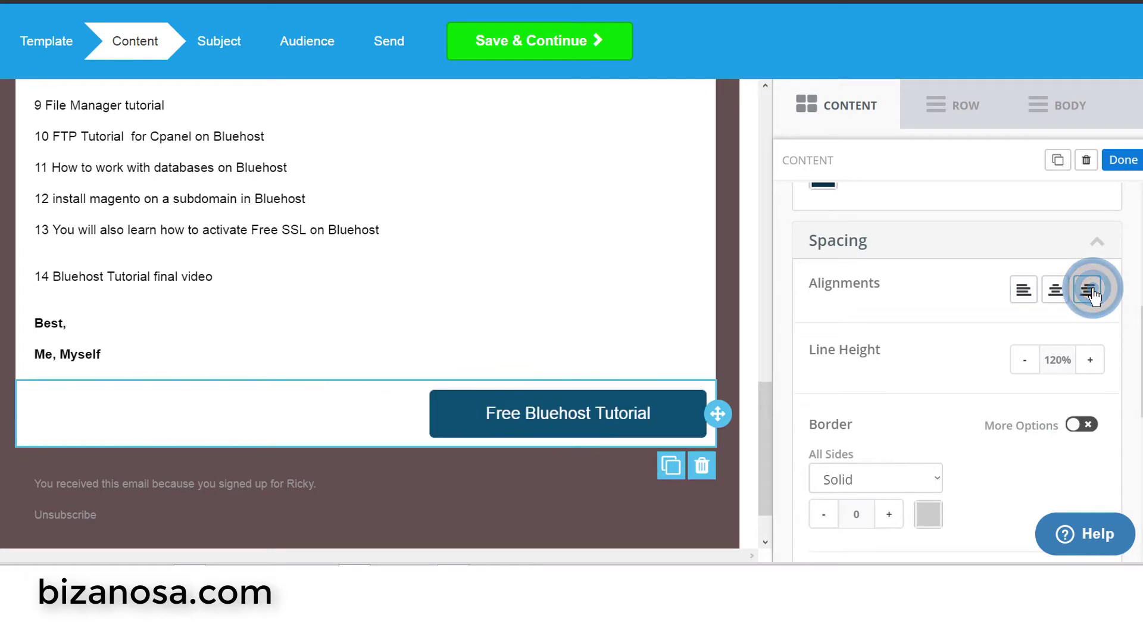
{"action": "left_click", "coordinate": [1026, 291]}
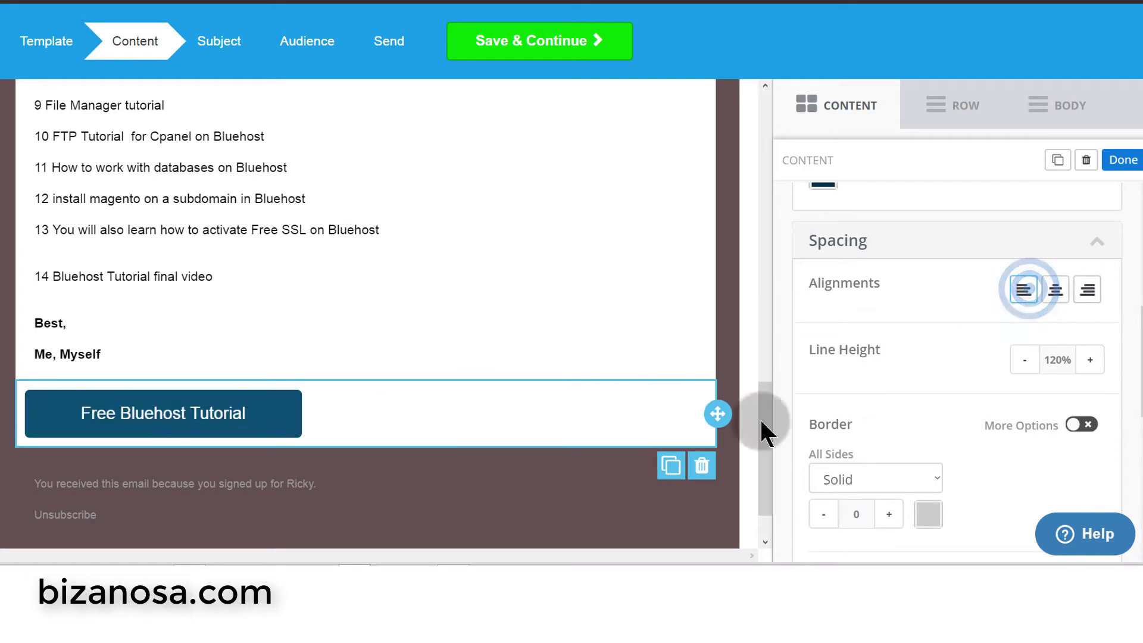
{"action": "left_click_drag", "start_coordinate": [750, 335], "coordinate": [791, 492]}
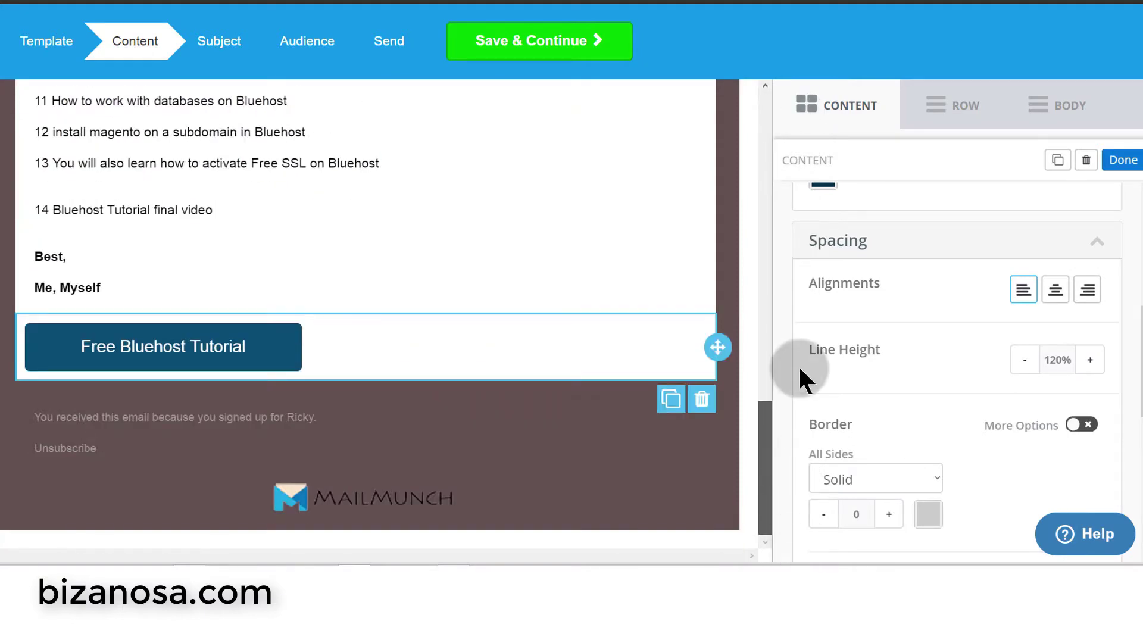
{"action": "left_click_drag", "start_coordinate": [798, 366], "coordinate": [798, 86]}
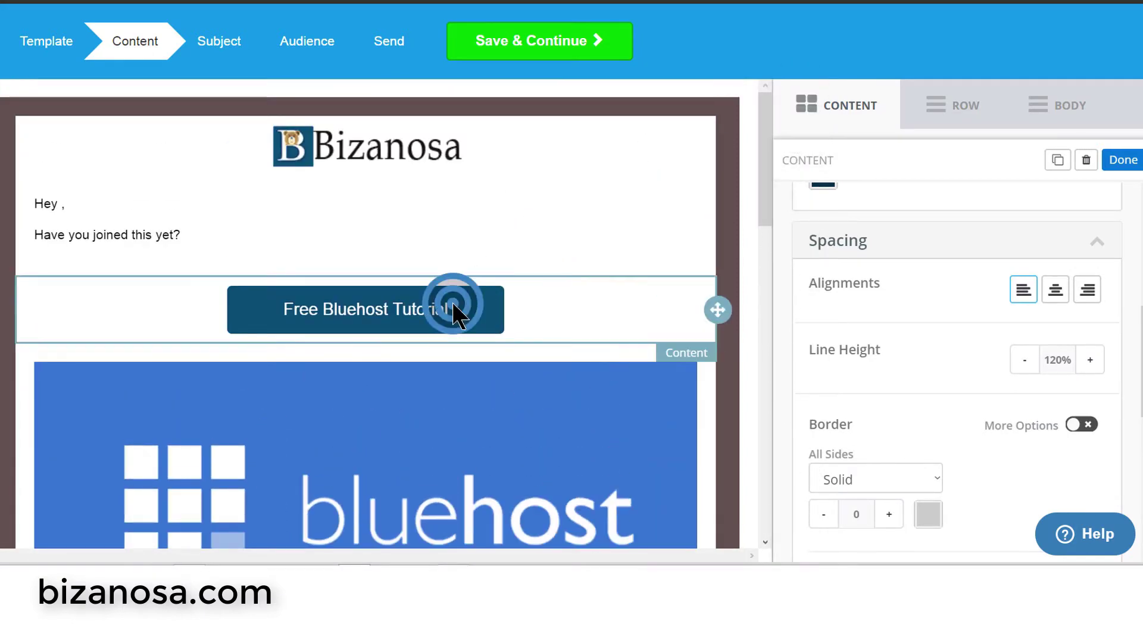
- Left-align the top Free Bluehost Tutorial button too and show its row's settings
{"action": "left_click", "coordinate": [454, 305]}
{"action": "scroll", "coordinate": [1027, 397], "scroll_direction": "down", "scroll_amount": 5}
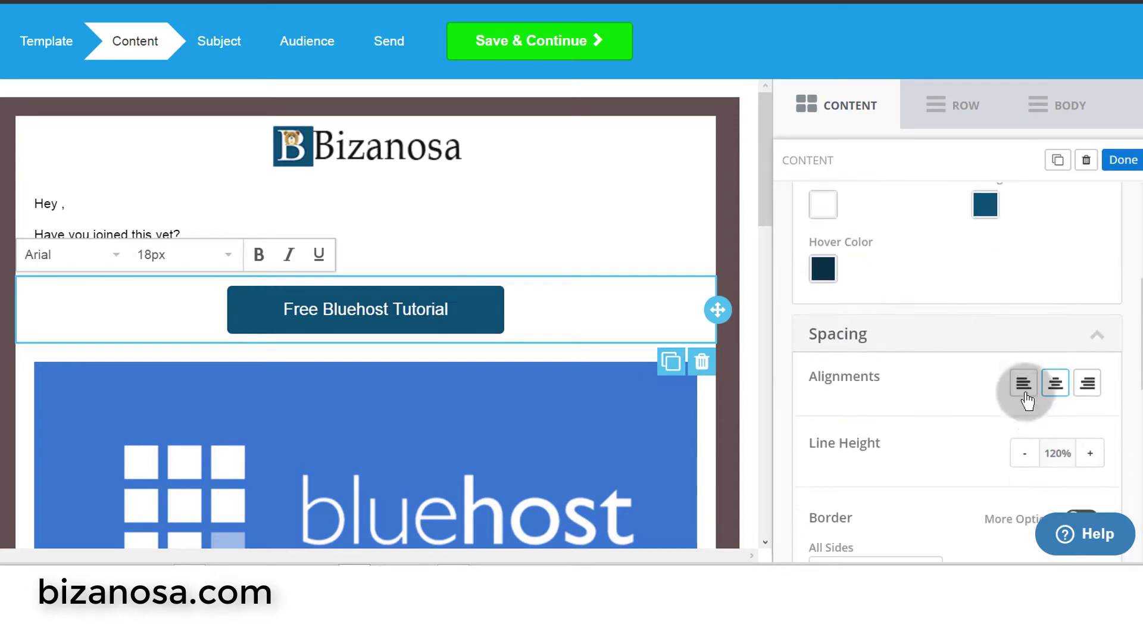
{"action": "left_click", "coordinate": [1024, 384]}
{"action": "scroll", "coordinate": [705, 379], "scroll_direction": "down", "scroll_amount": 2}
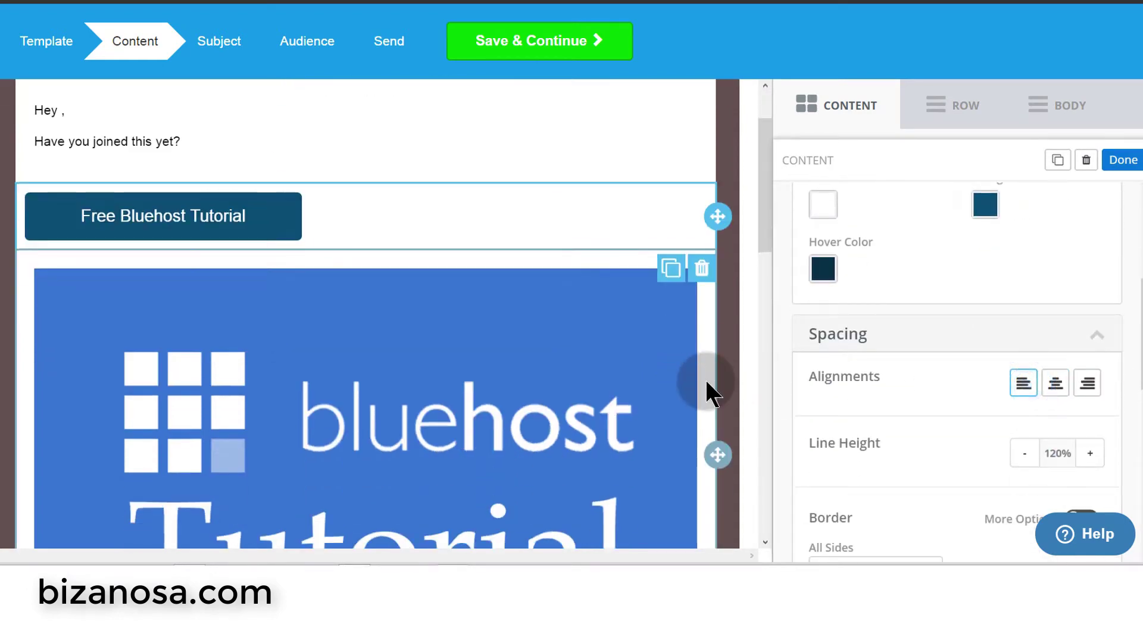
{"action": "left_click", "coordinate": [714, 308]}
{"action": "scroll", "coordinate": [530, 379], "scroll_direction": "down", "scroll_amount": 10}
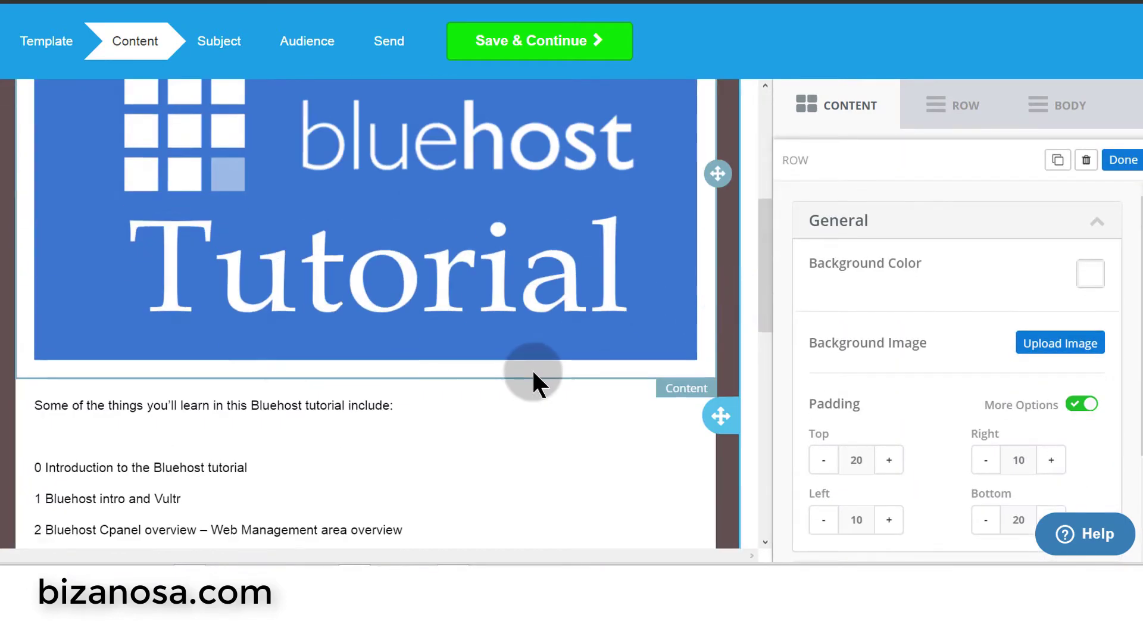
{"action": "scroll", "coordinate": [534, 373], "scroll_direction": "down", "scroll_amount": 7}
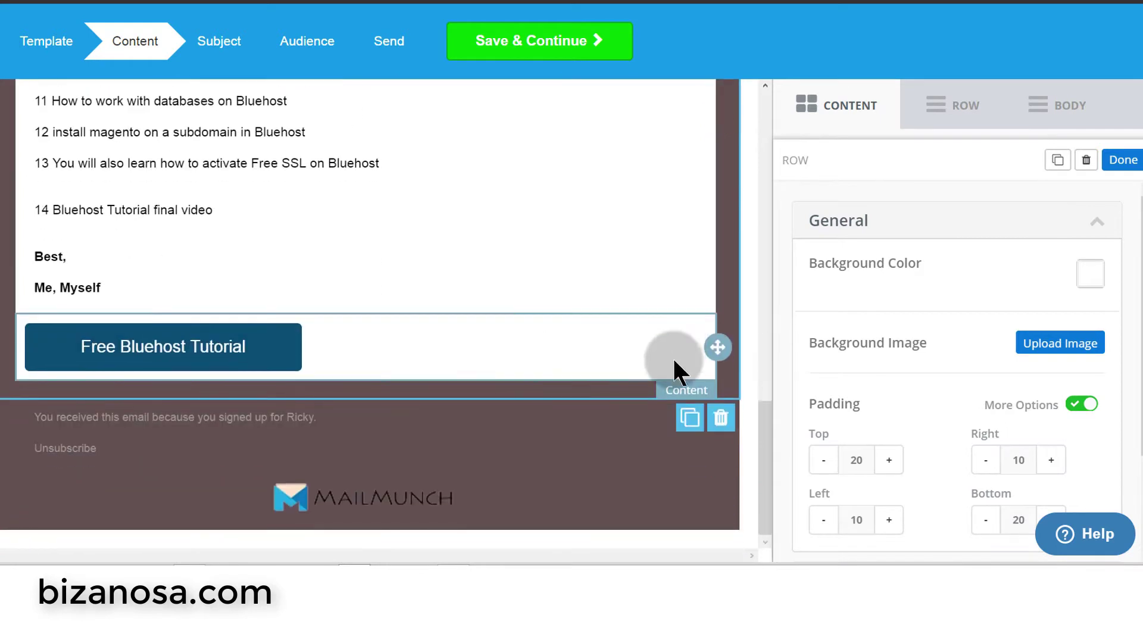
- Drag a two-column row layout into the email below the button
{"action": "left_click", "coordinate": [965, 104]}
{"action": "mouse_move", "coordinate": [989, 264]}
{"action": "left_mouse_down"}
{"action": "mouse_move", "coordinate": [804, 288]}
{"action": "mouse_move", "coordinate": [279, 263]}
{"action": "mouse_move", "coordinate": [226, 212]}
{"action": "mouse_move", "coordinate": [148, 249]}
{"action": "mouse_move", "coordinate": [174, 381]}
{"action": "left_mouse_up"}
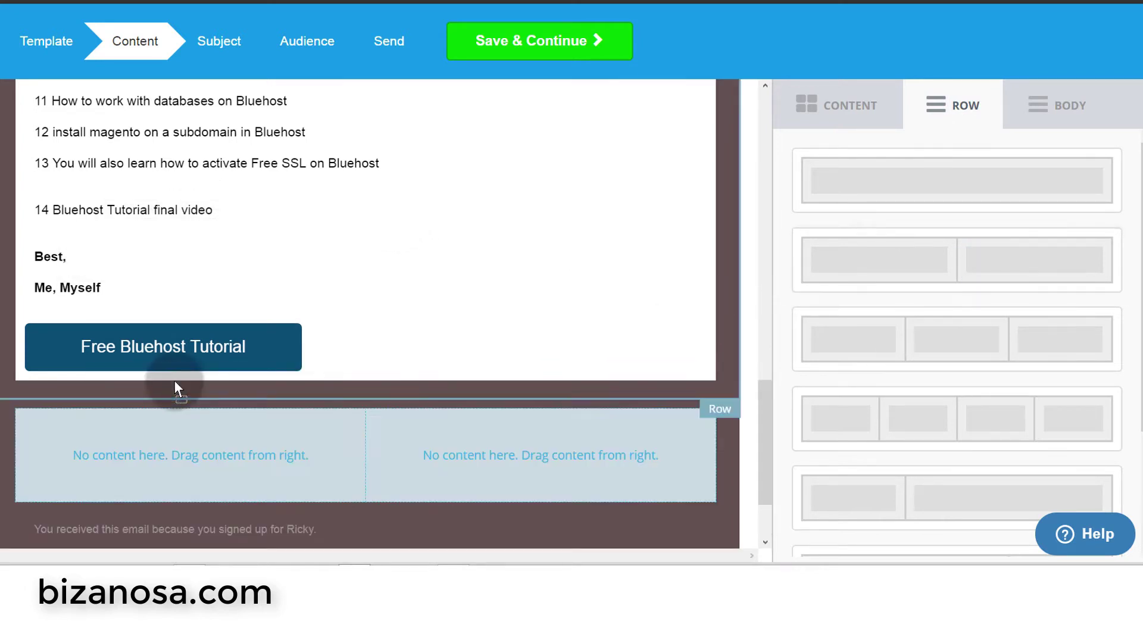
{"action": "left_click", "coordinate": [305, 450]}
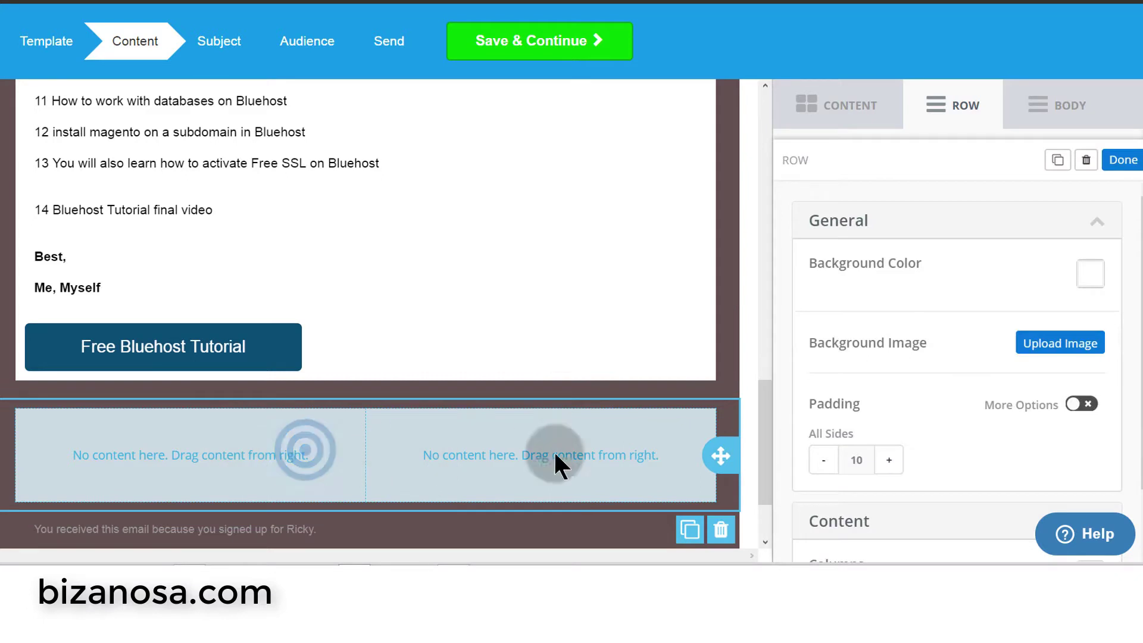
{"action": "left_click", "coordinate": [945, 105]}
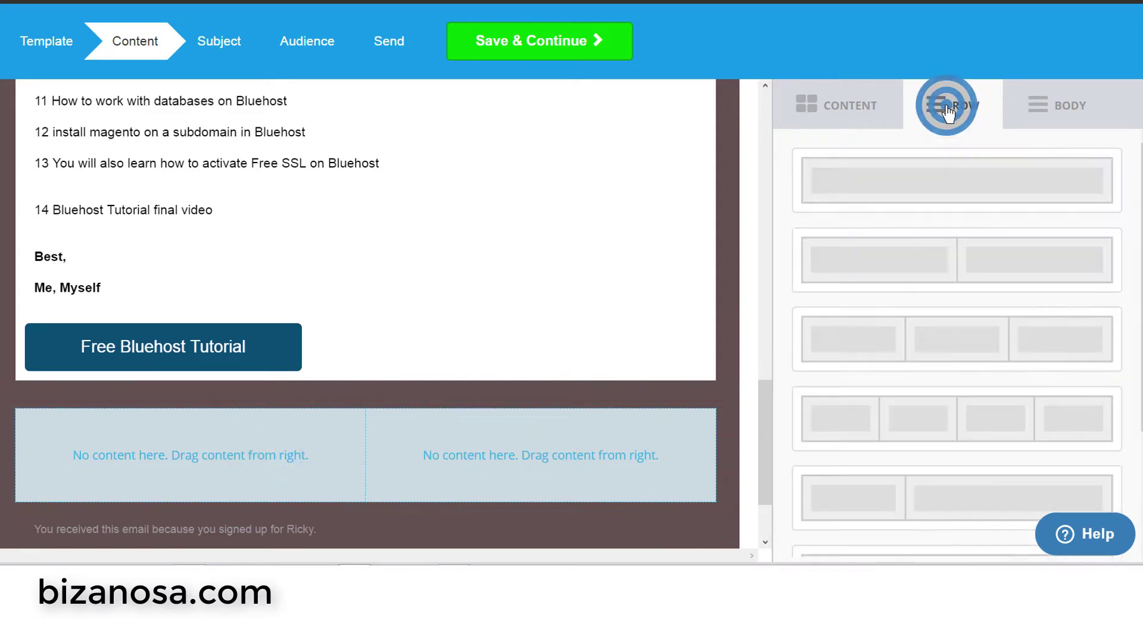
- Select the empty two-column row and check its background colour hex value and padding
{"action": "left_click", "coordinate": [507, 445]}
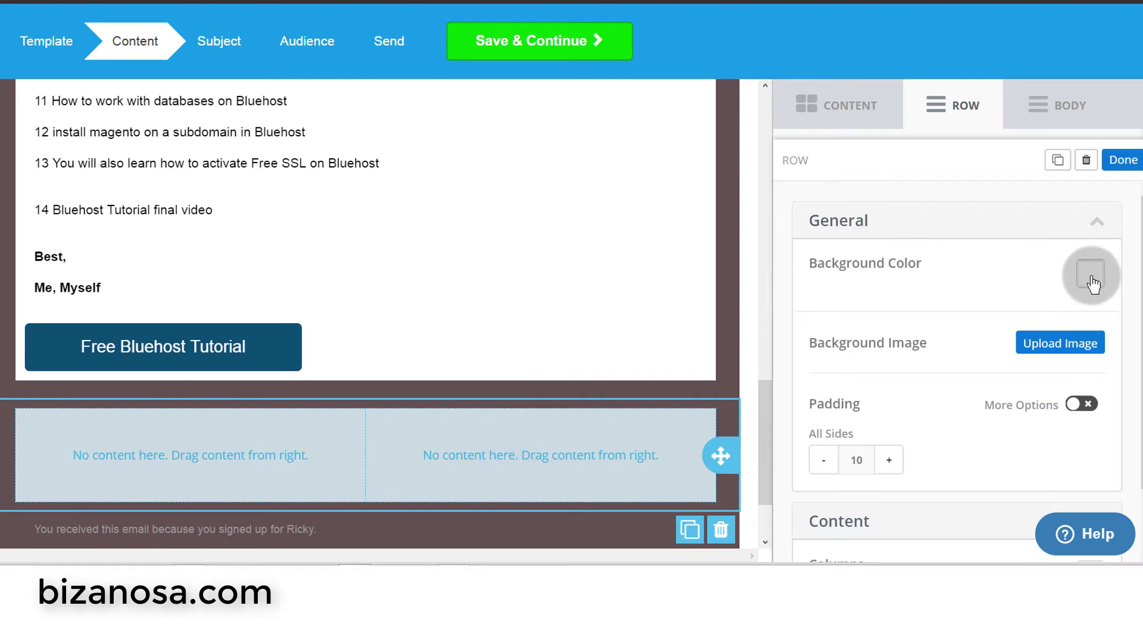
{"action": "left_click", "coordinate": [1092, 283]}
{"action": "left_click", "coordinate": [930, 492]}
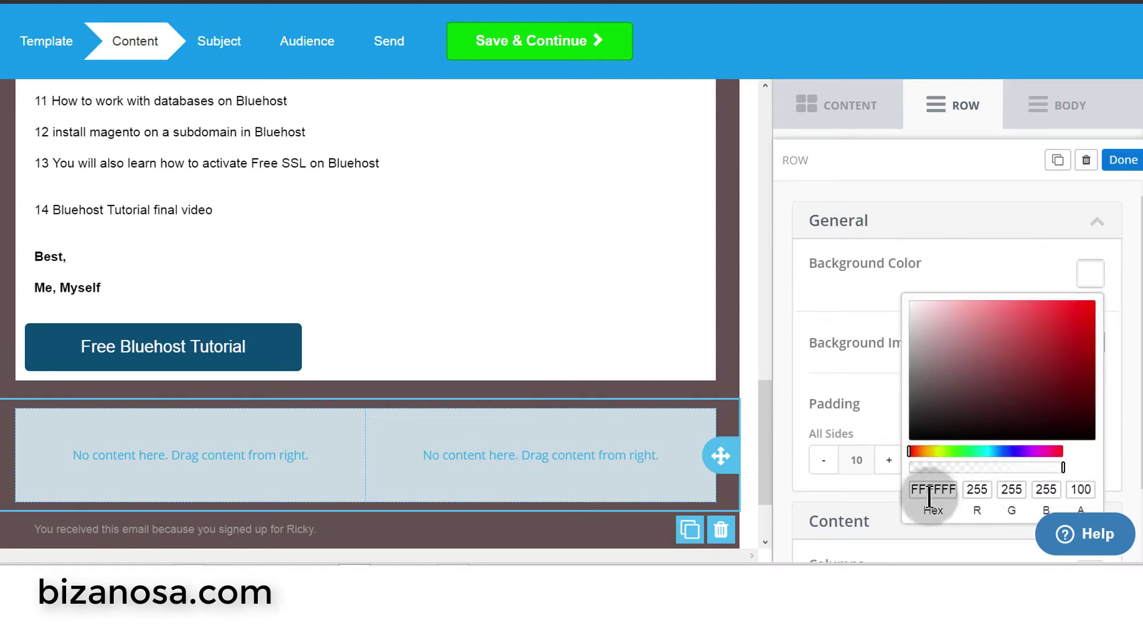
{"action": "left_click", "coordinate": [790, 299]}
{"action": "scroll", "coordinate": [782, 469], "scroll_direction": "down", "scroll_amount": 1}
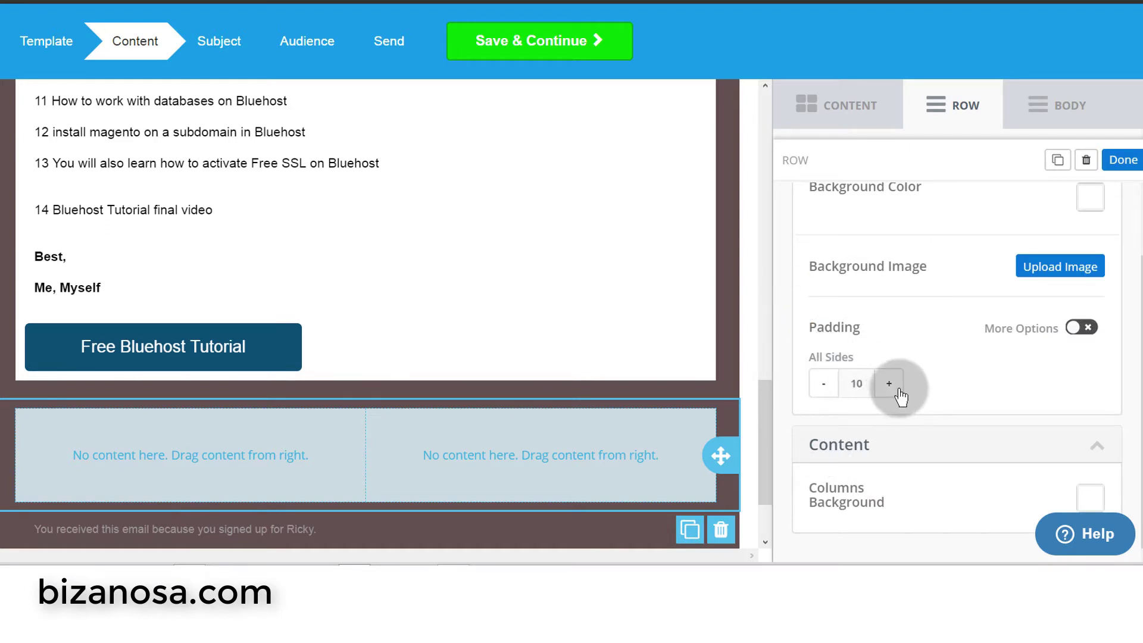
{"action": "scroll", "coordinate": [873, 333], "scroll_direction": "up", "scroll_amount": 1}
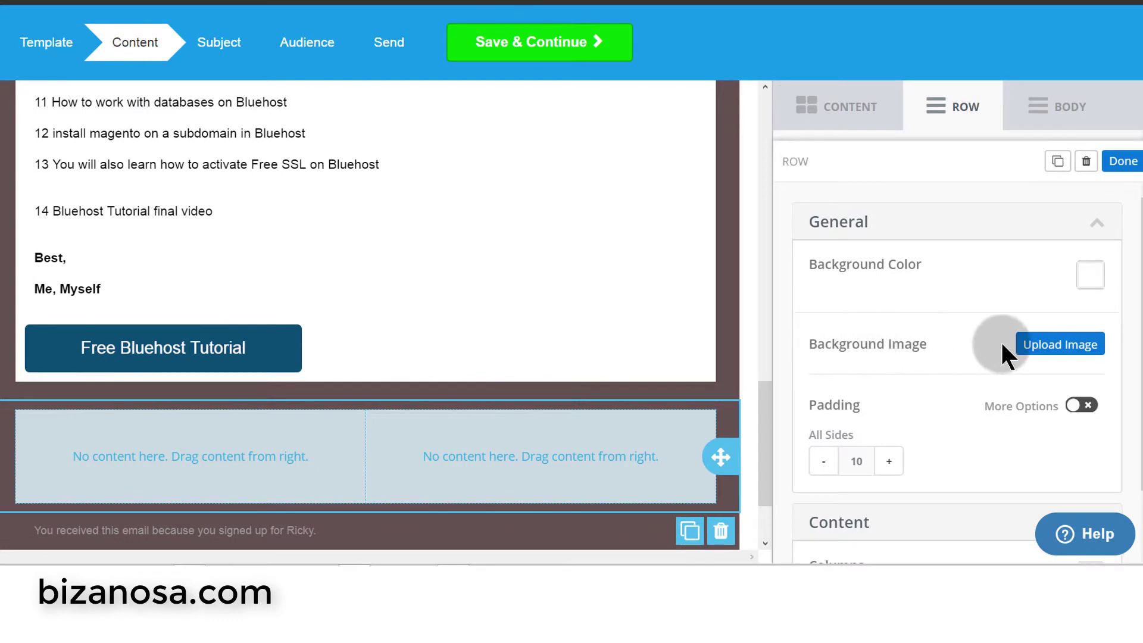
- Upload Bluehost-Tutorial.jpg as the two-column row's background image
{"action": "left_click", "coordinate": [1045, 354]}
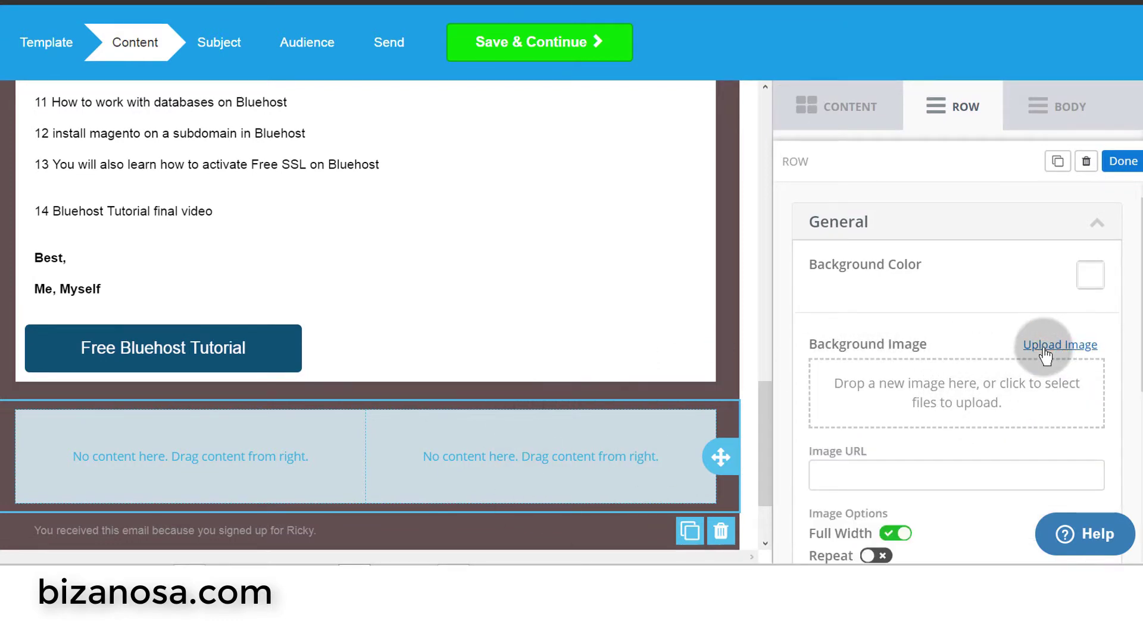
{"action": "left_click", "coordinate": [1045, 349]}
{"action": "double_click", "coordinate": [907, 68]}
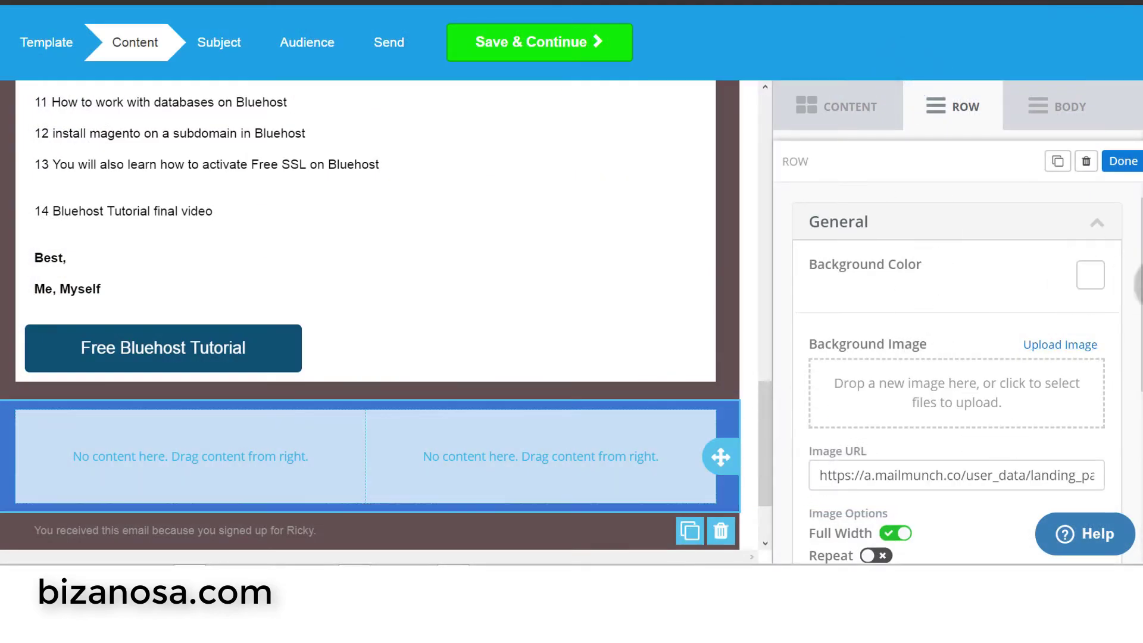
{"action": "left_click", "coordinate": [838, 107]}
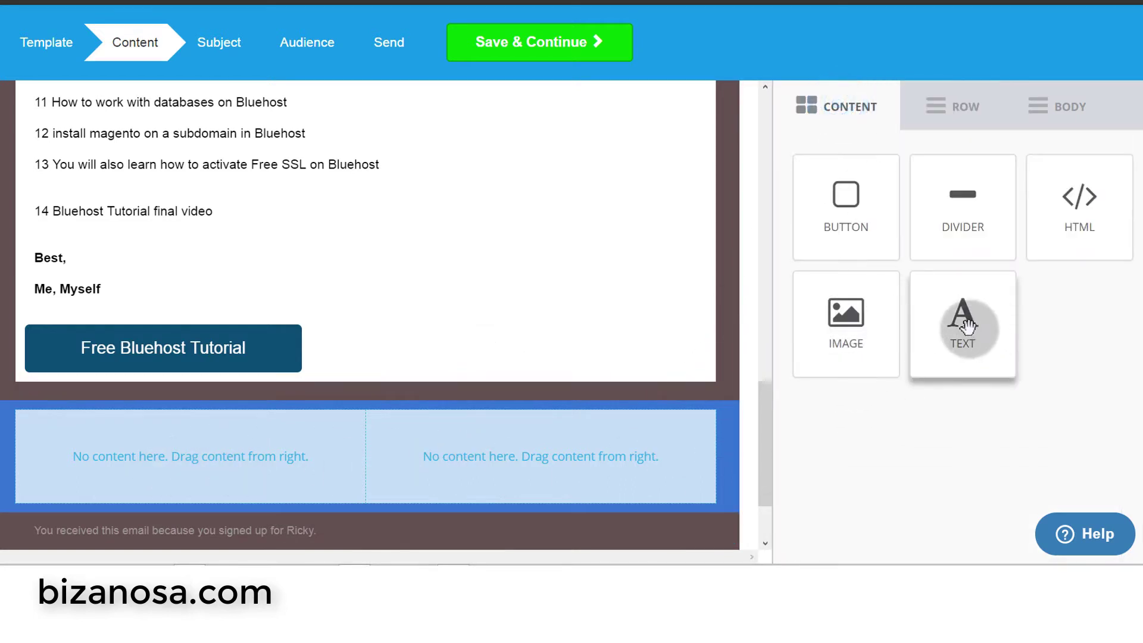
- Delete a misplaced text block and add a Change This Text block to the row's left column
{"action": "left_click_drag", "start_coordinate": [939, 334], "coordinate": [205, 425]}
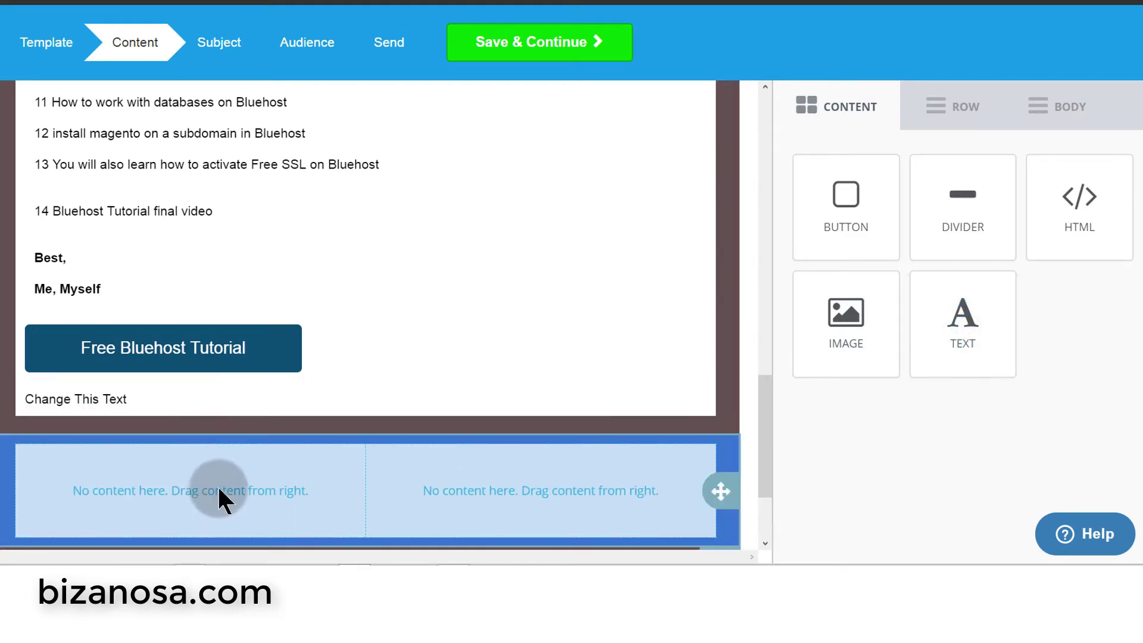
{"action": "left_click", "coordinate": [684, 398]}
{"action": "left_click", "coordinate": [699, 431]}
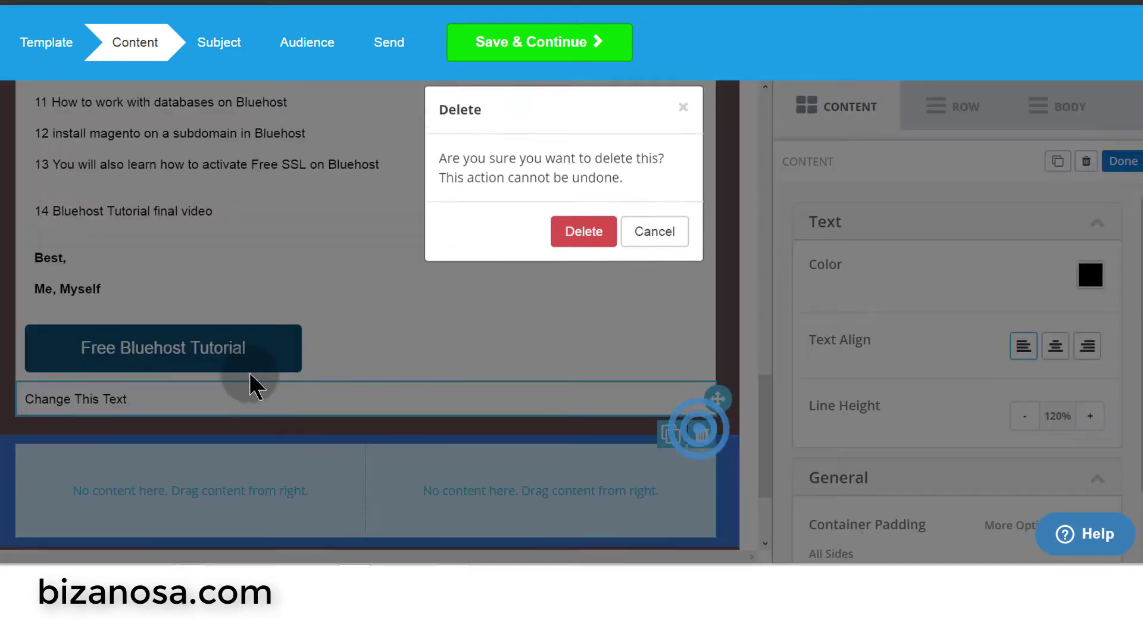
{"action": "left_click", "coordinate": [583, 234]}
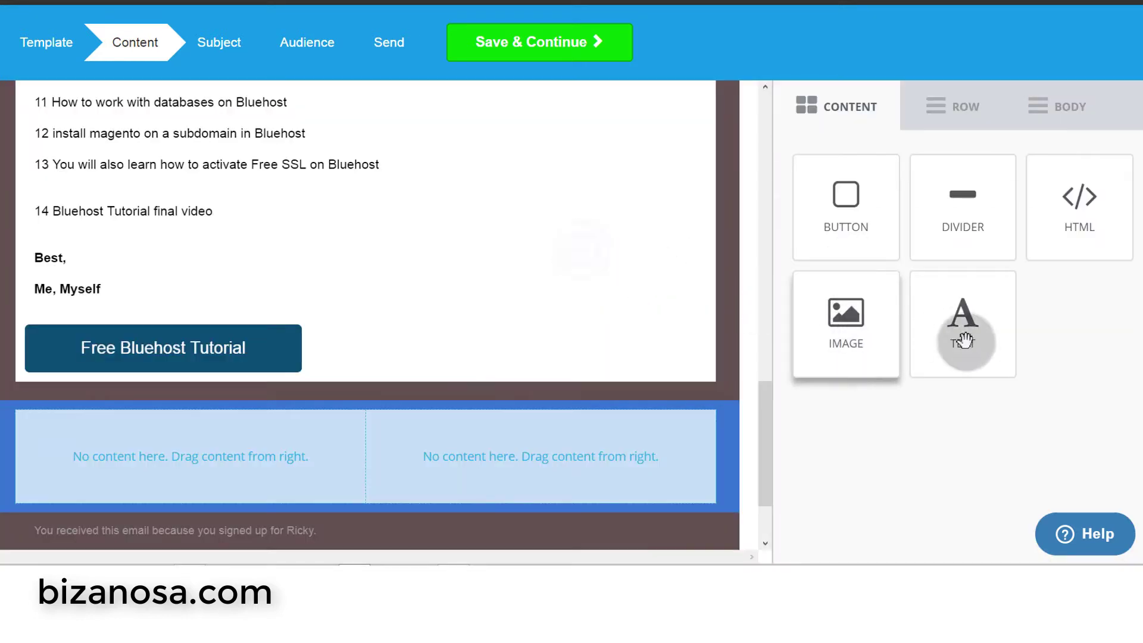
{"action": "left_click_drag", "start_coordinate": [964, 340], "coordinate": [159, 440]}
{"action": "left_click", "coordinate": [170, 463]}
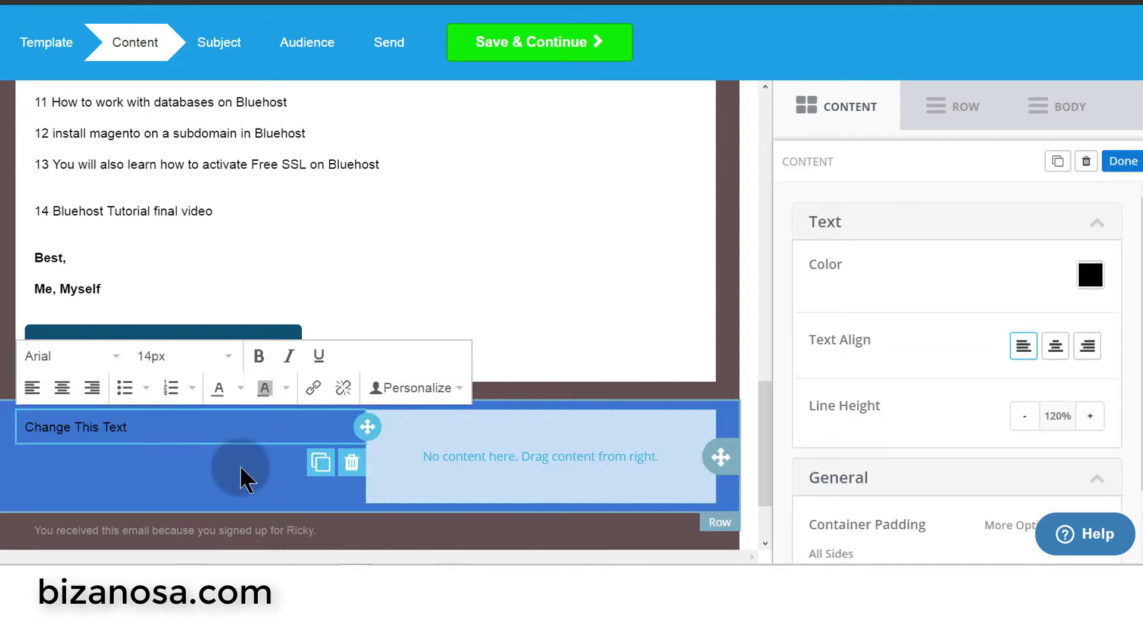
{"action": "left_click", "coordinate": [163, 424]}
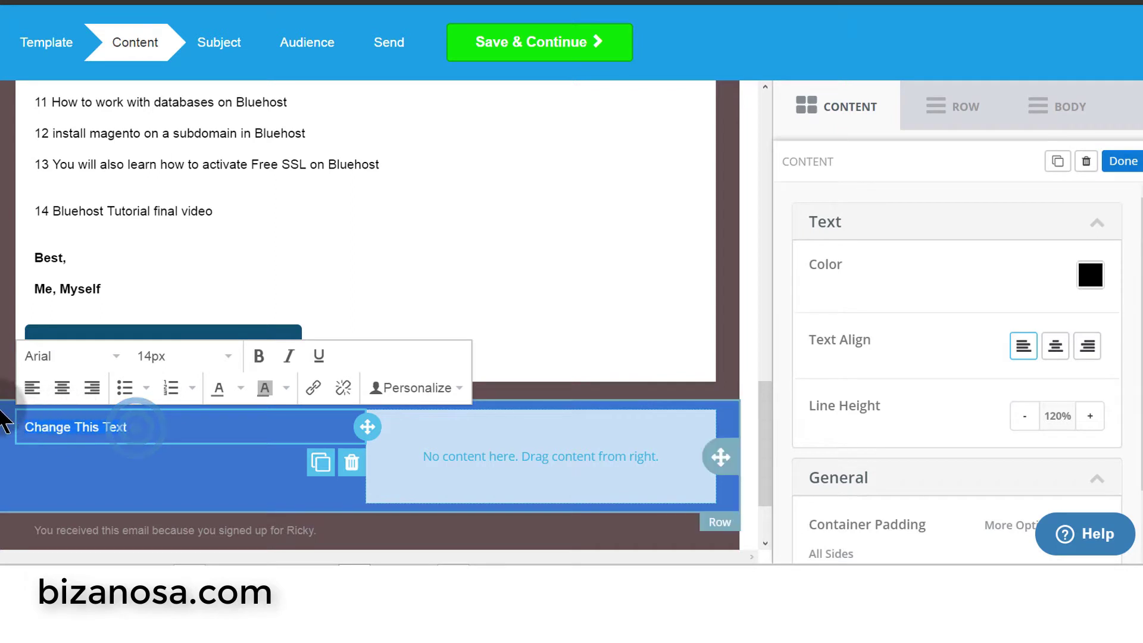
{"action": "left_click", "coordinate": [132, 422]}
- Make the Change This Text heading white at 24px font size
{"action": "triple_click", "coordinate": [124, 427]}
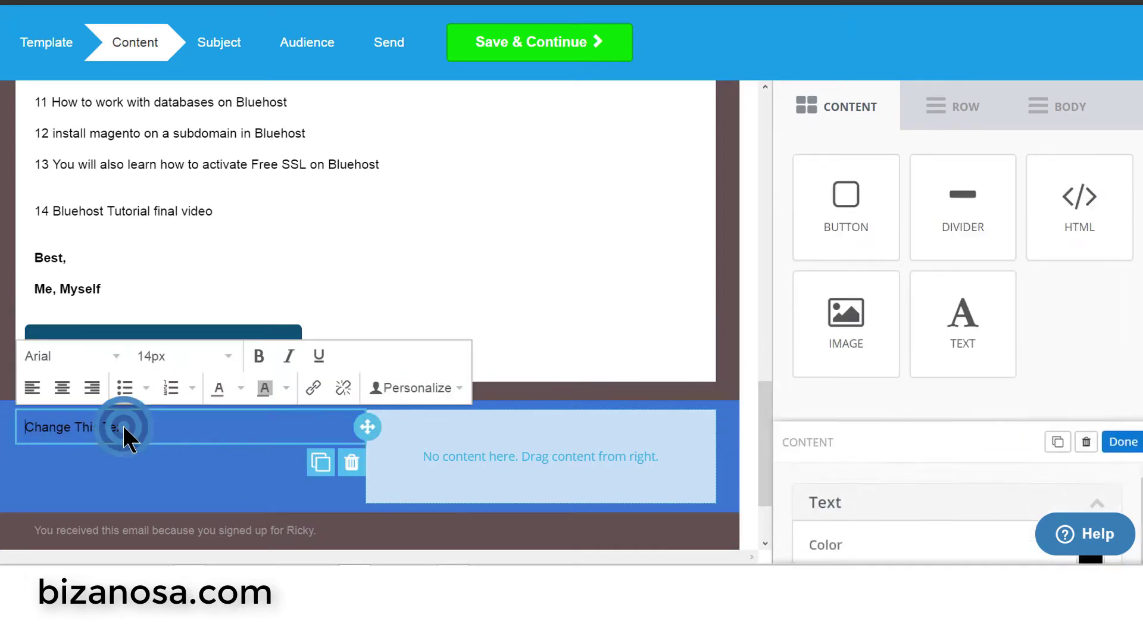
{"action": "left_click", "coordinate": [243, 389]}
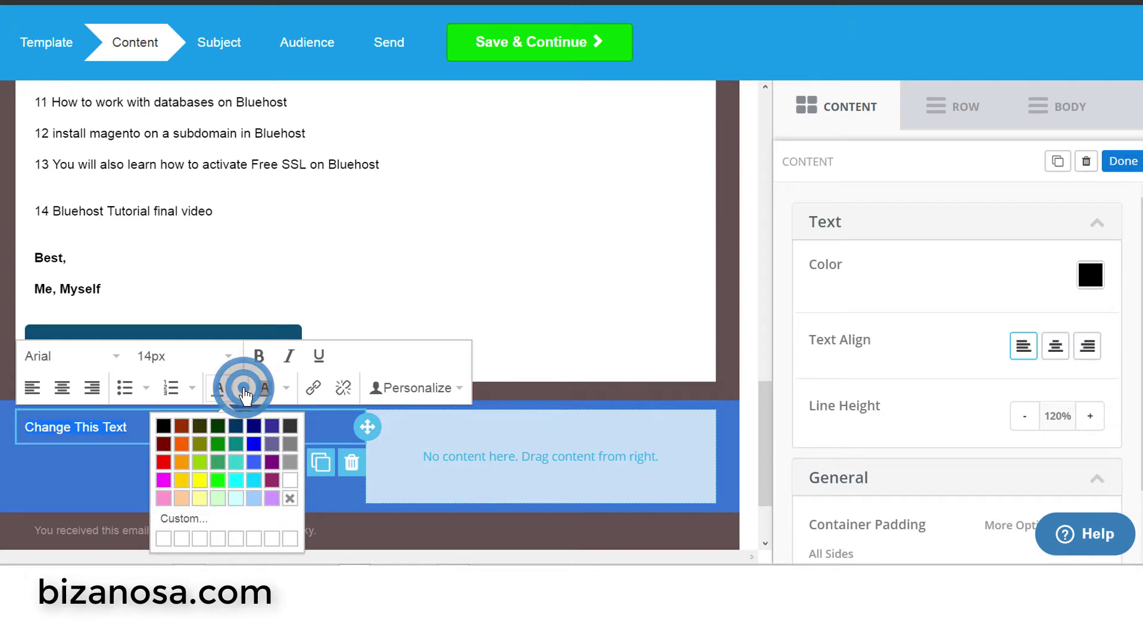
{"action": "left_click", "coordinate": [291, 485]}
{"action": "left_click", "coordinate": [204, 433]}
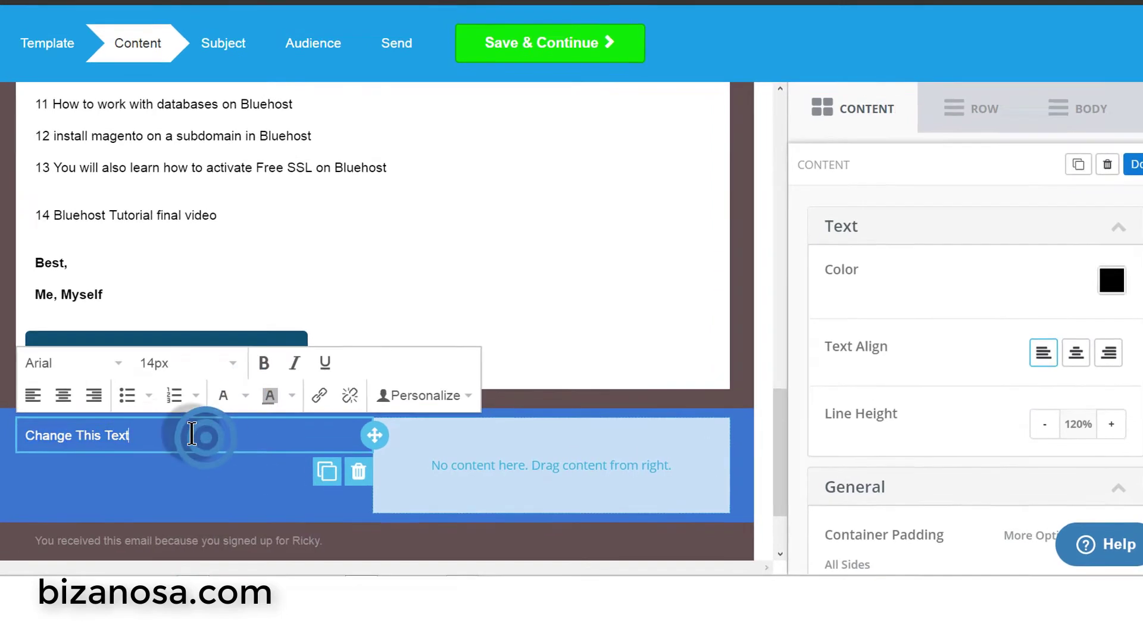
{"action": "left_click", "coordinate": [144, 421]}
{"action": "scroll", "coordinate": [161, 472], "scroll_direction": "down", "scroll_amount": 2}
{"action": "left_click_drag", "start_coordinate": [68, 350], "coordinate": [151, 353]}
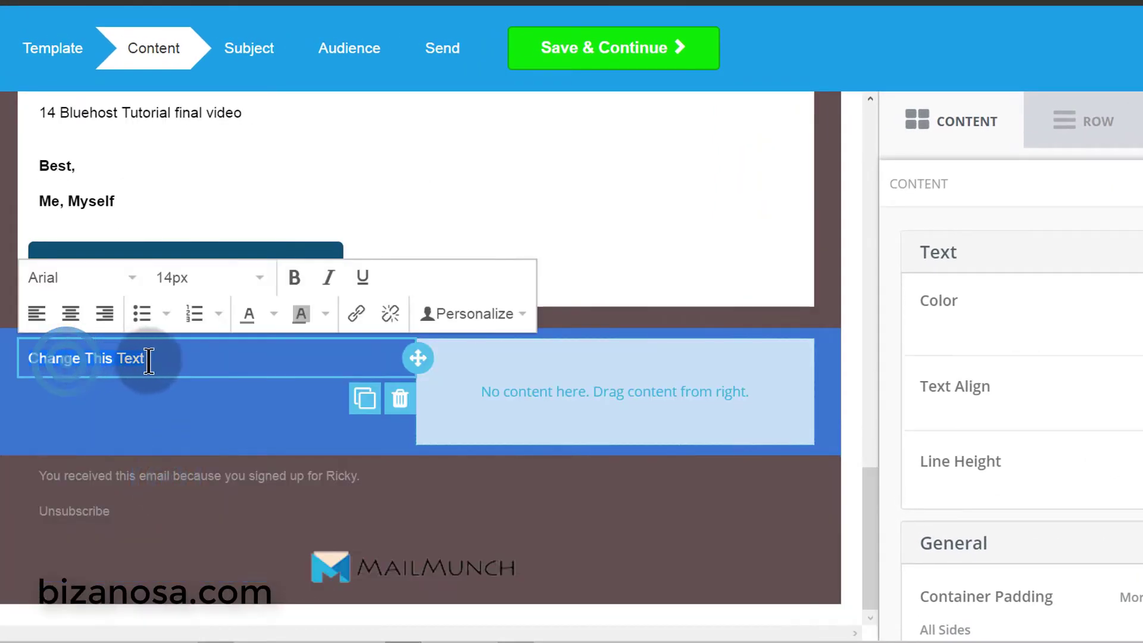
{"action": "left_click", "coordinate": [260, 277]}
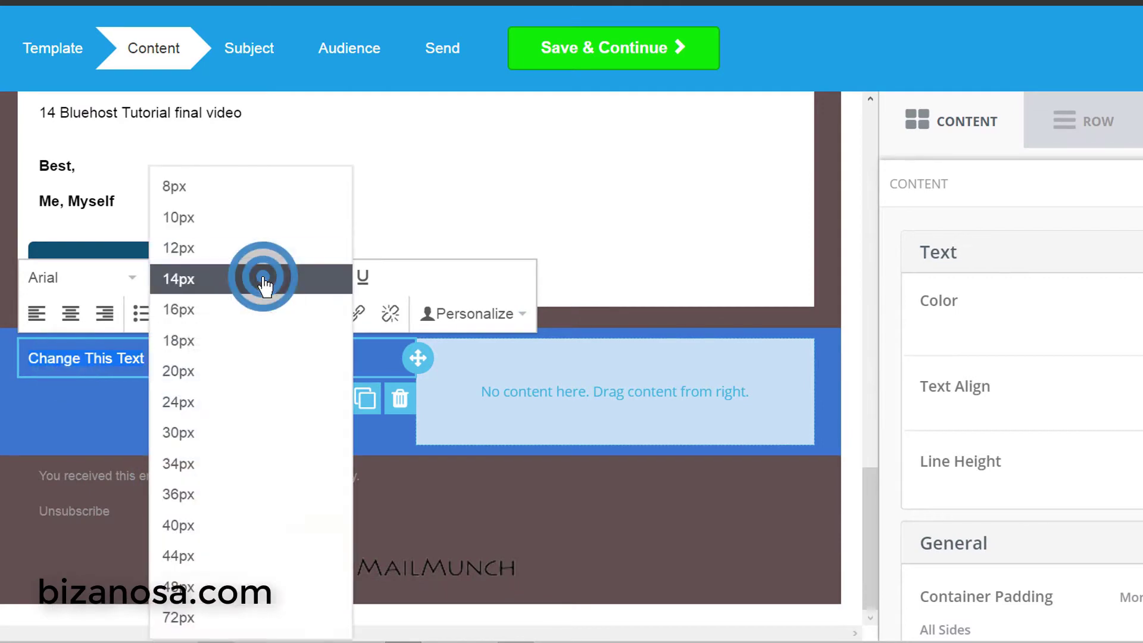
{"action": "left_click", "coordinate": [191, 376]}
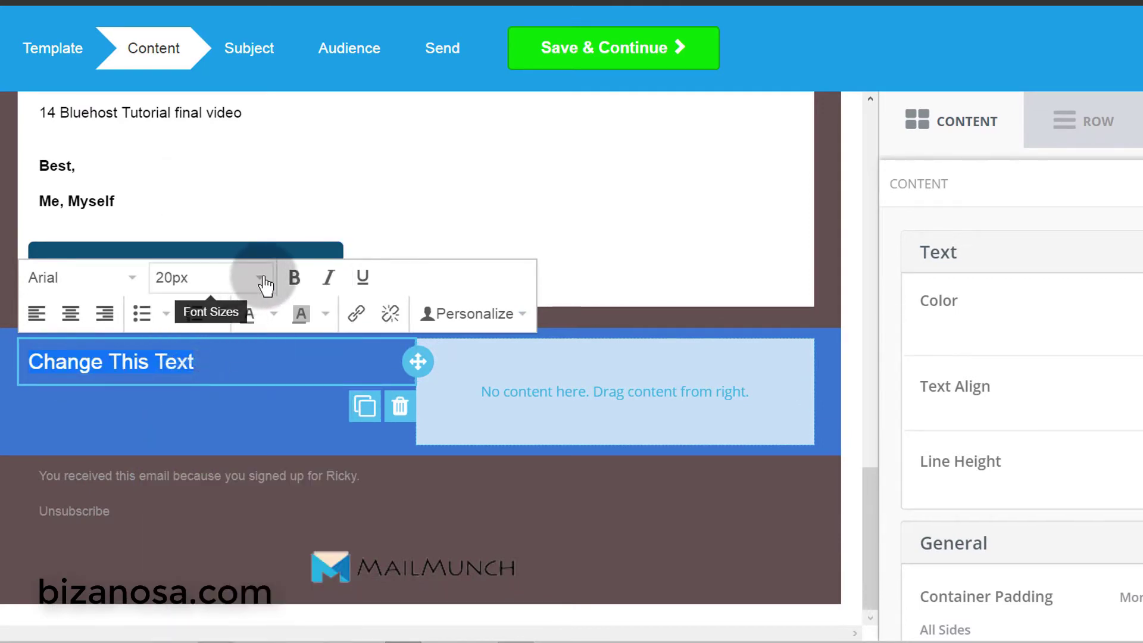
{"action": "left_click", "coordinate": [264, 278]}
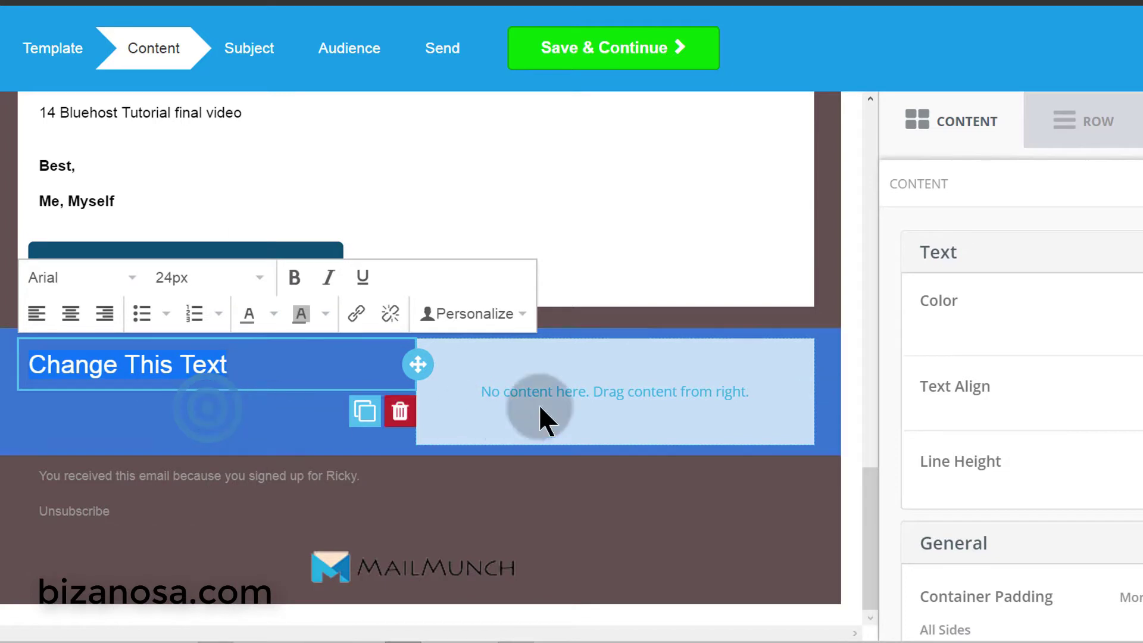
{"action": "left_click", "coordinate": [534, 394]}
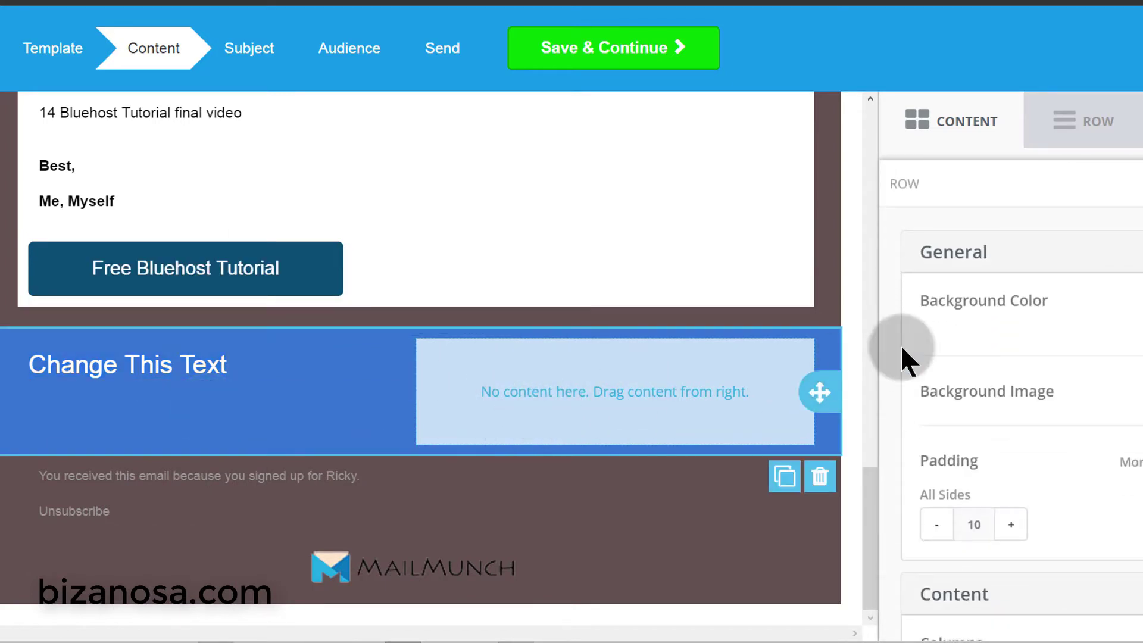
{"action": "left_click", "coordinate": [943, 122]}
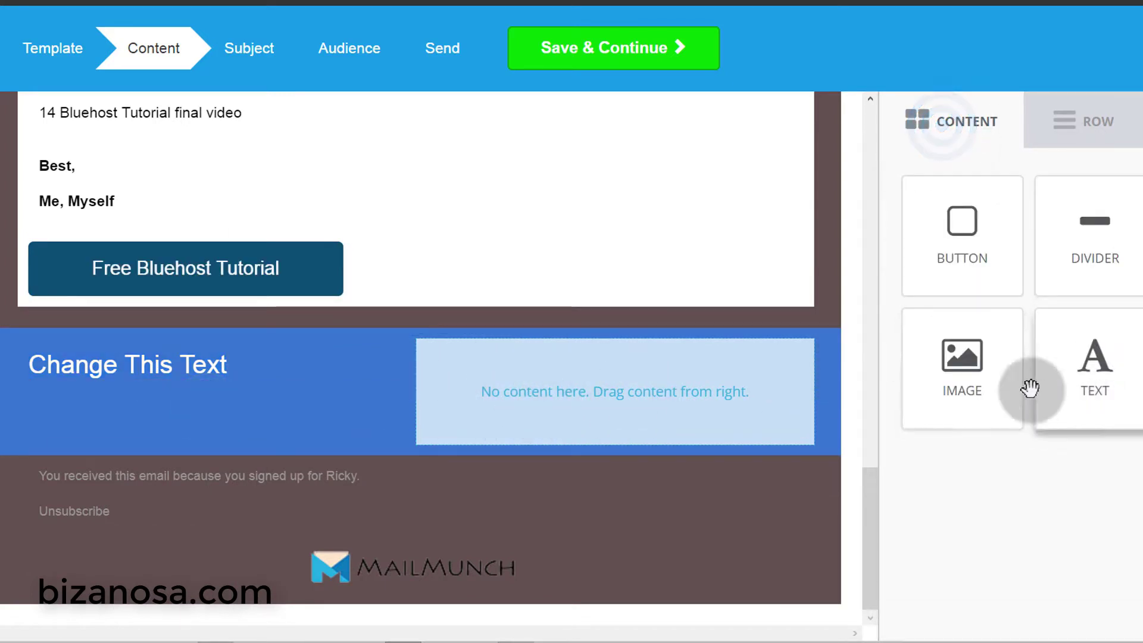
{"action": "left_click_drag", "start_coordinate": [958, 366], "coordinate": [620, 381]}
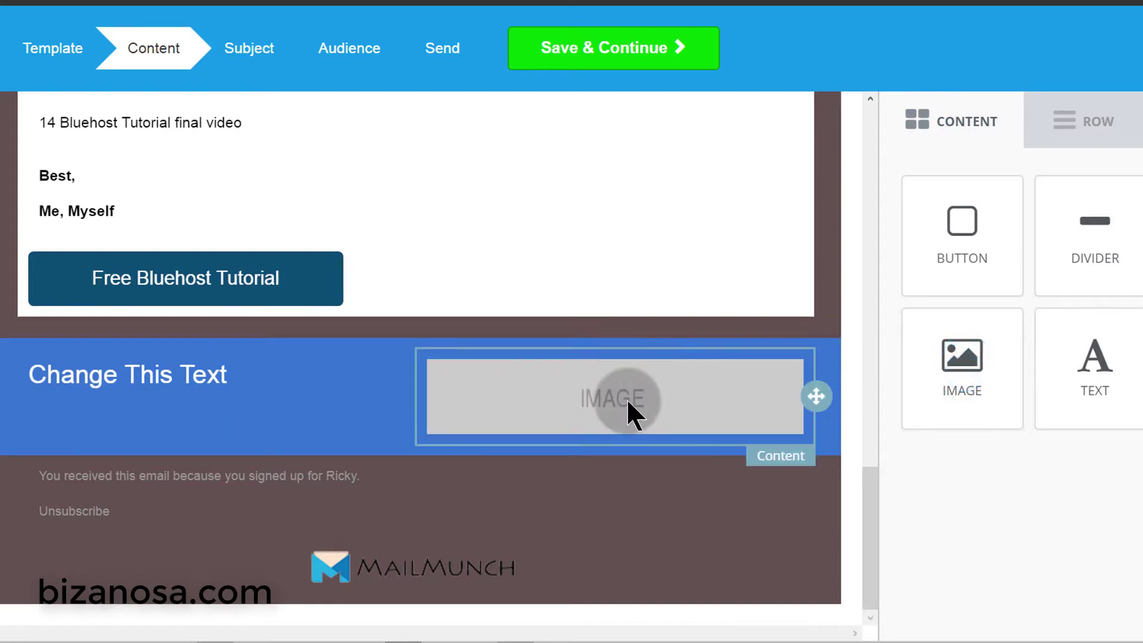
{"action": "left_click", "coordinate": [664, 380]}
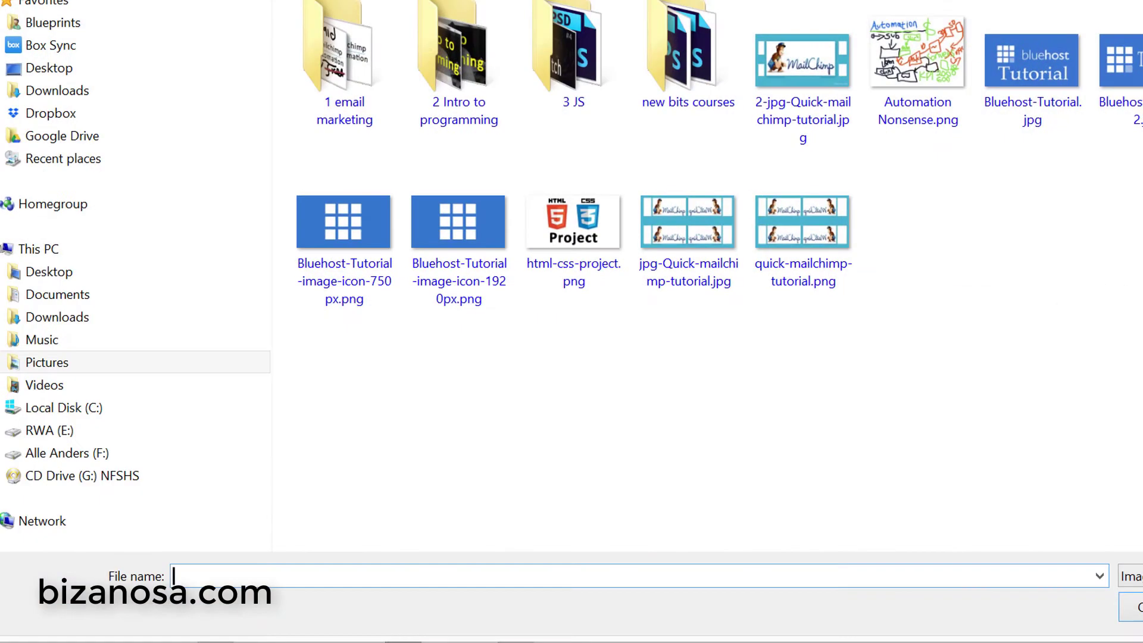
{"action": "double_click", "coordinate": [378, 242]}
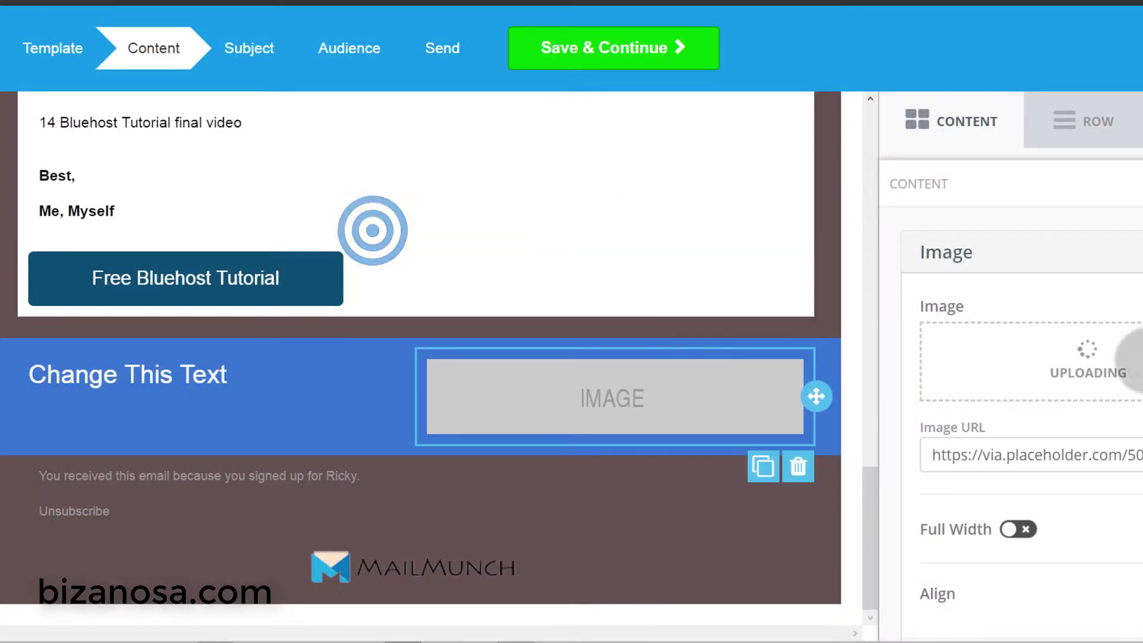
{"action": "right_click", "coordinate": [587, 481]}
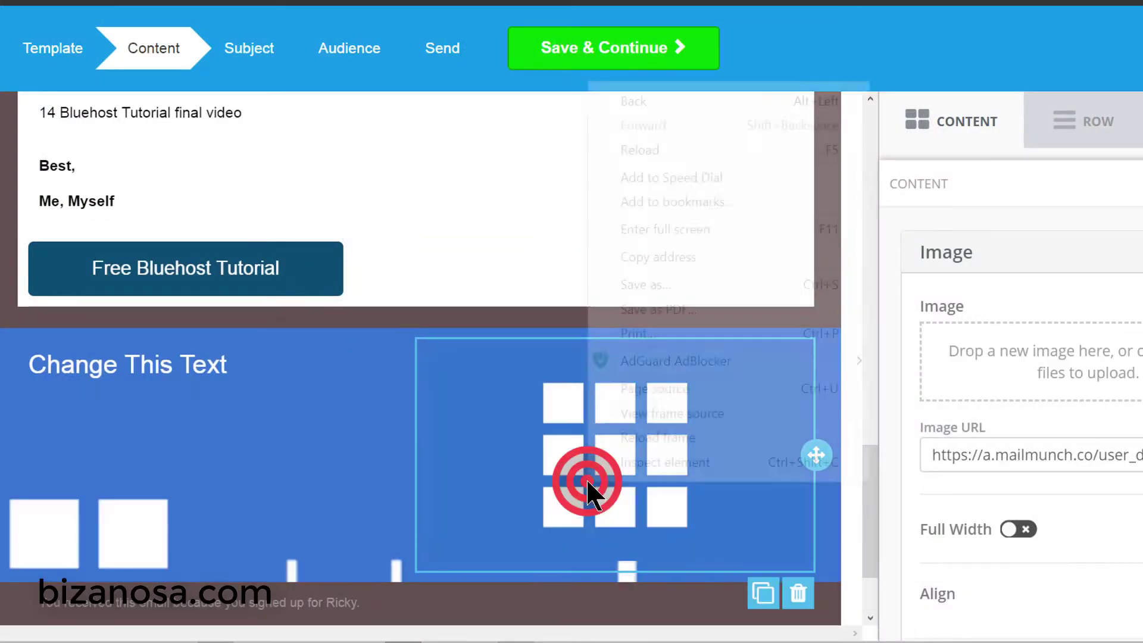
{"action": "left_click", "coordinate": [466, 403]}
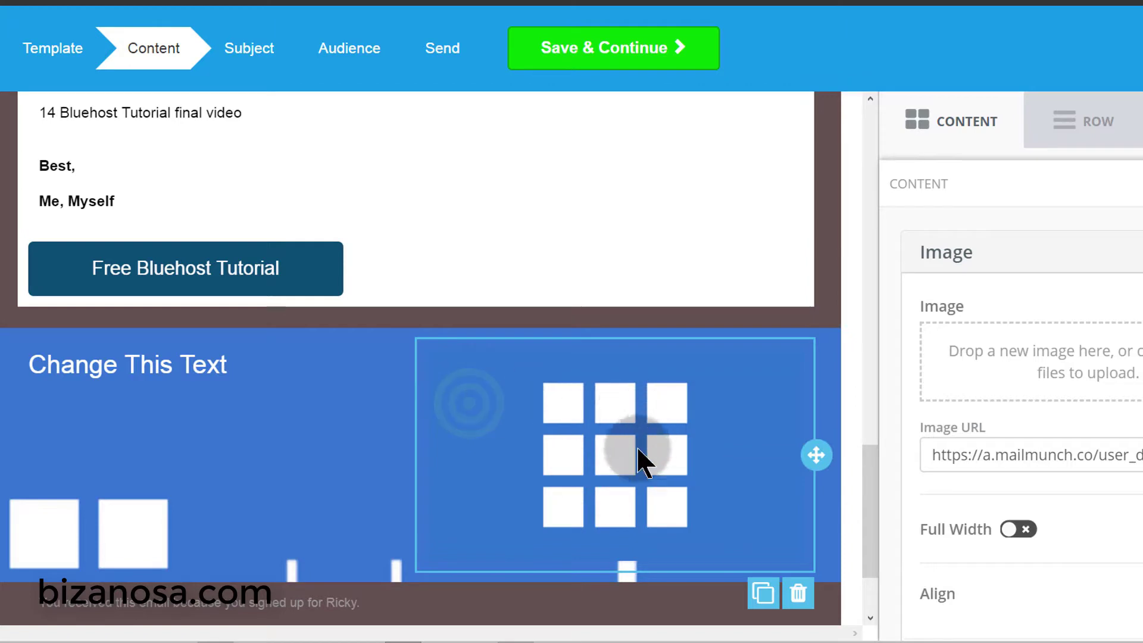
{"action": "scroll", "coordinate": [576, 462], "scroll_direction": "down", "scroll_amount": 1}
{"action": "scroll", "coordinate": [566, 456], "scroll_direction": "down", "scroll_amount": 1}
{"action": "scroll", "coordinate": [684, 464], "scroll_direction": "up", "scroll_amount": 9}
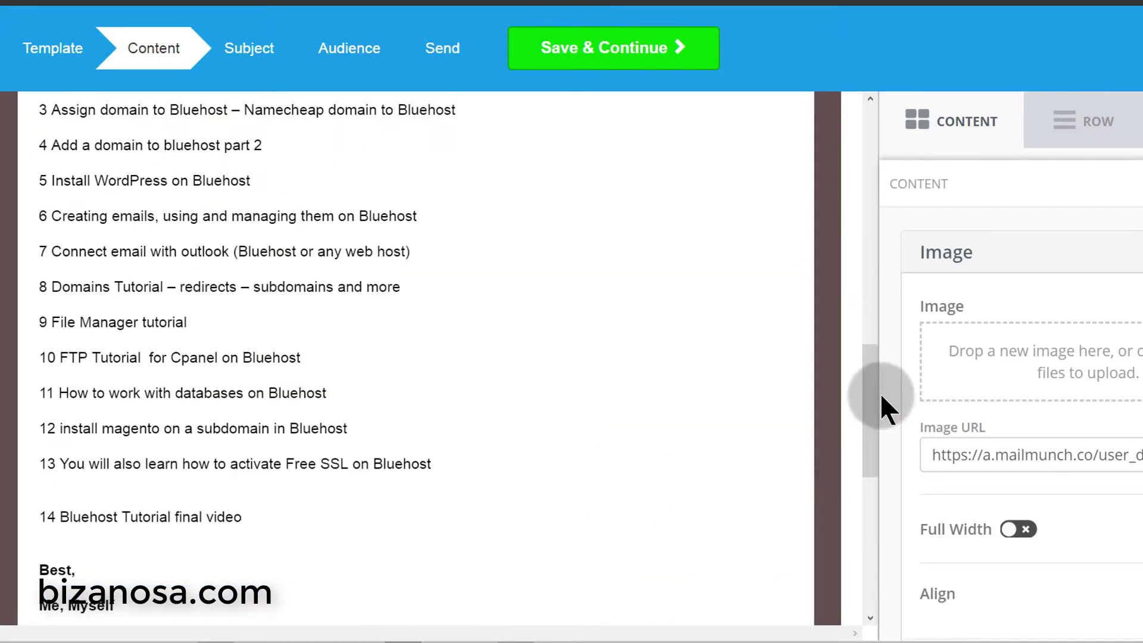
{"action": "left_click", "coordinate": [867, 405]}
{"action": "left_click_drag", "start_coordinate": [869, 417], "coordinate": [887, 600]}
{"action": "left_click", "coordinate": [678, 319]}
{"action": "left_click", "coordinate": [234, 315]}
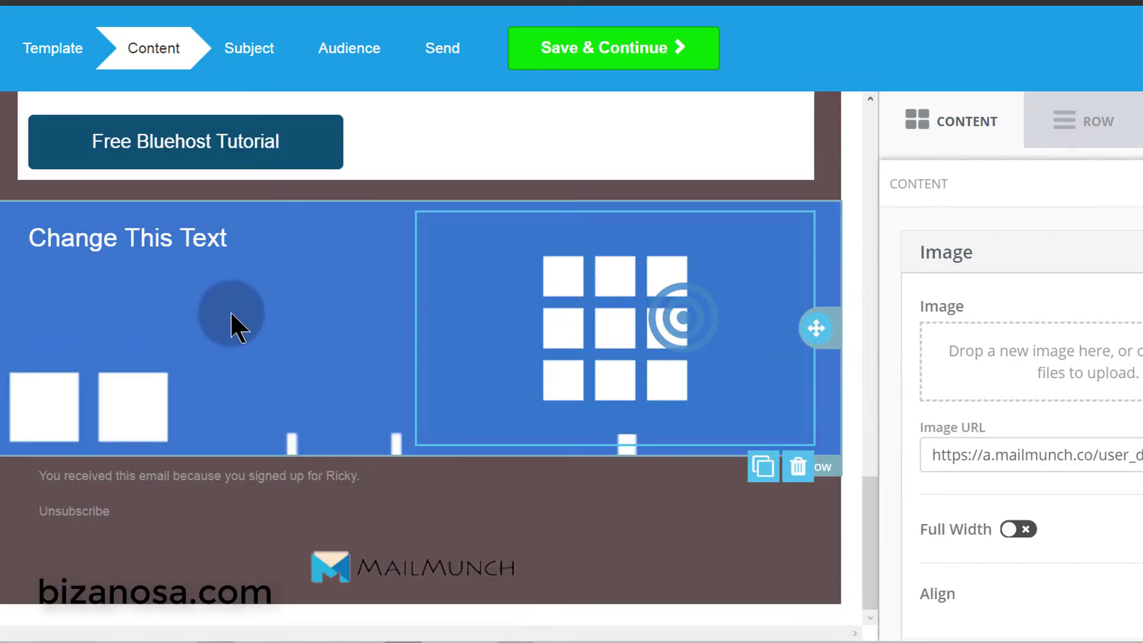
{"action": "left_click", "coordinate": [372, 387]}
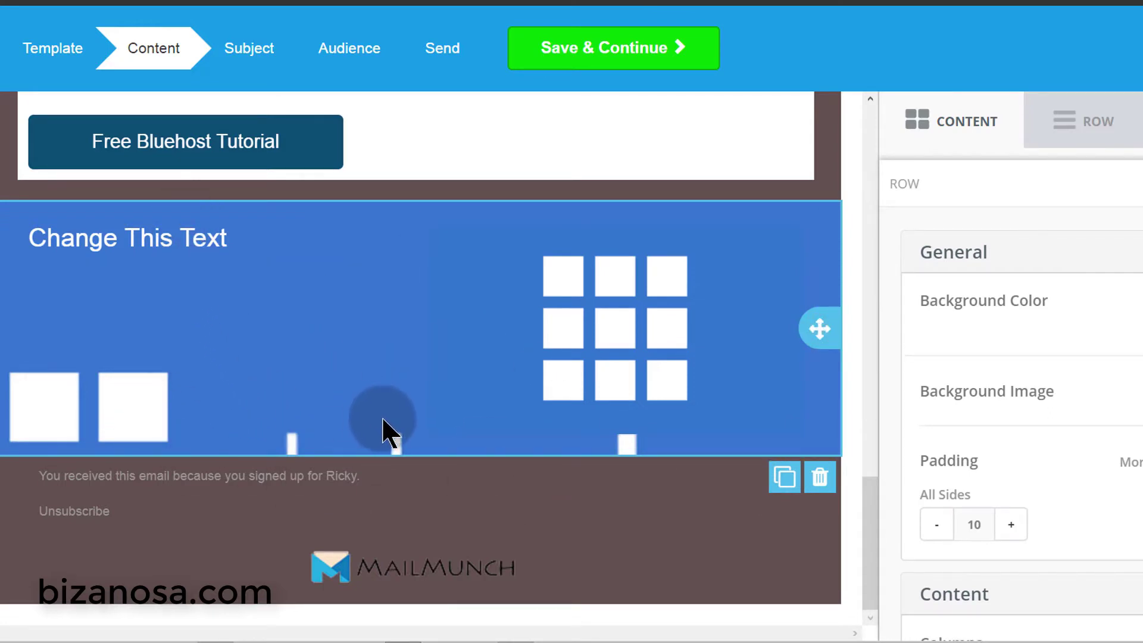
{"action": "left_click", "coordinate": [158, 243]}
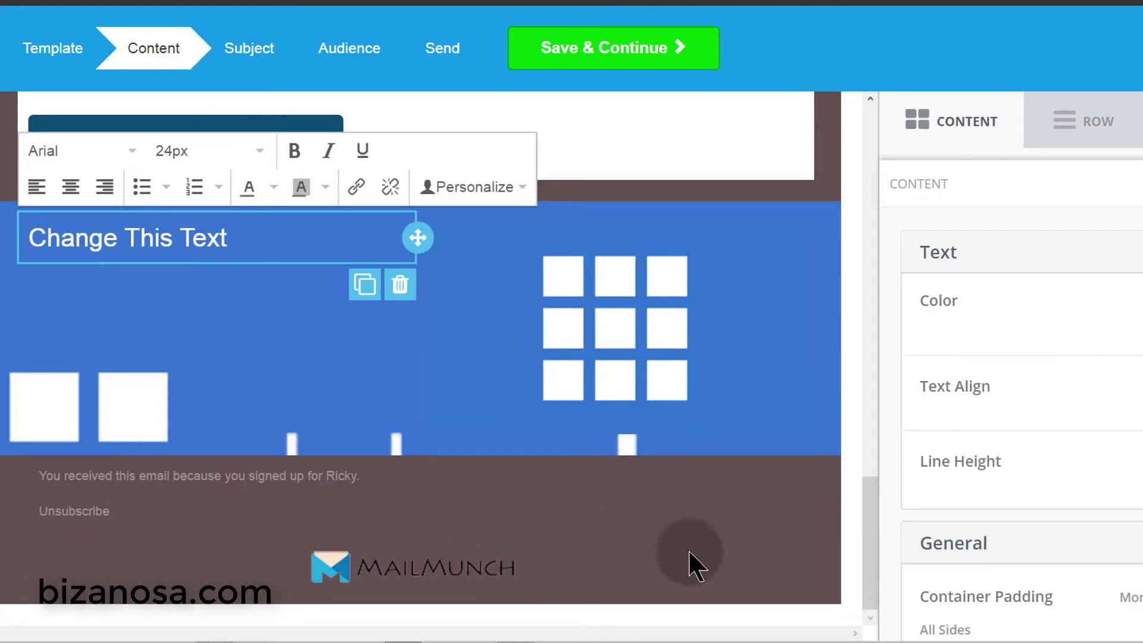
{"action": "left_click", "coordinate": [639, 52]}
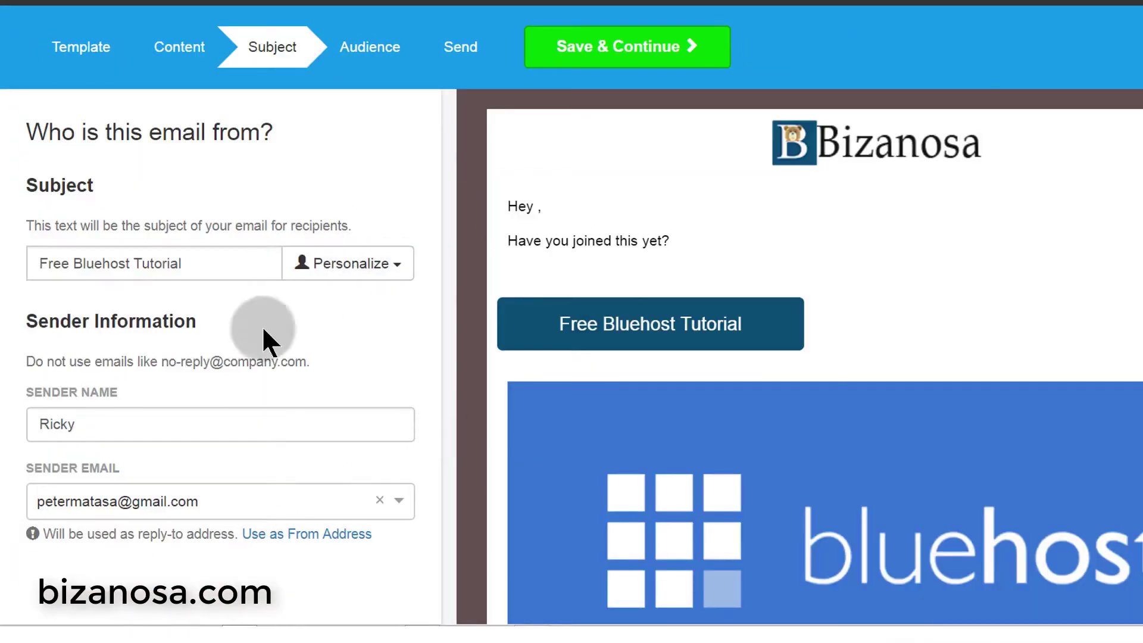
- Save the Free Bluehost Tutorial subject and explore the Segments audience option
{"action": "left_click", "coordinate": [626, 43]}
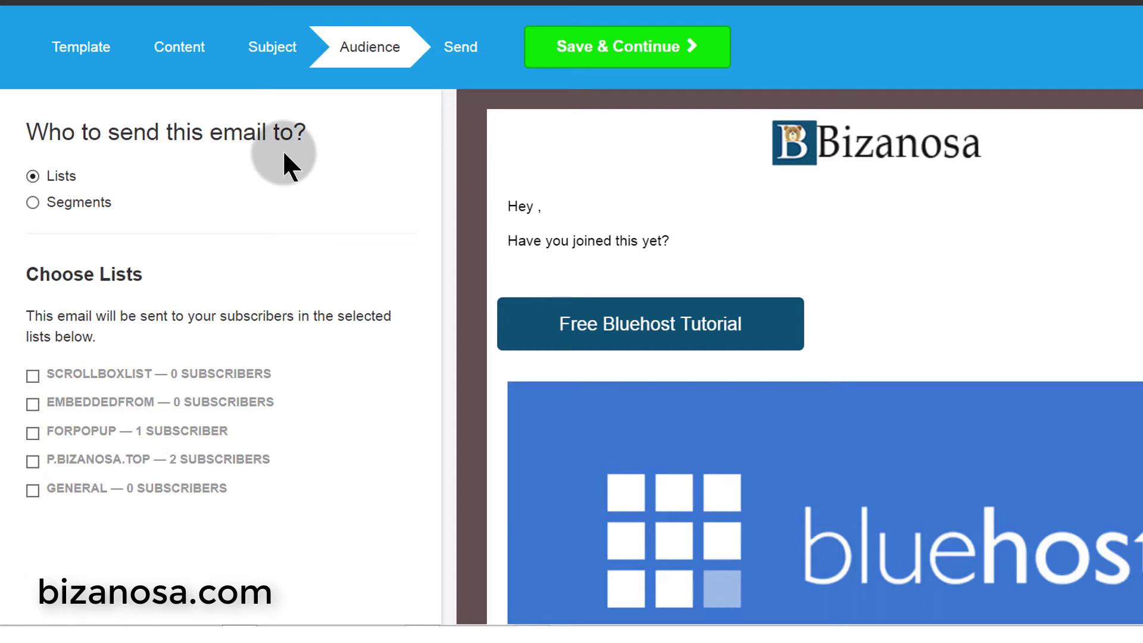
{"action": "left_click", "coordinate": [59, 178]}
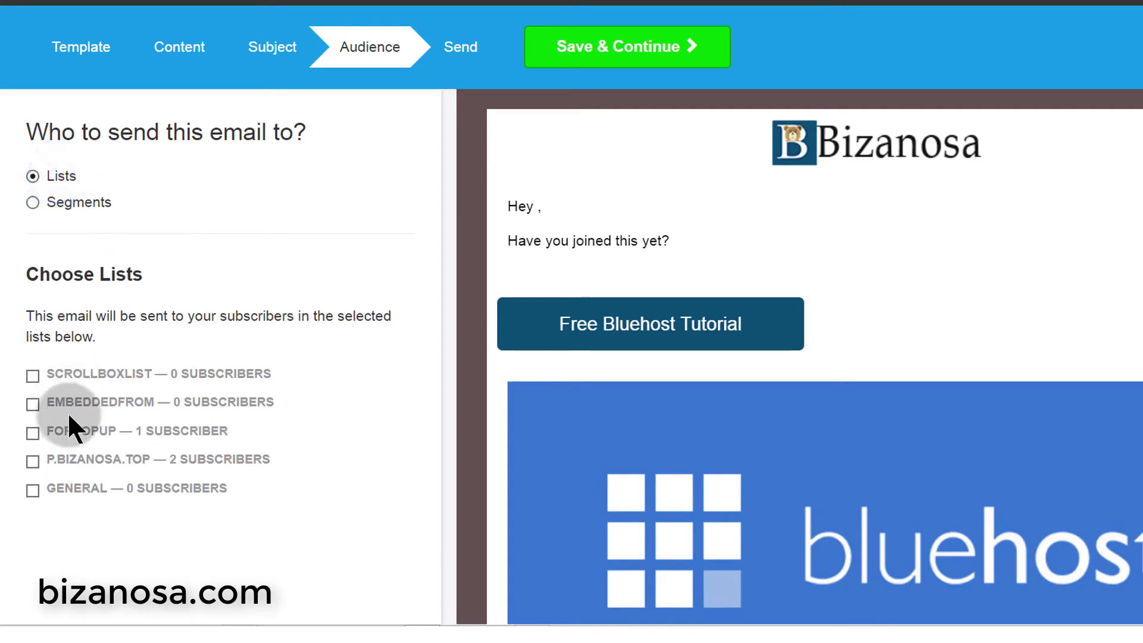
{"action": "left_click", "coordinate": [74, 493]}
{"action": "left_click", "coordinate": [33, 381]}
{"action": "left_click", "coordinate": [46, 202]}
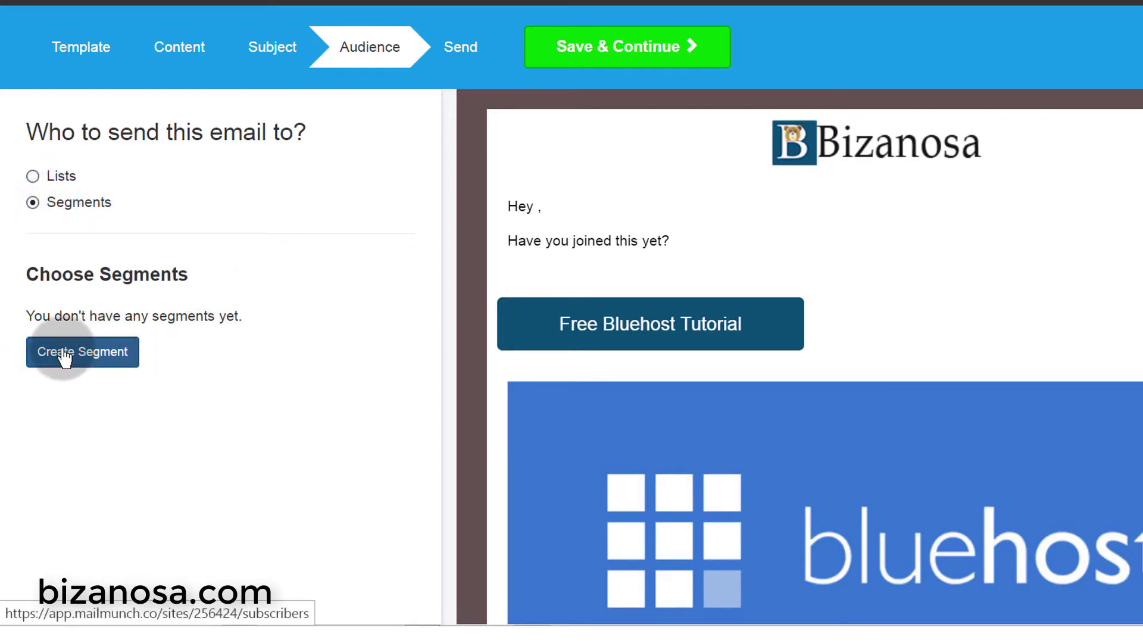
{"action": "right_click", "coordinate": [64, 353]}
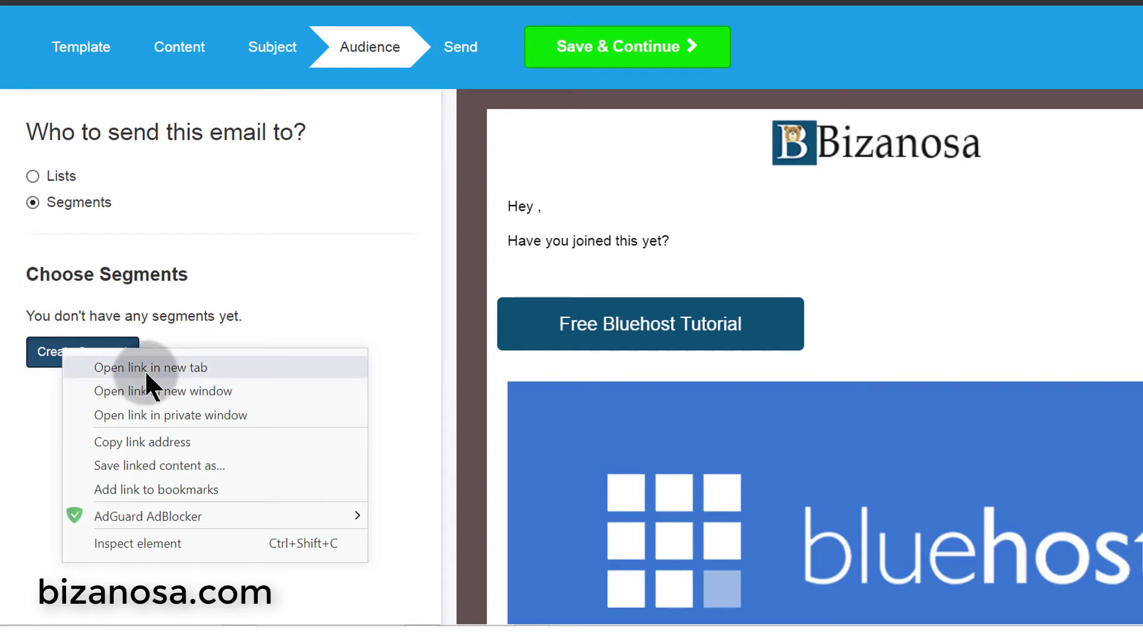
{"action": "left_click", "coordinate": [24, 396]}
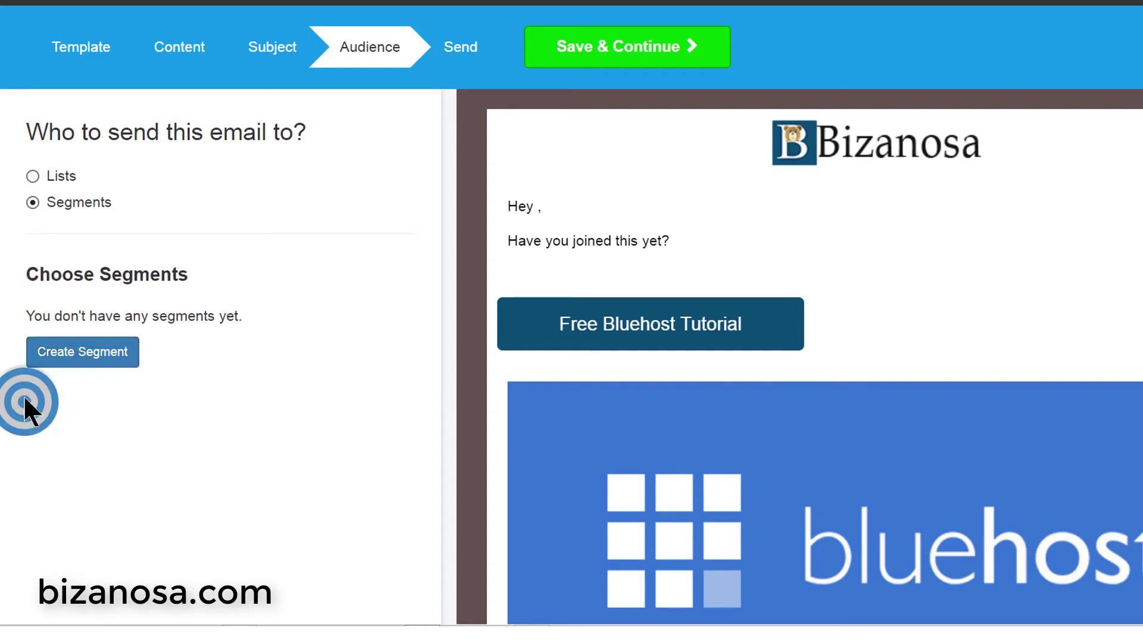
{"action": "right_click", "coordinate": [80, 355]}
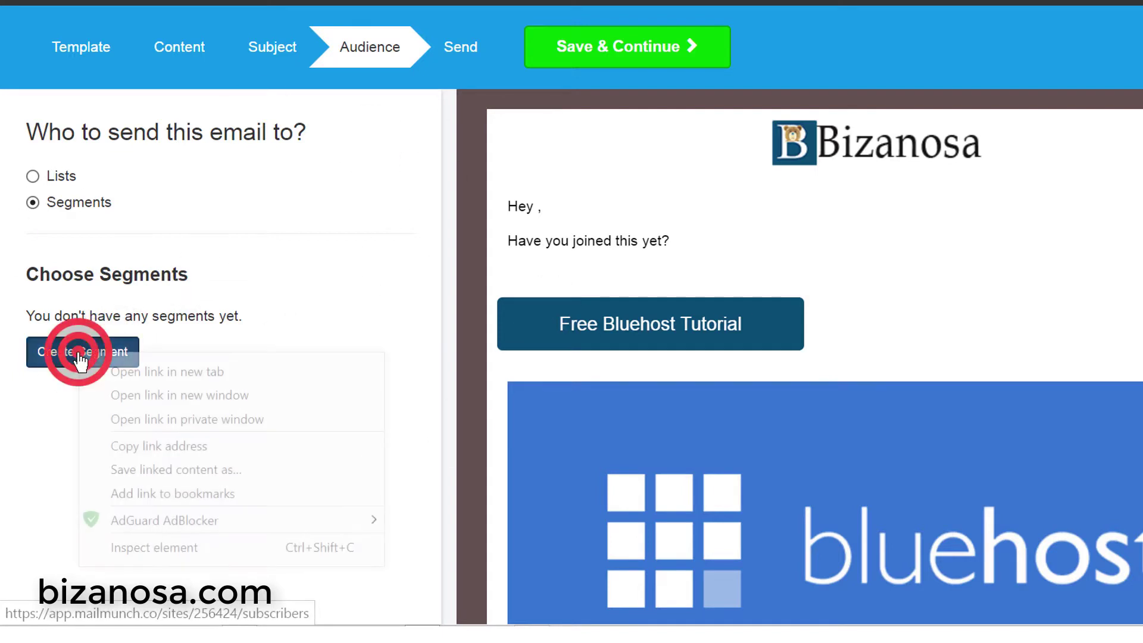
{"action": "left_click", "coordinate": [401, 452]}
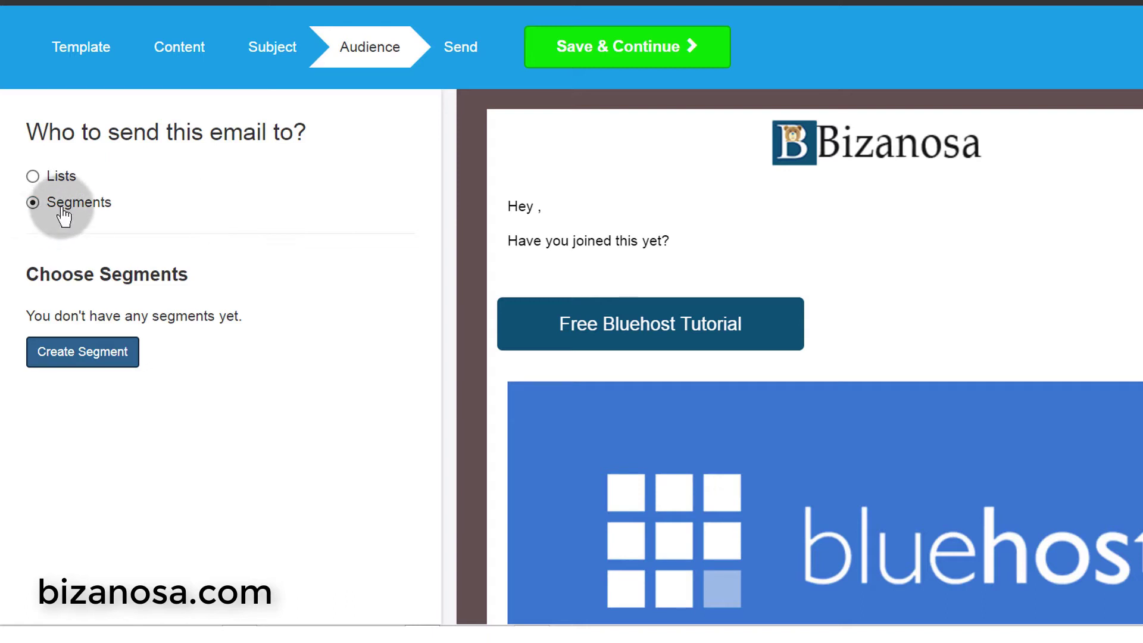
- Target the P.BIZANOSA.TOP list of 2 subscribers and continue to review
{"action": "left_click", "coordinate": [33, 176]}
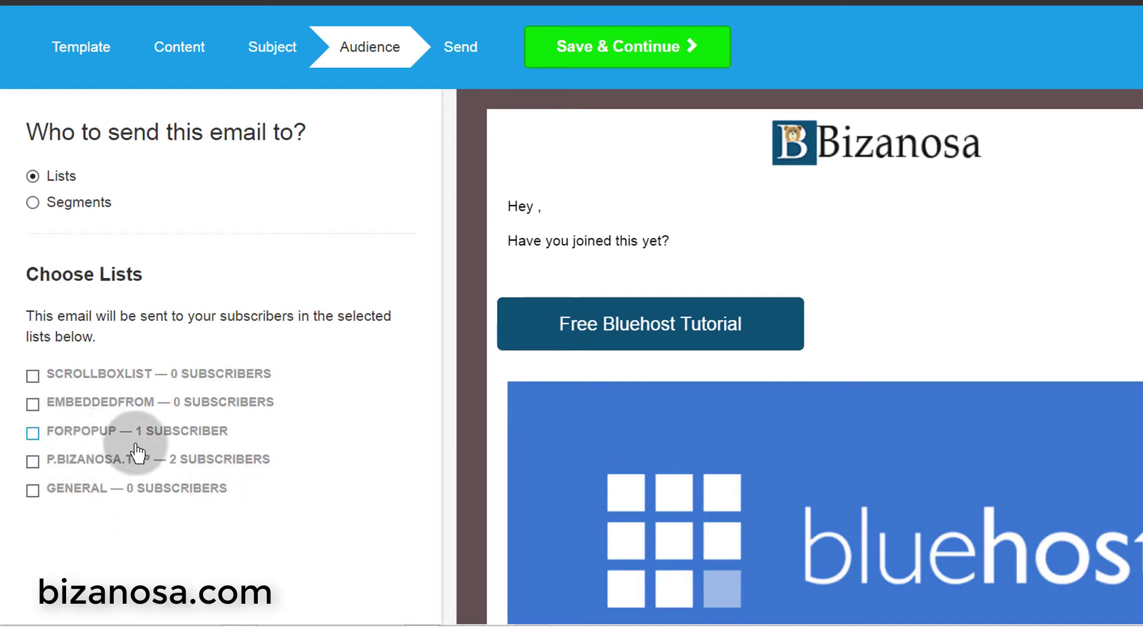
{"action": "left_click", "coordinate": [74, 462]}
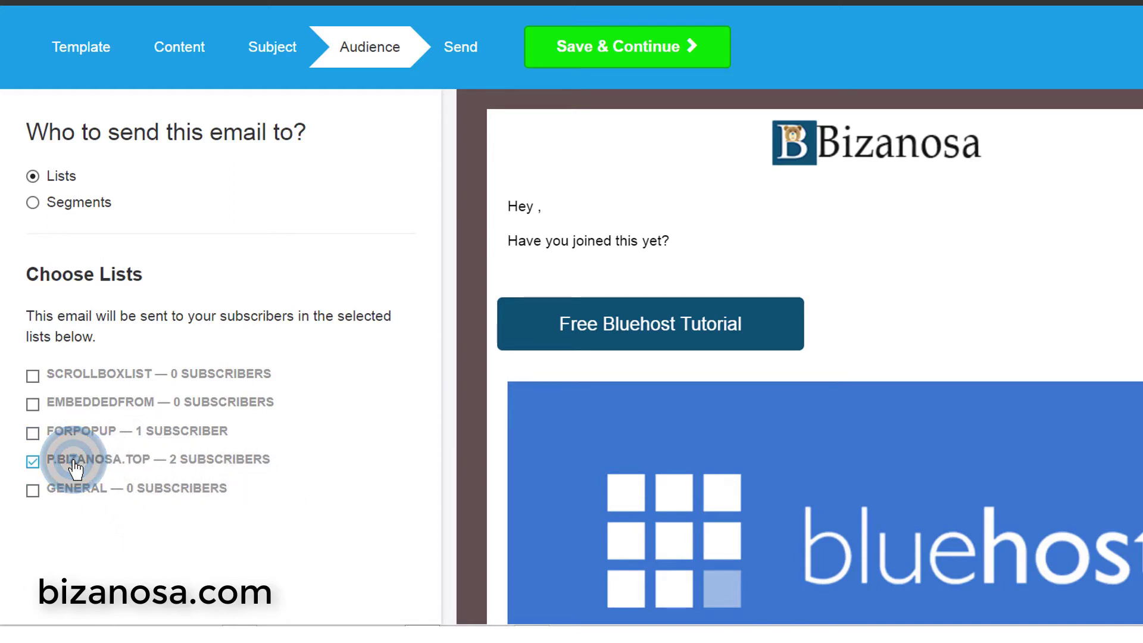
{"action": "left_click", "coordinate": [589, 57]}
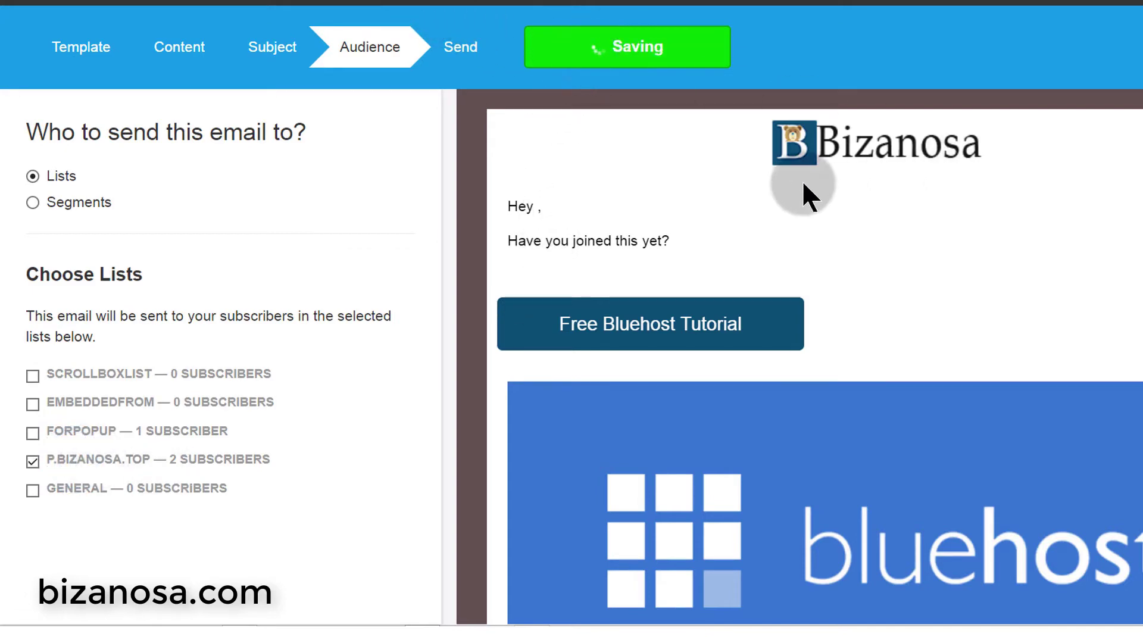
- Review the Send page, including the sender address
{"action": "scroll", "coordinate": [449, 321], "scroll_direction": "down", "scroll_amount": 6}
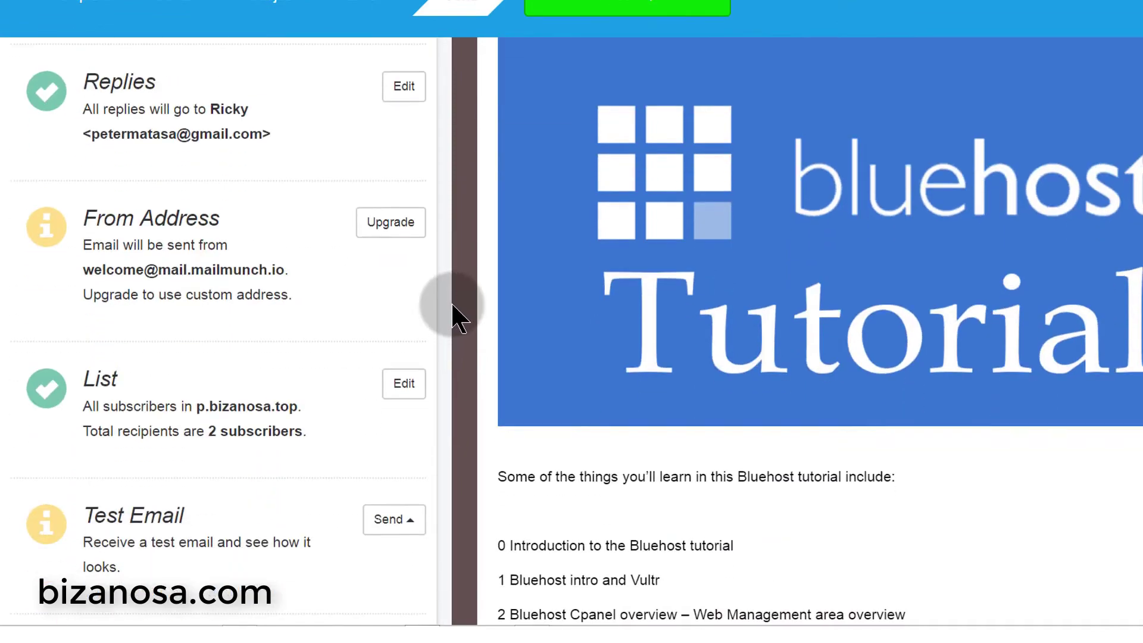
{"action": "scroll", "coordinate": [452, 306], "scroll_direction": "up", "scroll_amount": 7}
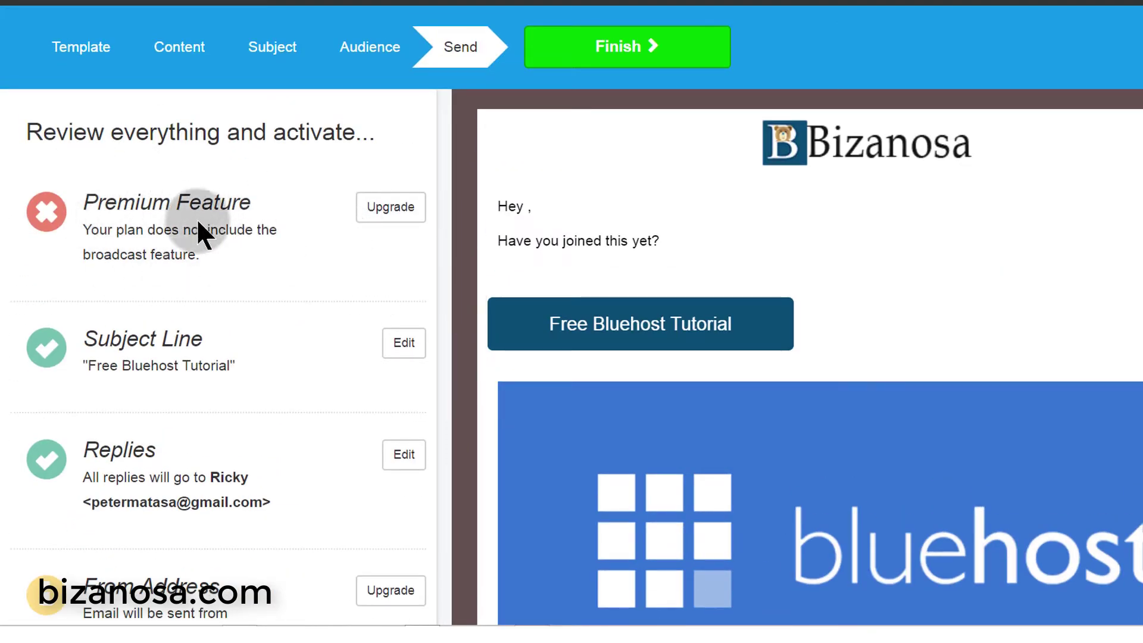
{"action": "scroll", "coordinate": [292, 250], "scroll_direction": "down", "scroll_amount": 4}
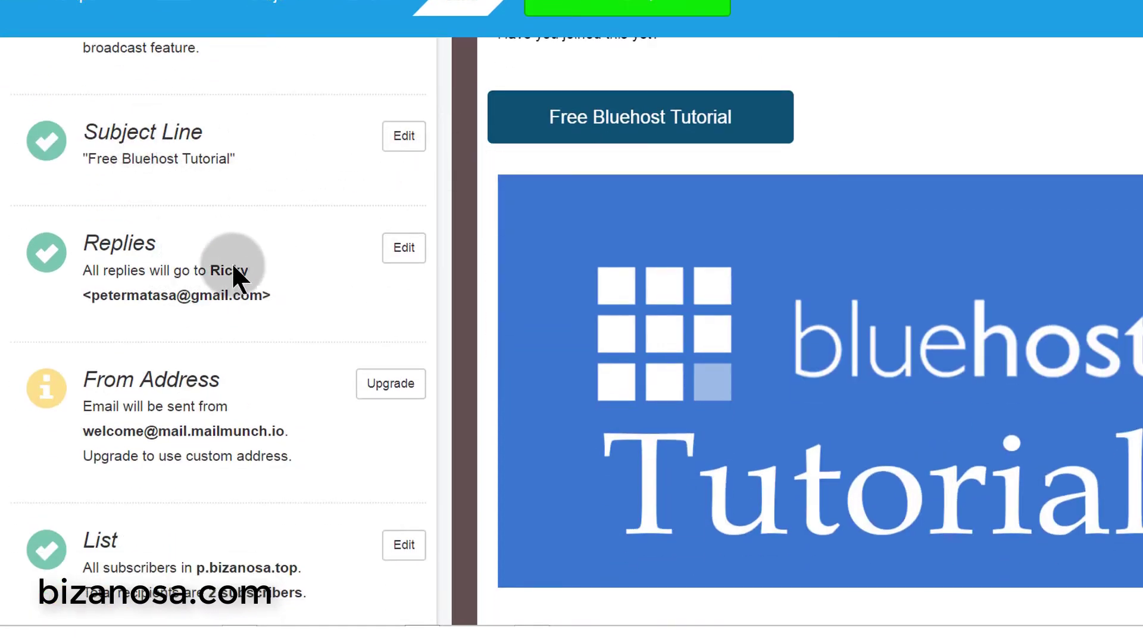
{"action": "scroll", "coordinate": [266, 265], "scroll_direction": "down", "scroll_amount": 3}
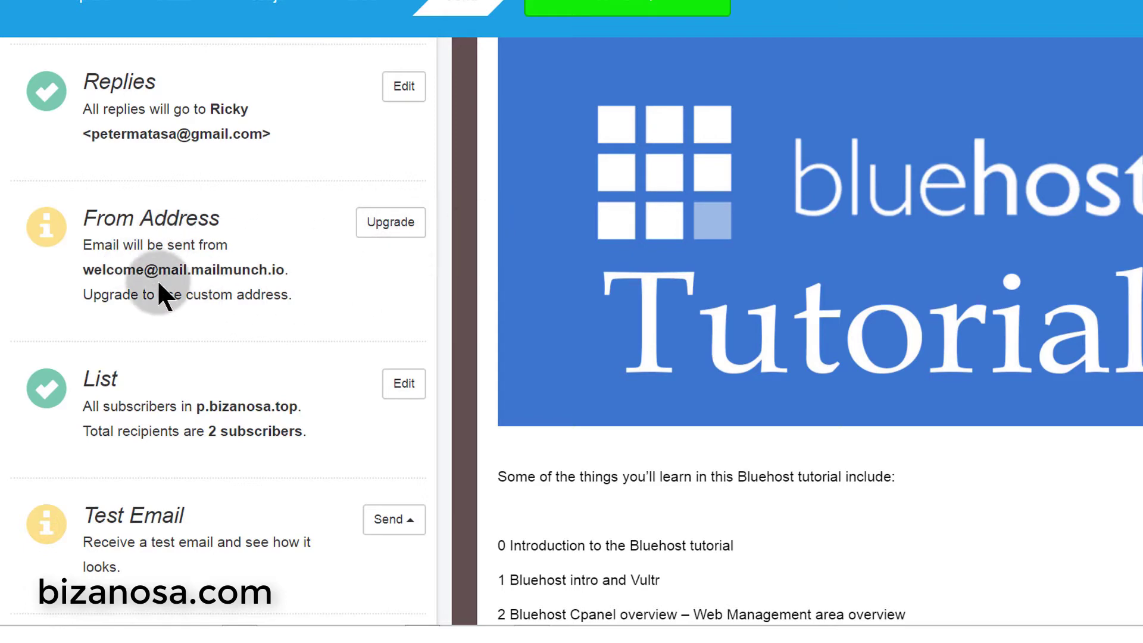
{"action": "left_click_drag", "start_coordinate": [84, 270], "coordinate": [299, 270]}
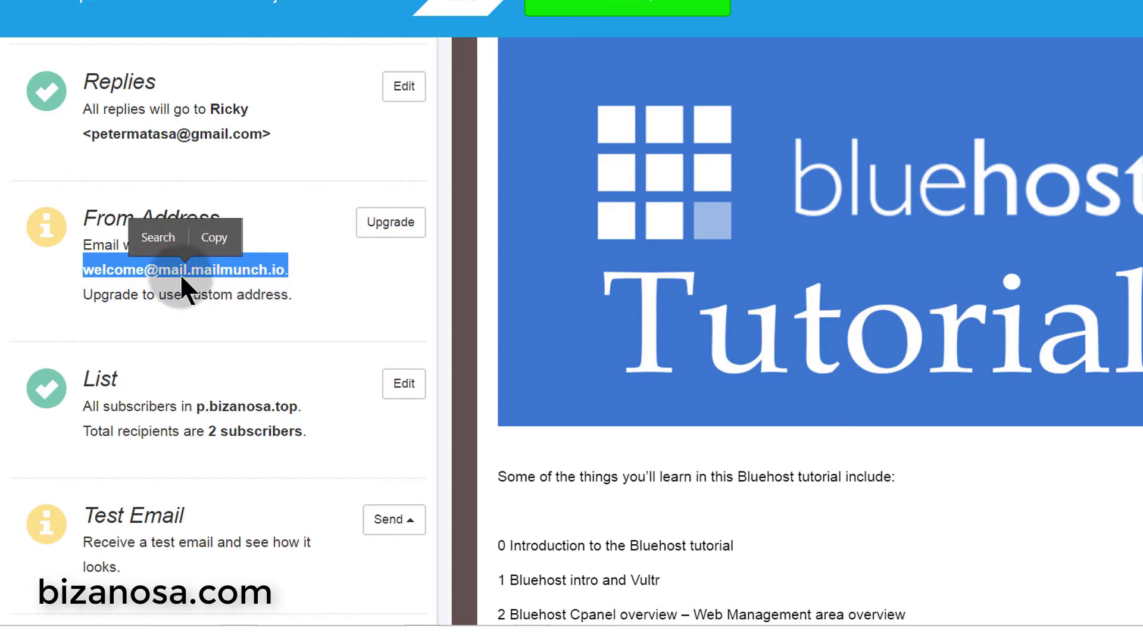
{"action": "left_click", "coordinate": [201, 271]}
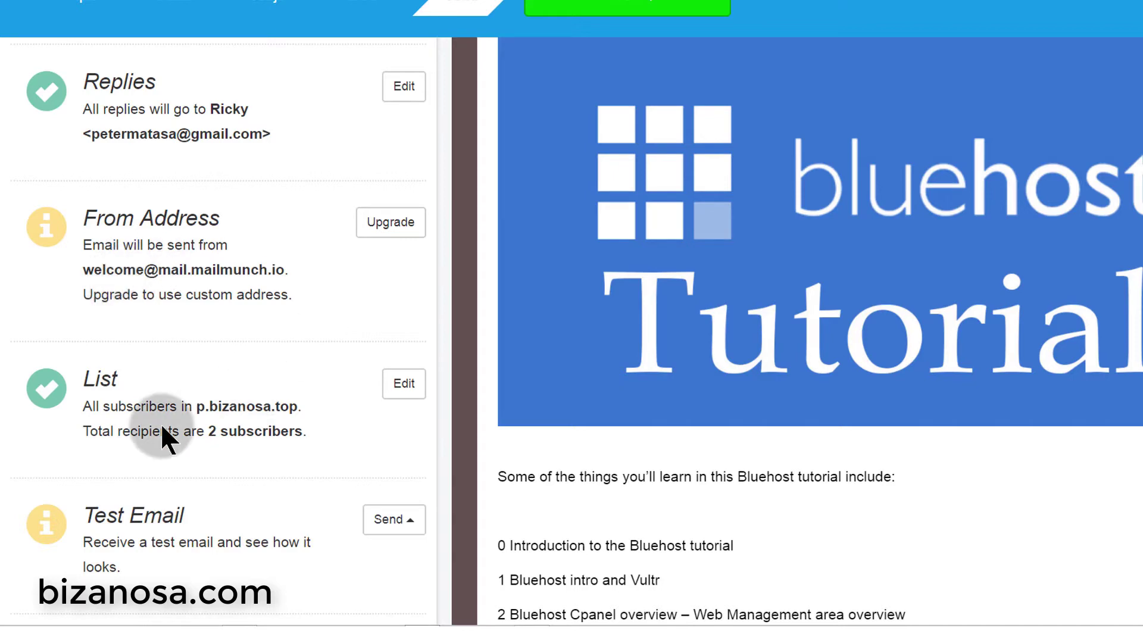
- Send a test email to the sender's own address
{"action": "left_click", "coordinate": [410, 520]}
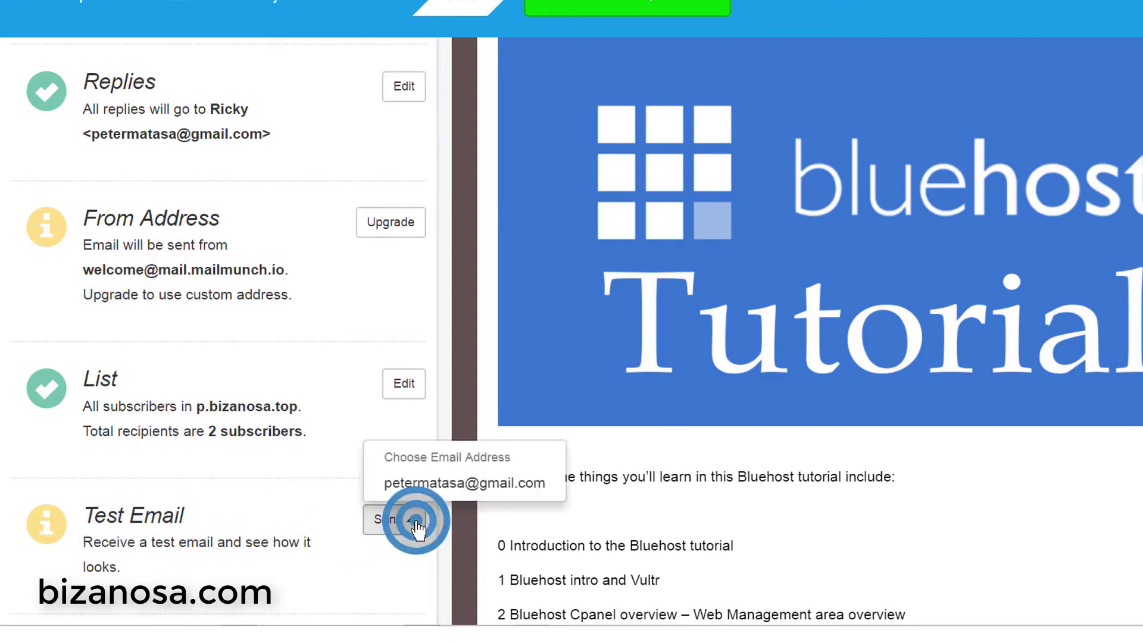
{"action": "left_click", "coordinate": [379, 561]}
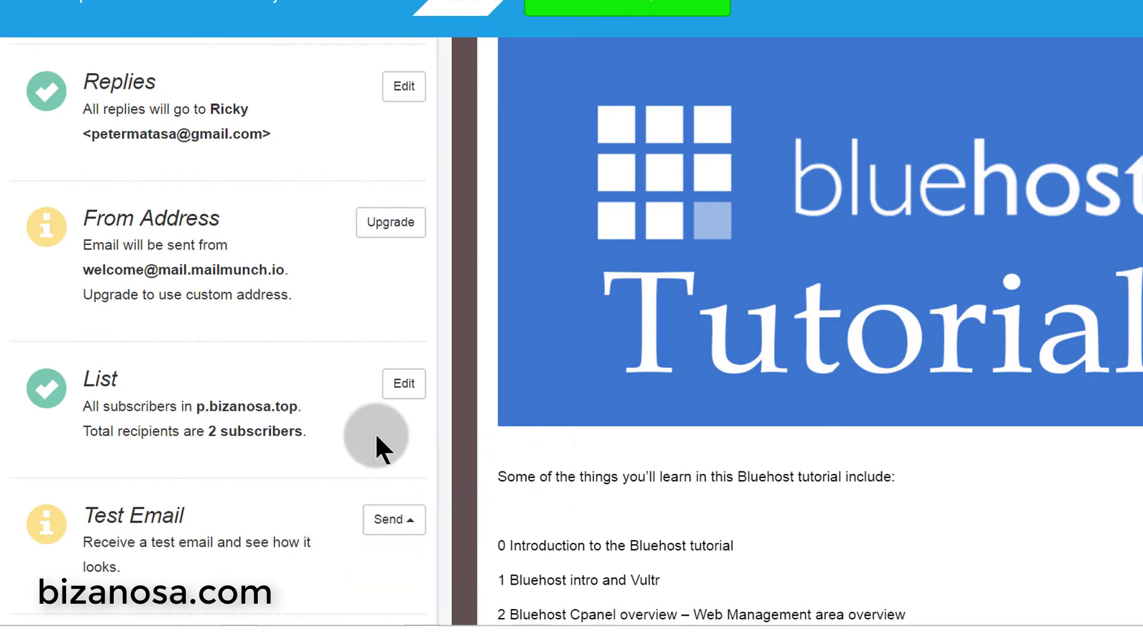
{"action": "left_click", "coordinate": [410, 521]}
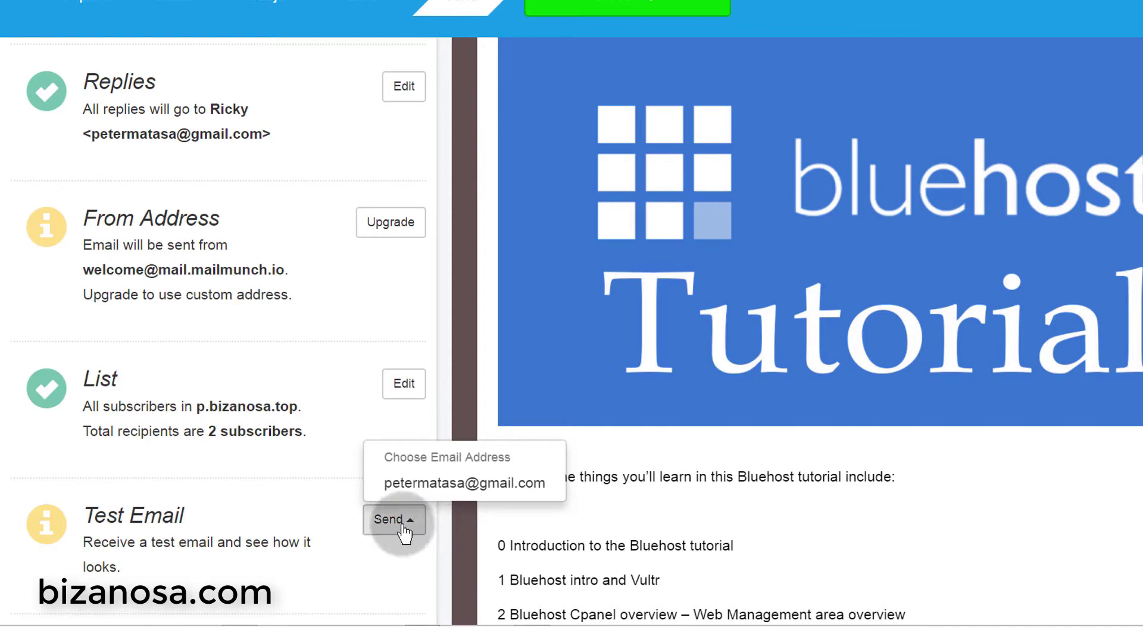
{"action": "left_click", "coordinate": [403, 524]}
{"action": "left_click", "coordinate": [424, 480]}
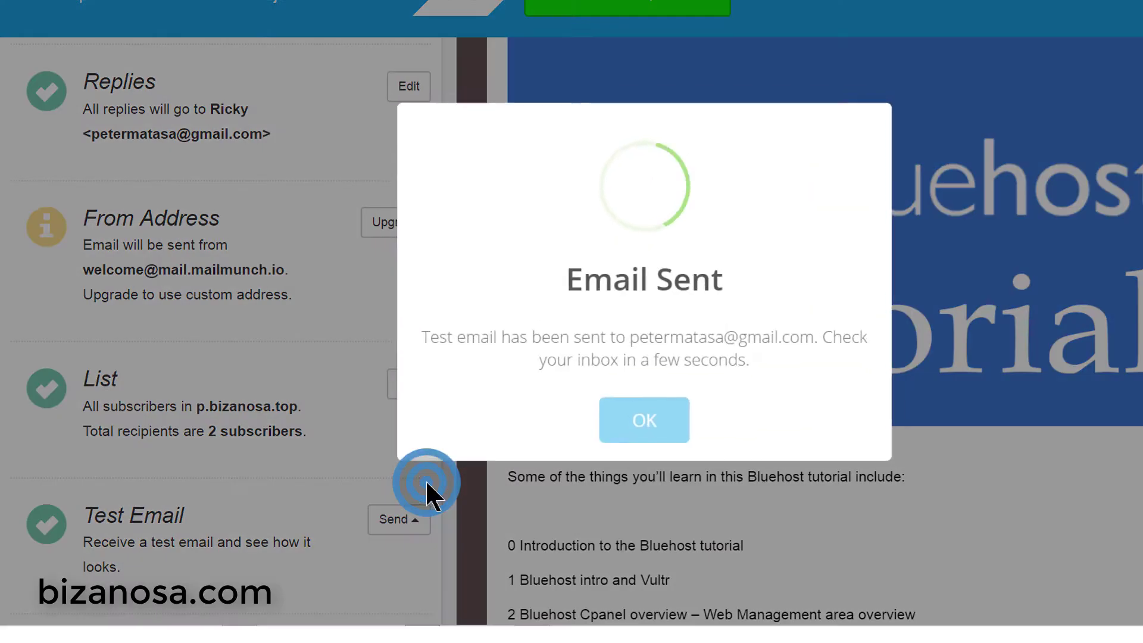
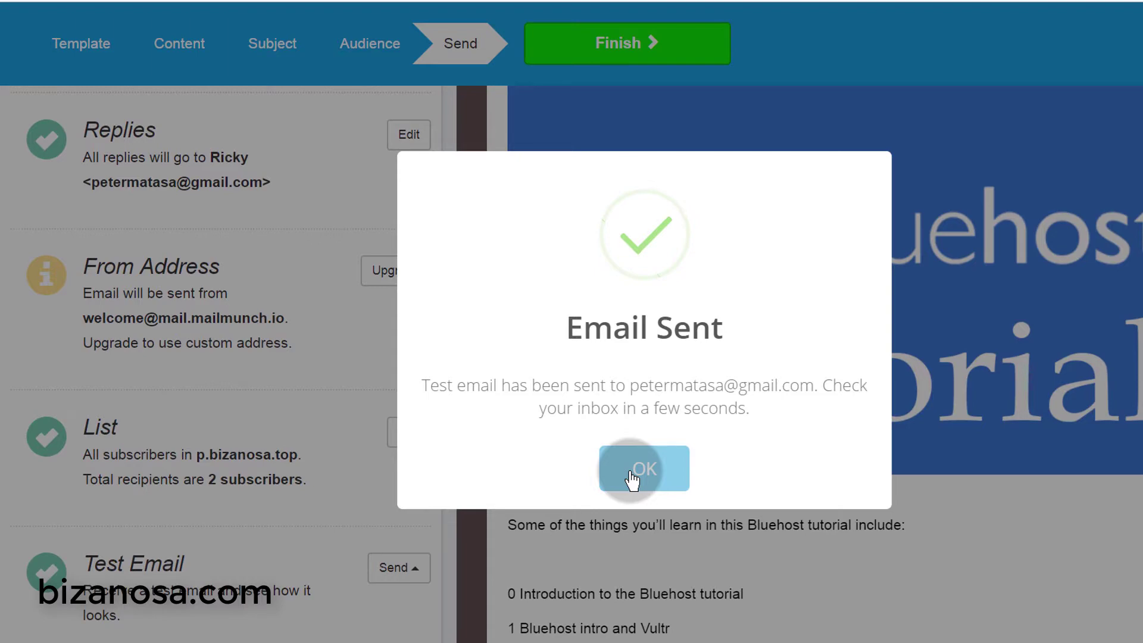
- Dismiss the Email Sent confirmation and check the test recipient dropdown
{"action": "left_click", "coordinate": [631, 476]}
{"action": "left_click", "coordinate": [393, 568]}
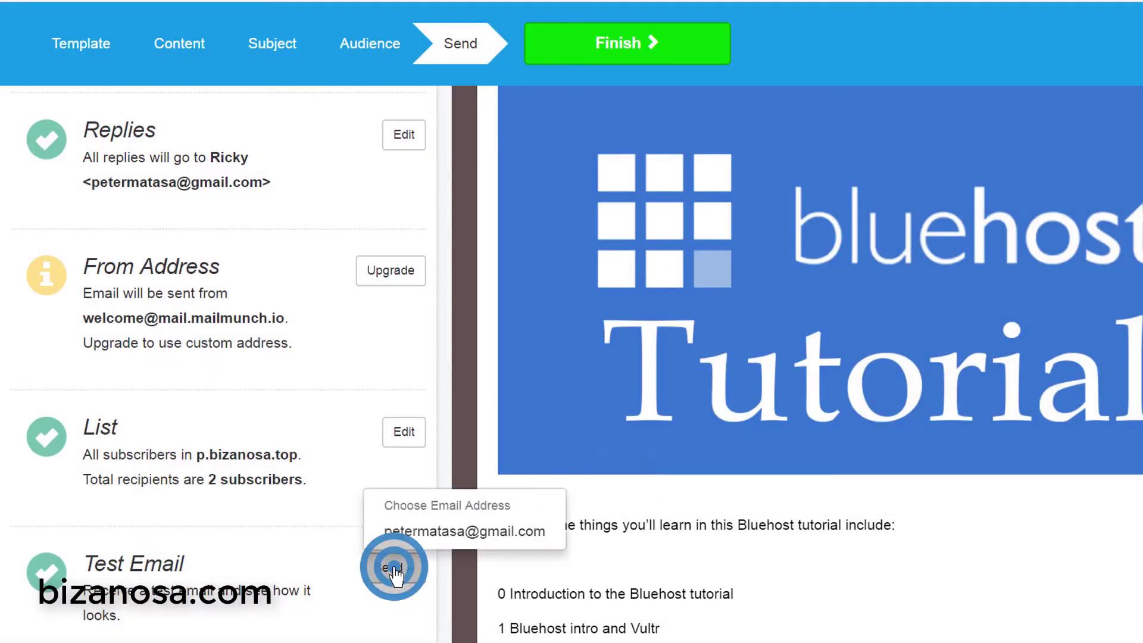
{"action": "left_click", "coordinate": [403, 618]}
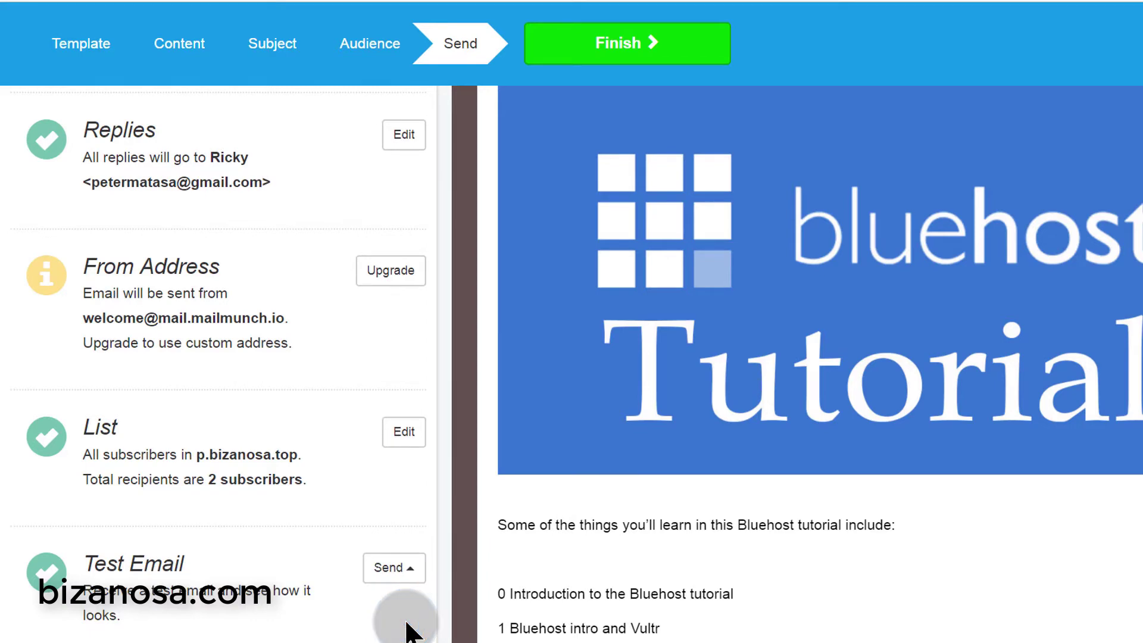
- Scroll through the Free Bluehost Tutorial email preview and back to the top
{"action": "scroll", "coordinate": [845, 480], "scroll_direction": "down", "scroll_amount": 5}
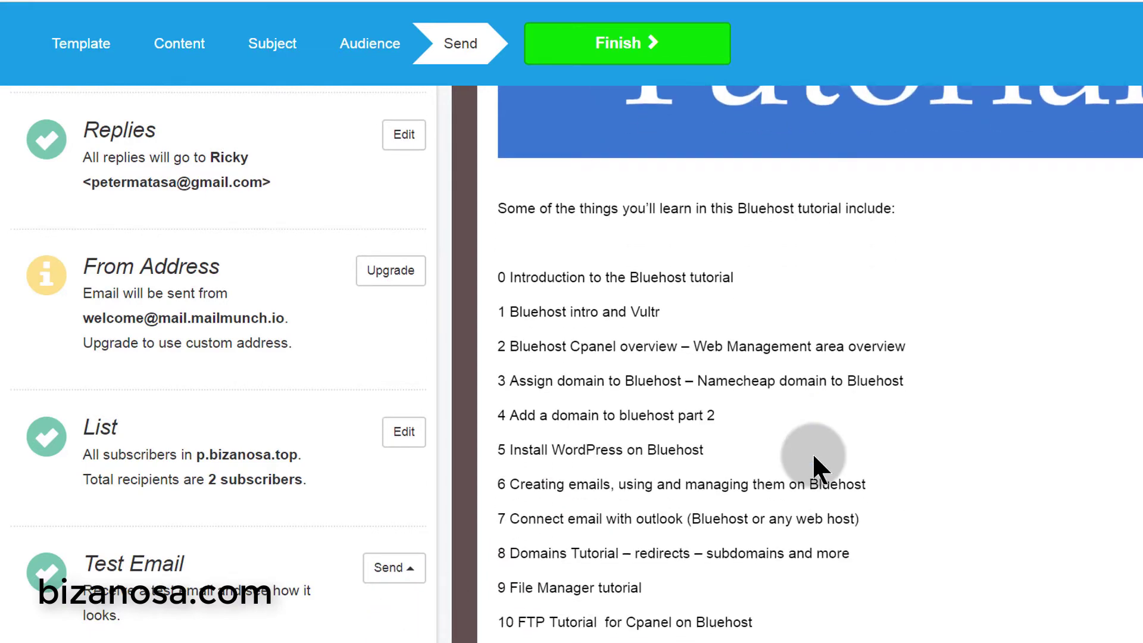
{"action": "scroll", "coordinate": [813, 456], "scroll_direction": "down", "scroll_amount": 5}
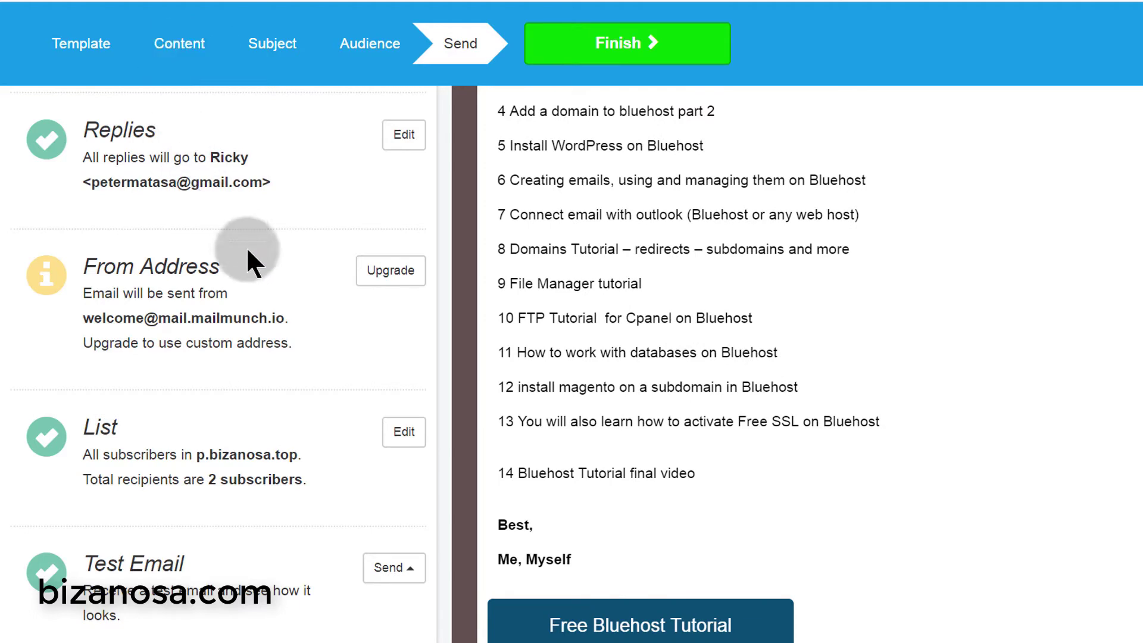
{"action": "scroll", "coordinate": [626, 325], "scroll_direction": "down", "scroll_amount": 5}
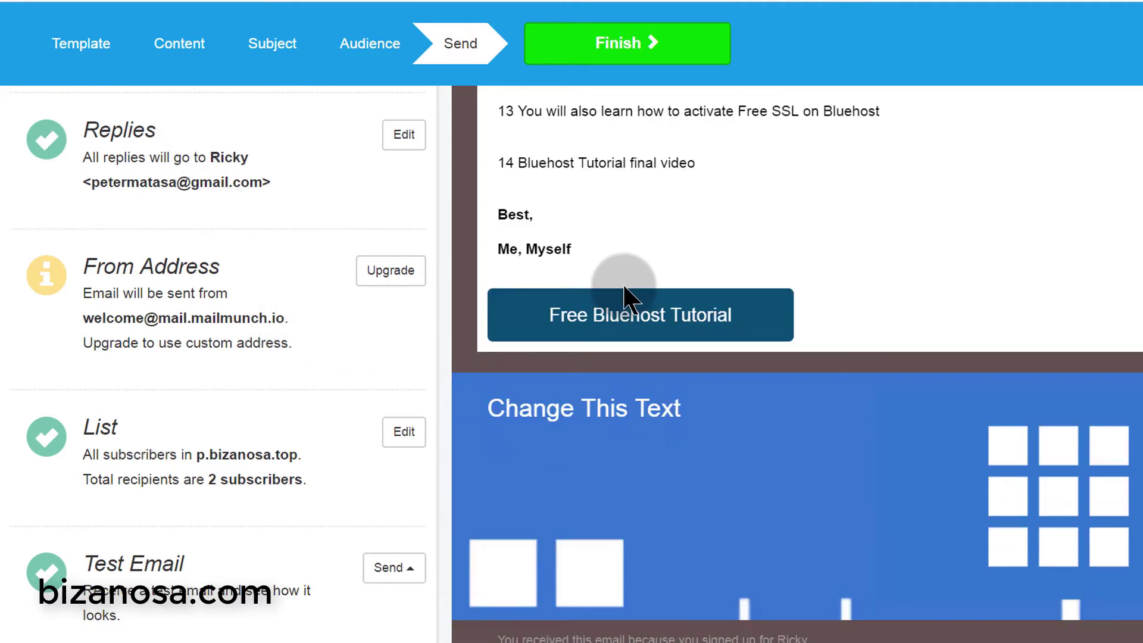
{"action": "scroll", "coordinate": [624, 288], "scroll_direction": "down", "scroll_amount": 2}
{"action": "scroll", "coordinate": [624, 287], "scroll_direction": "up", "scroll_amount": 15}
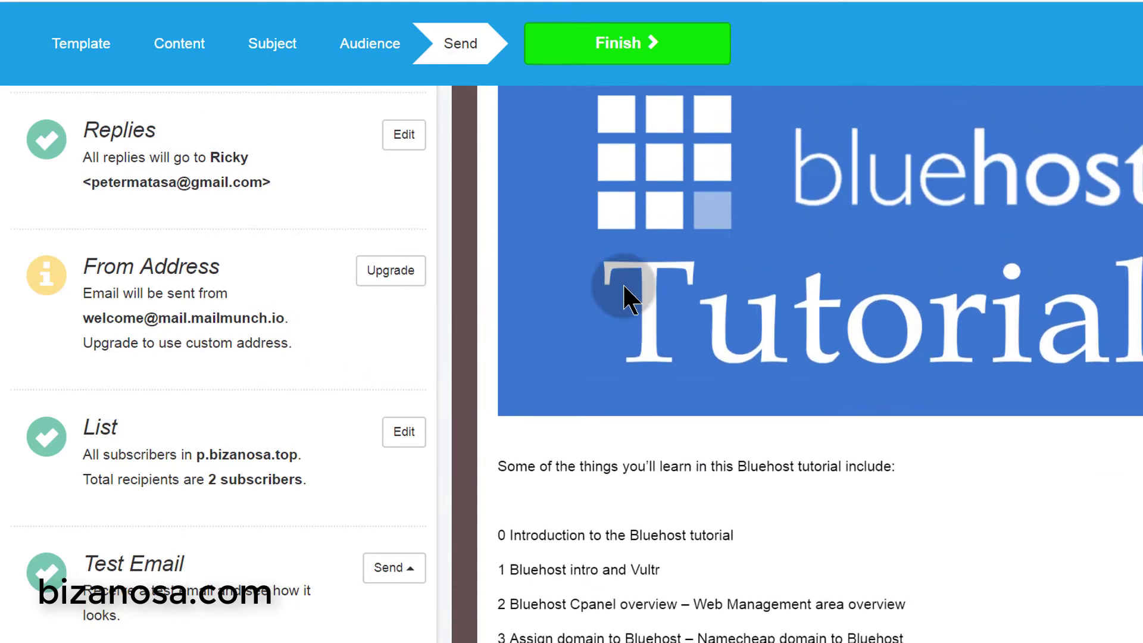
{"action": "scroll", "coordinate": [624, 288], "scroll_direction": "up", "scroll_amount": 5}
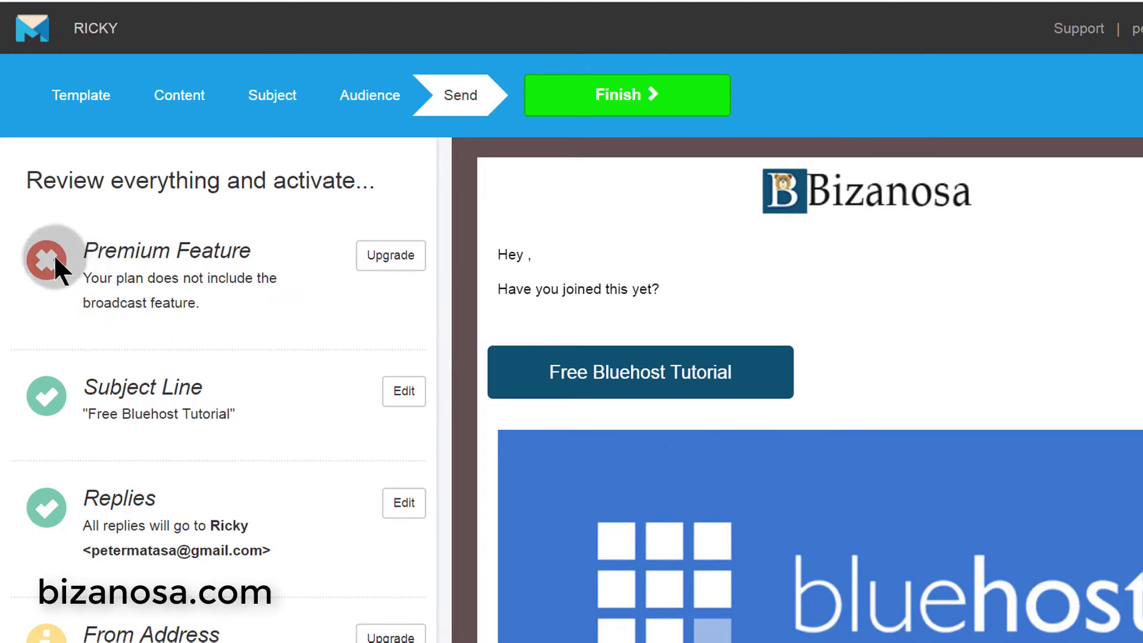
- Open the Upgrade pricing page and review plans, including Email Marketing Premium at $3.49/month
{"action": "left_click", "coordinate": [397, 272]}
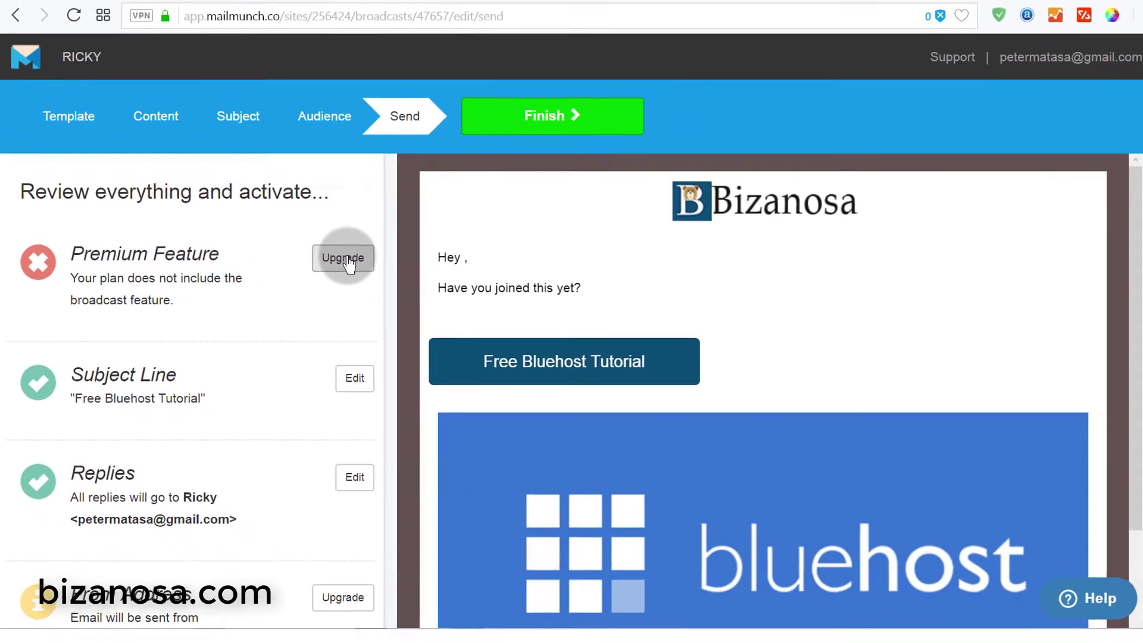
{"action": "left_click", "coordinate": [580, 334]}
{"action": "scroll", "coordinate": [580, 370], "scroll_direction": "down", "scroll_amount": 3}
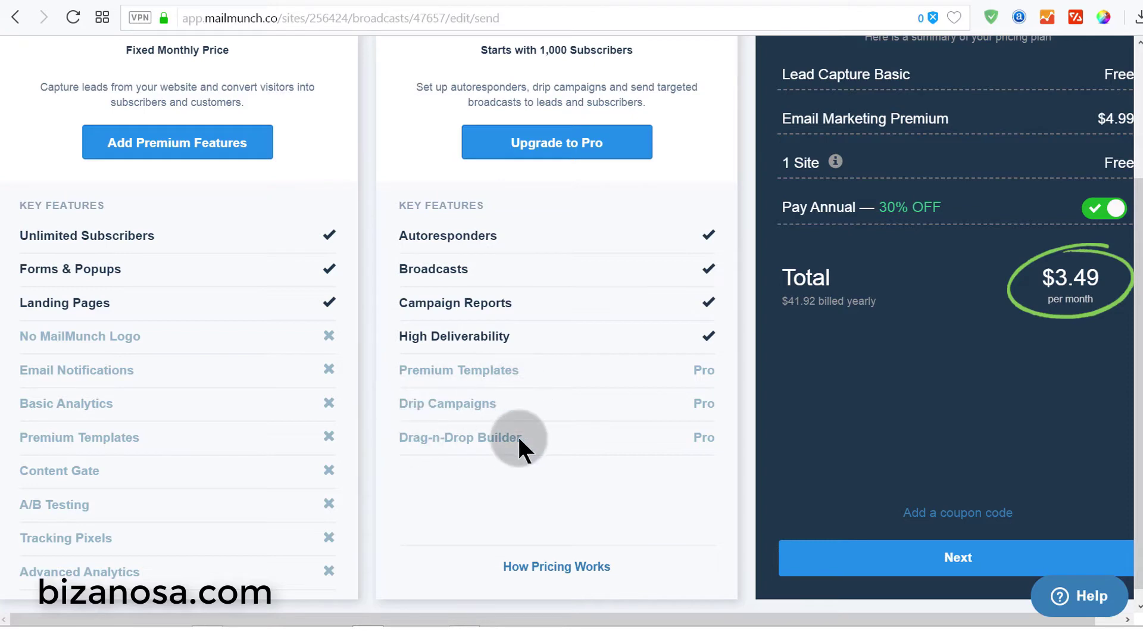
{"action": "scroll", "coordinate": [248, 304], "scroll_direction": "up", "scroll_amount": 3}
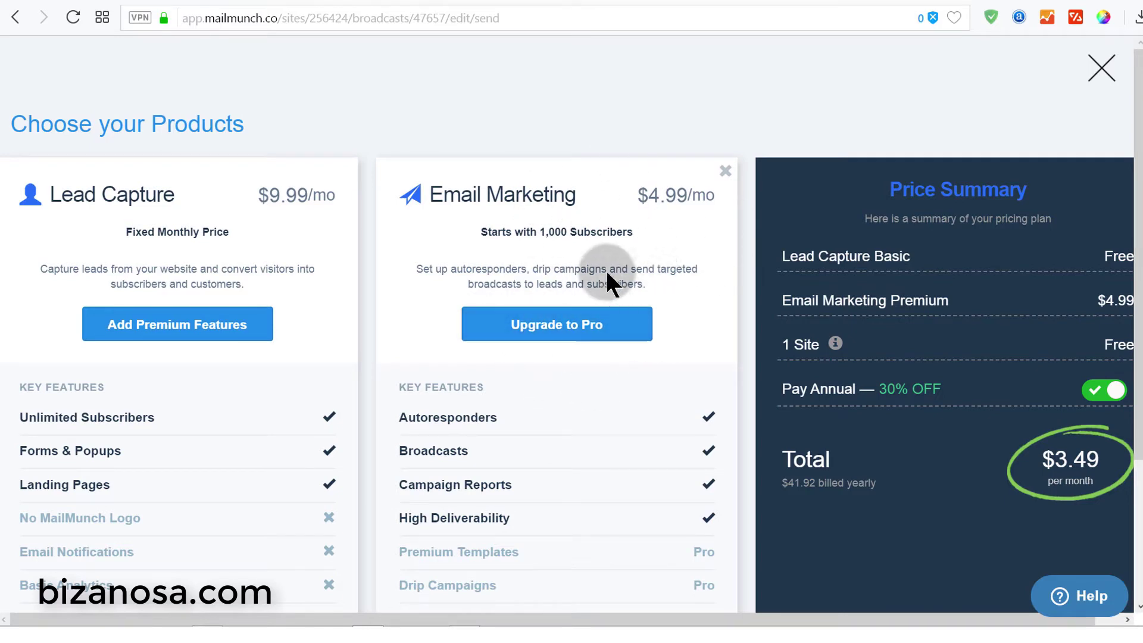
{"action": "scroll", "coordinate": [218, 331], "scroll_direction": "down", "scroll_amount": 1}
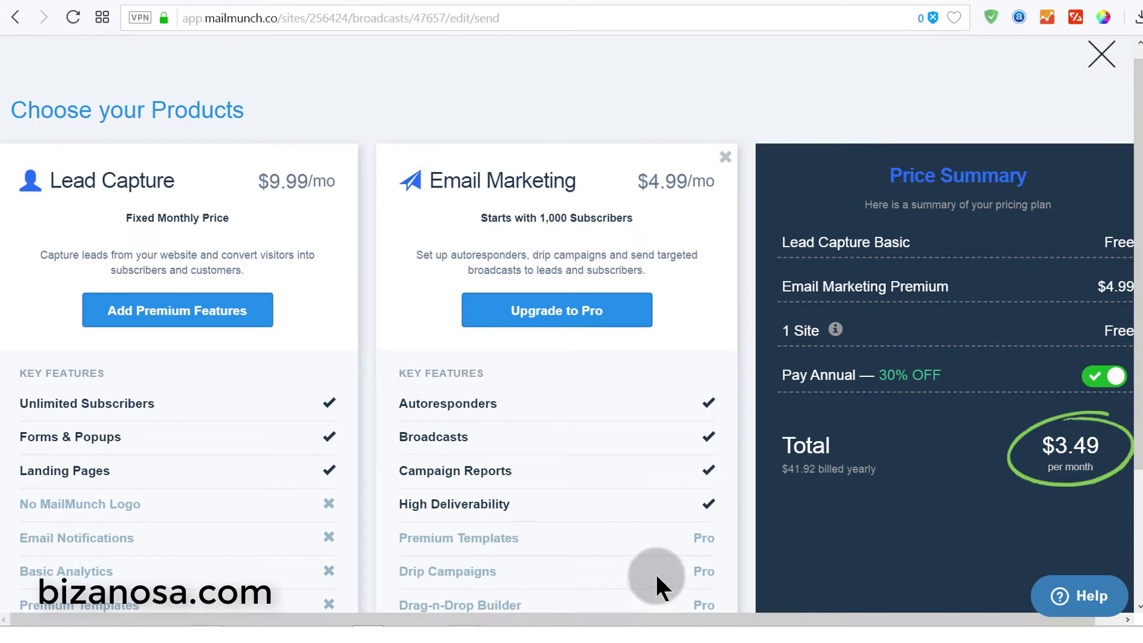
- Leave 'Free Bluehost Tutorial' as a draft after the Invalid warning and return to Broadcasts
{"action": "left_click", "coordinate": [1101, 54]}
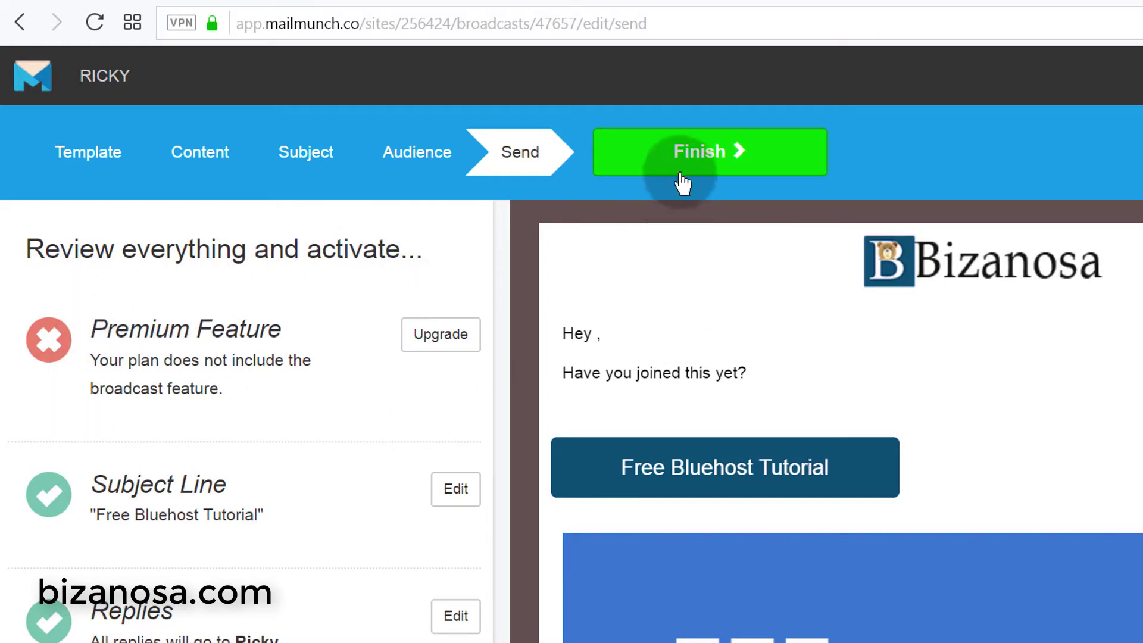
{"action": "left_click", "coordinate": [688, 150]}
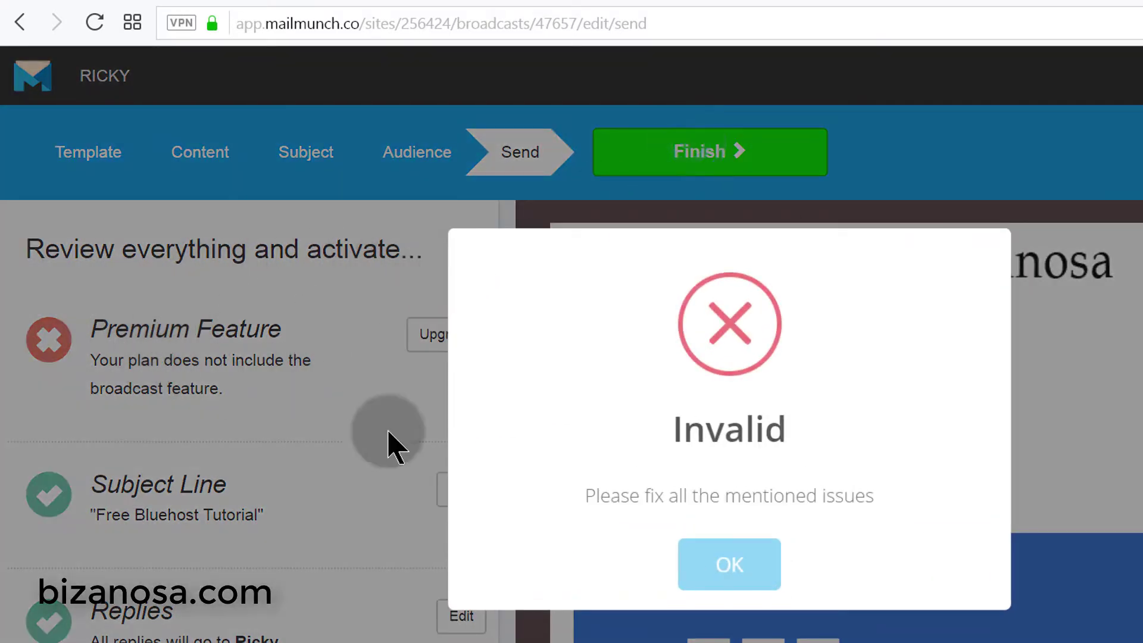
{"action": "left_click", "coordinate": [725, 566]}
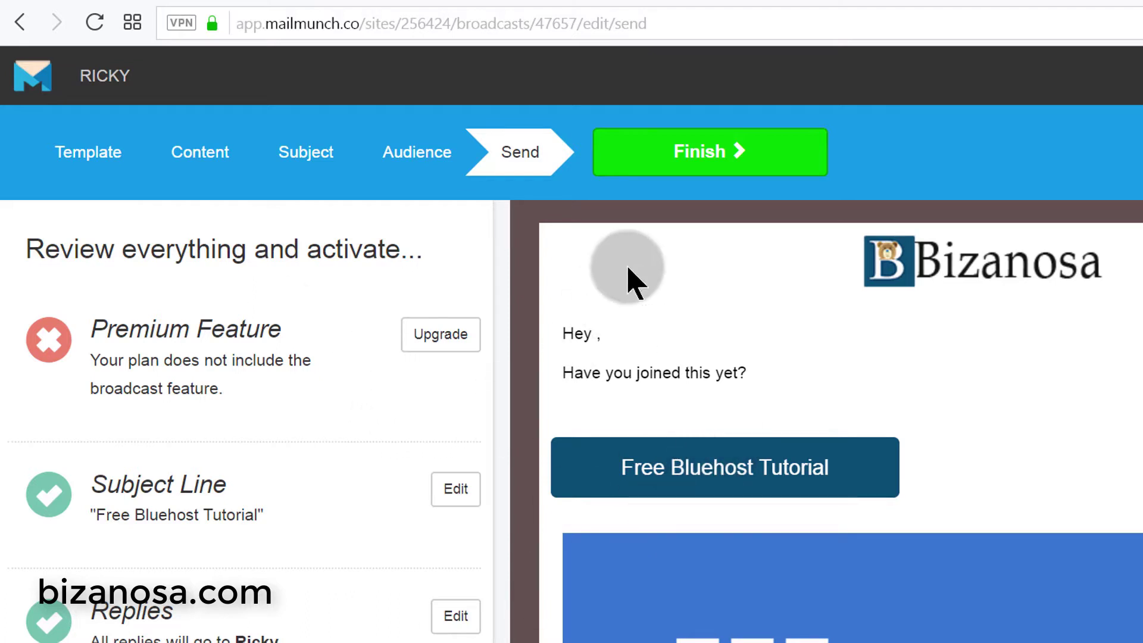
{"action": "left_click", "coordinate": [690, 151]}
{"action": "left_click", "coordinate": [106, 78]}
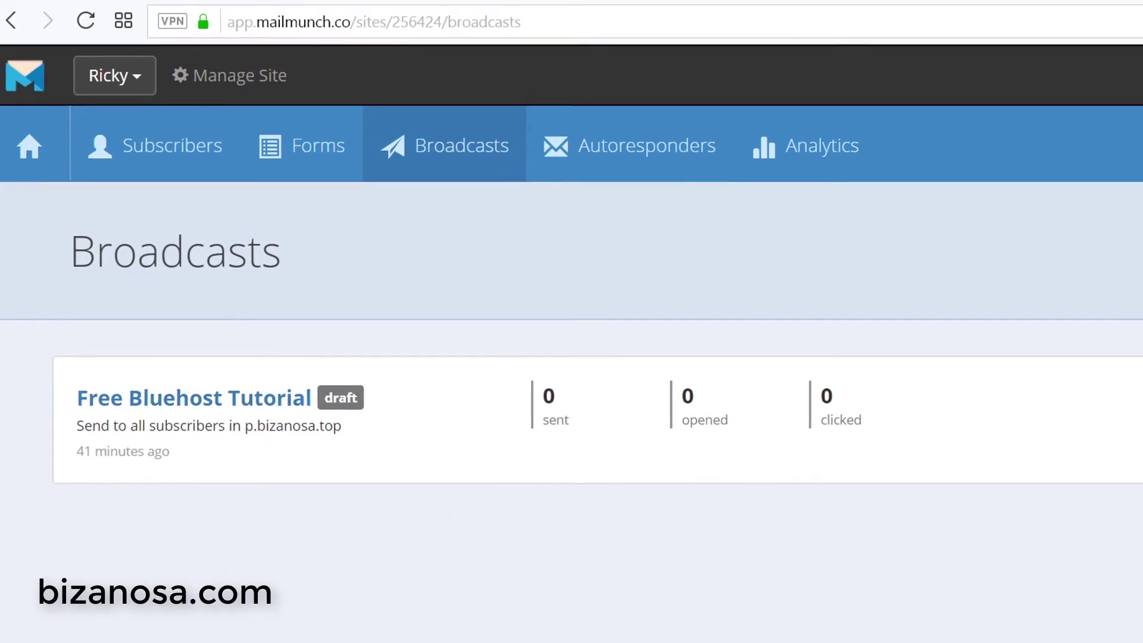
{"action": "left_click", "coordinate": [1142, 396]}
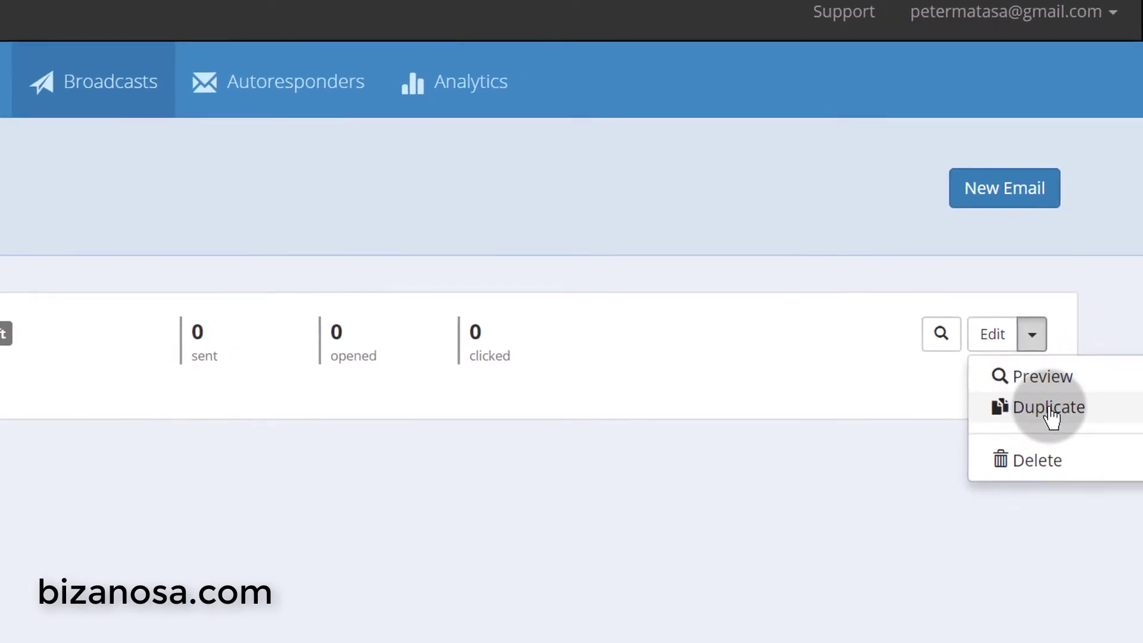
{"action": "left_click", "coordinate": [900, 490]}
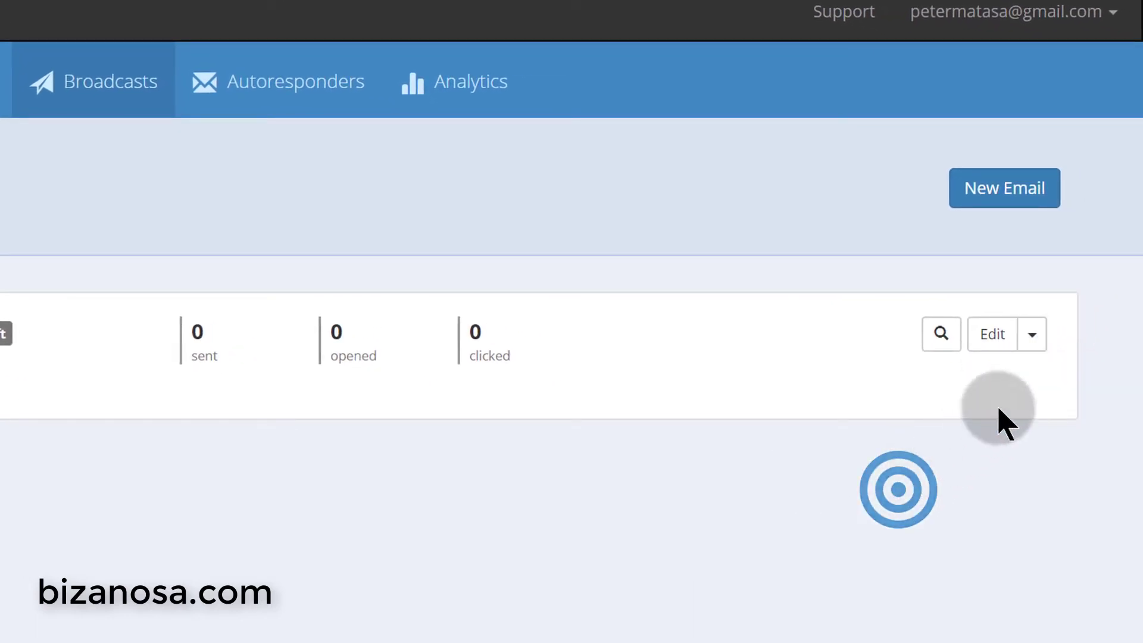
{"action": "left_click", "coordinate": [1025, 339]}
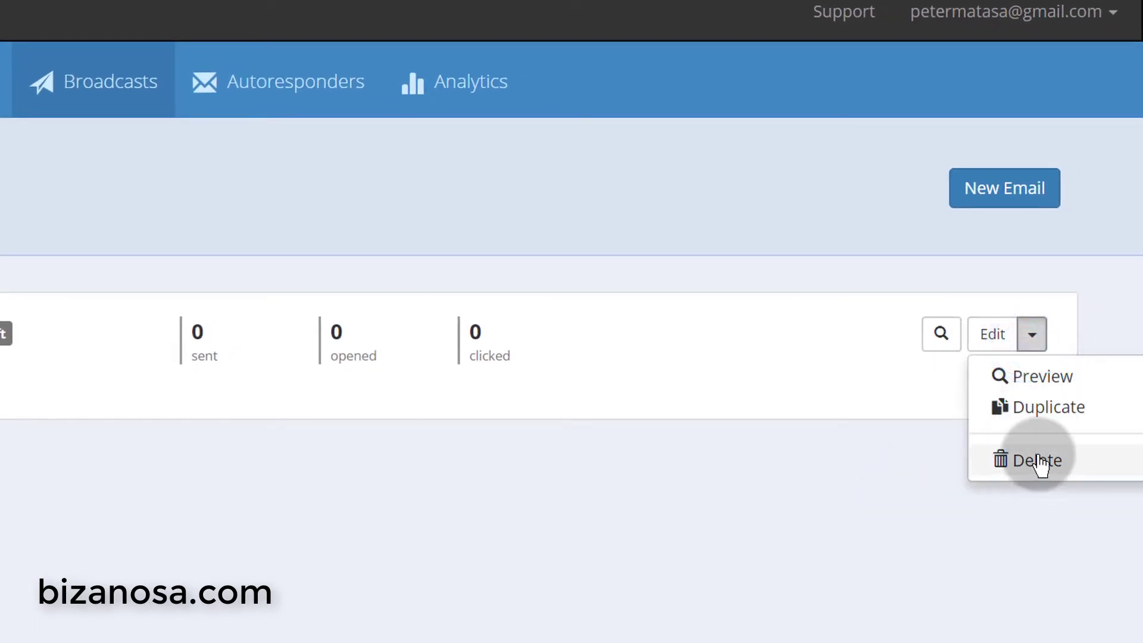
{"action": "left_click", "coordinate": [672, 482]}
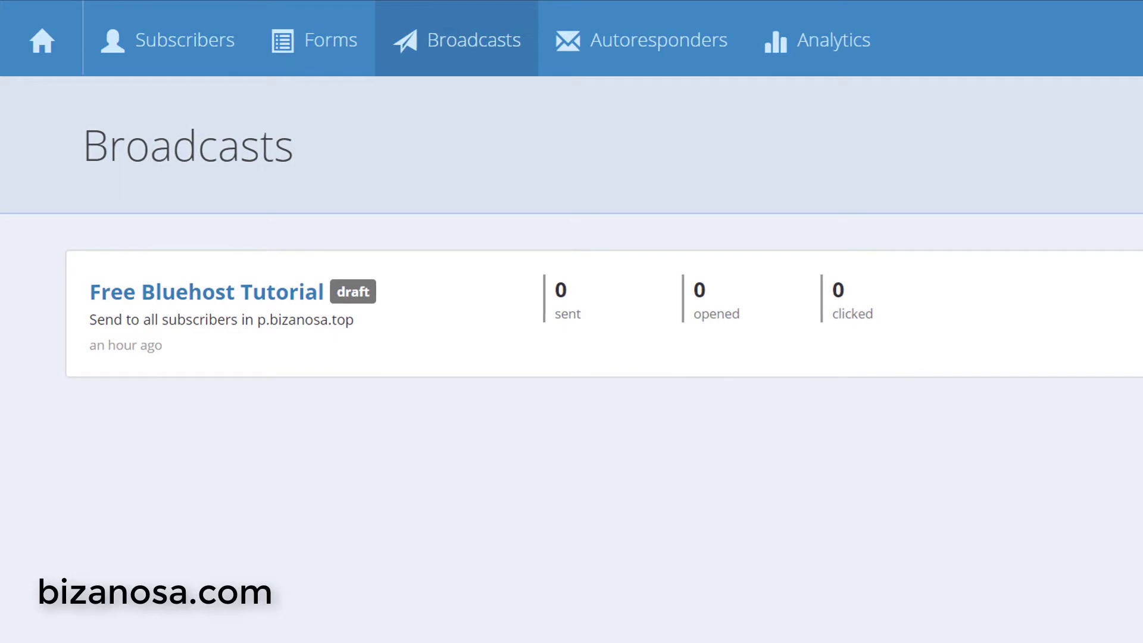
- Submit the p.bizanosa.com signup bar with the saved email plus an added '1'
{"action": "mouse_move", "coordinate": [480, 642]}
{"action": "left_click", "coordinate": [605, 589]}
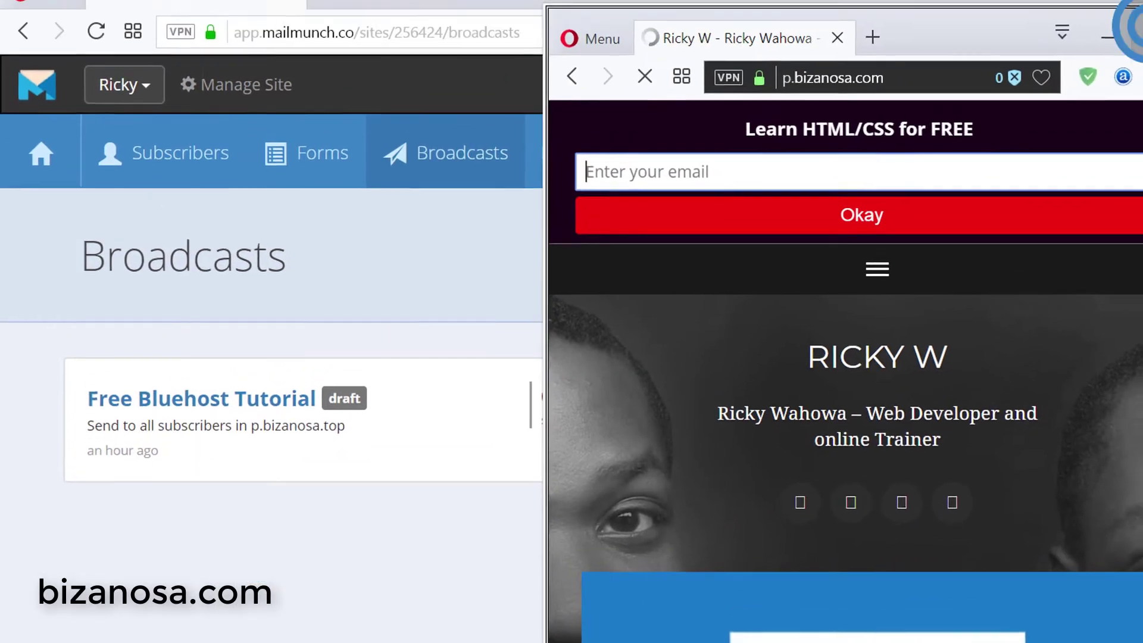
{"action": "left_click", "coordinate": [1107, 26]}
{"action": "left_click", "coordinate": [729, 113]}
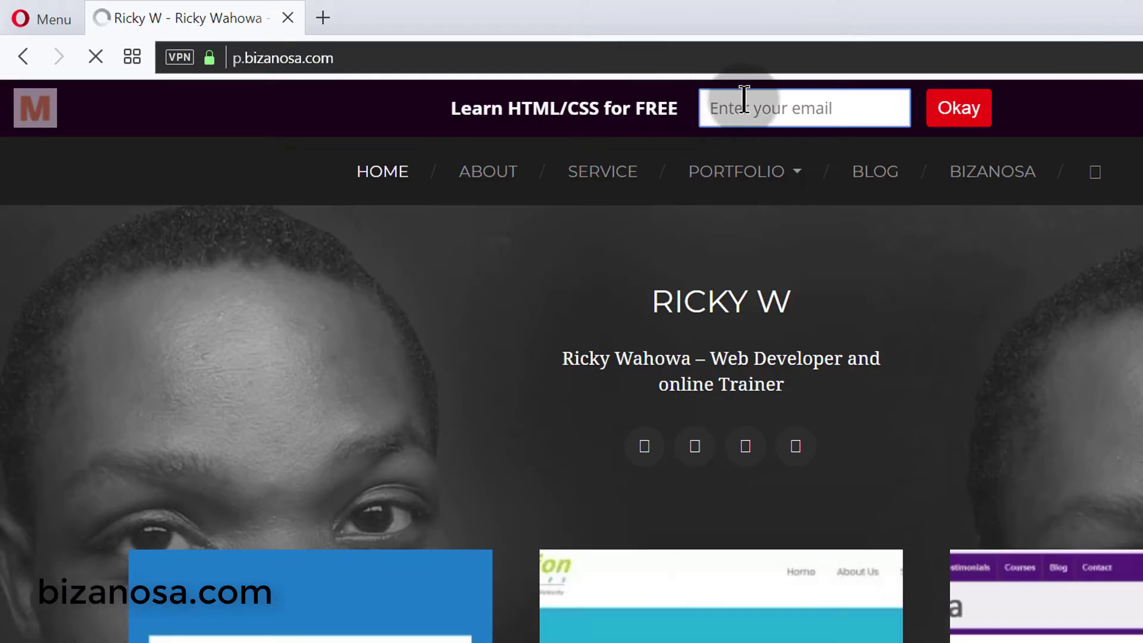
{"action": "left_click", "coordinate": [739, 145]}
{"action": "left_click", "coordinate": [970, 108]}
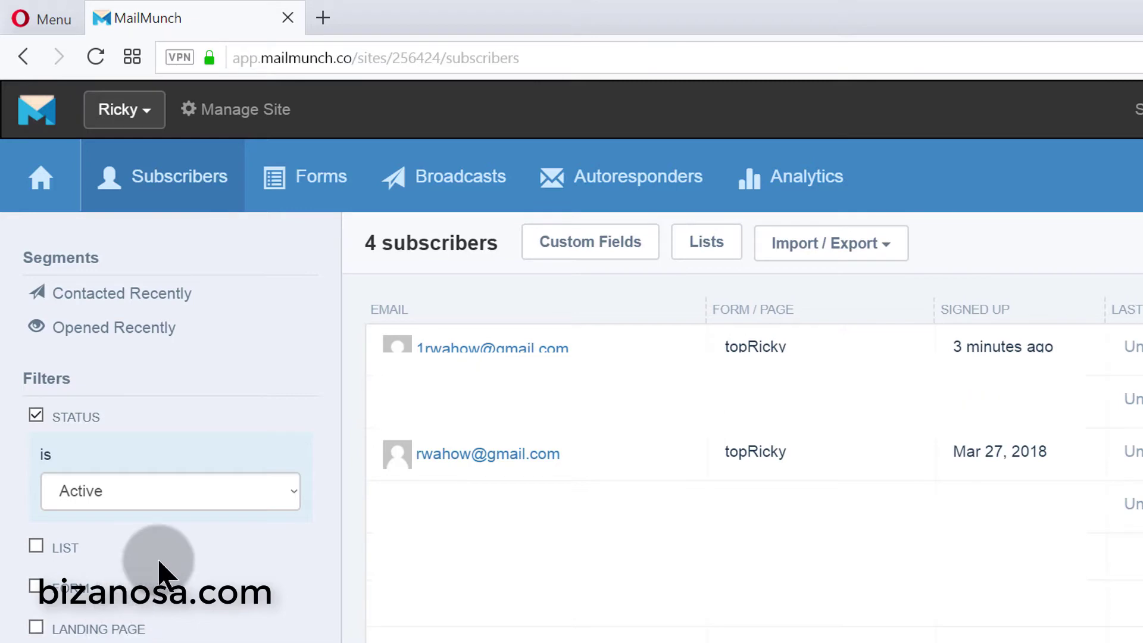
- Keep the subscriber status filter set to Active
{"action": "scroll", "coordinate": [159, 574], "scroll_direction": "down", "scroll_amount": 2}
{"action": "left_click", "coordinate": [132, 381]}
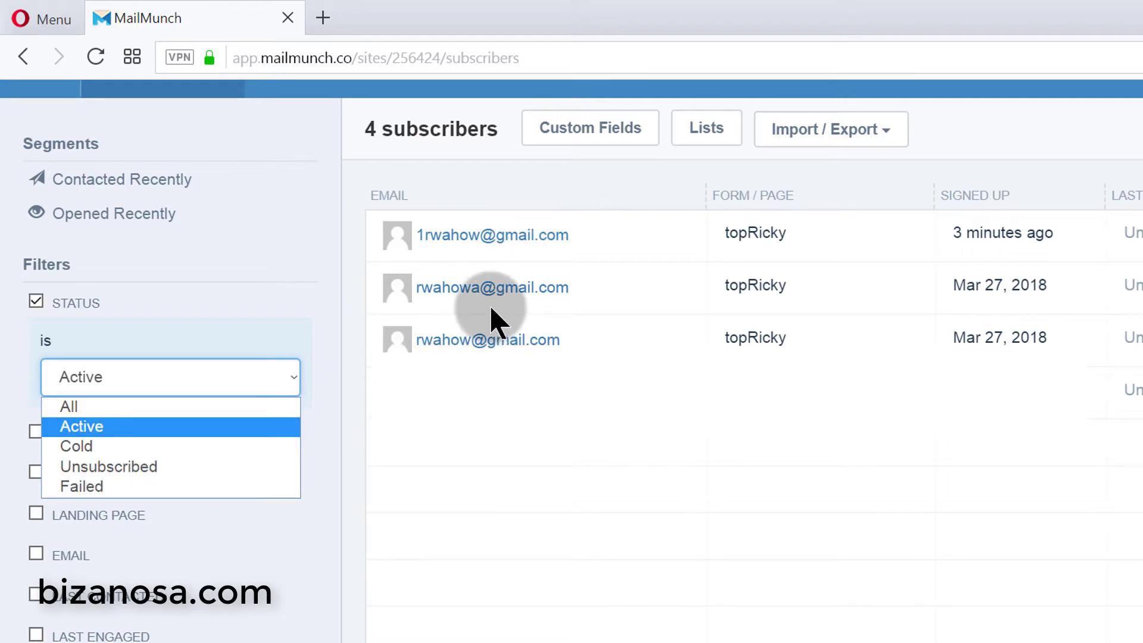
{"action": "left_click", "coordinate": [493, 321]}
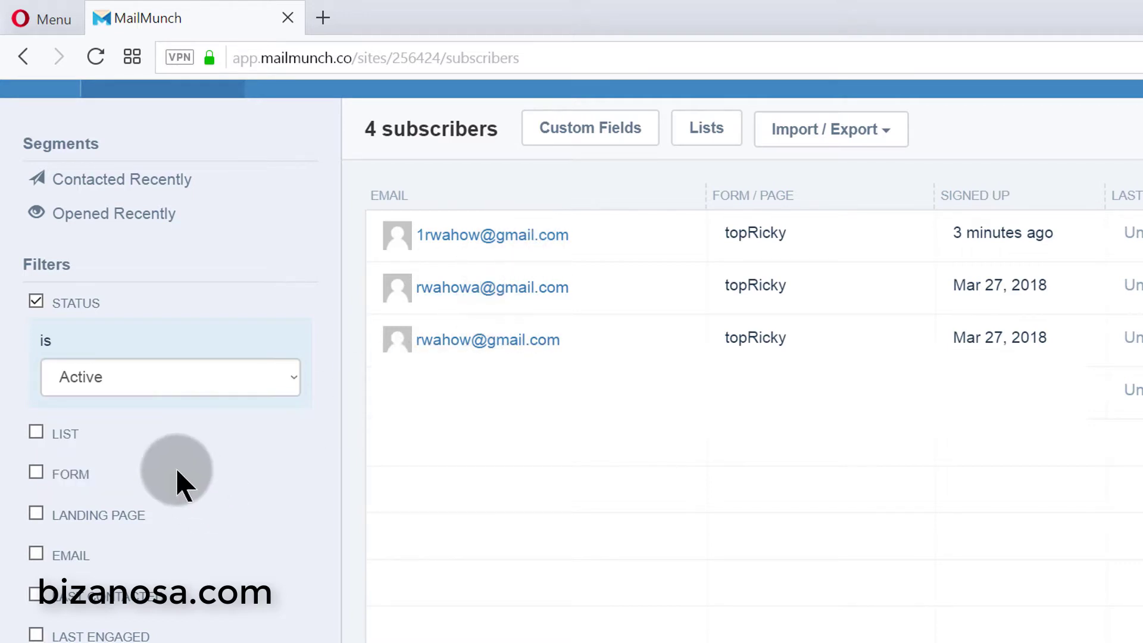
{"action": "left_click", "coordinate": [124, 384]}
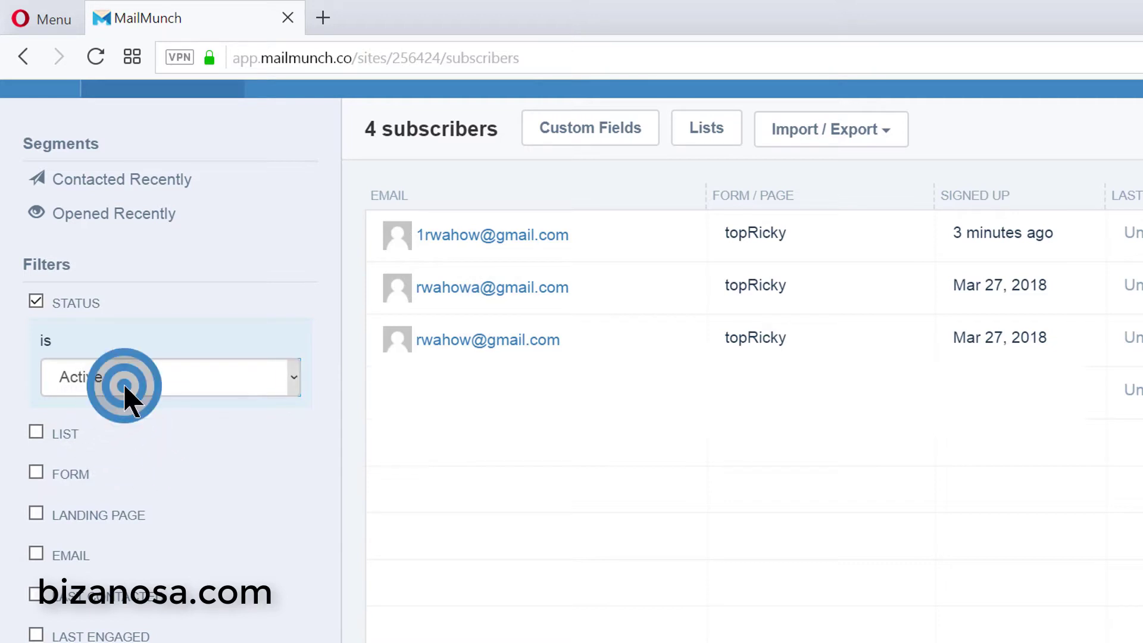
{"action": "left_click", "coordinate": [122, 425]}
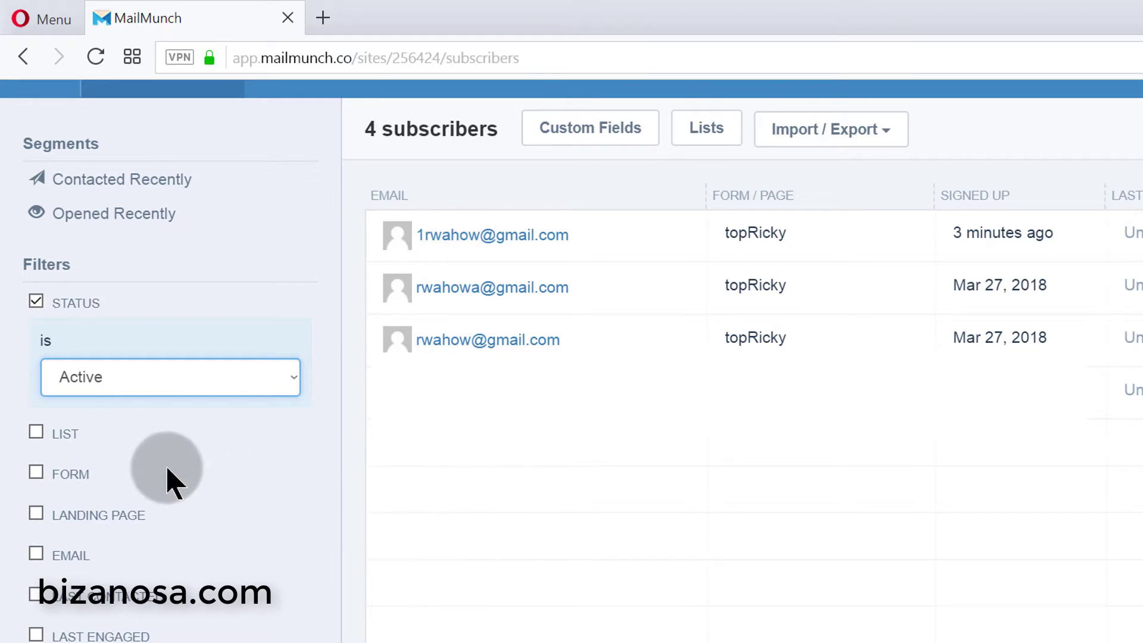
{"action": "scroll", "coordinate": [168, 476], "scroll_direction": "down", "scroll_amount": 2}
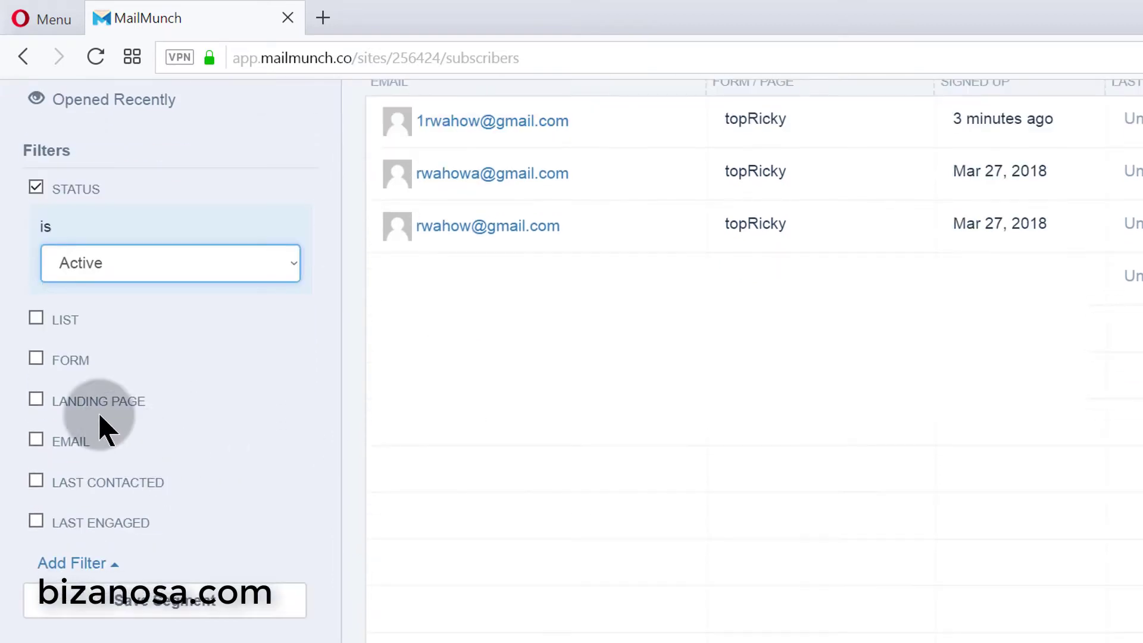
- Add a list filter, trying scrollboxlist and then the p.bizanosa.top list
{"action": "left_click", "coordinate": [36, 318]}
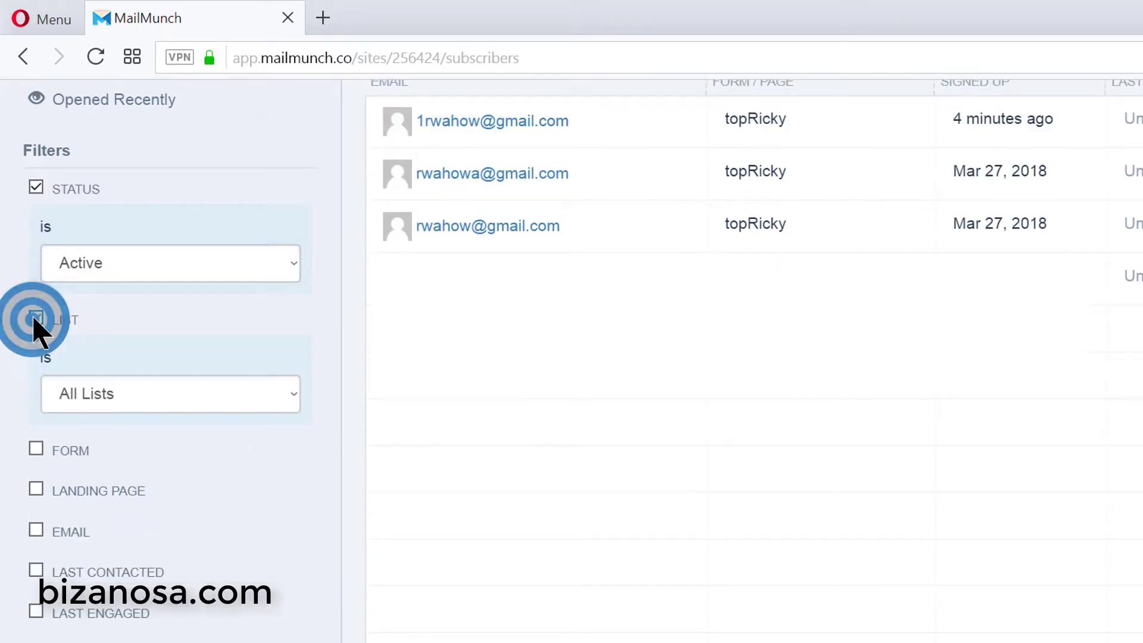
{"action": "left_click", "coordinate": [133, 394]}
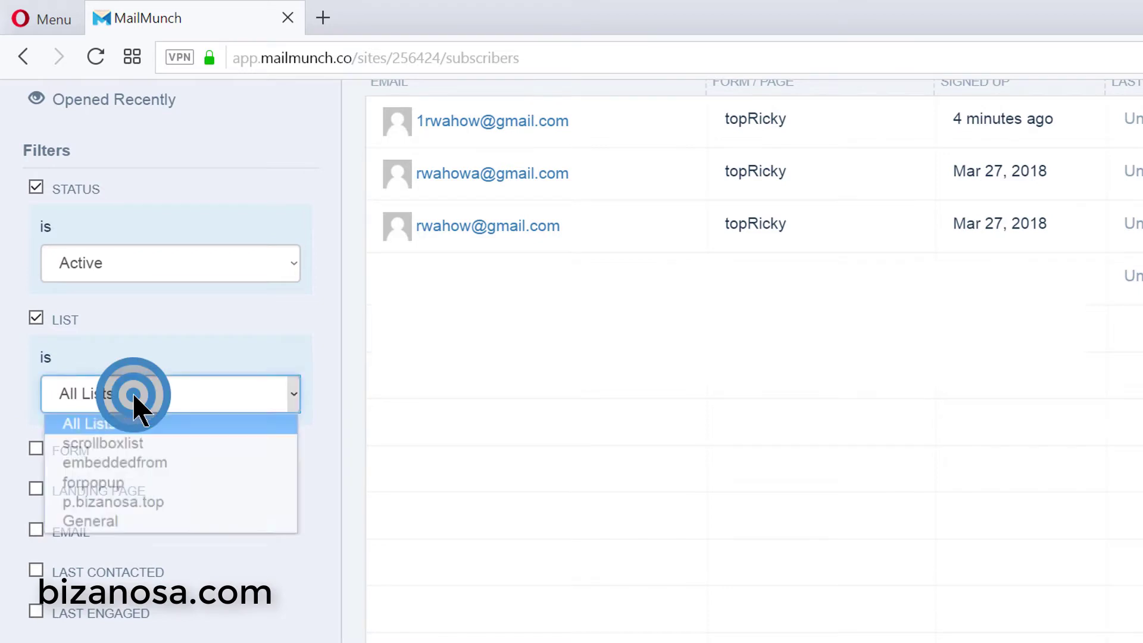
{"action": "left_click", "coordinate": [162, 443]}
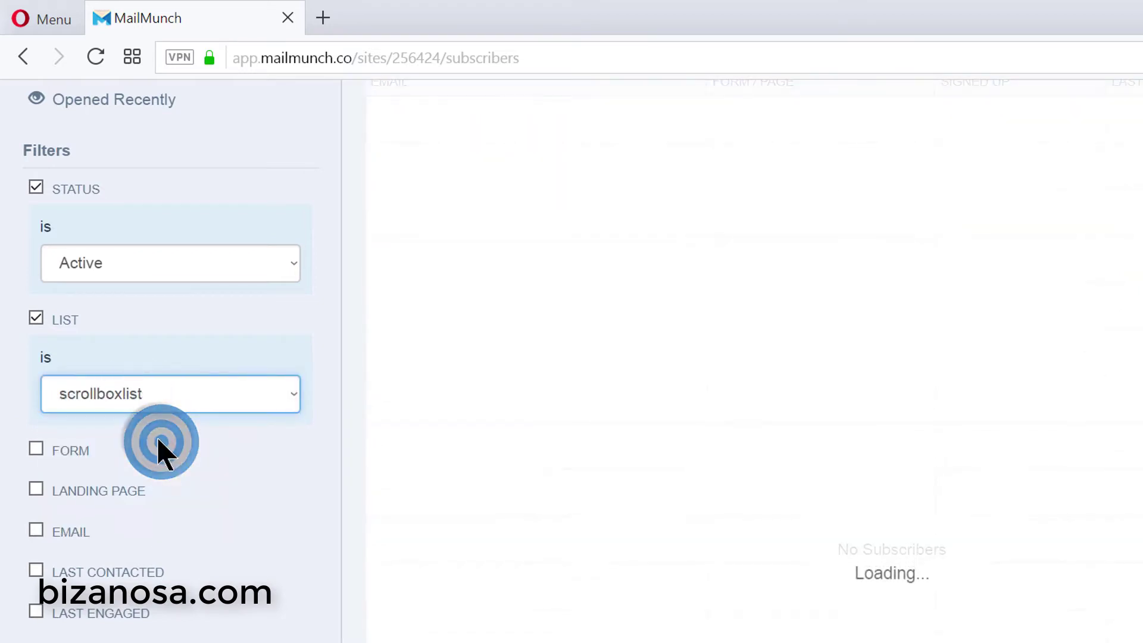
{"action": "left_click", "coordinate": [168, 404]}
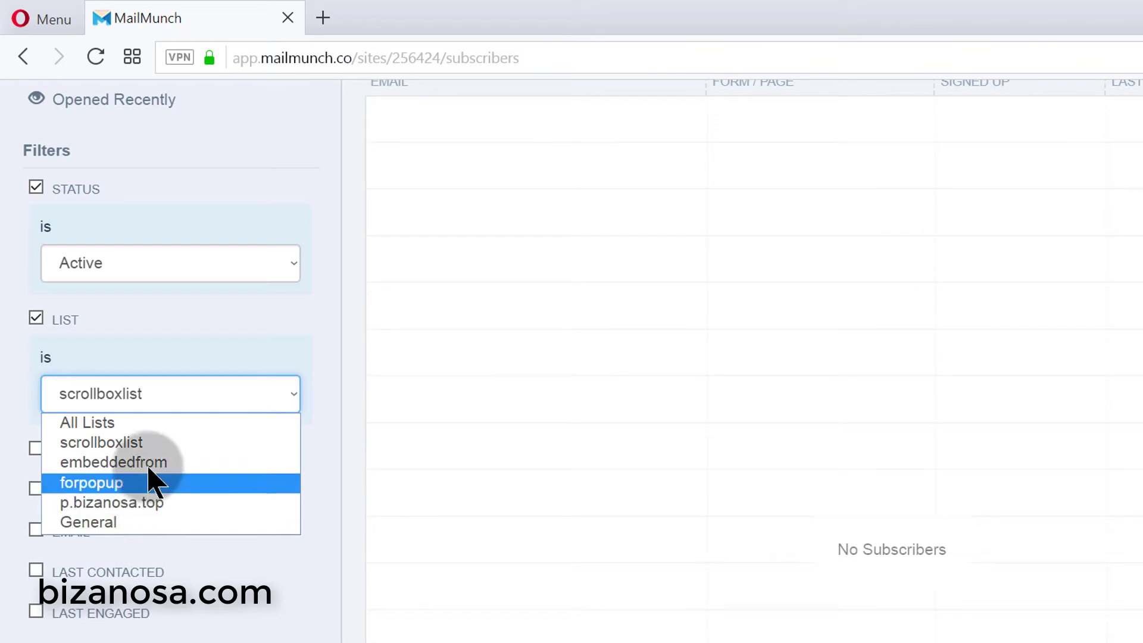
{"action": "left_click", "coordinate": [141, 503]}
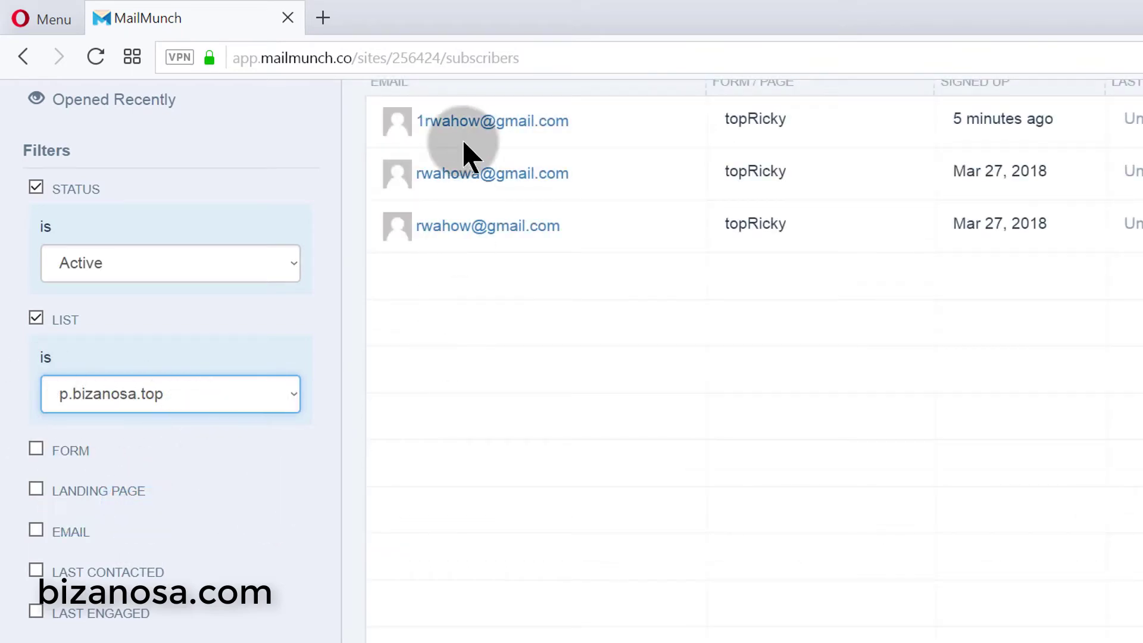
- Add a signup-form filter set to popupNew and remove the list filter
{"action": "left_click", "coordinate": [34, 451]}
{"action": "left_click", "coordinate": [142, 527]}
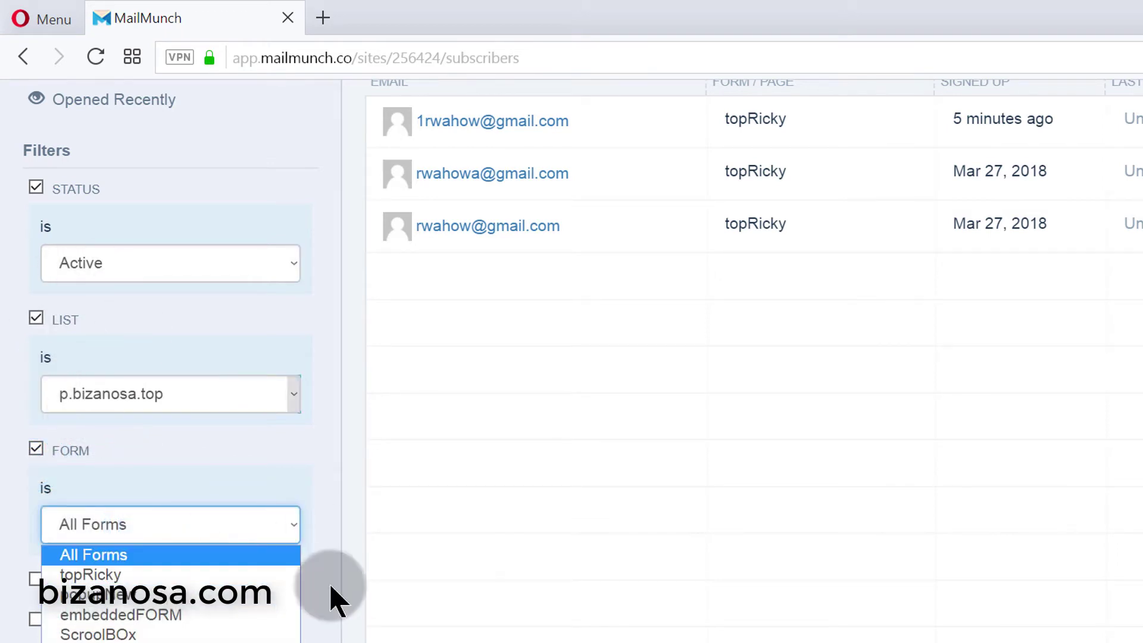
{"action": "left_click", "coordinate": [186, 439]}
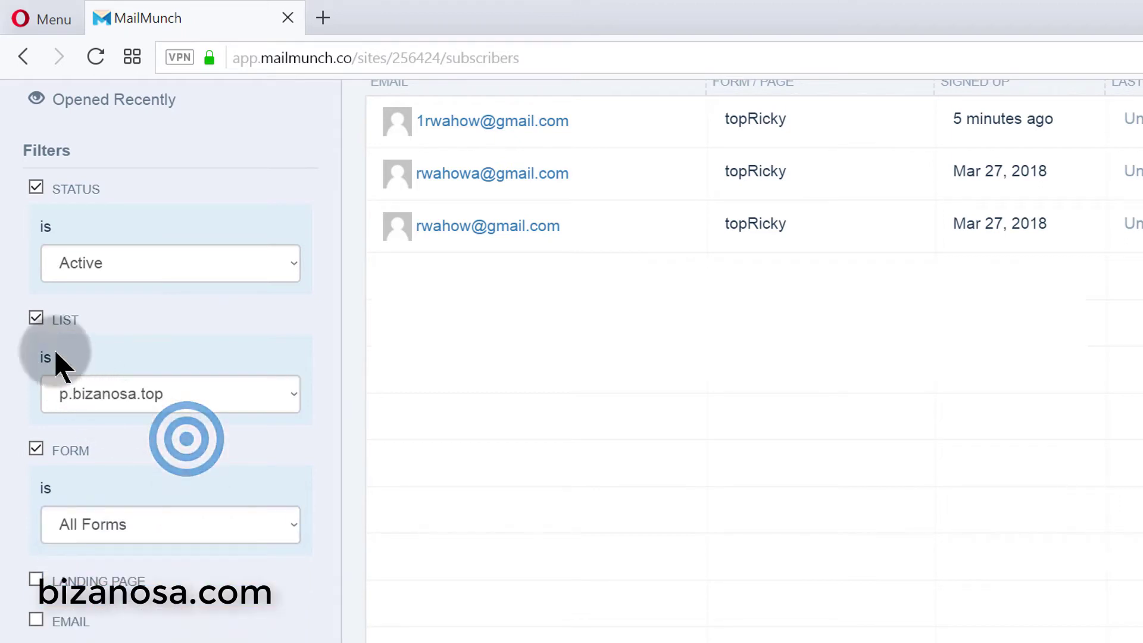
{"action": "left_click", "coordinate": [35, 319]}
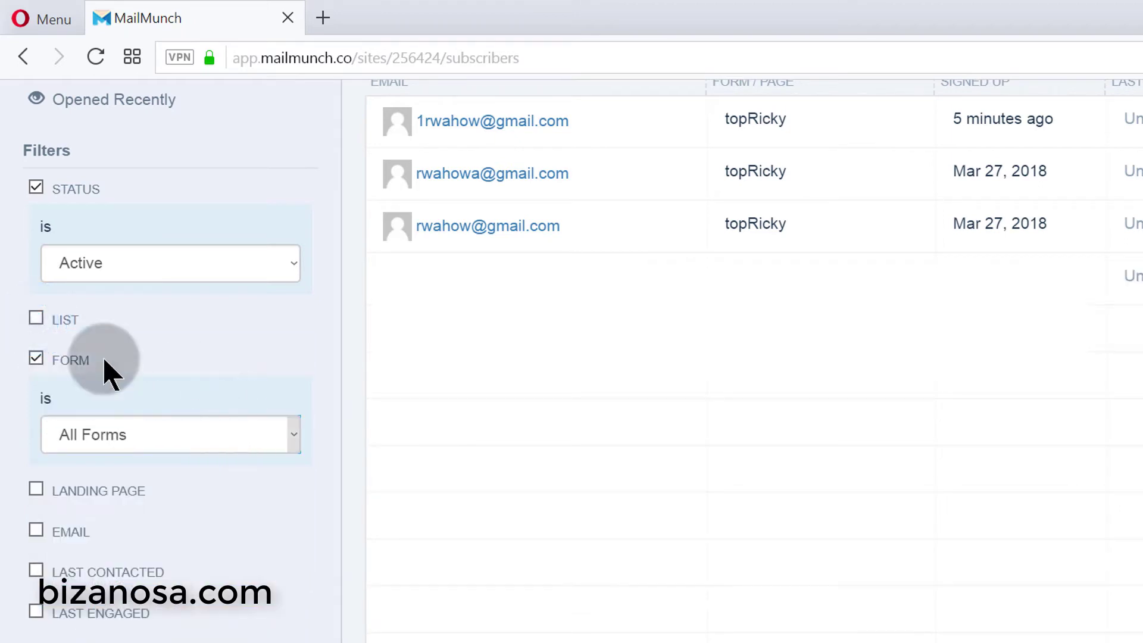
{"action": "left_click", "coordinate": [113, 436]}
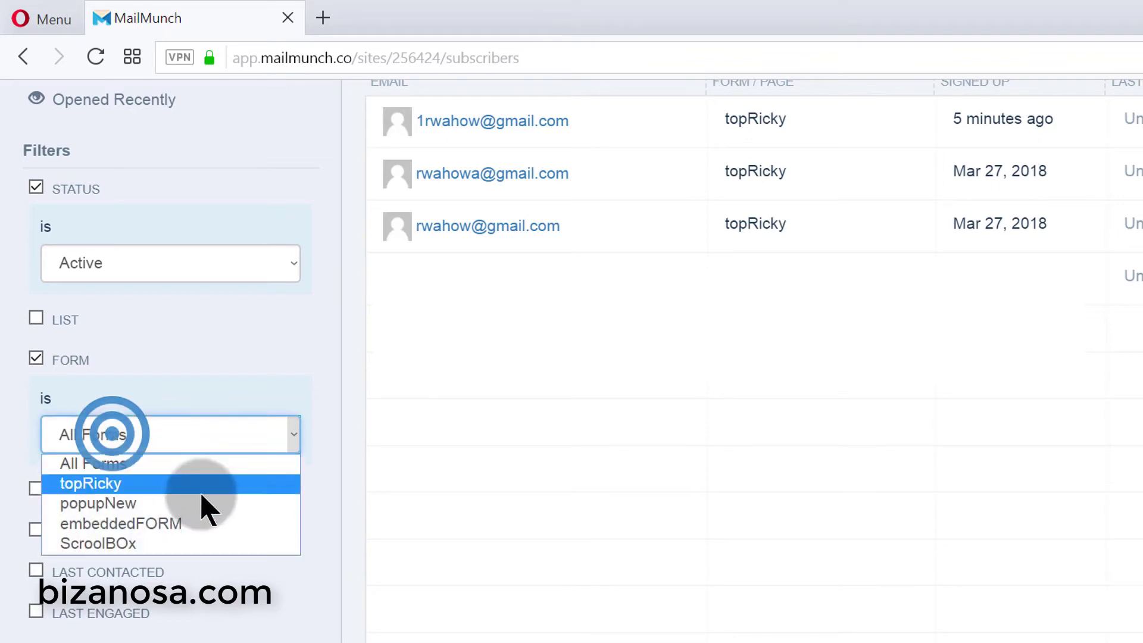
{"action": "left_click", "coordinate": [131, 504]}
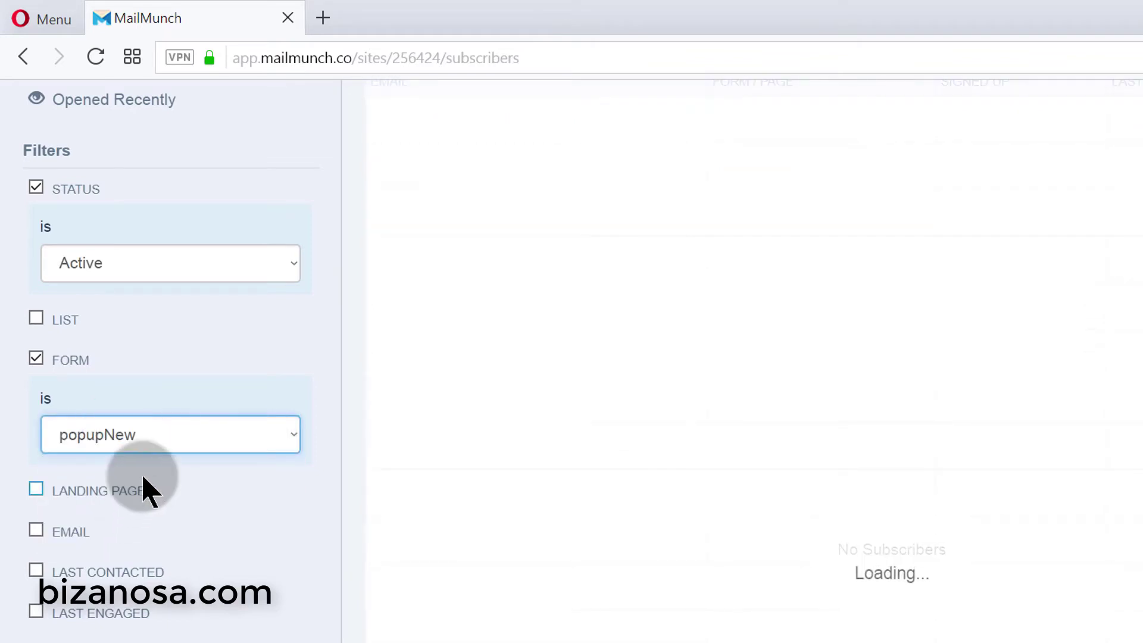
- Add a landing page filter and switch the form filter to topRicky
{"action": "left_click", "coordinate": [35, 489]}
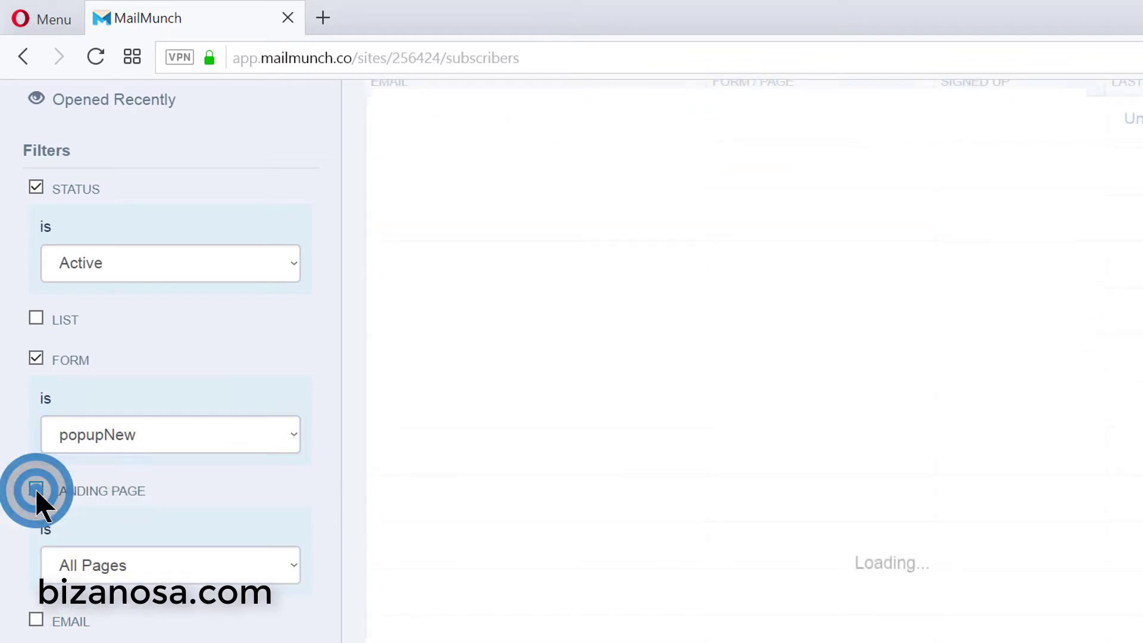
{"action": "left_click", "coordinate": [122, 567]}
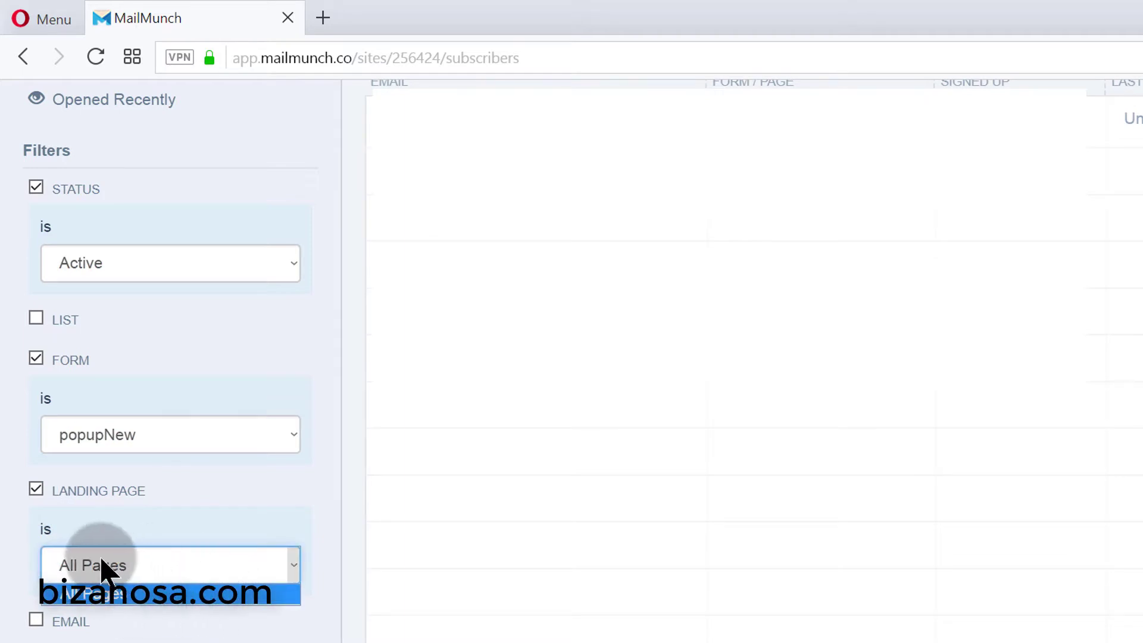
{"action": "left_click", "coordinate": [175, 513]}
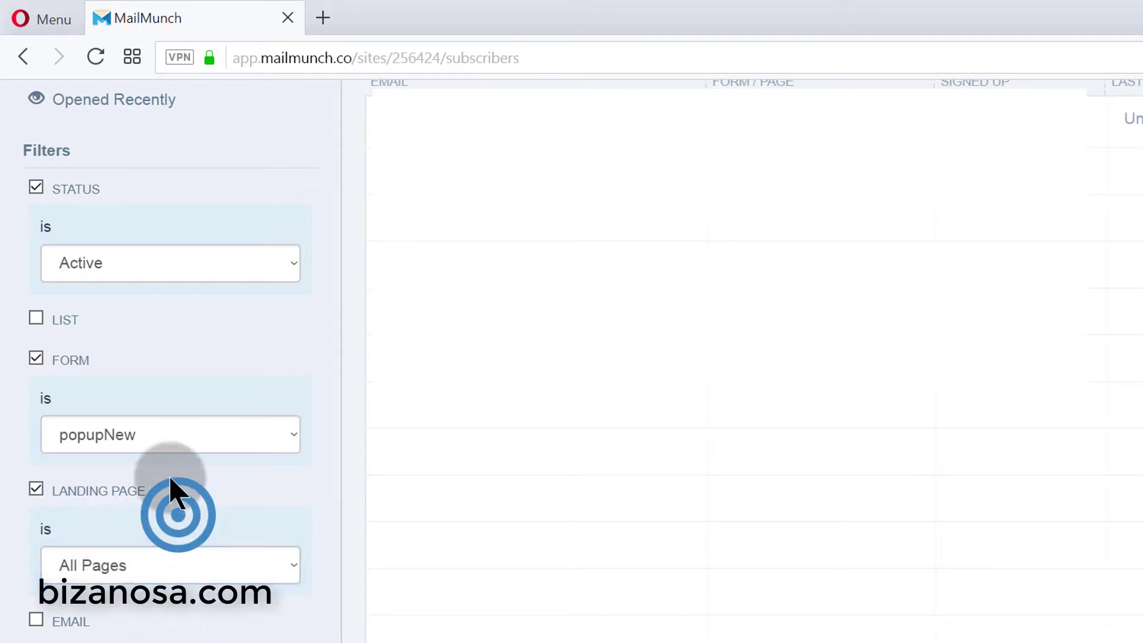
{"action": "left_click", "coordinate": [160, 437]}
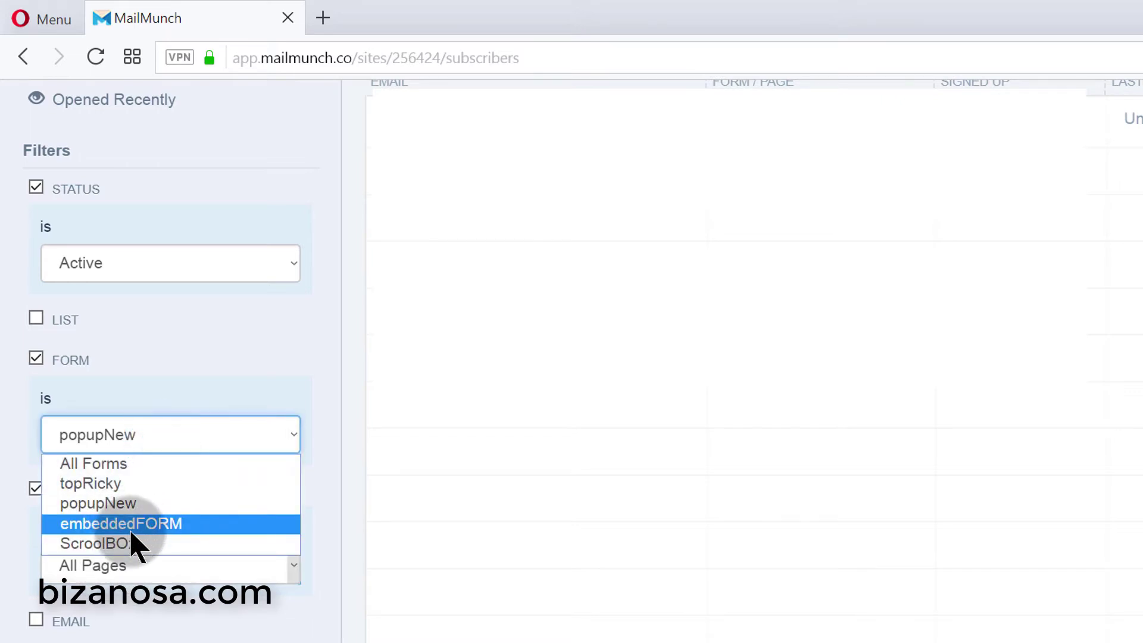
{"action": "left_click", "coordinate": [122, 485]}
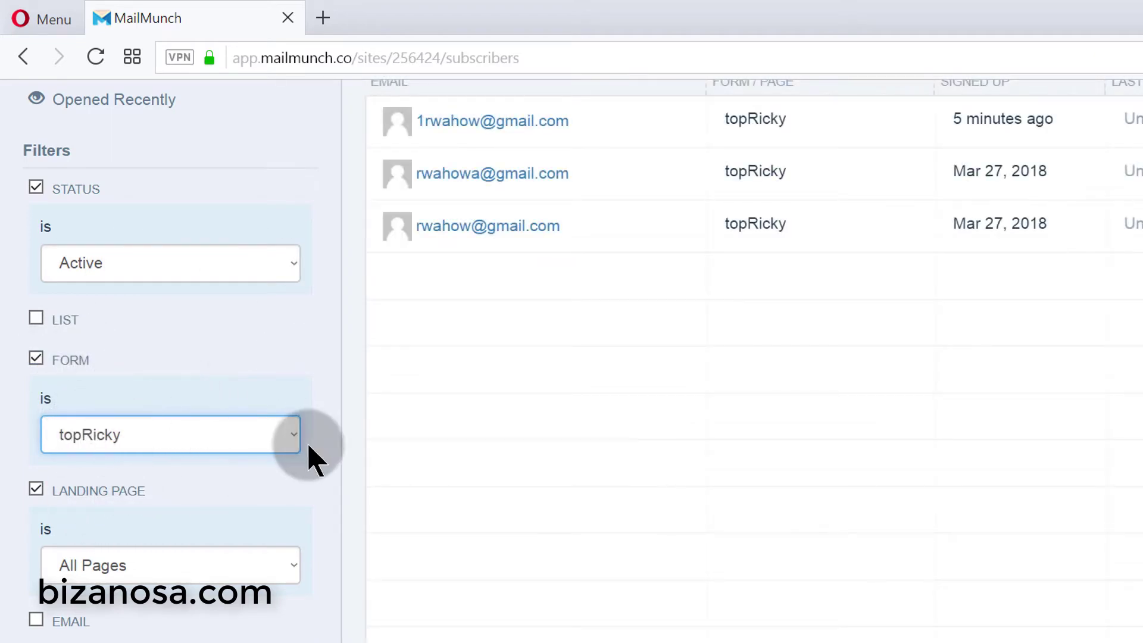
- Tick the EMAIL filter and focus its still-empty Email Address field
{"action": "scroll", "coordinate": [255, 472], "scroll_direction": "down", "scroll_amount": 2}
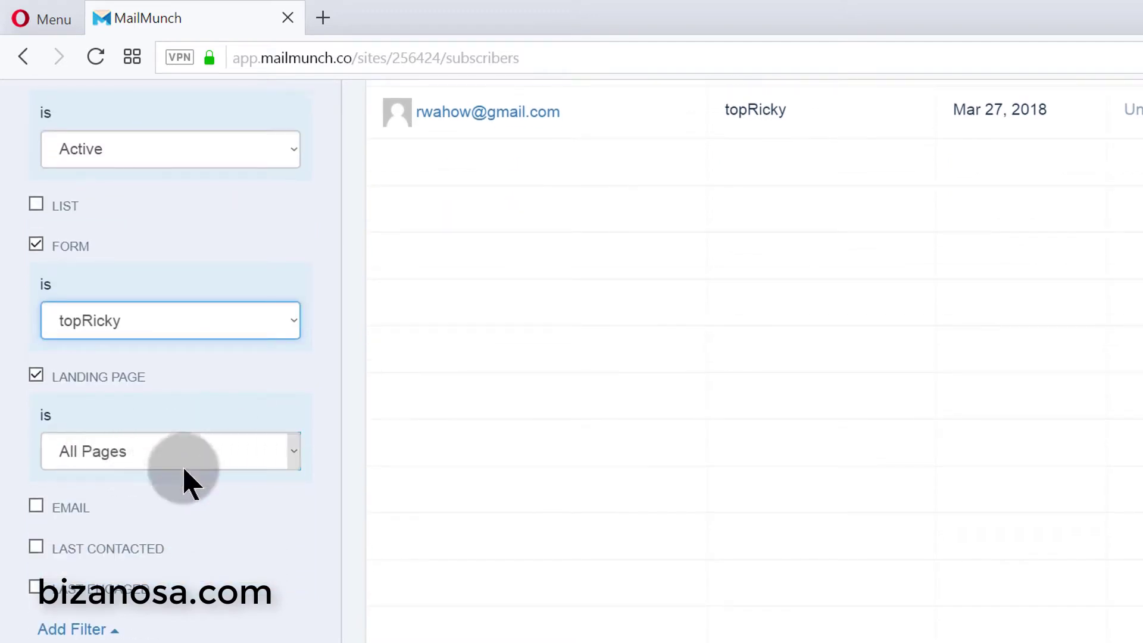
{"action": "scroll", "coordinate": [230, 515], "scroll_direction": "down", "scroll_amount": 4}
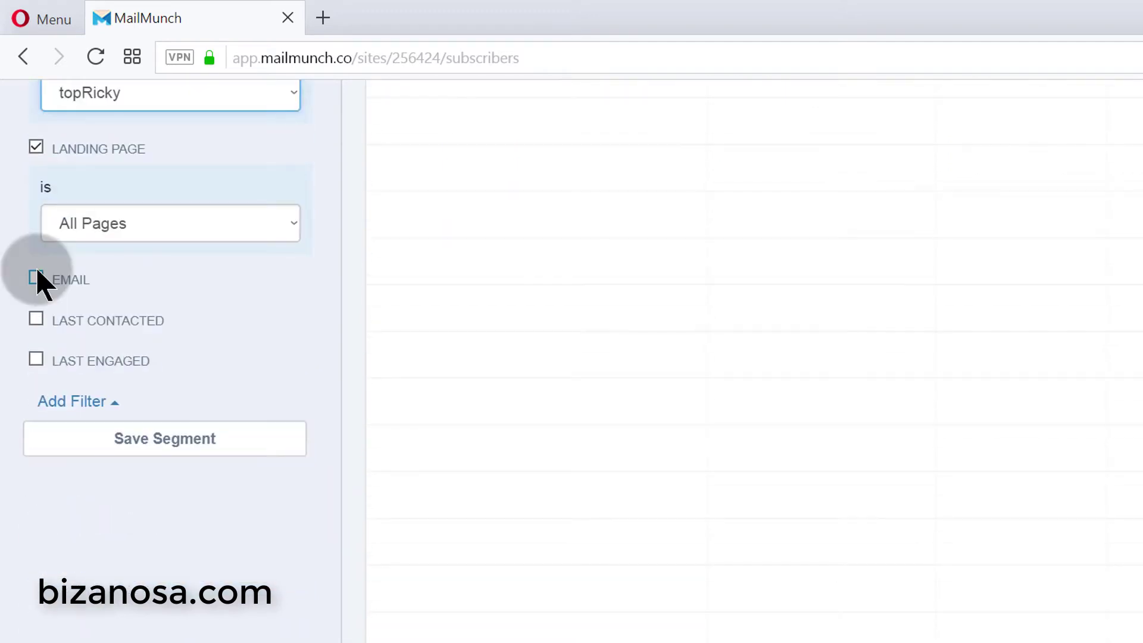
{"action": "left_click", "coordinate": [36, 278]}
{"action": "left_click", "coordinate": [157, 355]}
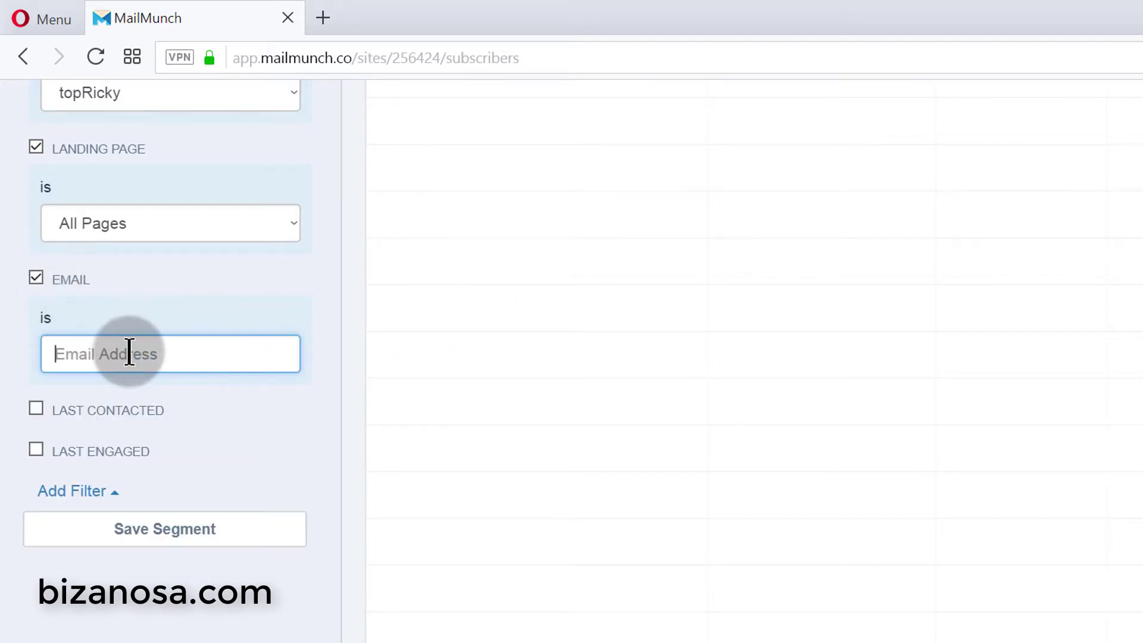
{"action": "left_click", "coordinate": [129, 351]}
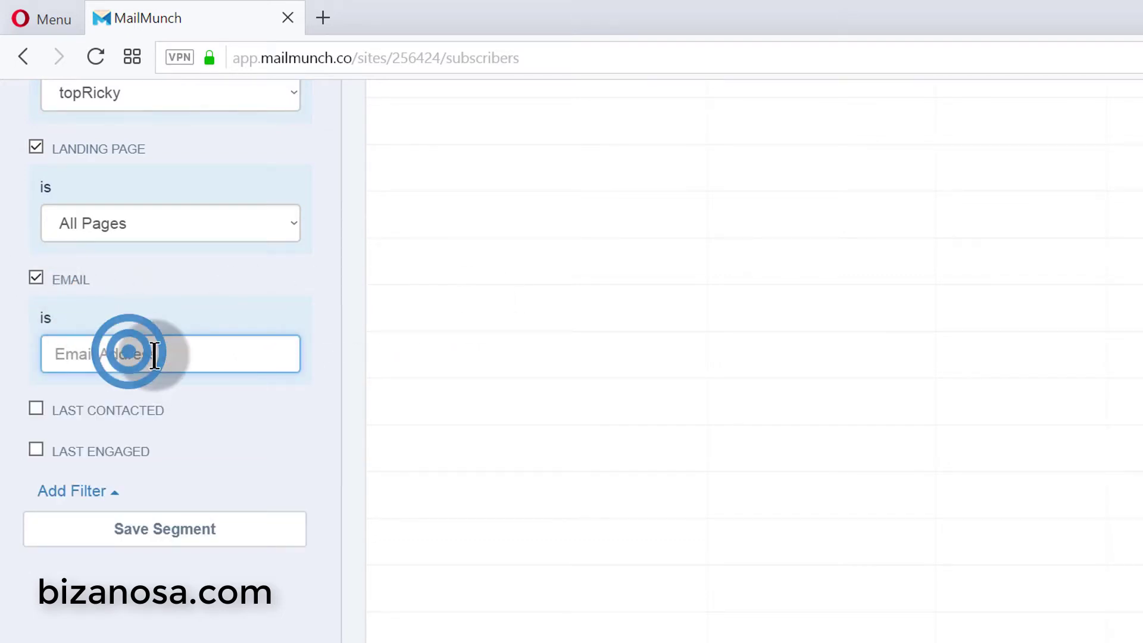
- Swap the Email filter for Last Contacted, settling on less than 30 days ago
{"action": "left_click", "coordinate": [36, 278]}
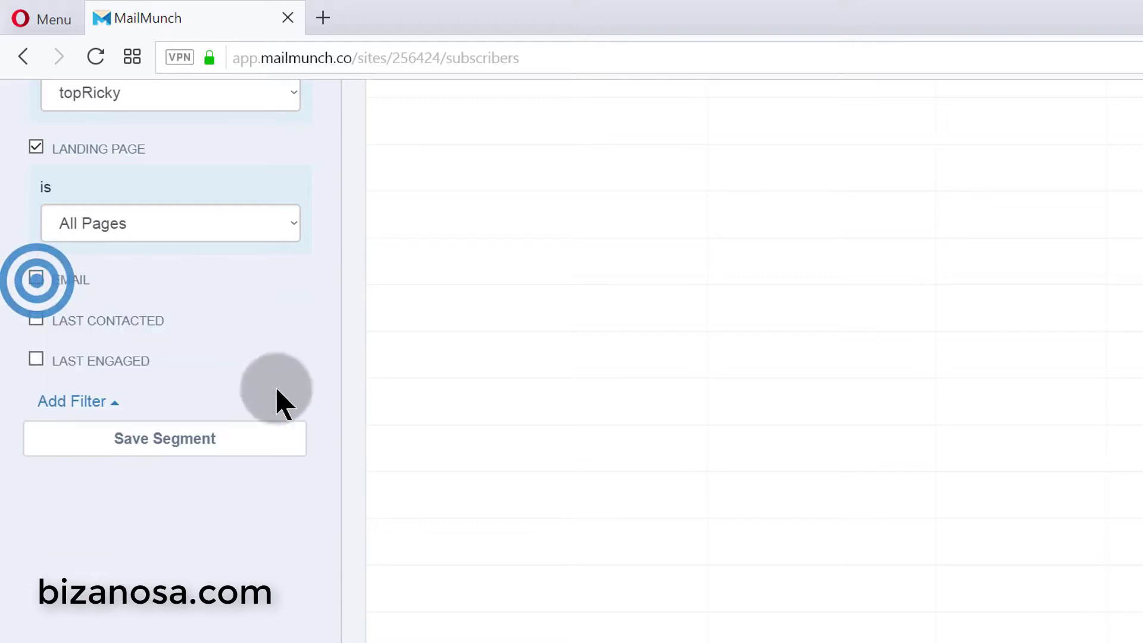
{"action": "left_click", "coordinate": [34, 319]}
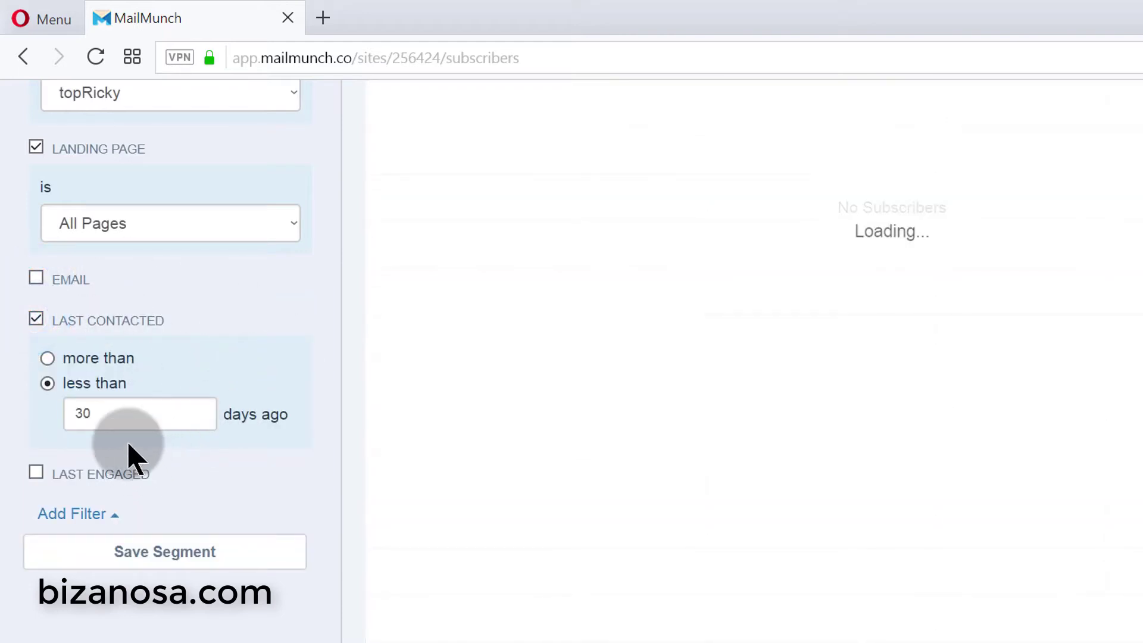
{"action": "left_click", "coordinate": [105, 393]}
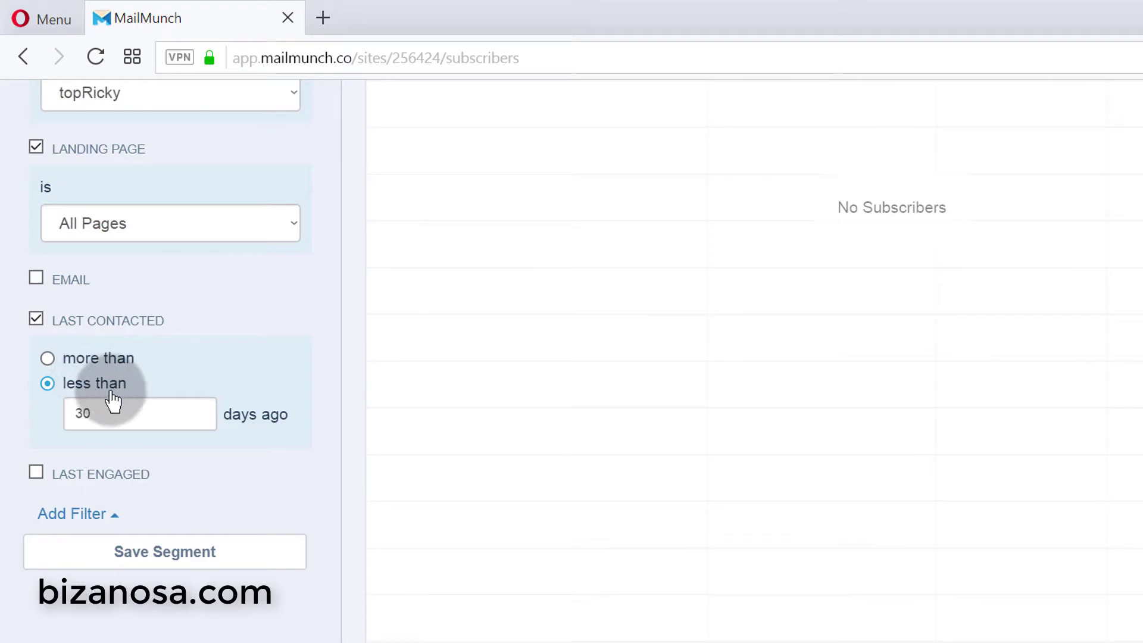
{"action": "left_click", "coordinate": [219, 413]}
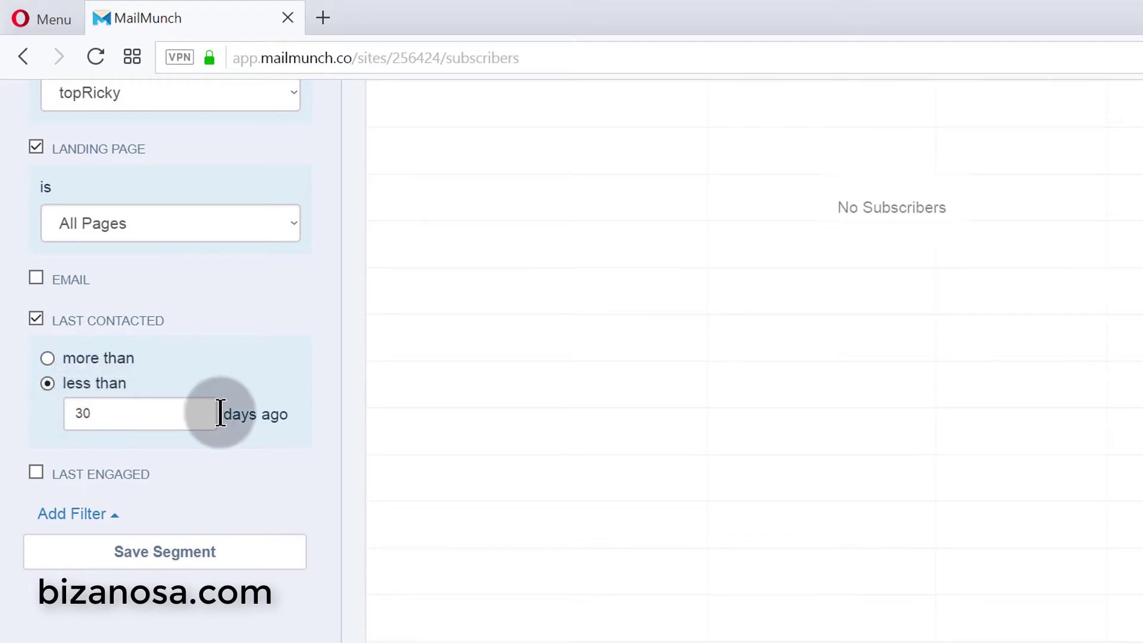
{"action": "left_click", "coordinate": [48, 358]}
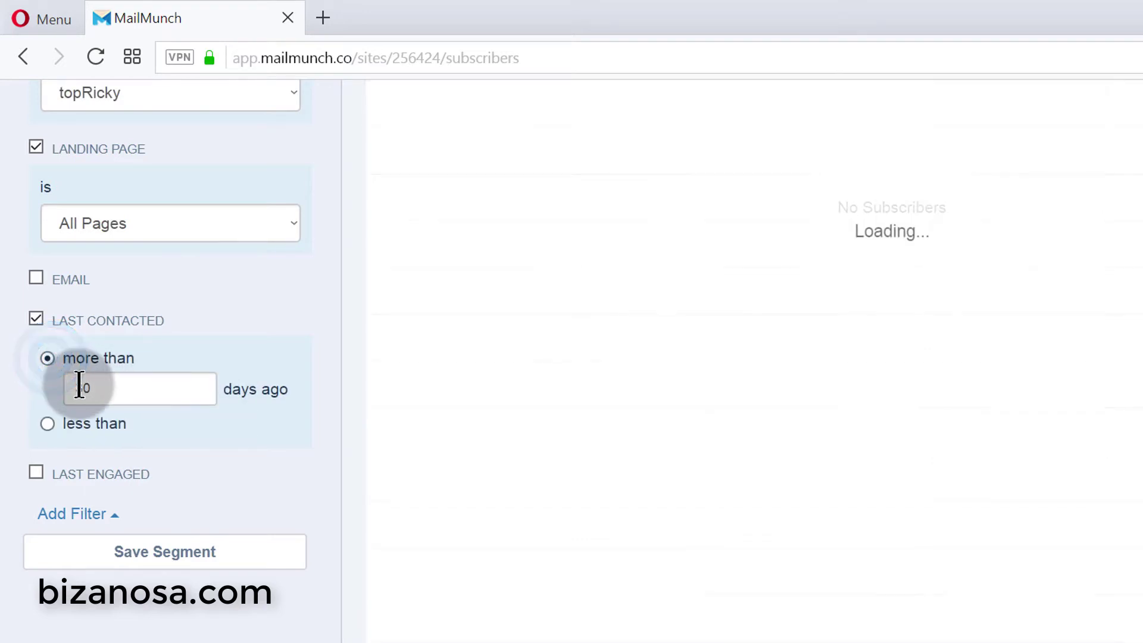
{"action": "left_click_drag", "start_coordinate": [72, 381], "coordinate": [117, 385]}
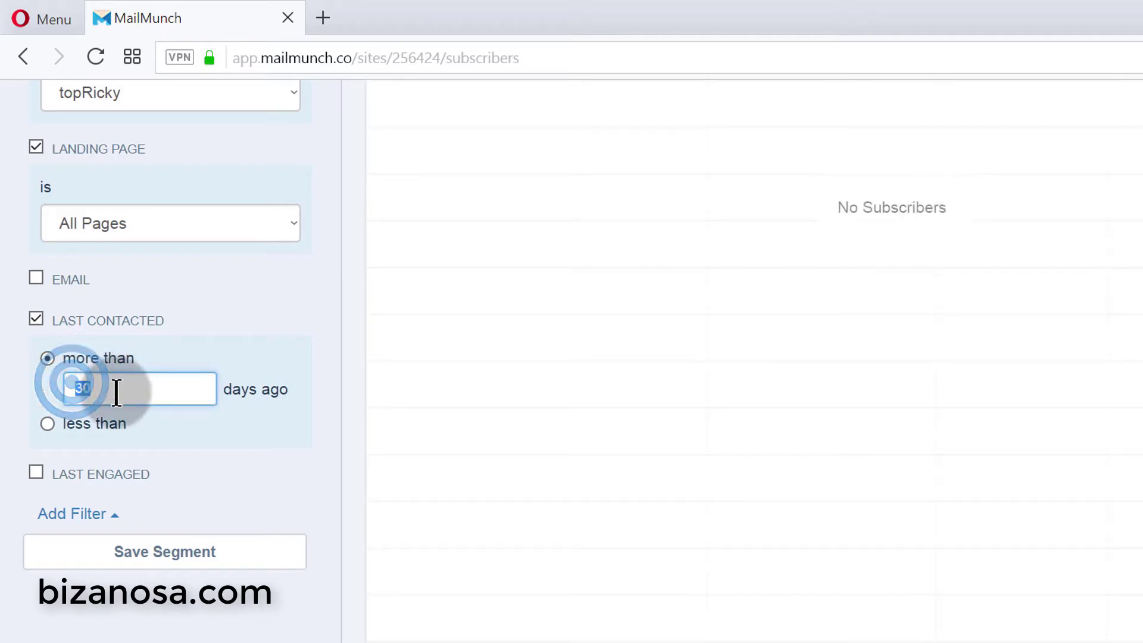
{"action": "left_click", "coordinate": [47, 388]}
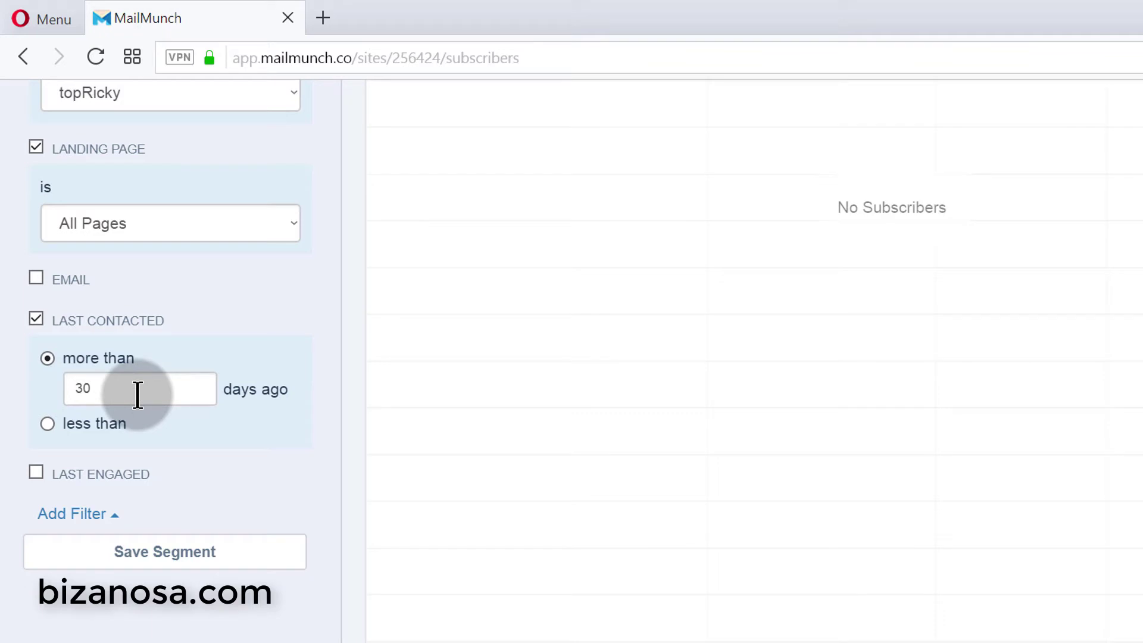
{"action": "left_click_drag", "start_coordinate": [138, 391], "coordinate": [72, 402]}
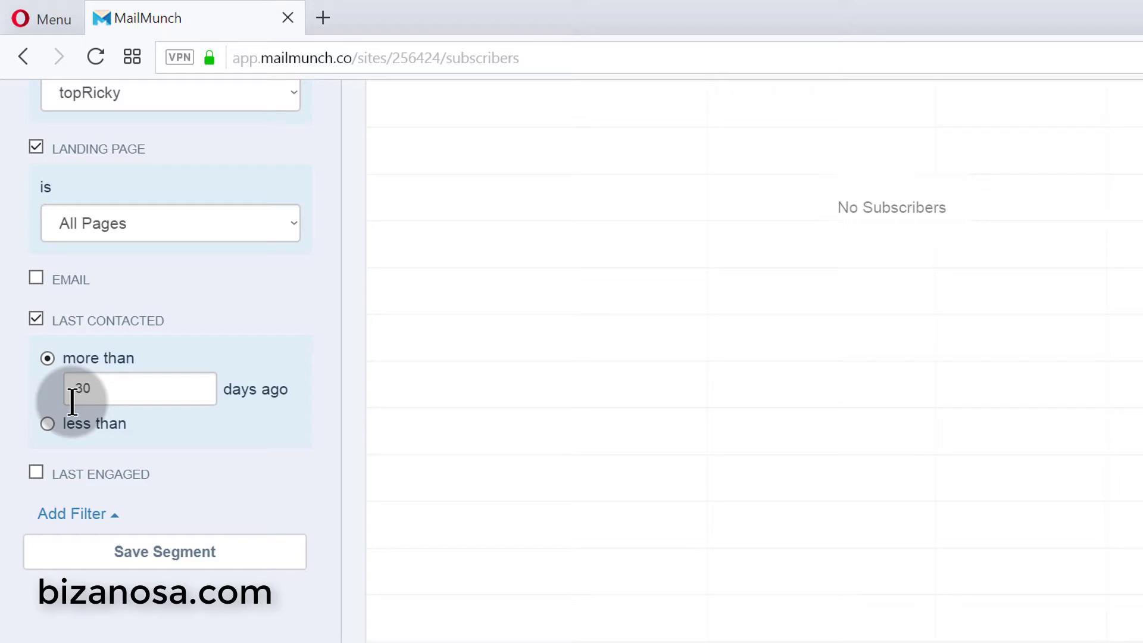
{"action": "left_click_drag", "start_coordinate": [67, 388], "coordinate": [96, 388]}
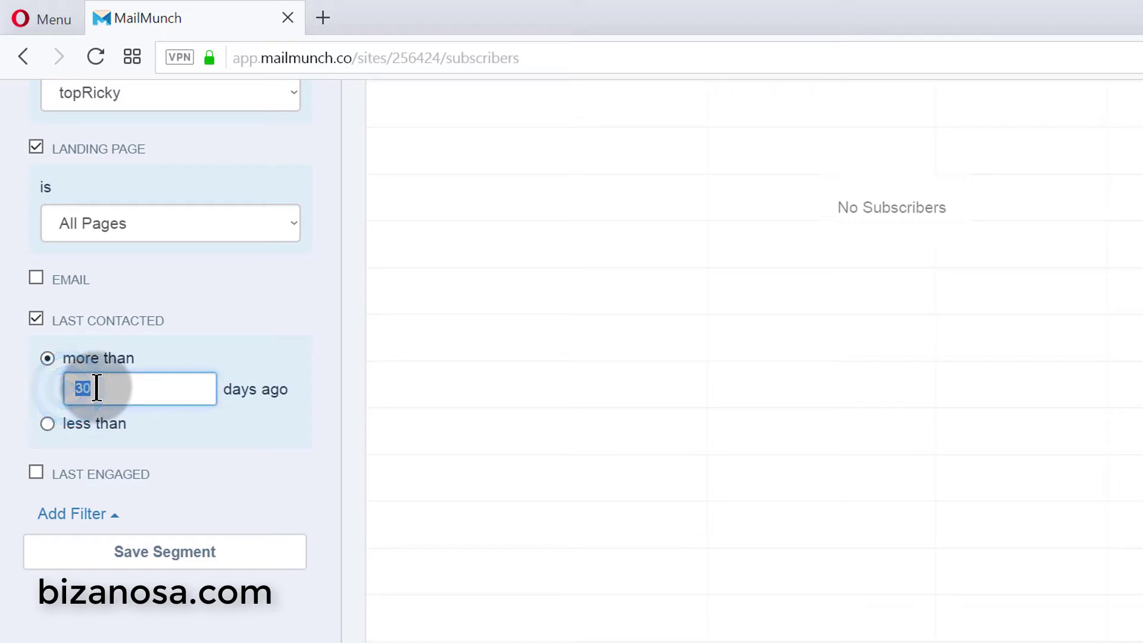
{"action": "left_click", "coordinate": [272, 454]}
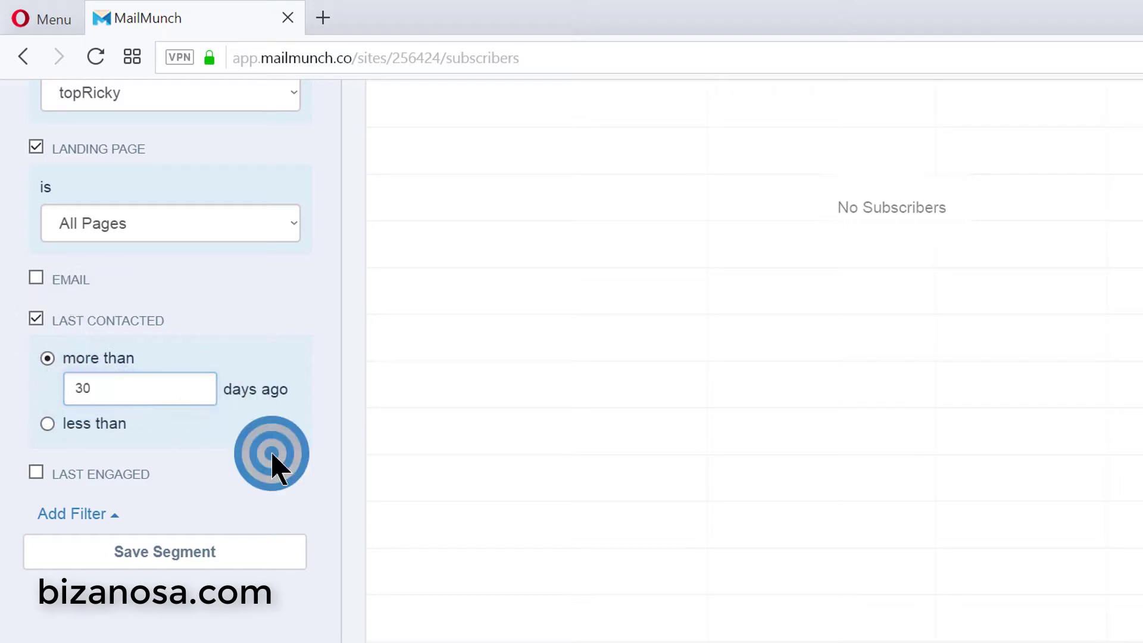
{"action": "left_click", "coordinate": [49, 423]}
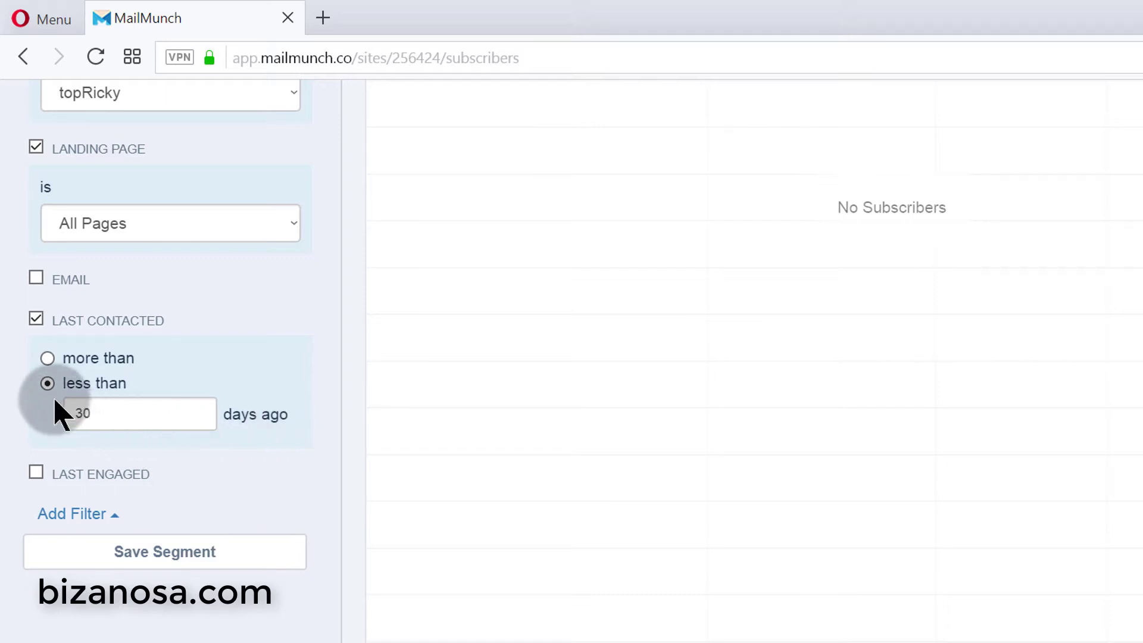
- Remove the Last Contacted filter and briefly try a Last Engaged filter
{"action": "left_click", "coordinate": [34, 319]}
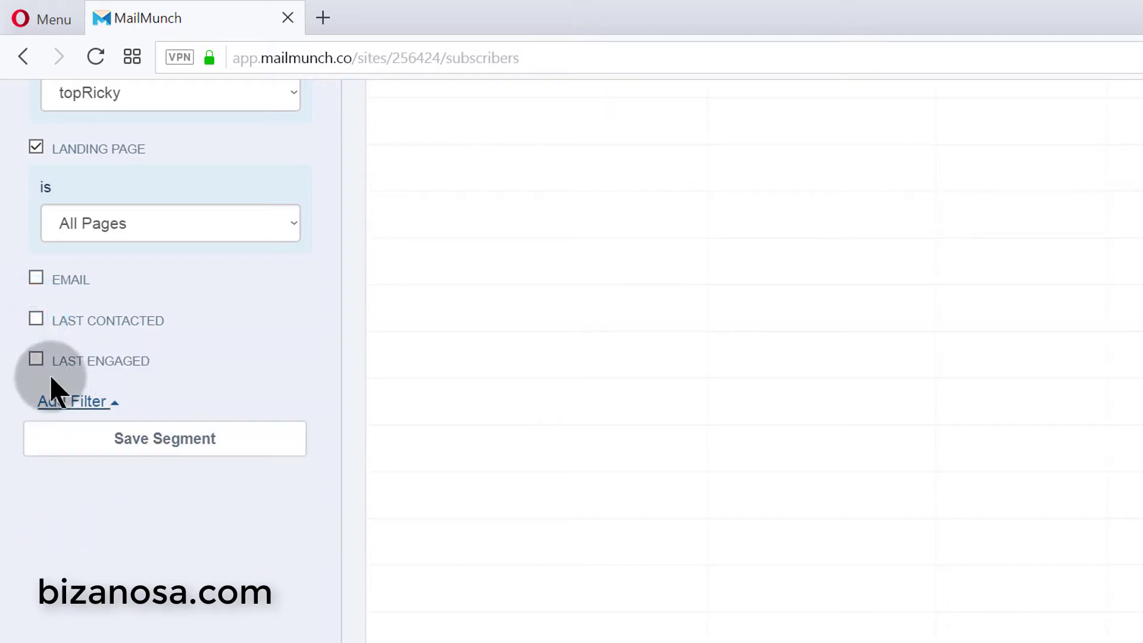
{"action": "left_click", "coordinate": [36, 359]}
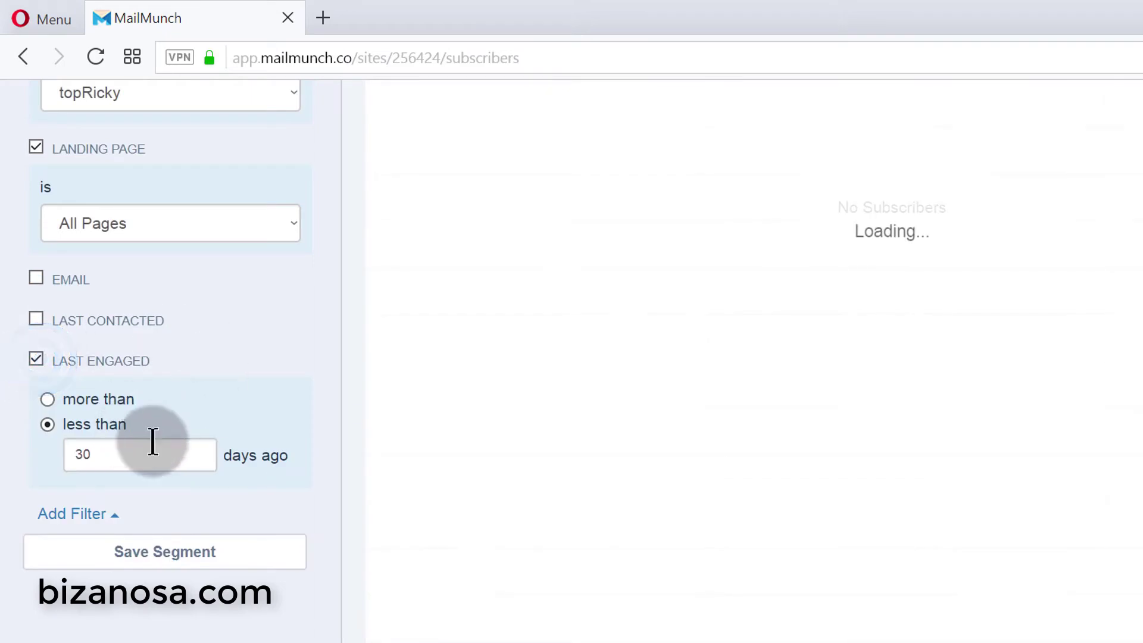
{"action": "scroll", "coordinate": [161, 425], "scroll_direction": "down", "scroll_amount": 1}
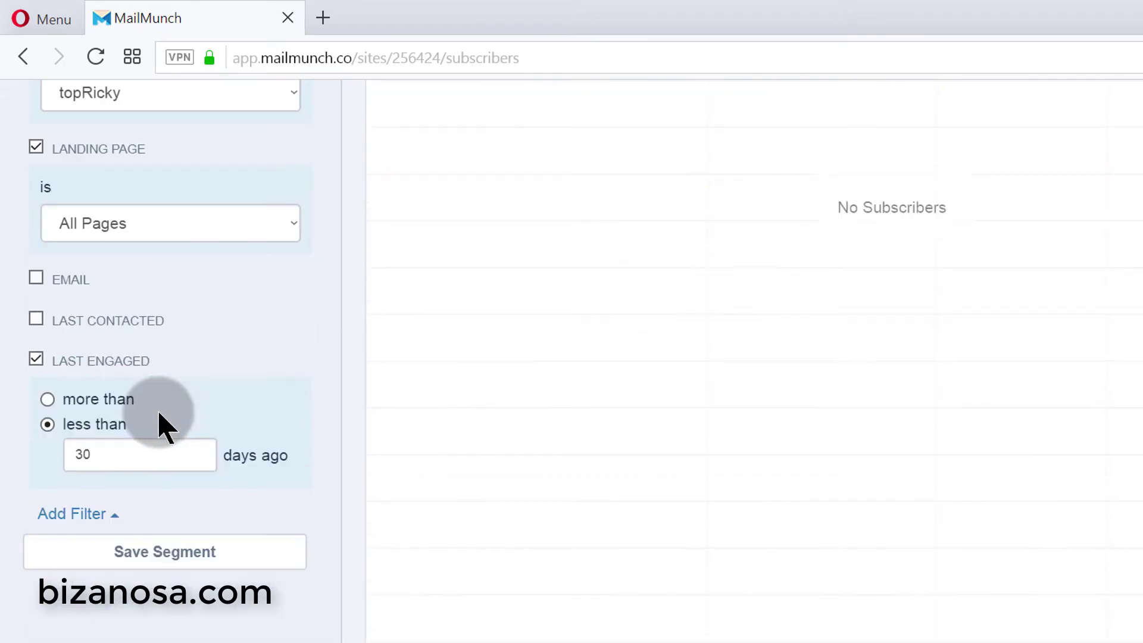
{"action": "scroll", "coordinate": [160, 421], "scroll_direction": "up", "scroll_amount": 3}
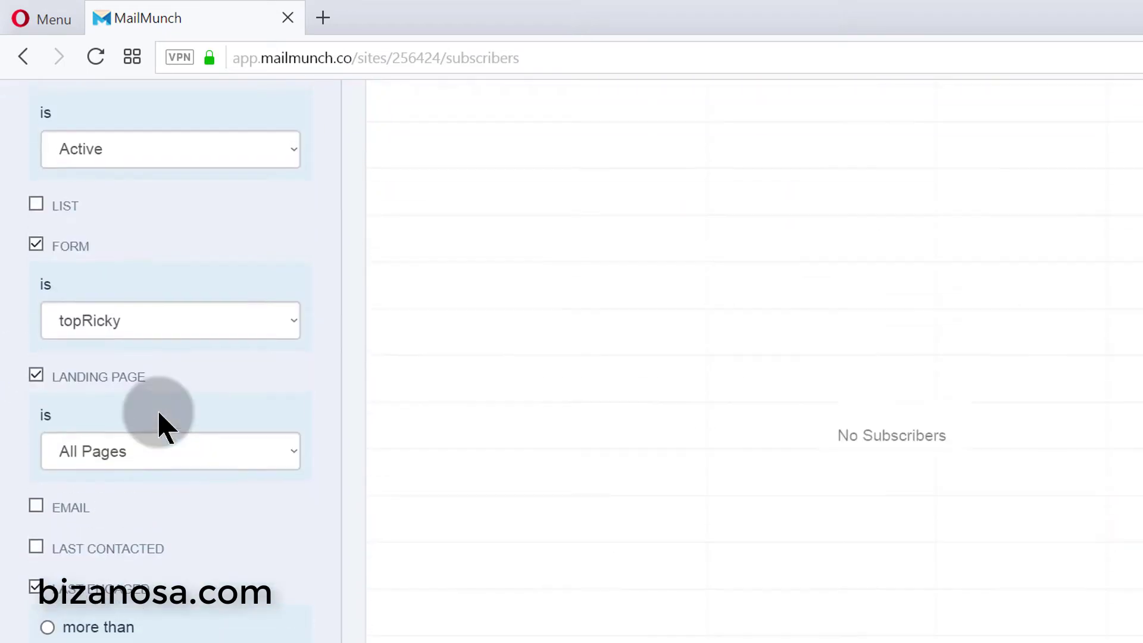
{"action": "left_click", "coordinate": [149, 592]}
{"action": "scroll", "coordinate": [161, 566], "scroll_direction": "down", "scroll_amount": 2}
- Add then remove a Last Name filter, and drop the Landing Page condition
{"action": "left_click", "coordinate": [93, 517]}
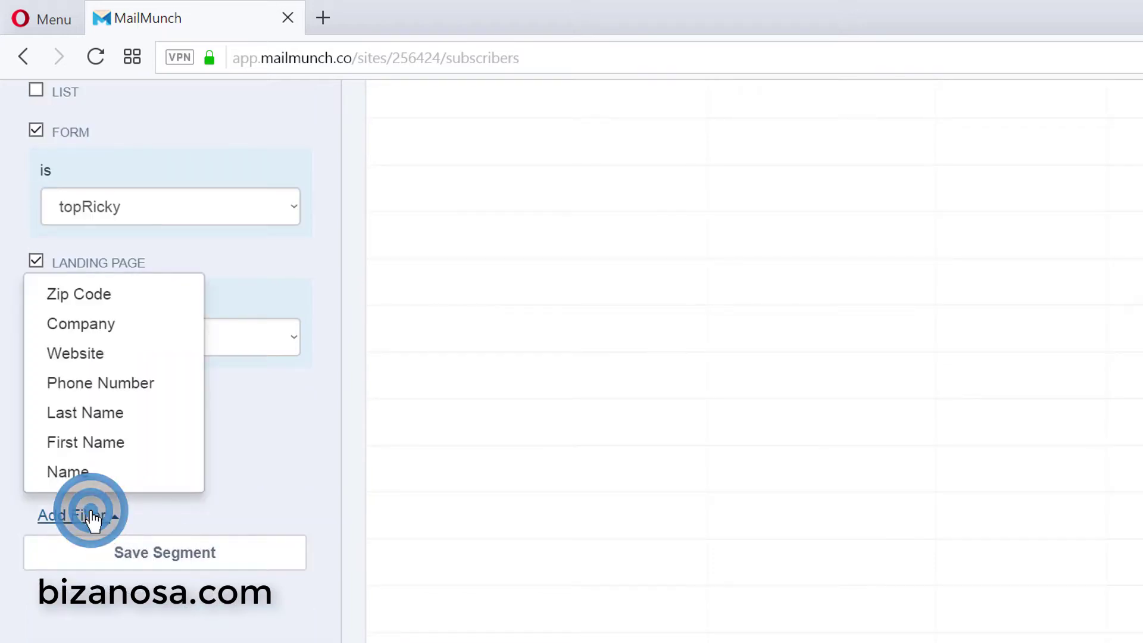
{"action": "left_click", "coordinate": [90, 411]}
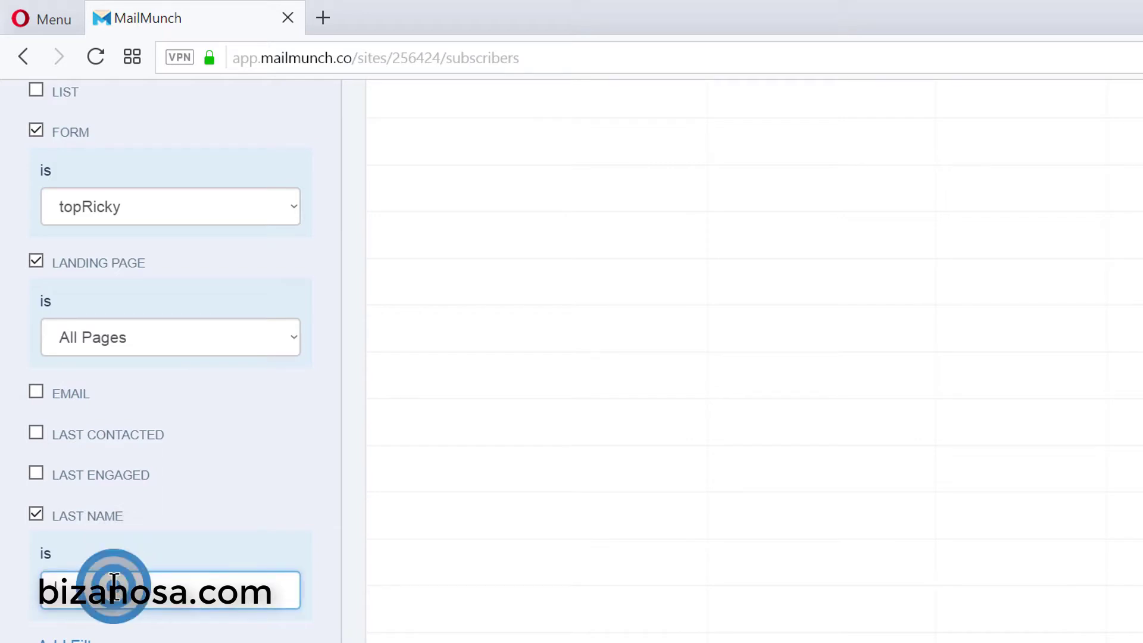
{"action": "left_click", "coordinate": [35, 514]}
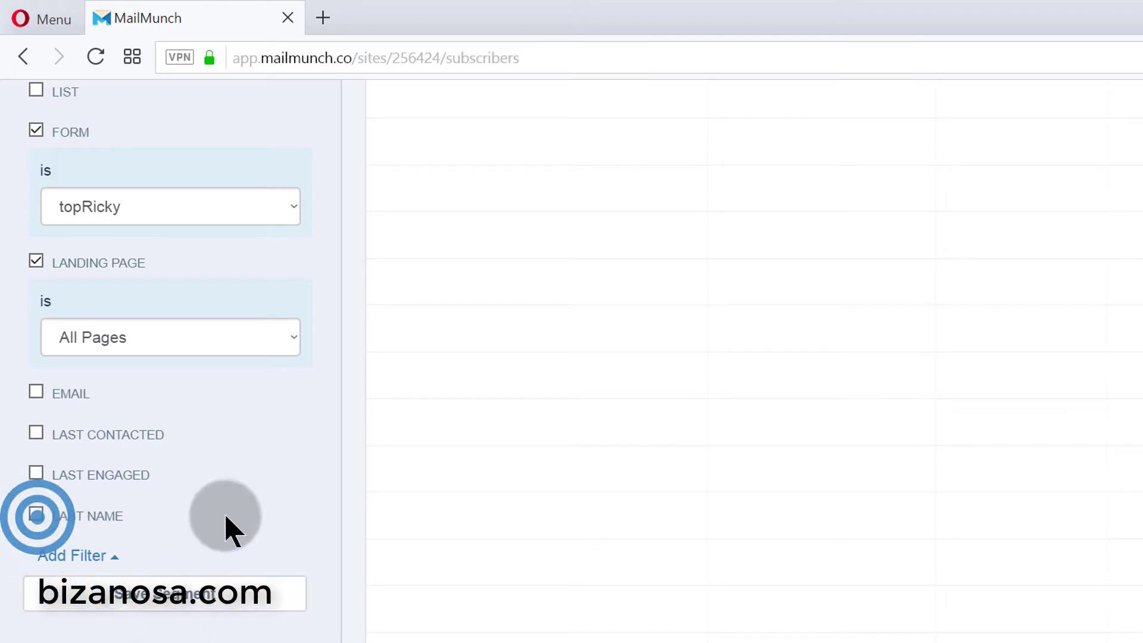
{"action": "scroll", "coordinate": [227, 512], "scroll_direction": "up", "scroll_amount": 4}
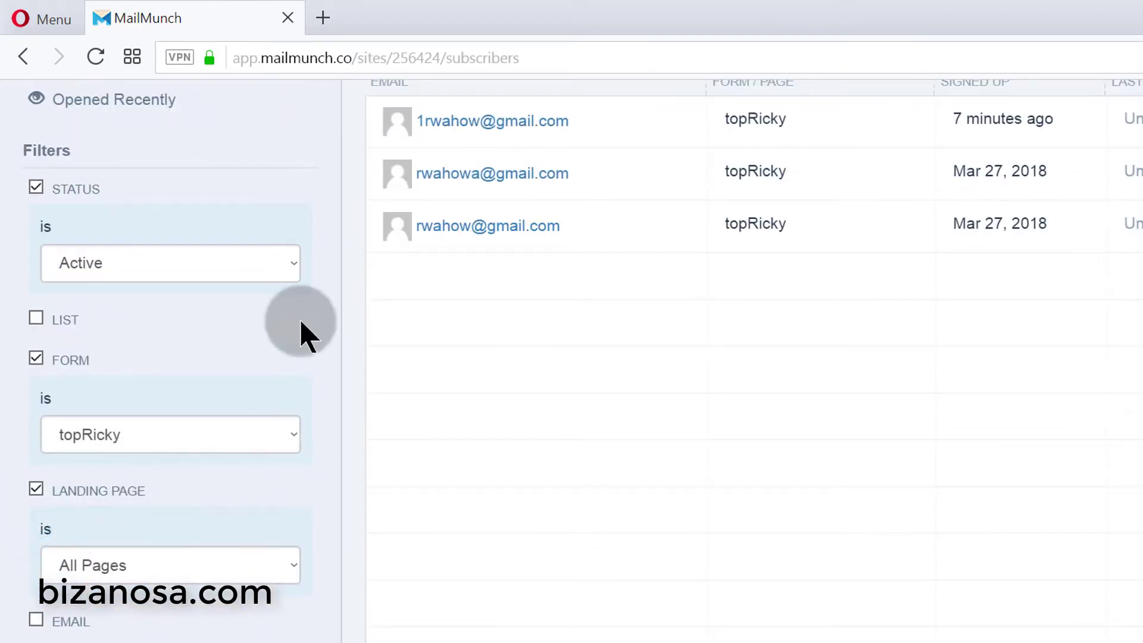
{"action": "scroll", "coordinate": [286, 488], "scroll_direction": "down", "scroll_amount": 1}
{"action": "scroll", "coordinate": [280, 491], "scroll_direction": "down", "scroll_amount": 3}
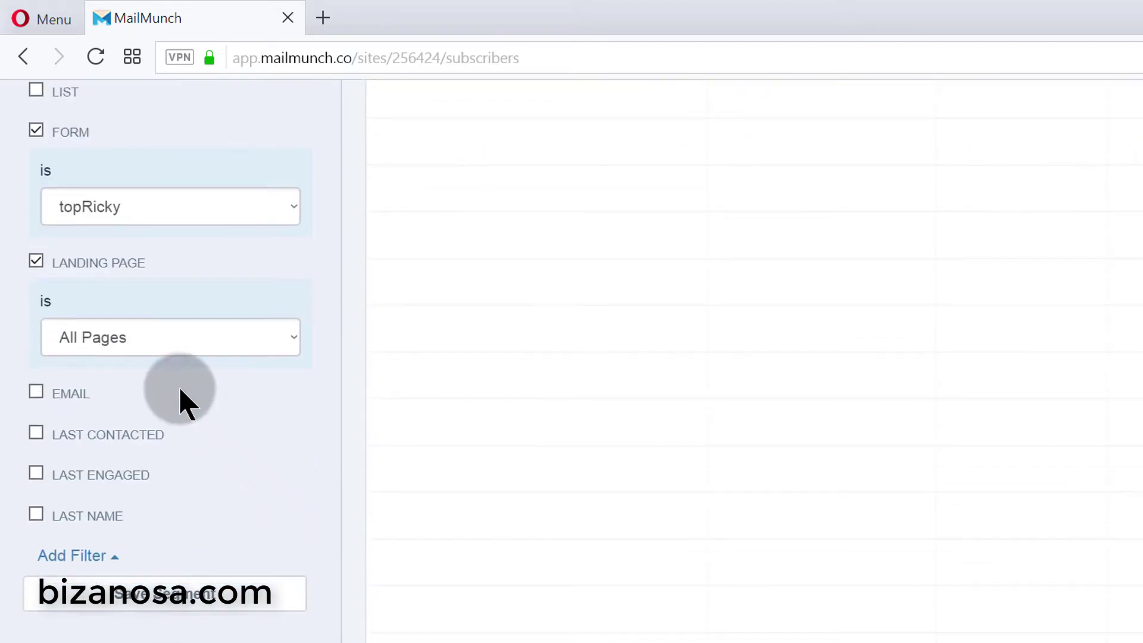
{"action": "left_click", "coordinate": [36, 260]}
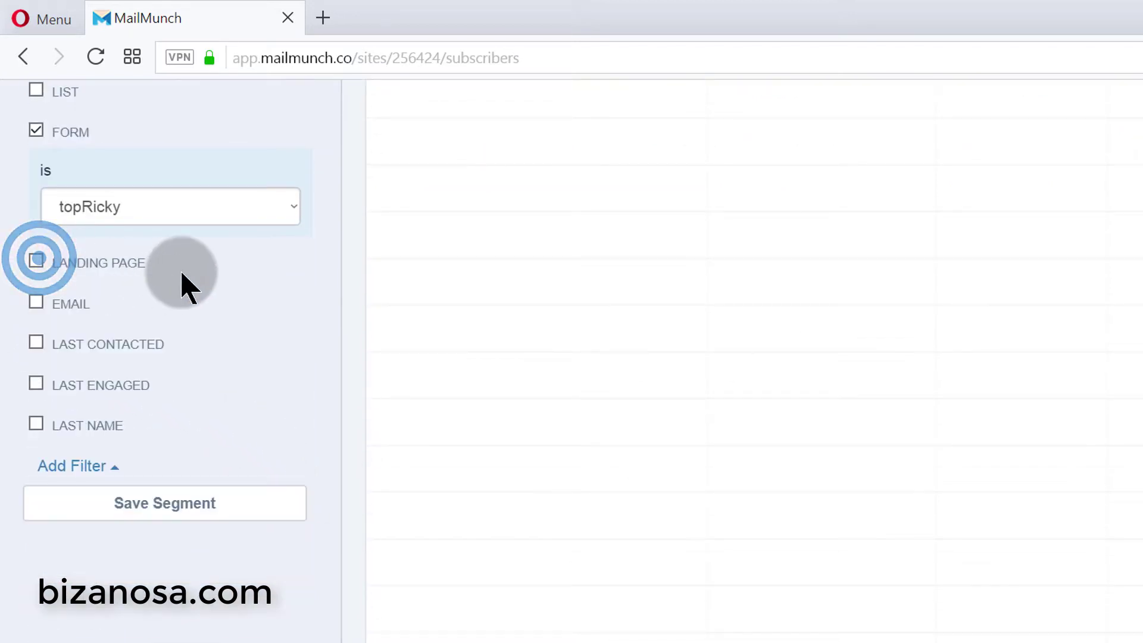
- Save the Active, topRicky filters as segment 'new seg' and open it
{"action": "left_click", "coordinate": [159, 522]}
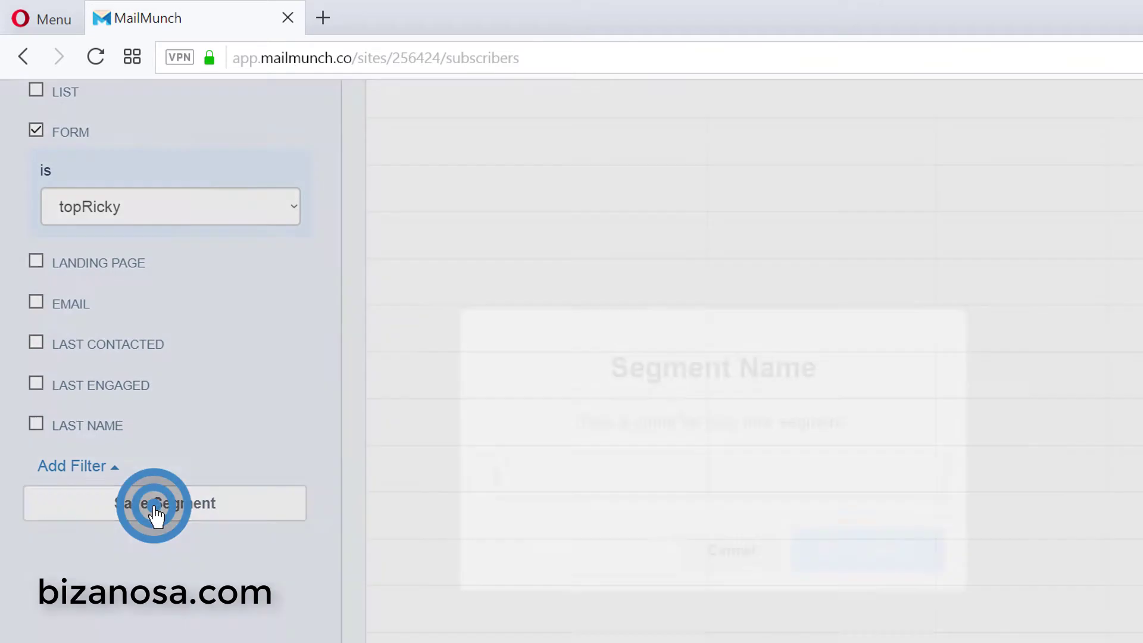
{"action": "left_click", "coordinate": [509, 476]}
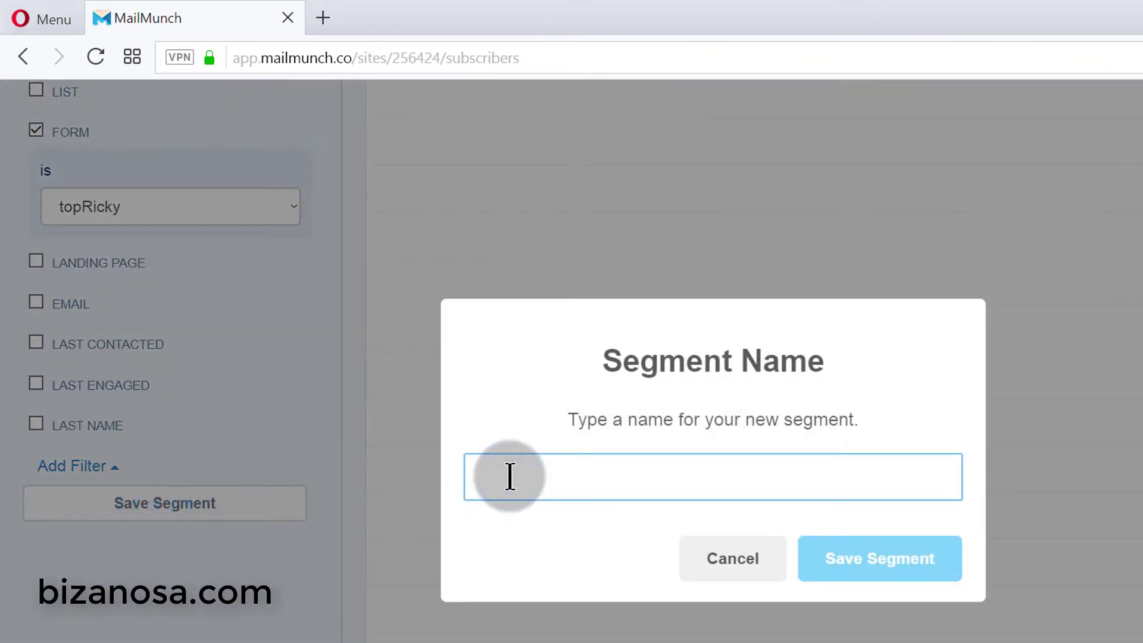
{"action": "type", "text": "new seg"}
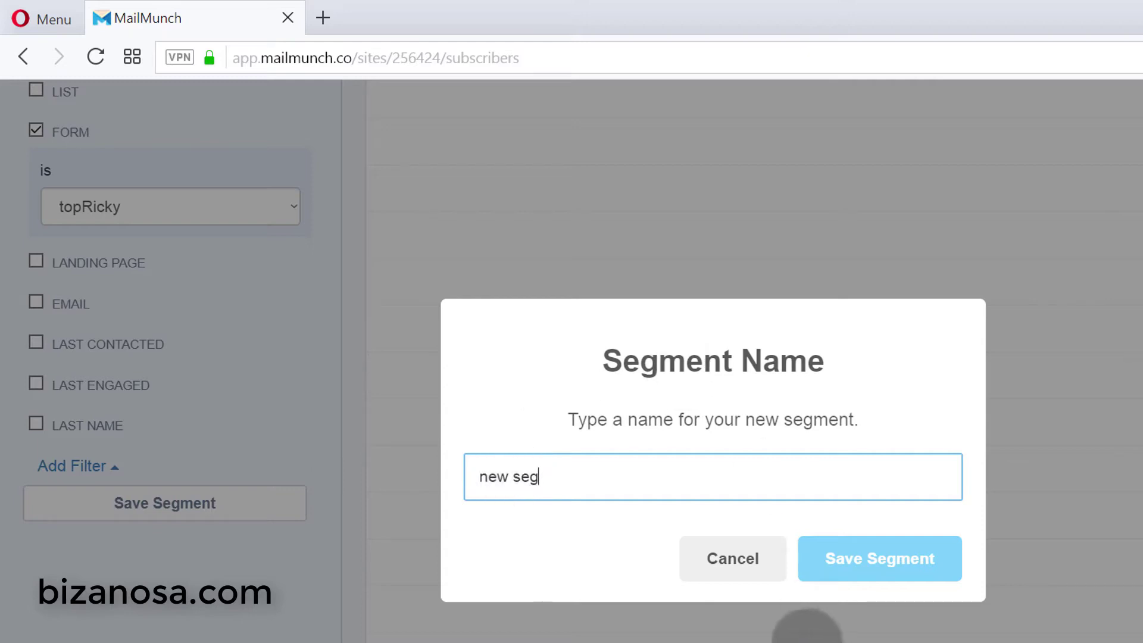
{"action": "left_click", "coordinate": [858, 565]}
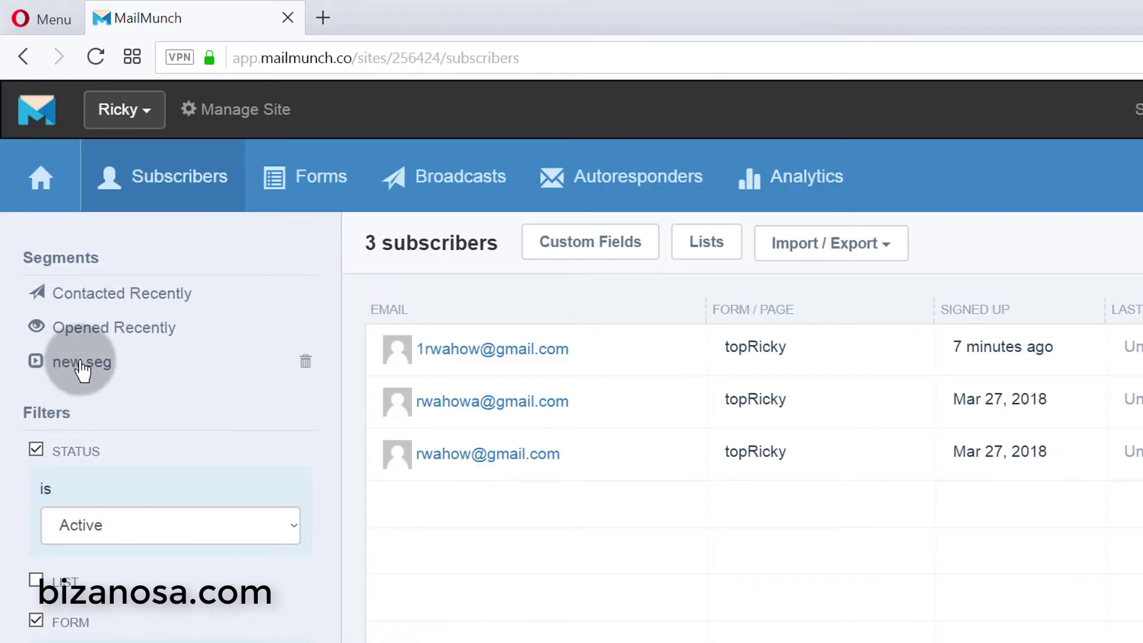
{"action": "left_click", "coordinate": [83, 363]}
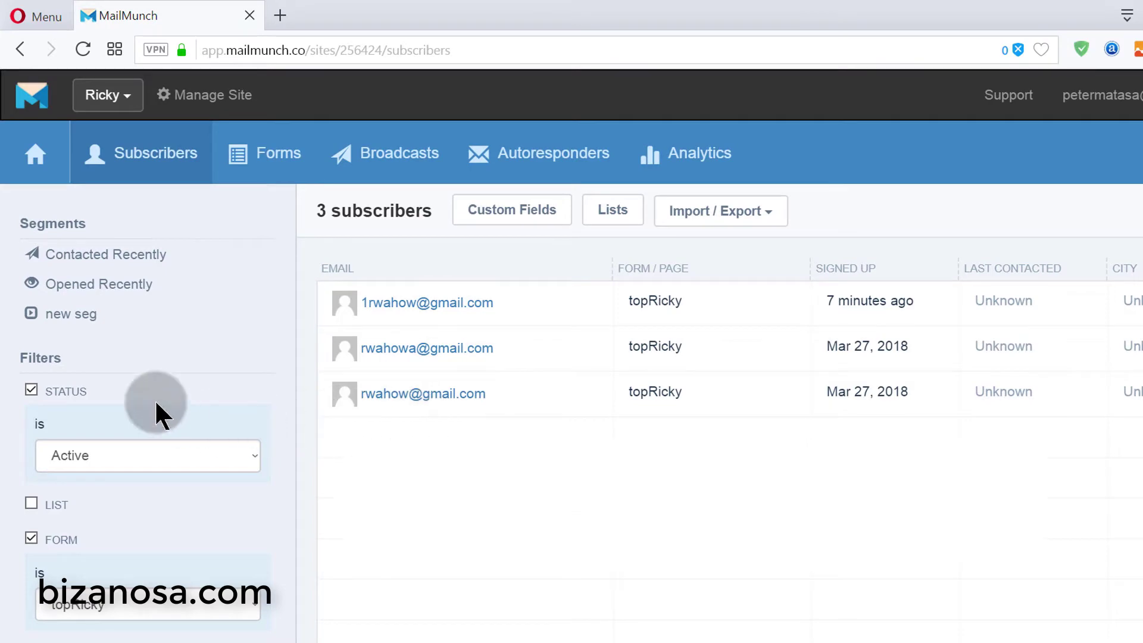
- Browse the new seg, Opened Recently and Contacted Recently segments
{"action": "left_click", "coordinate": [72, 312]}
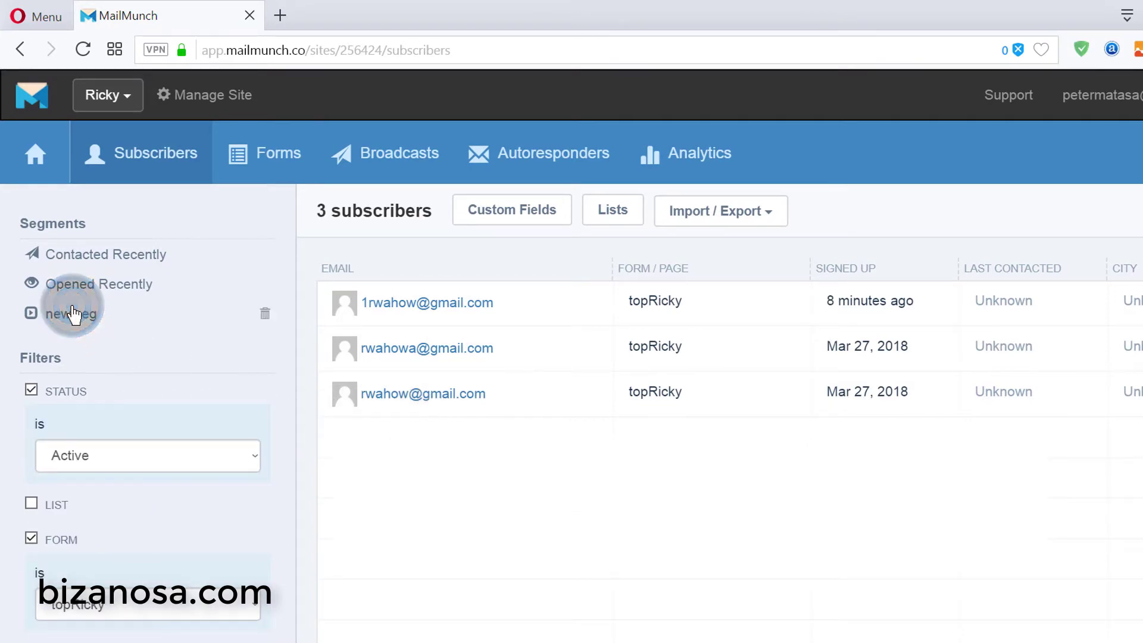
{"action": "left_click", "coordinate": [65, 287]}
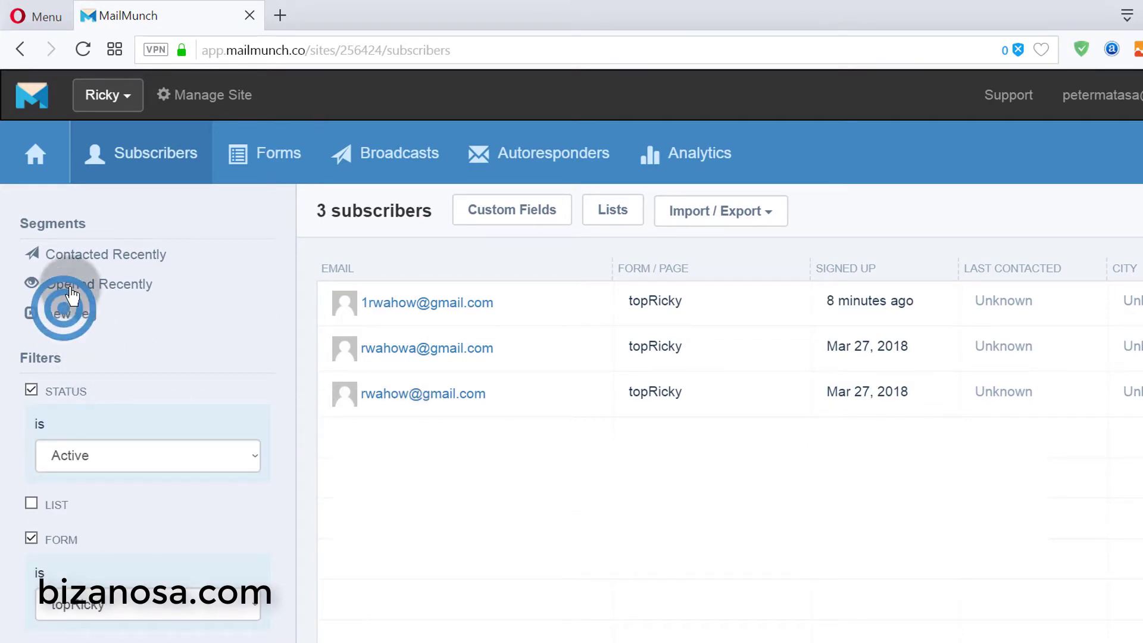
{"action": "left_click", "coordinate": [76, 253]}
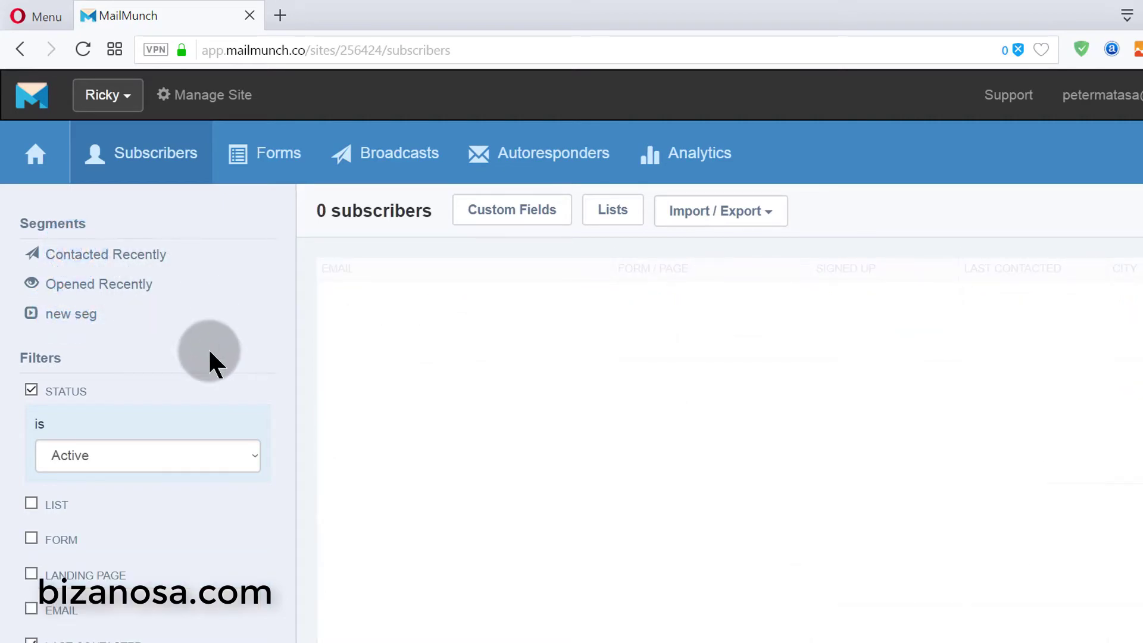
{"action": "scroll", "coordinate": [205, 352], "scroll_direction": "down", "scroll_amount": 9}
{"action": "scroll", "coordinate": [200, 342], "scroll_direction": "up", "scroll_amount": 8}
{"action": "scroll", "coordinate": [197, 335], "scroll_direction": "down", "scroll_amount": 1}
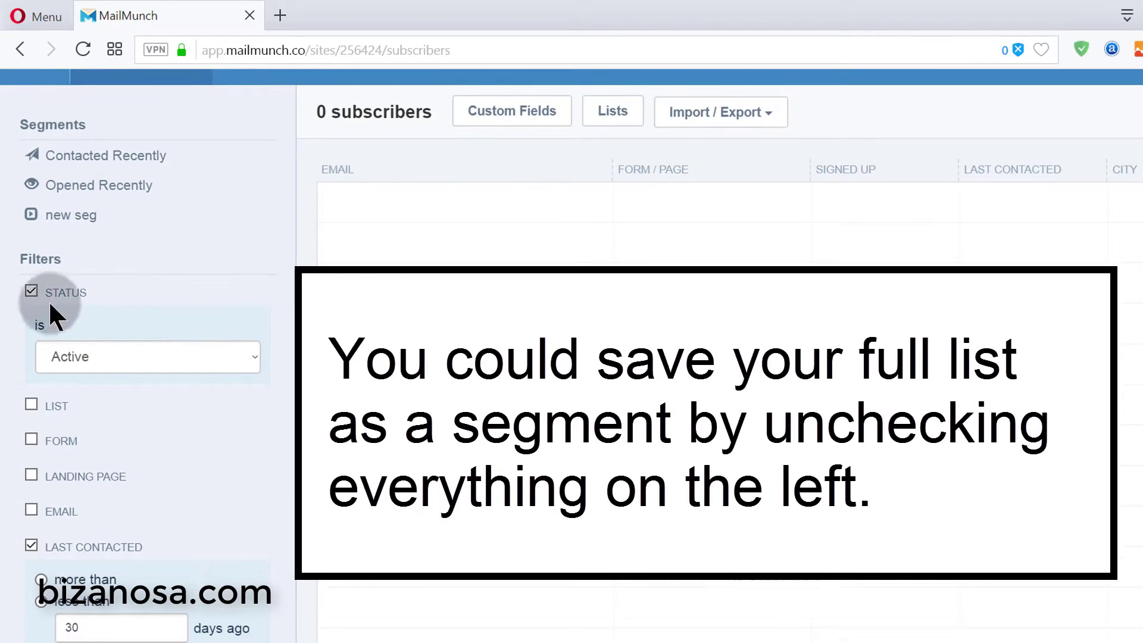
- Clear the Status and Last Contacted filters, save segment 'All', and view it beside new seg
{"action": "left_click", "coordinate": [32, 290]}
{"action": "left_click", "coordinate": [154, 476]}
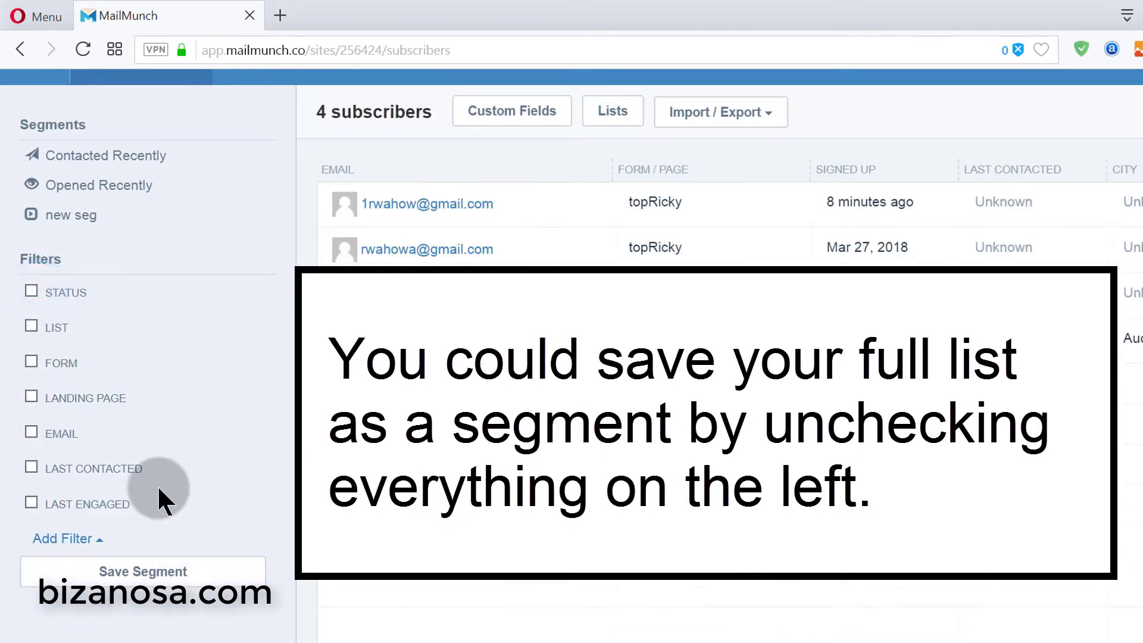
{"action": "left_click", "coordinate": [126, 578]}
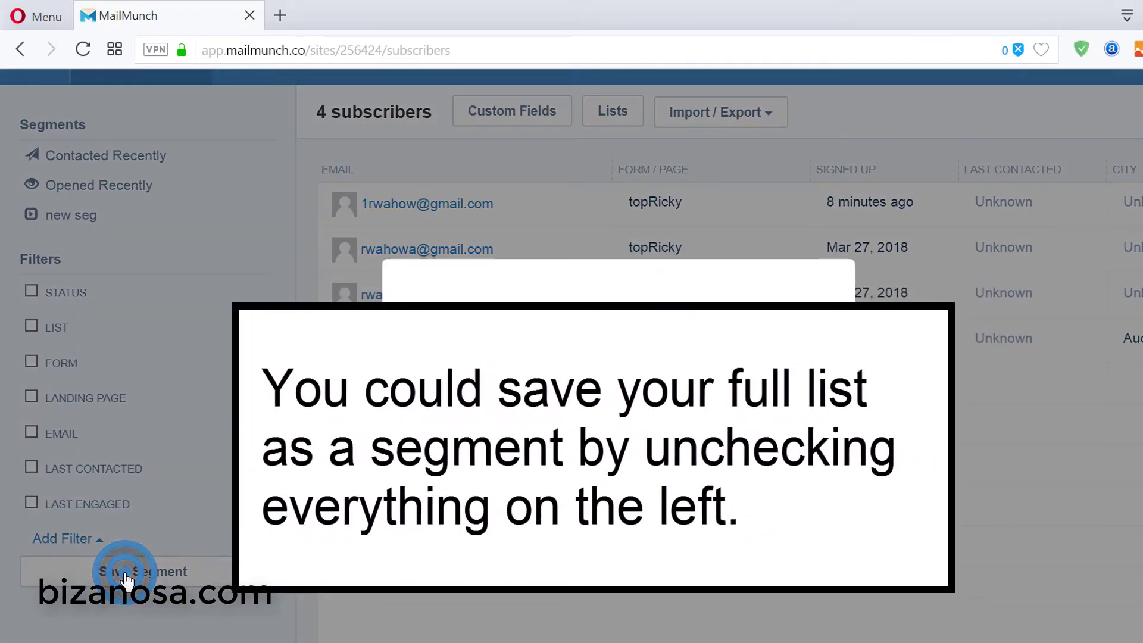
{"action": "left_click", "coordinate": [451, 415]}
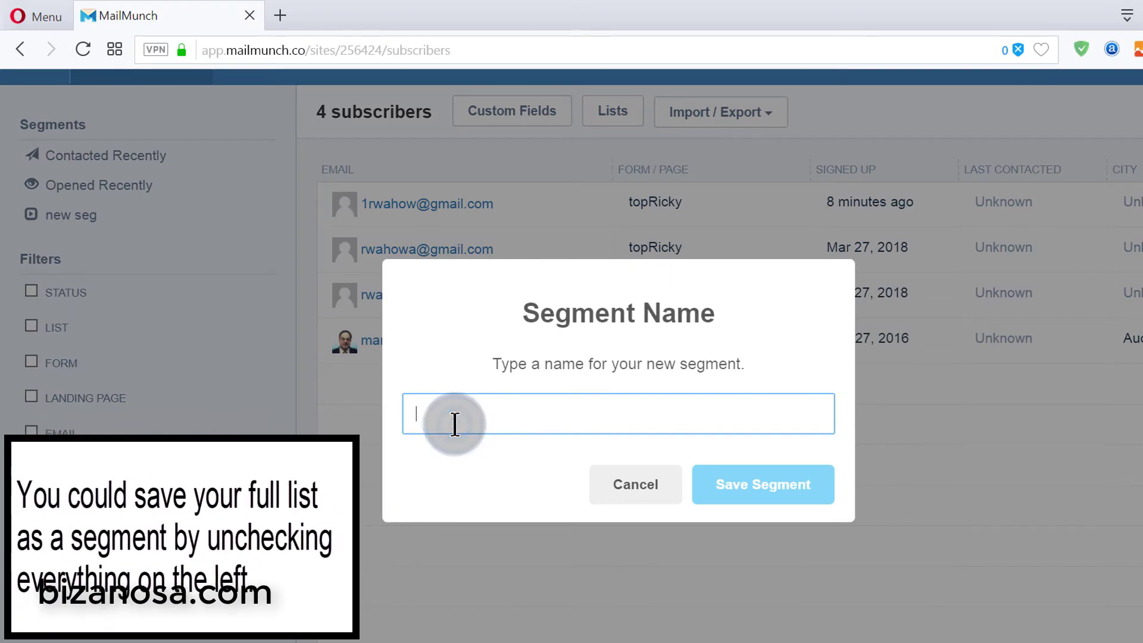
{"action": "type", "text": "All"}
{"action": "left_click", "coordinate": [717, 496]}
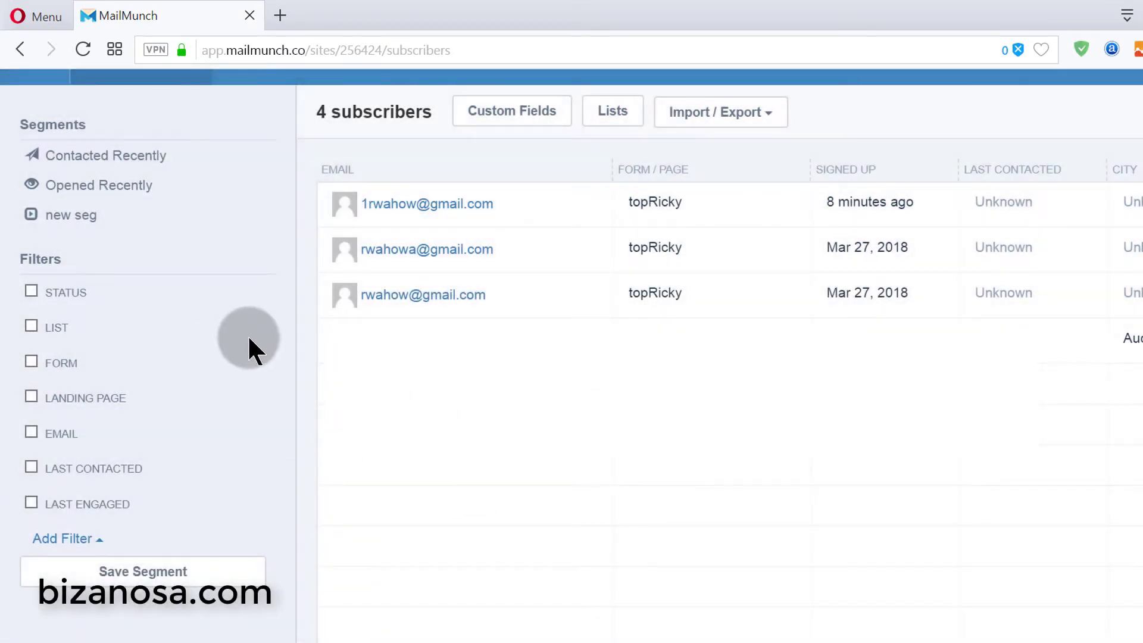
{"action": "left_click", "coordinate": [68, 241]}
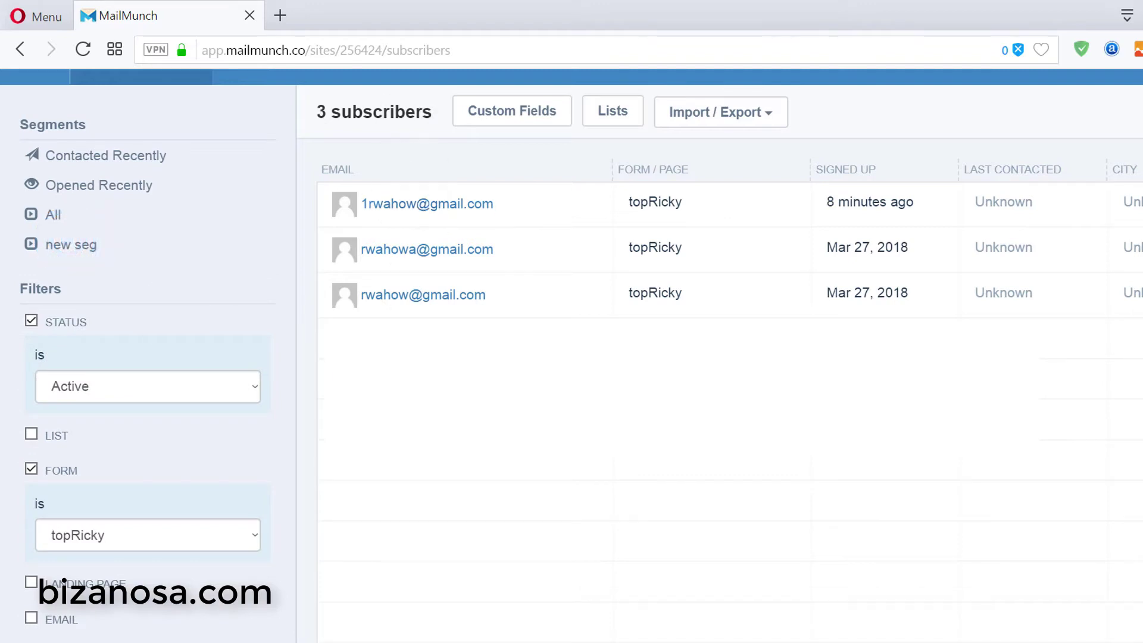
{"action": "left_click", "coordinate": [51, 215]}
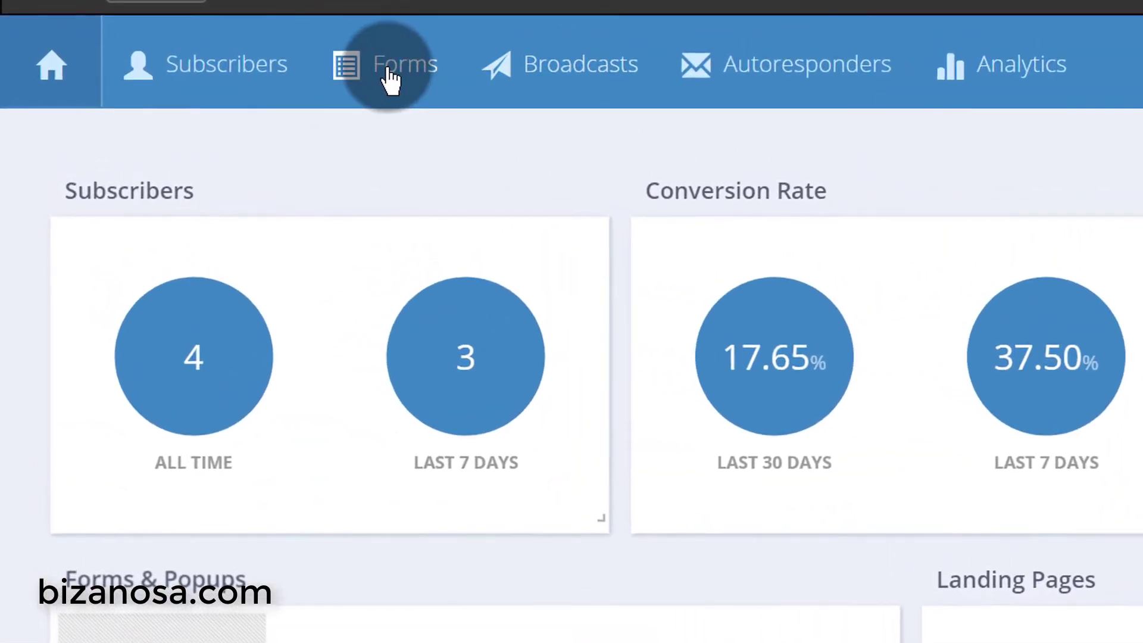
- Go to Forms & Pages and browse the four existing forms, including topRicky and popupNew
{"action": "left_click", "coordinate": [386, 68]}
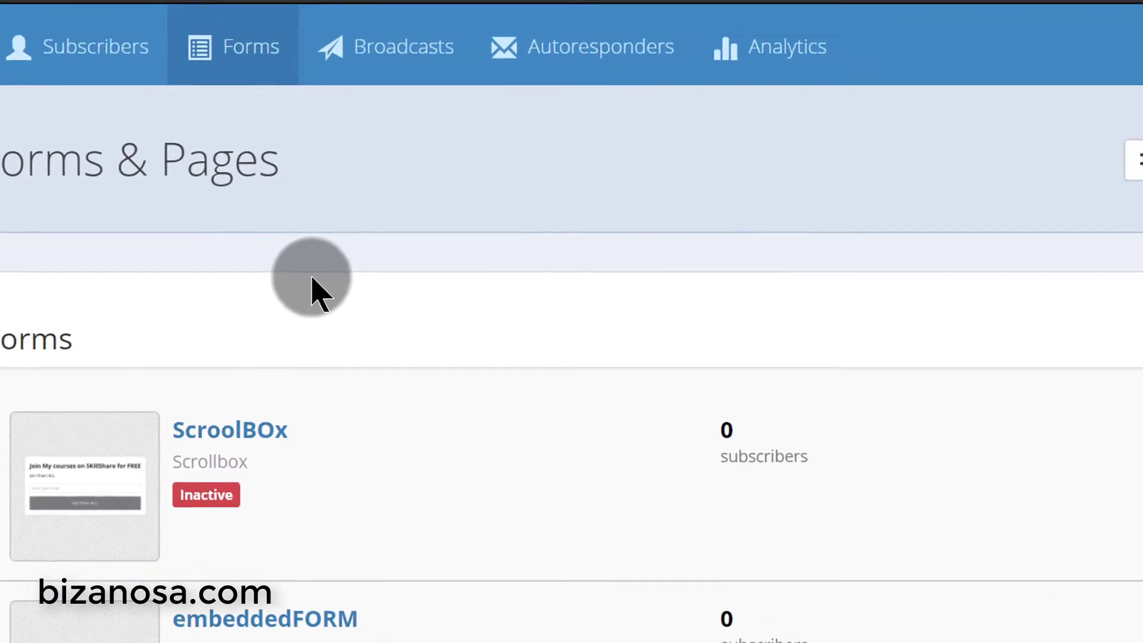
{"action": "left_click", "coordinate": [1093, 147]}
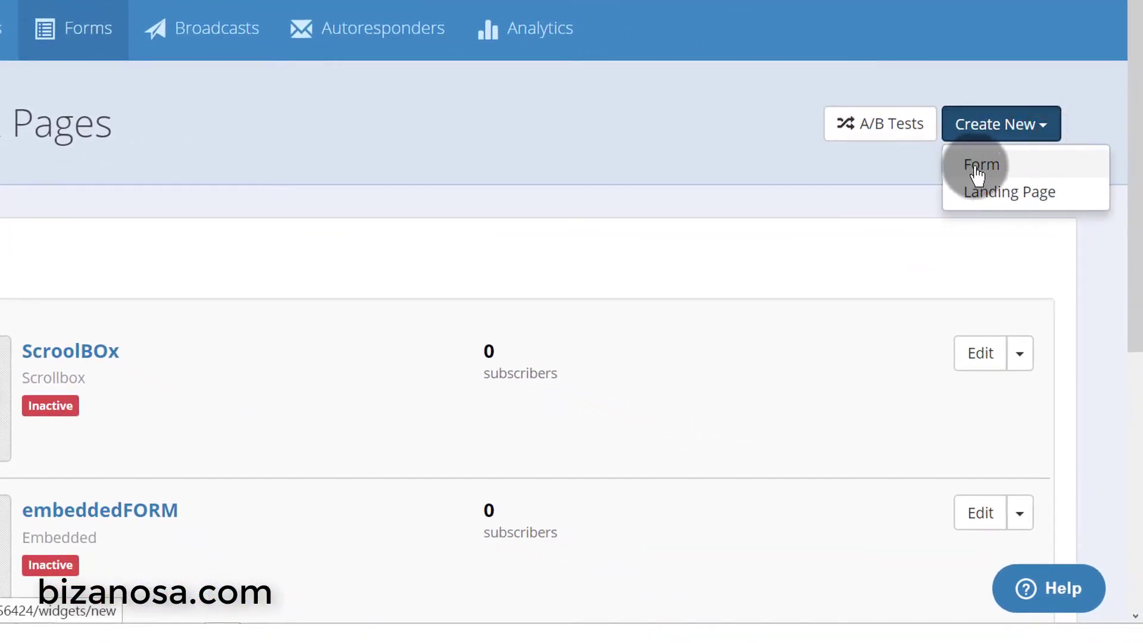
{"action": "left_click", "coordinate": [790, 188]}
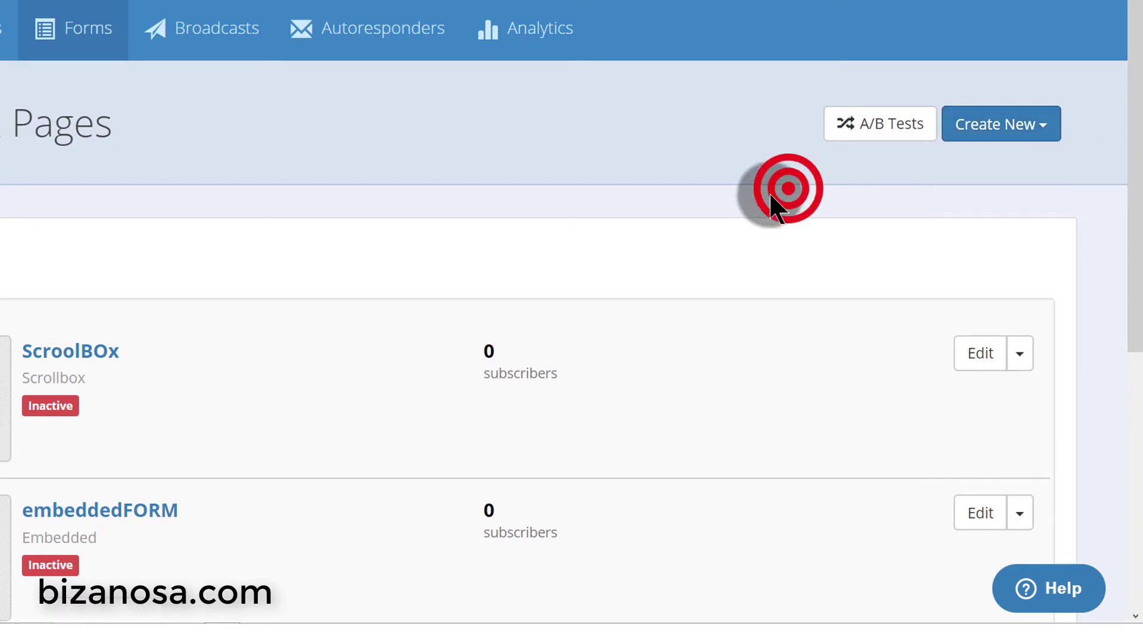
{"action": "scroll", "coordinate": [592, 202], "scroll_direction": "down", "scroll_amount": 7}
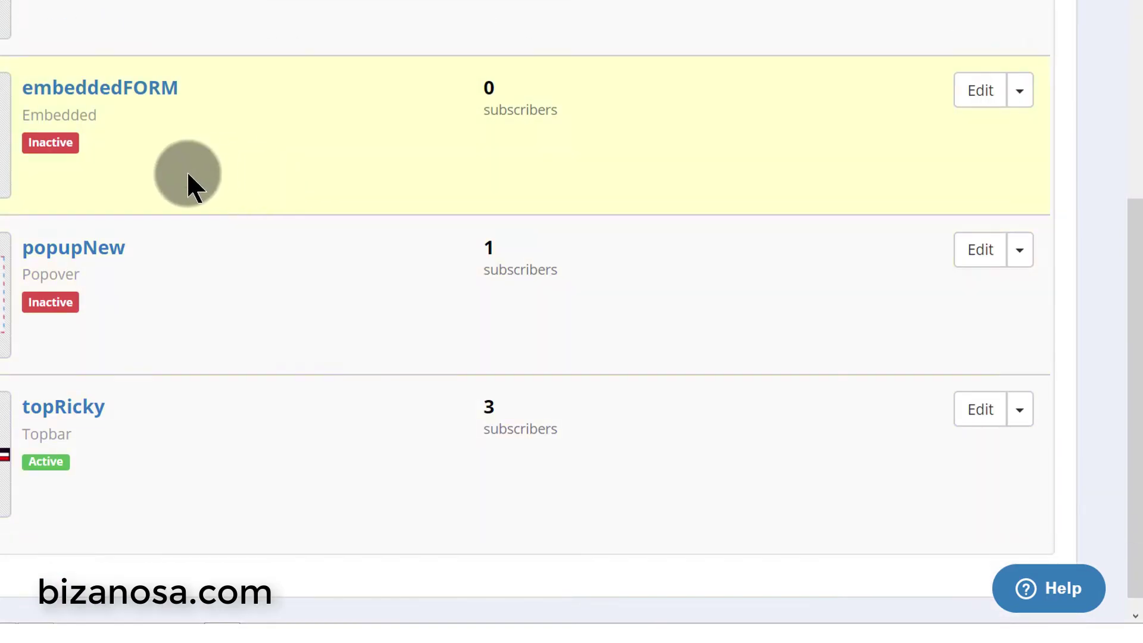
{"action": "scroll", "coordinate": [265, 450], "scroll_direction": "up", "scroll_amount": 7}
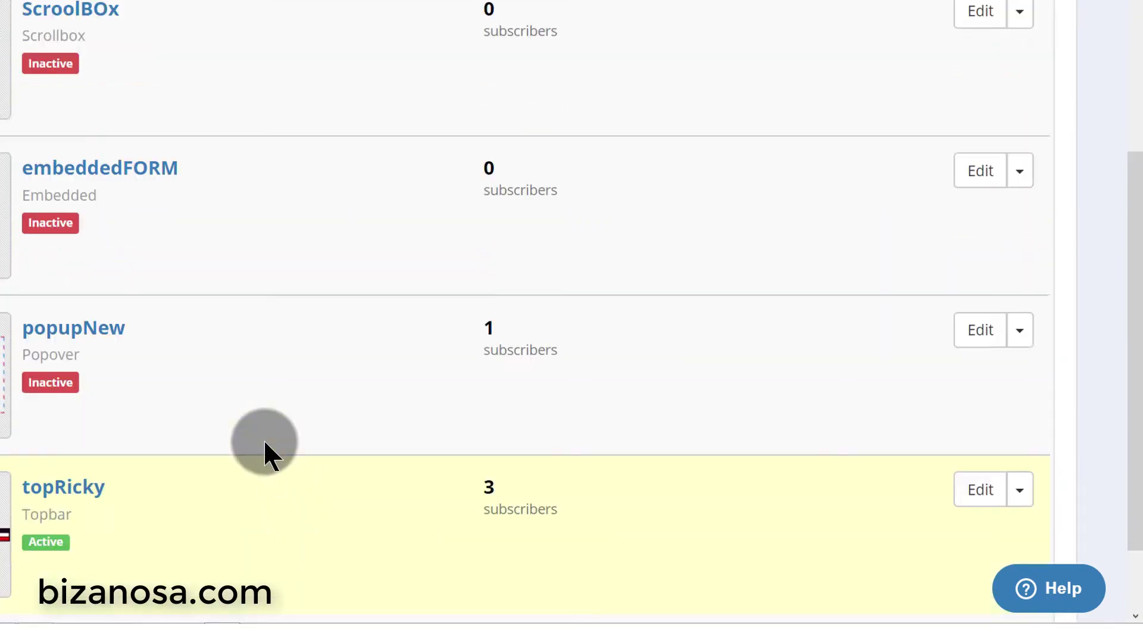
{"action": "scroll", "coordinate": [264, 435], "scroll_direction": "down", "scroll_amount": 5}
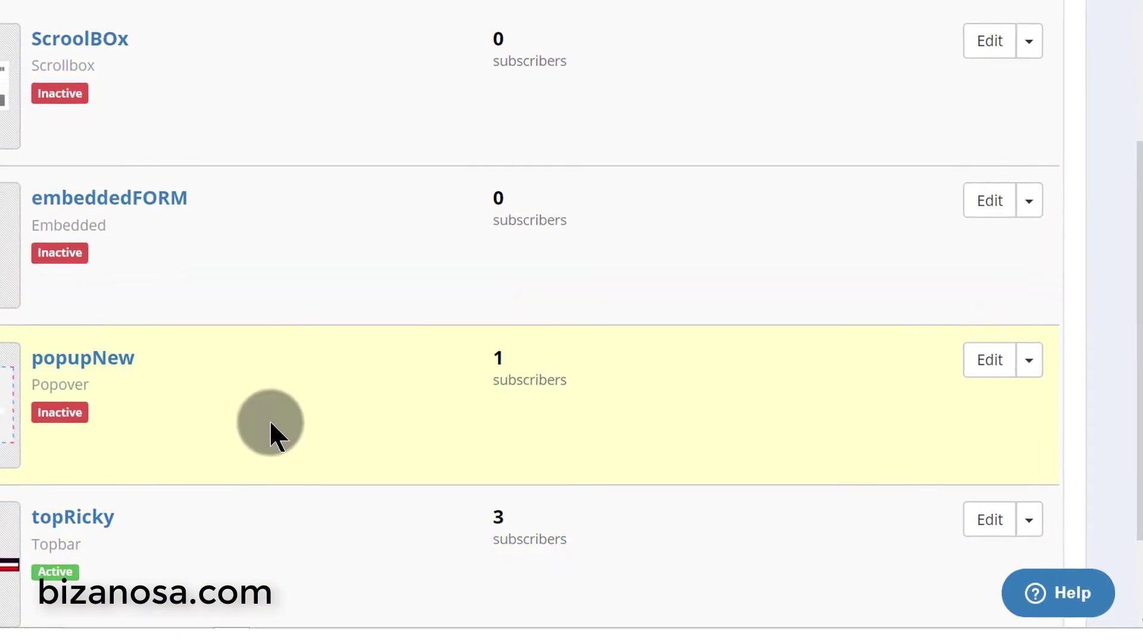
{"action": "scroll", "coordinate": [373, 320], "scroll_direction": "down", "scroll_amount": 2}
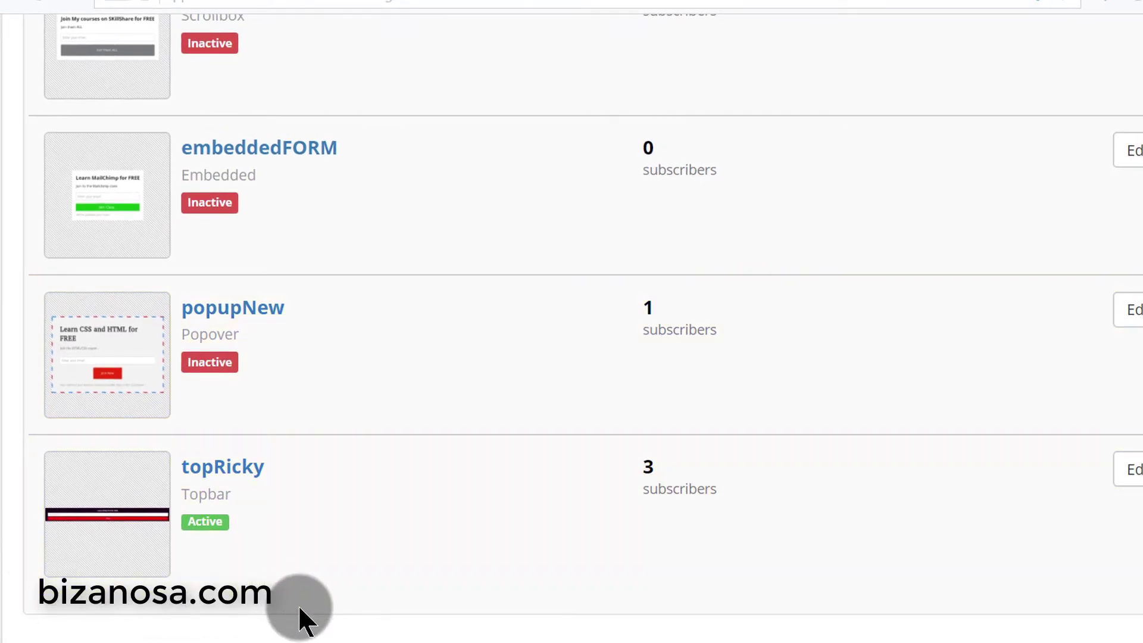
{"action": "scroll", "coordinate": [298, 604], "scroll_direction": "up", "scroll_amount": 8}
{"action": "scroll", "coordinate": [297, 599], "scroll_direction": "down", "scroll_amount": 7}
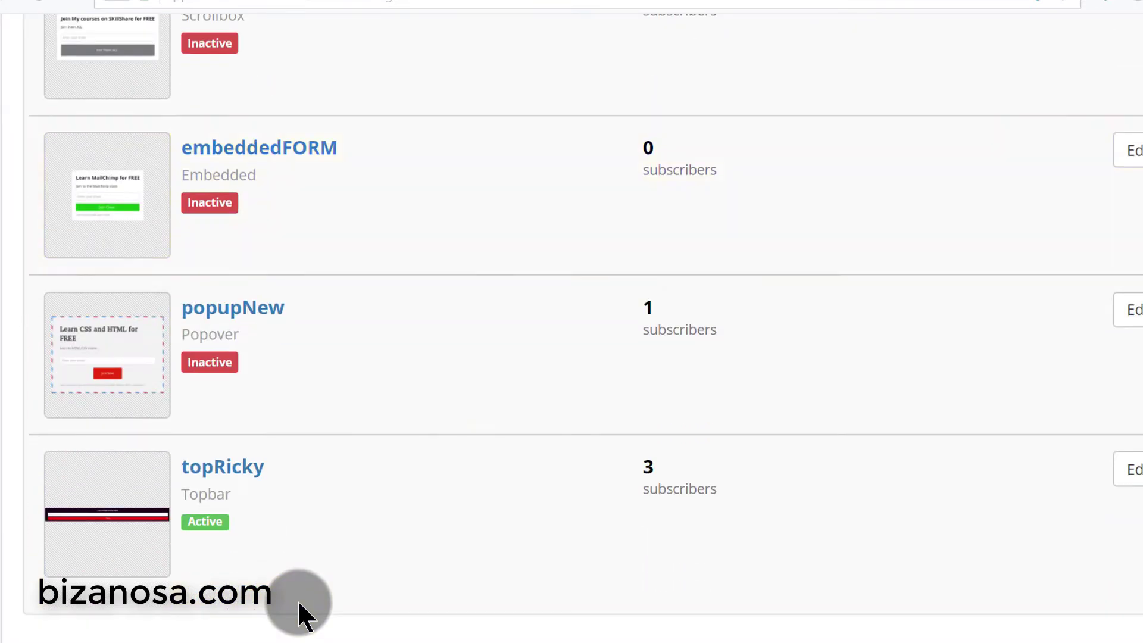
{"action": "scroll", "coordinate": [298, 599], "scroll_direction": "up", "scroll_amount": 3}
{"action": "scroll", "coordinate": [298, 599], "scroll_direction": "down", "scroll_amount": 3}
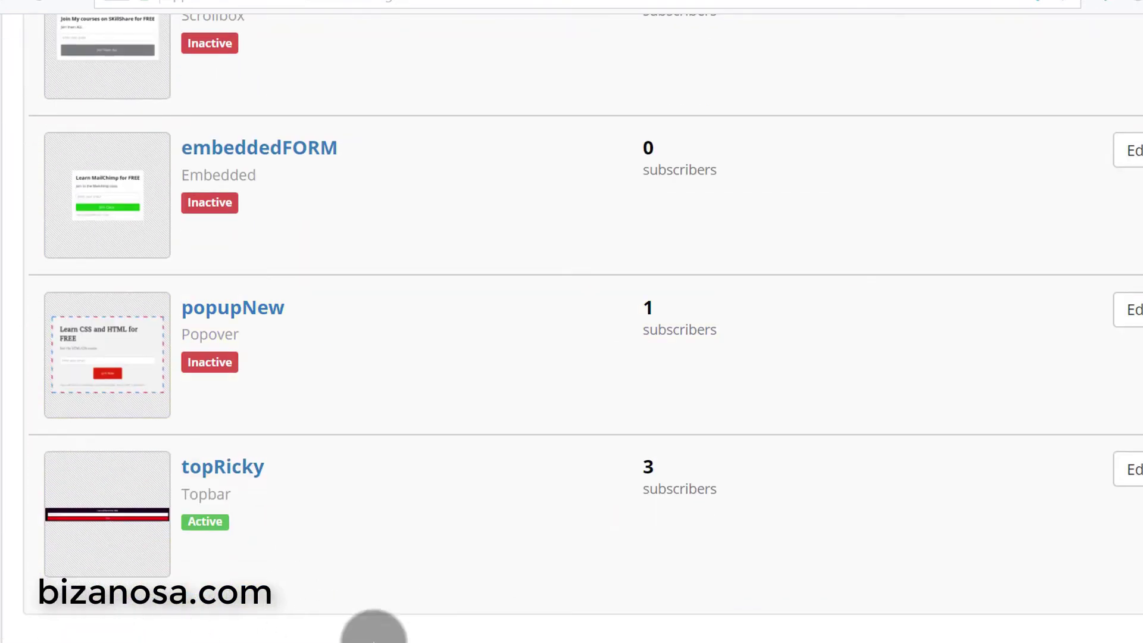
{"action": "scroll", "coordinate": [427, 576], "scroll_direction": "up", "scroll_amount": 7}
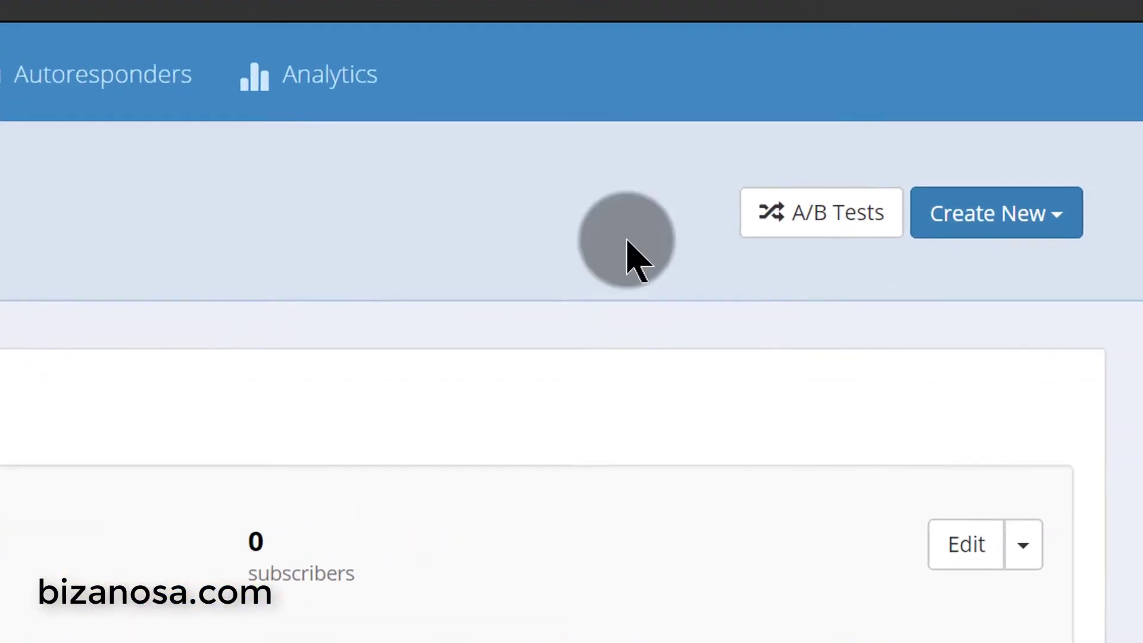
- Create a new landing page from the first (blank) template
{"action": "left_click", "coordinate": [960, 232]}
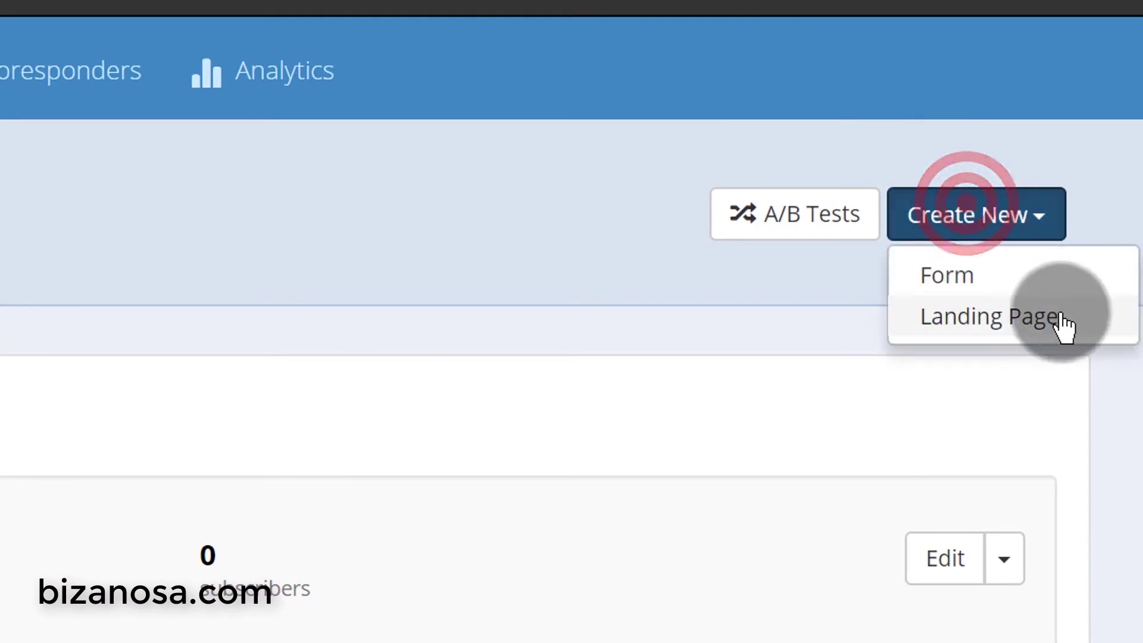
{"action": "left_click", "coordinate": [986, 329]}
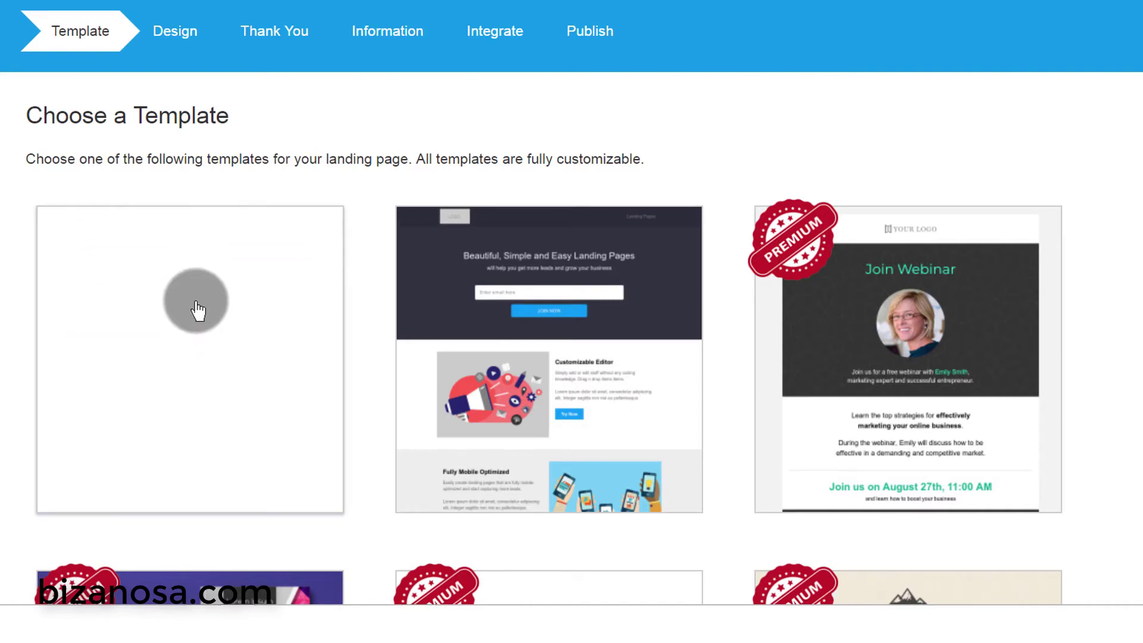
{"action": "left_click", "coordinate": [208, 312]}
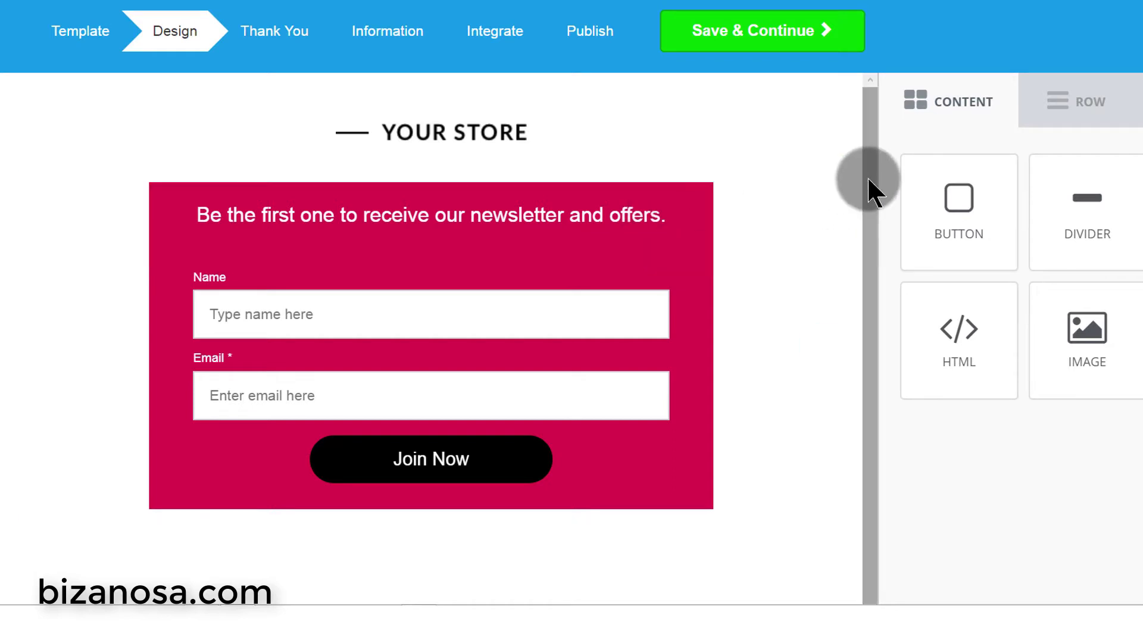
- Insert a two-column row above the pink signup form, under the YOUR STORE heading
{"action": "mouse_move", "coordinate": [867, 169]}
{"action": "left_mouse_down"}
{"action": "mouse_move", "coordinate": [869, 276]}
{"action": "mouse_move", "coordinate": [853, 181]}
{"action": "left_mouse_up"}
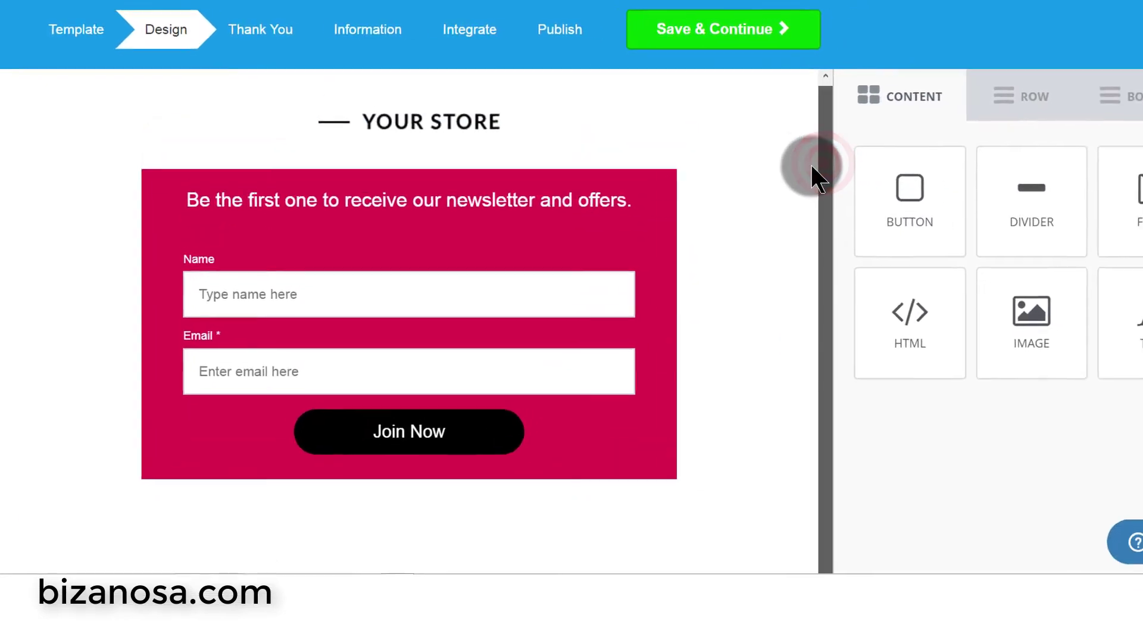
{"action": "left_click", "coordinate": [949, 89]}
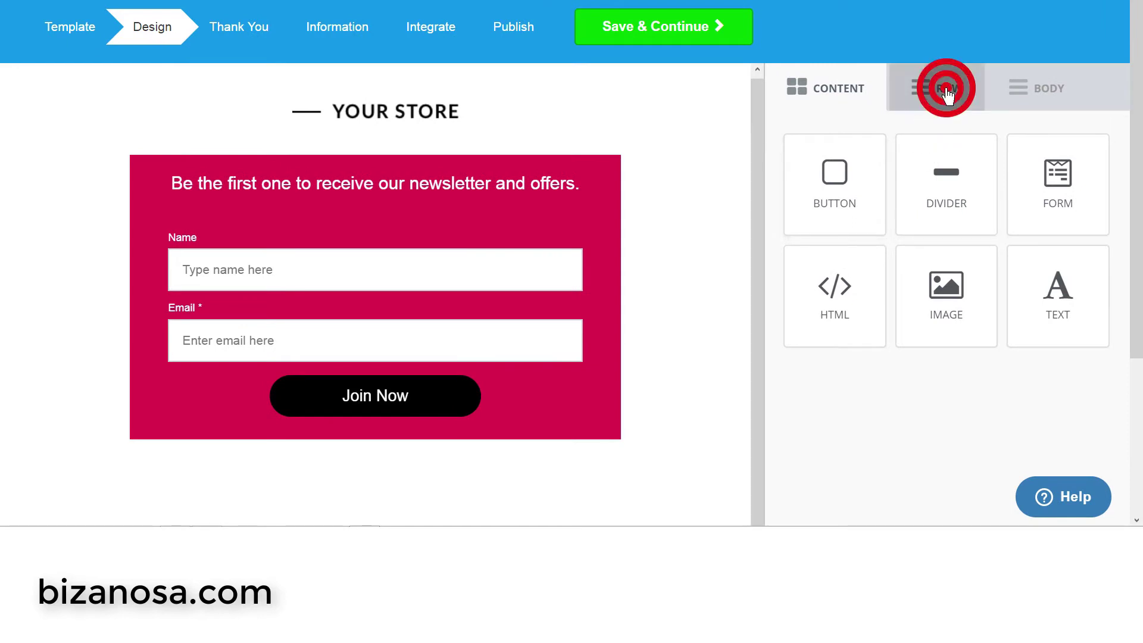
{"action": "left_click_drag", "start_coordinate": [972, 238], "coordinate": [273, 163]}
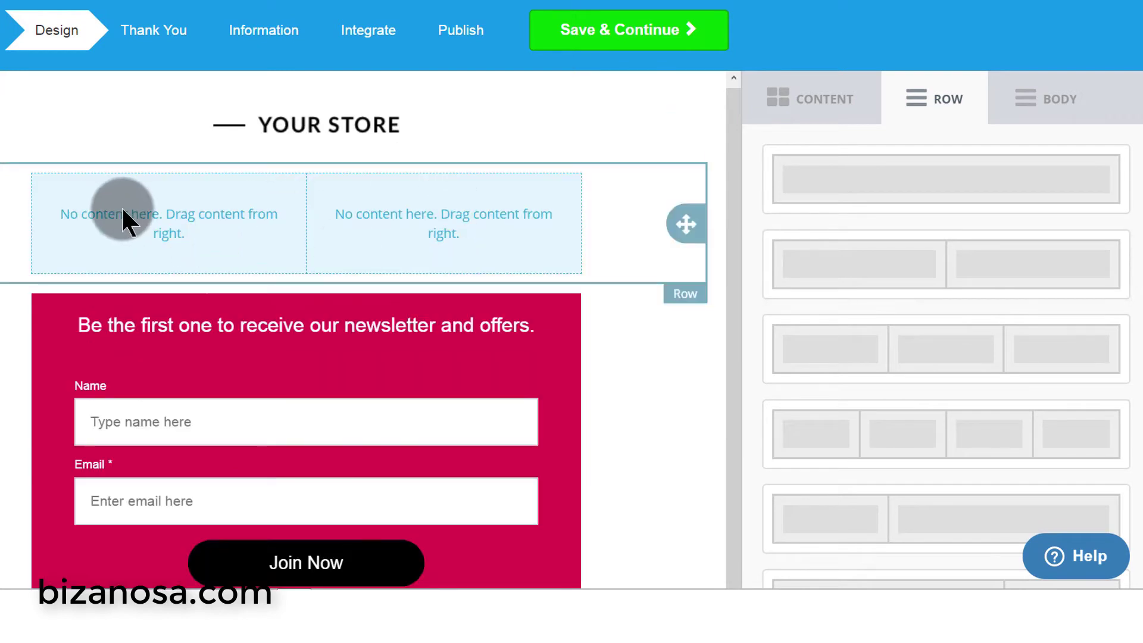
{"action": "left_click", "coordinate": [447, 229]}
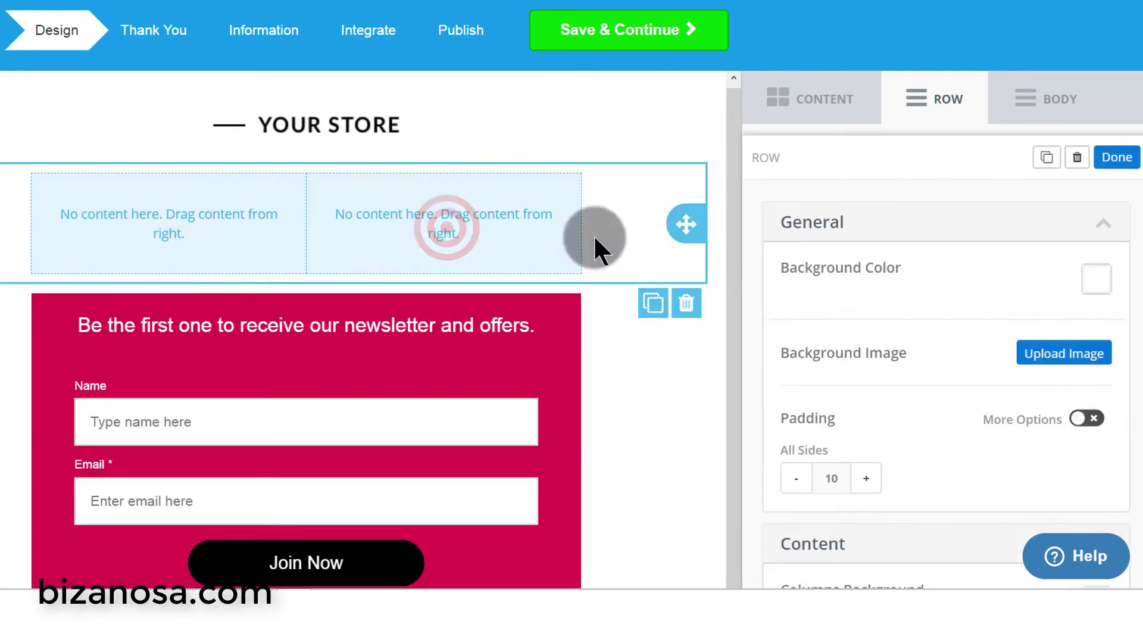
{"action": "left_click", "coordinate": [811, 101]}
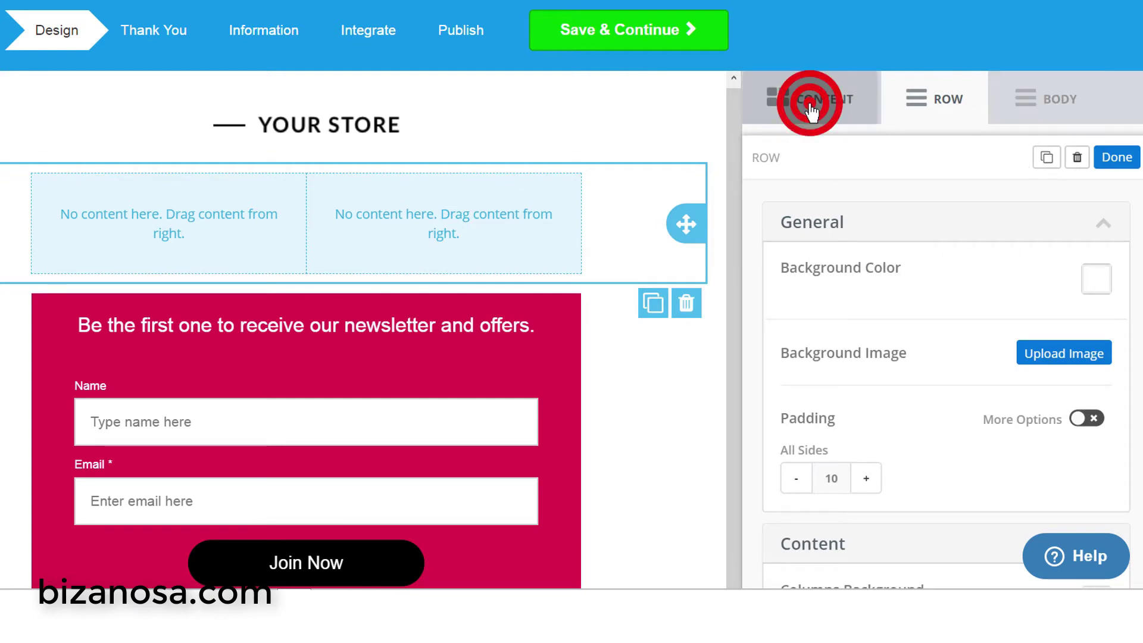
- Put an image placeholder in the row's right column and a 'Change This Text' block in the left
{"action": "left_click_drag", "start_coordinate": [958, 329], "coordinate": [462, 219]}
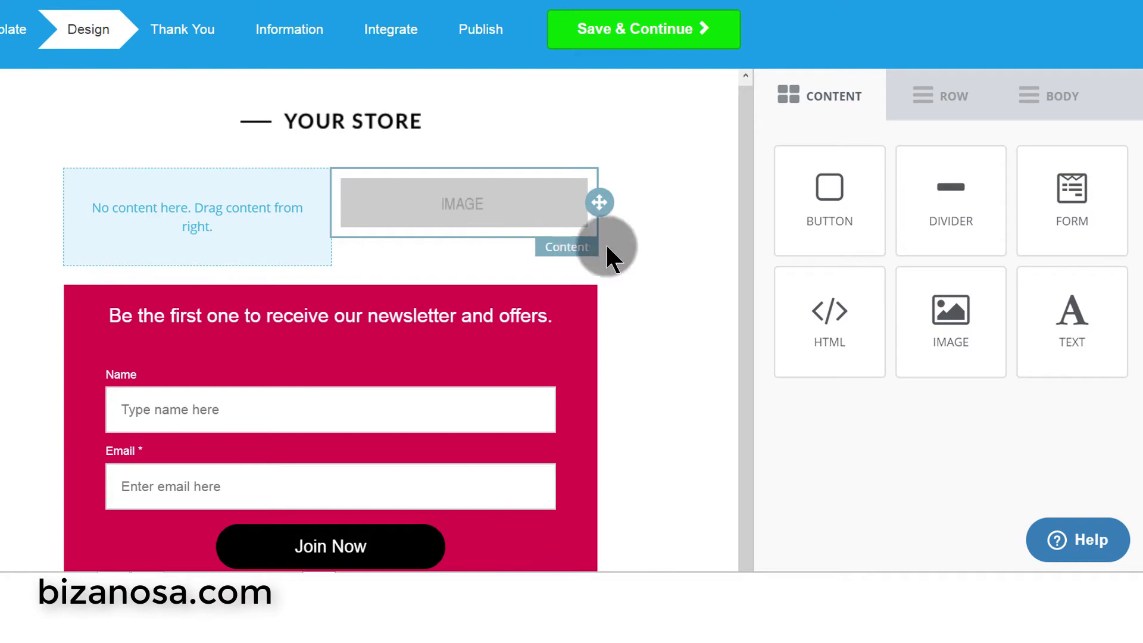
{"action": "left_click", "coordinate": [538, 210]}
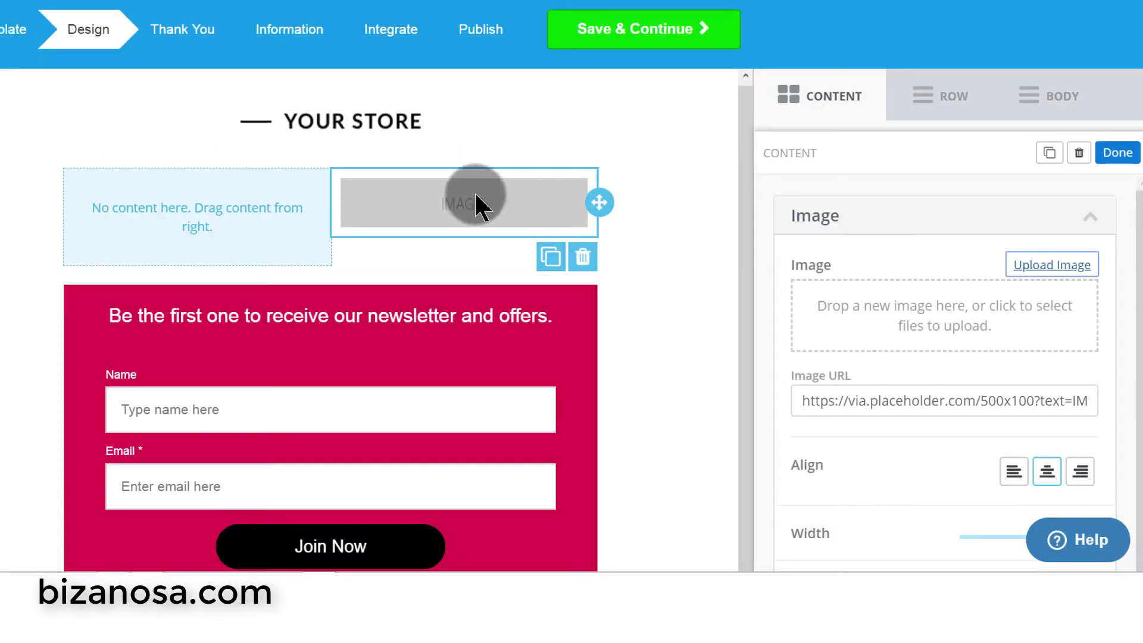
{"action": "left_click", "coordinate": [802, 97]}
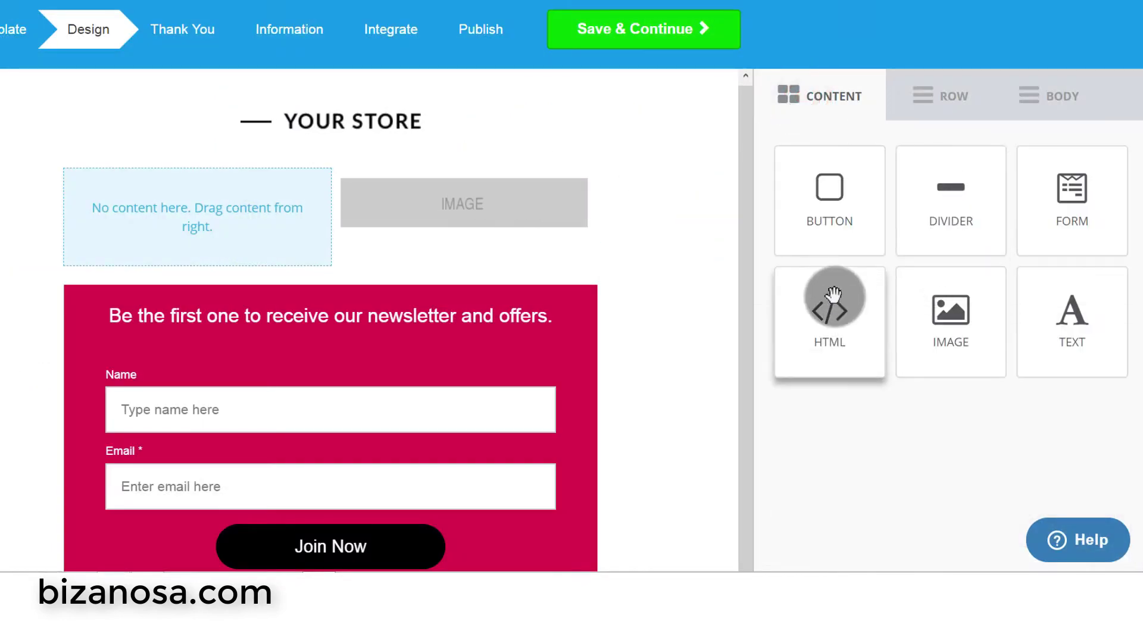
{"action": "left_click_drag", "start_coordinate": [1072, 309], "coordinate": [248, 200]}
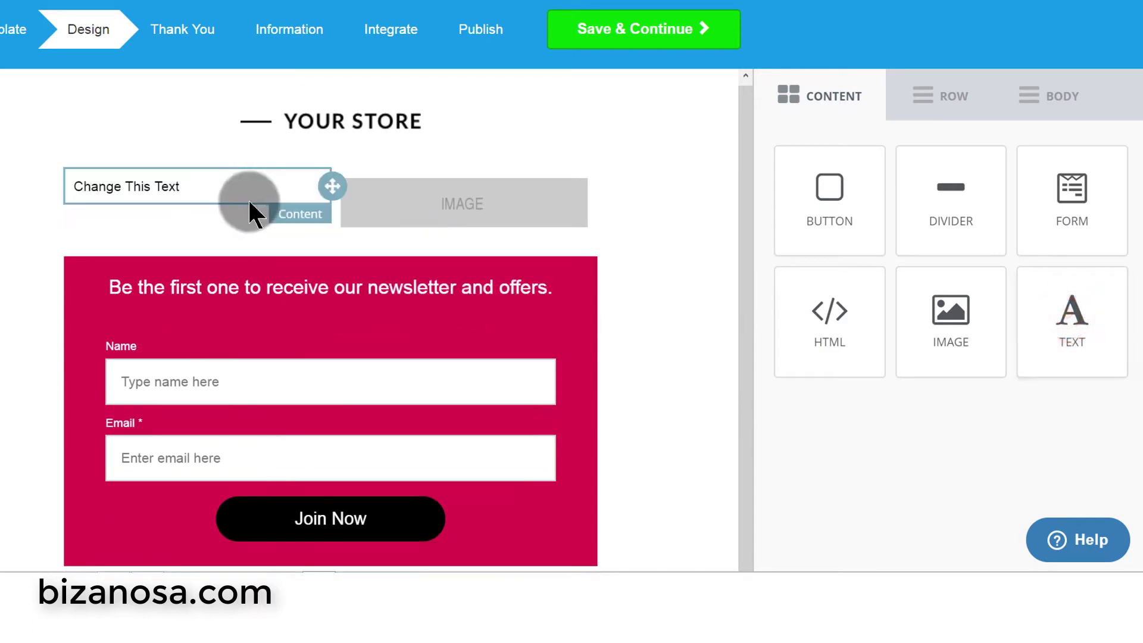
{"action": "left_click", "coordinate": [197, 182]}
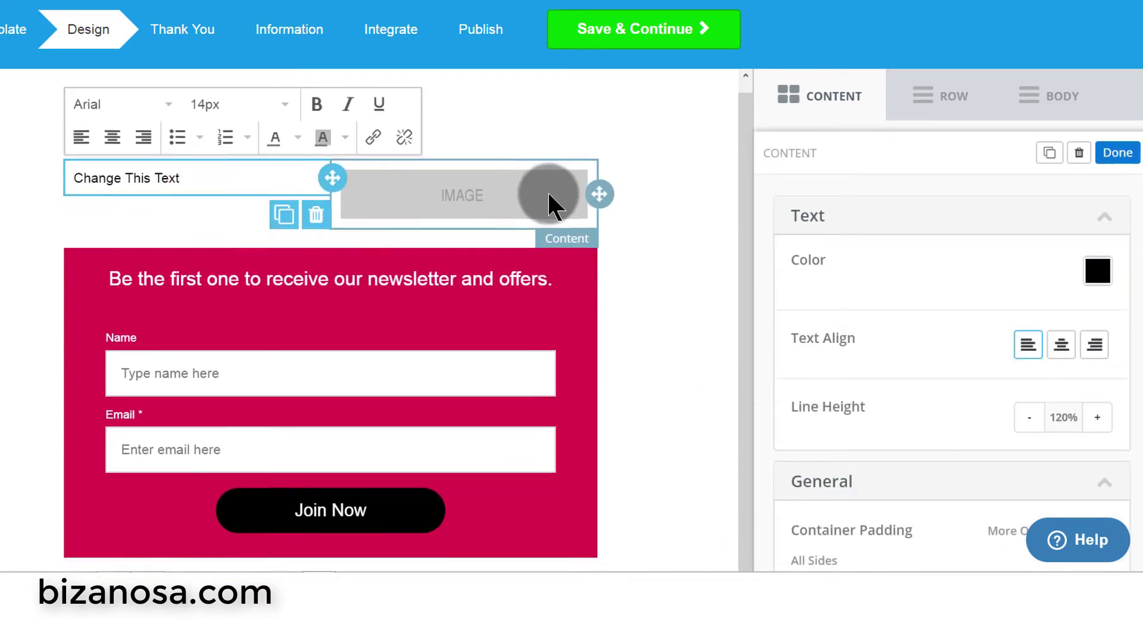
{"action": "left_click", "coordinate": [815, 82]}
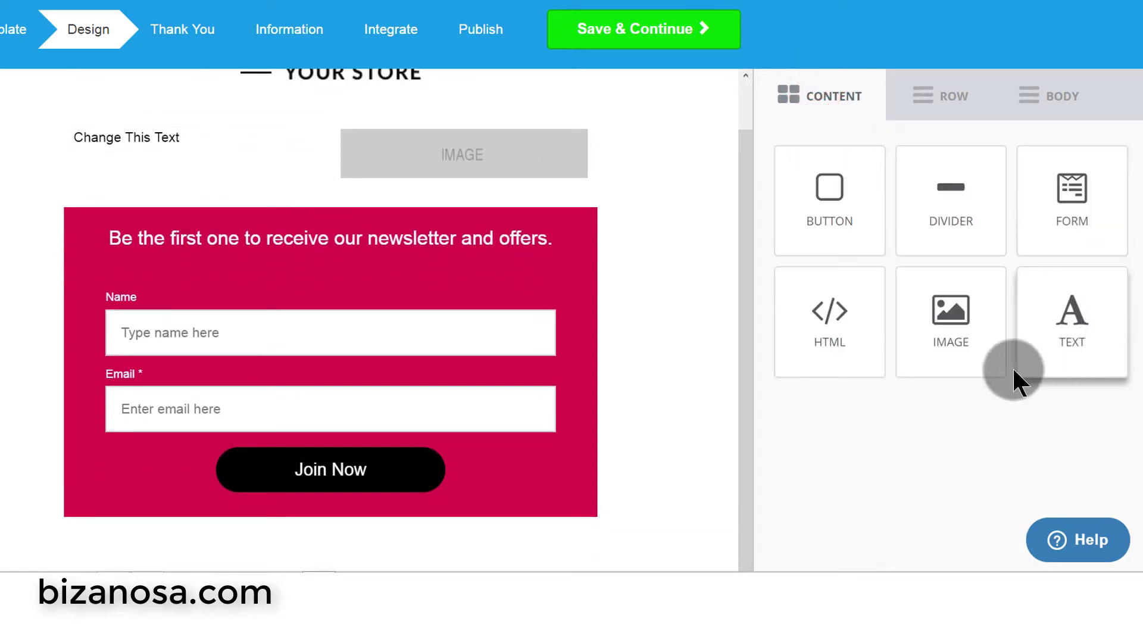
- Drop an HTML block above the form heading and select its <strong>Hello, world!</strong> code
{"action": "left_click_drag", "start_coordinate": [863, 325], "coordinate": [358, 236]}
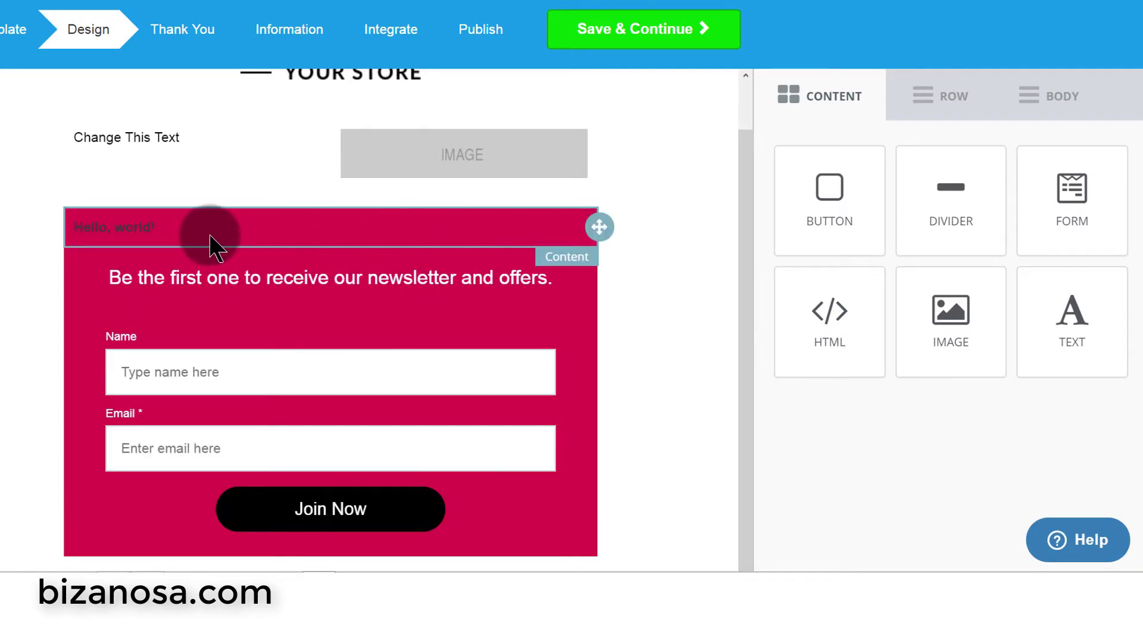
{"action": "left_click", "coordinate": [171, 234]}
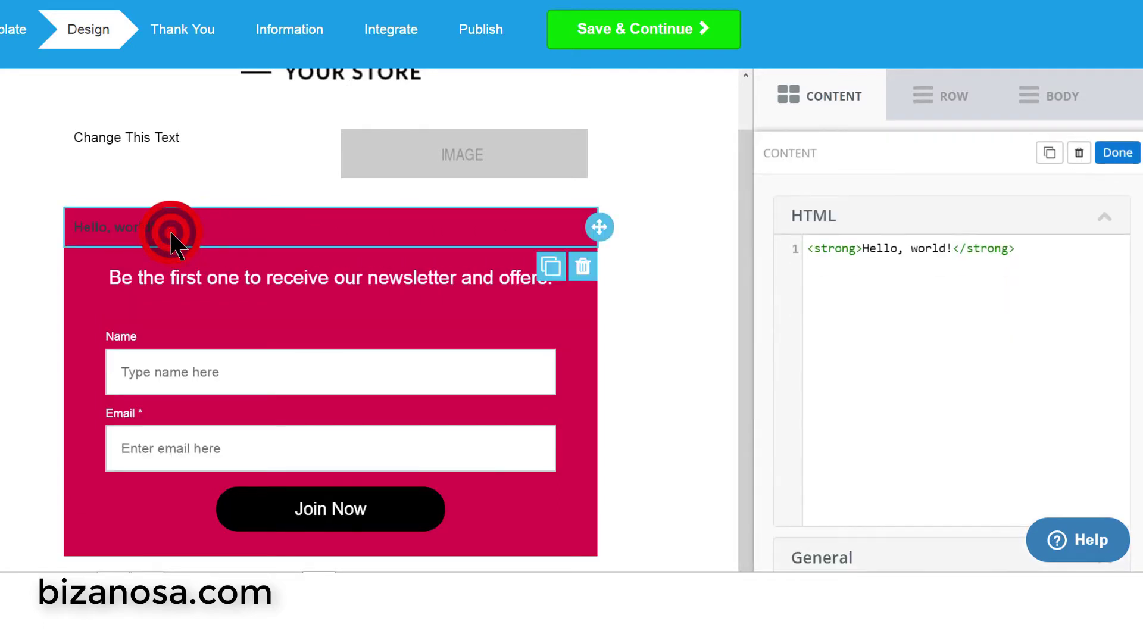
{"action": "left_click", "coordinate": [1027, 255]}
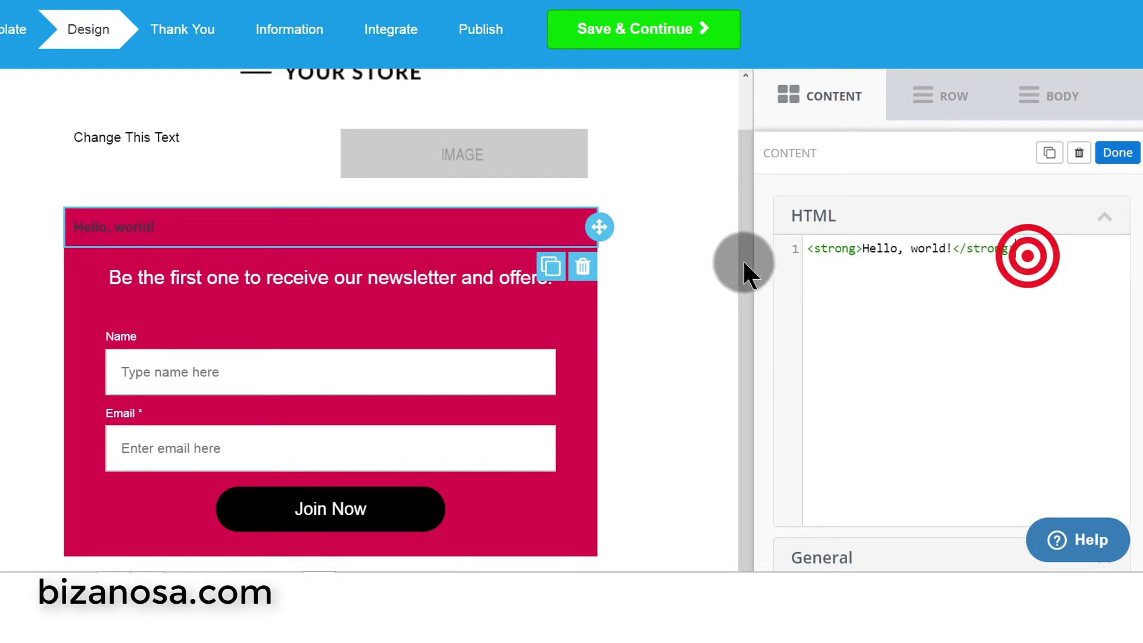
{"action": "left_click_drag", "start_coordinate": [743, 263], "coordinate": [787, 245]}
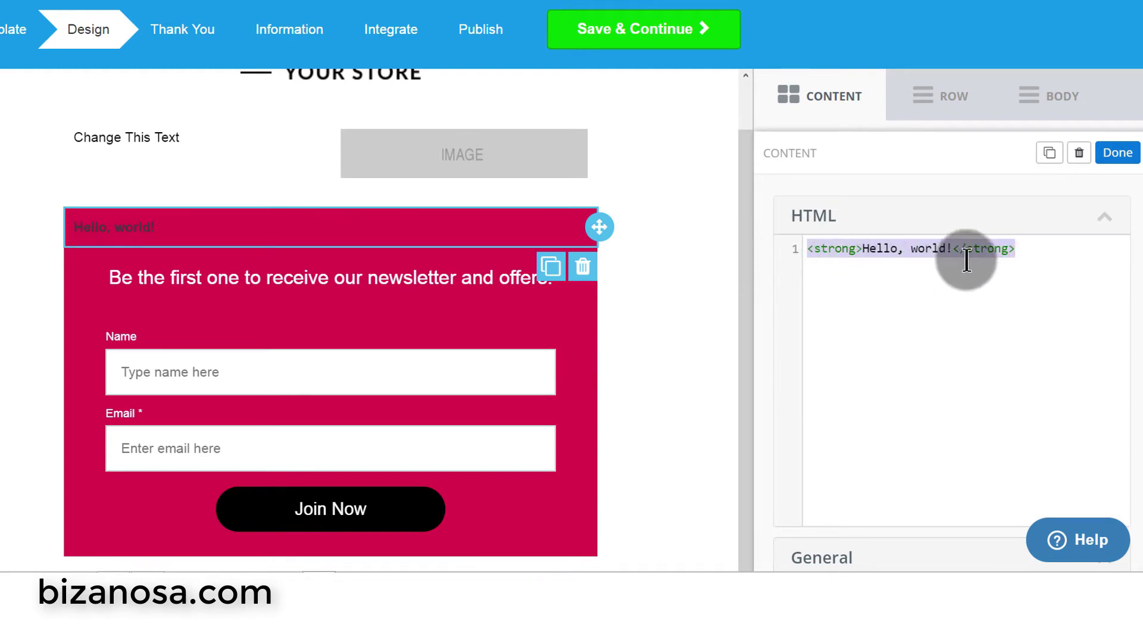
{"action": "left_click", "coordinate": [826, 105]}
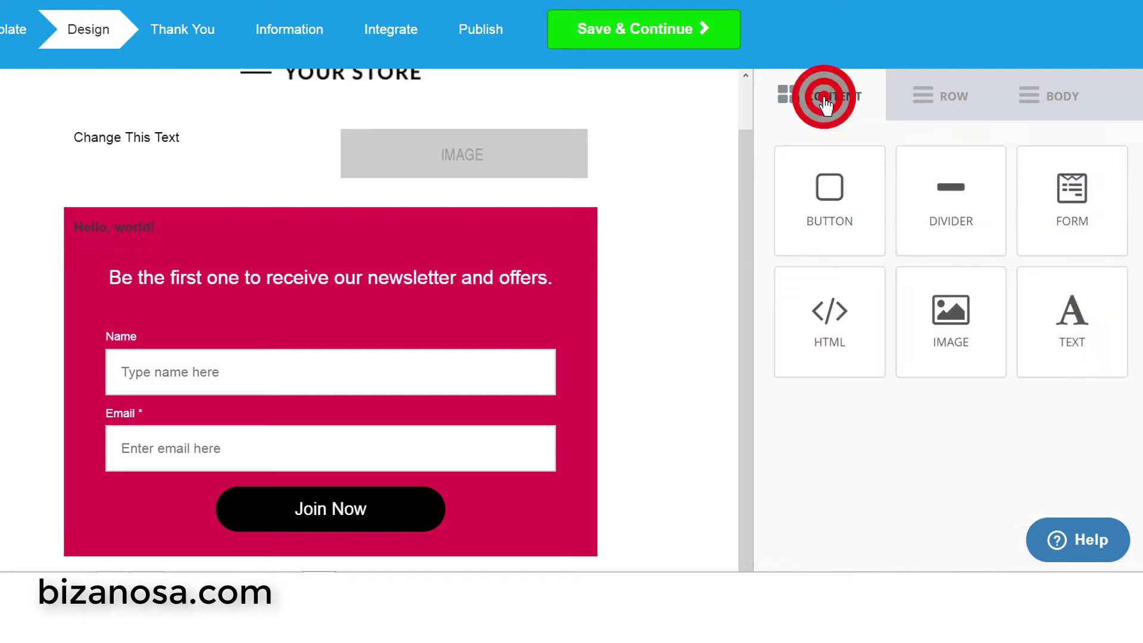
{"action": "left_click", "coordinate": [321, 231]}
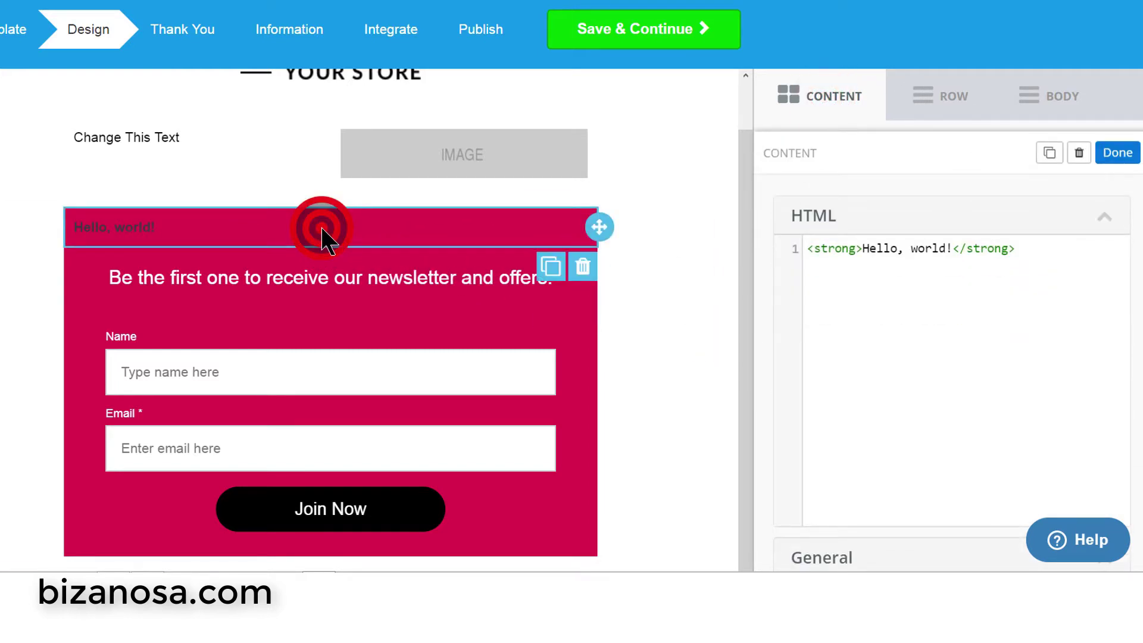
{"action": "left_click_drag", "start_coordinate": [1020, 251], "coordinate": [787, 257]}
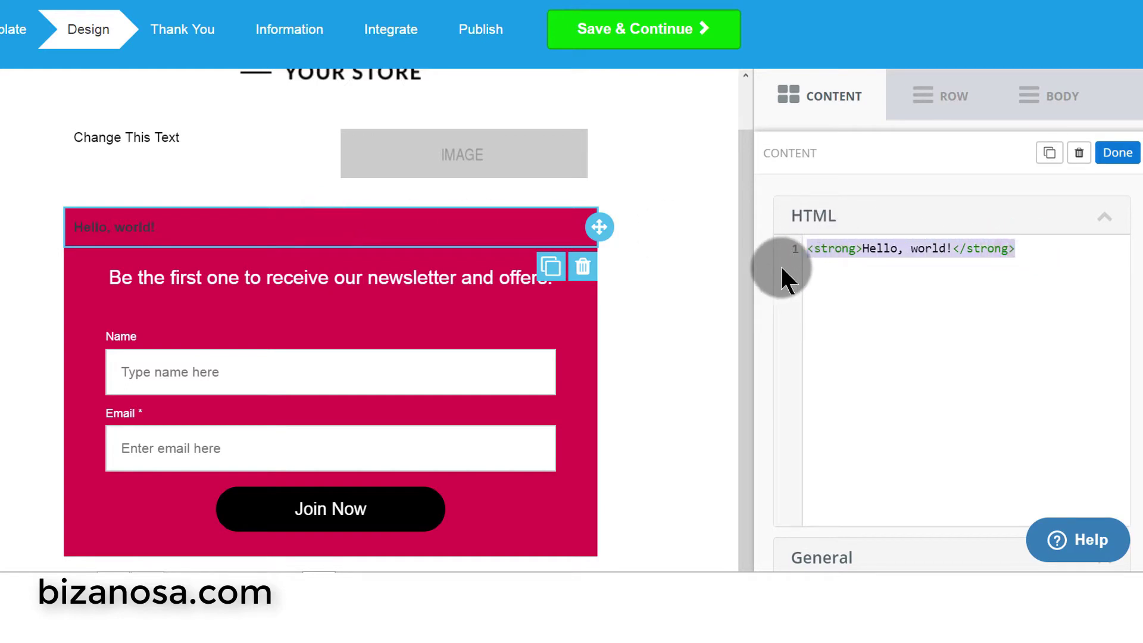
{"action": "left_click", "coordinate": [972, 273]}
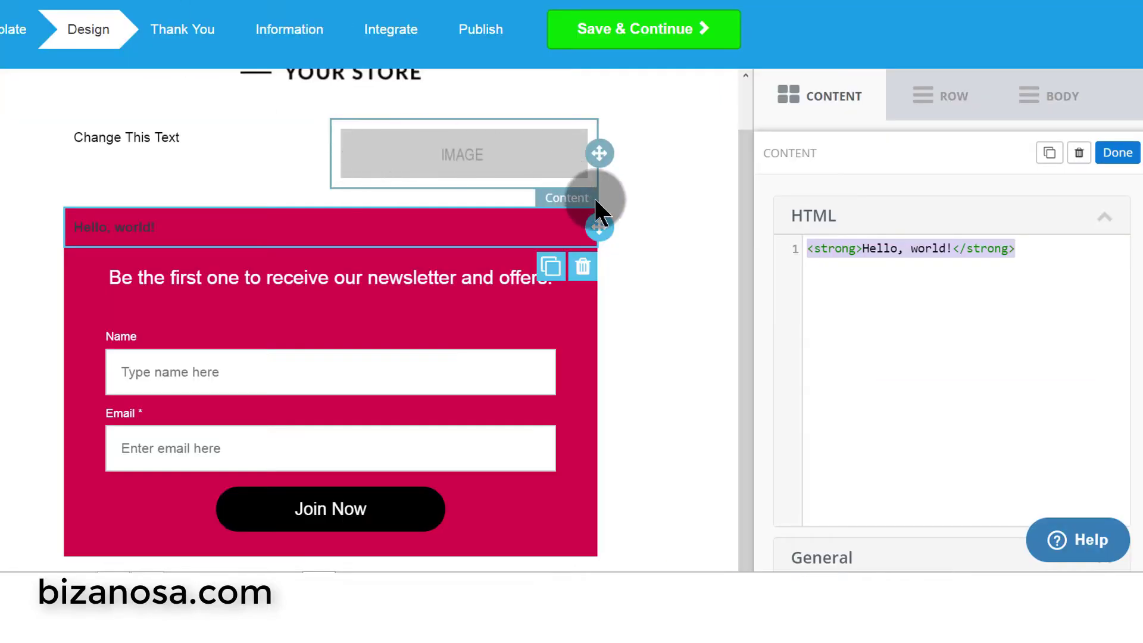
{"action": "scroll", "coordinate": [616, 200], "scroll_direction": "down", "scroll_amount": 4}
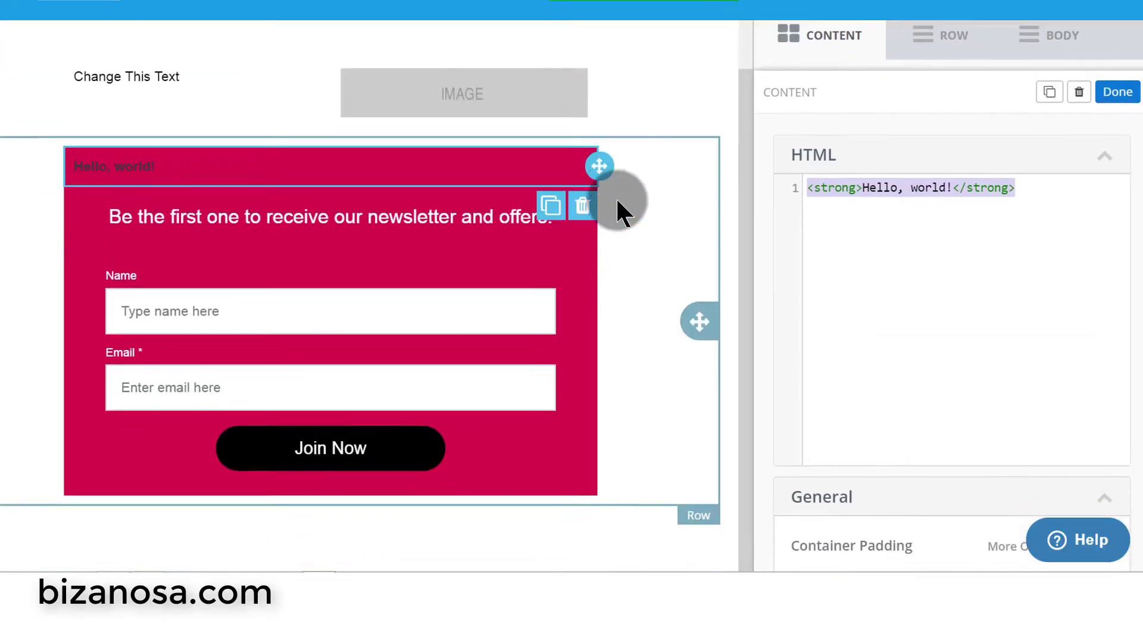
{"action": "scroll", "coordinate": [626, 200], "scroll_direction": "up", "scroll_amount": 5}
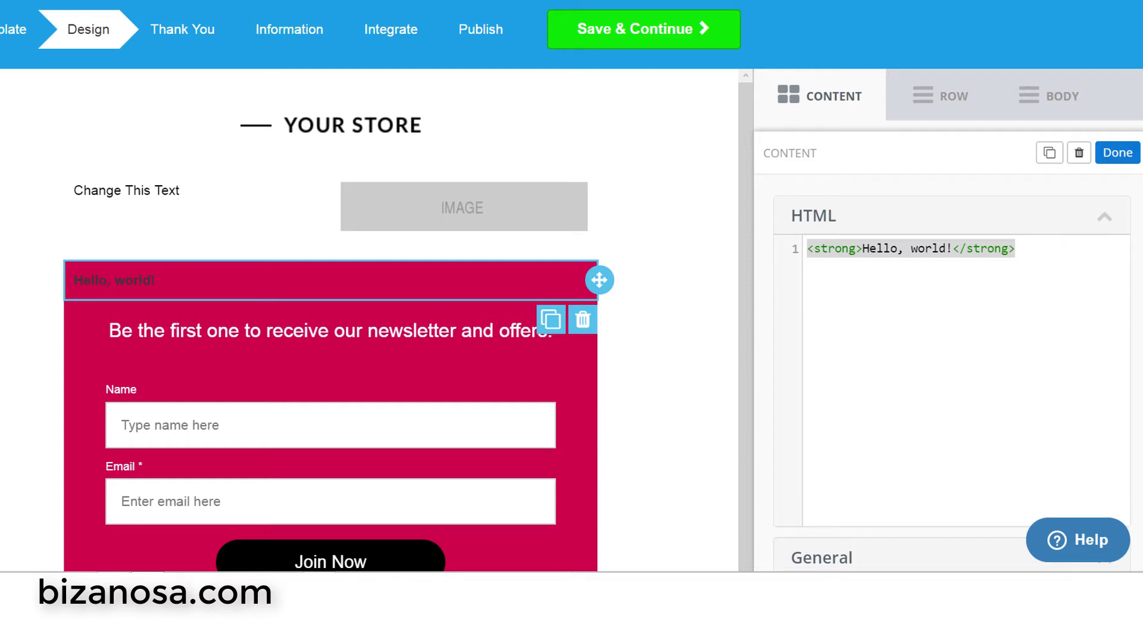
- Add a black 'Button Text' button under 'Change This Text' in the row's left column
{"action": "left_click", "coordinate": [515, 224]}
{"action": "left_click_drag", "start_coordinate": [829, 197], "coordinate": [125, 226]}
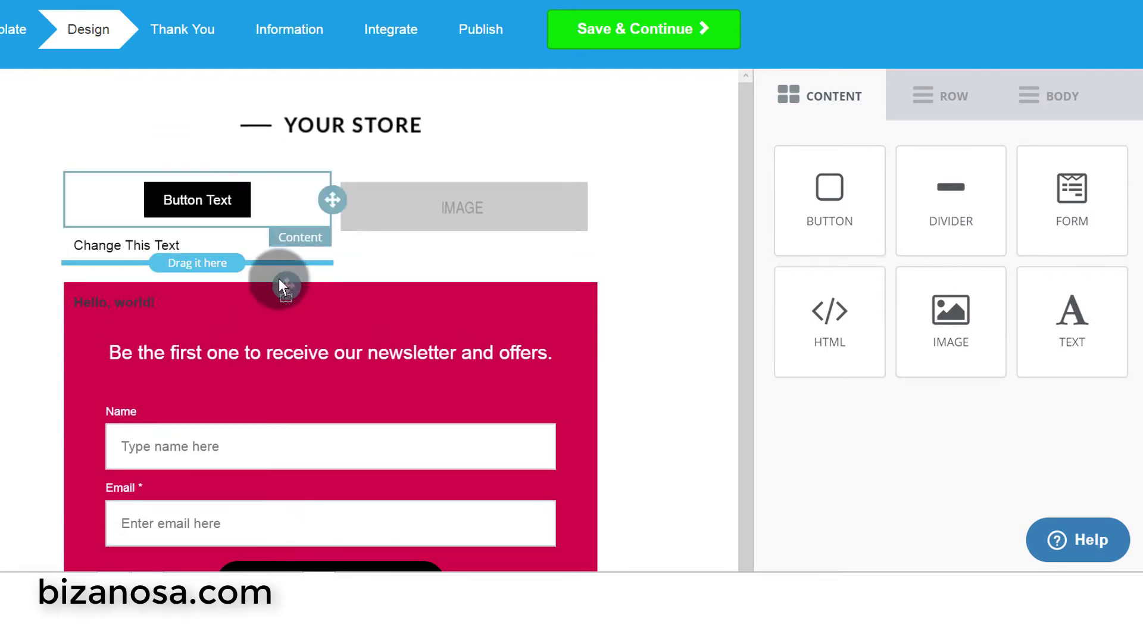
{"action": "left_click", "coordinate": [224, 237]}
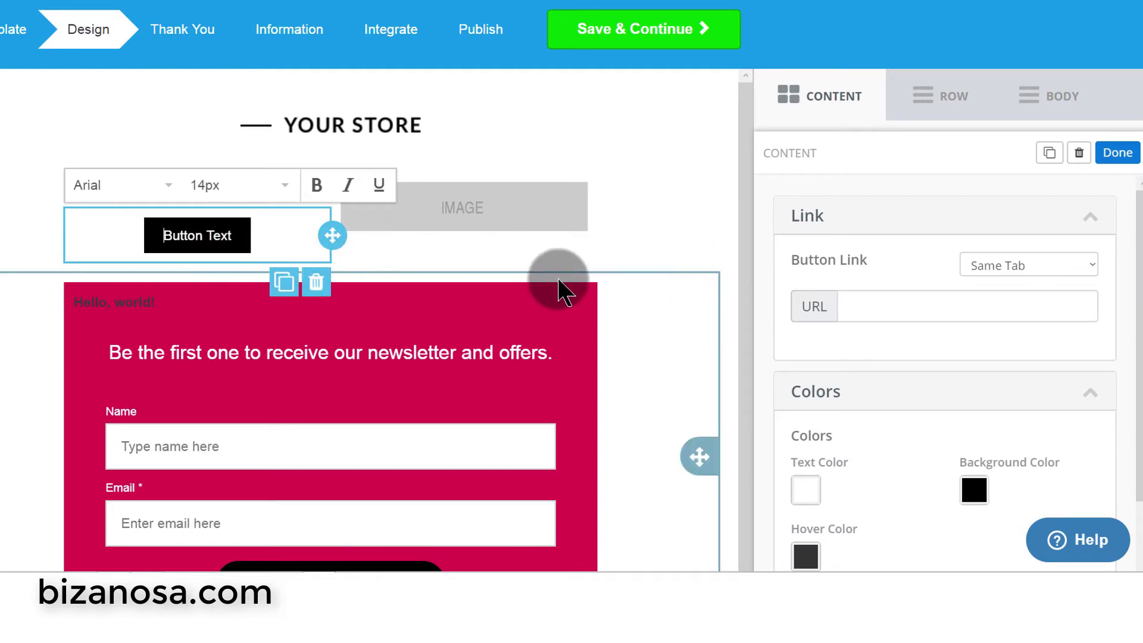
{"action": "left_click", "coordinate": [744, 250]}
{"action": "scroll", "coordinate": [738, 334], "scroll_direction": "down", "scroll_amount": 1}
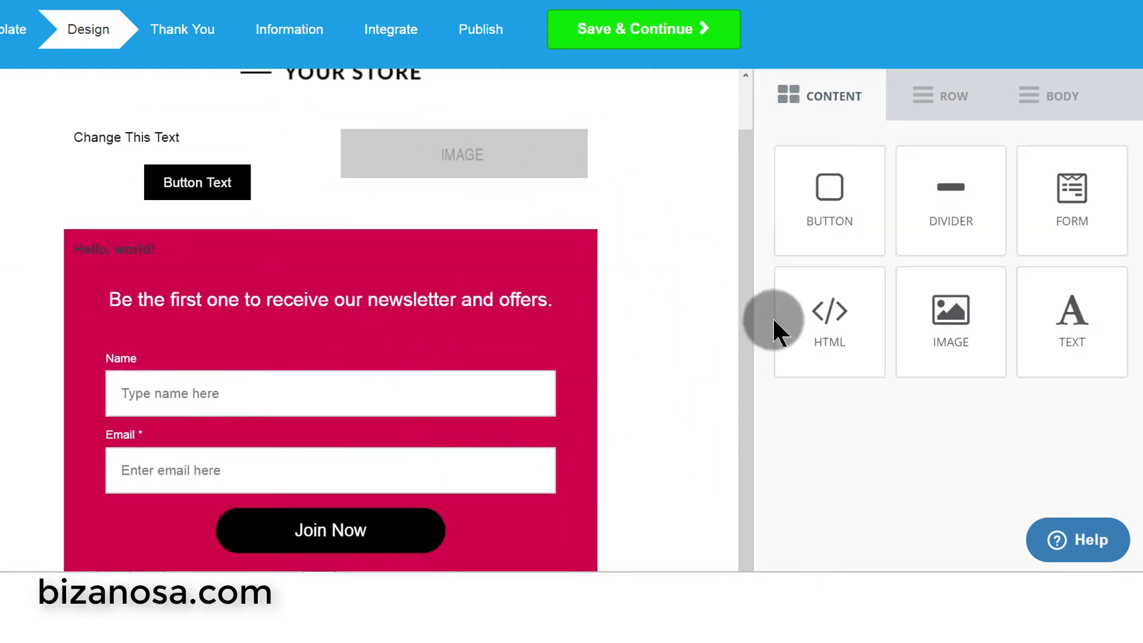
{"action": "left_click_drag", "start_coordinate": [747, 277], "coordinate": [751, 309]}
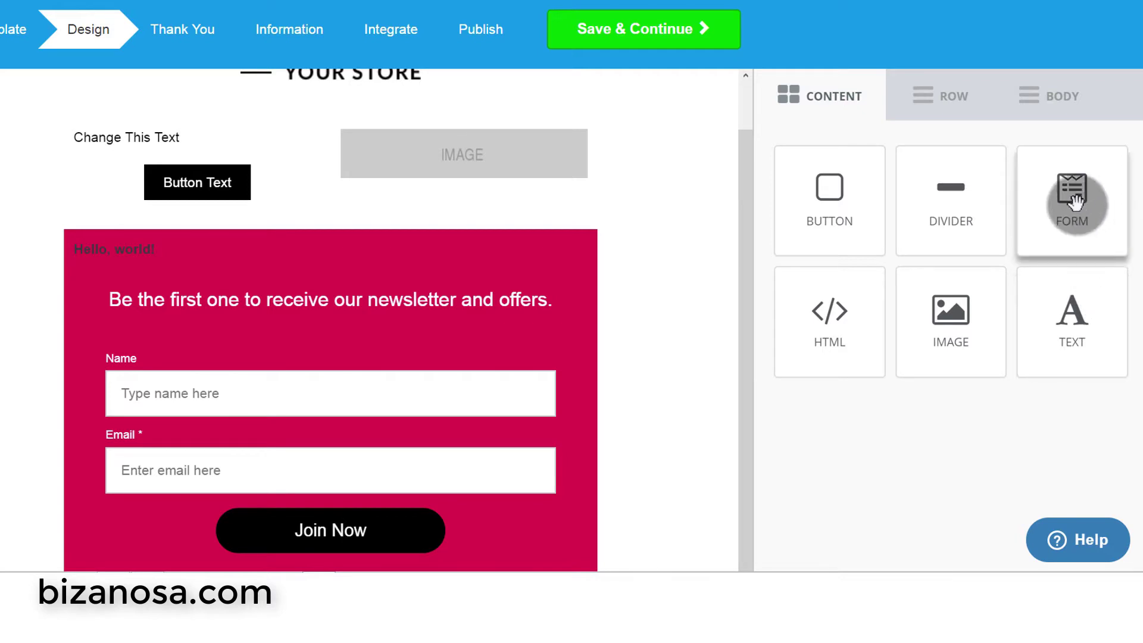
- Place a new email signup form block above the 'Hello, world!' HTML block
{"action": "left_click_drag", "start_coordinate": [1076, 201], "coordinate": [436, 269]}
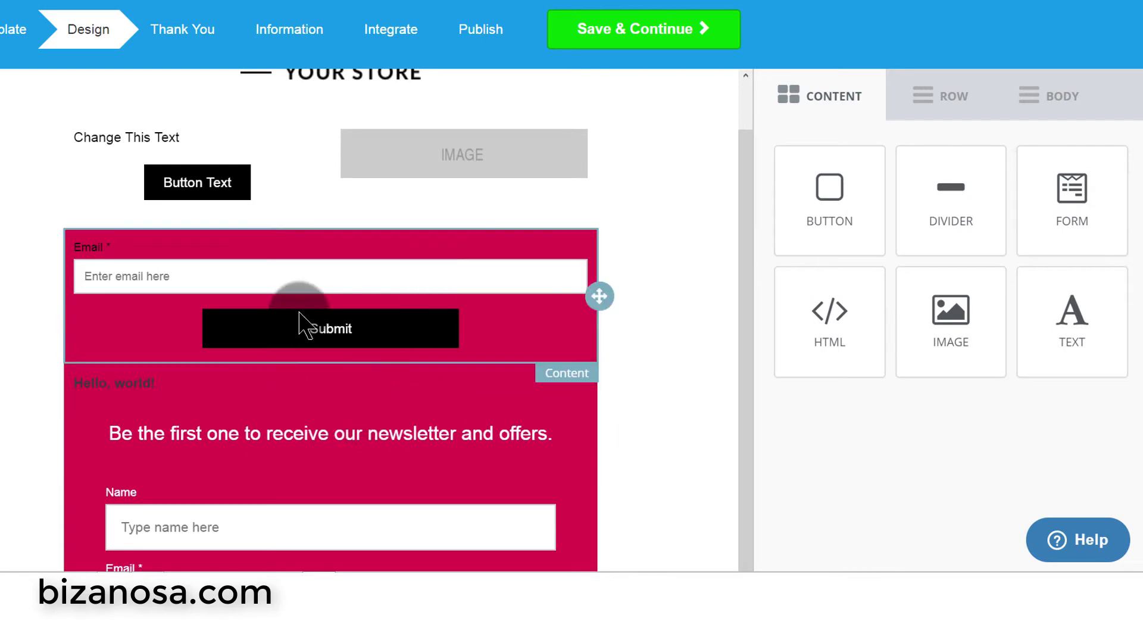
{"action": "left_click", "coordinate": [295, 291]}
{"action": "left_click", "coordinate": [478, 324]}
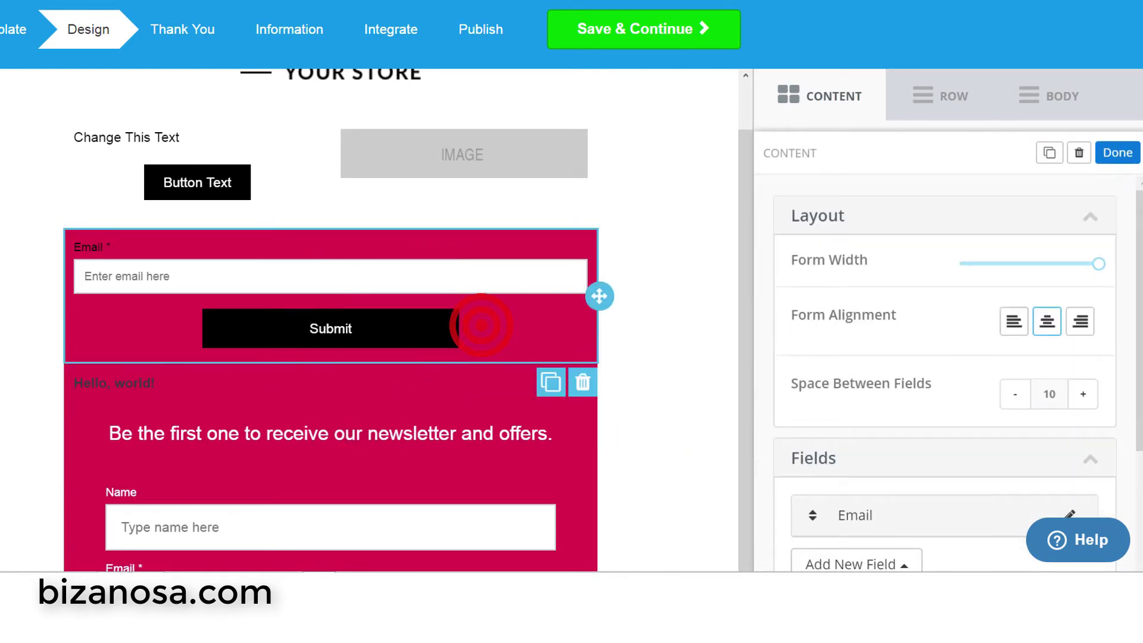
{"action": "scroll", "coordinate": [983, 304], "scroll_direction": "down", "scroll_amount": 3}
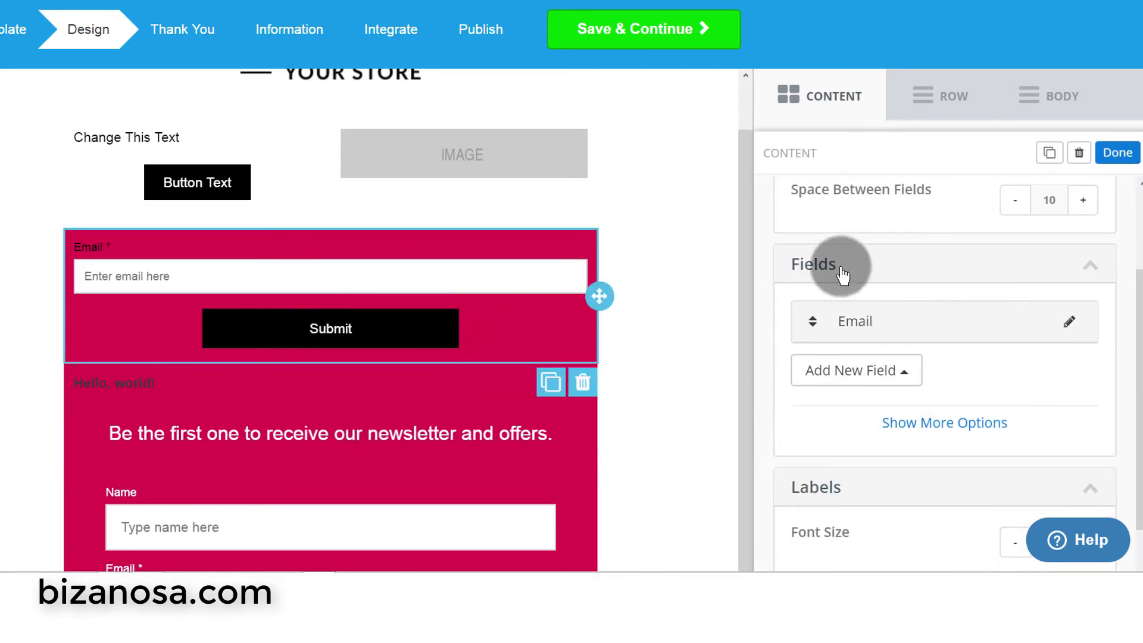
- Add a Name field beneath the top form's Email field
{"action": "left_click", "coordinate": [900, 374]}
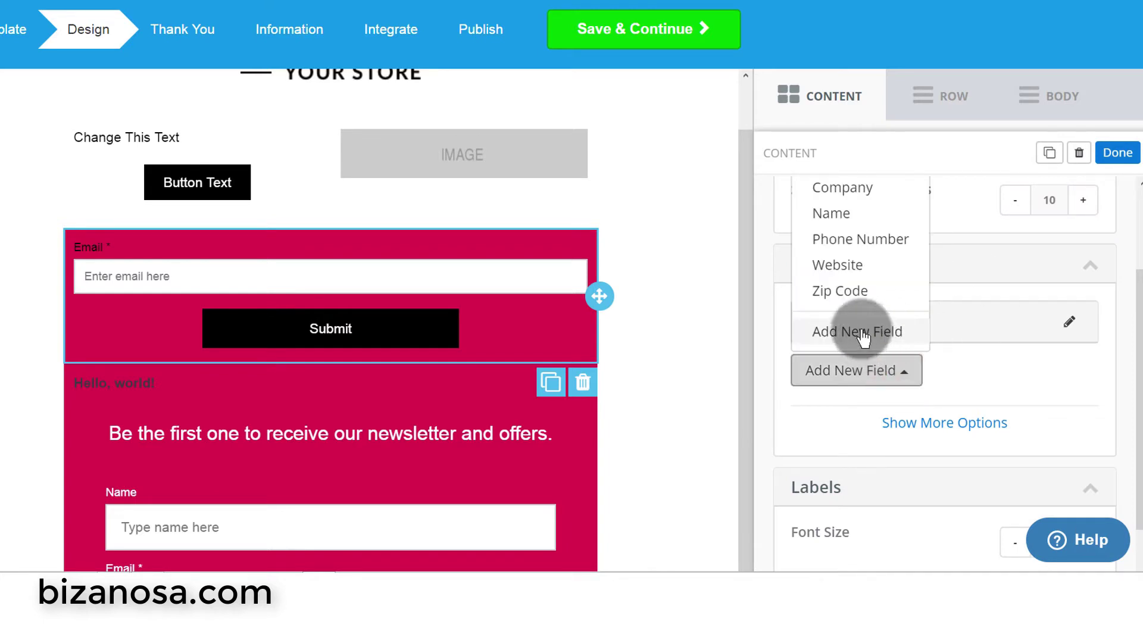
{"action": "left_click", "coordinate": [846, 217]}
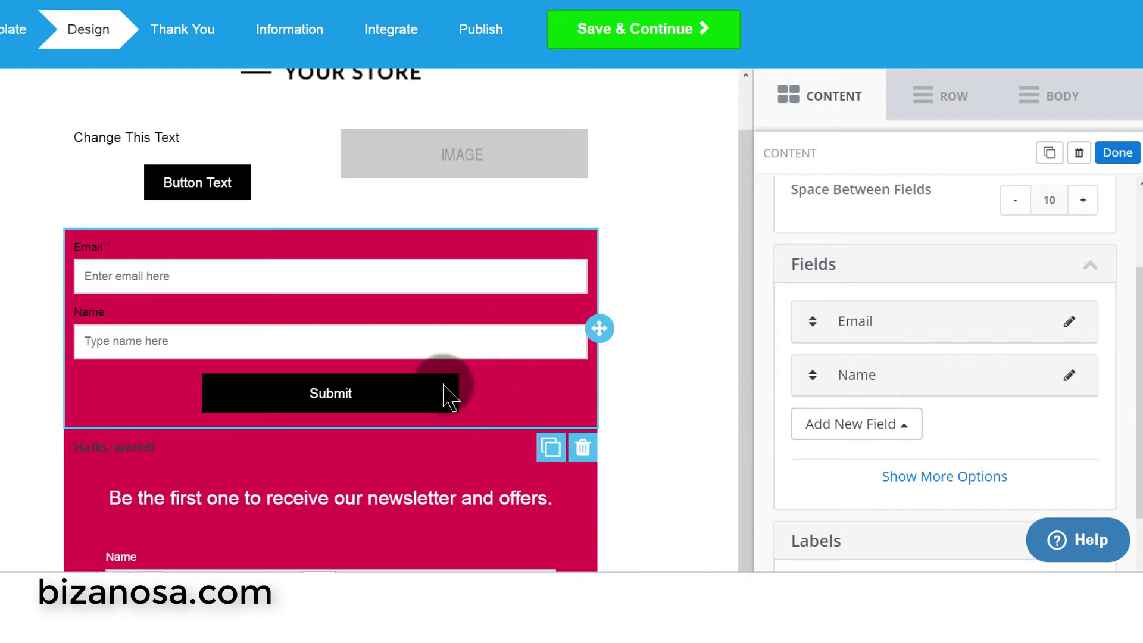
{"action": "scroll", "coordinate": [479, 348], "scroll_direction": "down", "scroll_amount": 5}
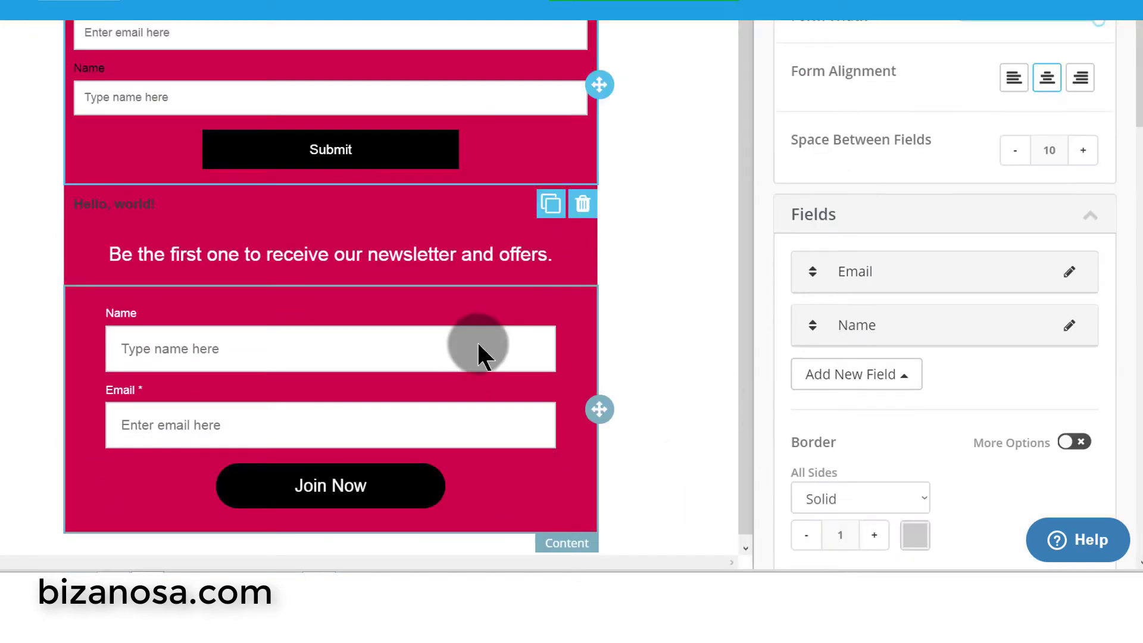
{"action": "left_click", "coordinate": [381, 495]}
{"action": "scroll", "coordinate": [379, 250], "scroll_direction": "up", "scroll_amount": 1}
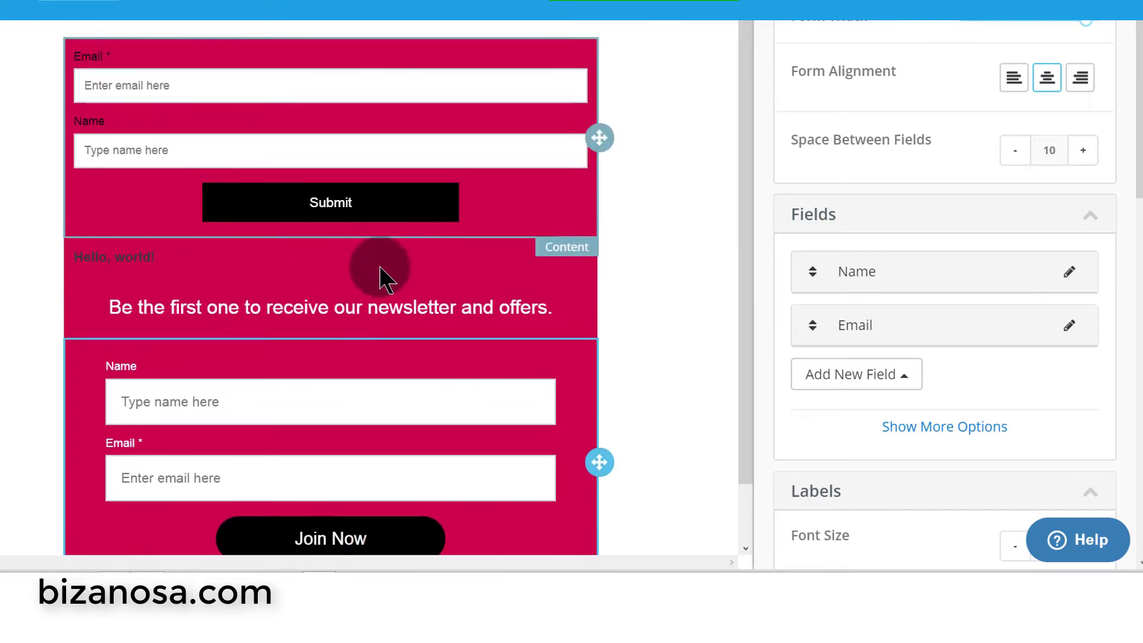
- Widen the top form's Submit button to about 91 on the Button Width slider
{"action": "left_click", "coordinate": [335, 201]}
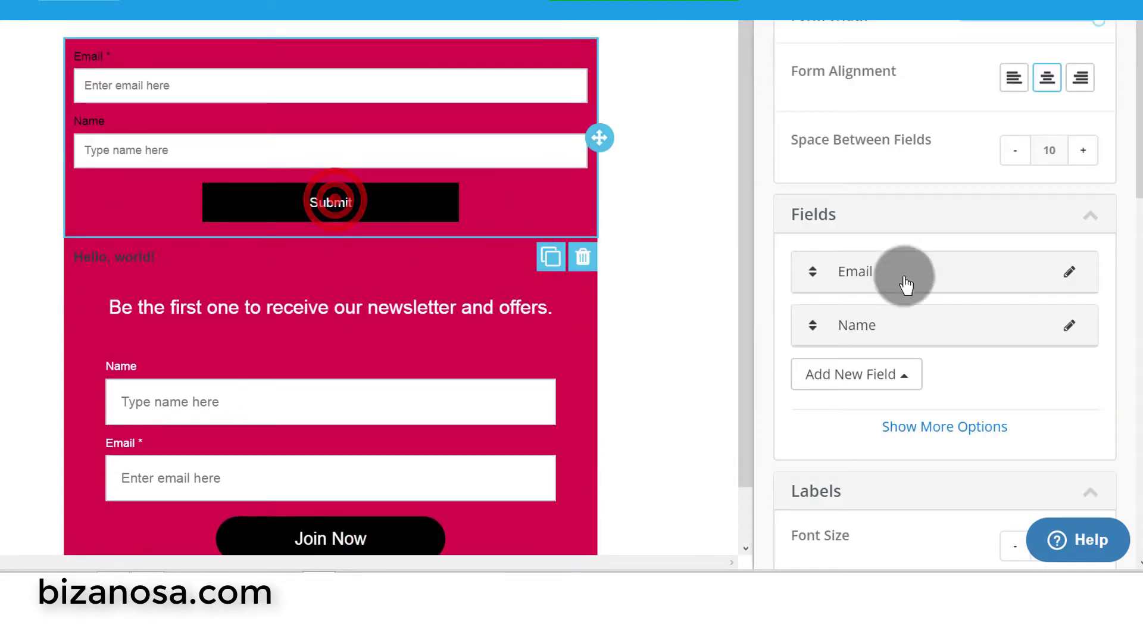
{"action": "left_click_drag", "start_coordinate": [1126, 95], "coordinate": [1130, 404]}
{"action": "left_click", "coordinate": [900, 143]}
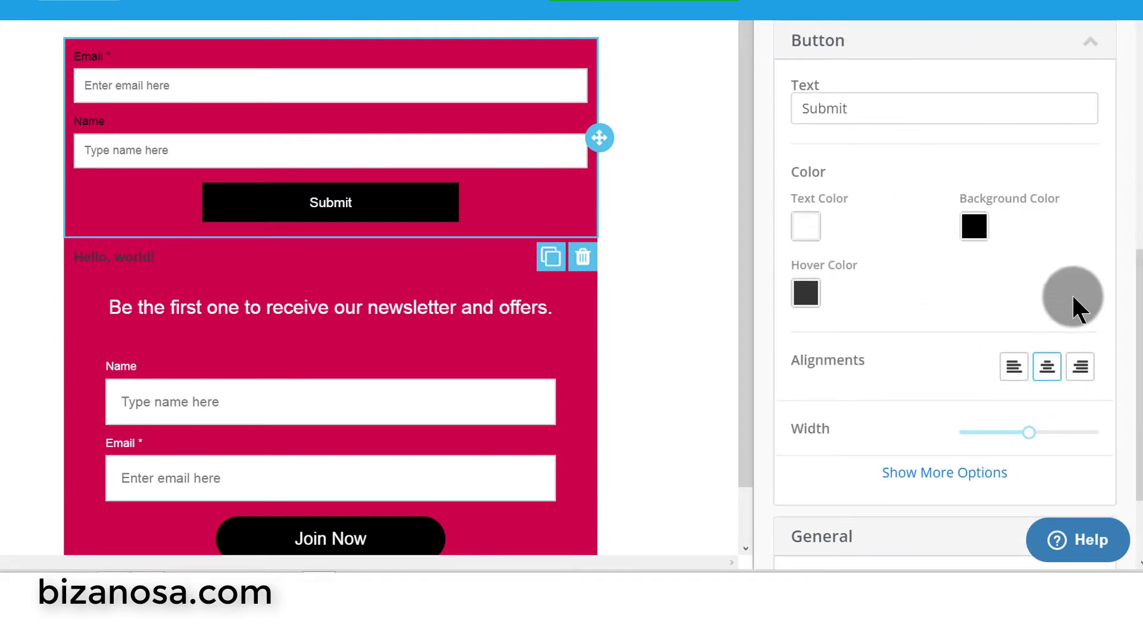
{"action": "scroll", "coordinate": [1071, 293], "scroll_direction": "down", "scroll_amount": 3}
{"action": "mouse_move", "coordinate": [1031, 297]}
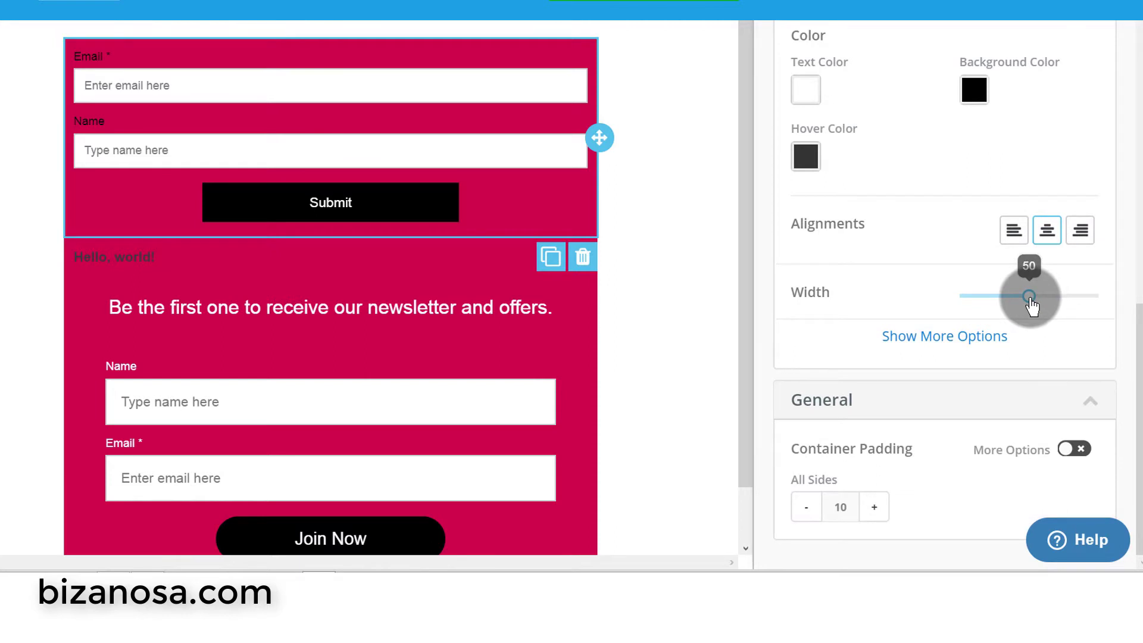
{"action": "left_click_drag", "start_coordinate": [1040, 306], "coordinate": [1092, 312]}
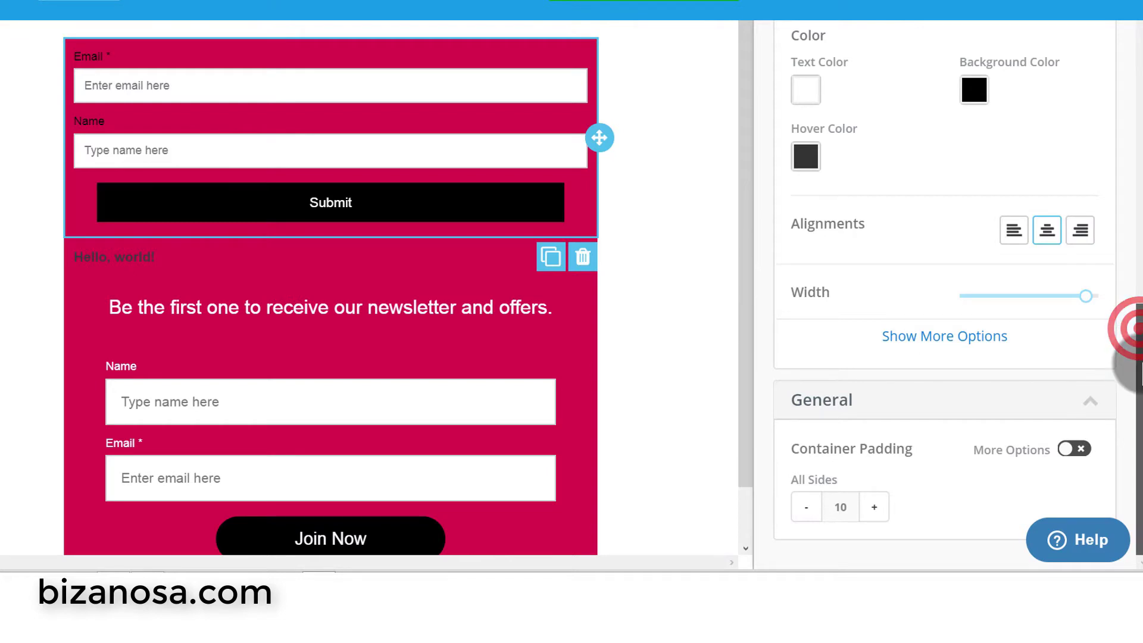
{"action": "left_click_drag", "start_coordinate": [1127, 345], "coordinate": [1129, 321]}
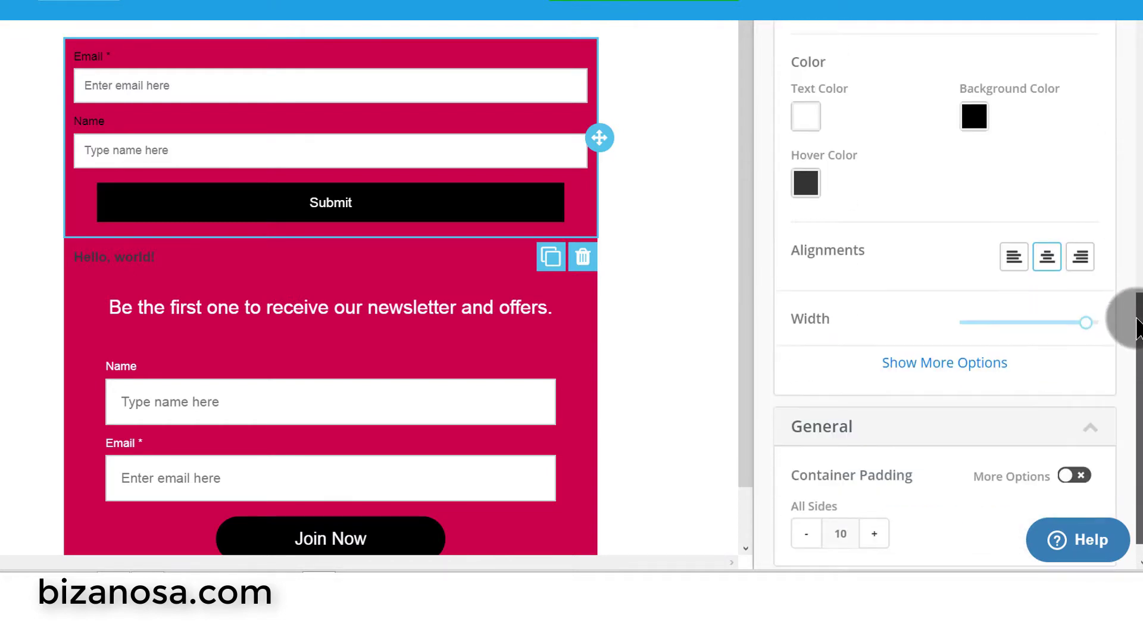
- Raise the button's Padding All Sides from 10 to 17
{"action": "left_click", "coordinate": [943, 372]}
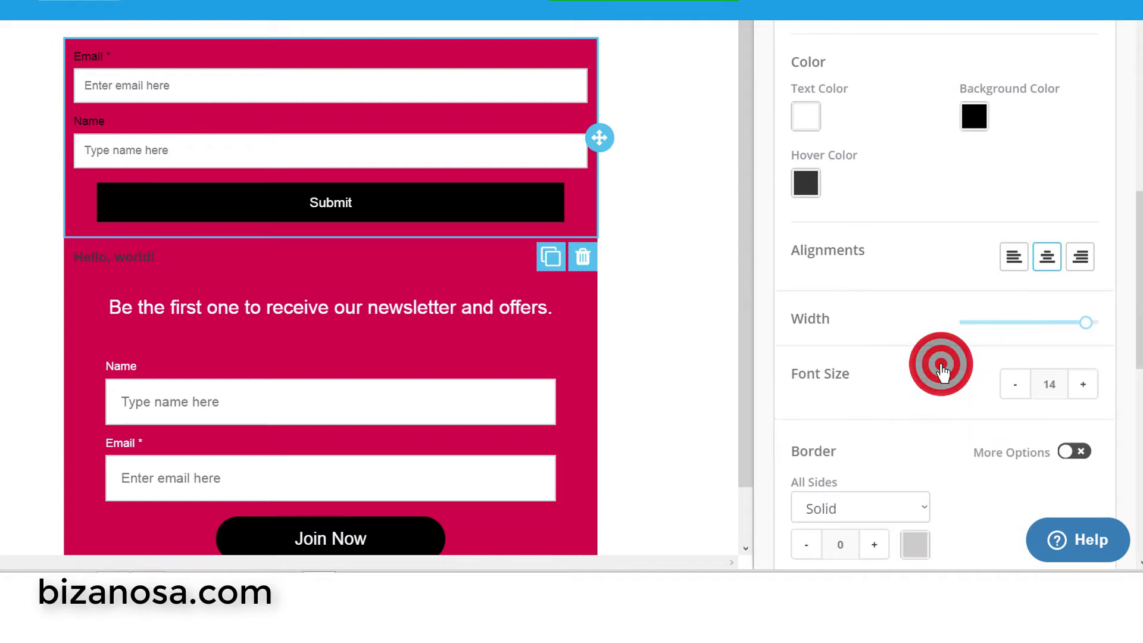
{"action": "scroll", "coordinate": [900, 386], "scroll_direction": "down", "scroll_amount": 5}
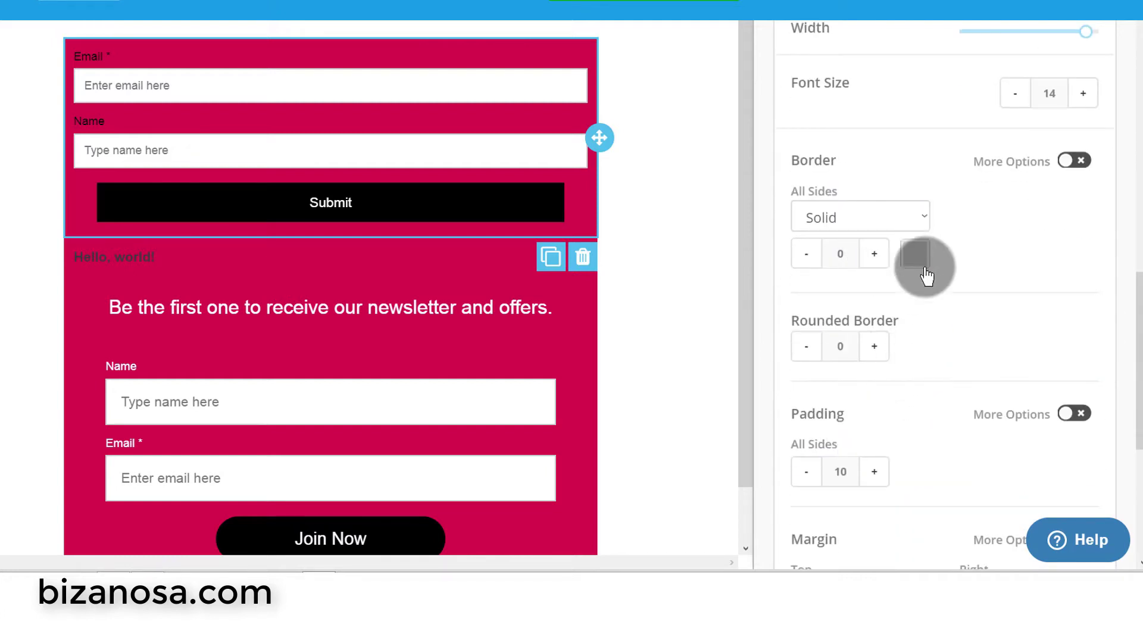
{"action": "scroll", "coordinate": [881, 310], "scroll_direction": "down", "scroll_amount": 3}
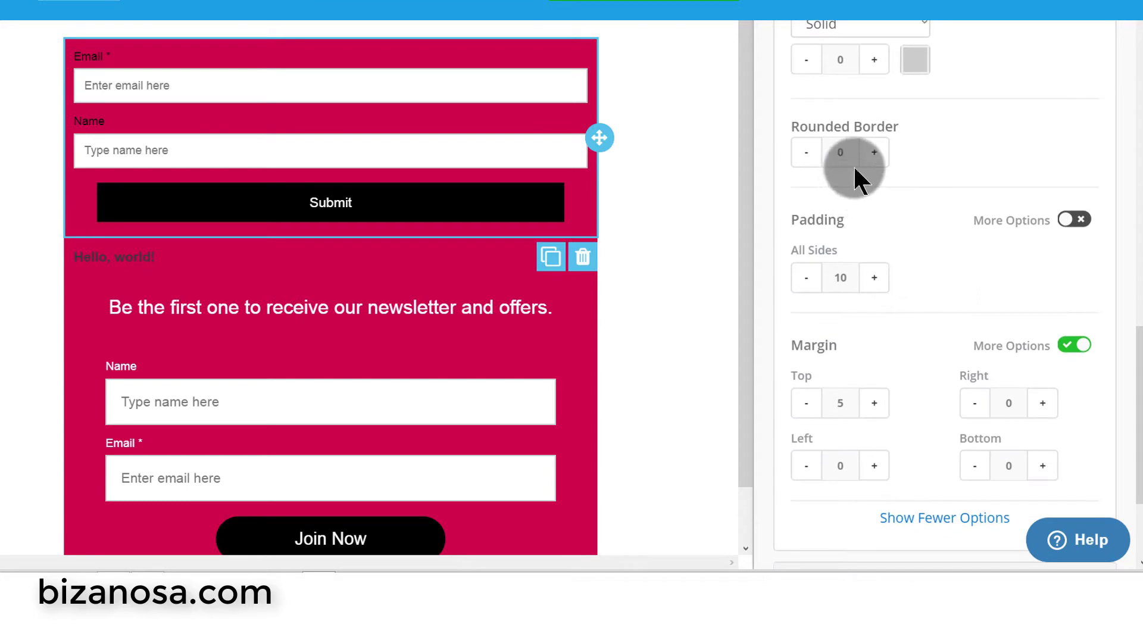
{"action": "scroll", "coordinate": [893, 250], "scroll_direction": "down", "scroll_amount": 3}
{"action": "triple_click", "coordinate": [874, 94]}
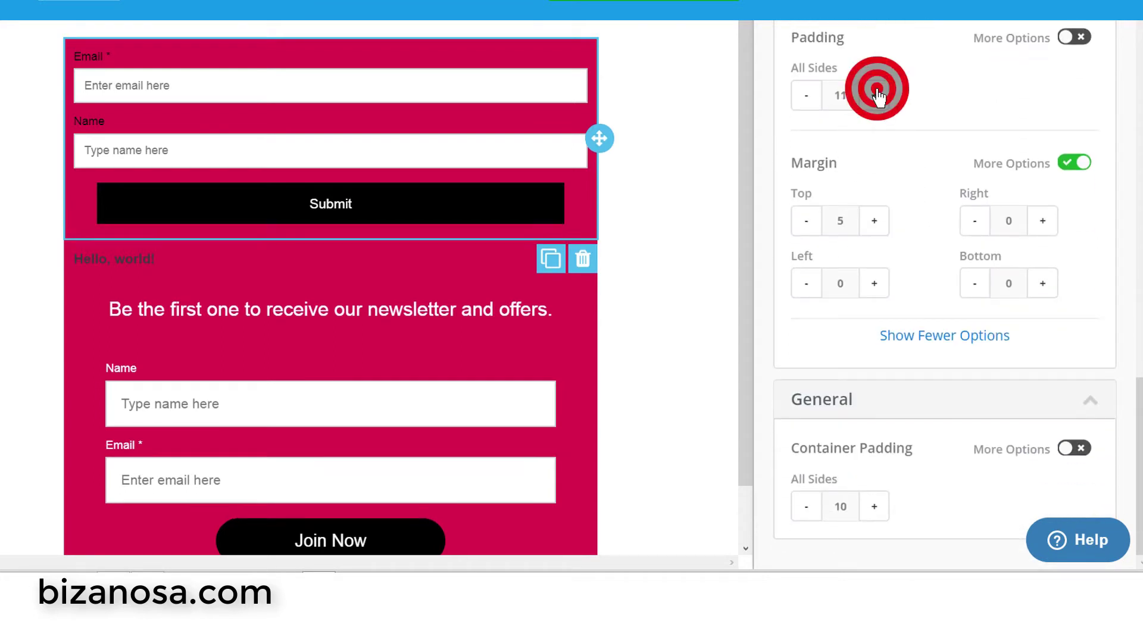
{"action": "triple_click", "coordinate": [875, 94]}
{"action": "left_click", "coordinate": [875, 94]}
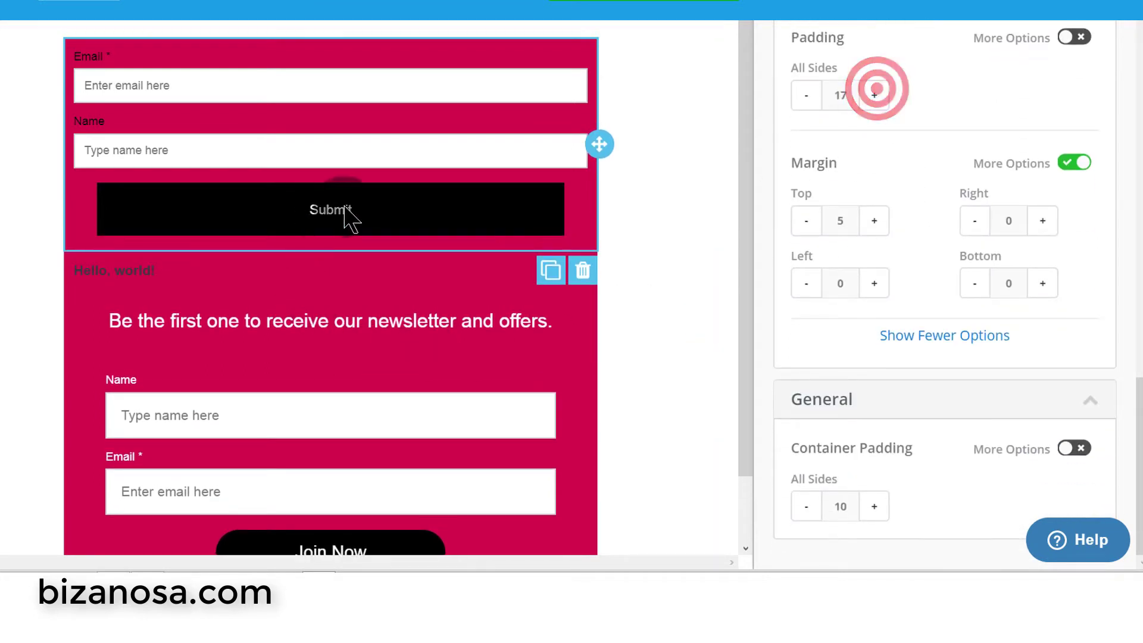
{"action": "left_click_drag", "start_coordinate": [1138, 439], "coordinate": [1133, 247]}
{"action": "left_click_drag", "start_coordinate": [1133, 196], "coordinate": [1129, 159]}
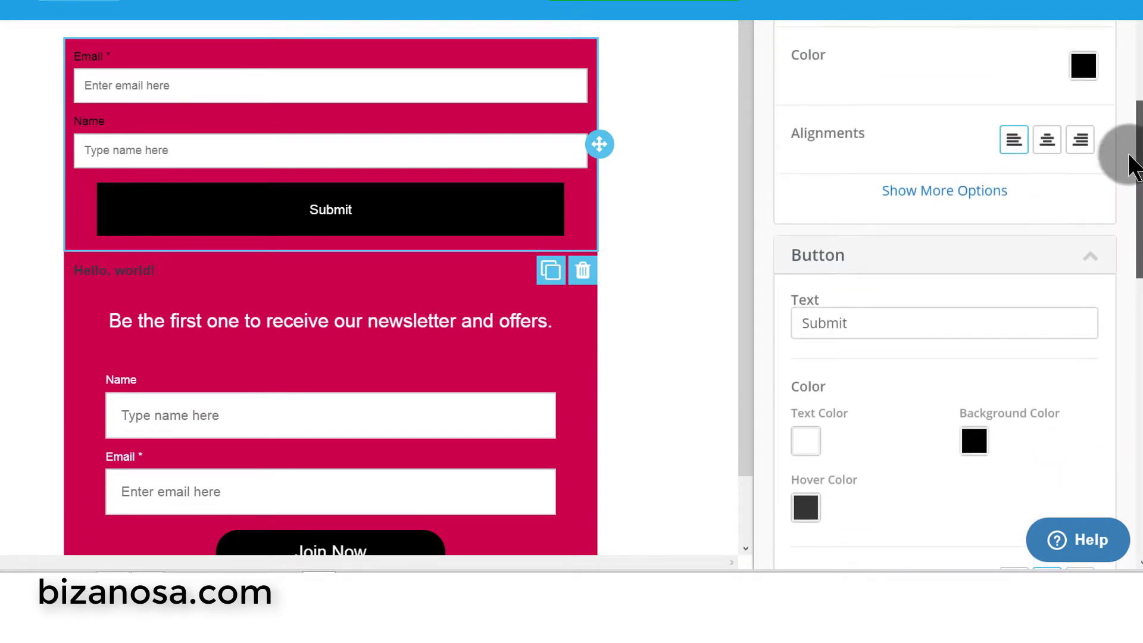
- Edit the Submit button's label so it reads 'Submit hh'
{"action": "left_click", "coordinate": [839, 315]}
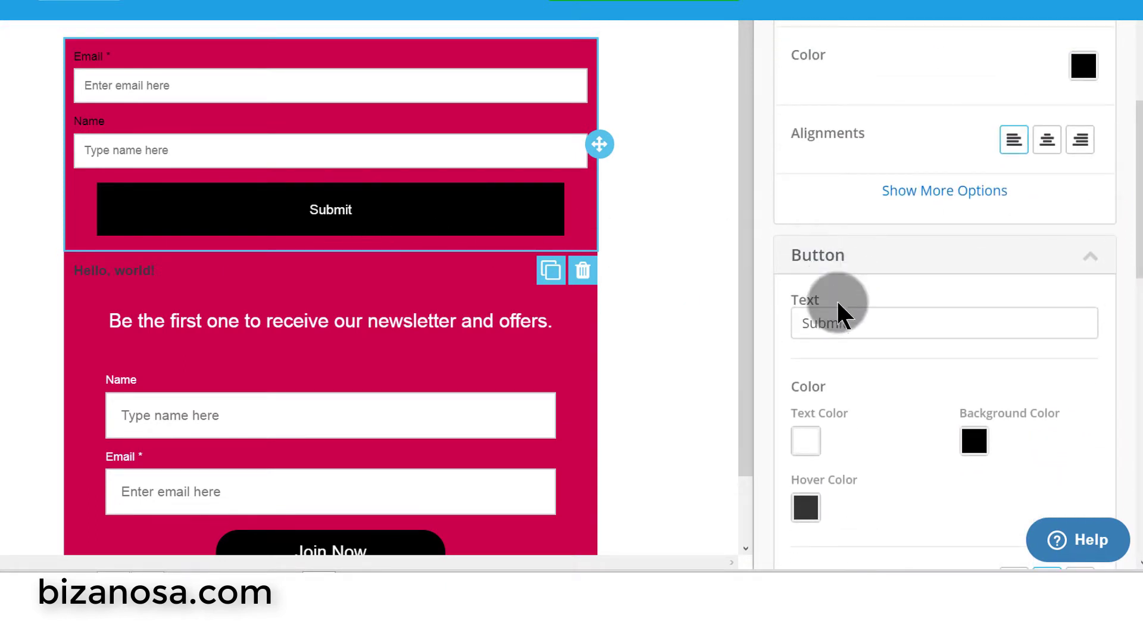
{"action": "left_click", "coordinate": [872, 325]}
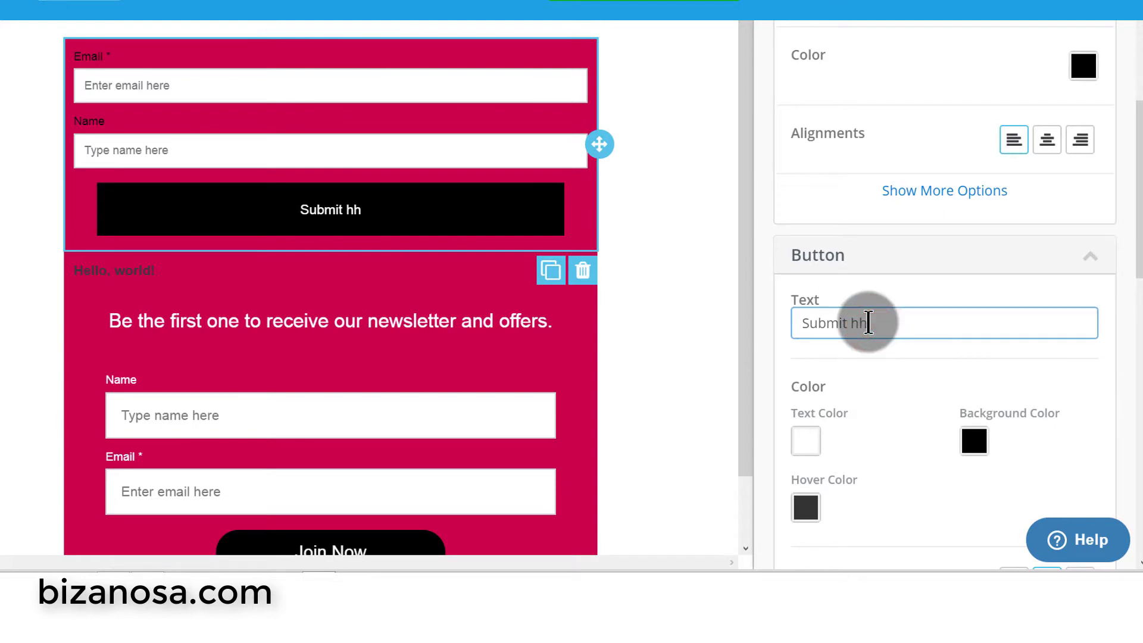
{"action": "left_click_drag", "start_coordinate": [885, 324], "coordinate": [754, 314]}
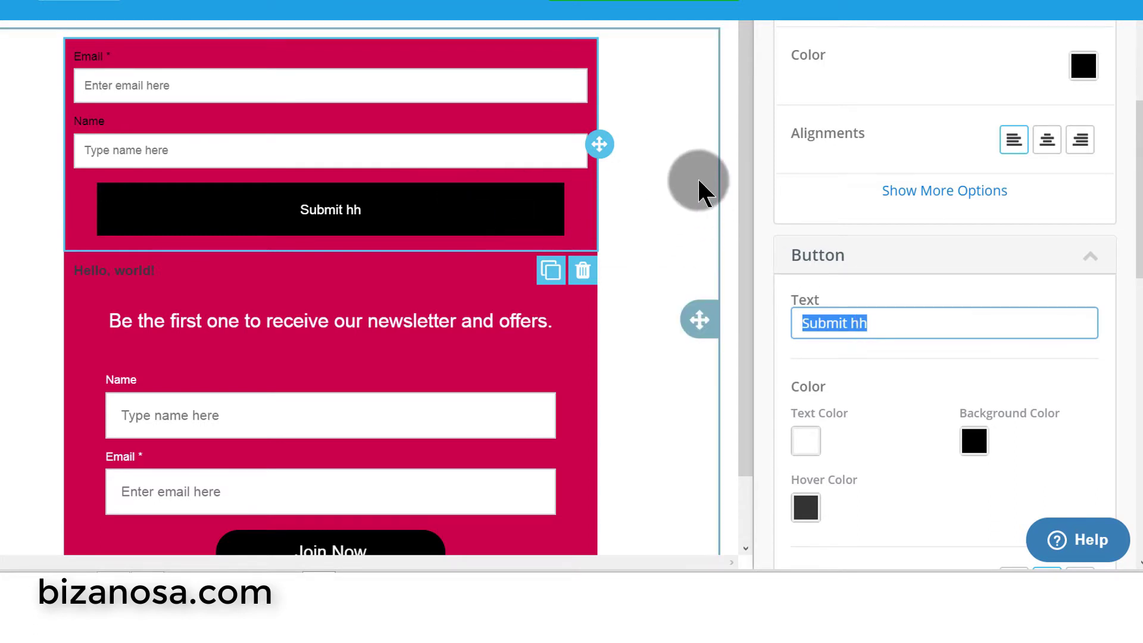
{"action": "scroll", "coordinate": [697, 177], "scroll_direction": "up", "scroll_amount": 3}
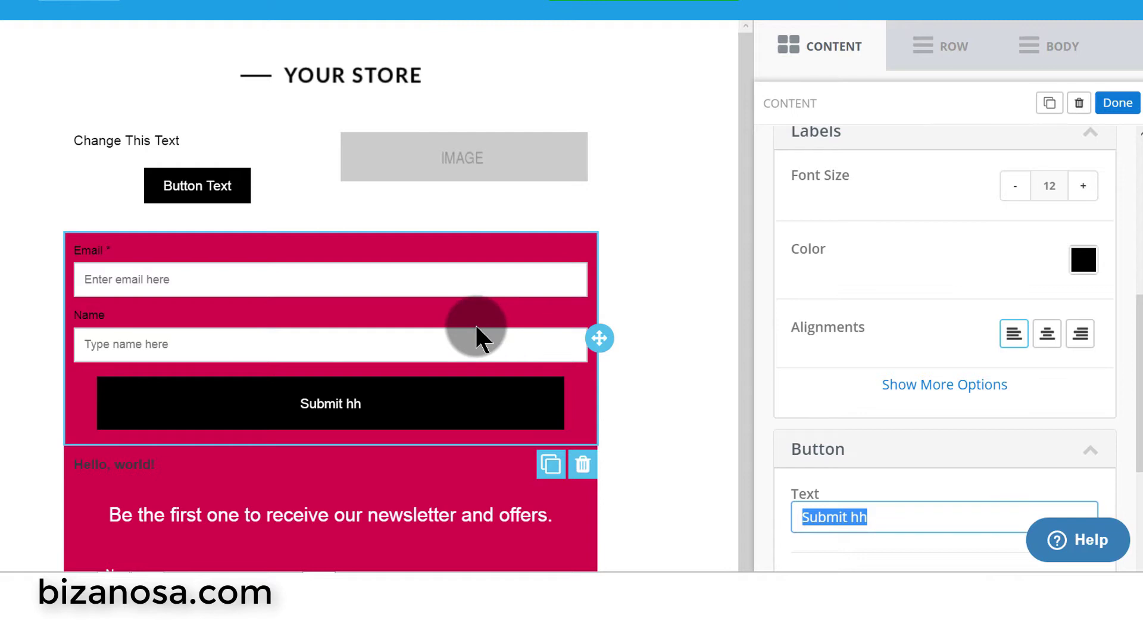
{"action": "left_click", "coordinate": [743, 196]}
{"action": "left_click_drag", "start_coordinate": [743, 196], "coordinate": [747, 339]}
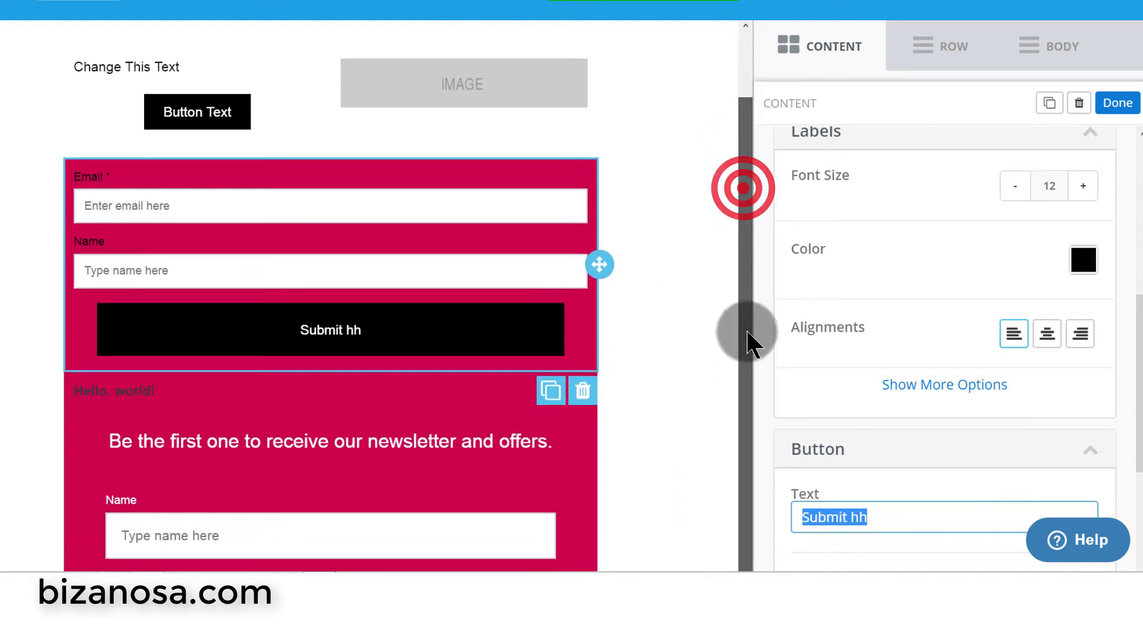
{"action": "left_click", "coordinate": [468, 298]}
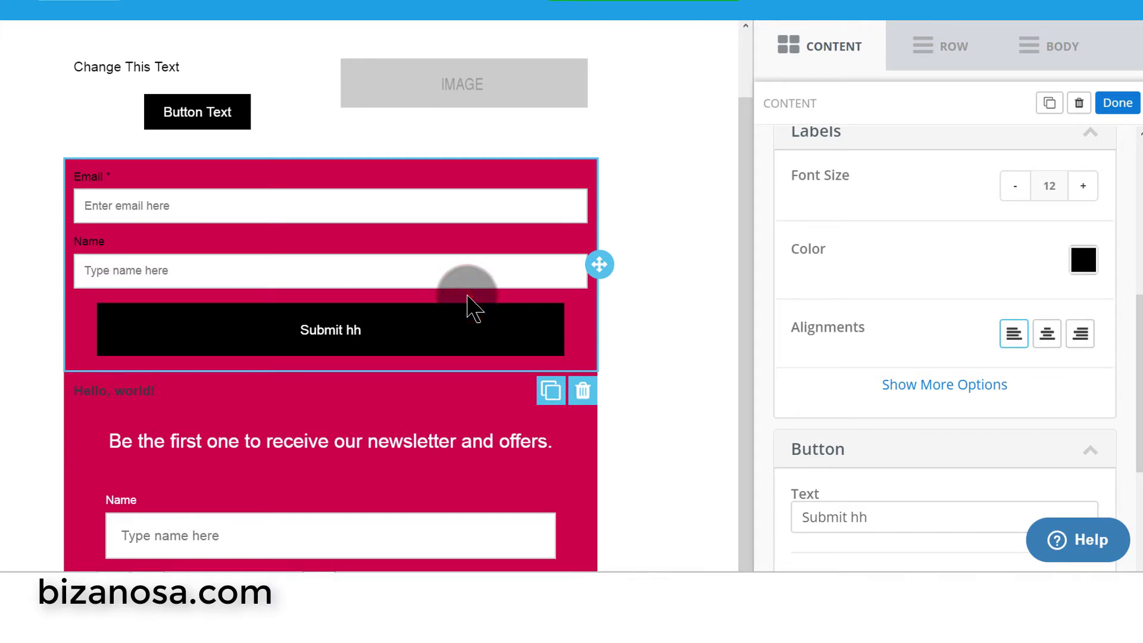
{"action": "left_click", "coordinate": [485, 290]}
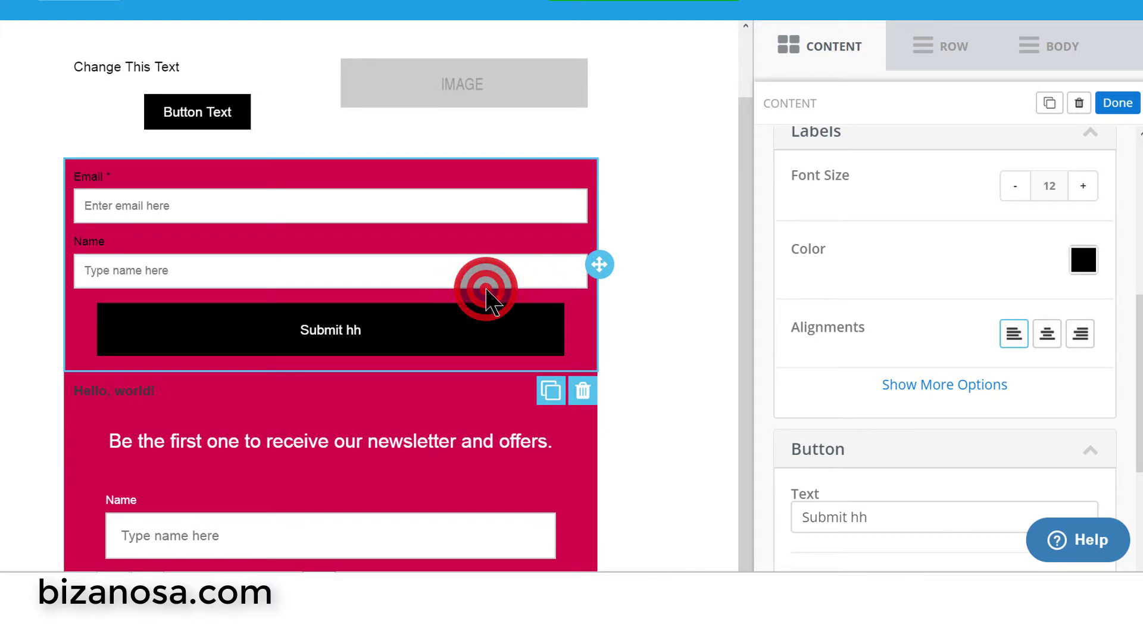
{"action": "scroll", "coordinate": [899, 265], "scroll_direction": "up", "scroll_amount": 9}
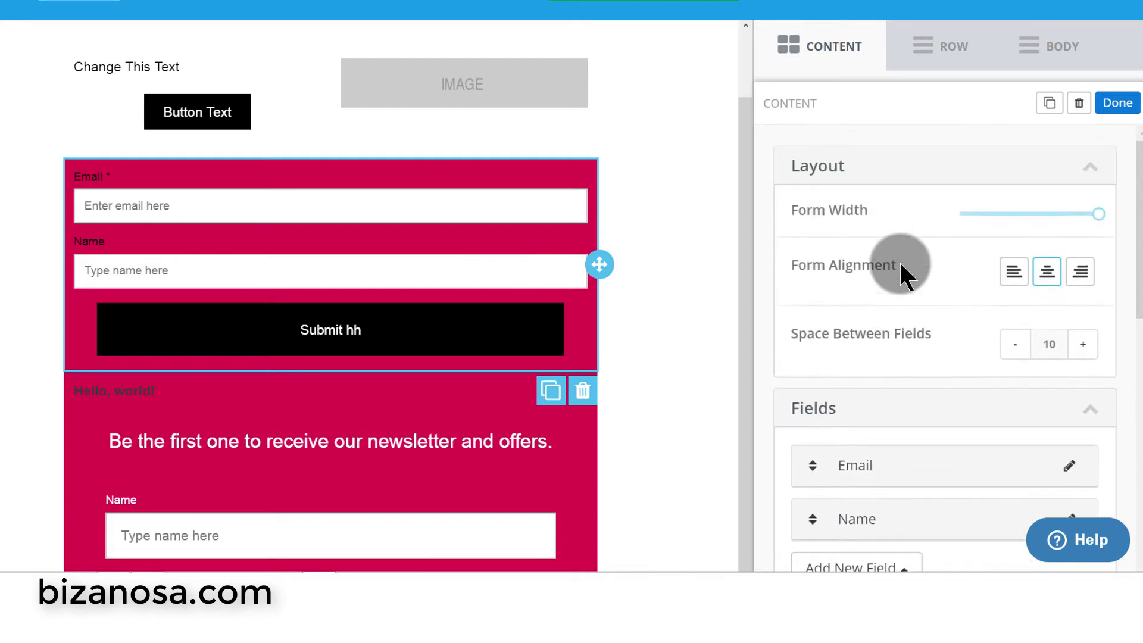
{"action": "scroll", "coordinate": [946, 387], "scroll_direction": "down", "scroll_amount": 5}
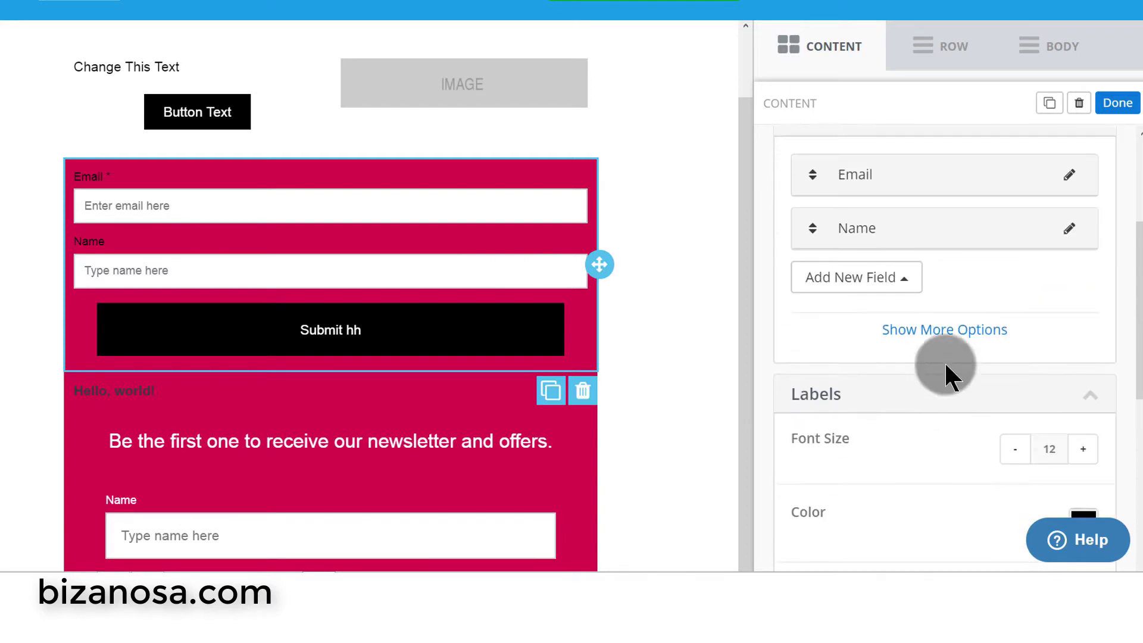
- Look over custom field types without adding one, then request deleting the top Email/Name form
{"action": "left_click", "coordinate": [911, 280]}
{"action": "left_click", "coordinate": [863, 238]}
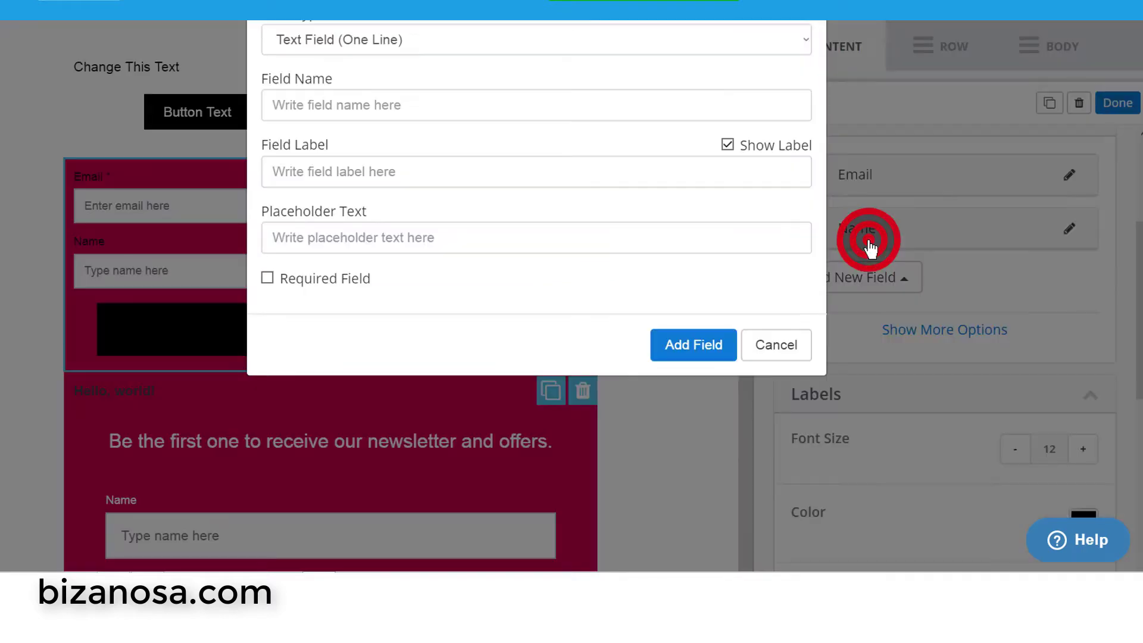
{"action": "left_click", "coordinate": [365, 145]}
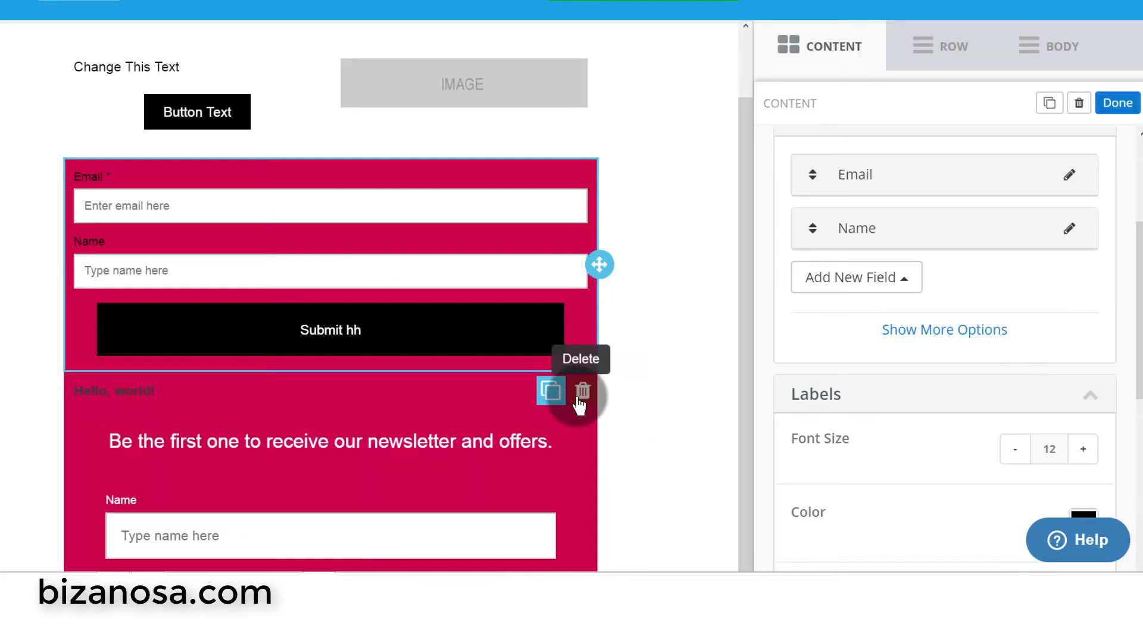
{"action": "left_click", "coordinate": [578, 394]}
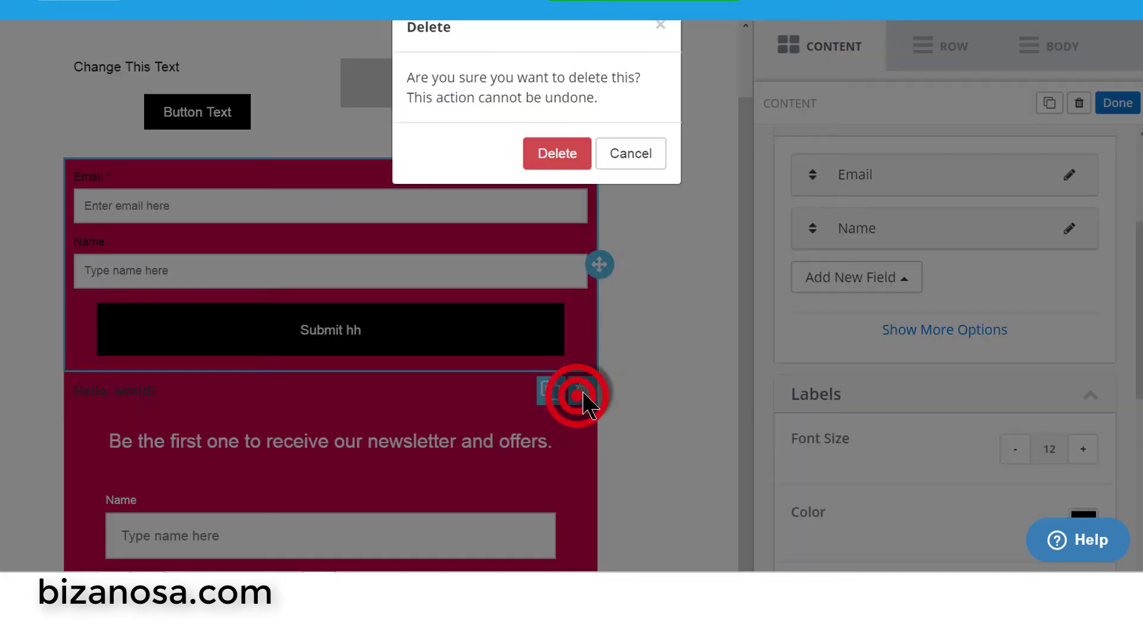
- Confirm deletion of the top Email/Name signup form
{"action": "left_click", "coordinate": [548, 198]}
{"action": "left_click", "coordinate": [740, 357]}
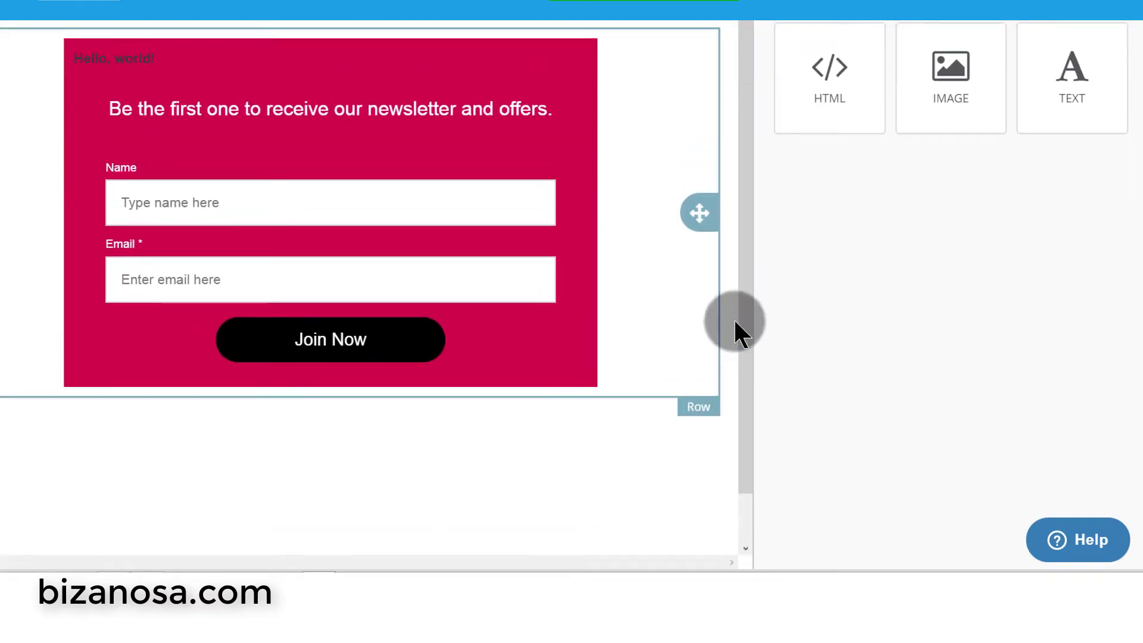
{"action": "left_click", "coordinate": [739, 294]}
{"action": "scroll", "coordinate": [834, 300], "scroll_direction": "up", "scroll_amount": 5}
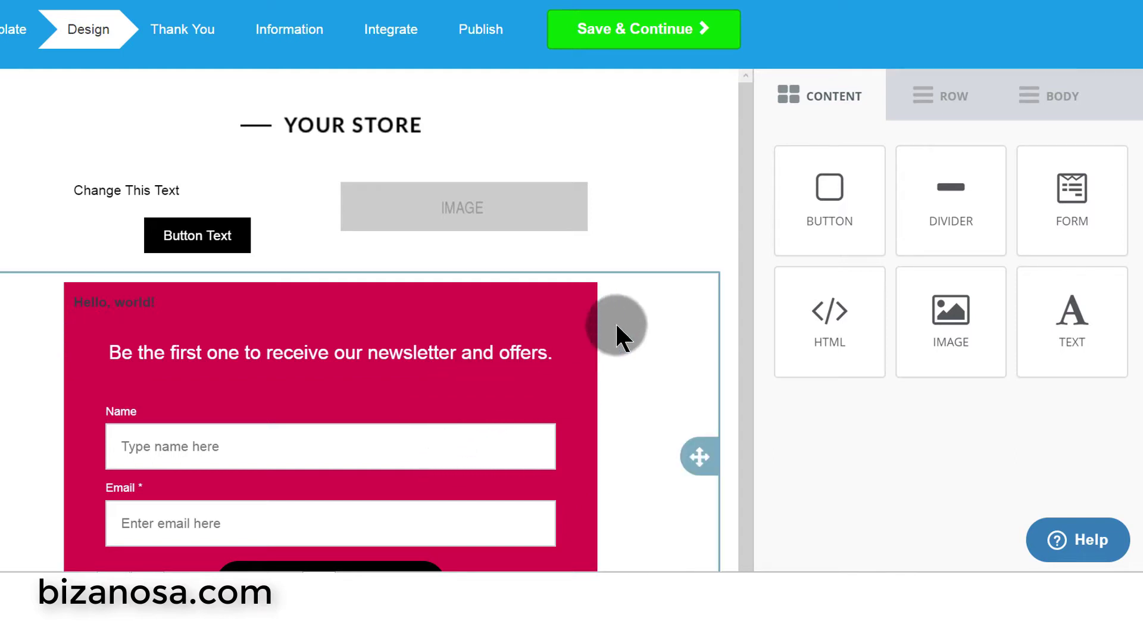
{"action": "scroll", "coordinate": [618, 322], "scroll_direction": "down", "scroll_amount": 5}
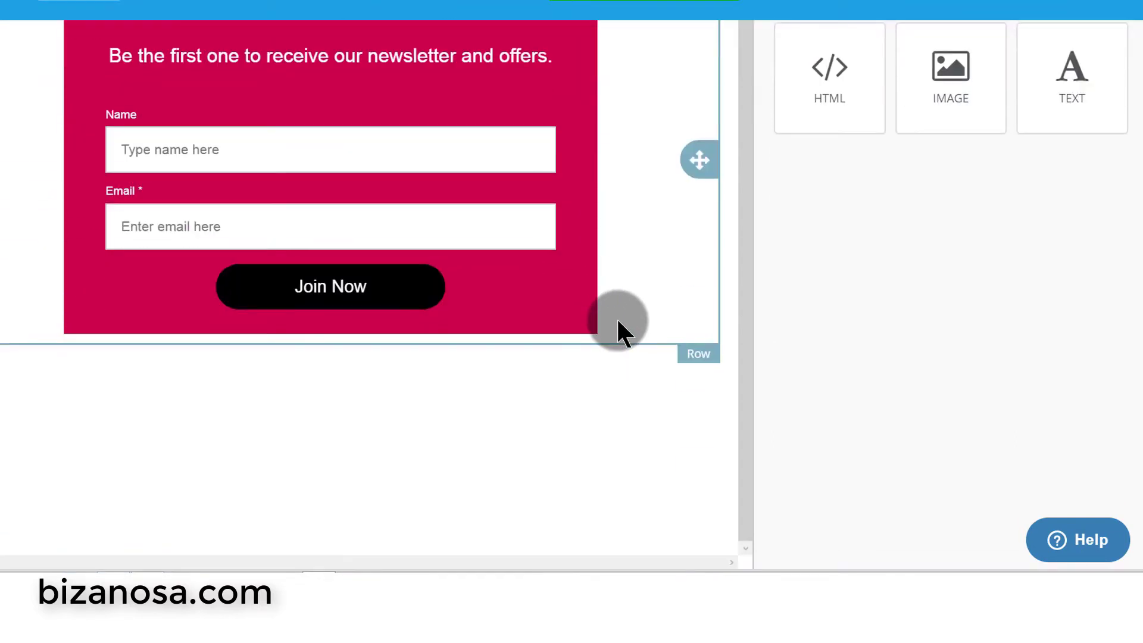
{"action": "left_click_drag", "start_coordinate": [618, 322], "coordinate": [597, 314]}
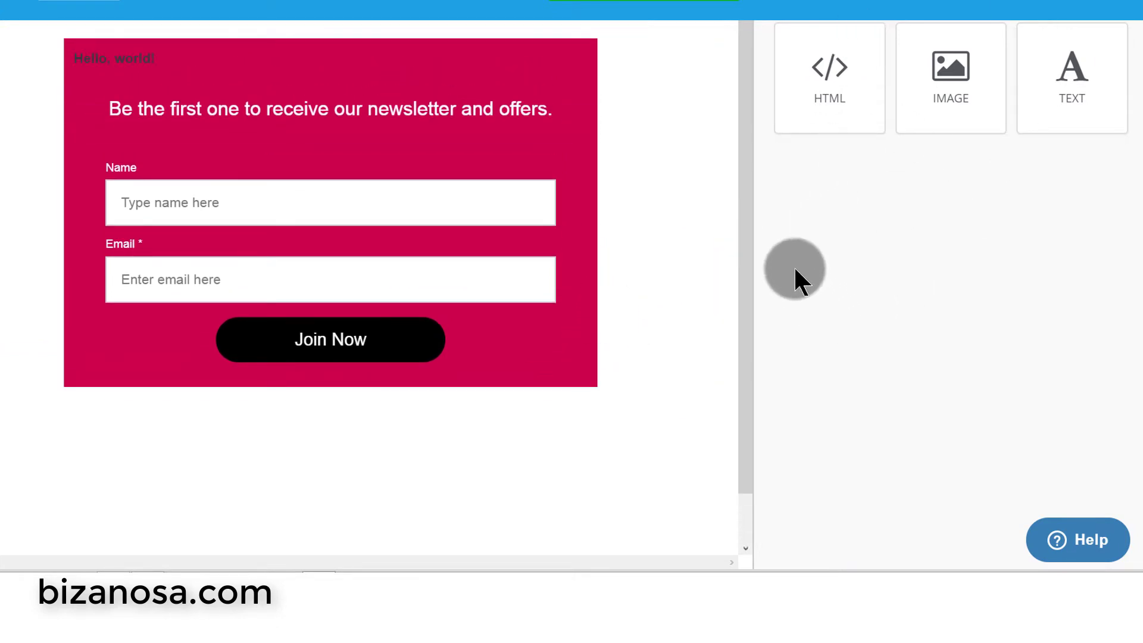
{"action": "left_click_drag", "start_coordinate": [745, 237], "coordinate": [746, 199]}
{"action": "scroll", "coordinate": [820, 317], "scroll_direction": "up", "scroll_amount": 4}
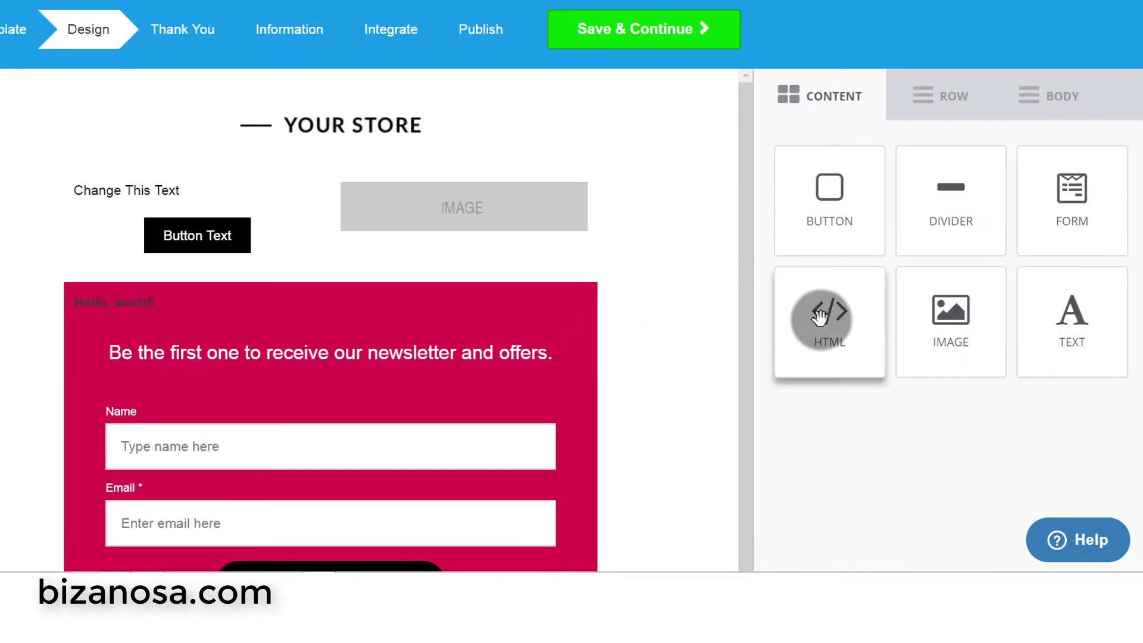
- Try placing HTML and image blocks, then check the newsletter heading and signup form block
{"action": "left_click_drag", "start_coordinate": [832, 323], "coordinate": [686, 335]}
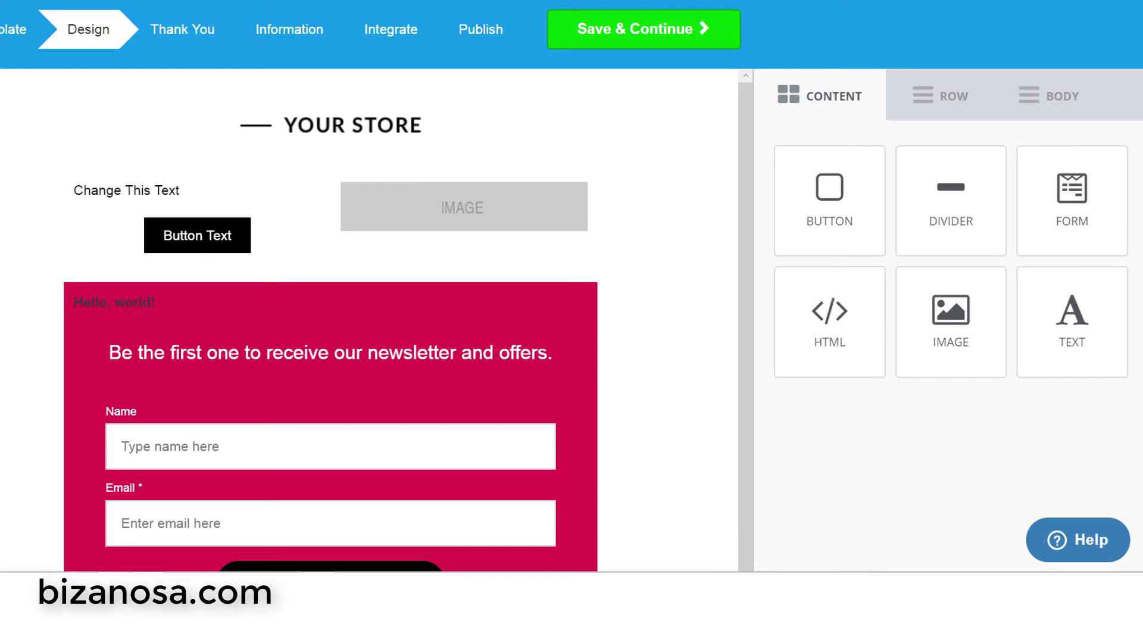
{"action": "left_click_drag", "start_coordinate": [947, 297], "coordinate": [320, 234]}
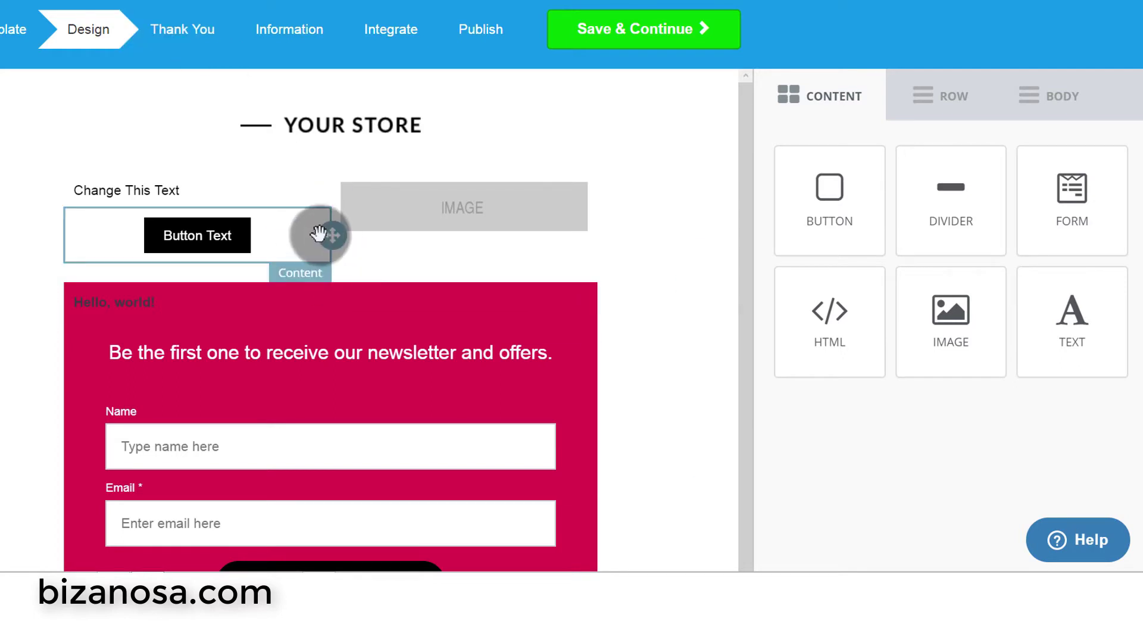
{"action": "left_click", "coordinate": [357, 372]}
{"action": "scroll", "coordinate": [466, 366], "scroll_direction": "down", "scroll_amount": 1}
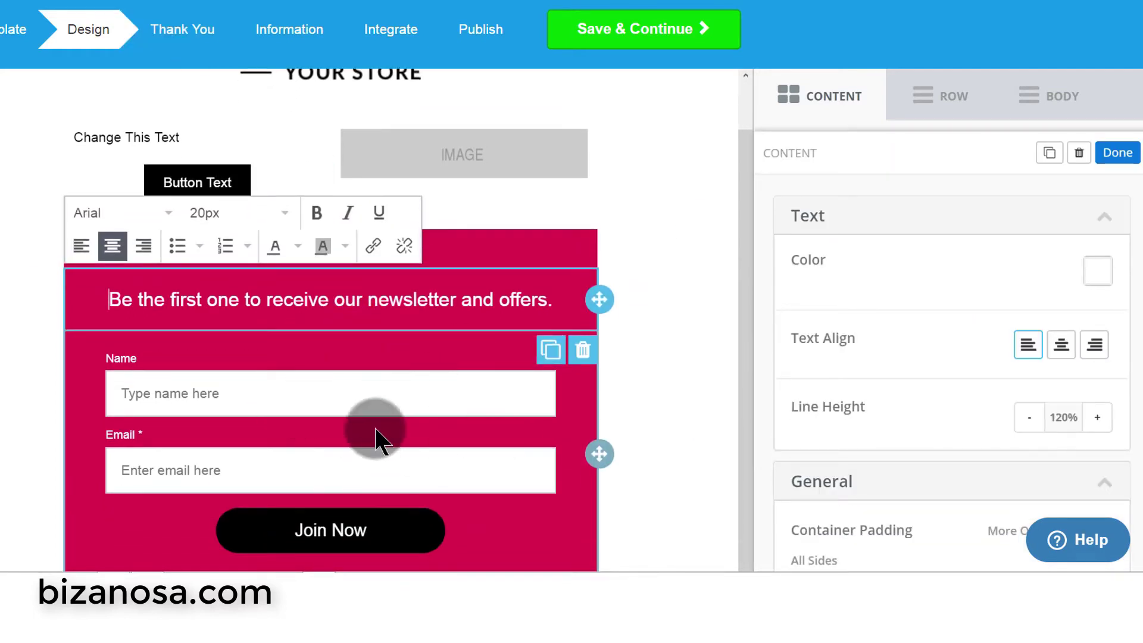
{"action": "left_click", "coordinate": [418, 378]}
{"action": "left_click", "coordinate": [385, 459]}
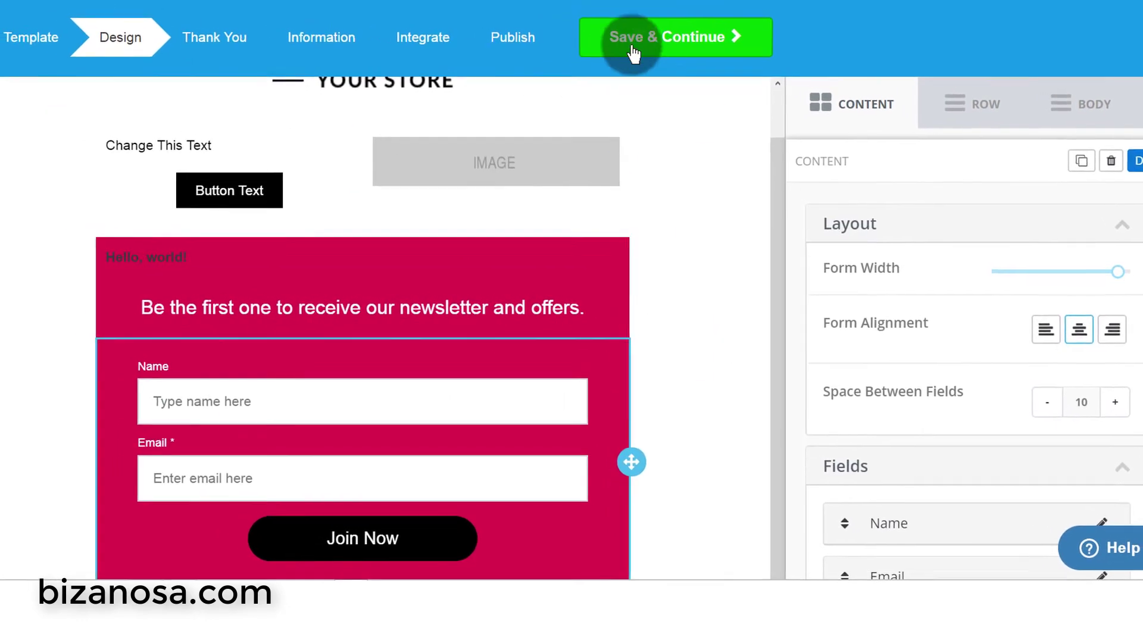
- Save the landing page design and choose the Redirect to another website option
{"action": "left_click", "coordinate": [670, 36]}
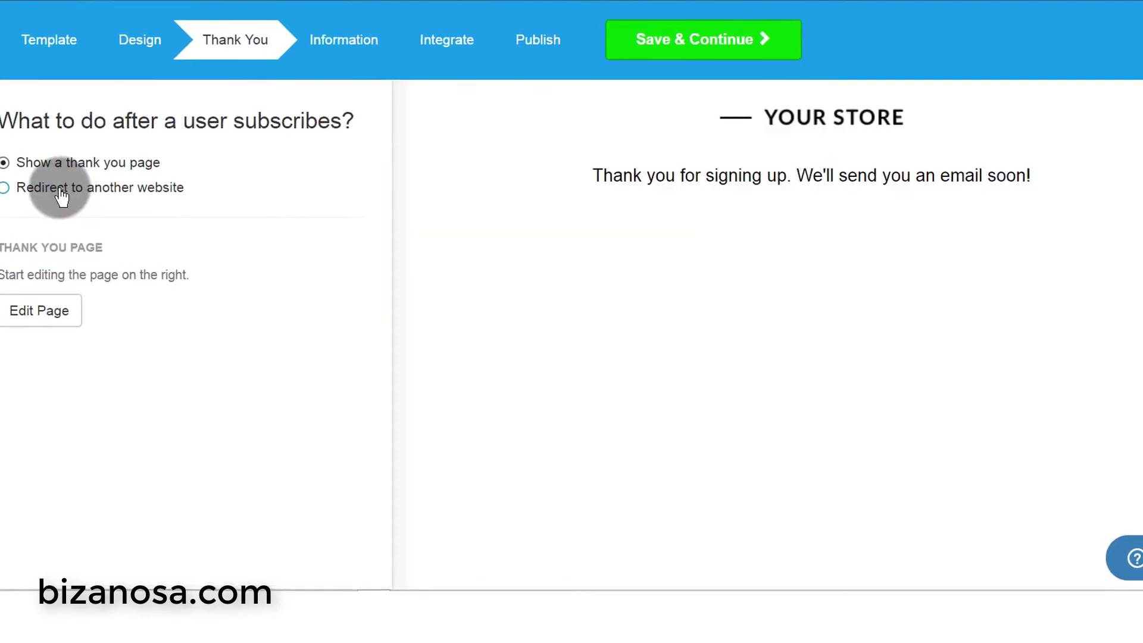
{"action": "left_click", "coordinate": [60, 188]}
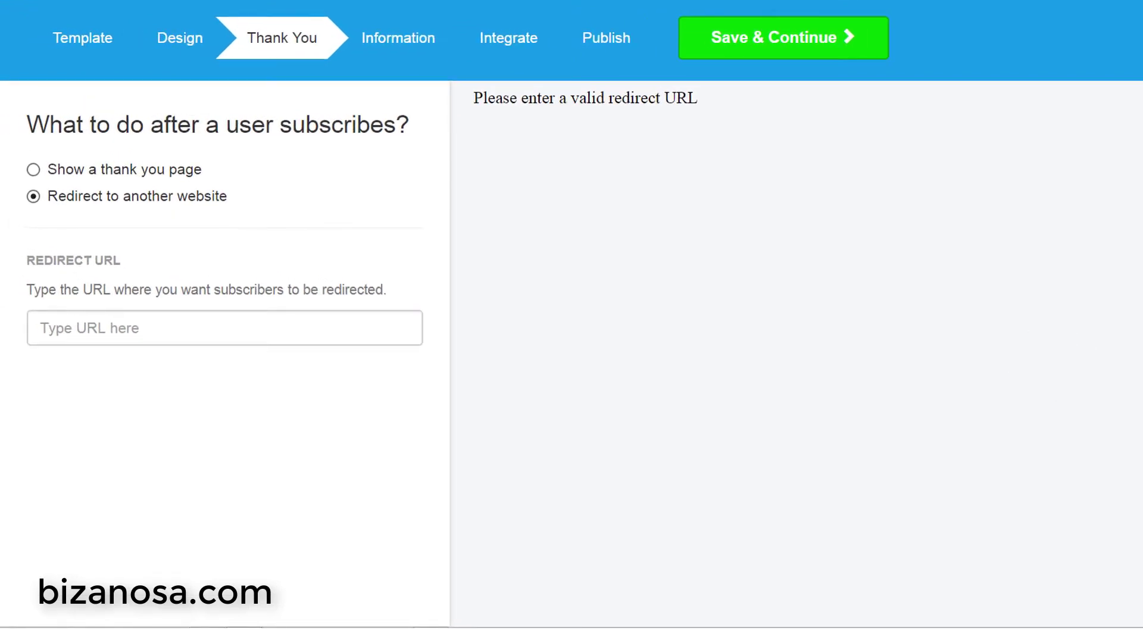
{"action": "left_click", "coordinate": [50, 201]}
{"action": "left_click", "coordinate": [128, 330]}
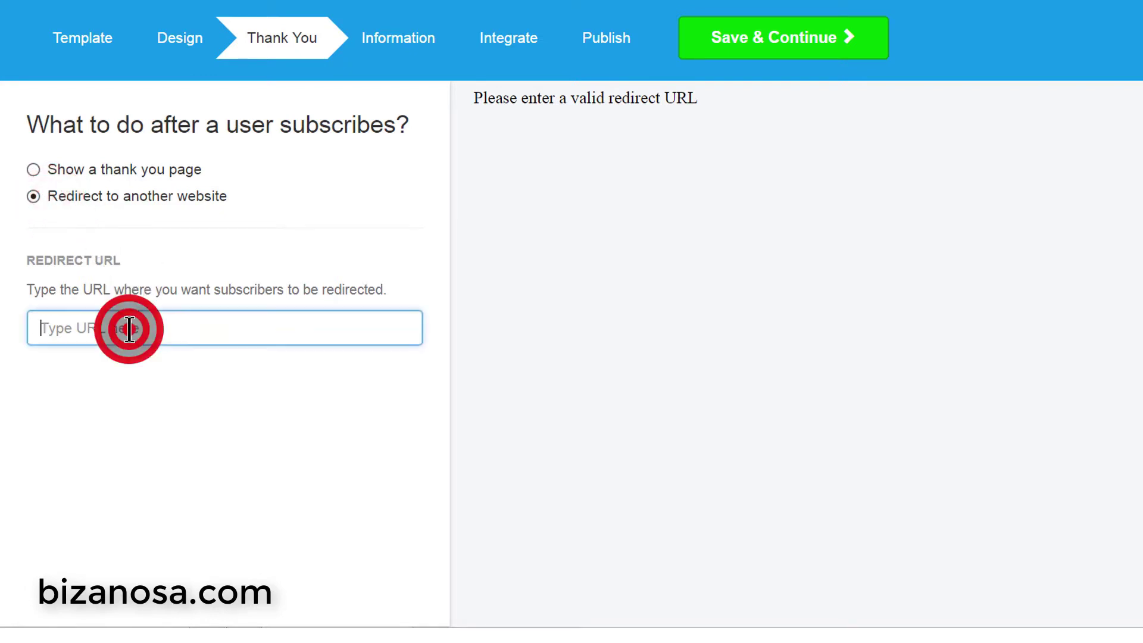
- Paste the Bizanosa tutorial page address as the redirect URL, then revert to Show a thank you page
{"action": "left_click", "coordinate": [326, 5]}
{"action": "left_click", "coordinate": [314, 28]}
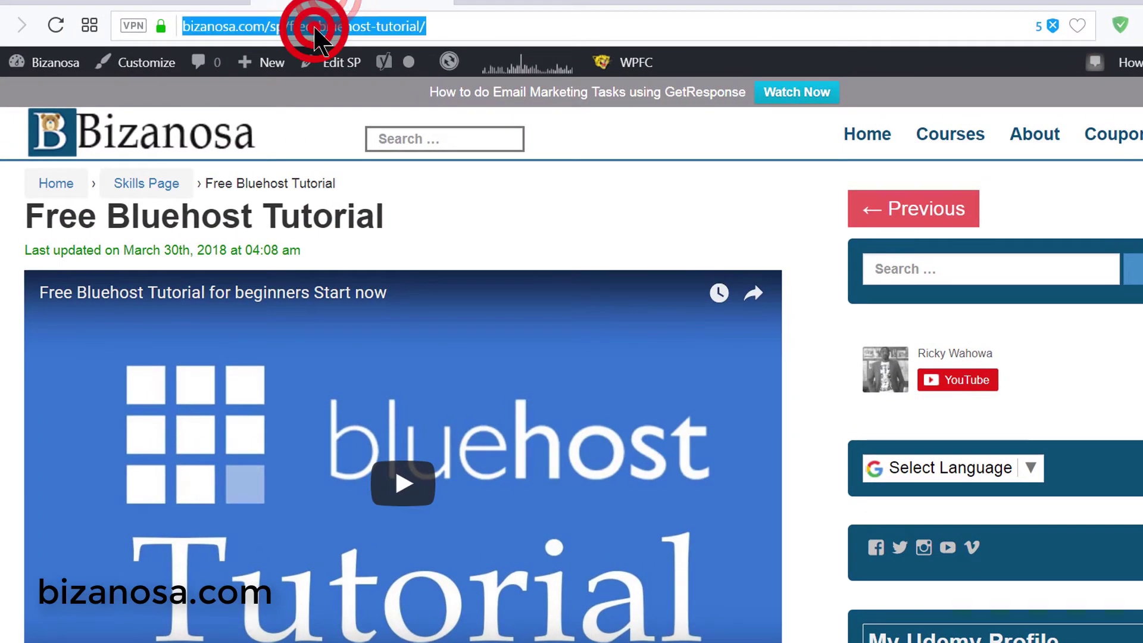
{"action": "right_click", "coordinate": [314, 29]}
{"action": "left_click", "coordinate": [354, 96]}
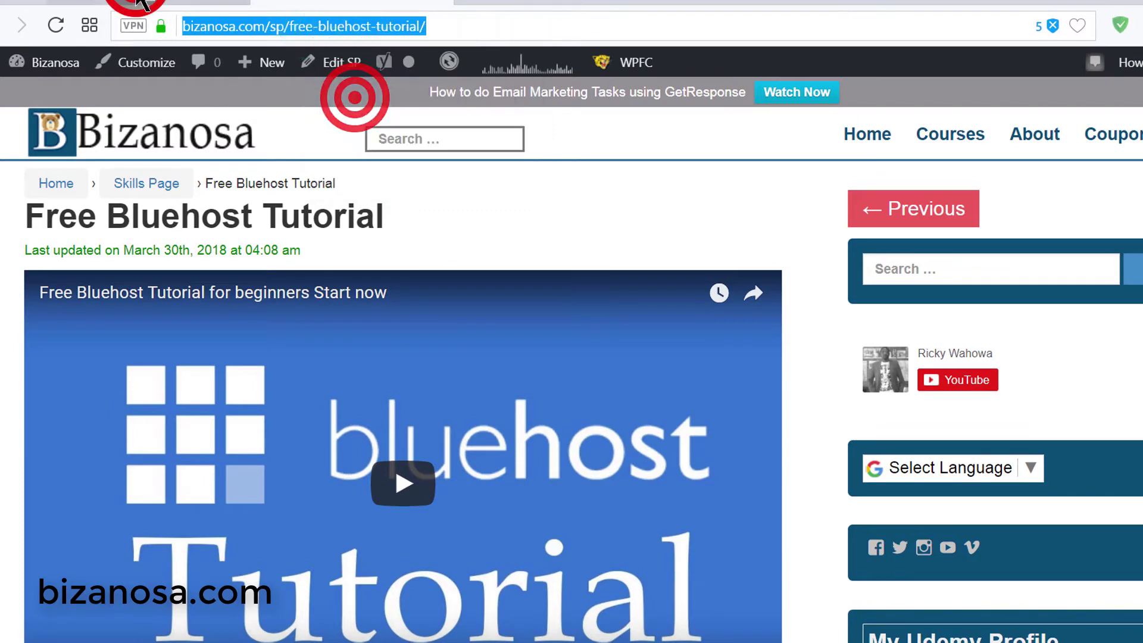
{"action": "left_click", "coordinate": [138, 3]}
{"action": "right_click", "coordinate": [180, 426]}
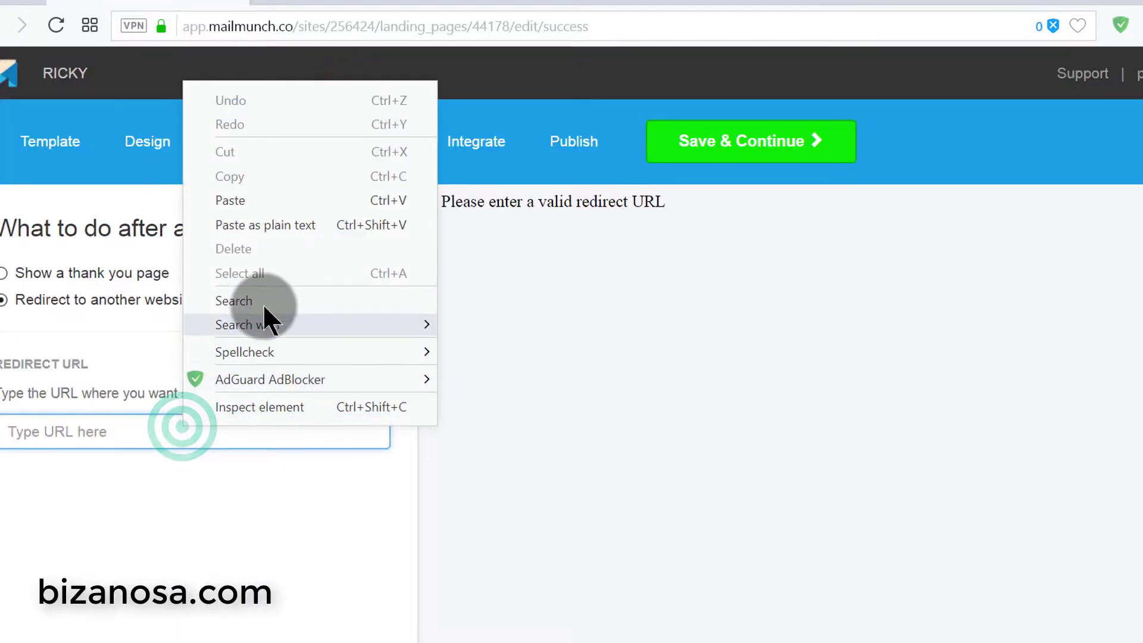
{"action": "left_click", "coordinate": [249, 201]}
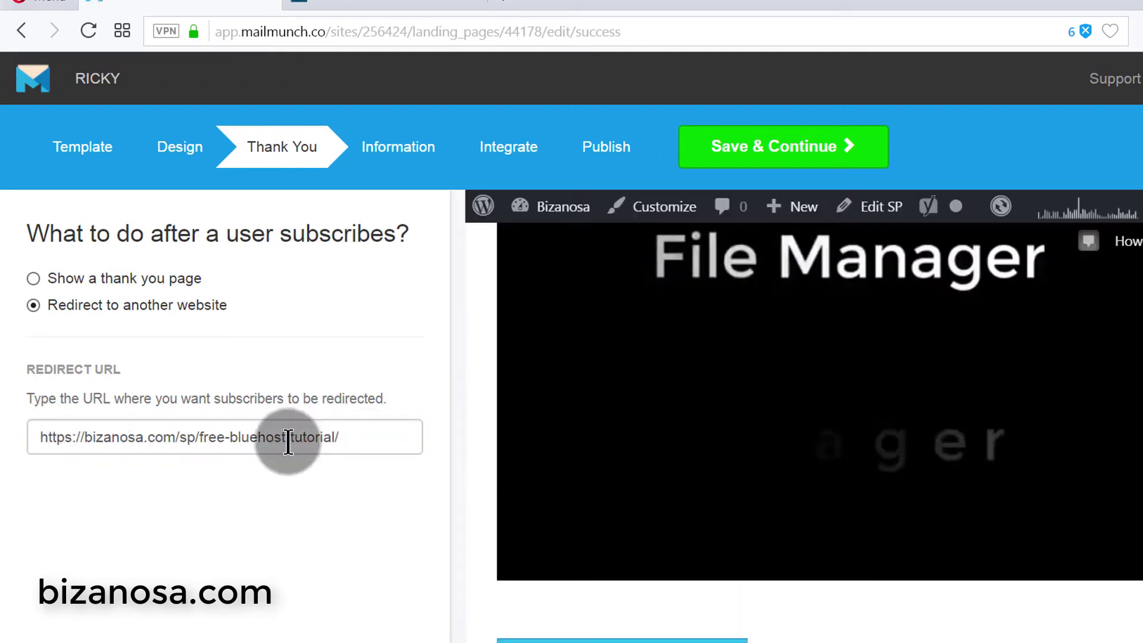
{"action": "left_click_drag", "start_coordinate": [365, 437], "coordinate": [201, 408]}
{"action": "left_click", "coordinate": [85, 287]}
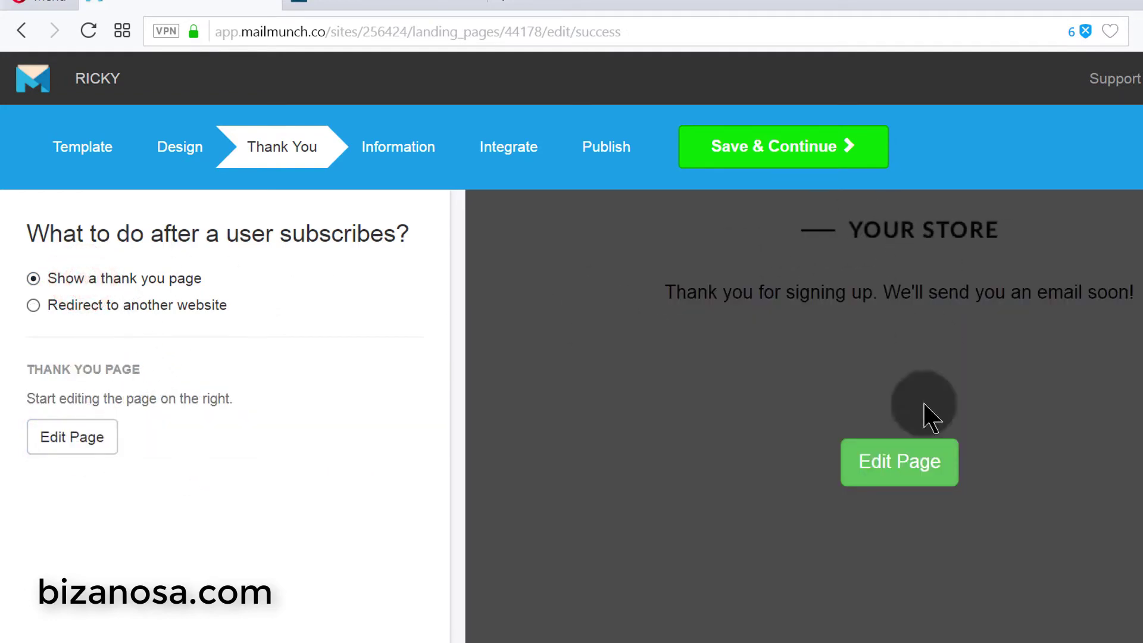
- In the thank-you page editor, drag a BUTTON block beneath the thank-you message
{"action": "left_click", "coordinate": [921, 462]}
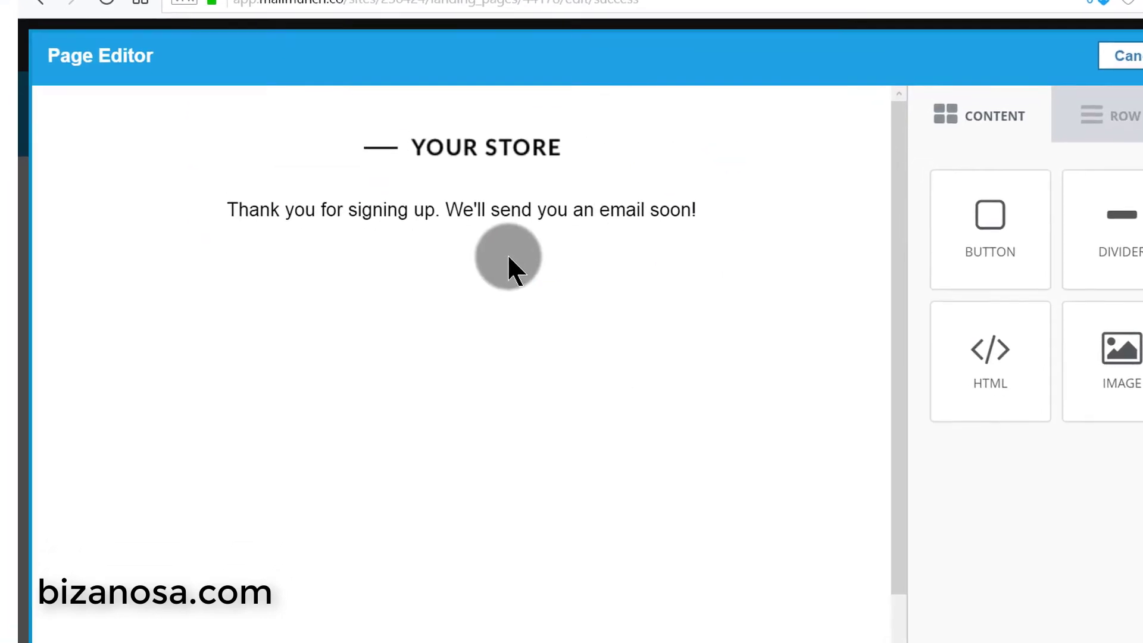
{"action": "left_click", "coordinate": [491, 183]}
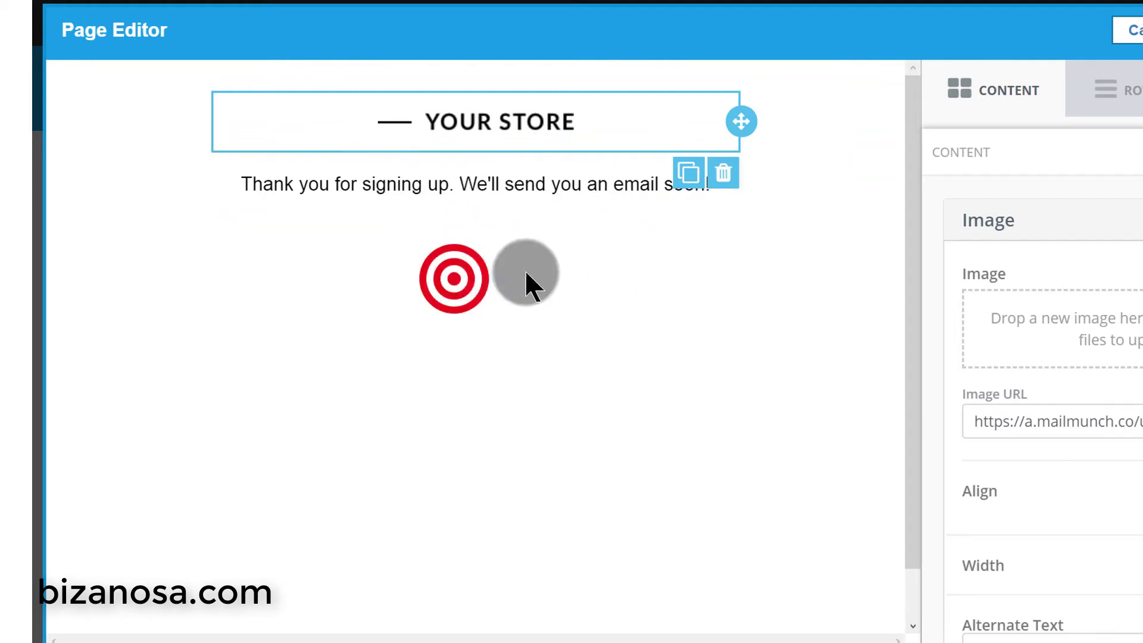
{"action": "left_click", "coordinate": [1000, 84]}
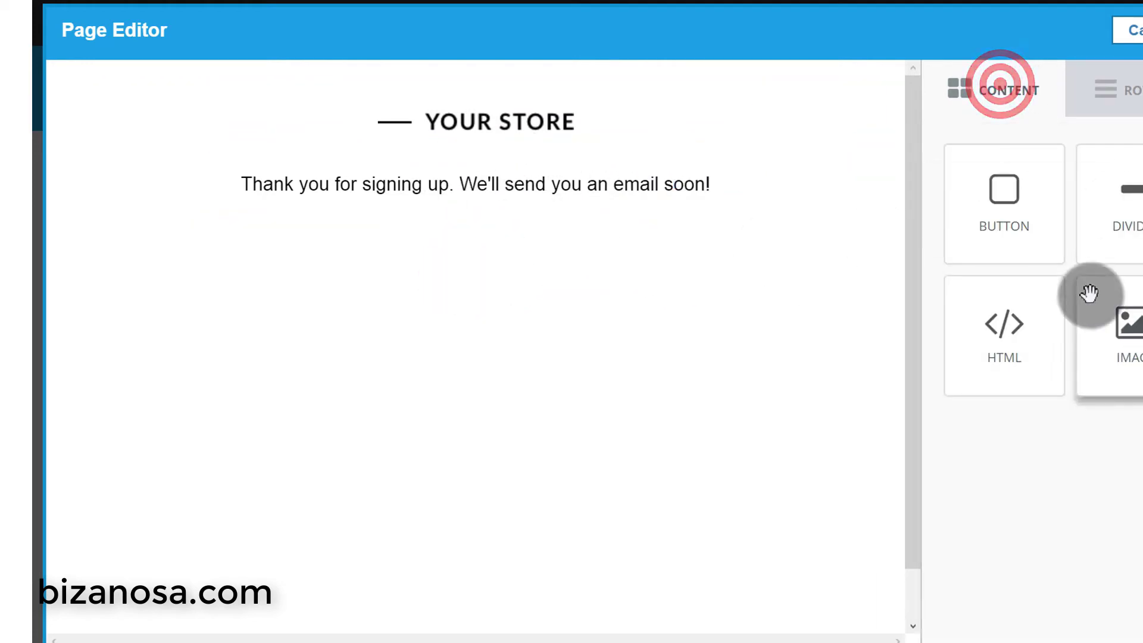
{"action": "left_click_drag", "start_coordinate": [1020, 191], "coordinate": [461, 271]}
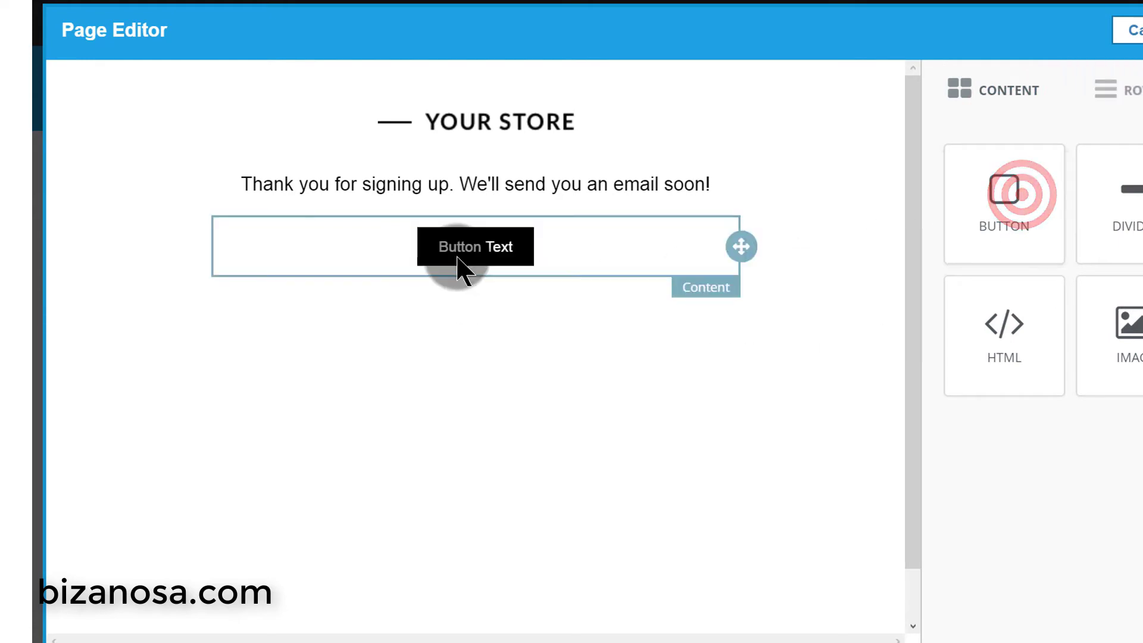
{"action": "left_click", "coordinate": [500, 246]}
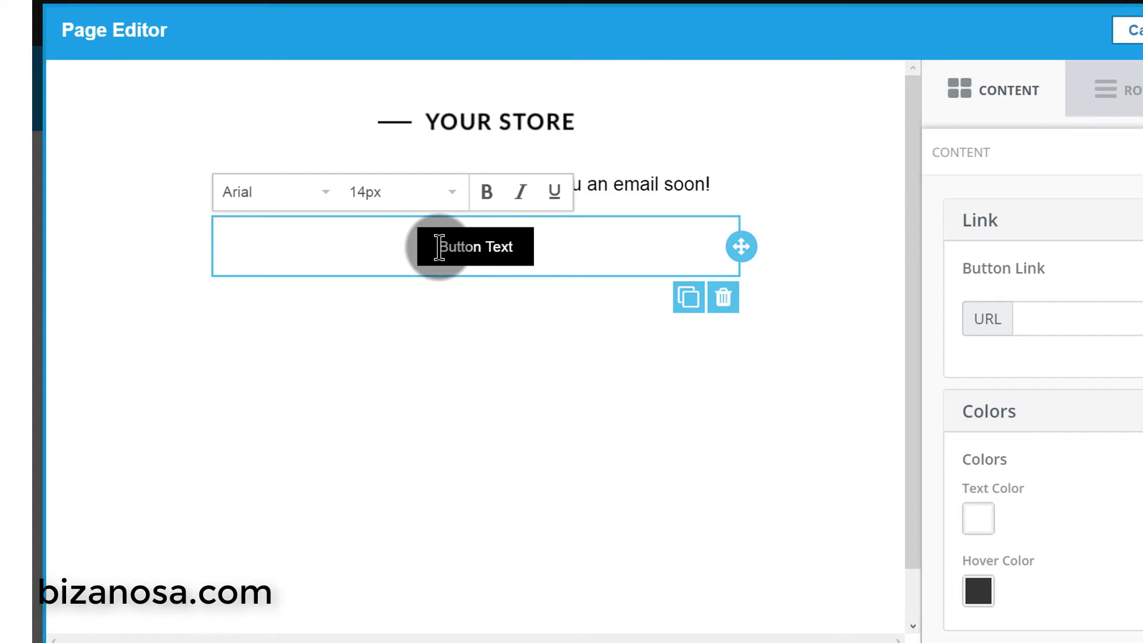
- Look over the 'Button Text' label and blocks, then save the thank-you page changes
{"action": "left_click_drag", "start_coordinate": [438, 247], "coordinate": [508, 246]}
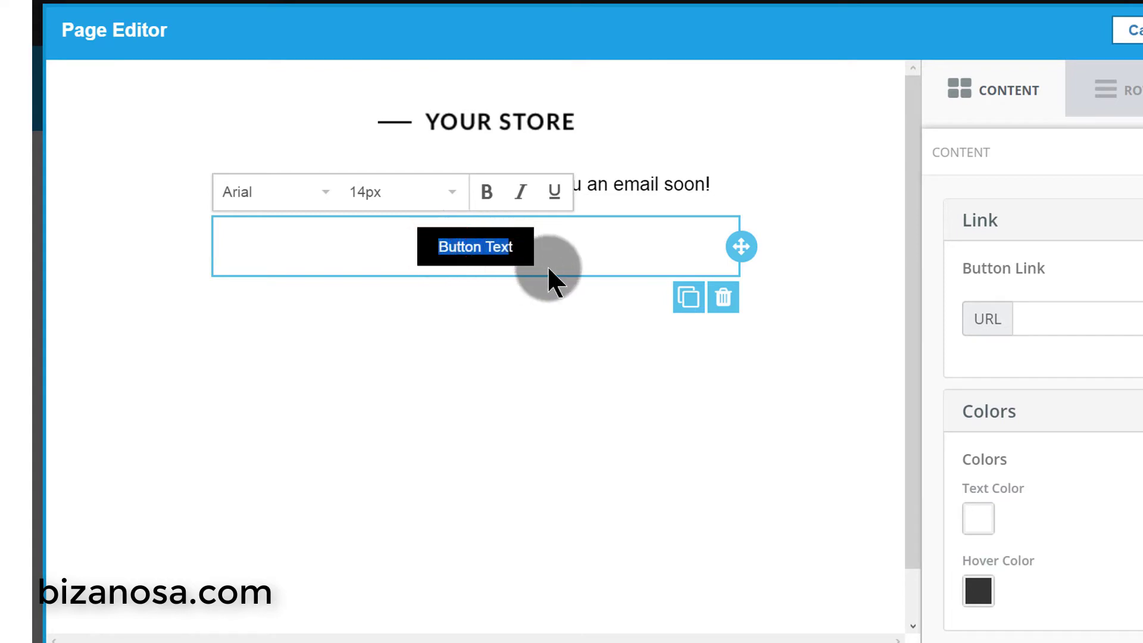
{"action": "left_click", "coordinate": [523, 255]}
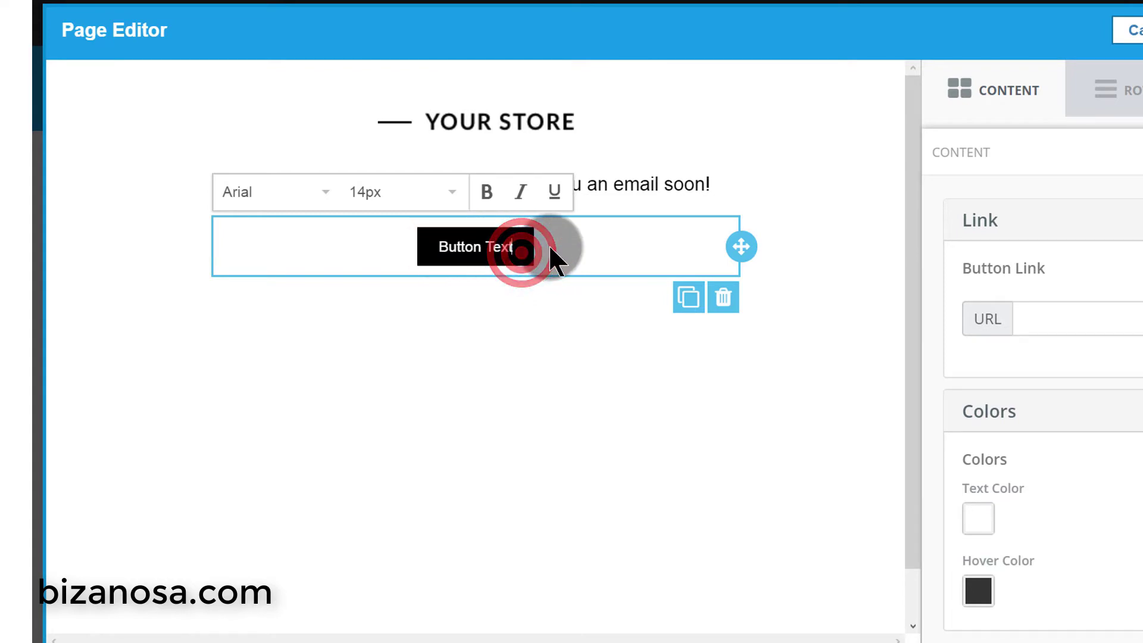
{"action": "left_click_drag", "start_coordinate": [523, 244], "coordinate": [421, 246]}
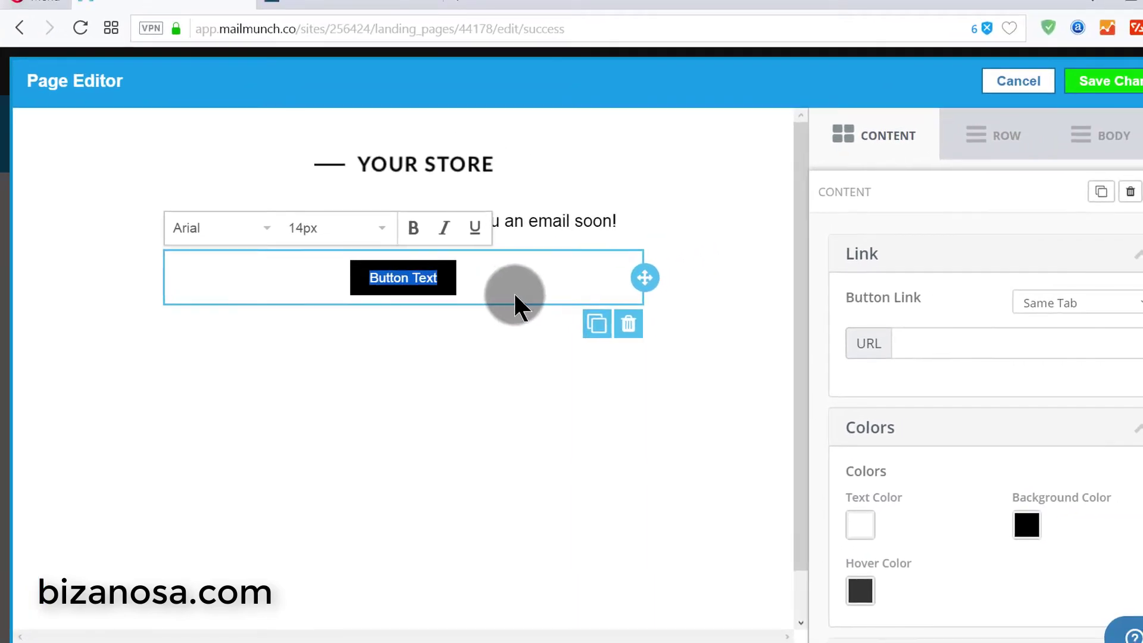
{"action": "left_click", "coordinate": [443, 274]}
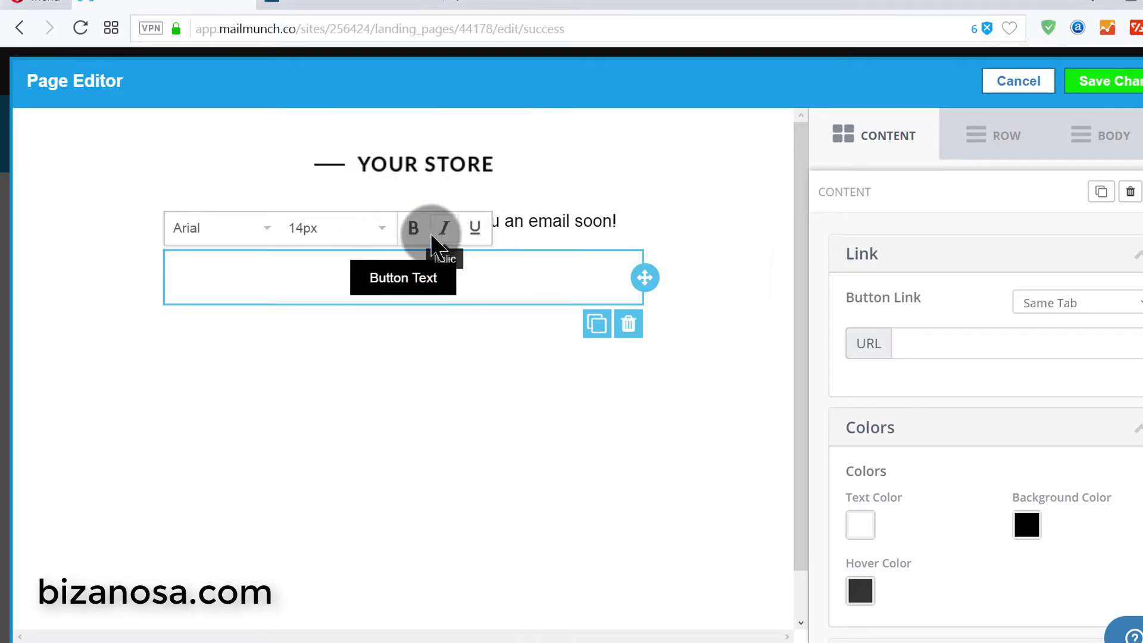
{"action": "left_click", "coordinate": [524, 209]}
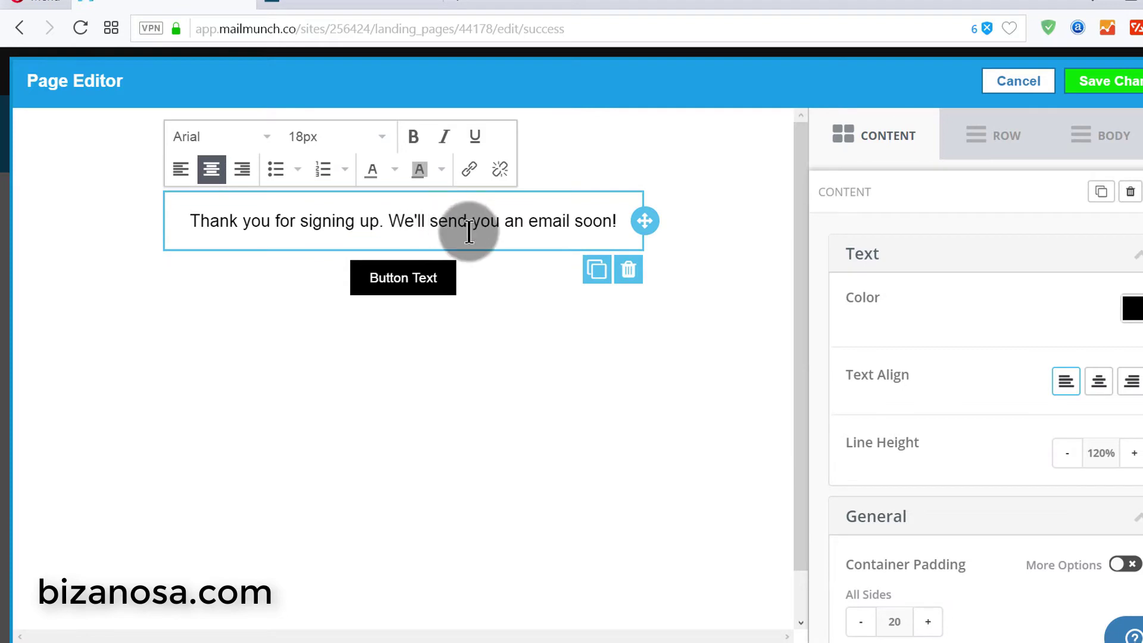
{"action": "left_click", "coordinate": [430, 334]}
{"action": "left_click", "coordinate": [421, 285]}
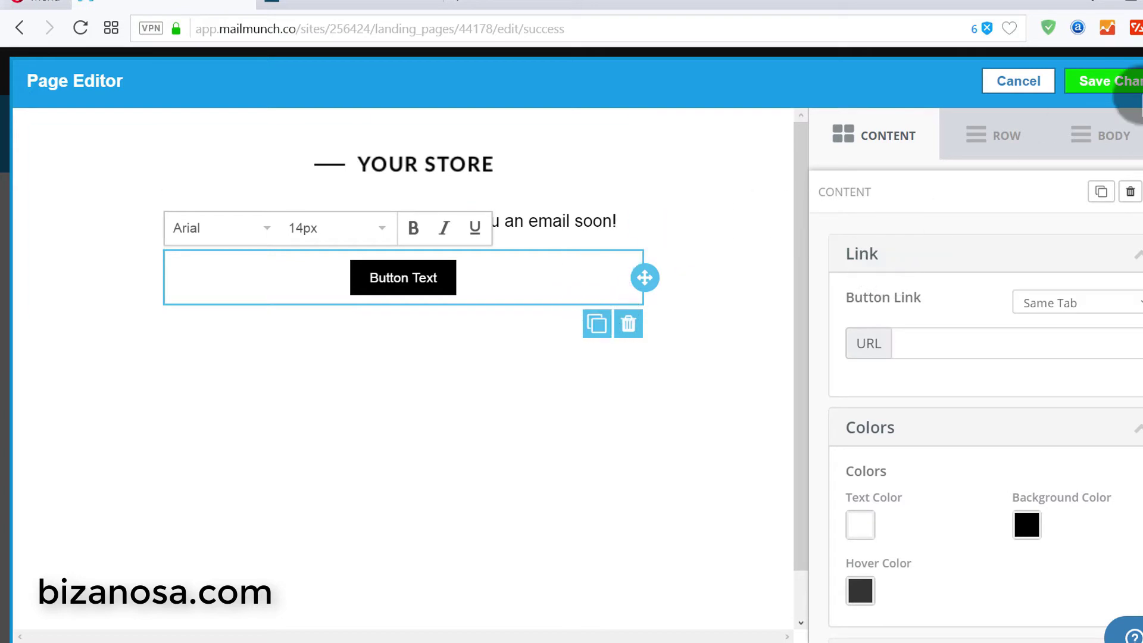
{"action": "left_click", "coordinate": [1122, 80]}
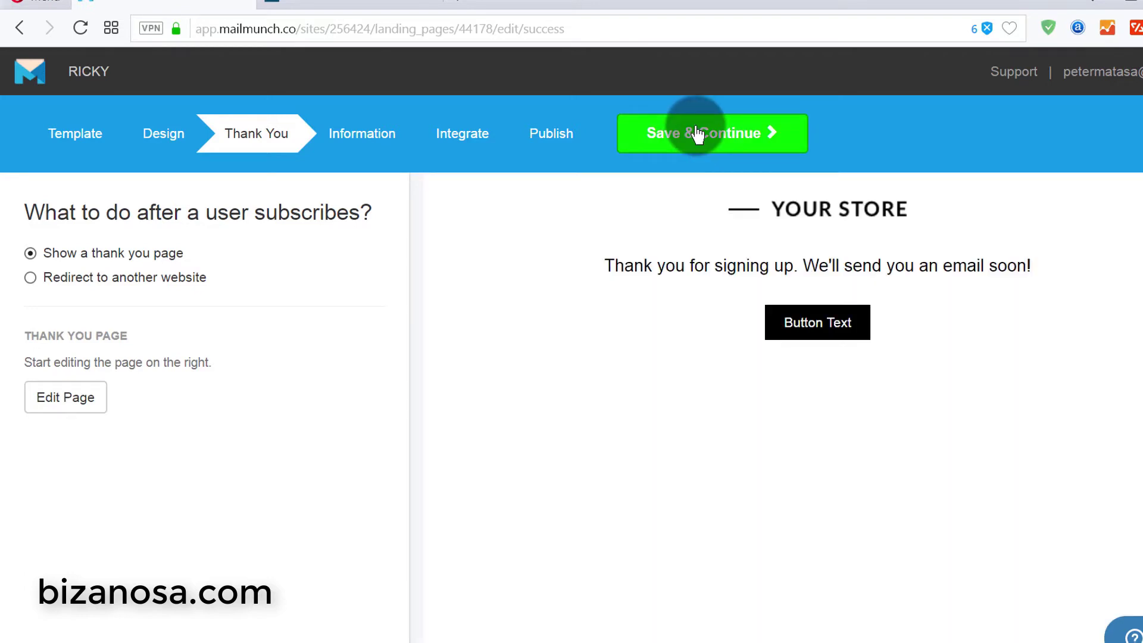
- Go to the Information step and paste 'Free Bluehost Tutorial' as the page name
{"action": "left_click", "coordinate": [697, 134]}
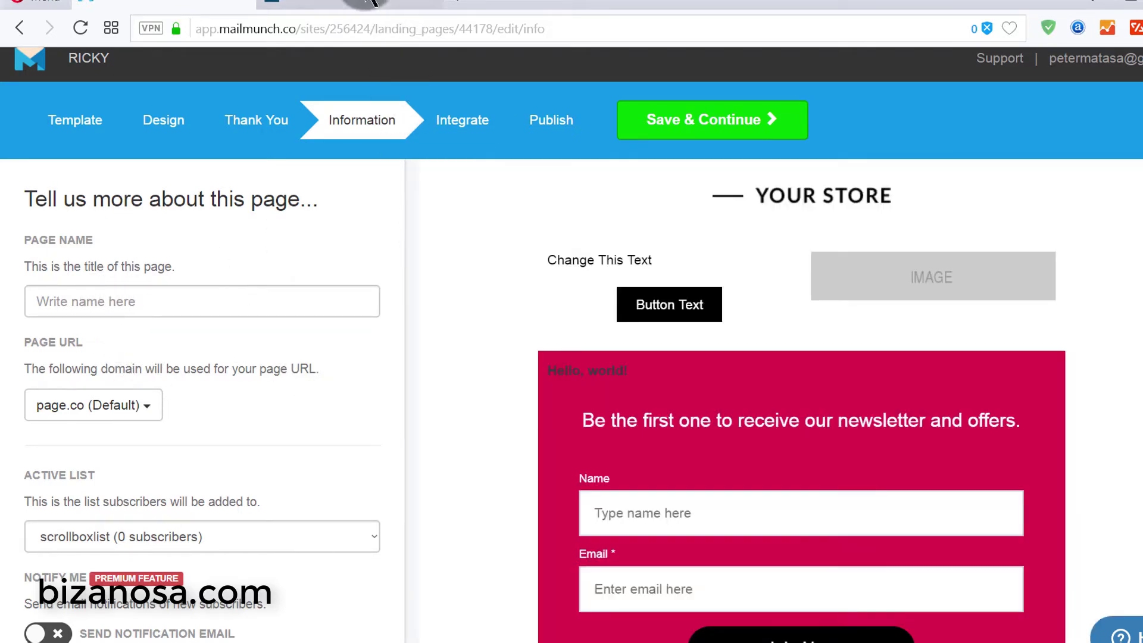
{"action": "left_click", "coordinate": [366, 3]}
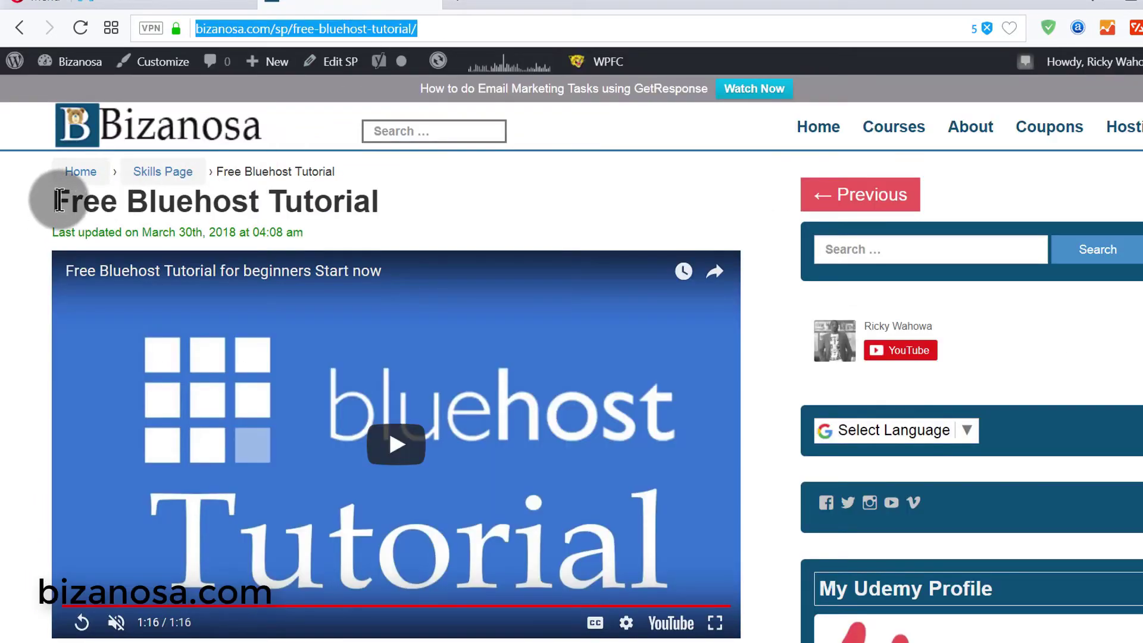
{"action": "left_click_drag", "start_coordinate": [58, 201], "coordinate": [333, 201]}
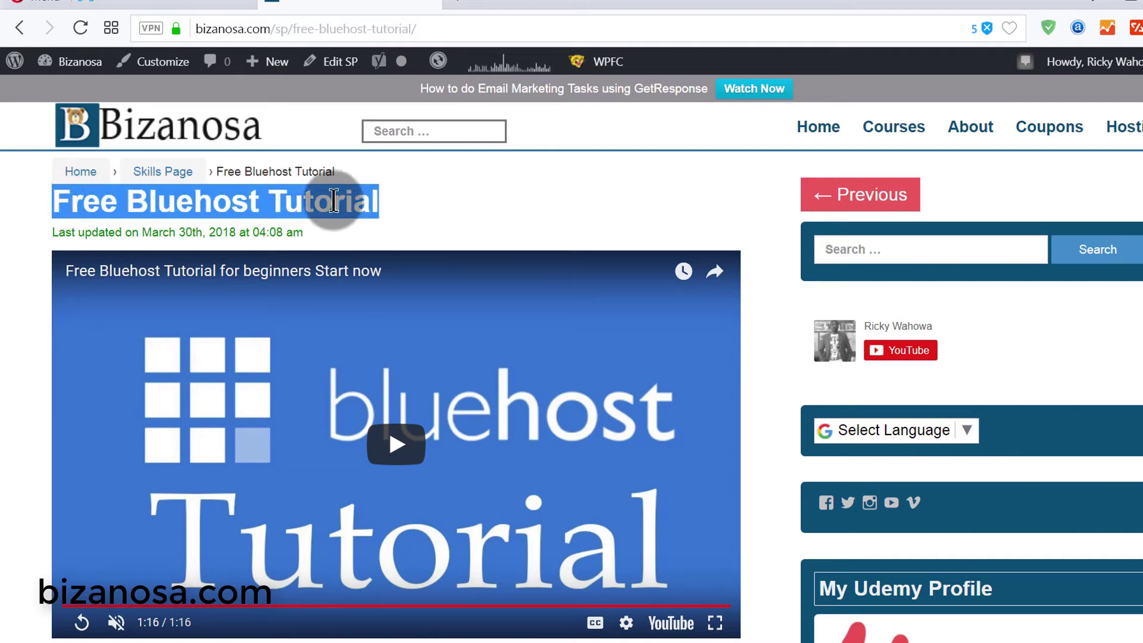
{"action": "left_click", "coordinate": [248, 161]}
{"action": "left_click", "coordinate": [177, 6]}
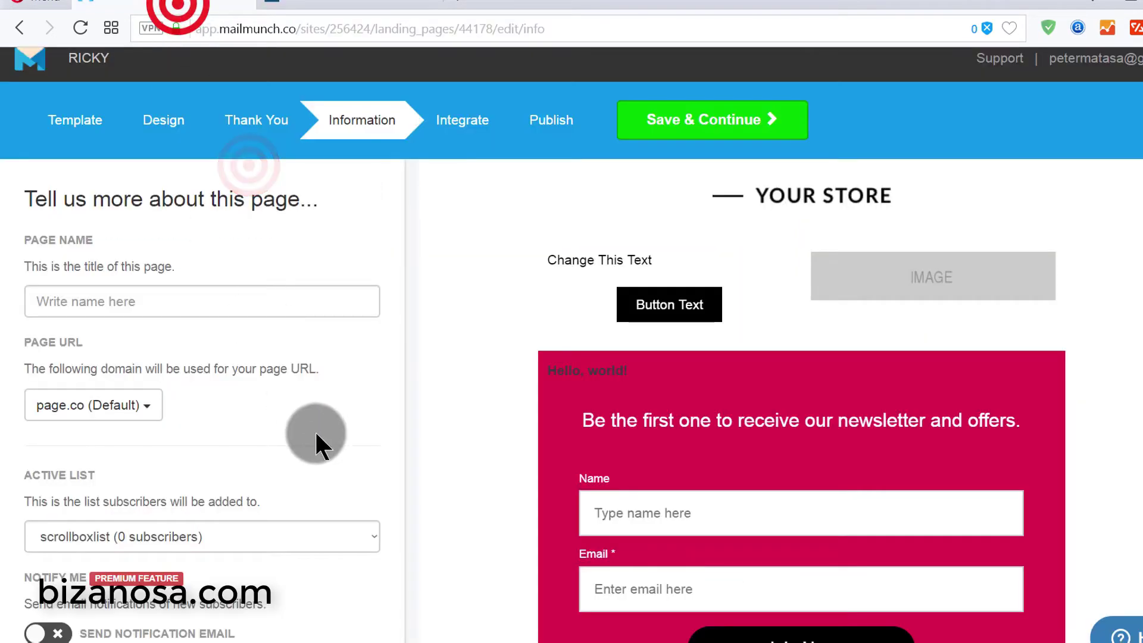
{"action": "right_click", "coordinate": [162, 295]}
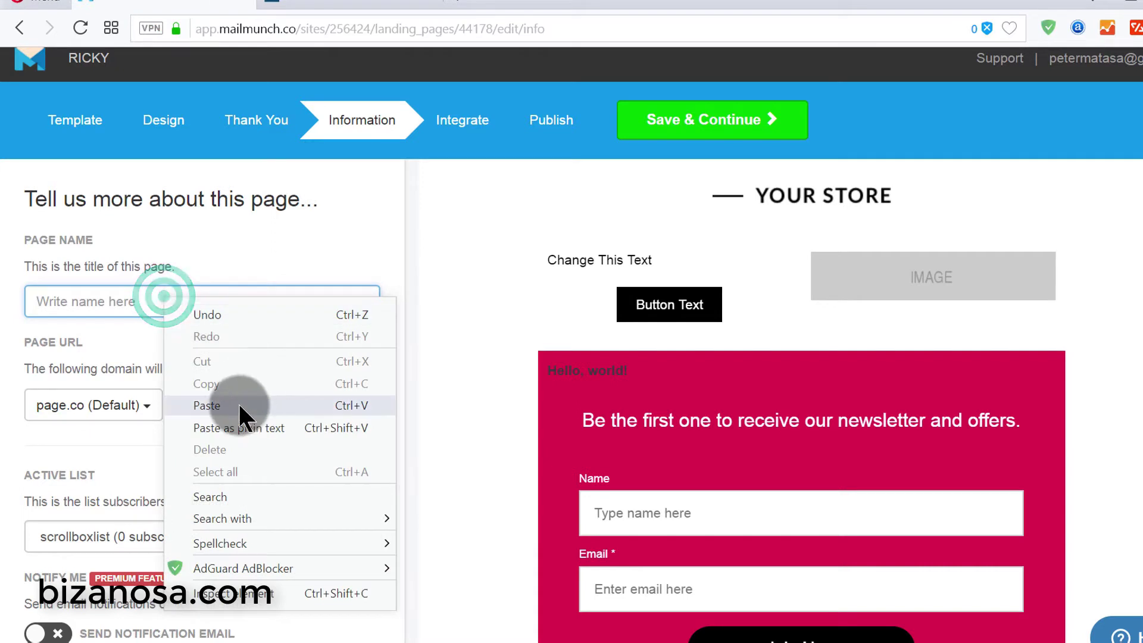
{"action": "left_click", "coordinate": [241, 411]}
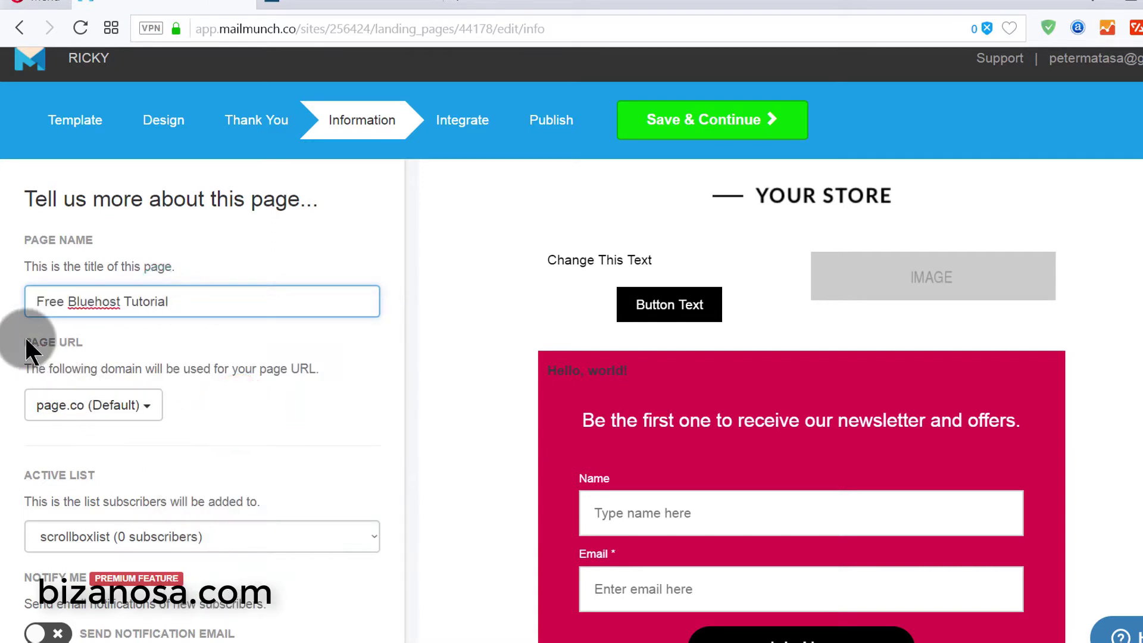
{"action": "left_click_drag", "start_coordinate": [26, 346], "coordinate": [84, 346]}
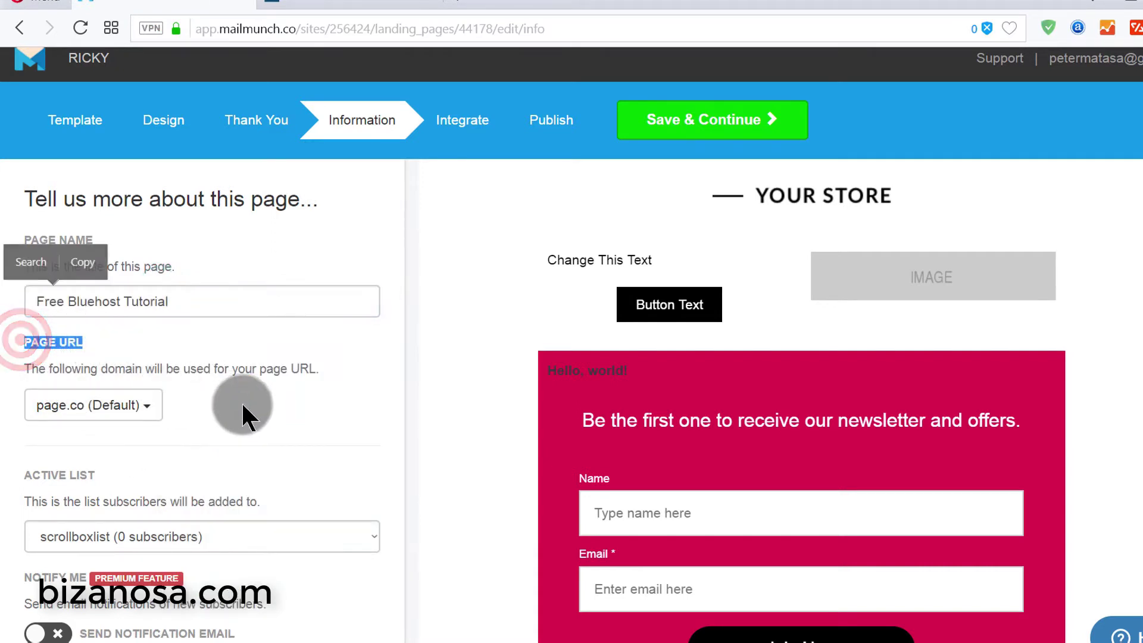
{"action": "left_click", "coordinate": [195, 411]}
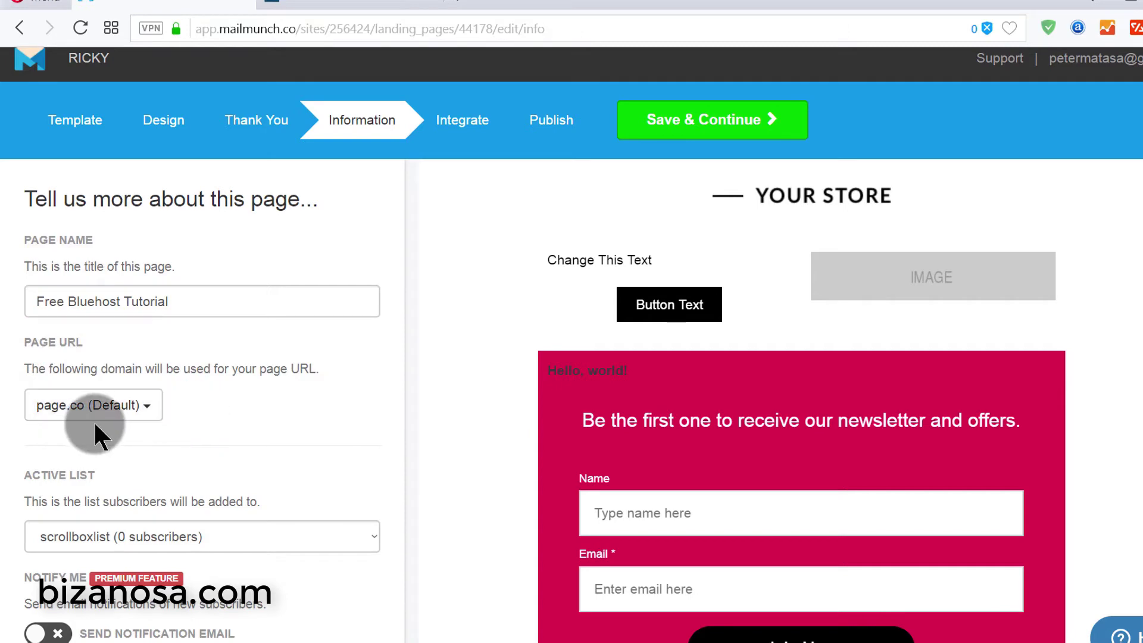
- Keep page.co as the Page URL domain
{"action": "mouse_move", "coordinate": [842, 469]}
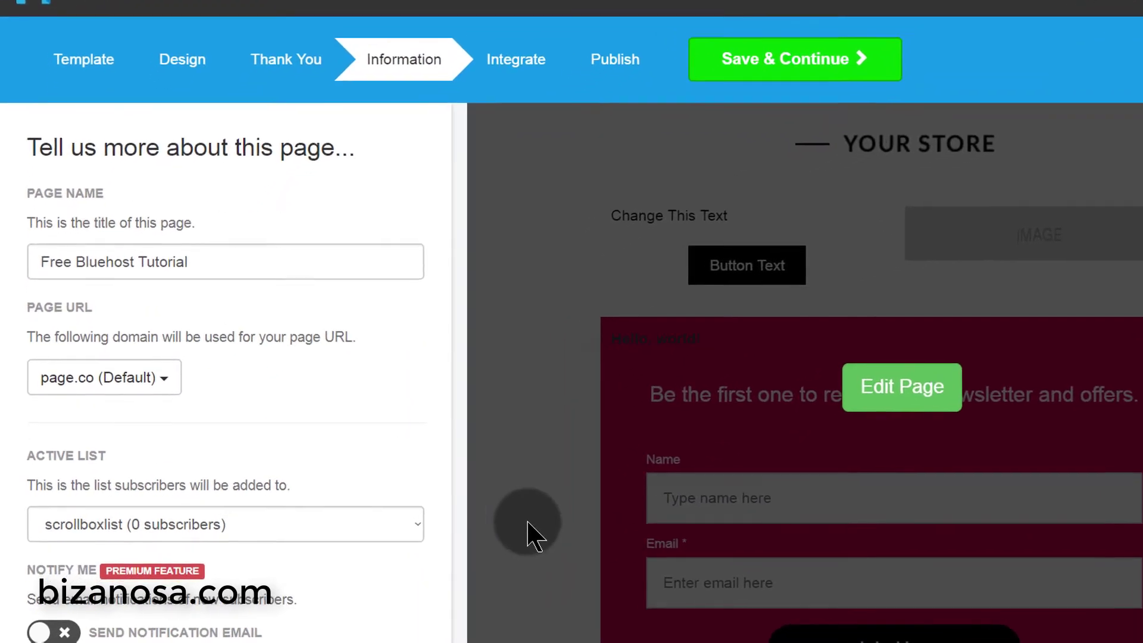
{"action": "left_click", "coordinate": [146, 406]}
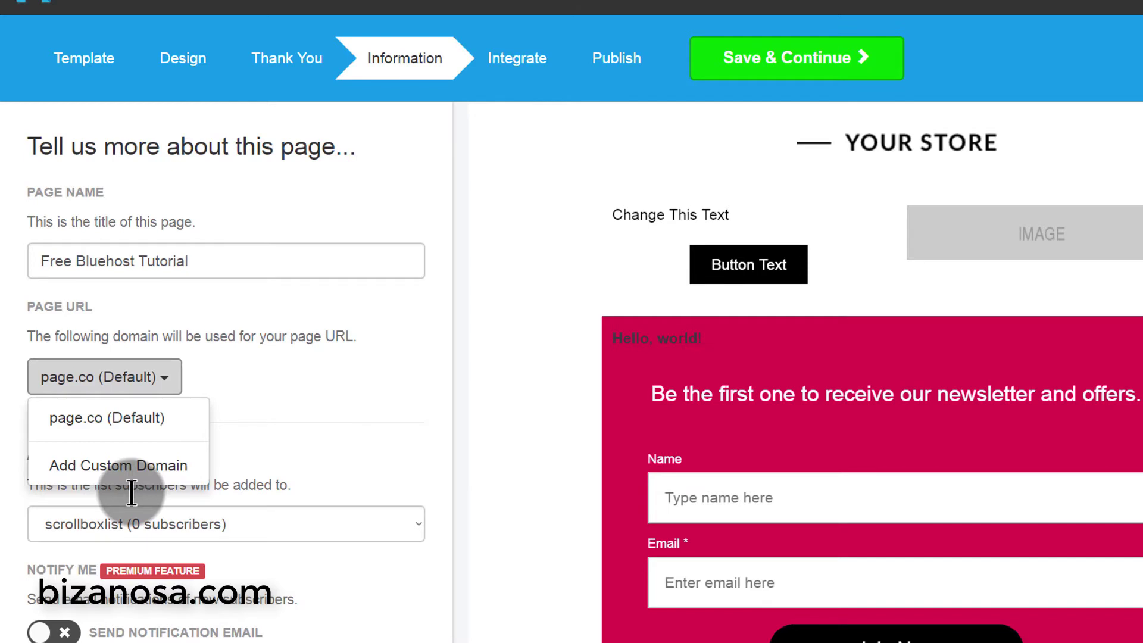
{"action": "left_click", "coordinate": [135, 380]}
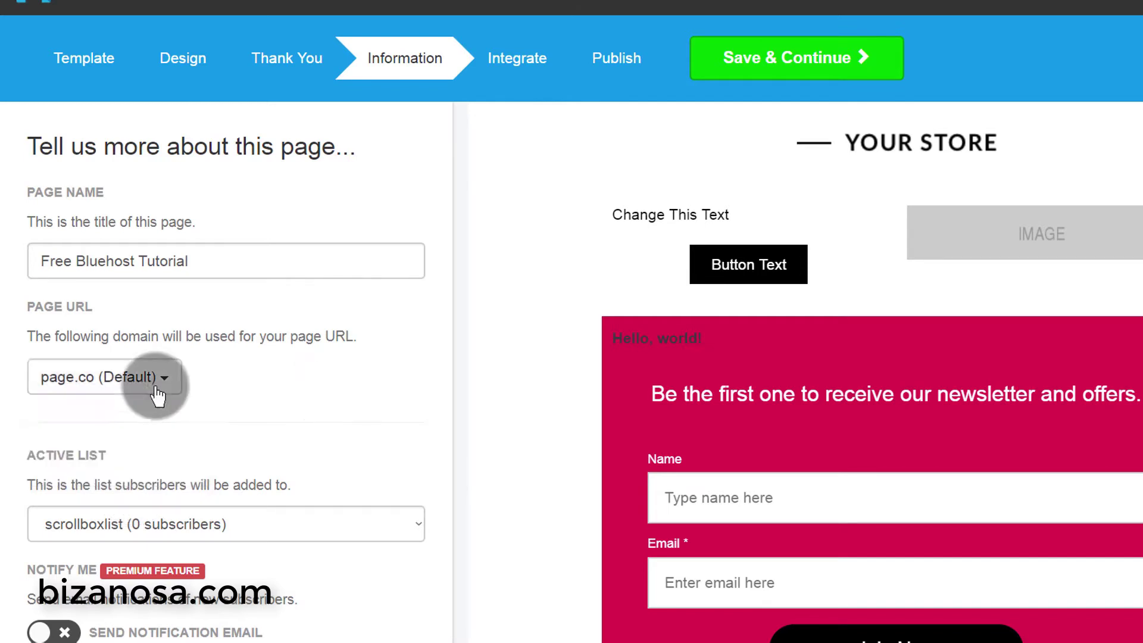
{"action": "left_click", "coordinate": [134, 381]}
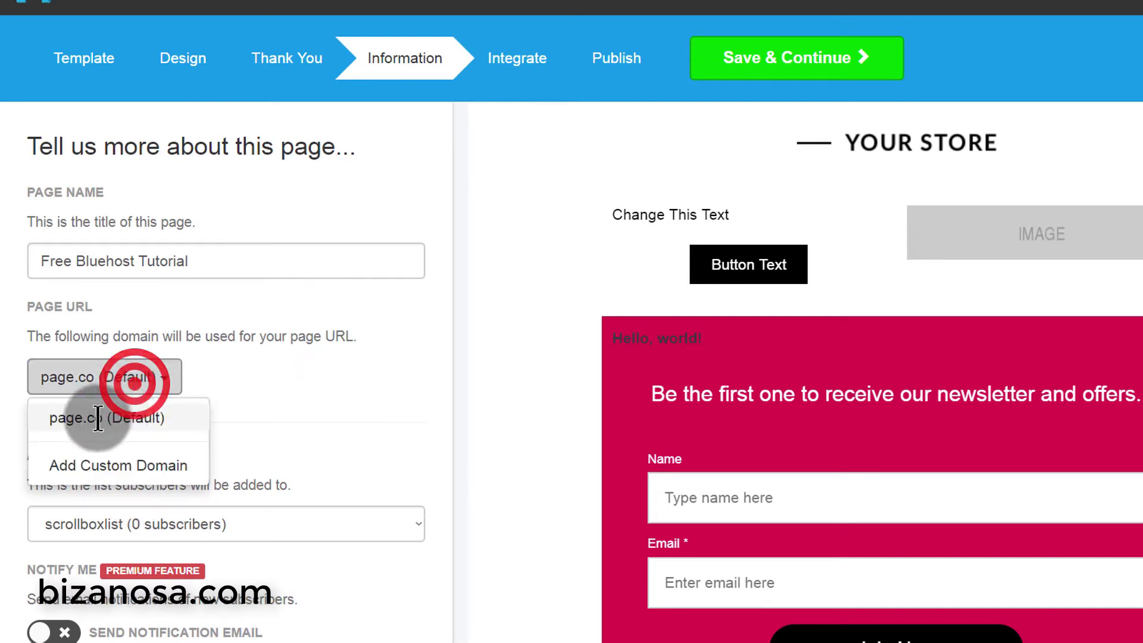
{"action": "left_click", "coordinate": [141, 417]}
{"action": "left_click", "coordinate": [224, 407]}
{"action": "mouse_move", "coordinate": [773, 238]}
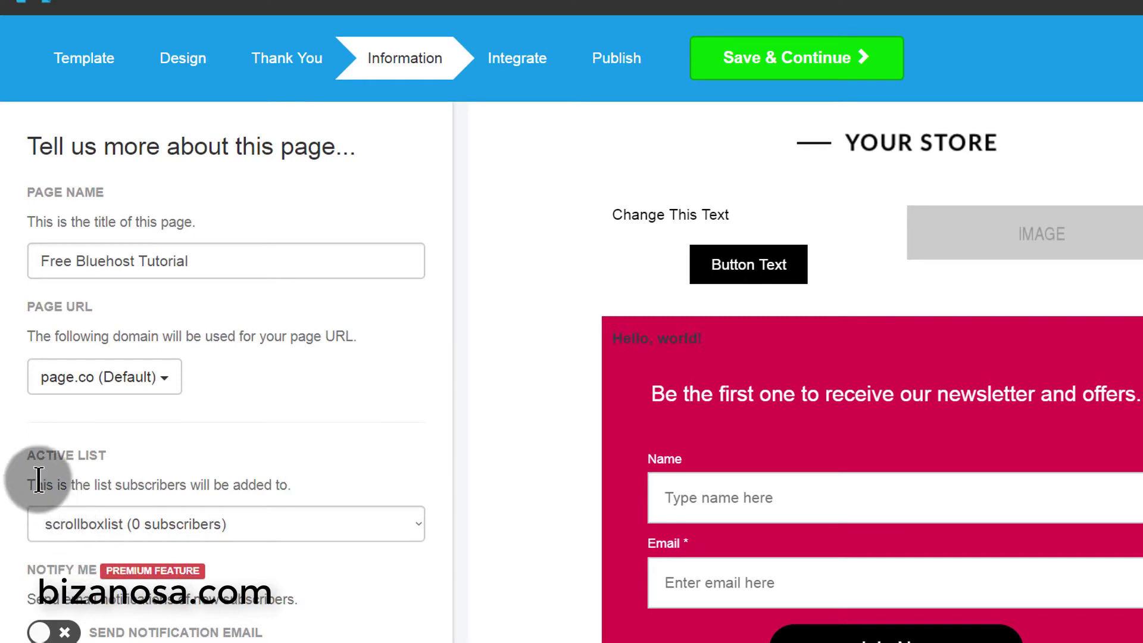
- Keep scrollboxlist as the Active List and switch on Send Notification Email
{"action": "left_click", "coordinate": [209, 523]}
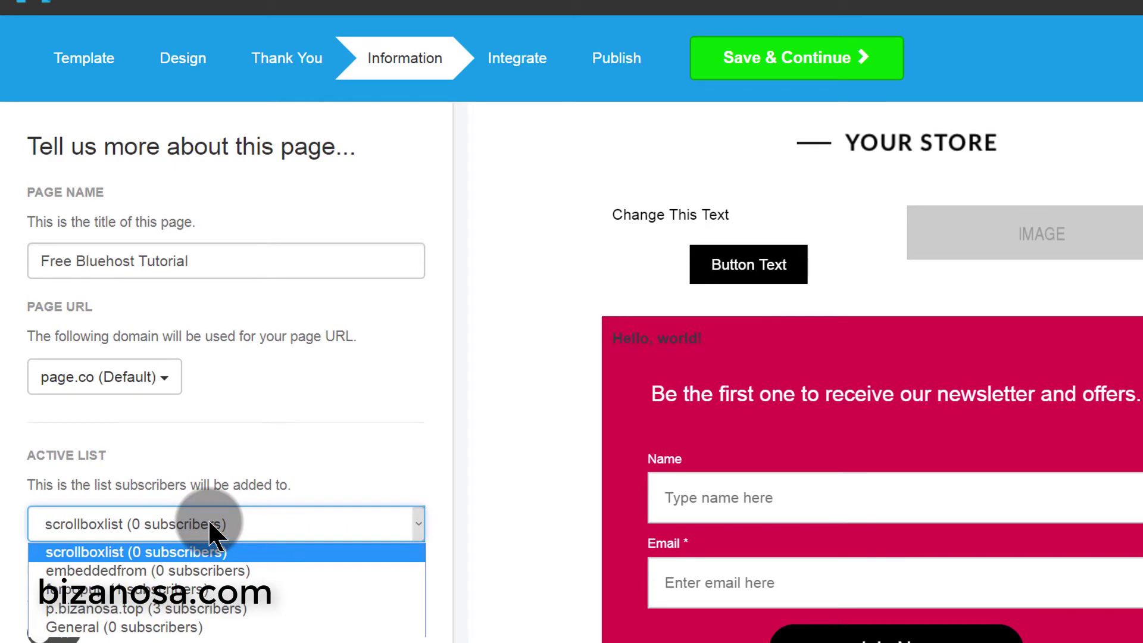
{"action": "mouse_move", "coordinate": [772, 472]}
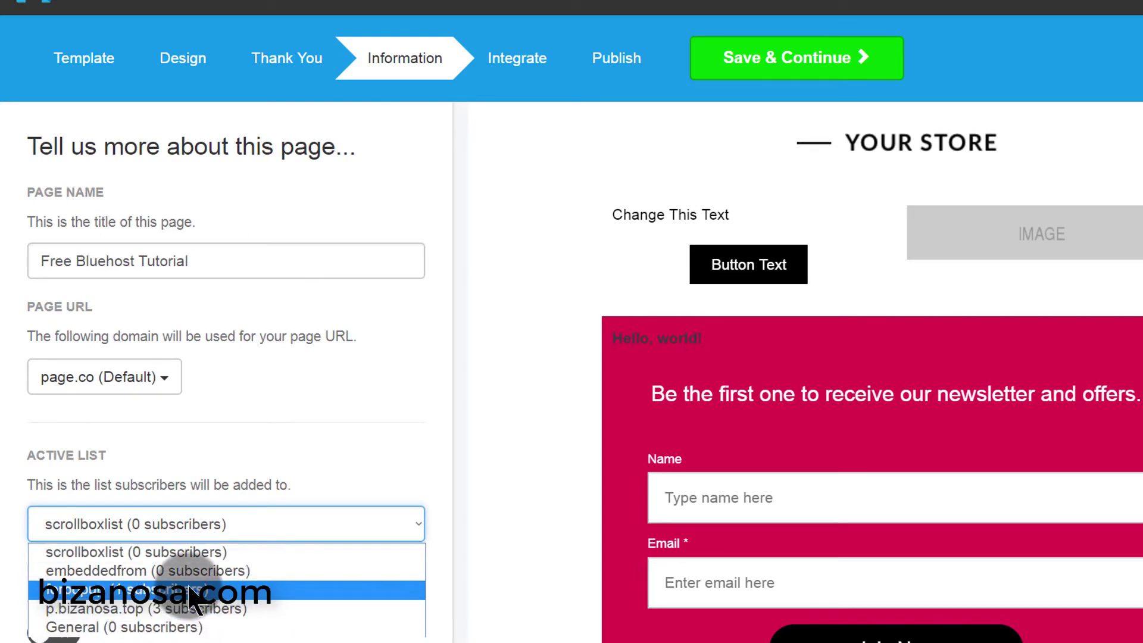
{"action": "left_click", "coordinate": [463, 479]}
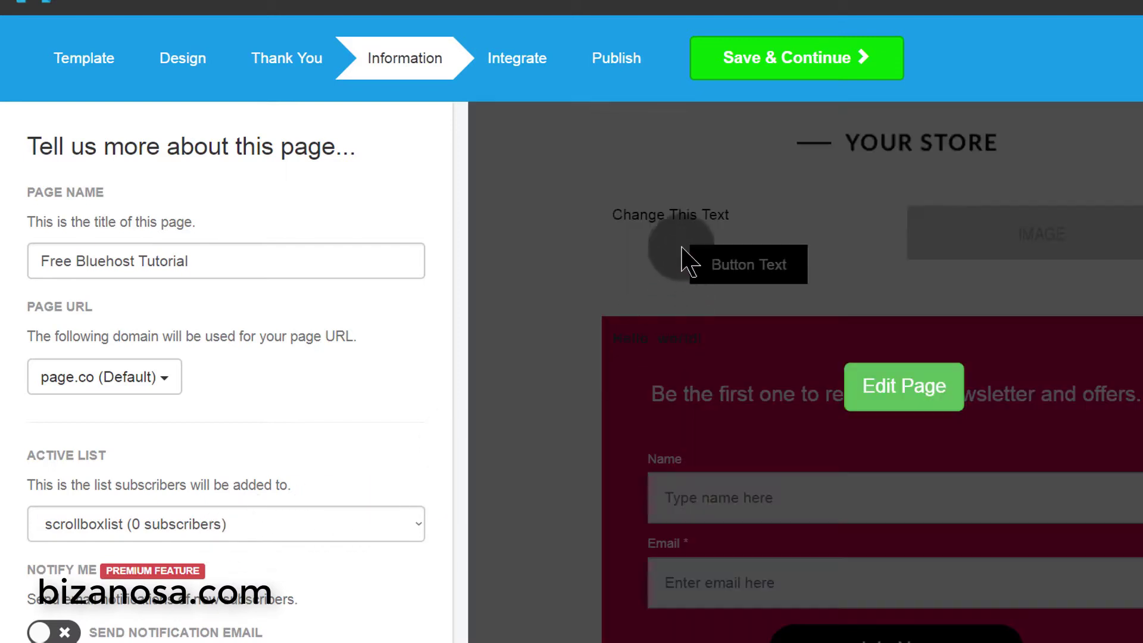
{"action": "mouse_move", "coordinate": [689, 262]}
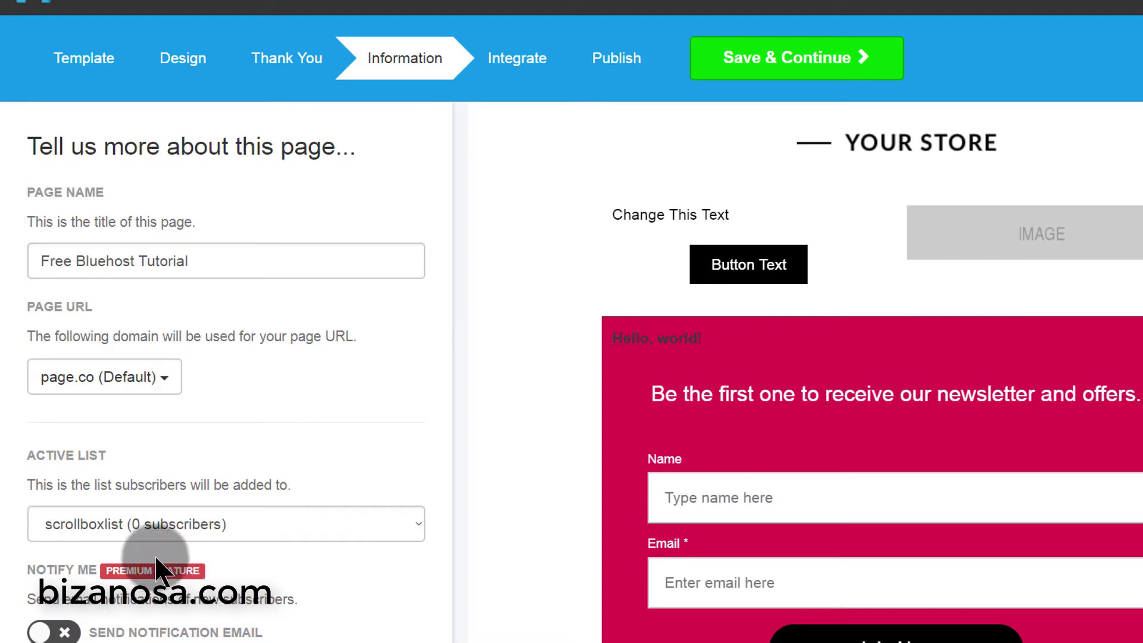
{"action": "left_click", "coordinate": [54, 632]}
{"action": "scroll", "coordinate": [178, 536], "scroll_direction": "down", "scroll_amount": 1}
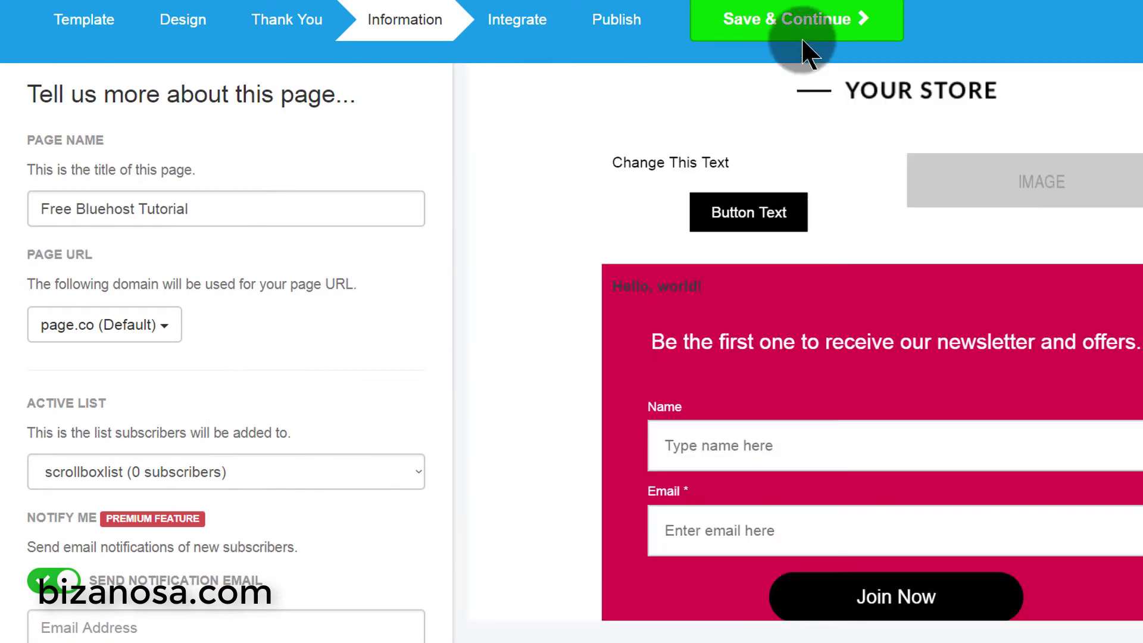
- Continue to the Integrate step and open, then close, the MailChimp account dropdown
{"action": "left_click", "coordinate": [800, 28]}
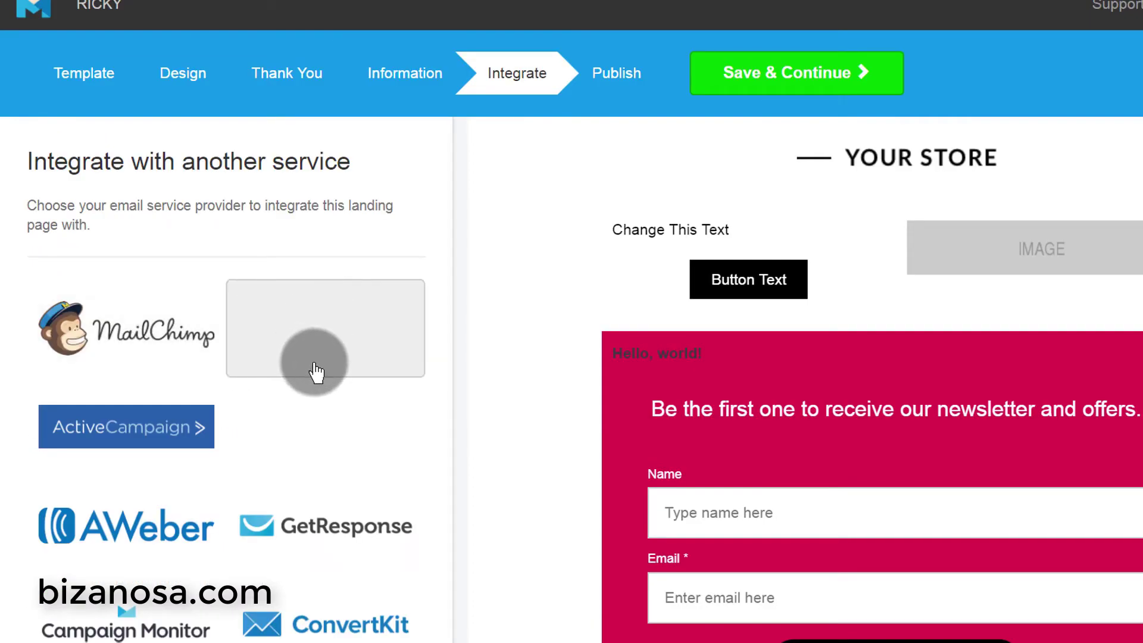
{"action": "left_click", "coordinate": [162, 333]}
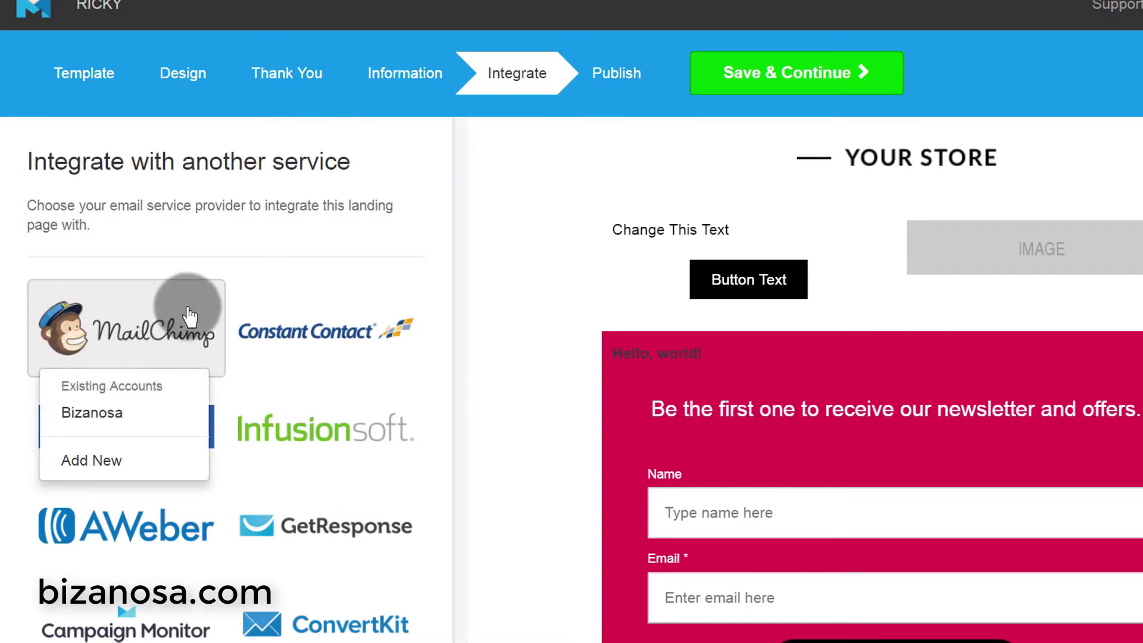
{"action": "mouse_move", "coordinate": [466, 253]}
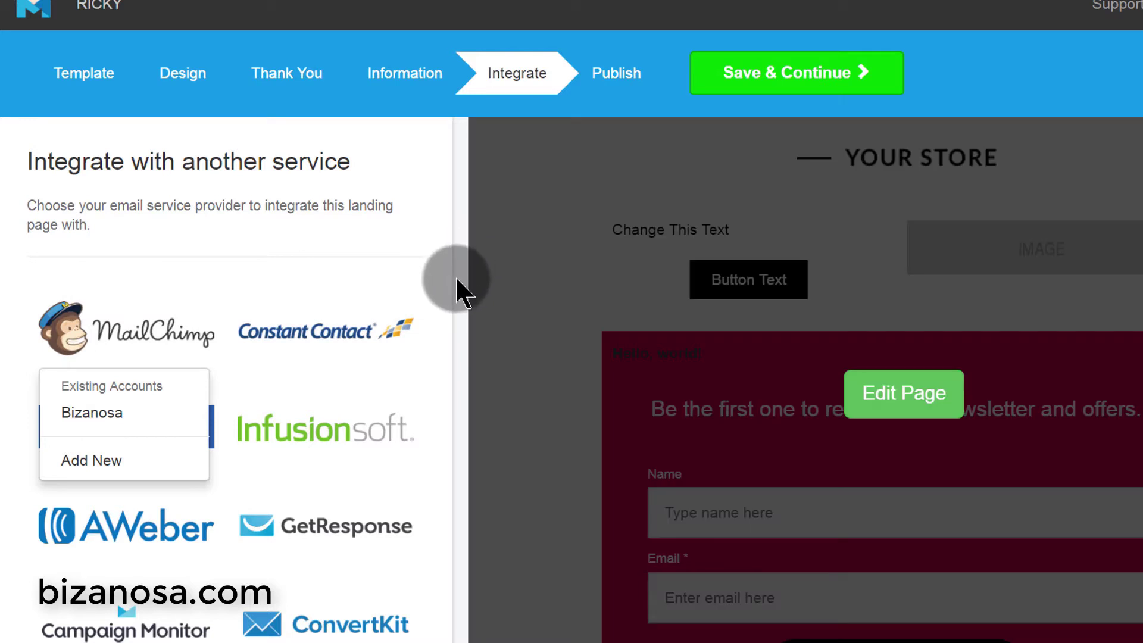
{"action": "left_click", "coordinate": [458, 280]}
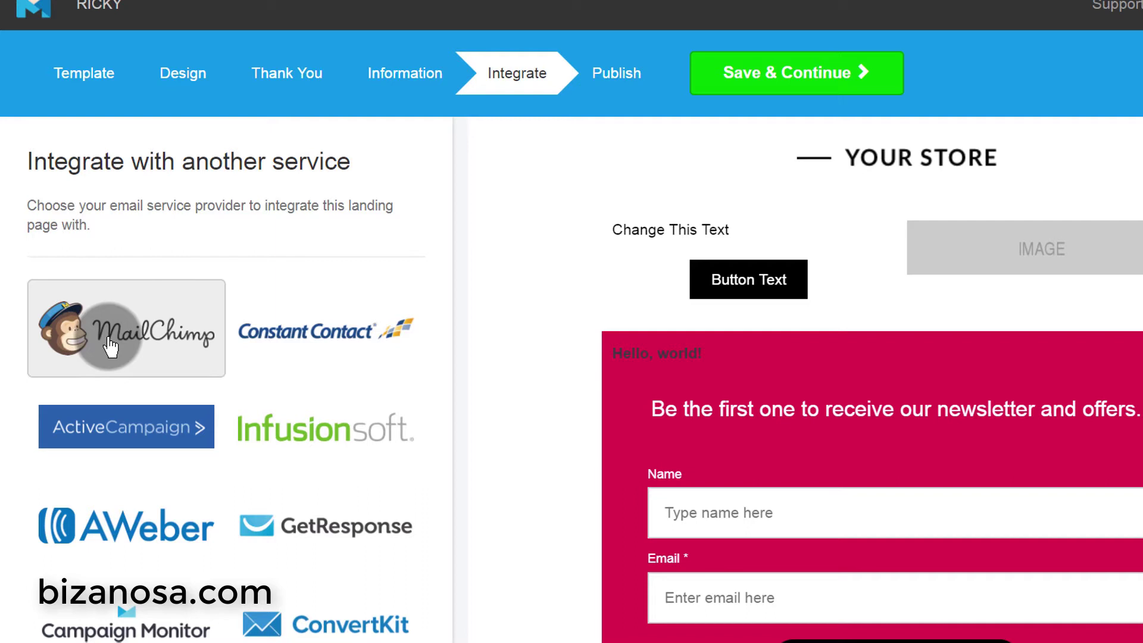
- Reopen and close the MailChimp account choices, then continue to the Publish step
{"action": "left_click", "coordinate": [122, 327]}
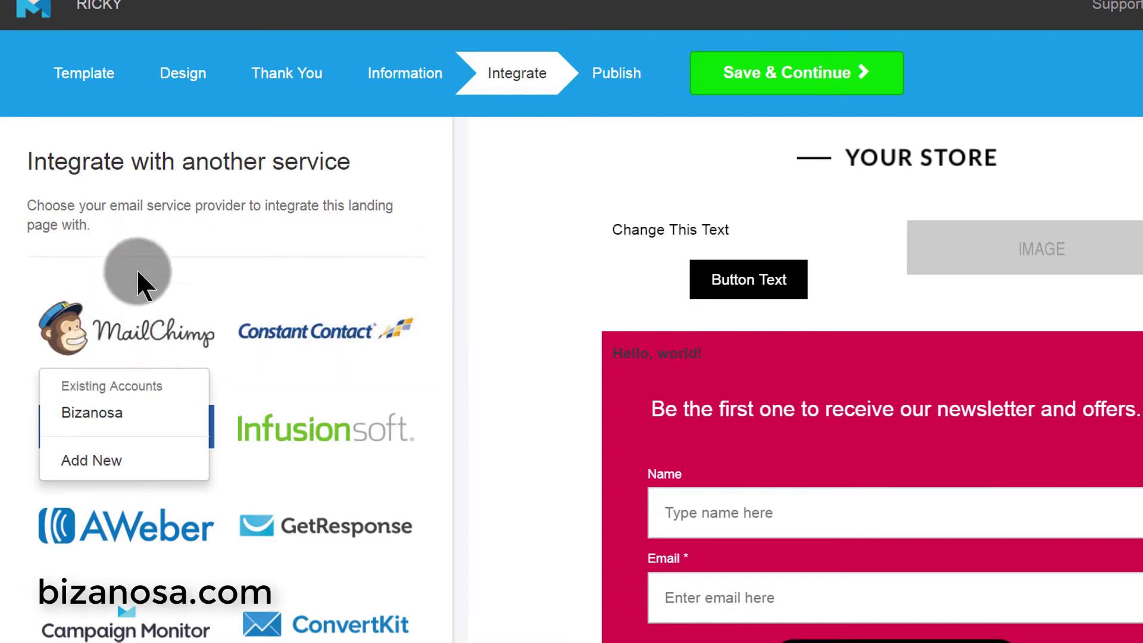
{"action": "mouse_move", "coordinate": [704, 566]}
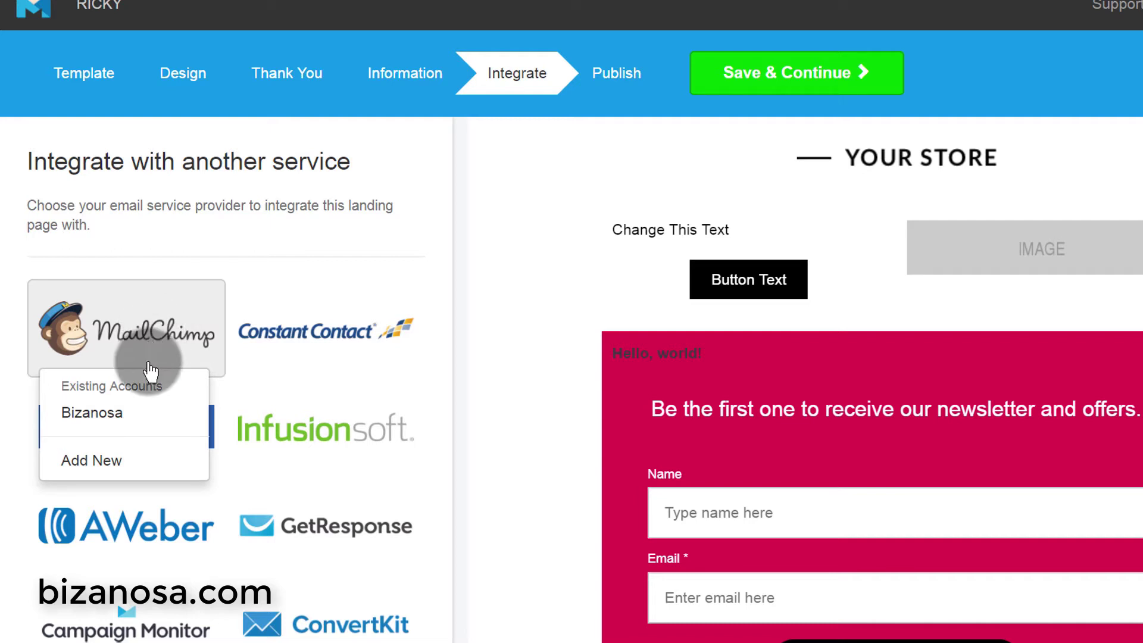
{"action": "left_click", "coordinate": [197, 437]}
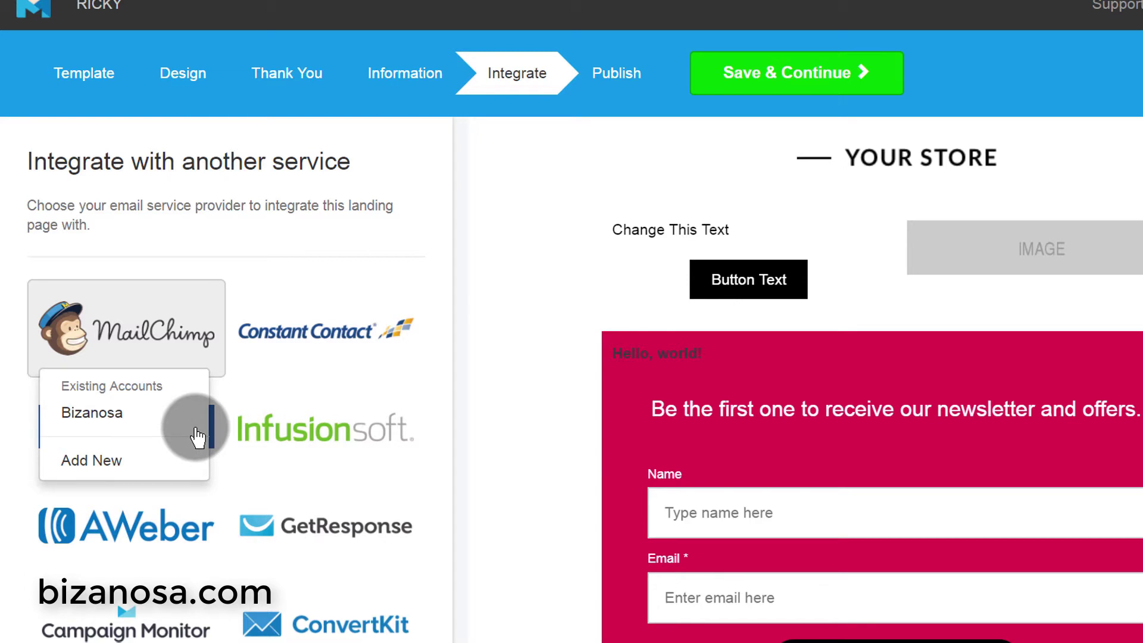
{"action": "mouse_move", "coordinate": [466, 326]}
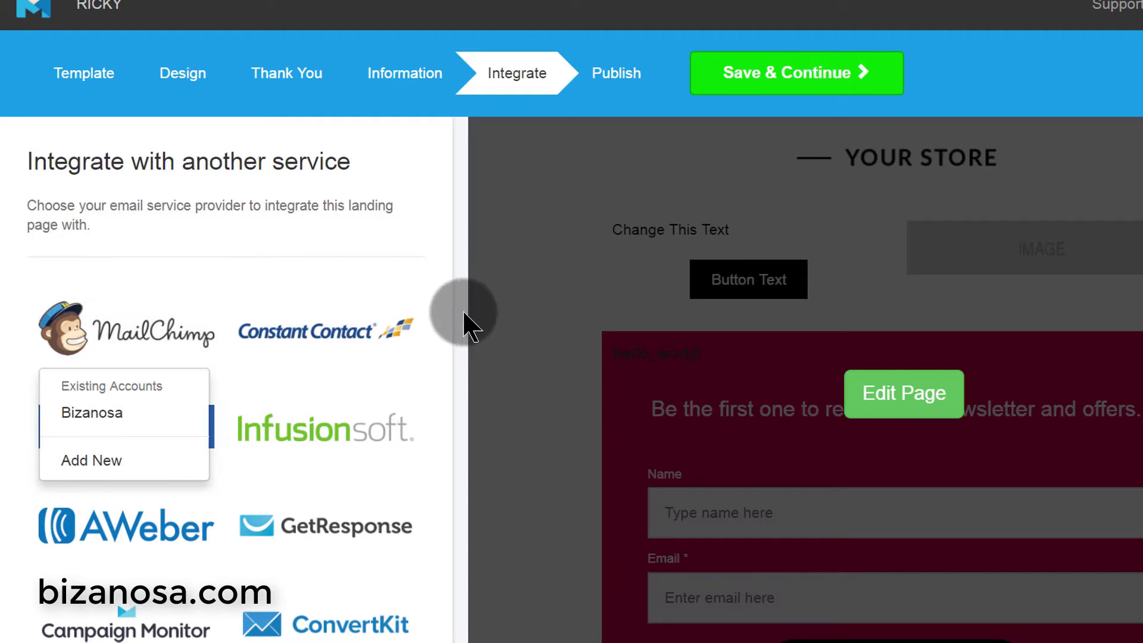
{"action": "left_click", "coordinate": [464, 314]}
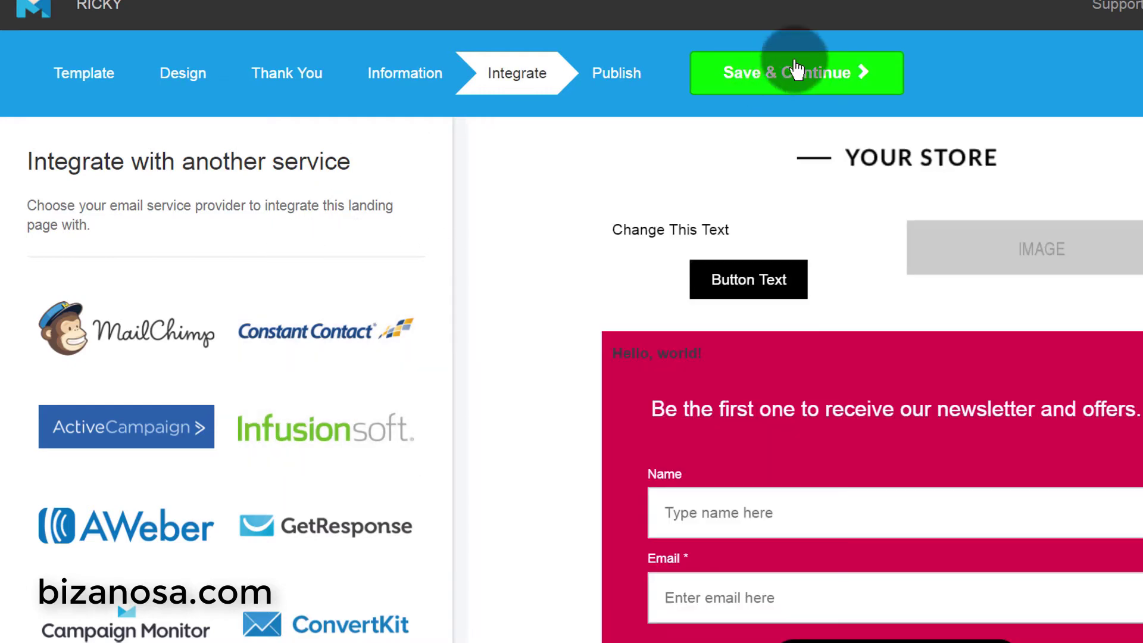
{"action": "left_click", "coordinate": [793, 72]}
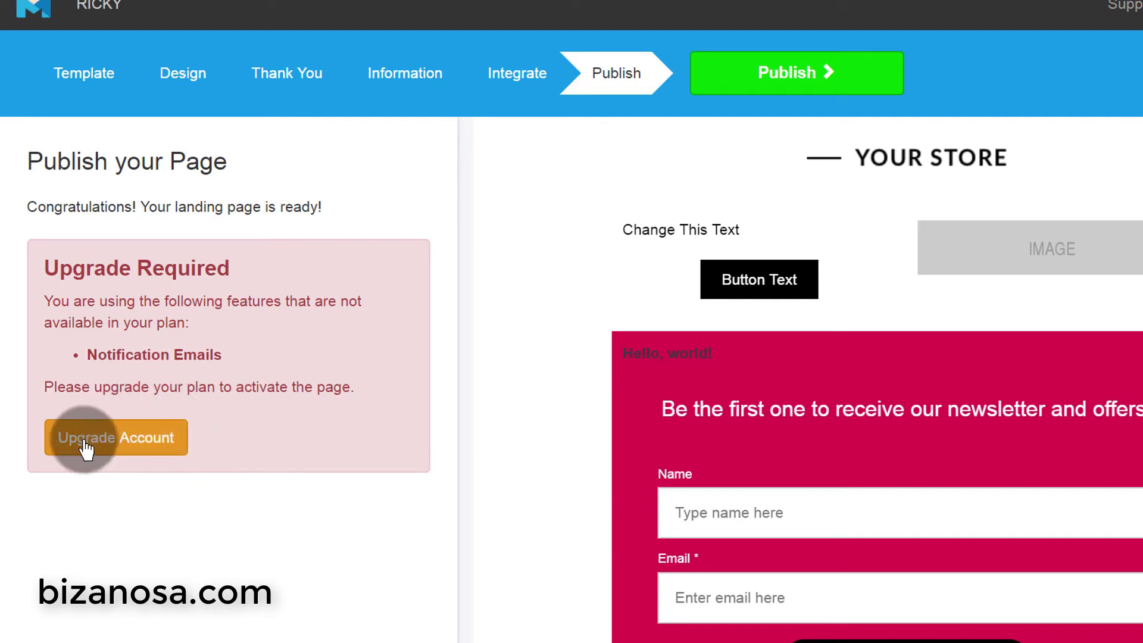
- Go back to the Information step, turn off notification emails, and save
{"action": "left_click_drag", "start_coordinate": [91, 355], "coordinate": [215, 355]}
{"action": "left_click_drag", "start_coordinate": [316, 388], "coordinate": [325, 388]}
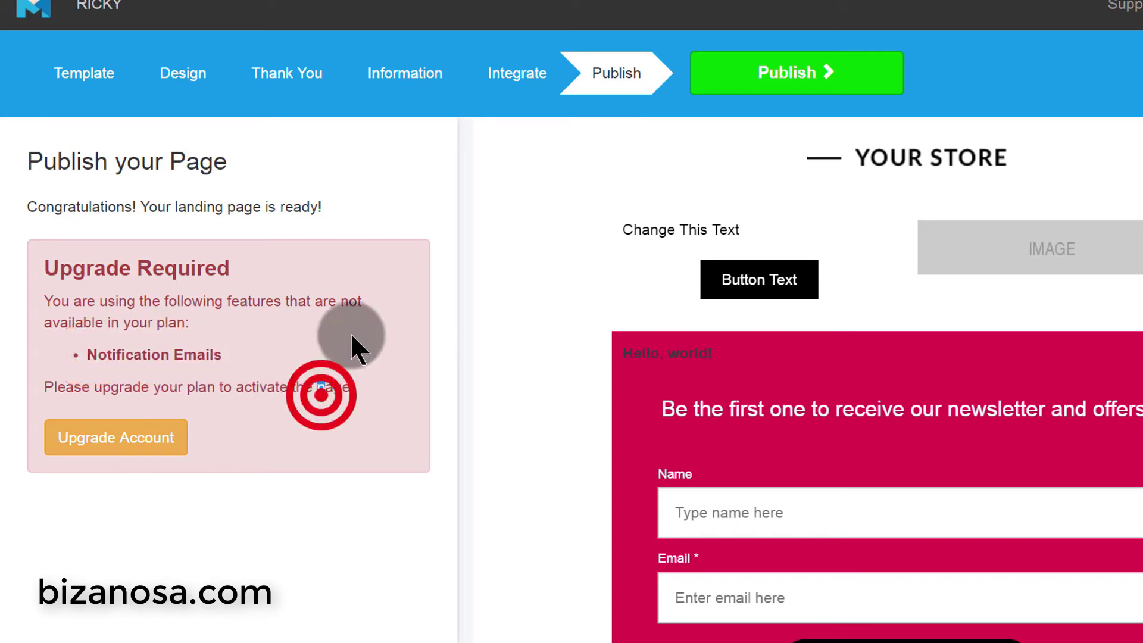
{"action": "left_click", "coordinate": [285, 78]}
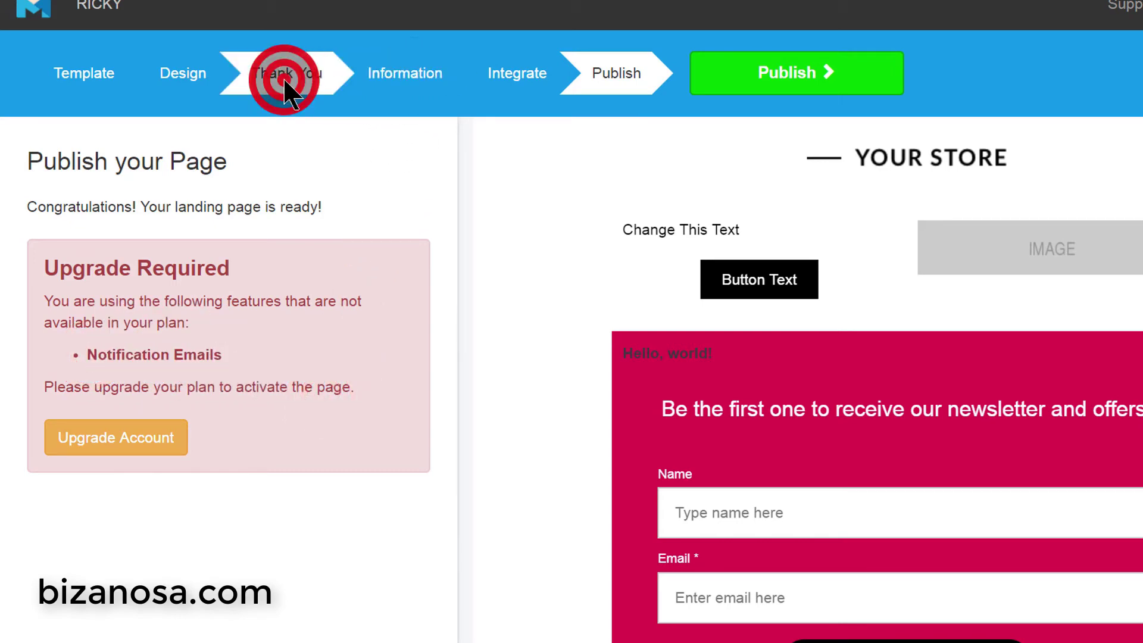
{"action": "left_click", "coordinate": [416, 81]}
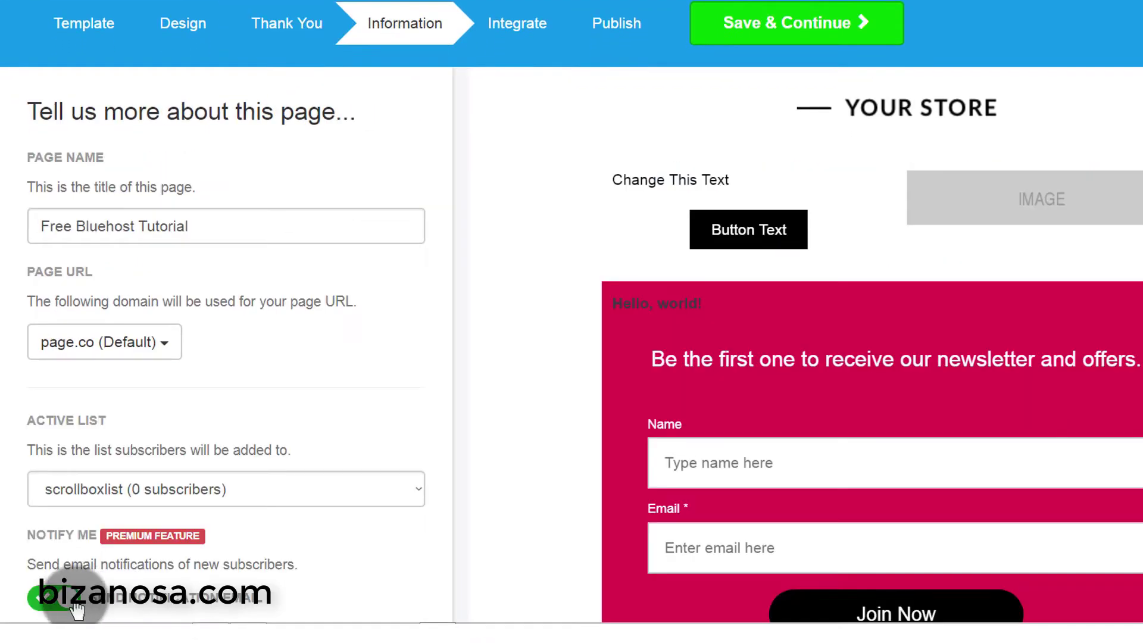
{"action": "left_click", "coordinate": [63, 607]}
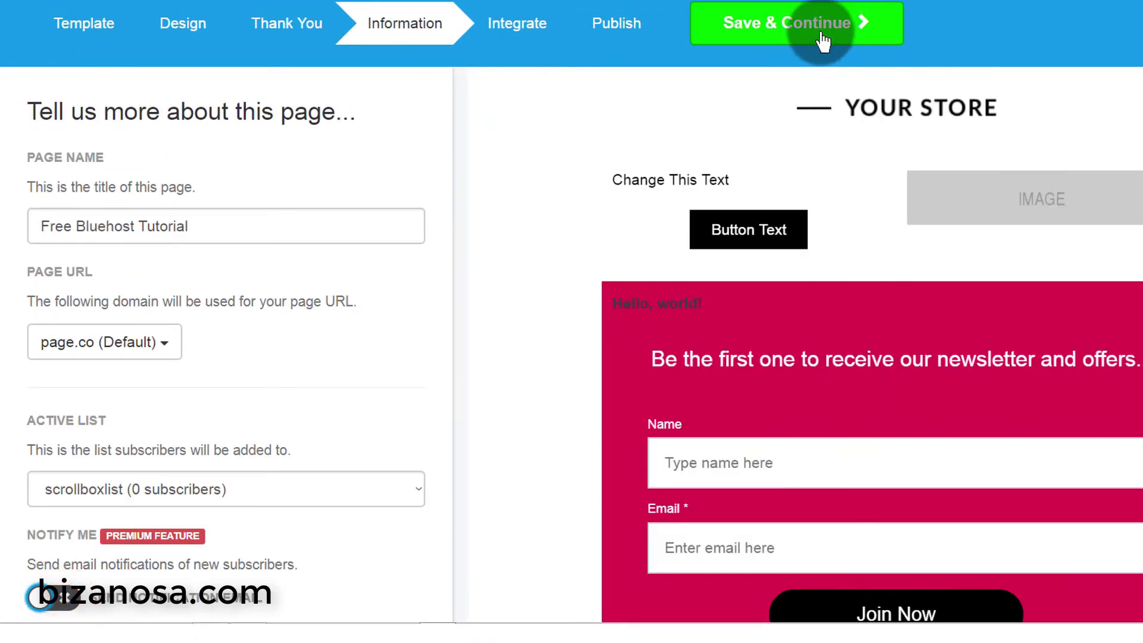
{"action": "left_click", "coordinate": [823, 41]}
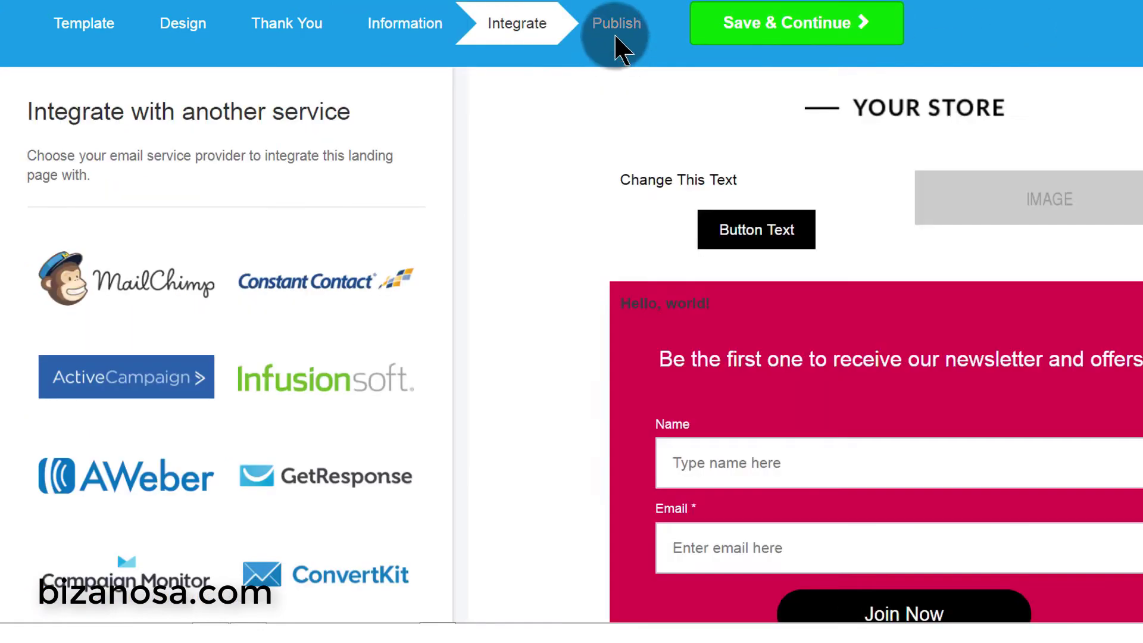
{"action": "left_click", "coordinate": [614, 29]}
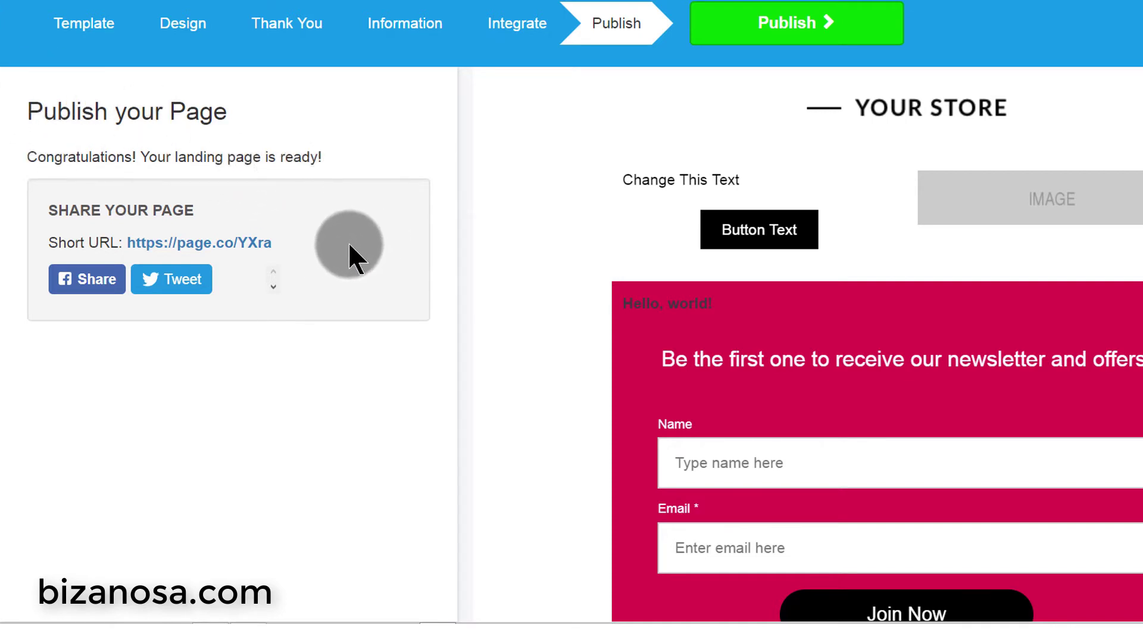
{"action": "right_click", "coordinate": [197, 254]}
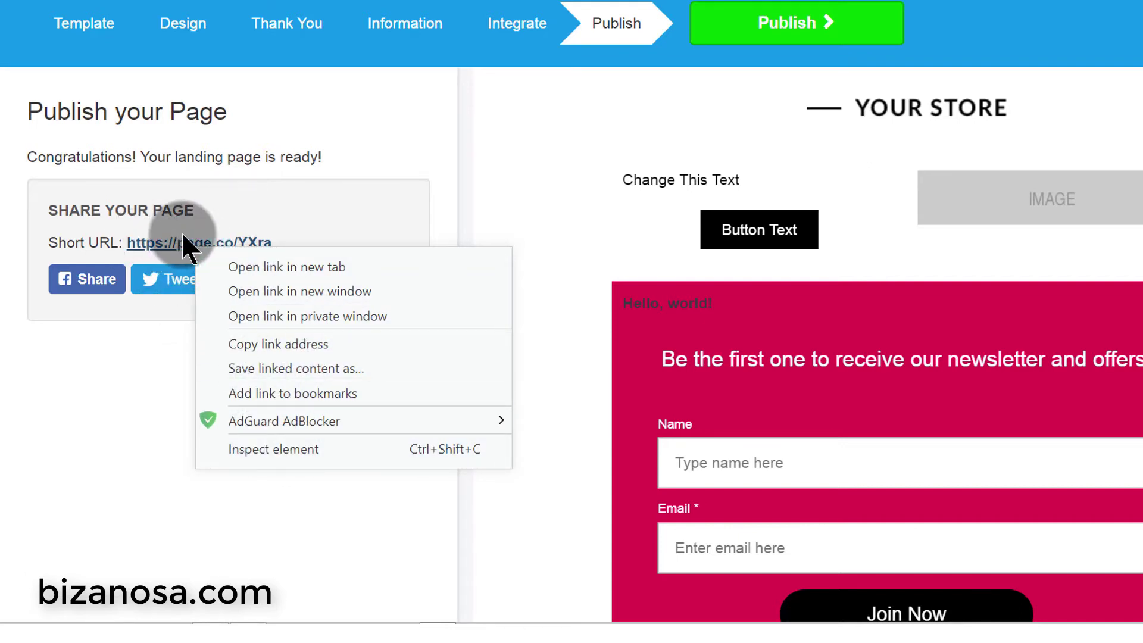
{"action": "left_click", "coordinate": [304, 343]}
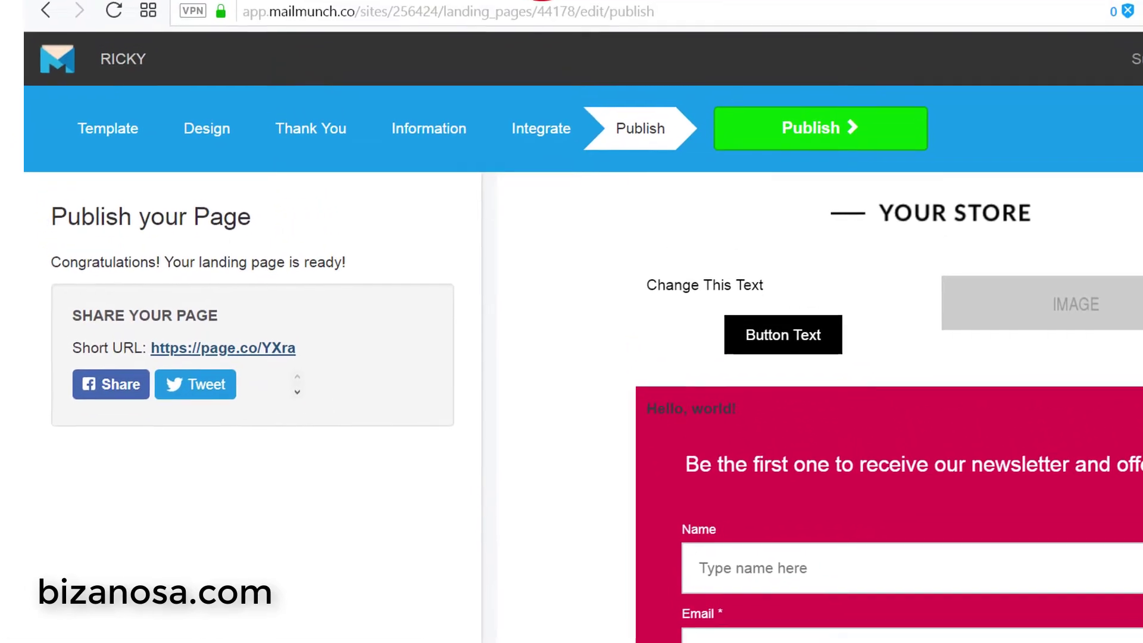
{"action": "left_click", "coordinate": [545, 3]}
{"action": "right_click", "coordinate": [559, 28]}
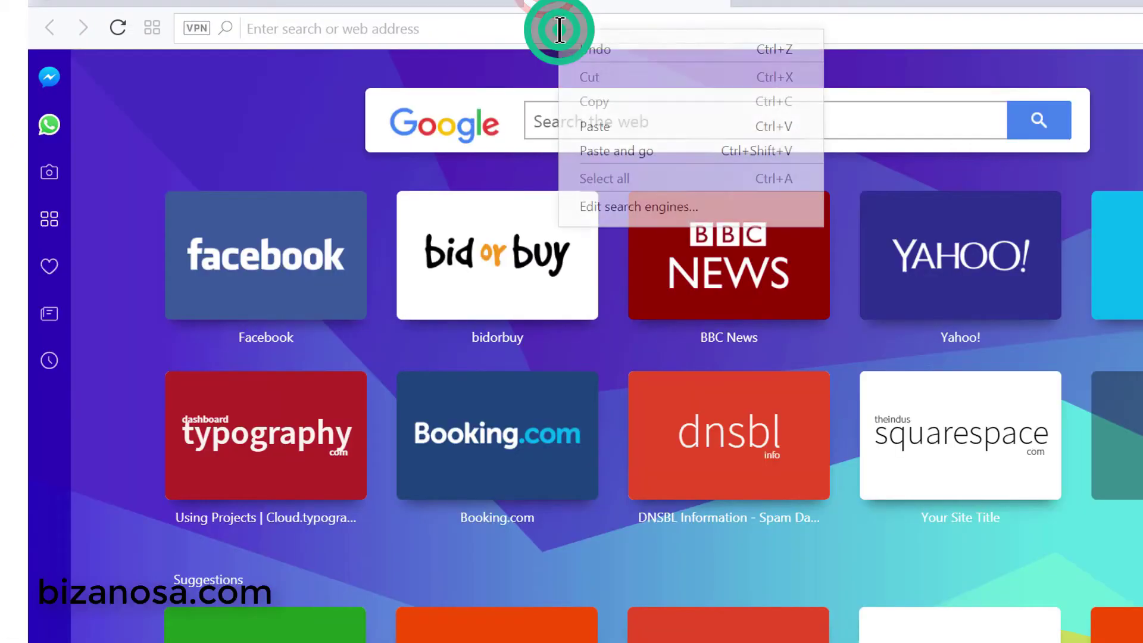
{"action": "left_click", "coordinate": [625, 152]}
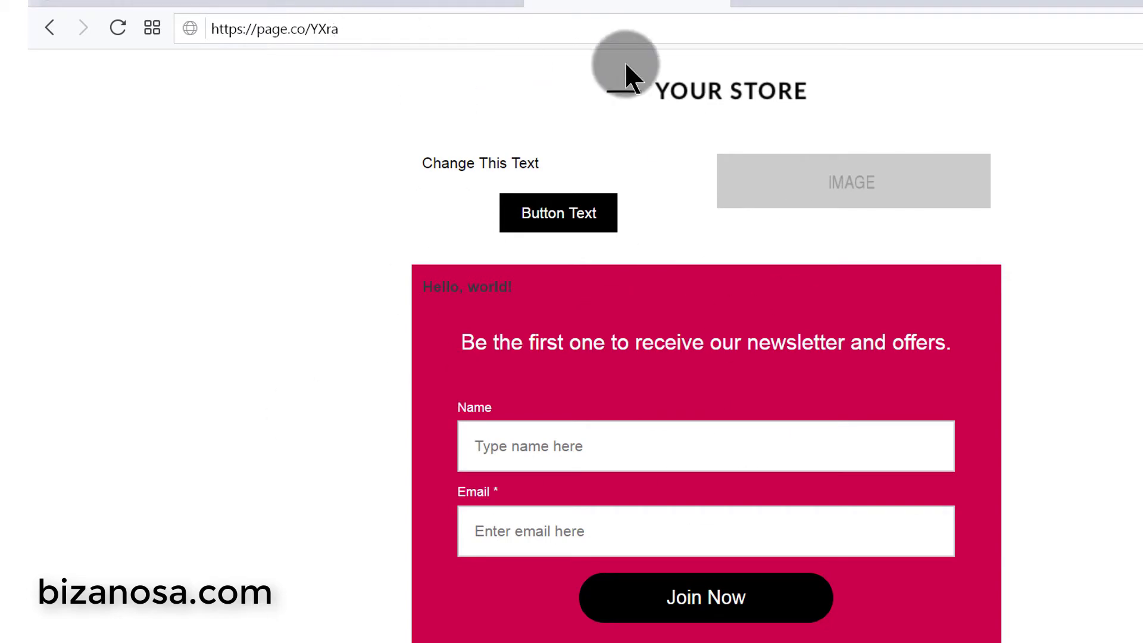
{"action": "left_click", "coordinate": [227, 4]}
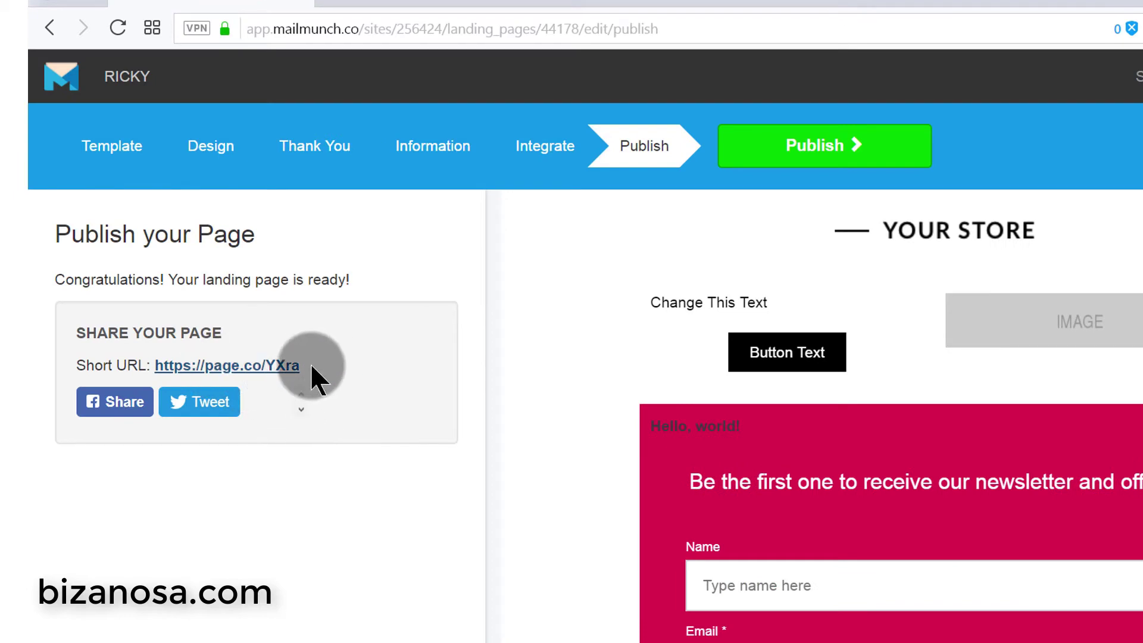
{"action": "left_click_drag", "start_coordinate": [311, 365], "coordinate": [167, 368]}
{"action": "left_click", "coordinate": [334, 470]}
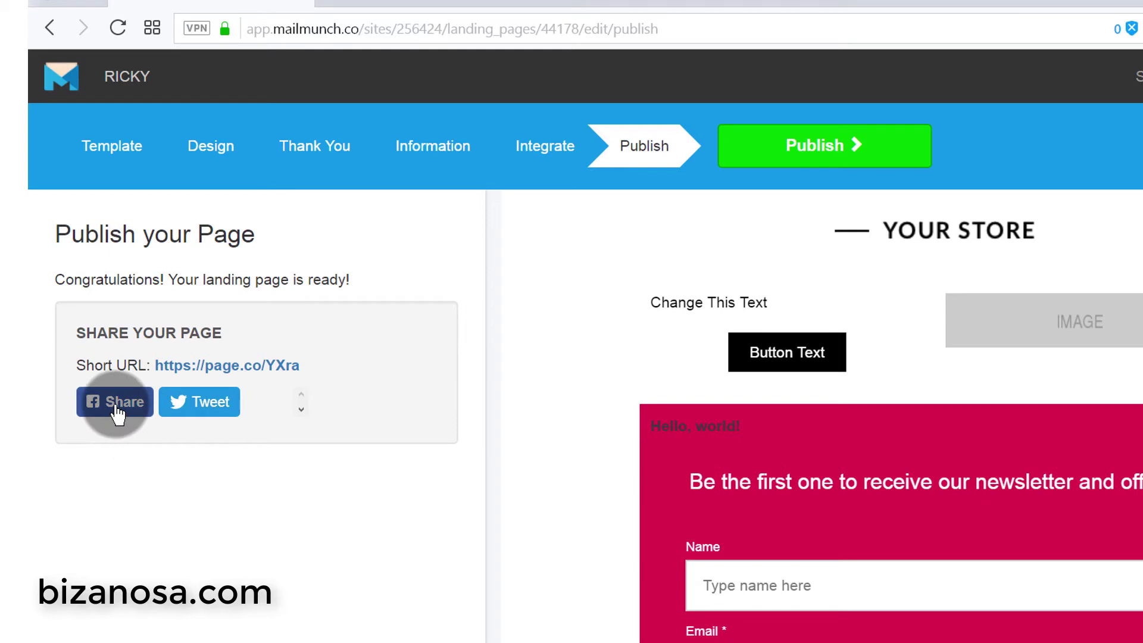
{"action": "left_click", "coordinate": [171, 373]}
{"action": "left_click", "coordinate": [342, 482]}
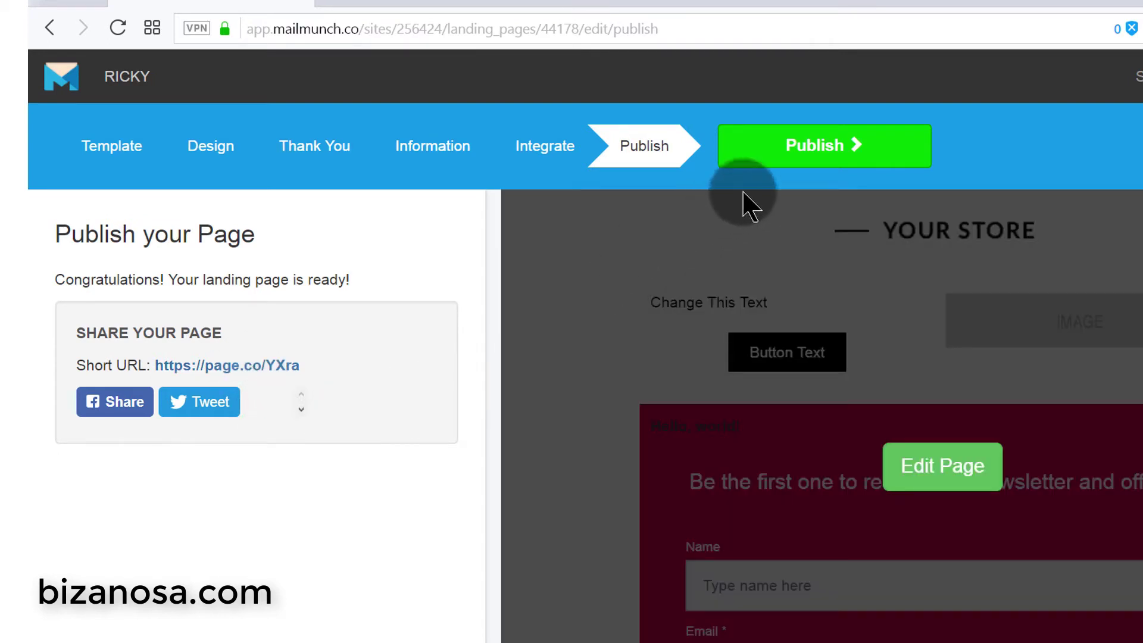
- Finish publishing and delete the 'Free Bluehost Tutorial' landing page, confirming with OK
{"action": "left_click", "coordinate": [824, 146]}
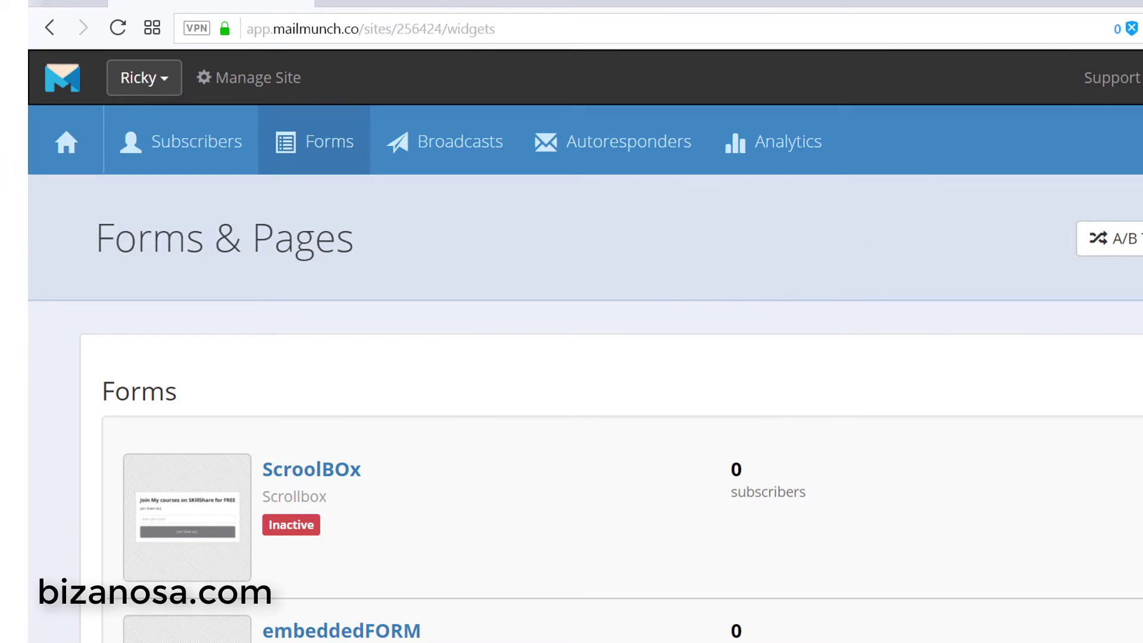
{"action": "scroll", "coordinate": [571, 345], "scroll_direction": "down", "scroll_amount": 10}
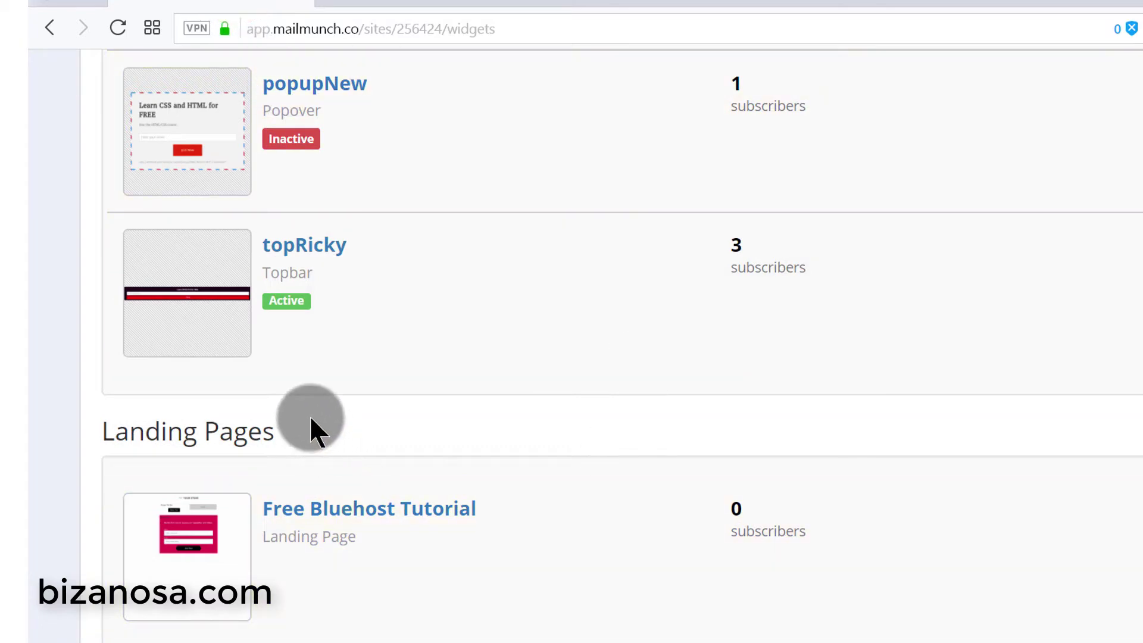
{"action": "scroll", "coordinate": [515, 339], "scroll_direction": "up", "scroll_amount": 10}
{"action": "scroll", "coordinate": [513, 318], "scroll_direction": "up", "scroll_amount": 2}
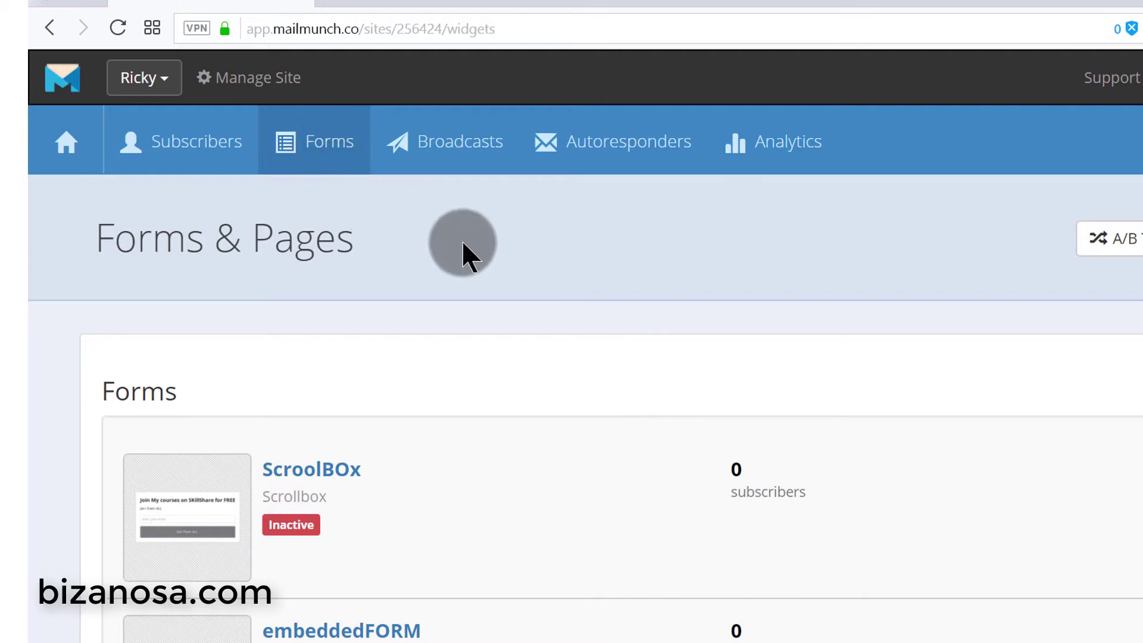
{"action": "scroll", "coordinate": [586, 255], "scroll_direction": "down", "scroll_amount": 10}
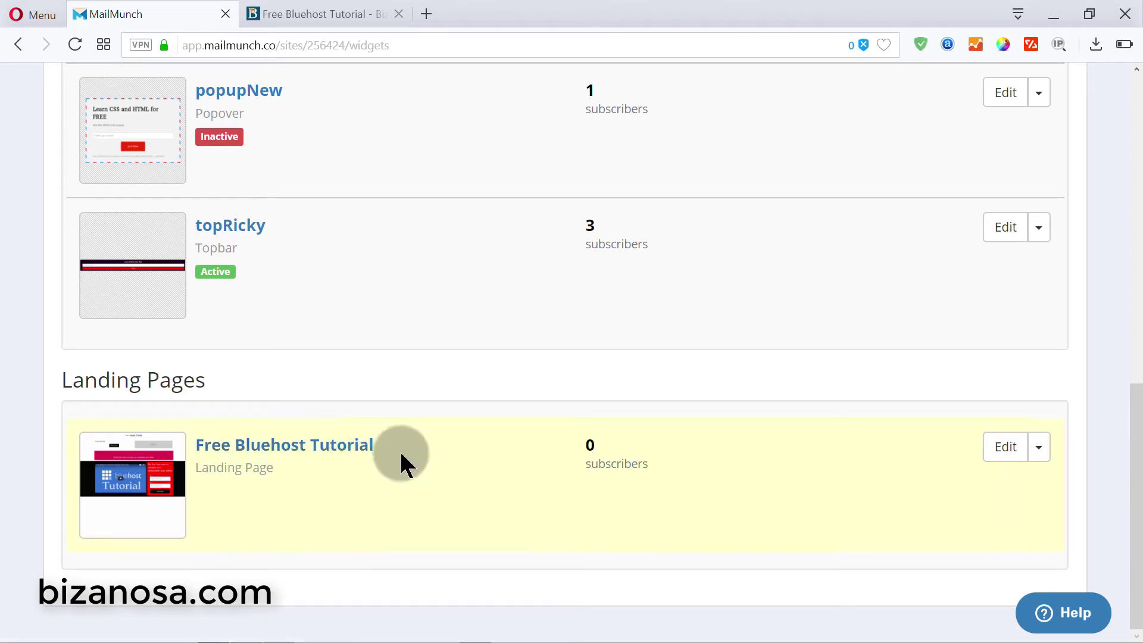
{"action": "left_click", "coordinate": [1039, 450]}
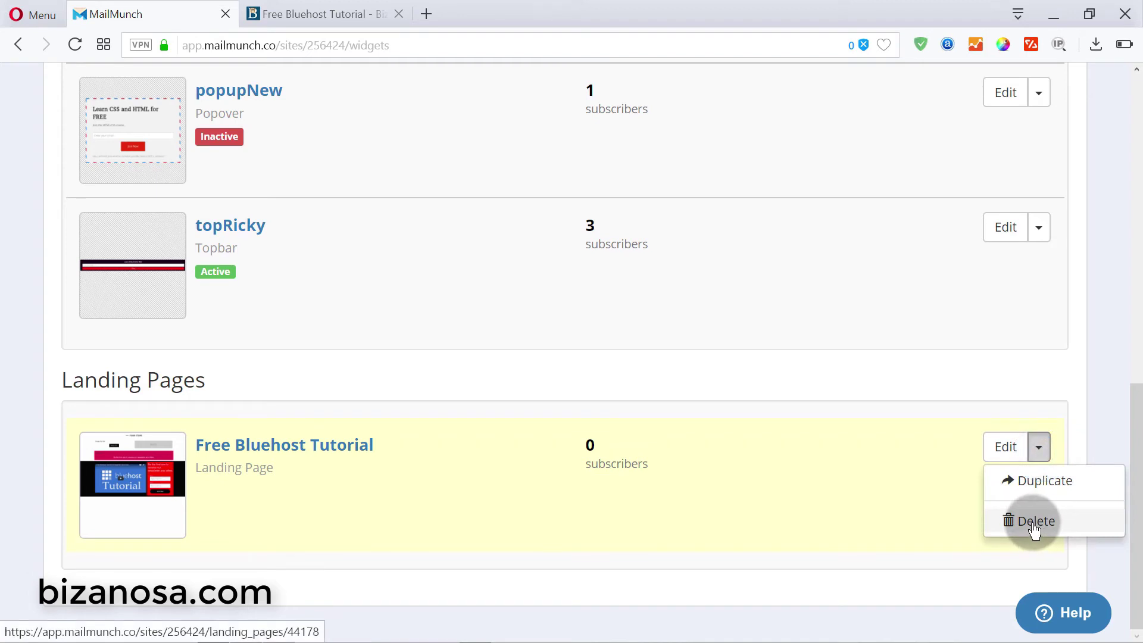
{"action": "left_click", "coordinate": [1034, 522]}
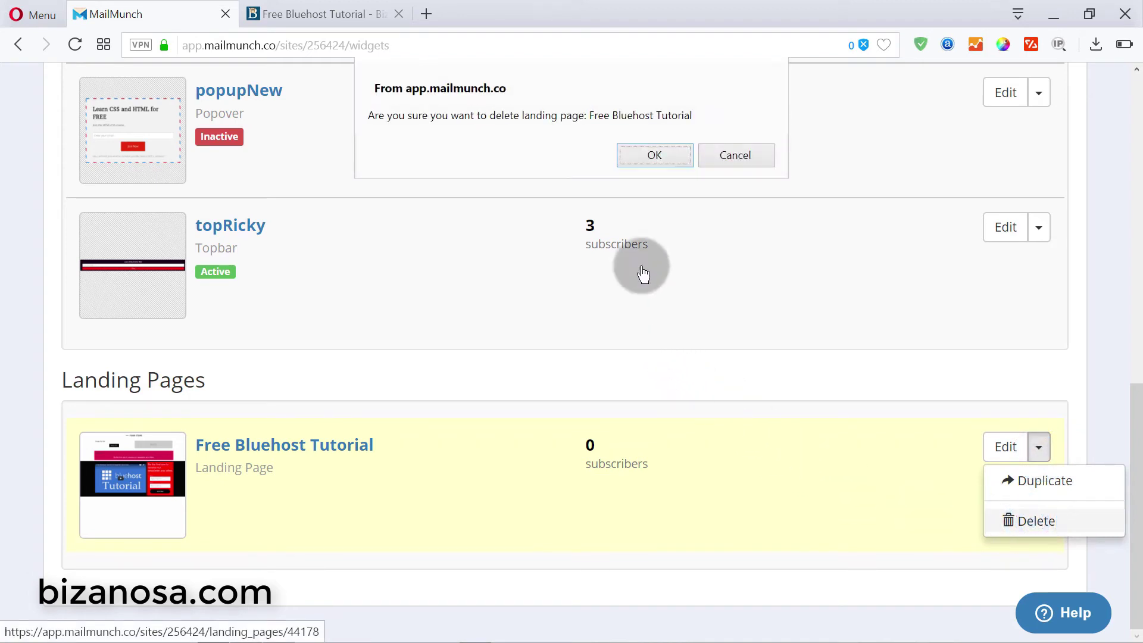
{"action": "left_click", "coordinate": [644, 157]}
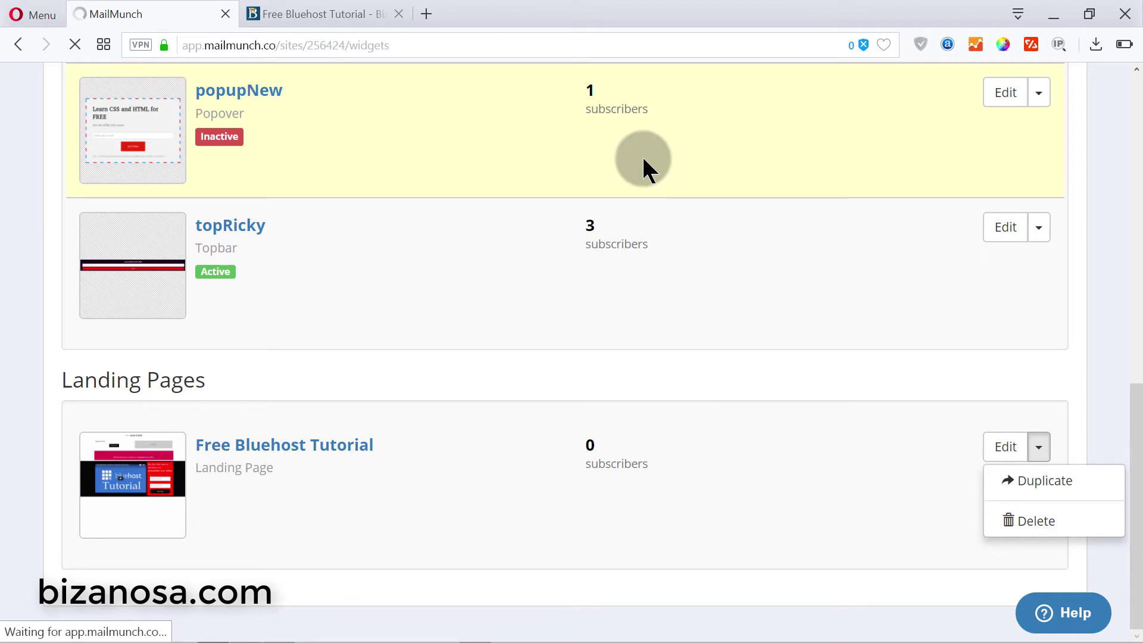
{"action": "left_click", "coordinate": [329, 11]}
{"action": "scroll", "coordinate": [524, 306], "scroll_direction": "down", "scroll_amount": 10}
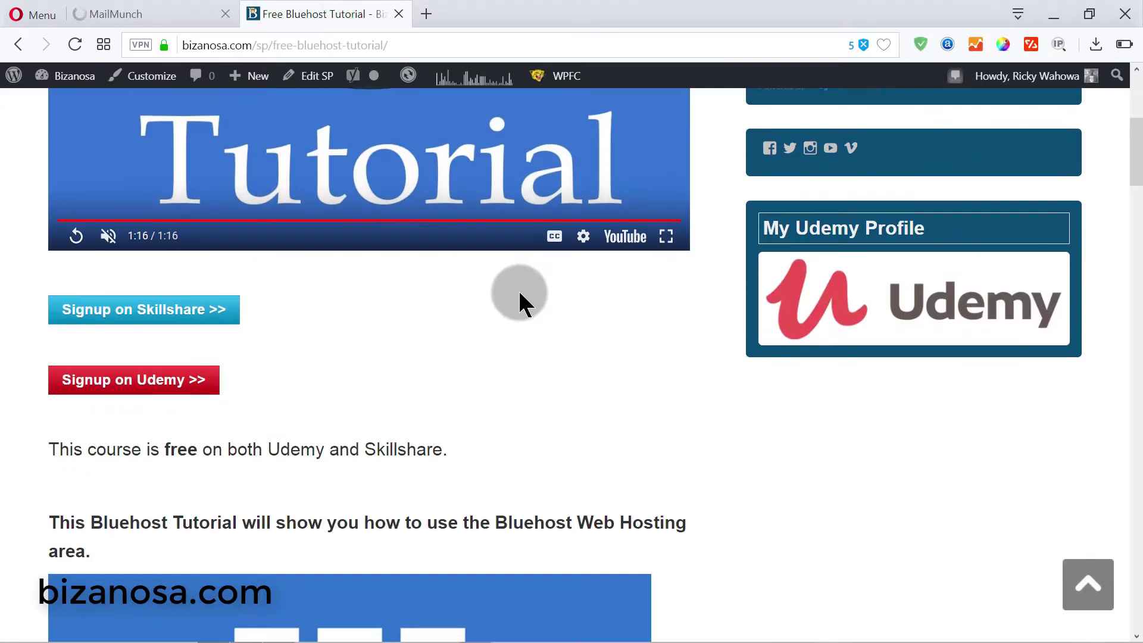
{"action": "scroll", "coordinate": [514, 283], "scroll_direction": "up", "scroll_amount": 6}
{"action": "scroll", "coordinate": [512, 274], "scroll_direction": "up", "scroll_amount": 5}
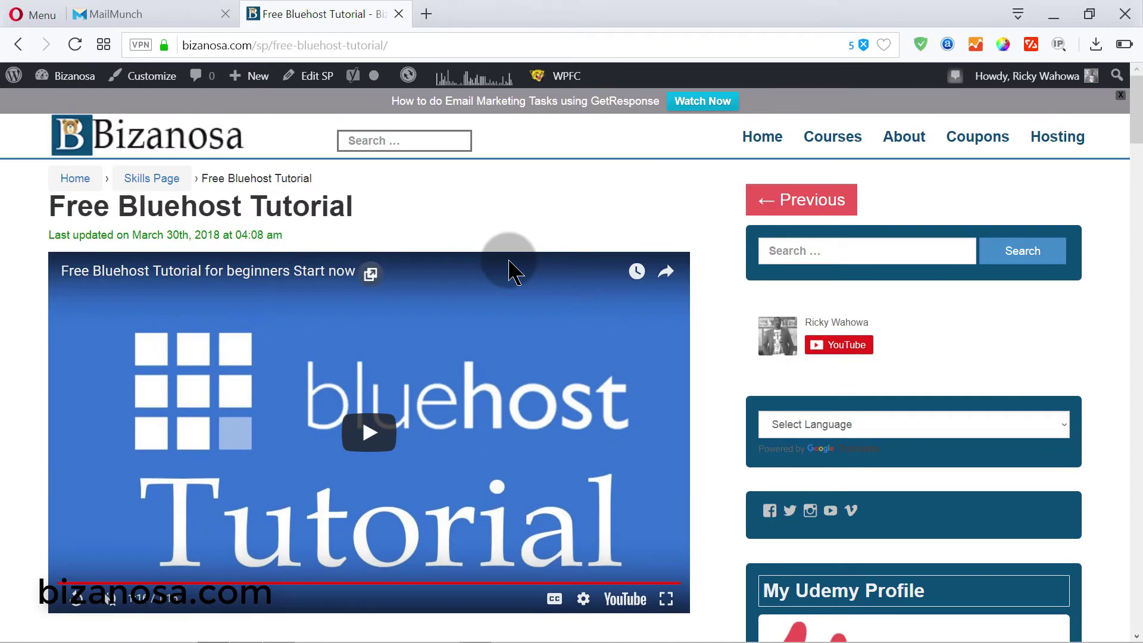
{"action": "scroll", "coordinate": [509, 271], "scroll_direction": "down", "scroll_amount": 4}
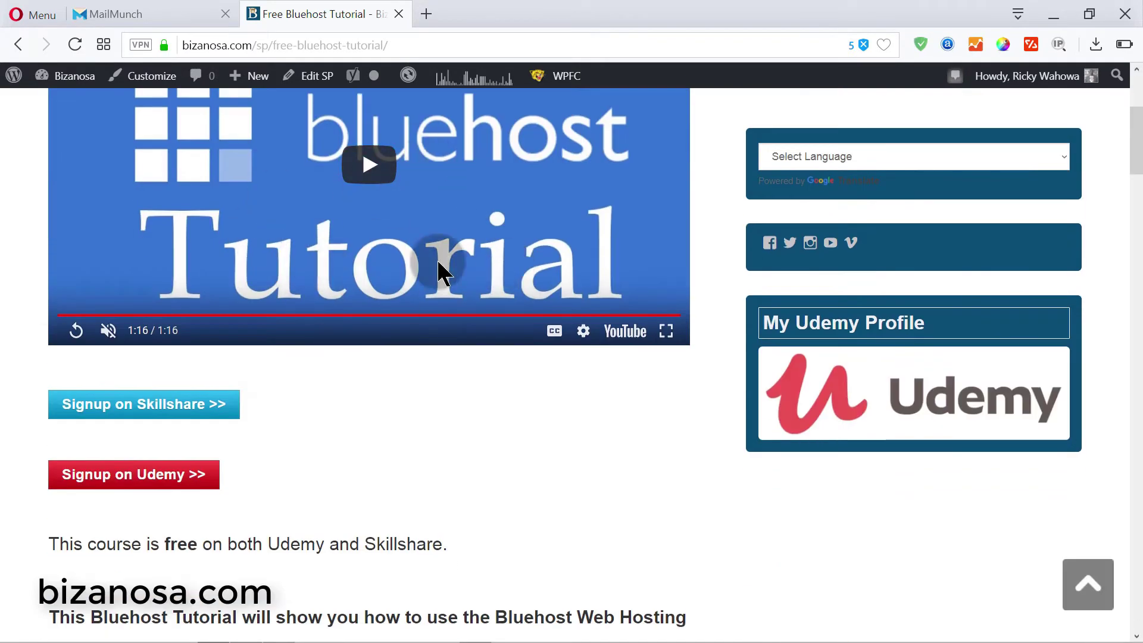
{"action": "scroll", "coordinate": [388, 189], "scroll_direction": "down", "scroll_amount": 5}
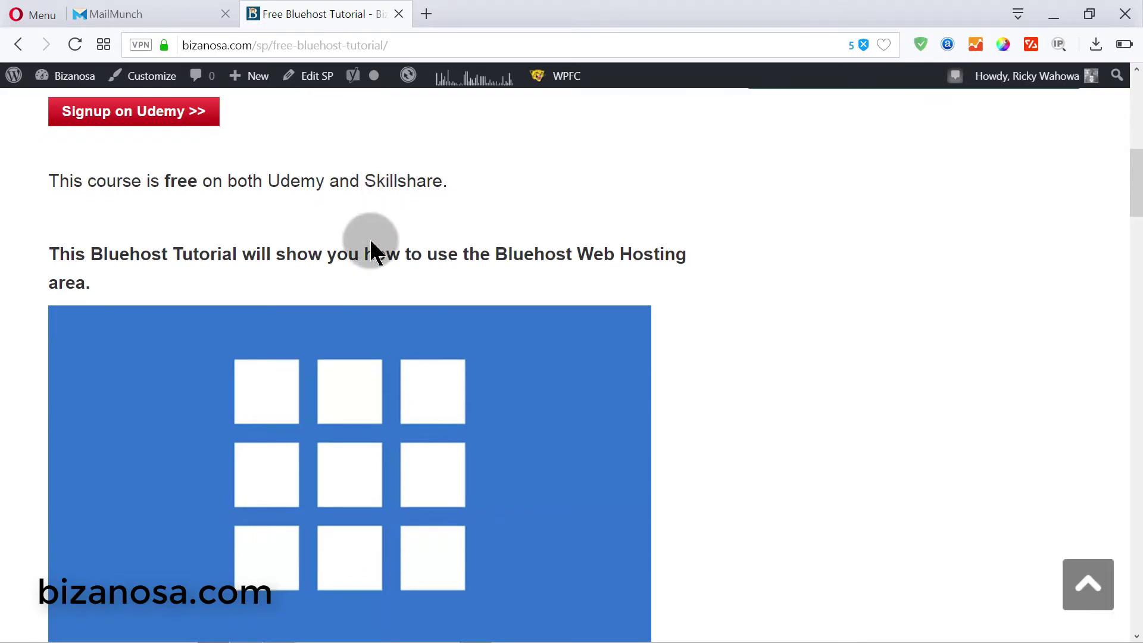
{"action": "scroll", "coordinate": [370, 241], "scroll_direction": "down", "scroll_amount": 6}
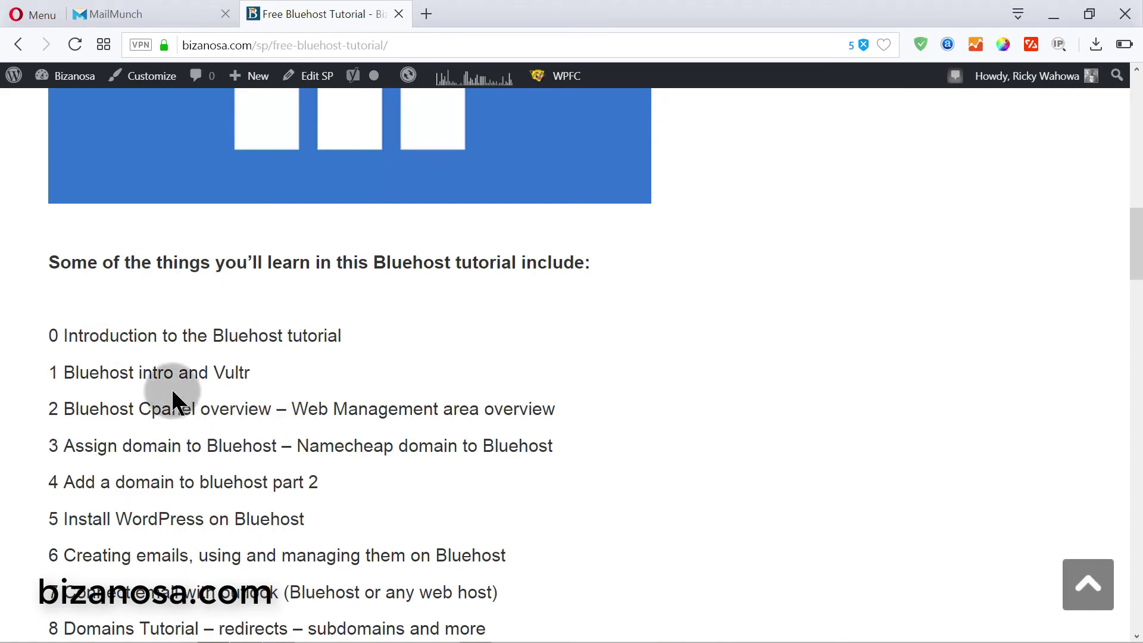
{"action": "scroll", "coordinate": [263, 393], "scroll_direction": "down", "scroll_amount": 12}
{"action": "scroll", "coordinate": [299, 370], "scroll_direction": "up", "scroll_amount": 6}
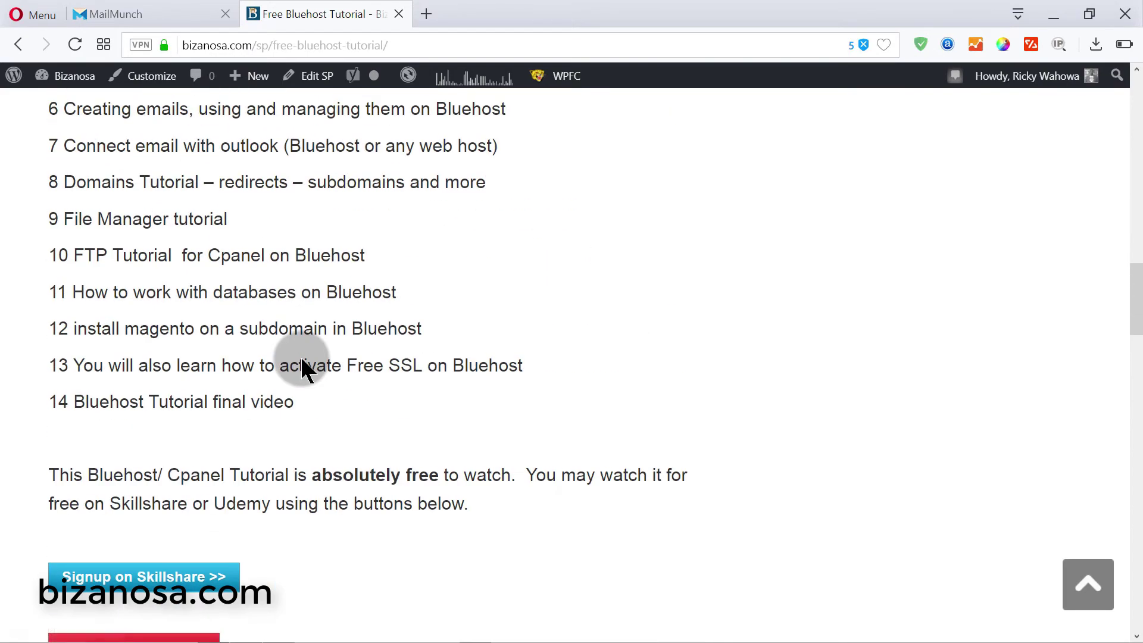
{"action": "scroll", "coordinate": [301, 364], "scroll_direction": "down", "scroll_amount": 6}
{"action": "scroll", "coordinate": [301, 364], "scroll_direction": "down", "scroll_amount": 6}
{"action": "scroll", "coordinate": [301, 364], "scroll_direction": "up", "scroll_amount": 7}
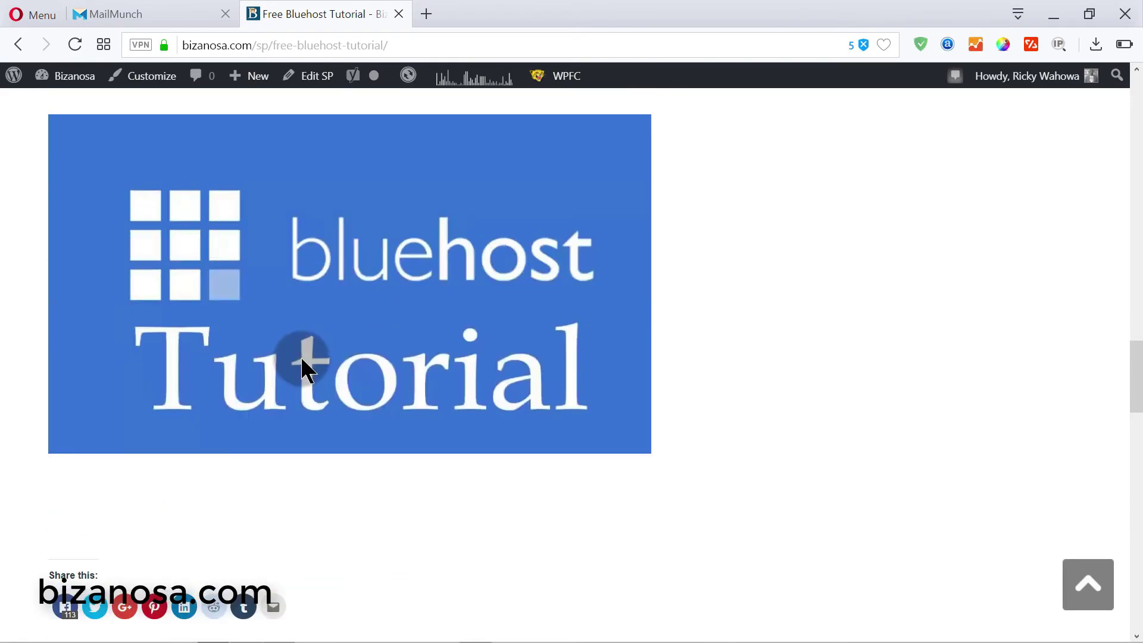
{"action": "scroll", "coordinate": [302, 361], "scroll_direction": "up", "scroll_amount": 8}
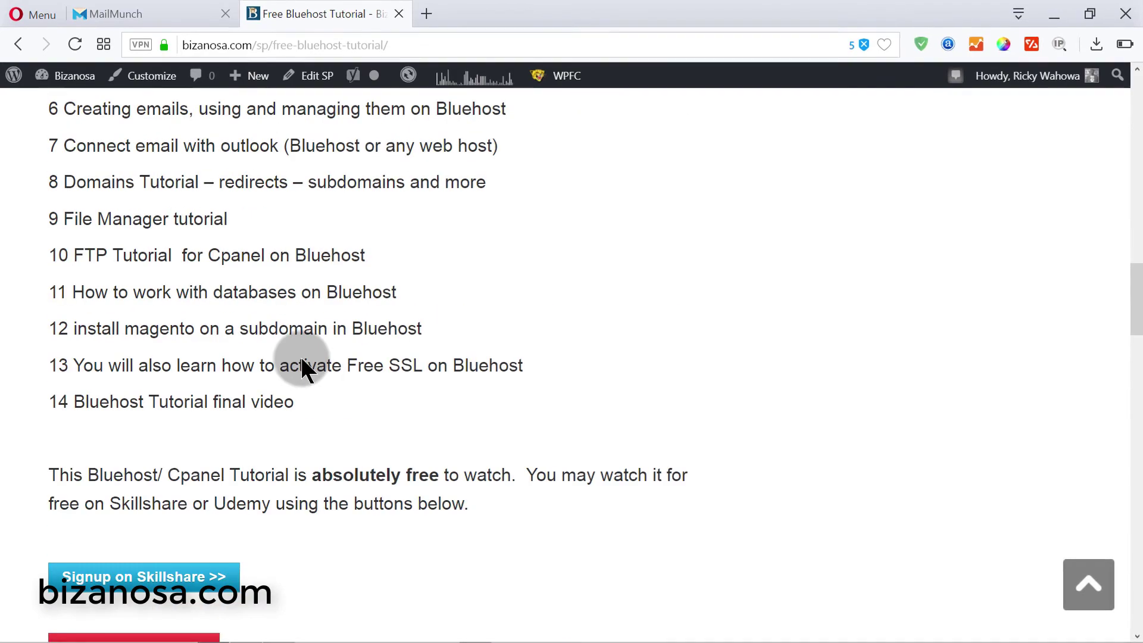
{"action": "scroll", "coordinate": [305, 353], "scroll_direction": "up", "scroll_amount": 6}
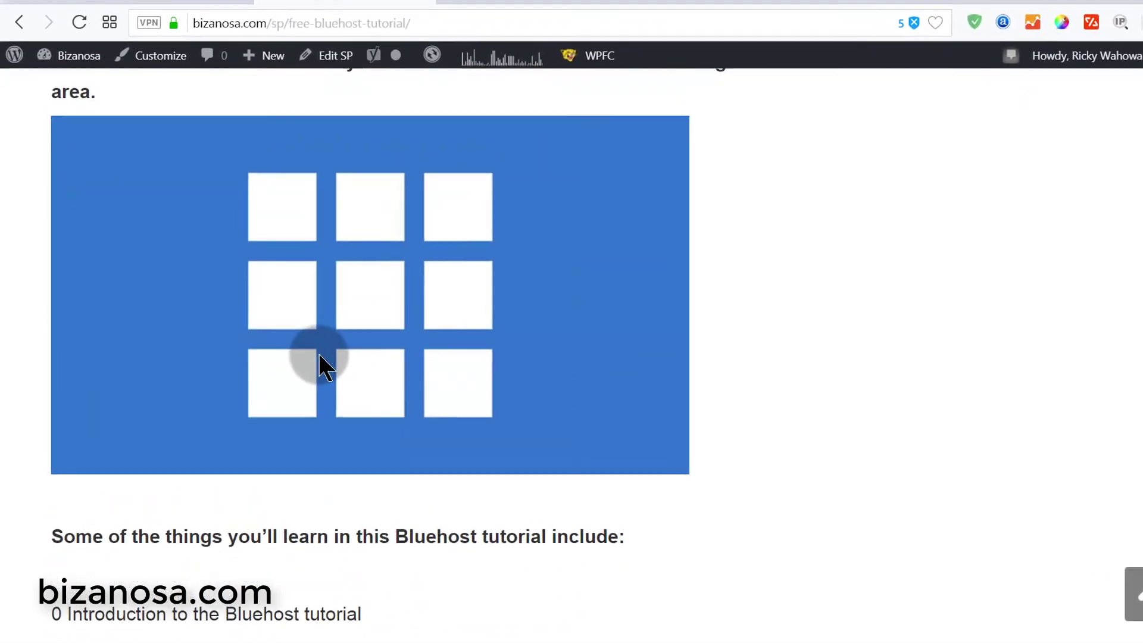
{"action": "scroll", "coordinate": [346, 355], "scroll_direction": "up", "scroll_amount": 5}
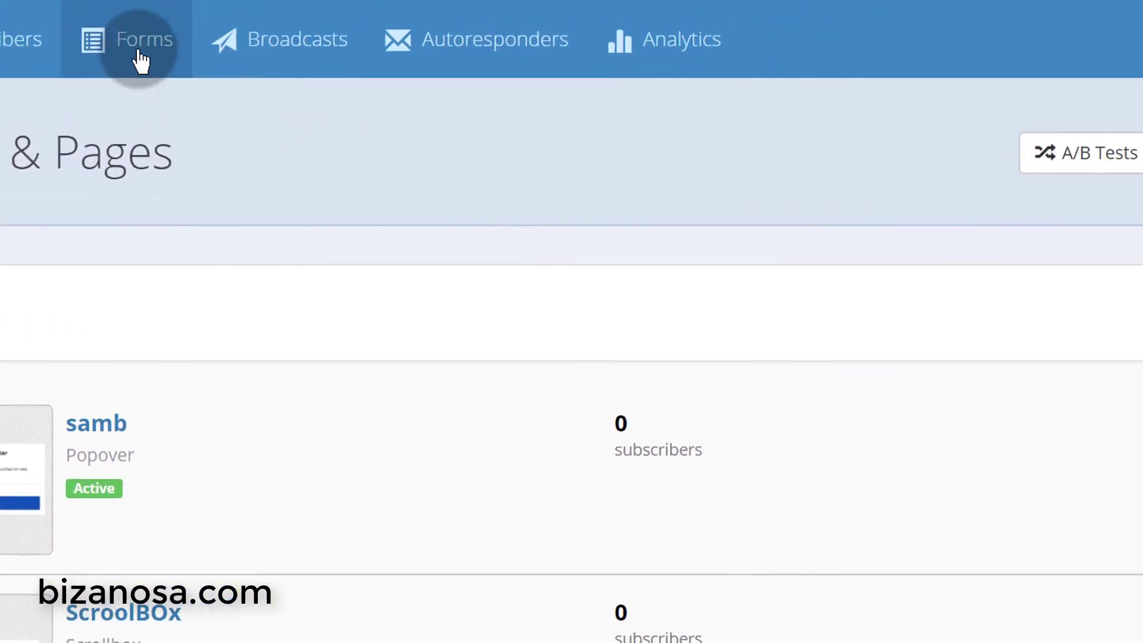
- Create a new landing page from the first YOUR STORE newsletter template
{"action": "left_click", "coordinate": [1044, 180]}
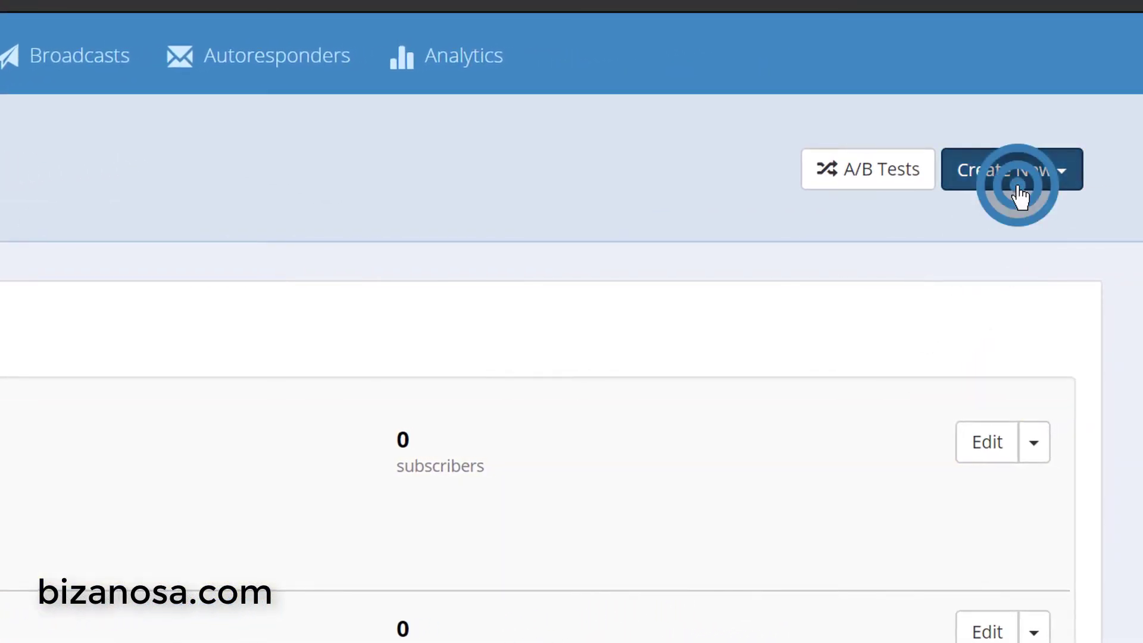
{"action": "left_click", "coordinate": [1054, 249]}
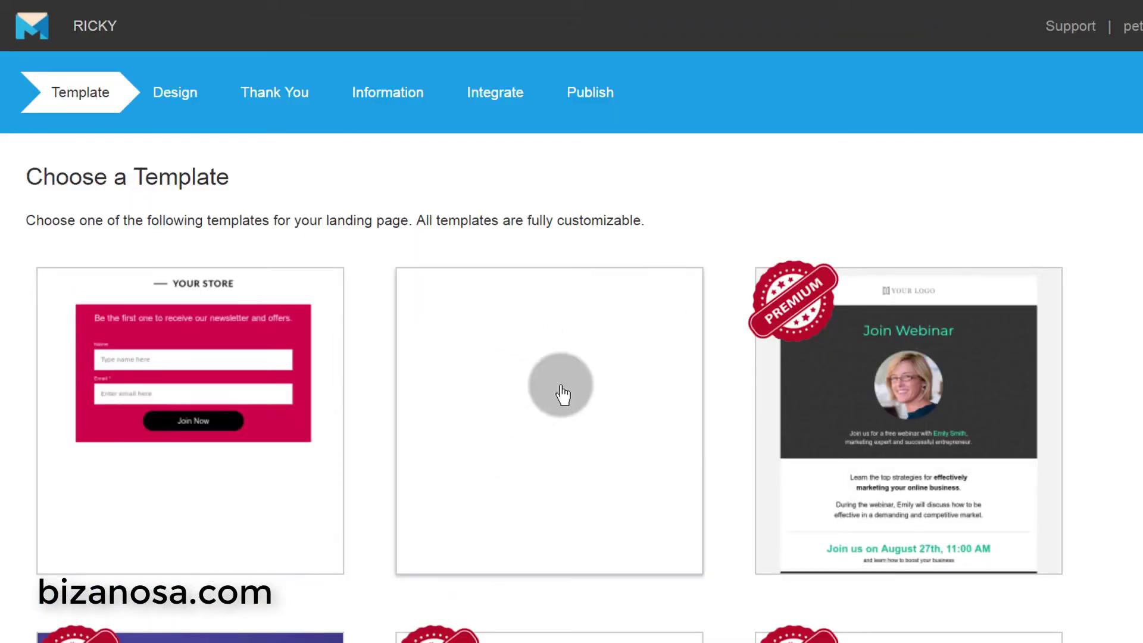
{"action": "left_click", "coordinate": [170, 347]}
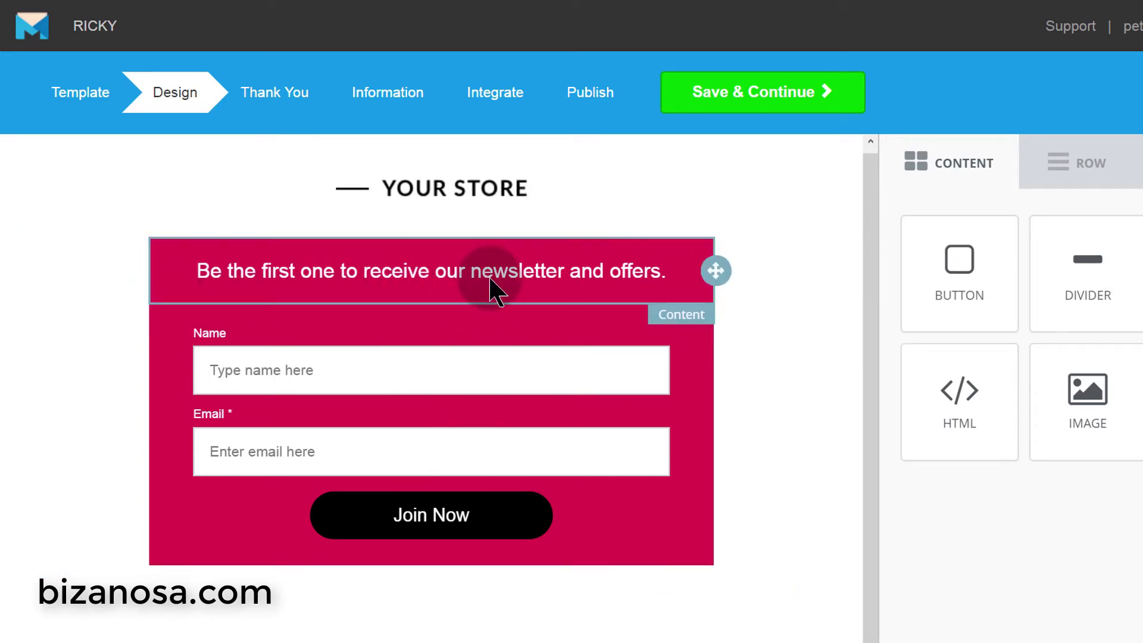
- Raise the BODY Content Width from 550 to 1000, then step it back to 950
{"action": "left_click", "coordinate": [1133, 142]}
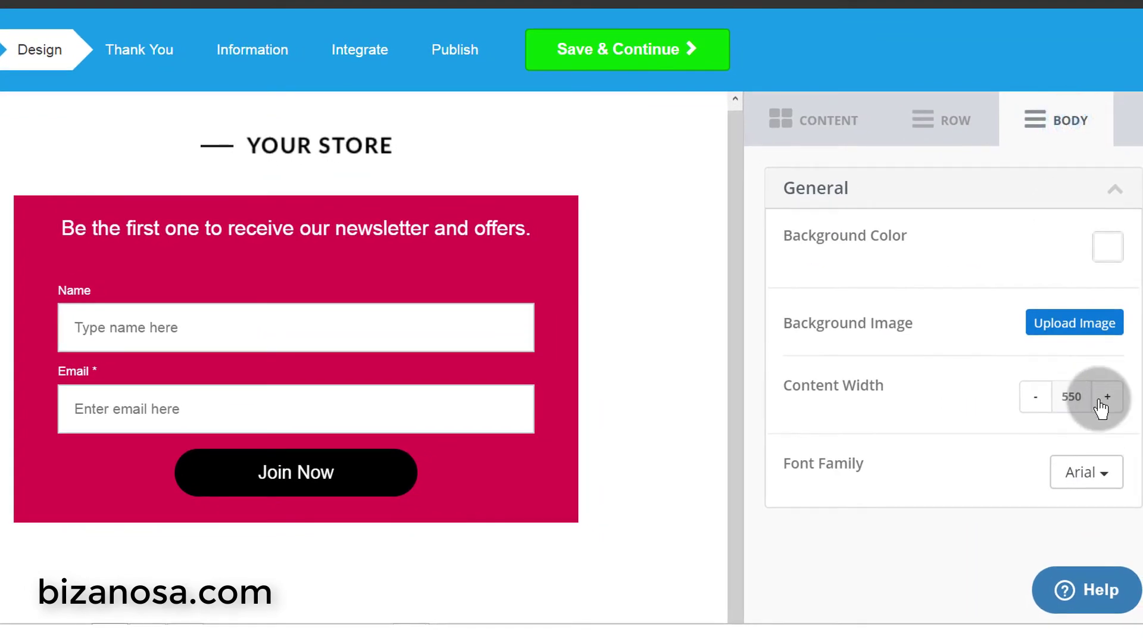
{"action": "left_click", "coordinate": [1100, 403]}
{"action": "left_click", "coordinate": [1101, 403]}
{"action": "left_click", "coordinate": [1101, 403]}
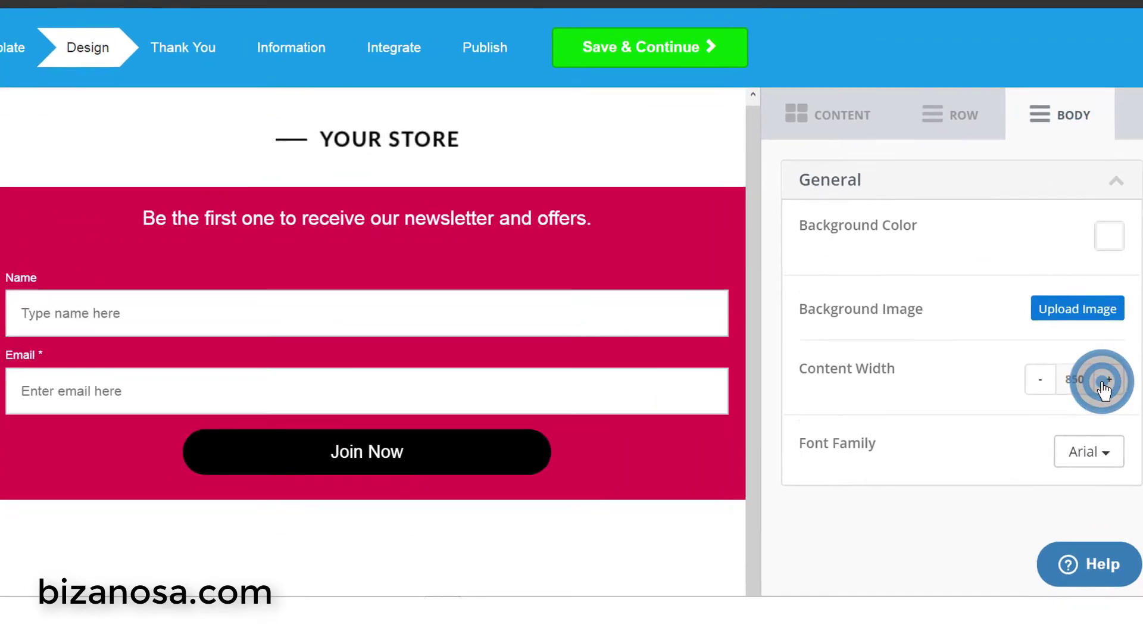
{"action": "left_click", "coordinate": [1104, 382]}
{"action": "left_click", "coordinate": [1103, 381]}
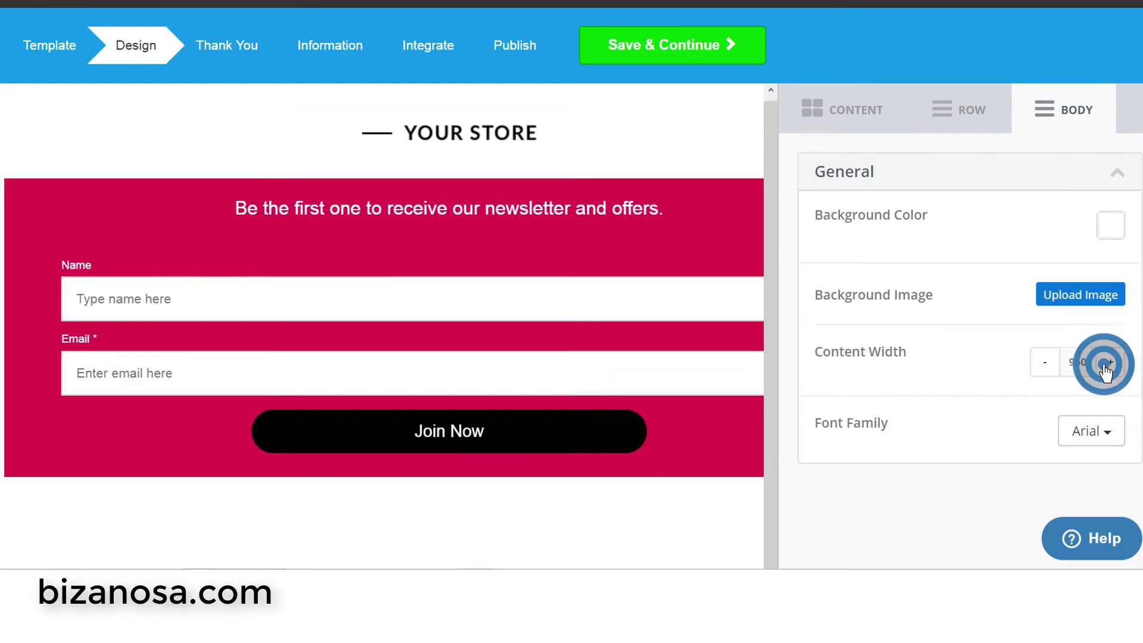
{"action": "left_click", "coordinate": [1105, 370]}
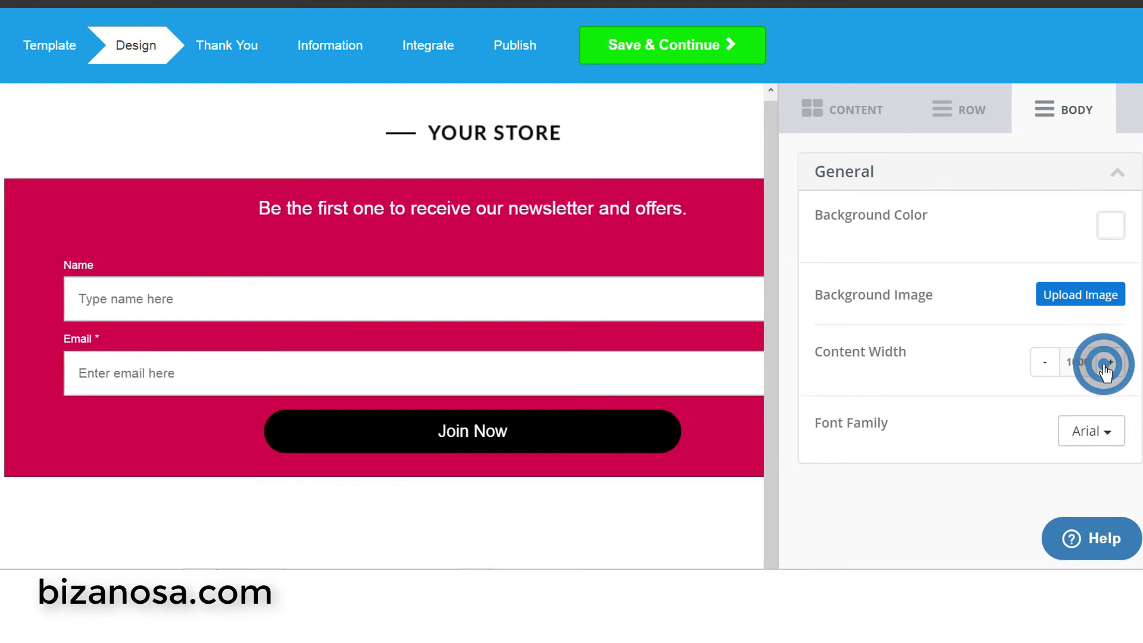
{"action": "left_click", "coordinate": [1045, 364]}
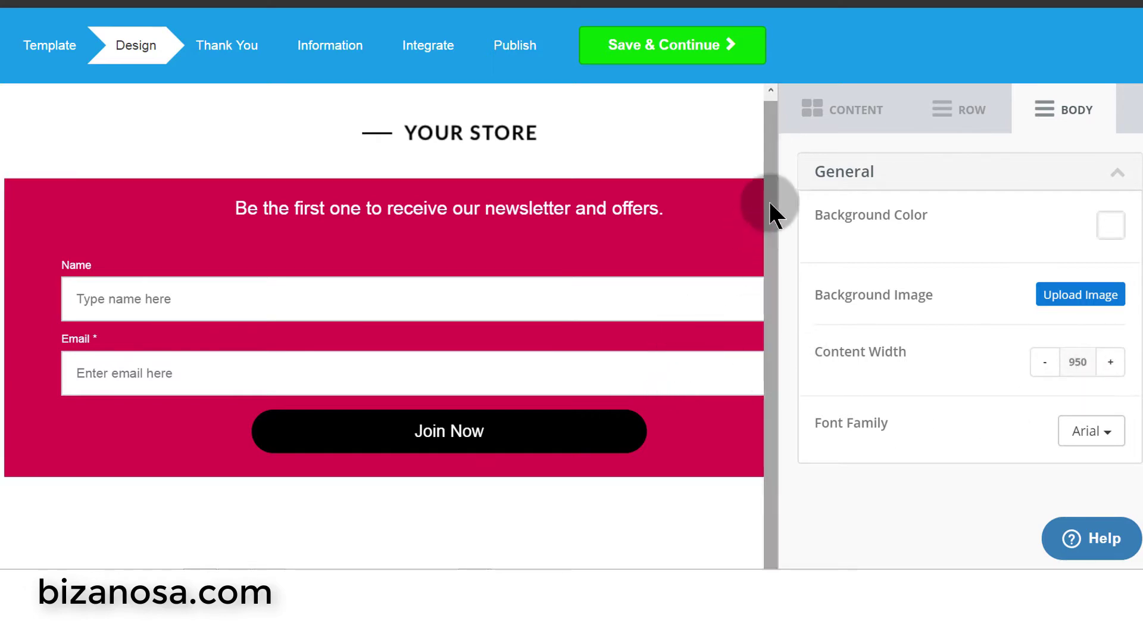
{"action": "left_click_drag", "start_coordinate": [770, 201], "coordinate": [776, 178]}
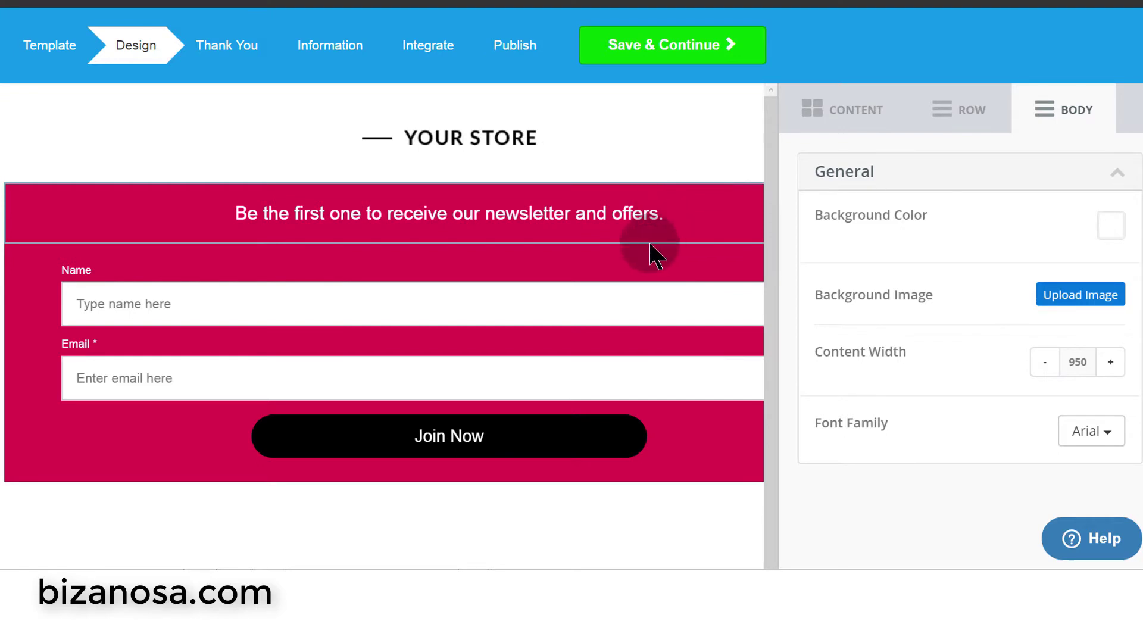
- Replace the 'YOUR STORE' header image with the uploaded Bizanosa logo PNG
{"action": "left_click", "coordinate": [513, 143]}
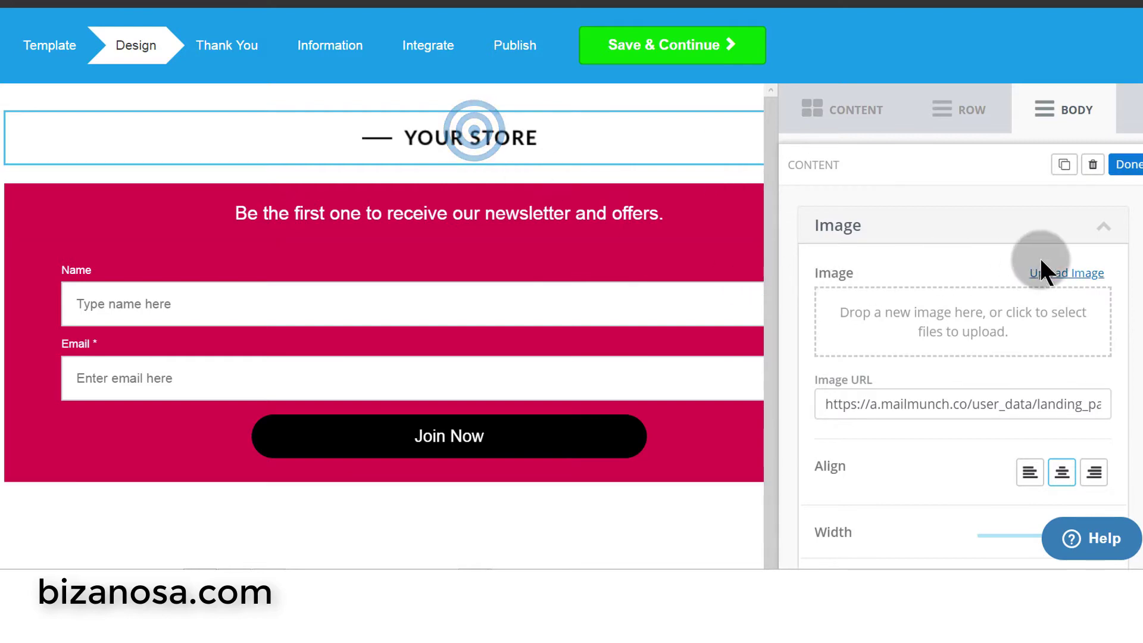
{"action": "left_click", "coordinate": [1066, 272]}
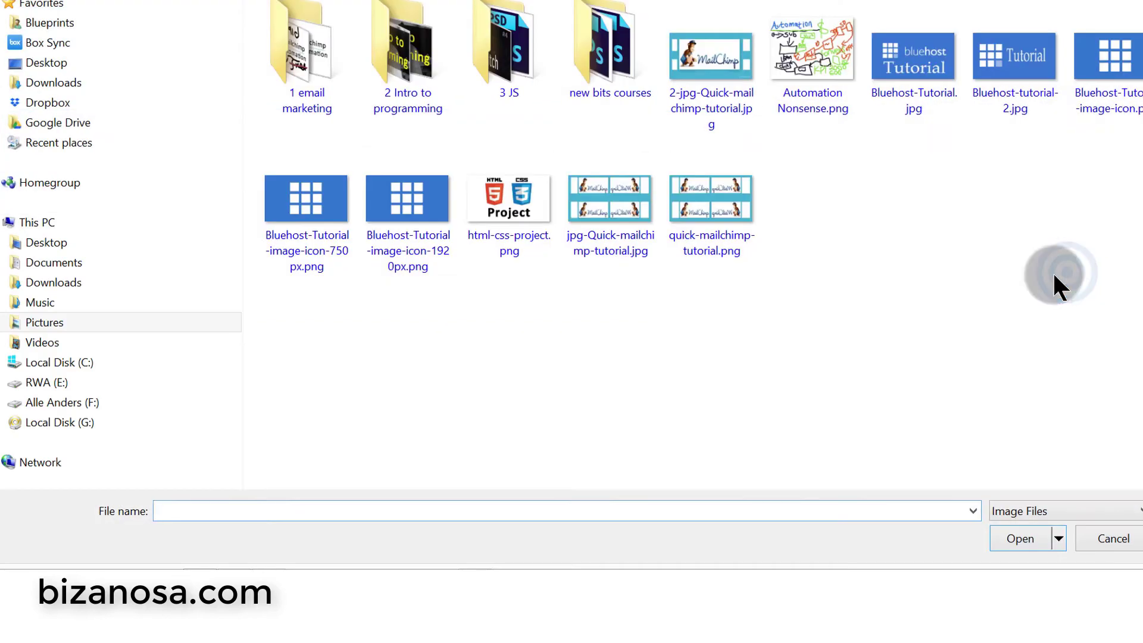
{"action": "scroll", "coordinate": [635, 138], "scroll_direction": "down", "scroll_amount": 5}
{"action": "double_click", "coordinate": [610, 78]}
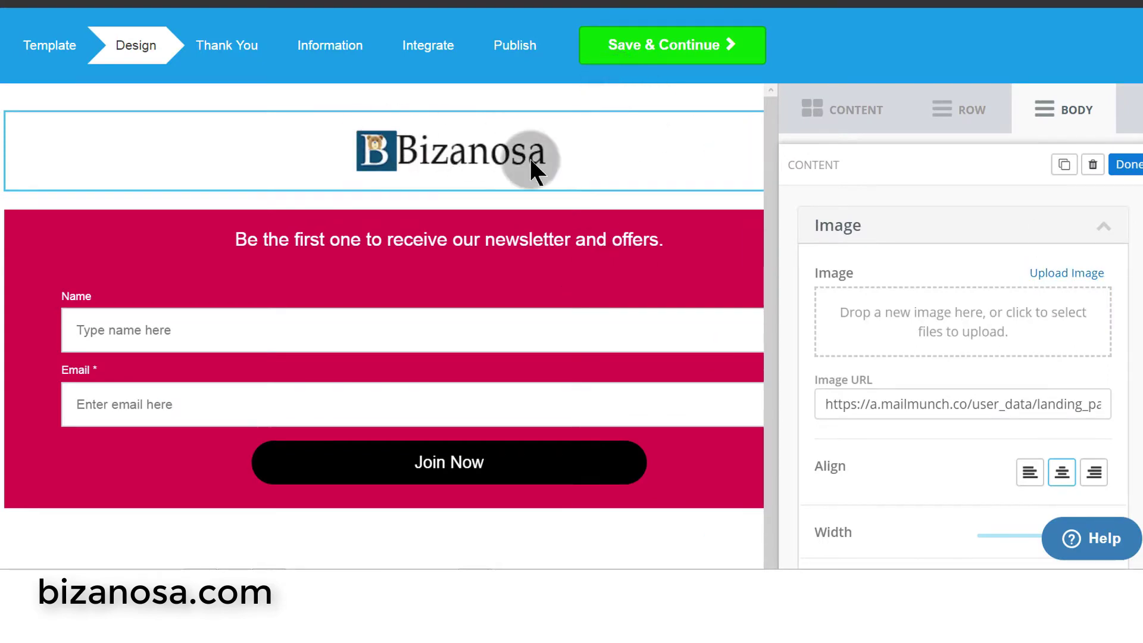
{"action": "left_click_drag", "start_coordinate": [775, 139], "coordinate": [779, 108]}
{"action": "left_click", "coordinate": [770, 196]}
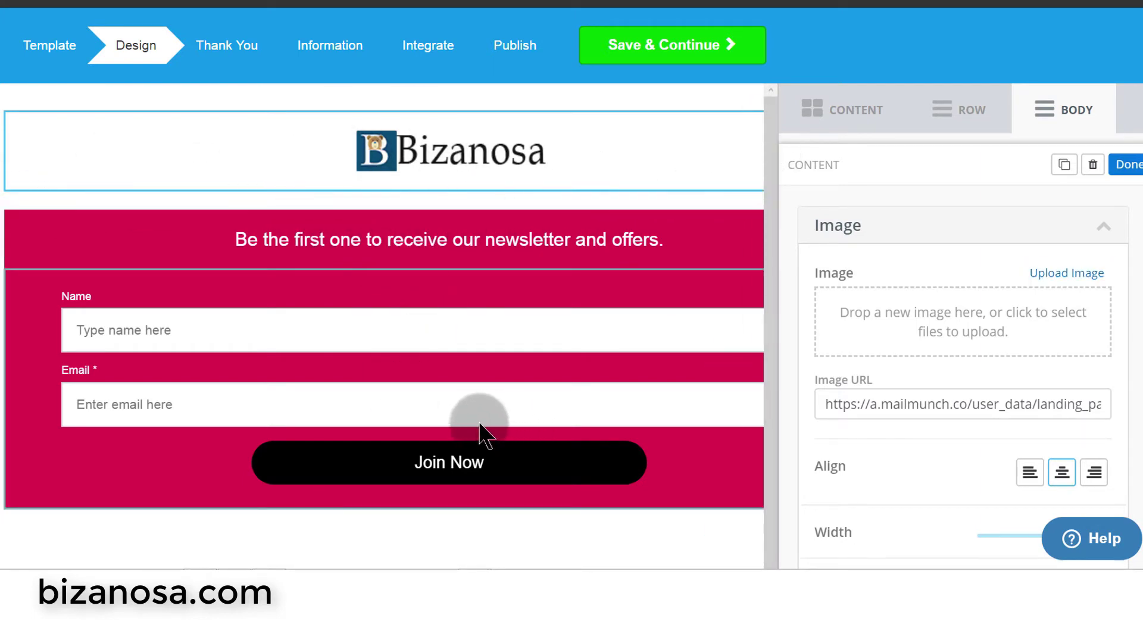
{"action": "left_click", "coordinate": [415, 329]}
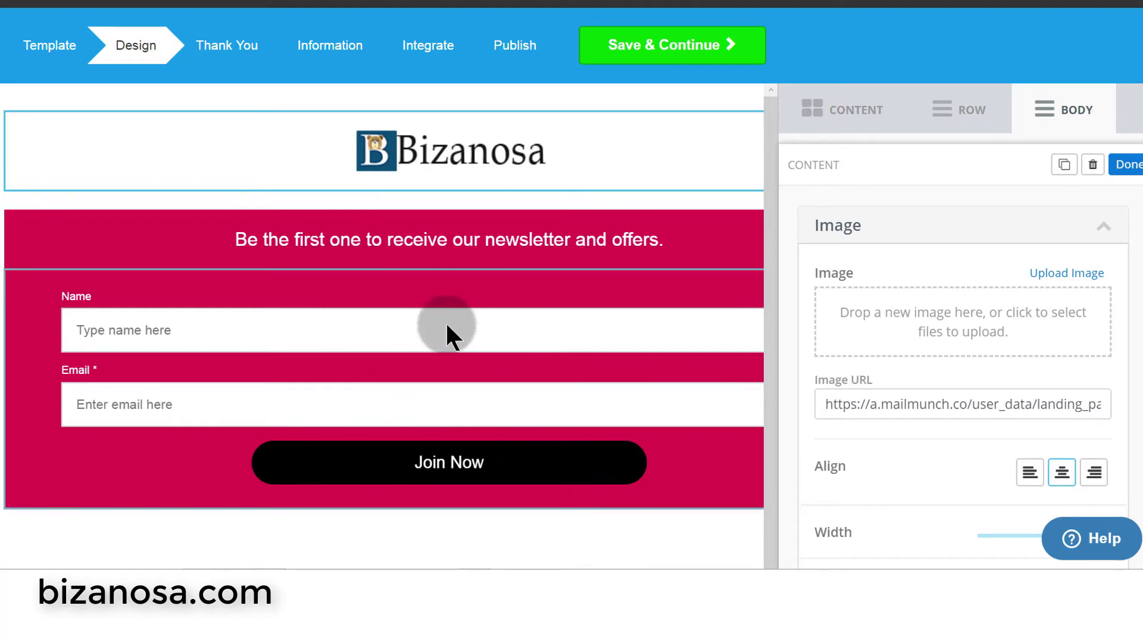
- Drop a two-column row layout onto the page just under the Bizanosa logo
{"action": "left_click", "coordinate": [930, 137]}
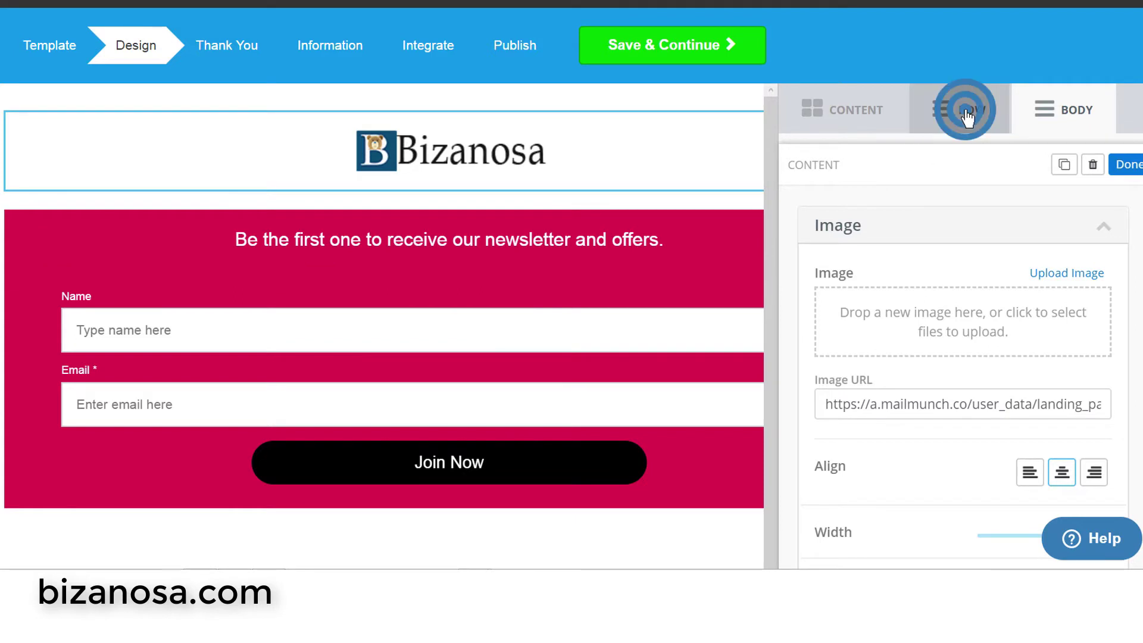
{"action": "scroll", "coordinate": [986, 247], "scroll_direction": "down", "scroll_amount": 1}
{"action": "scroll", "coordinate": [976, 297], "scroll_direction": "down", "scroll_amount": 3}
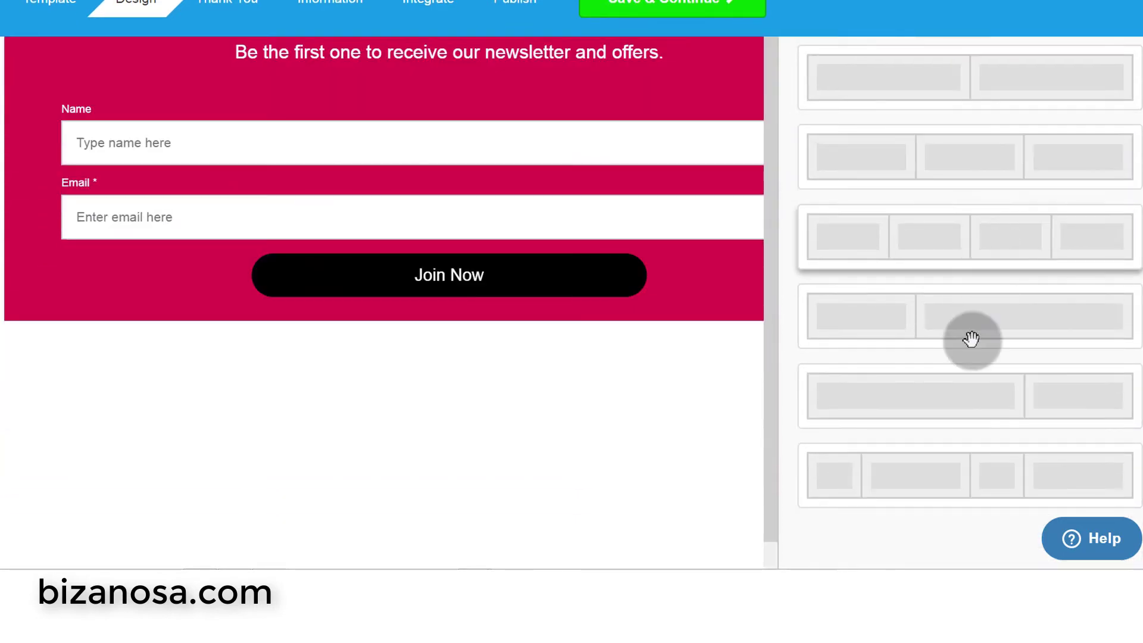
{"action": "scroll", "coordinate": [949, 345], "scroll_direction": "down", "scroll_amount": 1}
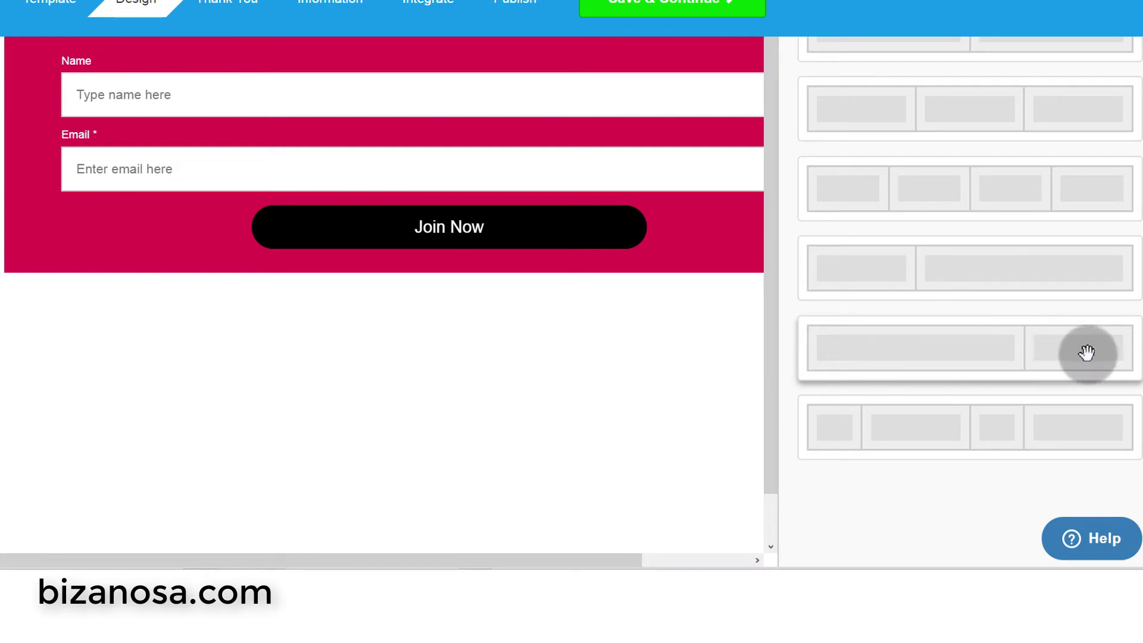
{"action": "left_click_drag", "start_coordinate": [1058, 352], "coordinate": [546, 257]}
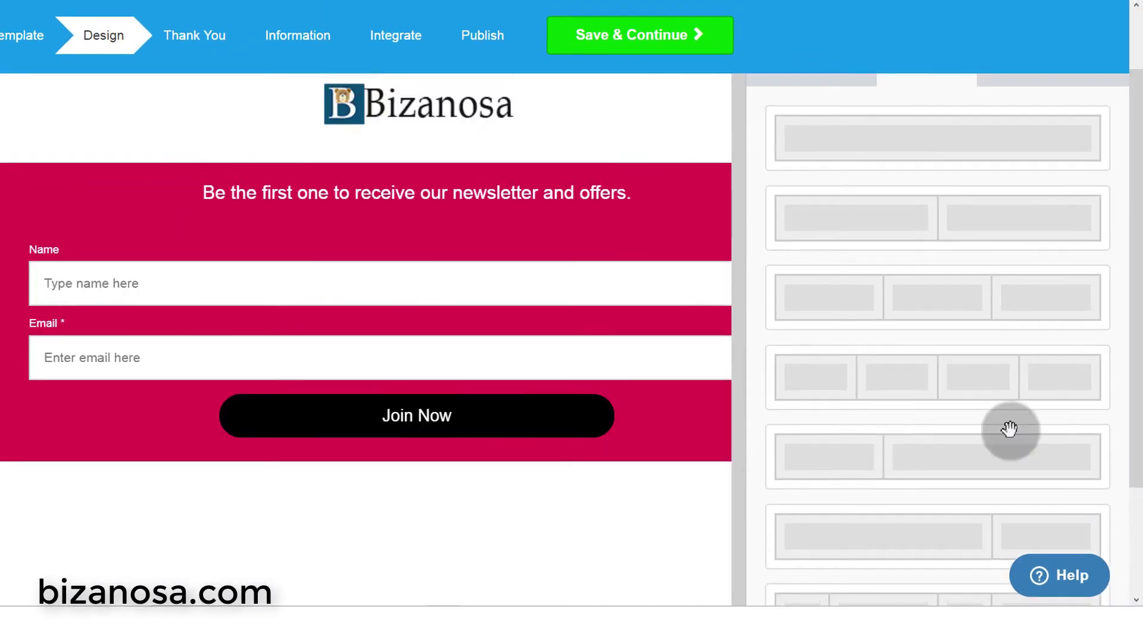
{"action": "left_click_drag", "start_coordinate": [911, 545], "coordinate": [385, 153]}
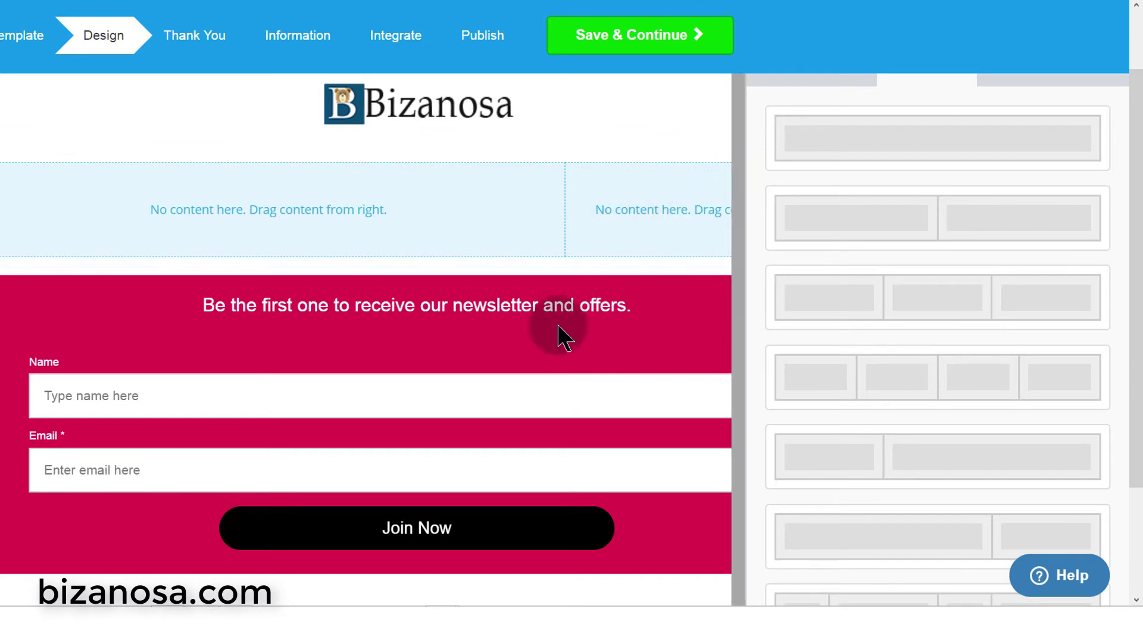
- Drag the newsletter heading block into the right column of the two-column row
{"action": "left_click_drag", "start_coordinate": [598, 232], "coordinate": [493, 325]}
{"action": "left_click", "coordinate": [492, 324]}
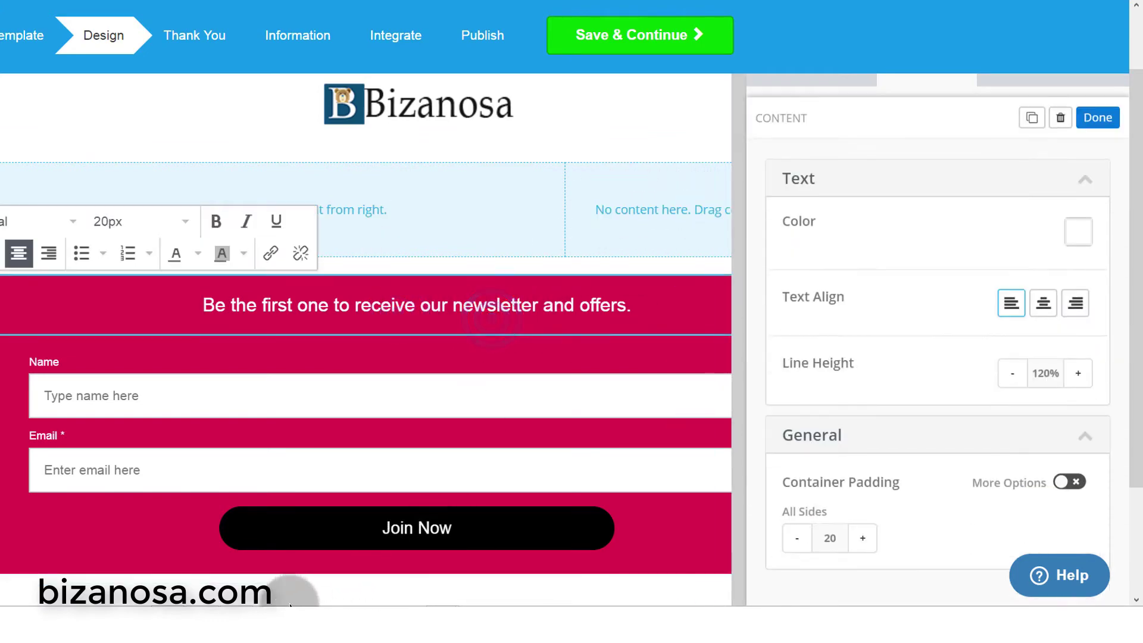
{"action": "left_click_drag", "start_coordinate": [742, 327], "coordinate": [734, 591]}
{"action": "scroll", "coordinate": [717, 388], "scroll_direction": "up", "scroll_amount": 4}
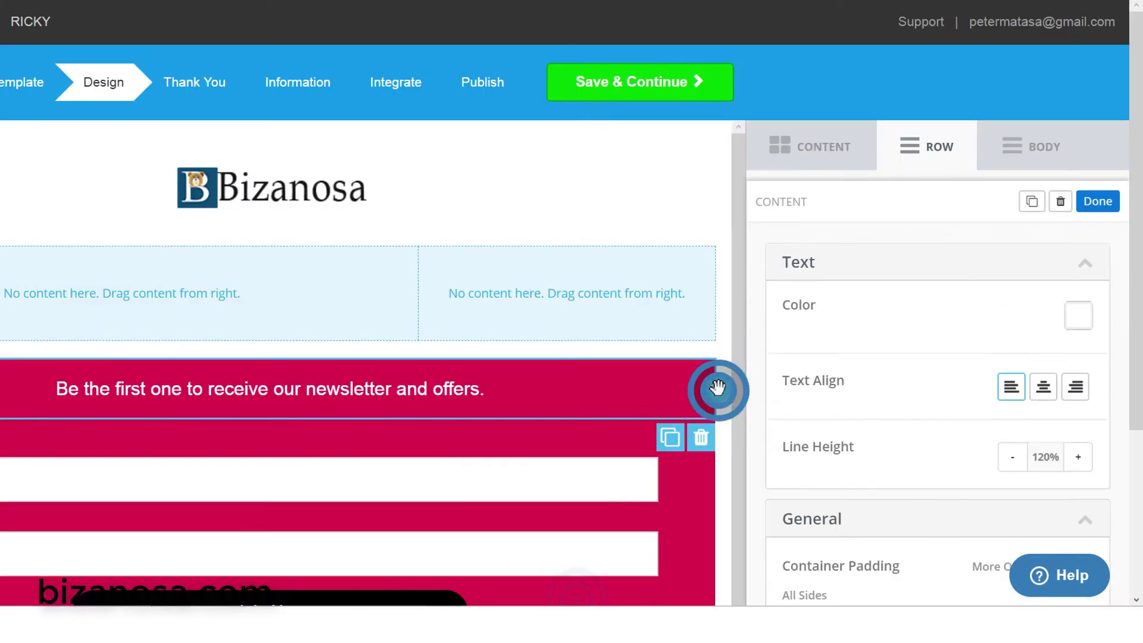
{"action": "left_click_drag", "start_coordinate": [716, 388], "coordinate": [648, 280]}
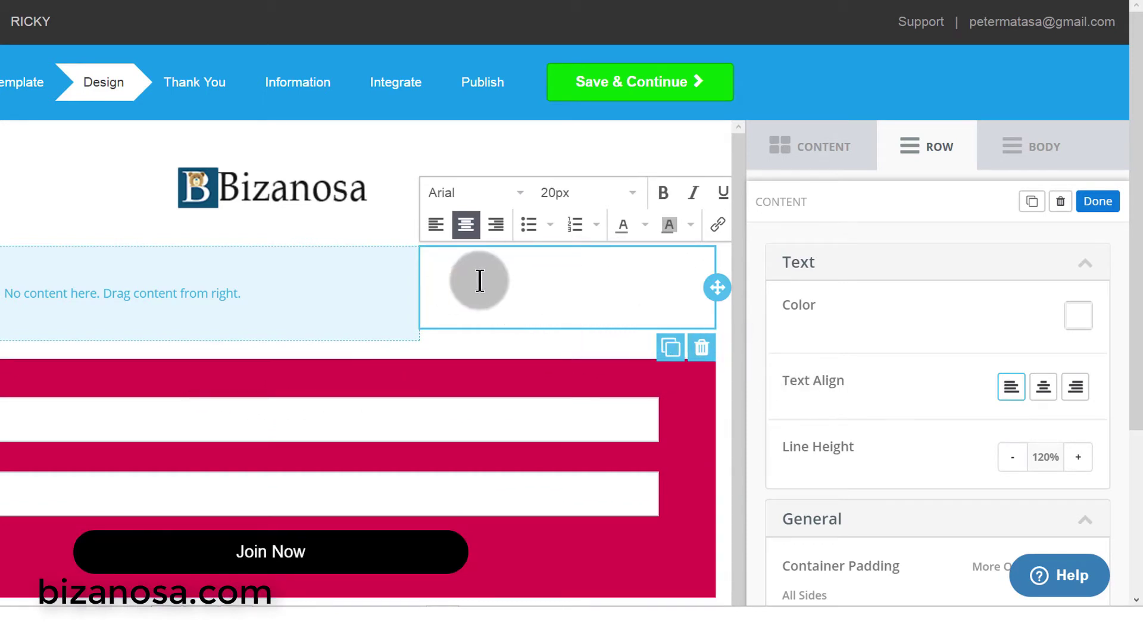
- Reselect the heading in the right column and drag the signup form up to it
{"action": "left_click", "coordinate": [556, 278]}
{"action": "left_click", "coordinate": [601, 280]}
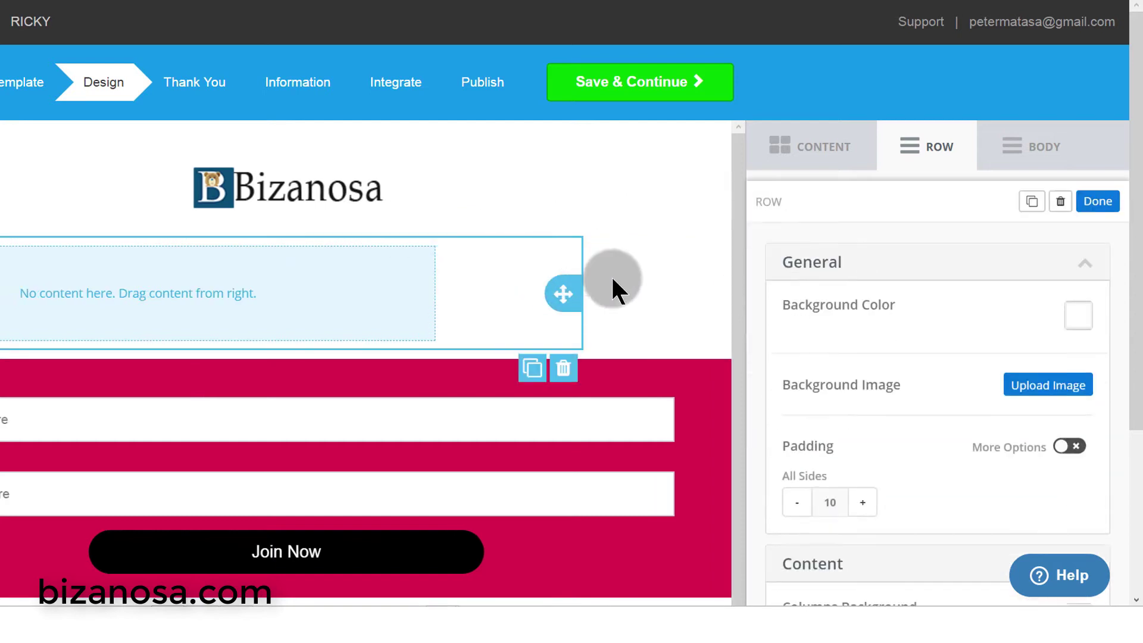
{"action": "left_click", "coordinate": [598, 278]}
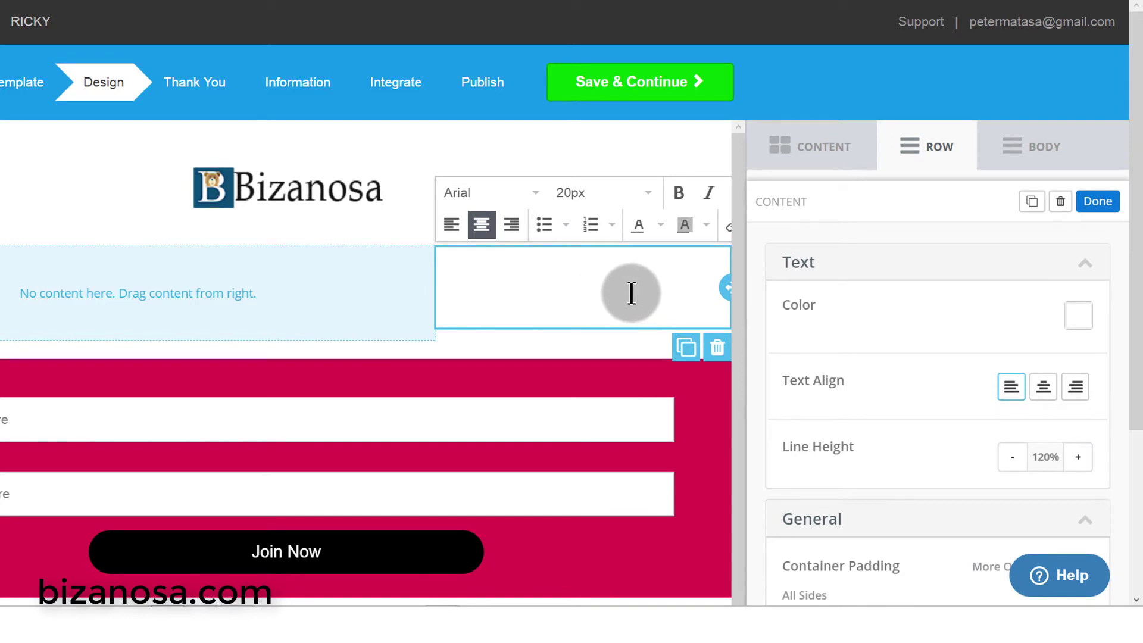
{"action": "left_click_drag", "start_coordinate": [740, 324], "coordinate": [754, 363]}
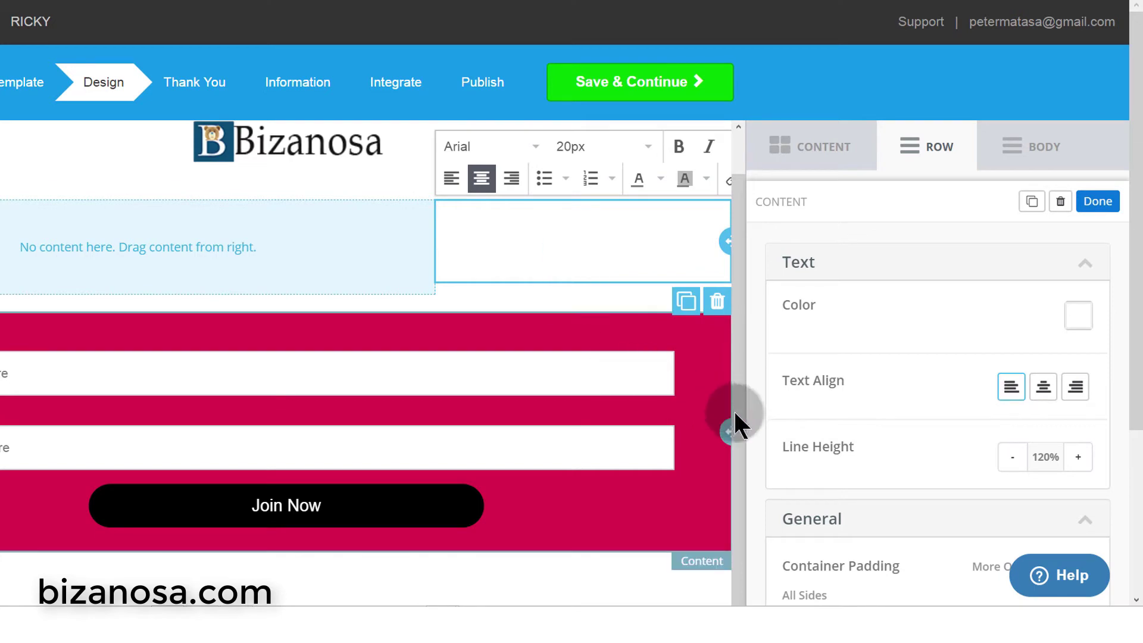
{"action": "left_click_drag", "start_coordinate": [724, 429], "coordinate": [618, 275]}
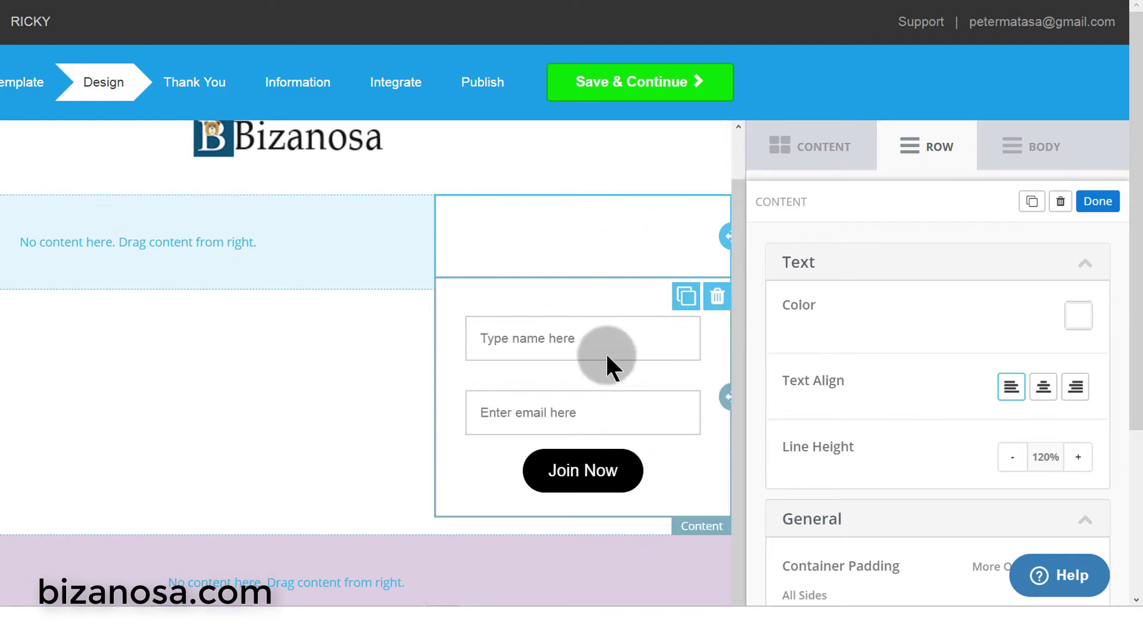
- Select the two-column row holding the signup form and adjust its row settings
{"action": "left_click", "coordinate": [738, 284]}
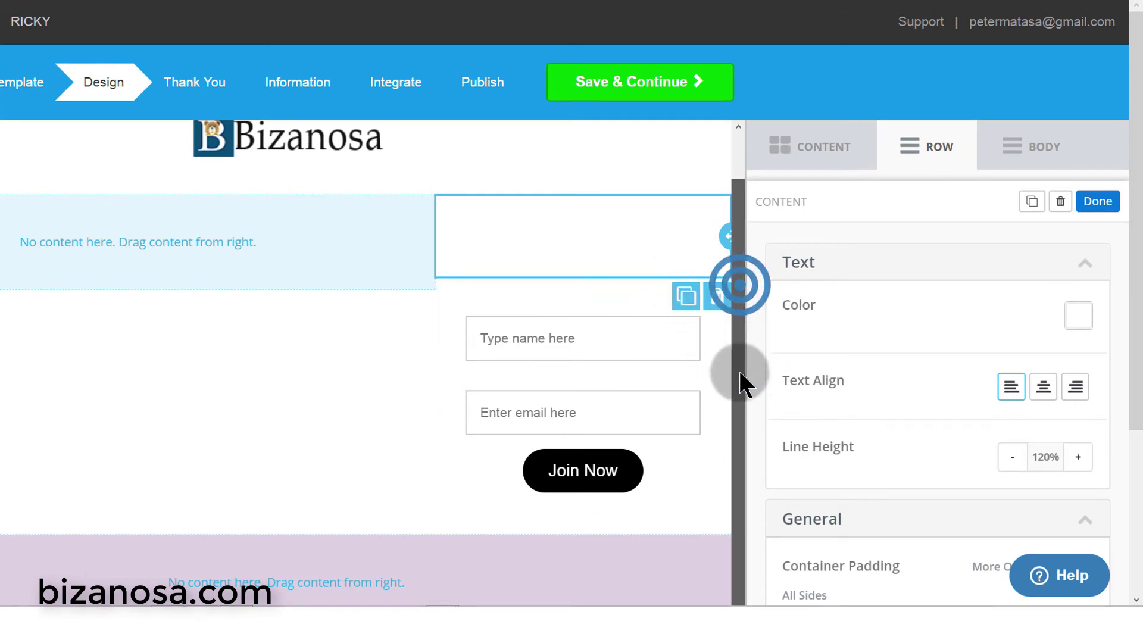
{"action": "left_click", "coordinate": [143, 228]}
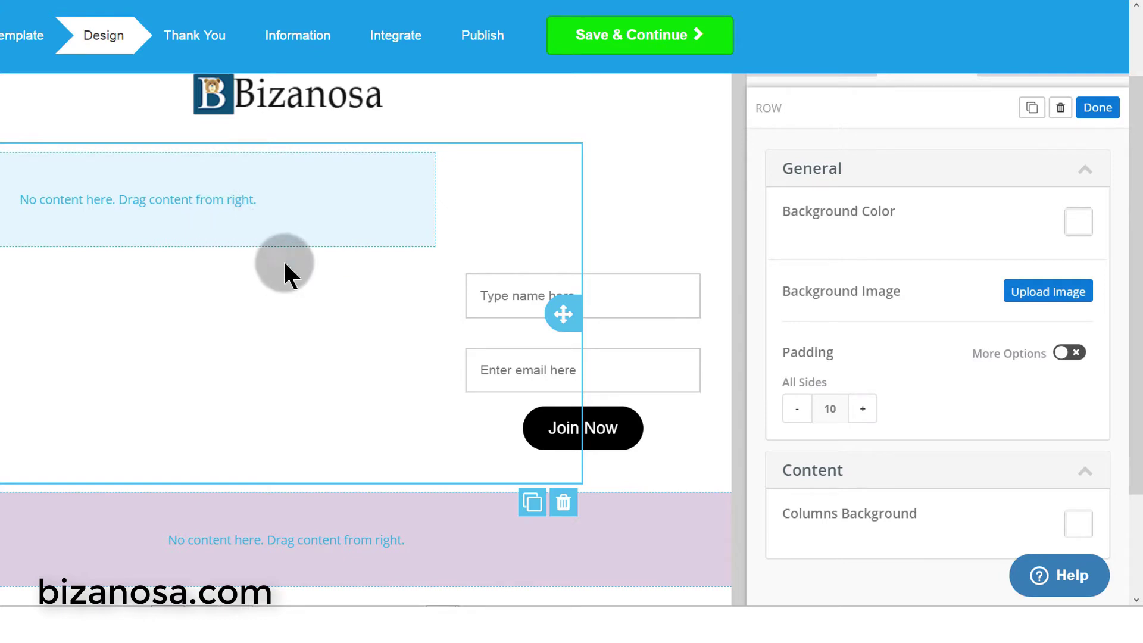
{"action": "scroll", "coordinate": [360, 279], "scroll_direction": "down", "scroll_amount": 5}
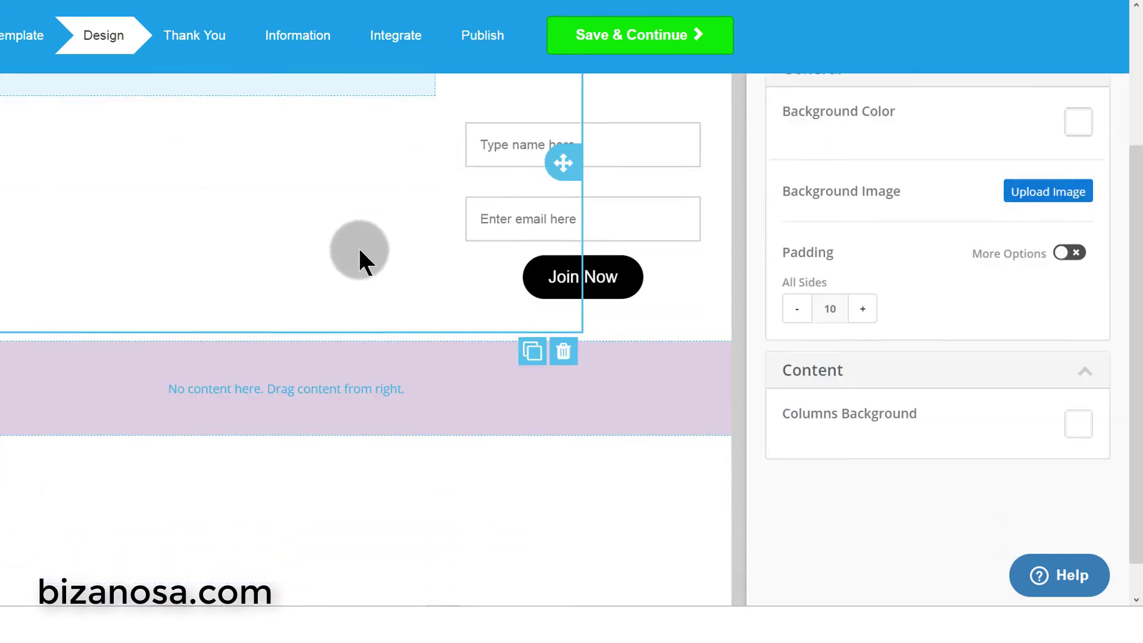
{"action": "scroll", "coordinate": [351, 230], "scroll_direction": "up", "scroll_amount": 1}
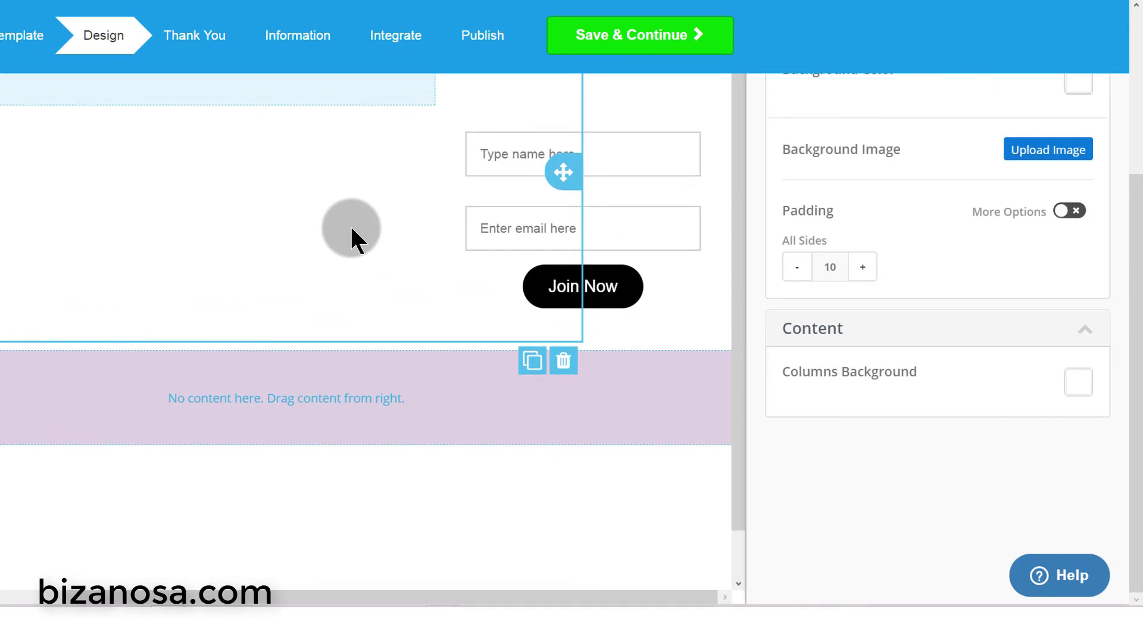
{"action": "left_click", "coordinate": [737, 204]}
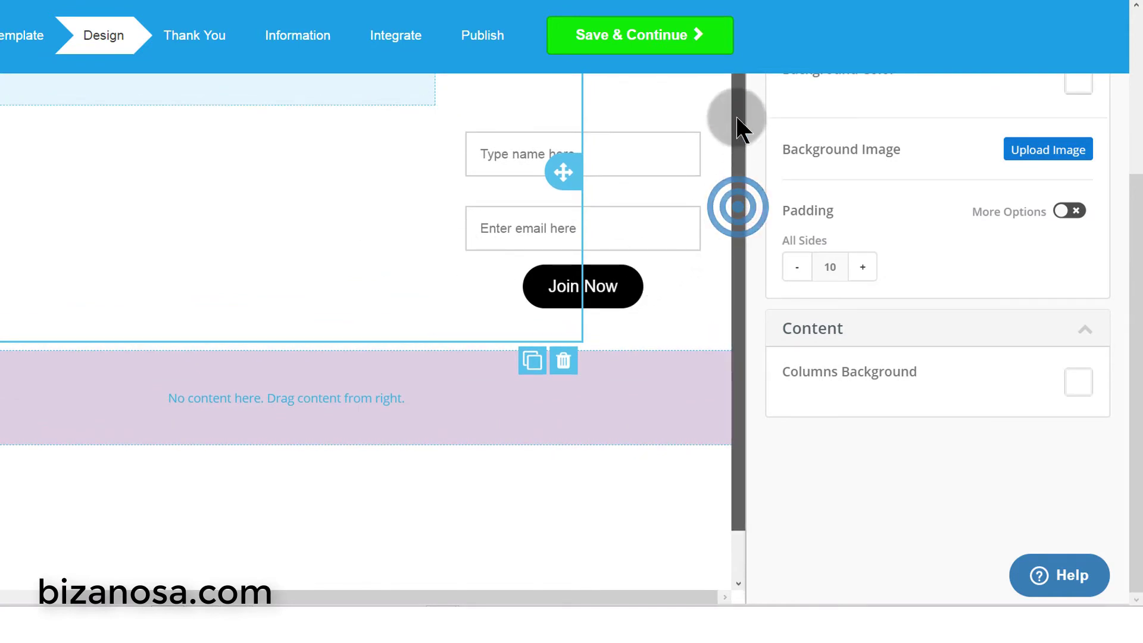
{"action": "left_click_drag", "start_coordinate": [1133, 243], "coordinate": [1127, 82]}
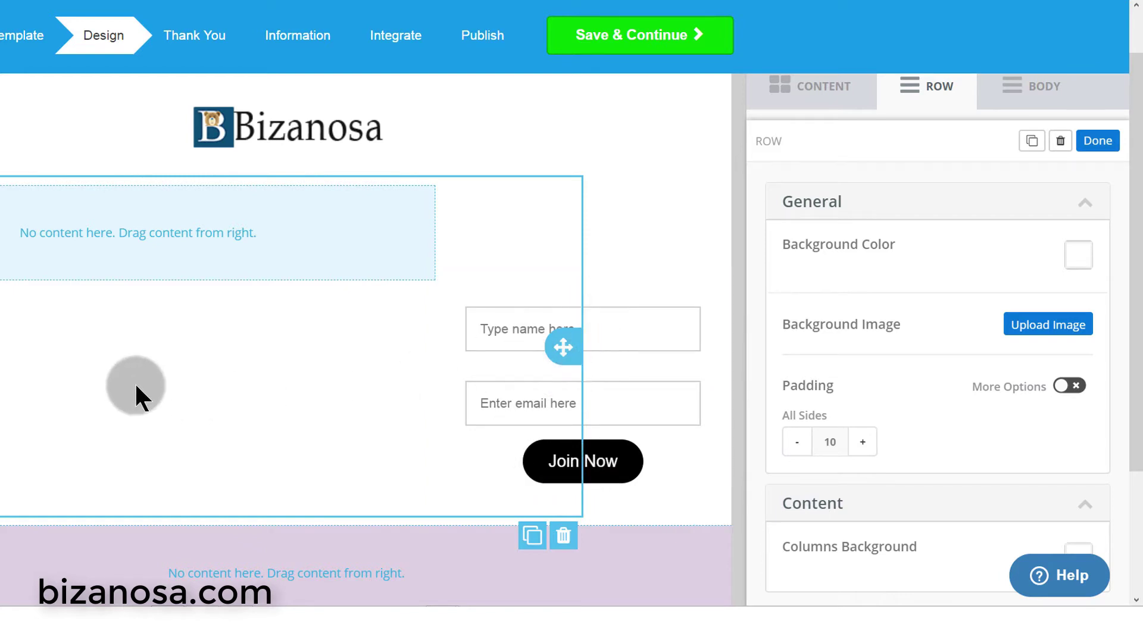
{"action": "scroll", "coordinate": [137, 369], "scroll_direction": "down", "scroll_amount": 1}
{"action": "scroll", "coordinate": [220, 439], "scroll_direction": "up", "scroll_amount": 1}
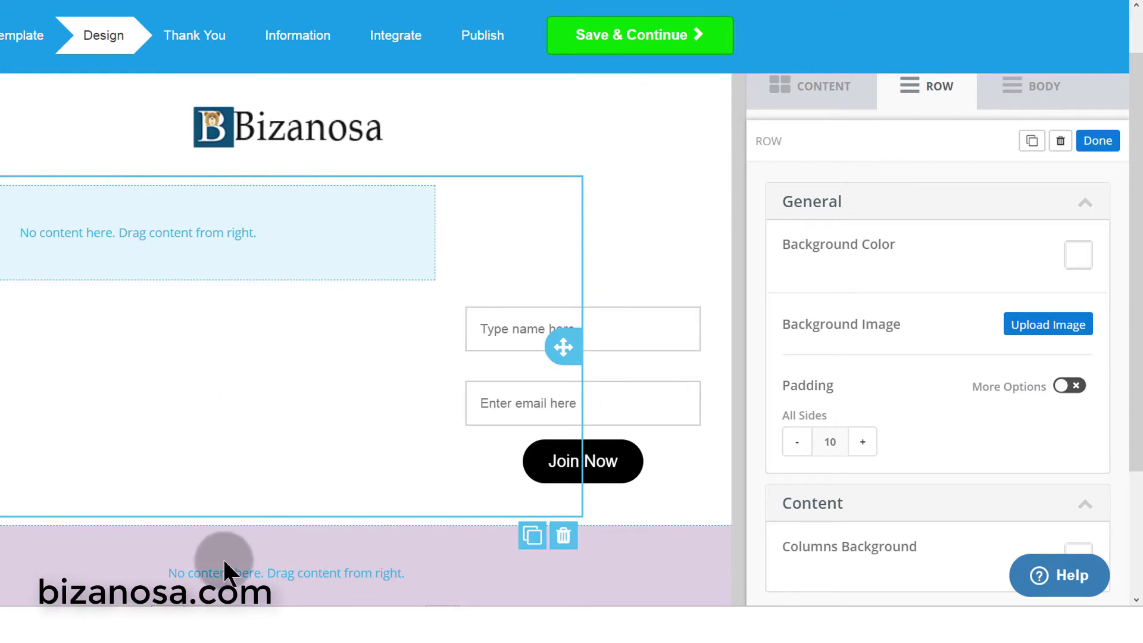
{"action": "mouse_move", "coordinate": [168, 596]}
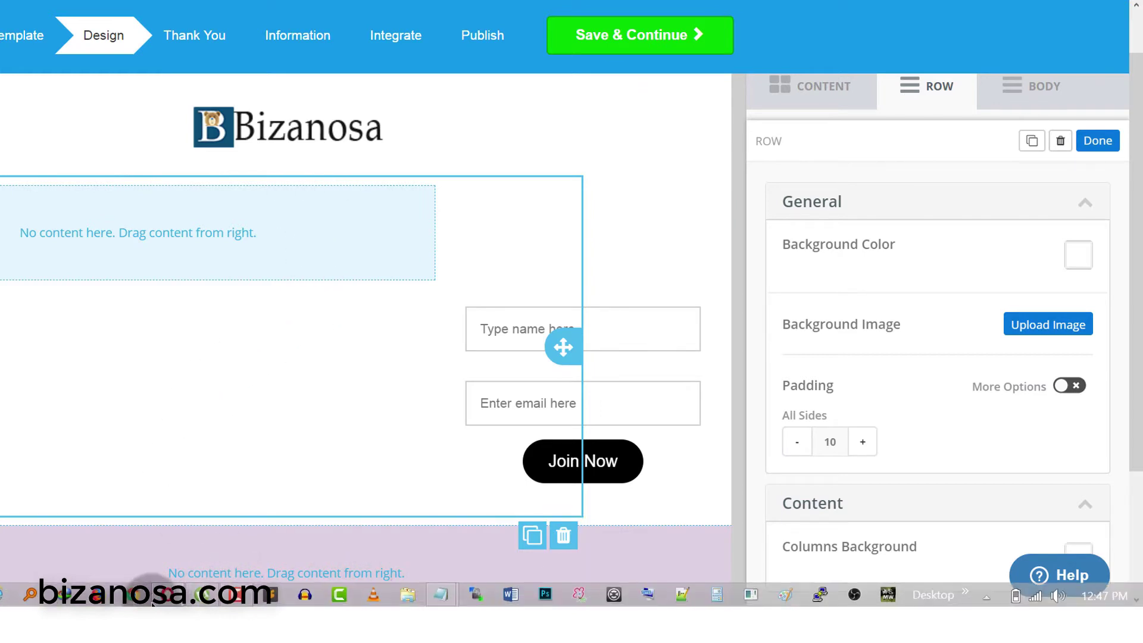
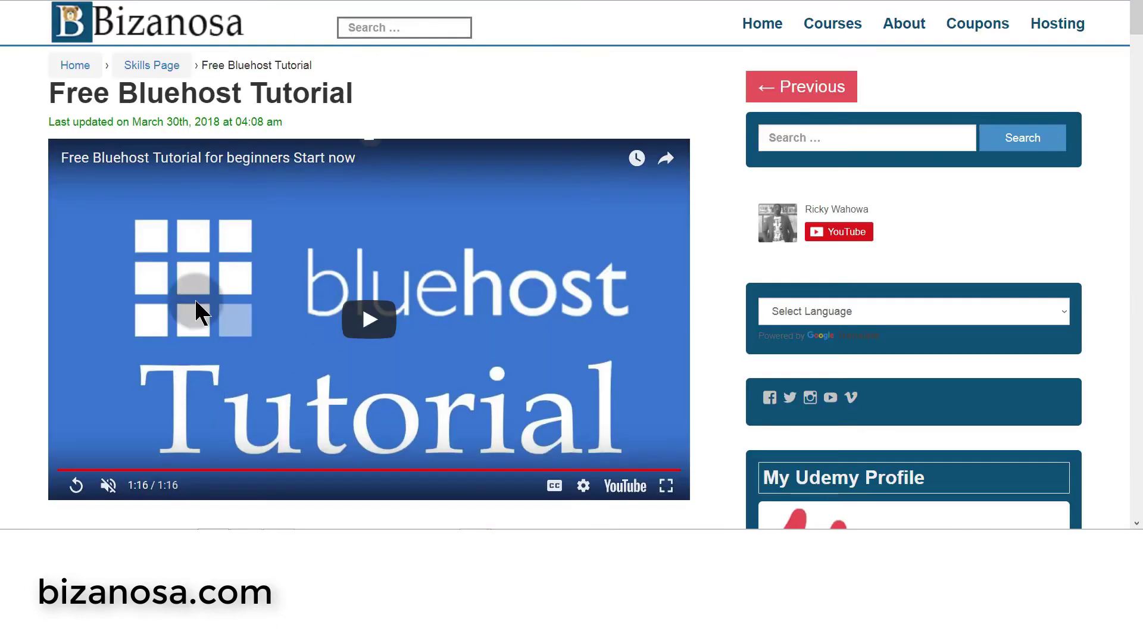
- Copy the Bluehost tutorial's YouTube iframe embed code with 'Show suggested videos' unchecked (rel=0)
{"action": "left_click", "coordinate": [635, 495]}
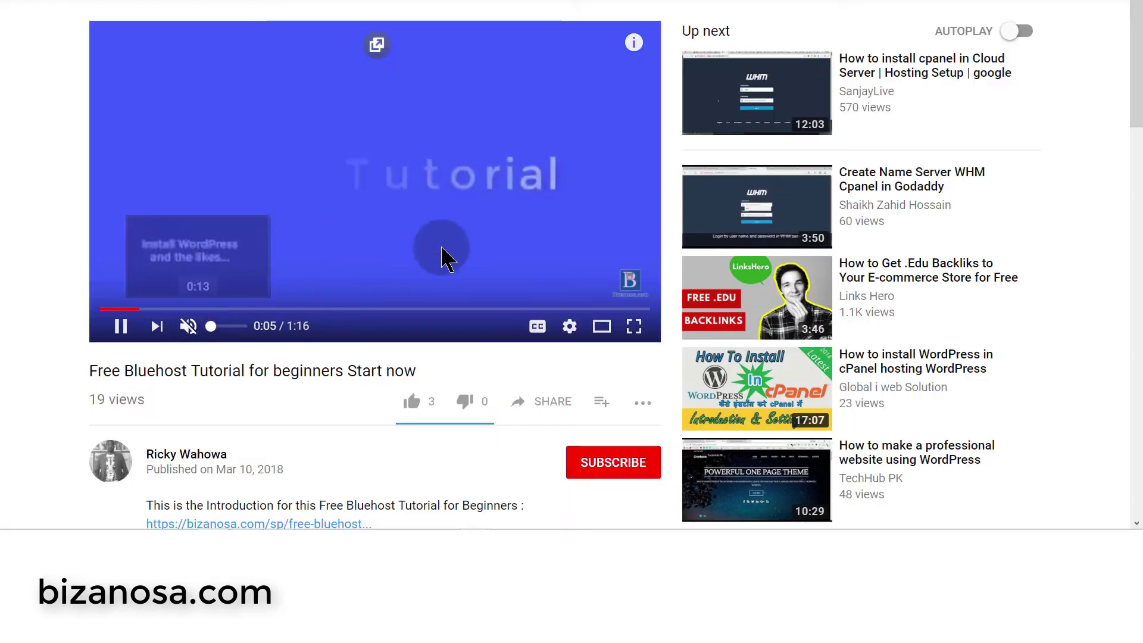
{"action": "left_click", "coordinate": [552, 402]}
{"action": "left_click", "coordinate": [810, 364]}
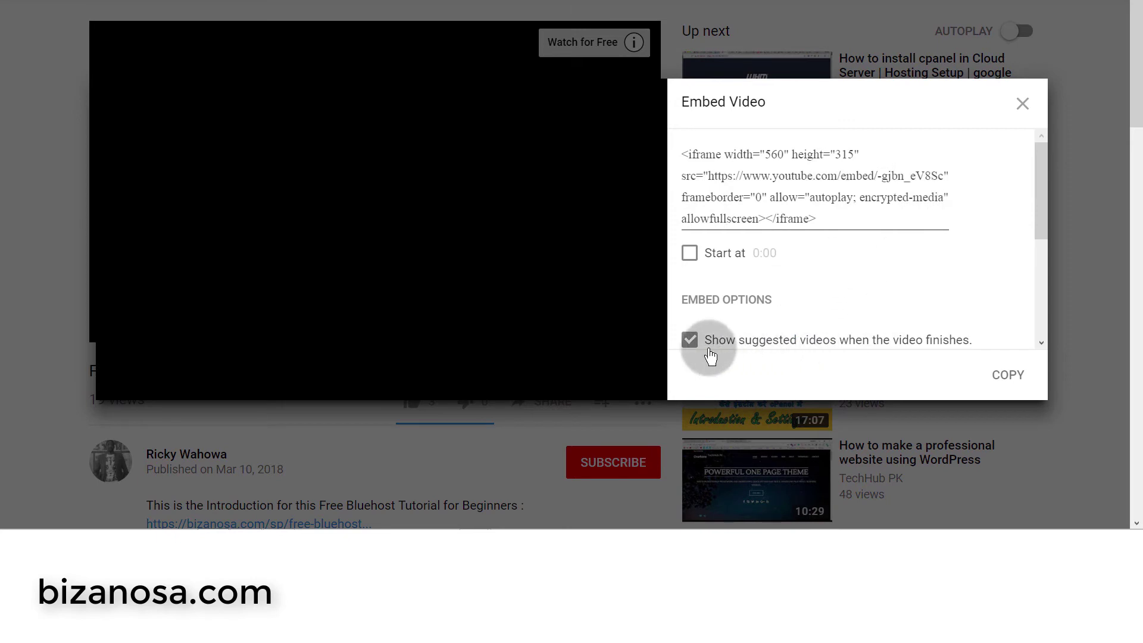
{"action": "left_click", "coordinate": [692, 343]}
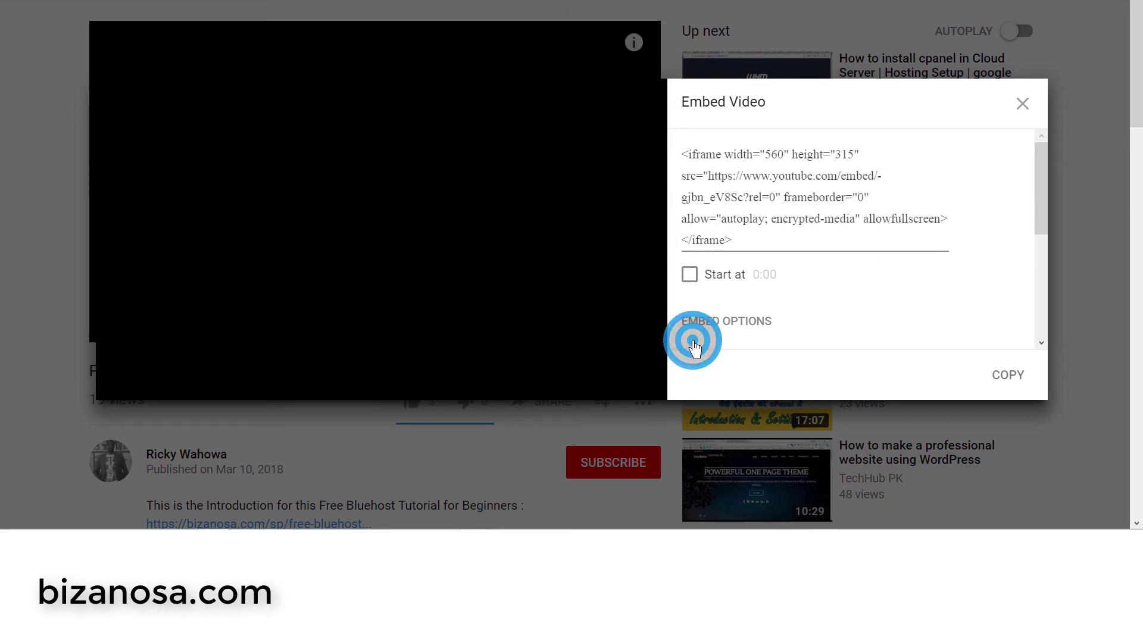
{"action": "left_click", "coordinate": [786, 202]}
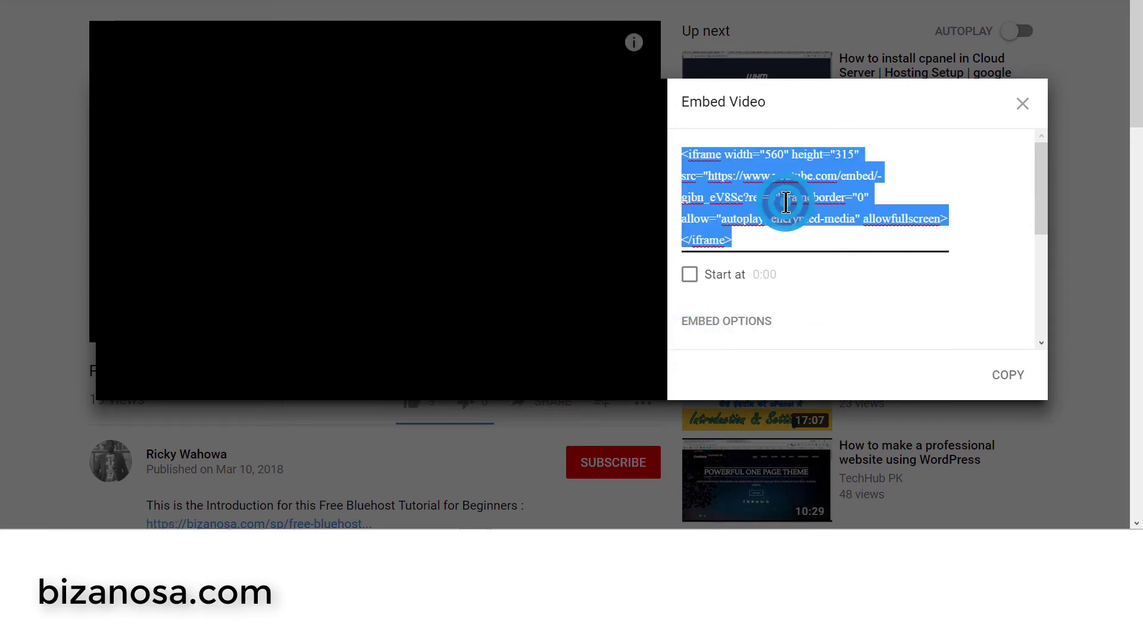
{"action": "right_click", "coordinate": [785, 202]}
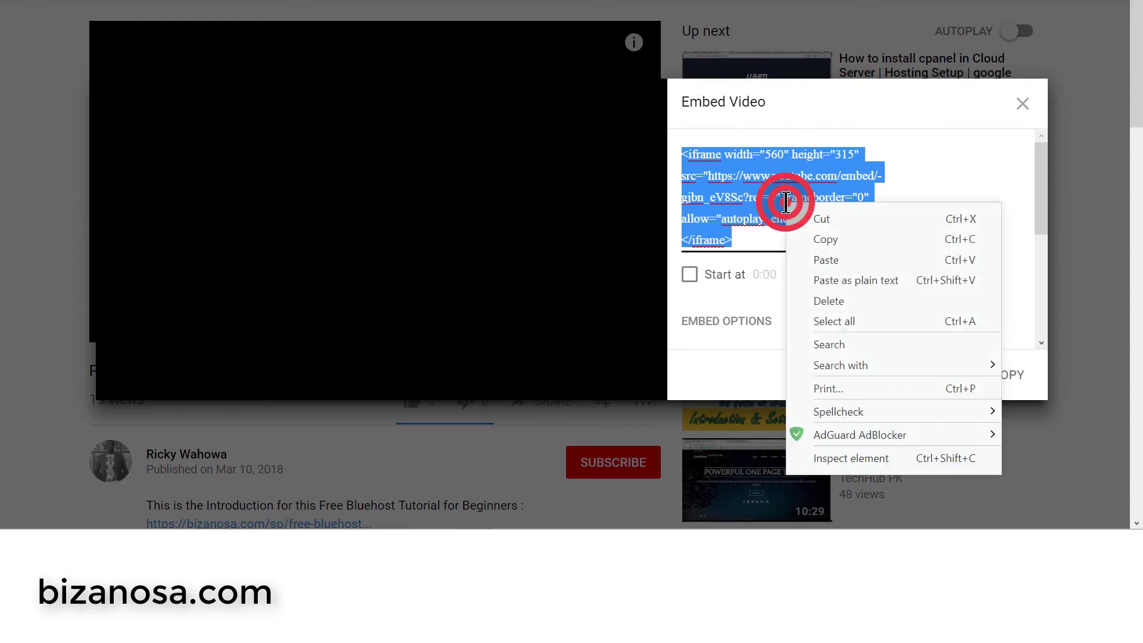
{"action": "left_click", "coordinate": [831, 240]}
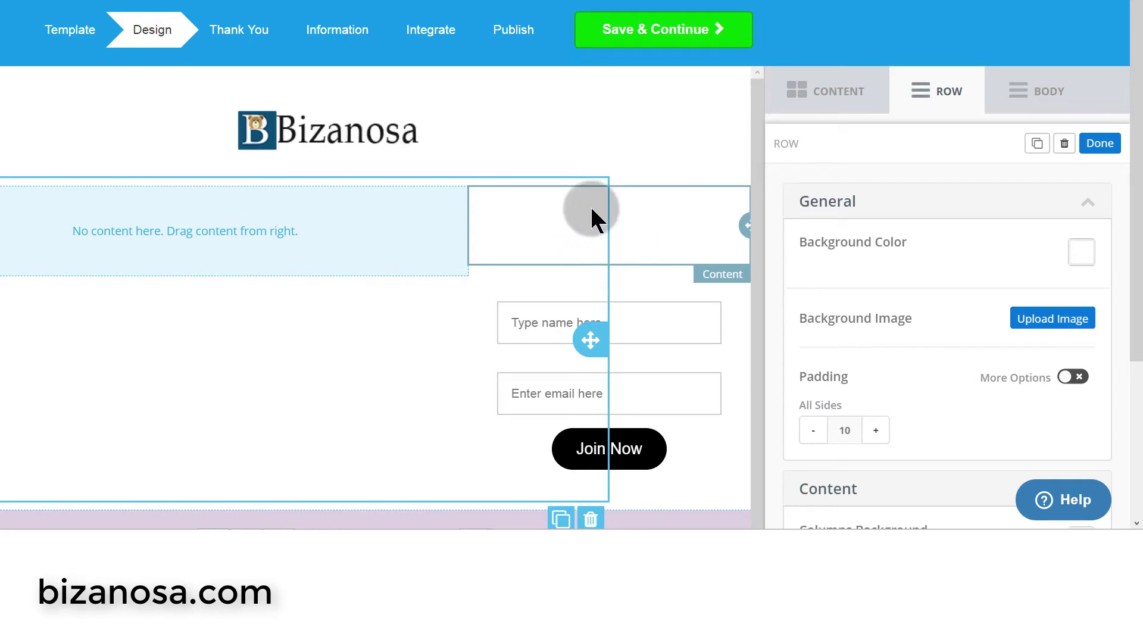
- Add an HTML block to the empty left column, replacing 'Hello, world!' with the copied iframe code
{"action": "left_click", "coordinate": [822, 99]}
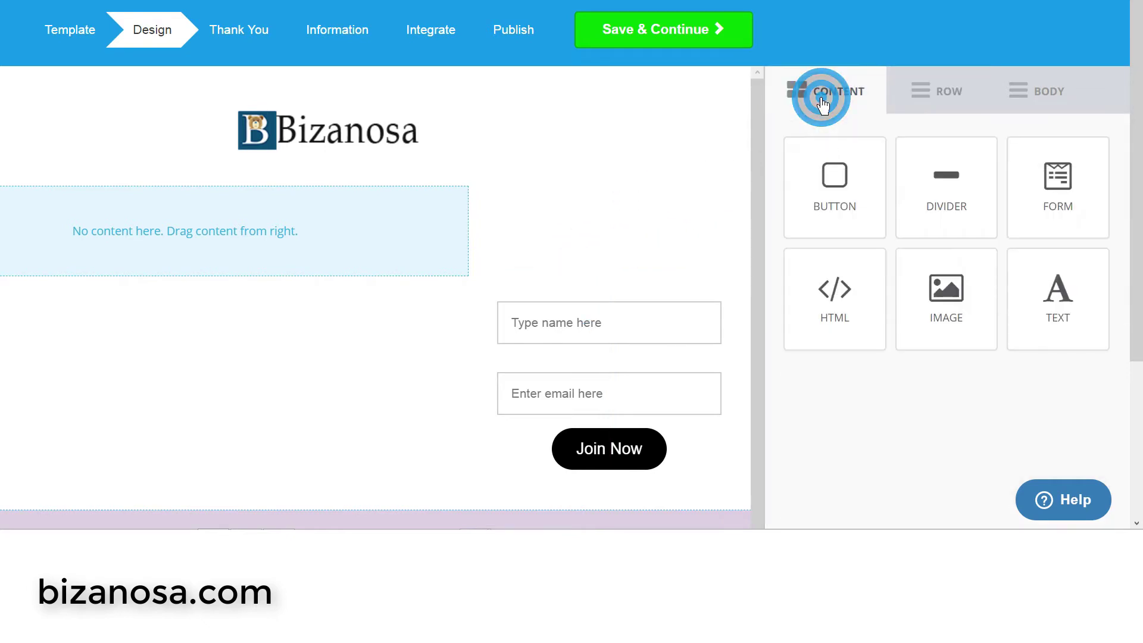
{"action": "left_click_drag", "start_coordinate": [854, 293], "coordinate": [62, 172]}
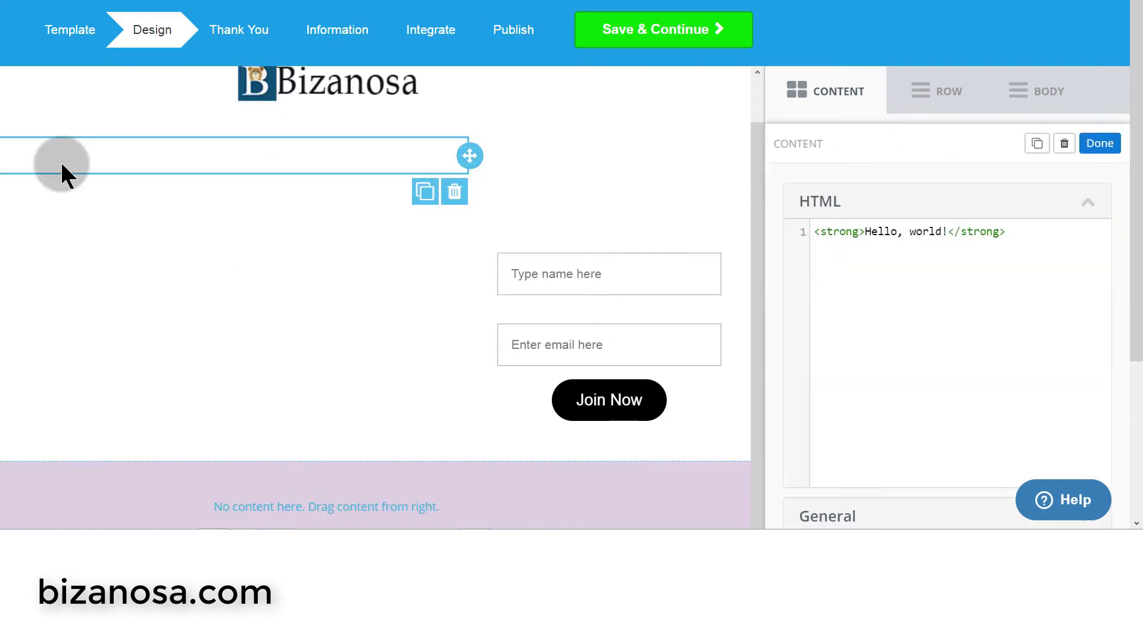
{"action": "triple_click", "coordinate": [1039, 227]}
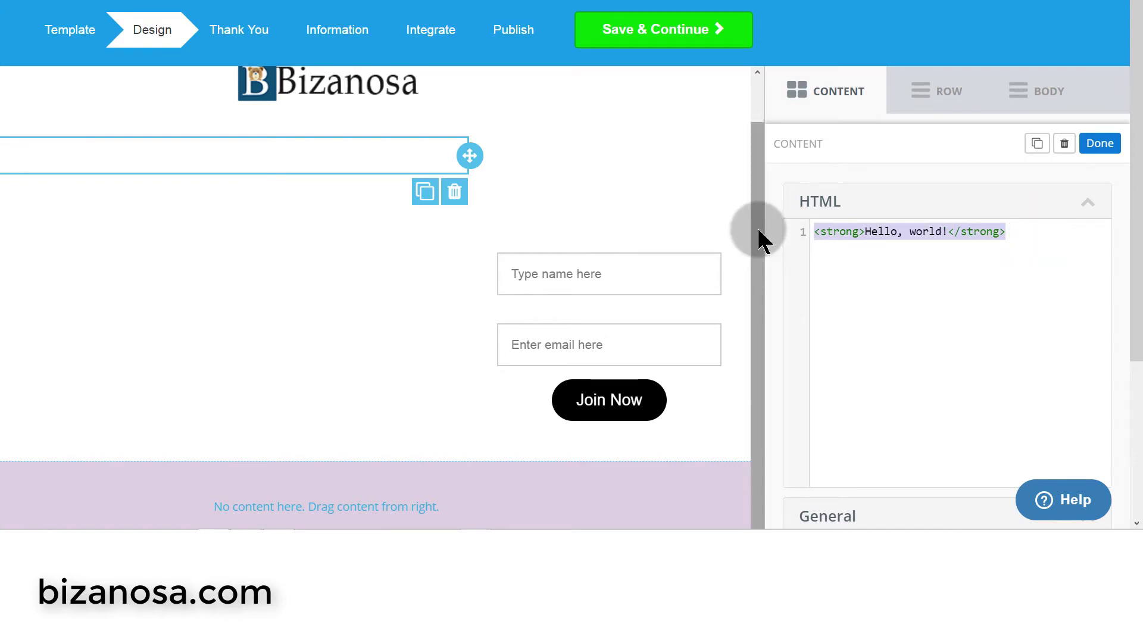
{"action": "key", "text": "ctrl+v"}
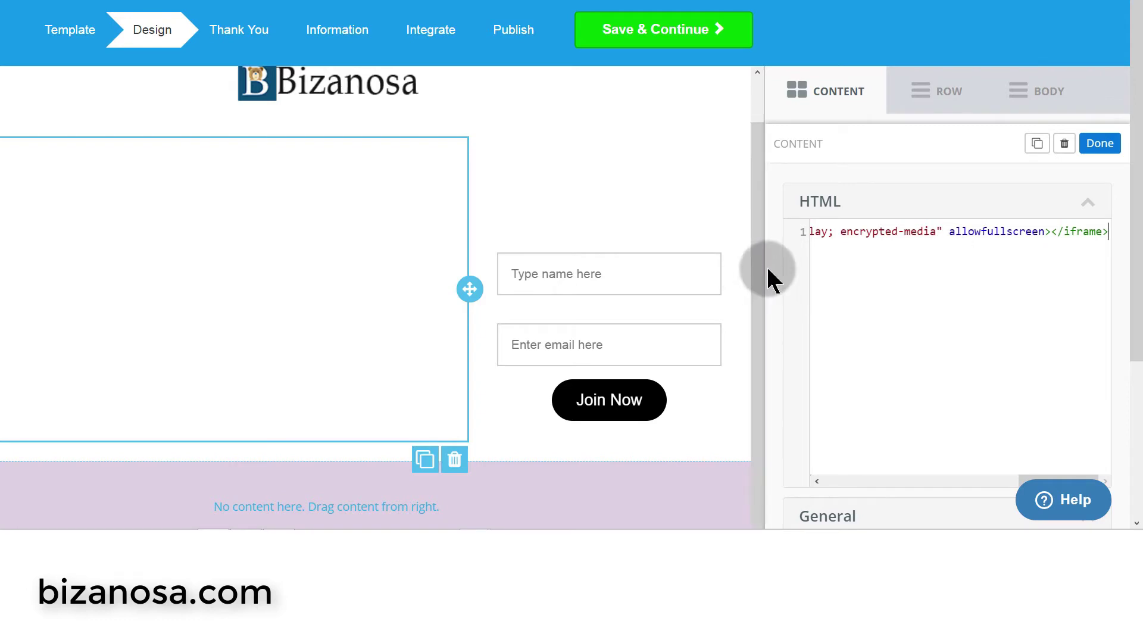
{"action": "scroll", "coordinate": [383, 251], "scroll_direction": "down", "scroll_amount": 3}
{"action": "scroll", "coordinate": [383, 263], "scroll_direction": "up", "scroll_amount": 4}
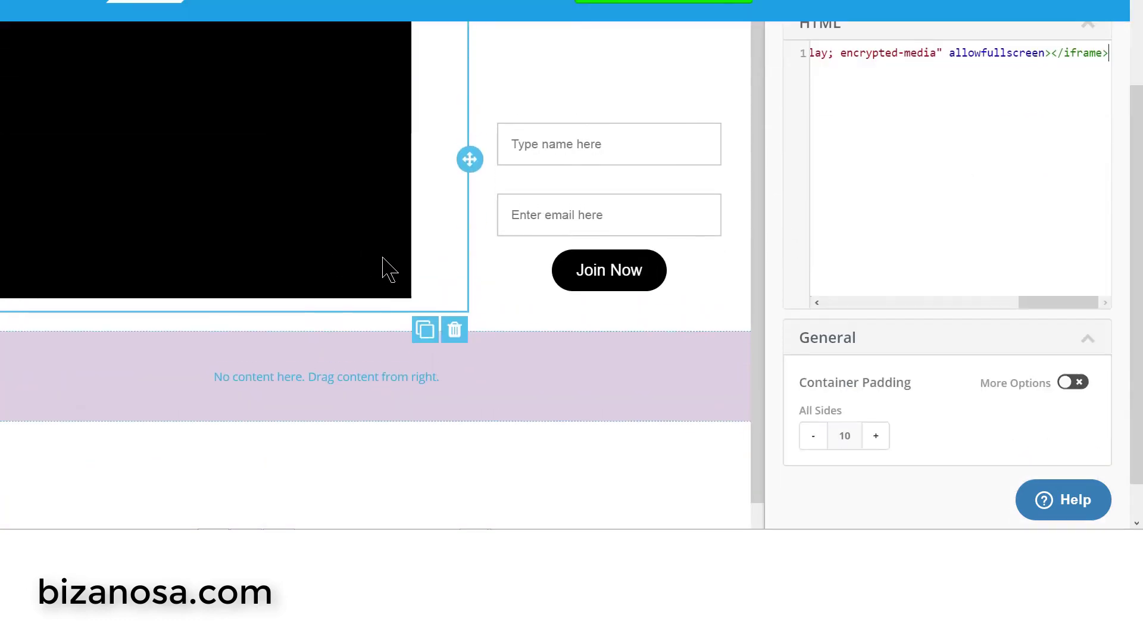
{"action": "scroll", "coordinate": [265, 313], "scroll_direction": "down", "scroll_amount": 3}
{"action": "left_click_drag", "start_coordinate": [196, 521], "coordinate": [158, 505]}
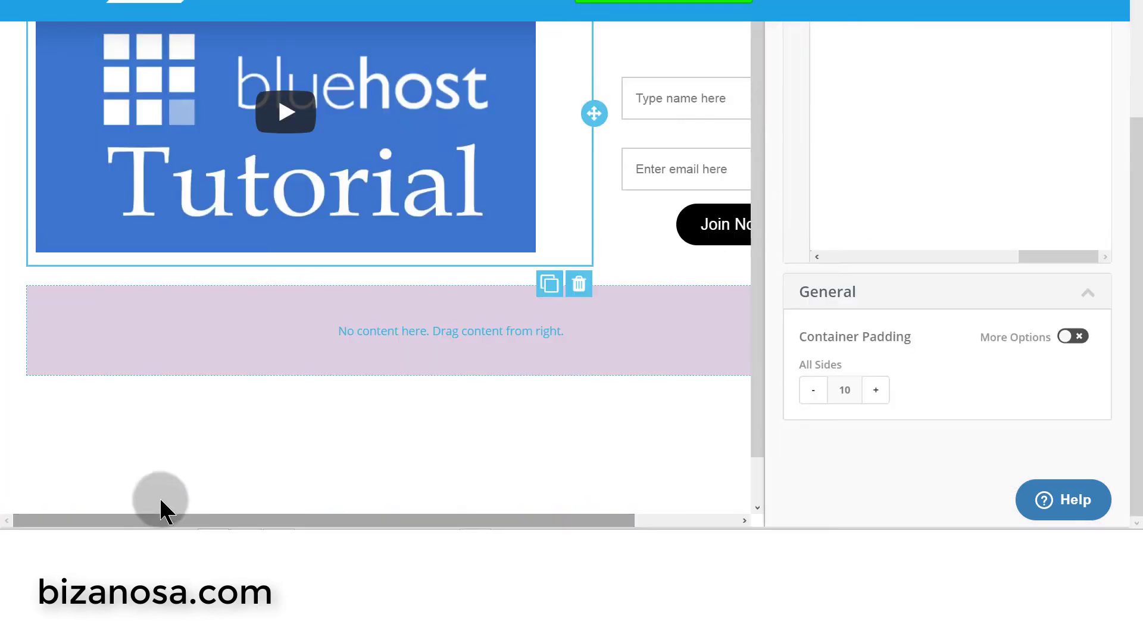
{"action": "scroll", "coordinate": [370, 400], "scroll_direction": "up", "scroll_amount": 4}
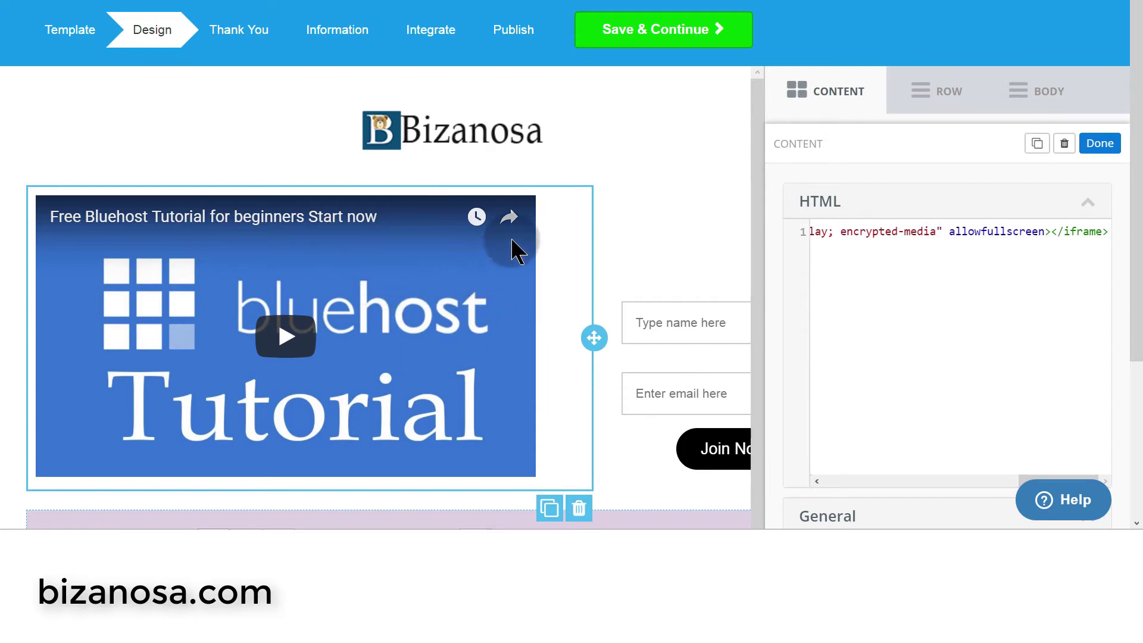
{"action": "scroll", "coordinate": [624, 222], "scroll_direction": "down", "scroll_amount": 1}
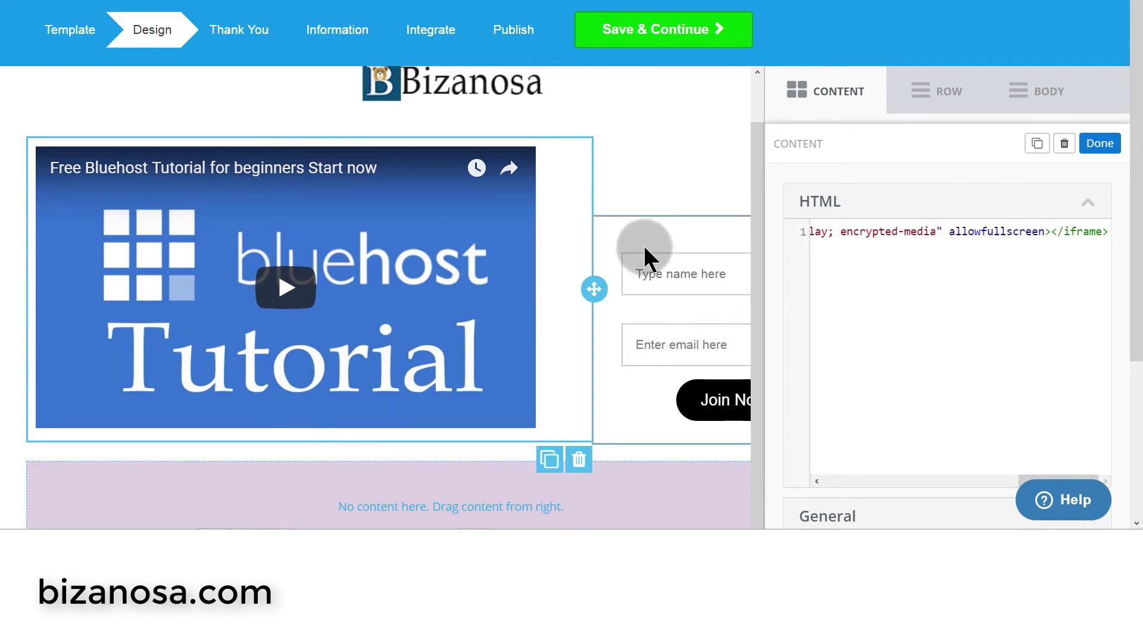
- Select the row holding the video and signup form to bring up its Row settings
{"action": "left_click", "coordinate": [699, 185]}
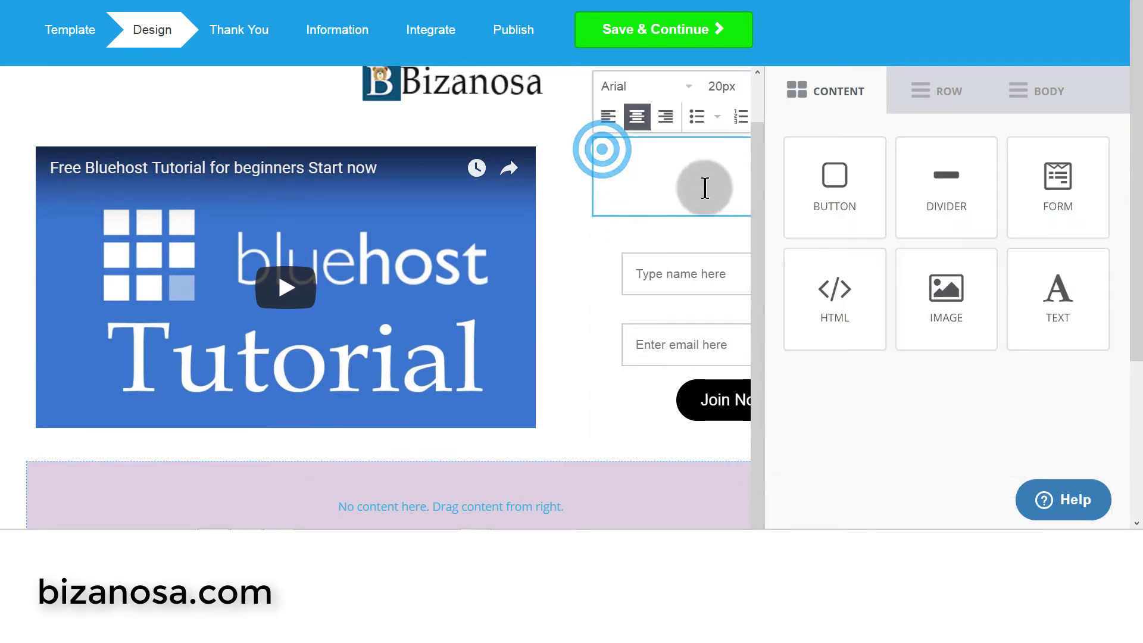
{"action": "triple_click", "coordinate": [699, 185]}
{"action": "left_click", "coordinate": [572, 156]}
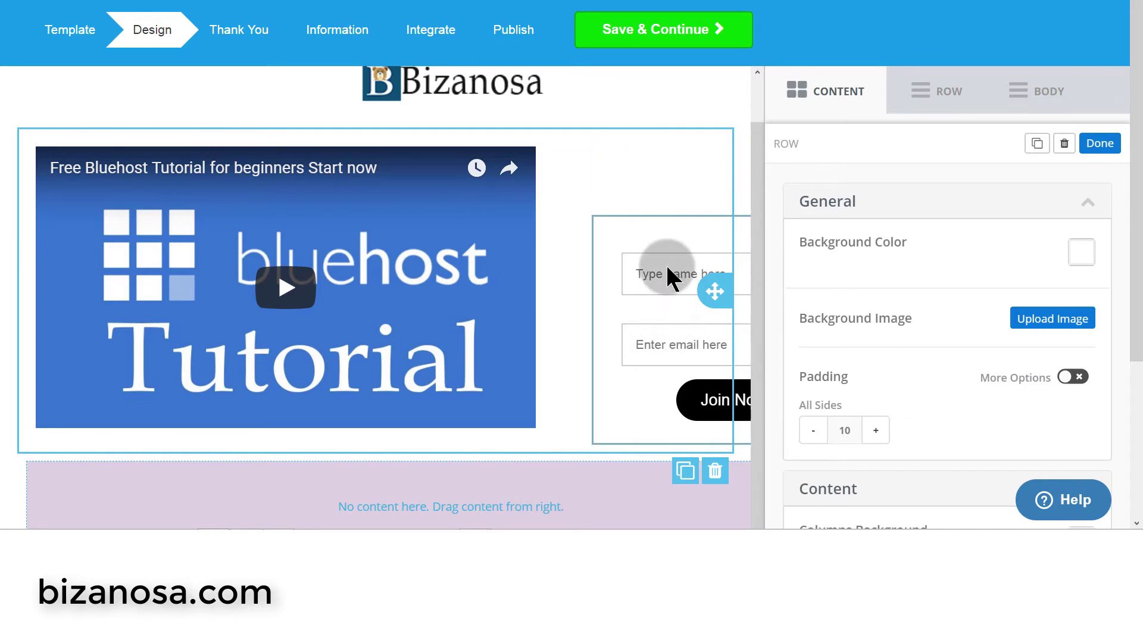
{"action": "left_click", "coordinate": [760, 202]}
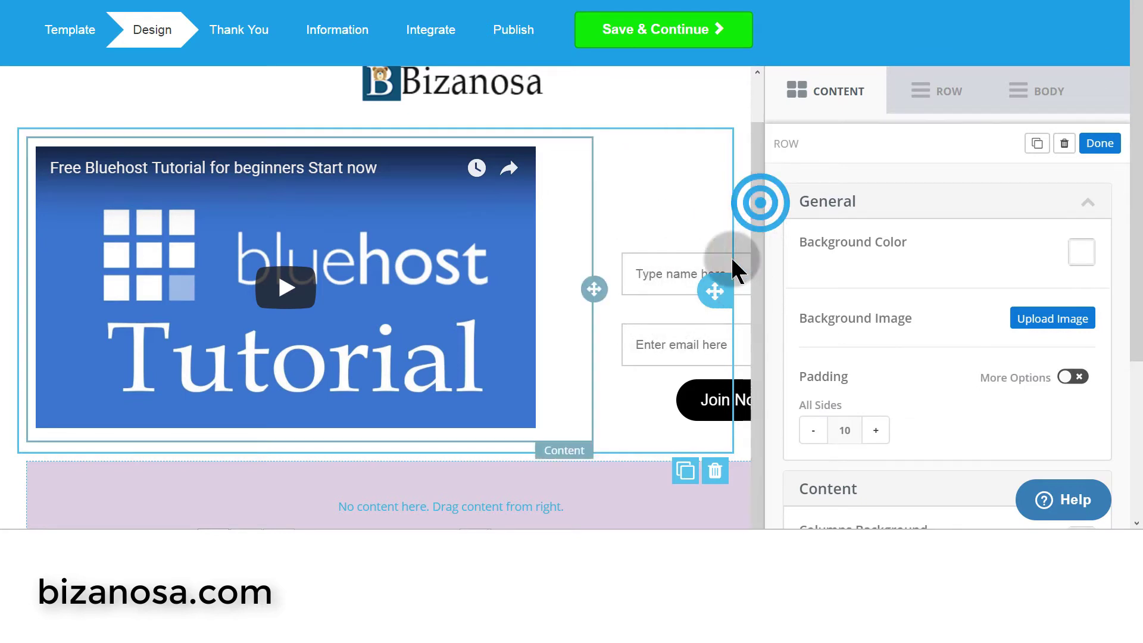
{"action": "left_click", "coordinate": [391, 381]}
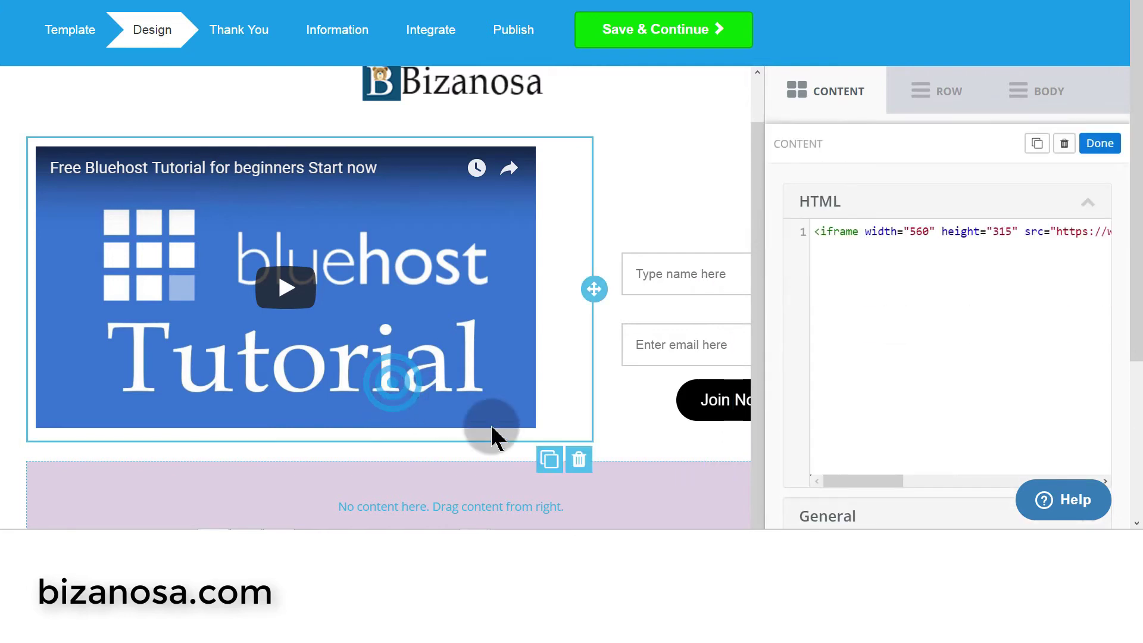
{"action": "scroll", "coordinate": [663, 444], "scroll_direction": "down", "scroll_amount": 3}
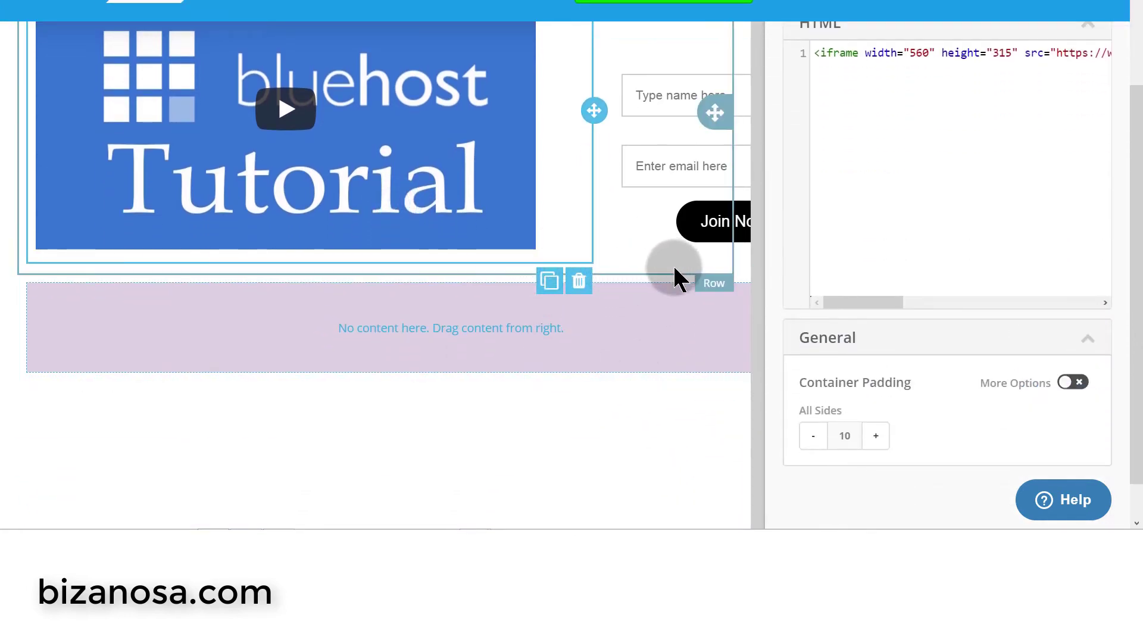
{"action": "left_click", "coordinate": [714, 283]}
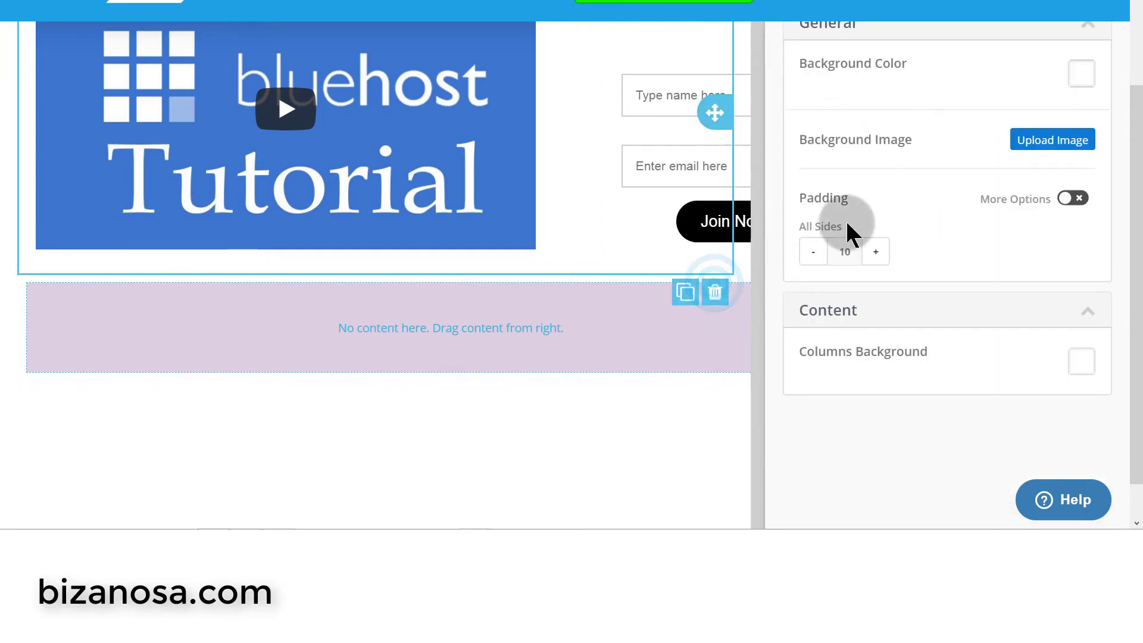
{"action": "scroll", "coordinate": [985, 250], "scroll_direction": "up", "scroll_amount": 3}
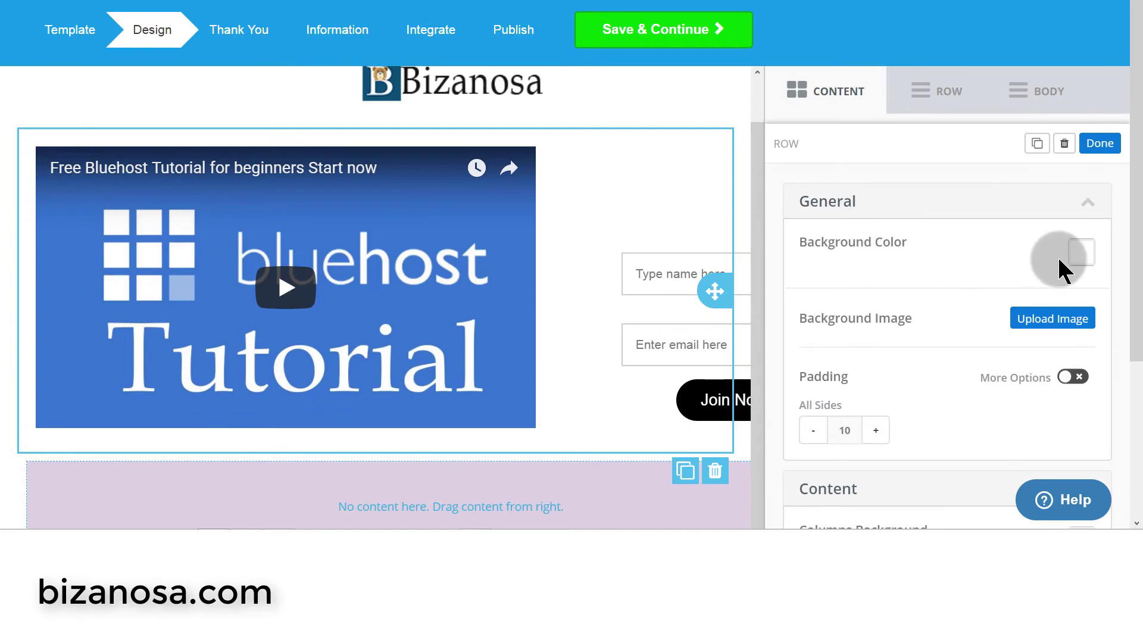
- Set the row's background colour to near-black 080707
{"action": "left_click", "coordinate": [1082, 250]}
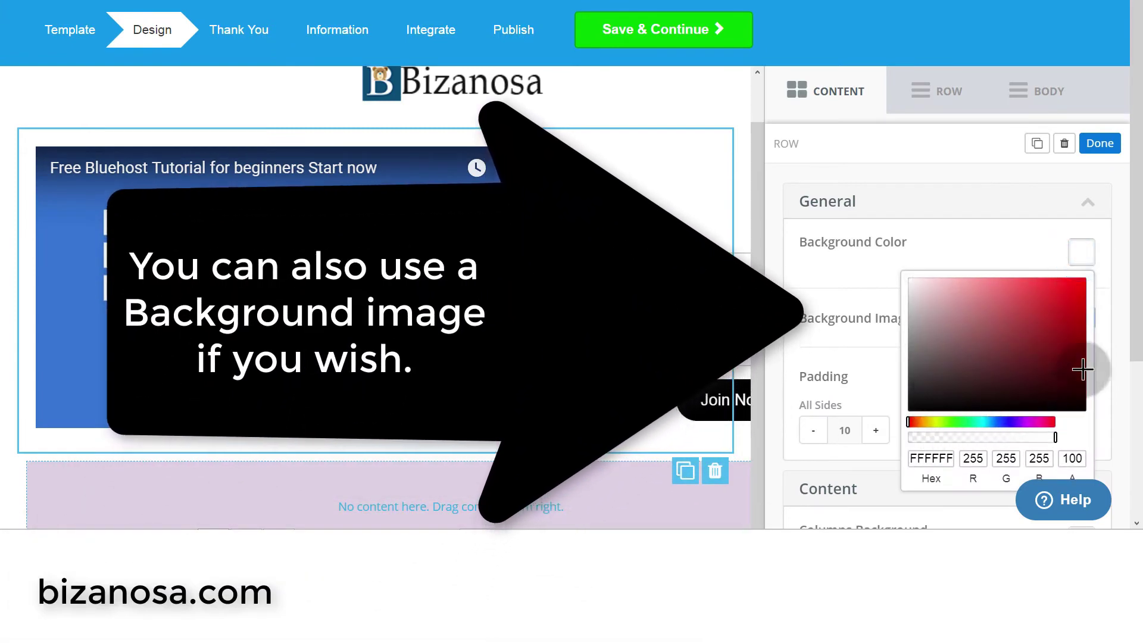
{"action": "scroll", "coordinate": [988, 357], "scroll_direction": "down", "scroll_amount": 4}
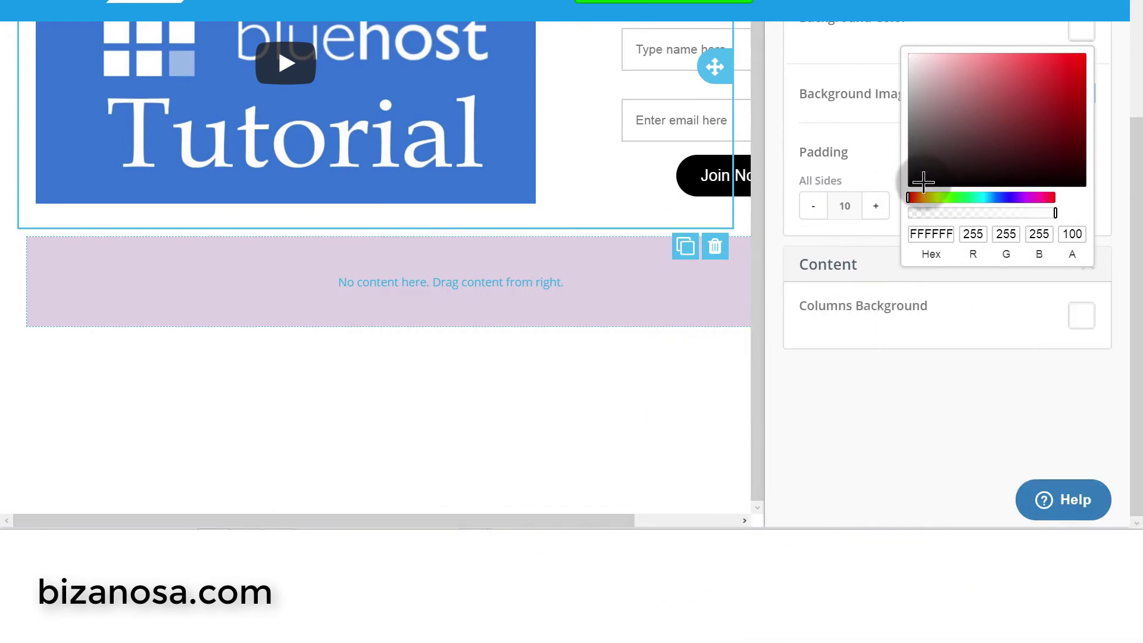
{"action": "left_click", "coordinate": [922, 182]}
{"action": "left_click", "coordinate": [954, 239]}
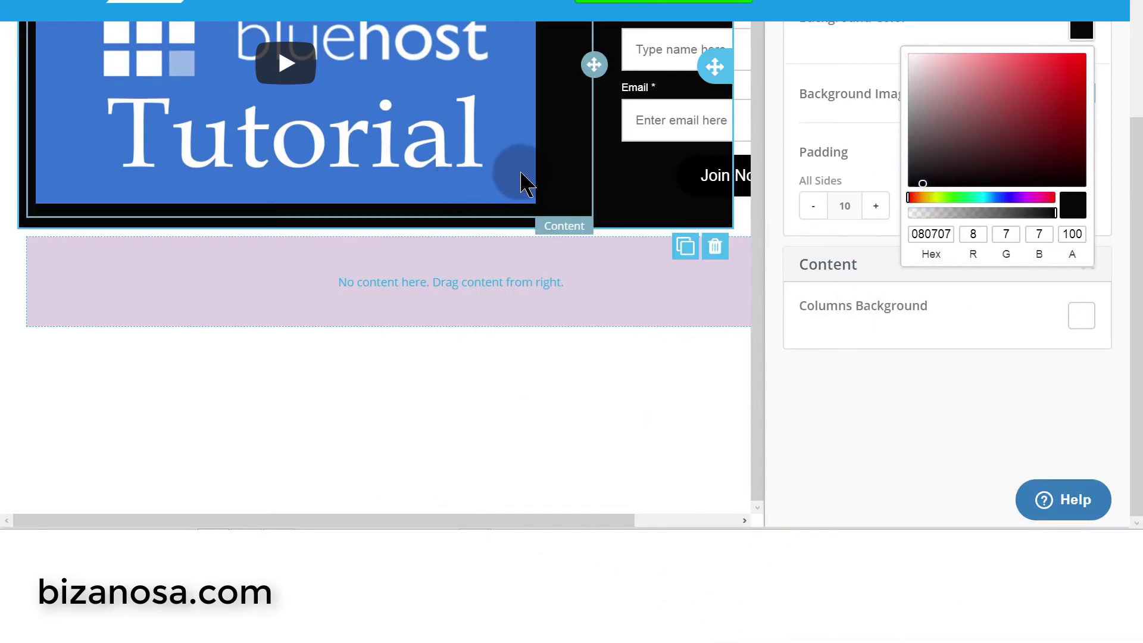
{"action": "scroll", "coordinate": [526, 188], "scroll_direction": "up", "scroll_amount": 1}
{"action": "scroll", "coordinate": [557, 179], "scroll_direction": "up", "scroll_amount": 4}
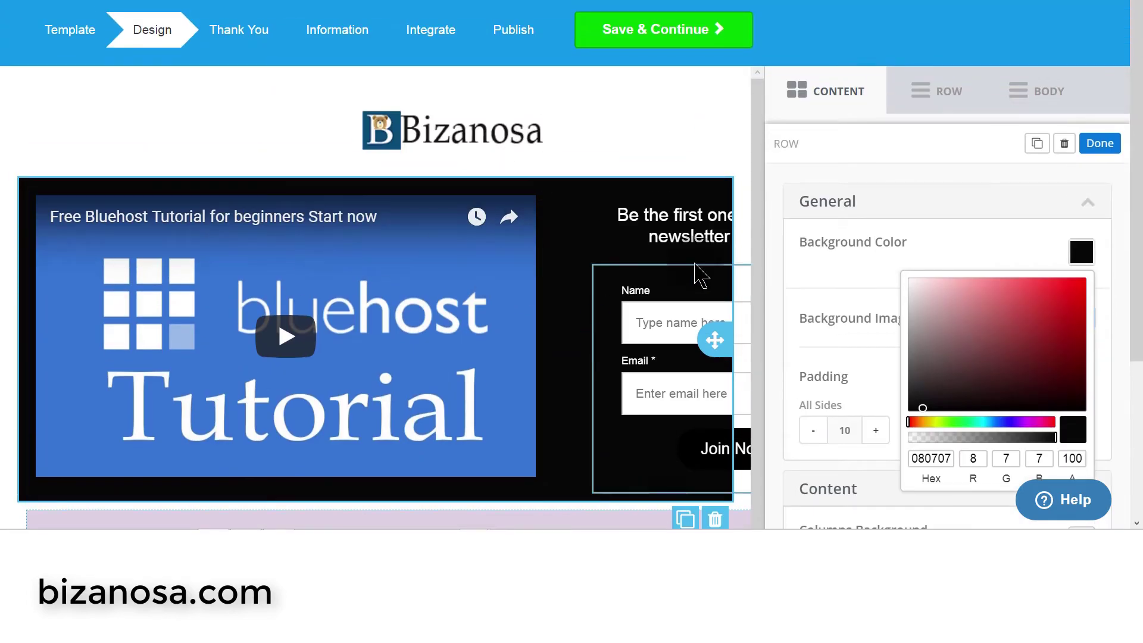
- Left-align the 'Be the first one to receive our newsletter and offers.' heading text
{"action": "left_click", "coordinate": [1103, 144]}
{"action": "scroll", "coordinate": [668, 265], "scroll_direction": "down", "scroll_amount": 1}
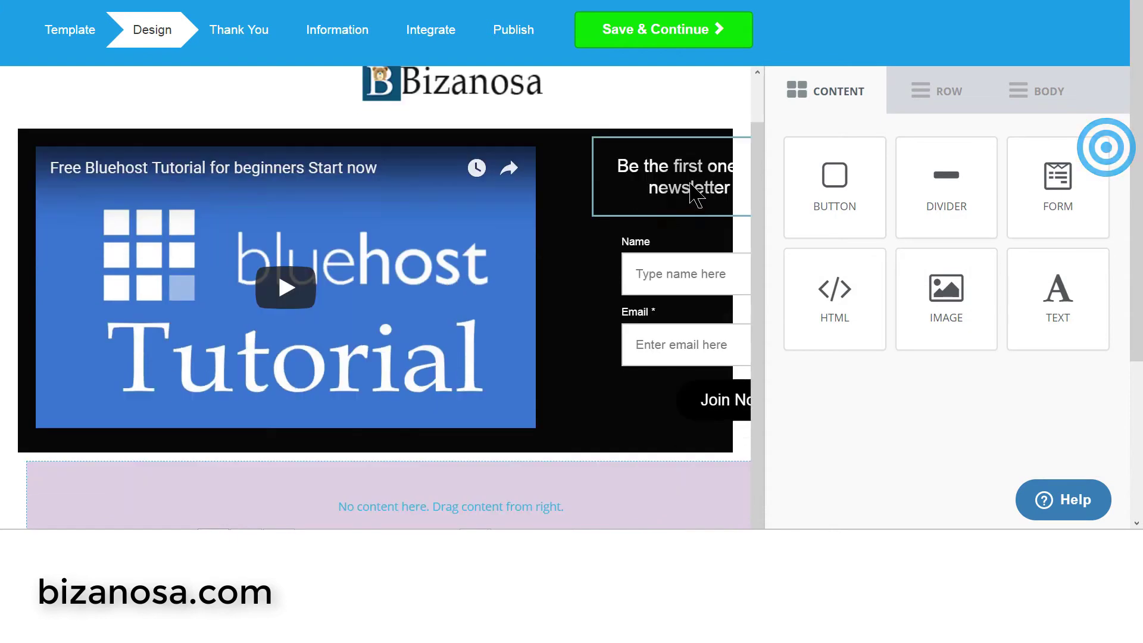
{"action": "left_click", "coordinate": [670, 174]}
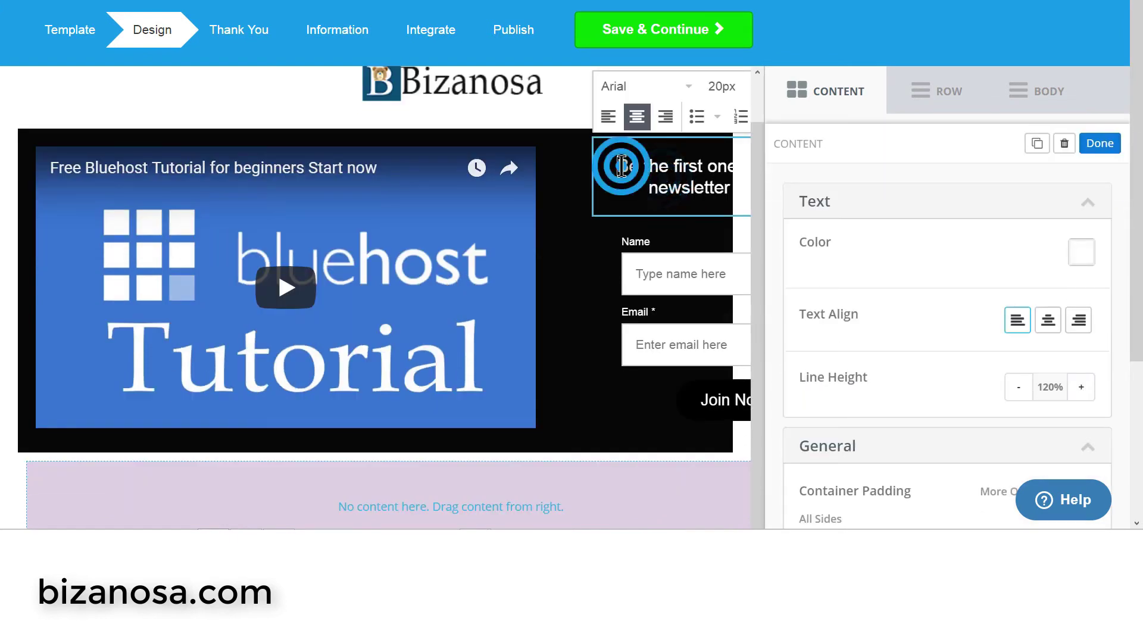
{"action": "left_click_drag", "start_coordinate": [621, 166], "coordinate": [790, 213]}
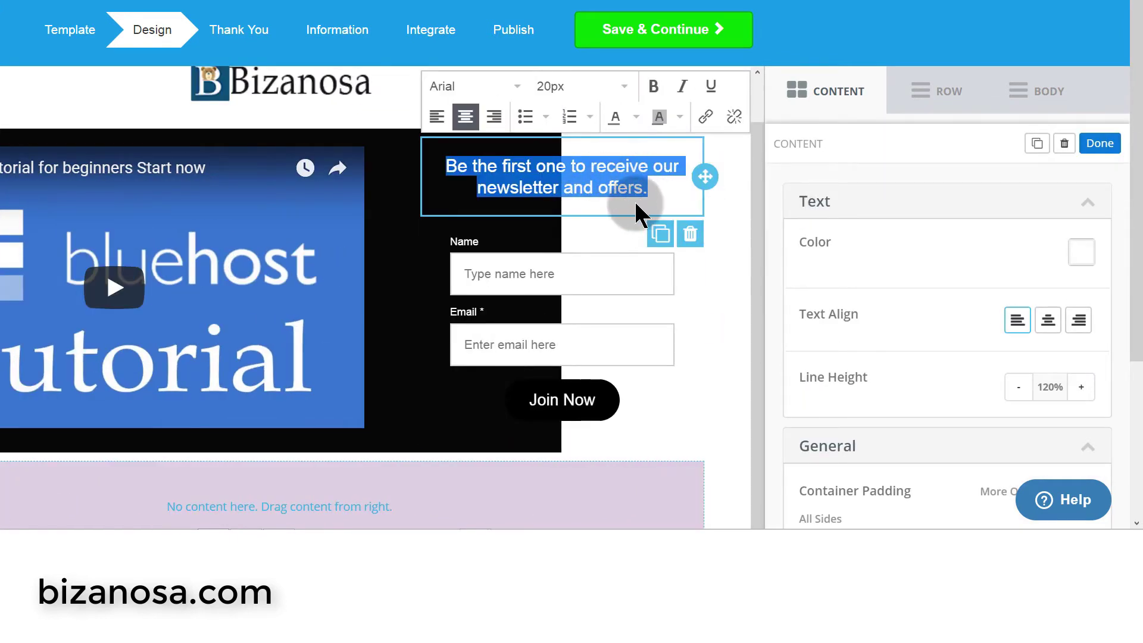
{"action": "left_click", "coordinate": [440, 119]}
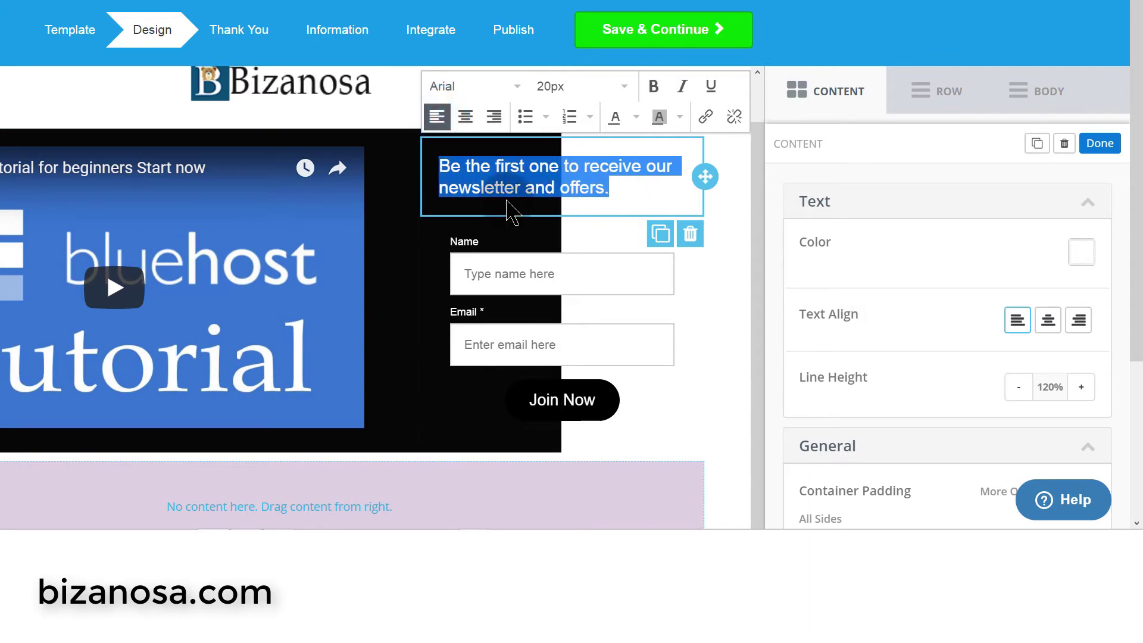
{"action": "left_click", "coordinate": [441, 260]}
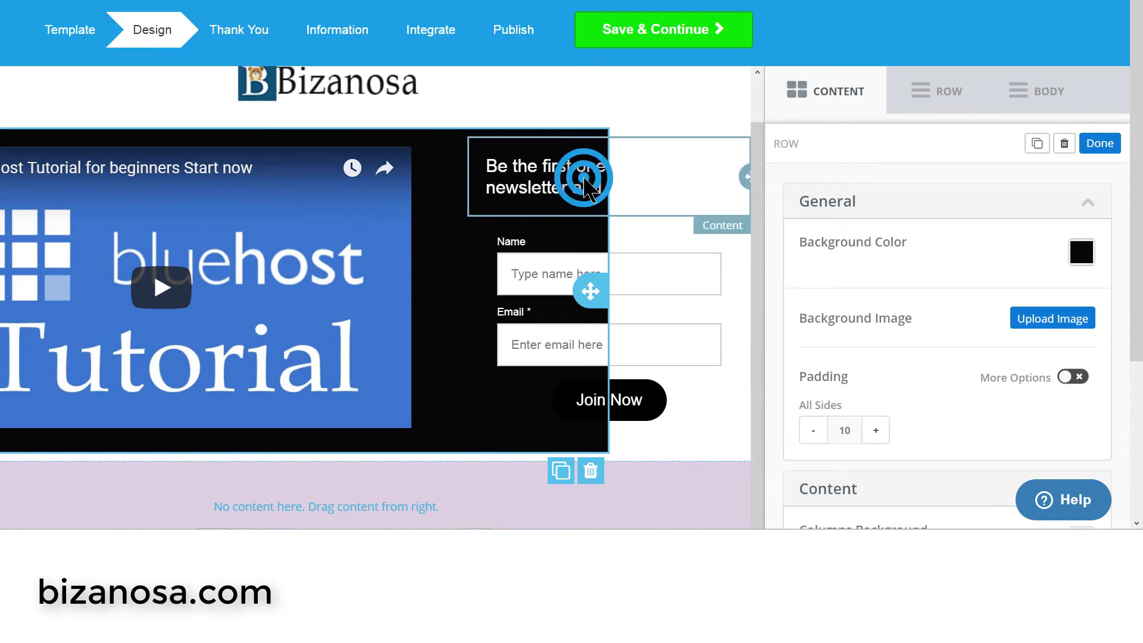
{"action": "left_click", "coordinate": [583, 185]}
{"action": "left_click", "coordinate": [482, 164]}
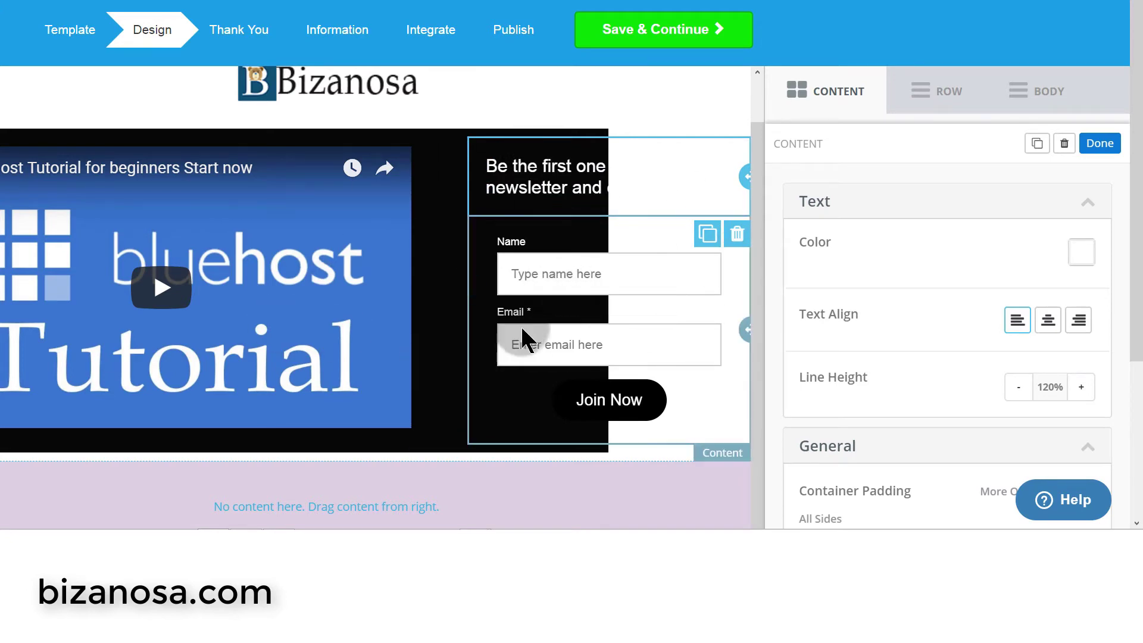
{"action": "scroll", "coordinate": [281, 298], "scroll_direction": "down", "scroll_amount": 4}
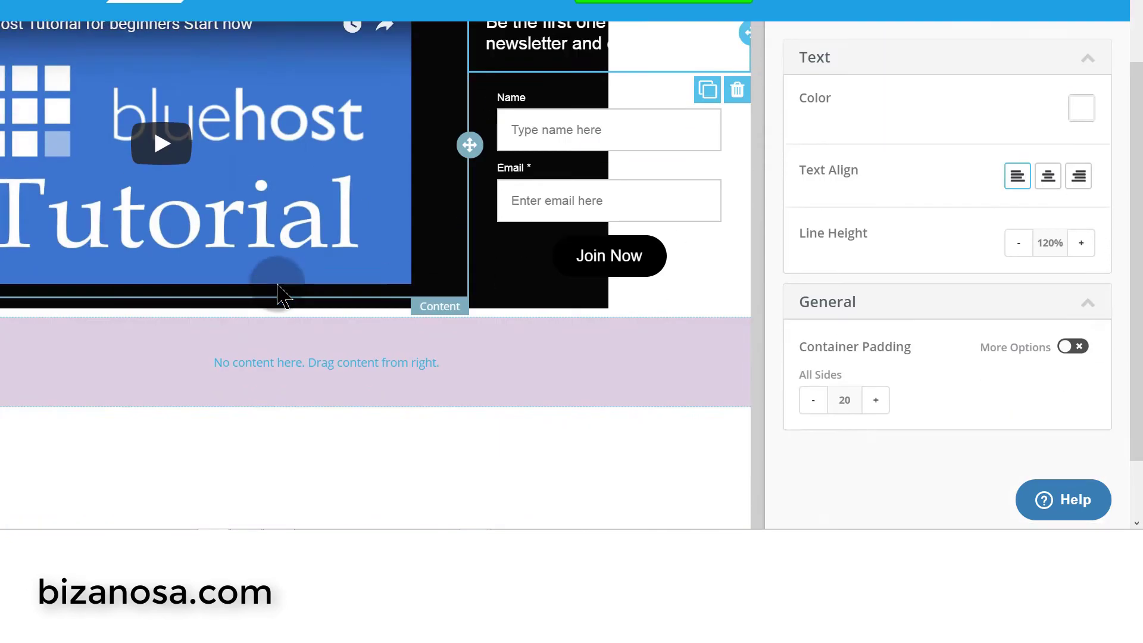
- Raise the signup form's Join Now button Width slider from 51 to 100
{"action": "scroll", "coordinate": [574, 193], "scroll_direction": "up", "scroll_amount": 4}
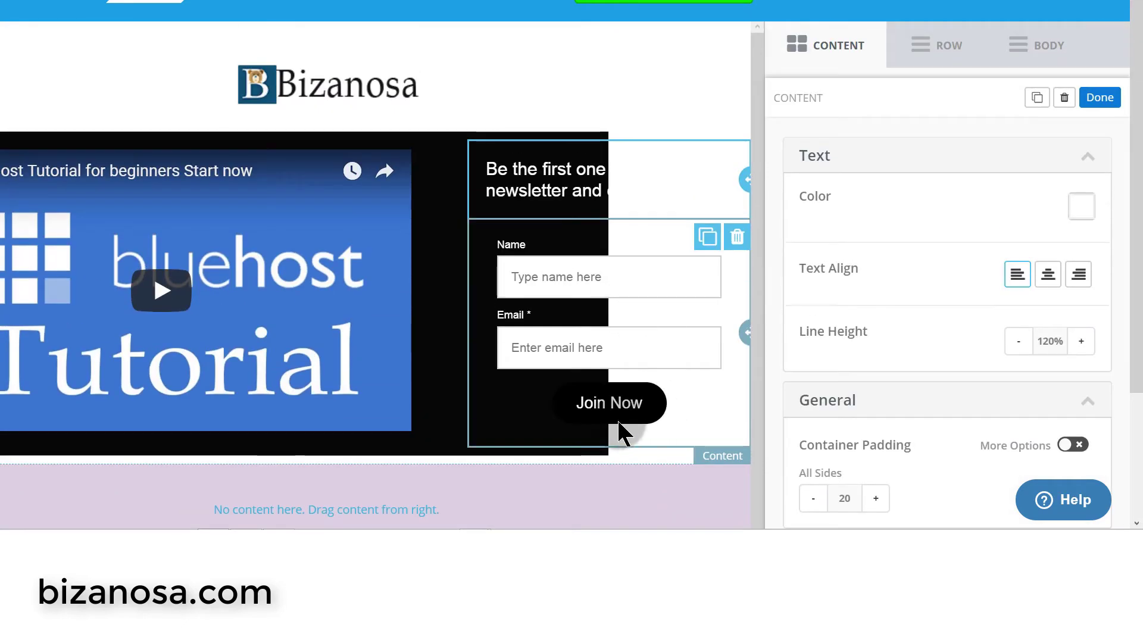
{"action": "left_click", "coordinate": [599, 399]}
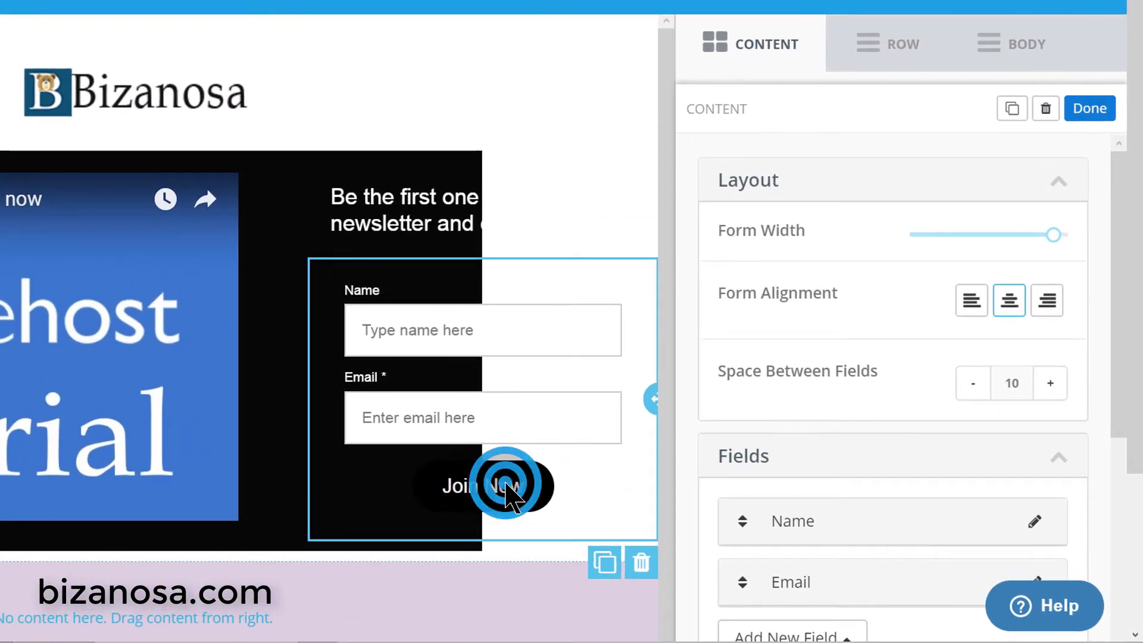
{"action": "scroll", "coordinate": [994, 375], "scroll_direction": "down", "scroll_amount": 5}
{"action": "scroll", "coordinate": [985, 350], "scroll_direction": "down", "scroll_amount": 8}
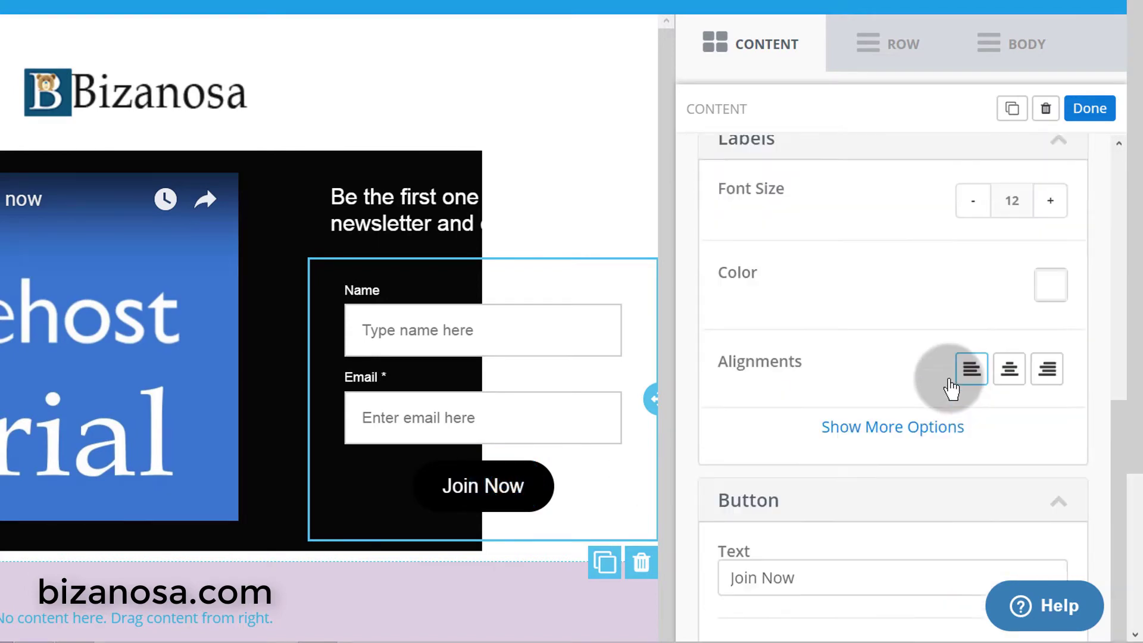
{"action": "scroll", "coordinate": [1000, 323], "scroll_direction": "down", "scroll_amount": 3}
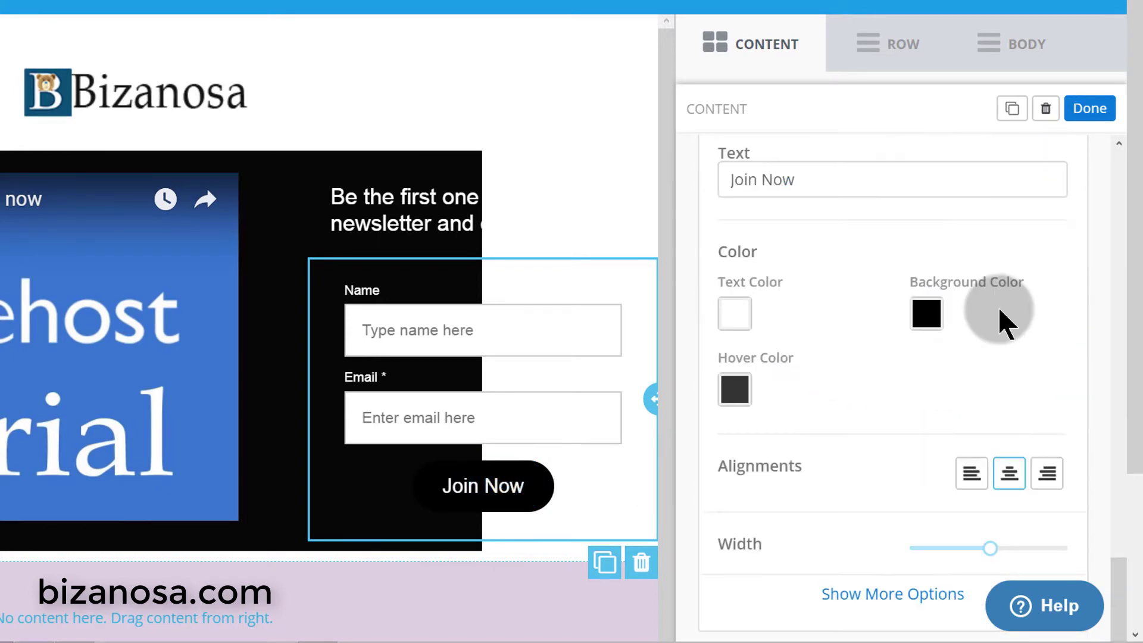
{"action": "scroll", "coordinate": [982, 324], "scroll_direction": "down", "scroll_amount": 4}
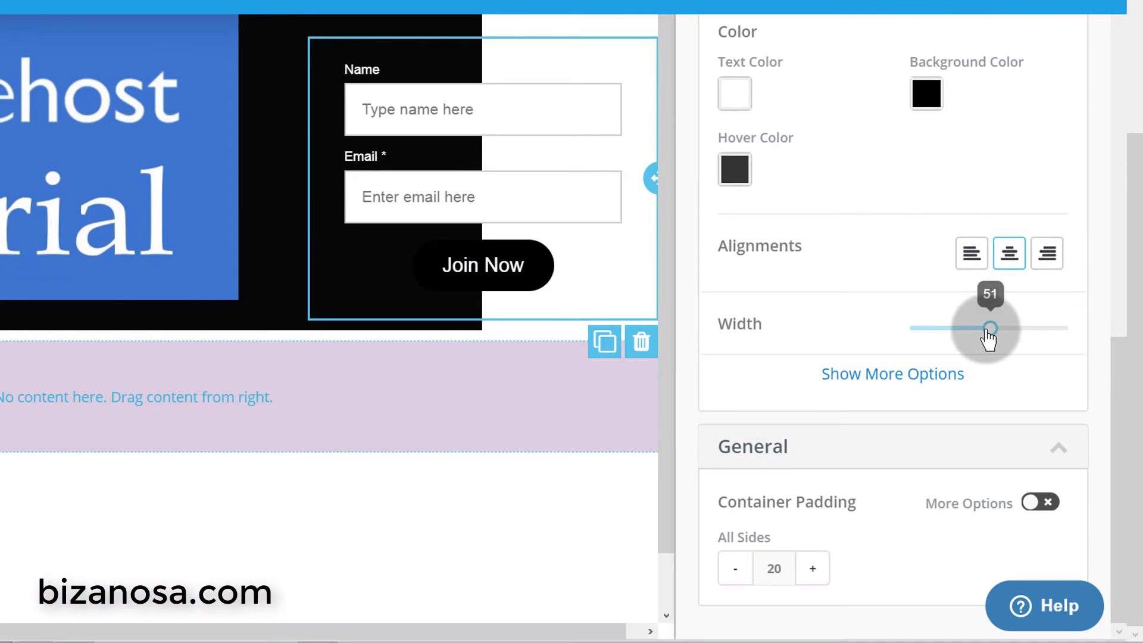
{"action": "left_click_drag", "start_coordinate": [988, 338], "coordinate": [1115, 332]}
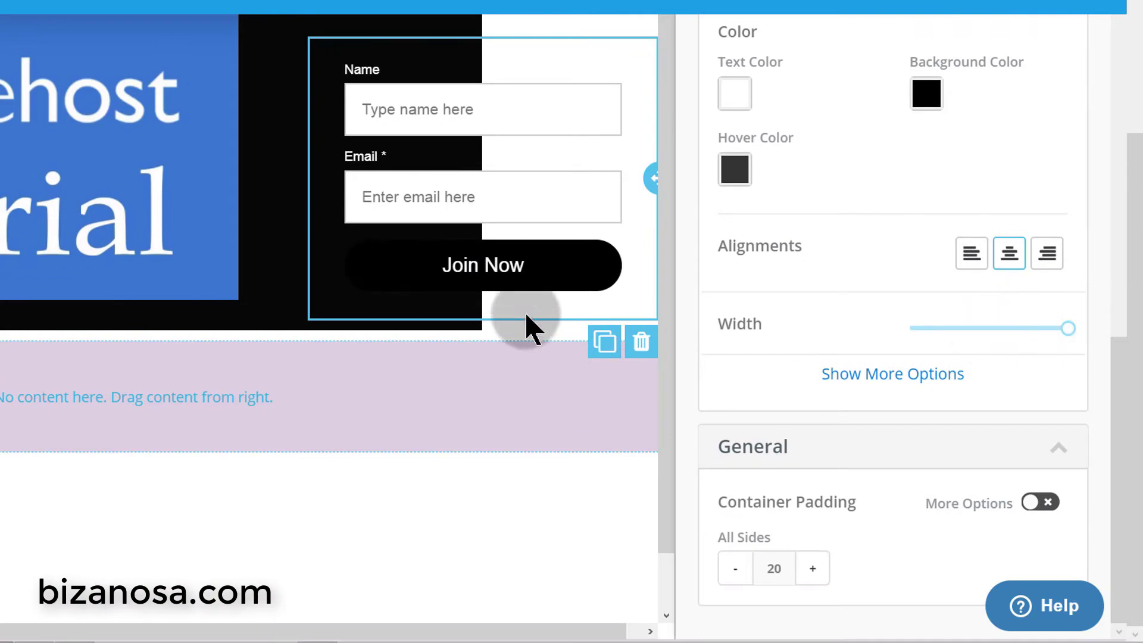
{"action": "left_click", "coordinate": [530, 263]}
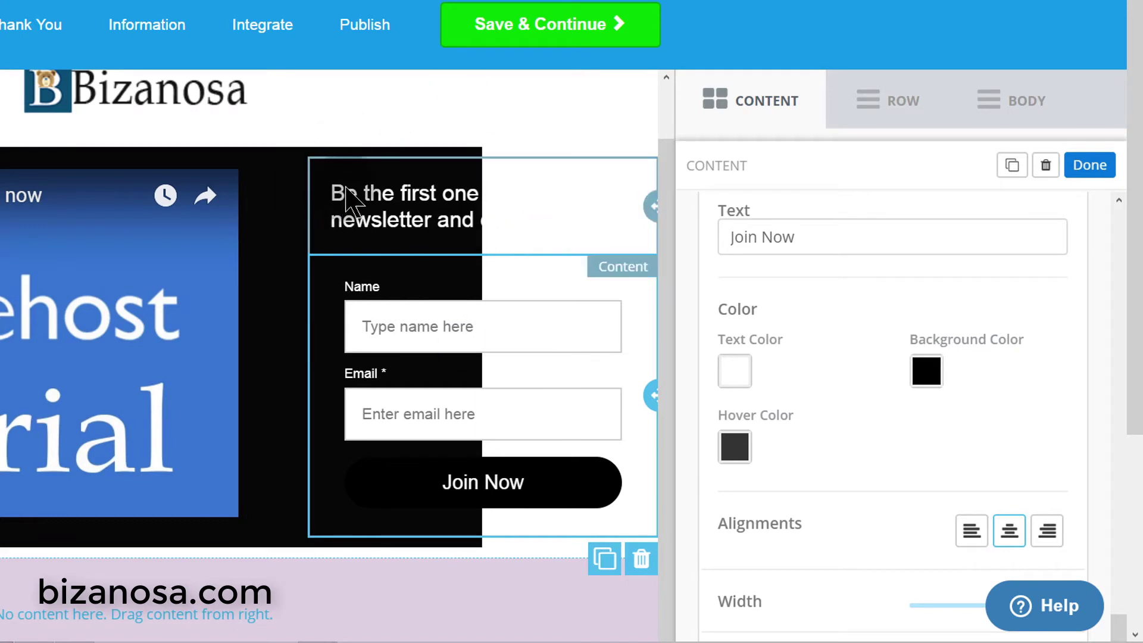
{"action": "left_click", "coordinate": [321, 179]}
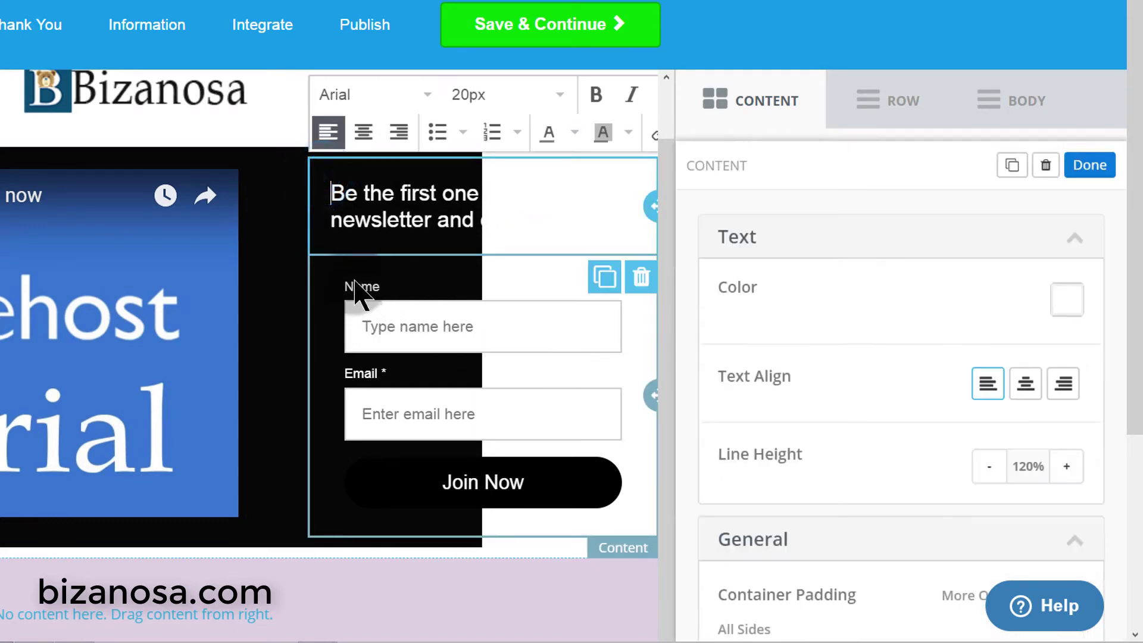
{"action": "left_click", "coordinate": [352, 280]}
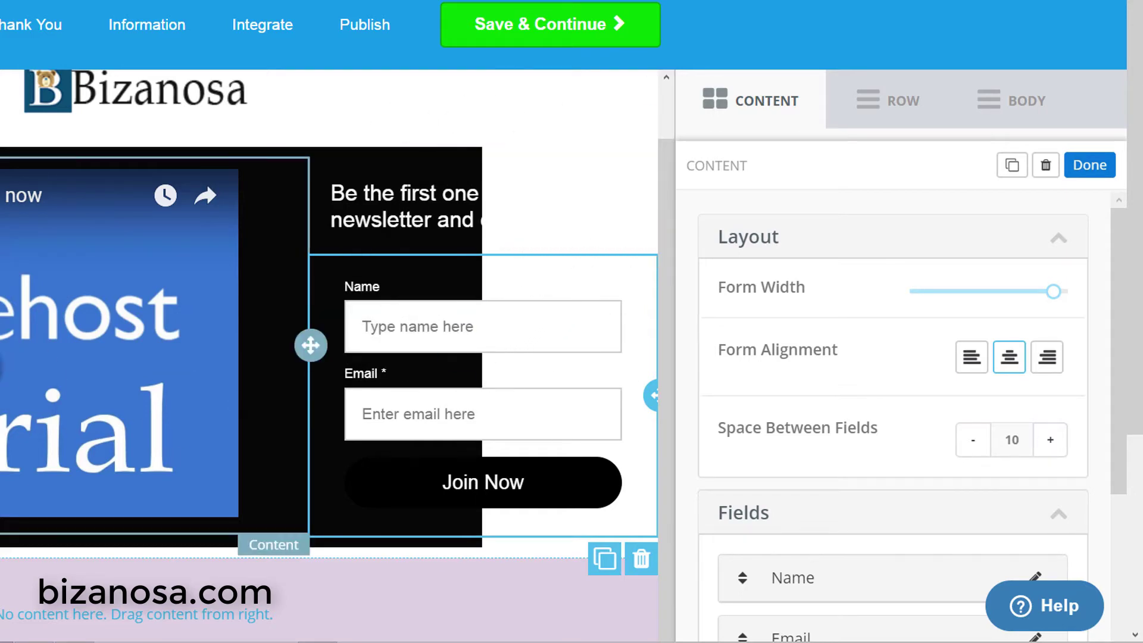
- In the video's HTML block, insert &autoplay=1 after rel=0 in the iframe src
{"action": "left_click", "coordinate": [39, 322]}
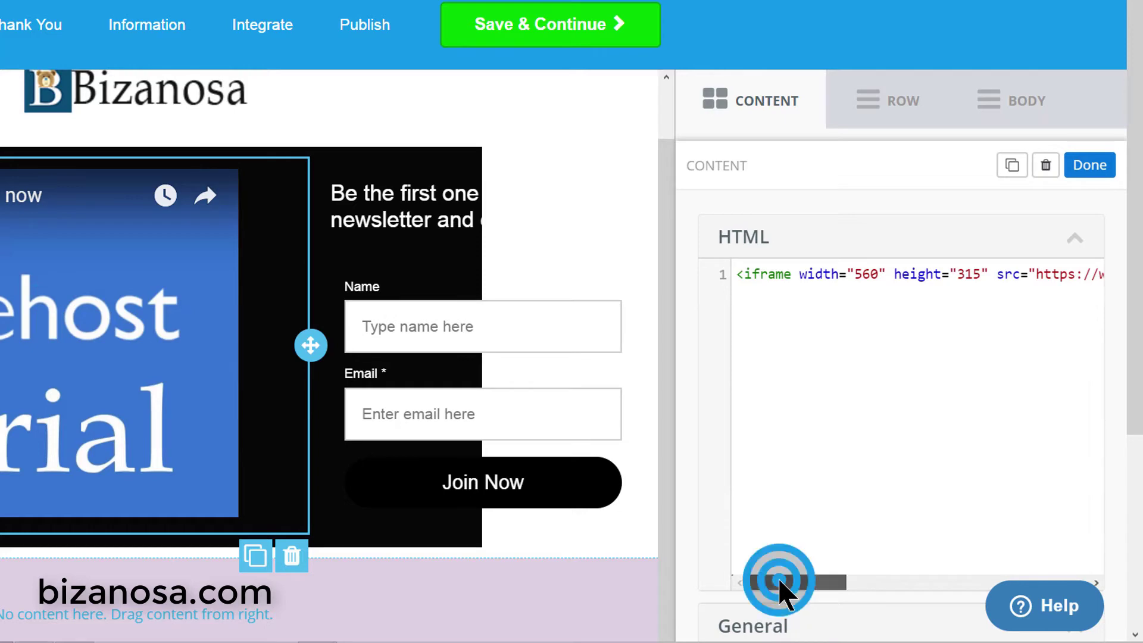
{"action": "left_click_drag", "start_coordinate": [779, 580], "coordinate": [911, 581]}
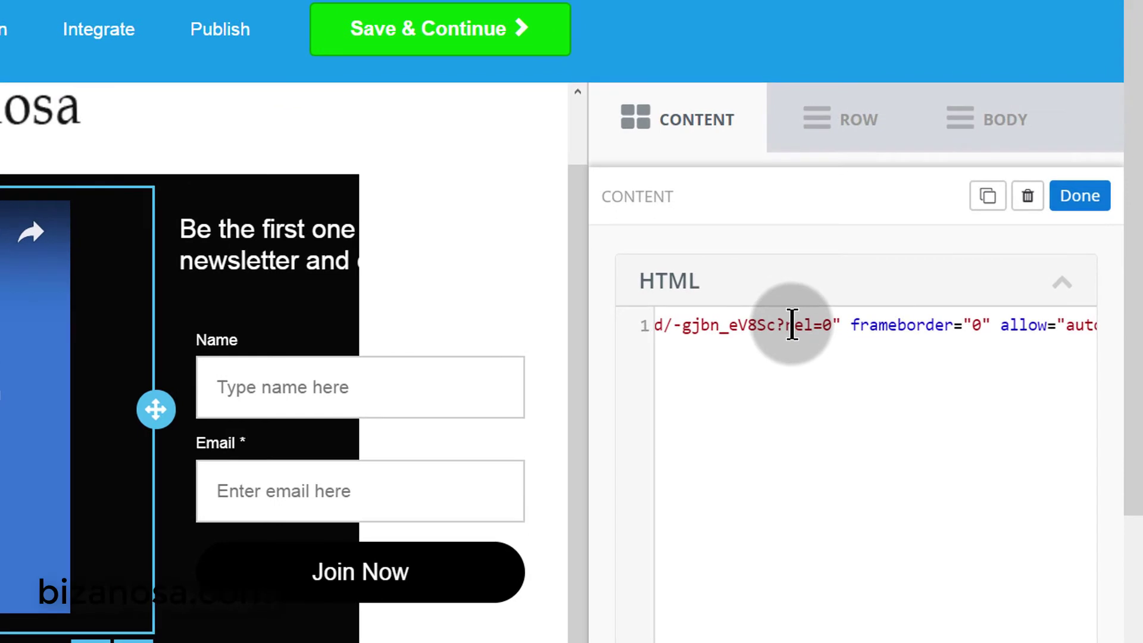
{"action": "left_click_drag", "start_coordinate": [792, 324], "coordinate": [825, 324]}
{"action": "left_click", "coordinate": [836, 325]}
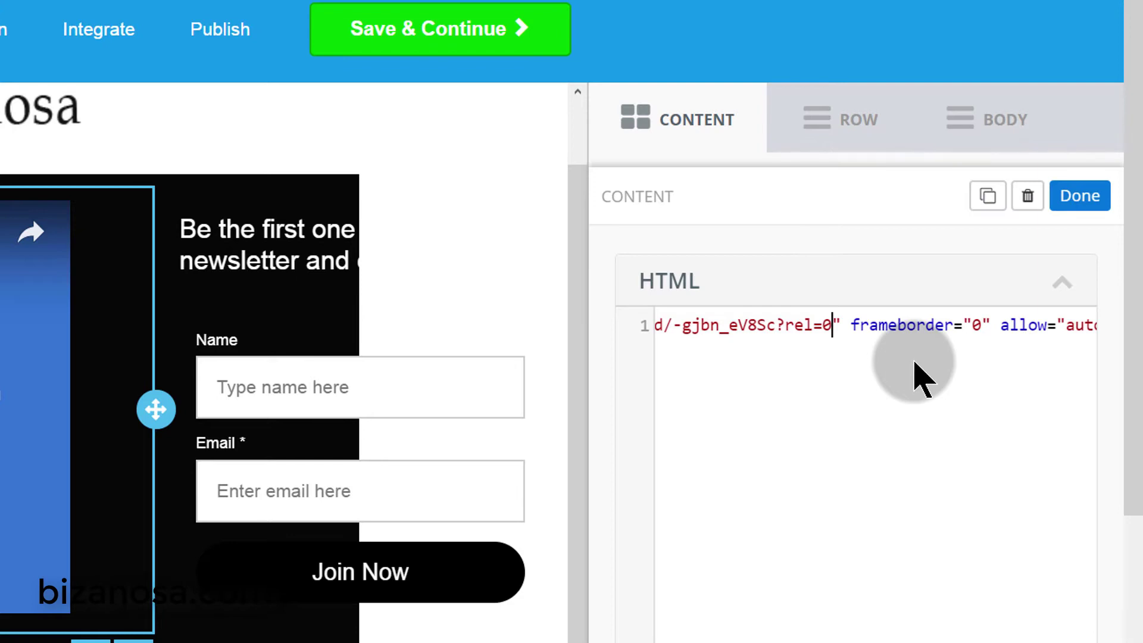
{"action": "type", "text": "&autoplay=1"}
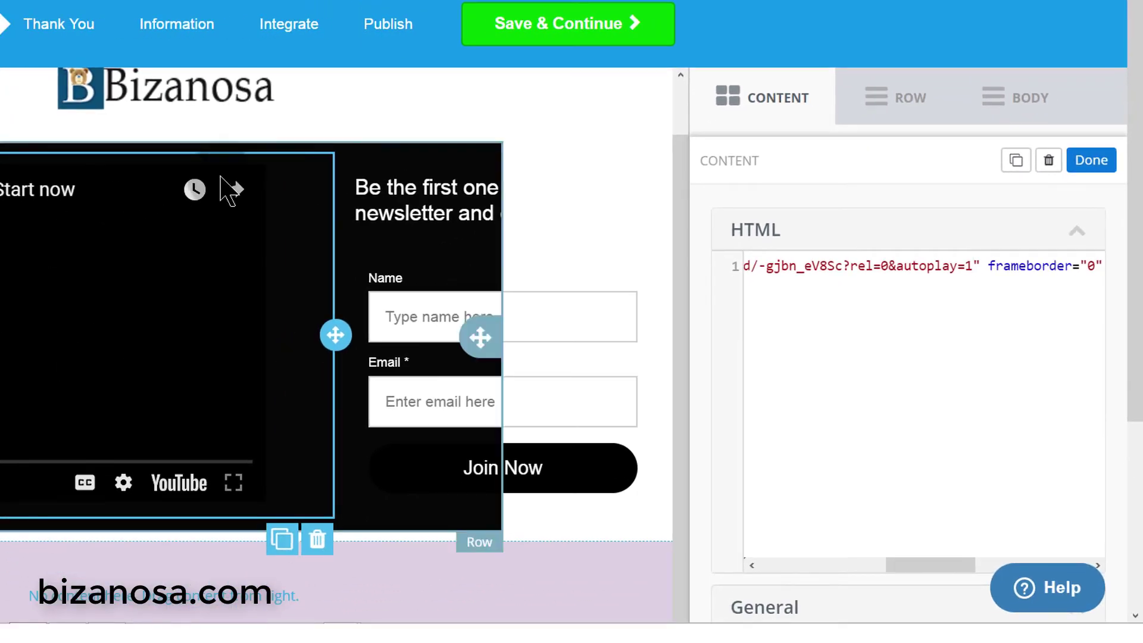
{"action": "left_click", "coordinate": [1015, 321]}
{"action": "left_click", "coordinate": [902, 271]}
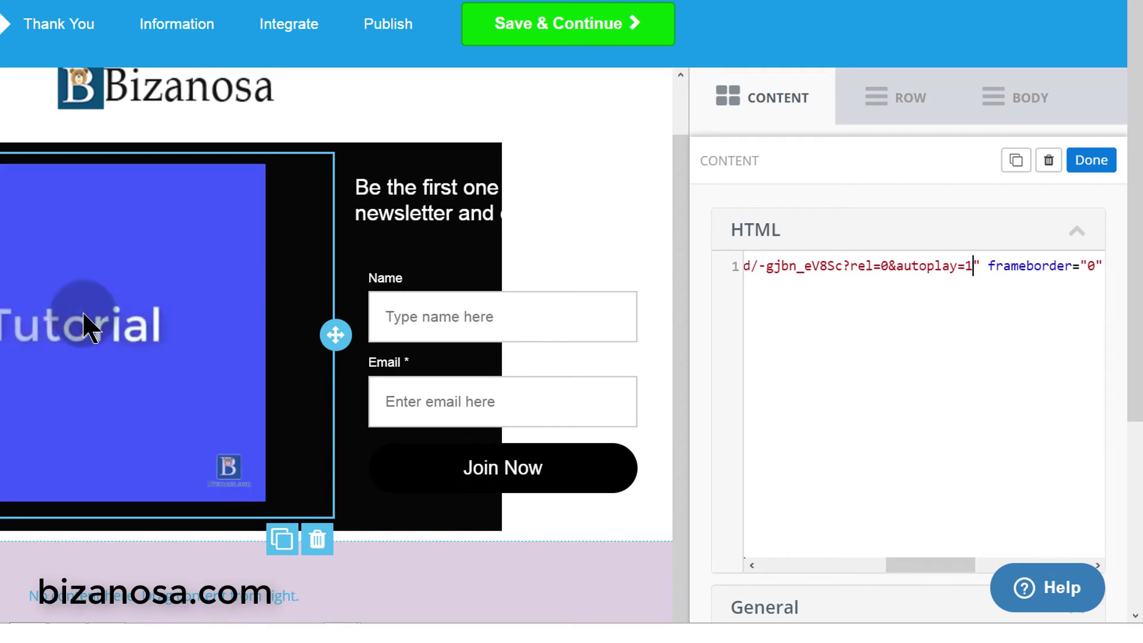
{"action": "left_click", "coordinate": [891, 267]}
{"action": "left_click", "coordinate": [975, 267]}
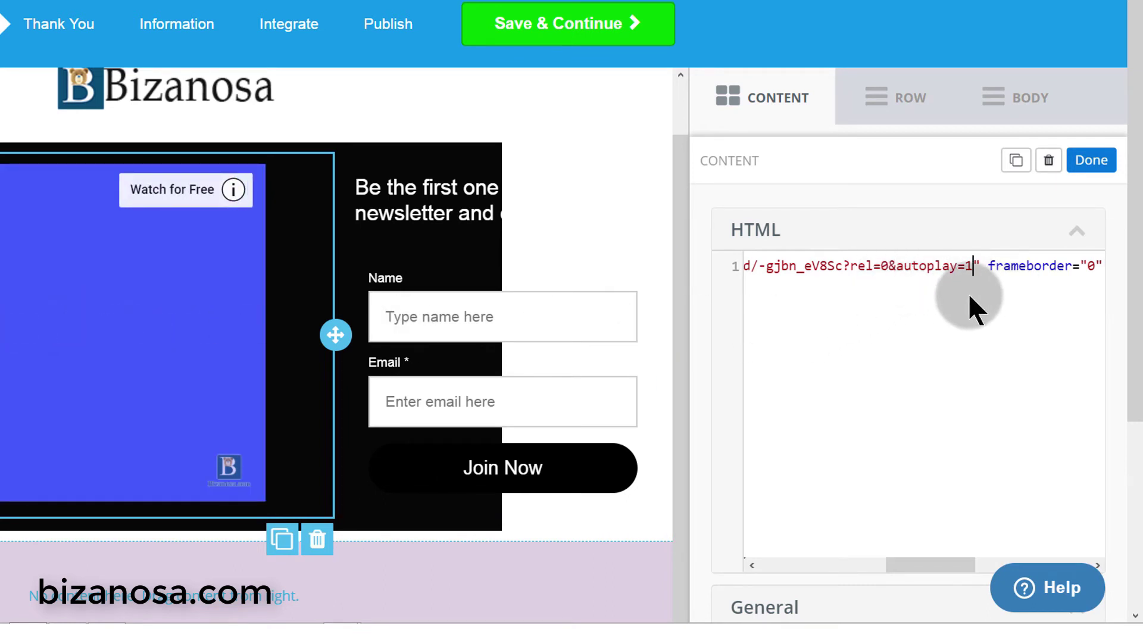
{"action": "left_click", "coordinate": [726, 294]}
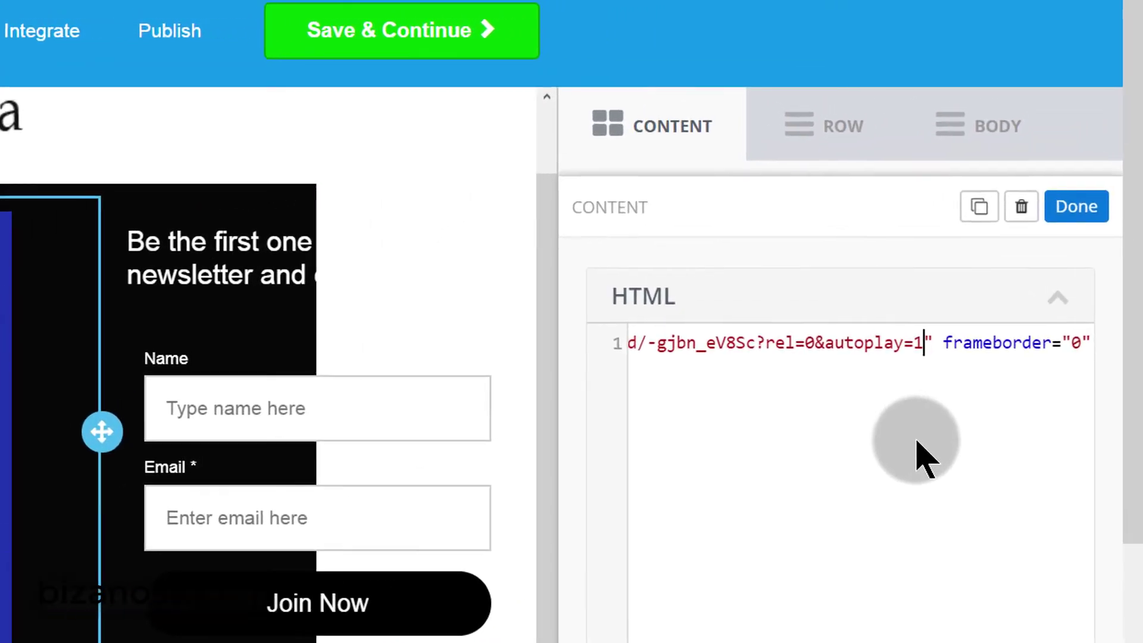
- Append &mute=1 after autoplay=1 in the embed link and close the HTML block with Done
{"action": "type", "text": "&mute=1"}
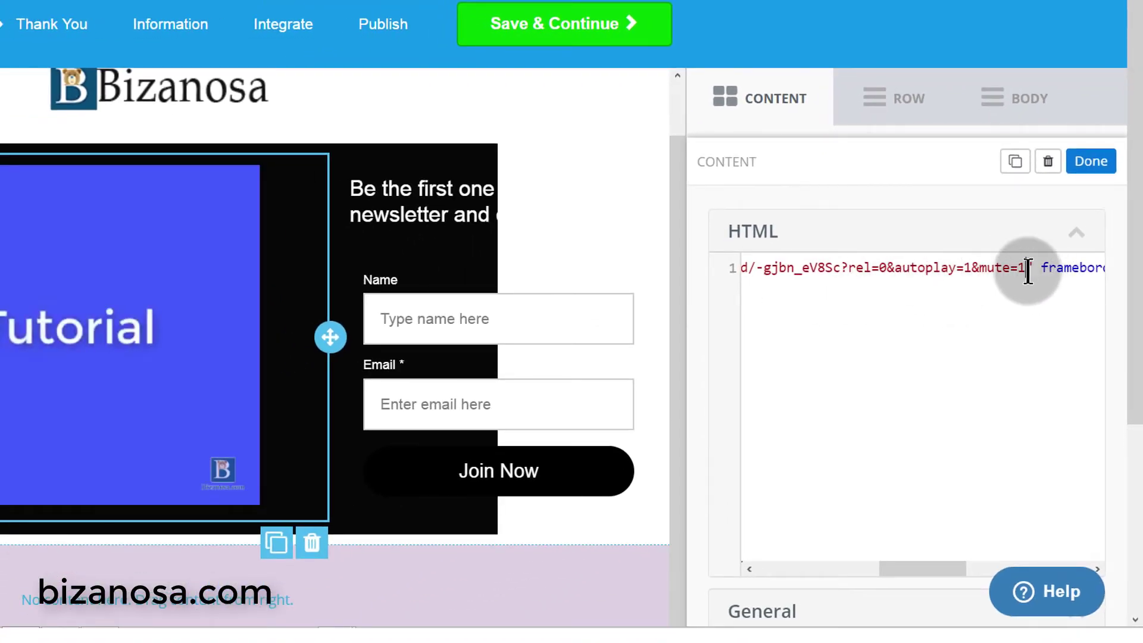
{"action": "left_click_drag", "start_coordinate": [887, 268], "coordinate": [1025, 273]}
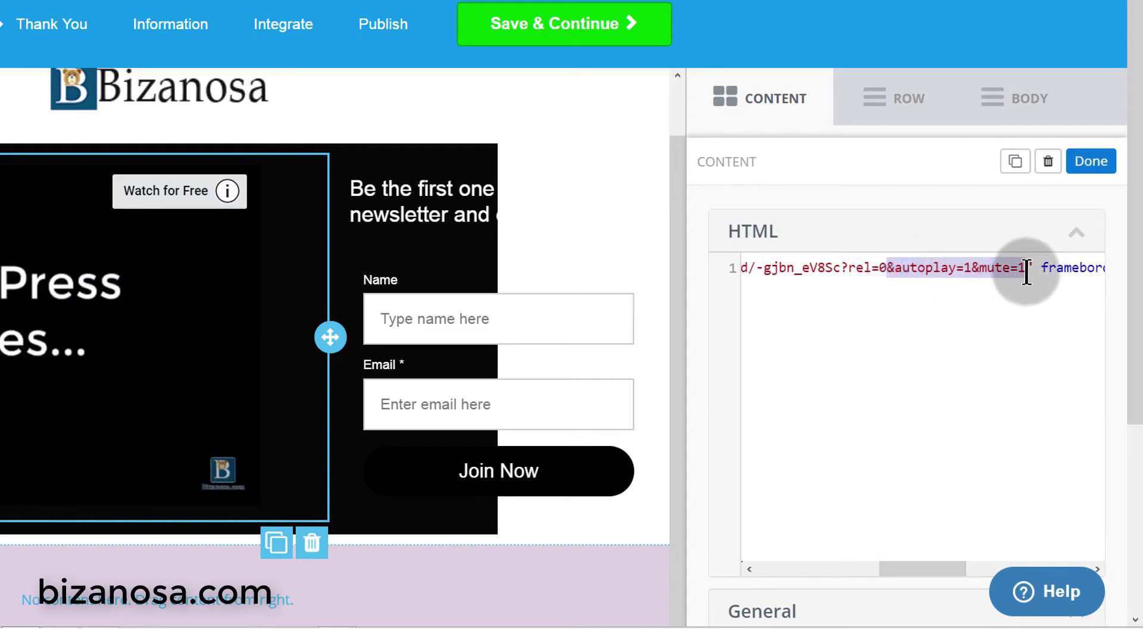
{"action": "left_click", "coordinate": [1090, 160]}
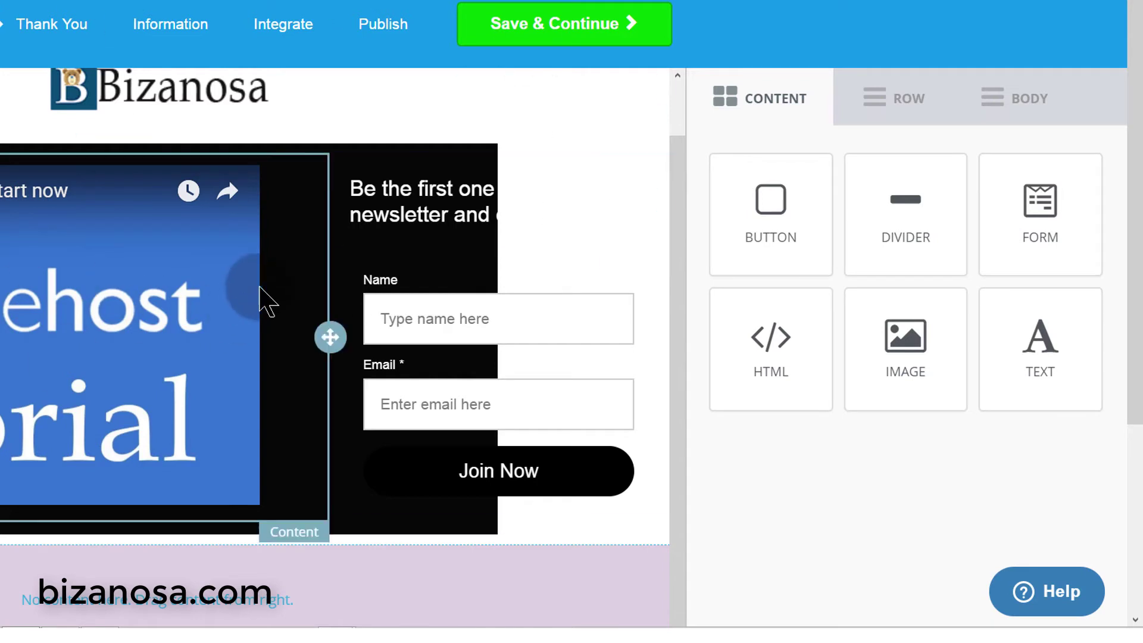
- Go to the Publish step, saving the design and revealing the thank-you page warning
{"action": "left_click", "coordinate": [392, 24]}
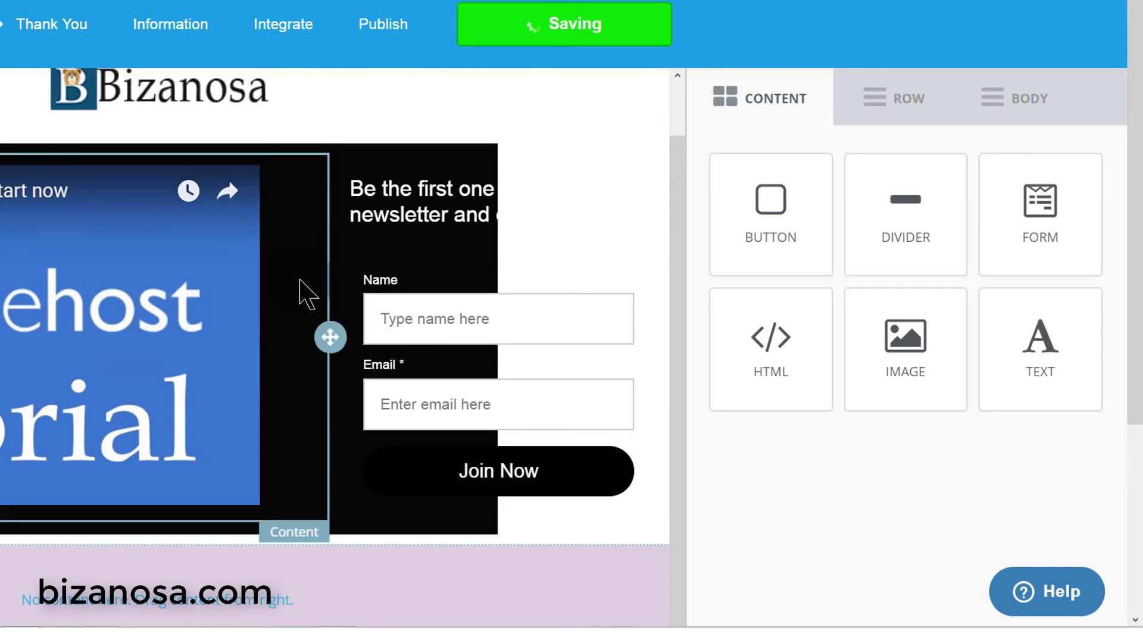
{"action": "left_click", "coordinate": [608, 206]}
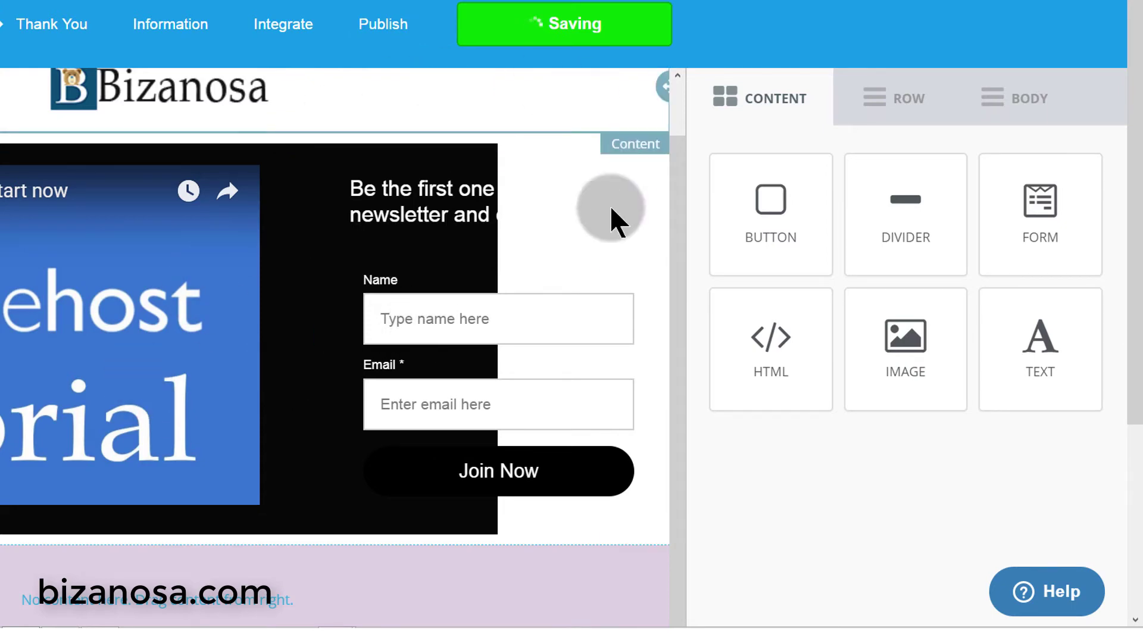
{"action": "left_click", "coordinate": [592, 172]}
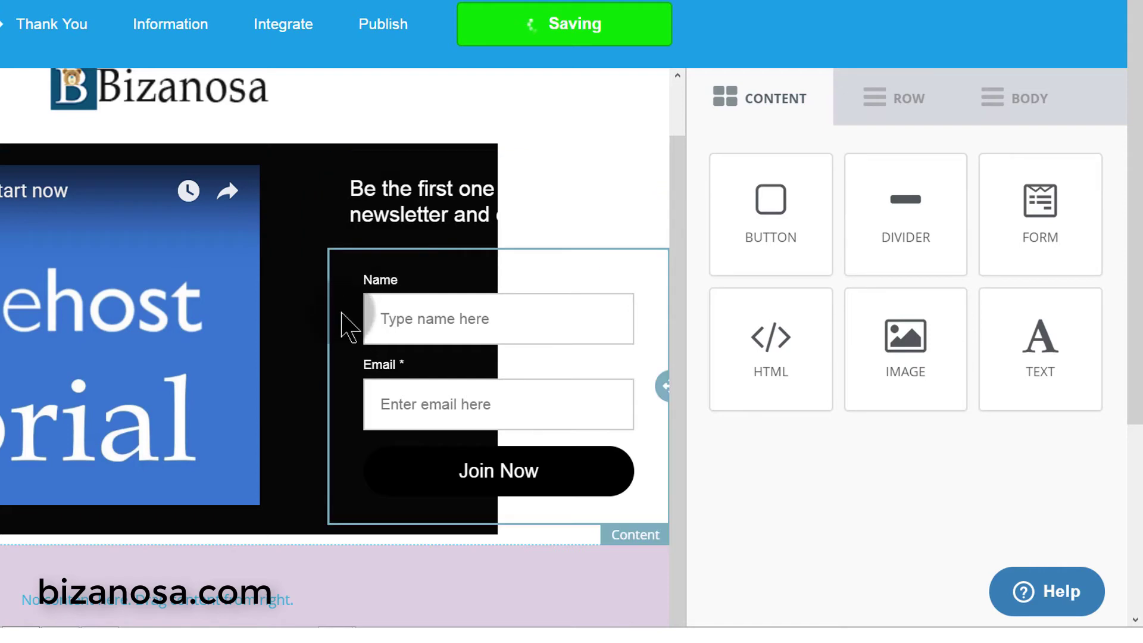
{"action": "scroll", "coordinate": [326, 270], "scroll_direction": "down", "scroll_amount": 4}
{"action": "scroll", "coordinate": [372, 306], "scroll_direction": "up", "scroll_amount": 1}
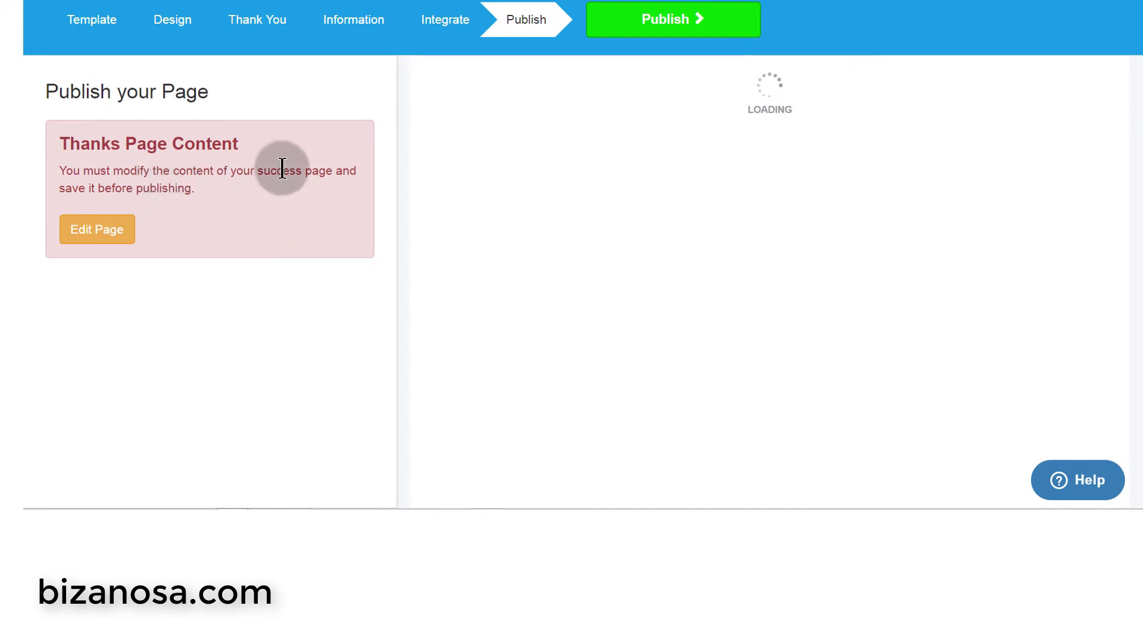
- Edit the thank-you page, place a button below the thank-you message, and save changes
{"action": "left_click", "coordinate": [101, 240]}
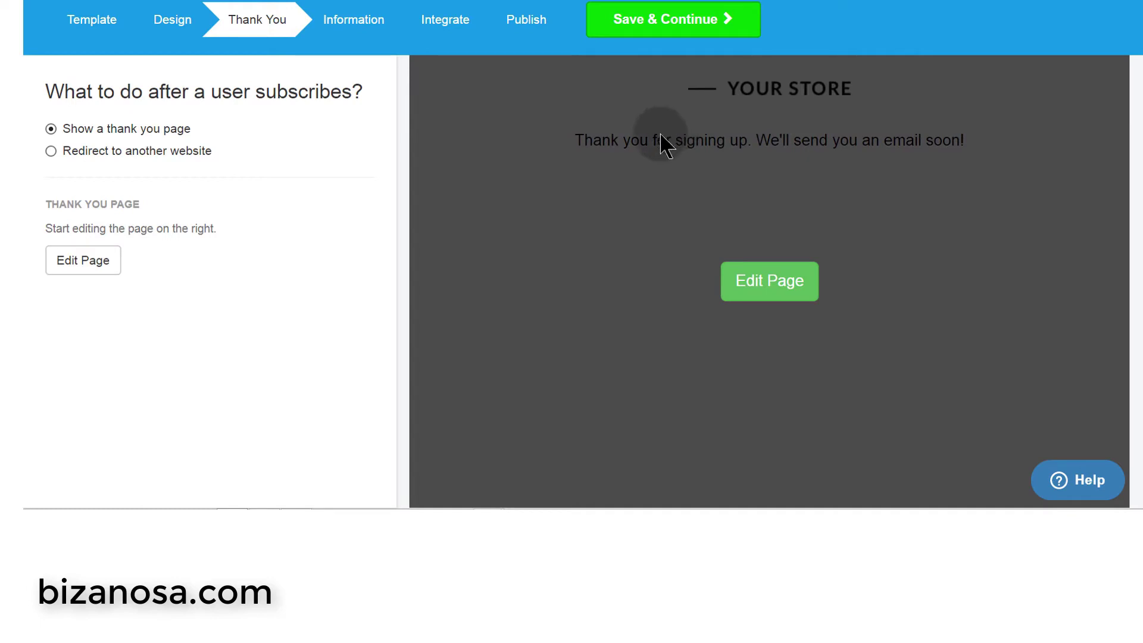
{"action": "left_click", "coordinate": [777, 284]}
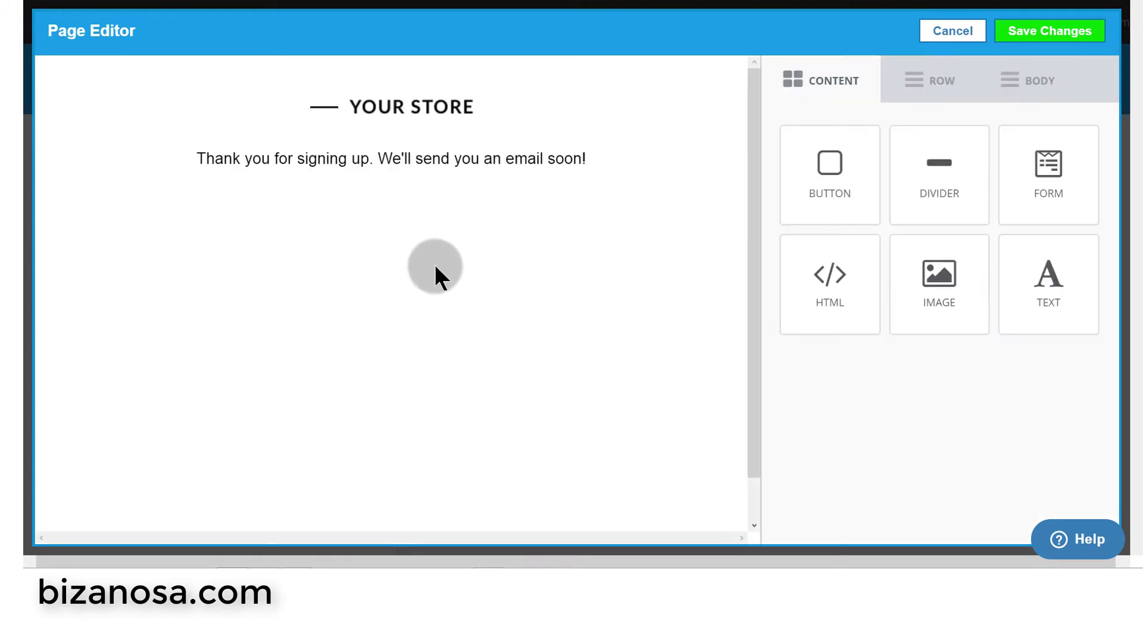
{"action": "left_click", "coordinate": [199, 153]}
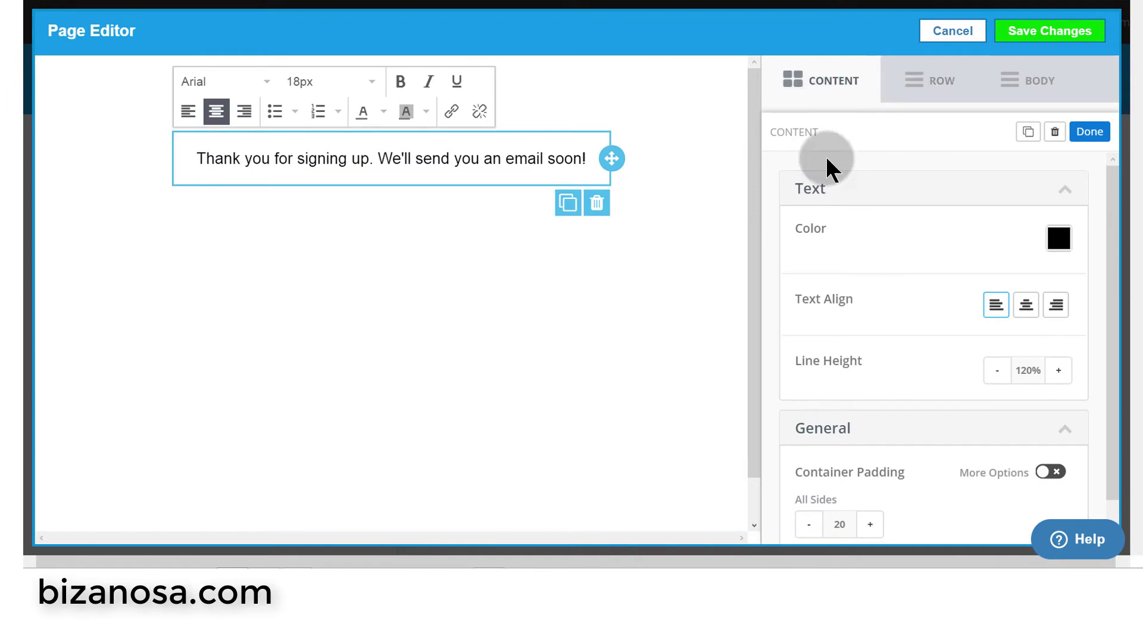
{"action": "left_click", "coordinate": [817, 73]}
{"action": "left_click", "coordinate": [836, 193]}
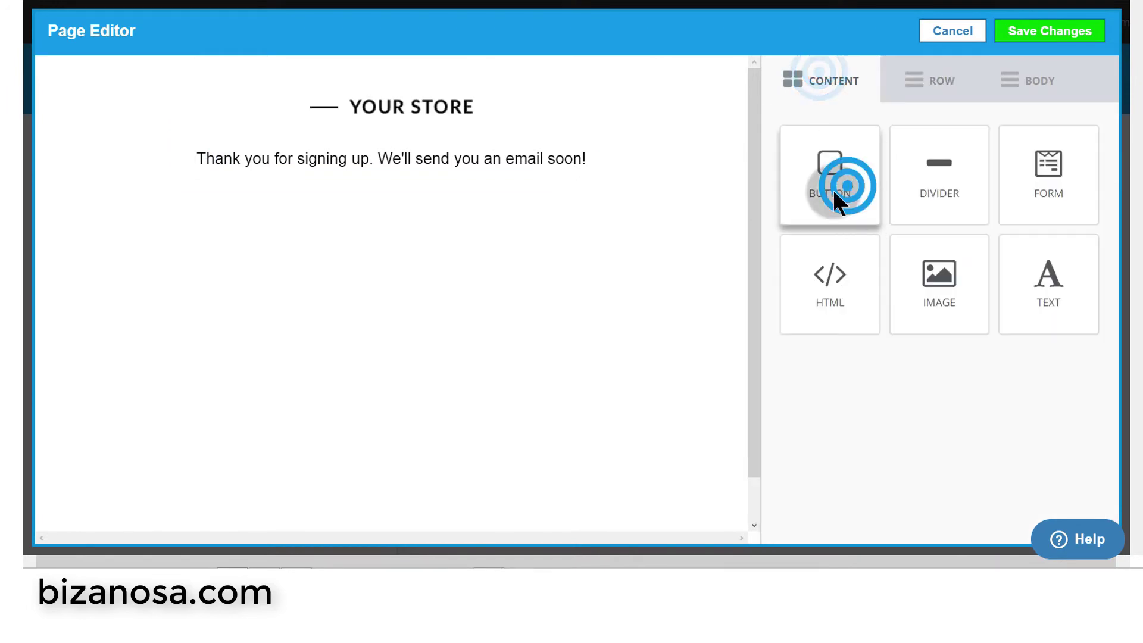
{"action": "left_click_drag", "start_coordinate": [833, 192], "coordinate": [428, 259]}
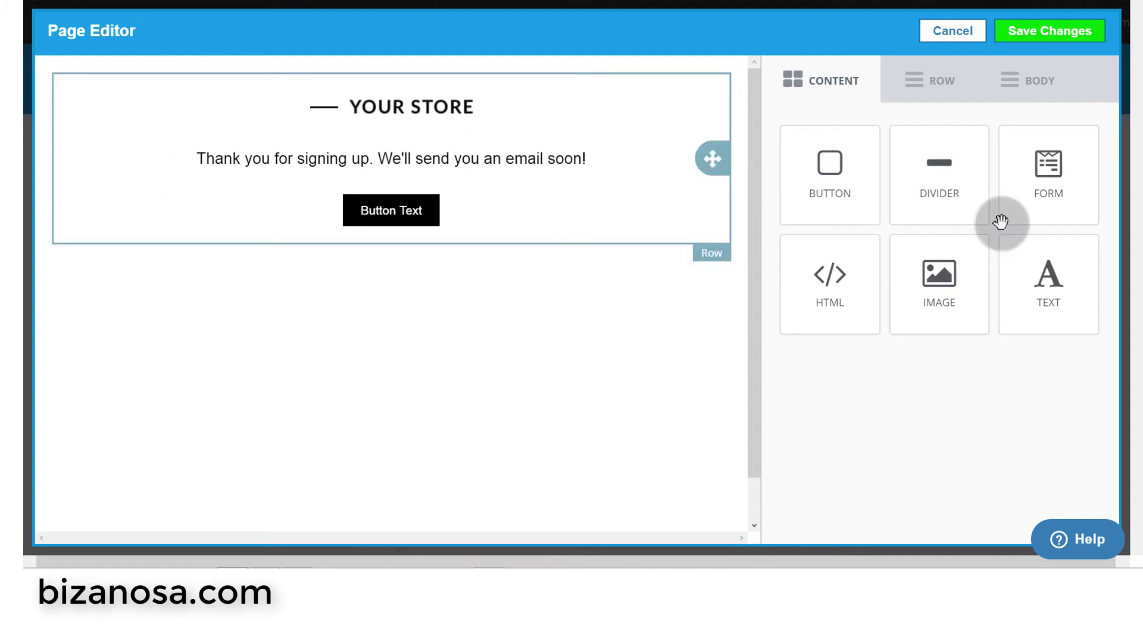
{"action": "left_click", "coordinate": [1048, 33]}
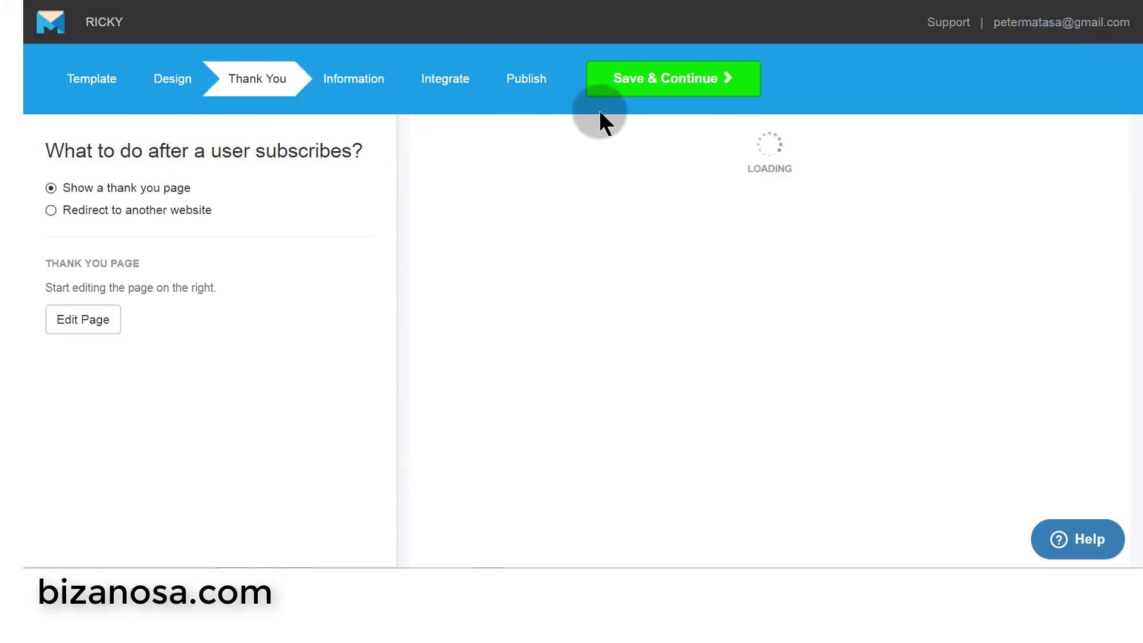
- Publish the landing page and open its short URL in a new tab
{"action": "left_click", "coordinate": [535, 76]}
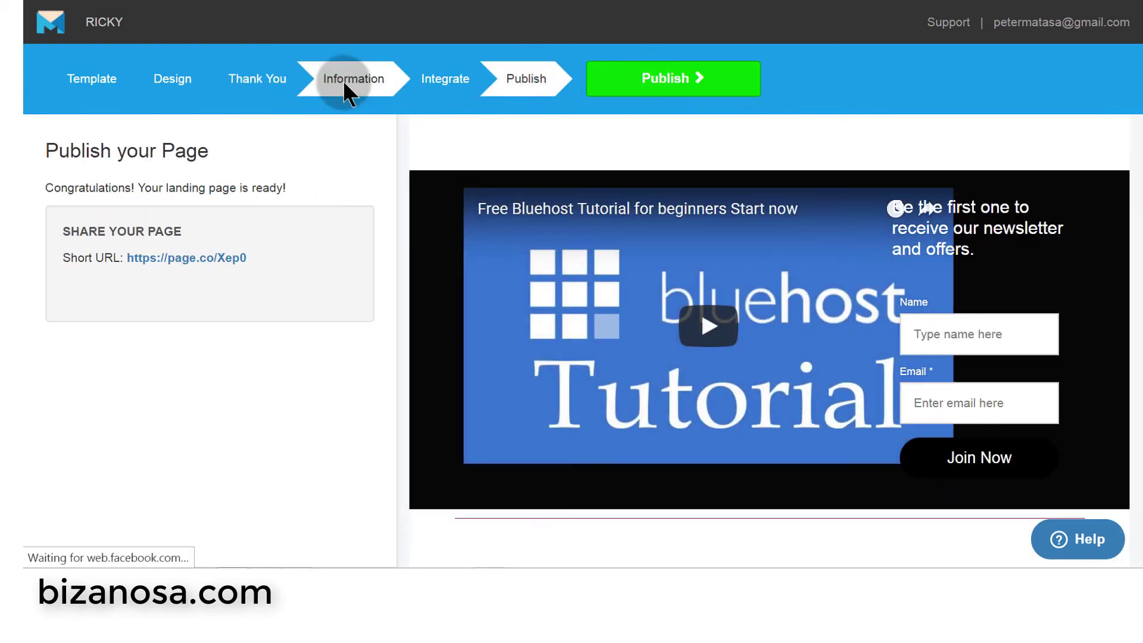
{"action": "right_click", "coordinate": [186, 258]}
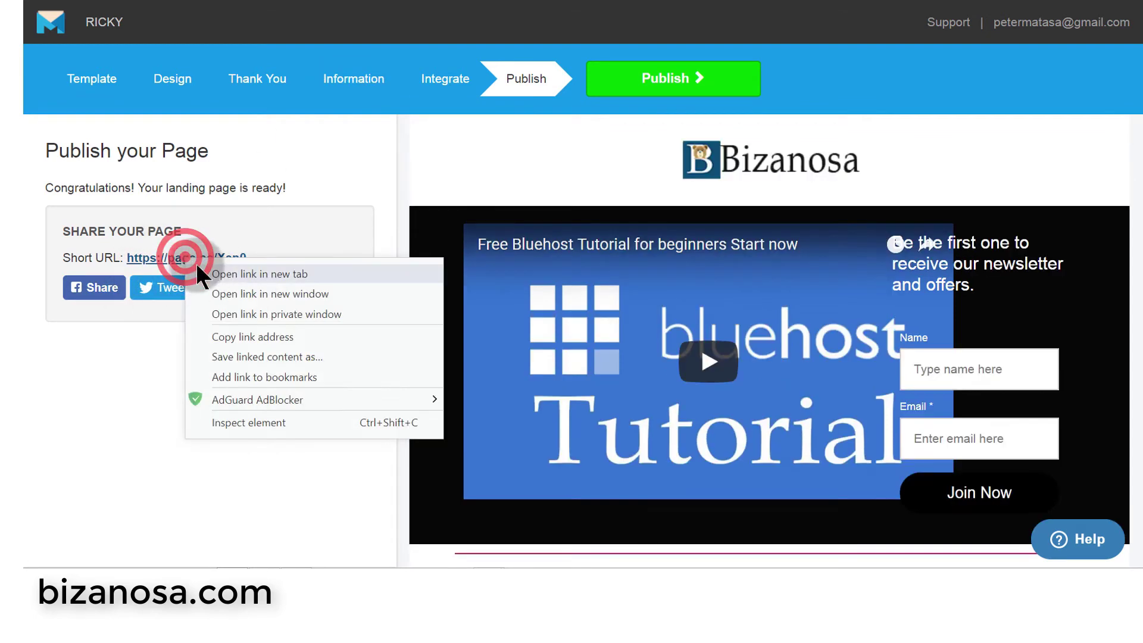
{"action": "left_click", "coordinate": [233, 274]}
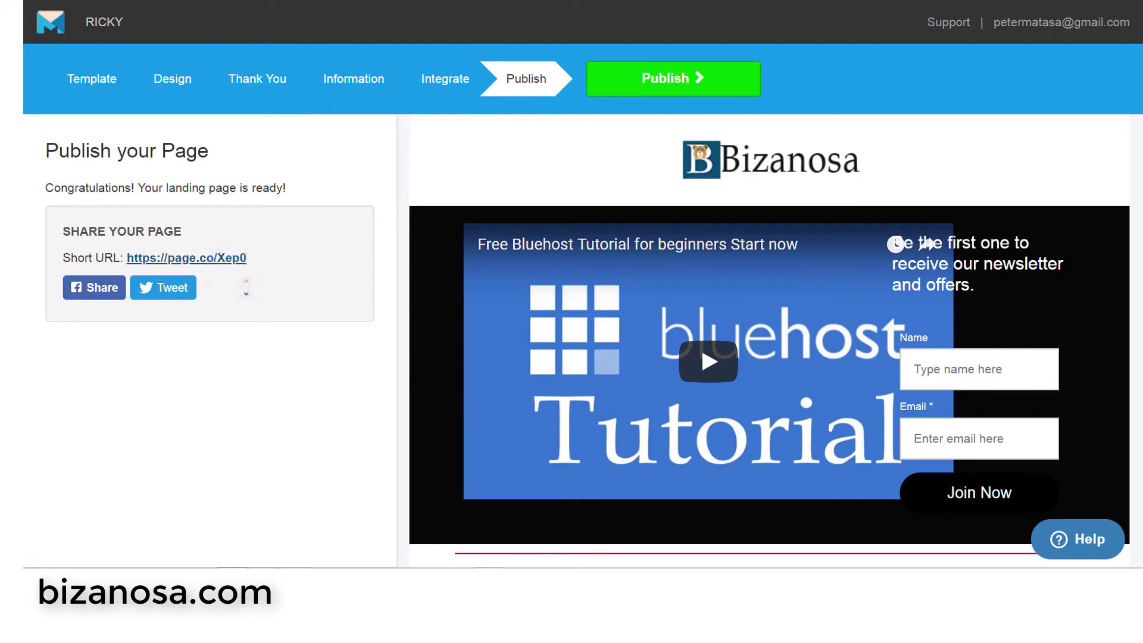
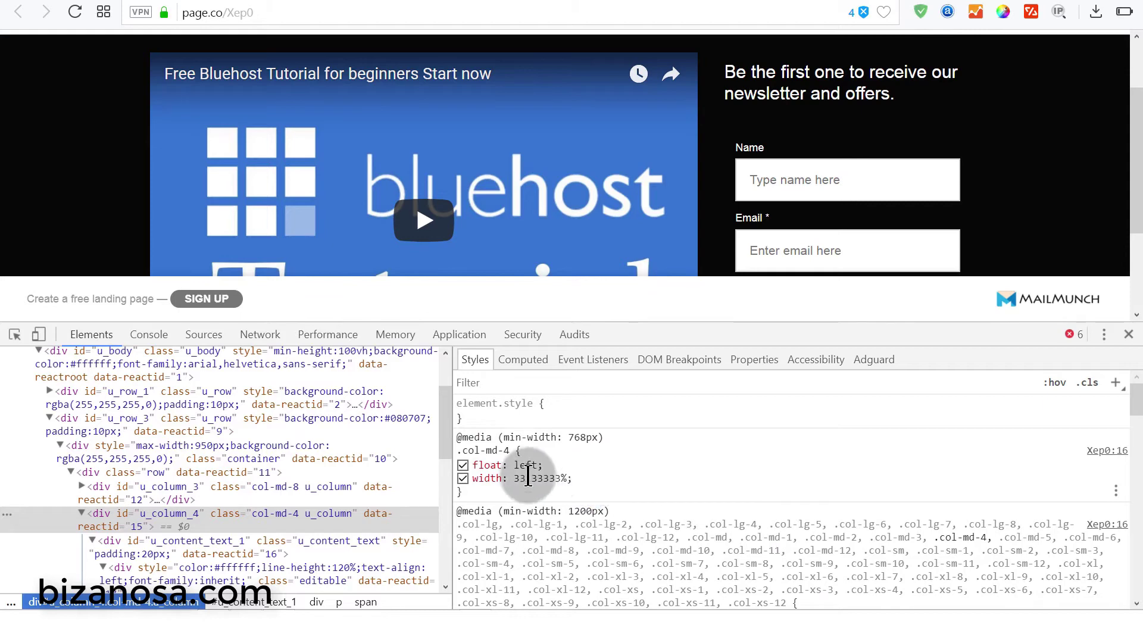
- Add a new empty inspector-stylesheet rule with the selector #u_column_4 instead of div#u_column_4
{"action": "left_click", "coordinate": [1114, 384]}
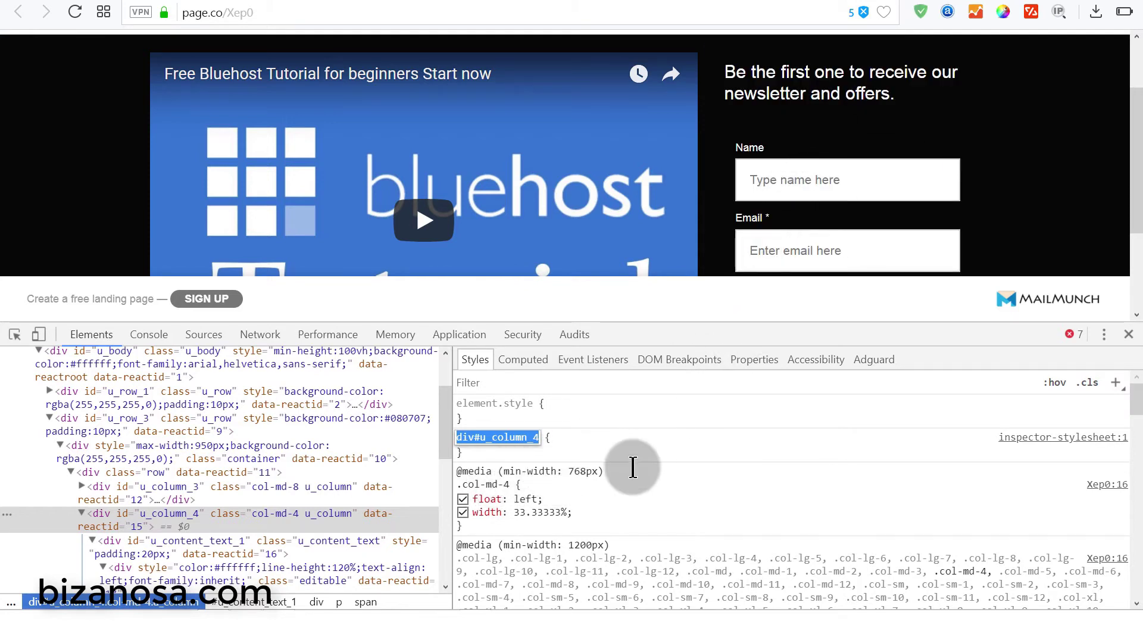
{"action": "left_click", "coordinate": [502, 470]}
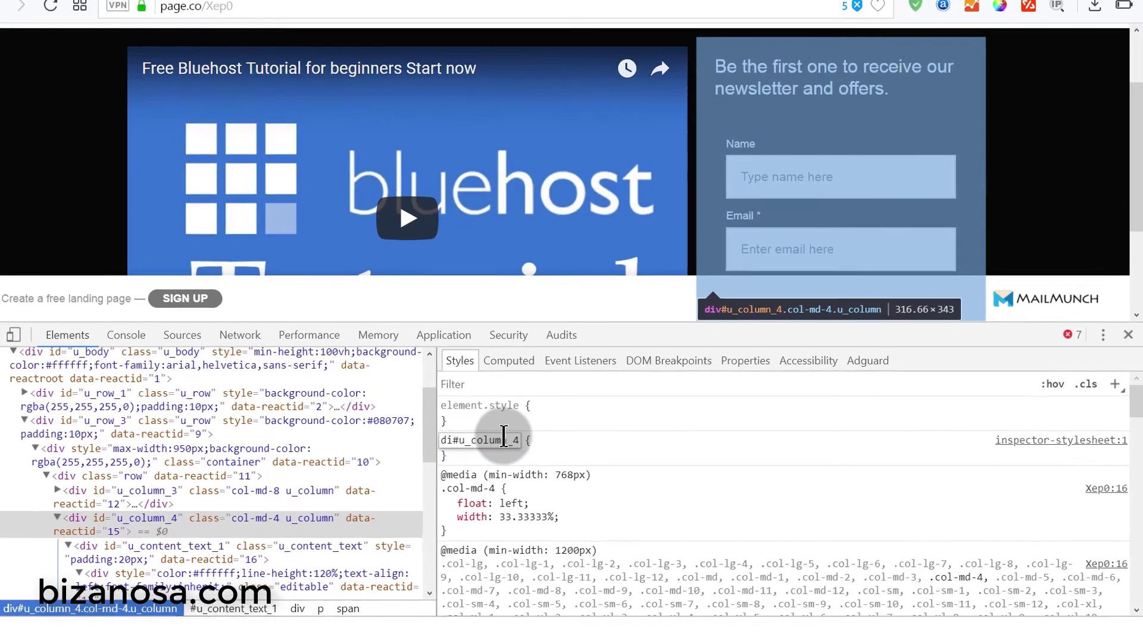
{"action": "key", "text": "BackSpace"}
{"action": "key", "text": "BackSpace"}
{"action": "key", "text": "BackSpace"}
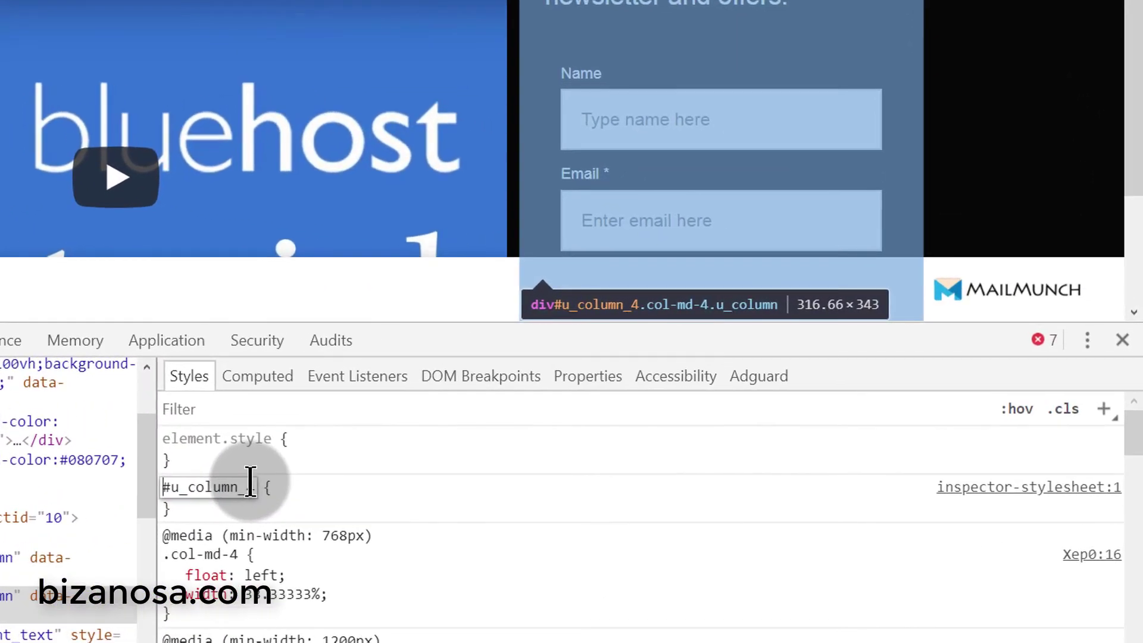
{"action": "left_click", "coordinate": [301, 480]}
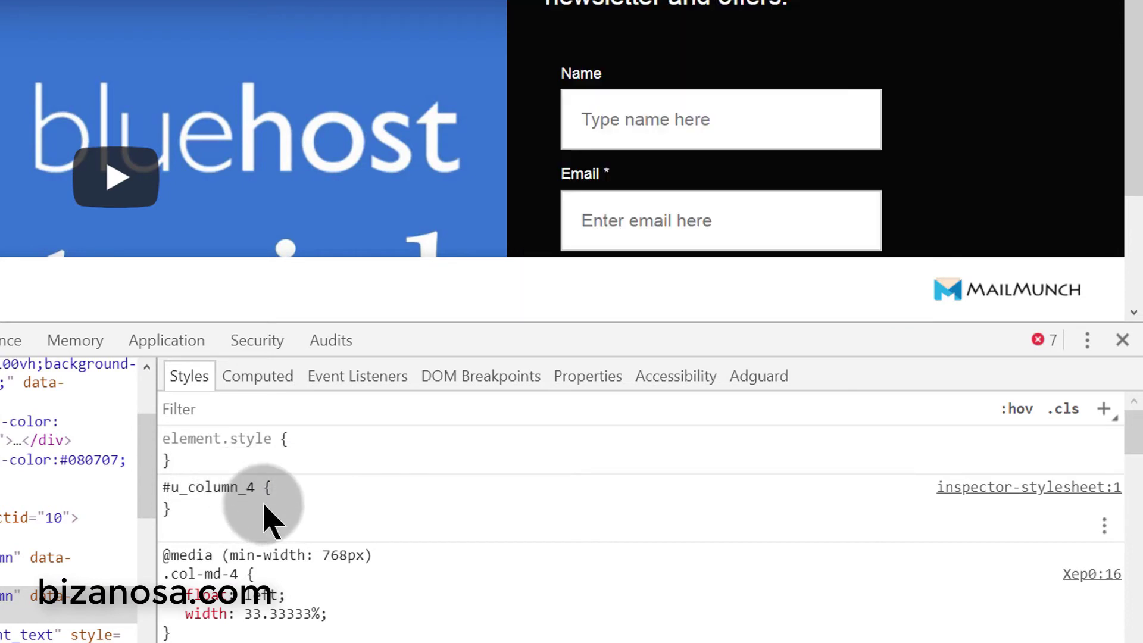
{"action": "left_click", "coordinate": [292, 485]}
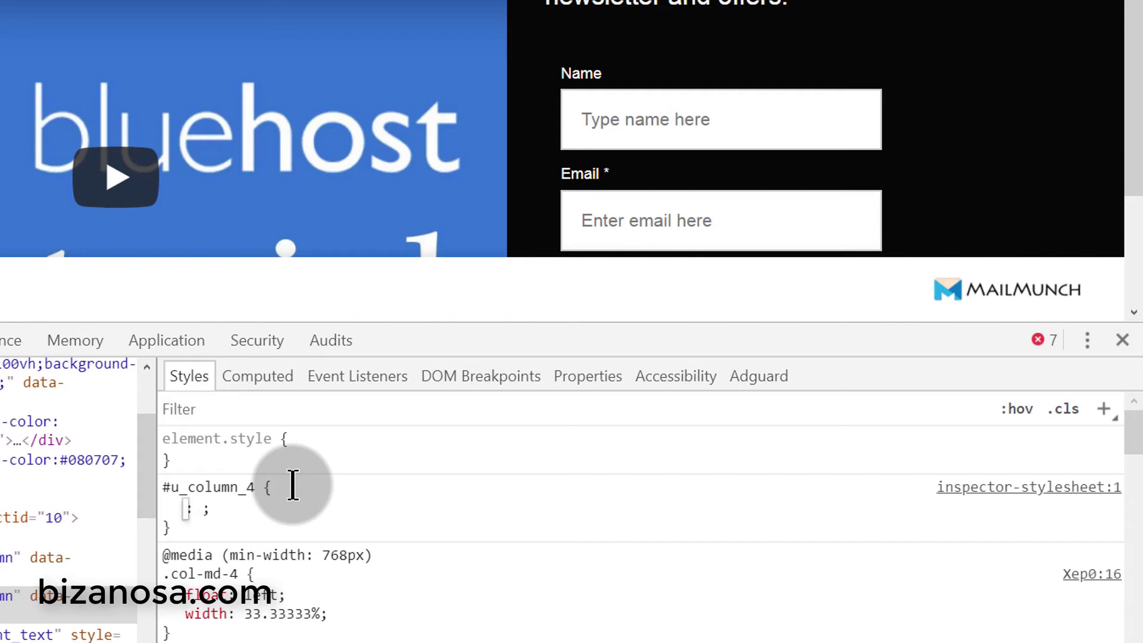
- Give the #u_column_4 rule background-color: #f00
{"action": "type", "text": "ba"}
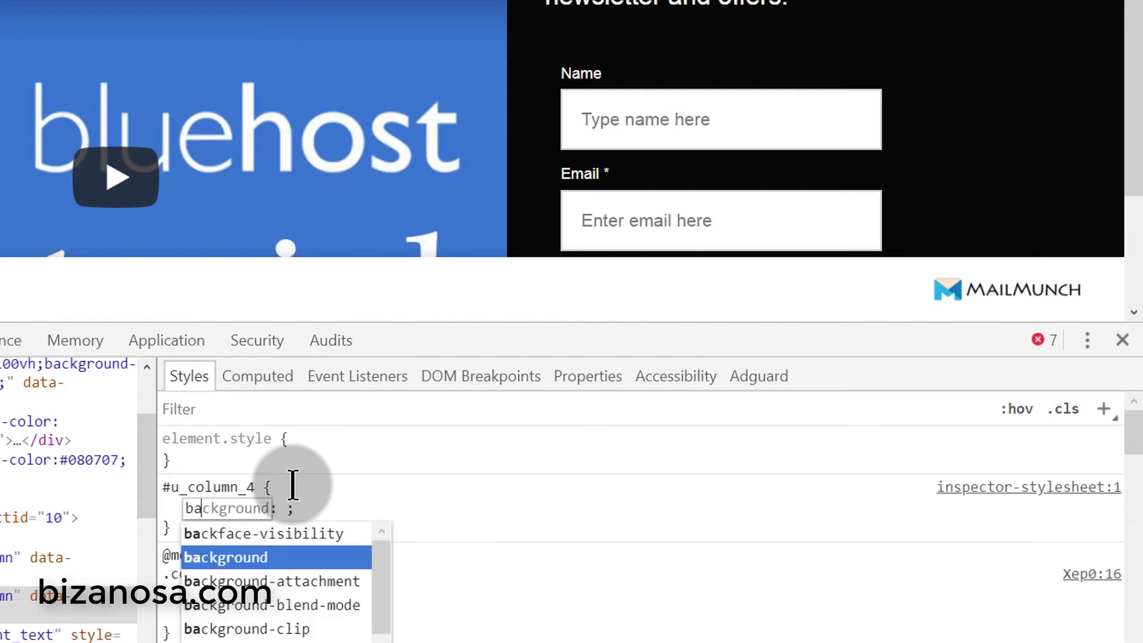
{"action": "key", "text": "Down"}
{"action": "key", "text": "Down"}
{"action": "key", "text": "Down"}
{"action": "key", "text": "Down"}
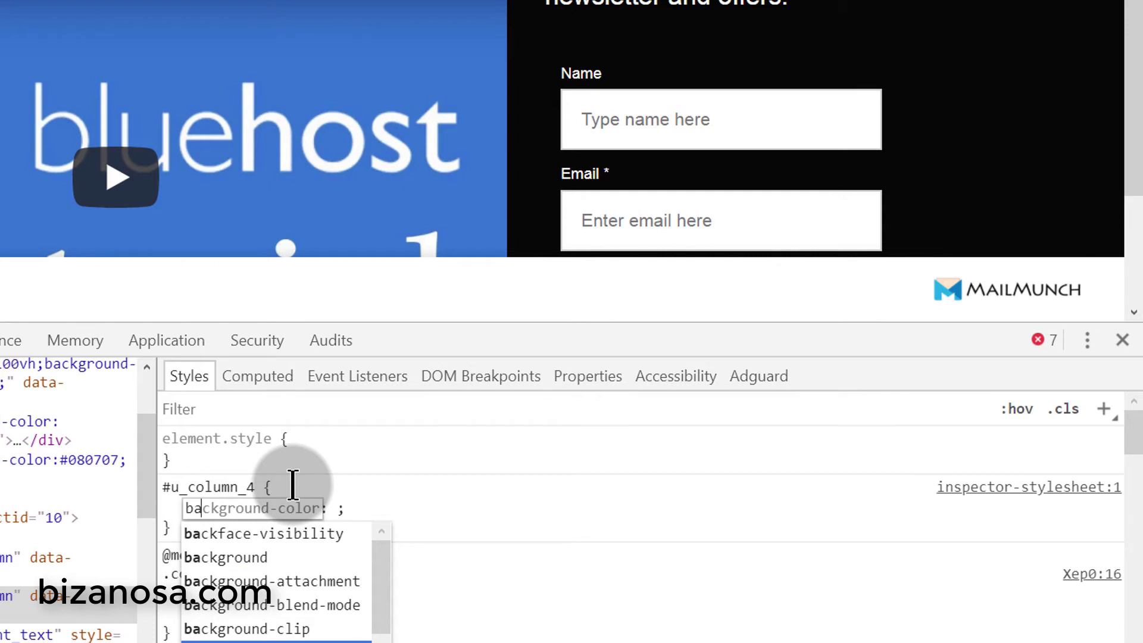
{"action": "key", "text": "Tab"}
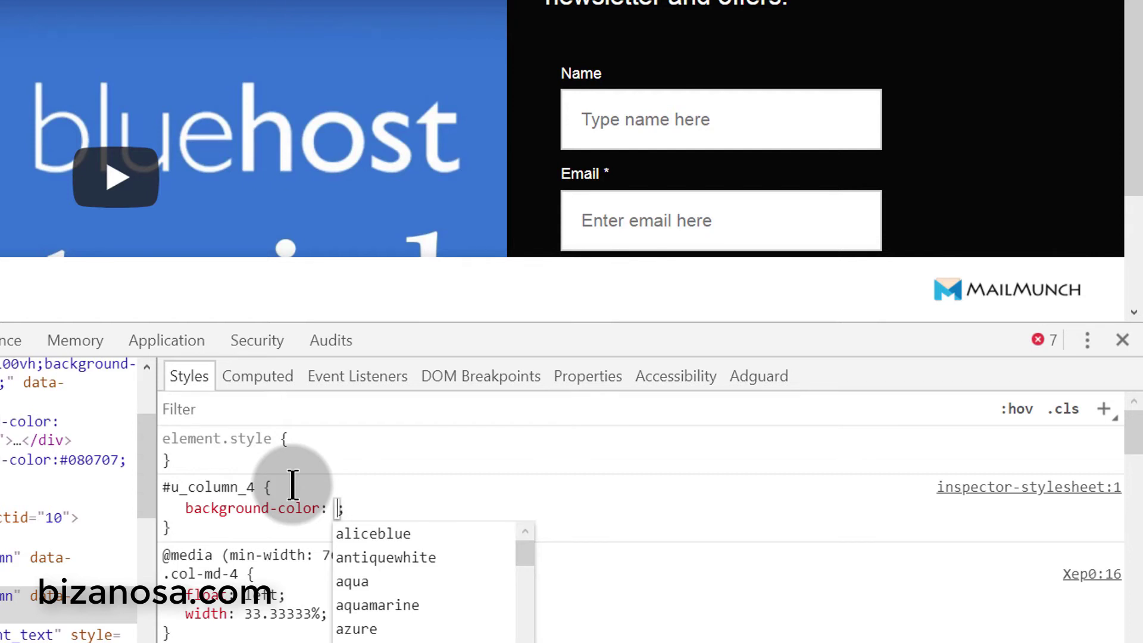
{"action": "type", "text": "#"}
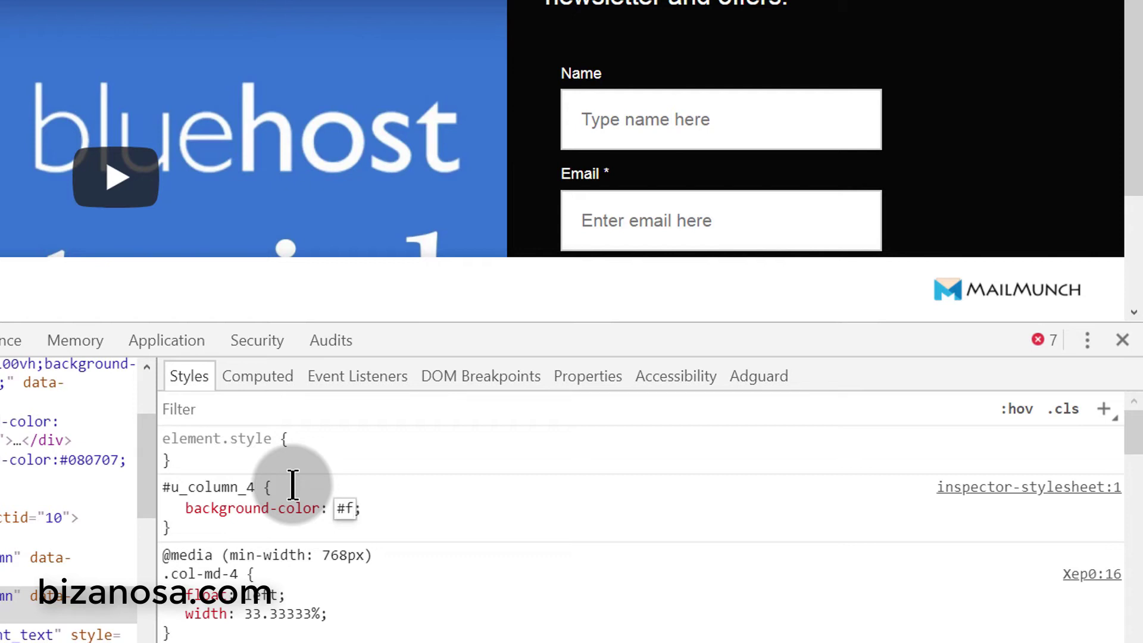
{"action": "type", "text": "f00"}
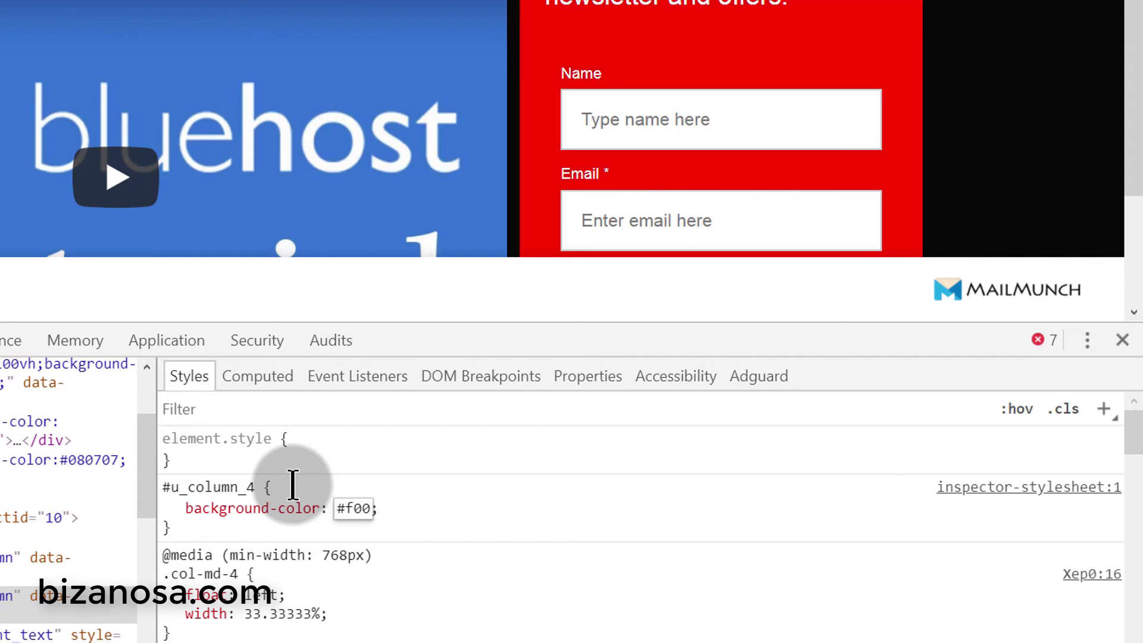
{"action": "left_click", "coordinate": [495, 482]}
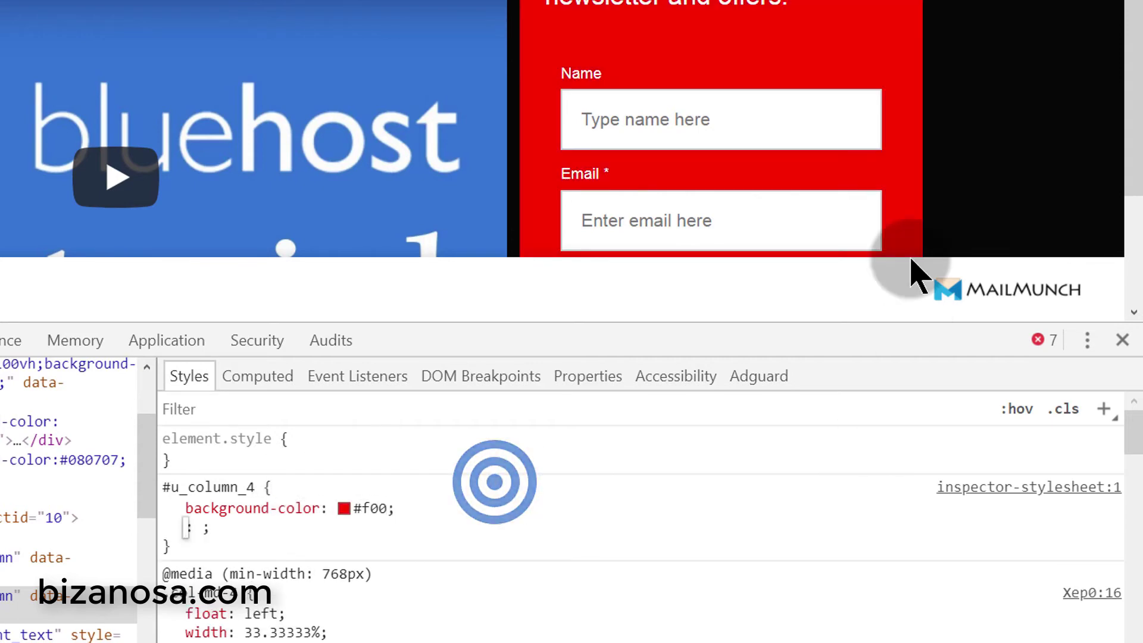
- Discard the empty extra property line and select the whole #u_column_4 rule
{"action": "scroll", "coordinate": [839, 89], "scroll_direction": "down", "scroll_amount": 1}
{"action": "scroll", "coordinate": [821, 89], "scroll_direction": "down", "scroll_amount": 3}
{"action": "scroll", "coordinate": [713, 125], "scroll_direction": "up", "scroll_amount": 5}
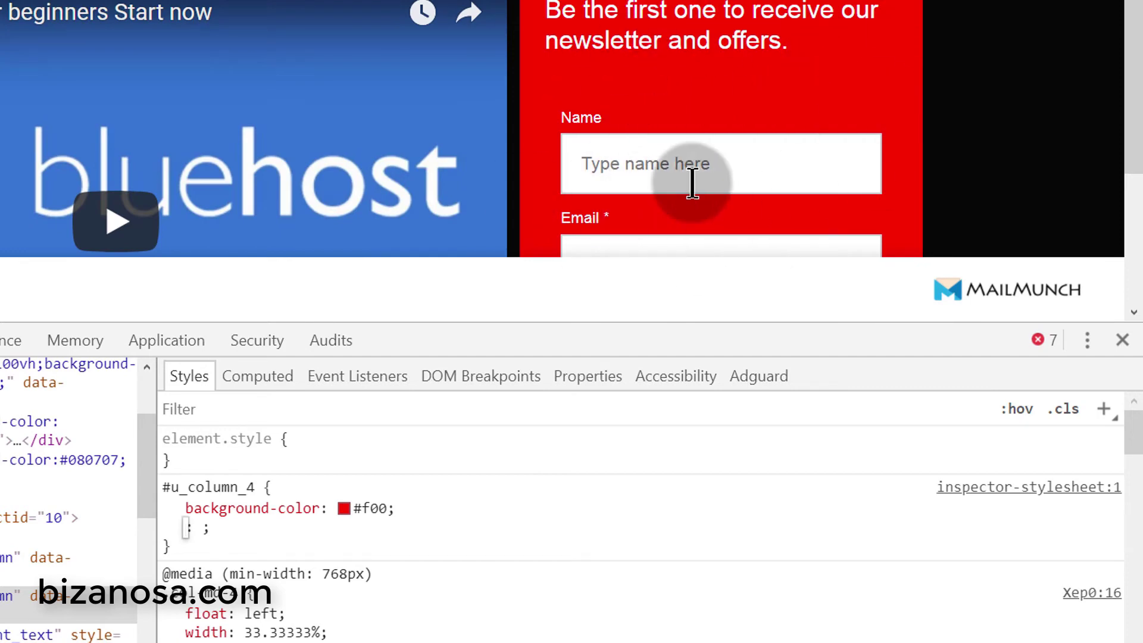
{"action": "scroll", "coordinate": [691, 179], "scroll_direction": "down", "scroll_amount": 4}
{"action": "mouse_move", "coordinate": [191, 484]}
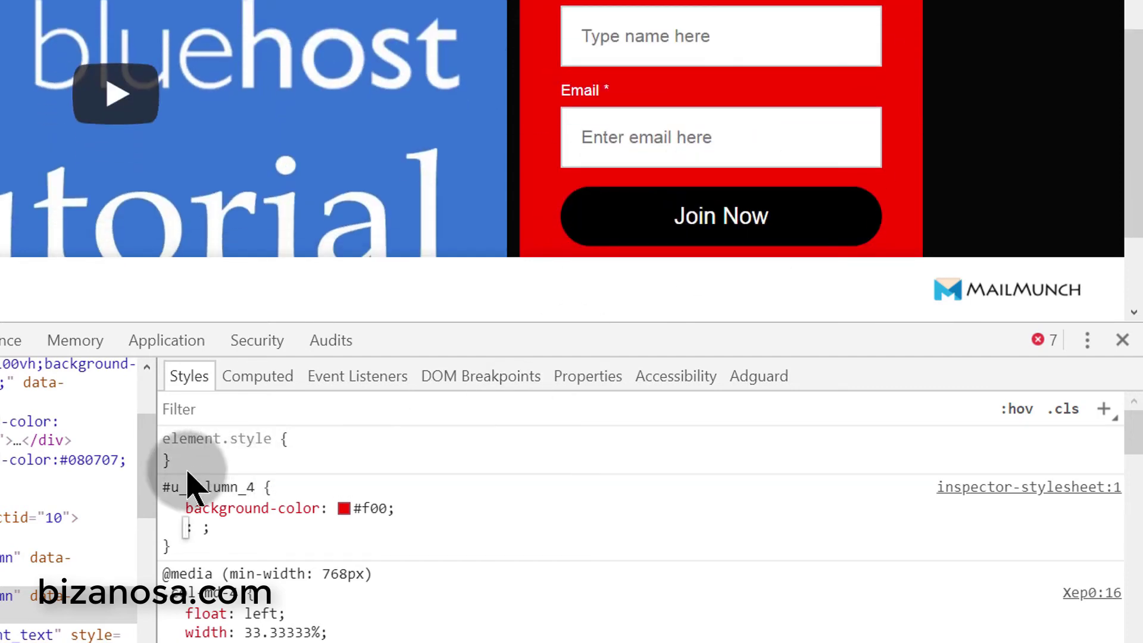
{"action": "left_click", "coordinate": [160, 485]}
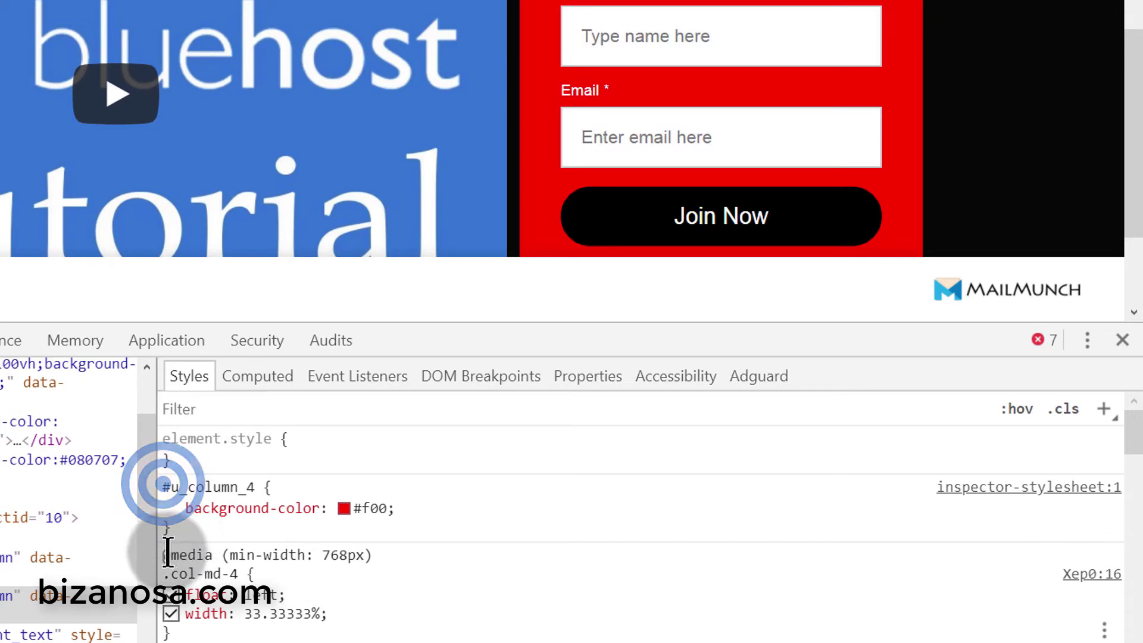
{"action": "left_click_drag", "start_coordinate": [181, 533], "coordinate": [165, 487]}
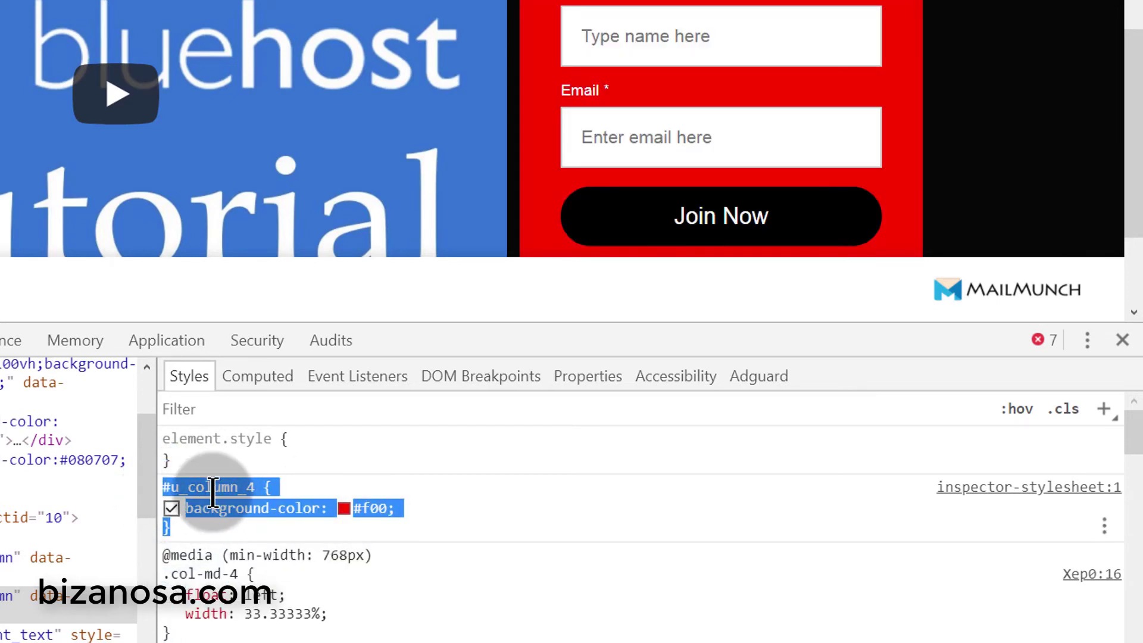
{"action": "left_click", "coordinate": [212, 492]}
- Copy the #u_column_4 rule, paste it after line 20 of the HTML block's styles, and close the editor
{"action": "left_click", "coordinate": [278, 576]}
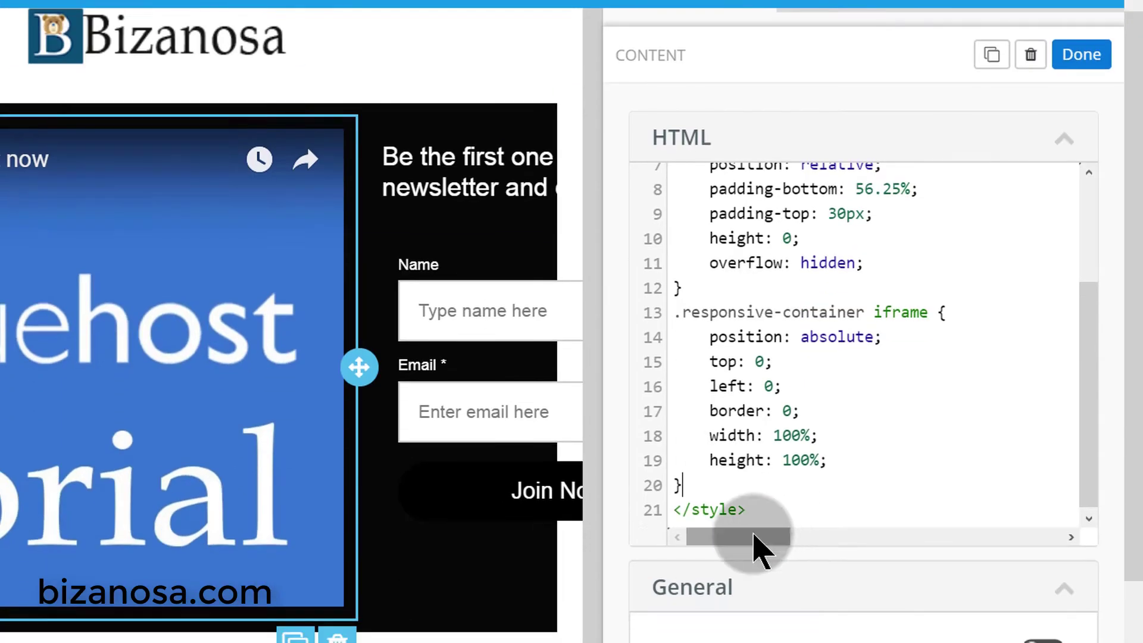
{"action": "left_click", "coordinate": [709, 483]}
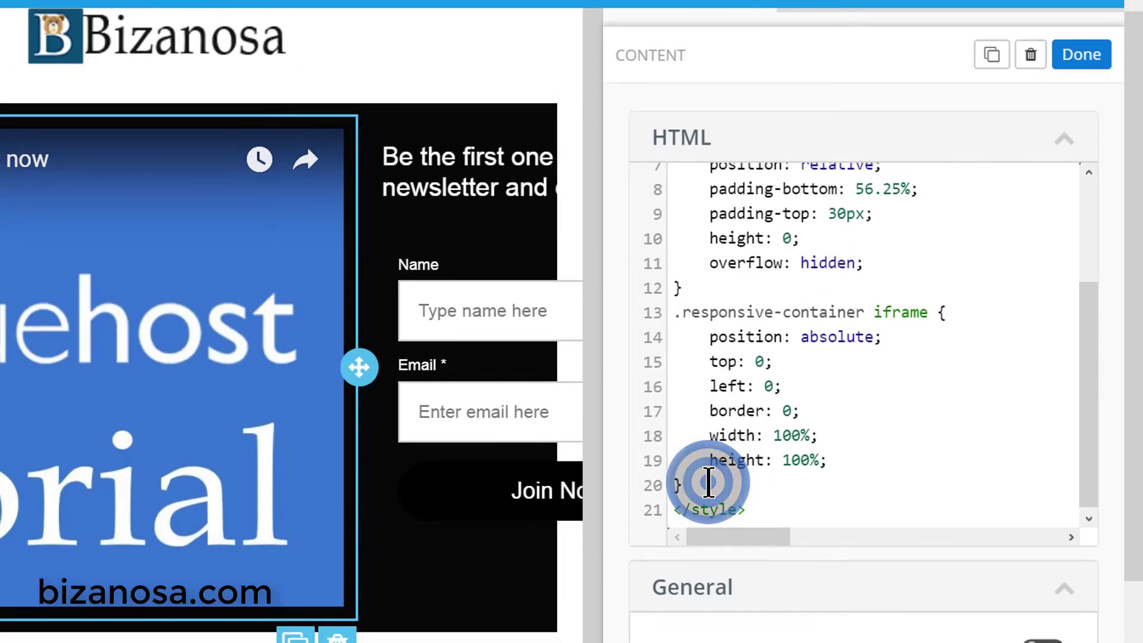
{"action": "key", "text": "Return"}
{"action": "key", "text": "ctrl+v"}
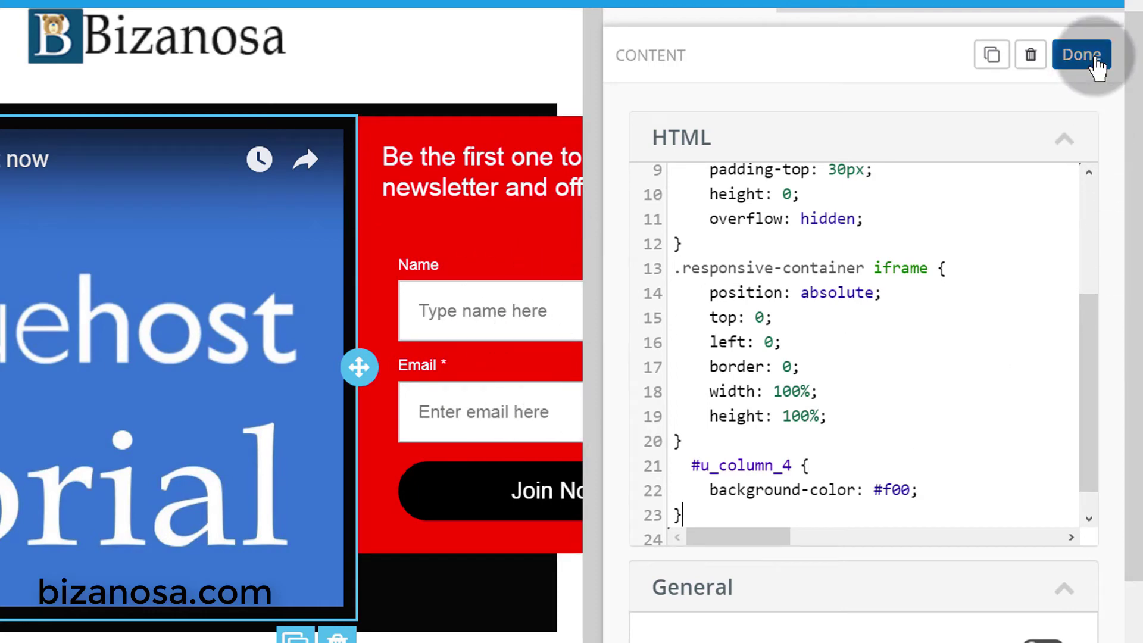
{"action": "left_click", "coordinate": [1095, 60]}
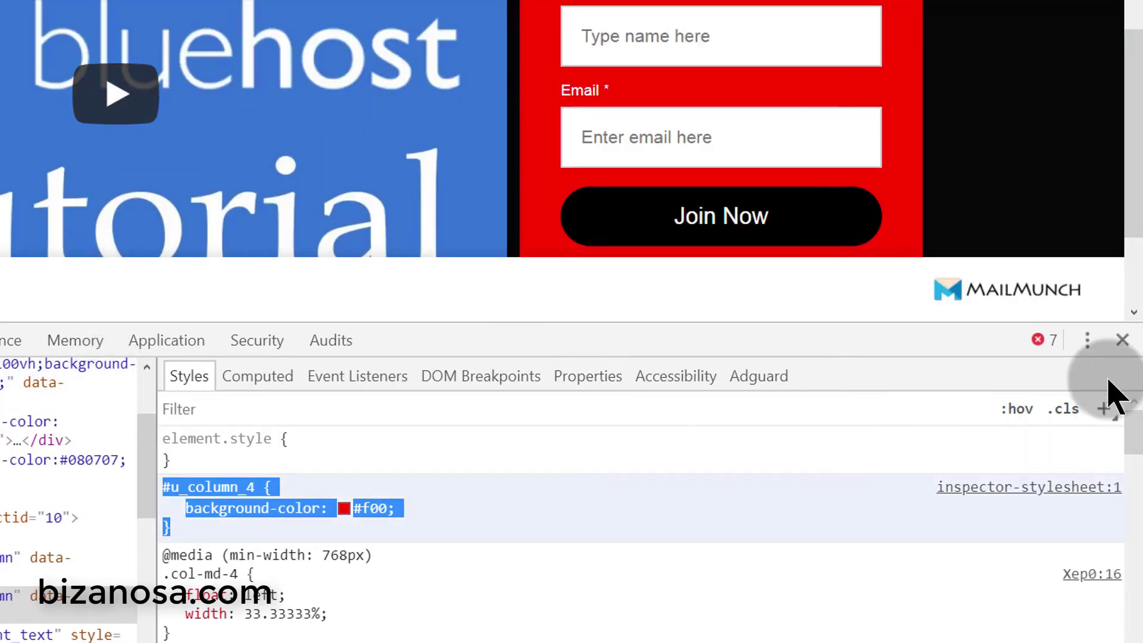
- Close DevTools, play the embedded Bluehost video beside the red column, then return to the design editor
{"action": "left_click", "coordinate": [1121, 340]}
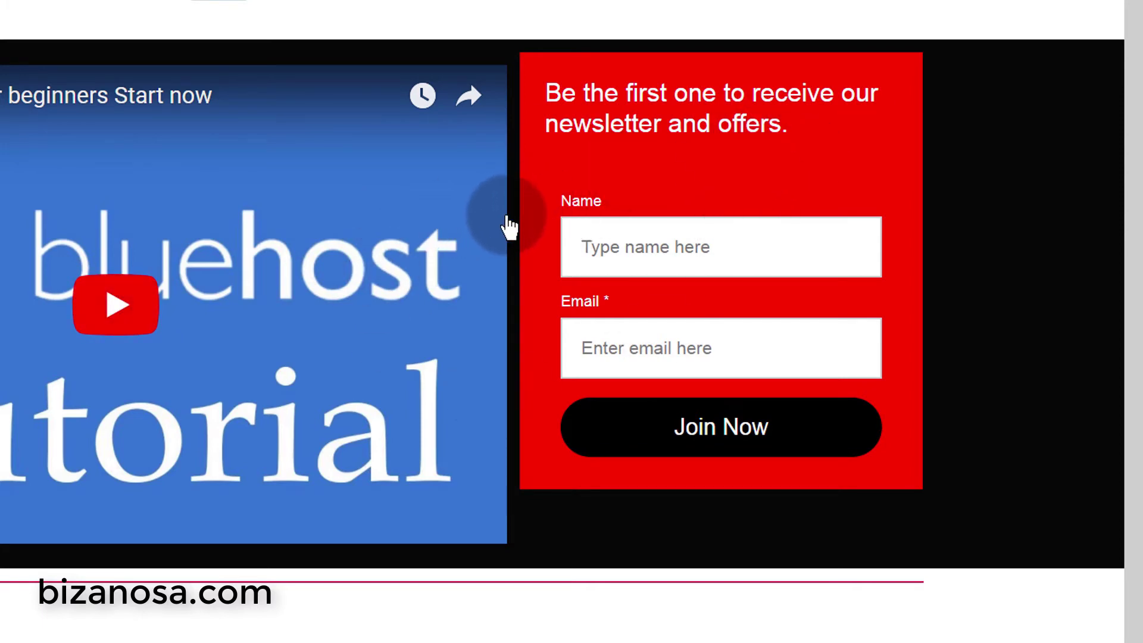
{"action": "left_click", "coordinate": [496, 216]}
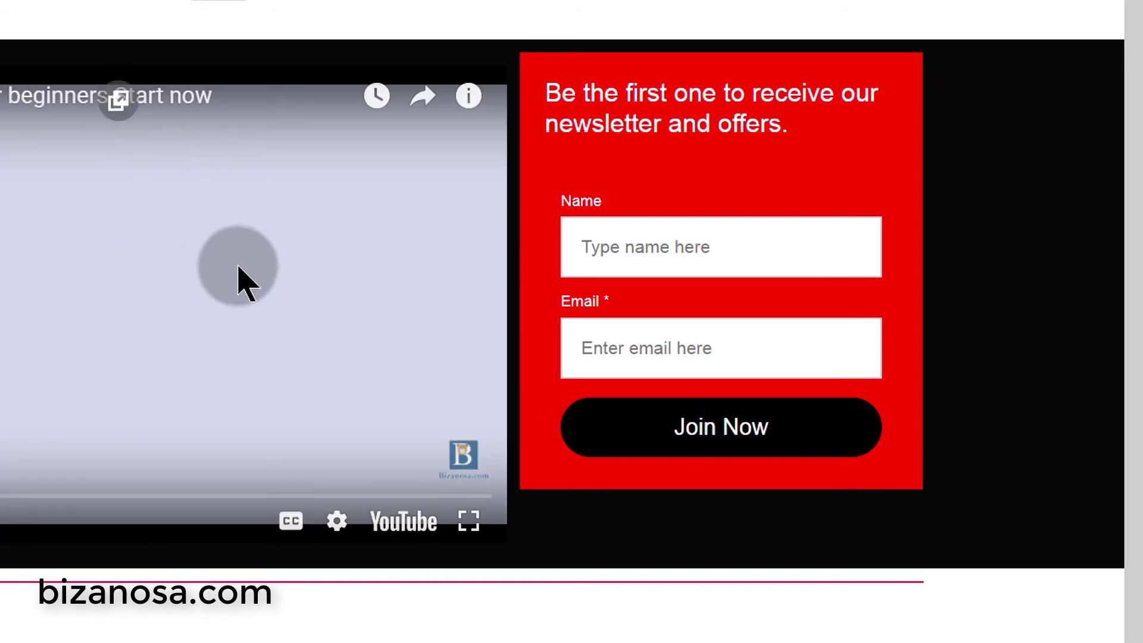
{"action": "scroll", "coordinate": [236, 267], "scroll_direction": "down", "scroll_amount": 1}
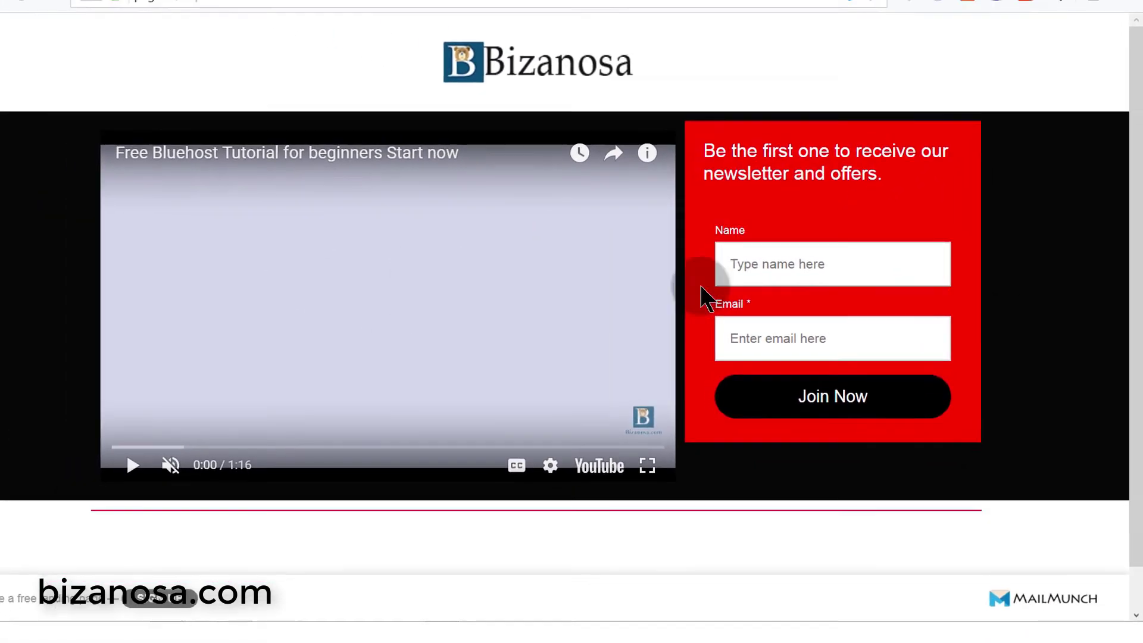
{"action": "left_click", "coordinate": [174, 1]}
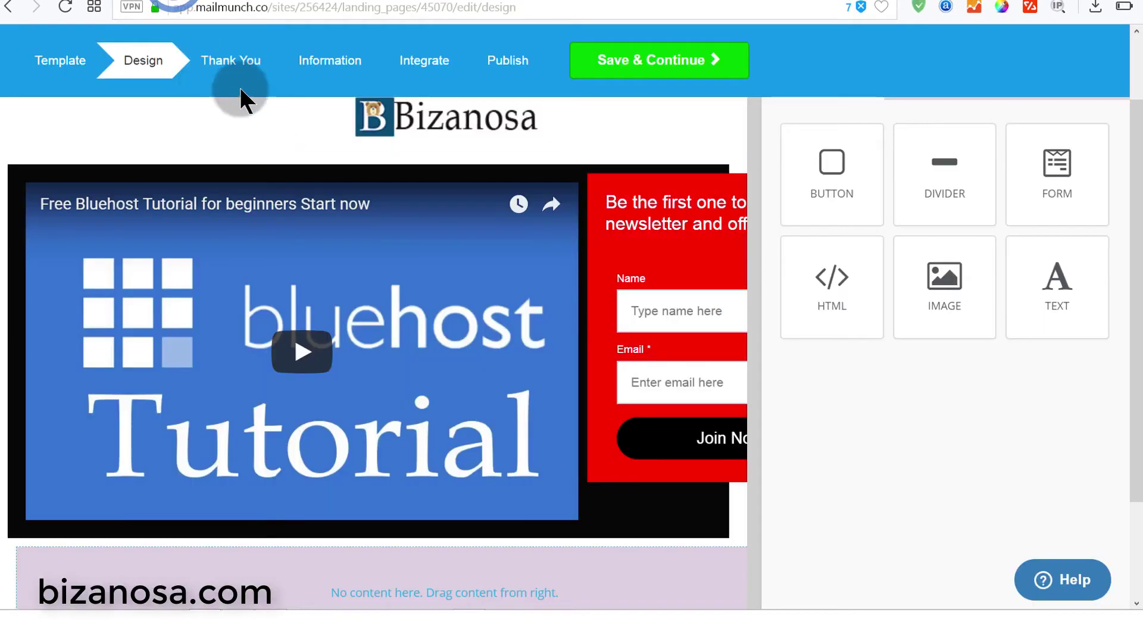
- Save the design and try the Name field on the live page's red form column
{"action": "left_click", "coordinate": [226, 67]}
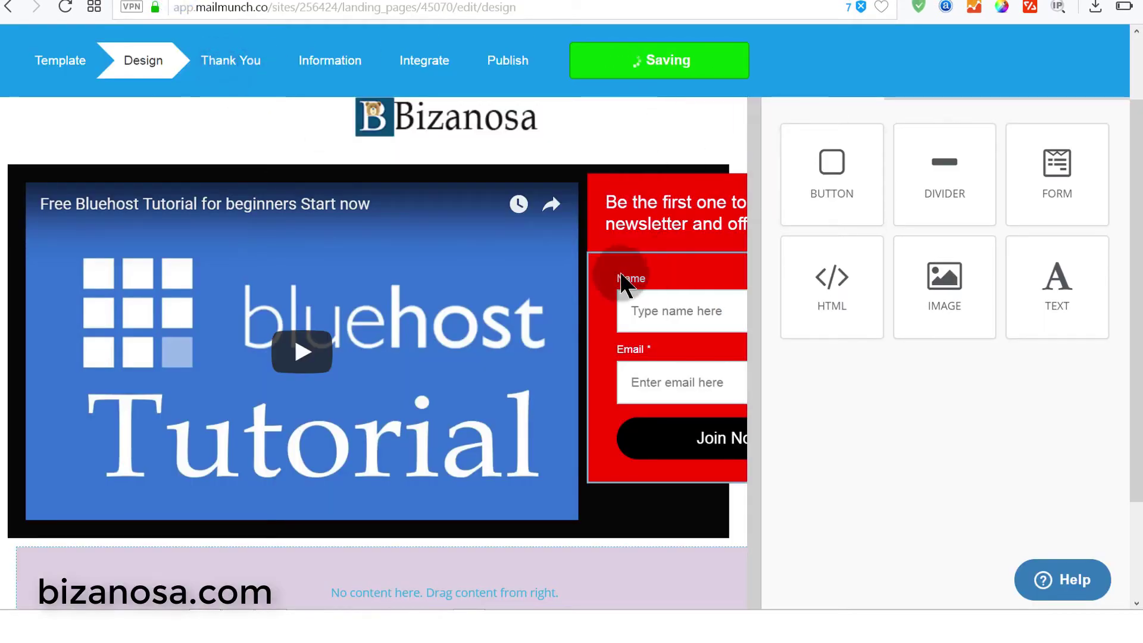
{"action": "left_click", "coordinate": [345, 1]}
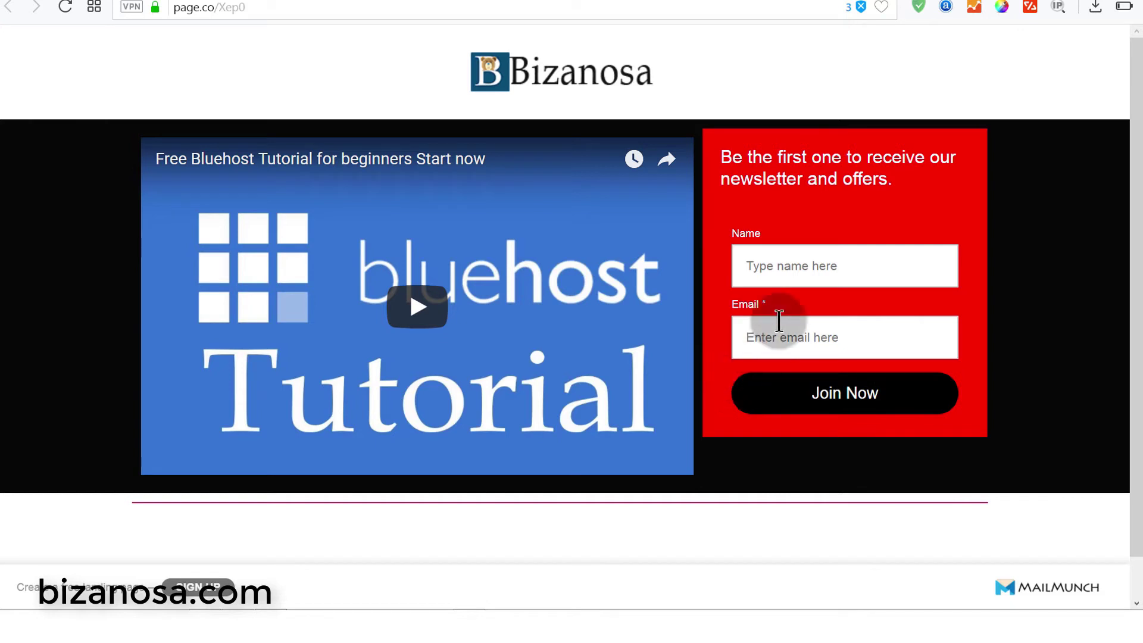
{"action": "left_click", "coordinate": [848, 267]}
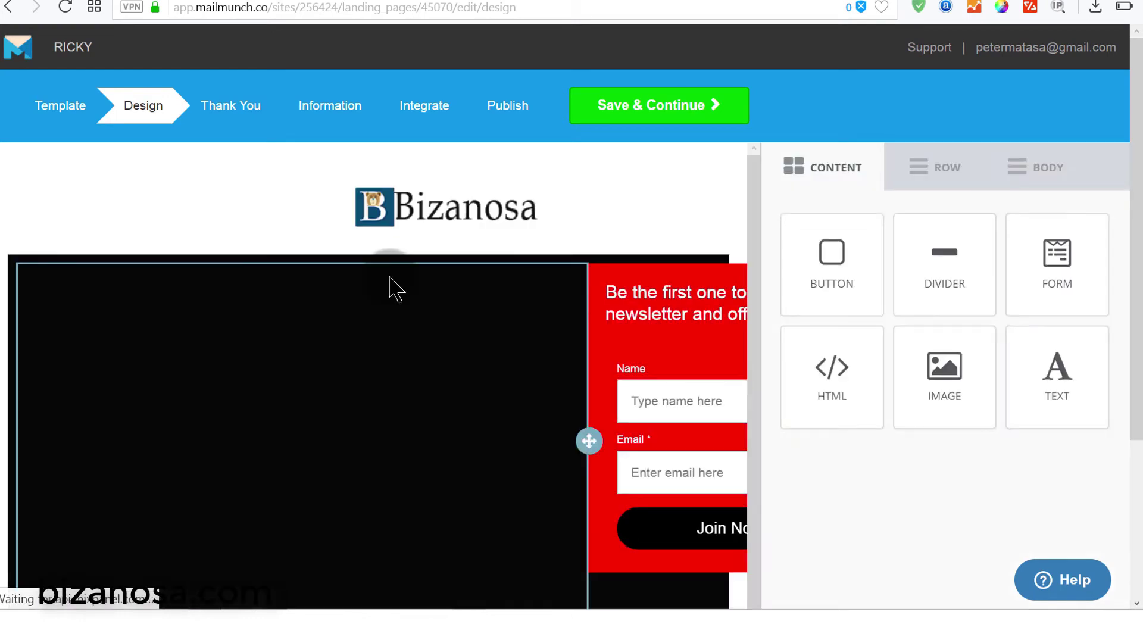
- Open the video block's HTML and scroll its style block to confirm the #u_column_4 rule
{"action": "left_click", "coordinate": [400, 371]}
{"action": "left_click", "coordinate": [867, 425]}
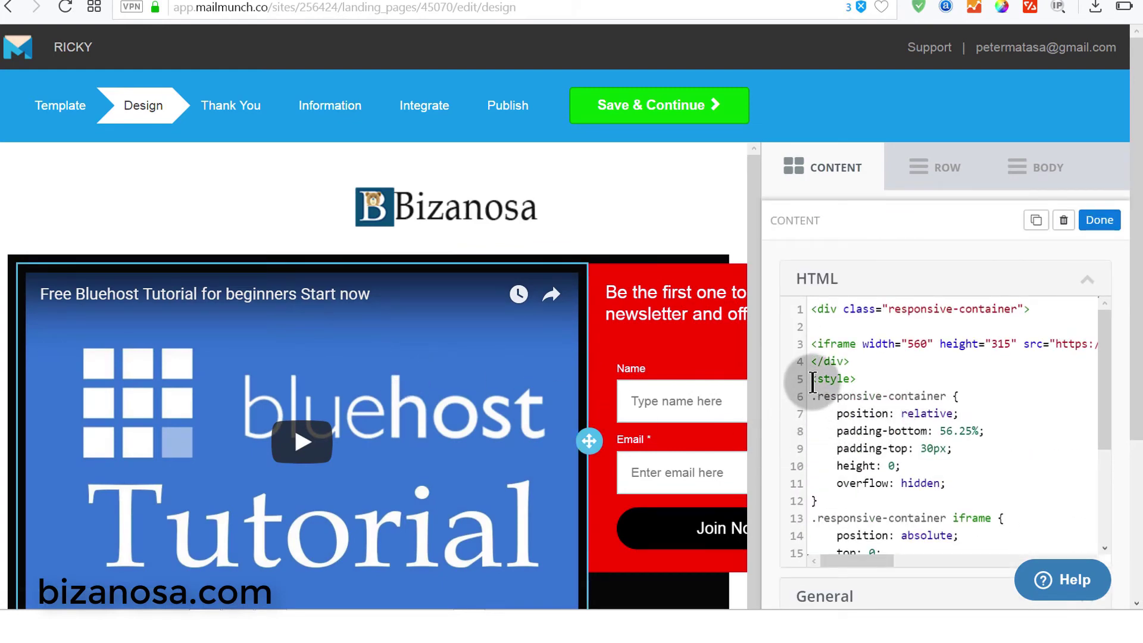
{"action": "left_click_drag", "start_coordinate": [840, 379], "coordinate": [865, 378]}
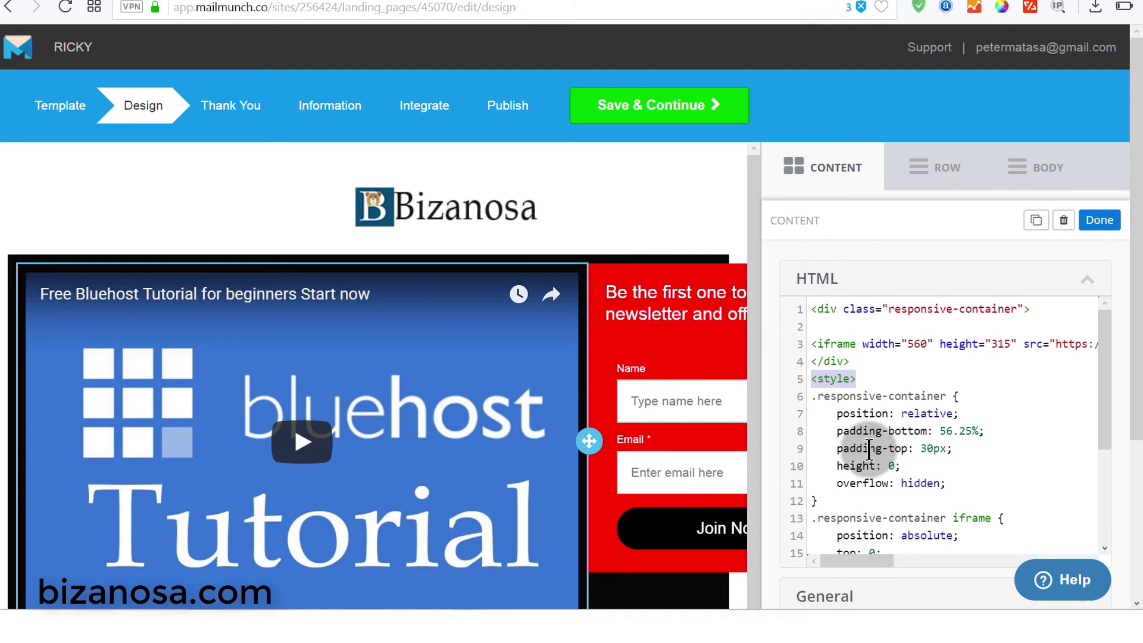
{"action": "scroll", "coordinate": [872, 441], "scroll_direction": "down", "scroll_amount": 6}
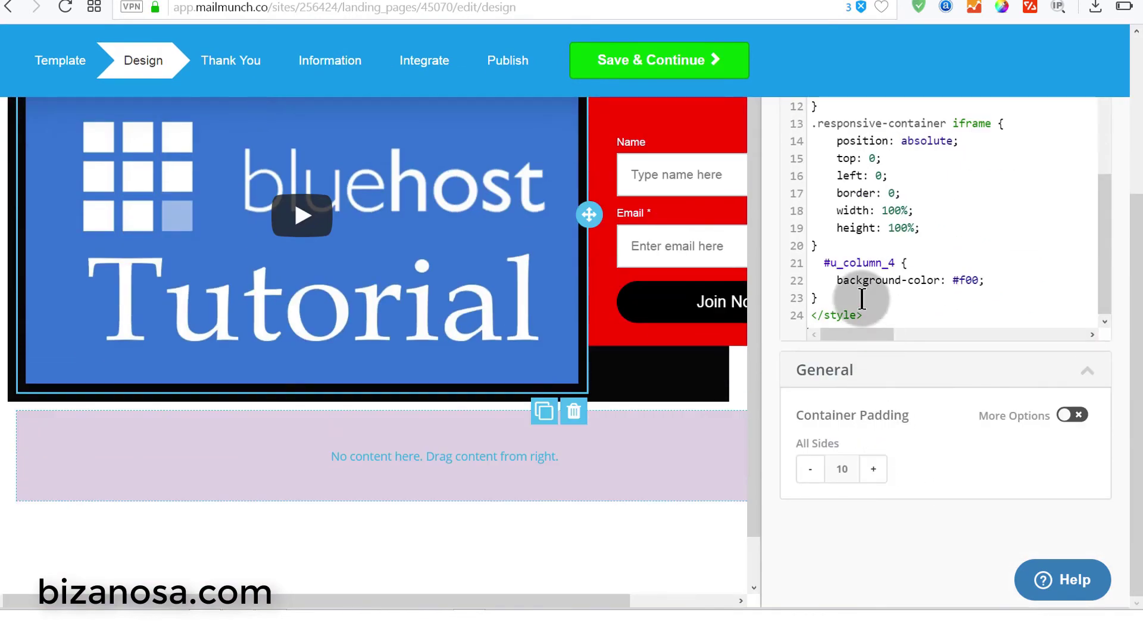
{"action": "left_click", "coordinate": [883, 315]}
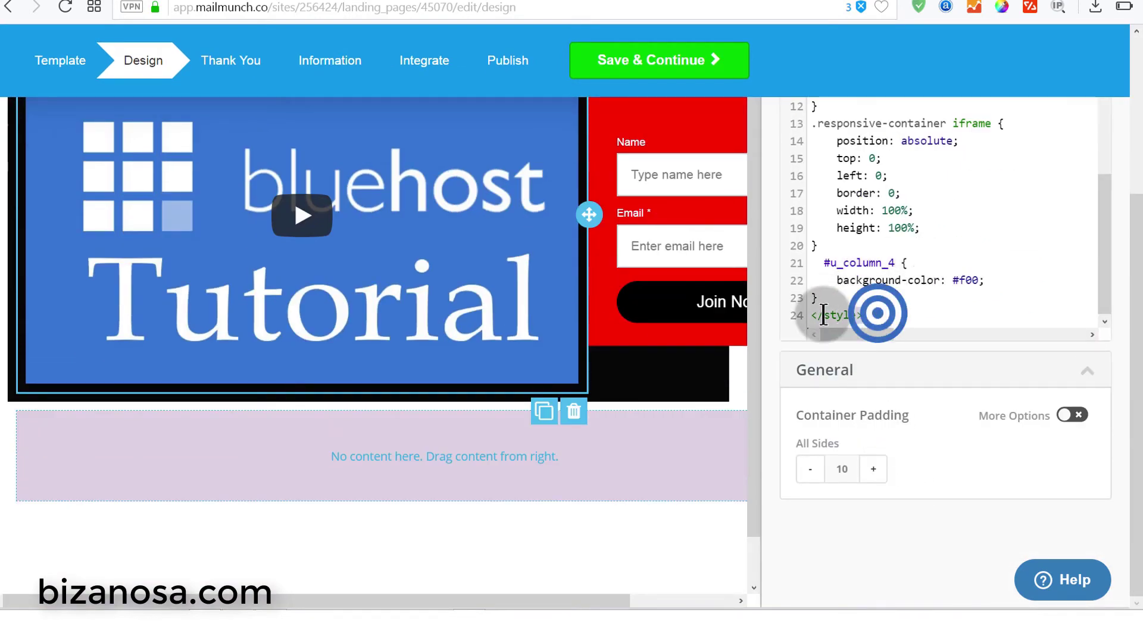
{"action": "scroll", "coordinate": [884, 317], "scroll_direction": "up", "scroll_amount": 4}
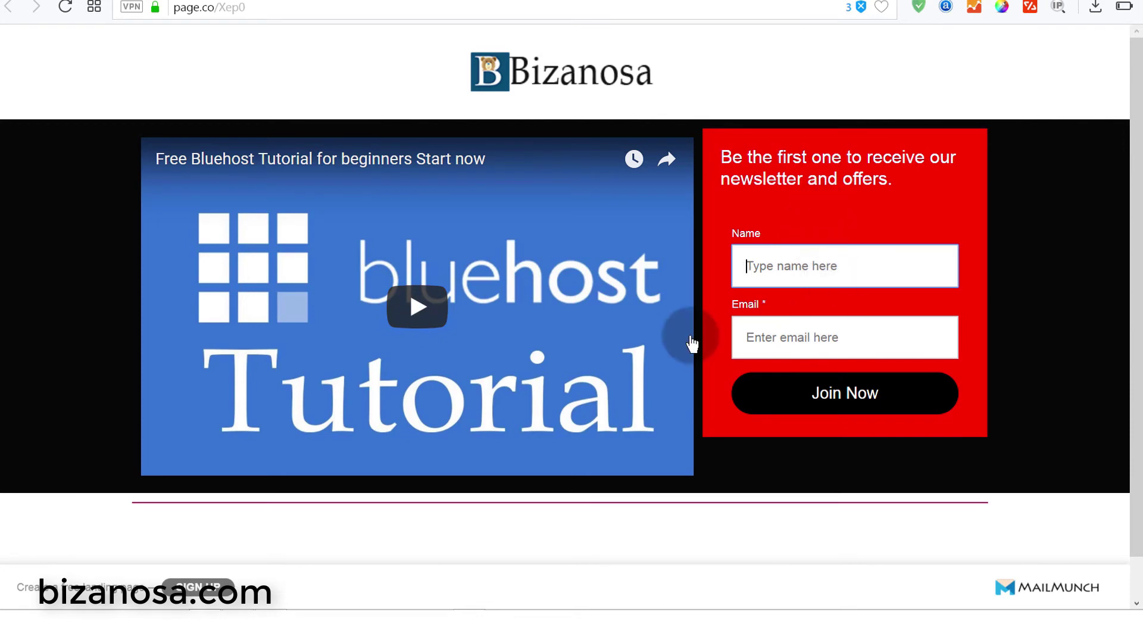
- Return to the MailMunch editor showing the empty row beneath the video block
{"action": "scroll", "coordinate": [557, 301], "scroll_direction": "down", "scroll_amount": 1}
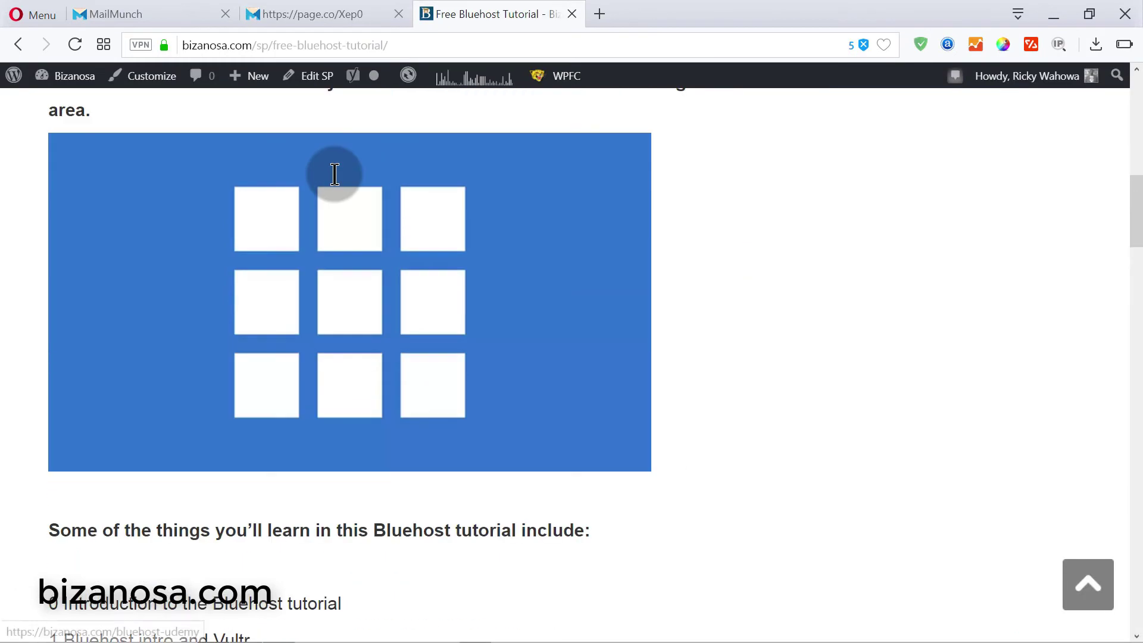
{"action": "scroll", "coordinate": [332, 176], "scroll_direction": "up", "scroll_amount": 5}
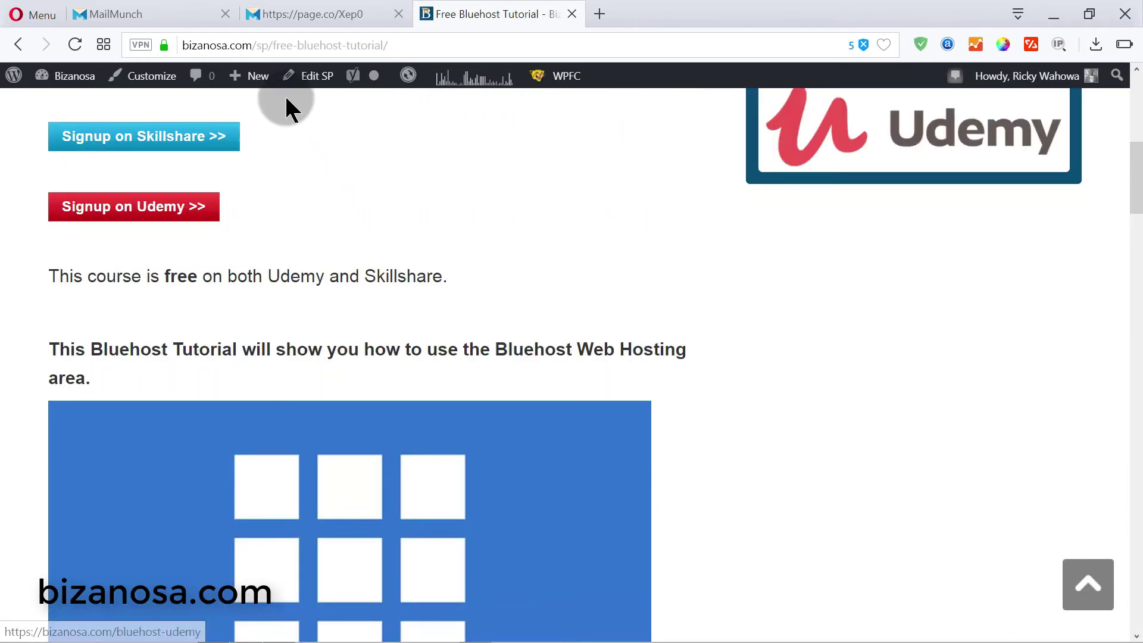
{"action": "left_click", "coordinate": [156, 15]}
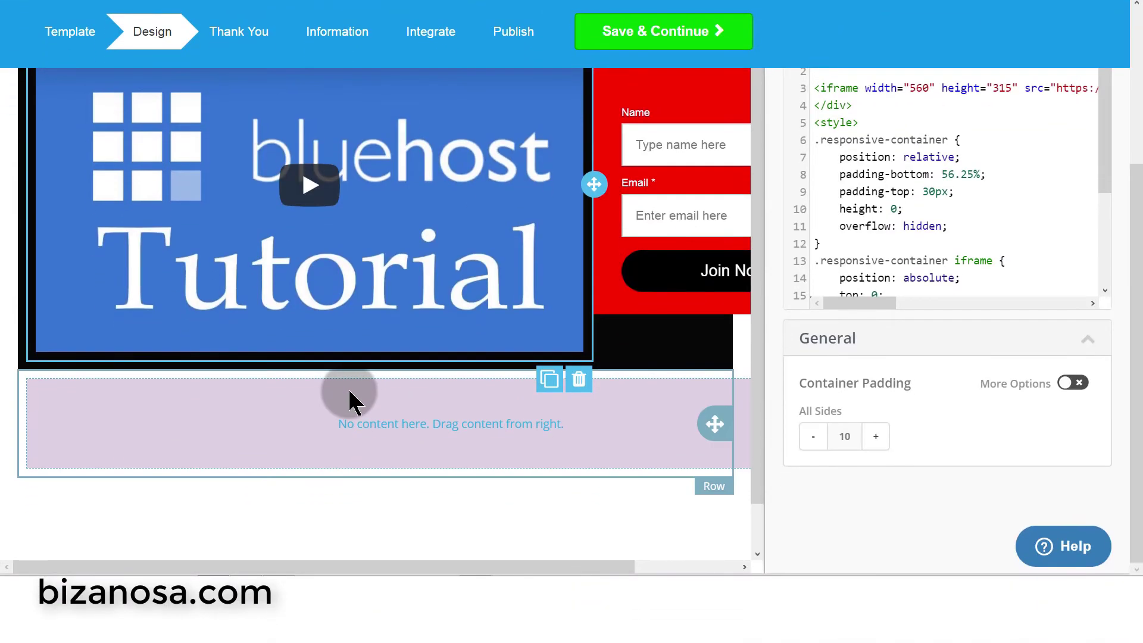
- Delete the empty row below the video and confirm the removal
{"action": "scroll", "coordinate": [357, 395], "scroll_direction": "up", "scroll_amount": 4}
{"action": "left_click", "coordinate": [451, 24]}
{"action": "scroll", "coordinate": [442, 372], "scroll_direction": "down", "scroll_amount": 5}
{"action": "scroll", "coordinate": [443, 378], "scroll_direction": "down", "scroll_amount": 6}
{"action": "left_click", "coordinate": [152, 9]}
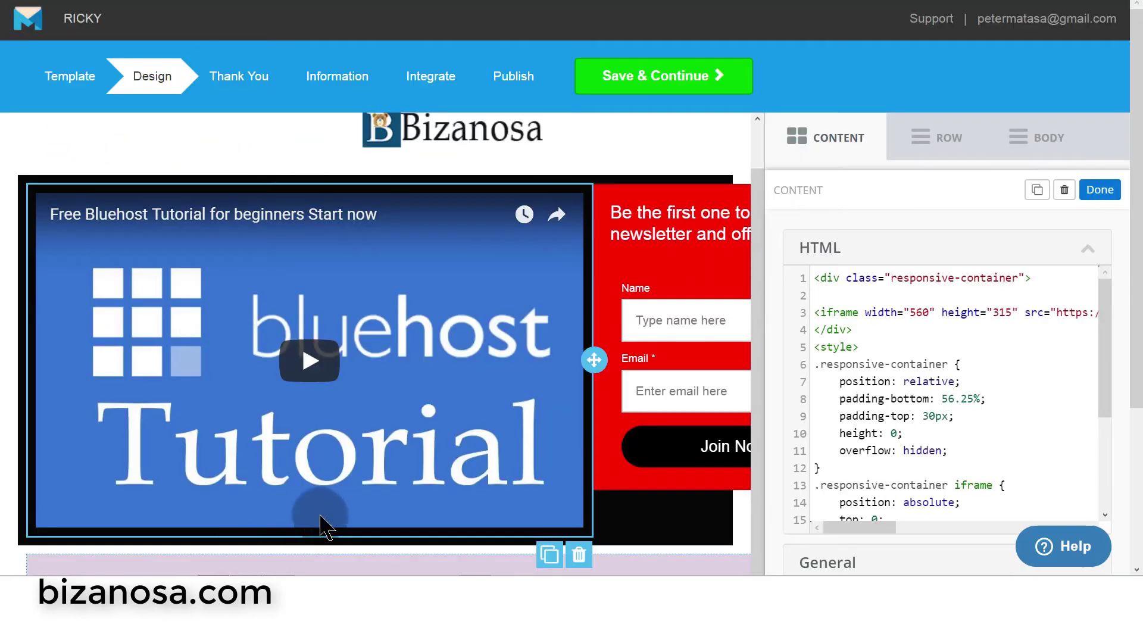
{"action": "scroll", "coordinate": [311, 535], "scroll_direction": "down", "scroll_amount": 4}
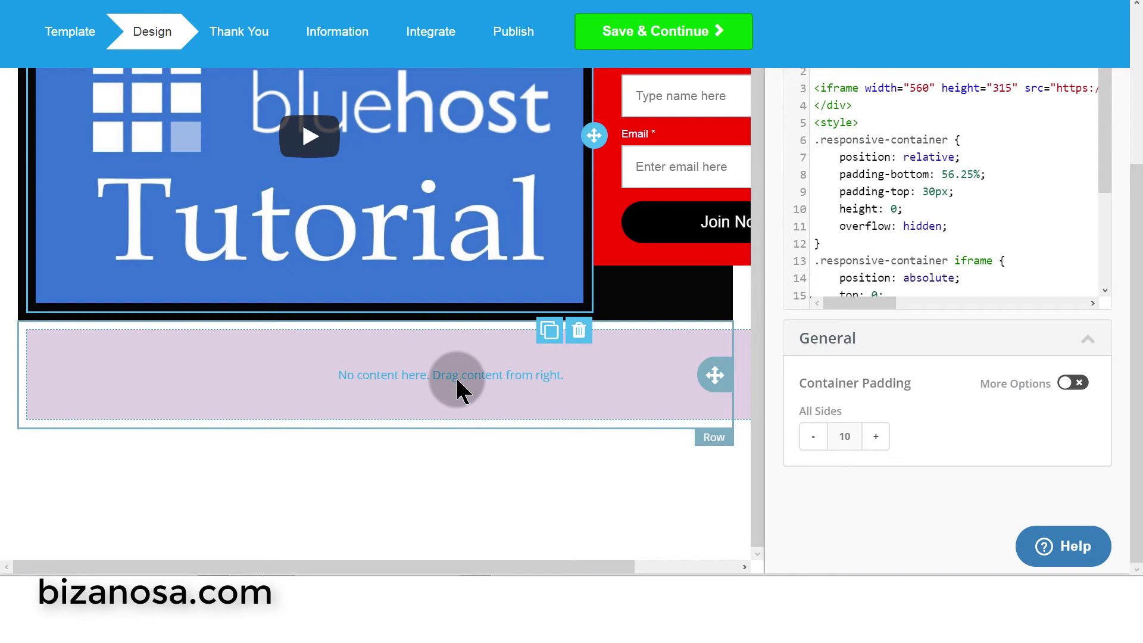
{"action": "left_click", "coordinate": [456, 380]}
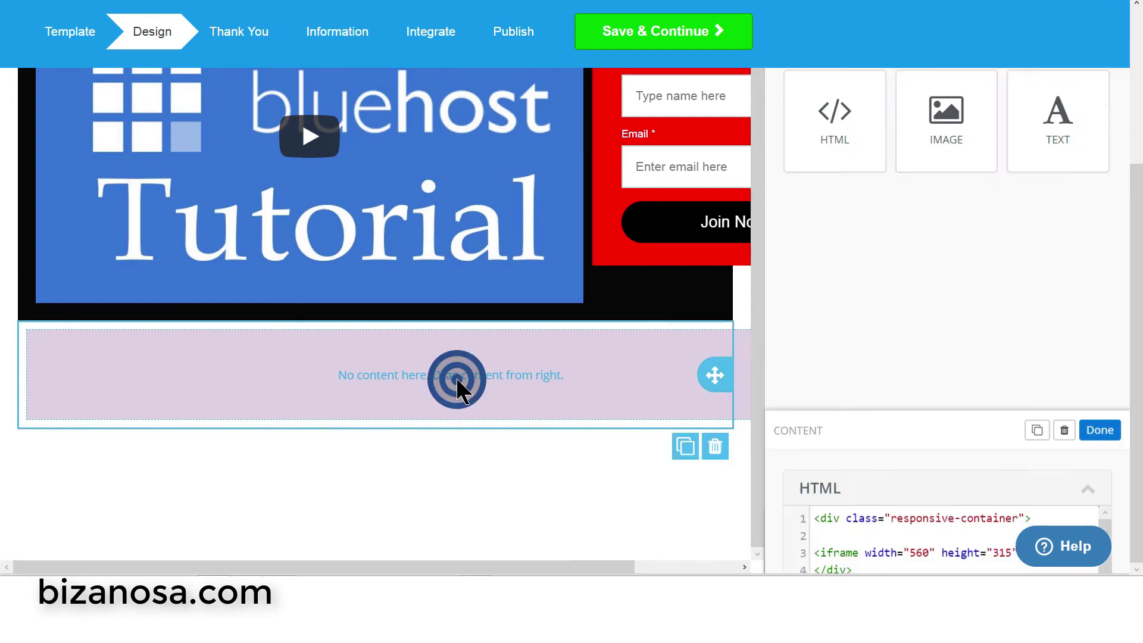
{"action": "left_click", "coordinate": [713, 451]}
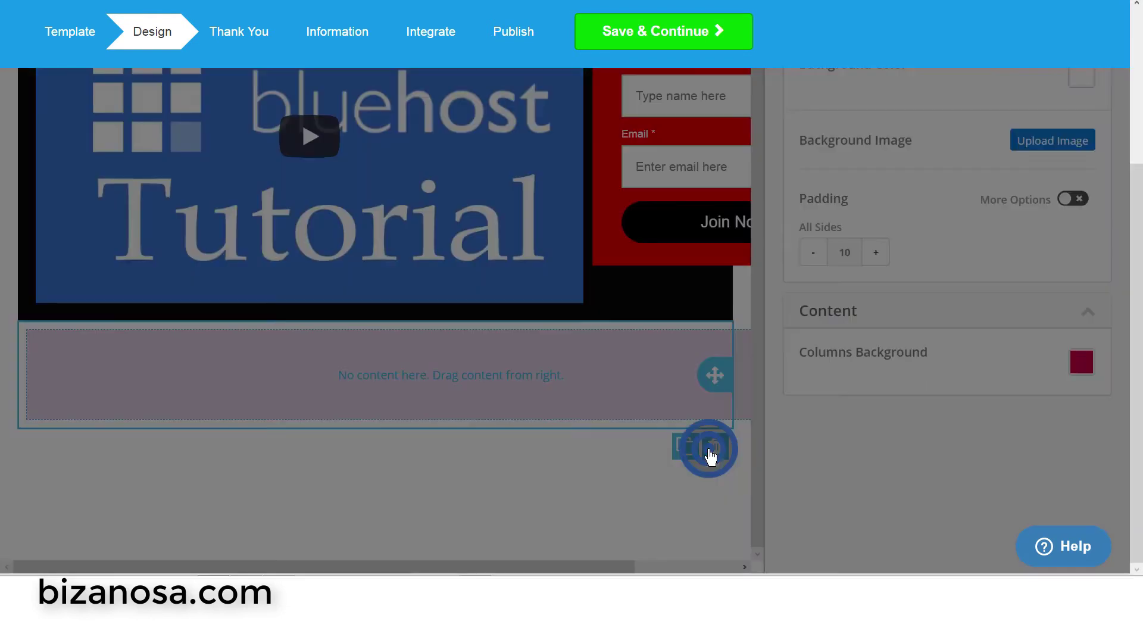
{"action": "scroll", "coordinate": [506, 310], "scroll_direction": "up", "scroll_amount": 1}
{"action": "left_click", "coordinate": [580, 142]}
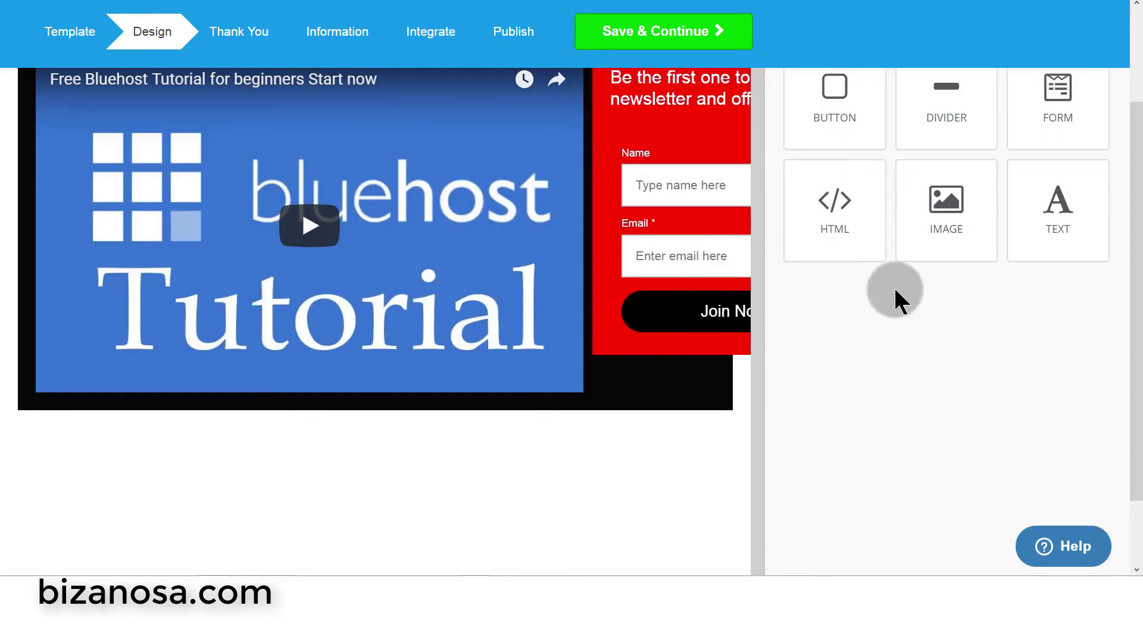
- Show the available row layouts in the ROW panel
{"action": "scroll", "coordinate": [895, 362], "scroll_direction": "up", "scroll_amount": 3}
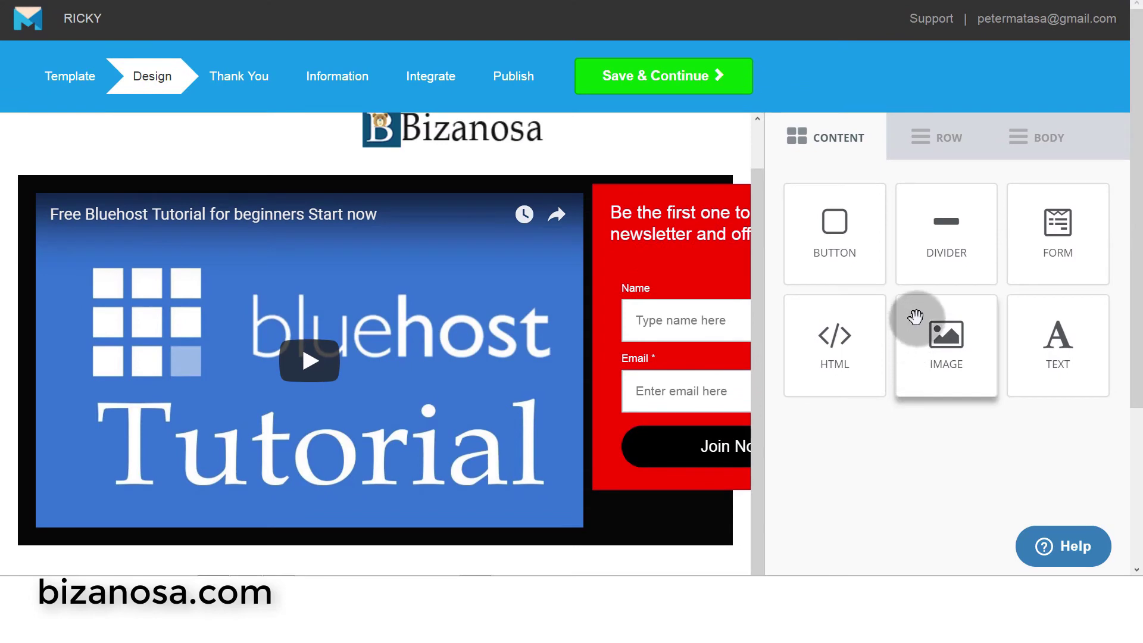
{"action": "left_click", "coordinate": [943, 140]}
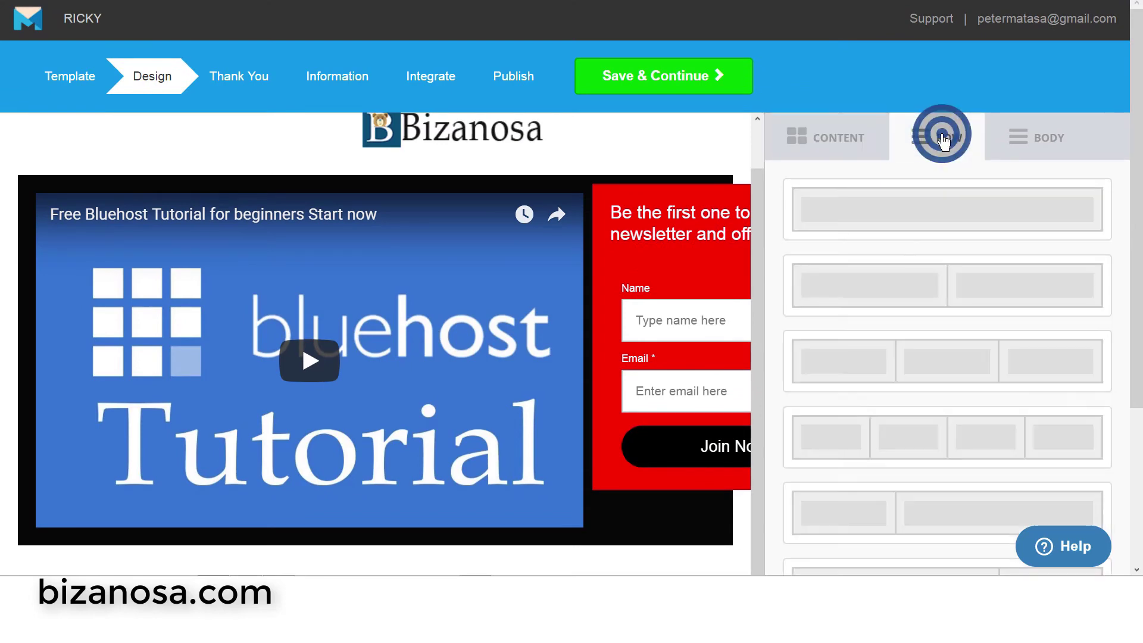
{"action": "scroll", "coordinate": [940, 284], "scroll_direction": "down", "scroll_amount": 3}
{"action": "scroll", "coordinate": [945, 284], "scroll_direction": "down", "scroll_amount": 1}
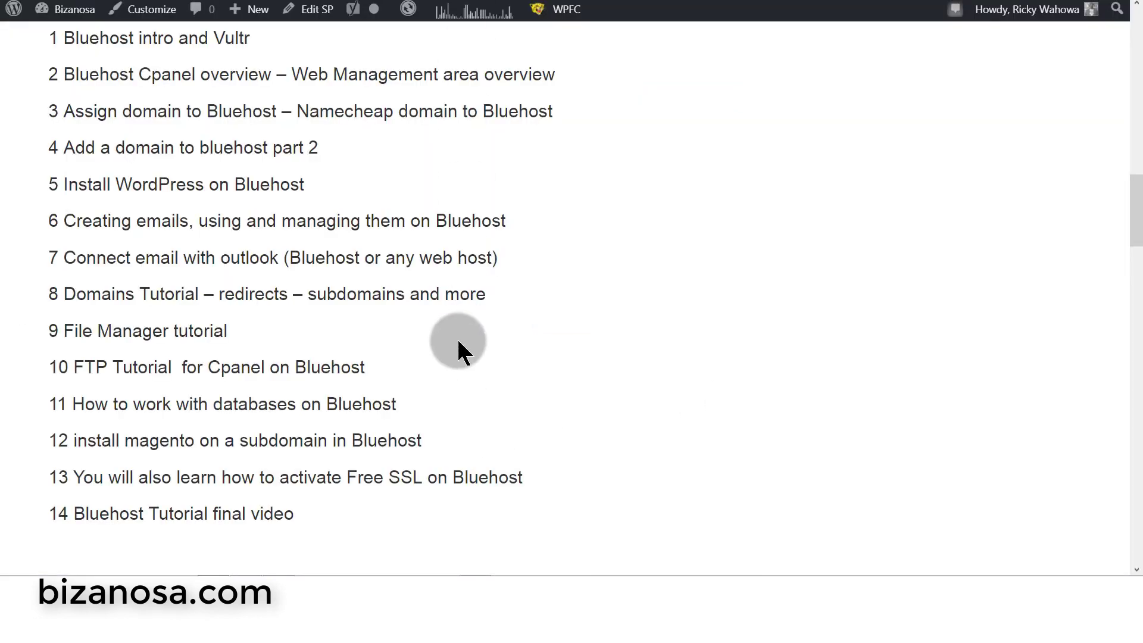
- Select the numbered Bluehost tutorial list through item 14 and copy it
{"action": "scroll", "coordinate": [433, 310], "scroll_direction": "down", "scroll_amount": 4}
{"action": "scroll", "coordinate": [426, 304], "scroll_direction": "up", "scroll_amount": 5}
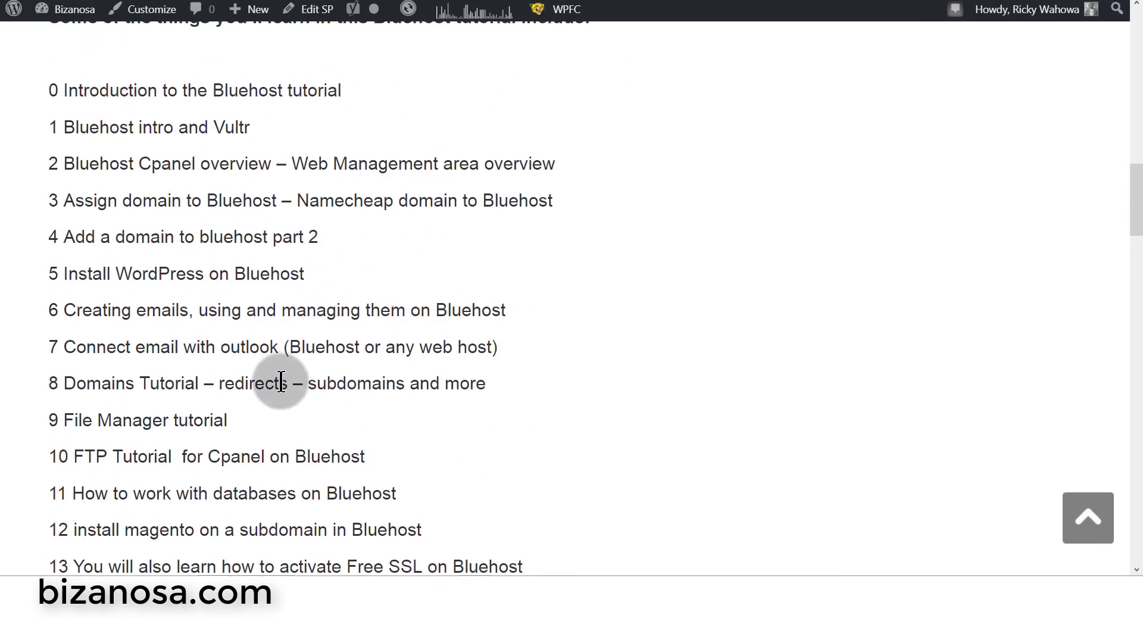
{"action": "scroll", "coordinate": [250, 366], "scroll_direction": "up", "scroll_amount": 4}
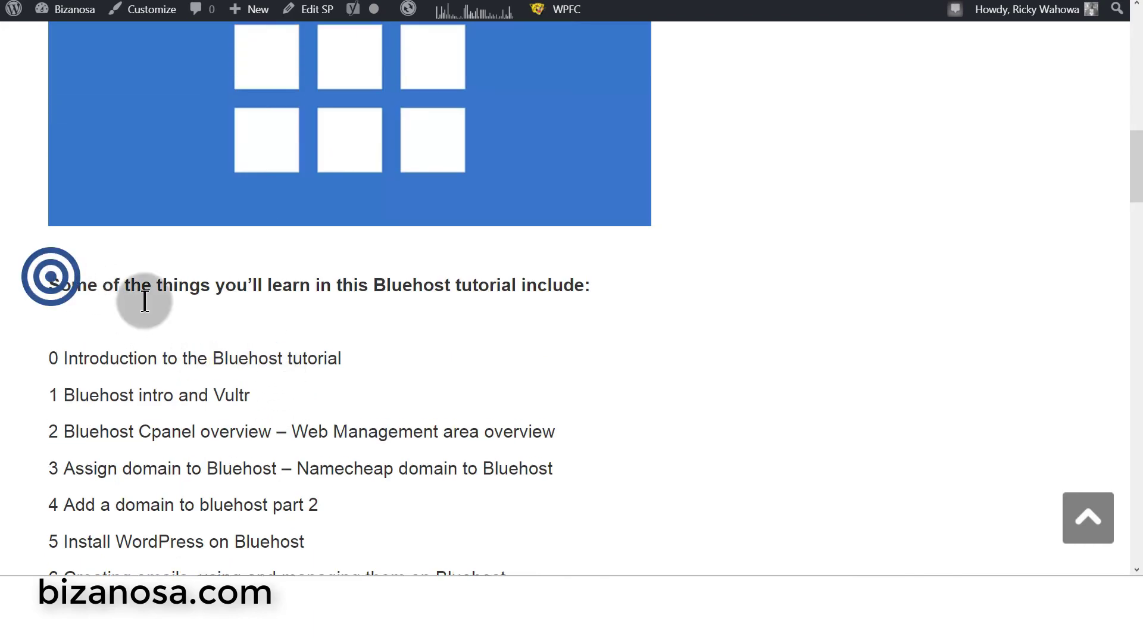
{"action": "scroll", "coordinate": [553, 375], "scroll_direction": "down", "scroll_amount": 10}
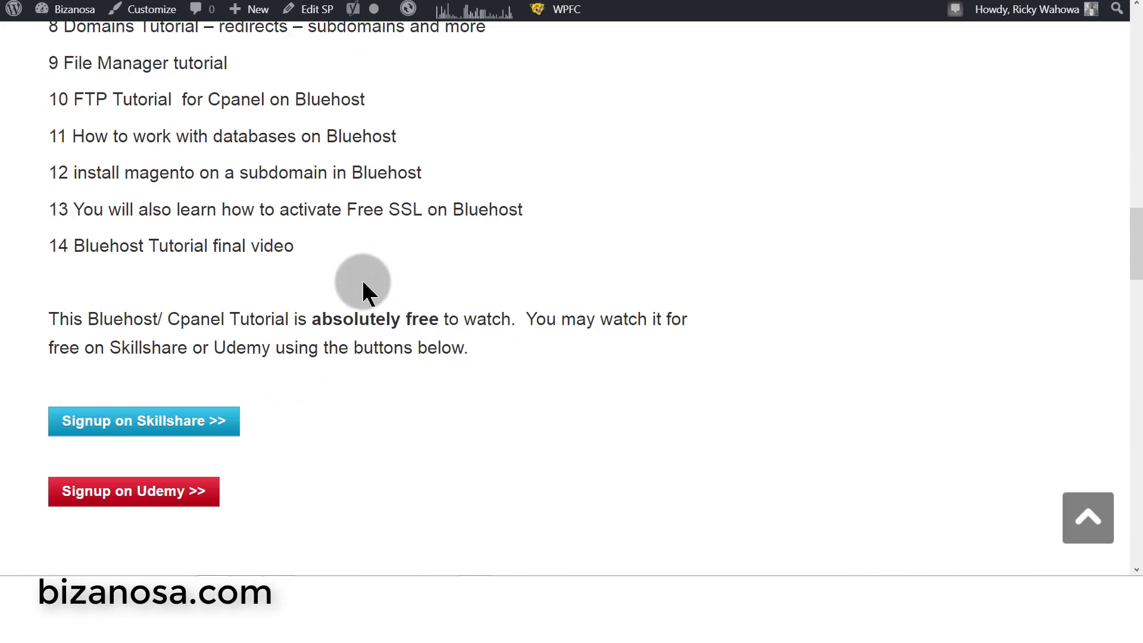
{"action": "left_click", "coordinate": [305, 250], "text": "shift"}
{"action": "right_click", "coordinate": [279, 242]}
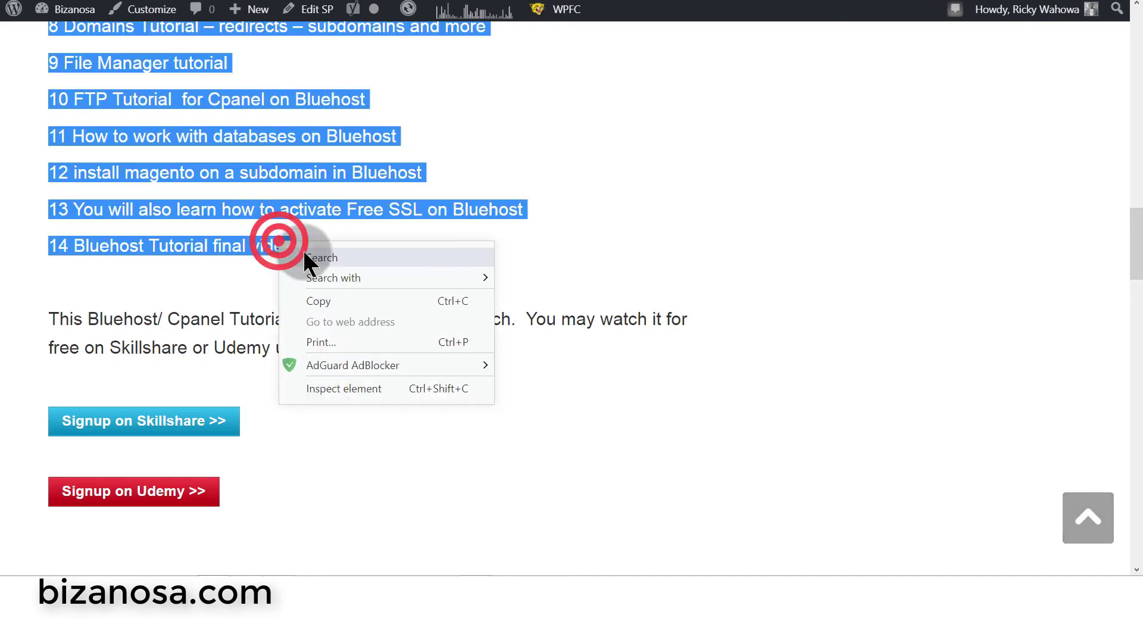
{"action": "left_click", "coordinate": [334, 304]}
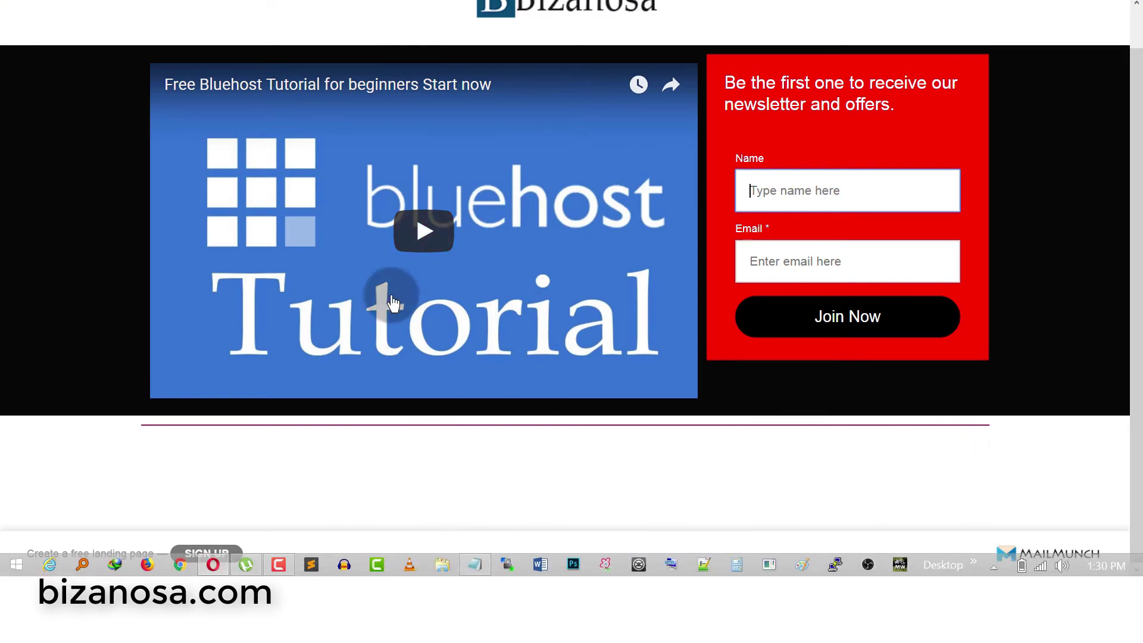
- Go back from the page.co preview to the MailMunch editor's Design step
{"action": "left_click", "coordinate": [191, 2]}
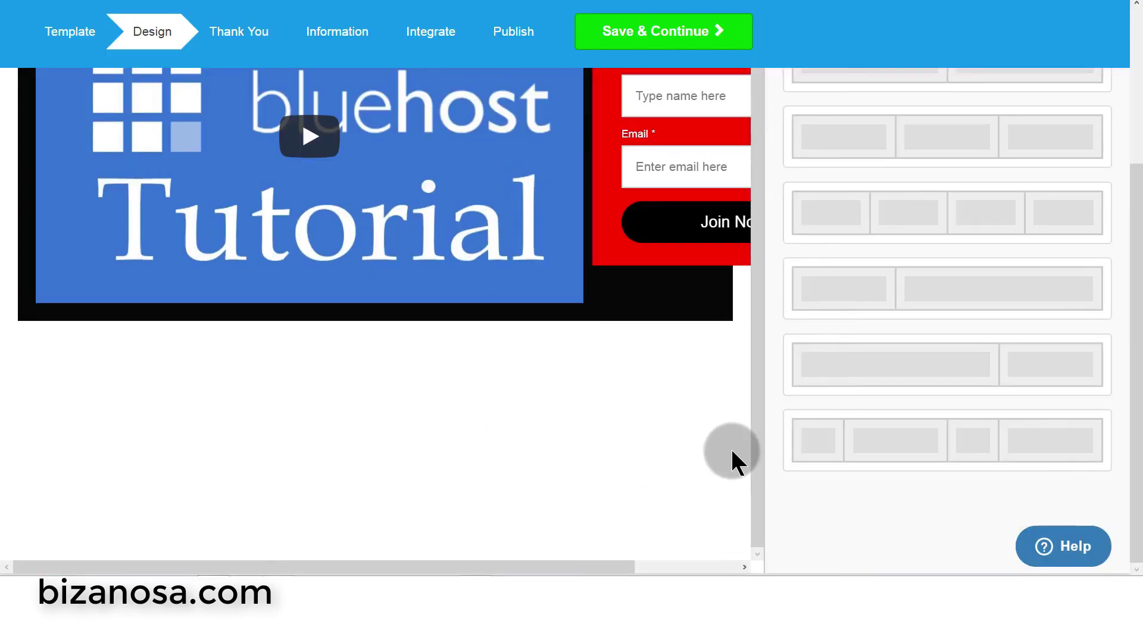
{"action": "left_click", "coordinate": [756, 312]}
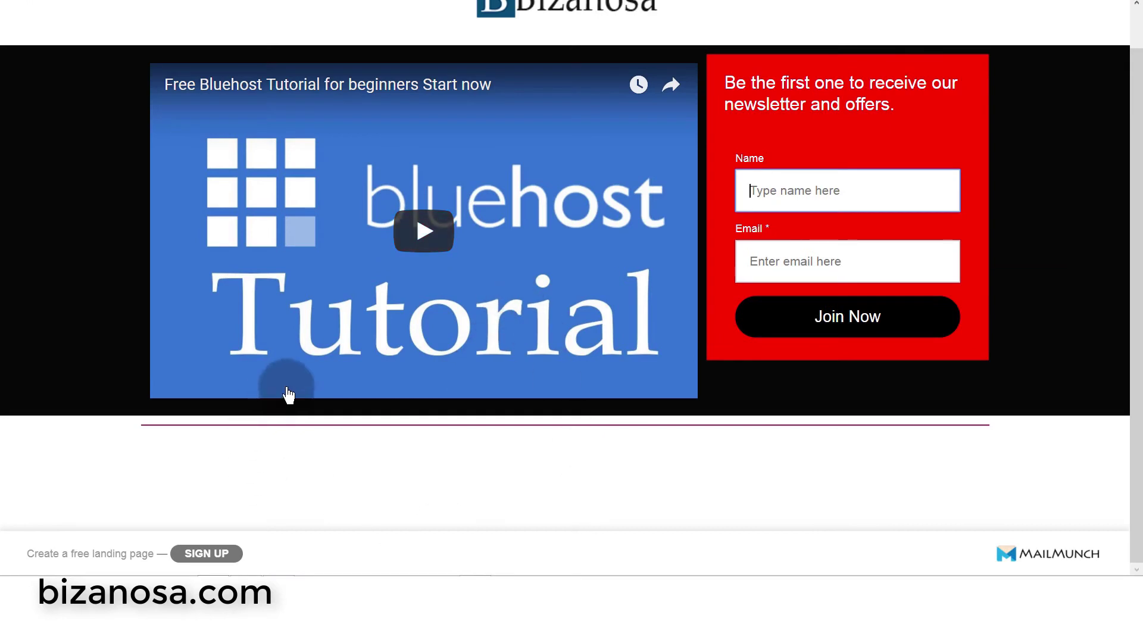
{"action": "mouse_move", "coordinate": [315, 568]}
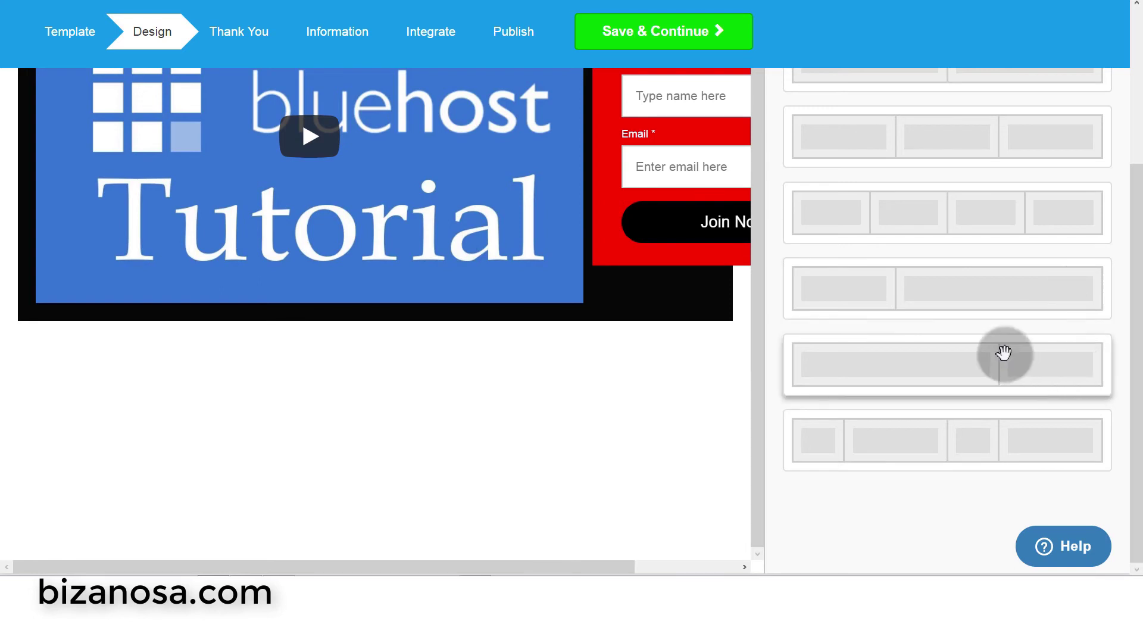
- Drag a two-column row layout in beneath the video section and select the new row
{"action": "scroll", "coordinate": [972, 263], "scroll_direction": "up", "scroll_amount": 3}
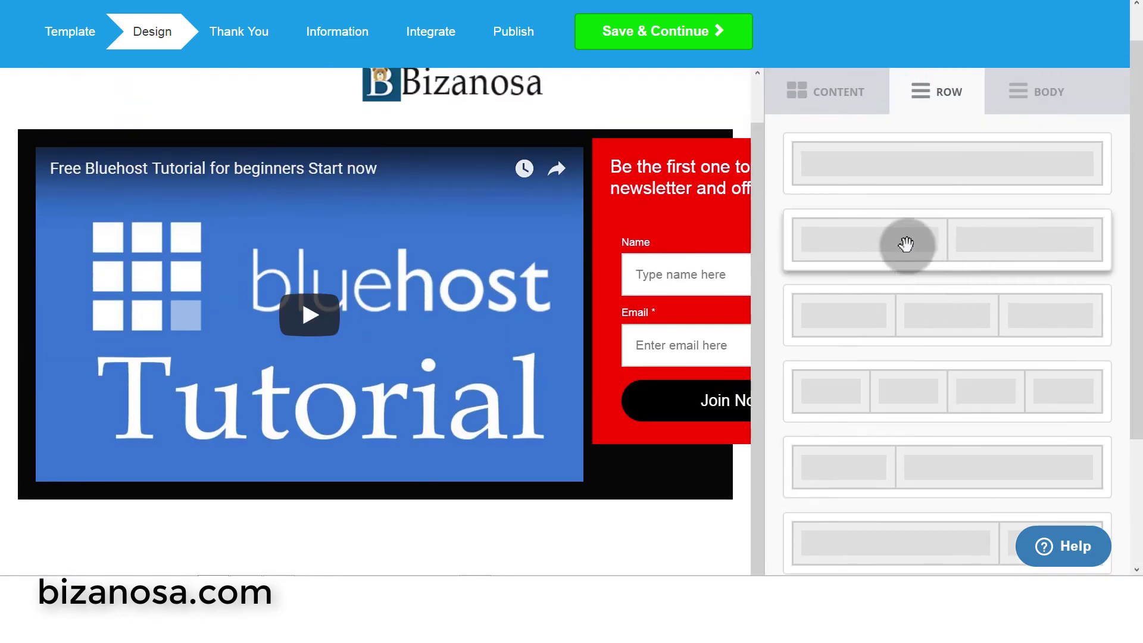
{"action": "left_click_drag", "start_coordinate": [986, 239], "coordinate": [387, 512]}
{"action": "scroll", "coordinate": [559, 416], "scroll_direction": "down", "scroll_amount": 3}
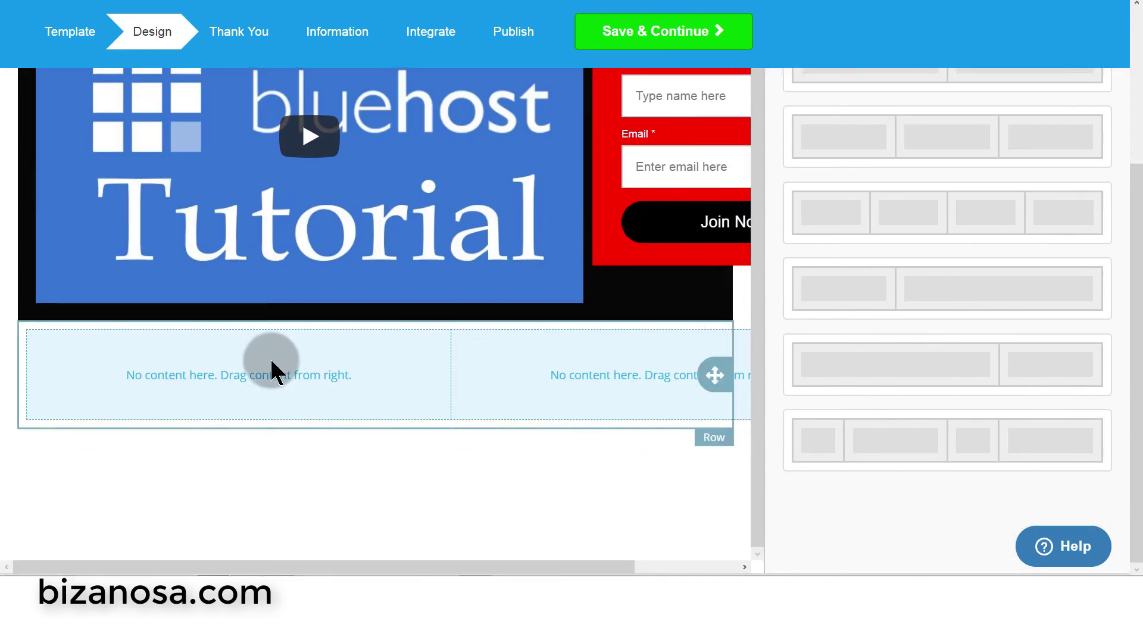
{"action": "left_click", "coordinate": [268, 375]}
{"action": "left_click", "coordinate": [589, 377]}
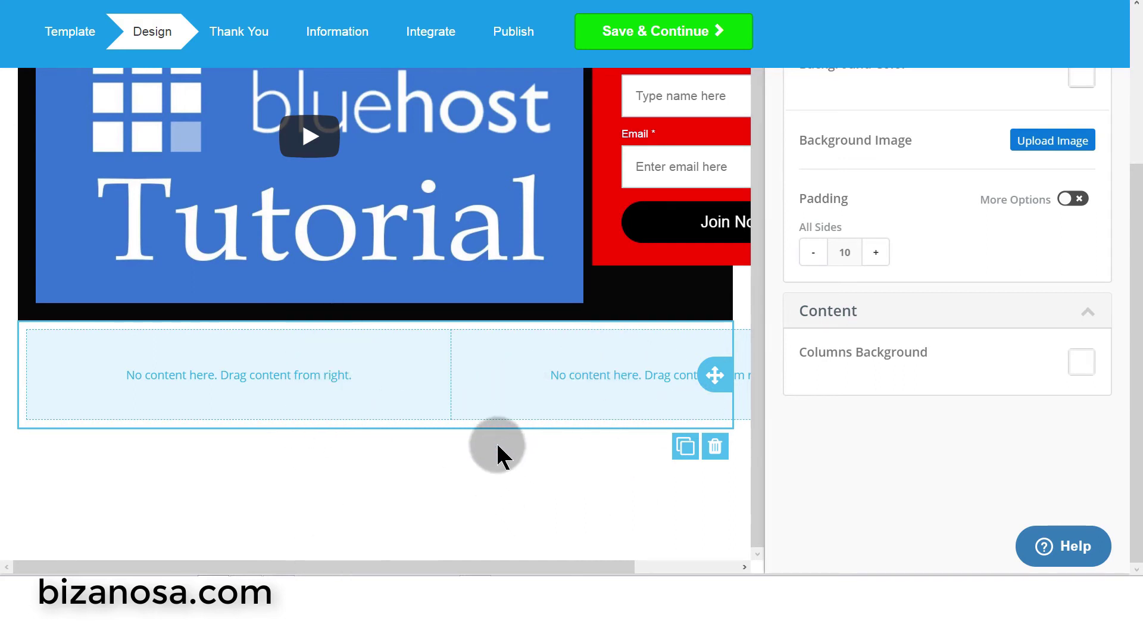
- Select the new row's left column and bring up the CONTENT elements list
{"action": "scroll", "coordinate": [500, 450], "scroll_direction": "up", "scroll_amount": 1}
{"action": "scroll", "coordinate": [595, 443], "scroll_direction": "down", "scroll_amount": 1}
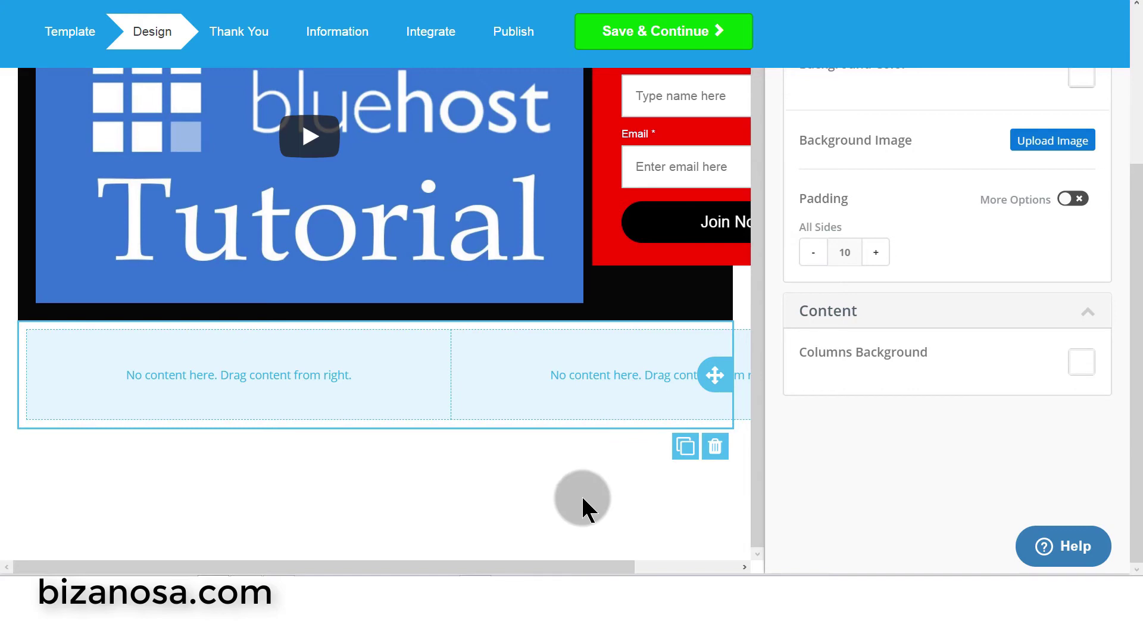
{"action": "scroll", "coordinate": [565, 476], "scroll_direction": "up", "scroll_amount": 1}
{"action": "left_click", "coordinate": [213, 430]}
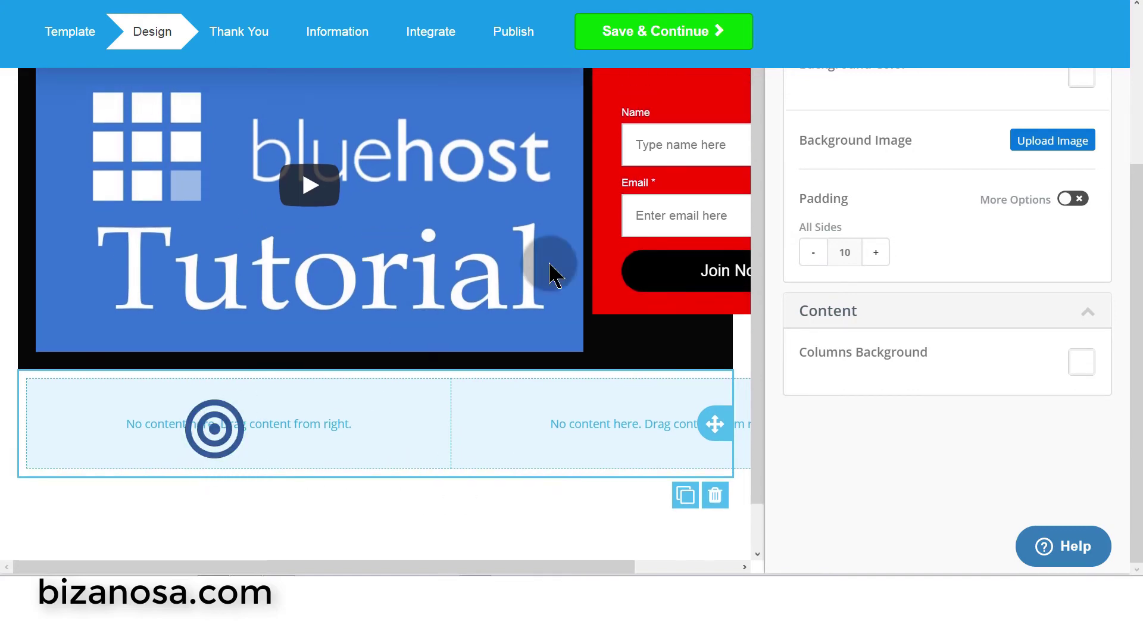
{"action": "scroll", "coordinate": [832, 329], "scroll_direction": "up", "scroll_amount": 3}
{"action": "left_click", "coordinate": [840, 135]}
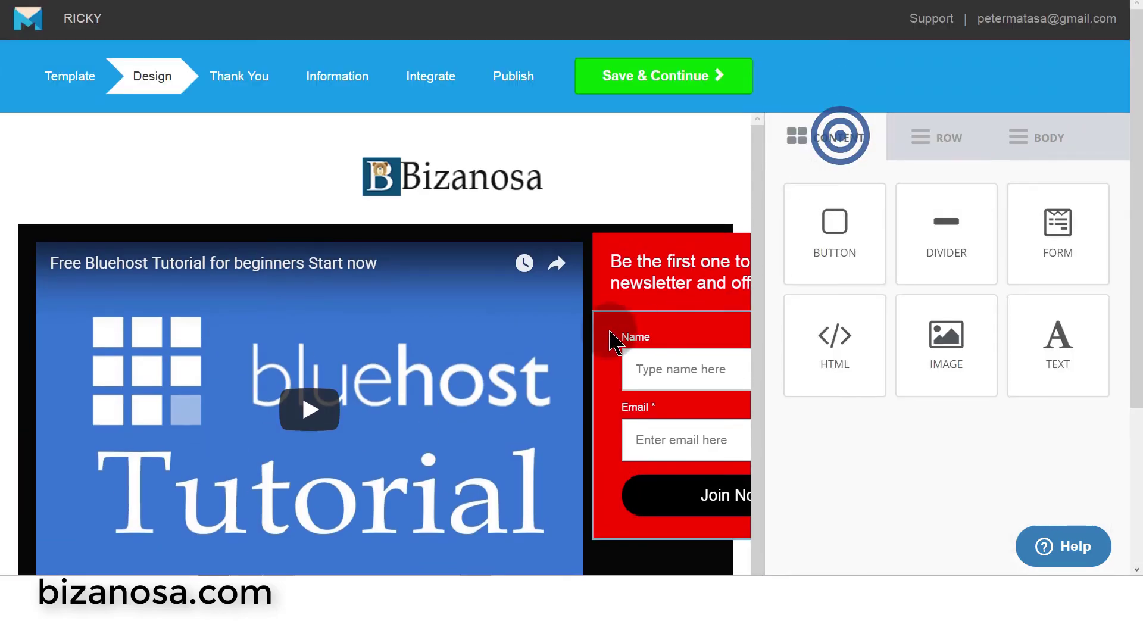
{"action": "scroll", "coordinate": [783, 301], "scroll_direction": "down", "scroll_amount": 4}
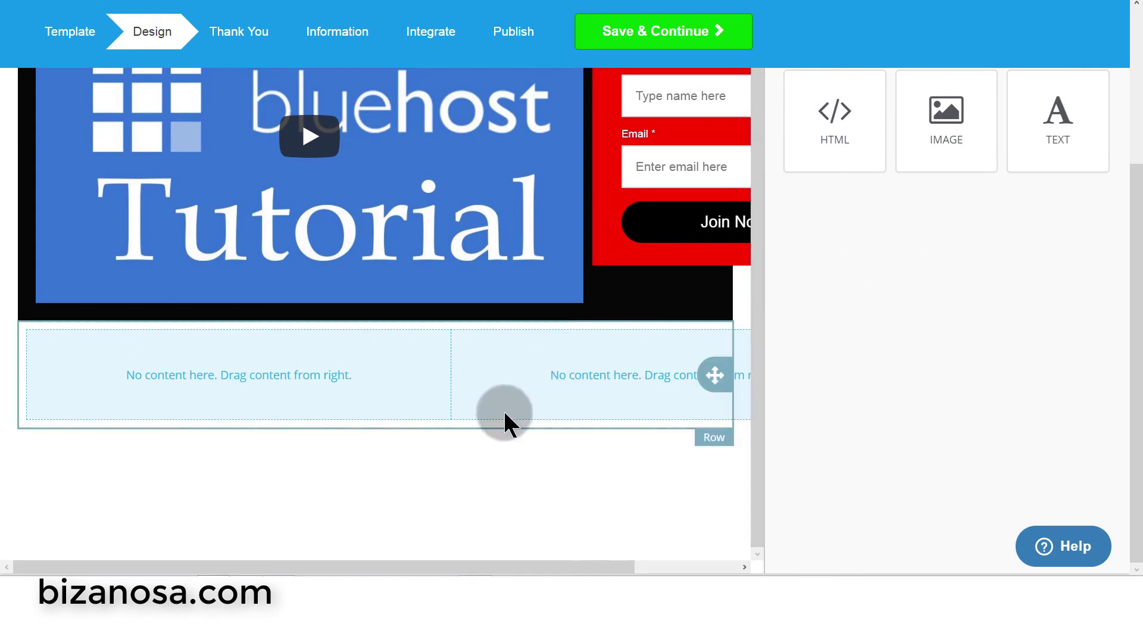
- Place a text block in the new row's left column and an image in its right column
{"action": "left_click_drag", "start_coordinate": [1092, 132], "coordinate": [294, 370]}
{"action": "left_click_drag", "start_coordinate": [966, 112], "coordinate": [592, 375]}
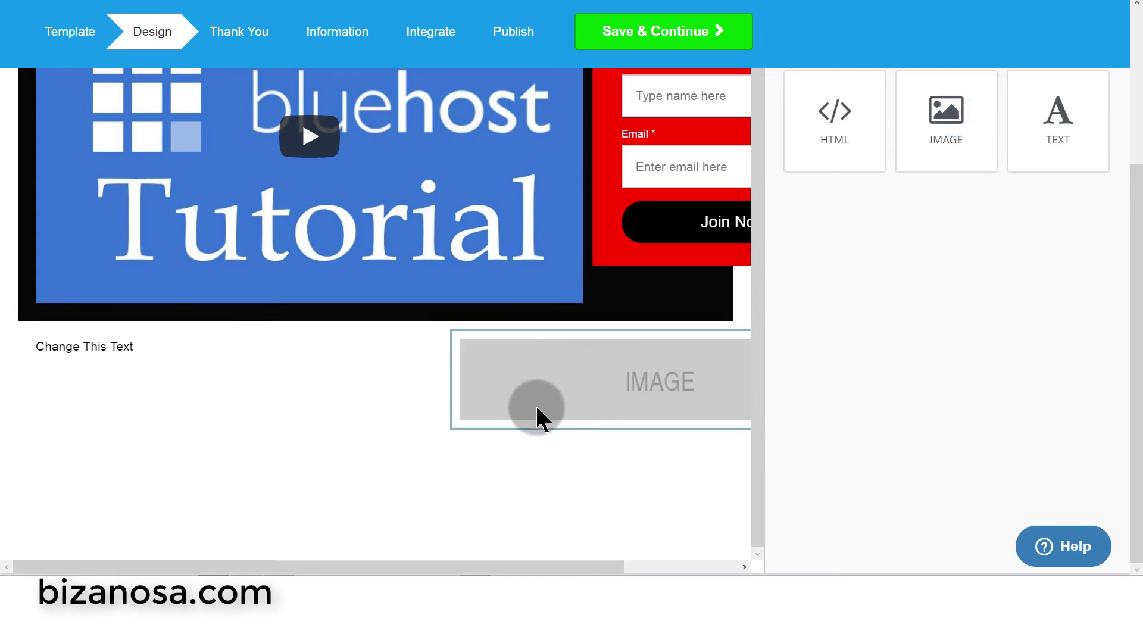
{"action": "scroll", "coordinate": [929, 369], "scroll_direction": "up", "scroll_amount": 4}
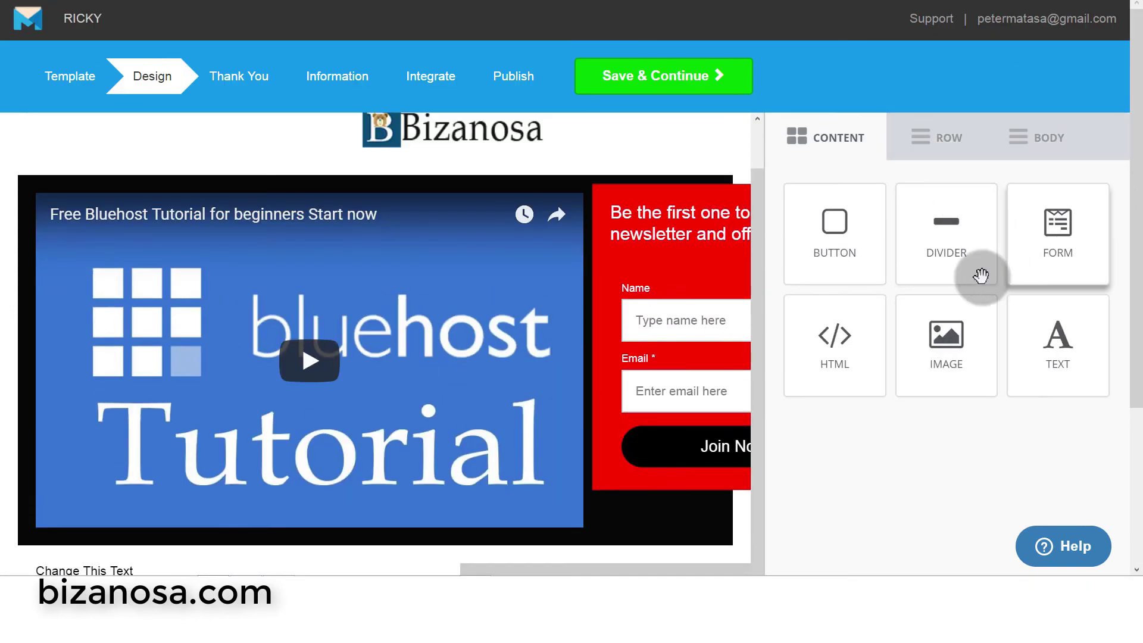
{"action": "scroll", "coordinate": [701, 391], "scroll_direction": "down", "scroll_amount": 4}
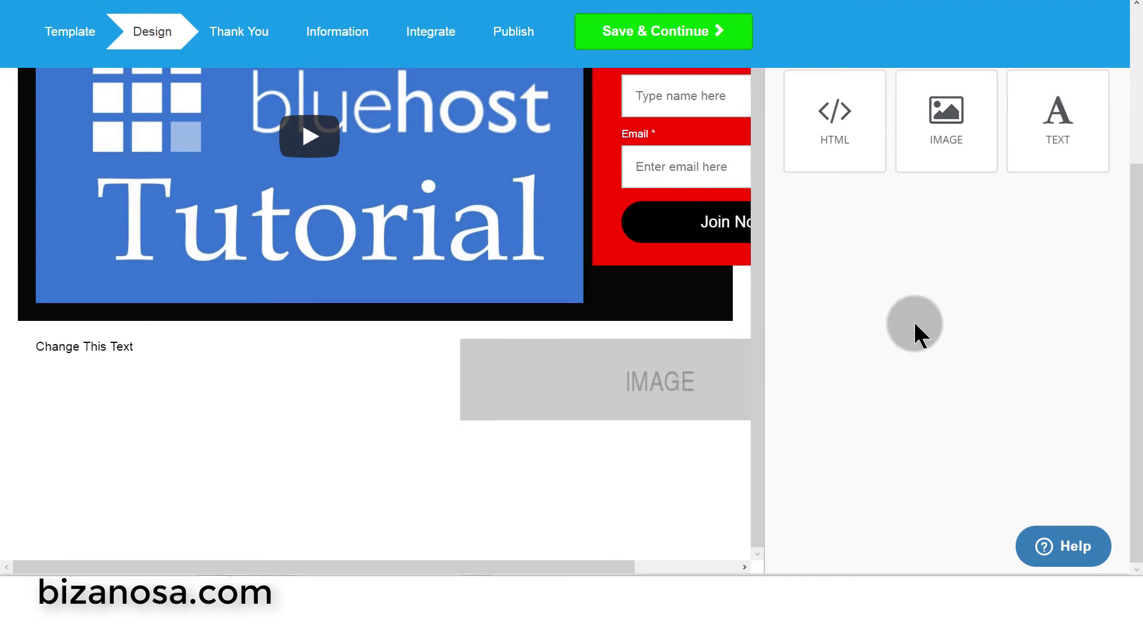
{"action": "scroll", "coordinate": [914, 323], "scroll_direction": "up", "scroll_amount": 4}
- Add a divider line and position it below the video, above the text block
{"action": "left_click_drag", "start_coordinate": [977, 215], "coordinate": [188, 527]}
{"action": "scroll", "coordinate": [477, 491], "scroll_direction": "down", "scroll_amount": 4}
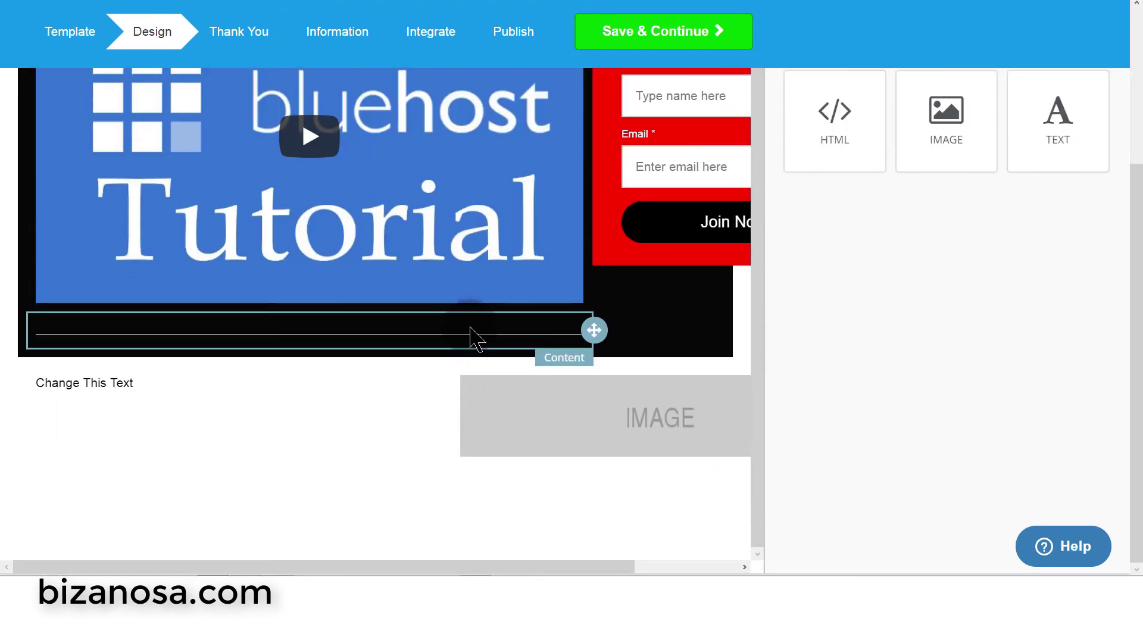
{"action": "left_click_drag", "start_coordinate": [594, 327], "coordinate": [383, 384]}
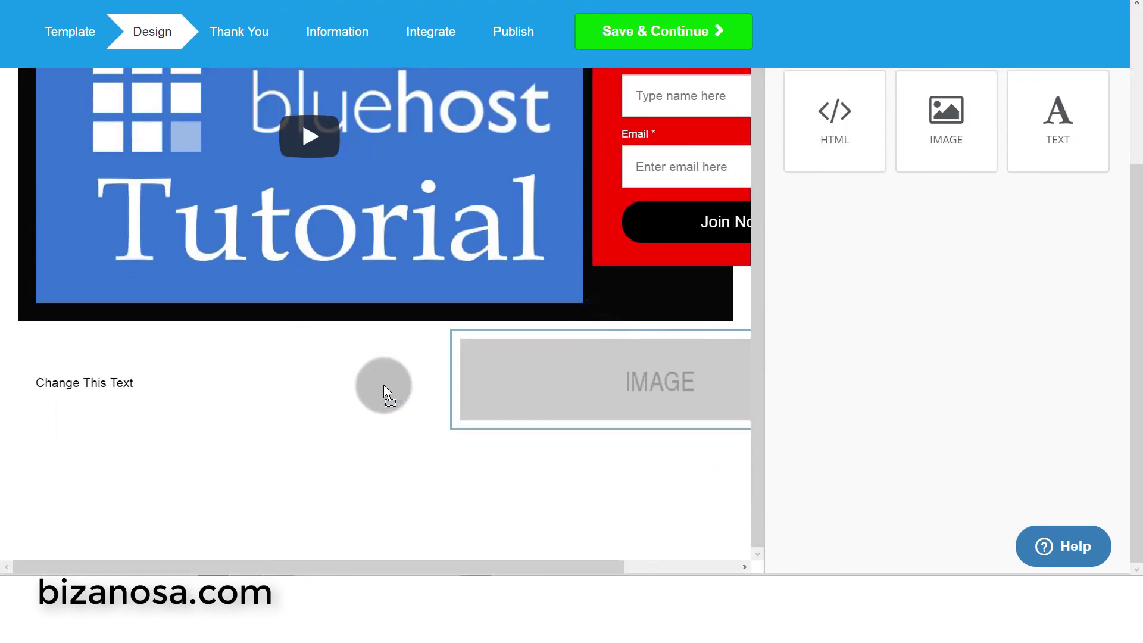
{"action": "scroll", "coordinate": [1049, 400], "scroll_direction": "up", "scroll_amount": 4}
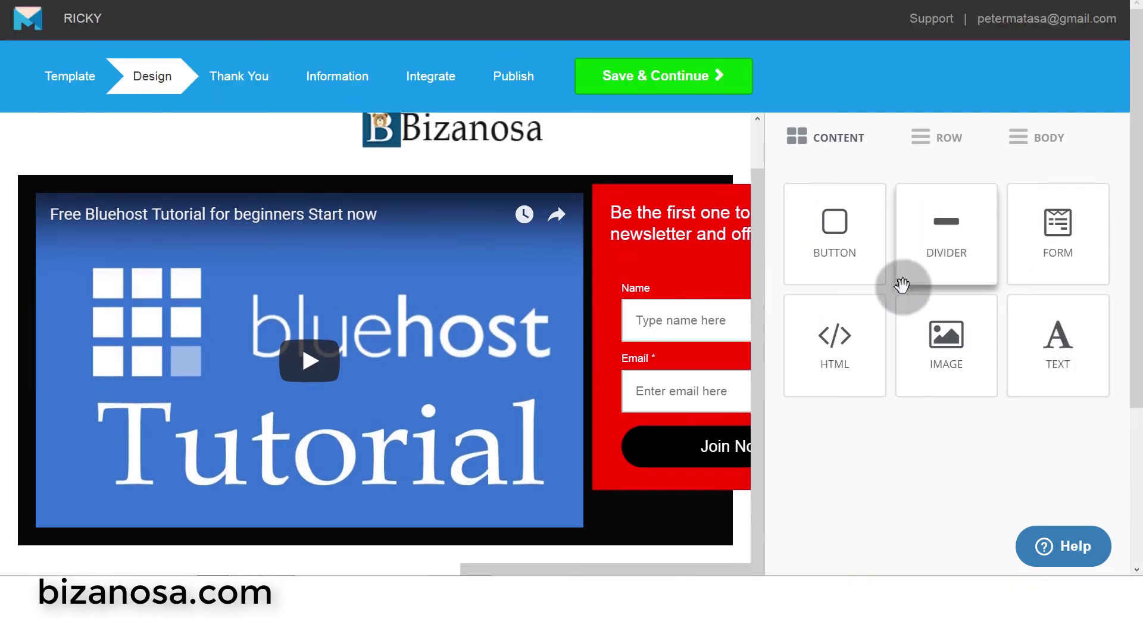
{"action": "scroll", "coordinate": [722, 462], "scroll_direction": "down", "scroll_amount": 5}
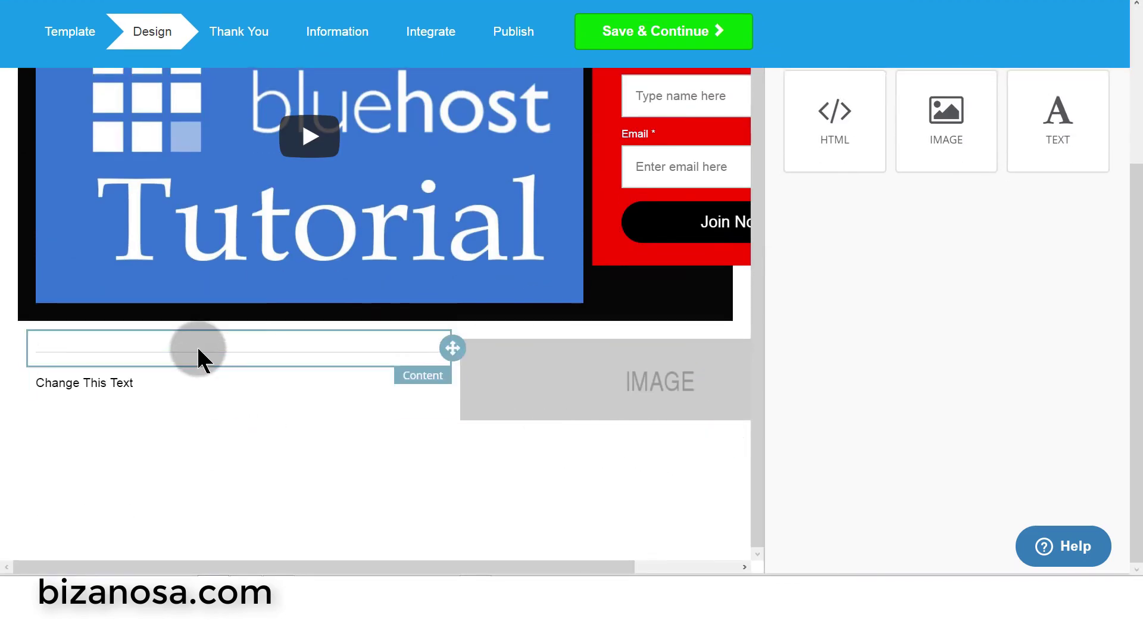
- Give the divider 26 padding on all sides and change its line width
{"action": "left_click", "coordinate": [197, 348]}
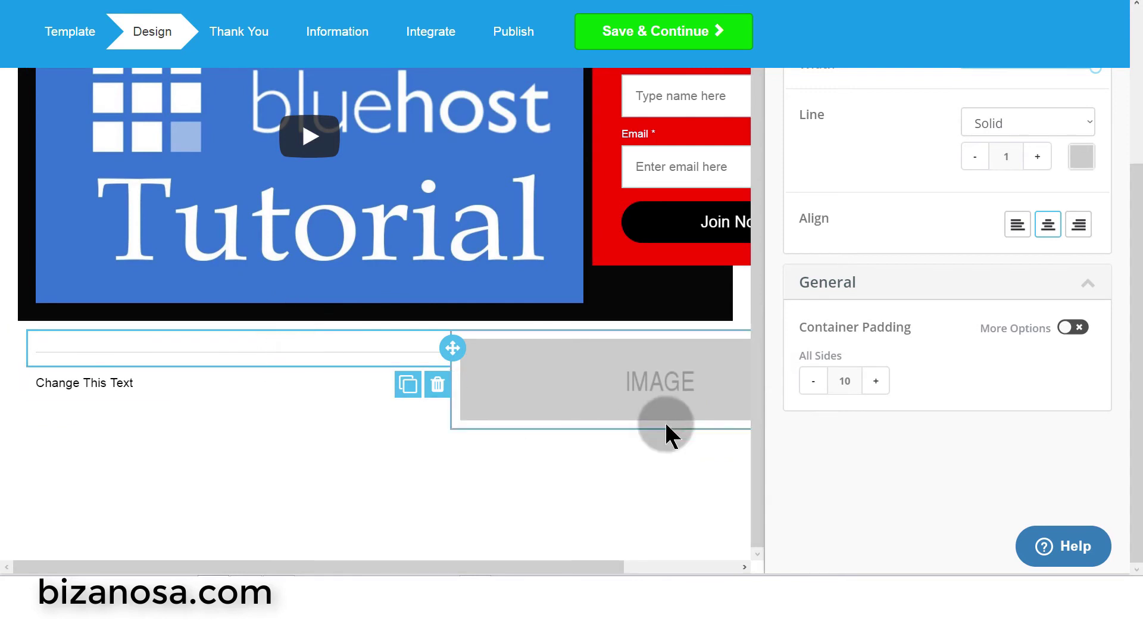
{"action": "left_click_drag", "start_coordinate": [876, 390], "coordinate": [877, 390]}
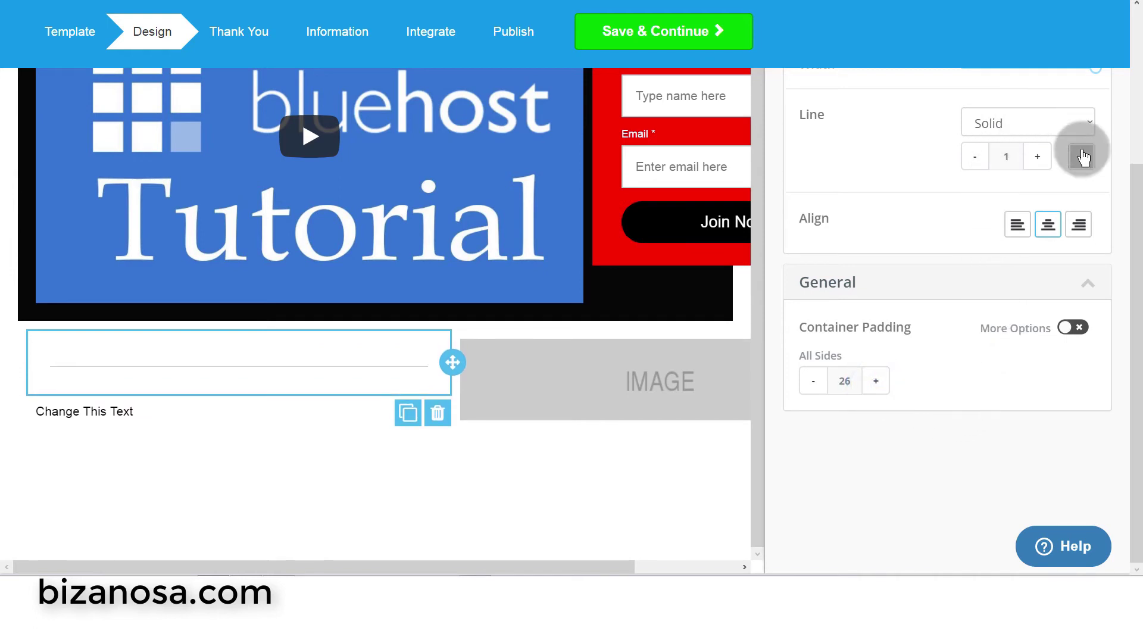
{"action": "left_click", "coordinate": [977, 157]}
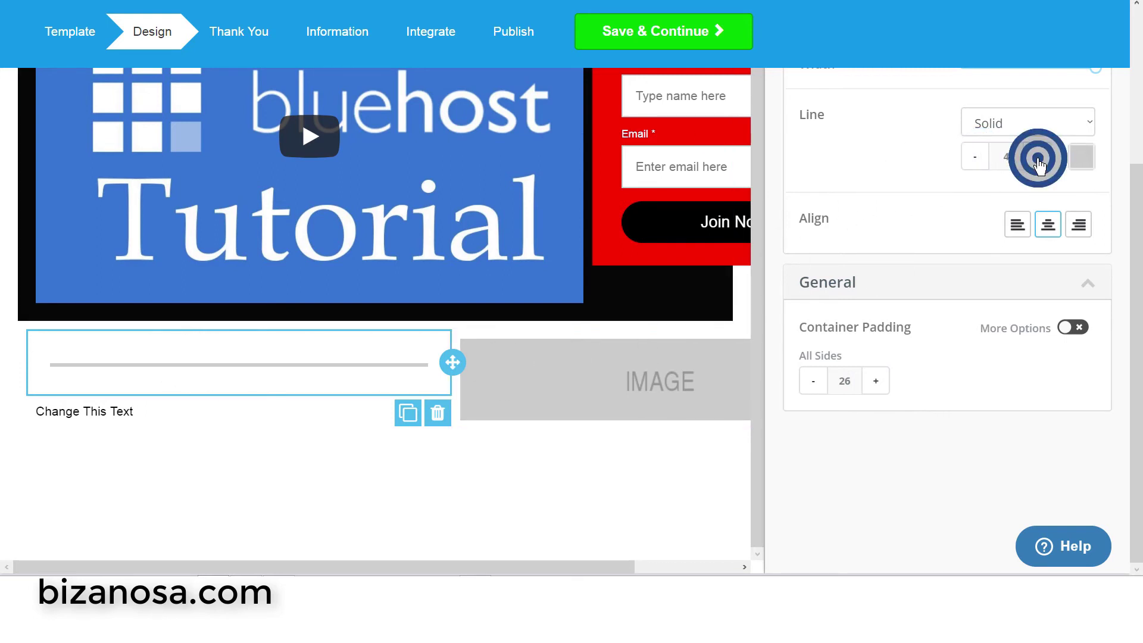
{"action": "left_click_drag", "start_coordinate": [1038, 164], "coordinate": [1038, 163]}
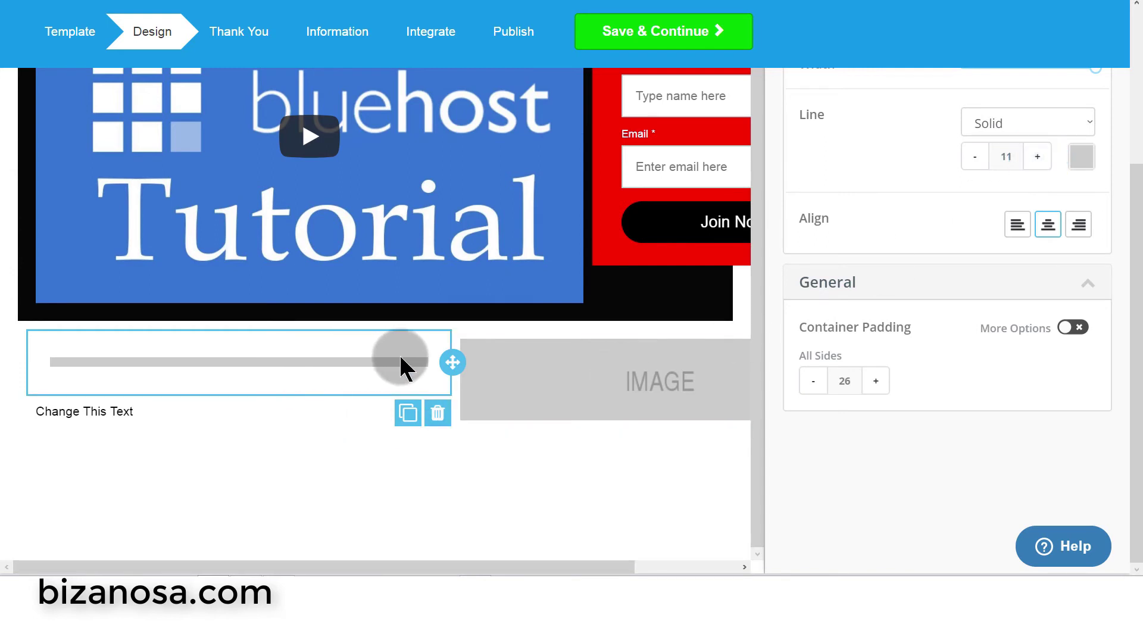
- Change the divider line colour to dark olive green 415407
{"action": "left_click", "coordinate": [1086, 166]}
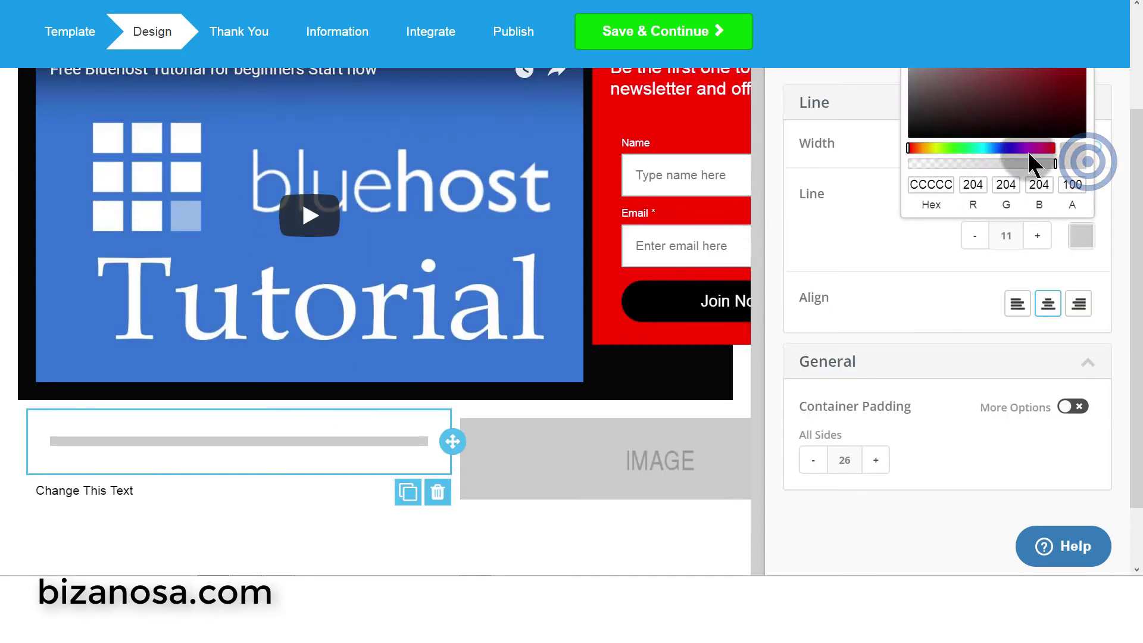
{"action": "left_click_drag", "start_coordinate": [1024, 154], "coordinate": [937, 149]}
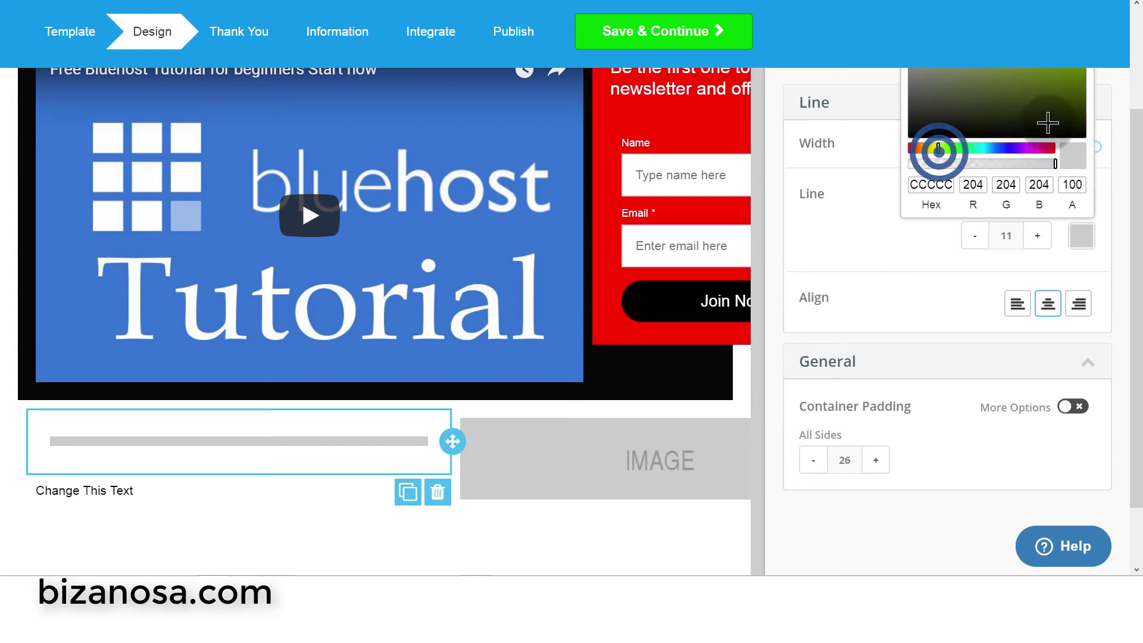
{"action": "left_click", "coordinate": [1074, 94]}
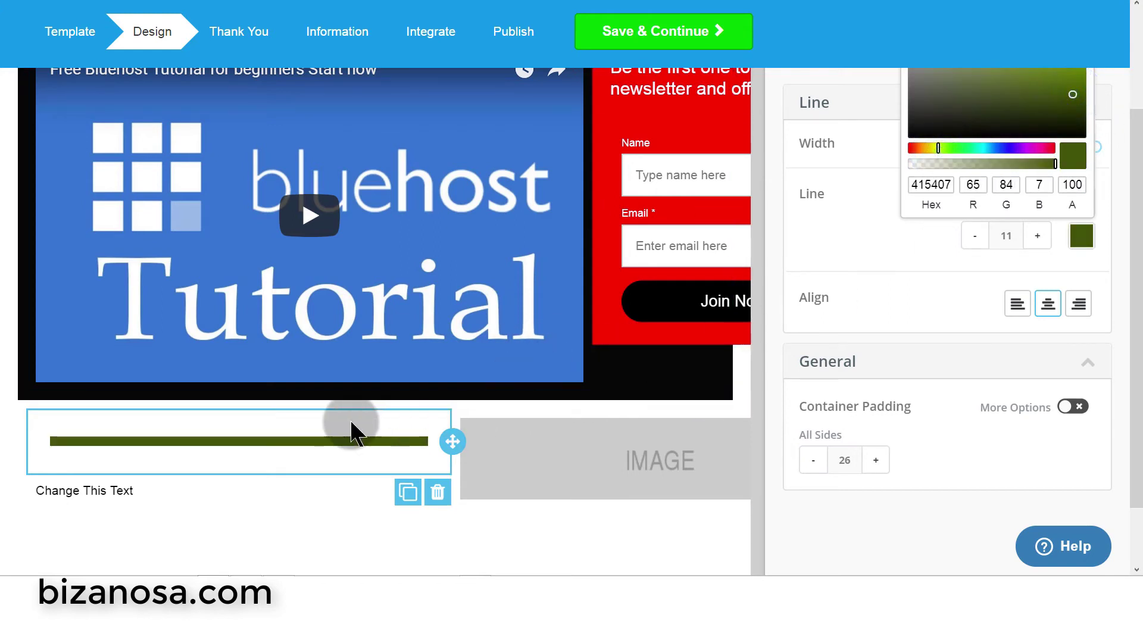
{"action": "left_click", "coordinate": [912, 278]}
{"action": "scroll", "coordinate": [952, 334], "scroll_direction": "up", "scroll_amount": 2}
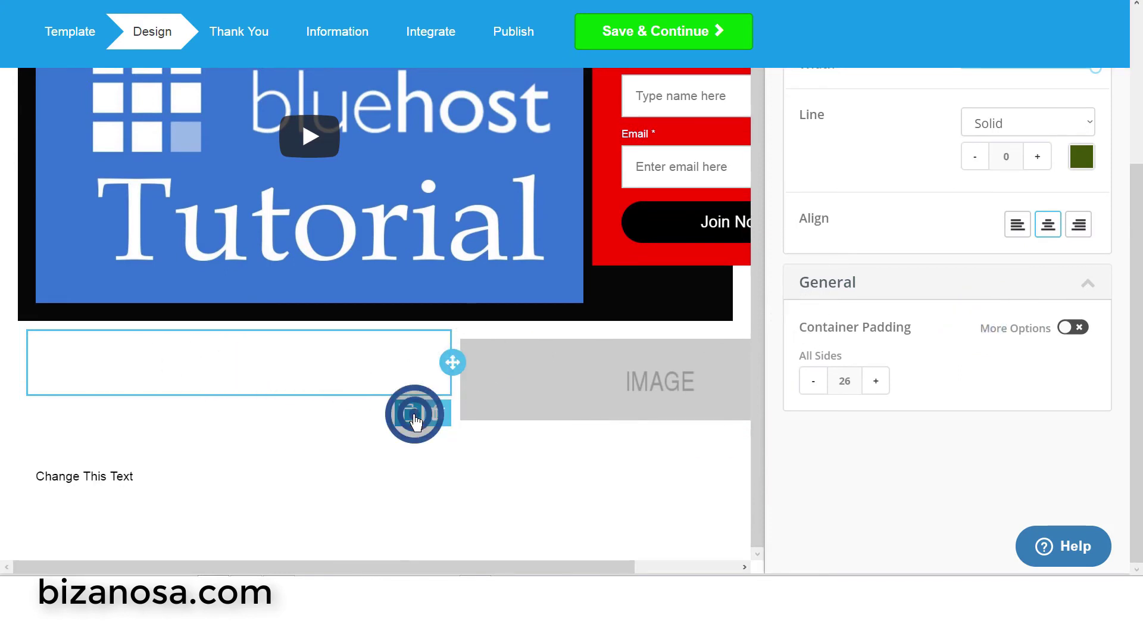
- Move the divider into the right column above the image placeholder
{"action": "left_click", "coordinate": [414, 420]}
{"action": "left_click", "coordinate": [436, 413]}
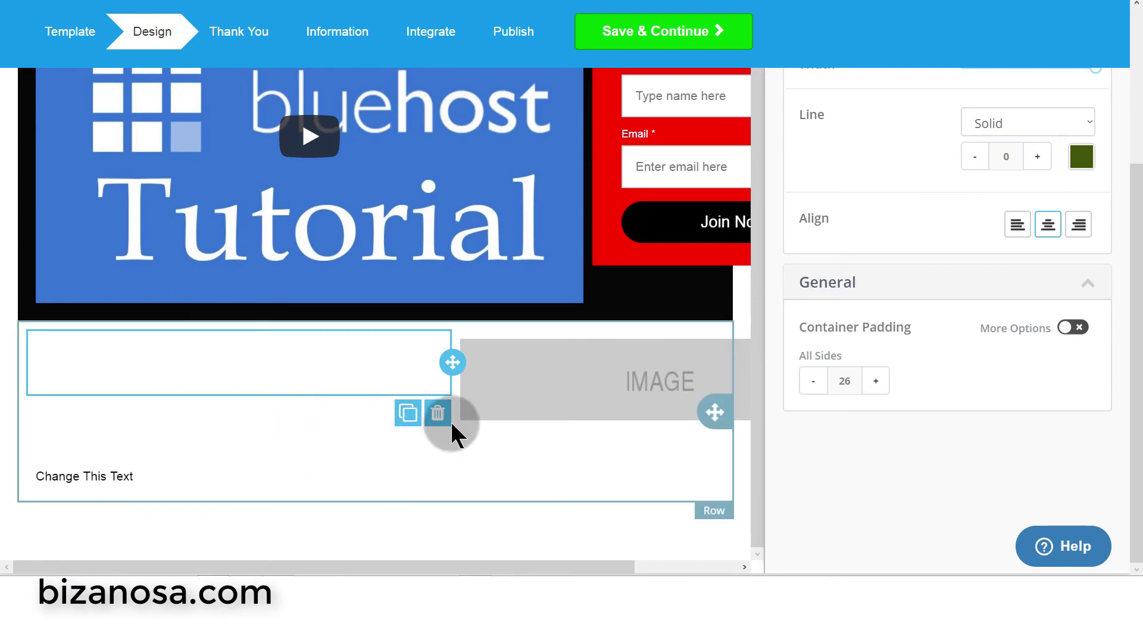
{"action": "left_click_drag", "start_coordinate": [452, 363], "coordinate": [556, 340]}
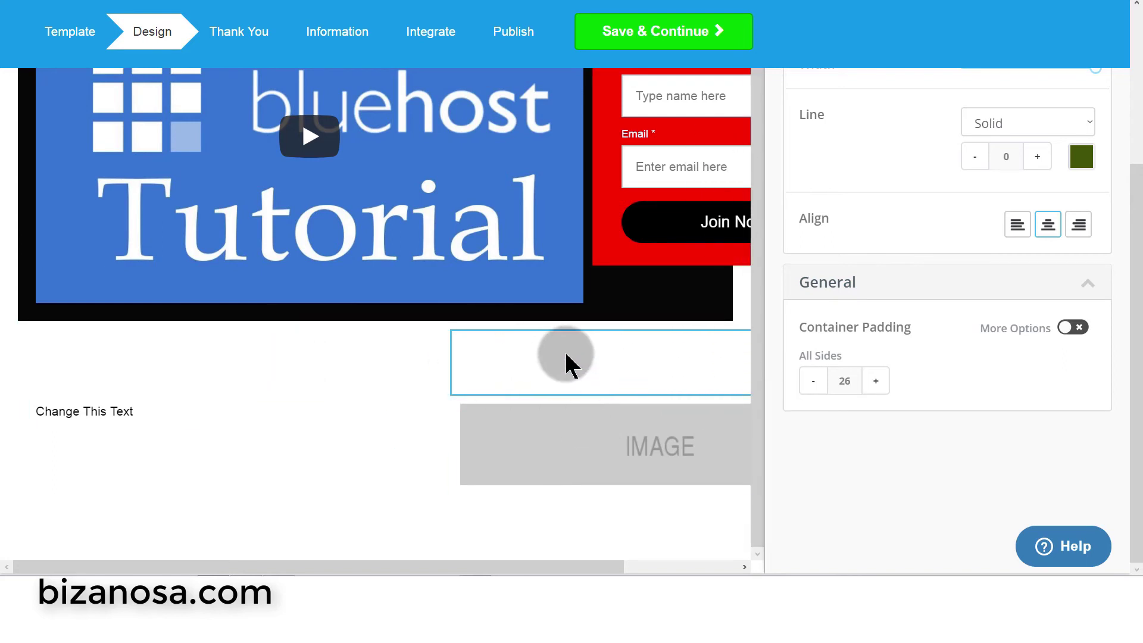
- Copy the Bluehost tutorial list from the WordPress page
{"action": "left_click", "coordinate": [102, 411]}
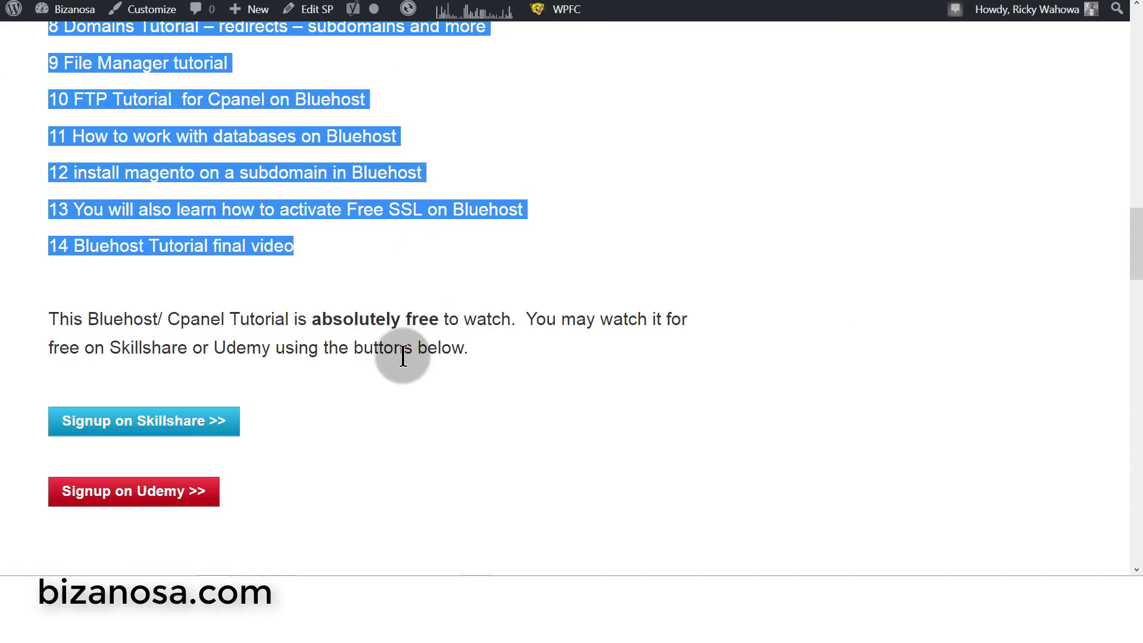
{"action": "scroll", "coordinate": [224, 286], "scroll_direction": "up", "scroll_amount": 7}
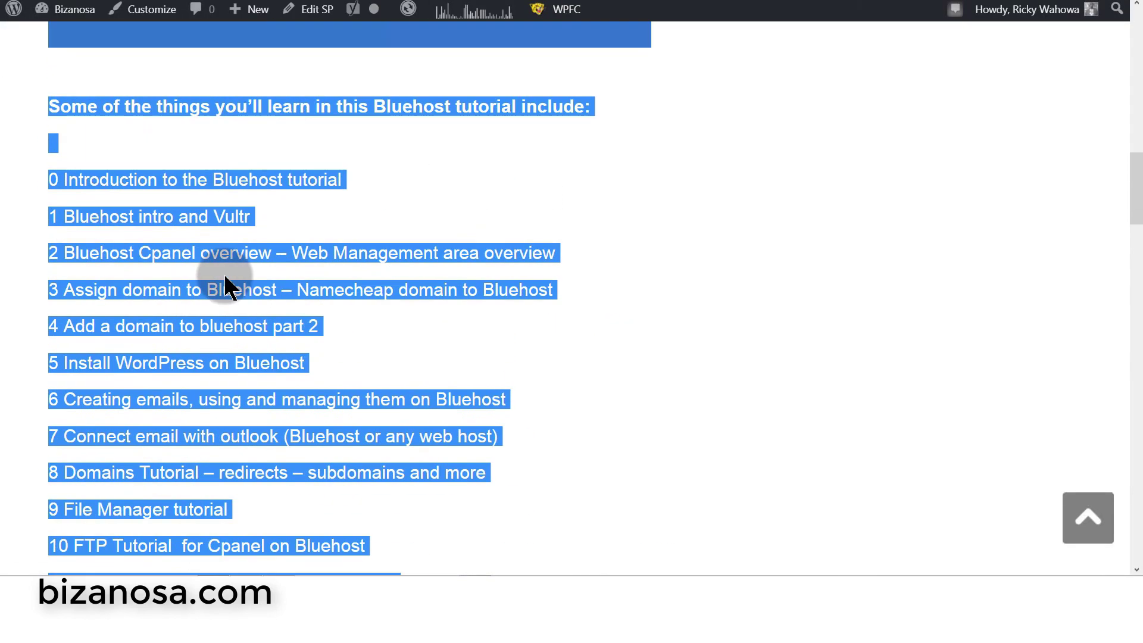
{"action": "left_click", "coordinate": [238, 114]}
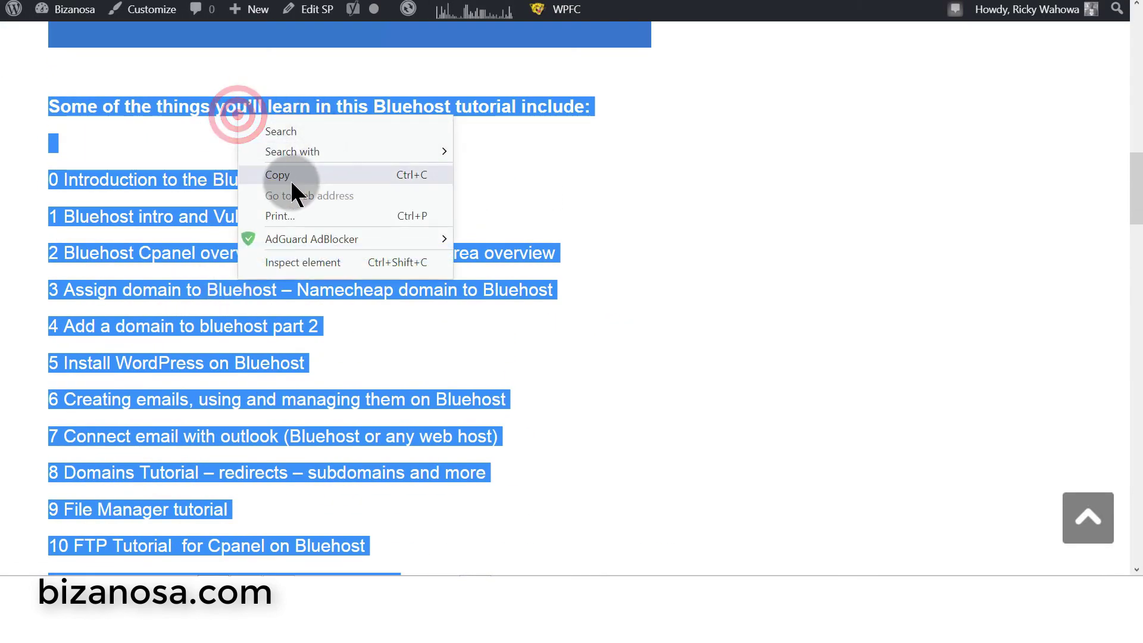
{"action": "left_click", "coordinate": [291, 177]}
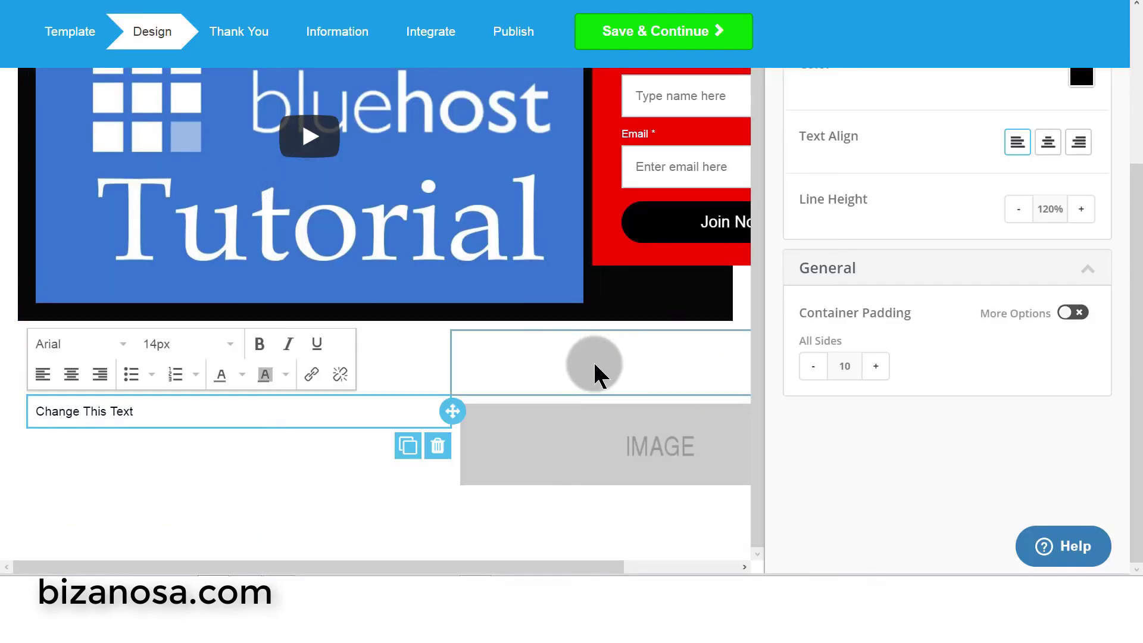
- Replace the 'Change This Text' placeholder with the tutorial list pasted as plain text
{"action": "left_click", "coordinate": [119, 411]}
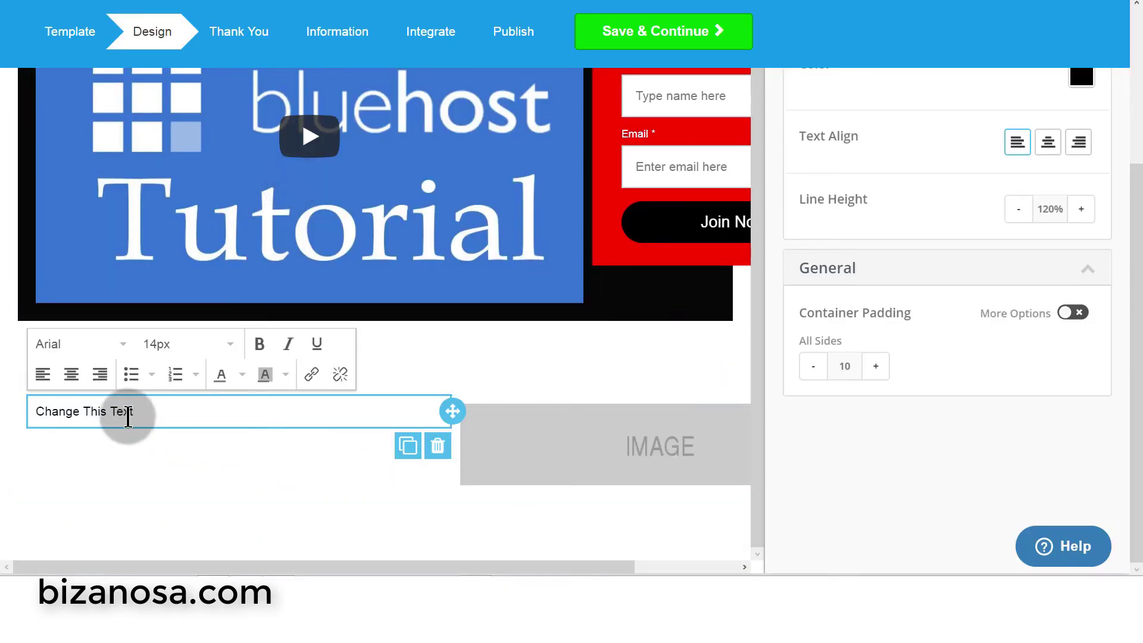
{"action": "triple_click", "coordinate": [147, 412]}
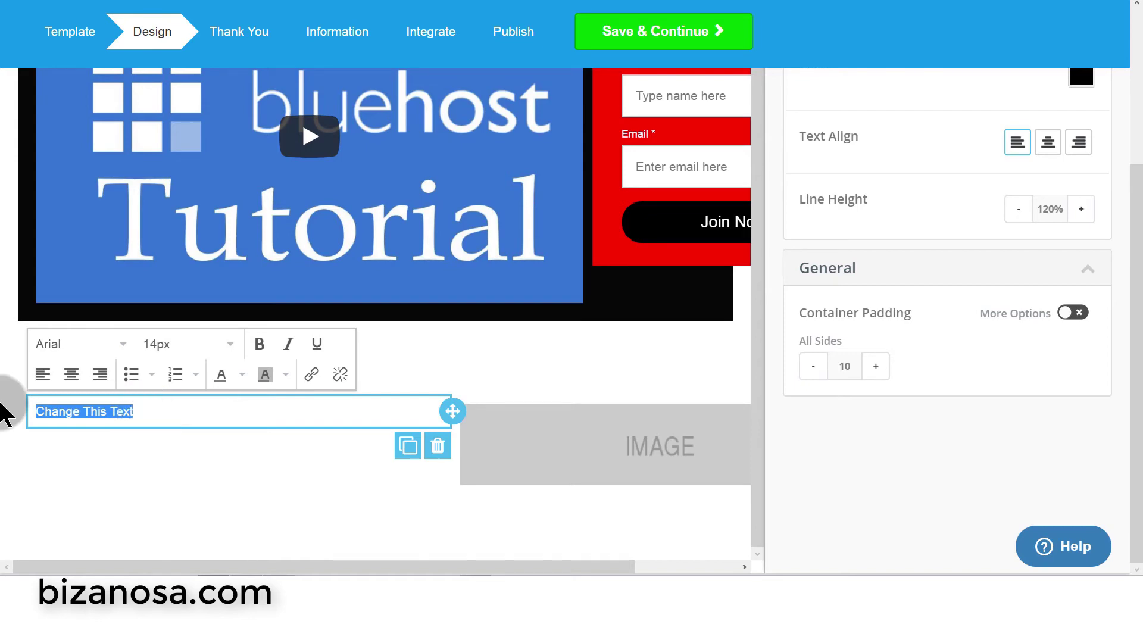
{"action": "key", "text": "ctrl+v"}
{"action": "scroll", "coordinate": [90, 327], "scroll_direction": "up", "scroll_amount": 5}
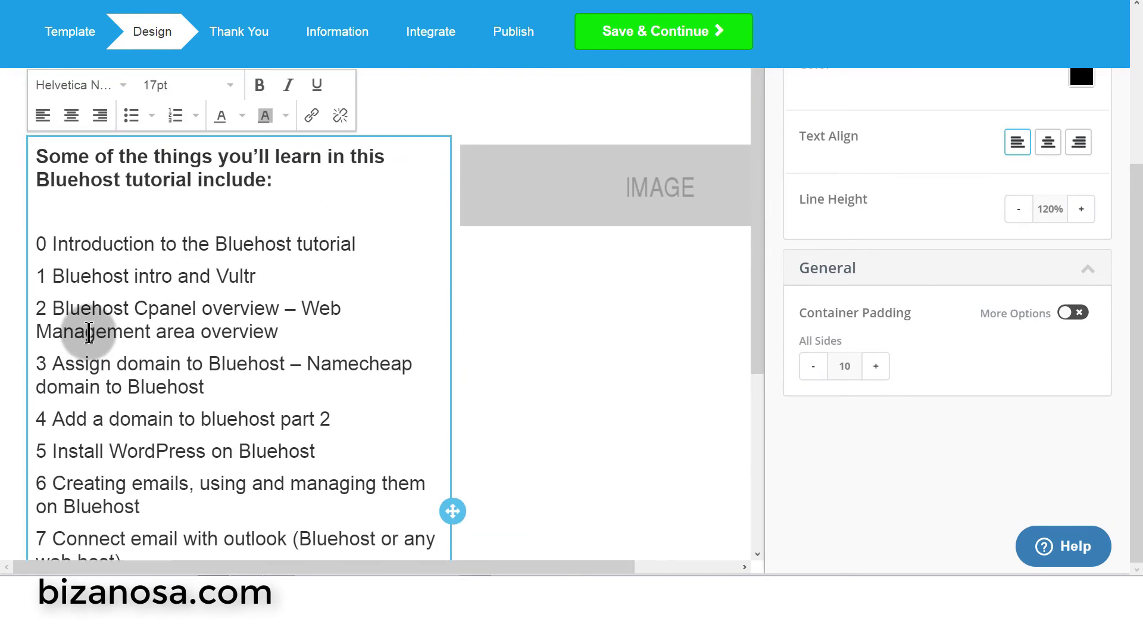
{"action": "scroll", "coordinate": [106, 319], "scroll_direction": "up", "scroll_amount": 5}
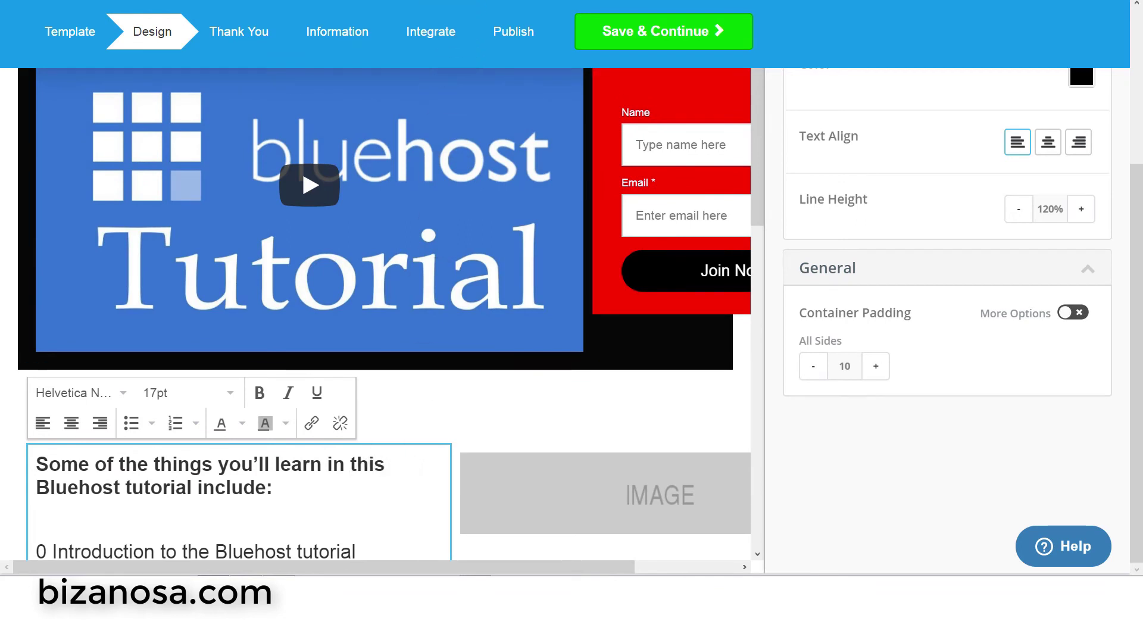
{"action": "key", "text": "ctrl+z"}
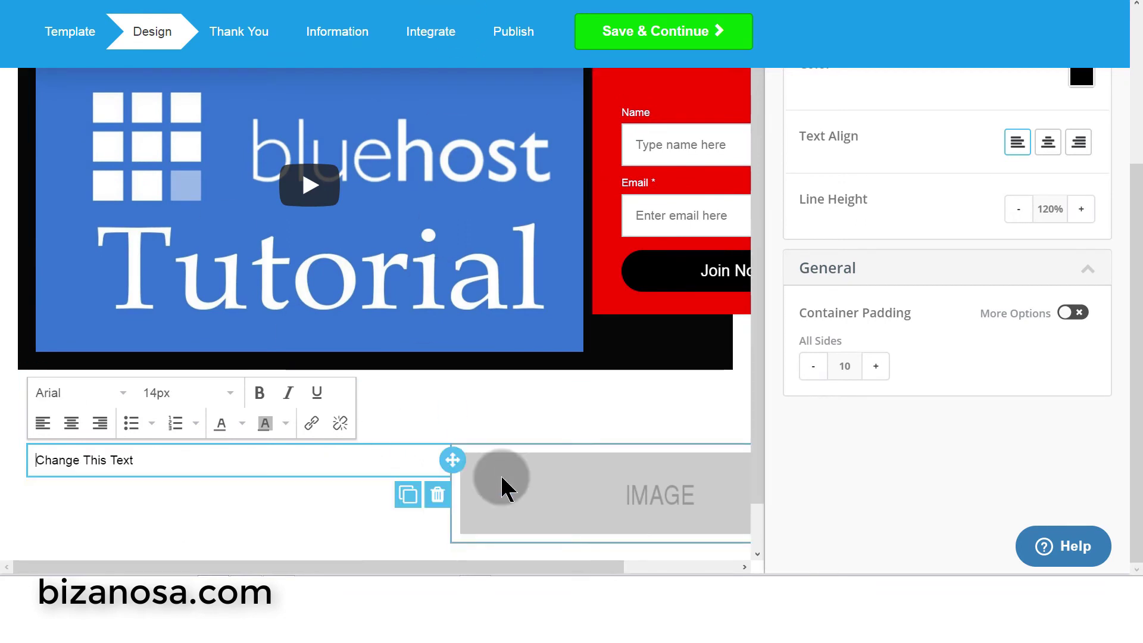
{"action": "left_click_drag", "start_coordinate": [153, 456], "coordinate": [5, 459]}
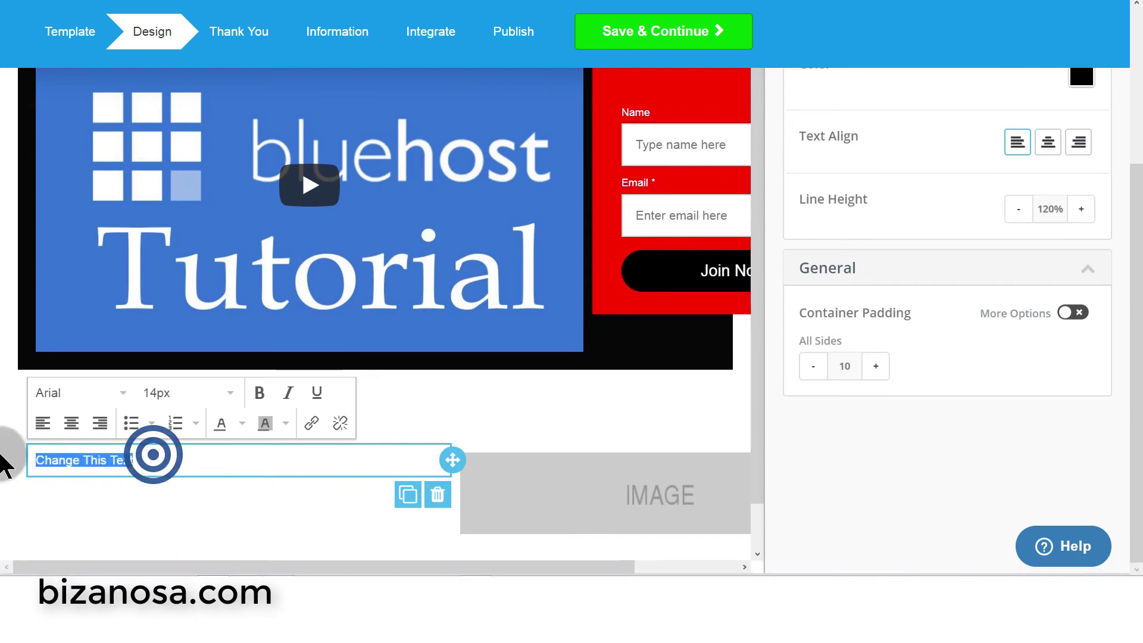
{"action": "right_click", "coordinate": [87, 464]}
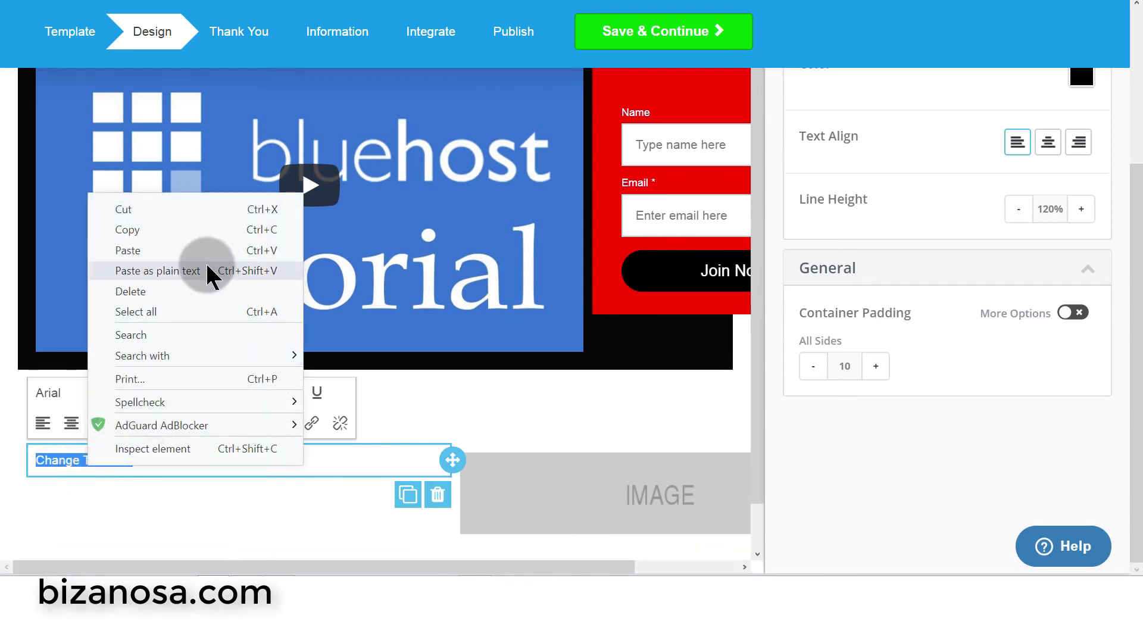
{"action": "left_click", "coordinate": [186, 271]}
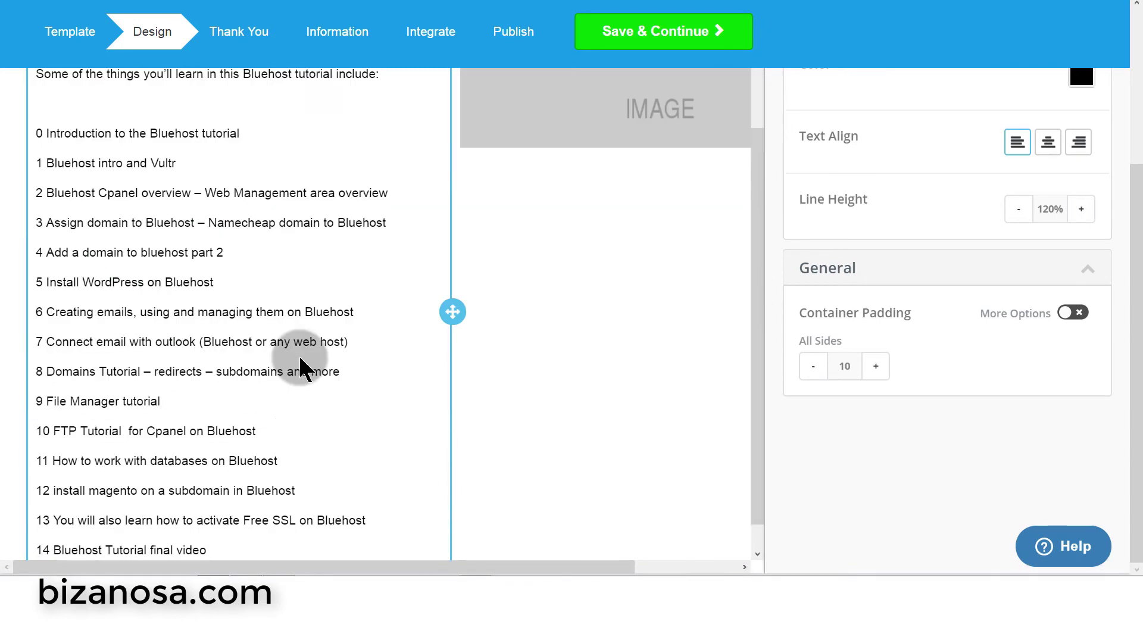
- Open a new blank Notepad window from the taskbar
{"action": "mouse_move", "coordinate": [599, 563]}
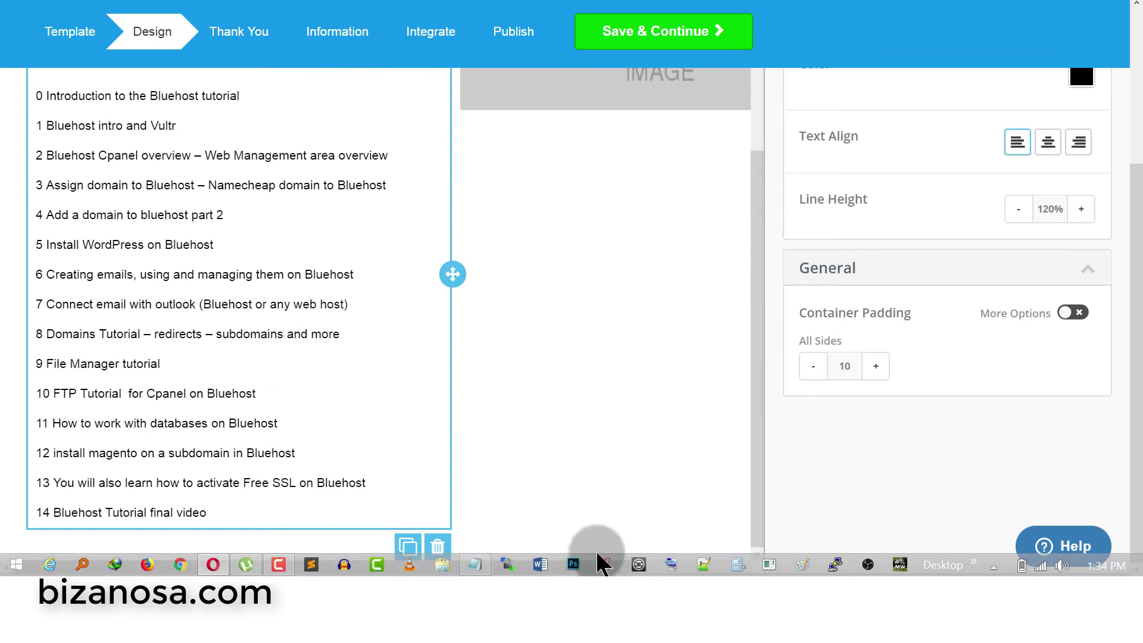
{"action": "right_click", "coordinate": [479, 565]}
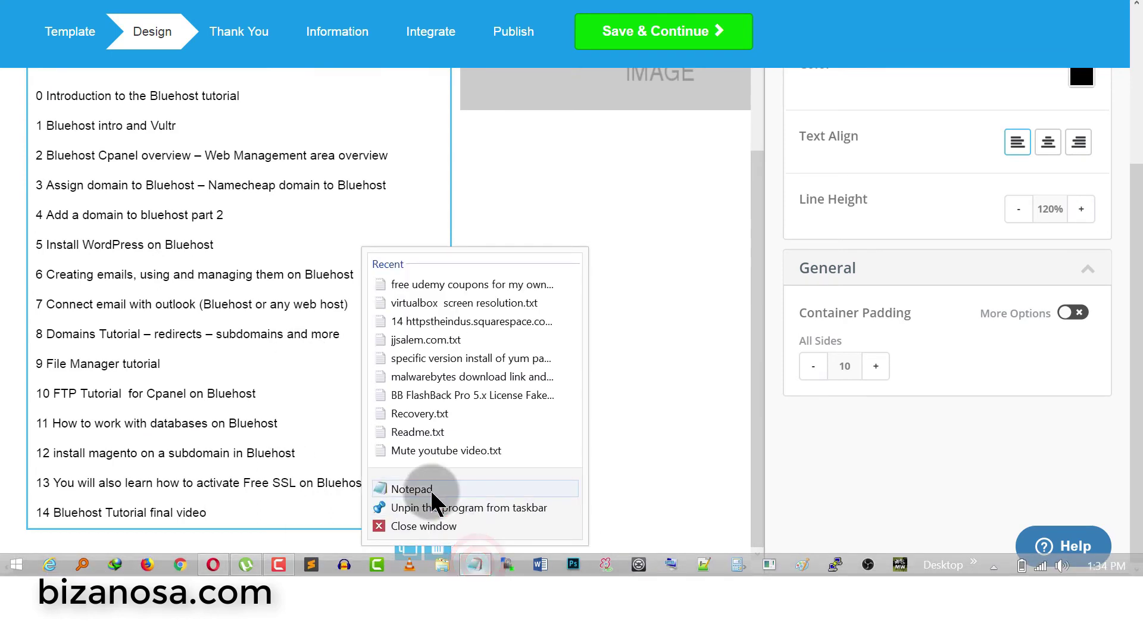
{"action": "left_click", "coordinate": [430, 487]}
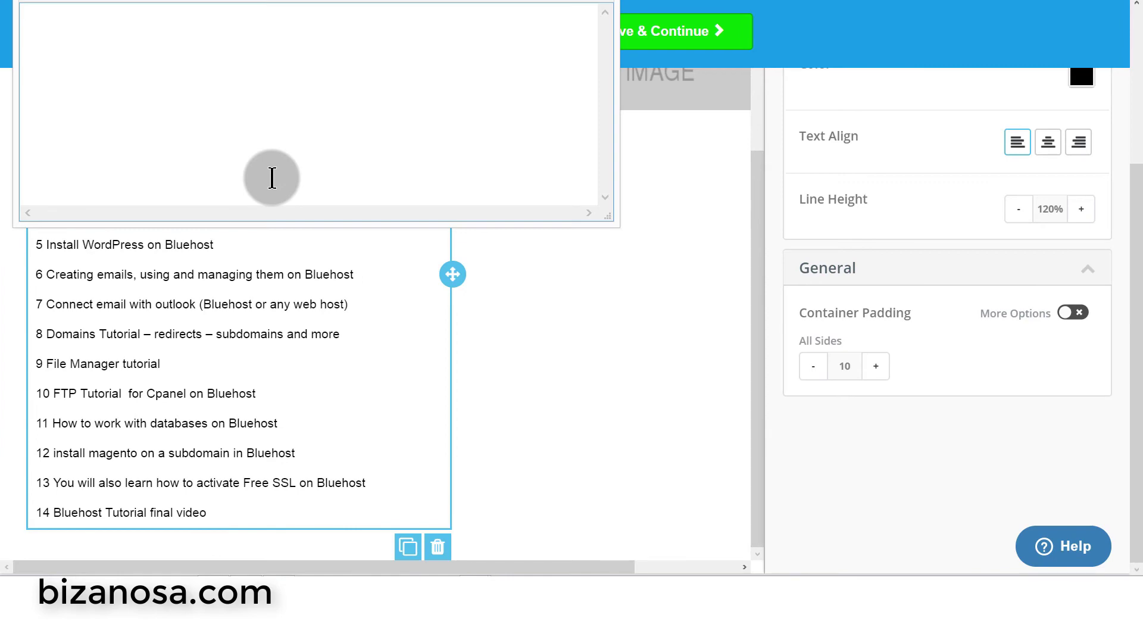
- Paste the tutorial list into the new Notepad note, maximize and select it, then minimize Notepad
{"action": "key", "text": "ctrl+v"}
{"action": "left_click", "coordinate": [561, 35]}
{"action": "key", "text": "ctrl+a"}
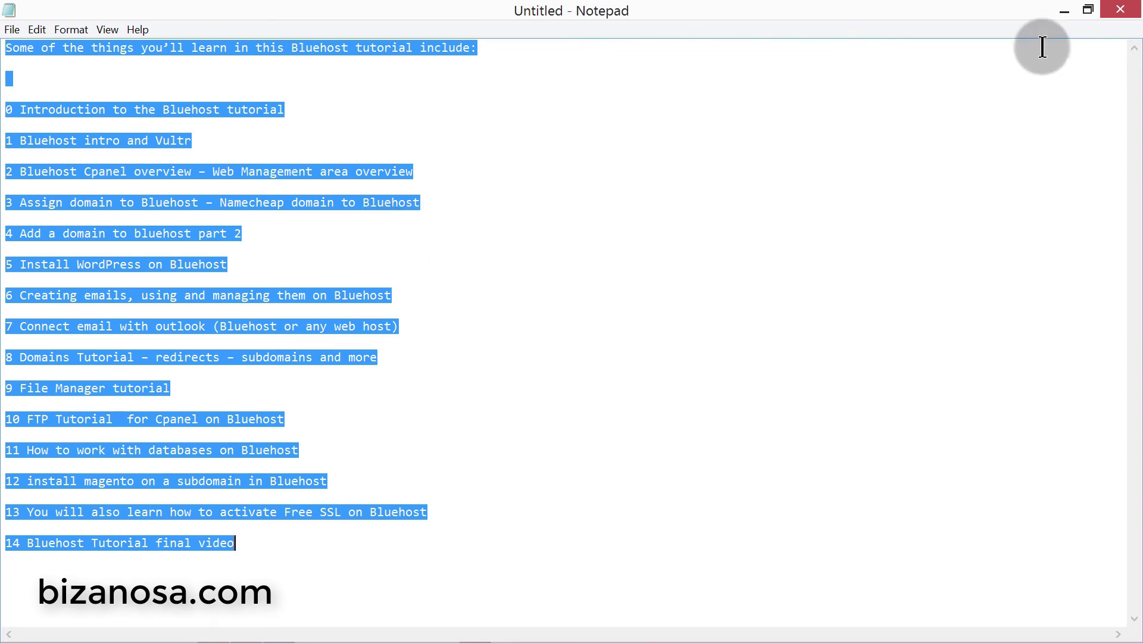
{"action": "left_click", "coordinate": [1065, 11]}
{"action": "scroll", "coordinate": [168, 281], "scroll_direction": "up", "scroll_amount": 2}
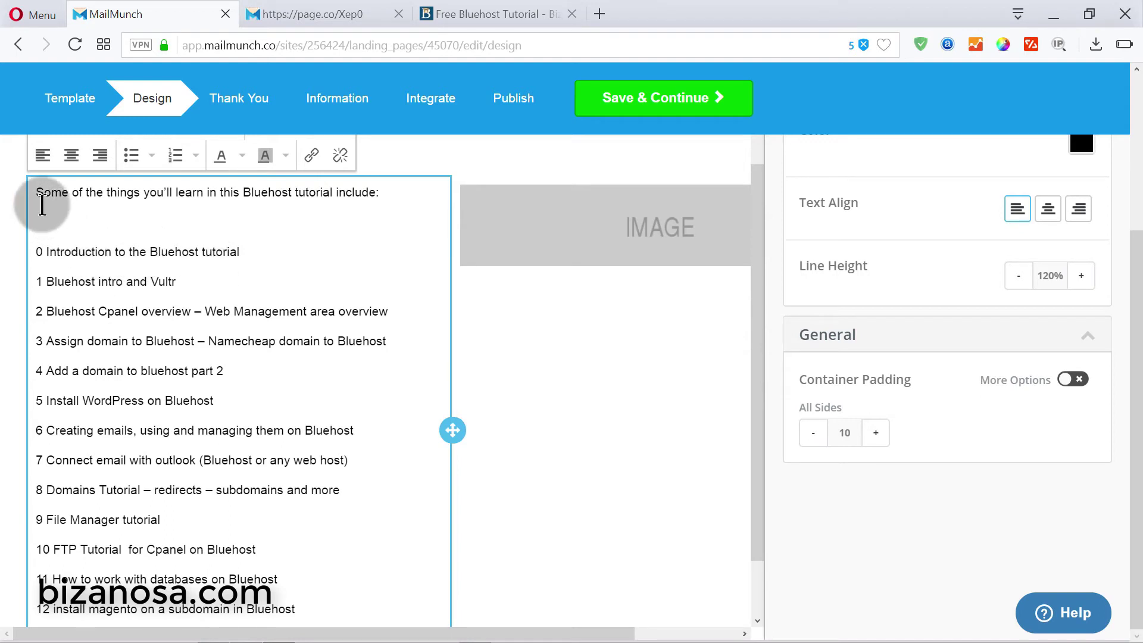
- Set the 'Some of the things you'll learn…' heading line to 34px bold
{"action": "left_click_drag", "start_coordinate": [38, 193], "coordinate": [405, 194]}
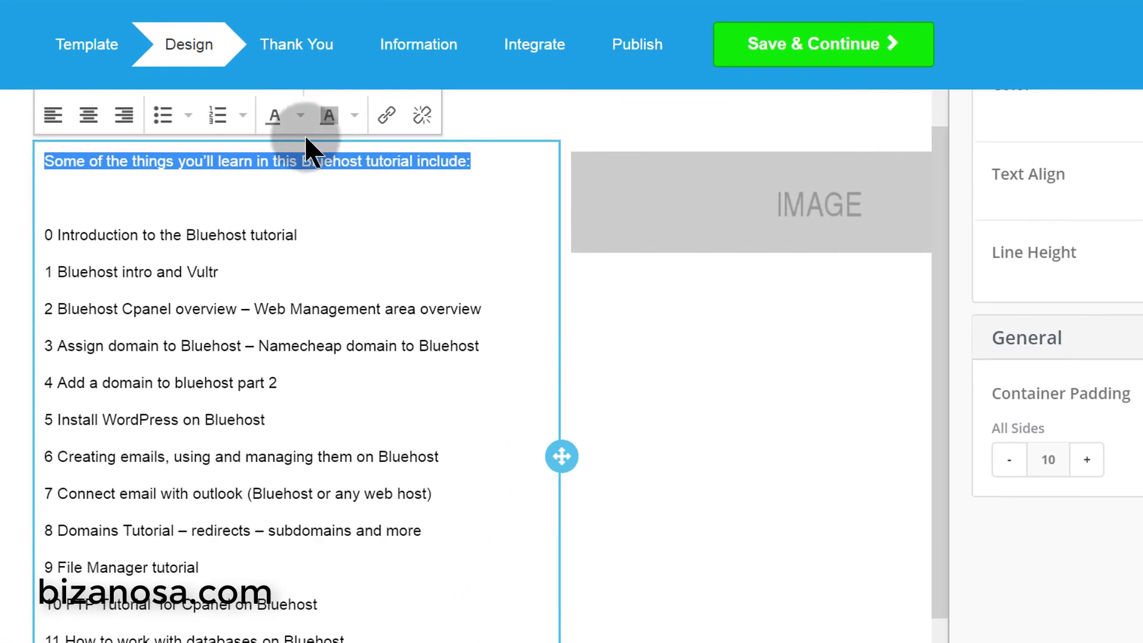
{"action": "scroll", "coordinate": [256, 179], "scroll_direction": "up", "scroll_amount": 2}
{"action": "left_click", "coordinate": [261, 200]}
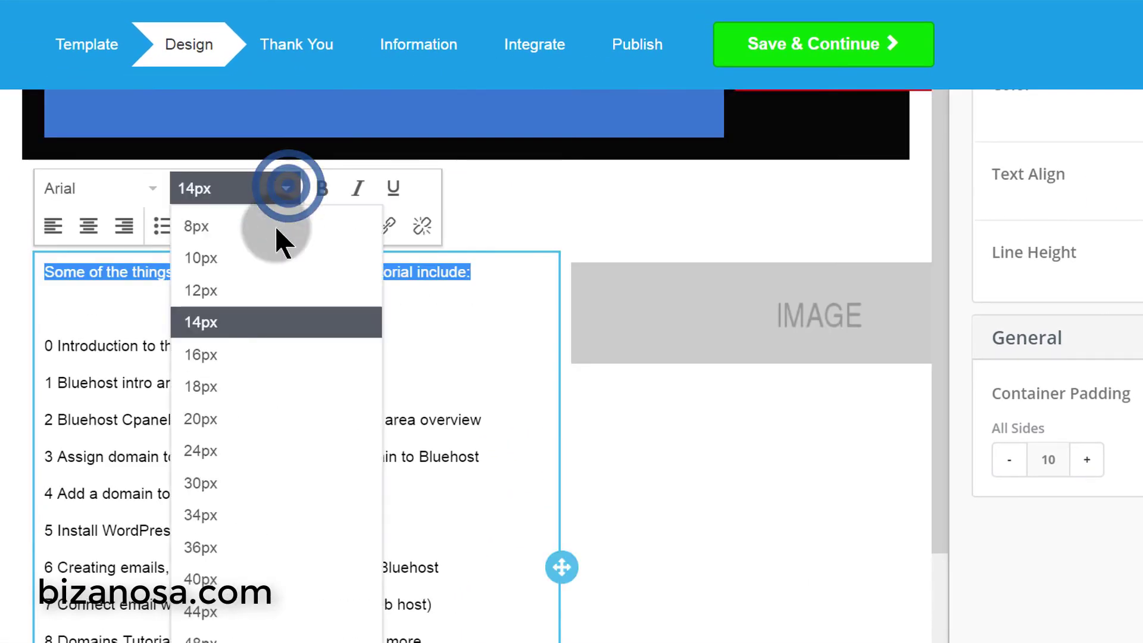
{"action": "left_click", "coordinate": [213, 515]}
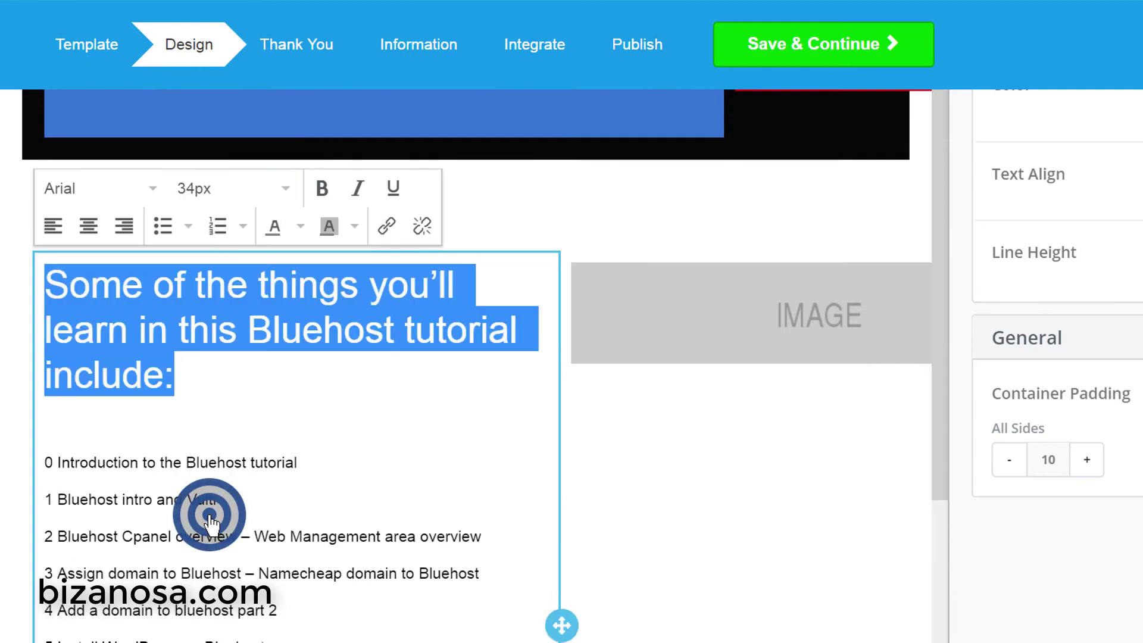
{"action": "left_click", "coordinate": [319, 190]}
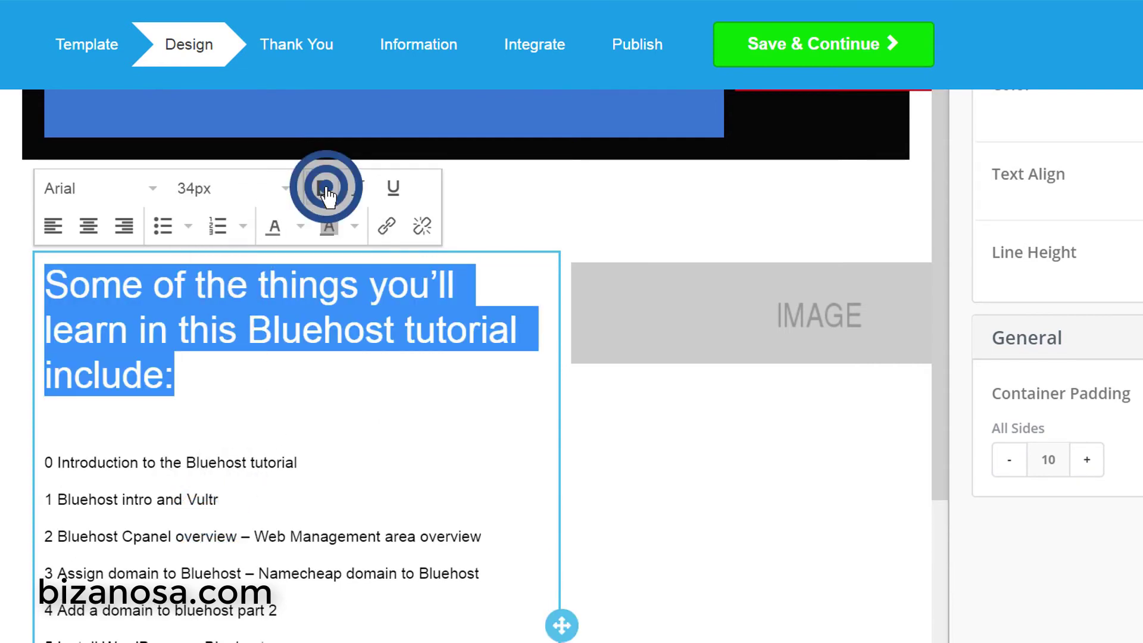
{"action": "left_click", "coordinate": [348, 388]}
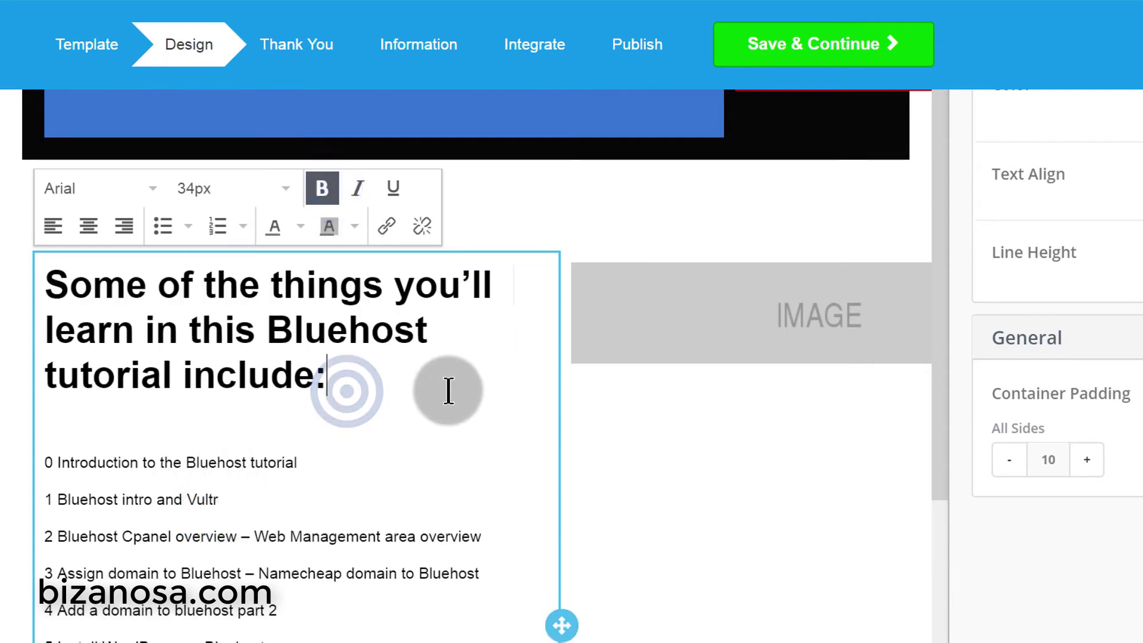
{"action": "scroll", "coordinate": [446, 390], "scroll_direction": "down", "scroll_amount": 6}
{"action": "scroll", "coordinate": [449, 431], "scroll_direction": "up", "scroll_amount": 11}
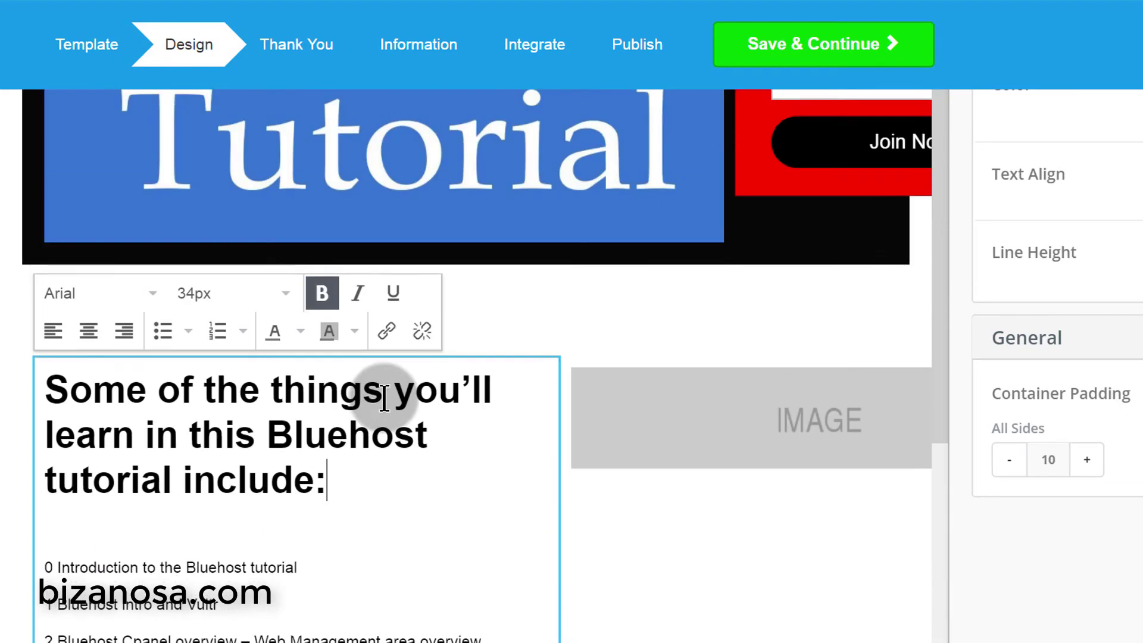
{"action": "scroll", "coordinate": [523, 581], "scroll_direction": "down", "scroll_amount": 5}
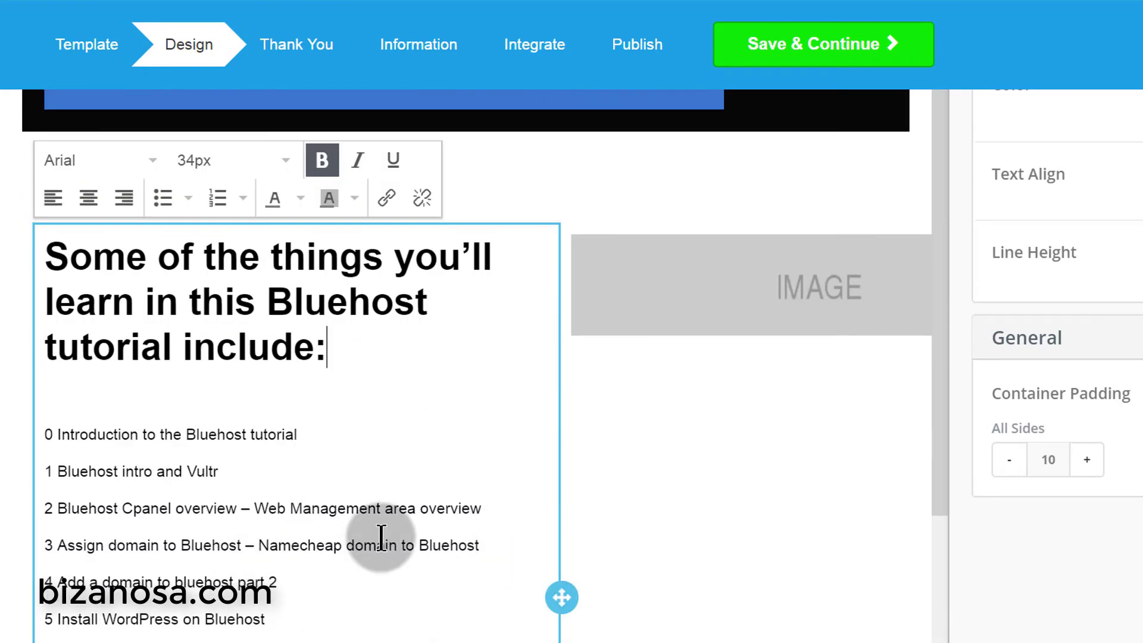
{"action": "scroll", "coordinate": [379, 428], "scroll_direction": "down", "scroll_amount": 5}
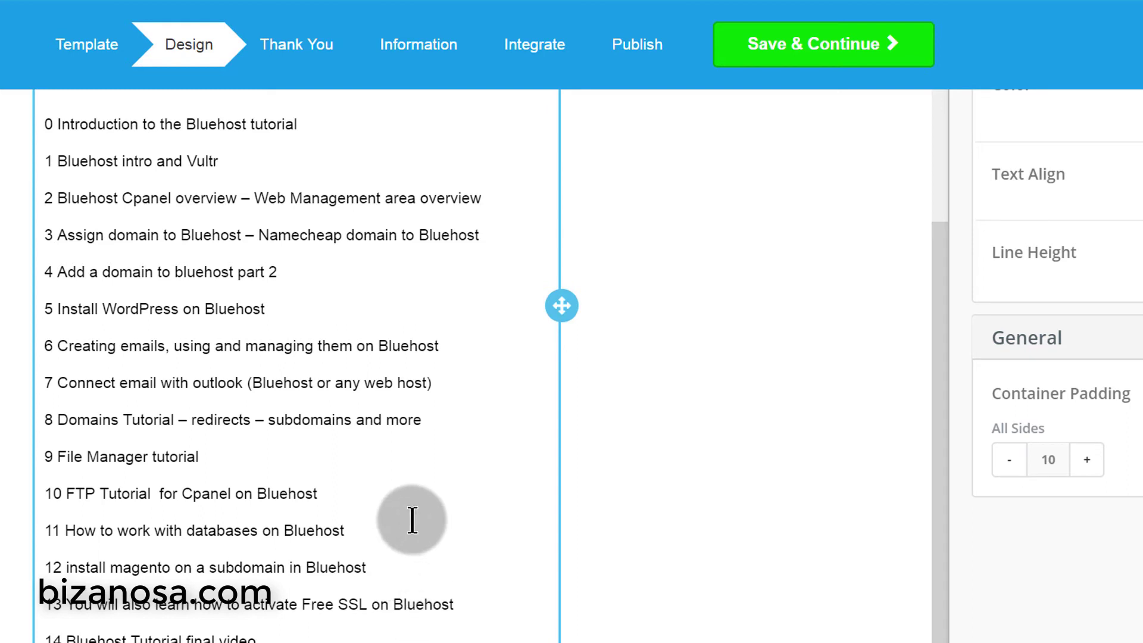
{"action": "scroll", "coordinate": [345, 510], "scroll_direction": "down", "scroll_amount": 1}
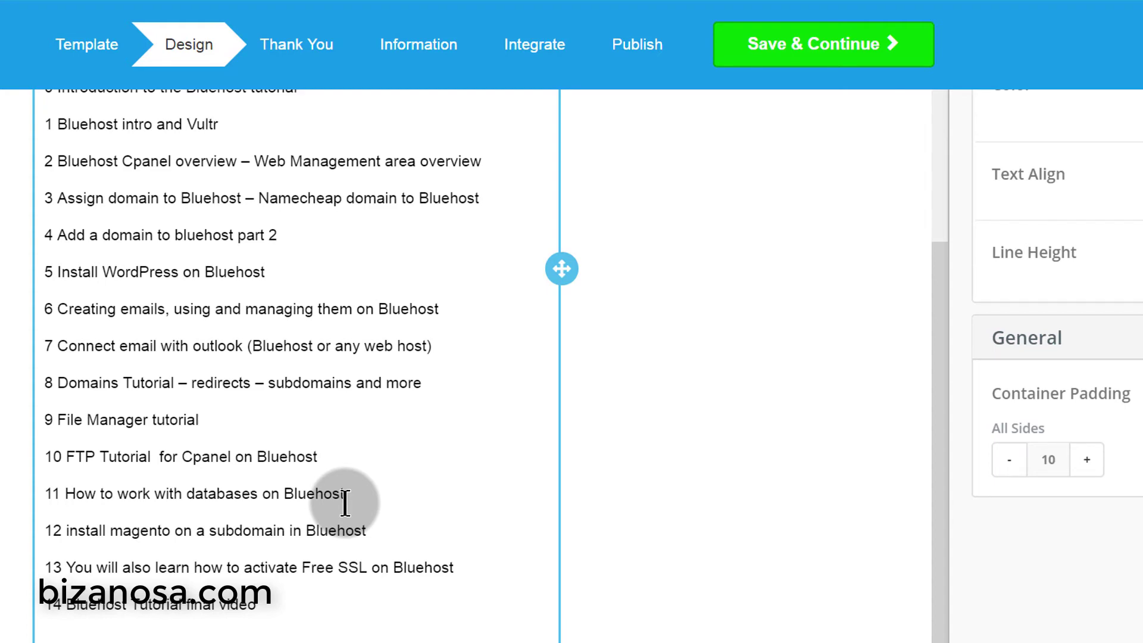
{"action": "scroll", "coordinate": [346, 502], "scroll_direction": "up", "scroll_amount": 10}
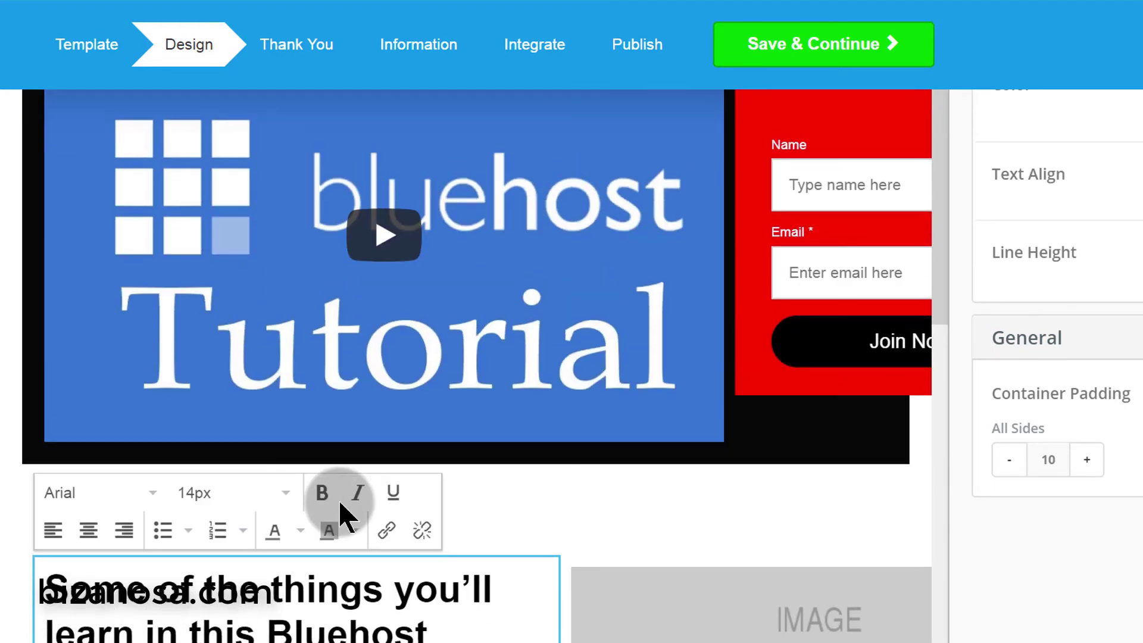
{"action": "scroll", "coordinate": [357, 571], "scroll_direction": "down", "scroll_amount": 8}
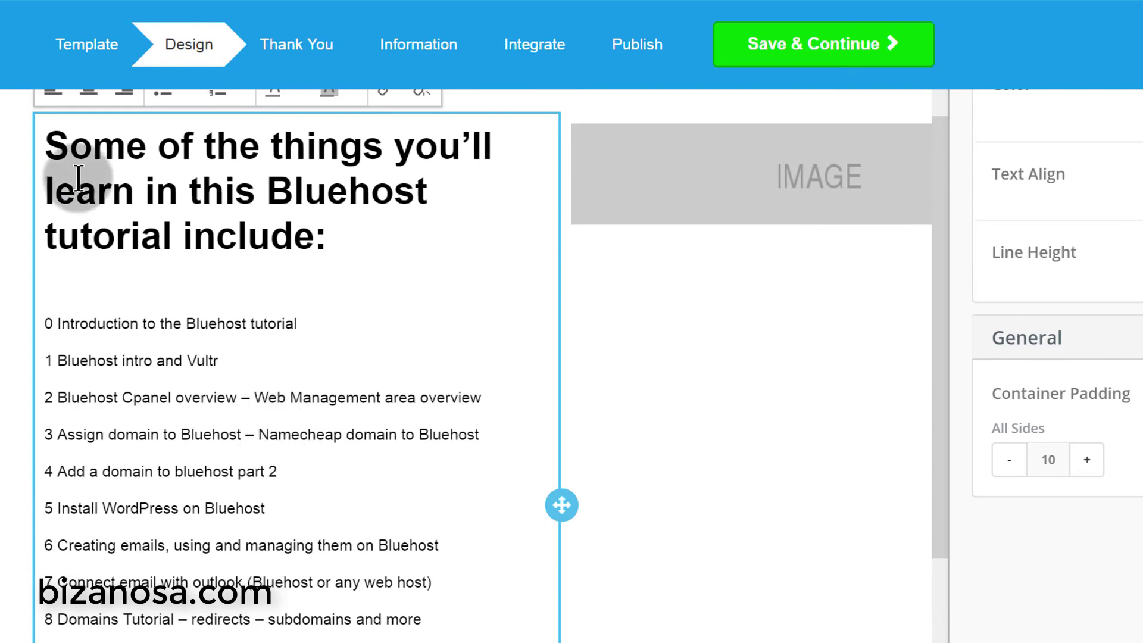
{"action": "scroll", "coordinate": [307, 417], "scroll_direction": "down", "scroll_amount": 6}
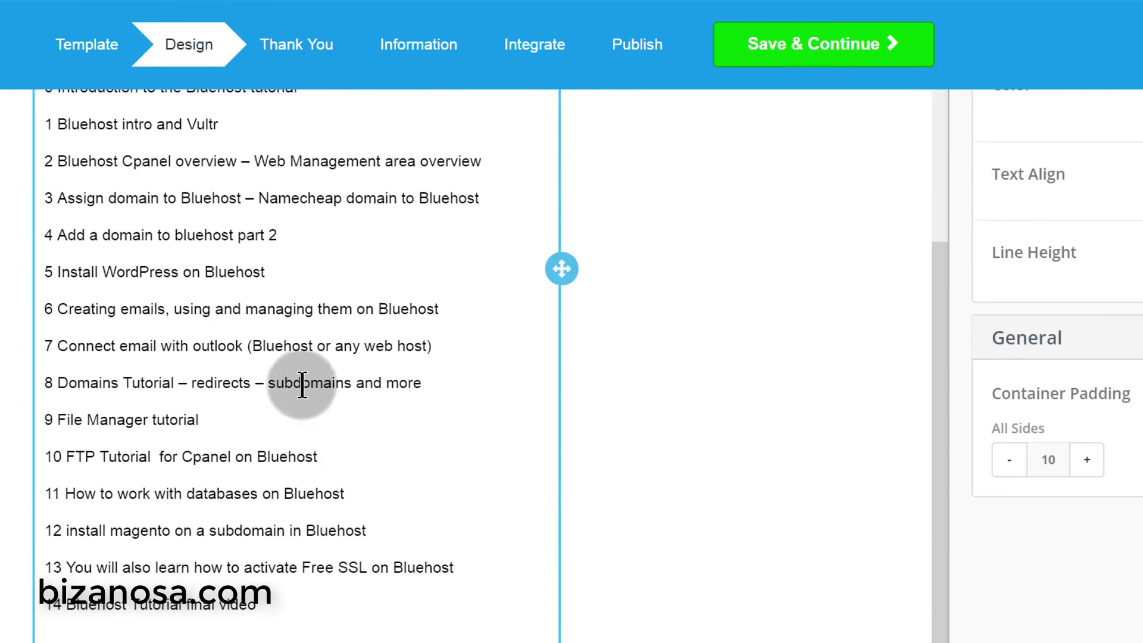
{"action": "scroll", "coordinate": [358, 493], "scroll_direction": "up", "scroll_amount": 8}
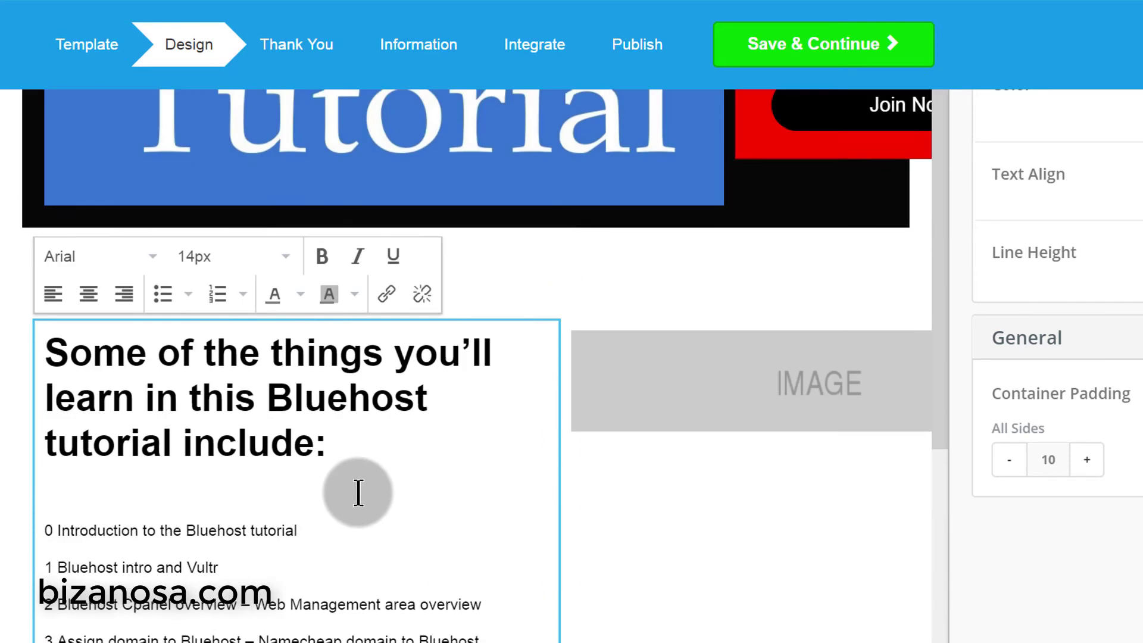
{"action": "scroll", "coordinate": [358, 493], "scroll_direction": "up", "scroll_amount": 4}
{"action": "scroll", "coordinate": [335, 633], "scroll_direction": "down", "scroll_amount": 8}
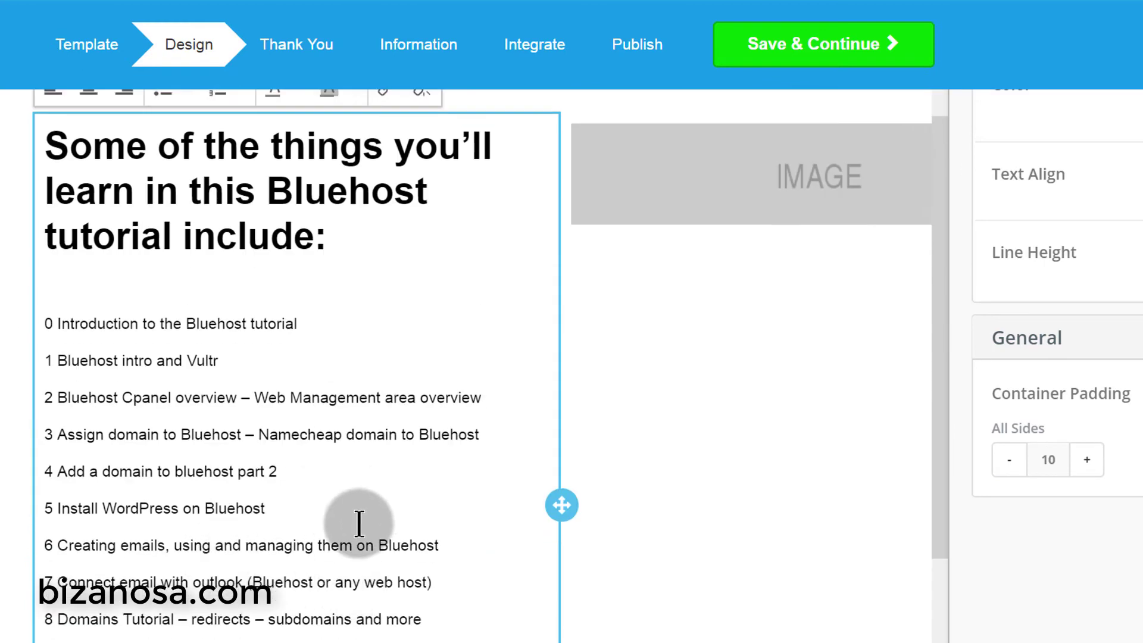
{"action": "scroll", "coordinate": [426, 439], "scroll_direction": "up", "scroll_amount": 8}
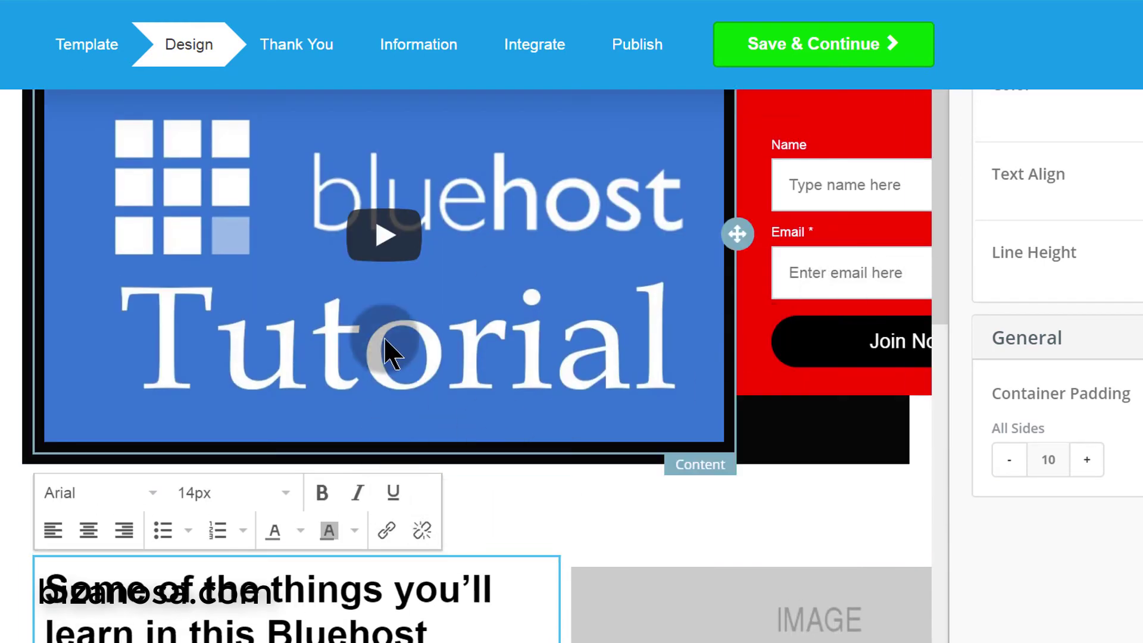
{"action": "scroll", "coordinate": [386, 356], "scroll_direction": "up", "scroll_amount": 5}
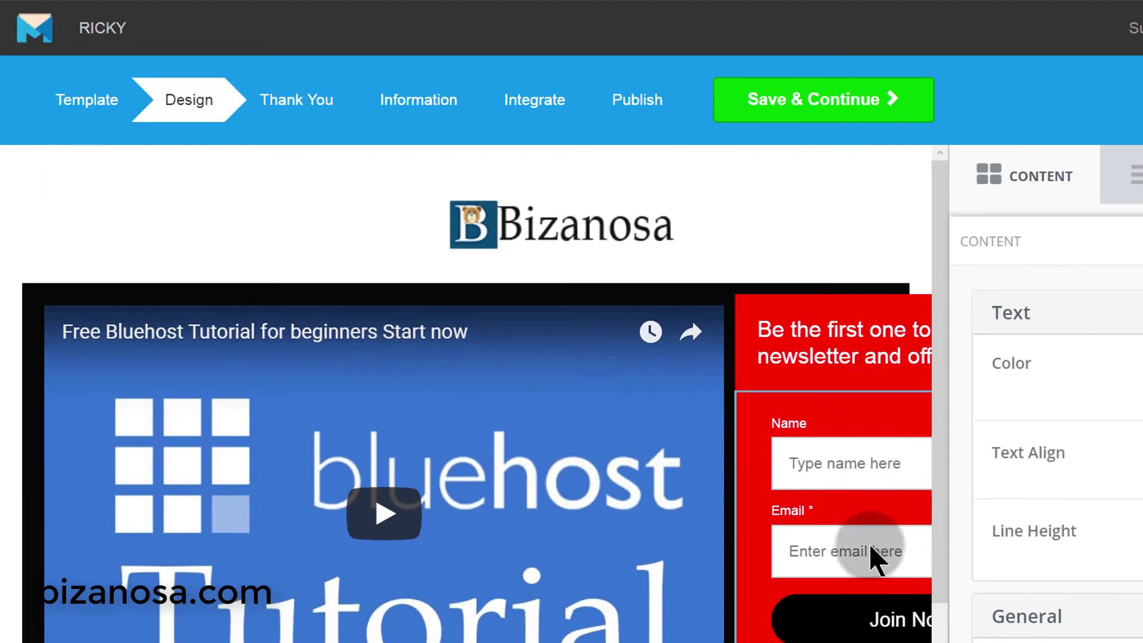
{"action": "scroll", "coordinate": [548, 467], "scroll_direction": "down", "scroll_amount": 6}
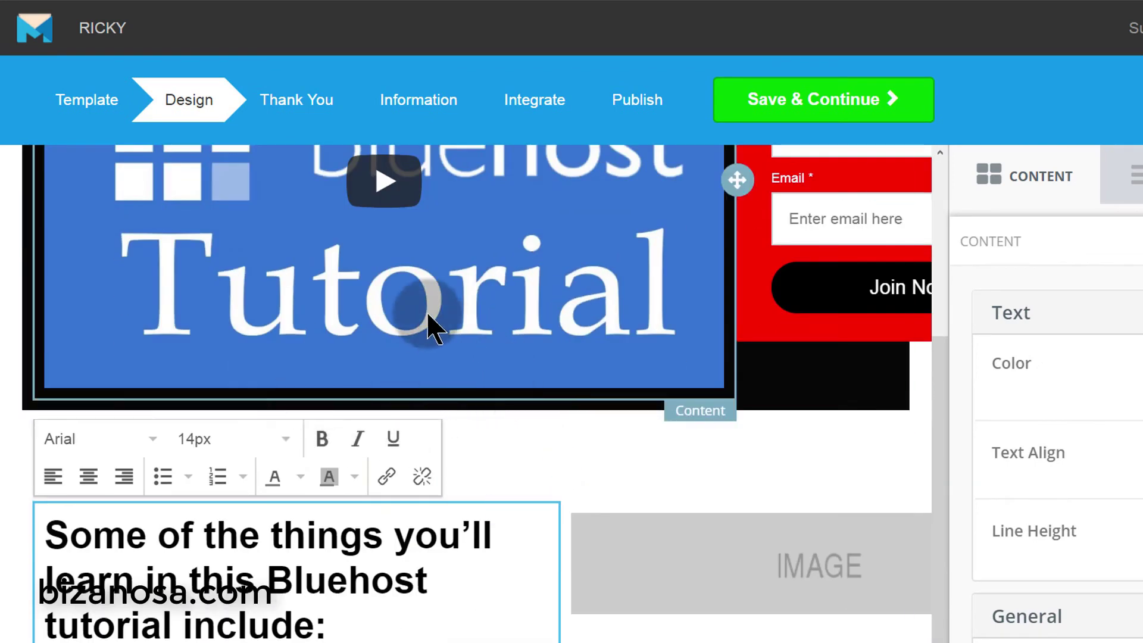
{"action": "scroll", "coordinate": [334, 495], "scroll_direction": "up", "scroll_amount": 4}
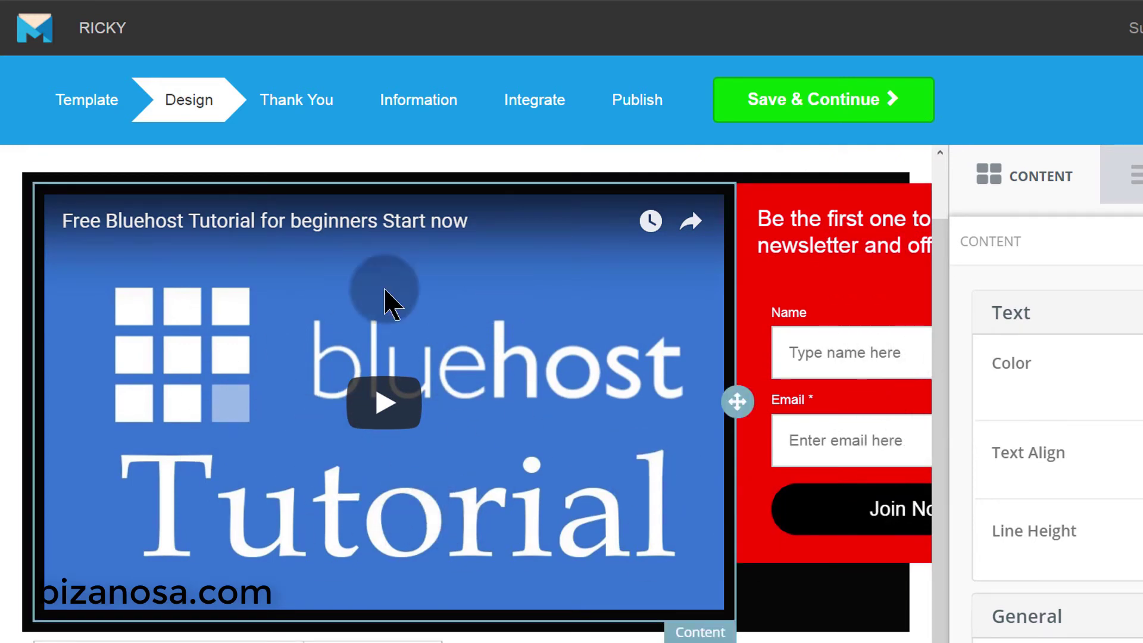
{"action": "scroll", "coordinate": [510, 401], "scroll_direction": "down", "scroll_amount": 1}
{"action": "scroll", "coordinate": [510, 401], "scroll_direction": "down", "scroll_amount": 3}
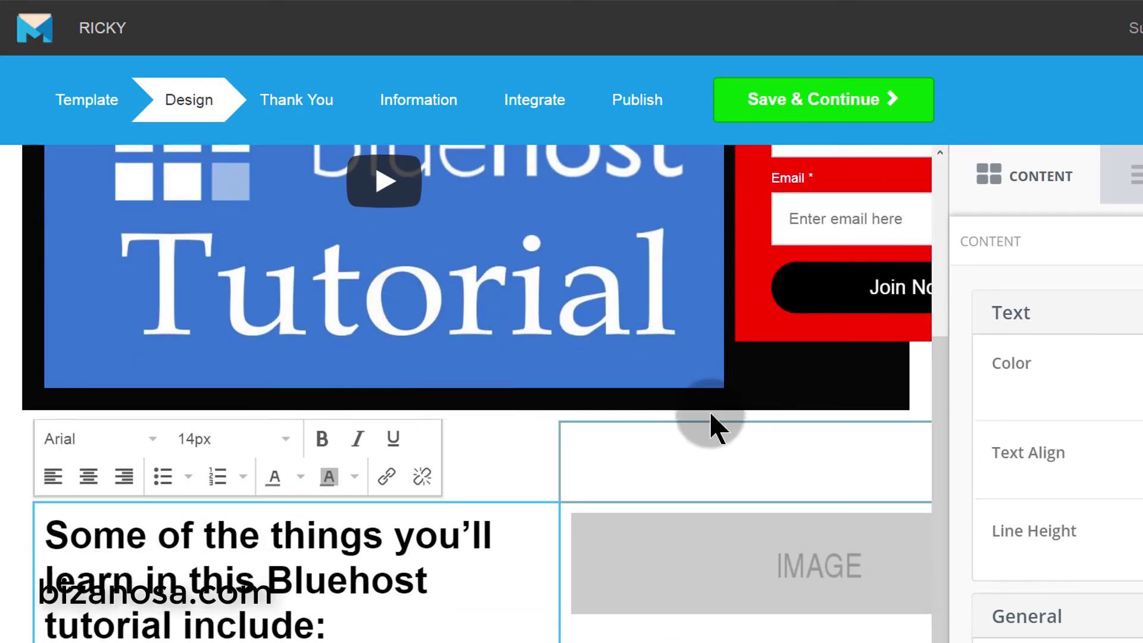
{"action": "scroll", "coordinate": [732, 434], "scroll_direction": "down", "scroll_amount": 5}
{"action": "left_click", "coordinate": [765, 242]}
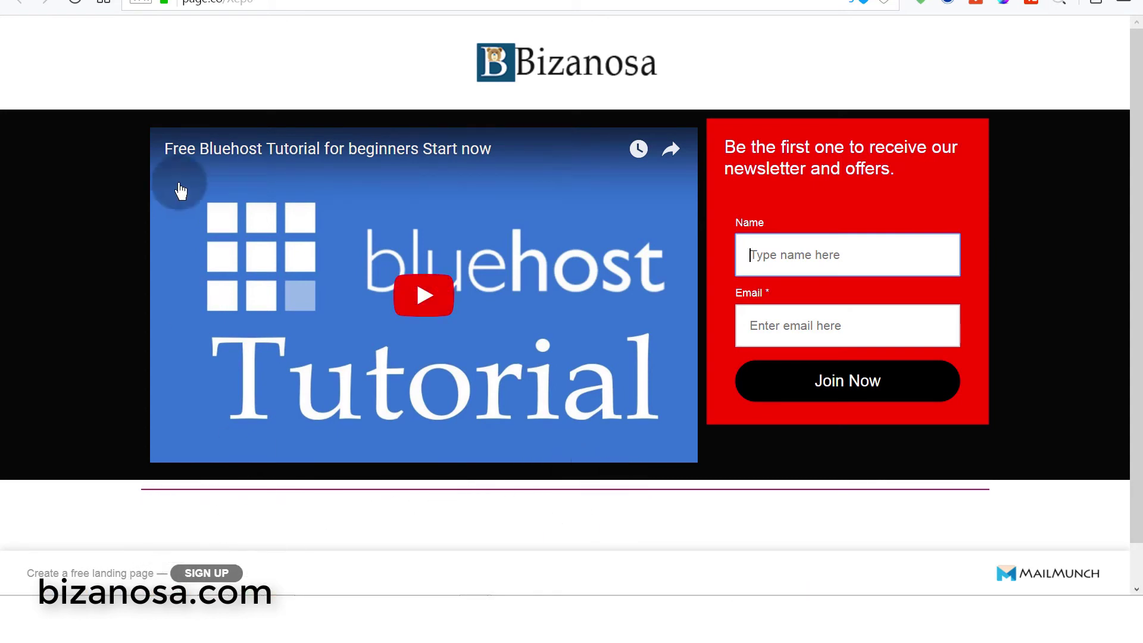
{"action": "key", "text": "ctrl+w"}
{"action": "scroll", "coordinate": [247, 204], "scroll_direction": "down", "scroll_amount": 5}
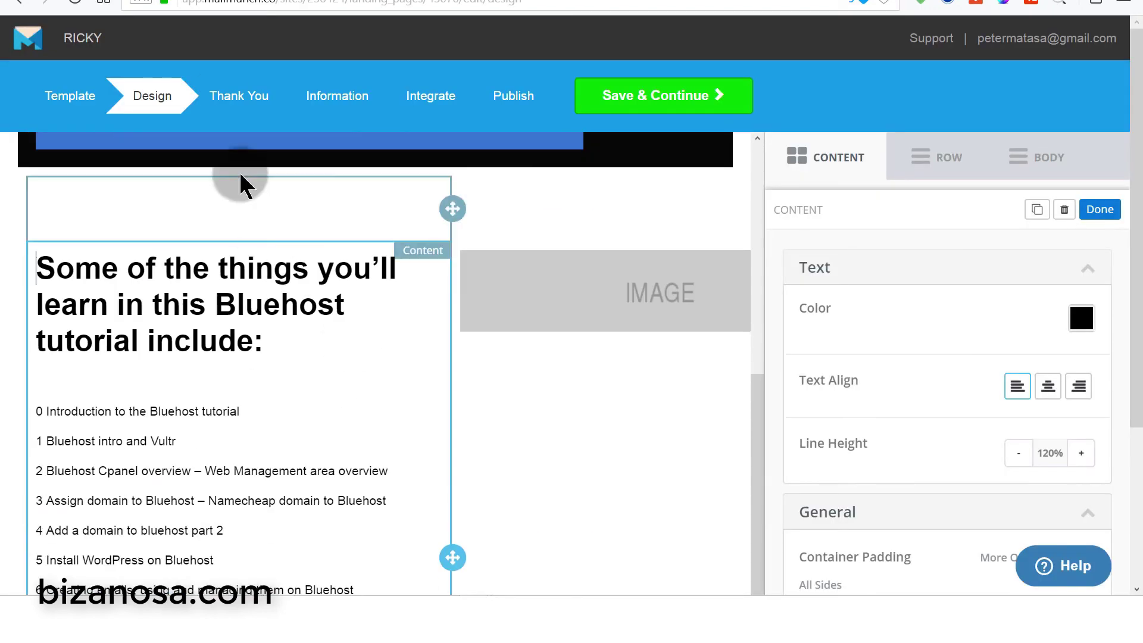
{"action": "scroll", "coordinate": [377, 357], "scroll_direction": "down", "scroll_amount": 2}
{"action": "scroll", "coordinate": [531, 336], "scroll_direction": "up", "scroll_amount": 4}
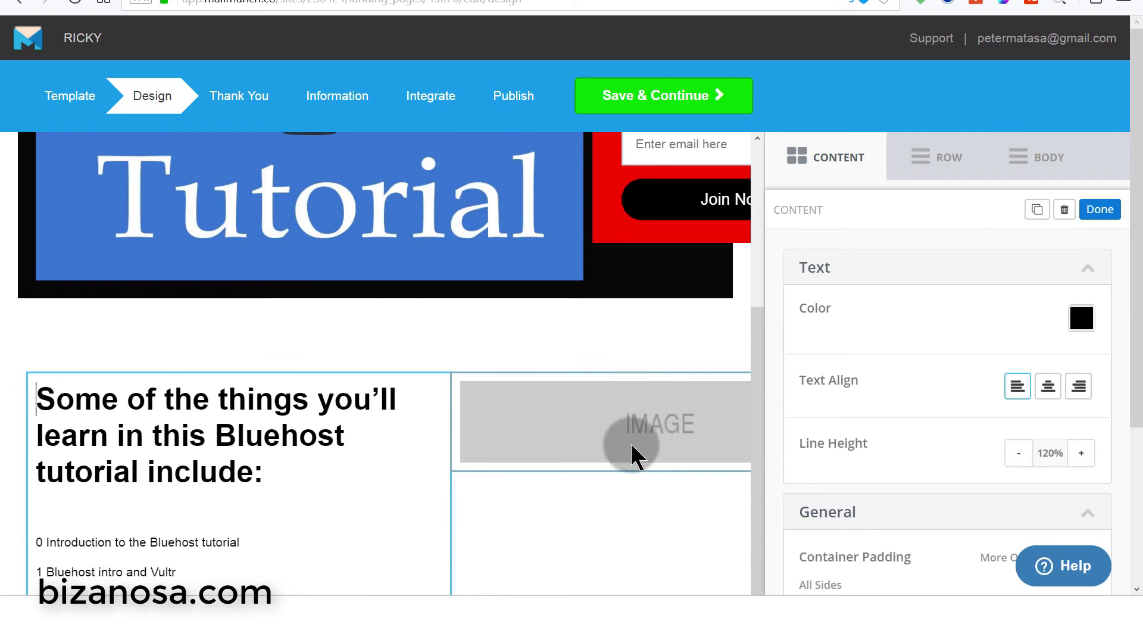
{"action": "left_click_drag", "start_coordinate": [752, 350], "coordinate": [766, 377]}
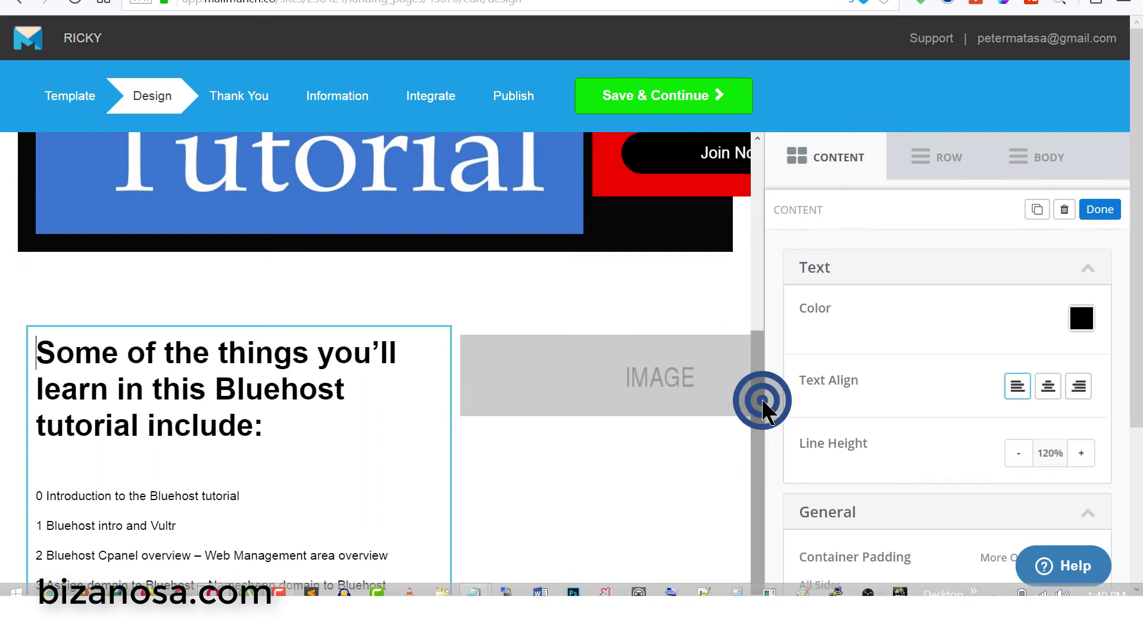
{"action": "left_click_drag", "start_coordinate": [764, 411], "coordinate": [760, 505]}
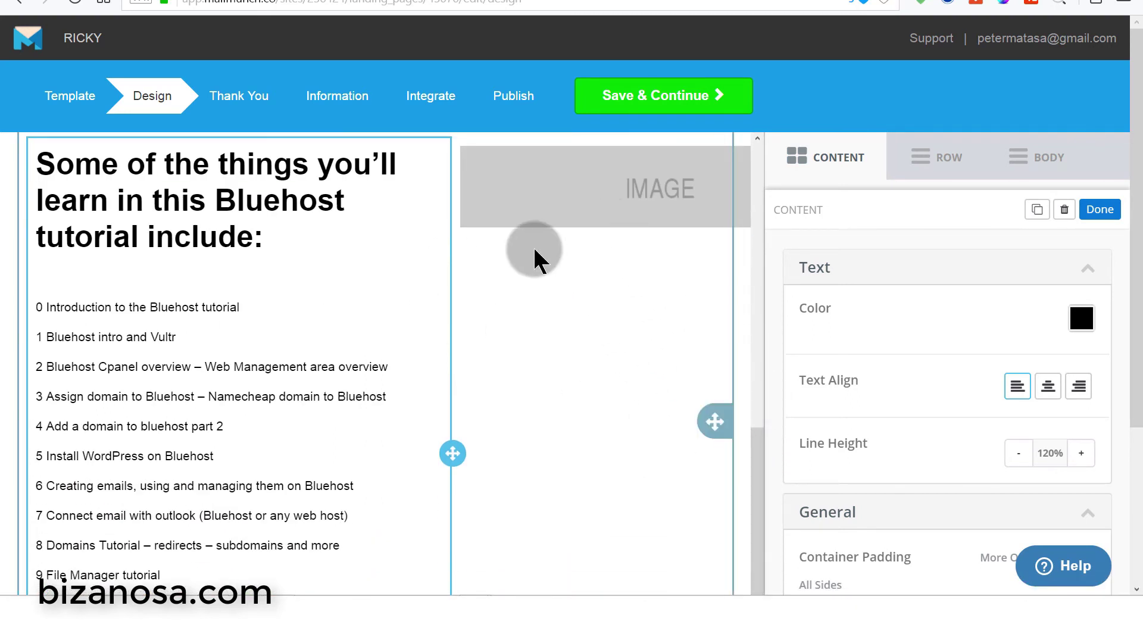
{"action": "left_click_drag", "start_coordinate": [755, 474], "coordinate": [663, 342]}
{"action": "left_click", "coordinate": [632, 294]}
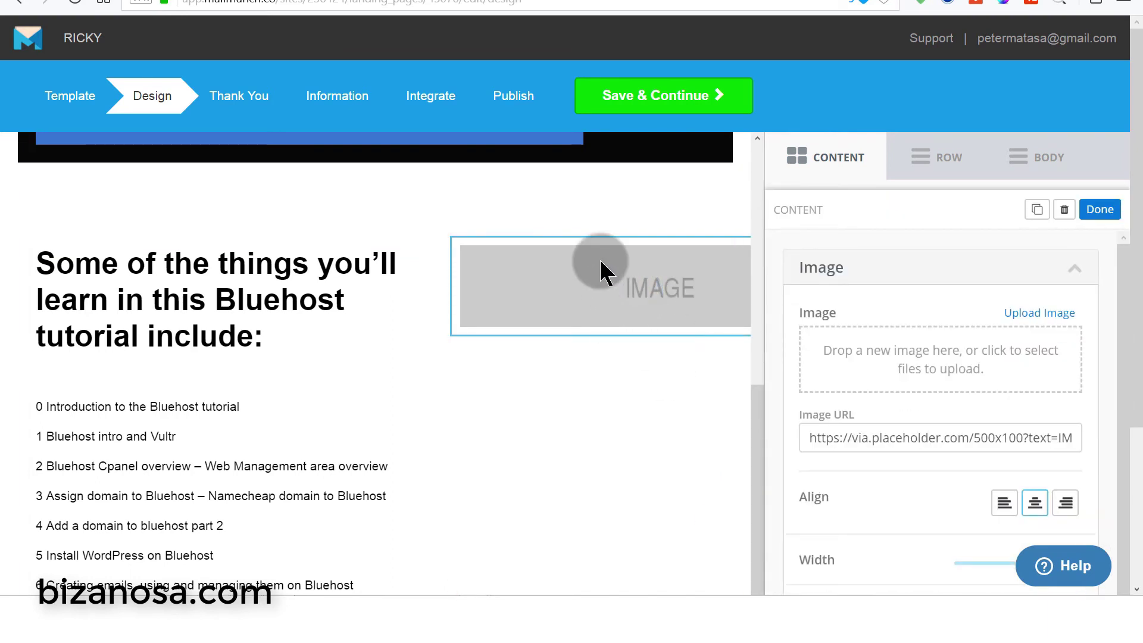
{"action": "scroll", "coordinate": [679, 502], "scroll_direction": "up", "scroll_amount": 3}
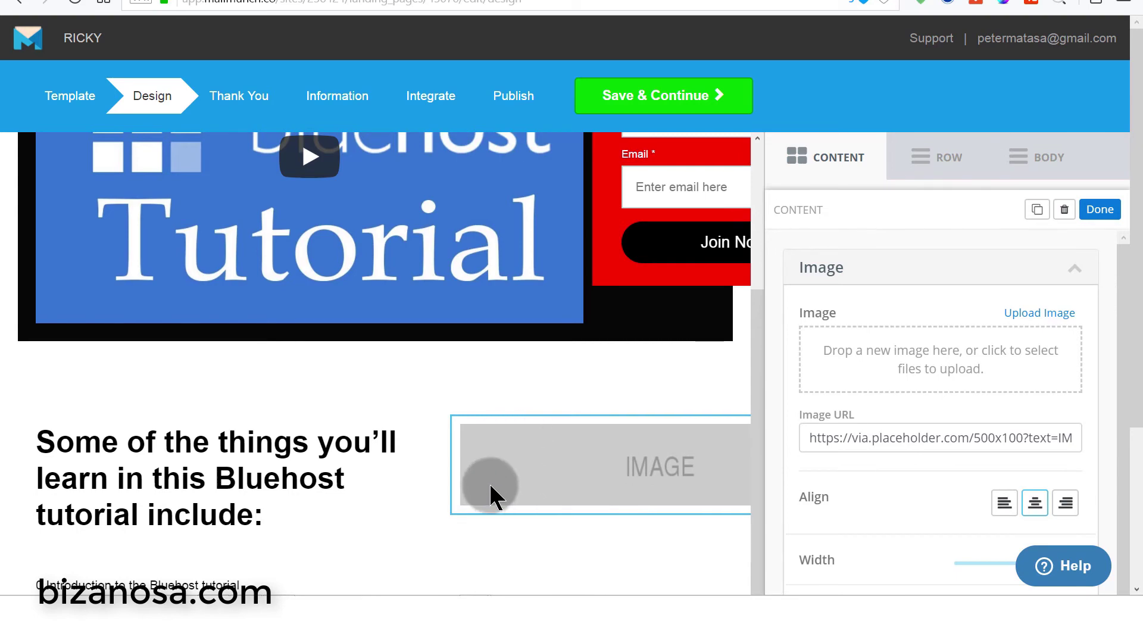
{"action": "scroll", "coordinate": [500, 470], "scroll_direction": "down", "scroll_amount": 3}
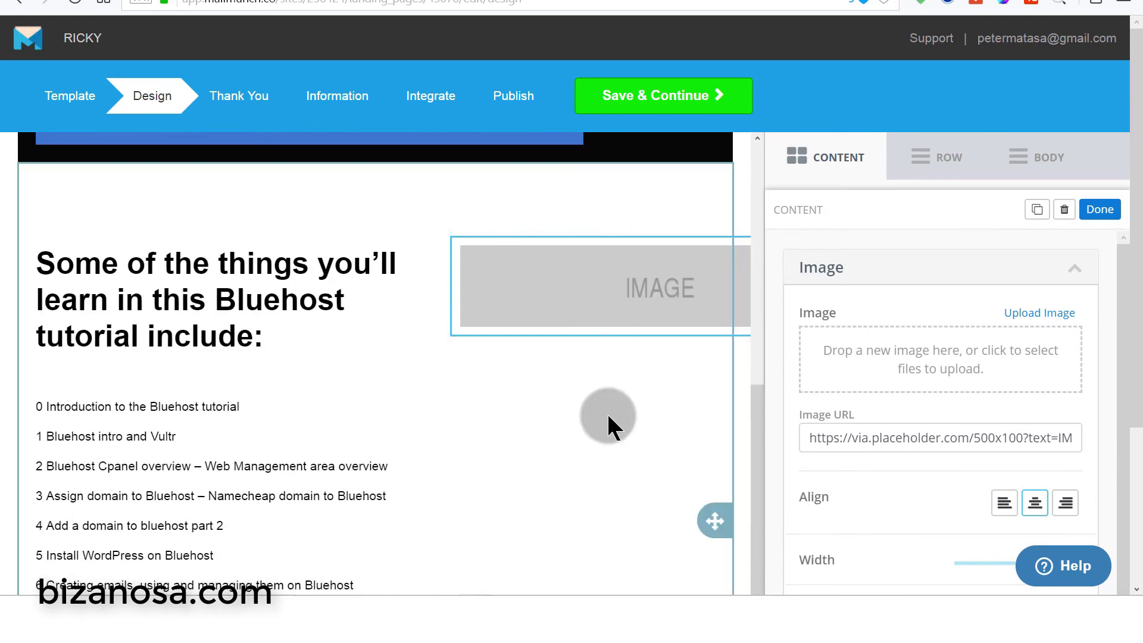
{"action": "scroll", "coordinate": [497, 375], "scroll_direction": "down", "scroll_amount": 2}
{"action": "scroll", "coordinate": [333, 464], "scroll_direction": "down", "scroll_amount": 5}
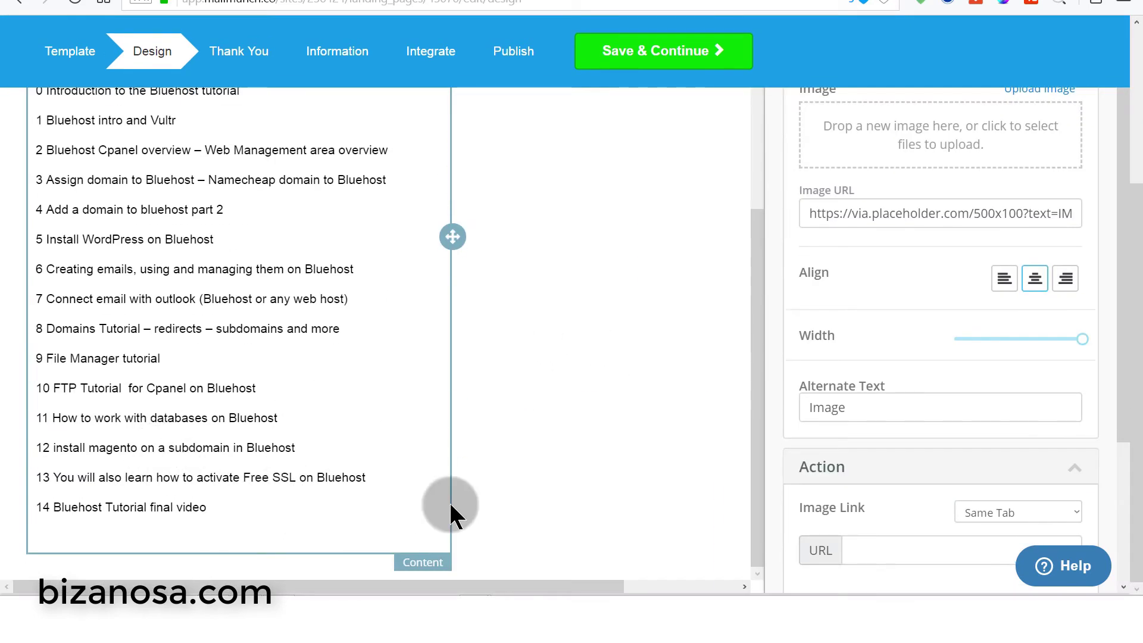
{"action": "scroll", "coordinate": [583, 399], "scroll_direction": "up", "scroll_amount": 6}
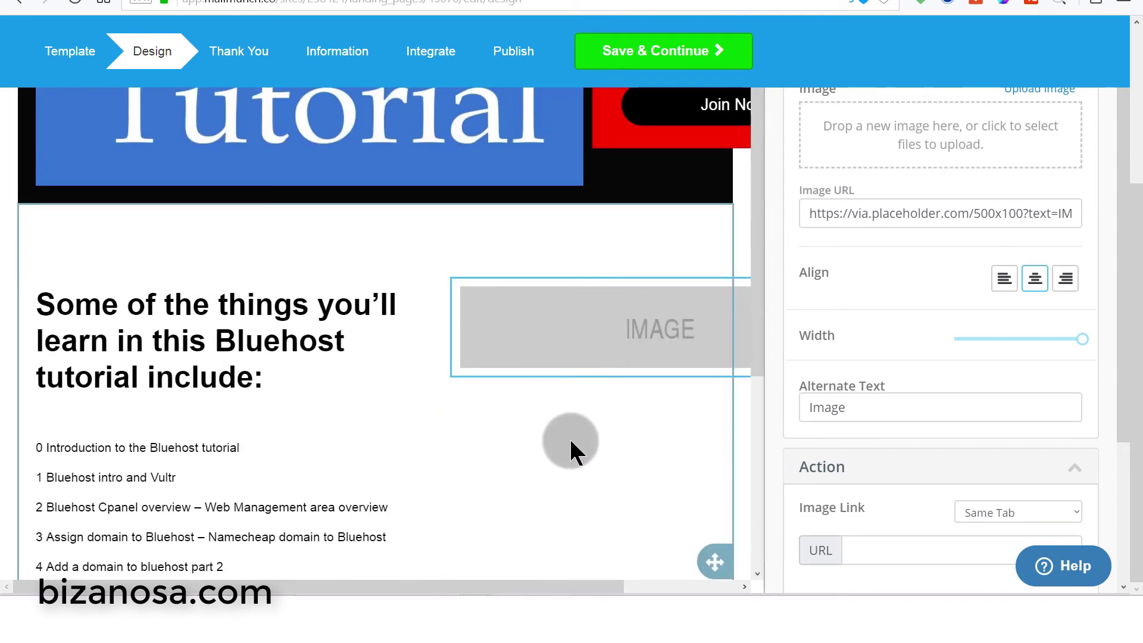
{"action": "scroll", "coordinate": [571, 441], "scroll_direction": "up", "scroll_amount": 3}
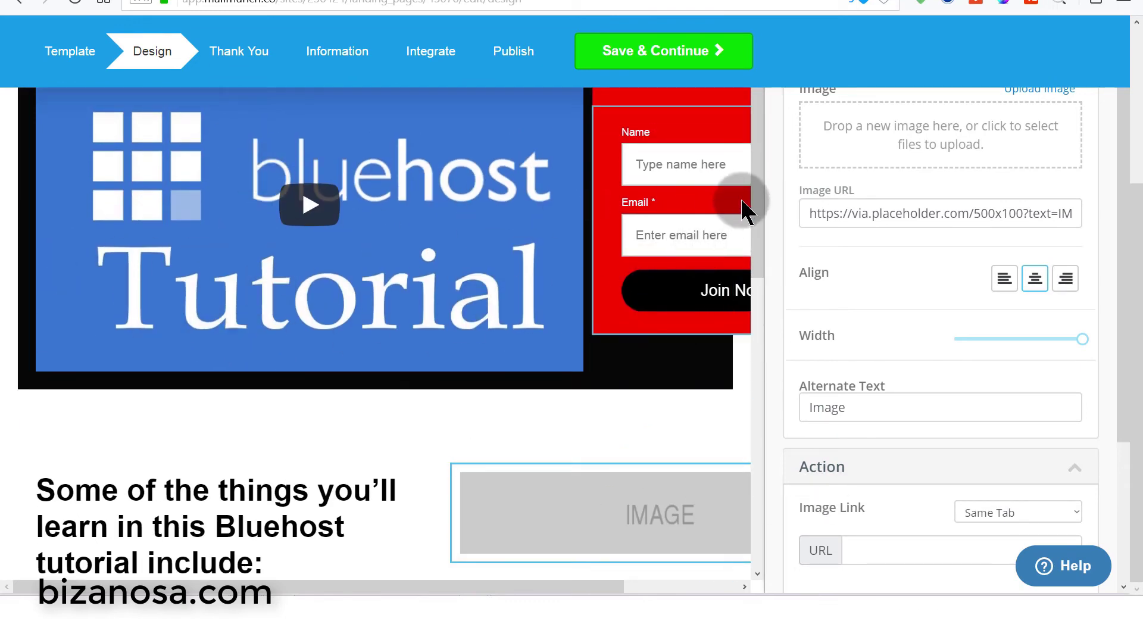
{"action": "scroll", "coordinate": [758, 161], "scroll_direction": "down", "scroll_amount": 2}
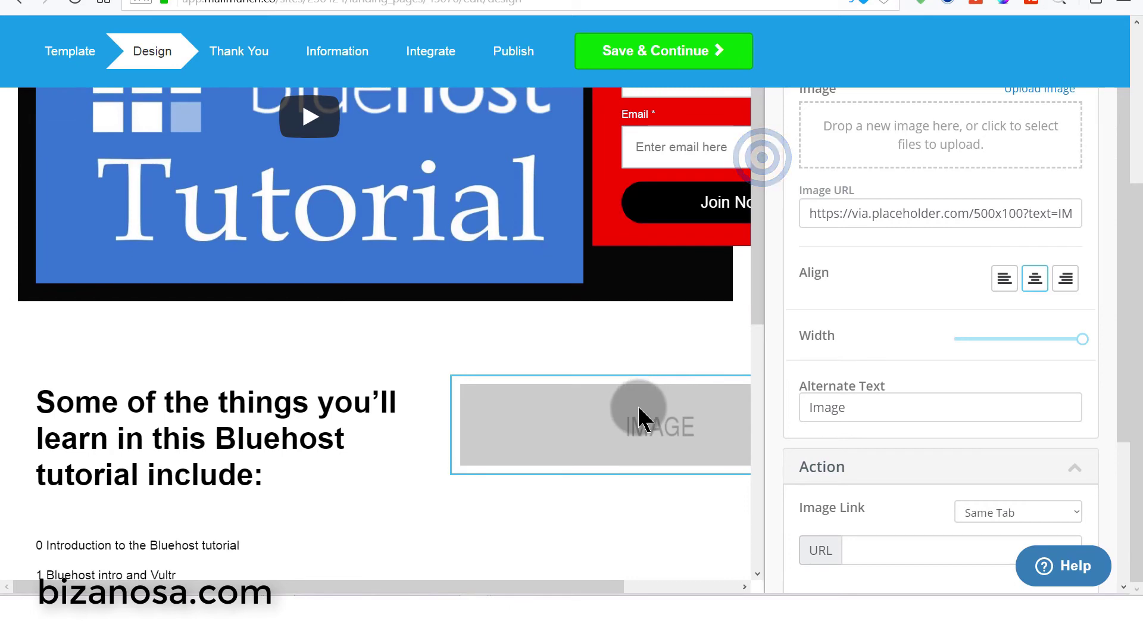
{"action": "left_click", "coordinate": [926, 324]}
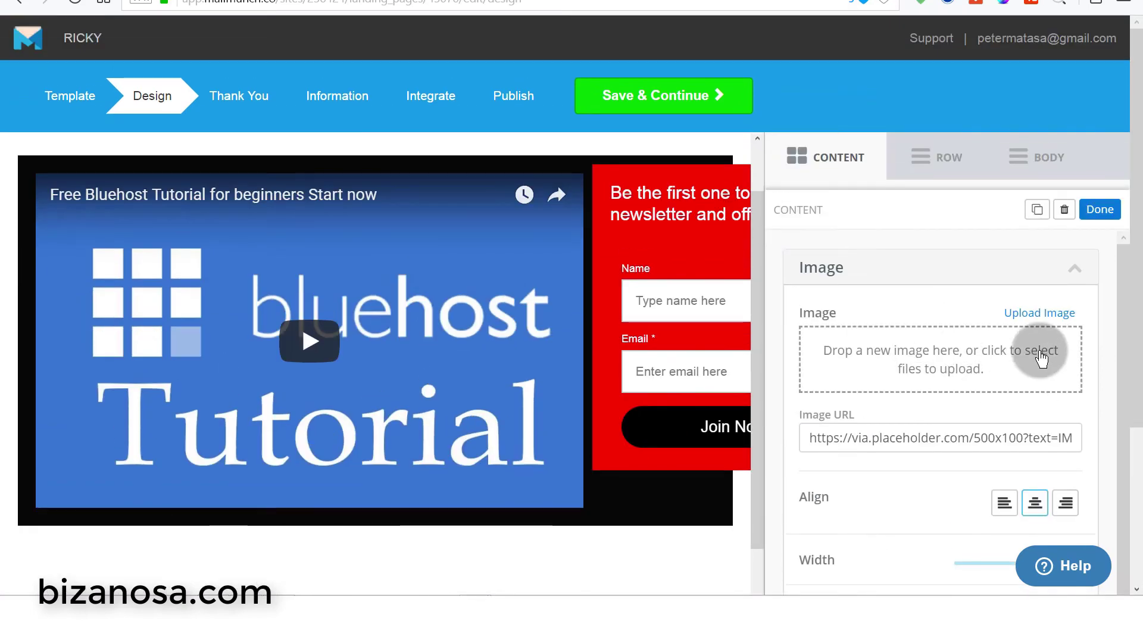
{"action": "left_click", "coordinate": [1041, 308]}
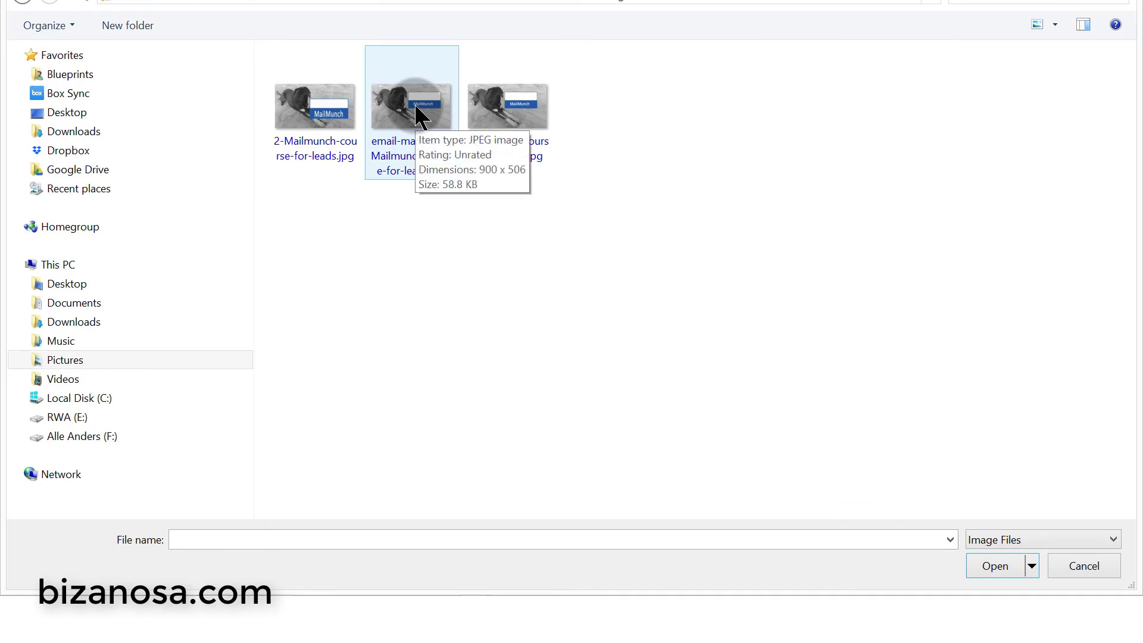
{"action": "double_click", "coordinate": [420, 116]}
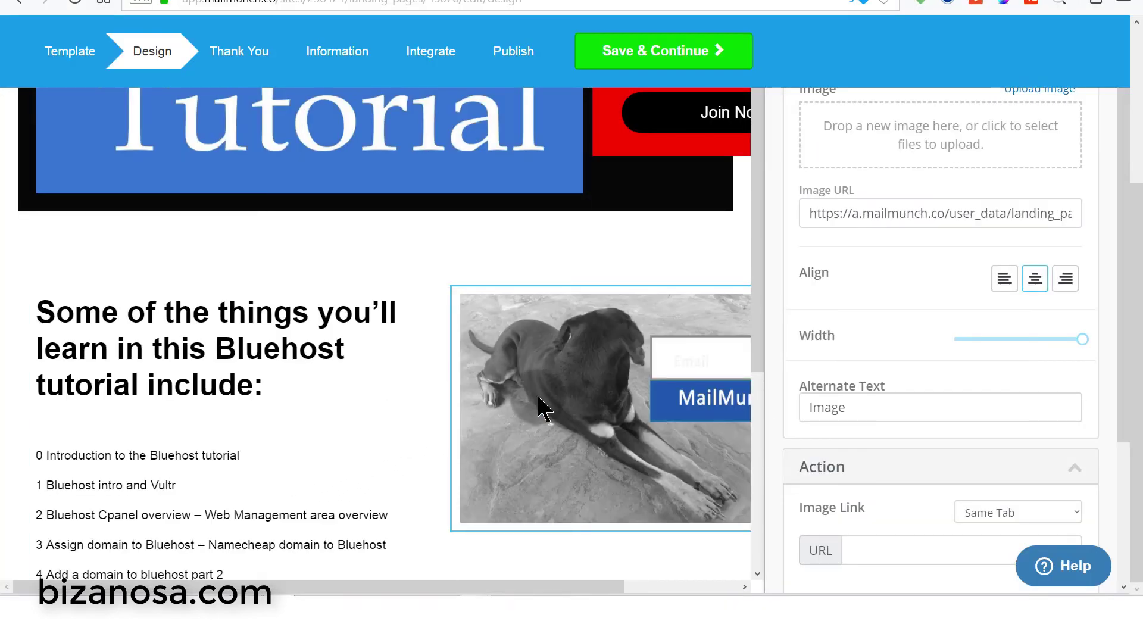
{"action": "left_click_drag", "start_coordinate": [757, 249], "coordinate": [755, 286]}
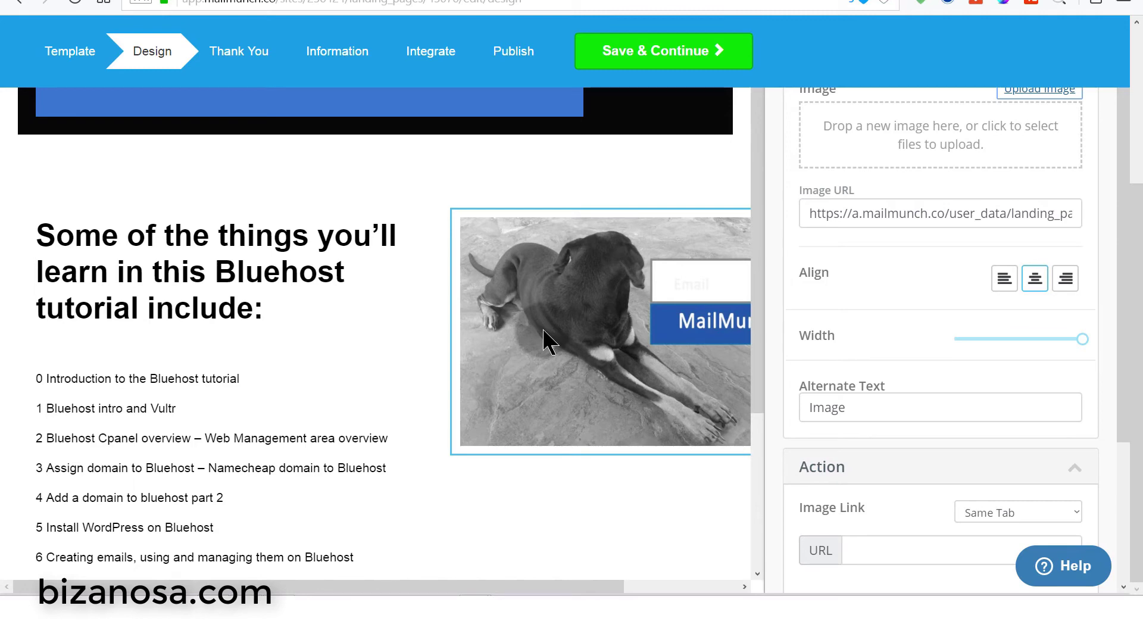
{"action": "left_click_drag", "start_coordinate": [759, 257], "coordinate": [595, 203]}
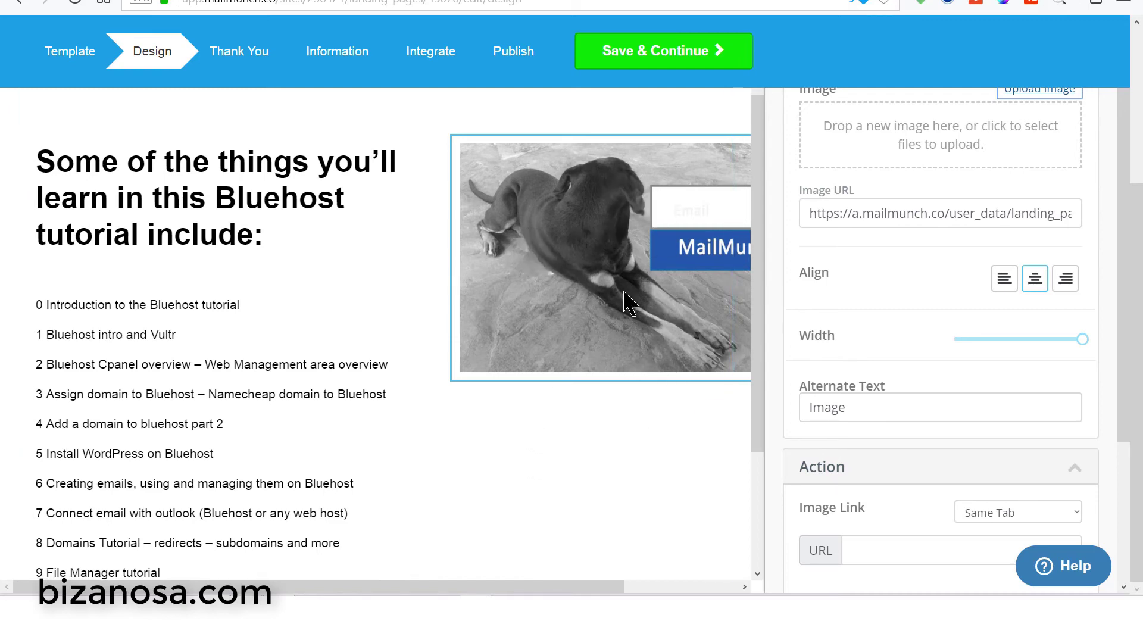
{"action": "left_click", "coordinate": [684, 218]}
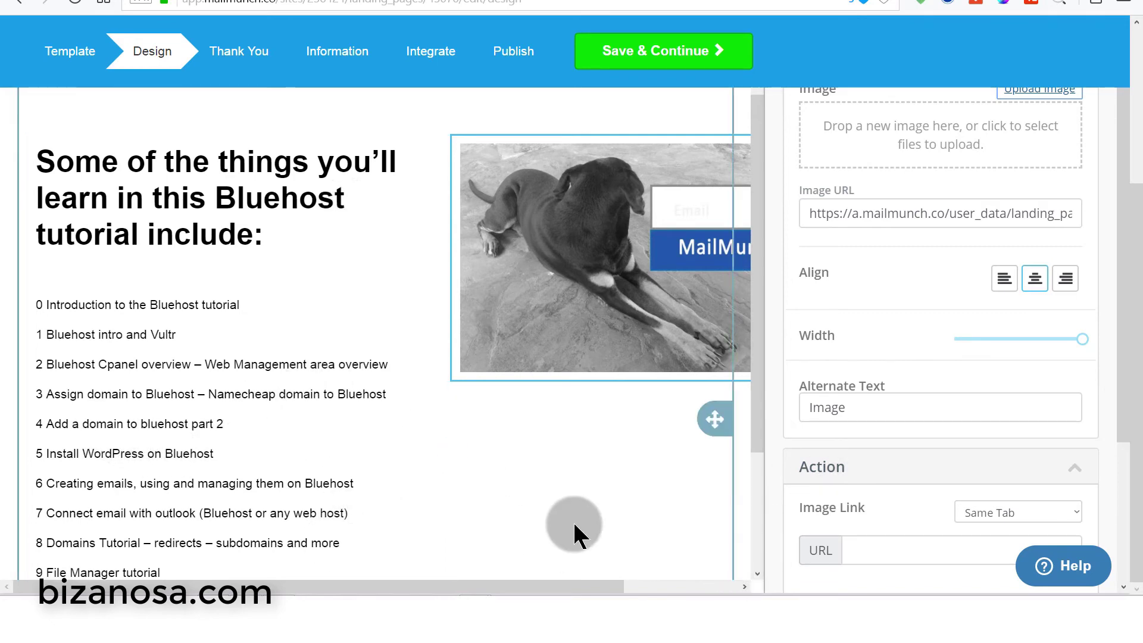
{"action": "left_click_drag", "start_coordinate": [757, 192], "coordinate": [751, 95]}
{"action": "left_click_drag", "start_coordinate": [755, 156], "coordinate": [773, 510]}
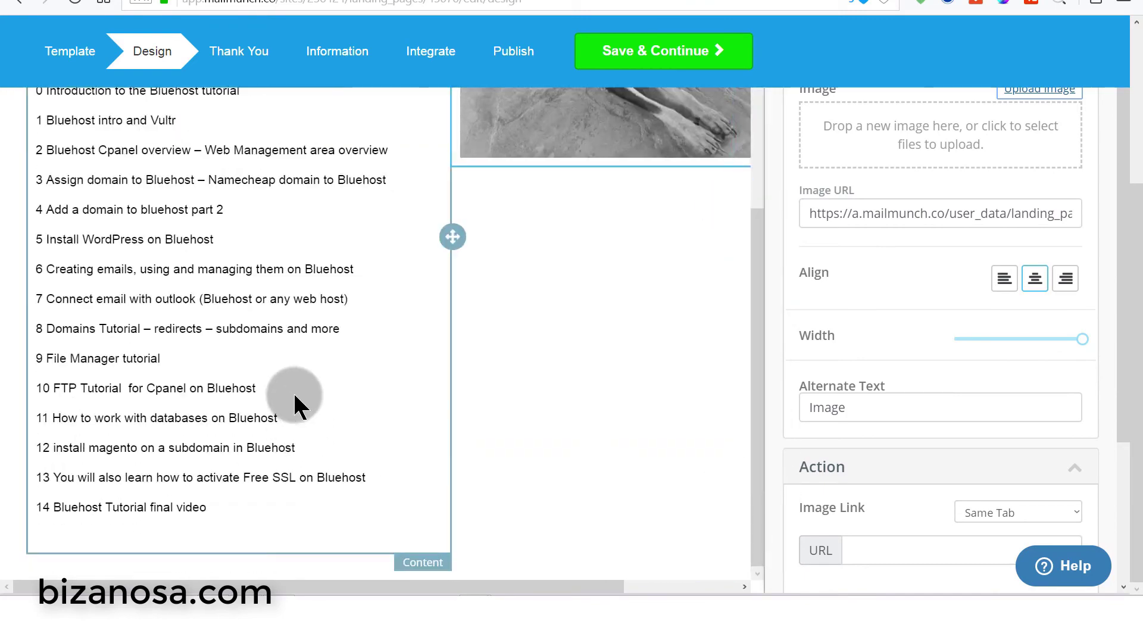
{"action": "left_click", "coordinate": [561, 327]}
{"action": "scroll", "coordinate": [470, 340], "scroll_direction": "up", "scroll_amount": 6}
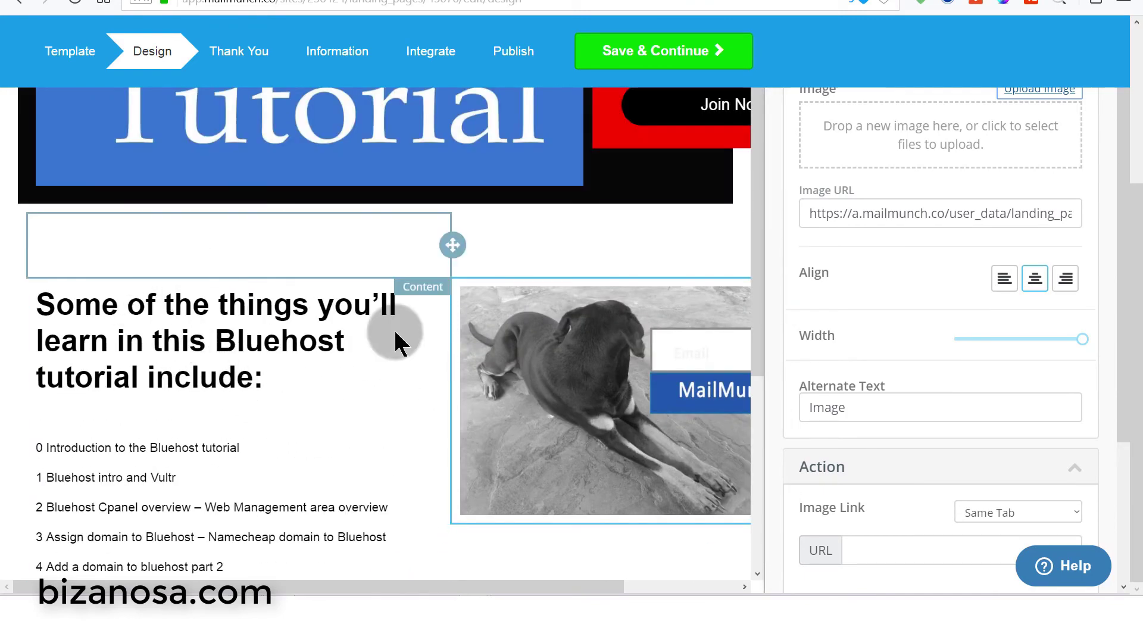
{"action": "mouse_move", "coordinate": [757, 246]}
{"action": "left_mouse_down"}
{"action": "mouse_move", "coordinate": [747, 582]}
{"action": "mouse_move", "coordinate": [757, 250]}
{"action": "left_mouse_up"}
{"action": "scroll", "coordinate": [638, 277], "scroll_direction": "up", "scroll_amount": 3}
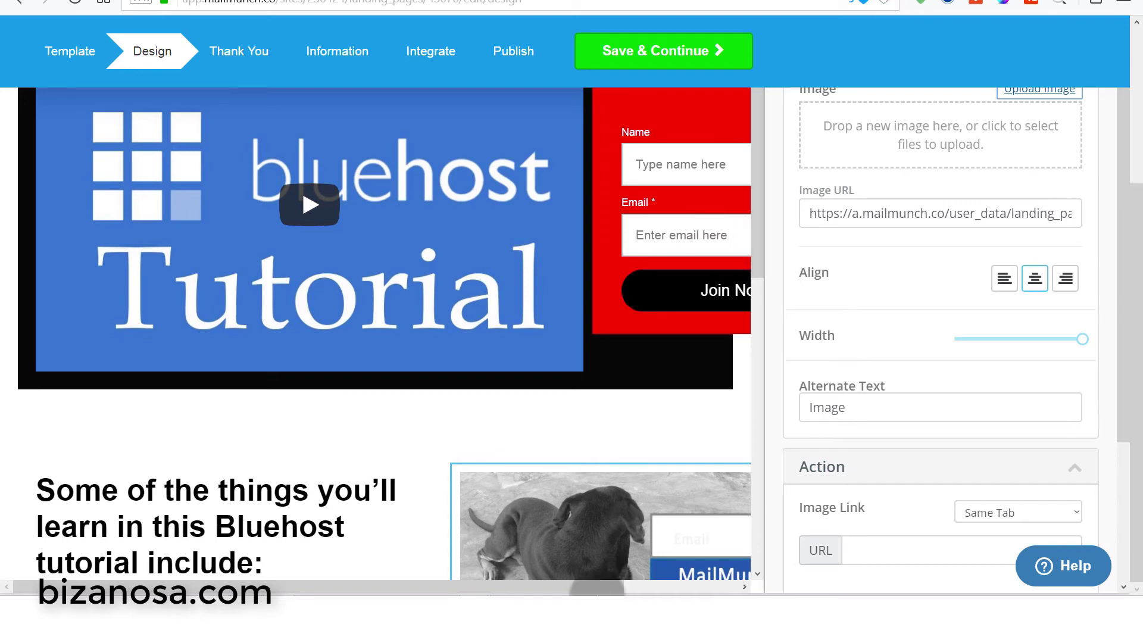
{"action": "scroll", "coordinate": [506, 500], "scroll_direction": "down", "scroll_amount": 8}
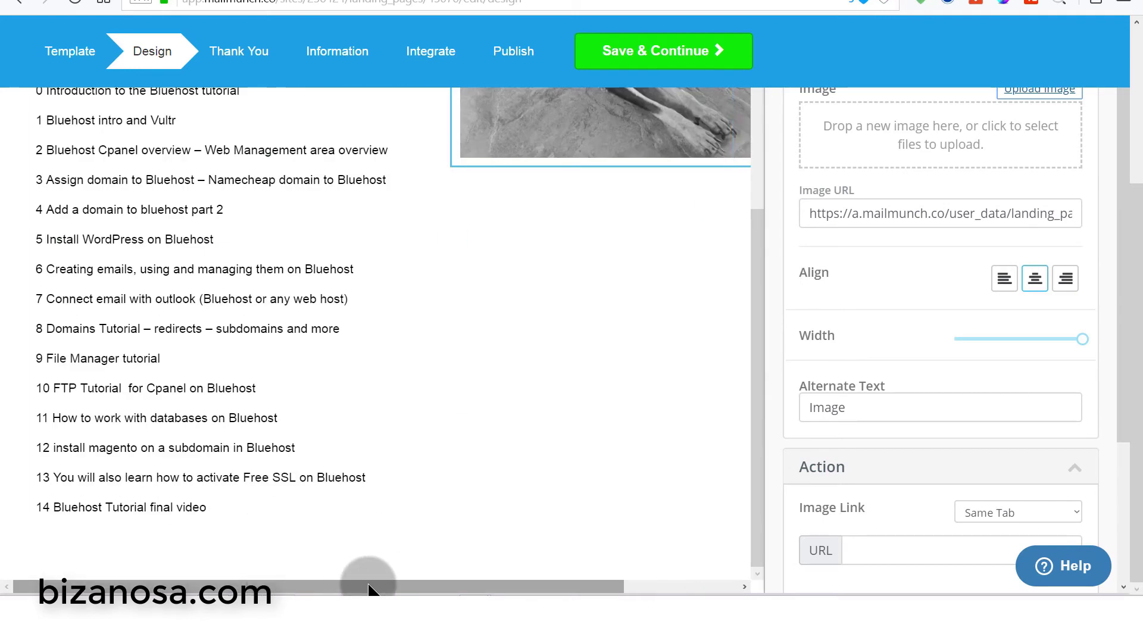
{"action": "scroll", "coordinate": [490, 518], "scroll_direction": "up", "scroll_amount": 8}
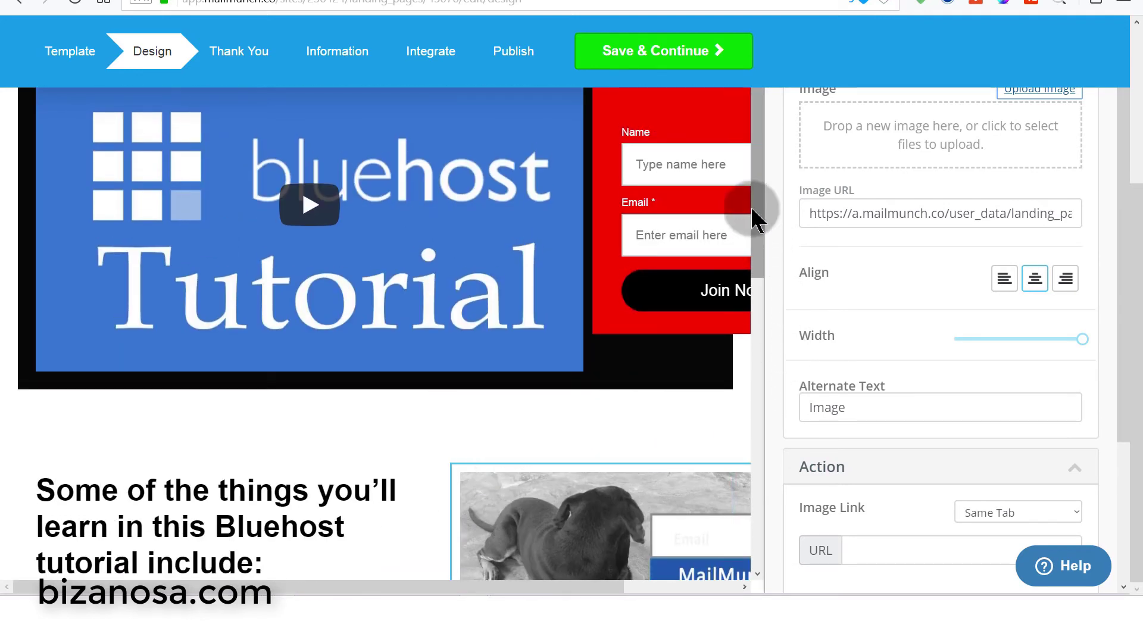
{"action": "left_click_drag", "start_coordinate": [759, 157], "coordinate": [762, 324]}
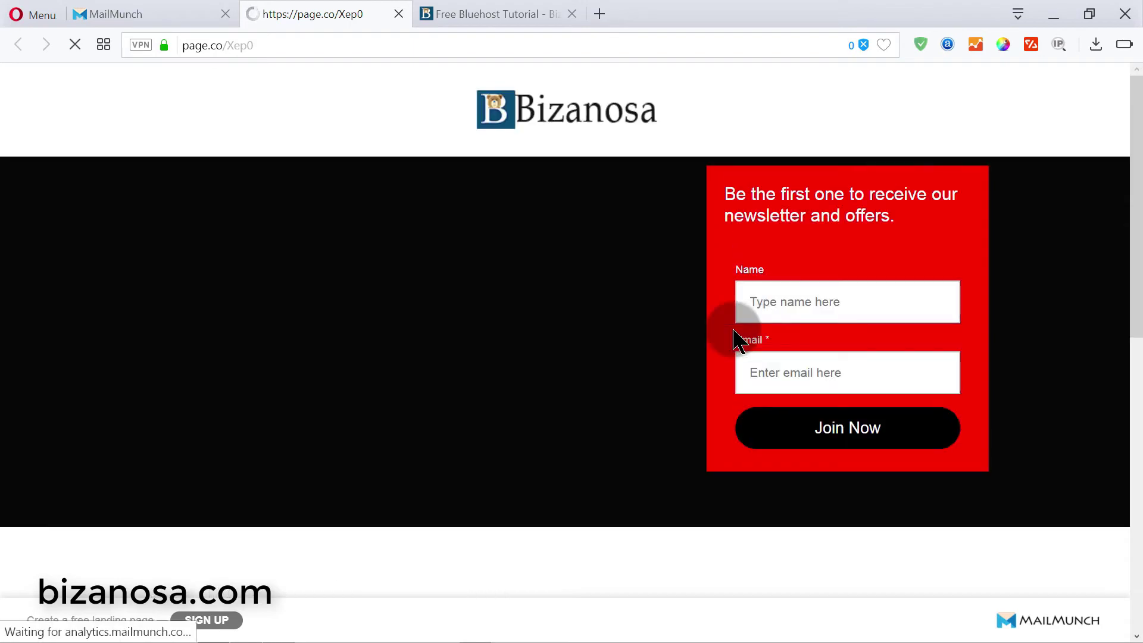
- Scroll through the published page.co landing page to review it, including the dog image
{"action": "scroll", "coordinate": [865, 266], "scroll_direction": "down", "scroll_amount": 10}
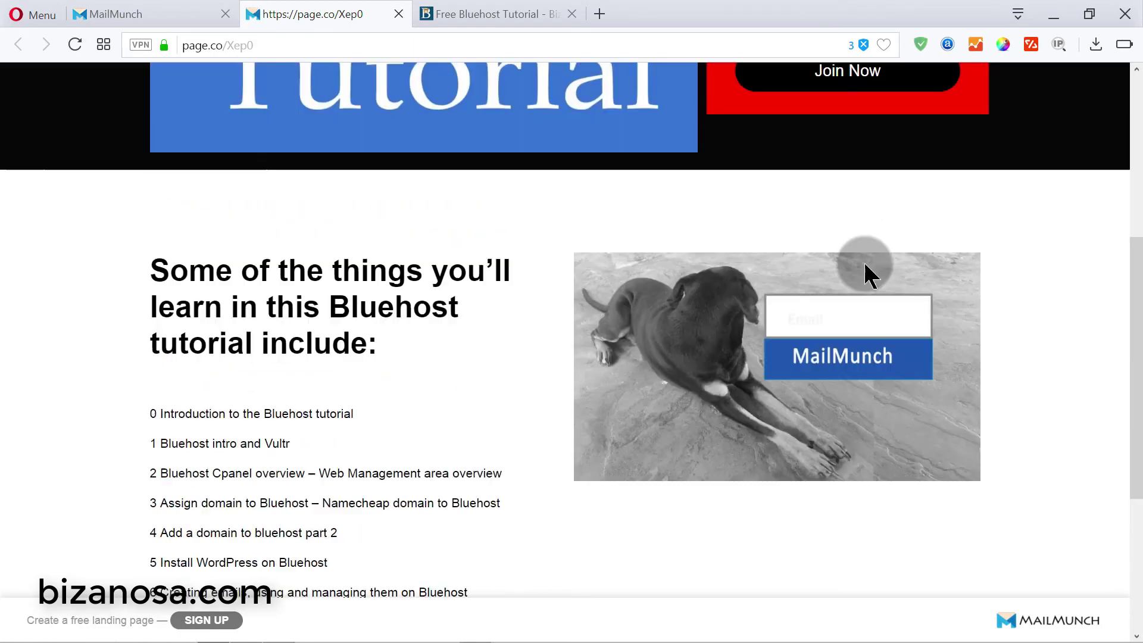
{"action": "scroll", "coordinate": [762, 387], "scroll_direction": "up", "scroll_amount": 3}
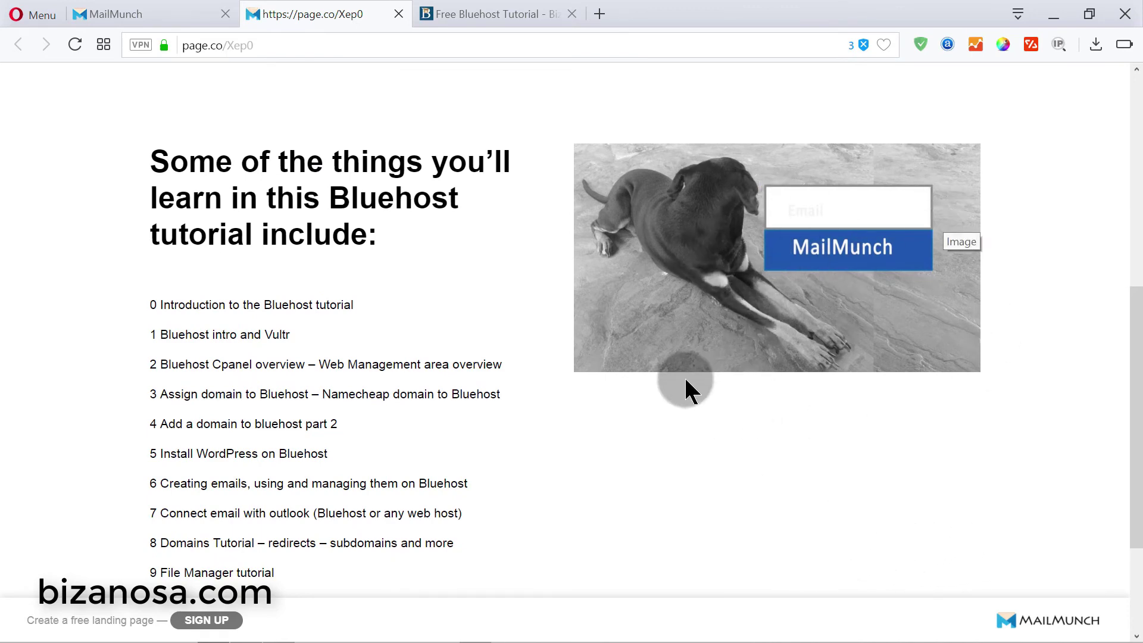
{"action": "scroll", "coordinate": [1032, 289], "scroll_direction": "down", "scroll_amount": 2}
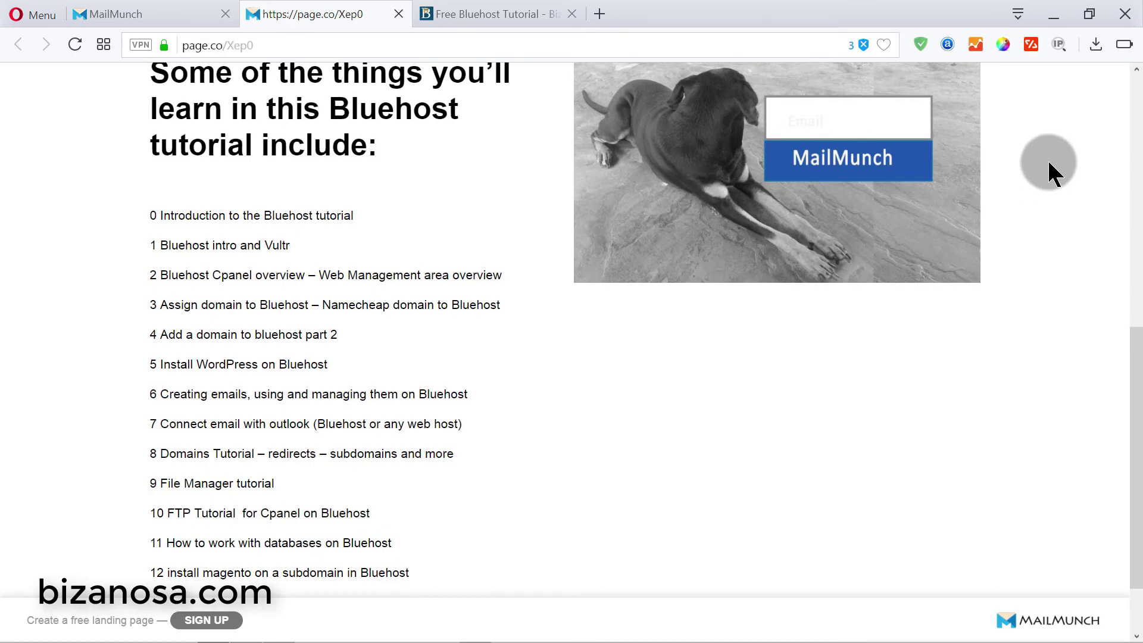
{"action": "scroll", "coordinate": [1119, 387], "scroll_direction": "up", "scroll_amount": 3}
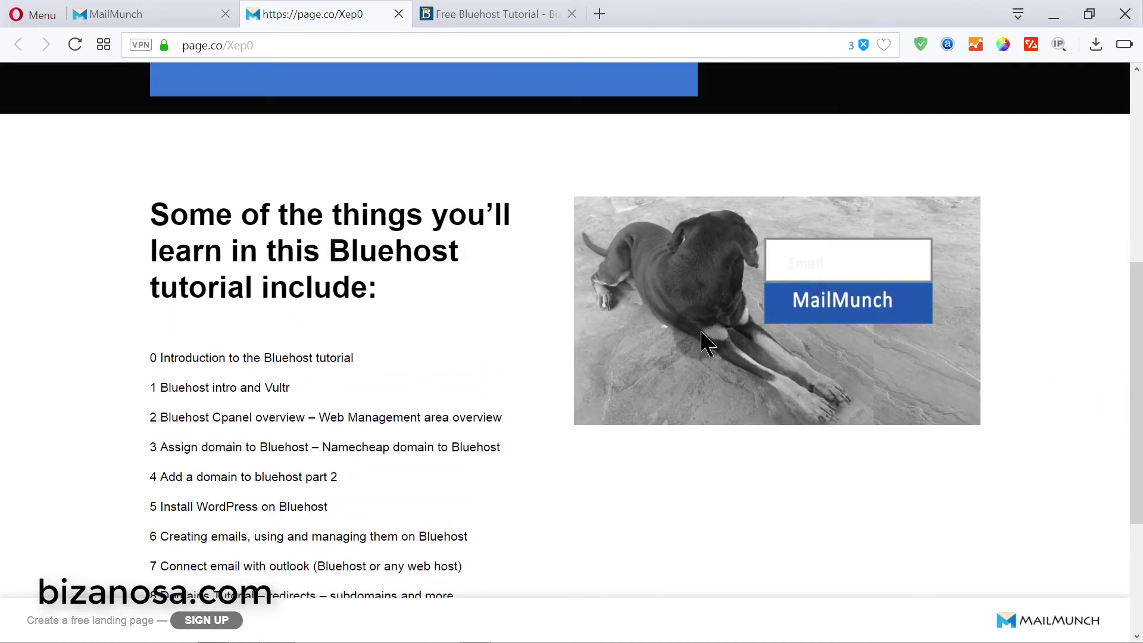
{"action": "left_click", "coordinate": [689, 285]}
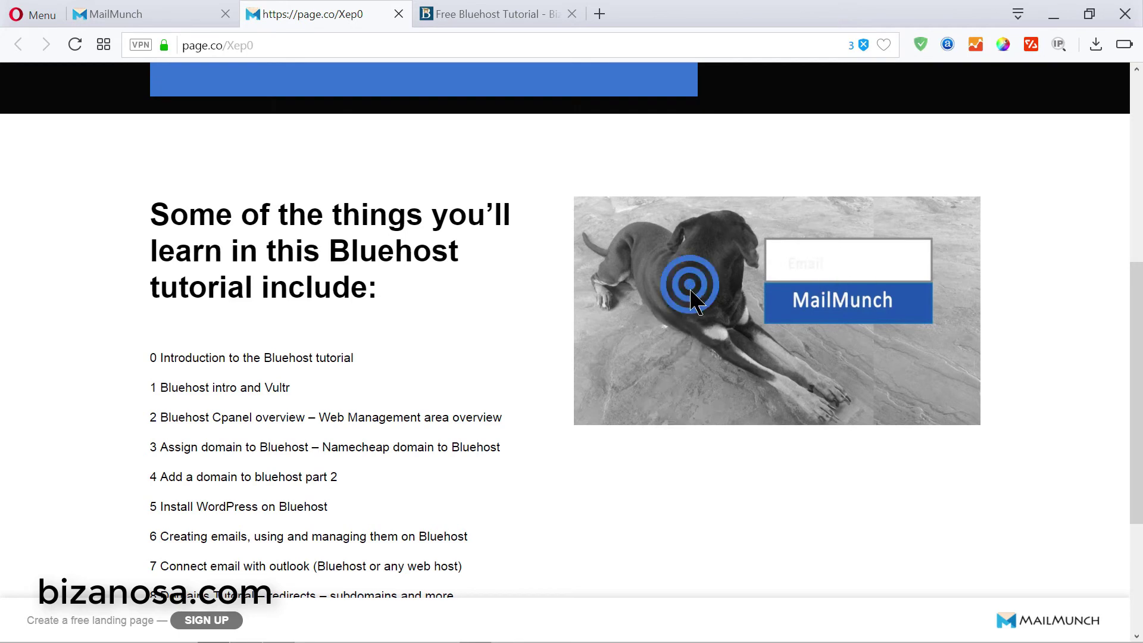
{"action": "scroll", "coordinate": [727, 172], "scroll_direction": "down", "scroll_amount": 5}
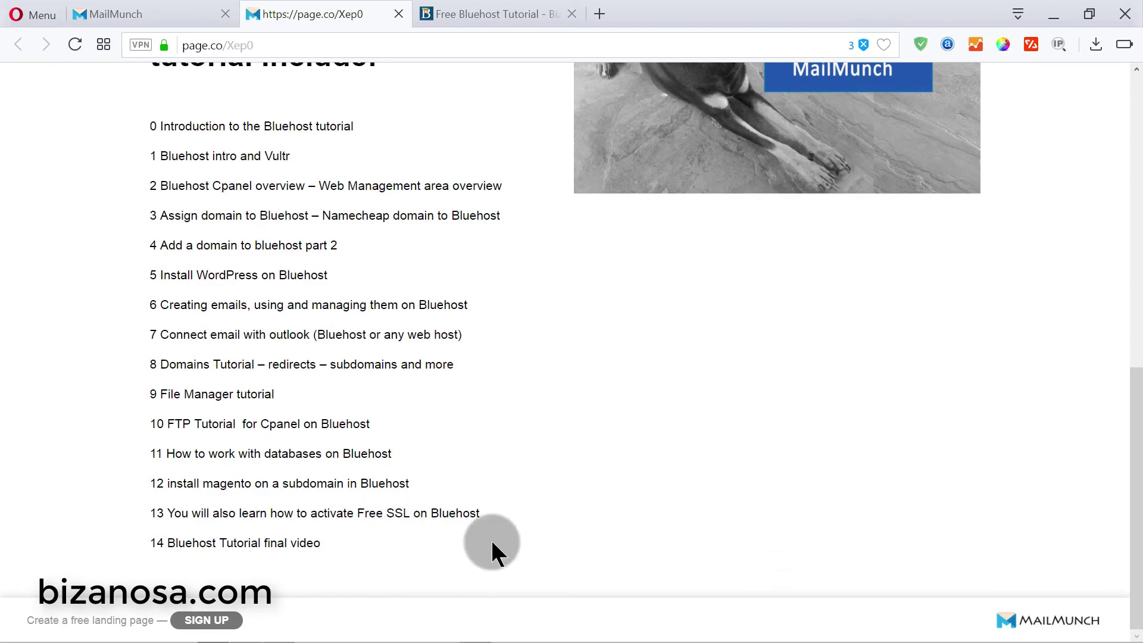
{"action": "scroll", "coordinate": [482, 559], "scroll_direction": "up", "scroll_amount": 4}
{"action": "scroll", "coordinate": [638, 500], "scroll_direction": "down", "scroll_amount": 4}
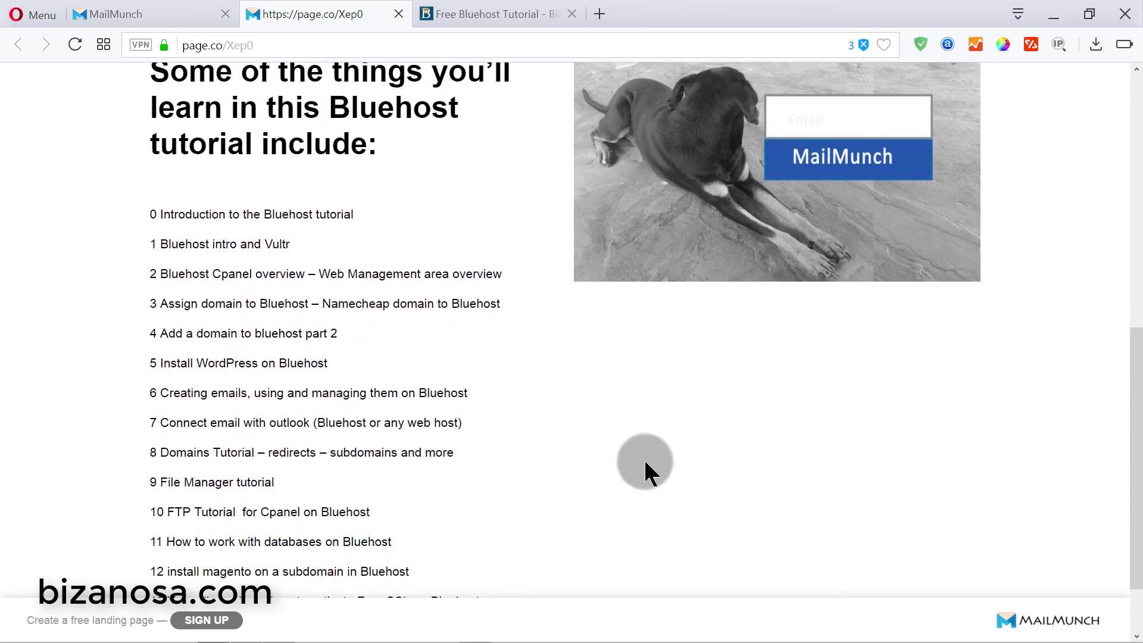
{"action": "scroll", "coordinate": [643, 458], "scroll_direction": "up", "scroll_amount": 6}
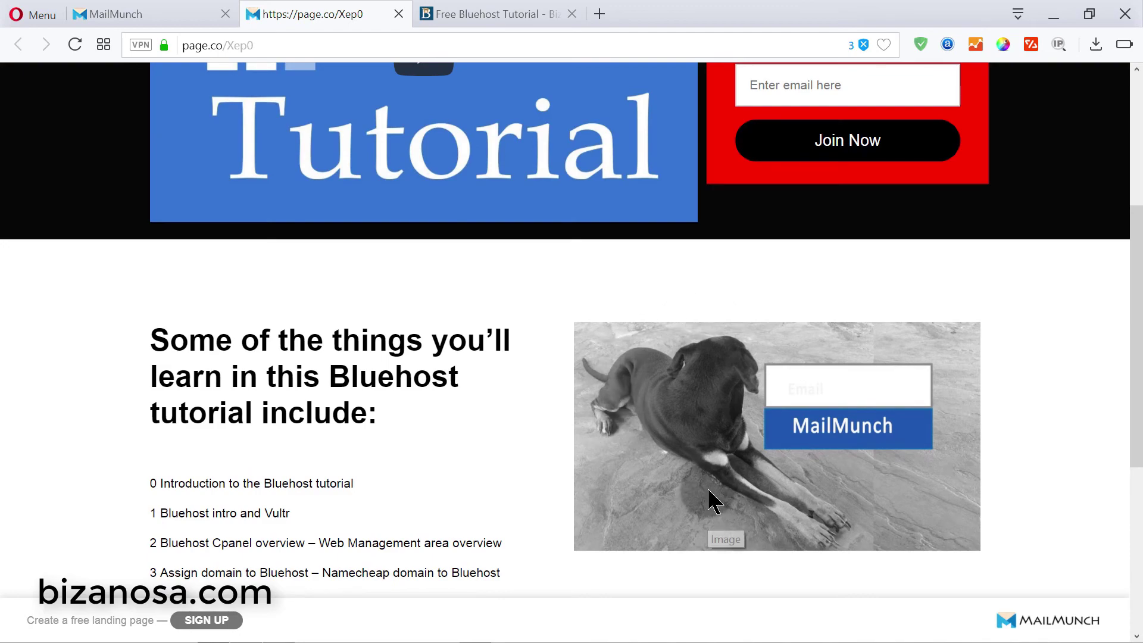
{"action": "scroll", "coordinate": [717, 488], "scroll_direction": "down", "scroll_amount": 6}
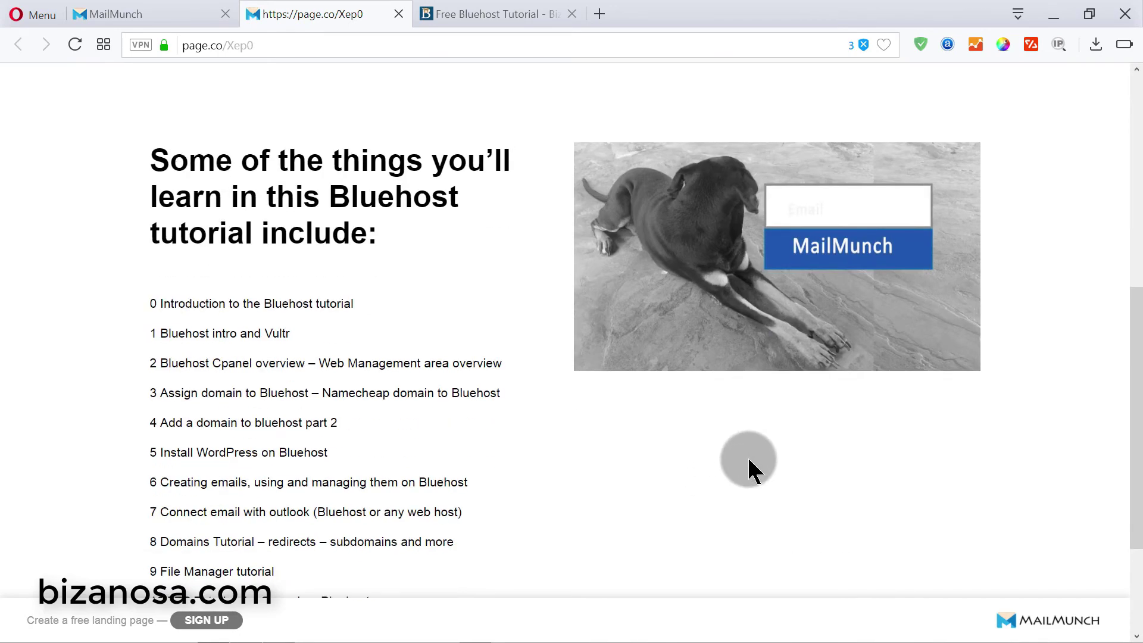
{"action": "scroll", "coordinate": [700, 184], "scroll_direction": "up", "scroll_amount": 3}
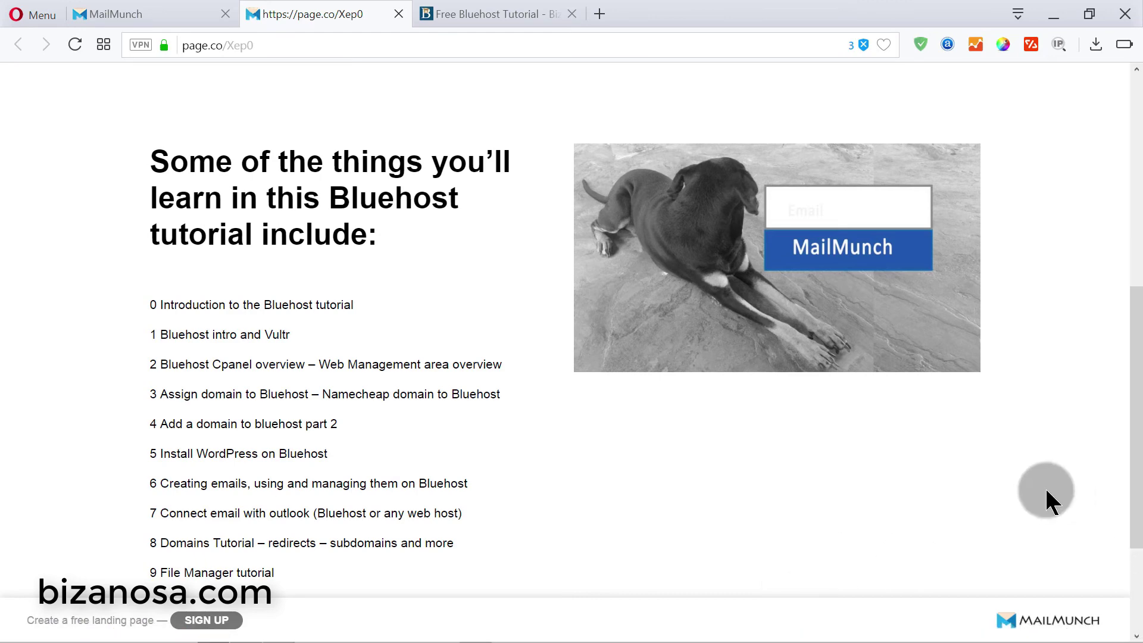
{"action": "scroll", "coordinate": [395, 140], "scroll_direction": "down", "scroll_amount": 3}
- Return to the builder's Design step and preview the combined-sample image
{"action": "left_click", "coordinate": [119, 10]}
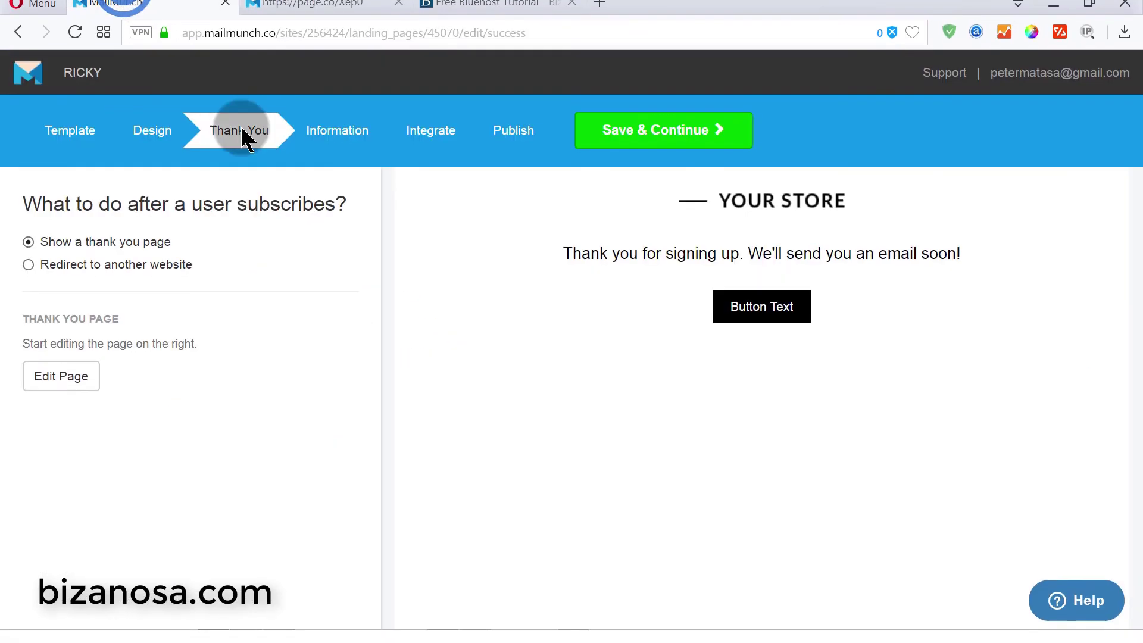
{"action": "left_click", "coordinate": [170, 121]}
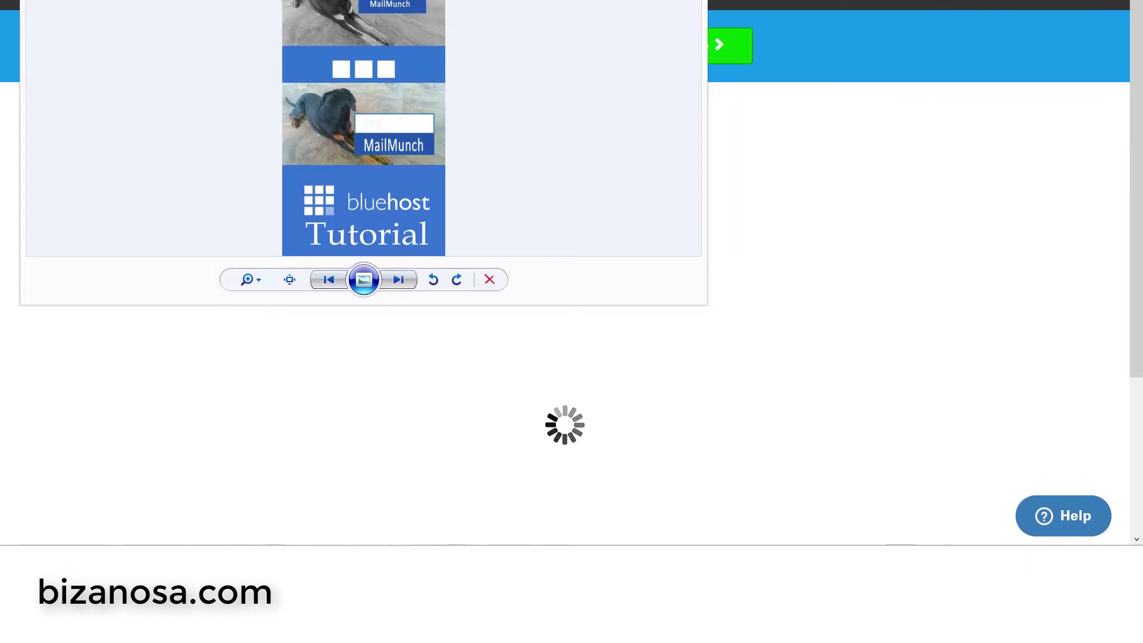
{"action": "left_click", "coordinate": [632, 1]}
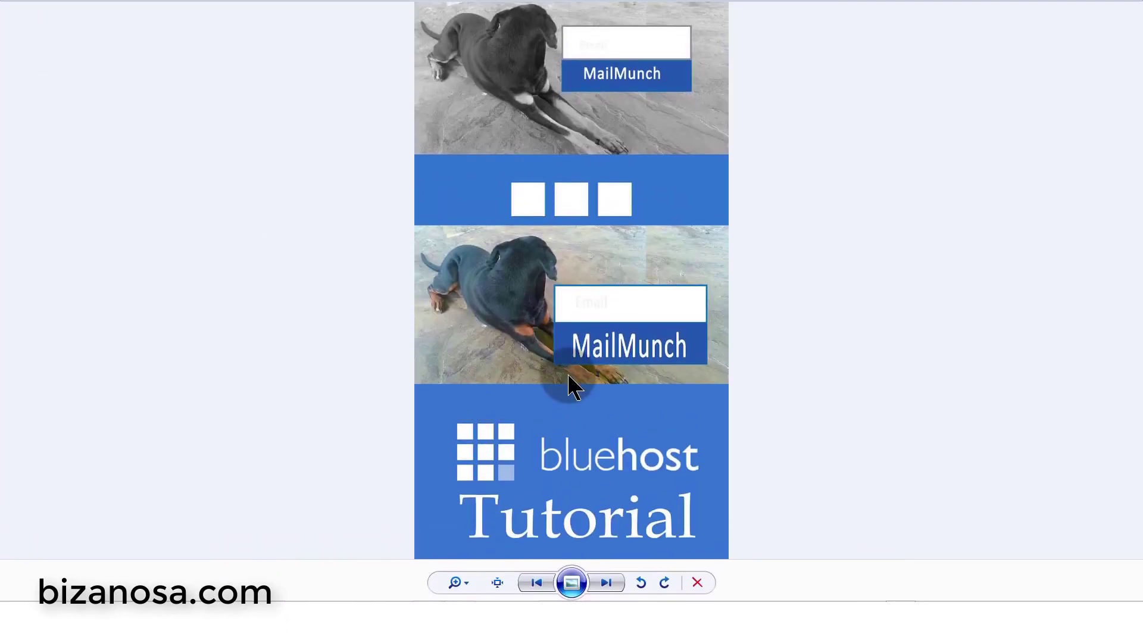
{"action": "left_click", "coordinate": [545, 215]}
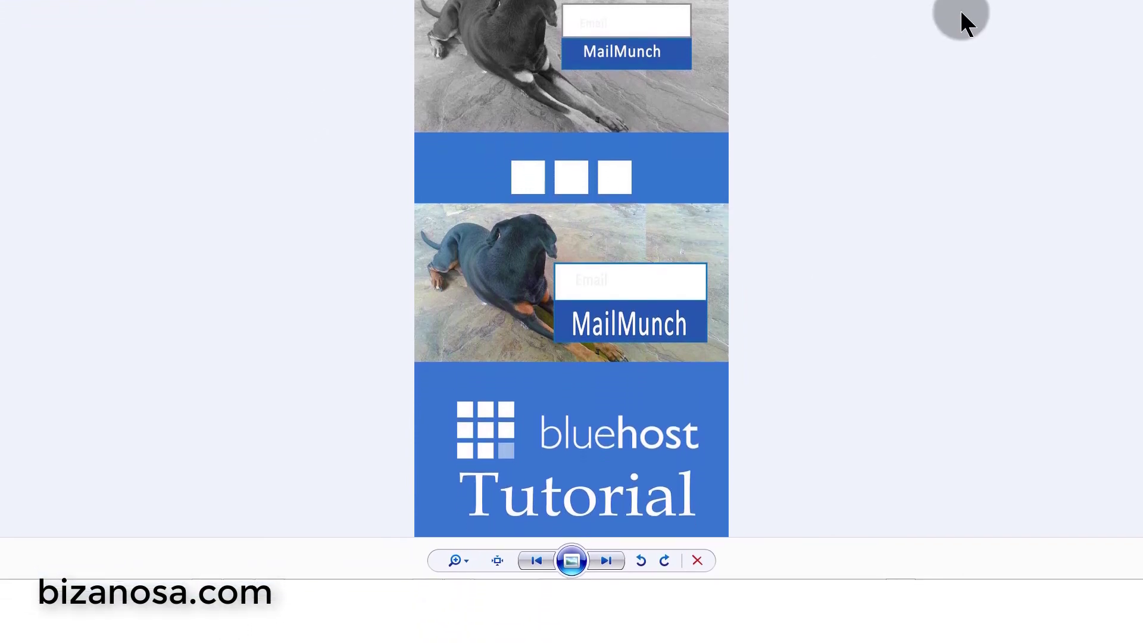
- Replace the dog image with combined-sample.jpg and save the page
{"action": "left_click", "coordinate": [597, 276]}
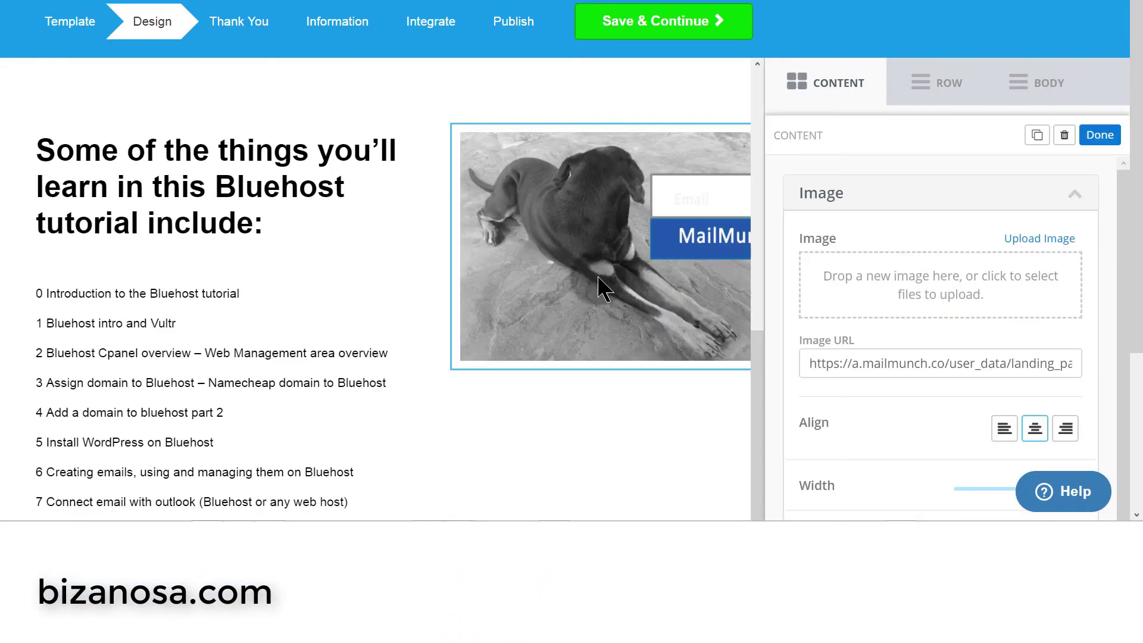
{"action": "left_click", "coordinate": [1036, 240]}
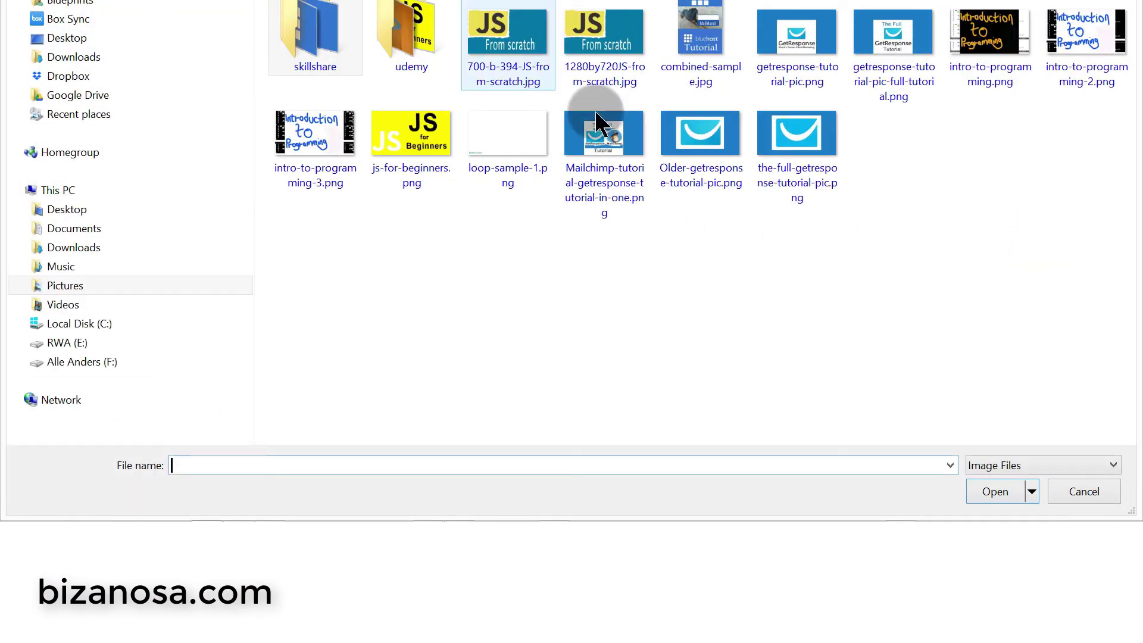
{"action": "double_click", "coordinate": [702, 24]}
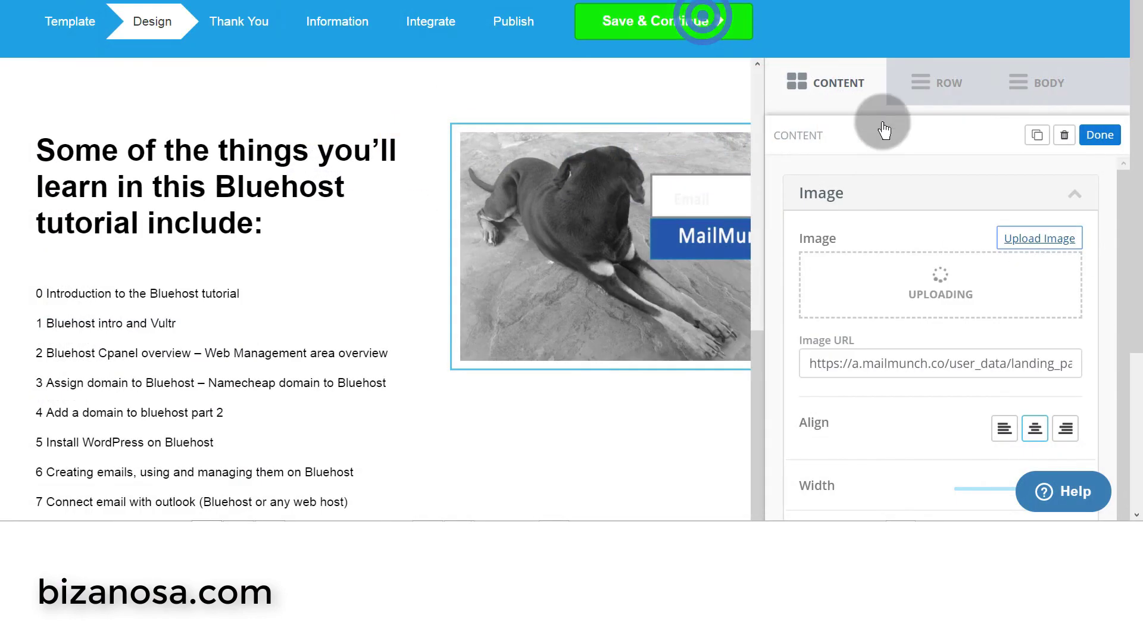
{"action": "left_click", "coordinate": [237, 23]}
{"action": "left_click_drag", "start_coordinate": [1134, 119], "coordinate": [1140, 357]}
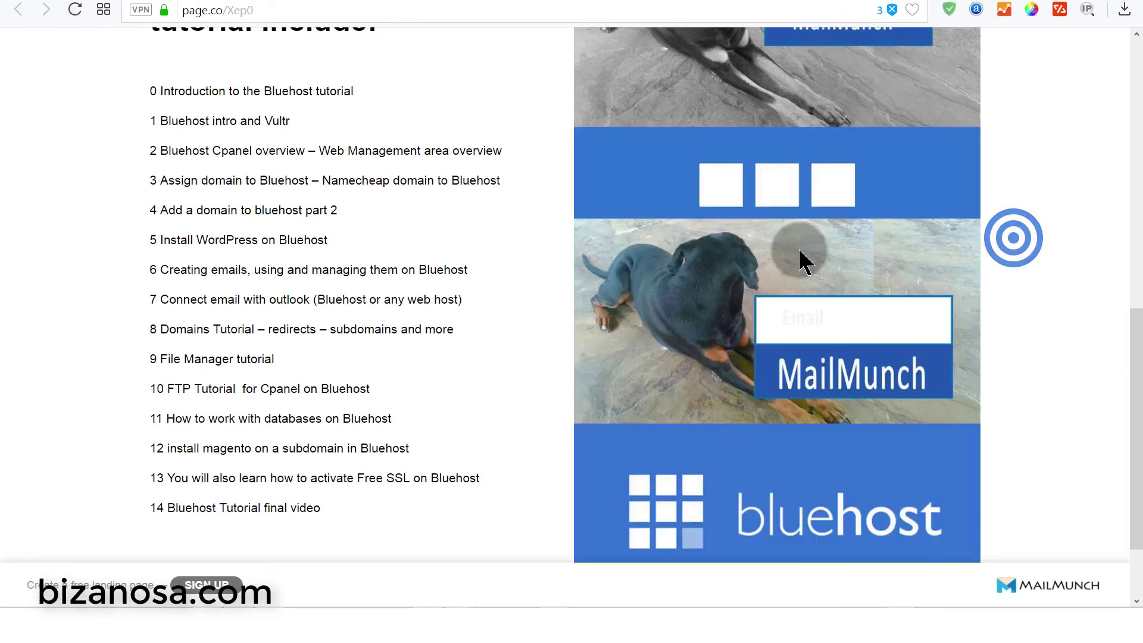
- Scroll through the published landing page to check the new dog-photo collage beside the topic list
{"action": "scroll", "coordinate": [797, 246], "scroll_direction": "up", "scroll_amount": 5}
{"action": "scroll", "coordinate": [798, 246], "scroll_direction": "down", "scroll_amount": 1}
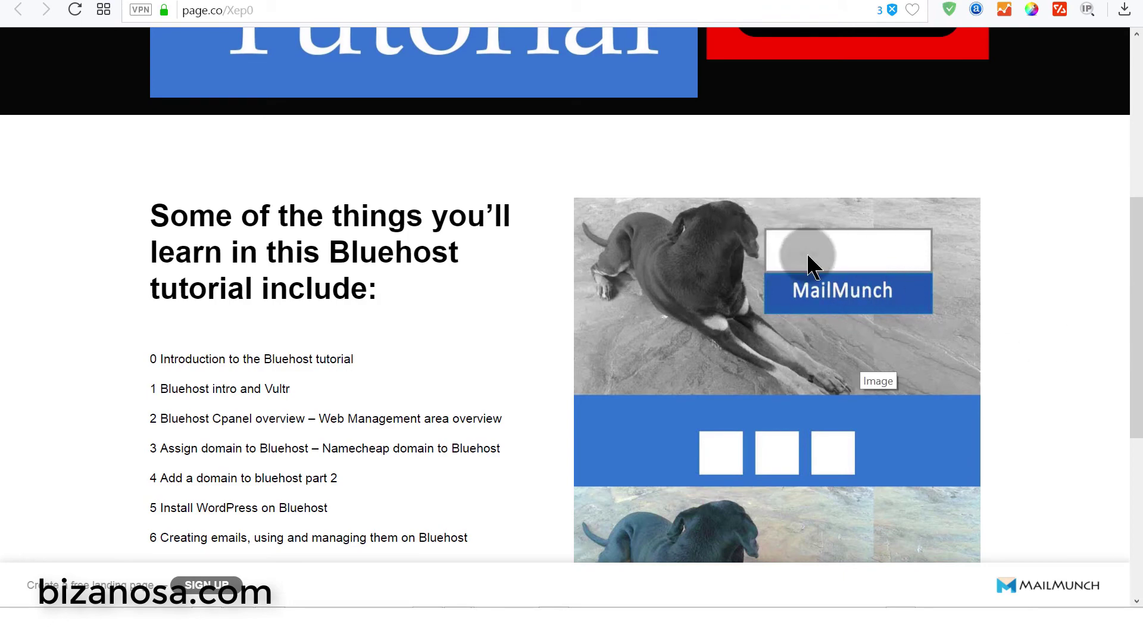
{"action": "scroll", "coordinate": [806, 256], "scroll_direction": "up", "scroll_amount": 5}
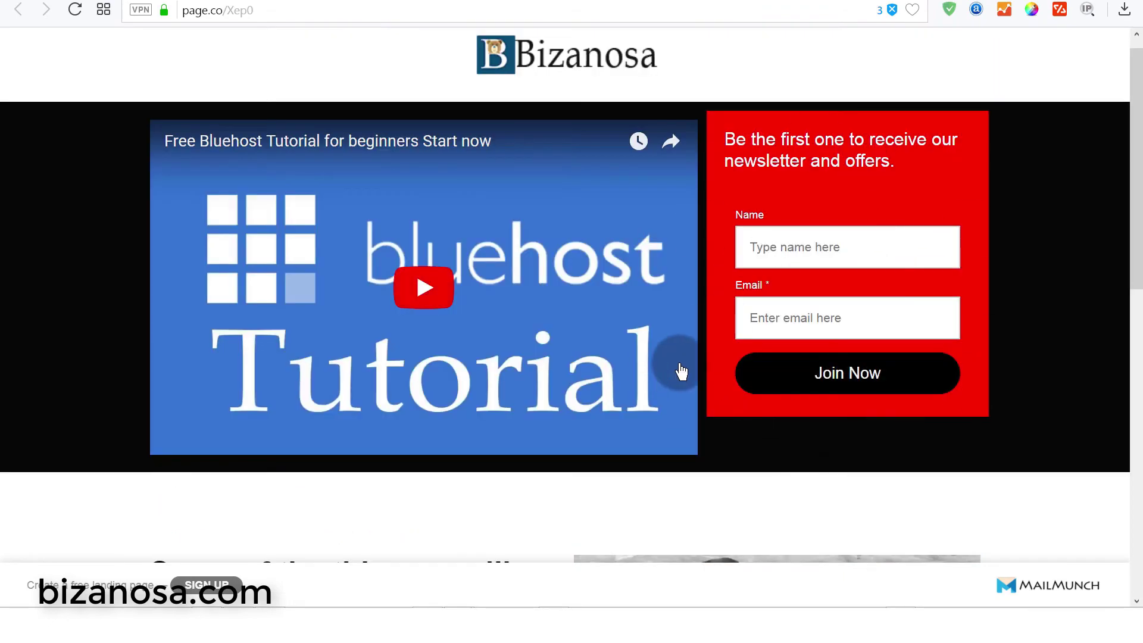
{"action": "scroll", "coordinate": [833, 208], "scroll_direction": "down", "scroll_amount": 8}
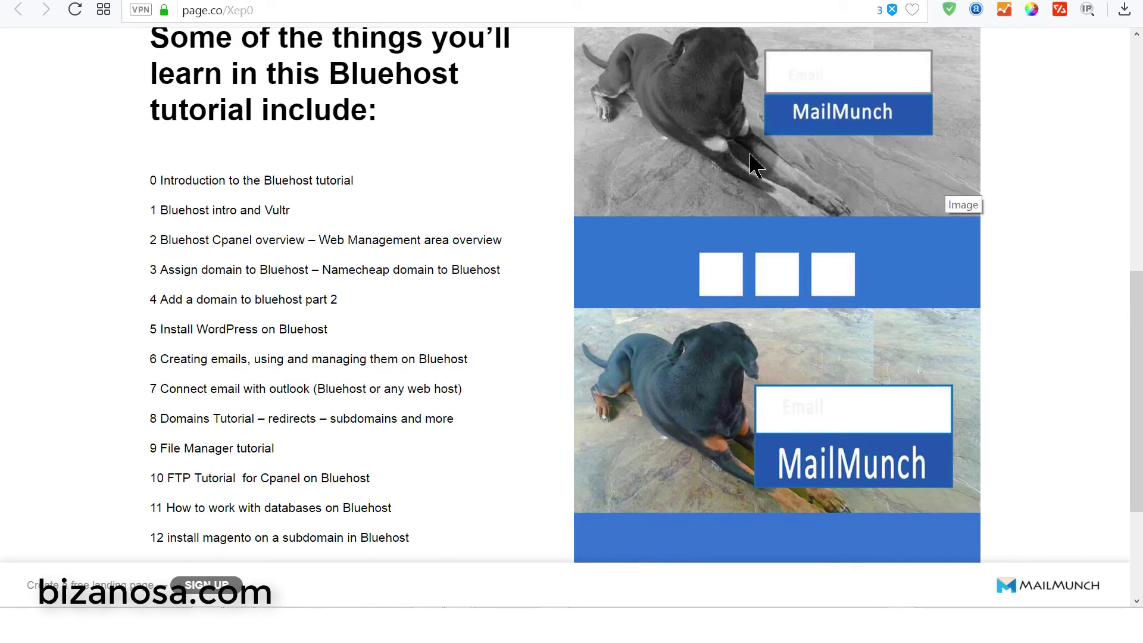
{"action": "scroll", "coordinate": [834, 149], "scroll_direction": "down", "scroll_amount": 3}
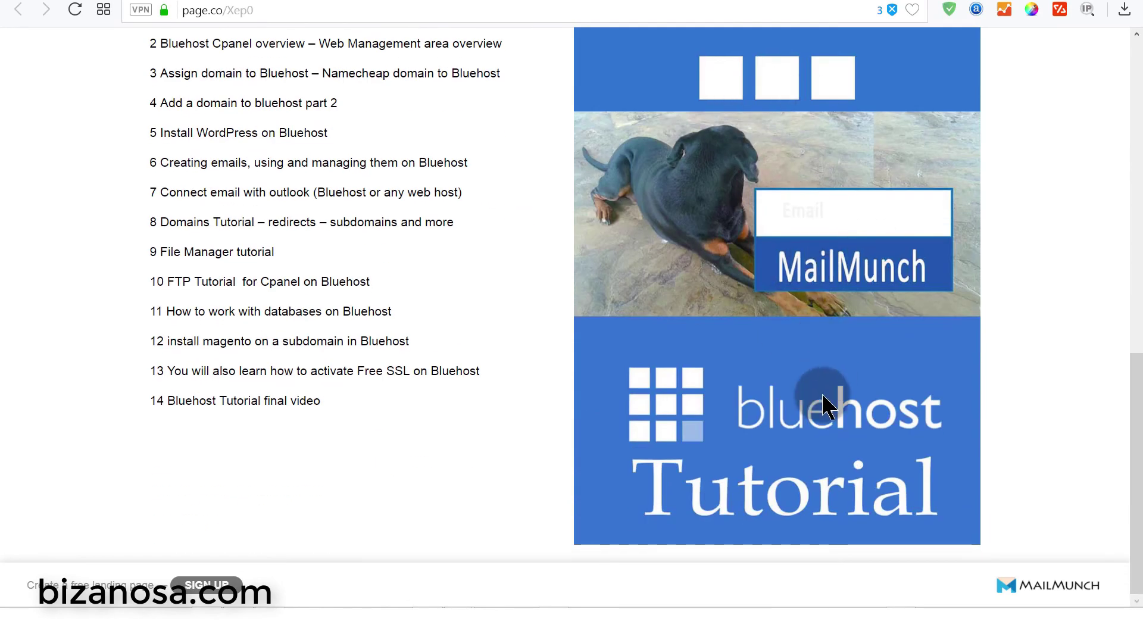
{"action": "scroll", "coordinate": [773, 387], "scroll_direction": "up", "scroll_amount": 8}
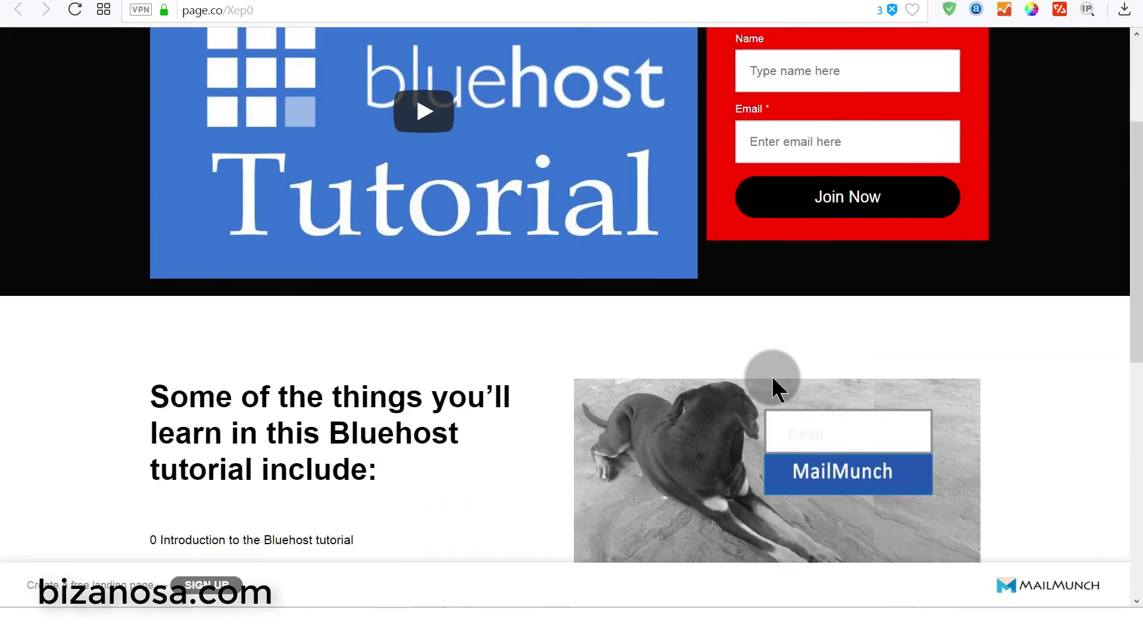
{"action": "scroll", "coordinate": [771, 375], "scroll_direction": "down", "scroll_amount": 8}
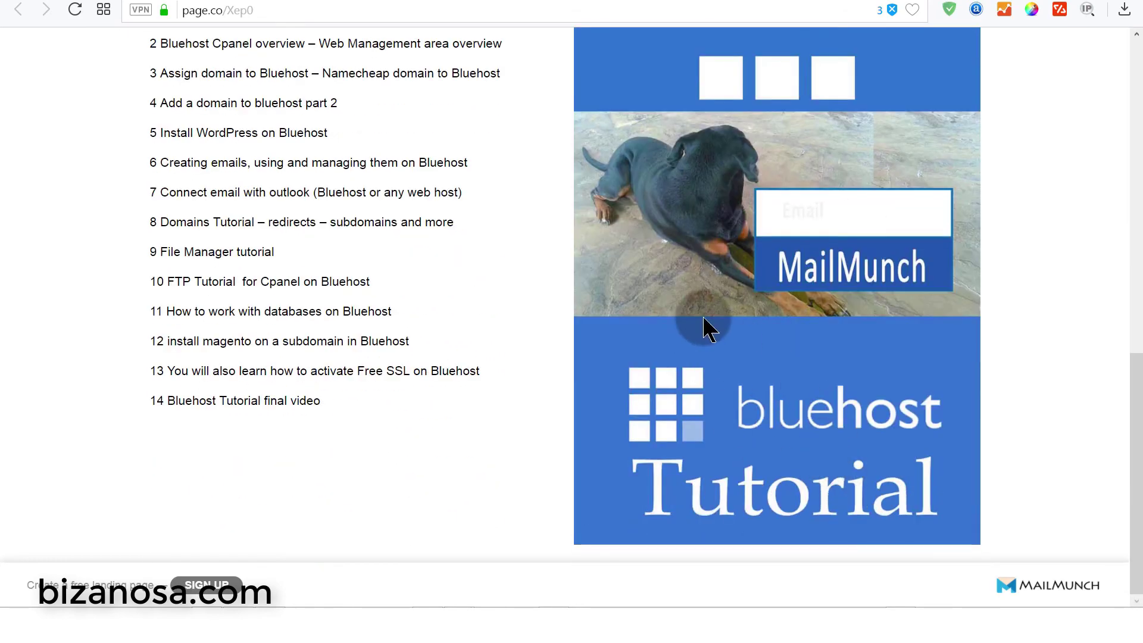
{"action": "scroll", "coordinate": [765, 347], "scroll_direction": "up", "scroll_amount": 9}
{"action": "scroll", "coordinate": [765, 347], "scroll_direction": "down", "scroll_amount": 5}
{"action": "scroll", "coordinate": [674, 534], "scroll_direction": "down", "scroll_amount": 5}
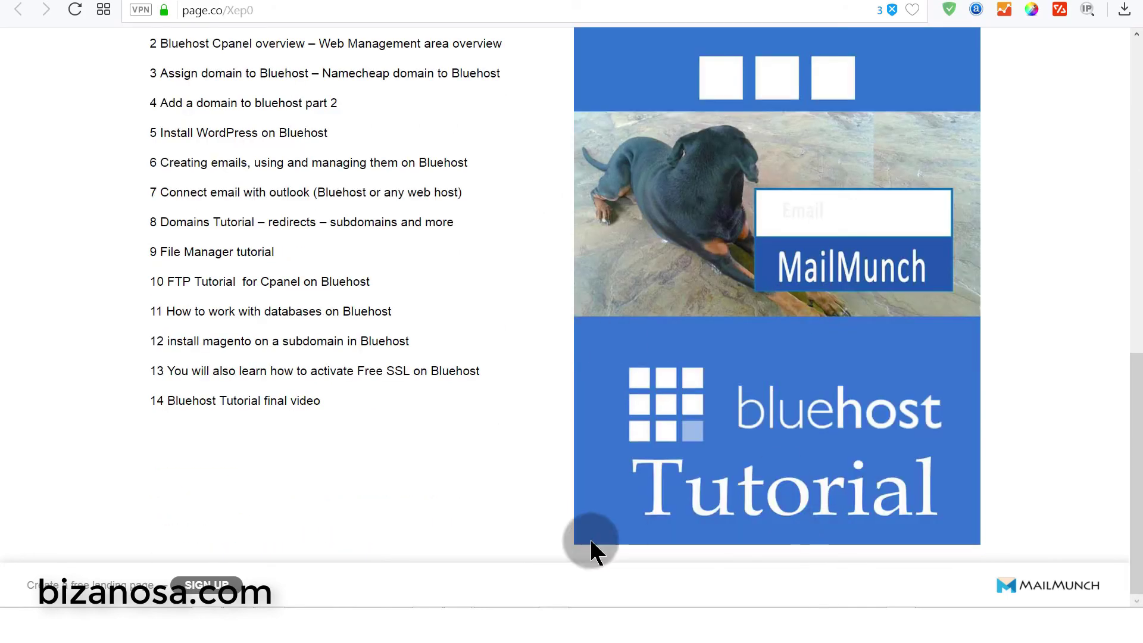
{"action": "scroll", "coordinate": [571, 550], "scroll_direction": "up", "scroll_amount": 12}
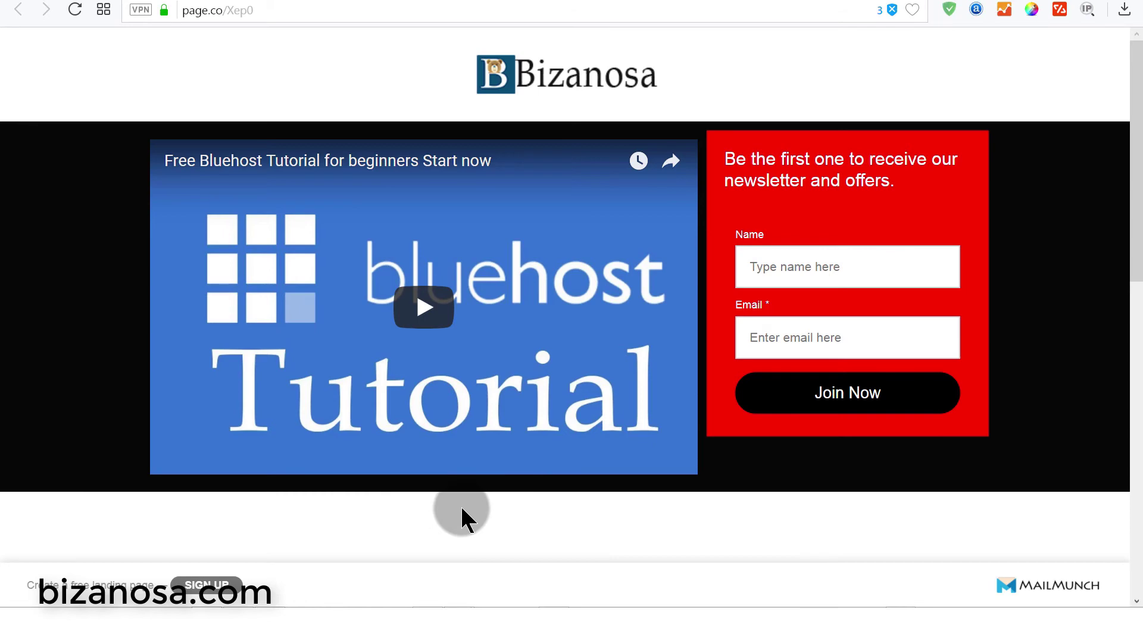
{"action": "scroll", "coordinate": [512, 506], "scroll_direction": "down", "scroll_amount": 6}
{"action": "scroll", "coordinate": [315, 292], "scroll_direction": "up", "scroll_amount": 3}
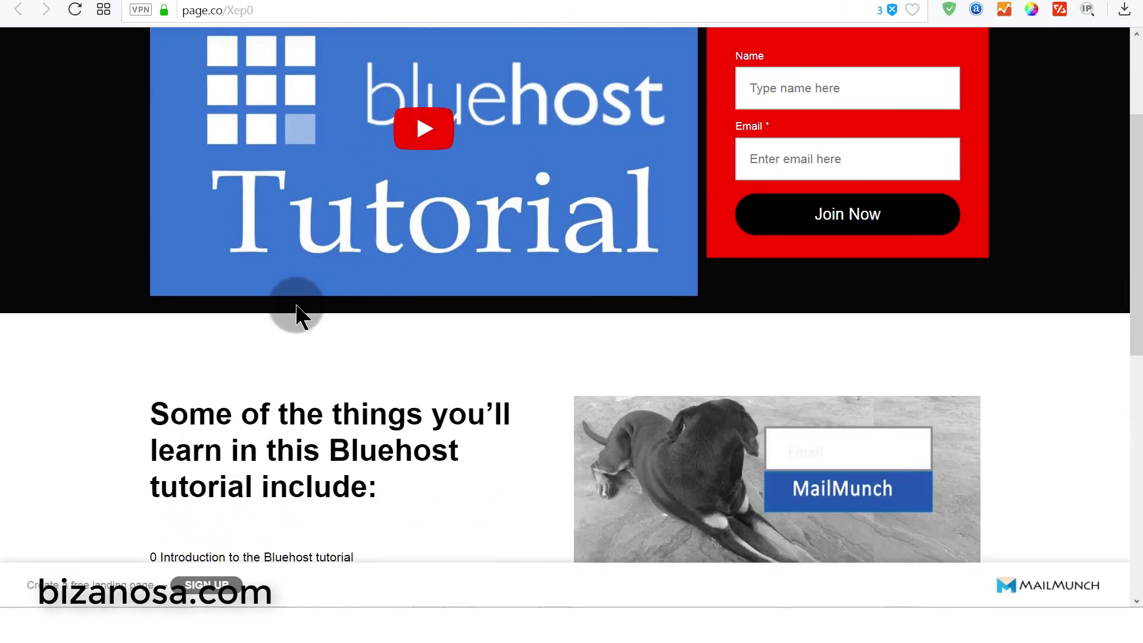
{"action": "scroll", "coordinate": [394, 326], "scroll_direction": "up", "scroll_amount": 3}
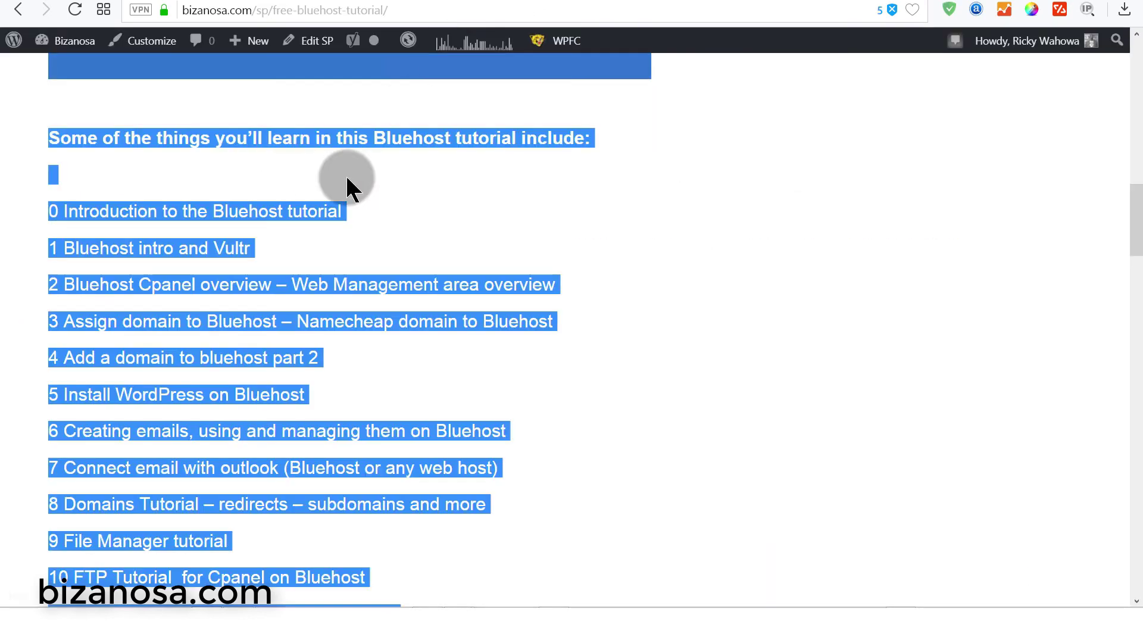
- Select the title 'Free Bluehost Tutorial' on the bizanosa.com tutorial page
{"action": "left_click", "coordinate": [306, 209]}
{"action": "scroll", "coordinate": [385, 219], "scroll_direction": "up", "scroll_amount": 6}
{"action": "scroll", "coordinate": [386, 218], "scroll_direction": "up", "scroll_amount": 10}
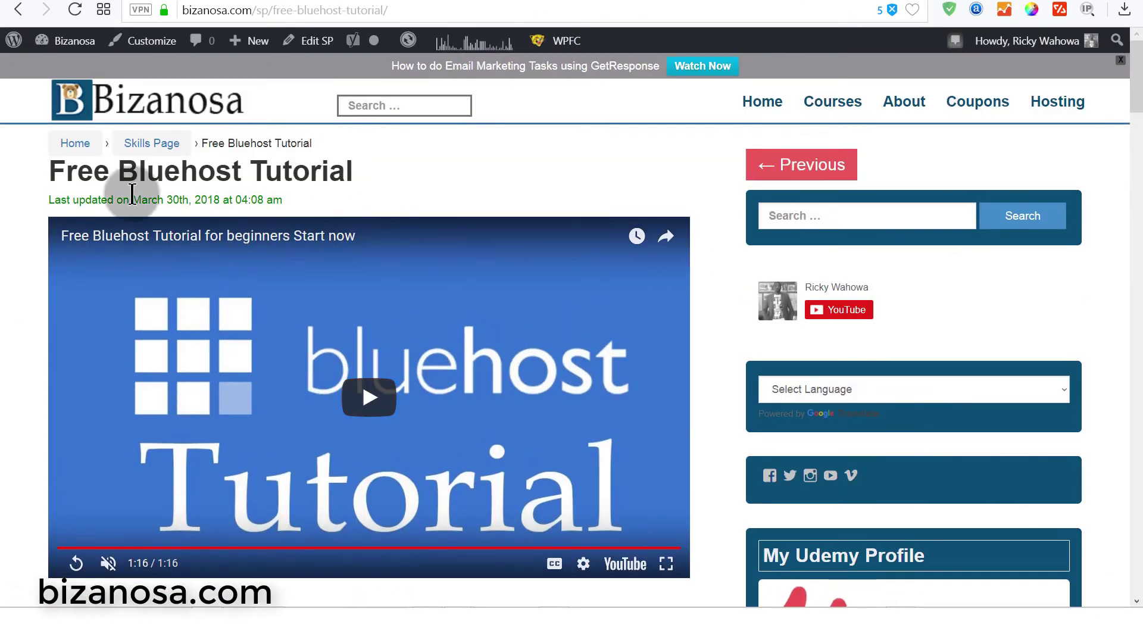
{"action": "left_click", "coordinate": [47, 170]}
{"action": "left_click_drag", "start_coordinate": [47, 171], "coordinate": [324, 175]}
{"action": "key", "text": "ctrl+c"}
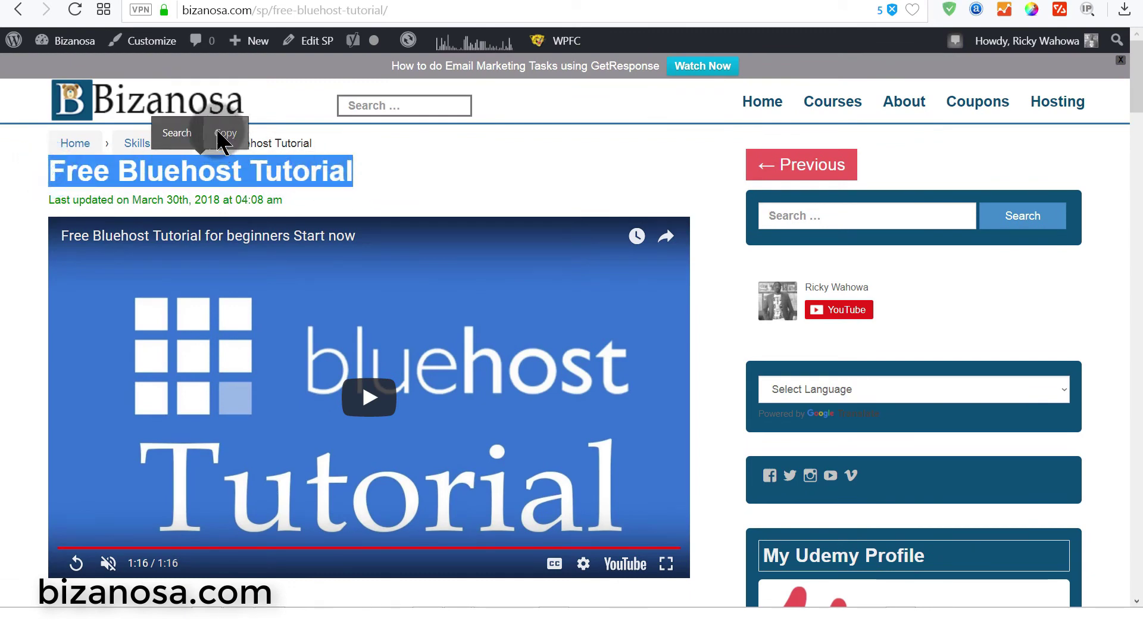
{"action": "scroll", "coordinate": [462, 390], "scroll_direction": "down", "scroll_amount": 8}
{"action": "scroll", "coordinate": [395, 331], "scroll_direction": "up", "scroll_amount": 5}
- Add a text block beneath the video and paste 'Free Bluehost Tutorial' in white
{"action": "left_click", "coordinate": [362, 438]}
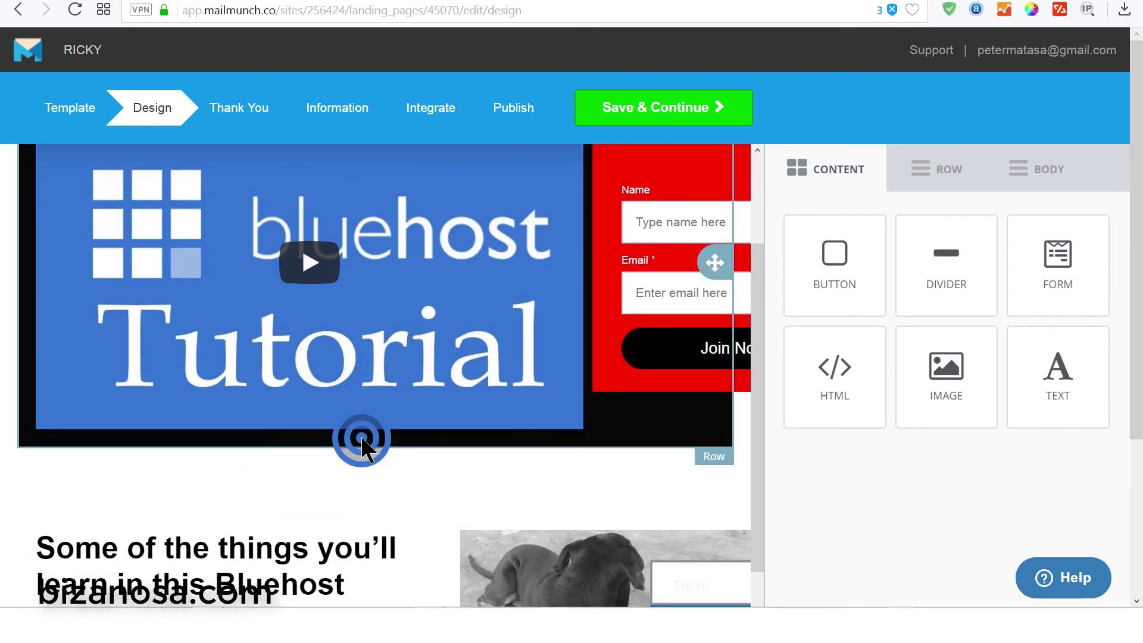
{"action": "left_click", "coordinate": [823, 162]}
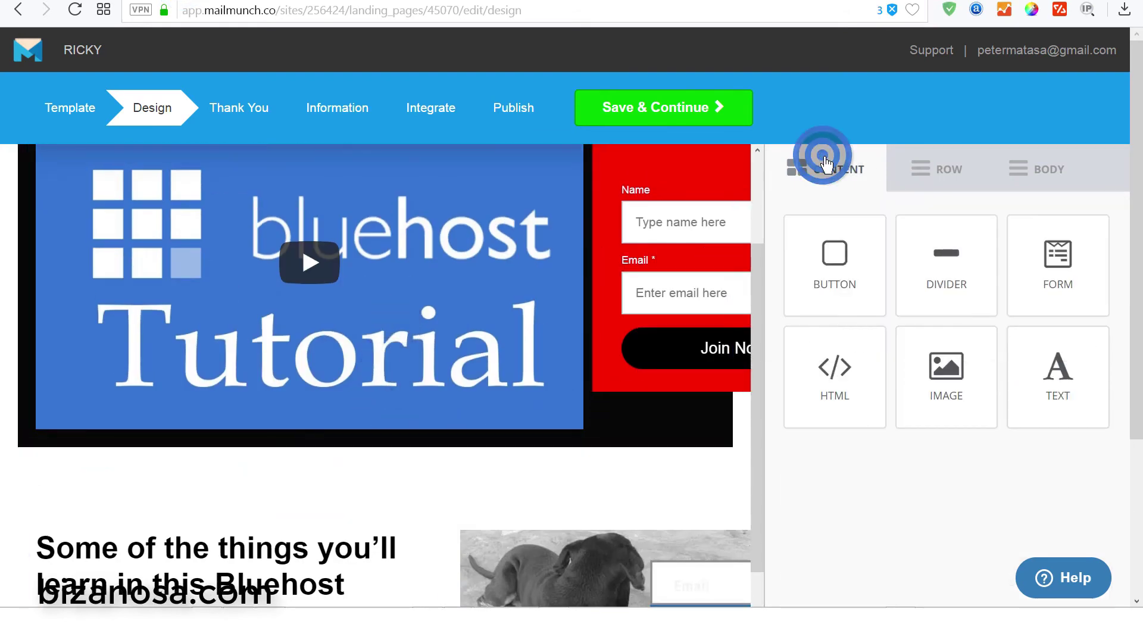
{"action": "left_click_drag", "start_coordinate": [1010, 392], "coordinate": [301, 452]}
{"action": "left_click", "coordinate": [334, 452]}
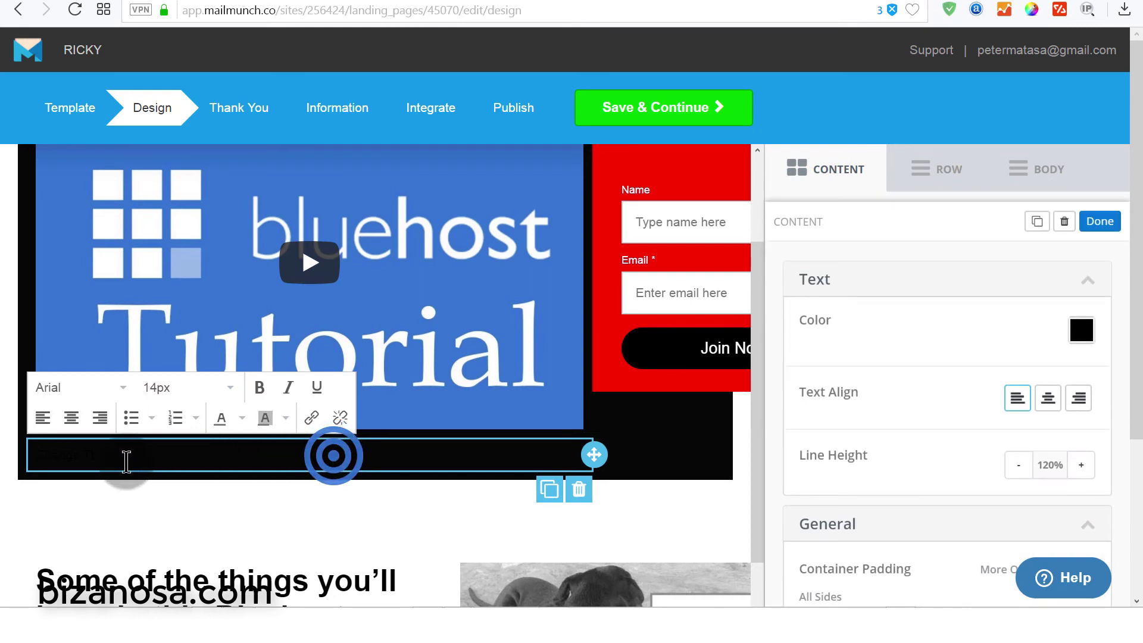
{"action": "left_click_drag", "start_coordinate": [142, 461], "coordinate": [18, 473]}
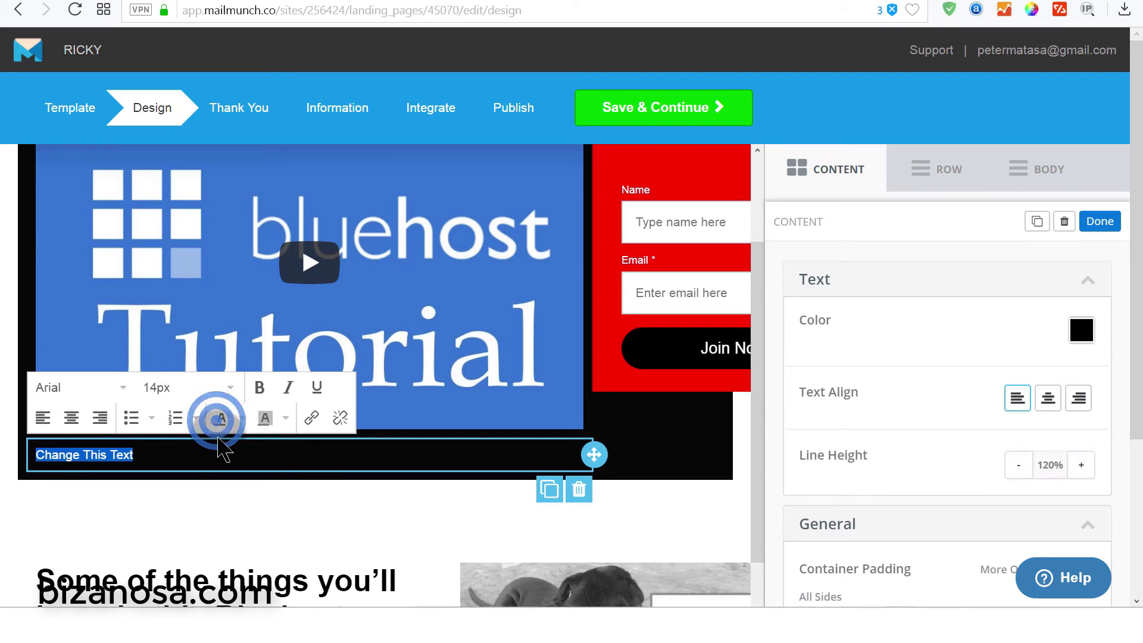
{"action": "left_click", "coordinate": [238, 427]}
{"action": "left_click", "coordinate": [153, 459]}
{"action": "key", "text": "ctrl+v"}
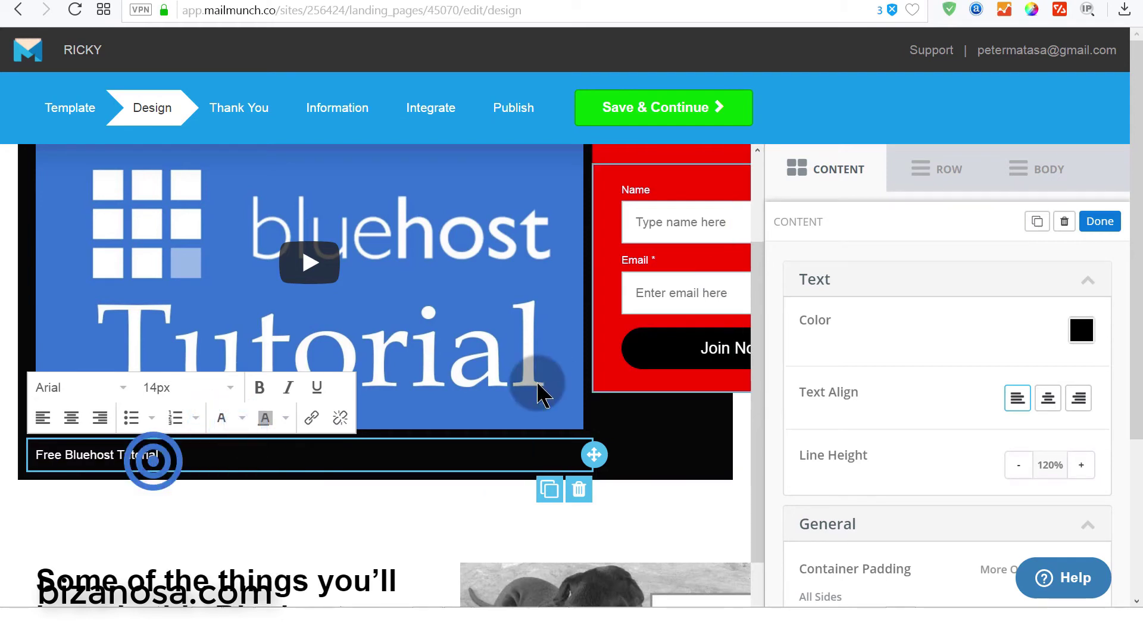
- Make the Free Bluehost Tutorial caption 36px and bold
{"action": "left_click_drag", "start_coordinate": [166, 455], "coordinate": [20, 454]}
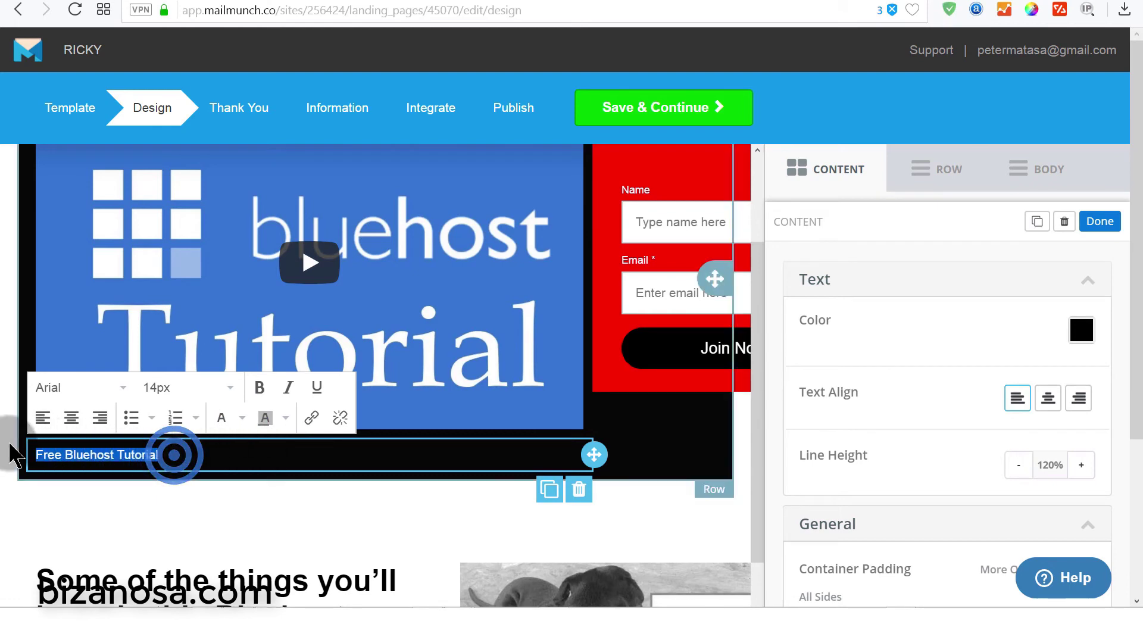
{"action": "left_click", "coordinate": [237, 393]}
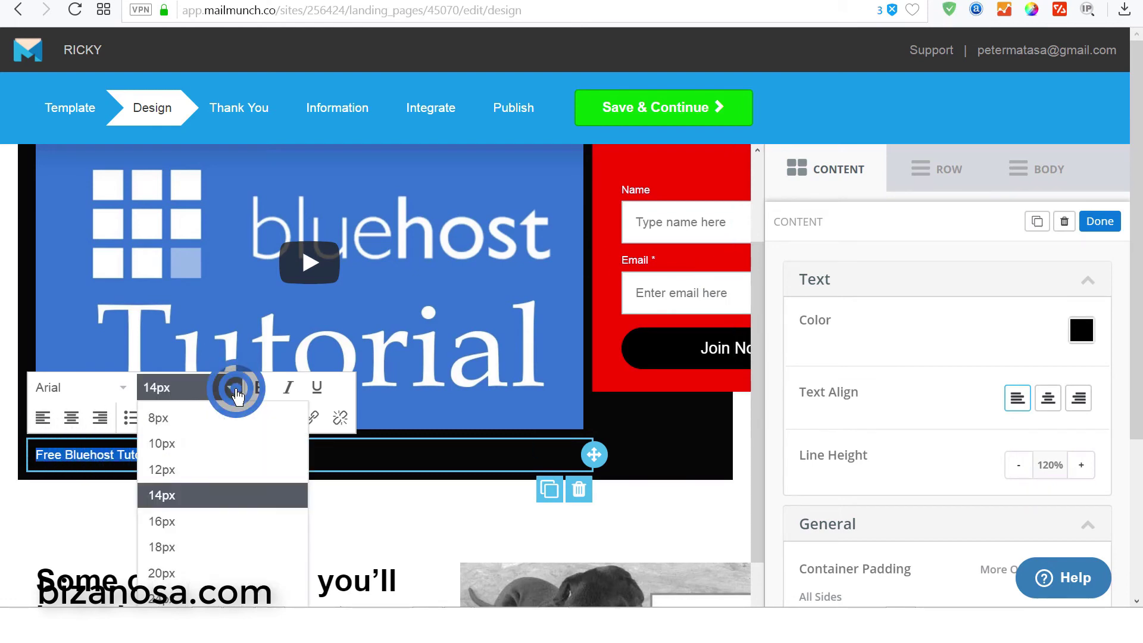
{"action": "scroll", "coordinate": [210, 580], "scroll_direction": "down", "scroll_amount": 1}
{"action": "scroll", "coordinate": [210, 580], "scroll_direction": "down", "scroll_amount": 3}
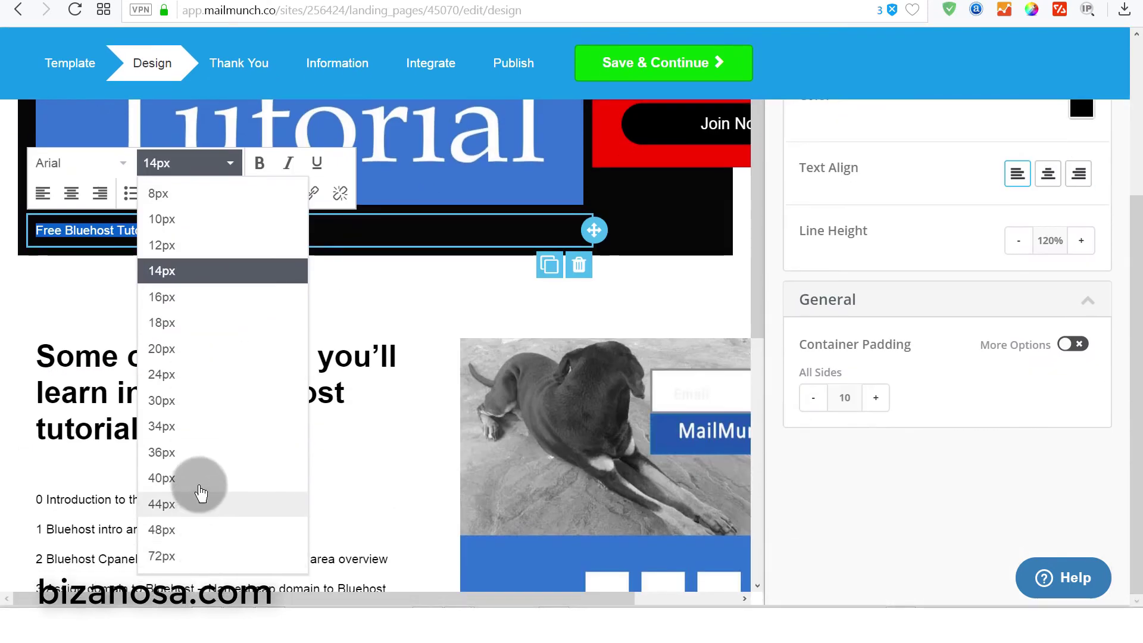
{"action": "left_click", "coordinate": [192, 451]}
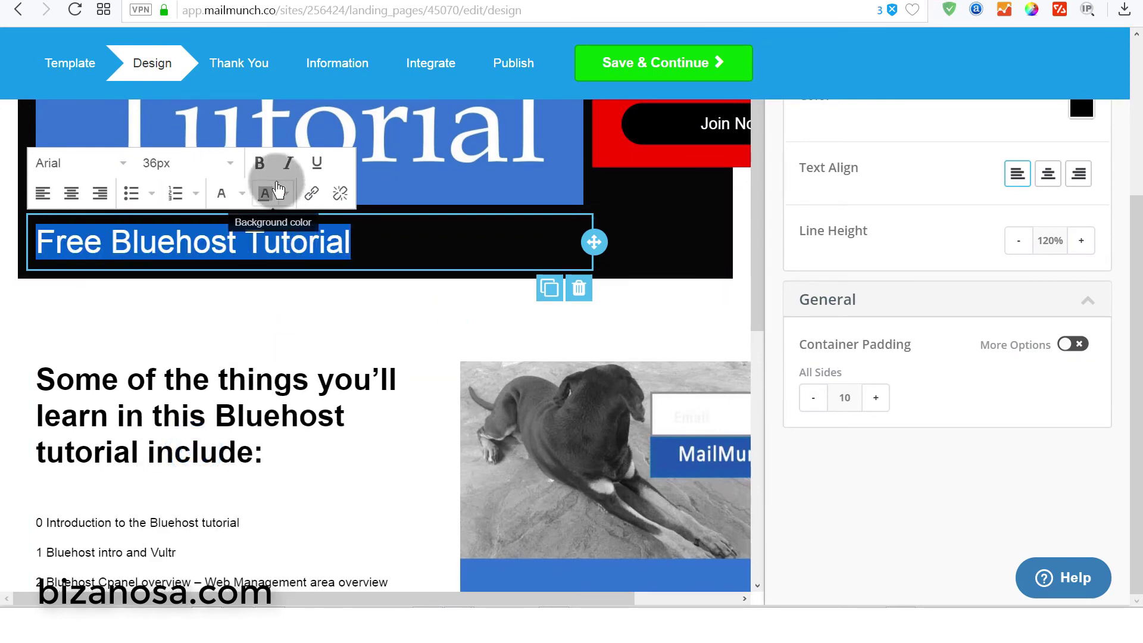
{"action": "left_click", "coordinate": [260, 164]}
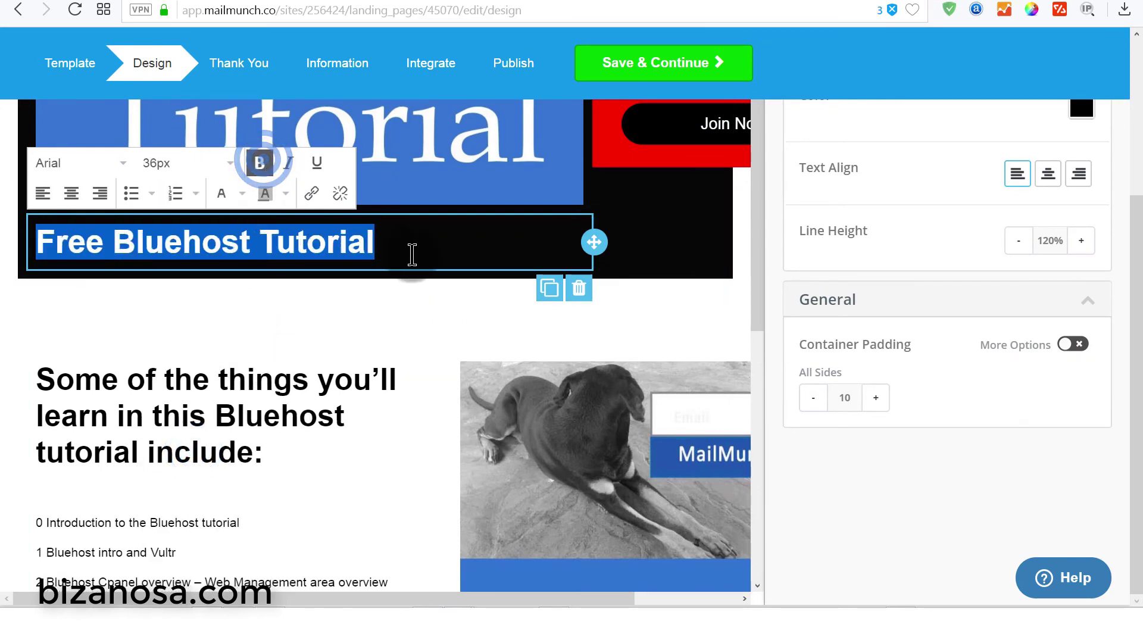
{"action": "left_click", "coordinate": [414, 241]}
{"action": "left_click", "coordinate": [658, 324]}
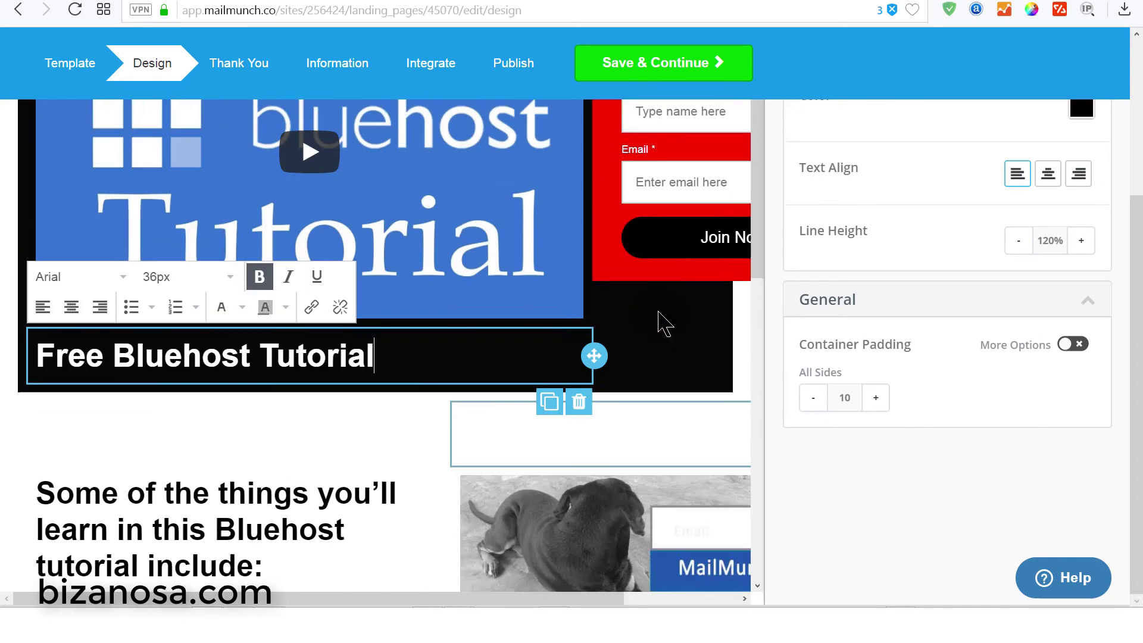
- Scroll the editor canvas down to the bottom of the landing page
{"action": "left_click_drag", "start_coordinate": [757, 465], "coordinate": [153, 395]}
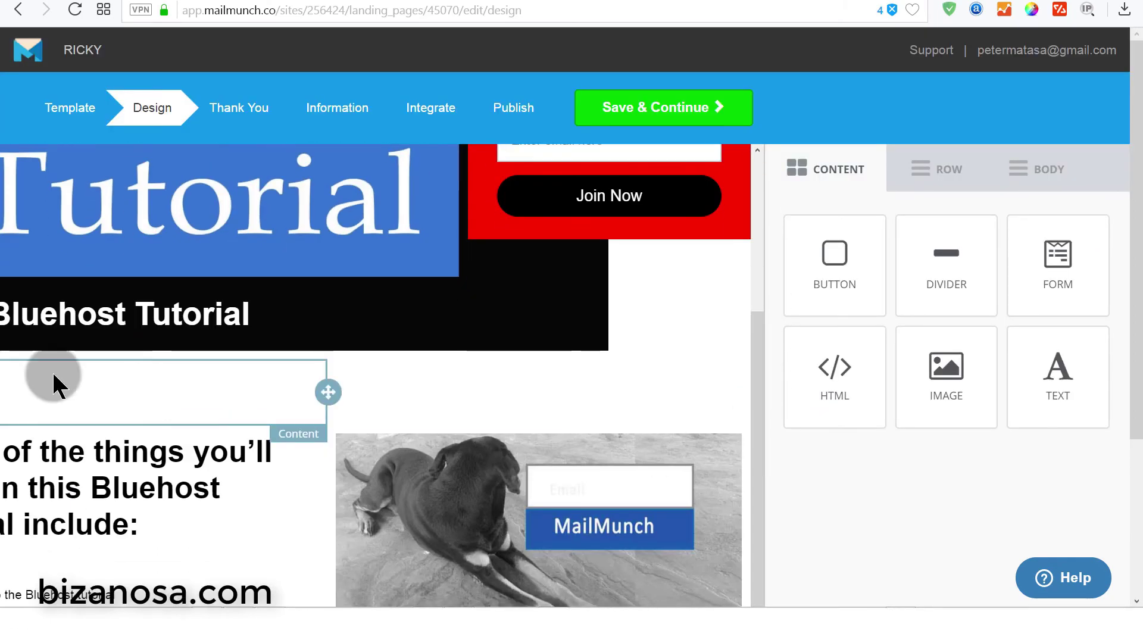
{"action": "scroll", "coordinate": [744, 375], "scroll_direction": "down", "scroll_amount": 5}
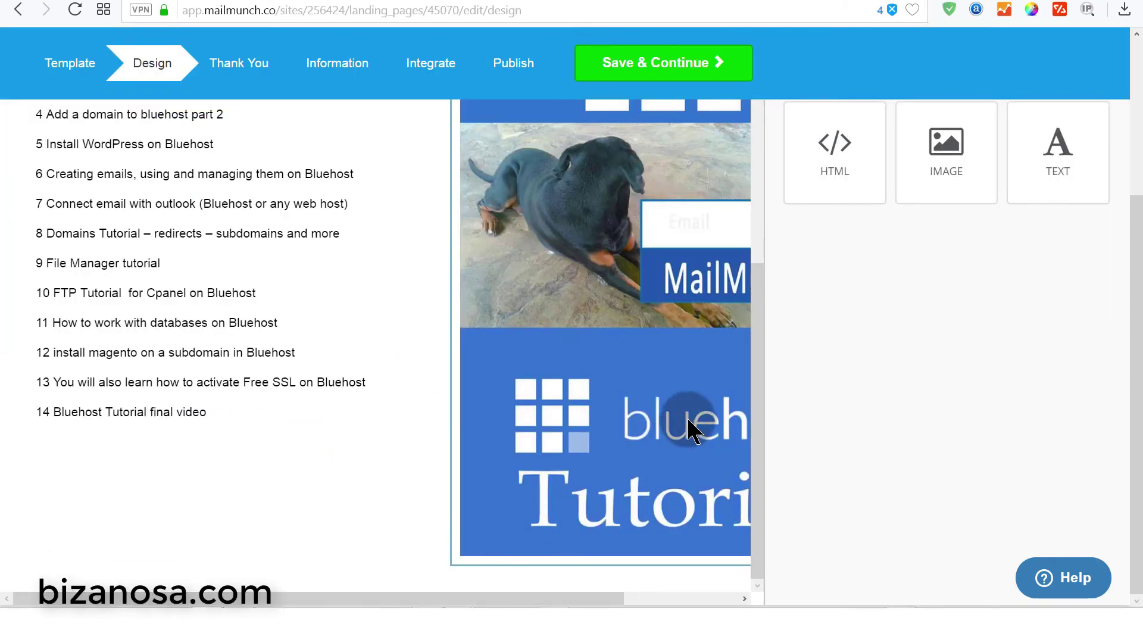
{"action": "left_click", "coordinate": [755, 362]}
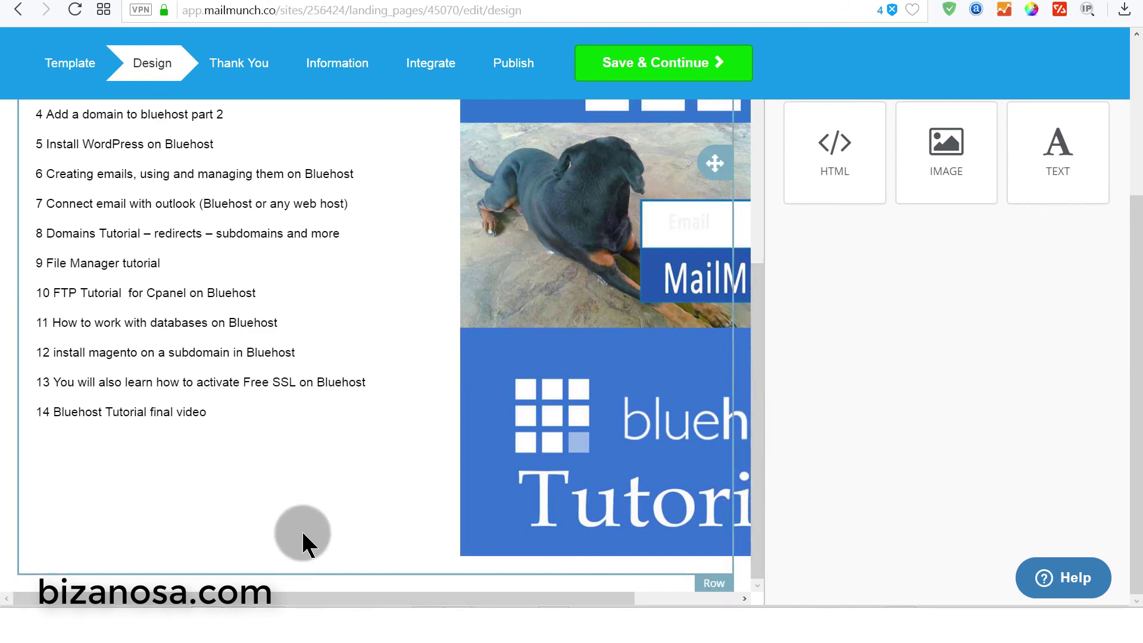
{"action": "left_click_drag", "start_coordinate": [762, 352], "coordinate": [701, 160]}
{"action": "mouse_move", "coordinate": [763, 178]}
{"action": "left_mouse_down"}
{"action": "mouse_move", "coordinate": [761, 84]}
{"action": "mouse_move", "coordinate": [942, 439]}
{"action": "mouse_move", "coordinate": [740, 220]}
{"action": "mouse_move", "coordinate": [762, 185]}
{"action": "left_mouse_up"}
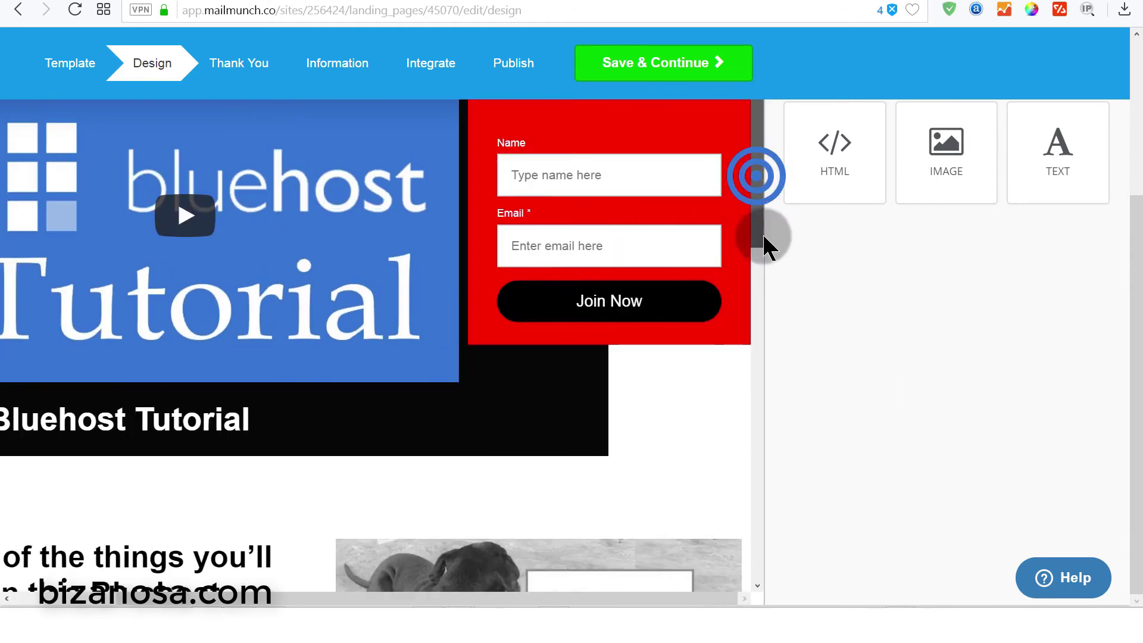
{"action": "scroll", "coordinate": [1019, 377], "scroll_direction": "up", "scroll_amount": 4}
- Drop a two-column row layout below the topic list and collage image
{"action": "left_click", "coordinate": [926, 173]}
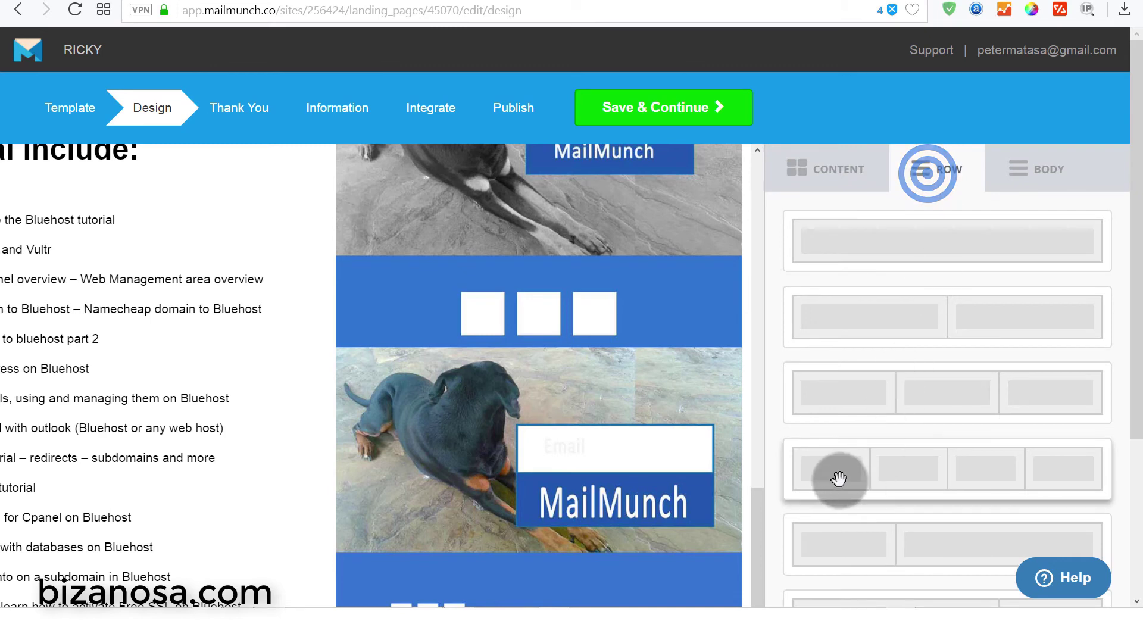
{"action": "scroll", "coordinate": [845, 481], "scroll_direction": "down", "scroll_amount": 5}
{"action": "left_click", "coordinate": [1140, 325]}
{"action": "left_click_drag", "start_coordinate": [1139, 324], "coordinate": [1137, 197]}
{"action": "left_click_drag", "start_coordinate": [905, 260], "coordinate": [973, 241]}
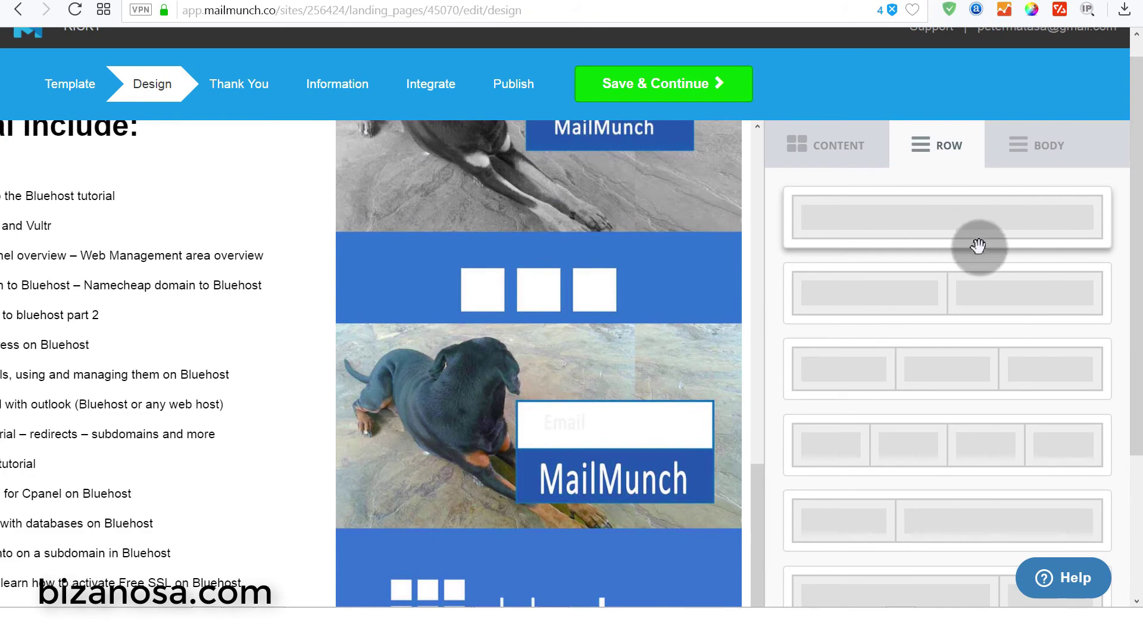
{"action": "left_click_drag", "start_coordinate": [1130, 209], "coordinate": [1136, 308]}
{"action": "left_click_drag", "start_coordinate": [992, 171], "coordinate": [468, 575]}
{"action": "left_click_drag", "start_coordinate": [753, 417], "coordinate": [461, 512]}
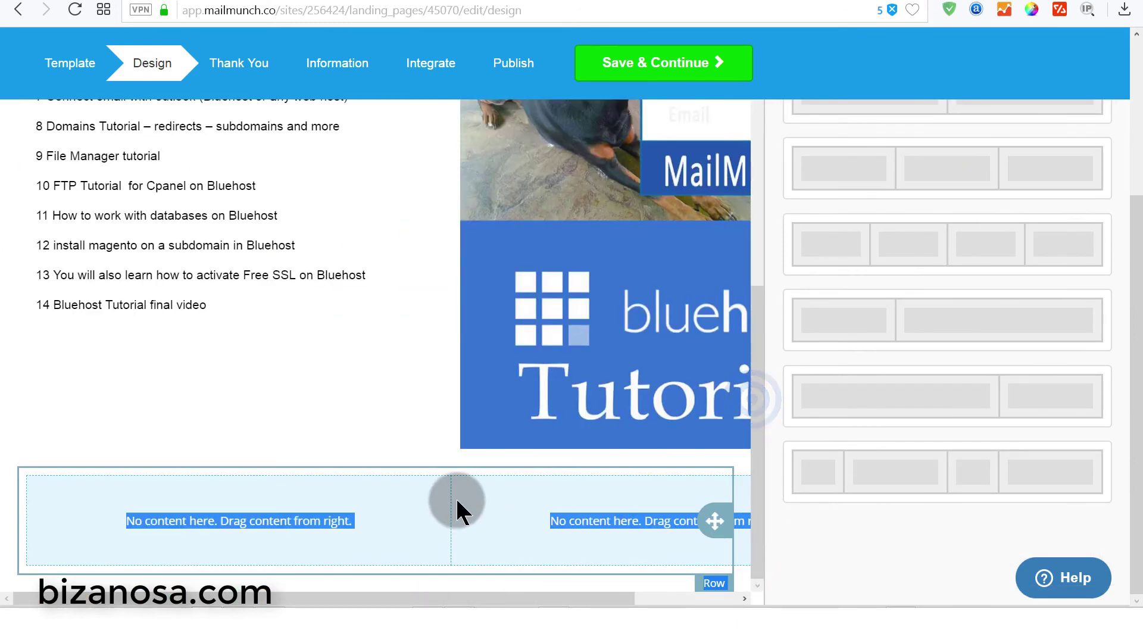
- Add a text block to the new row and paste 'Join this Free Bluehost Tutorial.'
{"action": "left_click", "coordinate": [333, 534]}
{"action": "left_click", "coordinate": [247, 522]}
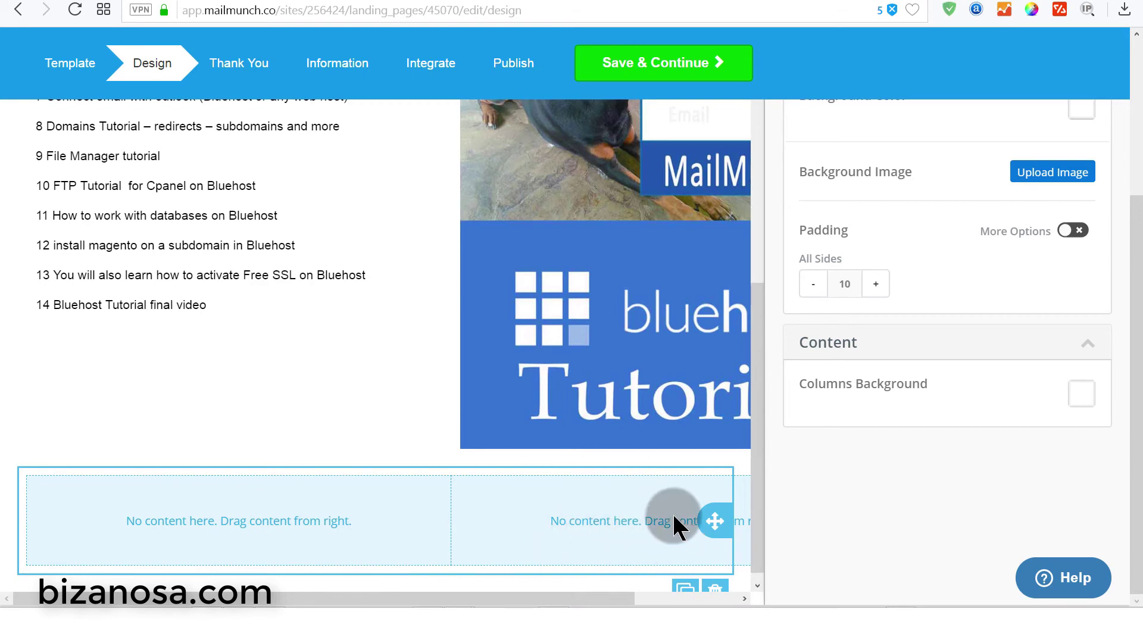
{"action": "left_click_drag", "start_coordinate": [758, 425], "coordinate": [740, 153]}
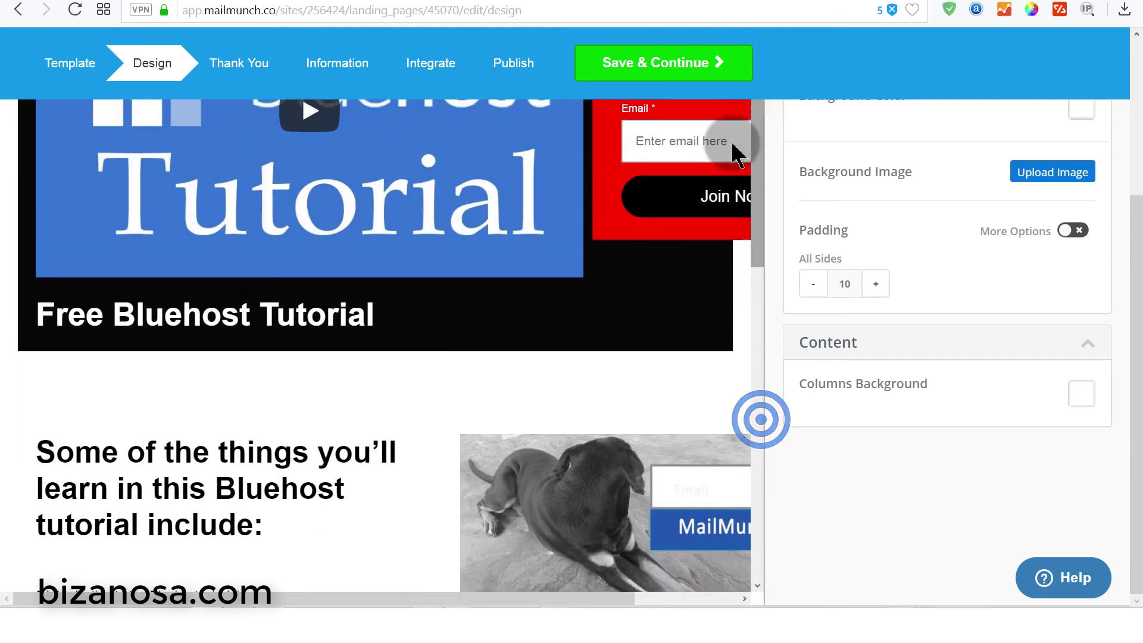
{"action": "left_click", "coordinate": [32, 316]}
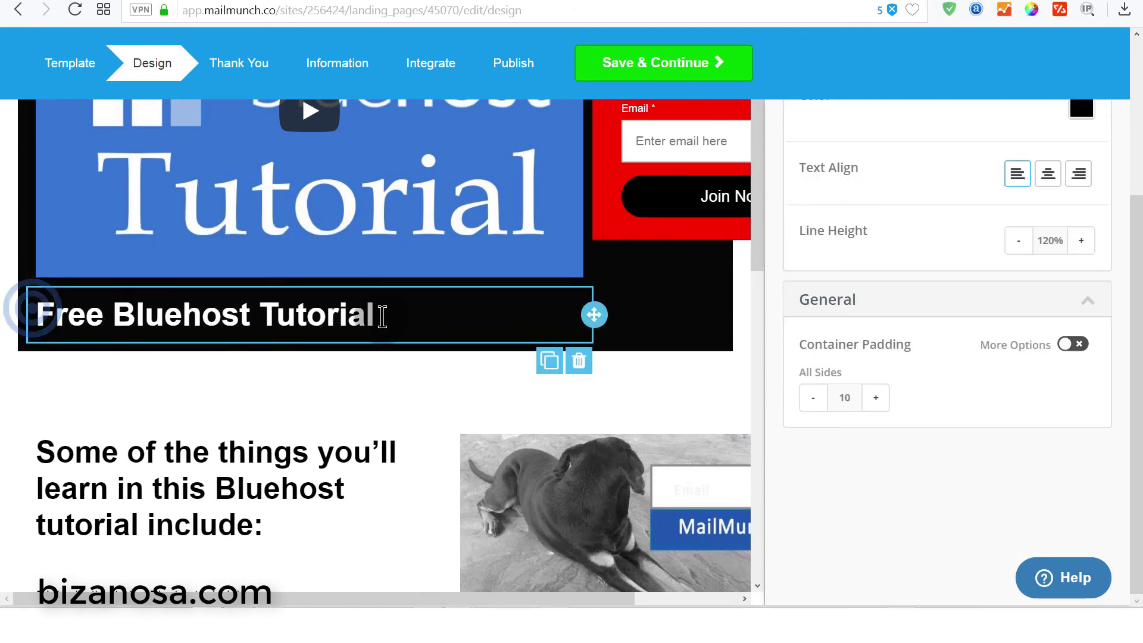
{"action": "left_click_drag", "start_coordinate": [1057, 152], "coordinate": [624, 508]}
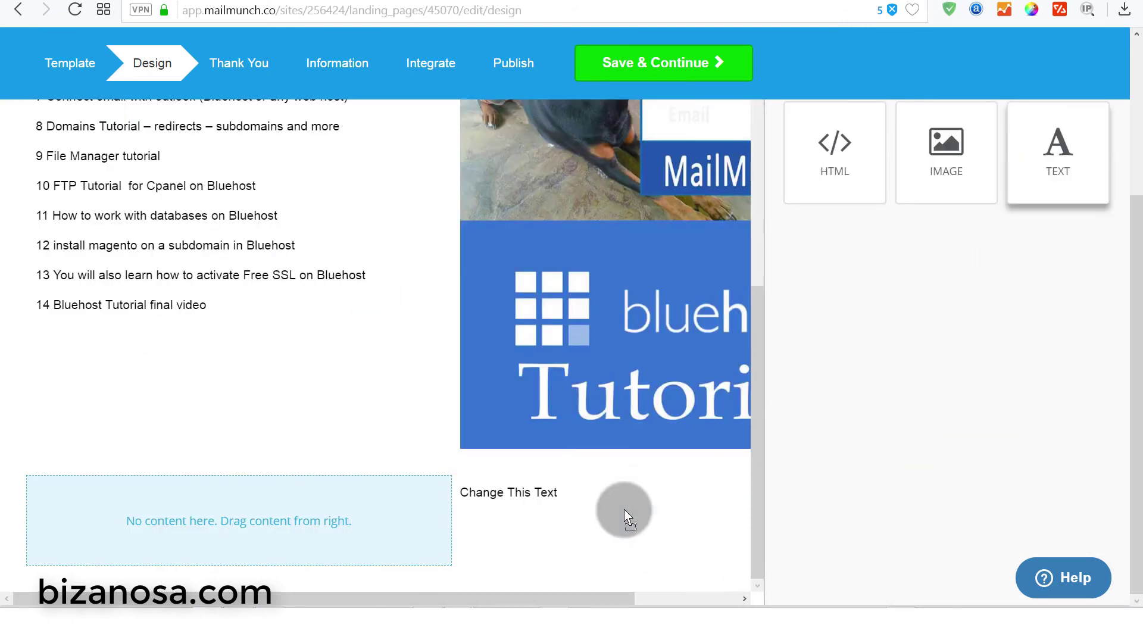
{"action": "left_click", "coordinate": [575, 493]}
{"action": "type", "text": "Free Bluehost Tutorial"}
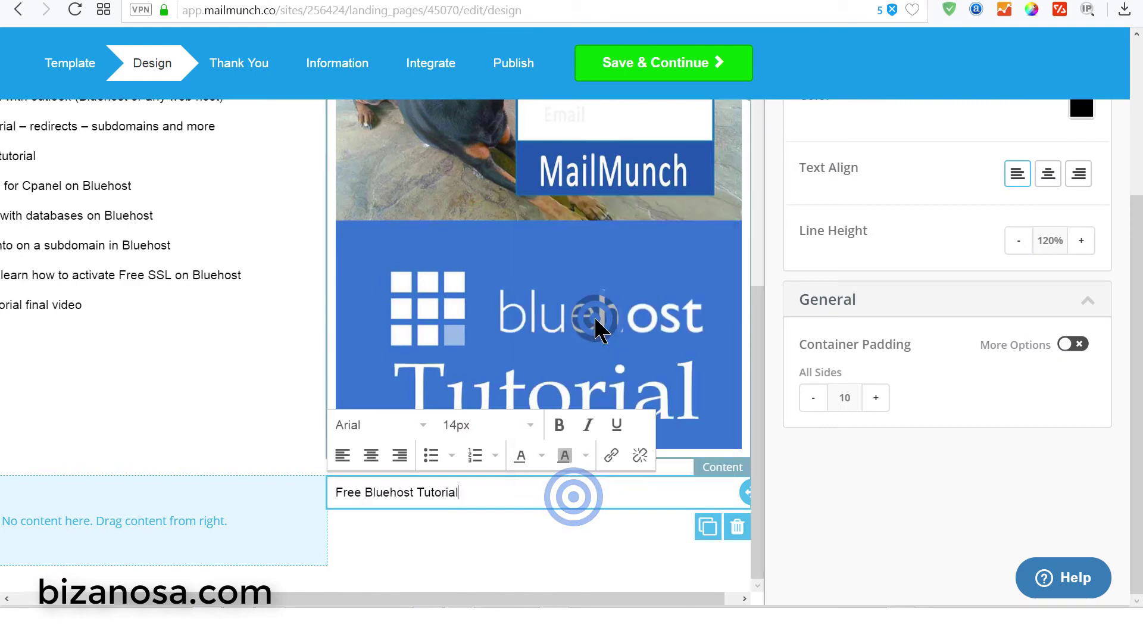
- Set the join heading text to 40px
{"action": "triple_click", "coordinate": [467, 493]}
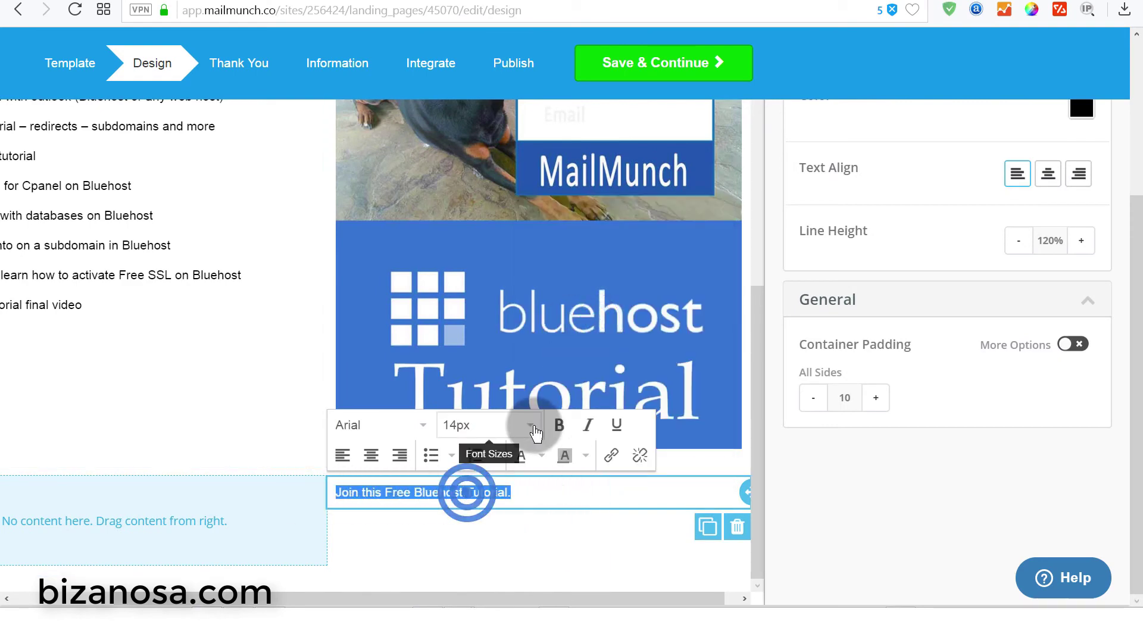
{"action": "left_click", "coordinate": [536, 424]}
{"action": "left_click", "coordinate": [480, 309]}
{"action": "left_click", "coordinate": [754, 468]}
{"action": "left_click", "coordinate": [184, 502]}
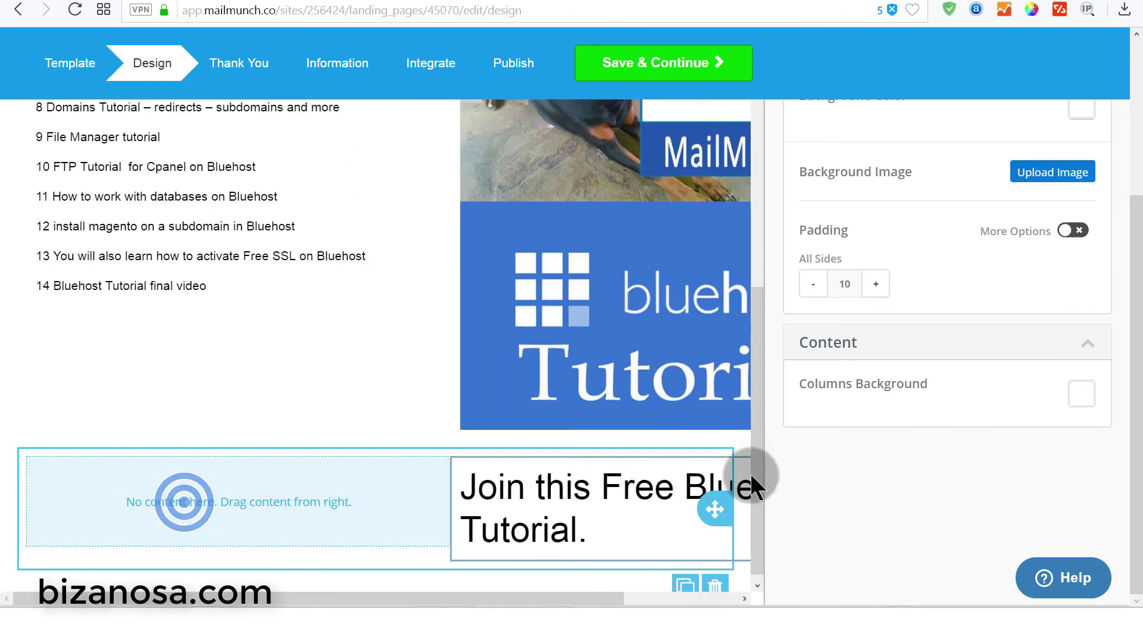
{"action": "scroll", "coordinate": [1136, 345], "scroll_direction": "up", "scroll_amount": 1}
- Place an email form in the empty column with a full-width 'Join Now' button
{"action": "left_click_drag", "start_coordinate": [1067, 112], "coordinate": [251, 537]}
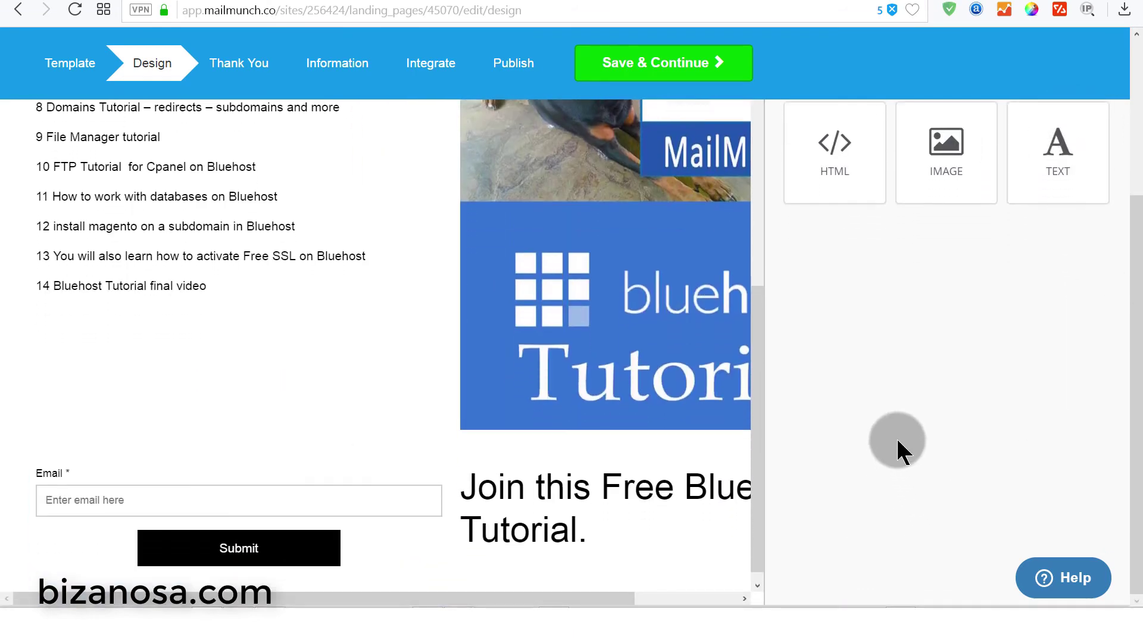
{"action": "left_click_drag", "start_coordinate": [1123, 429], "coordinate": [1120, 446]}
{"action": "triple_click", "coordinate": [845, 203]}
{"action": "type", "text": "Join Now"}
{"action": "left_click_drag", "start_coordinate": [1019, 498], "coordinate": [1097, 510]}
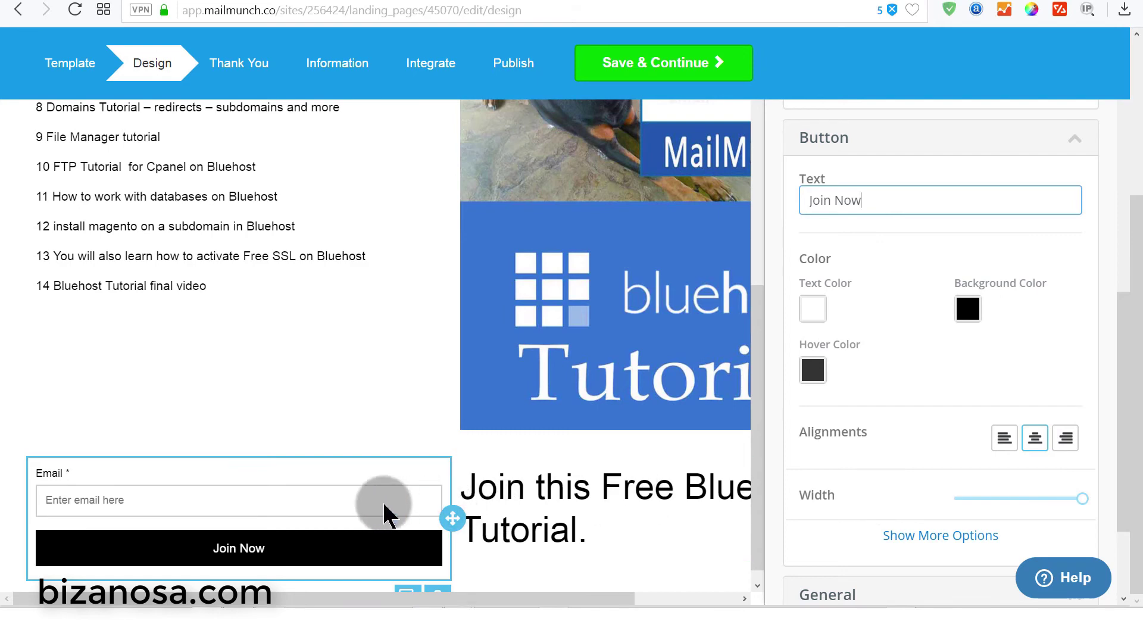
{"action": "left_click", "coordinate": [359, 503]}
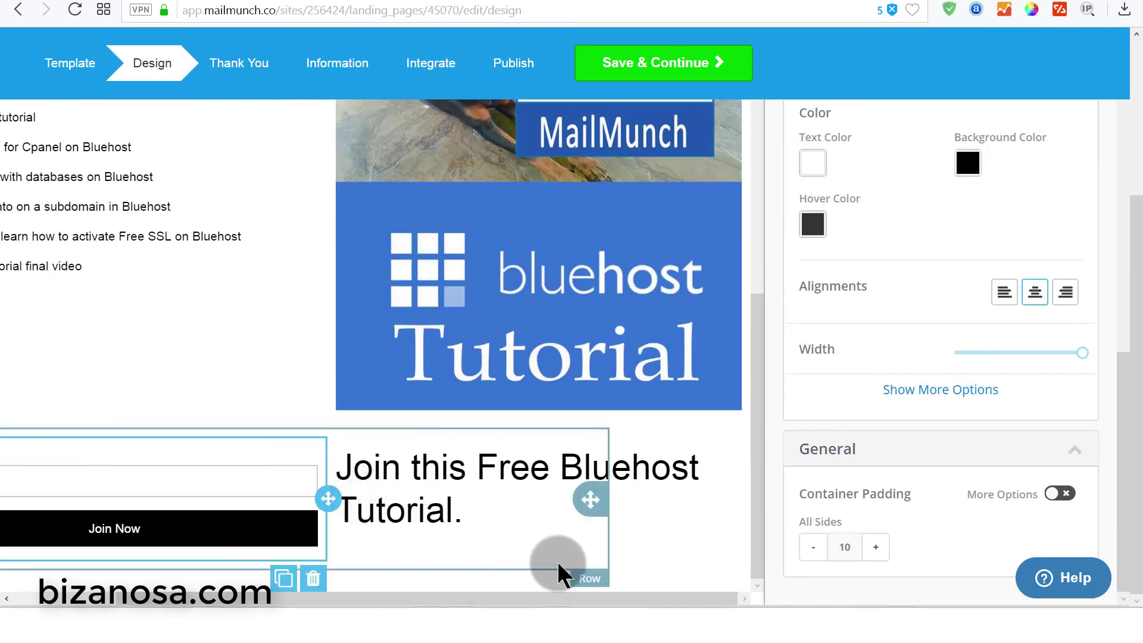
- Give the signup row a dark red #D91818 background
{"action": "left_click", "coordinate": [590, 577]}
{"action": "left_click", "coordinate": [1002, 232]}
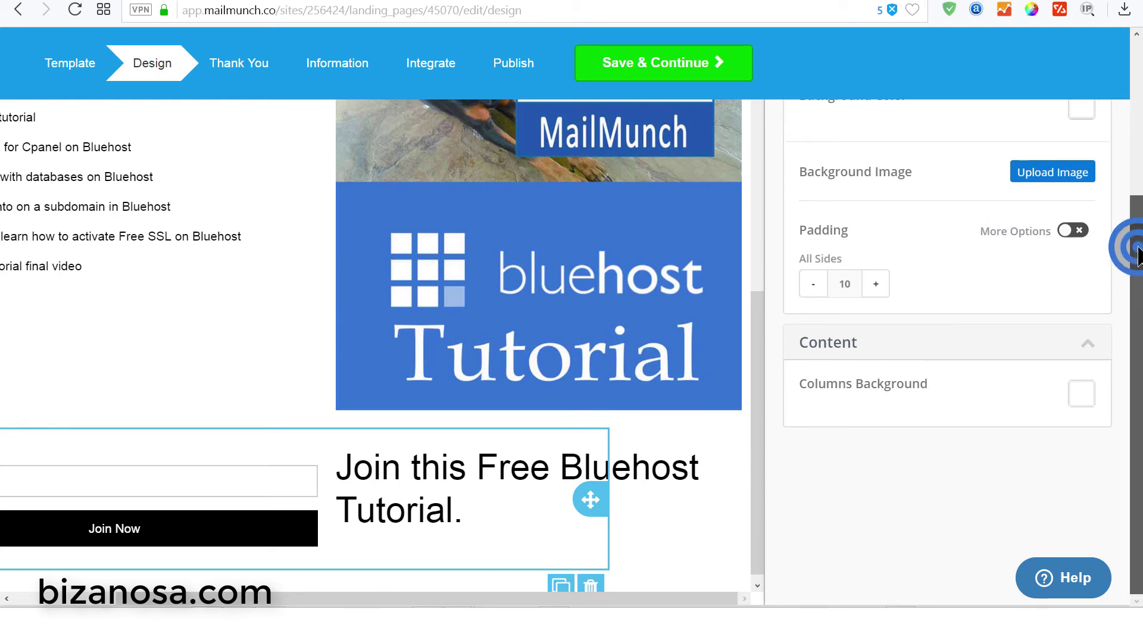
{"action": "scroll", "coordinate": [1134, 256], "scroll_direction": "up", "scroll_amount": 4}
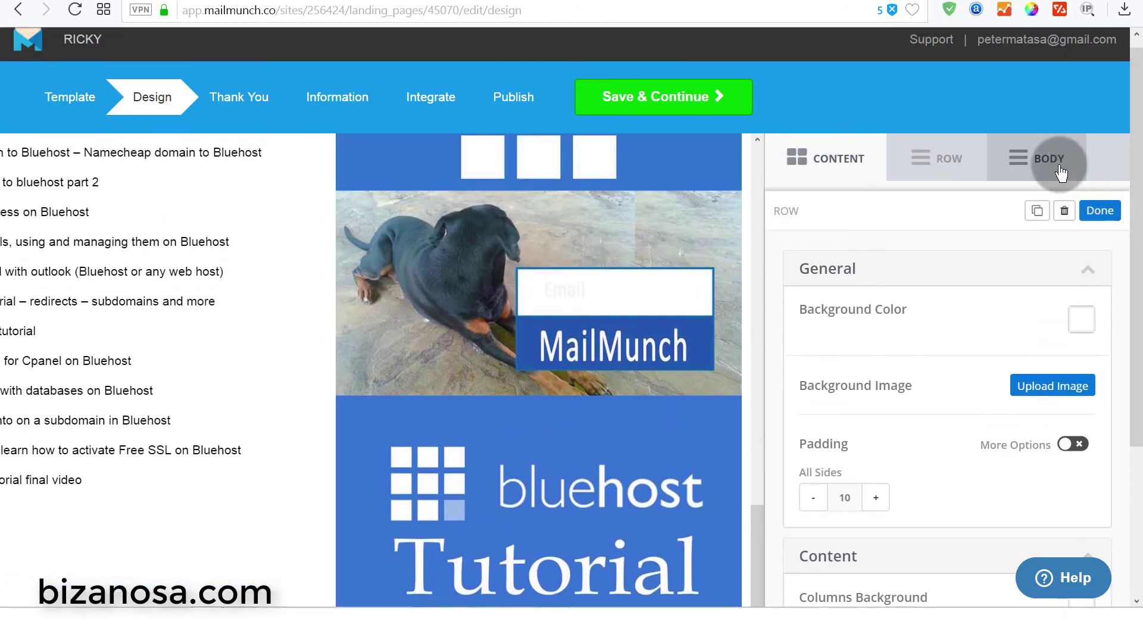
{"action": "left_click", "coordinate": [949, 160]}
{"action": "left_click", "coordinate": [1081, 319]}
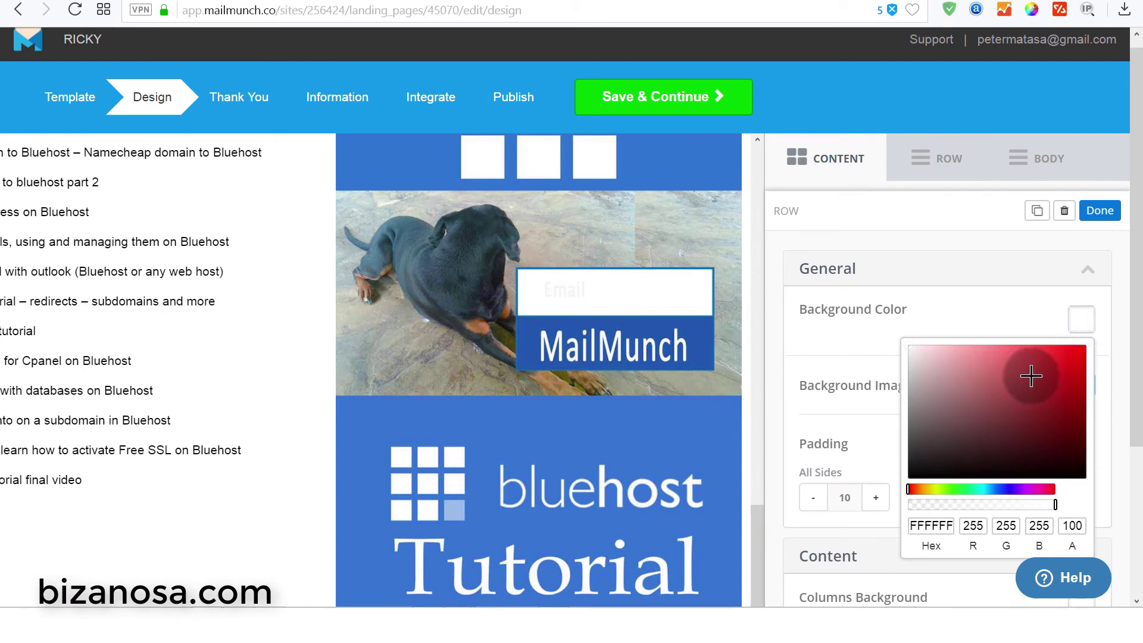
{"action": "left_click", "coordinate": [1061, 365]}
{"action": "left_click", "coordinate": [1078, 365]}
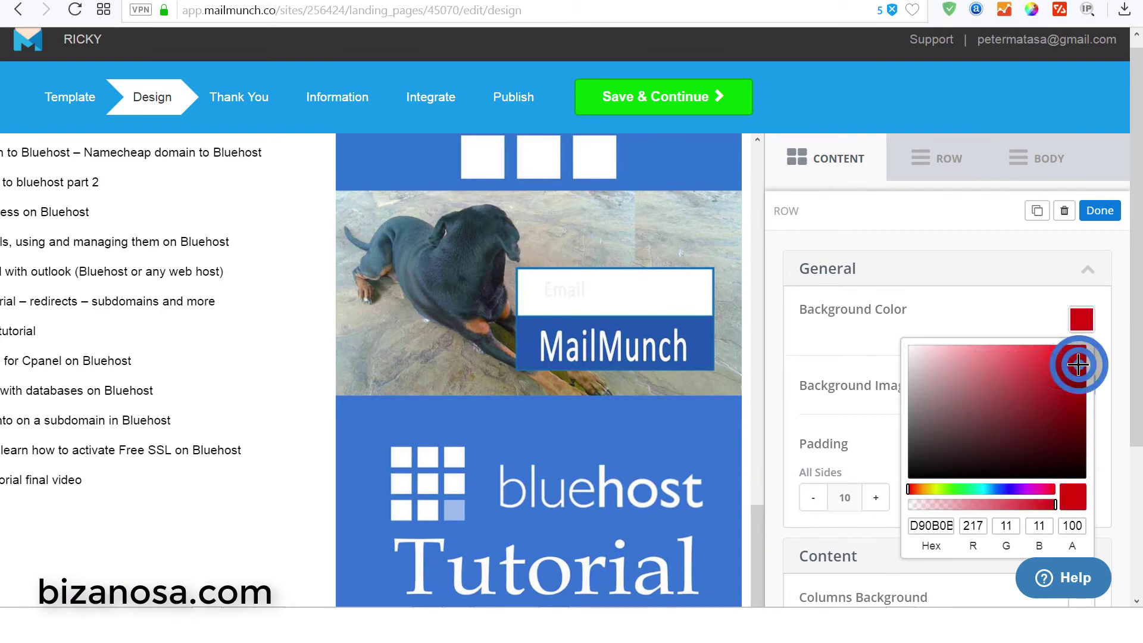
{"action": "left_click_drag", "start_coordinate": [1134, 288], "coordinate": [1134, 425]}
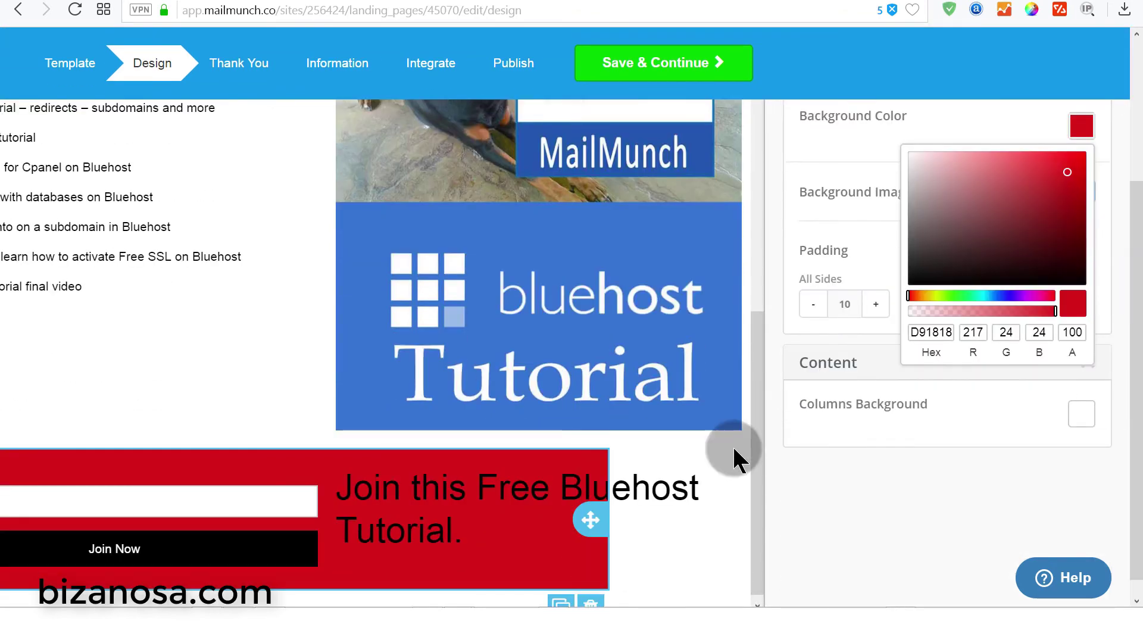
{"action": "left_click", "coordinate": [345, 476]}
- Make the join heading text white
{"action": "left_click_drag", "start_coordinate": [345, 474], "coordinate": [492, 493]}
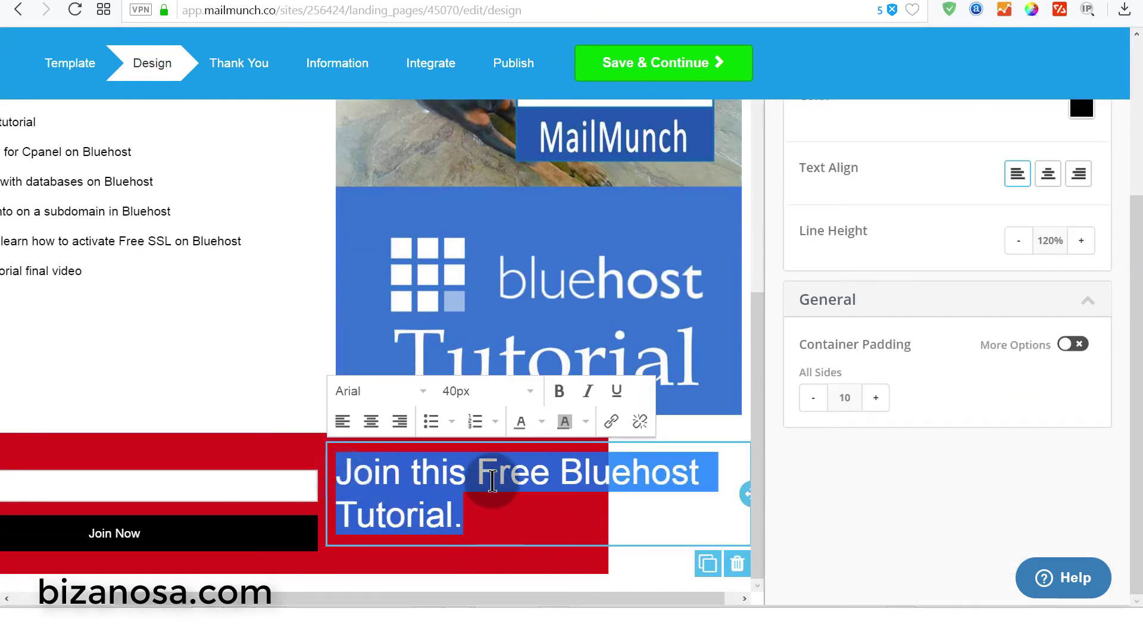
{"action": "left_click", "coordinate": [522, 421]}
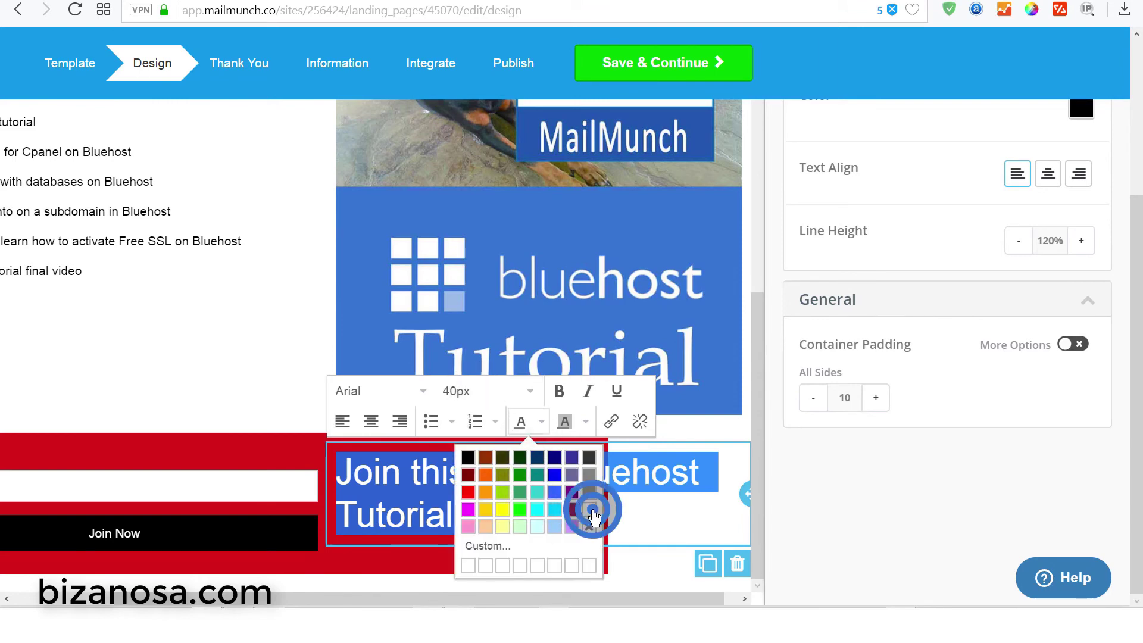
{"action": "left_click", "coordinate": [588, 510]}
{"action": "left_click", "coordinate": [737, 435]}
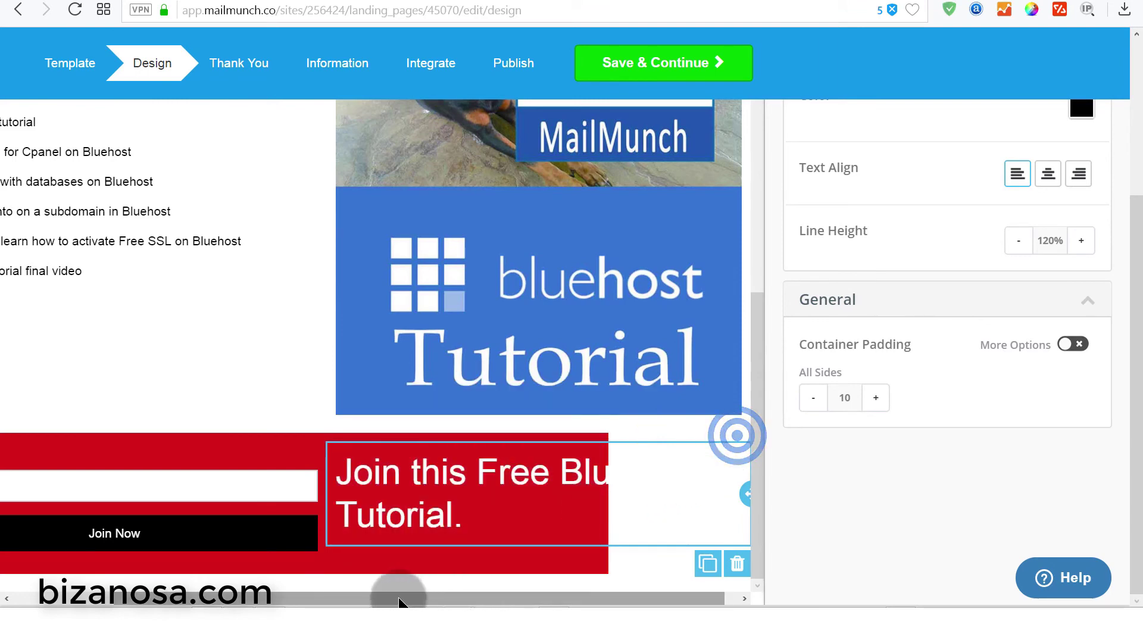
- Hide the Email field's label by unticking Show Label and updating the field
{"action": "left_click_drag", "start_coordinate": [399, 601], "coordinate": [303, 601]}
{"action": "left_click", "coordinate": [68, 462]}
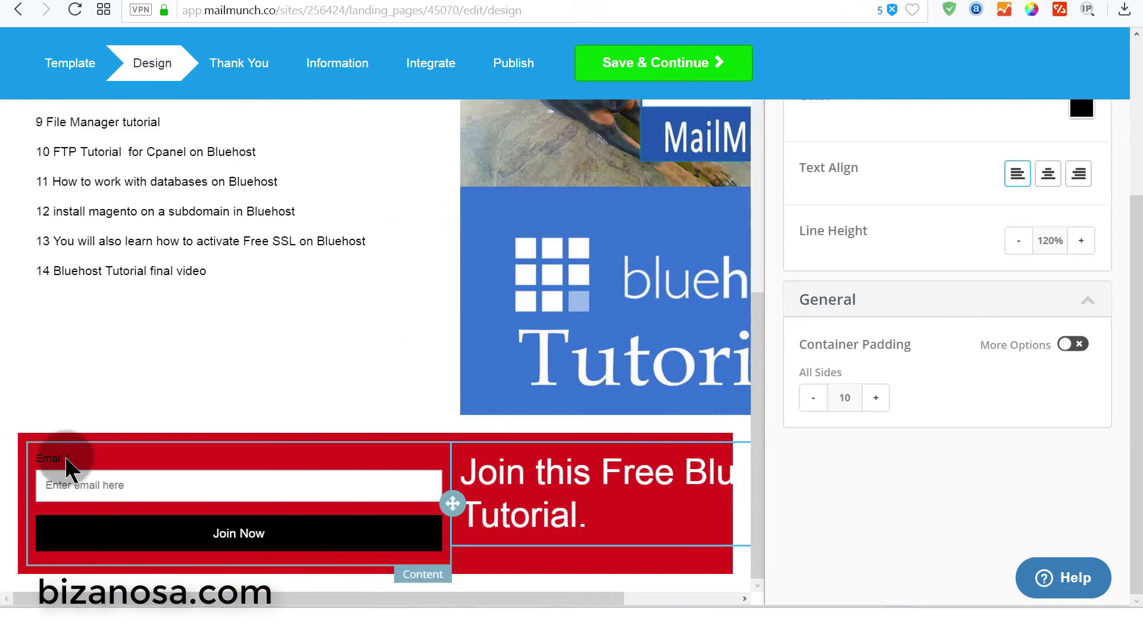
{"action": "left_click", "coordinate": [63, 465]}
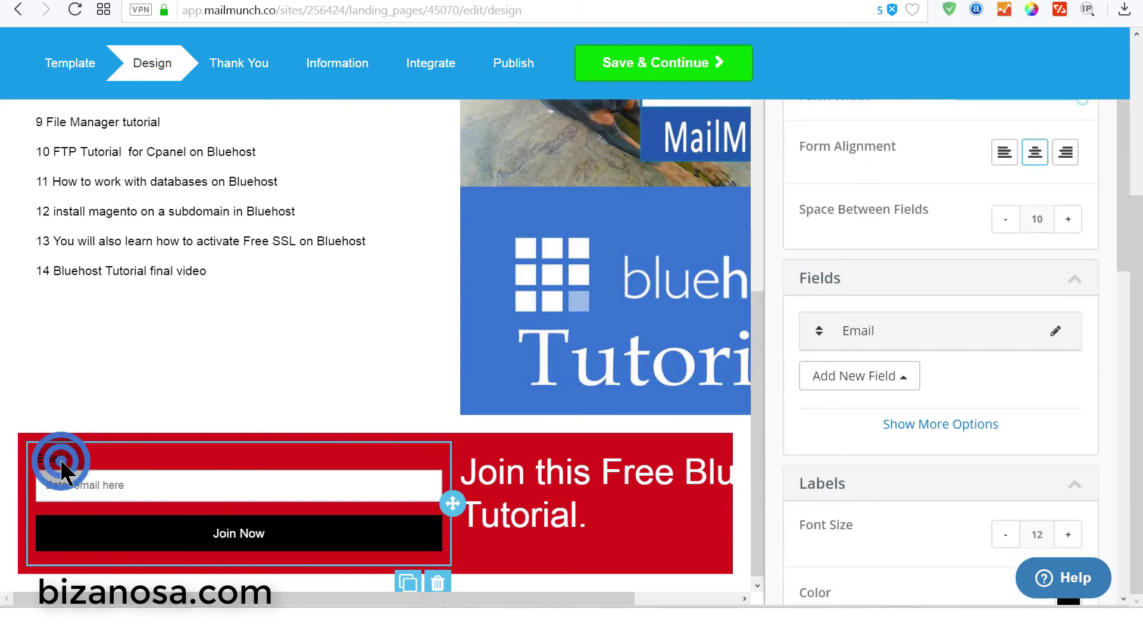
{"action": "left_click", "coordinate": [89, 485]}
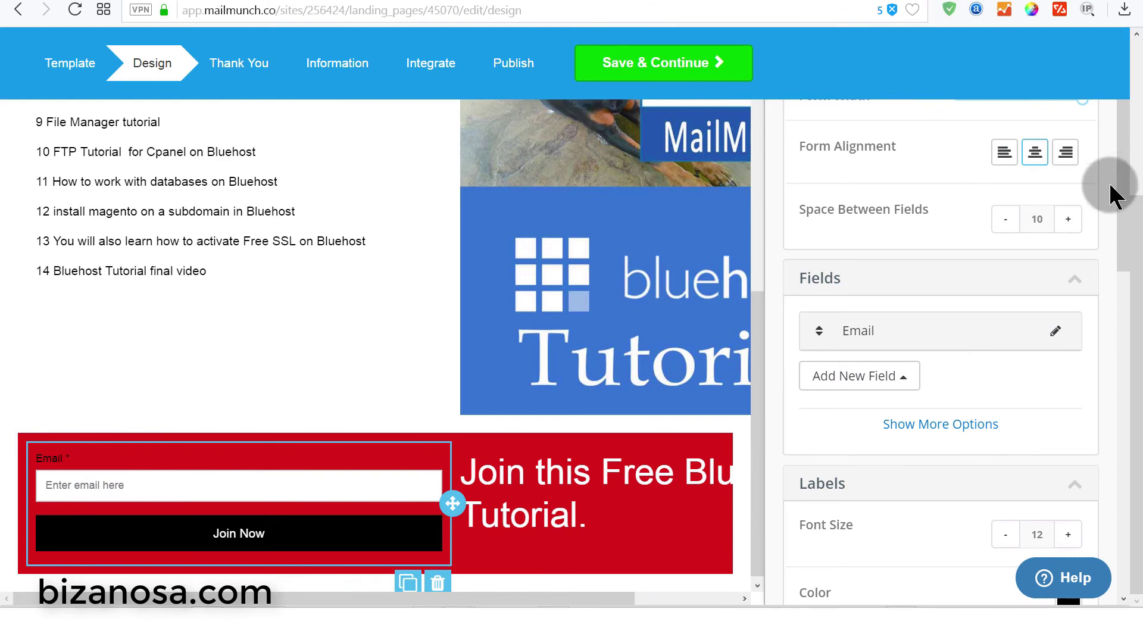
{"action": "left_click", "coordinate": [378, 468]}
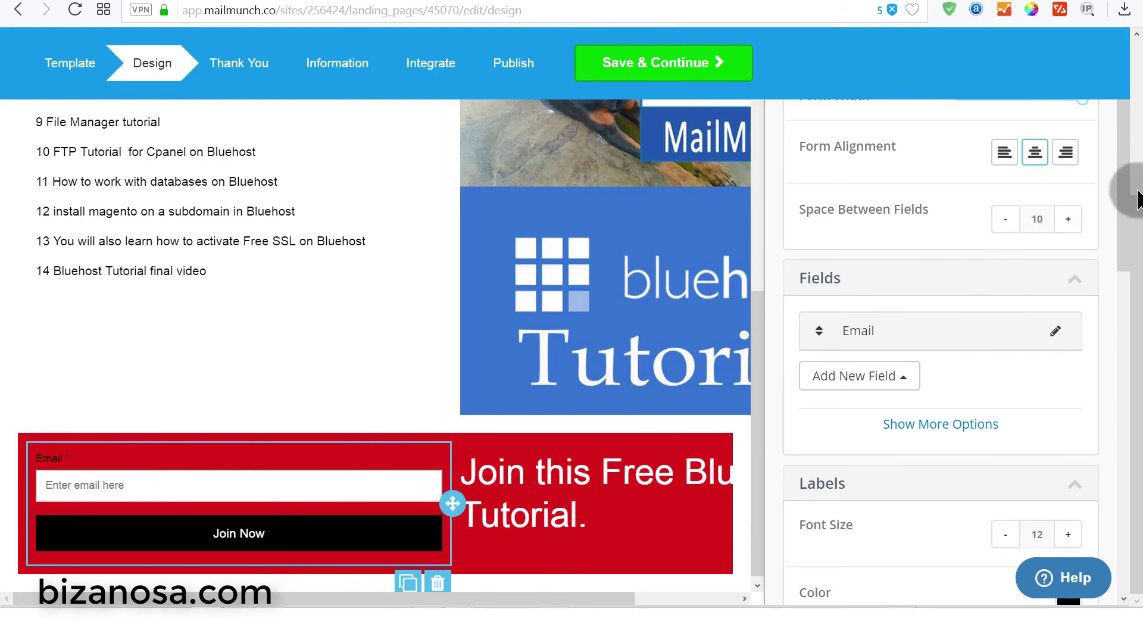
{"action": "scroll", "coordinate": [1137, 203], "scroll_direction": "up", "scroll_amount": 5}
{"action": "left_click", "coordinate": [1055, 260]}
{"action": "left_click", "coordinate": [372, 306]}
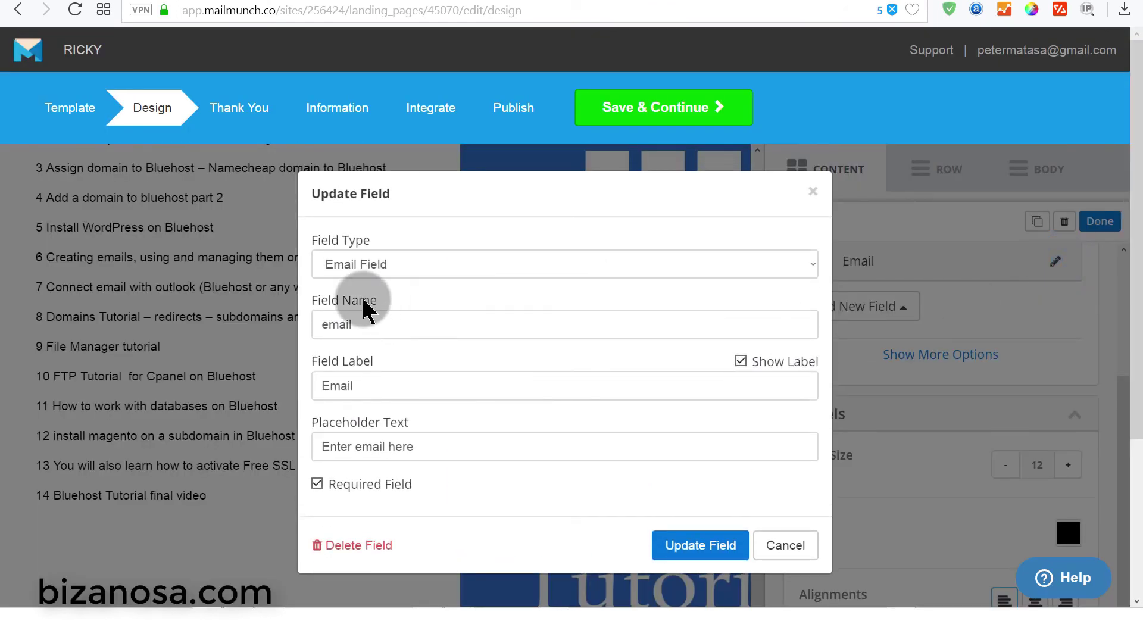
{"action": "left_click", "coordinate": [740, 362]}
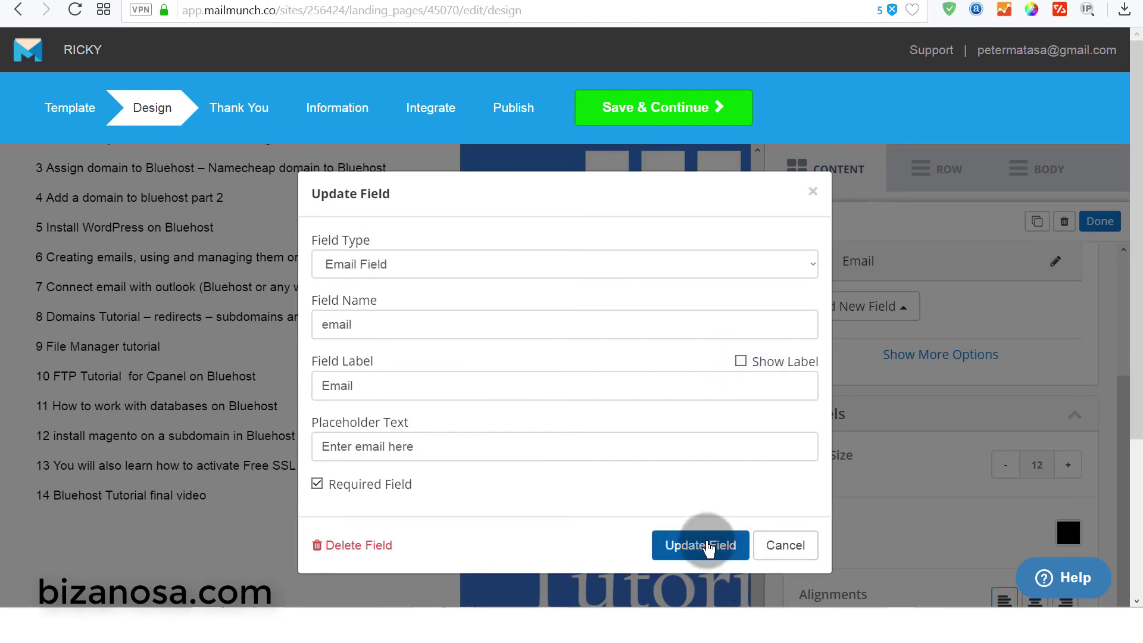
{"action": "left_click", "coordinate": [701, 546]}
{"action": "scroll", "coordinate": [491, 424], "scroll_direction": "down", "scroll_amount": 4}
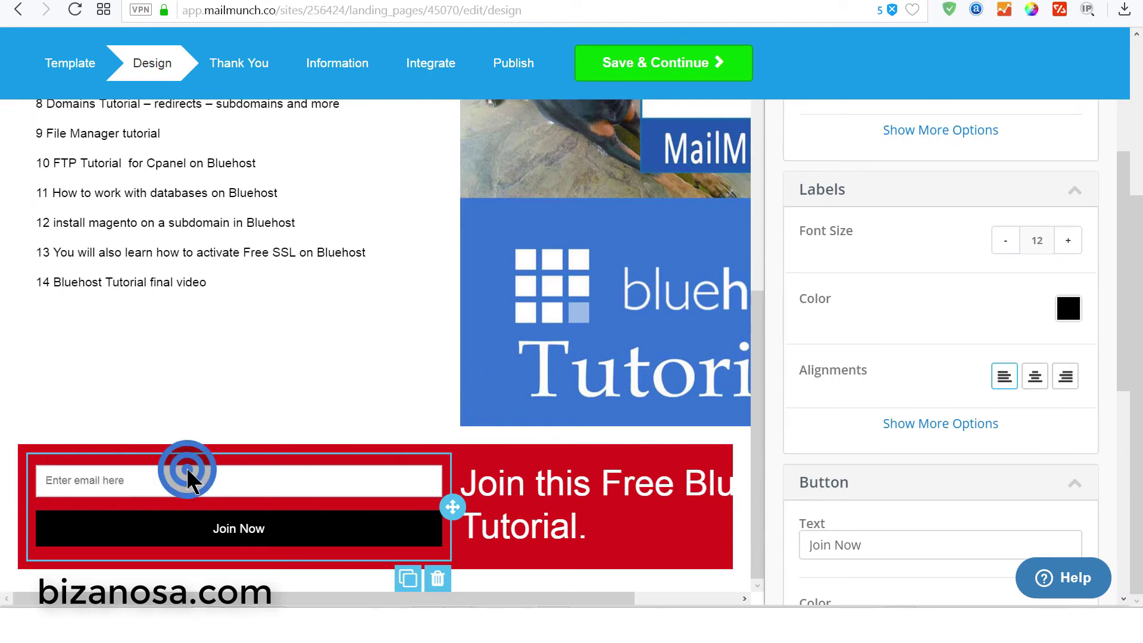
- Reselect the heading text, then save the landing page with Save & Continue
{"action": "left_click", "coordinate": [597, 528]}
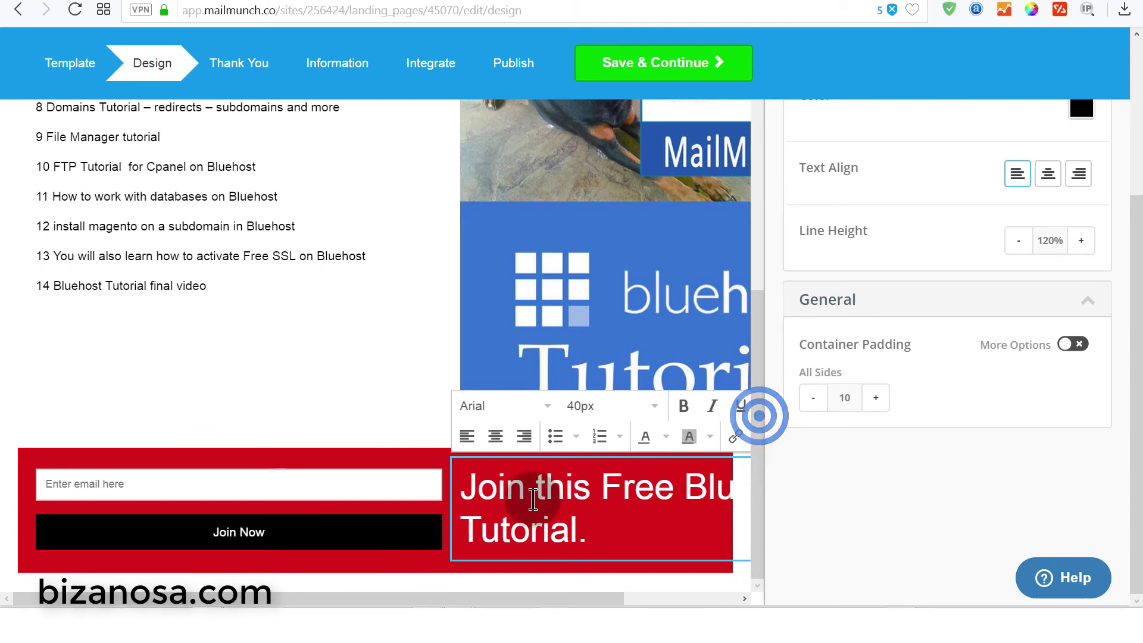
{"action": "left_click", "coordinate": [370, 434]}
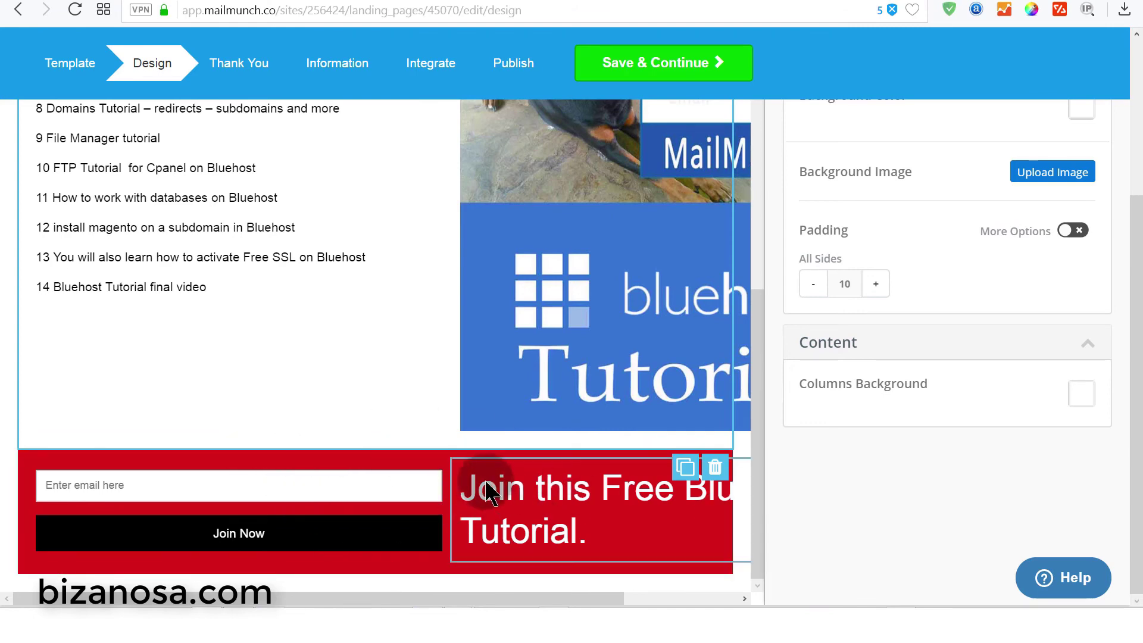
{"action": "left_click", "coordinate": [467, 482]}
{"action": "left_click_drag", "start_coordinate": [467, 481], "coordinate": [630, 546]}
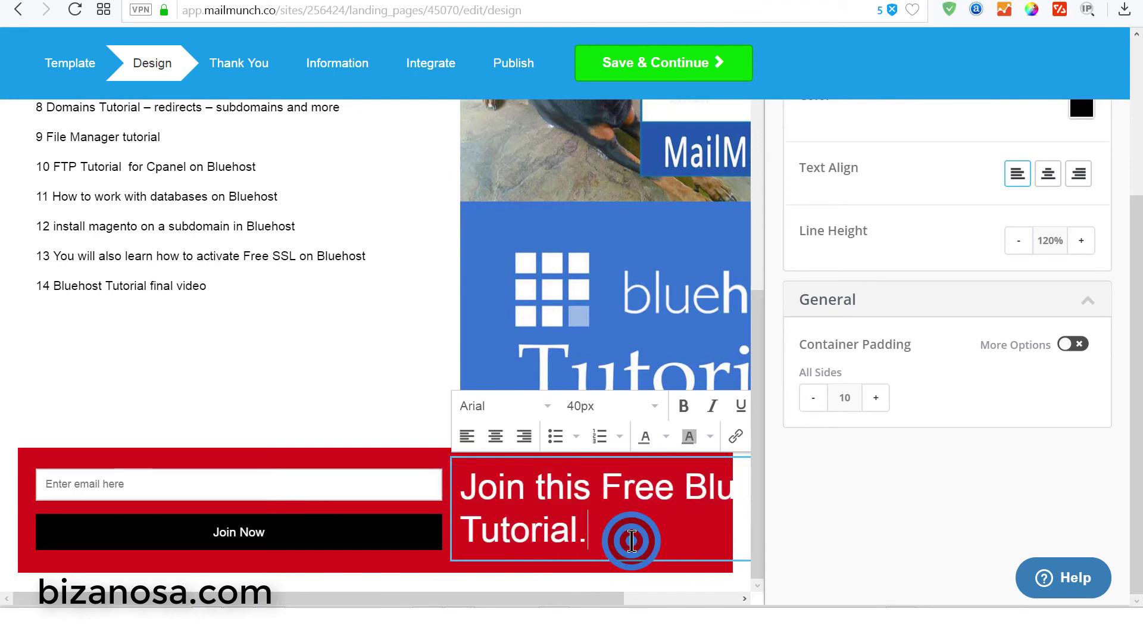
{"action": "scroll", "coordinate": [755, 446], "scroll_direction": "up", "scroll_amount": 4}
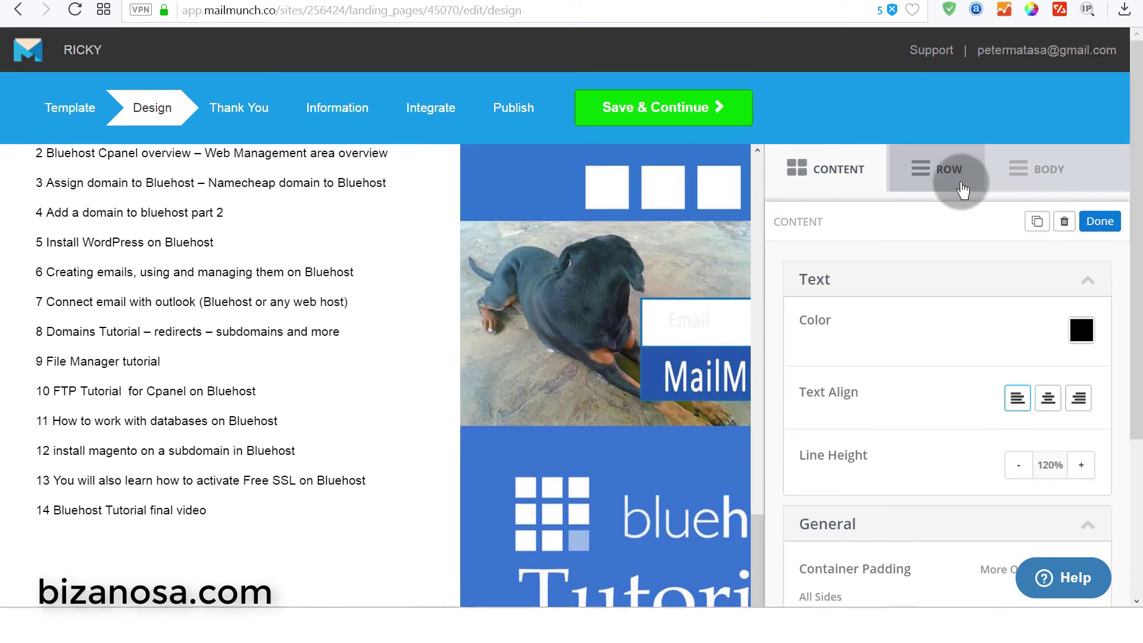
{"action": "left_click", "coordinate": [961, 187]}
{"action": "scroll", "coordinate": [452, 416], "scroll_direction": "down", "scroll_amount": 4}
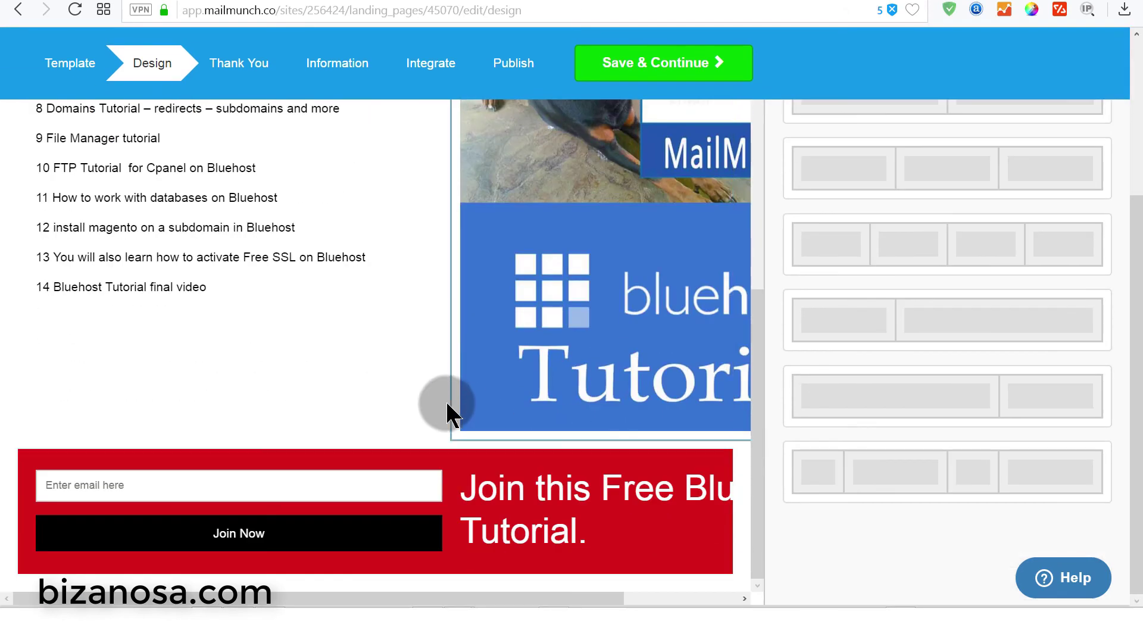
{"action": "scroll", "coordinate": [559, 513], "scroll_direction": "up", "scroll_amount": 1}
{"action": "left_click", "coordinate": [240, 59]}
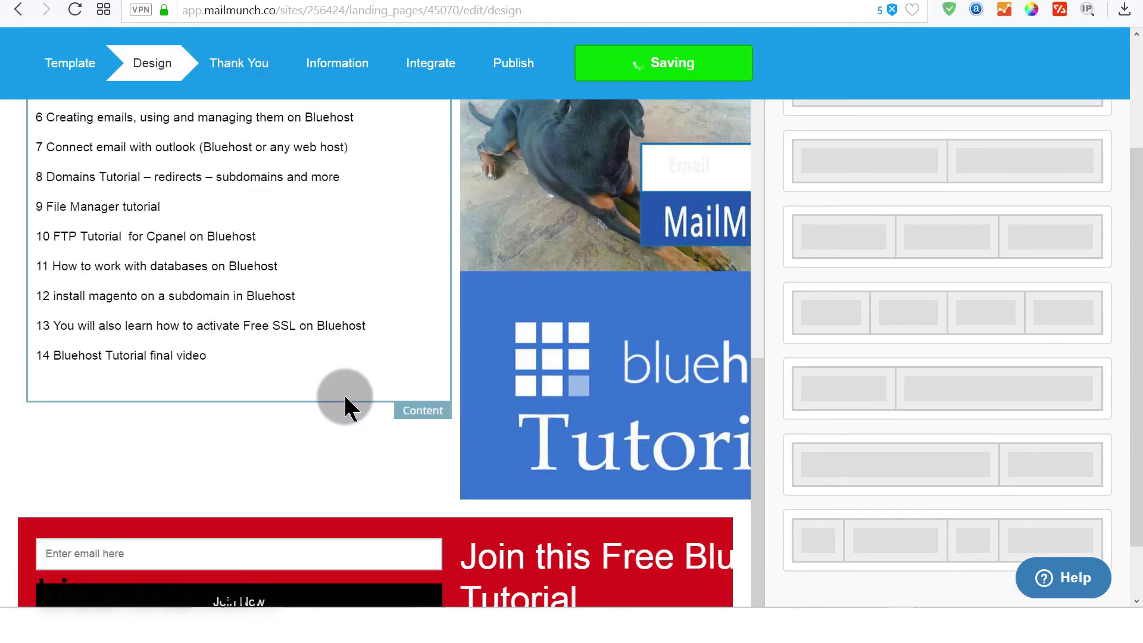
{"action": "scroll", "coordinate": [348, 405], "scroll_direction": "down", "scroll_amount": 1}
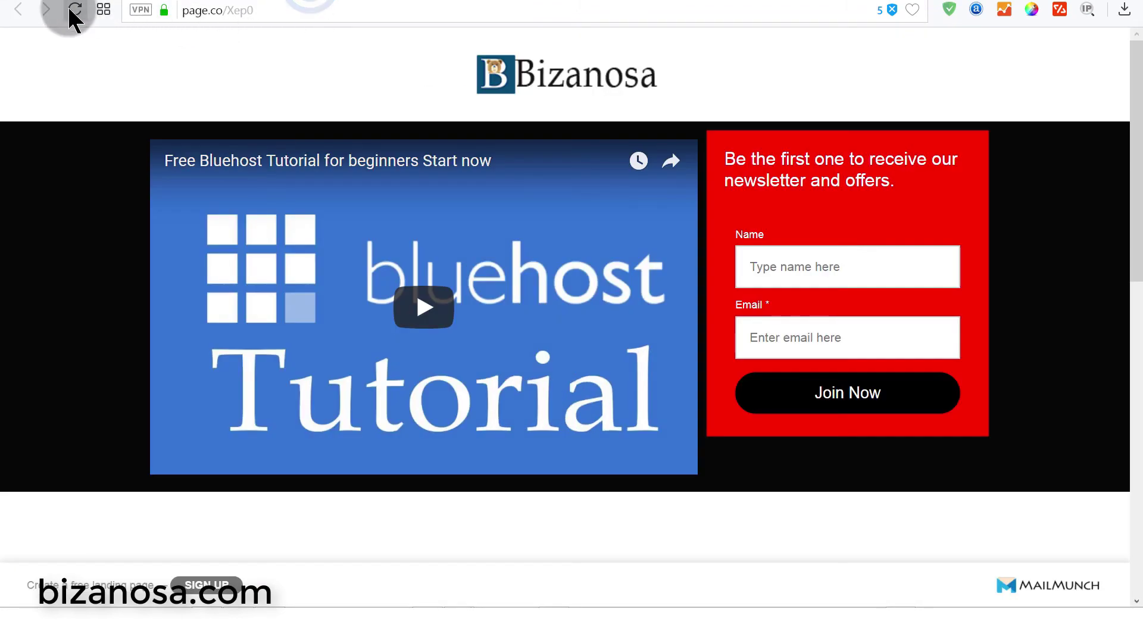
{"action": "left_click", "coordinate": [70, 11]}
{"action": "left_click_drag", "start_coordinate": [1137, 116], "coordinate": [1137, 347]}
{"action": "left_click_drag", "start_coordinate": [1137, 300], "coordinate": [1136, 422]}
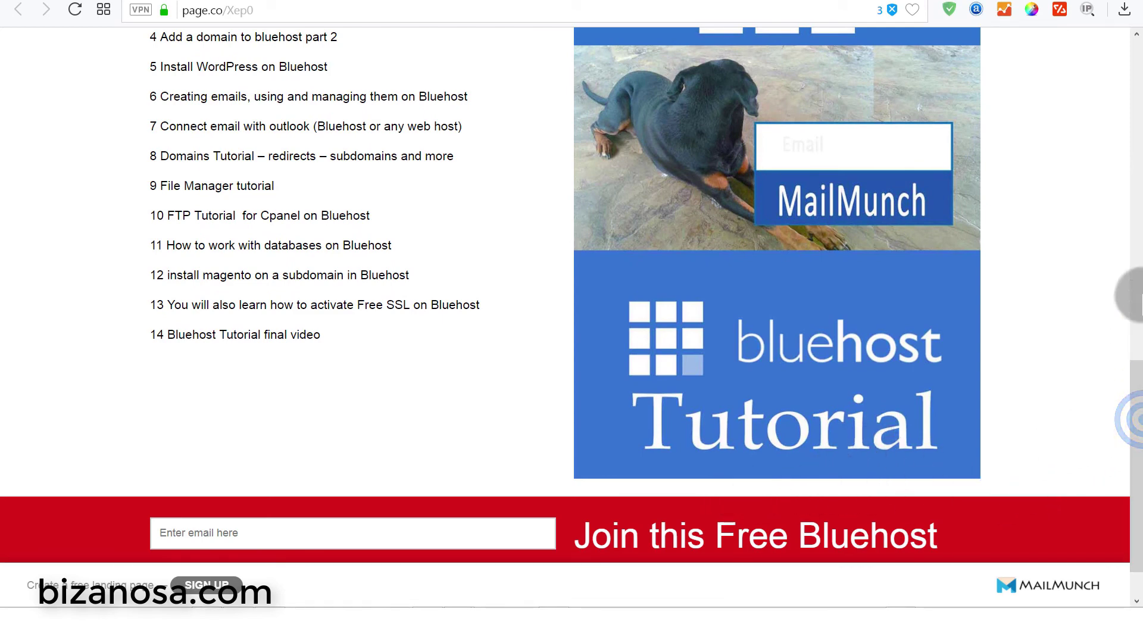
{"action": "mouse_move", "coordinate": [1134, 403]}
{"action": "left_mouse_down"}
{"action": "mouse_move", "coordinate": [1133, 319]}
{"action": "mouse_move", "coordinate": [1134, 416]}
{"action": "left_mouse_up"}
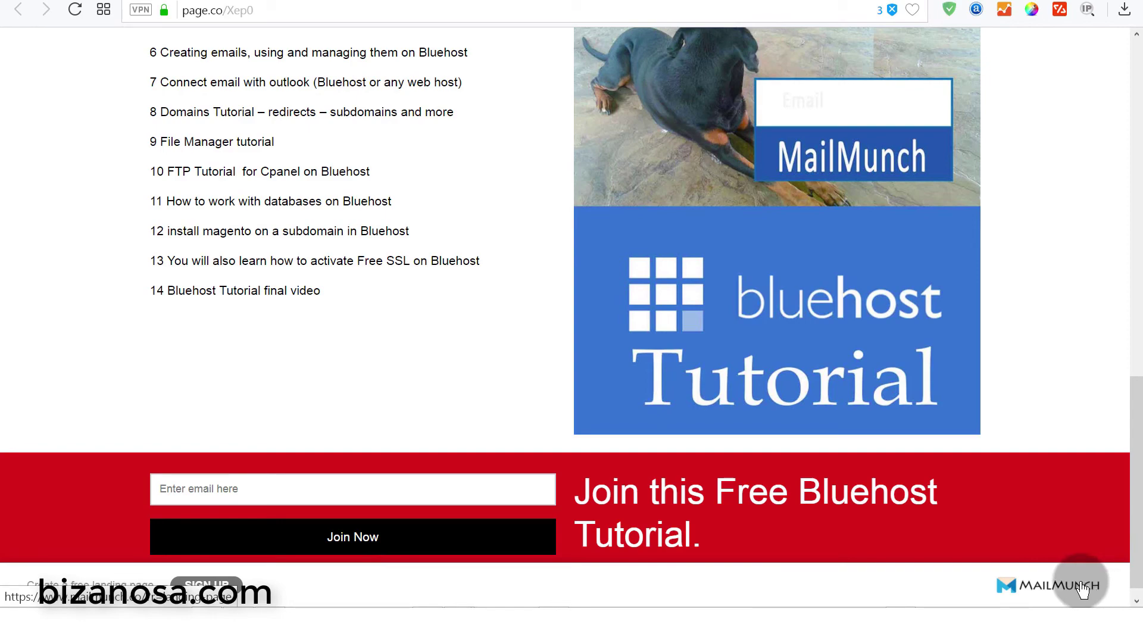
{"action": "left_click_drag", "start_coordinate": [1134, 417], "coordinate": [1123, 592]}
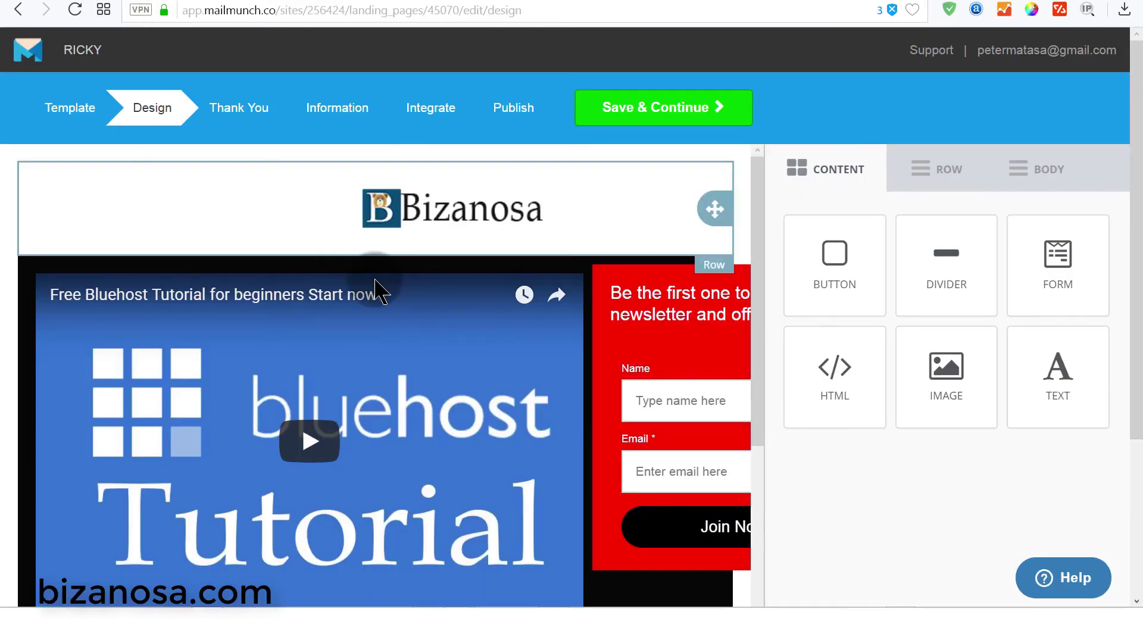
{"action": "left_click", "coordinate": [943, 169]}
{"action": "scroll", "coordinate": [668, 375], "scroll_direction": "down", "scroll_amount": 10}
{"action": "left_click", "coordinate": [929, 131]}
{"action": "scroll", "coordinate": [930, 131], "scroll_direction": "up", "scroll_amount": 2}
- Remove the empty row so the red signup row follows the tutorial list
{"action": "mouse_move", "coordinate": [912, 165]}
{"action": "left_mouse_down"}
{"action": "mouse_move", "coordinate": [597, 543]}
{"action": "mouse_move", "coordinate": [520, 566]}
{"action": "mouse_move", "coordinate": [504, 594]}
{"action": "mouse_move", "coordinate": [500, 555]}
{"action": "mouse_move", "coordinate": [480, 572]}
{"action": "mouse_move", "coordinate": [500, 582]}
{"action": "left_mouse_up"}
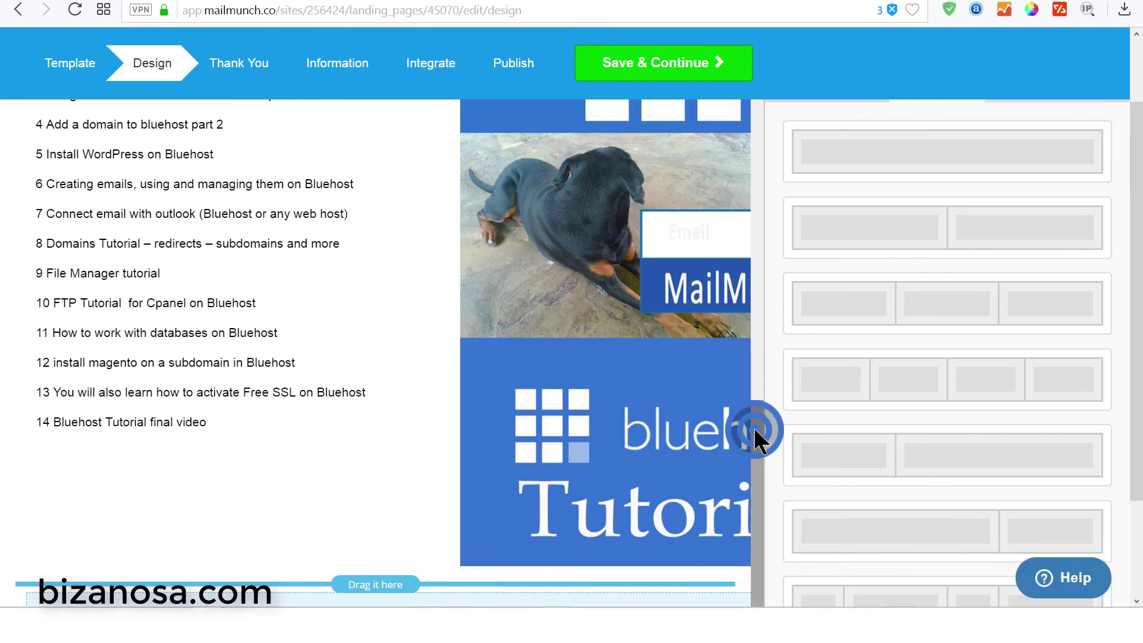
{"action": "left_click_drag", "start_coordinate": [755, 439], "coordinate": [744, 582]}
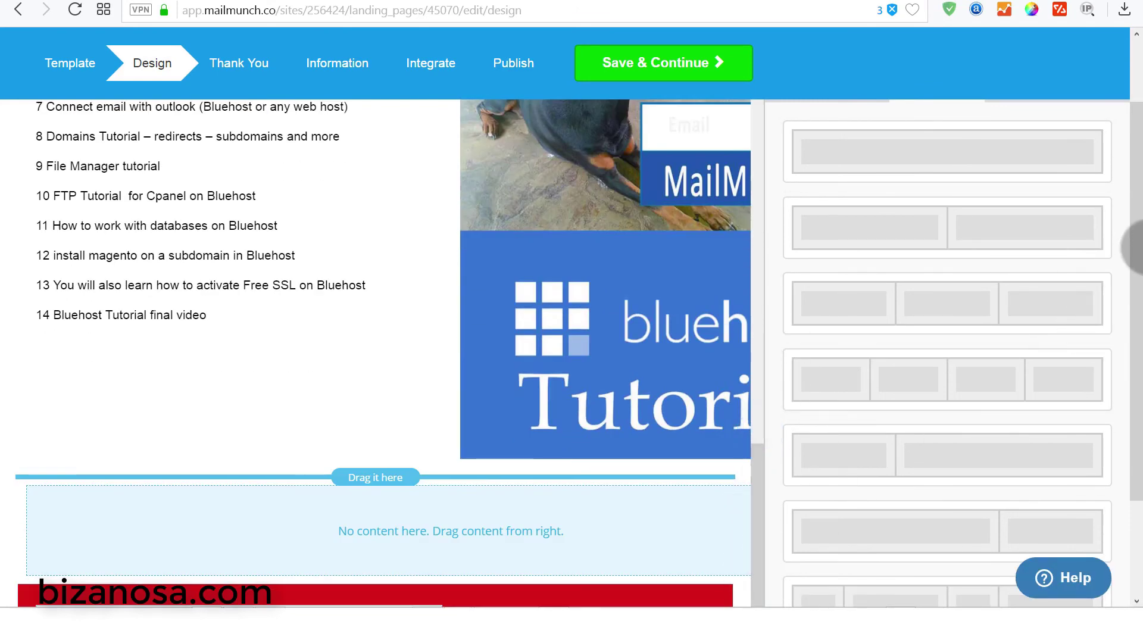
{"action": "left_click", "coordinate": [1132, 242]}
{"action": "left_click_drag", "start_coordinate": [1132, 250], "coordinate": [1132, 345]}
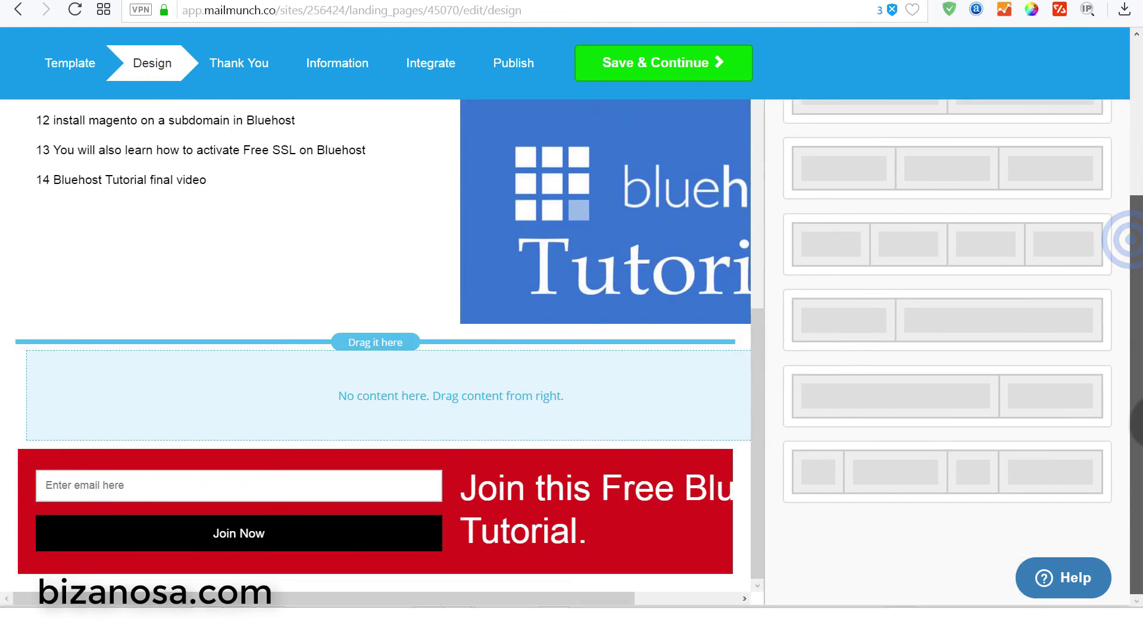
{"action": "left_click_drag", "start_coordinate": [718, 391], "coordinate": [659, 580]}
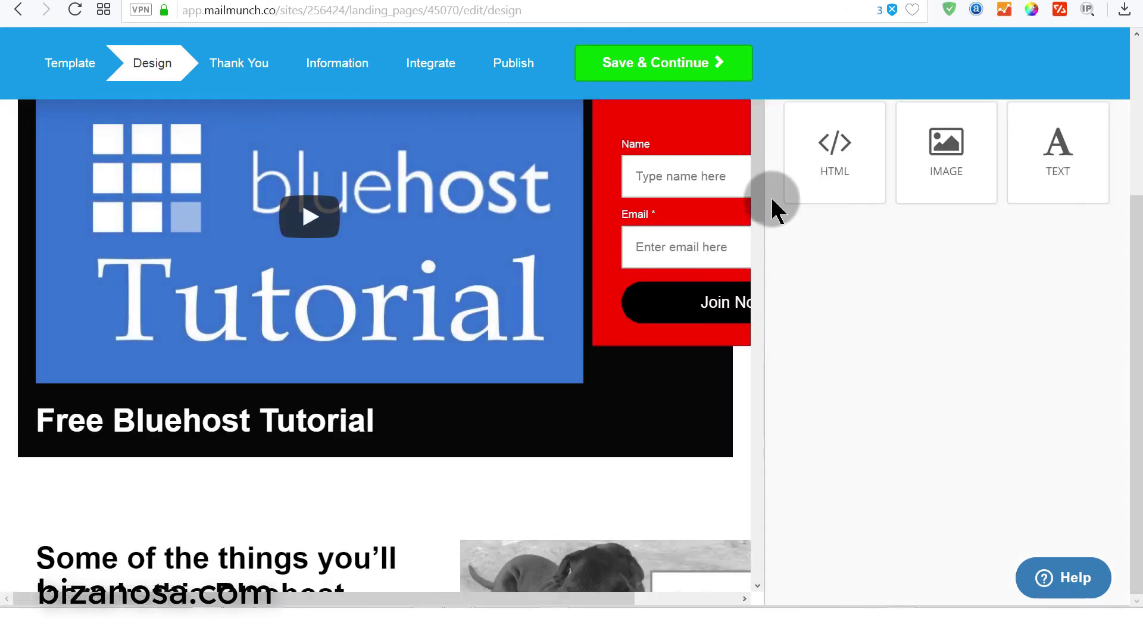
{"action": "left_click_drag", "start_coordinate": [757, 155], "coordinate": [765, 595]}
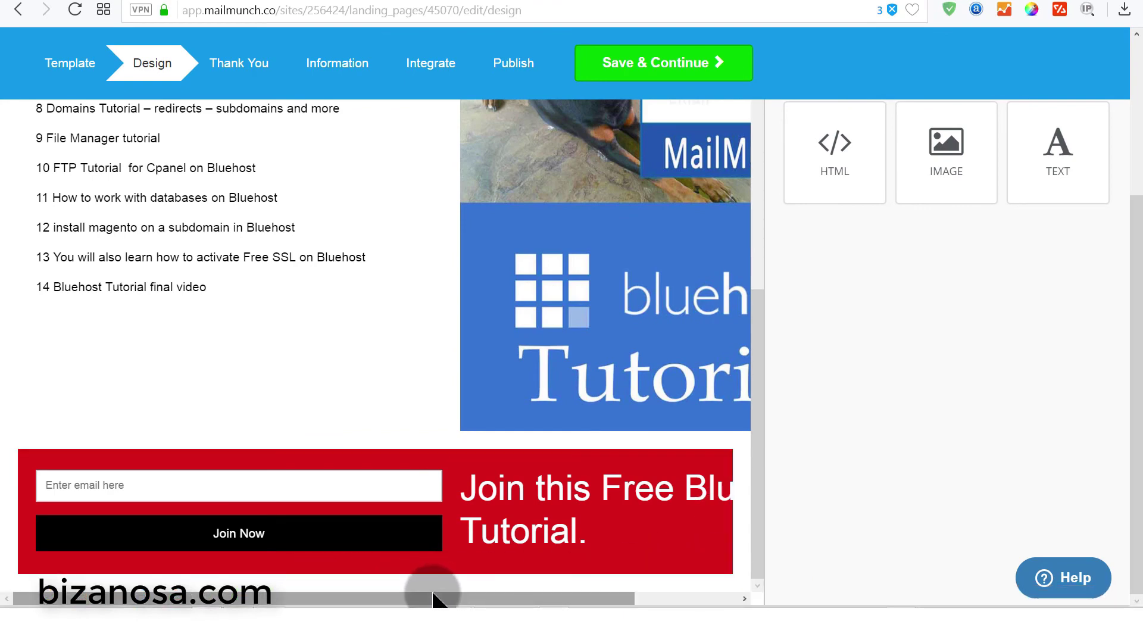
{"action": "left_click_drag", "start_coordinate": [759, 380], "coordinate": [741, 49]}
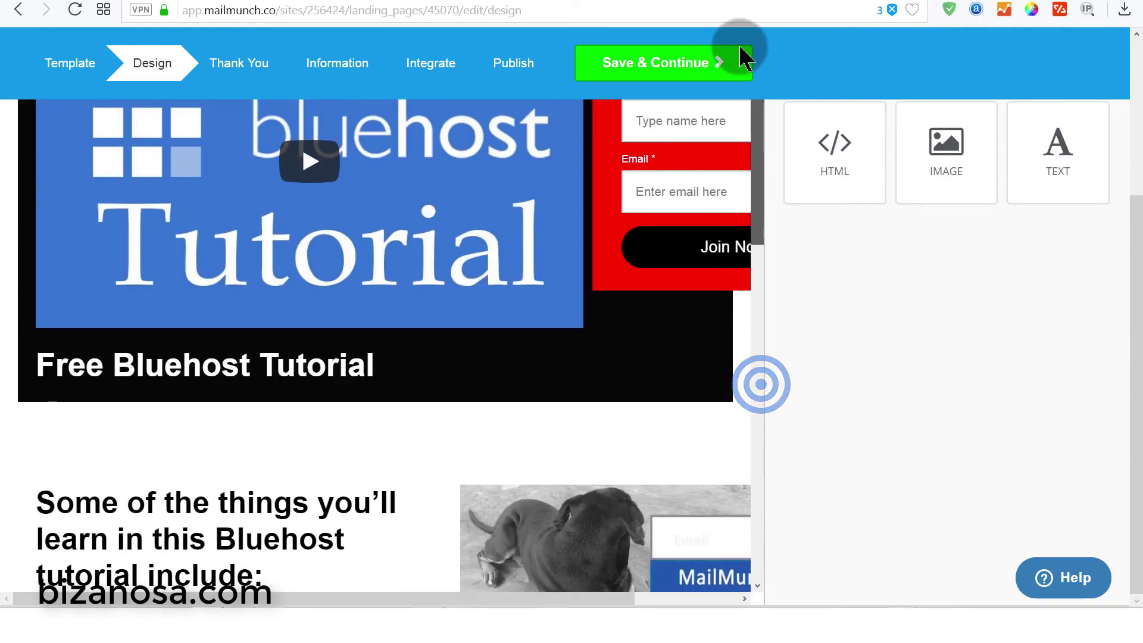
{"action": "left_click", "coordinate": [677, 198]}
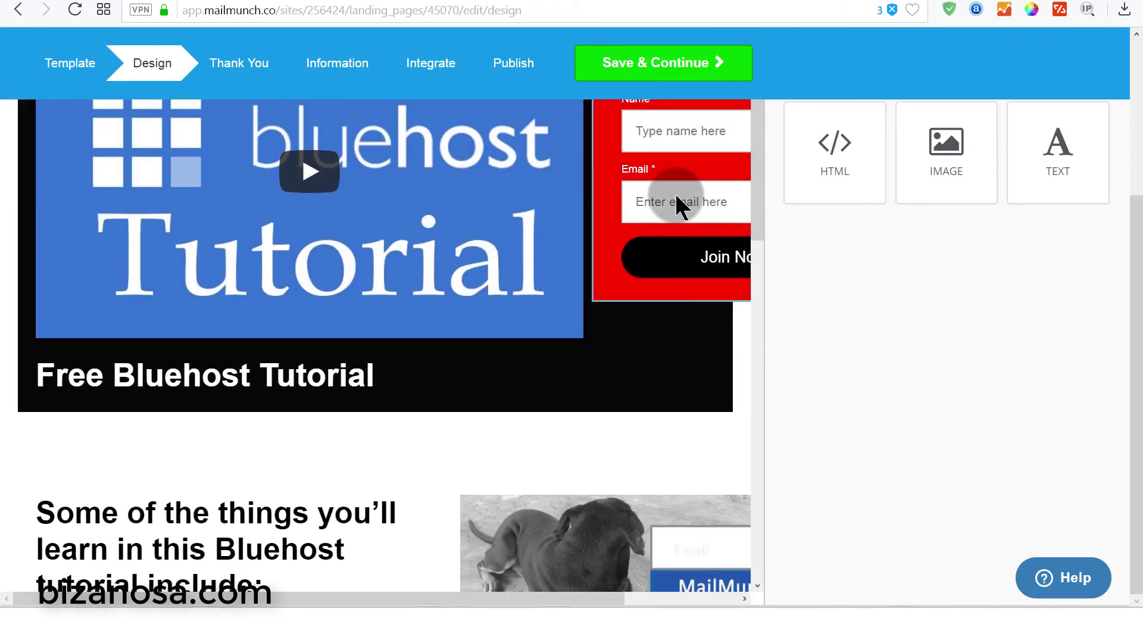
- Inspect the video block's embed code, selecting the #u_column_4 style rule
{"action": "left_click", "coordinate": [504, 229]}
{"action": "left_click", "coordinate": [841, 305]}
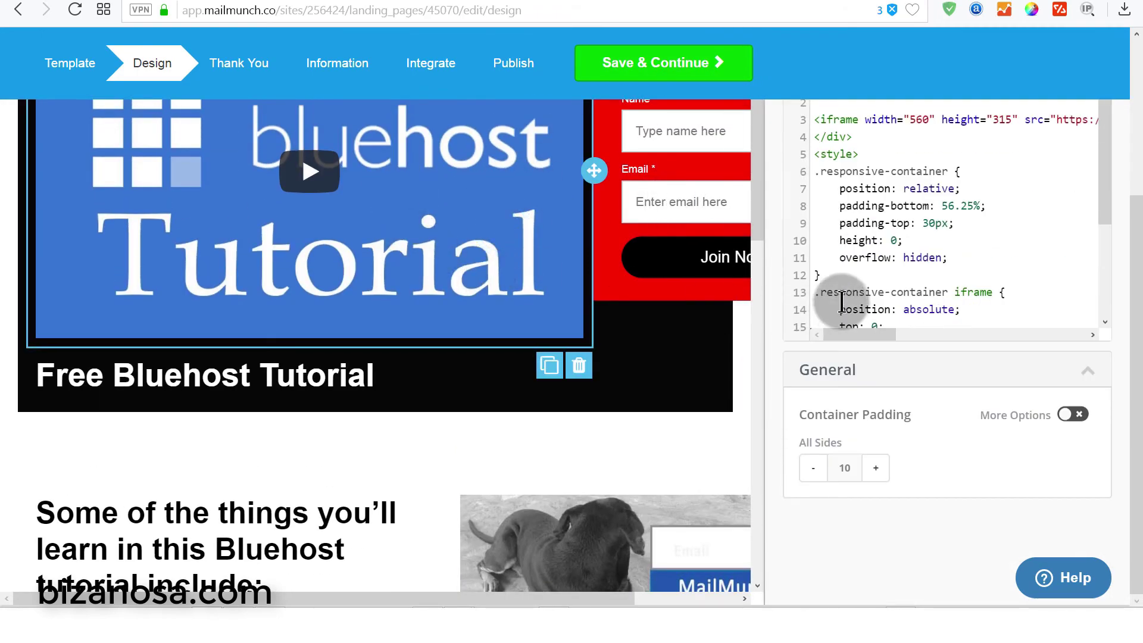
{"action": "left_click_drag", "start_coordinate": [1103, 166], "coordinate": [1091, 296]}
{"action": "left_click", "coordinate": [845, 298]}
{"action": "left_click_drag", "start_coordinate": [838, 297], "coordinate": [806, 277]}
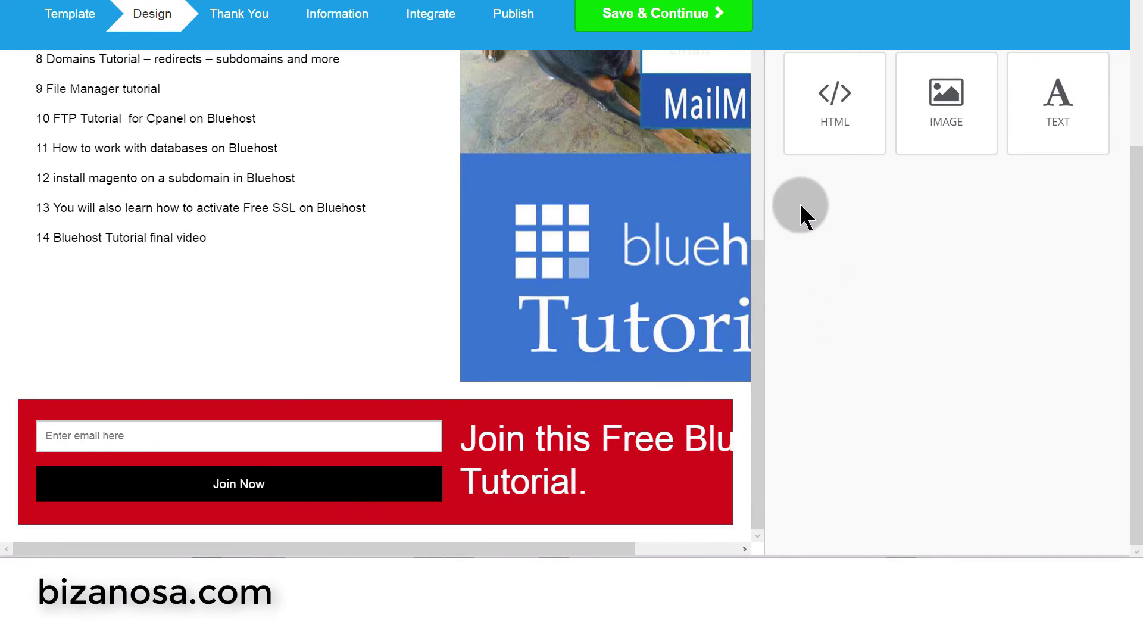
{"action": "scroll", "coordinate": [816, 219], "scroll_direction": "down", "scroll_amount": 5}
- Add a two-column row under the red form with a divider in its left column
{"action": "left_click_drag", "start_coordinate": [949, 347], "coordinate": [405, 521]}
{"action": "scroll", "coordinate": [666, 465], "scroll_direction": "down", "scroll_amount": 2}
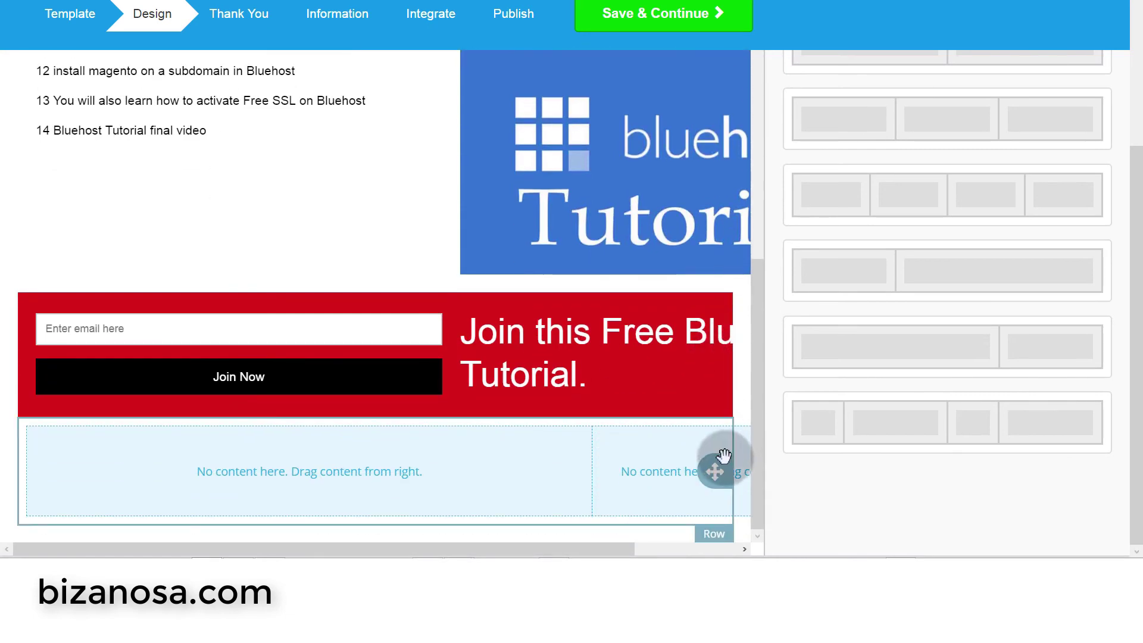
{"action": "left_click", "coordinate": [759, 341]}
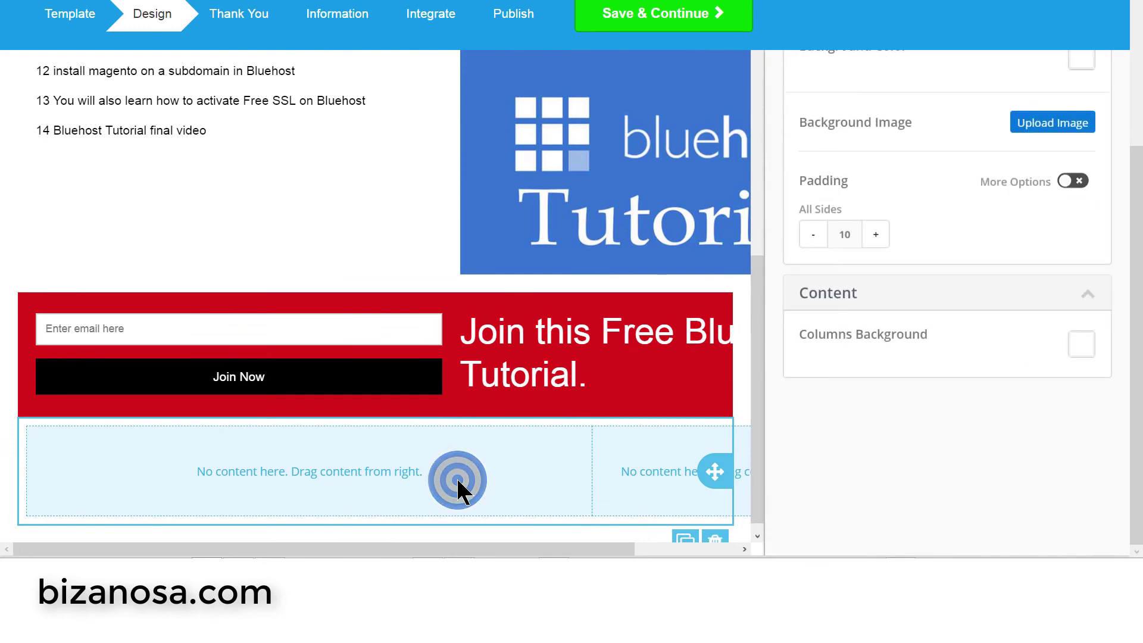
{"action": "scroll", "coordinate": [910, 224], "scroll_direction": "up", "scroll_amount": 4}
{"action": "left_click", "coordinate": [836, 132]}
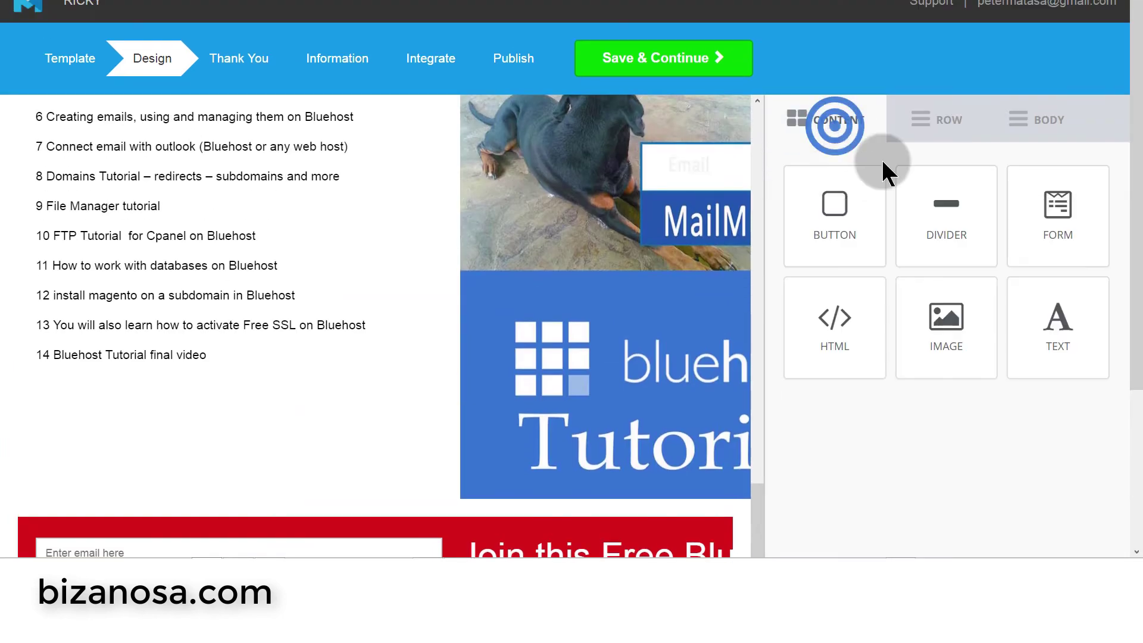
{"action": "scroll", "coordinate": [829, 350], "scroll_direction": "down", "scroll_amount": 2}
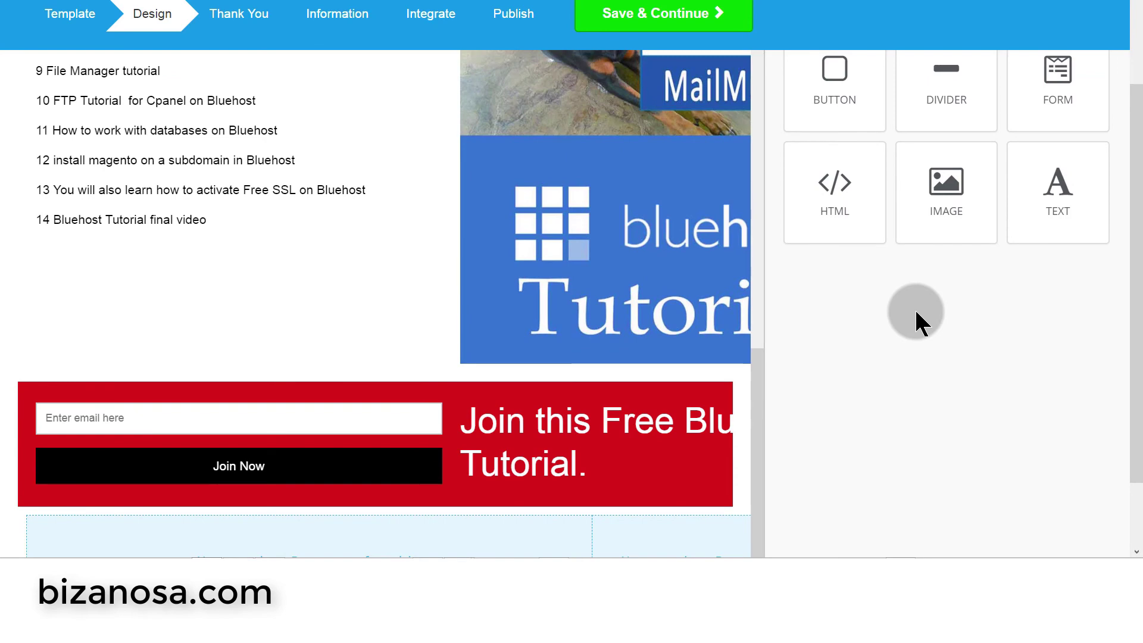
{"action": "mouse_move", "coordinate": [946, 84]}
{"action": "left_mouse_down"}
{"action": "mouse_move", "coordinate": [226, 550]}
{"action": "mouse_move", "coordinate": [174, 523]}
{"action": "mouse_move", "coordinate": [236, 556]}
{"action": "left_mouse_up"}
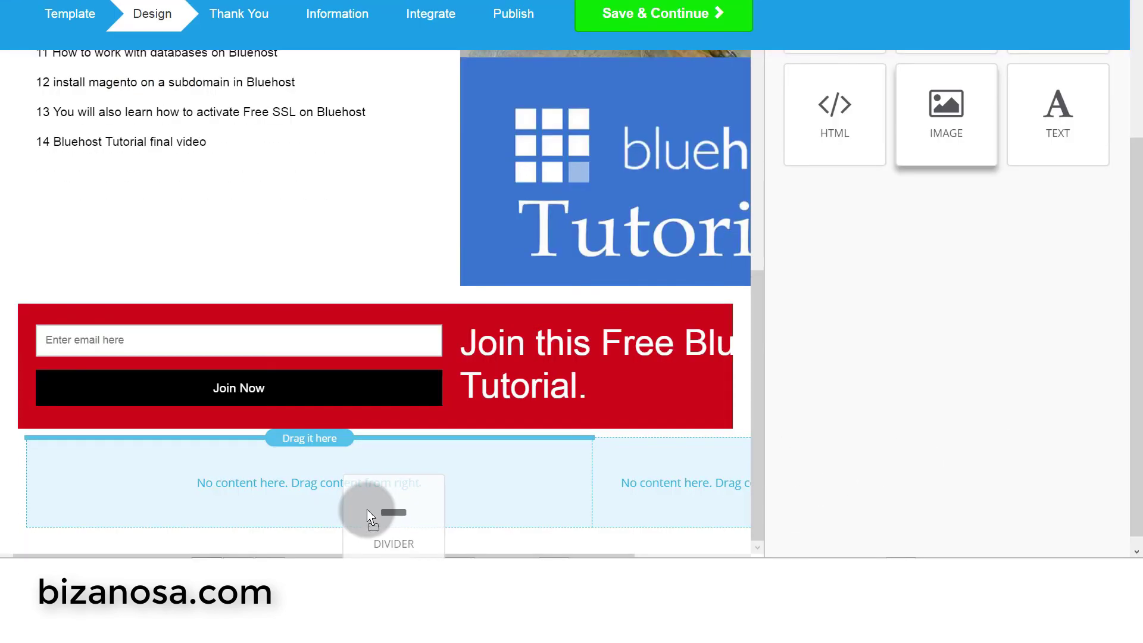
{"action": "left_click_drag", "start_coordinate": [370, 510], "coordinate": [334, 434]}
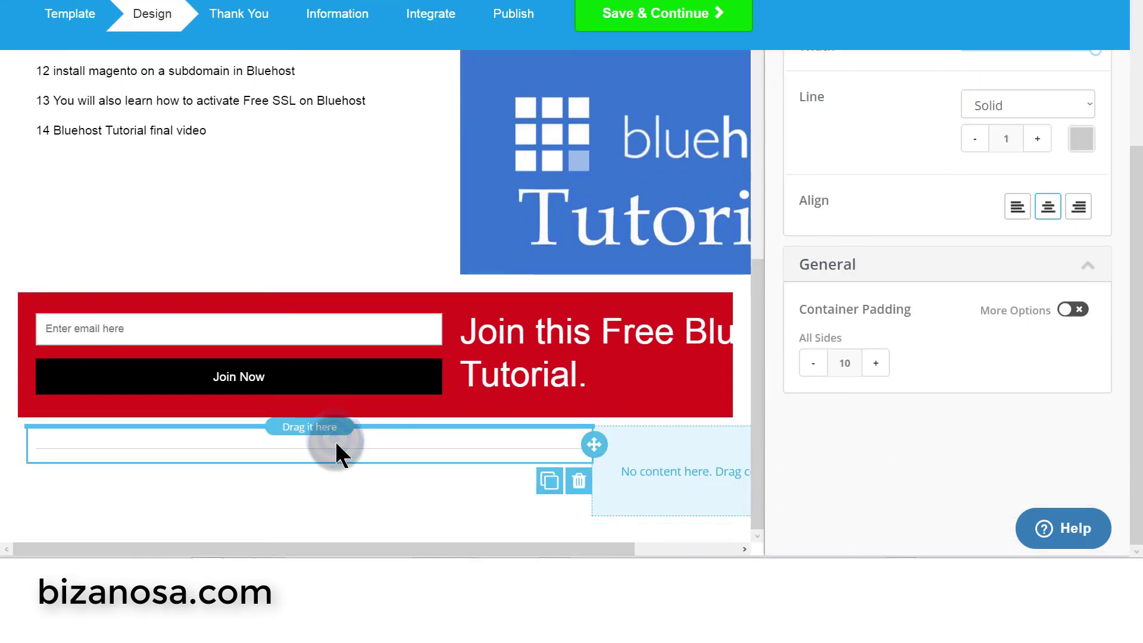
- Raise the divider's container padding to 50 on all sides
{"action": "left_click", "coordinate": [875, 364]}
{"action": "left_click", "coordinate": [876, 366]}
{"action": "left_click", "coordinate": [877, 366]}
{"action": "left_click", "coordinate": [876, 366]}
{"action": "left_click", "coordinate": [877, 366]}
{"action": "left_click", "coordinate": [876, 366]}
{"action": "left_click", "coordinate": [877, 366]}
{"action": "left_click", "coordinate": [876, 366]}
{"action": "left_click", "coordinate": [877, 366]}
{"action": "left_click", "coordinate": [876, 366]}
{"action": "left_click", "coordinate": [876, 365]}
{"action": "left_click", "coordinate": [876, 366]}
{"action": "left_click", "coordinate": [876, 366]}
{"action": "left_click", "coordinate": [877, 366]}
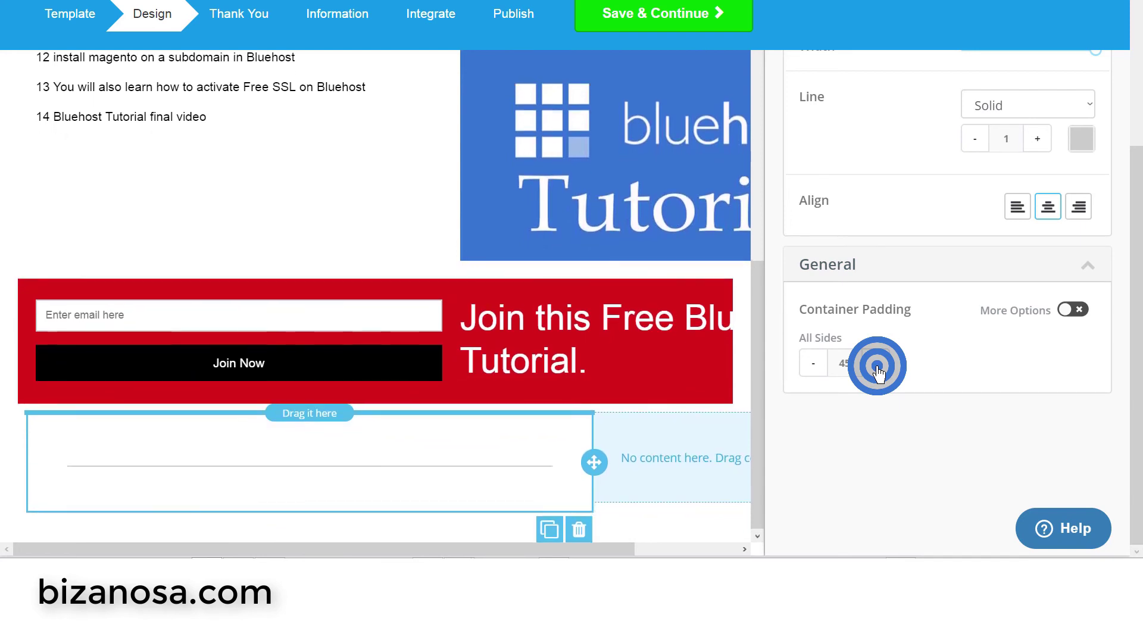
{"action": "left_click", "coordinate": [877, 366]}
{"action": "left_click", "coordinate": [877, 366]}
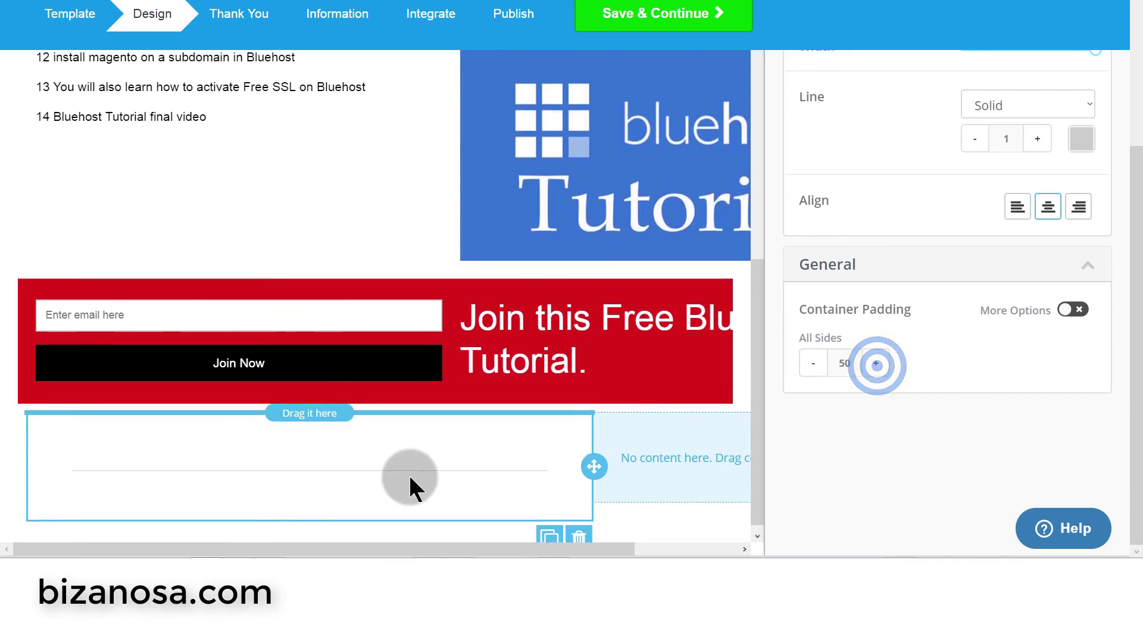
- Duplicate the padded divider and place the copy beneath the first one
{"action": "left_click", "coordinate": [551, 539]}
{"action": "scroll", "coordinate": [724, 432], "scroll_direction": "down", "scroll_amount": 2}
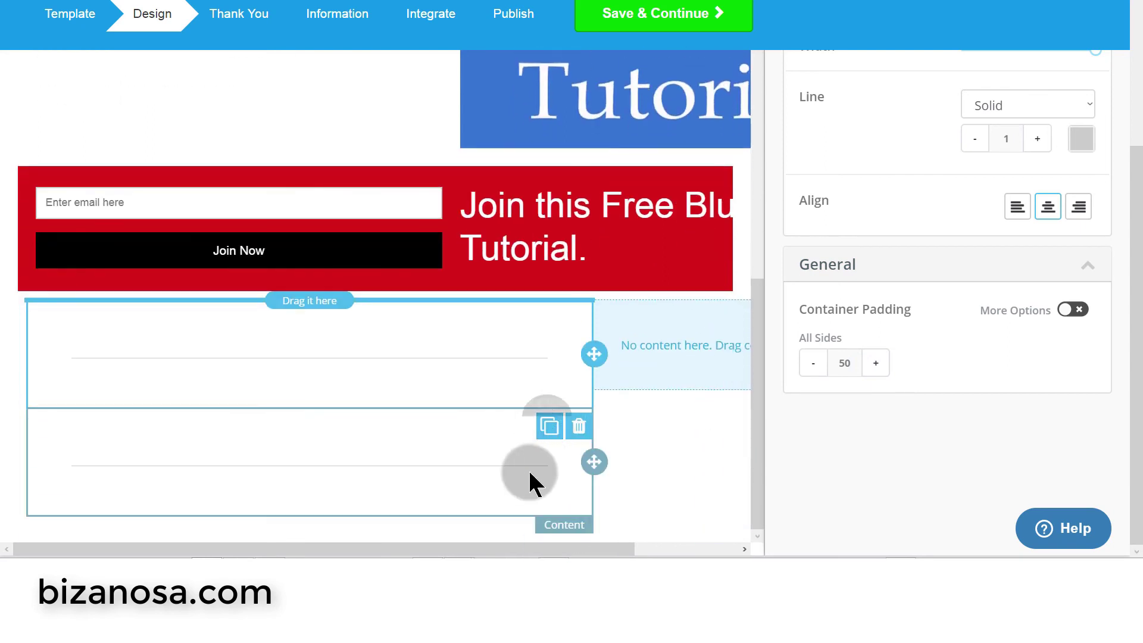
{"action": "left_click_drag", "start_coordinate": [594, 462], "coordinate": [679, 363]}
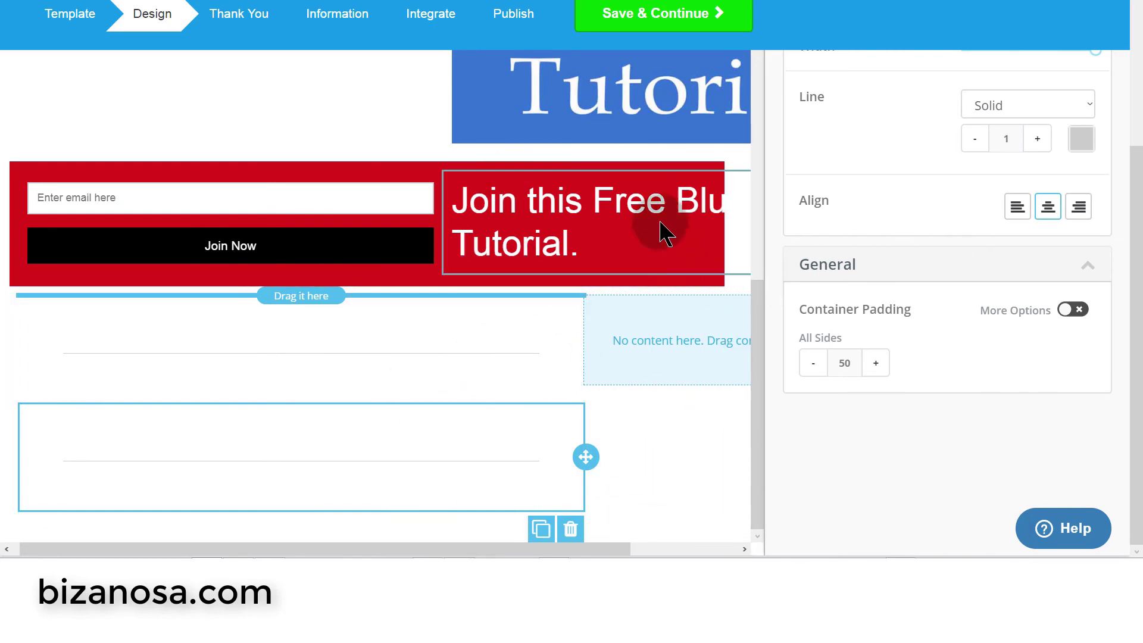
{"action": "scroll", "coordinate": [357, 89], "scroll_direction": "up", "scroll_amount": 5}
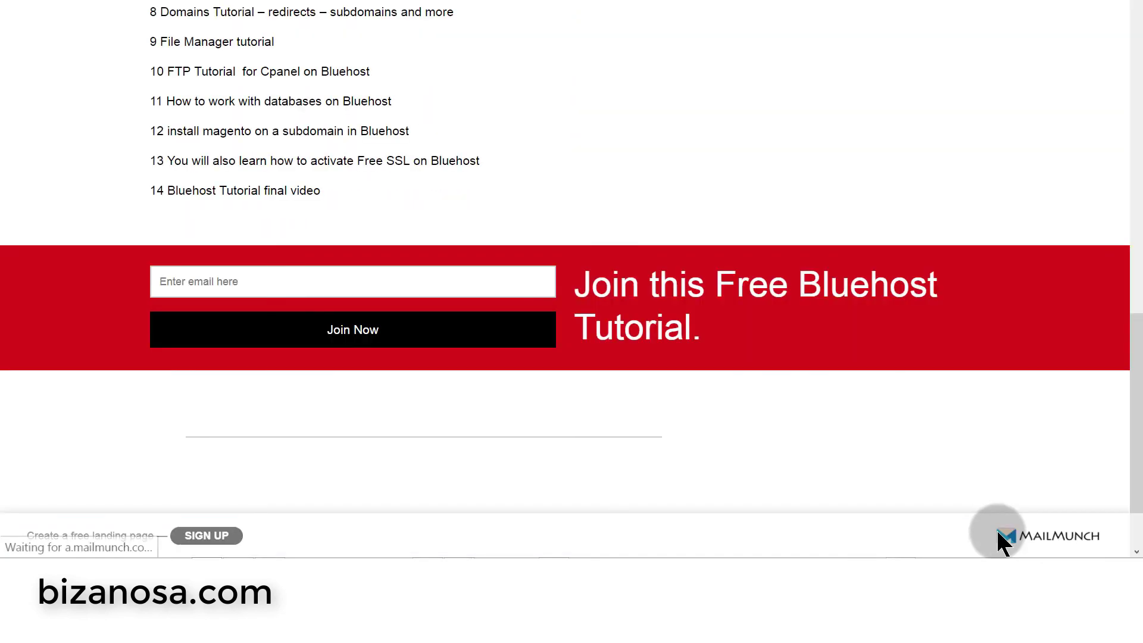
{"action": "scroll", "coordinate": [698, 453], "scroll_direction": "up", "scroll_amount": 1}
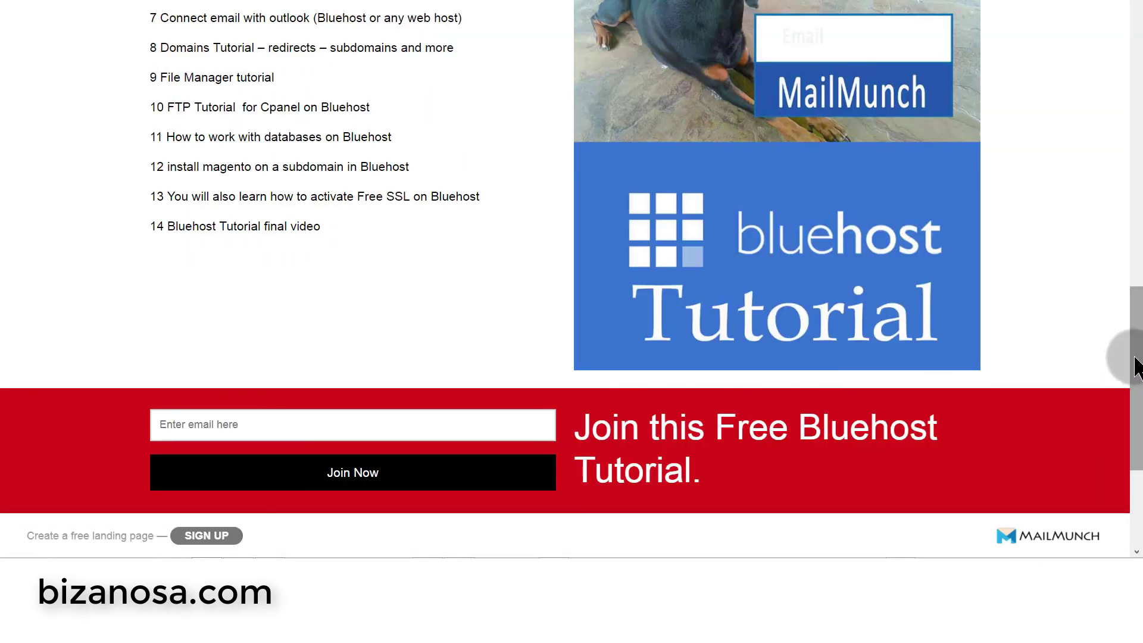
{"action": "left_click_drag", "start_coordinate": [1134, 372], "coordinate": [1135, 458]}
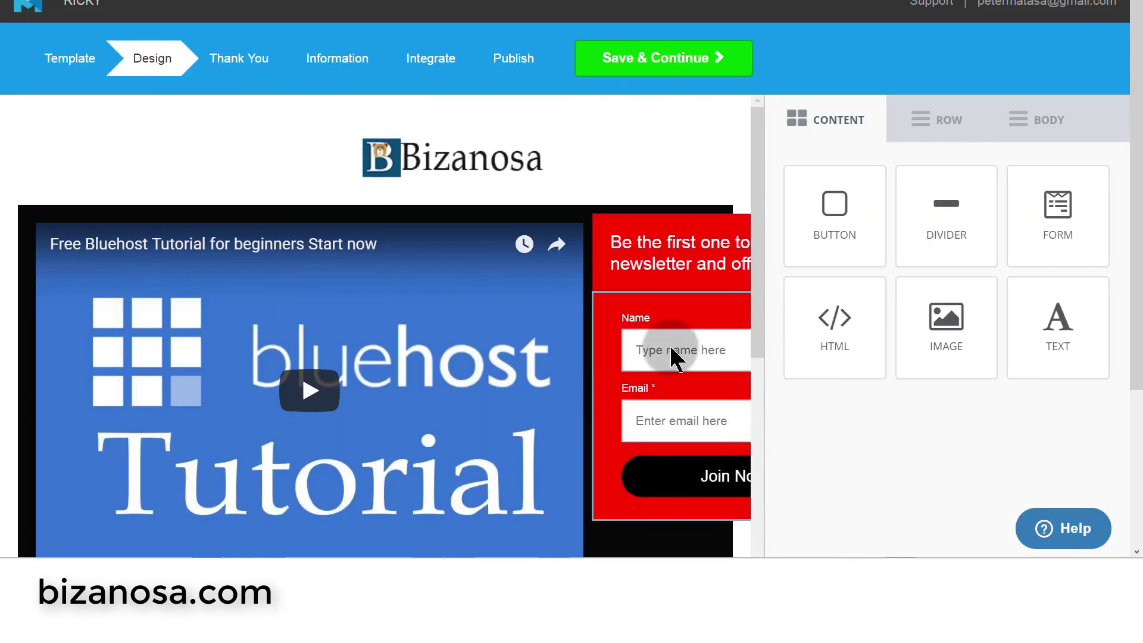
- Set the upper divider's line thickness to 0, then select the lower divider
{"action": "scroll", "coordinate": [661, 345], "scroll_direction": "down", "scroll_amount": 10}
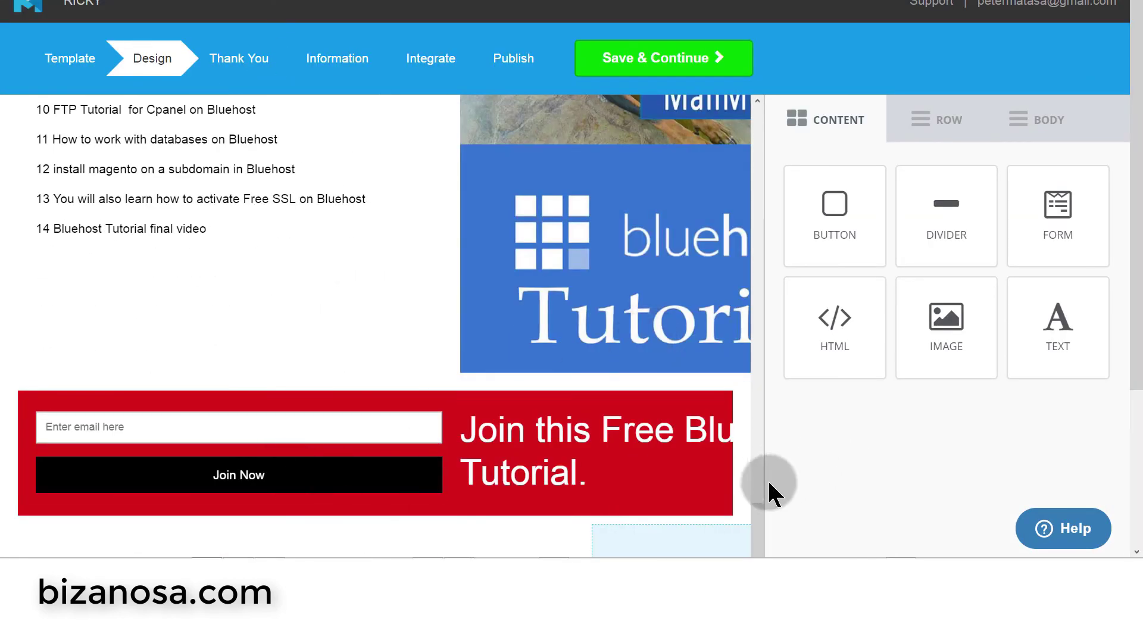
{"action": "left_click_drag", "start_coordinate": [1129, 256], "coordinate": [1129, 382]}
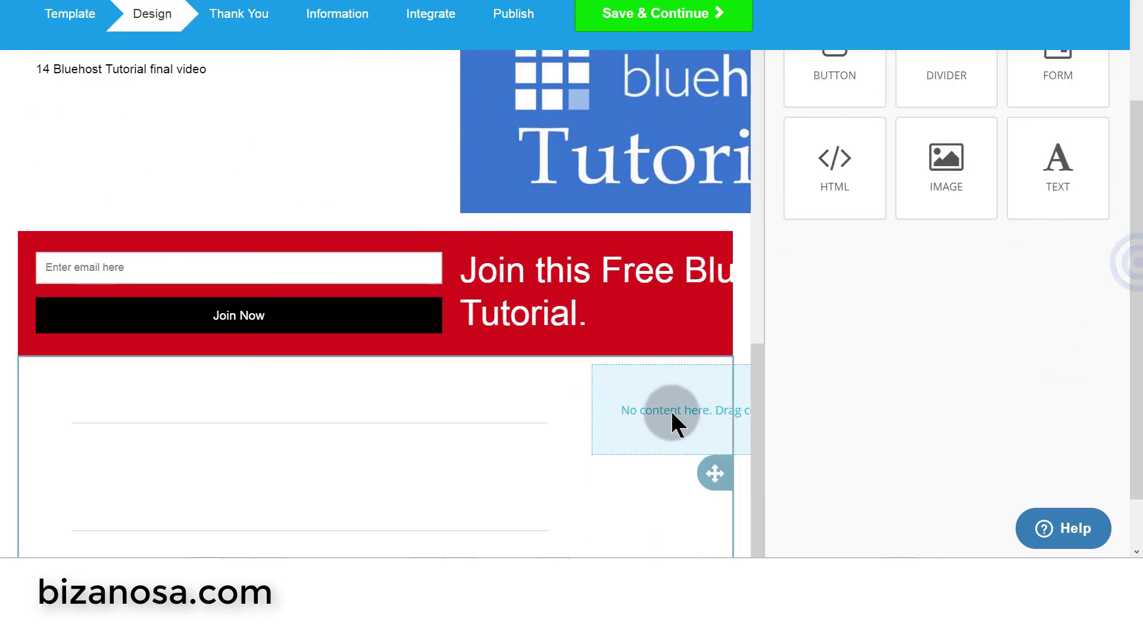
{"action": "left_click", "coordinate": [515, 419]}
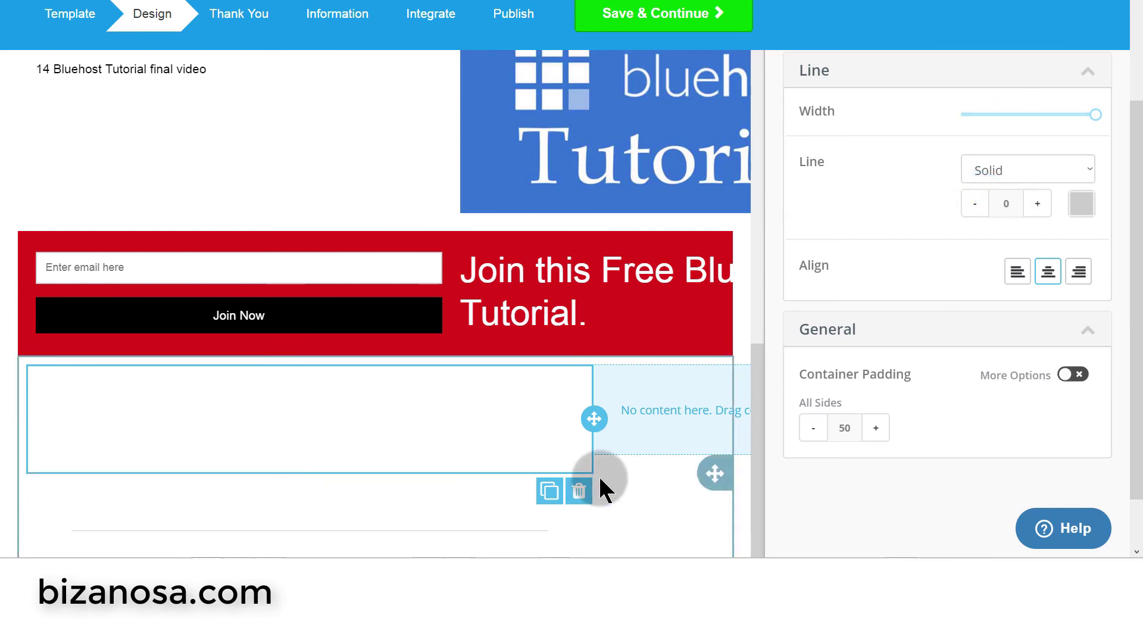
{"action": "left_click", "coordinate": [342, 530]}
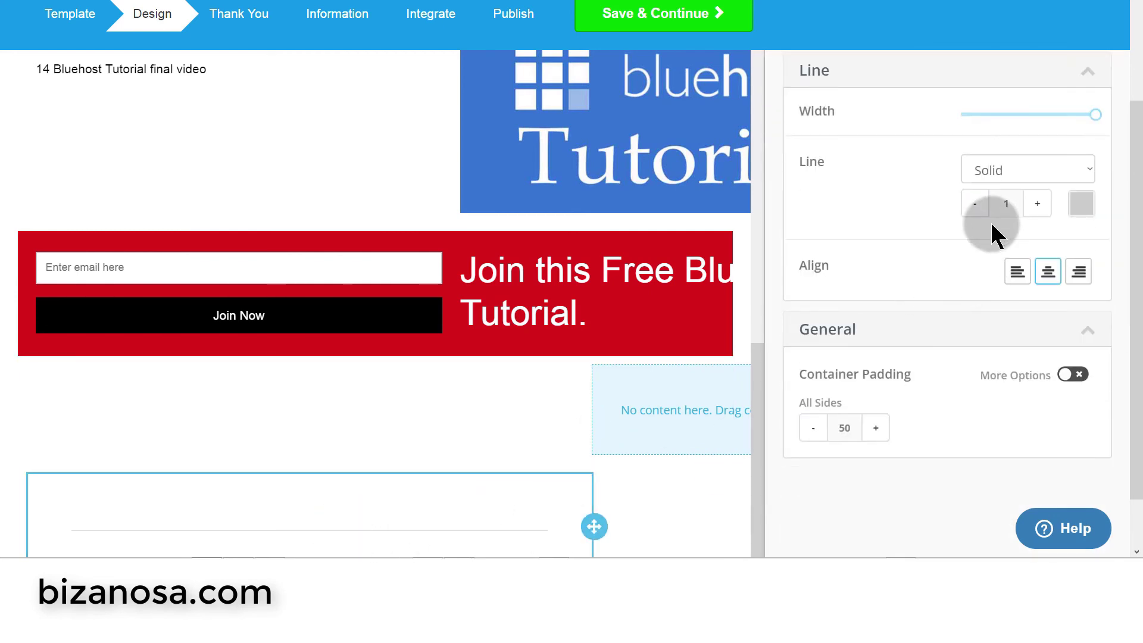
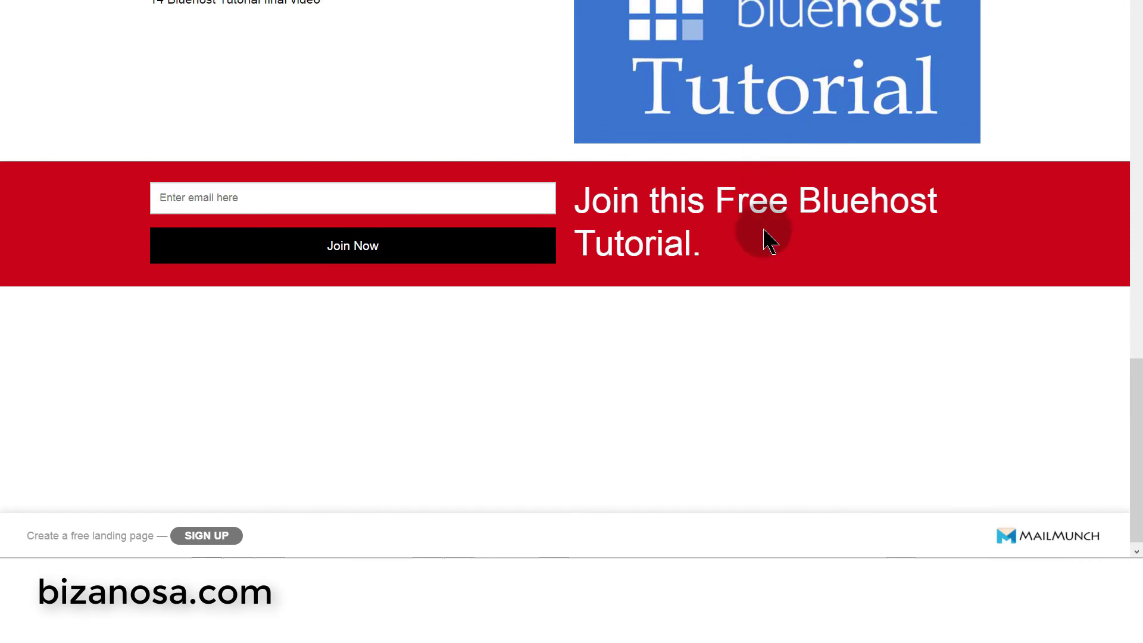
- Open Chrome DevTools on the landing page's video area with Inspect
{"action": "scroll", "coordinate": [764, 235], "scroll_direction": "up", "scroll_amount": 15}
{"action": "scroll", "coordinate": [759, 226], "scroll_direction": "down", "scroll_amount": 3}
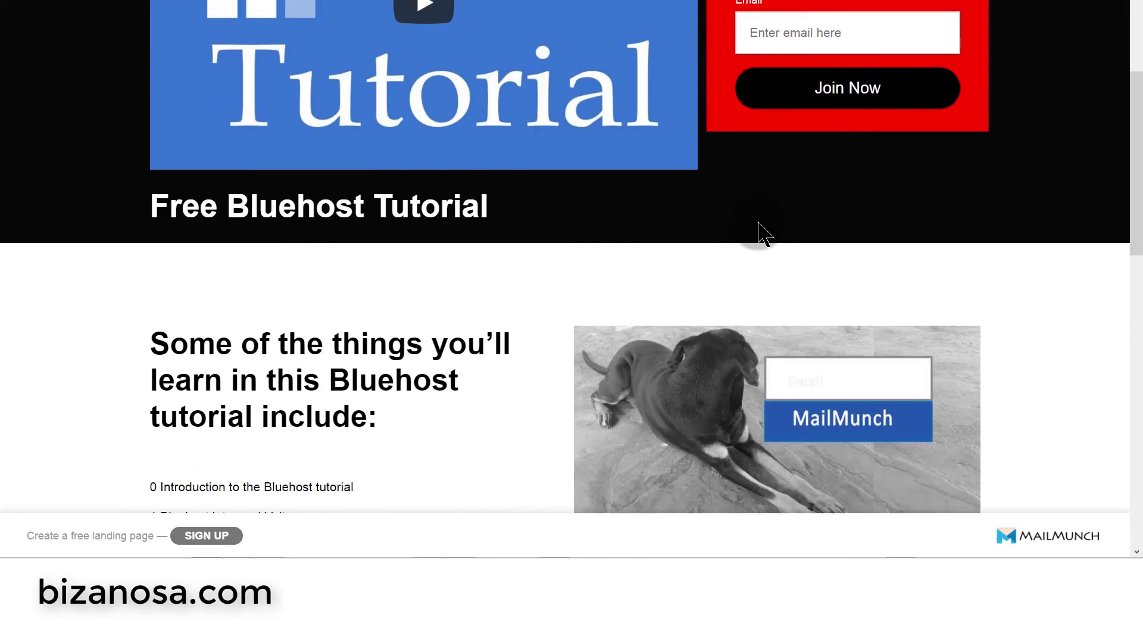
{"action": "scroll", "coordinate": [760, 226], "scroll_direction": "up", "scroll_amount": 4}
{"action": "scroll", "coordinate": [760, 225], "scroll_direction": "down", "scroll_amount": 18}
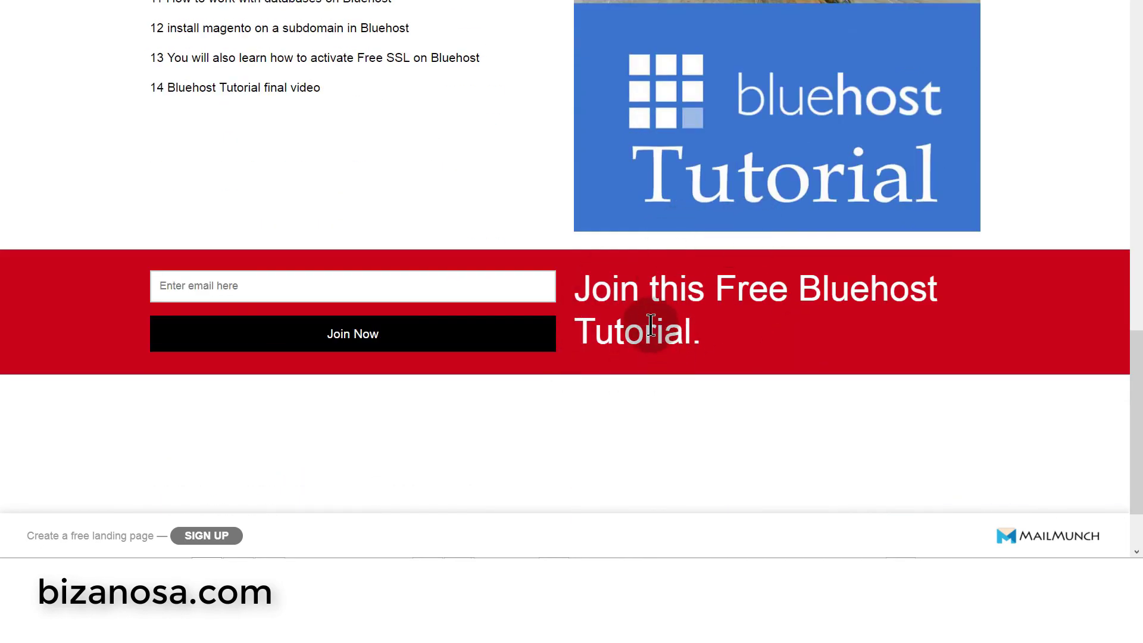
{"action": "scroll", "coordinate": [655, 322], "scroll_direction": "up", "scroll_amount": 10}
{"action": "scroll", "coordinate": [644, 294], "scroll_direction": "up", "scroll_amount": 7}
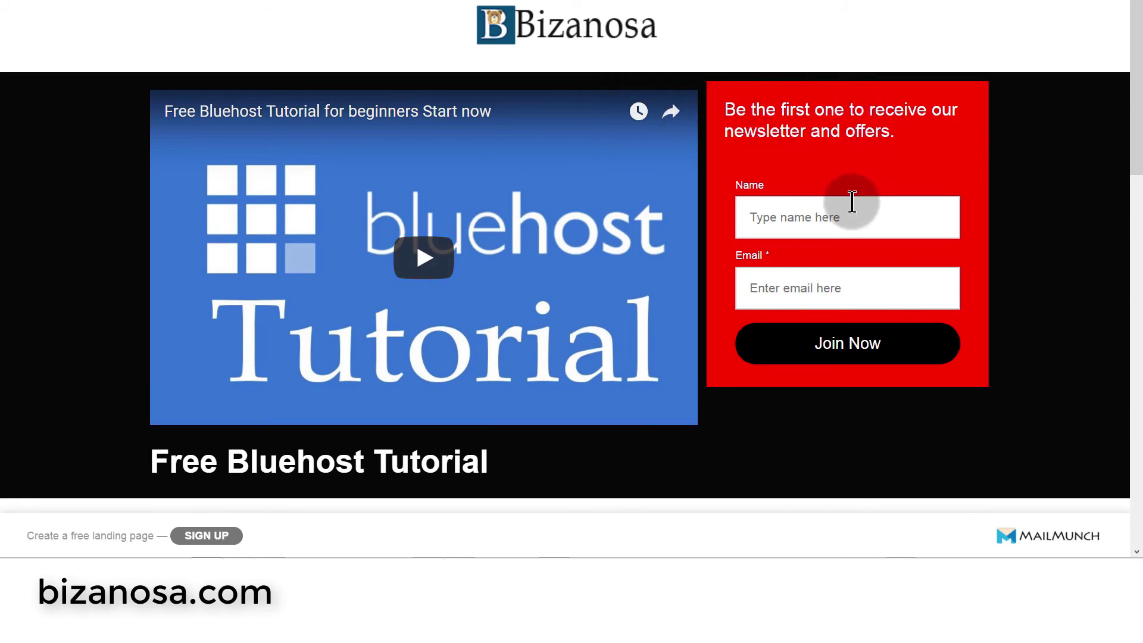
{"action": "scroll", "coordinate": [857, 199], "scroll_direction": "down", "scroll_amount": 8}
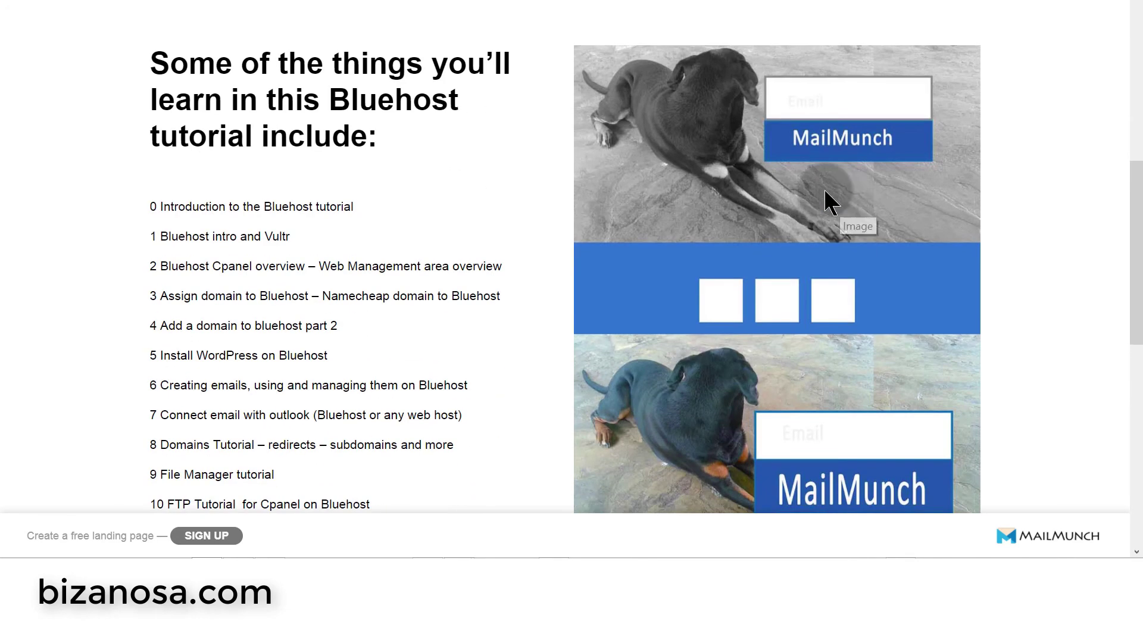
{"action": "scroll", "coordinate": [827, 197], "scroll_direction": "down", "scroll_amount": 10}
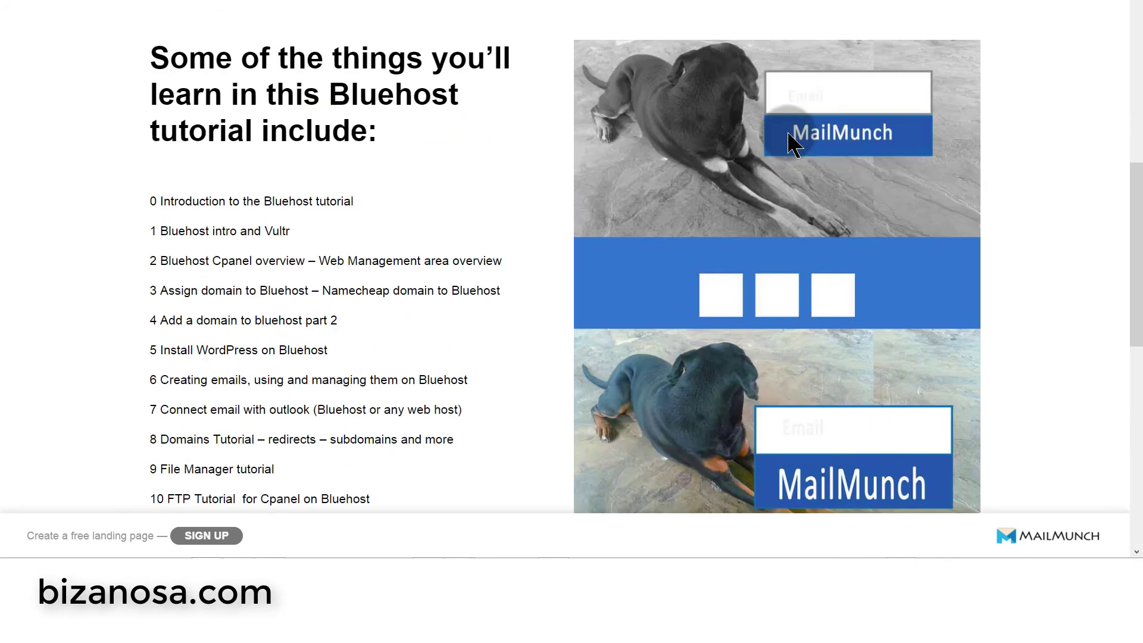
{"action": "scroll", "coordinate": [788, 143], "scroll_direction": "up", "scroll_amount": 10}
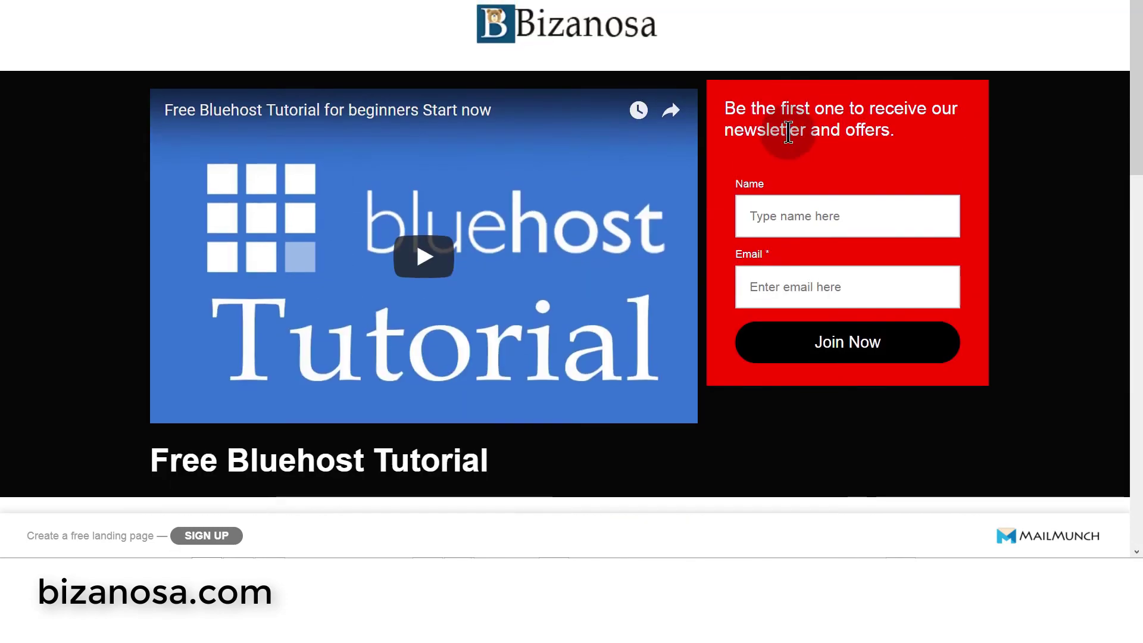
{"action": "right_click", "coordinate": [654, 215]}
{"action": "left_click", "coordinate": [793, 439]}
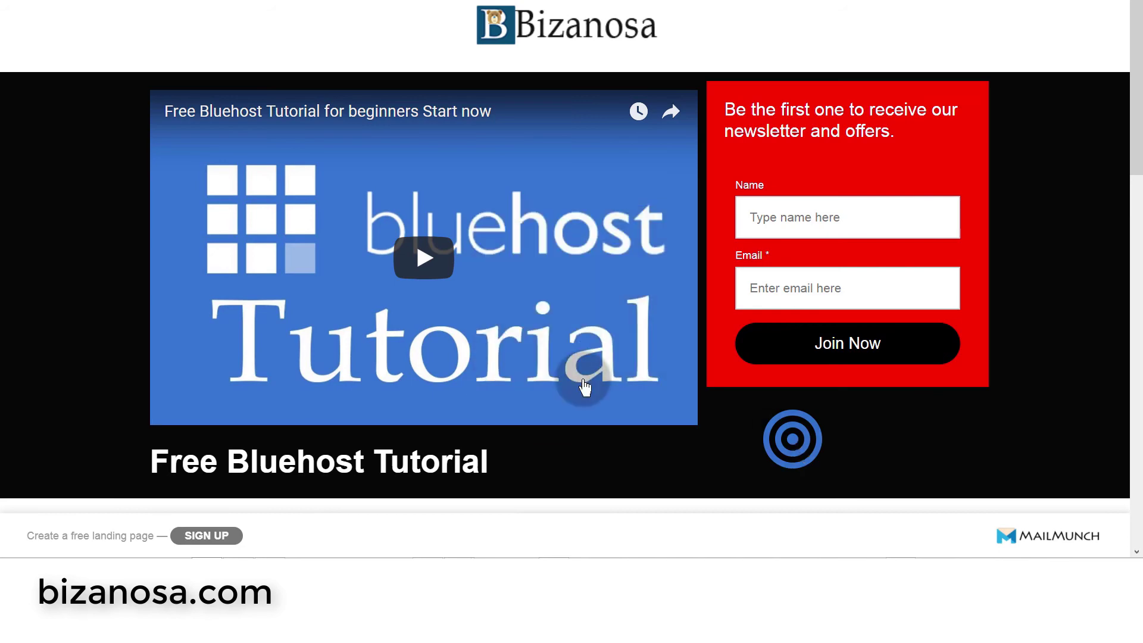
{"action": "right_click", "coordinate": [139, 117]}
{"action": "left_click", "coordinate": [238, 397]}
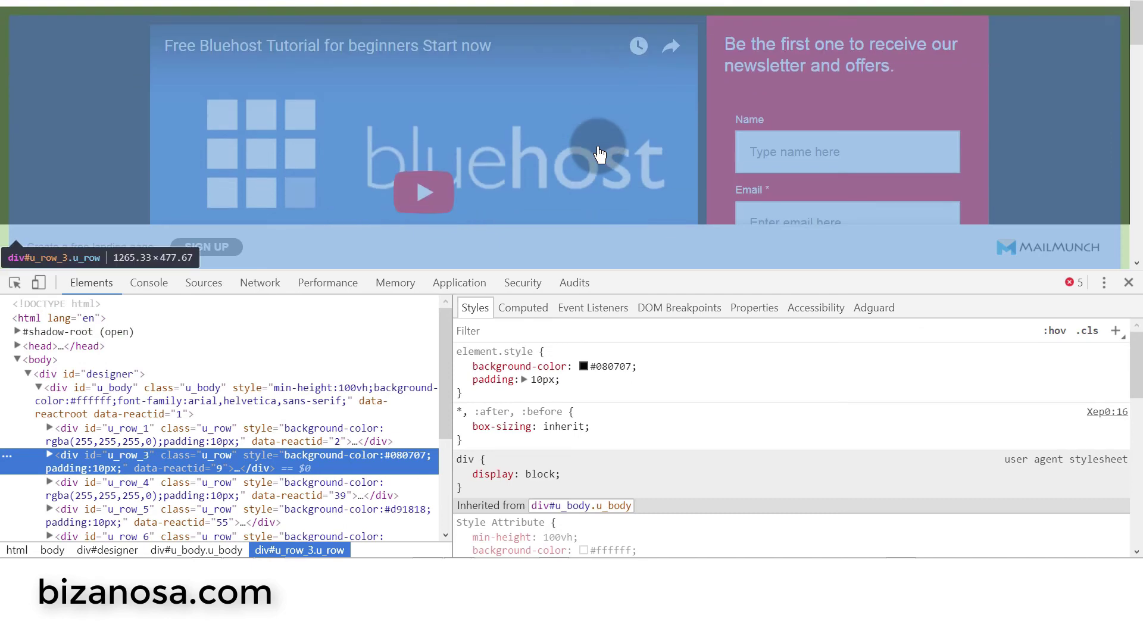
- Select the u_column_3 video column and select its 66.66667% .col-md-8 width value for editing
{"action": "left_click", "coordinate": [148, 414]}
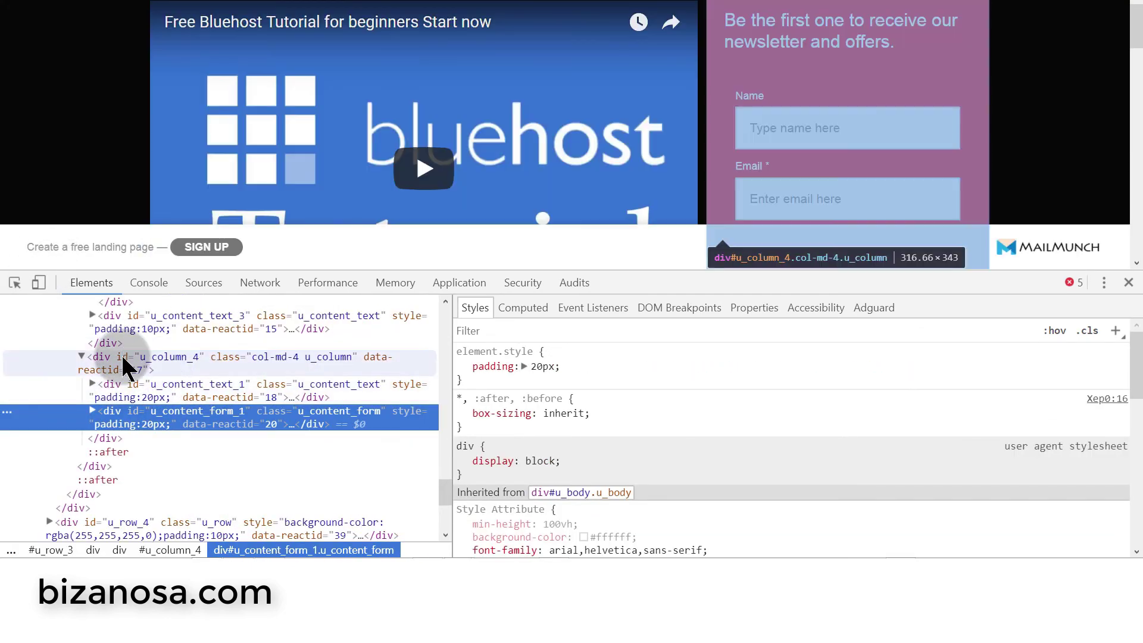
{"action": "left_click", "coordinate": [122, 360]}
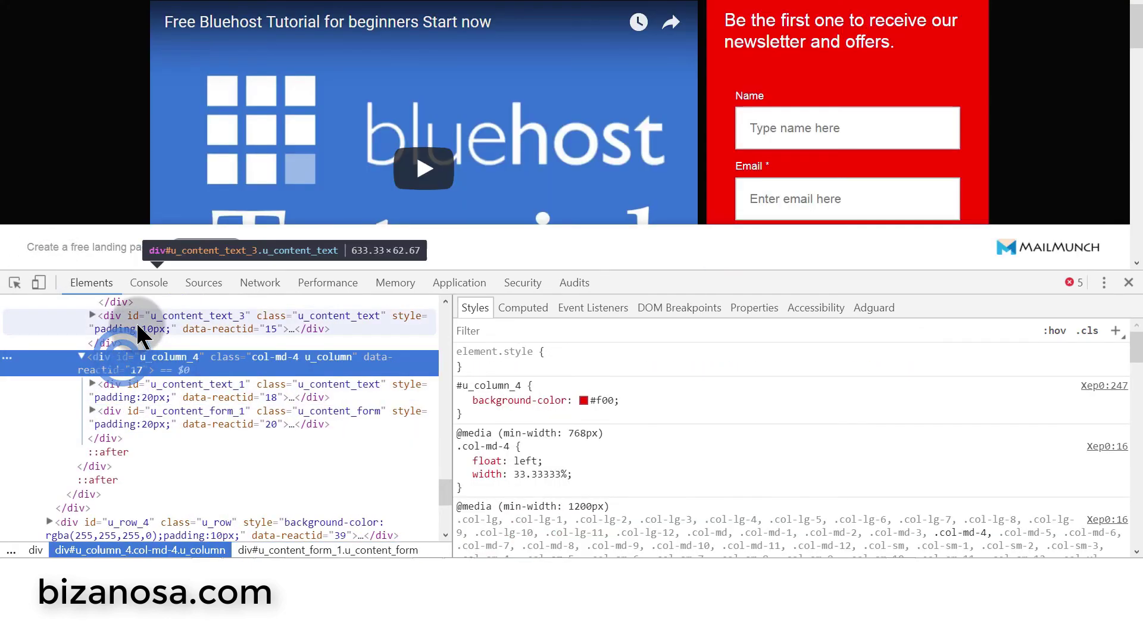
{"action": "scroll", "coordinate": [145, 328], "scroll_direction": "up", "scroll_amount": 5}
{"action": "left_click", "coordinate": [60, 396]}
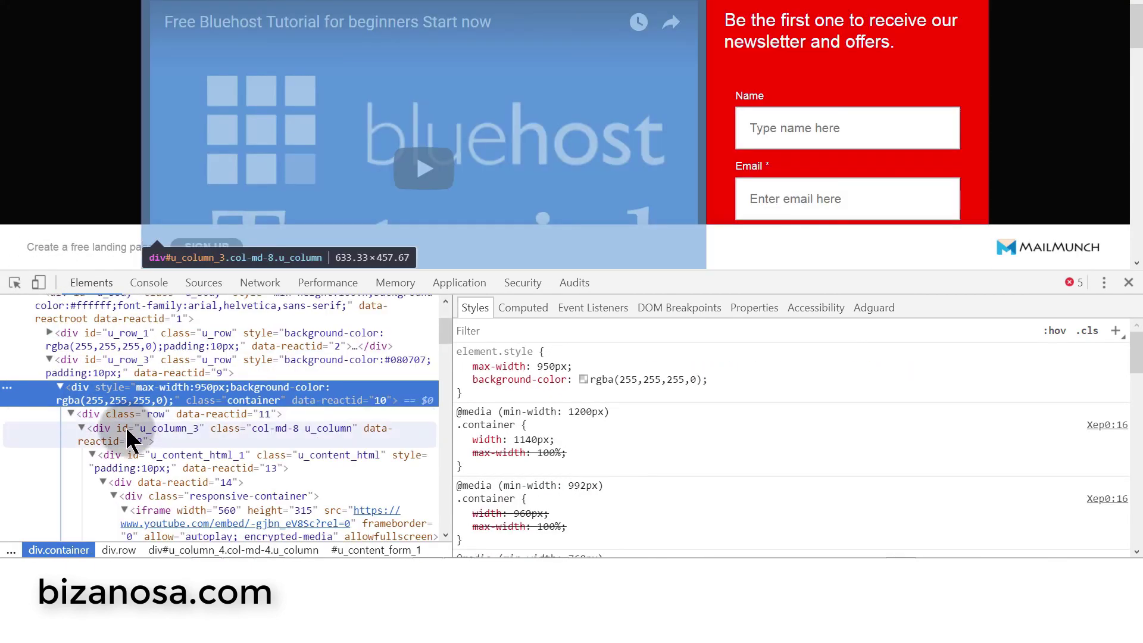
{"action": "left_click", "coordinate": [127, 427]}
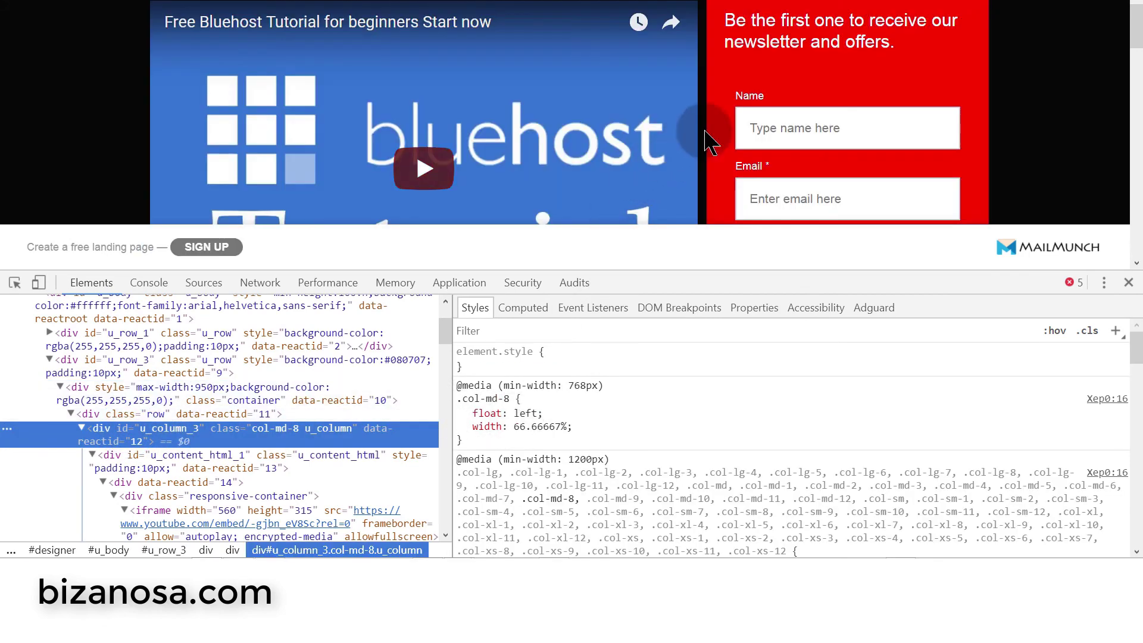
{"action": "left_click", "coordinate": [531, 426]}
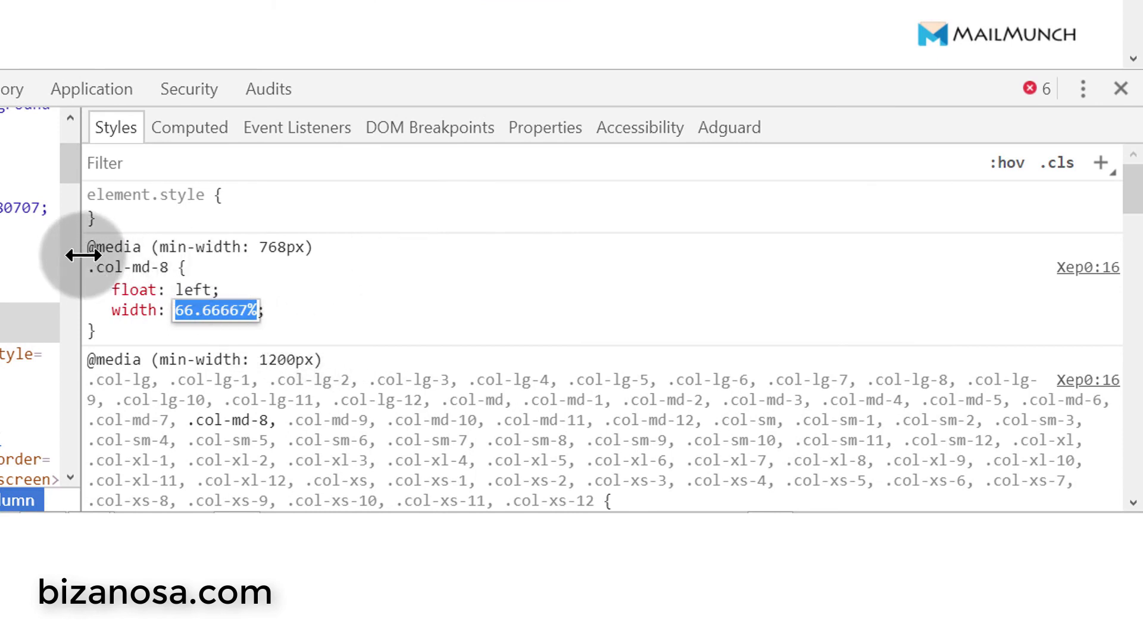
{"action": "left_click", "coordinate": [196, 308]}
{"action": "left_click", "coordinate": [196, 308]}
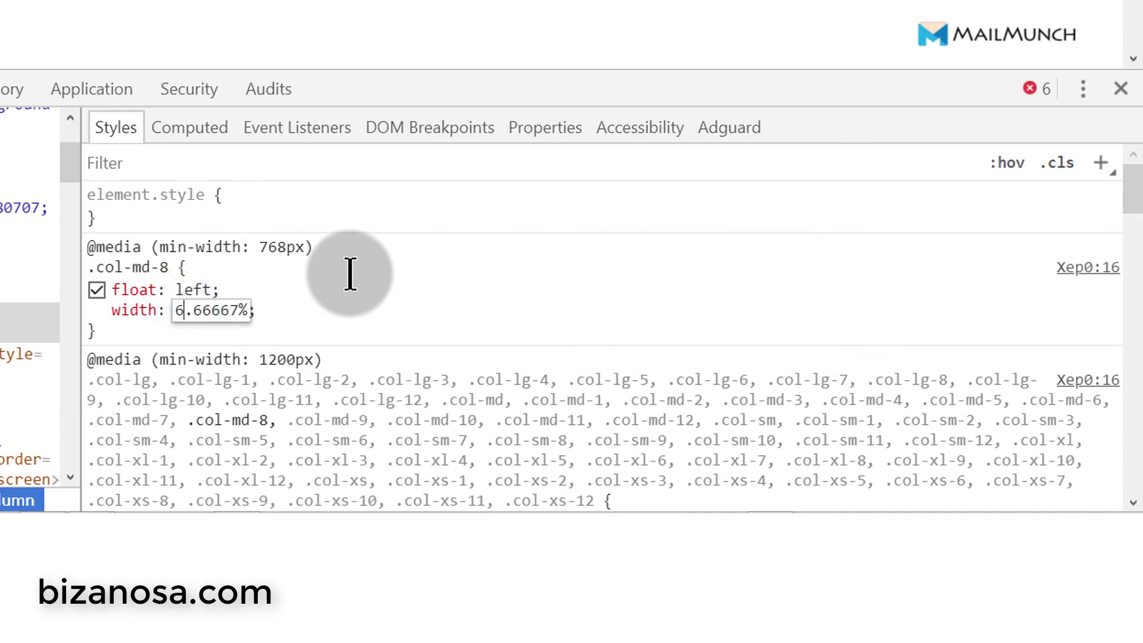
{"action": "double_click", "coordinate": [183, 310]}
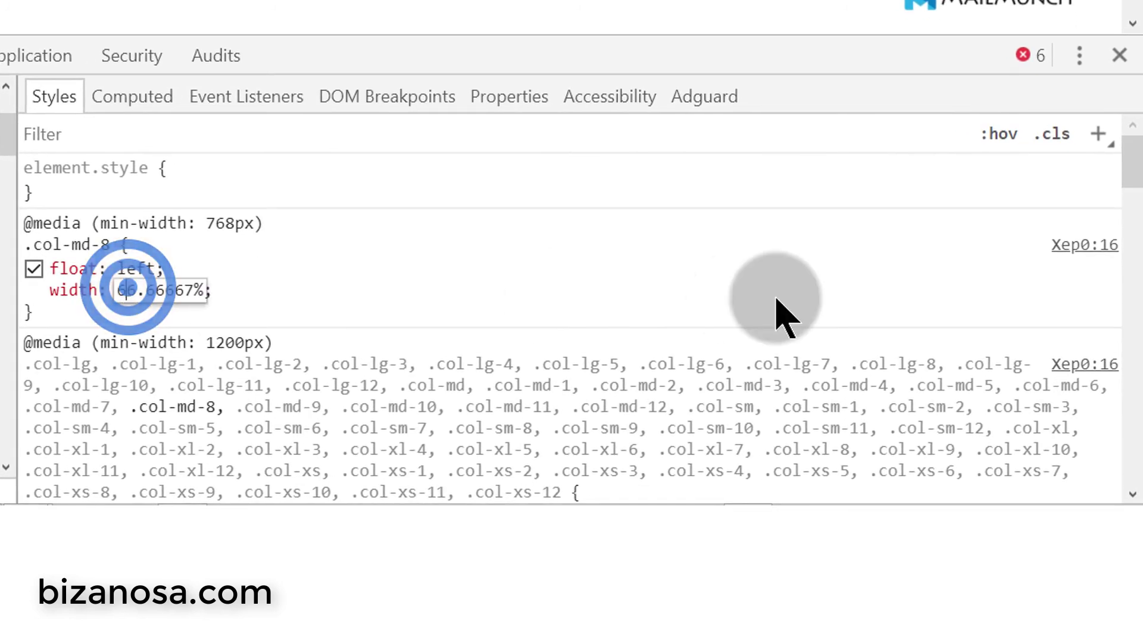
- Change the video column's .col-md-8 width to 58.66667%
{"action": "key", "text": "BackSpace"}
{"action": "key", "text": "BackSpace"}
{"action": "type", "text": "58"}
{"action": "left_click", "coordinate": [359, 293]}
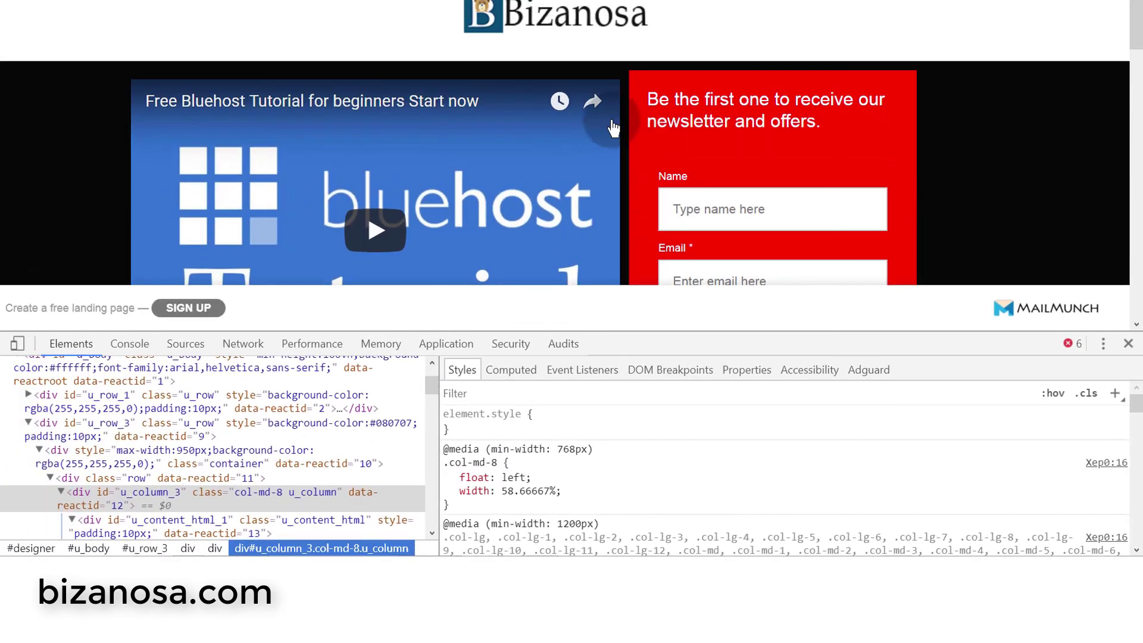
{"action": "scroll", "coordinate": [813, 177], "scroll_direction": "down", "scroll_amount": 2}
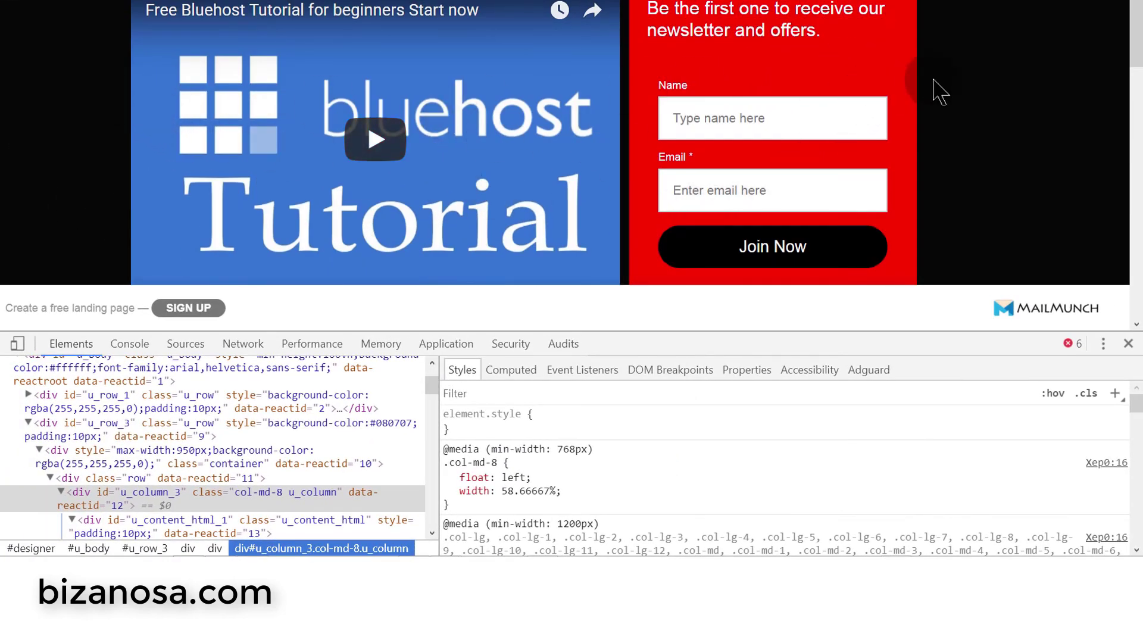
{"action": "scroll", "coordinate": [904, 119], "scroll_direction": "down", "scroll_amount": 5}
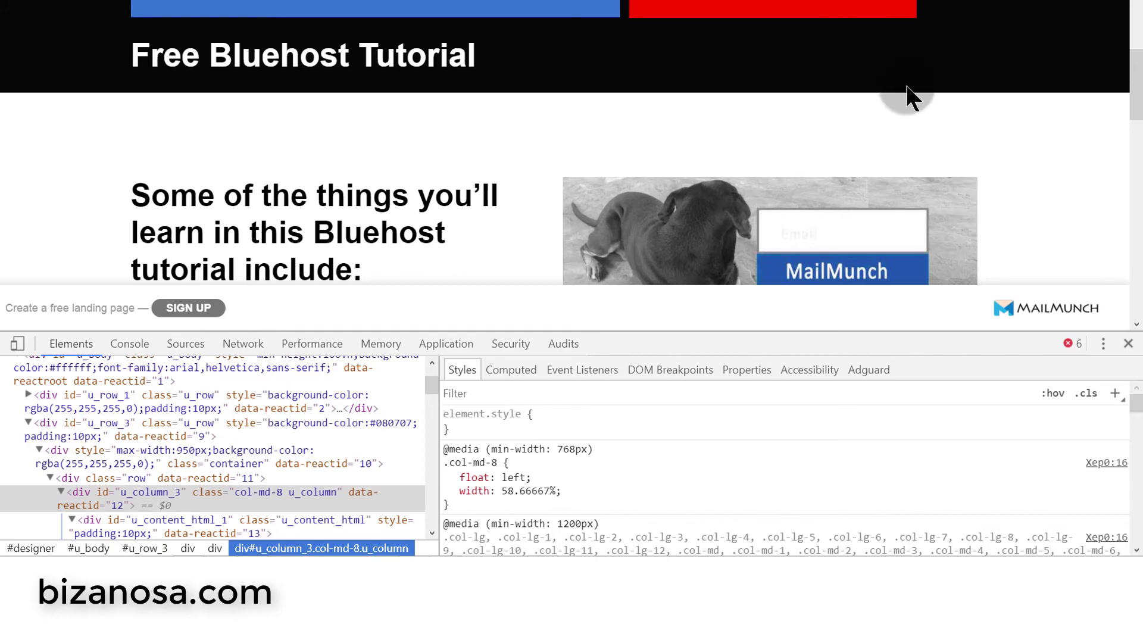
{"action": "scroll", "coordinate": [910, 101], "scroll_direction": "up", "scroll_amount": 3}
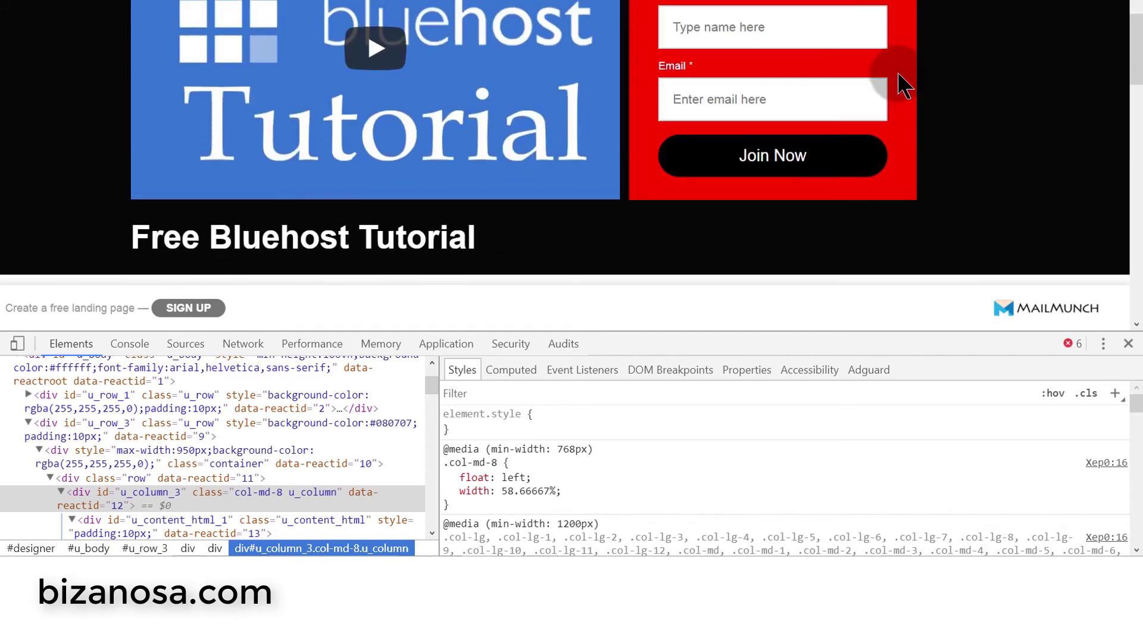
- Add margin-right: 8% to the .col-md-8 media-query rule
{"action": "left_click", "coordinate": [569, 488]}
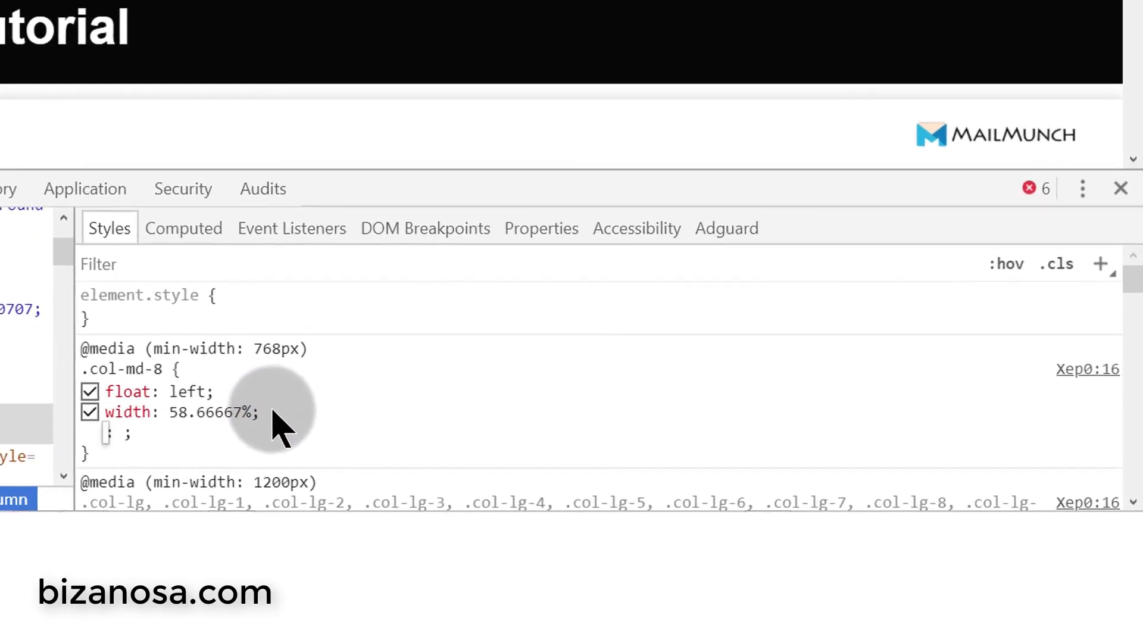
{"action": "type", "text": "margin"}
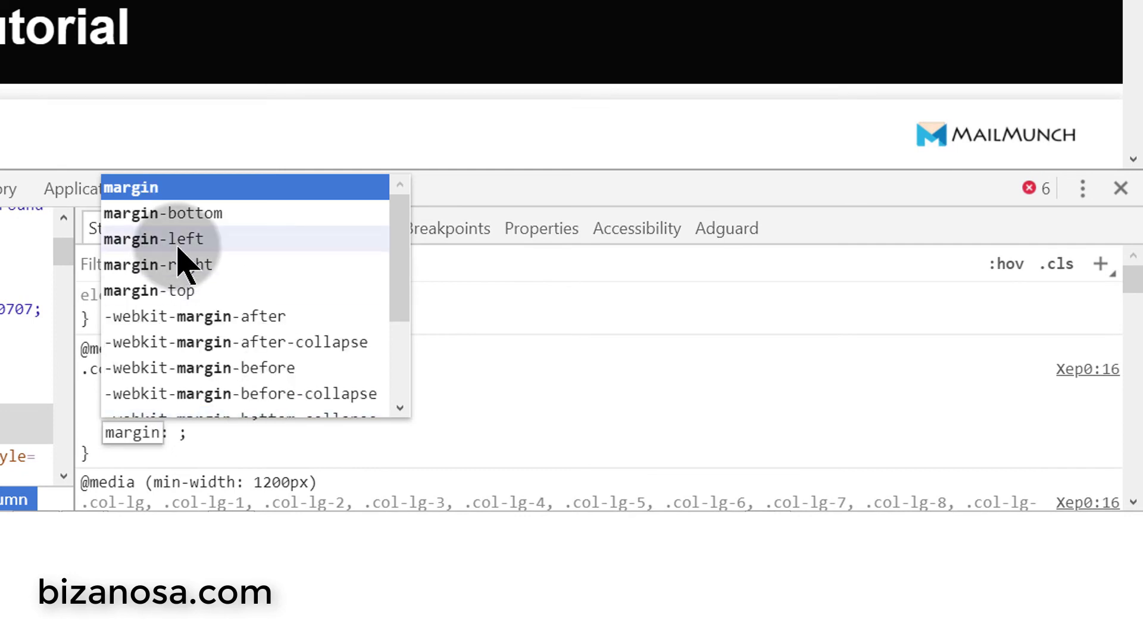
{"action": "left_click", "coordinate": [178, 263]}
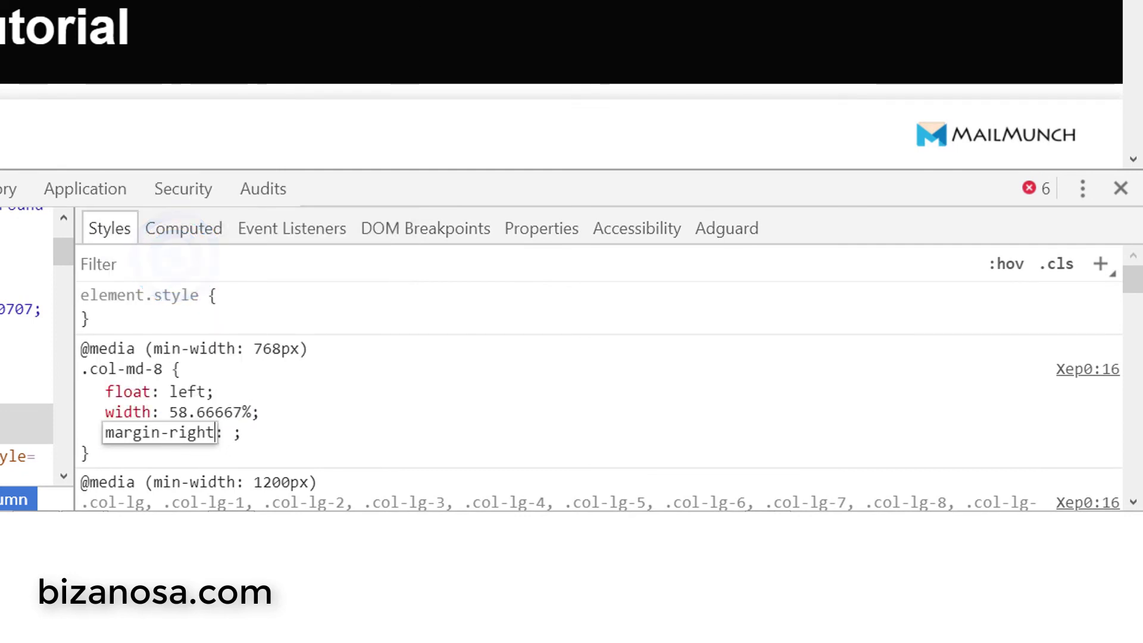
{"action": "left_click", "coordinate": [228, 436]}
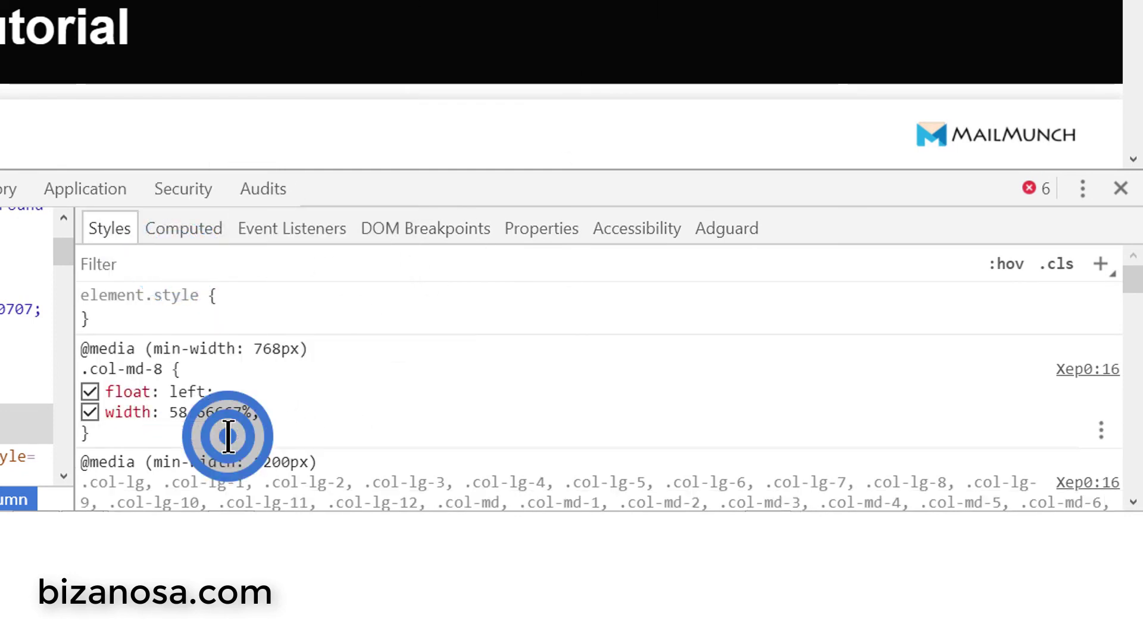
{"action": "left_click", "coordinate": [281, 415]}
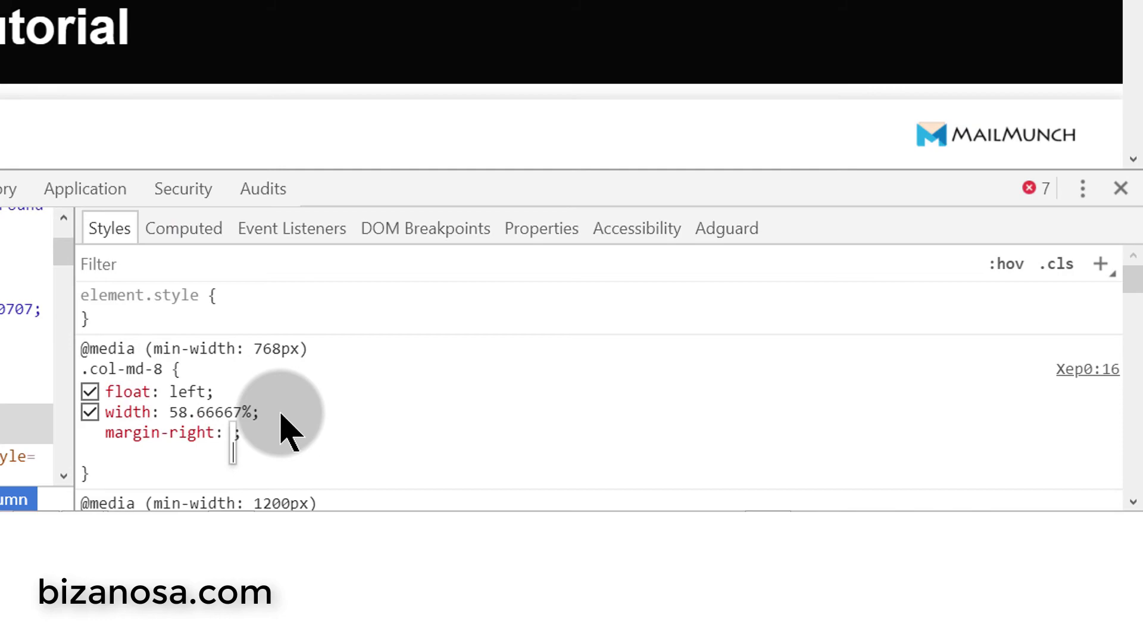
{"action": "type", "text": "8%"}
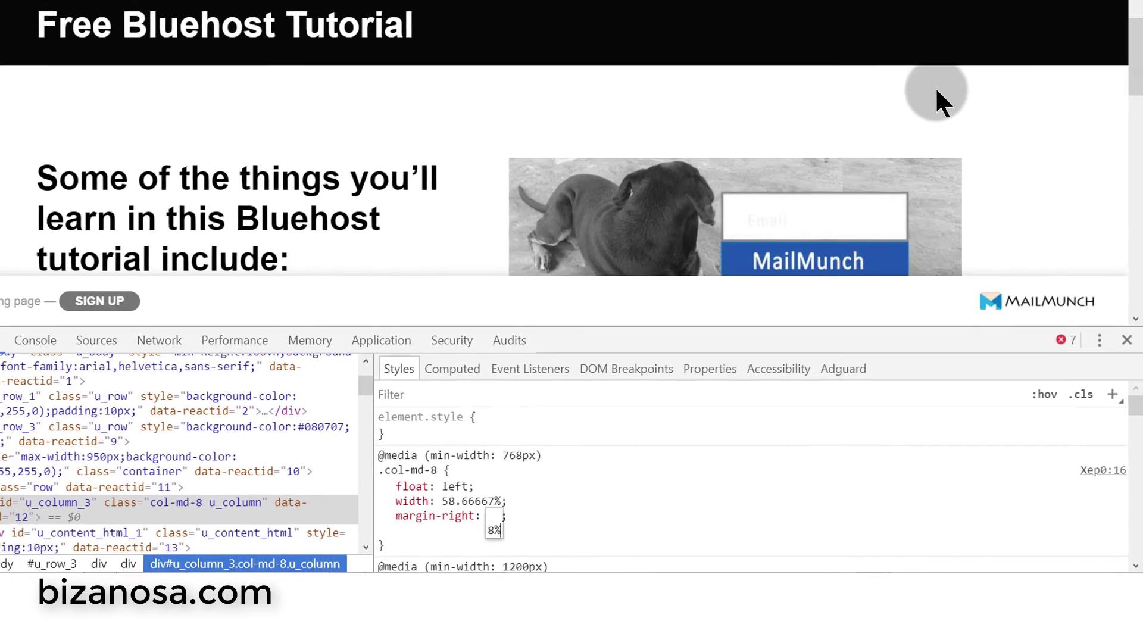
{"action": "scroll", "coordinate": [913, 233], "scroll_direction": "up", "scroll_amount": 6}
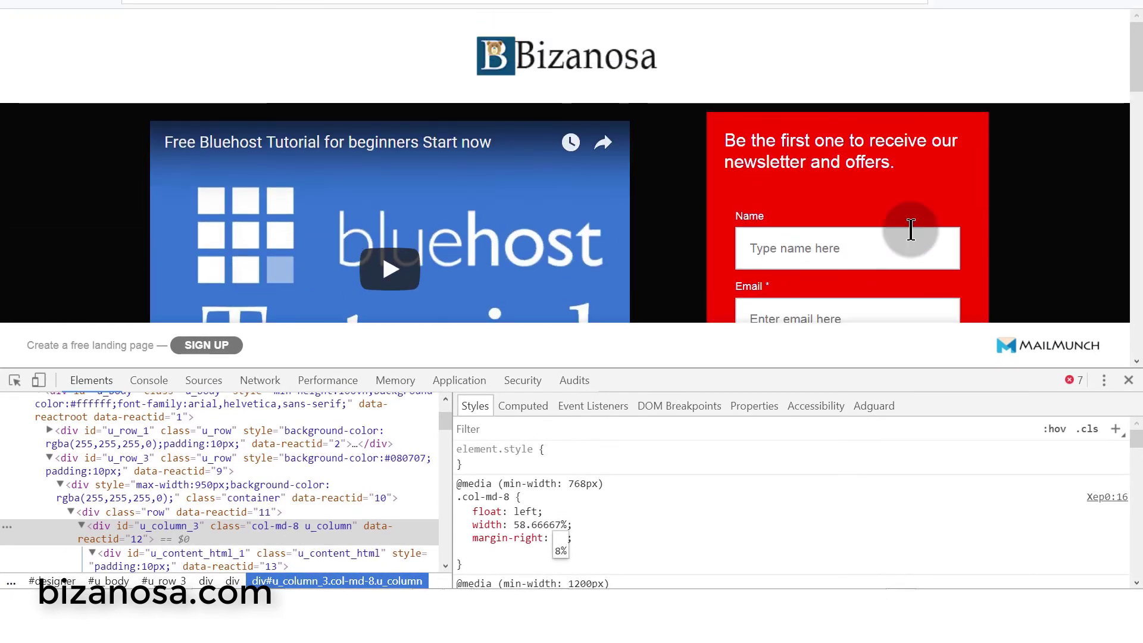
{"action": "scroll", "coordinate": [807, 158], "scroll_direction": "down", "scroll_amount": 3}
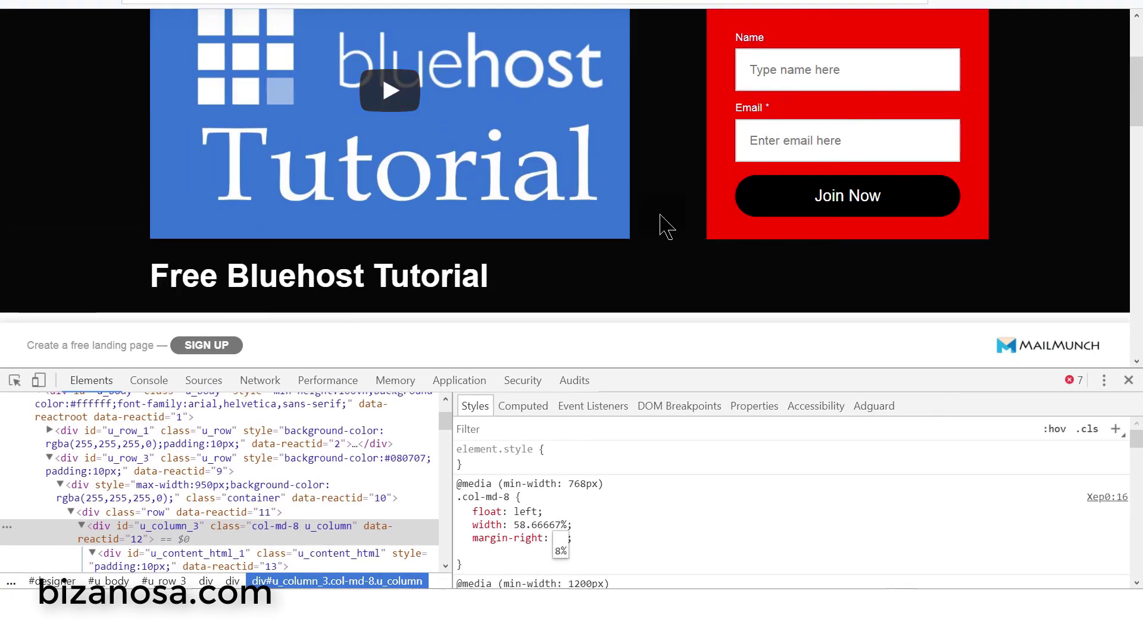
{"action": "scroll", "coordinate": [734, 178], "scroll_direction": "down", "scroll_amount": 4}
{"action": "scroll", "coordinate": [730, 178], "scroll_direction": "up", "scroll_amount": 7}
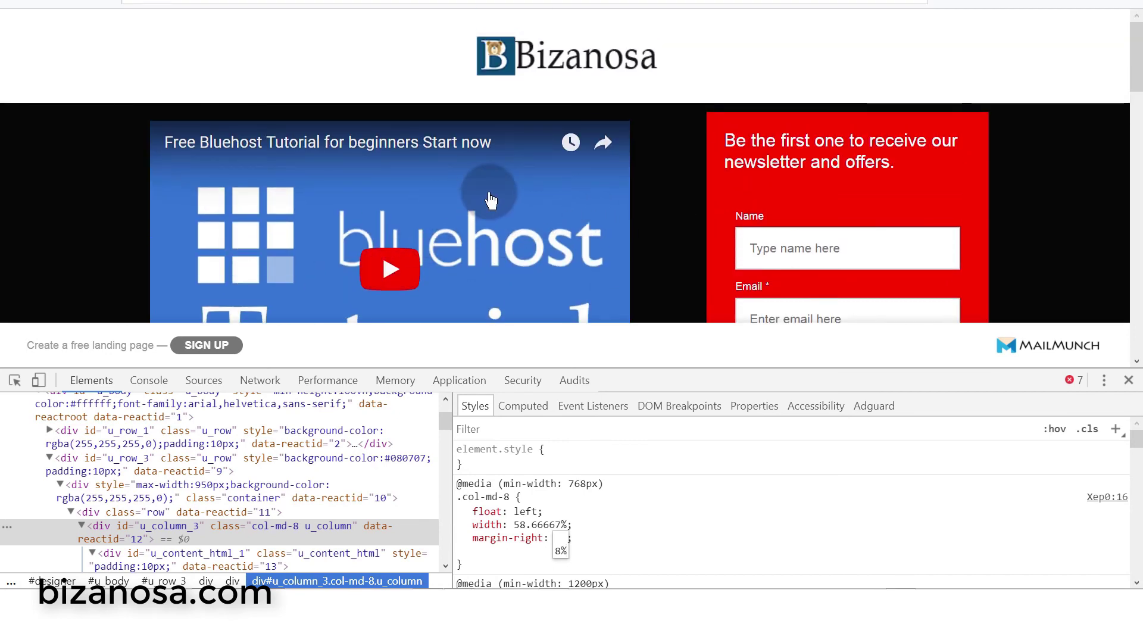
{"action": "scroll", "coordinate": [479, 193], "scroll_direction": "down", "scroll_amount": 2}
{"action": "scroll", "coordinate": [680, 188], "scroll_direction": "down", "scroll_amount": 3}
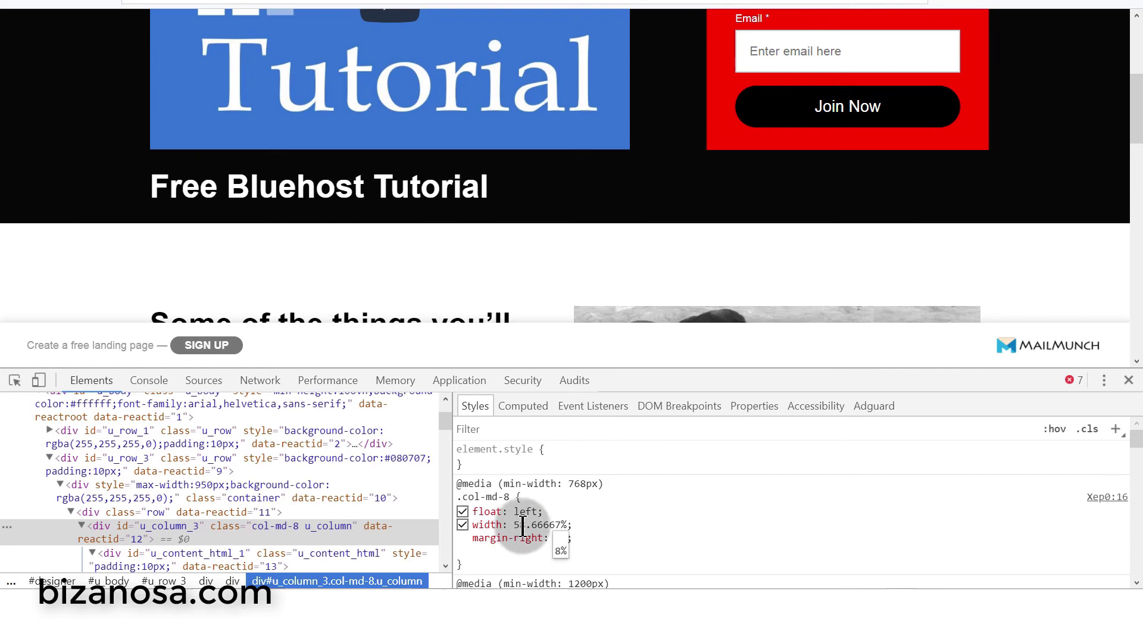
{"action": "left_click", "coordinate": [597, 542]}
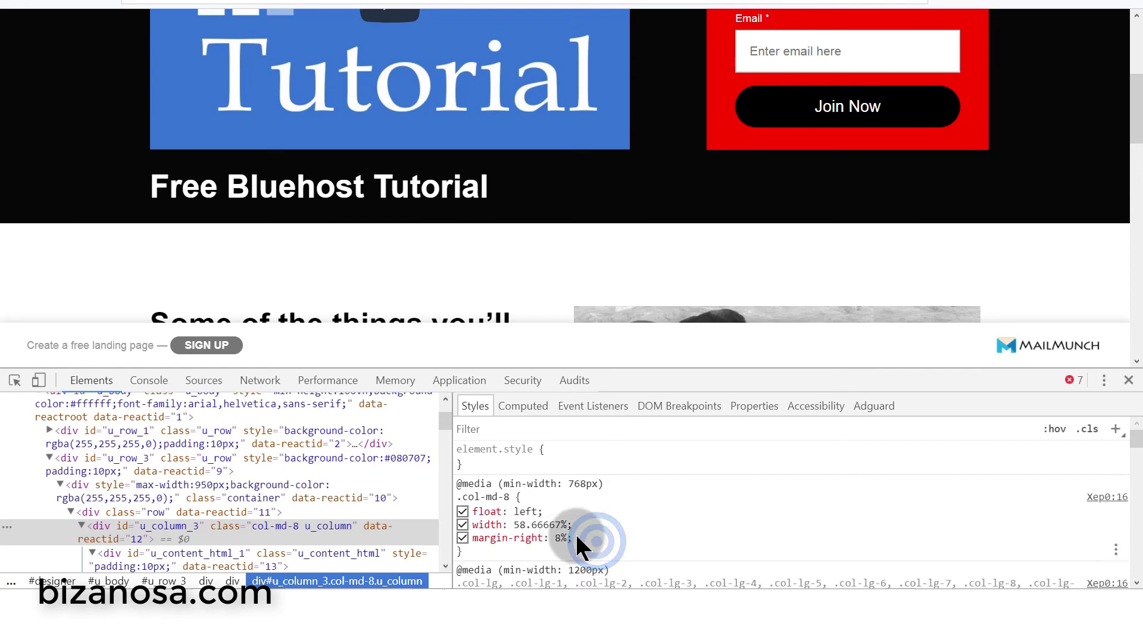
{"action": "scroll", "coordinate": [783, 148], "scroll_direction": "up", "scroll_amount": 1}
{"action": "scroll", "coordinate": [783, 148], "scroll_direction": "up", "scroll_amount": 3}
{"action": "scroll", "coordinate": [790, 153], "scroll_direction": "down", "scroll_amount": 3}
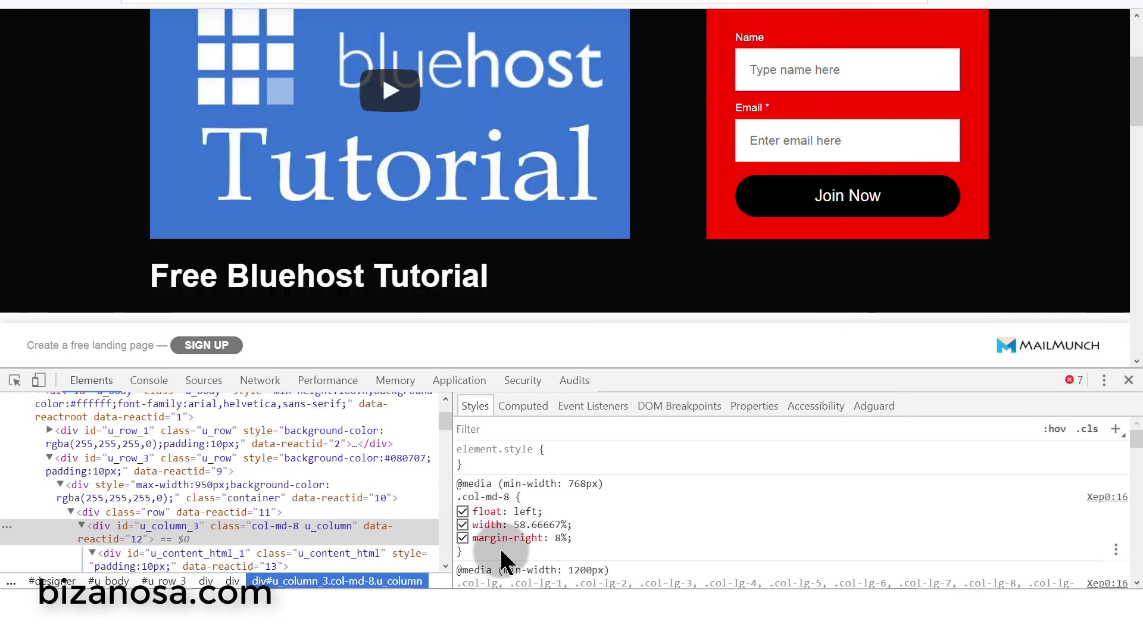
- Copy the entire .col-md-8 media-query rule
{"action": "left_click", "coordinate": [477, 496]}
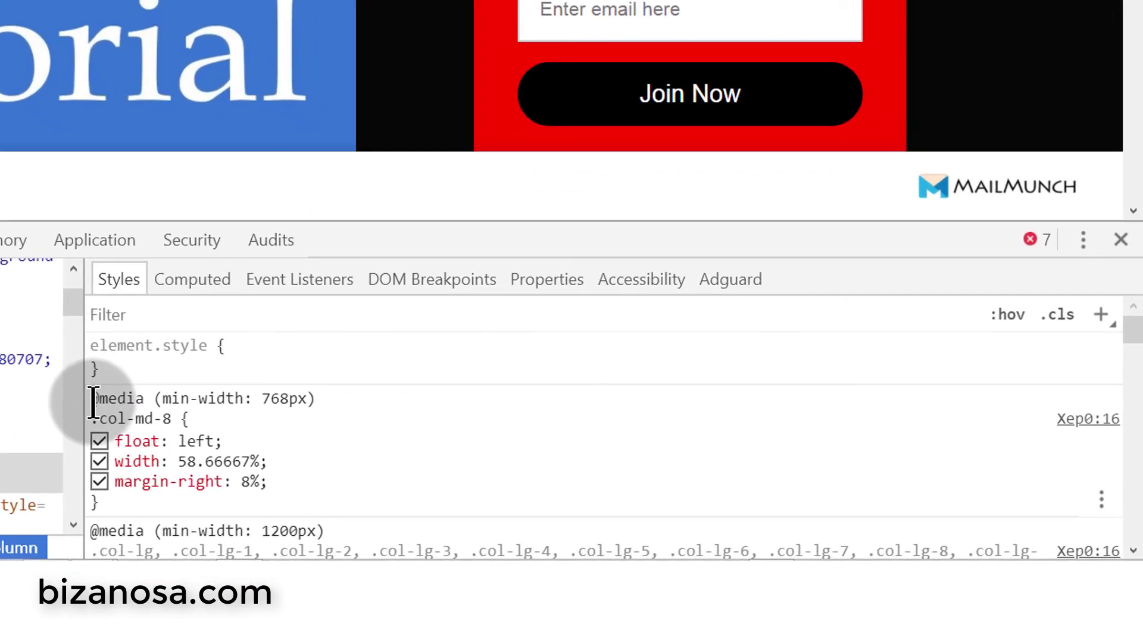
{"action": "left_click_drag", "start_coordinate": [94, 403], "coordinate": [127, 522]}
{"action": "right_click", "coordinate": [152, 479]}
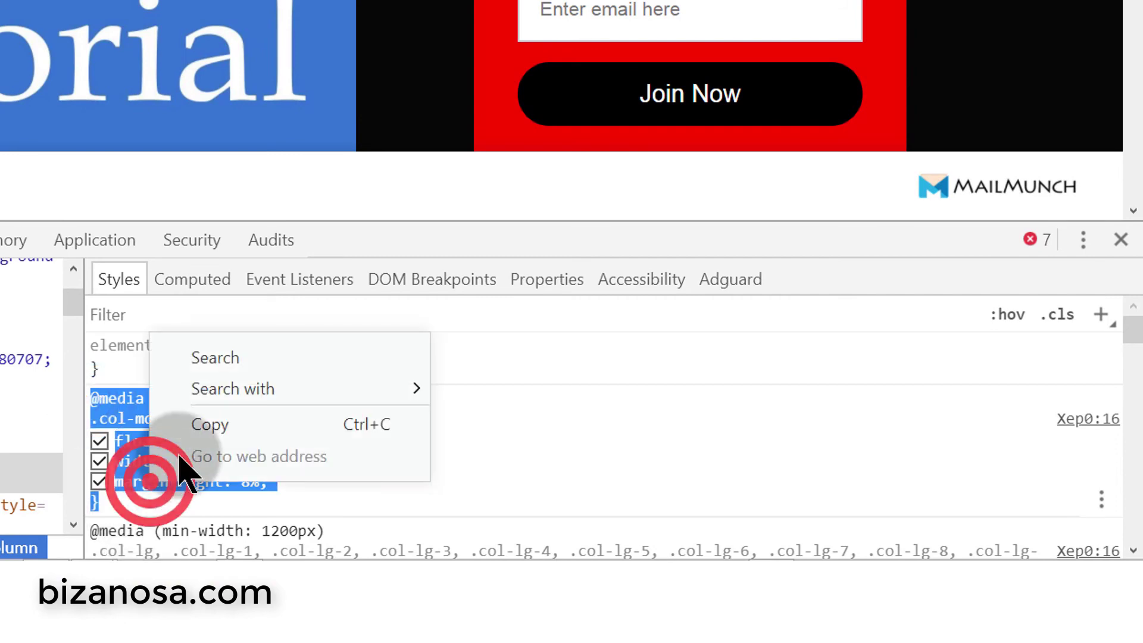
{"action": "left_click", "coordinate": [223, 423]}
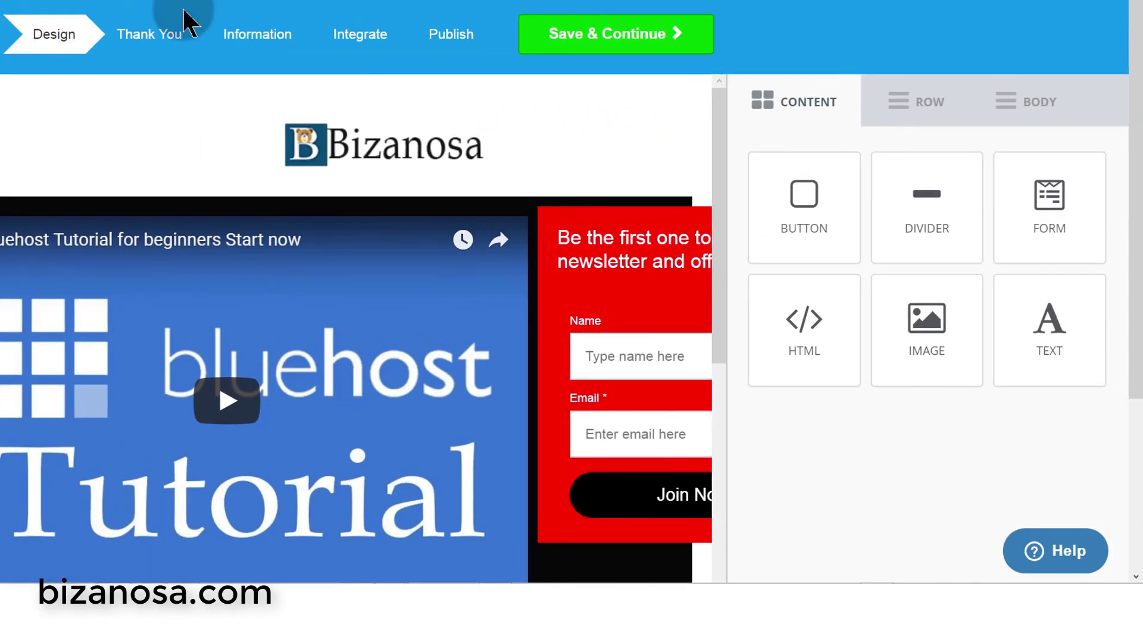
- Paste the copied .col-md-8 rule on a new line in the video block's code
{"action": "left_click", "coordinate": [196, 297]}
{"action": "left_click", "coordinate": [837, 358]}
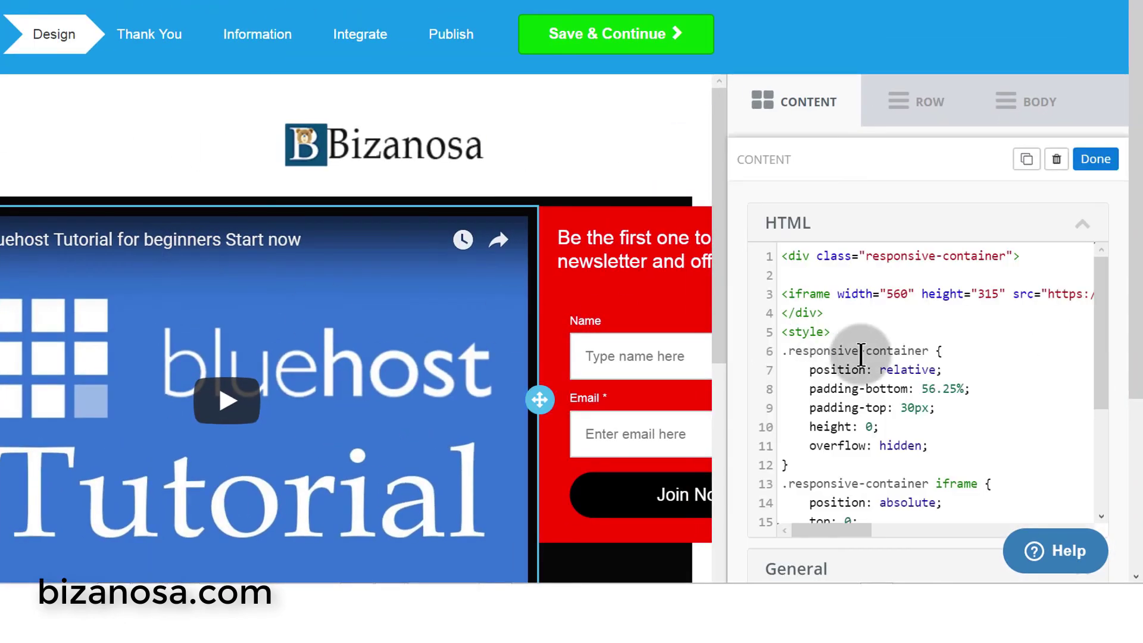
{"action": "scroll", "coordinate": [837, 358], "scroll_direction": "down", "scroll_amount": 5}
{"action": "left_click", "coordinate": [811, 294]}
{"action": "key", "text": "Return"}
{"action": "key", "text": "ctrl+v"}
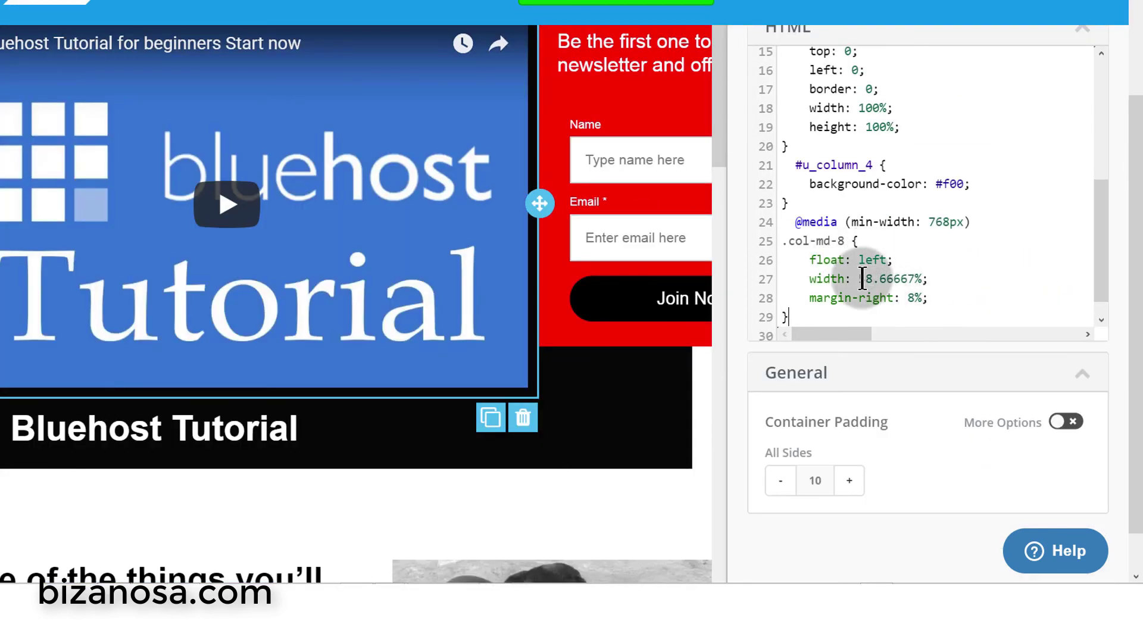
{"action": "left_click", "coordinate": [862, 239]}
{"action": "left_click_drag", "start_coordinate": [862, 239], "coordinate": [903, 263]}
{"action": "key", "text": "BackSpace"}
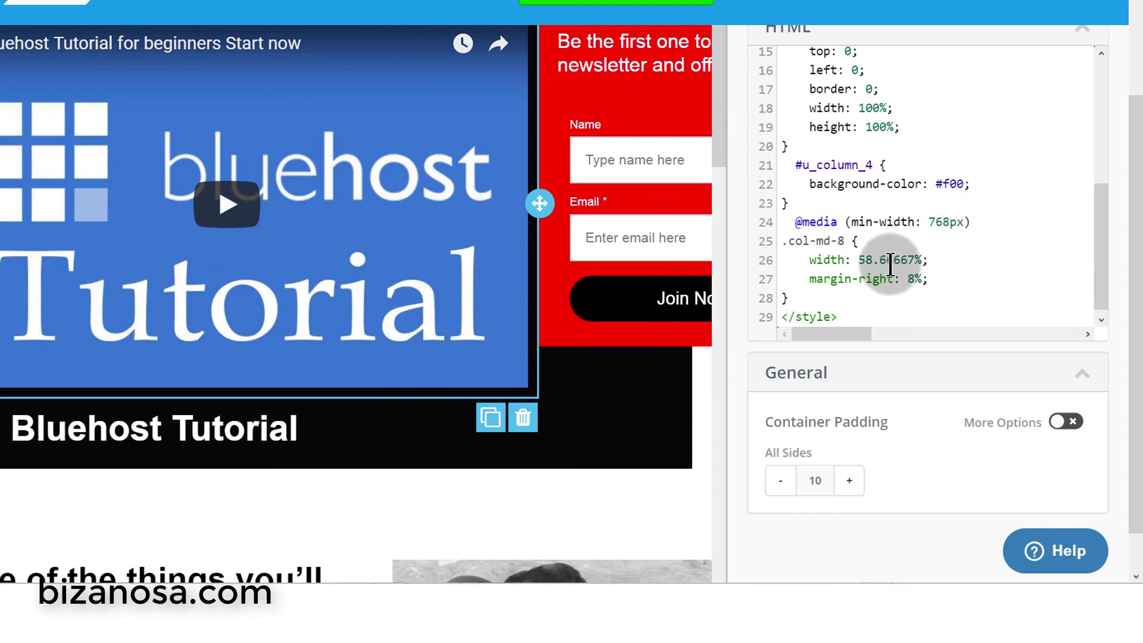
{"action": "left_click", "coordinate": [989, 223]}
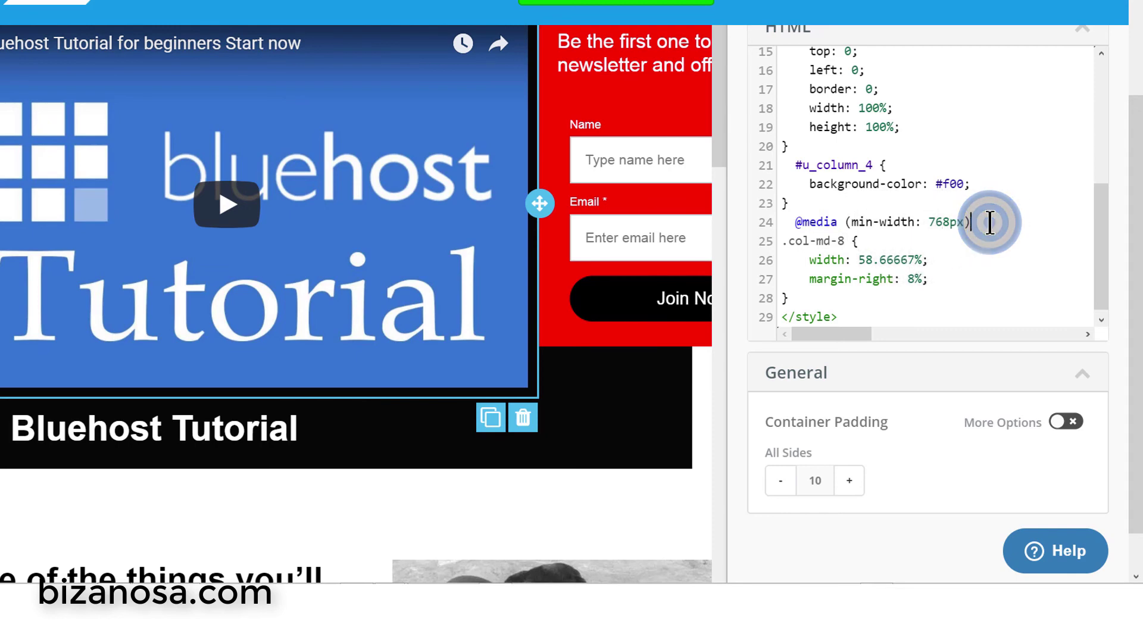
{"action": "type", "text": "{"}
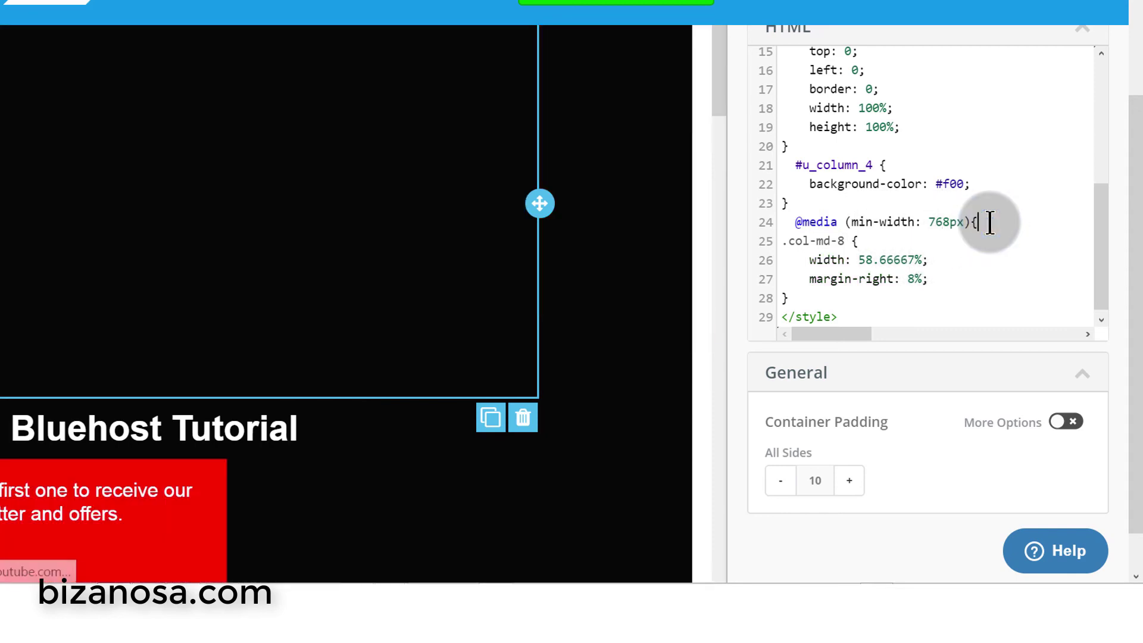
{"action": "left_click", "coordinate": [817, 298]}
{"action": "key", "text": "Return"}
{"action": "type", "text": "}"}
{"action": "scroll", "coordinate": [879, 262], "scroll_direction": "down", "scroll_amount": 1}
{"action": "left_click_drag", "start_coordinate": [782, 219], "coordinate": [847, 281]}
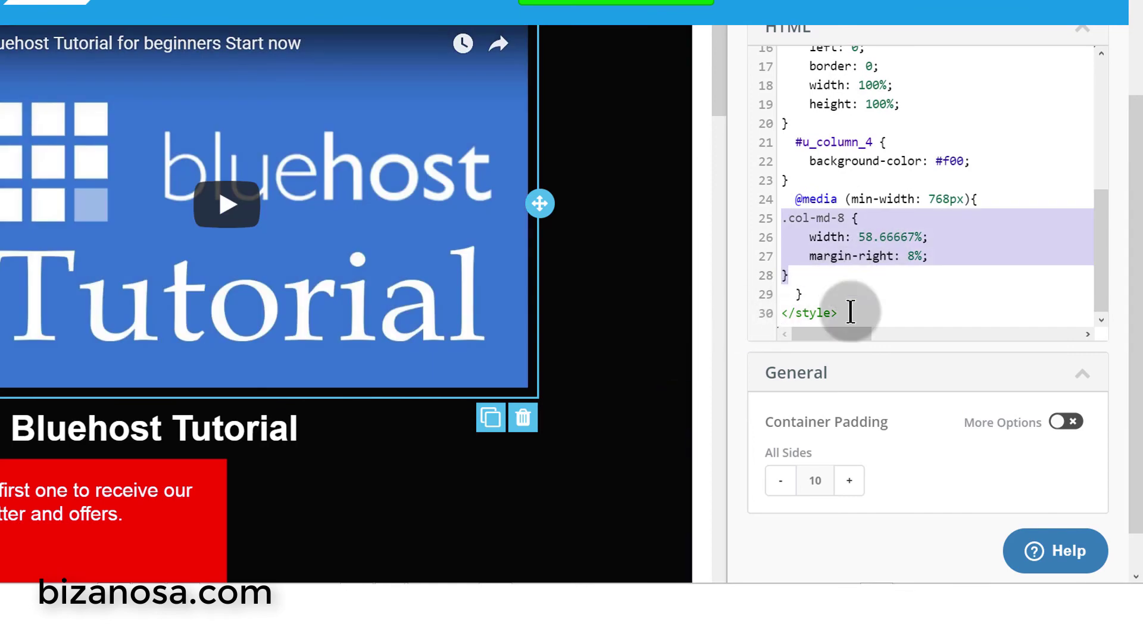
{"action": "scroll", "coordinate": [350, 269], "scroll_direction": "down", "scroll_amount": 4}
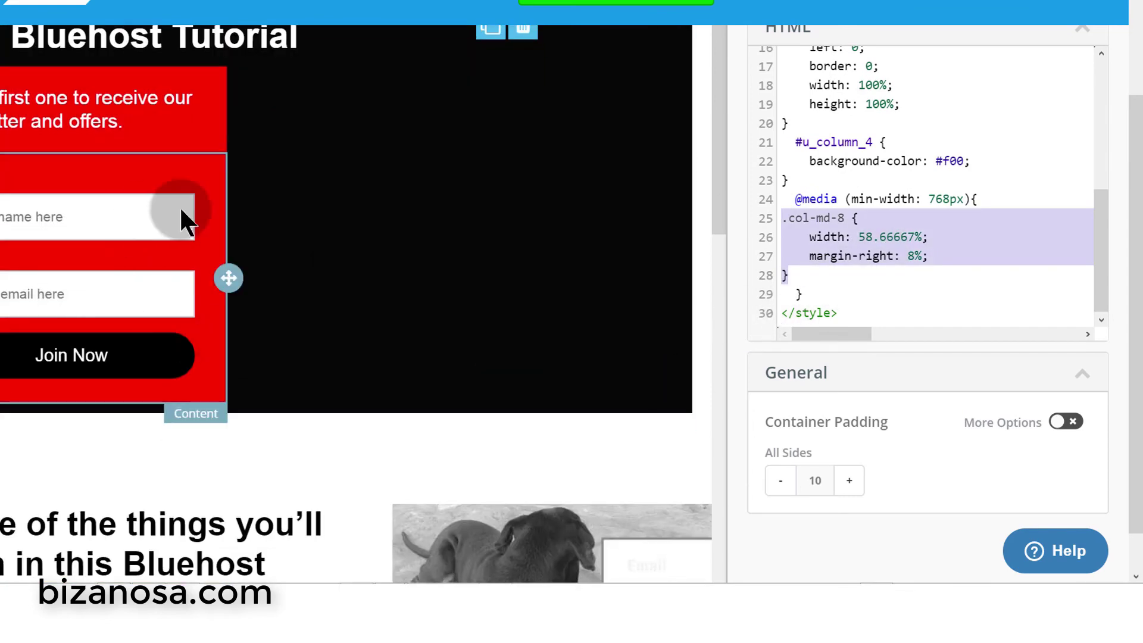
{"action": "scroll", "coordinate": [178, 199], "scroll_direction": "up", "scroll_amount": 5}
{"action": "left_click", "coordinate": [875, 281]}
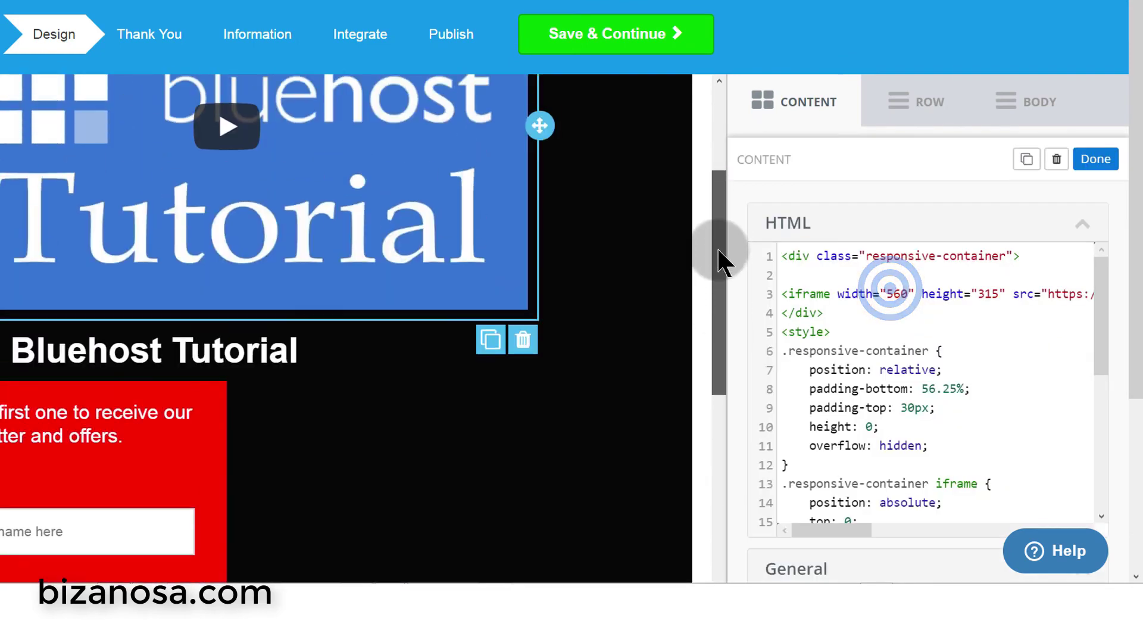
{"action": "left_click_drag", "start_coordinate": [718, 260], "coordinate": [715, 159]}
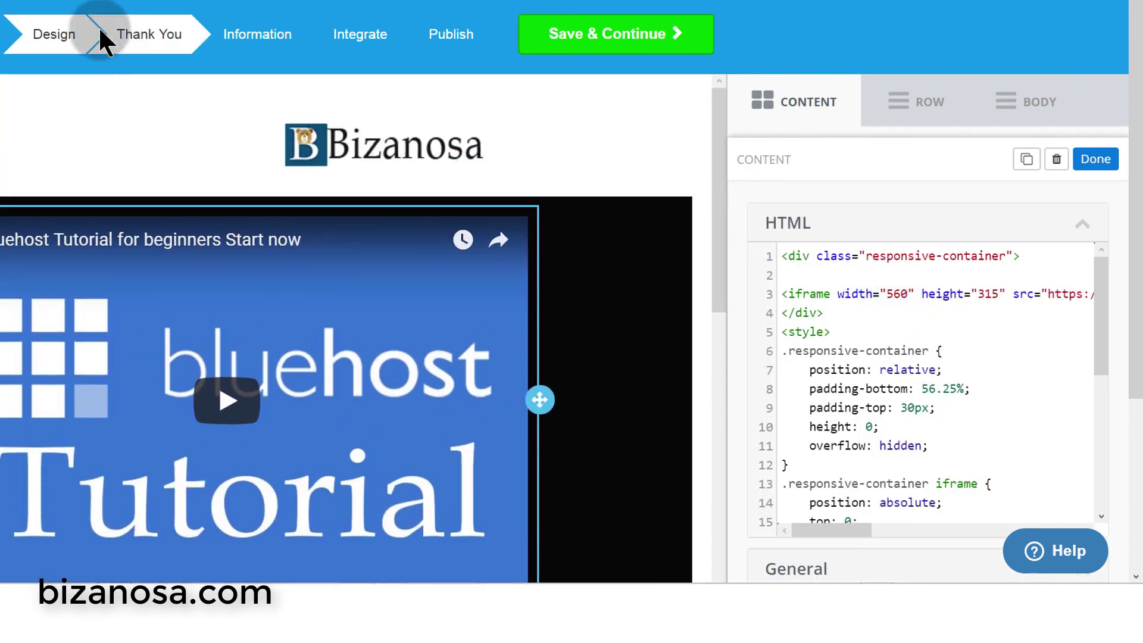
- Save the design, close DevTools and reload the published landing page
{"action": "left_click", "coordinate": [146, 20]}
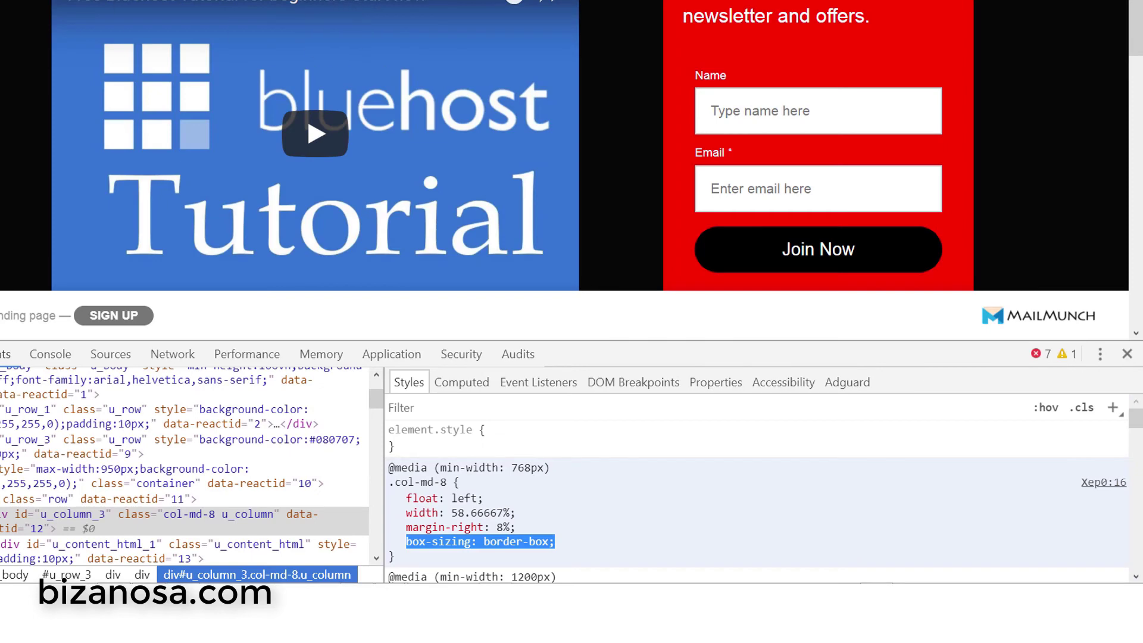
{"action": "left_click", "coordinate": [1127, 353]}
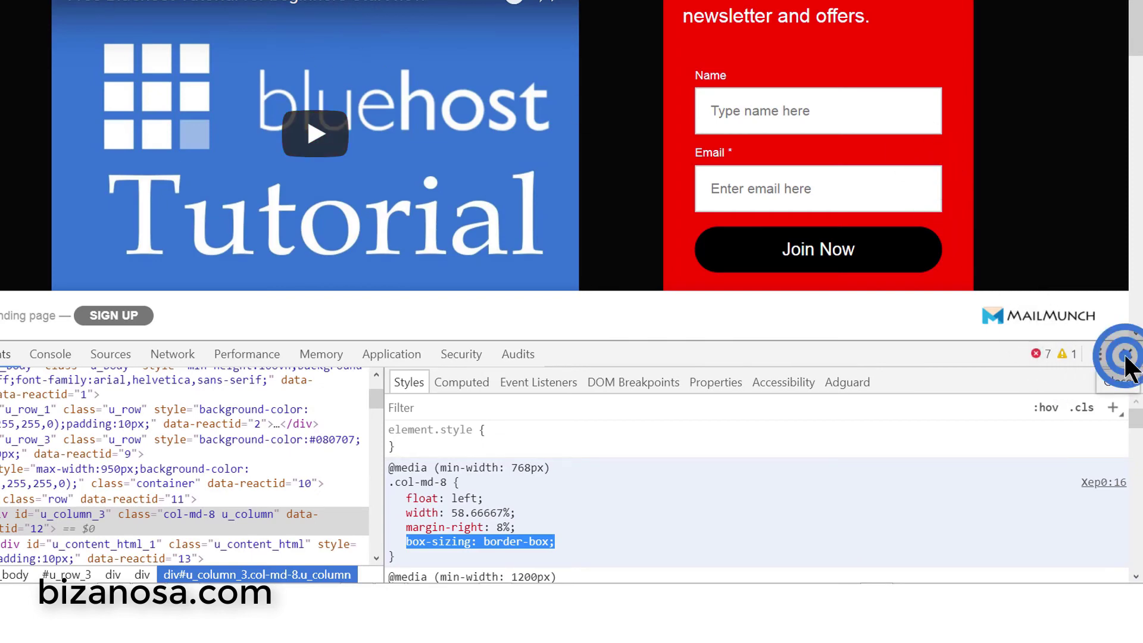
{"action": "left_click", "coordinate": [78, 4]}
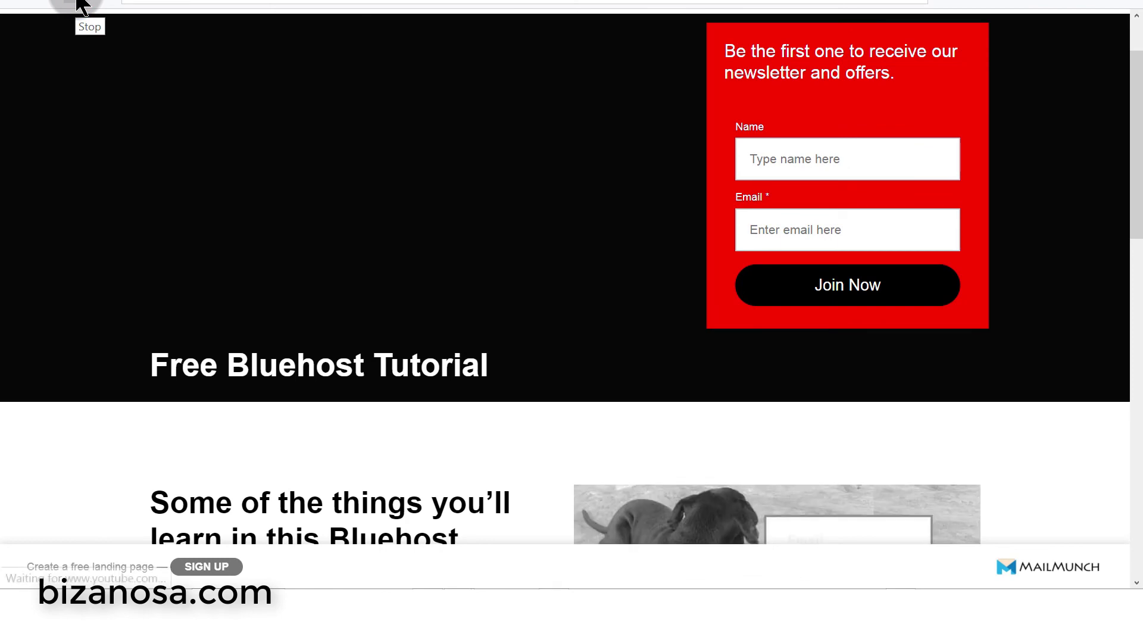
- Move the Opera window to the left side and widen it
{"action": "scroll", "coordinate": [464, 286], "scroll_direction": "up", "scroll_amount": 2}
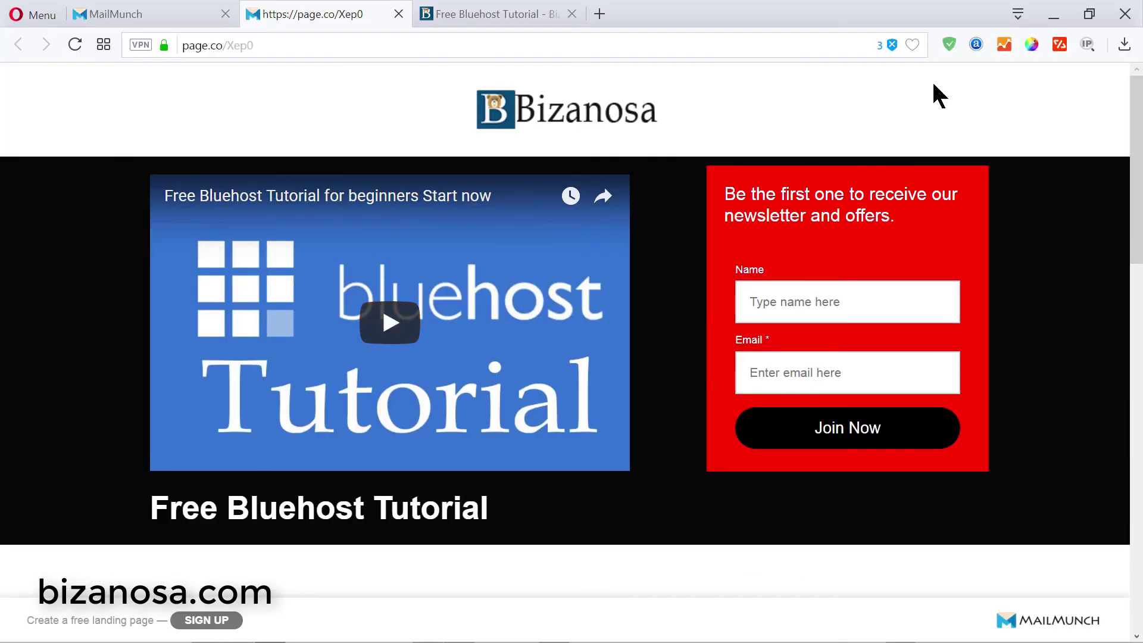
{"action": "left_click_drag", "start_coordinate": [887, 18], "coordinate": [244, 27]}
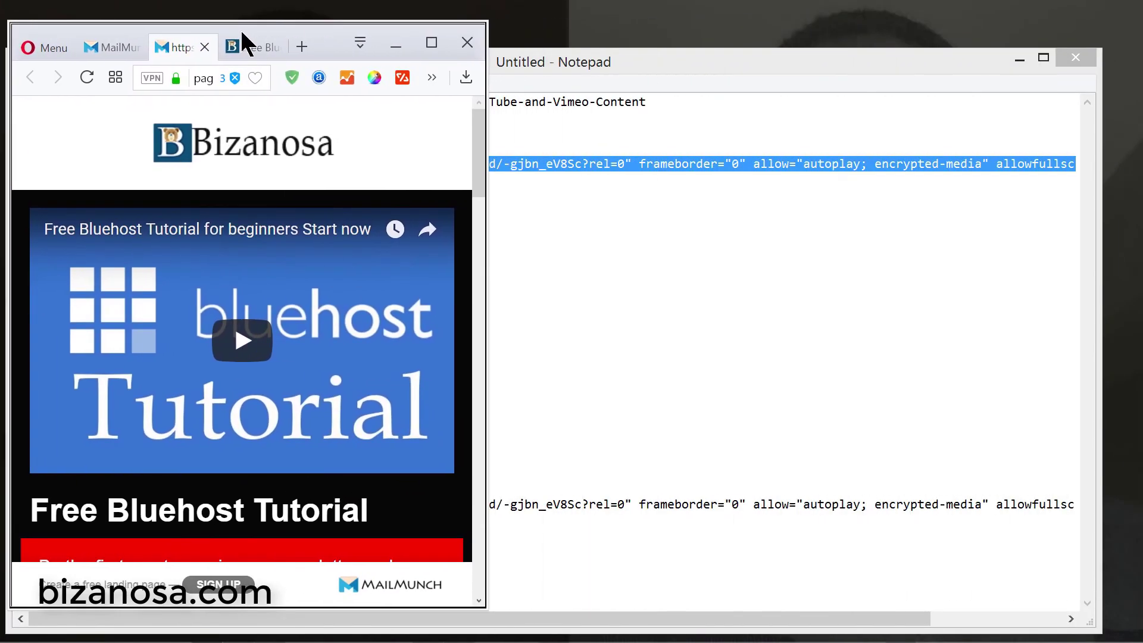
{"action": "left_click_drag", "start_coordinate": [480, 258], "coordinate": [1106, 247]}
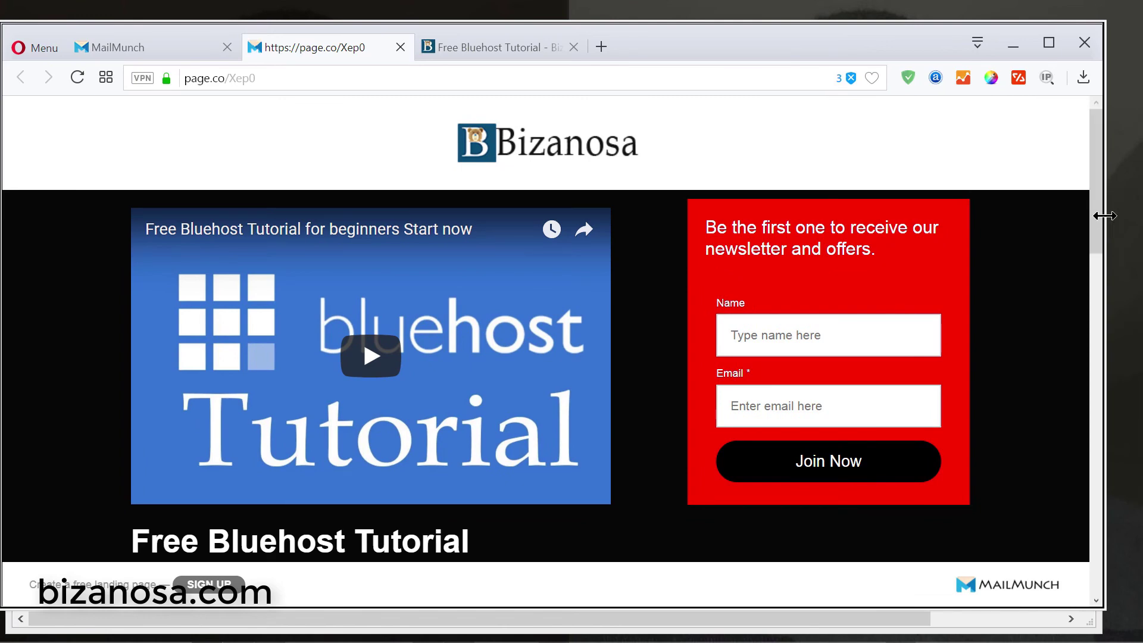
- Narrow the window to mobile width and check the video stacked above the signup form
{"action": "left_click_drag", "start_coordinate": [1105, 214], "coordinate": [737, 205]}
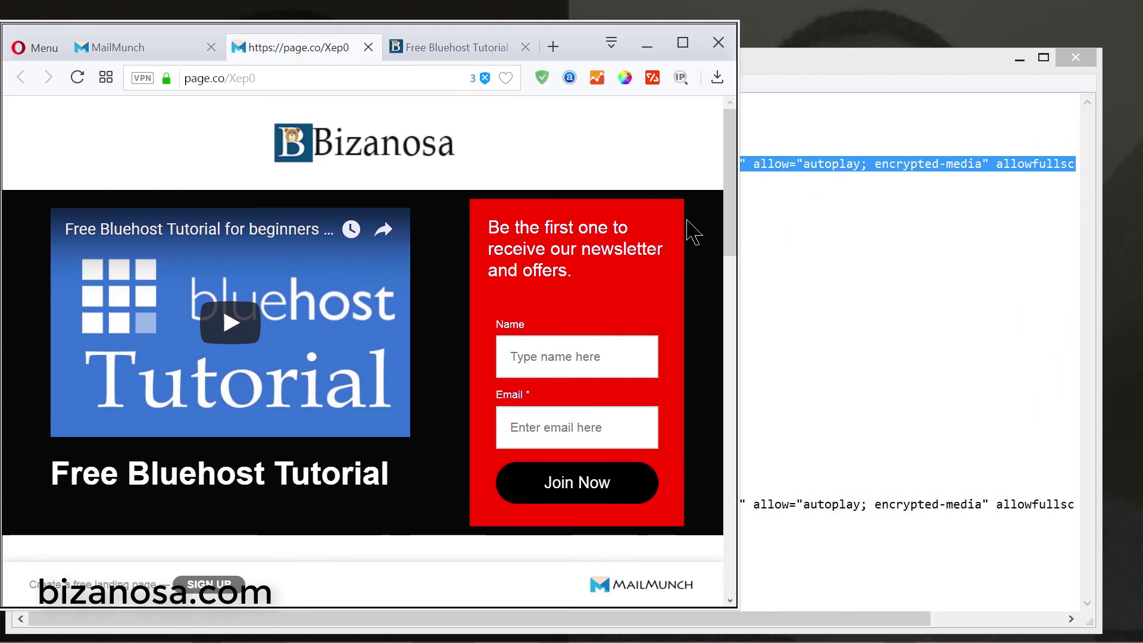
{"action": "scroll", "coordinate": [649, 224], "scroll_direction": "down", "scroll_amount": 6}
{"action": "scroll", "coordinate": [639, 210], "scroll_direction": "down", "scroll_amount": 3}
{"action": "scroll", "coordinate": [639, 210], "scroll_direction": "up", "scroll_amount": 5}
{"action": "scroll", "coordinate": [639, 209], "scroll_direction": "down", "scroll_amount": 12}
{"action": "scroll", "coordinate": [639, 209], "scroll_direction": "down", "scroll_amount": 1}
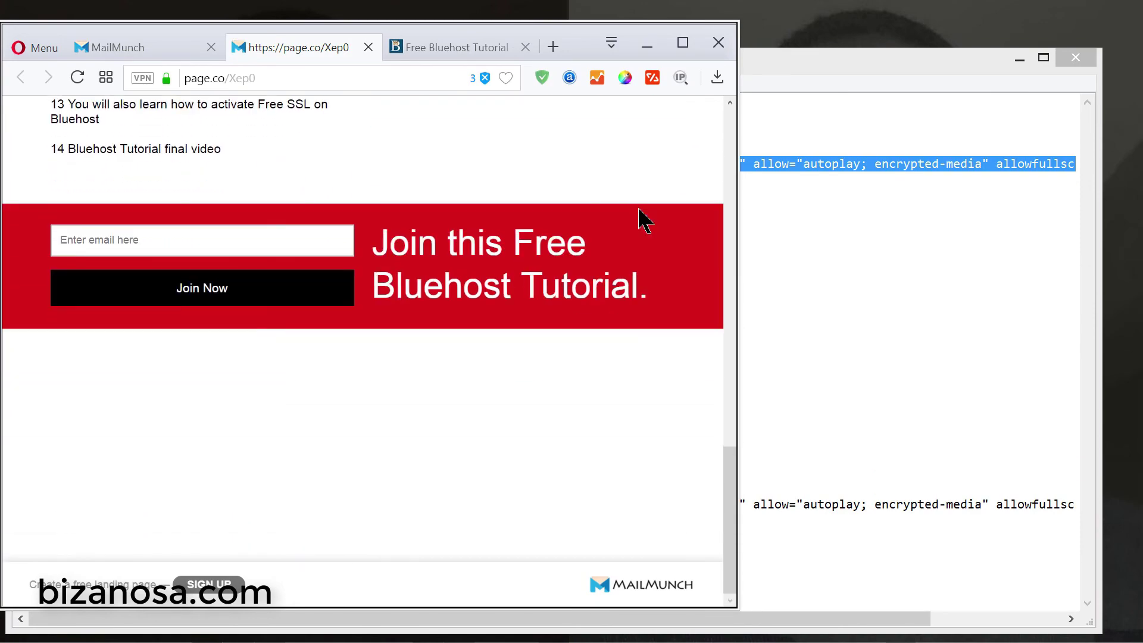
{"action": "scroll", "coordinate": [642, 219], "scroll_direction": "up", "scroll_amount": 4}
{"action": "scroll", "coordinate": [648, 301], "scroll_direction": "down", "scroll_amount": 4}
{"action": "left_click_drag", "start_coordinate": [383, 240], "coordinate": [481, 309]}
{"action": "left_click", "coordinate": [481, 313]}
{"action": "left_click_drag", "start_coordinate": [736, 277], "coordinate": [380, 294]}
{"action": "left_click_drag", "start_coordinate": [430, 348], "coordinate": [429, 144]}
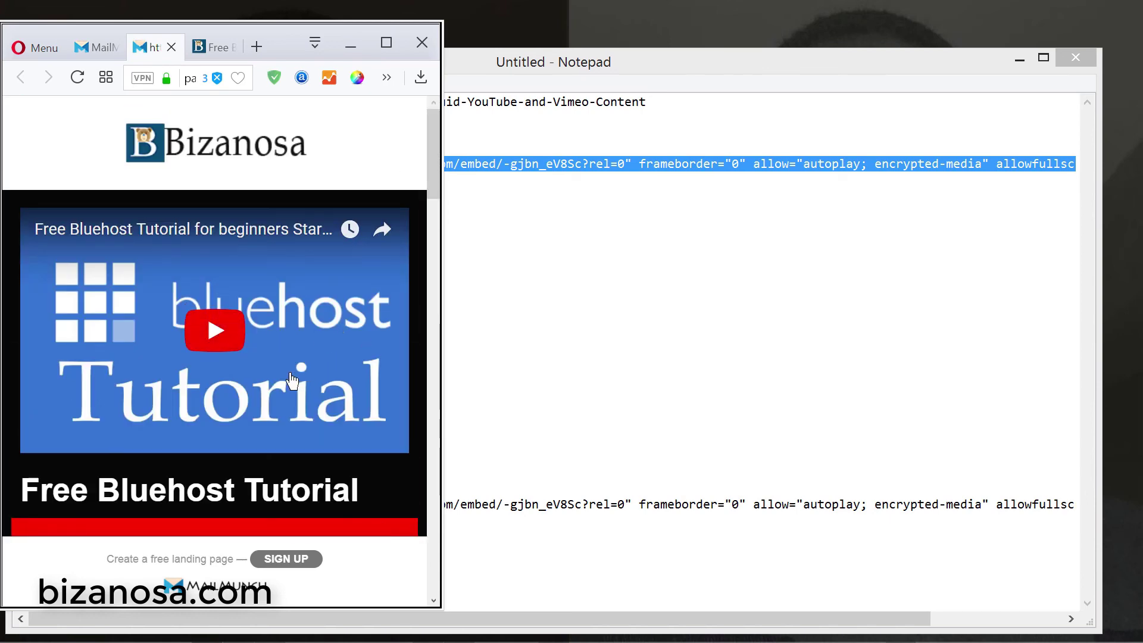
- Scroll down to the red banner and try selecting its heading text
{"action": "scroll", "coordinate": [328, 432], "scroll_direction": "down", "scroll_amount": 3}
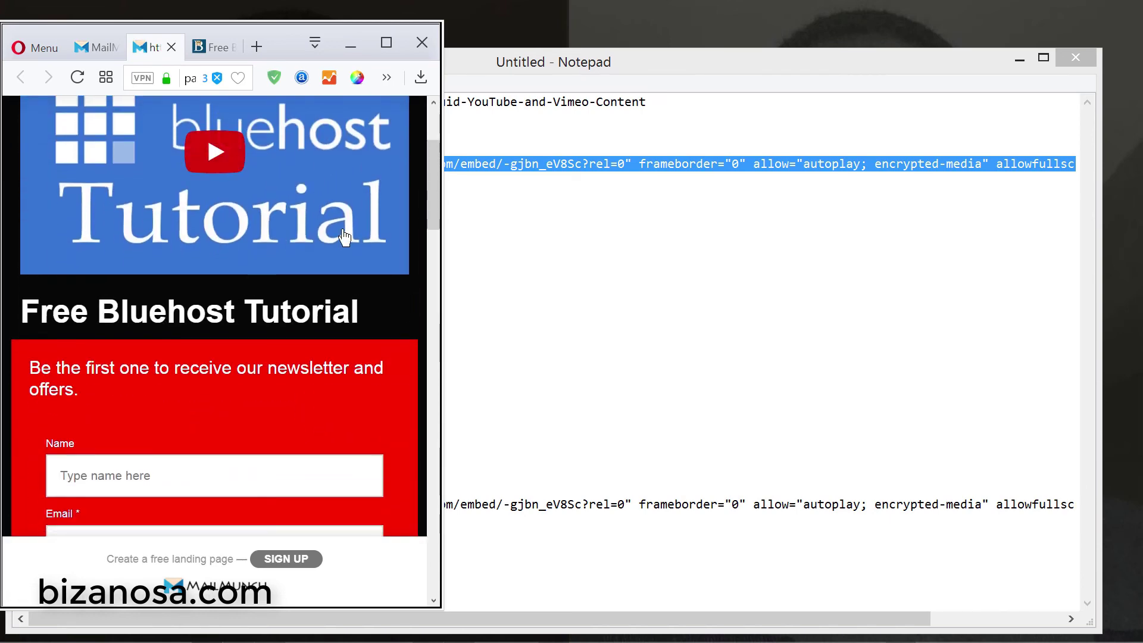
{"action": "scroll", "coordinate": [357, 365], "scroll_direction": "down", "scroll_amount": 3}
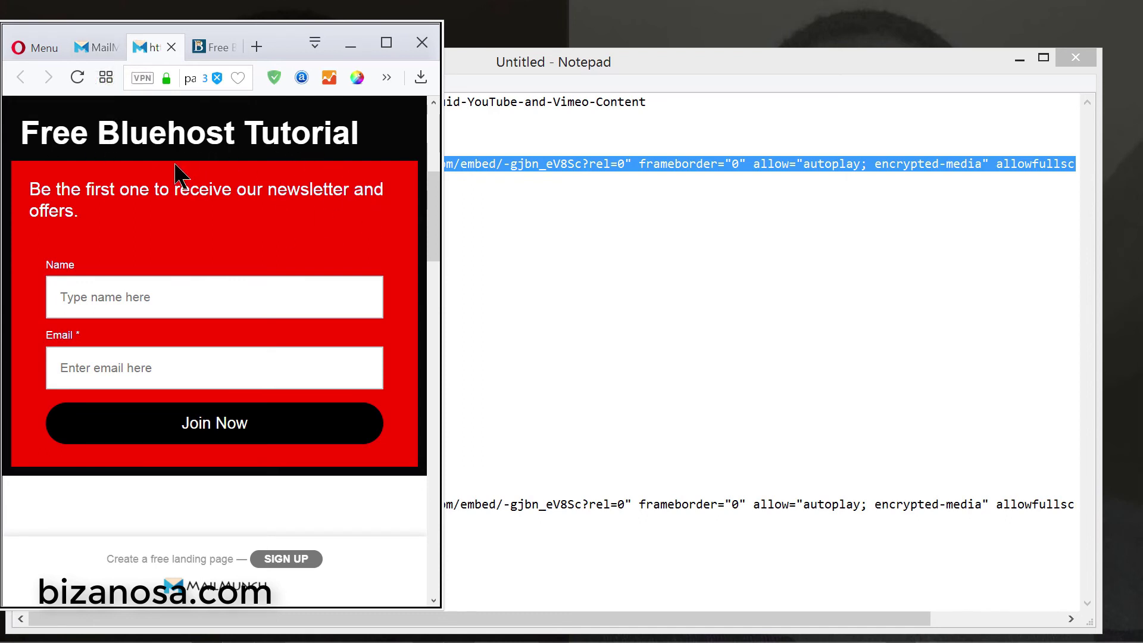
{"action": "scroll", "coordinate": [339, 223], "scroll_direction": "down", "scroll_amount": 3}
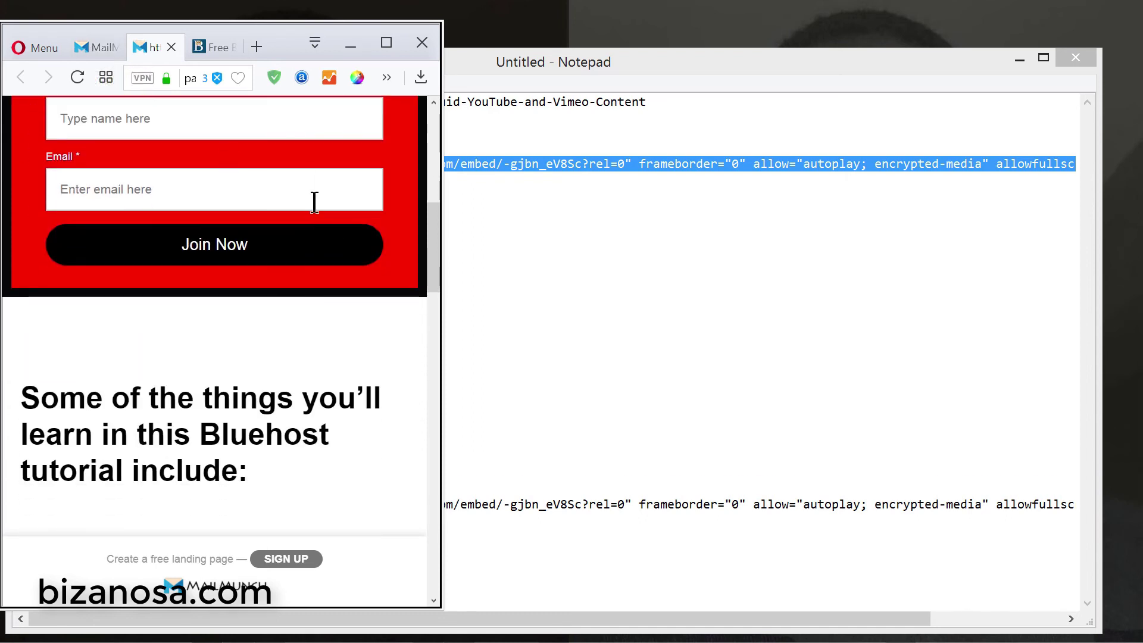
{"action": "scroll", "coordinate": [313, 197], "scroll_direction": "up", "scroll_amount": 5}
{"action": "scroll", "coordinate": [333, 321], "scroll_direction": "down", "scroll_amount": 5}
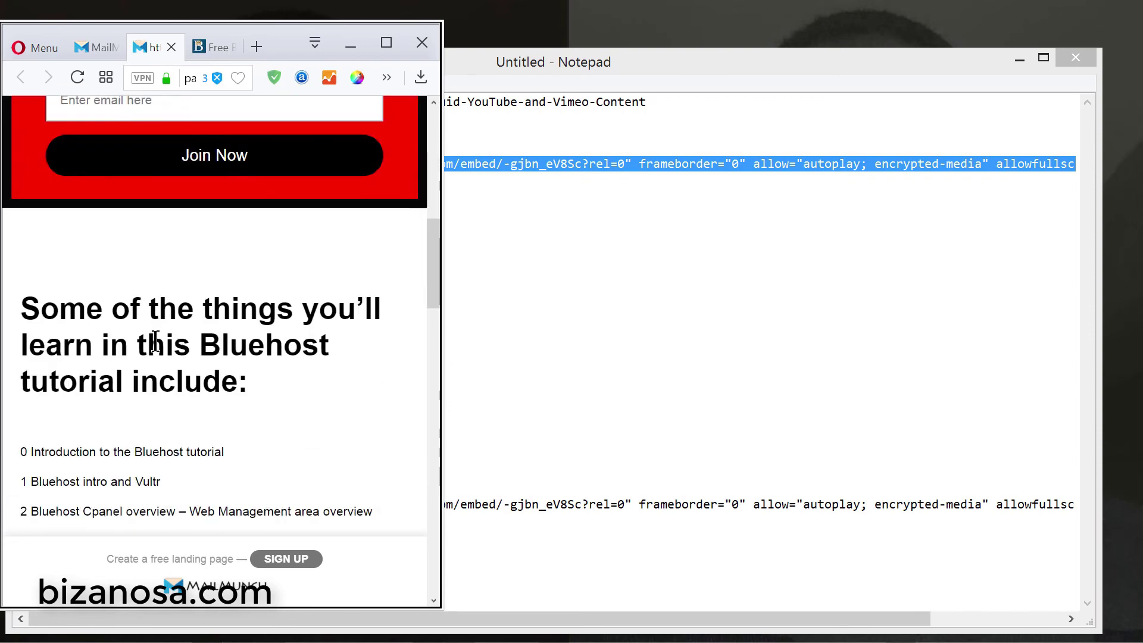
{"action": "scroll", "coordinate": [380, 304], "scroll_direction": "down", "scroll_amount": 10}
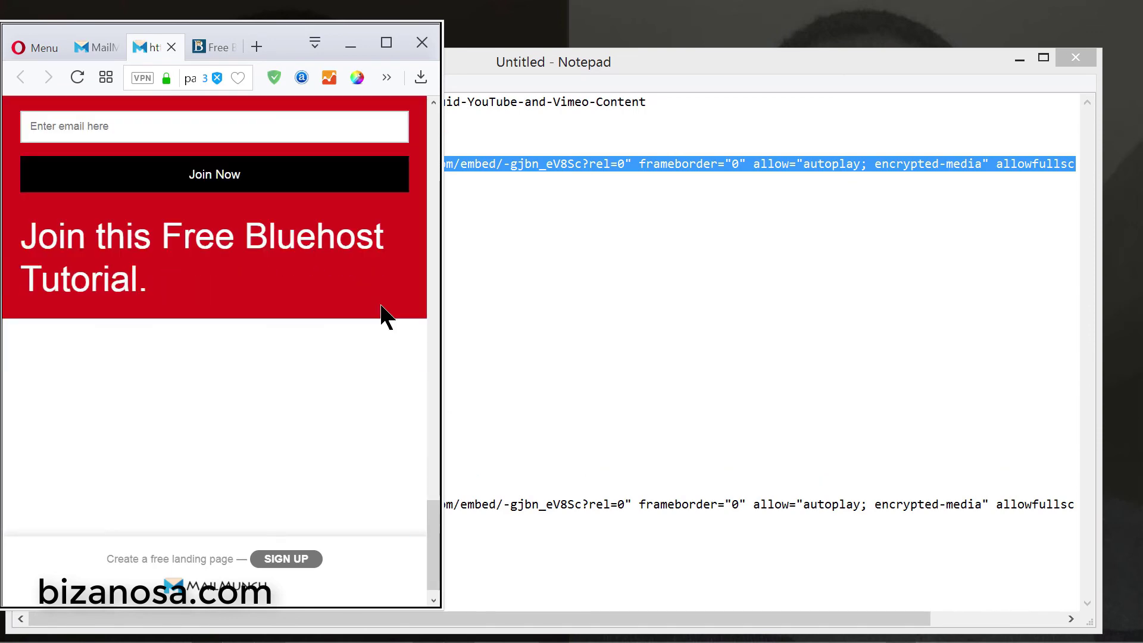
{"action": "scroll", "coordinate": [384, 316], "scroll_direction": "up", "scroll_amount": 4}
{"action": "scroll", "coordinate": [321, 371], "scroll_direction": "down", "scroll_amount": 3}
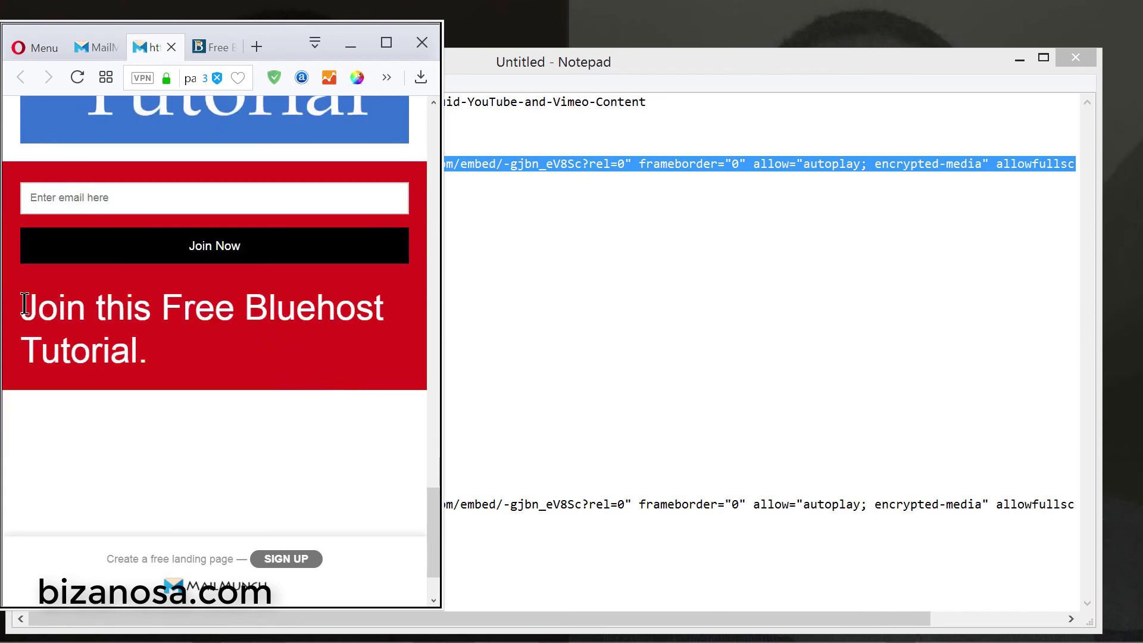
{"action": "left_click_drag", "start_coordinate": [25, 305], "coordinate": [185, 369]}
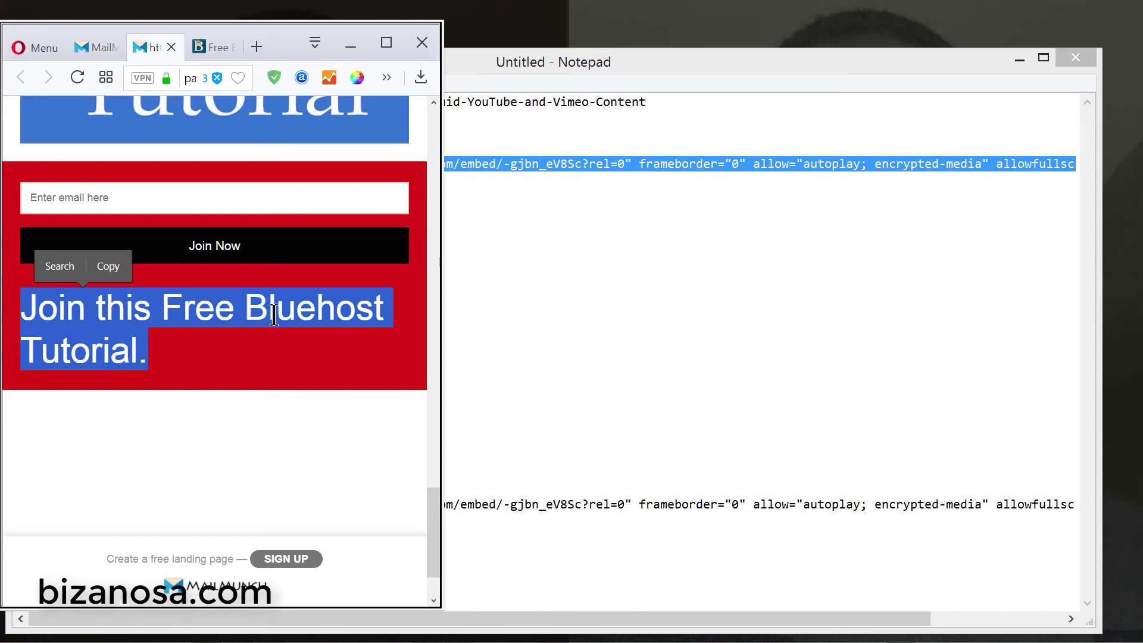
{"action": "left_click", "coordinate": [155, 352]}
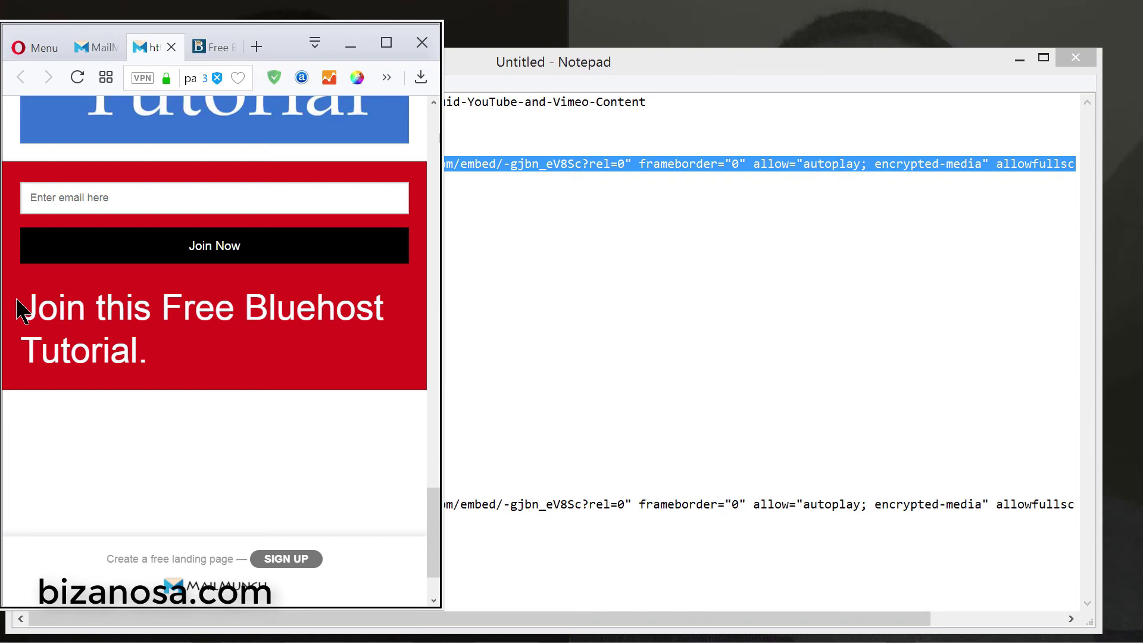
{"action": "left_click_drag", "start_coordinate": [24, 316], "coordinate": [157, 351]}
{"action": "left_click", "coordinate": [204, 353]}
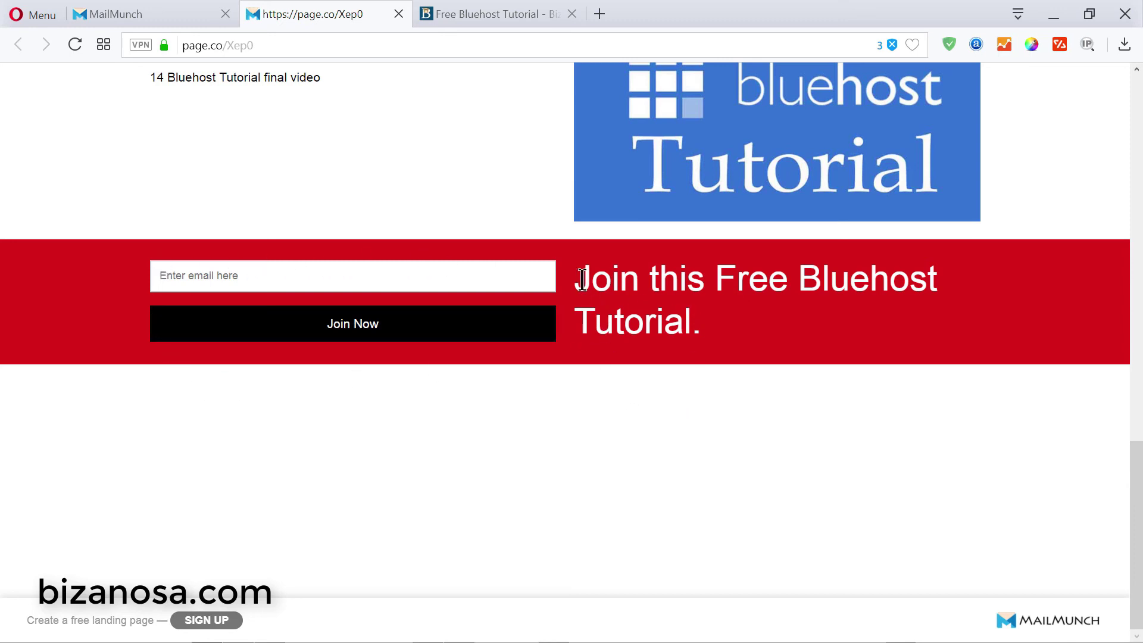
- Copy the 'Join this Free Bluehost Tutorial.' heading and return to the MailMunch editor
{"action": "triple_click", "coordinate": [629, 292]}
{"action": "right_click", "coordinate": [626, 312]}
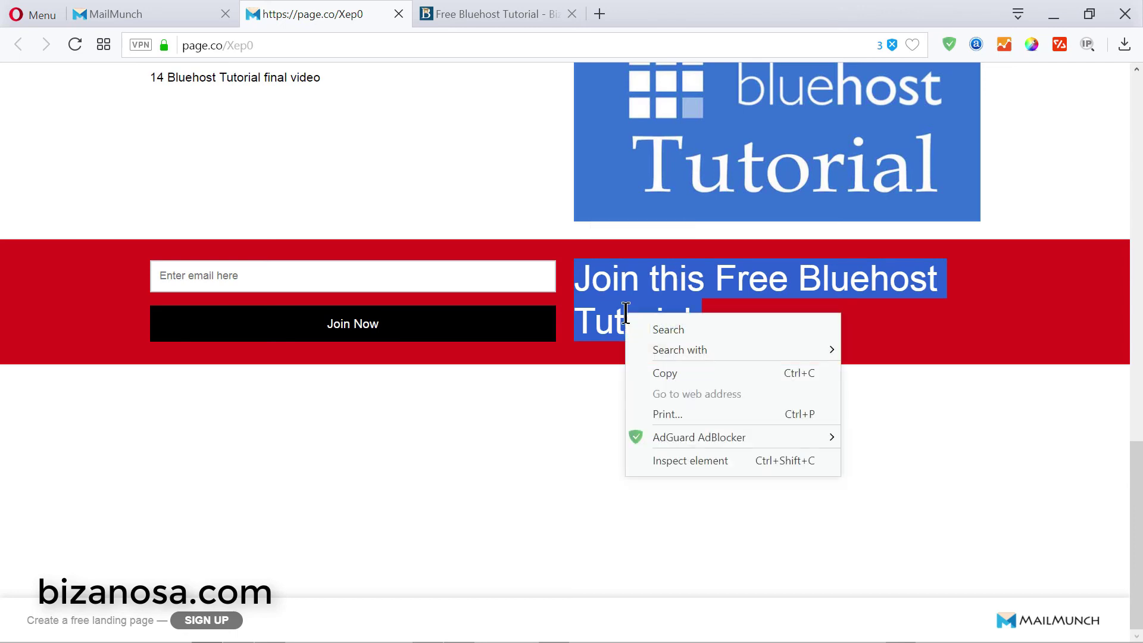
{"action": "left_click", "coordinate": [684, 373]}
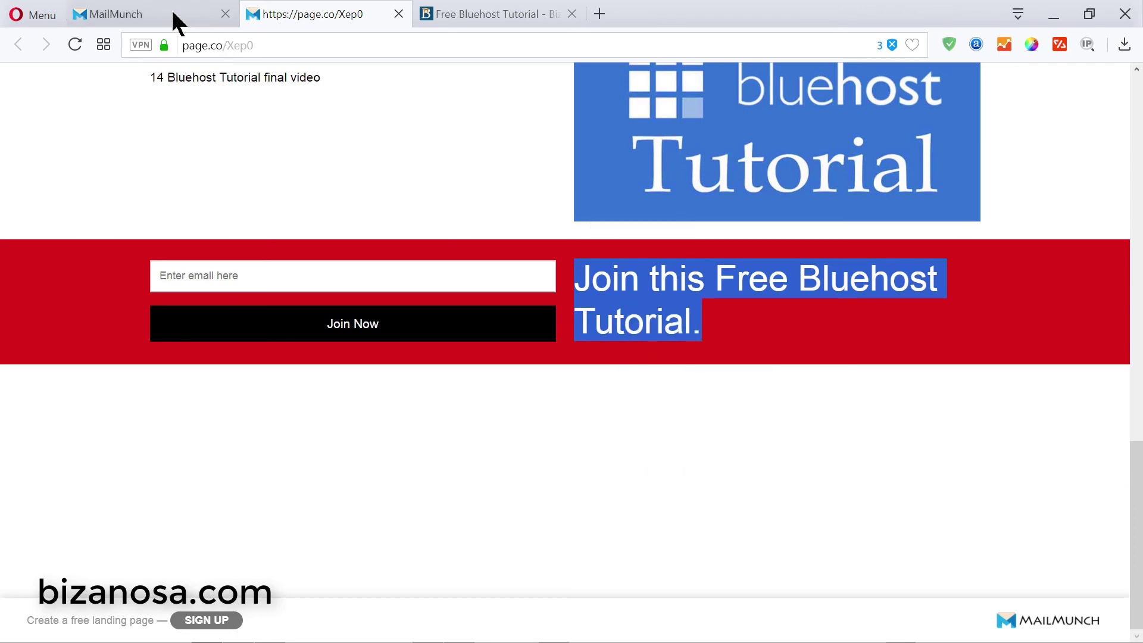
{"action": "left_click", "coordinate": [179, 18]}
{"action": "scroll", "coordinate": [559, 298], "scroll_direction": "down", "scroll_amount": 15}
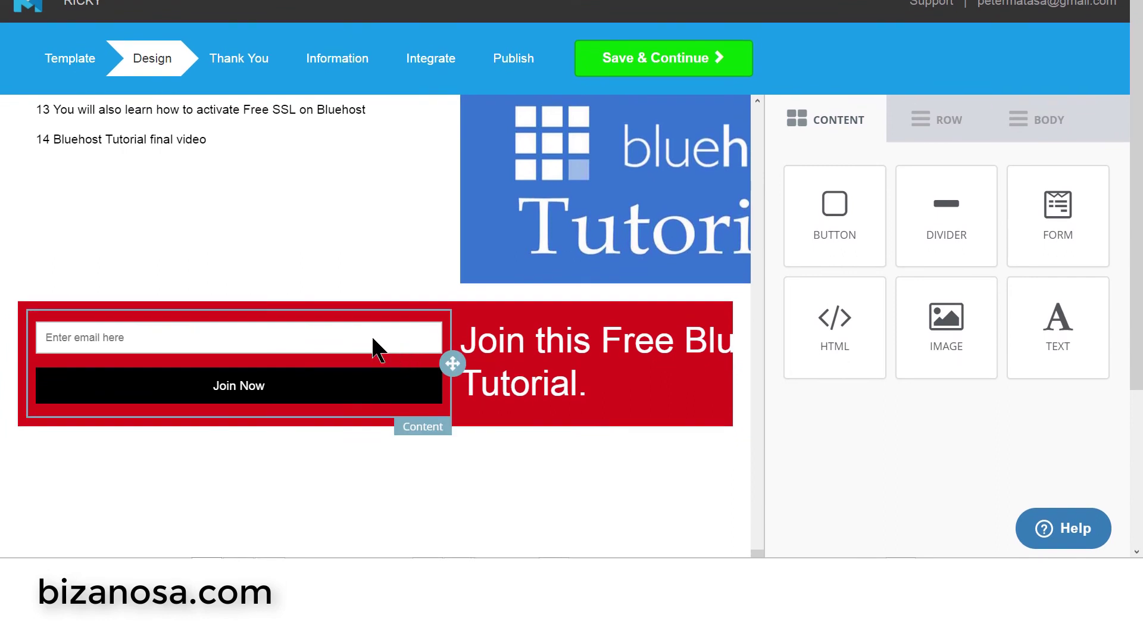
- Add a text block above the email field containing the pasted 'Join this Free Bluehost Tutorial.' heading
{"action": "left_click", "coordinate": [313, 316]}
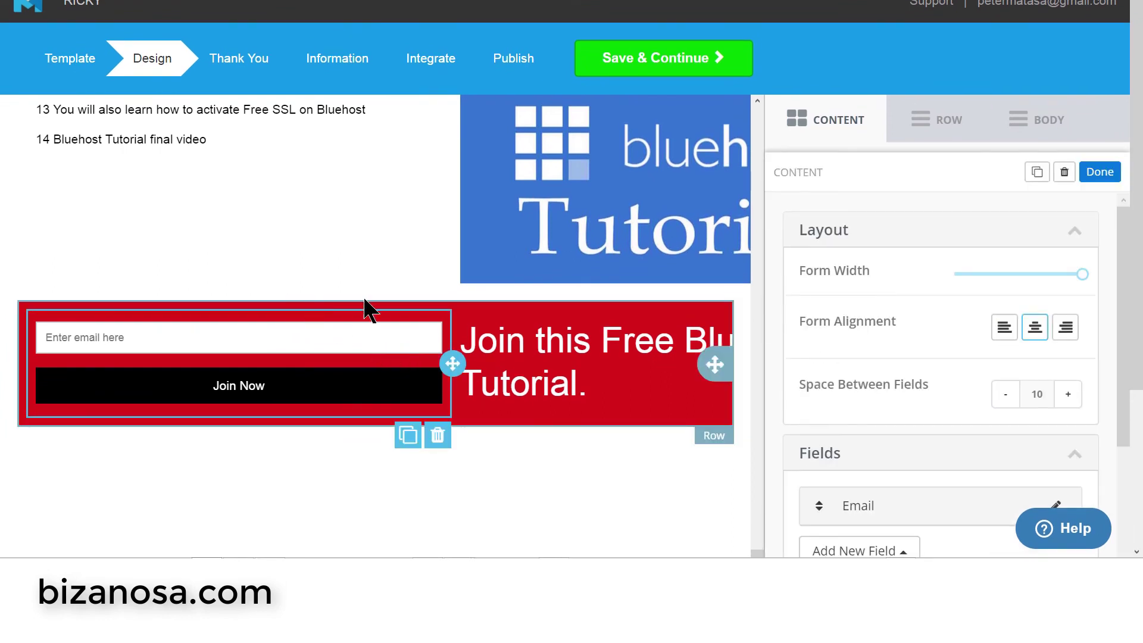
{"action": "left_click", "coordinate": [844, 121]}
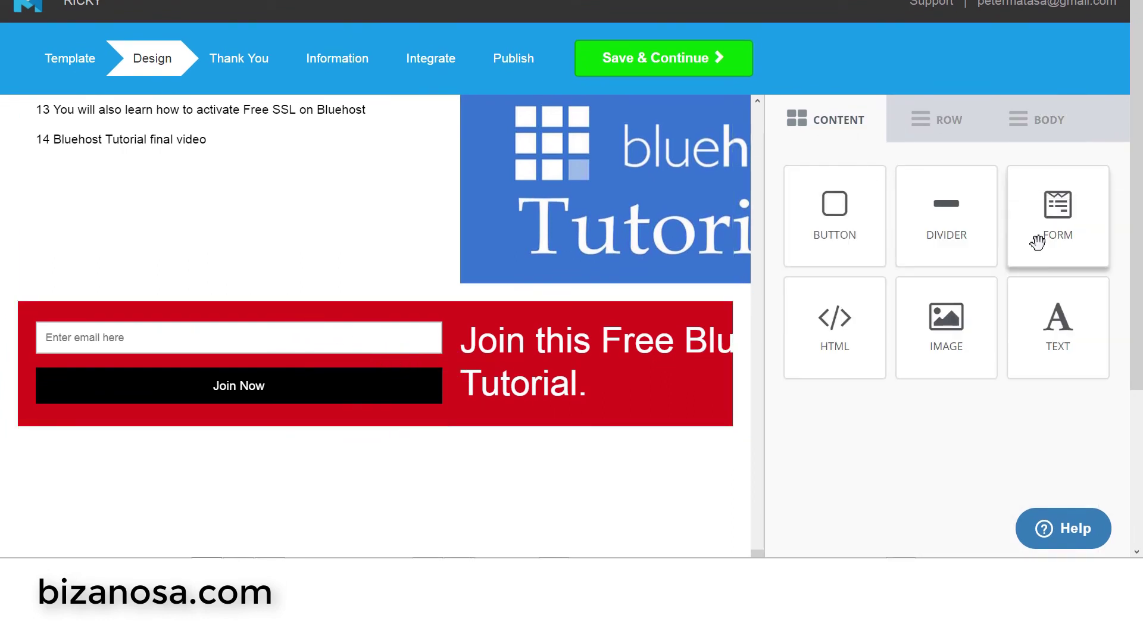
{"action": "left_click_drag", "start_coordinate": [1089, 320], "coordinate": [316, 334]}
{"action": "left_click", "coordinate": [148, 331]}
{"action": "left_click_drag", "start_coordinate": [148, 331], "coordinate": [9, 340]}
{"action": "key", "text": "ctrl+v"}
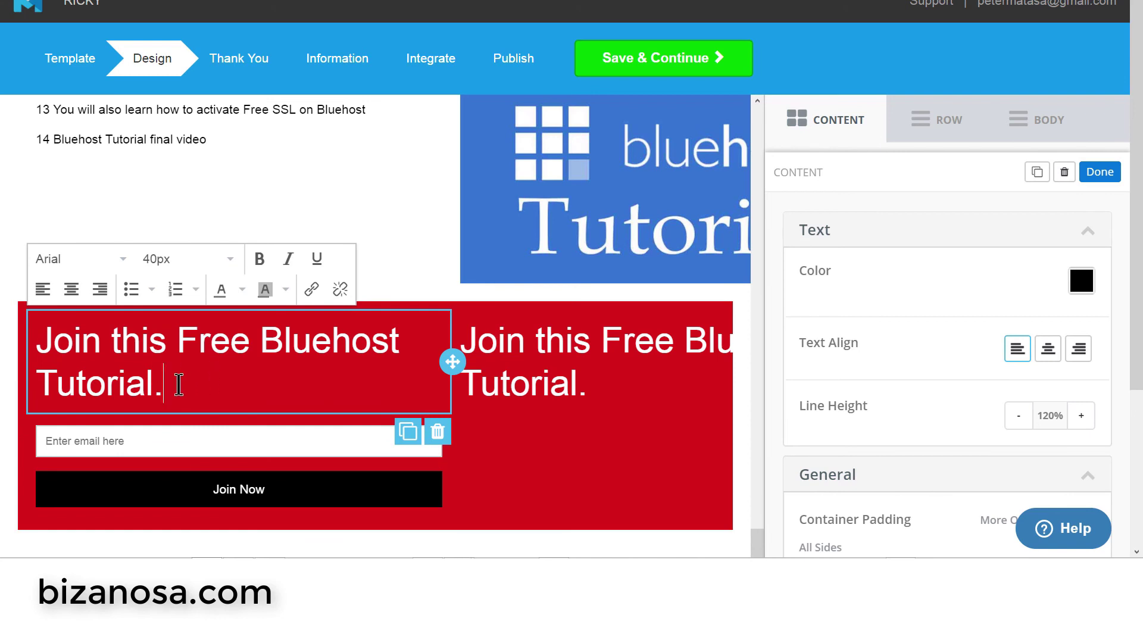
- Delete the duplicate right-hand heading text from the red banner
{"action": "left_click", "coordinate": [494, 380]}
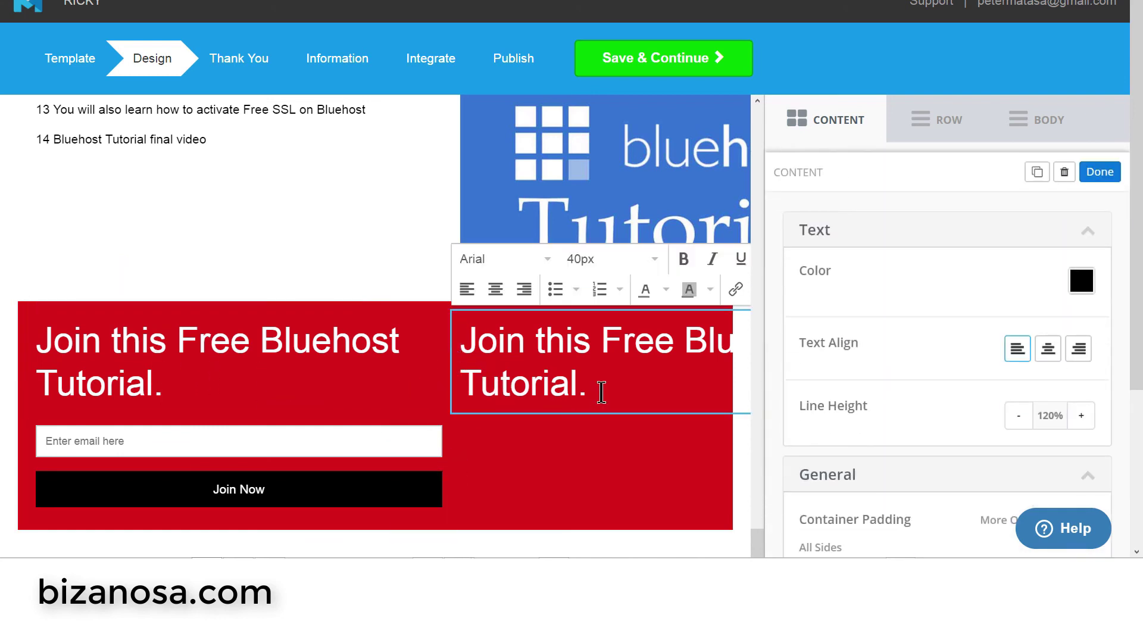
{"action": "left_click_drag", "start_coordinate": [584, 391], "coordinate": [467, 339]}
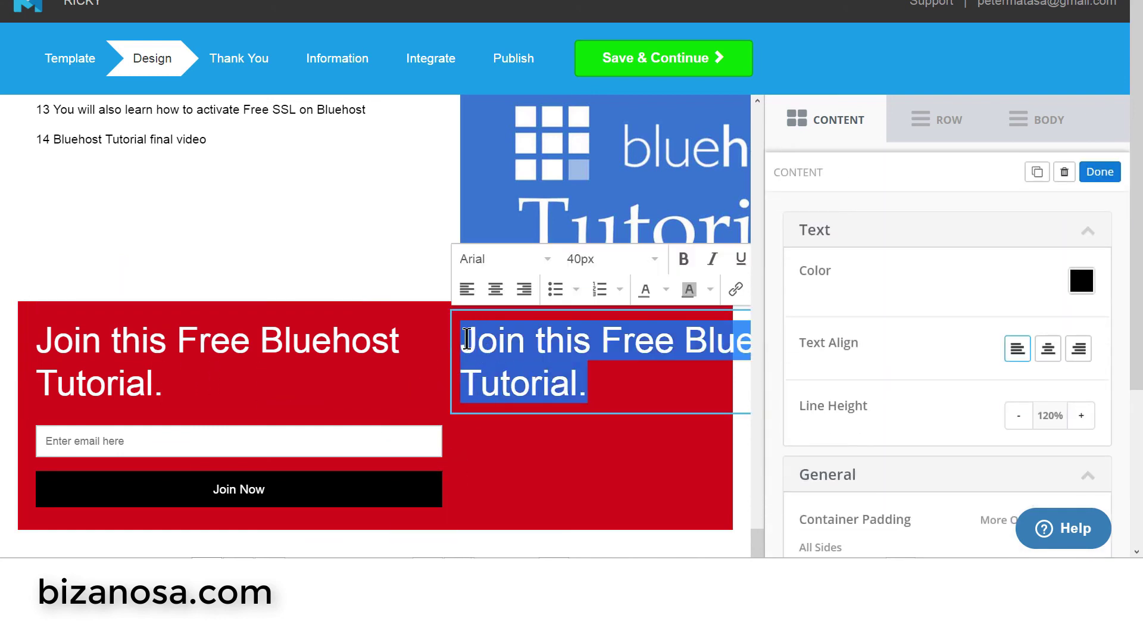
{"action": "key", "text": "BackSpace"}
{"action": "left_click", "coordinate": [635, 447]}
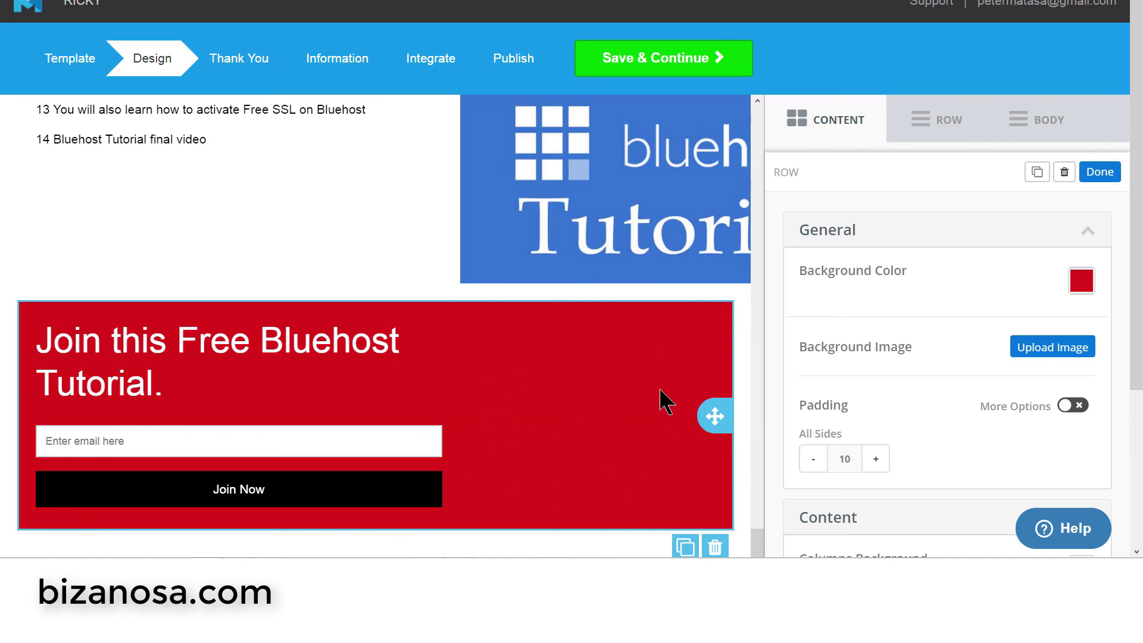
{"action": "scroll", "coordinate": [635, 380], "scroll_direction": "down", "scroll_amount": 2}
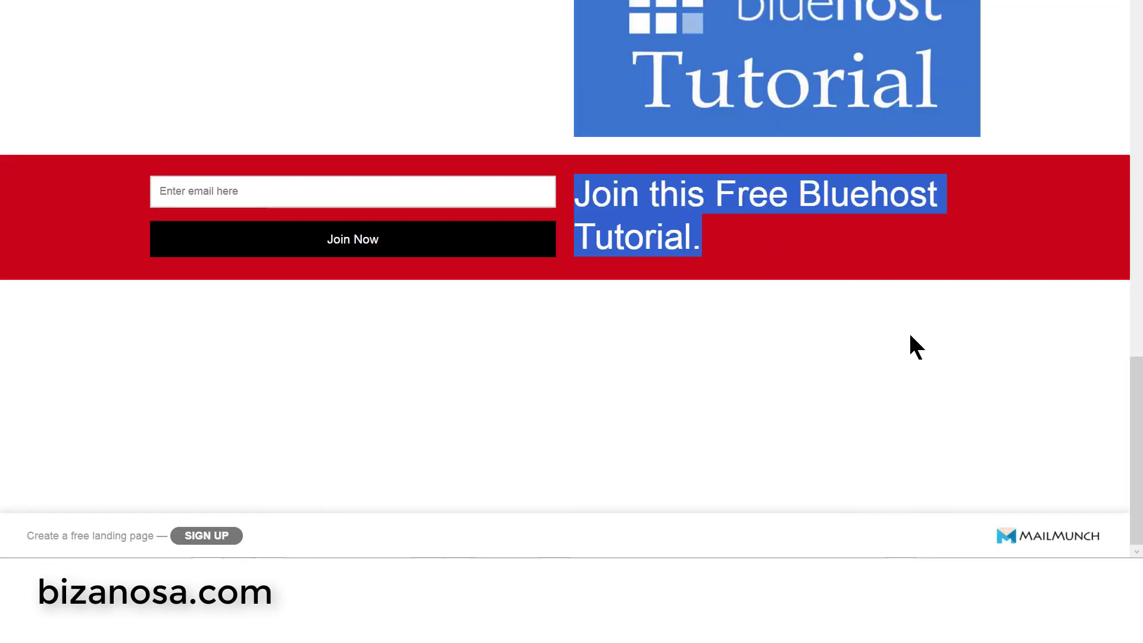
- Scroll back up to the top of the published landing page
{"action": "scroll", "coordinate": [917, 345], "scroll_direction": "up", "scroll_amount": 15}
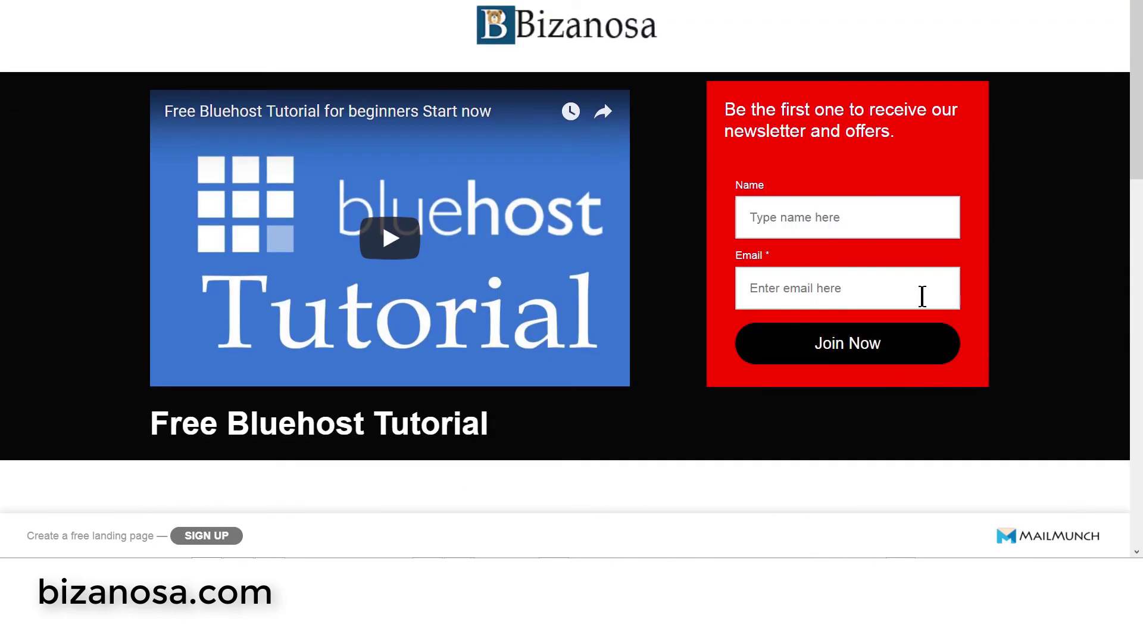
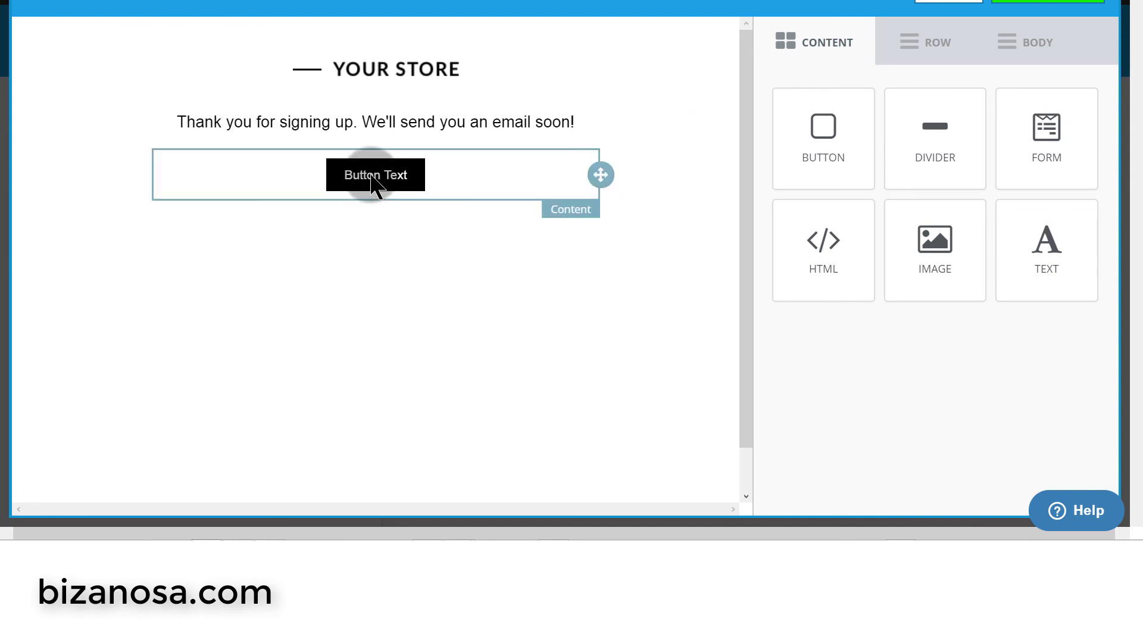
- Replace the YOUR STORE header image with bizanosa-logo-website-top-header.png
{"action": "left_click", "coordinate": [423, 70]}
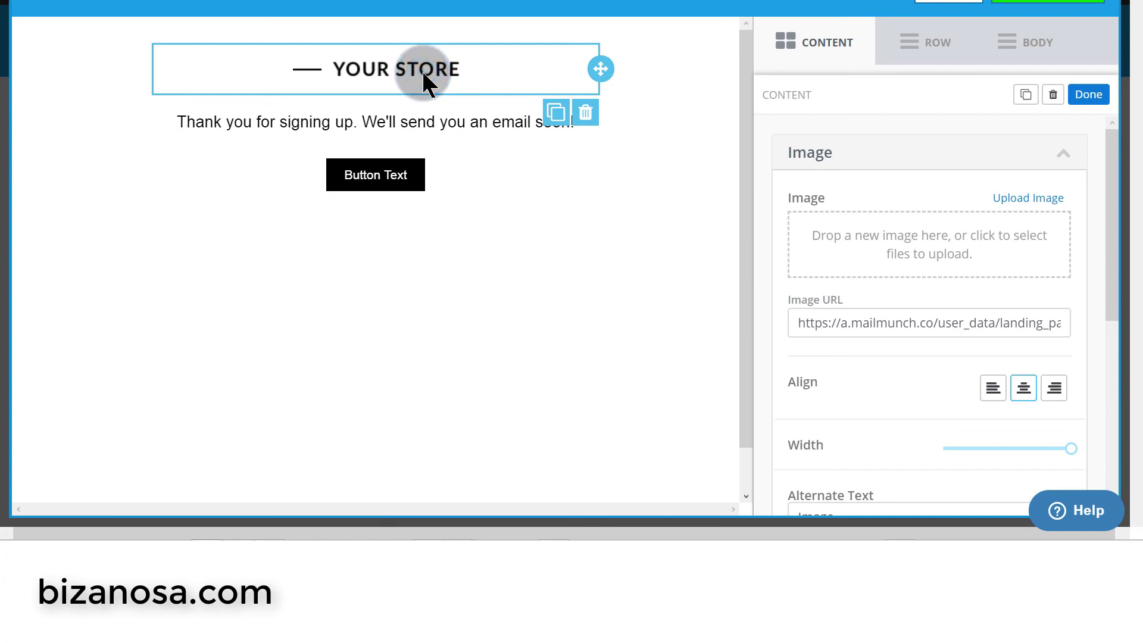
{"action": "left_click", "coordinate": [1034, 203]}
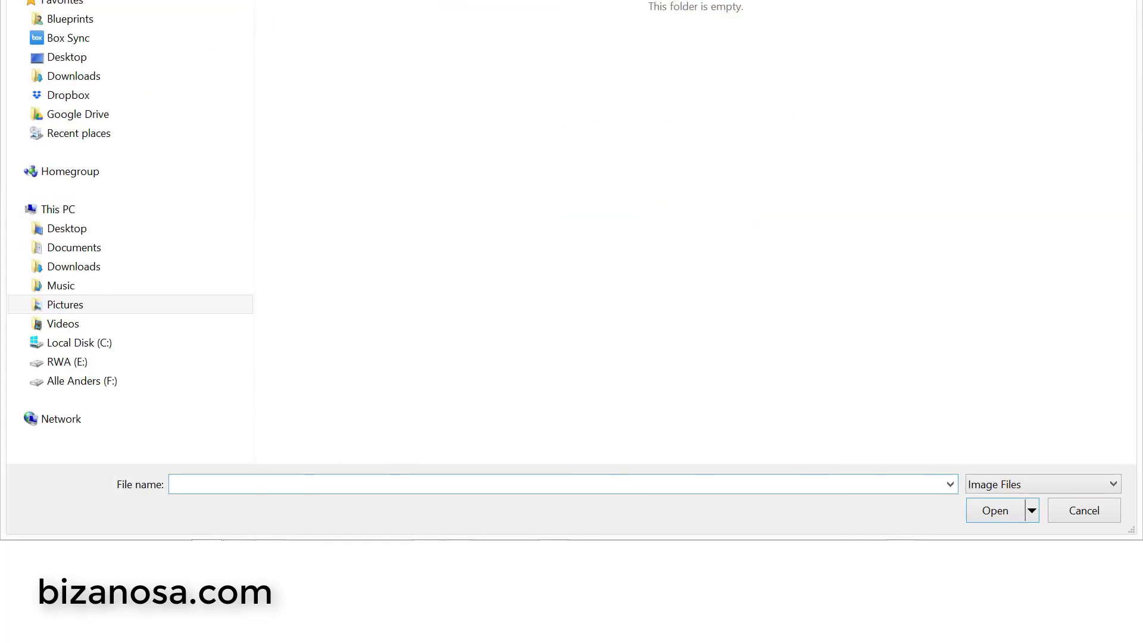
{"action": "left_click", "coordinate": [713, 48]}
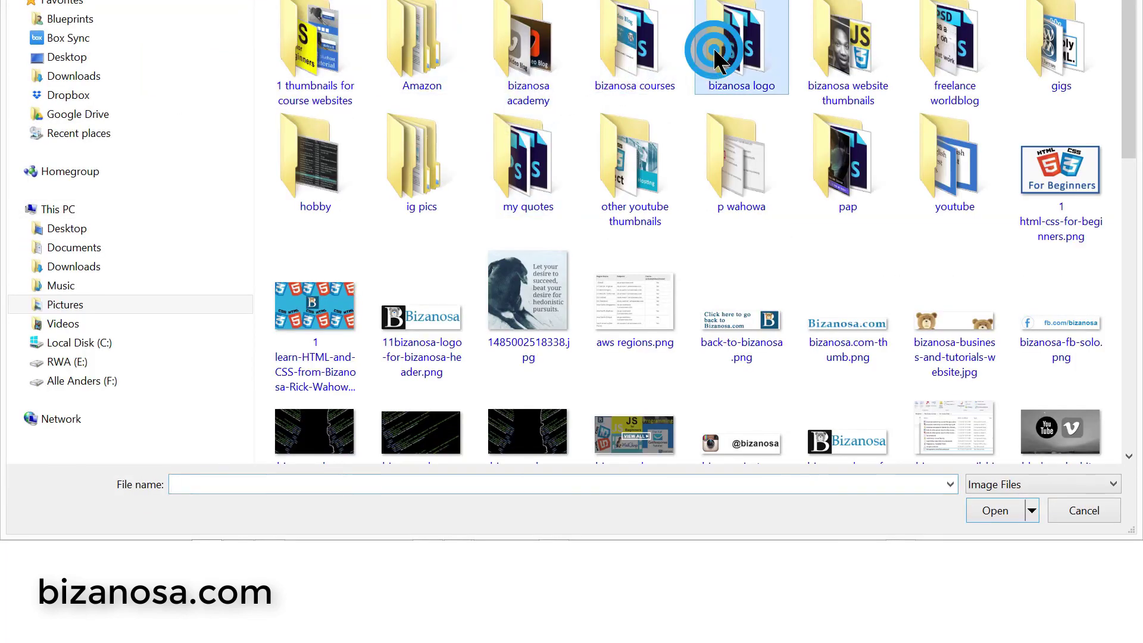
{"action": "double_click", "coordinate": [713, 48]}
{"action": "double_click", "coordinate": [334, 43]}
{"action": "left_click", "coordinate": [599, 106]}
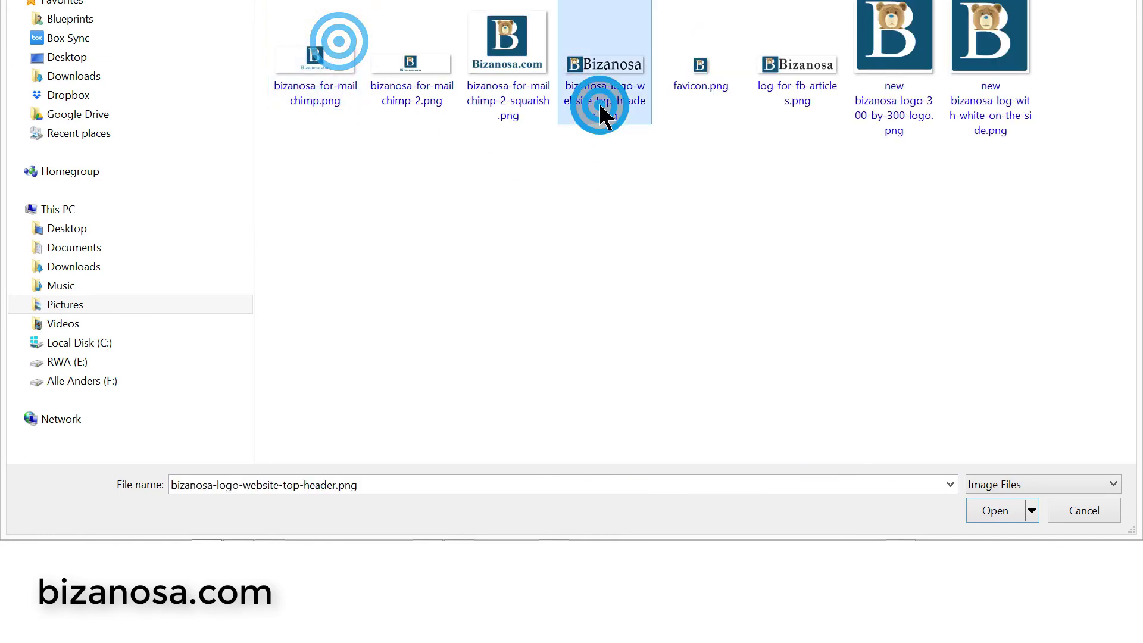
{"action": "left_click", "coordinate": [600, 106]}
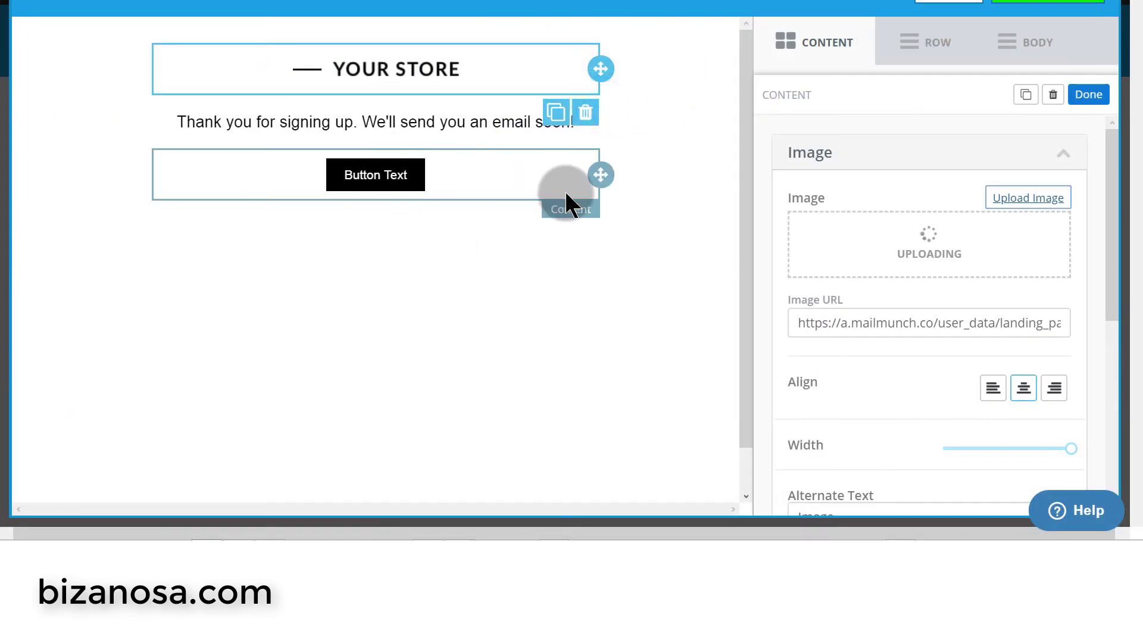
- Copy the 'Signup on Skillshare' label from the website and paste it over the button label
{"action": "left_click", "coordinate": [443, 180]}
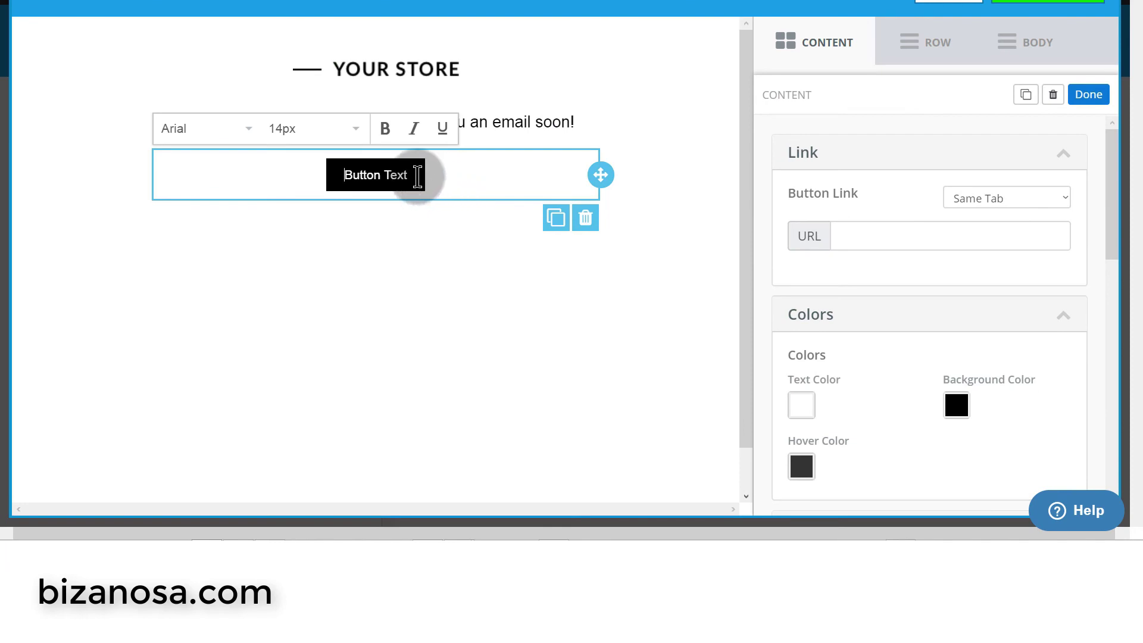
{"action": "left_click_drag", "start_coordinate": [417, 177], "coordinate": [350, 177]}
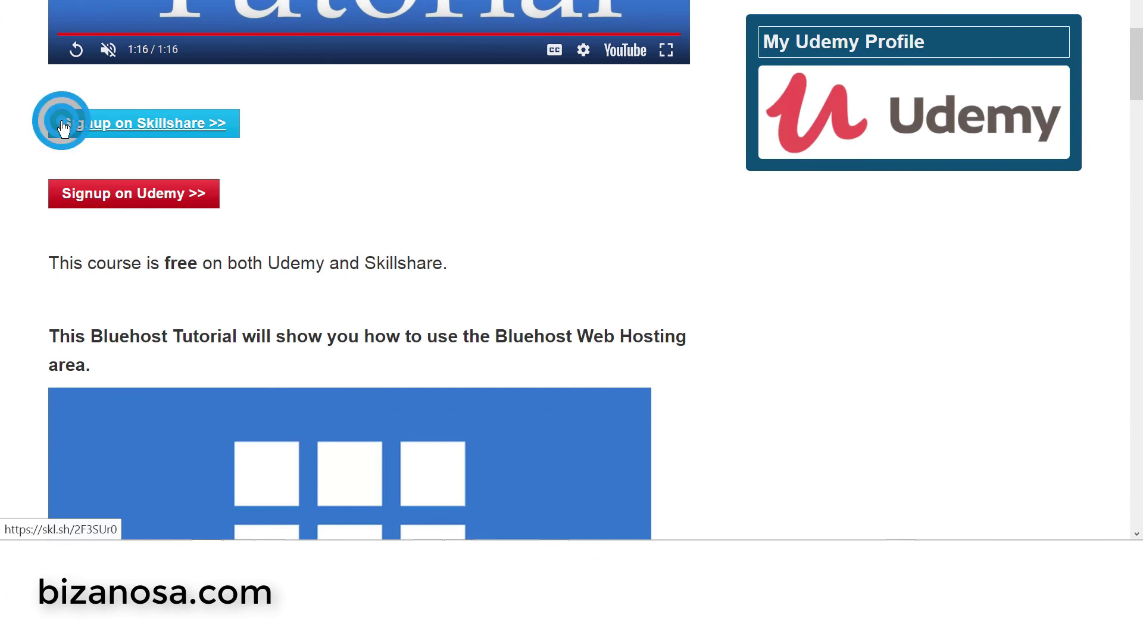
{"action": "left_click_drag", "start_coordinate": [63, 128], "coordinate": [231, 138]}
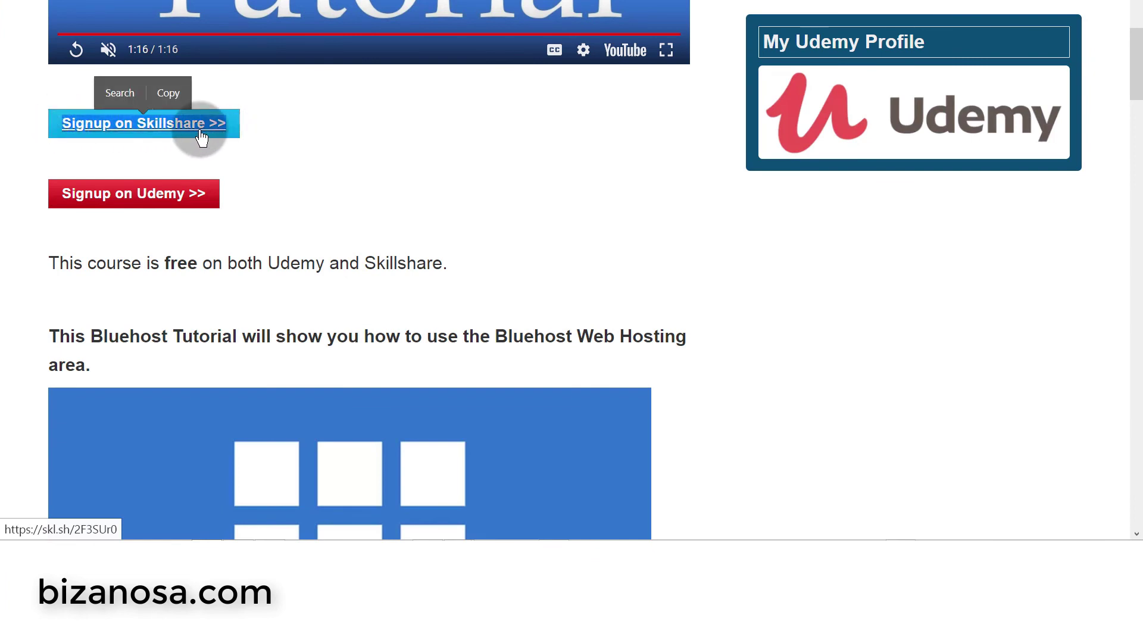
{"action": "left_click", "coordinate": [167, 95]}
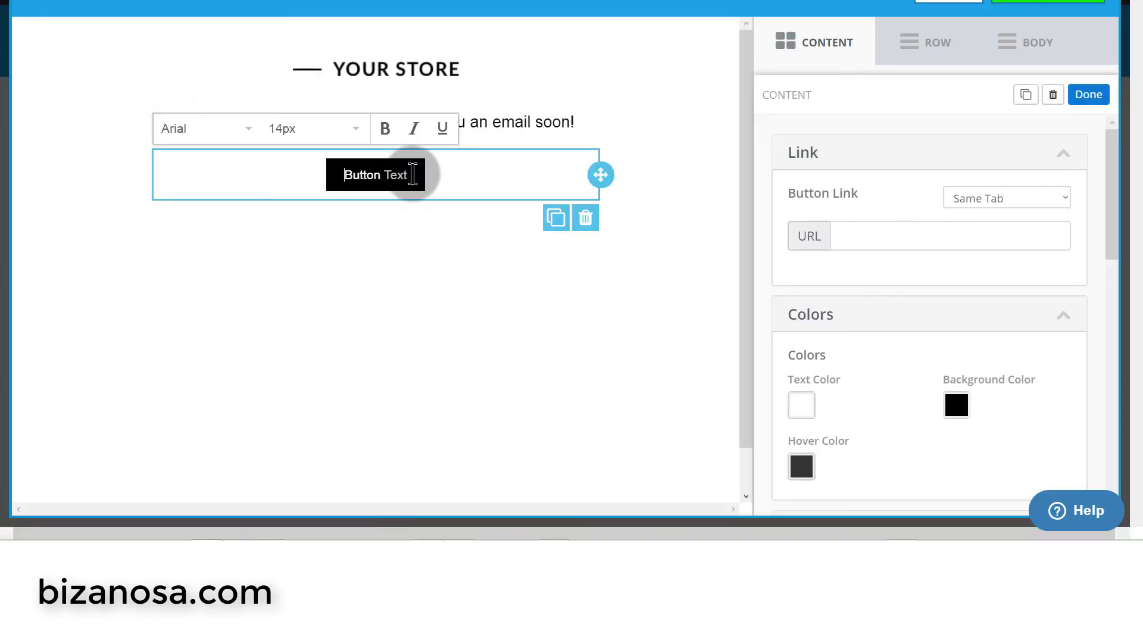
{"action": "left_click_drag", "start_coordinate": [410, 174], "coordinate": [346, 175]}
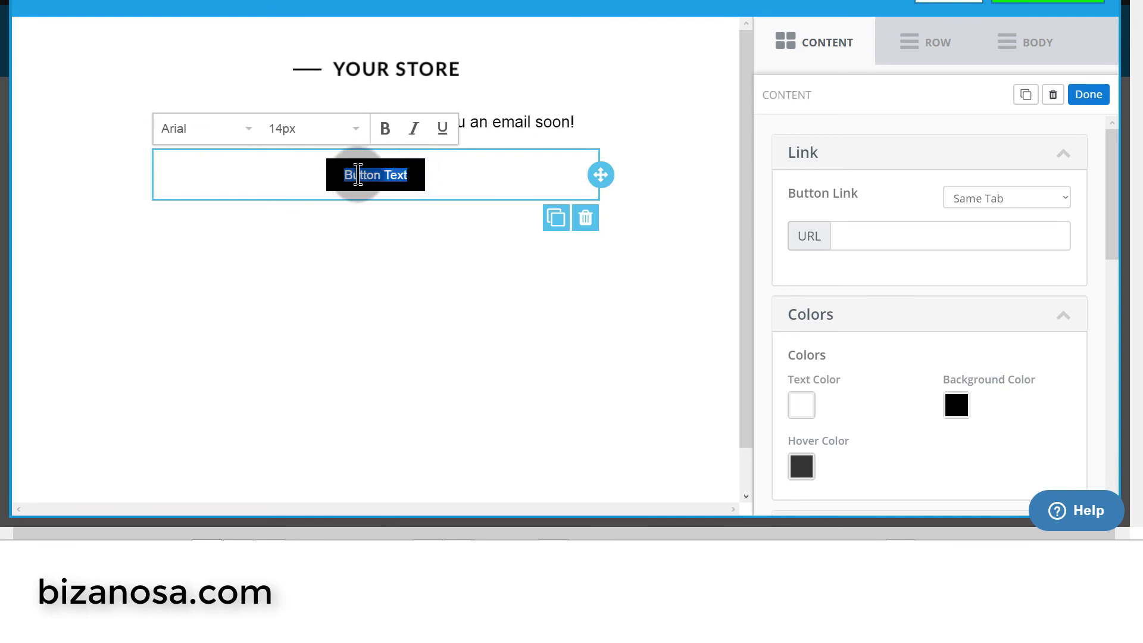
{"action": "right_click", "coordinate": [357, 175]}
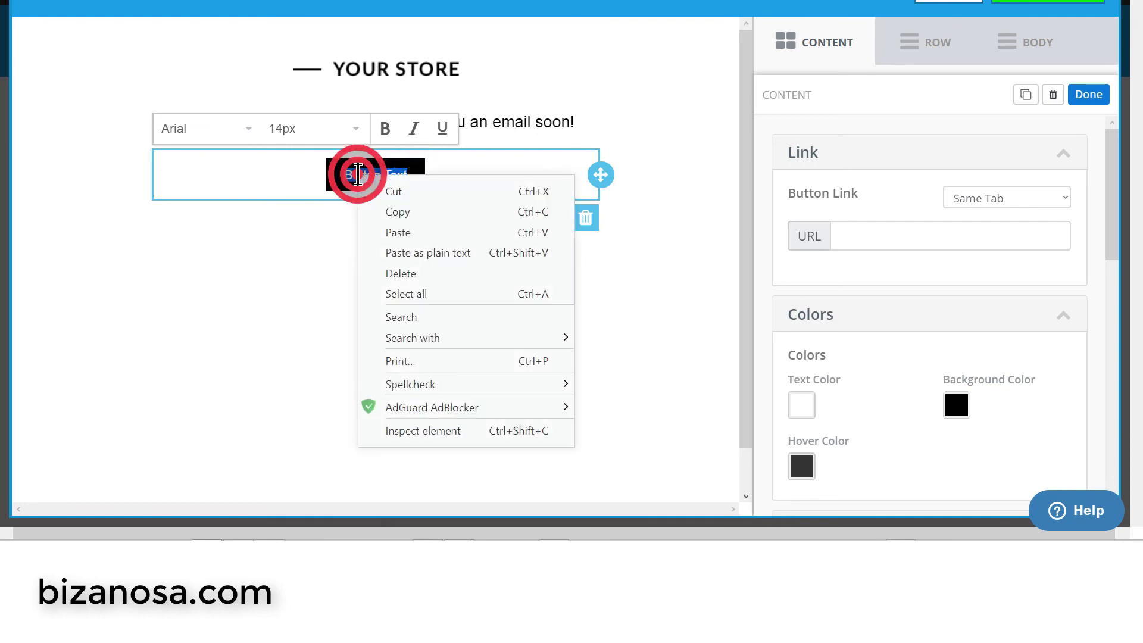
{"action": "left_click", "coordinate": [409, 233]}
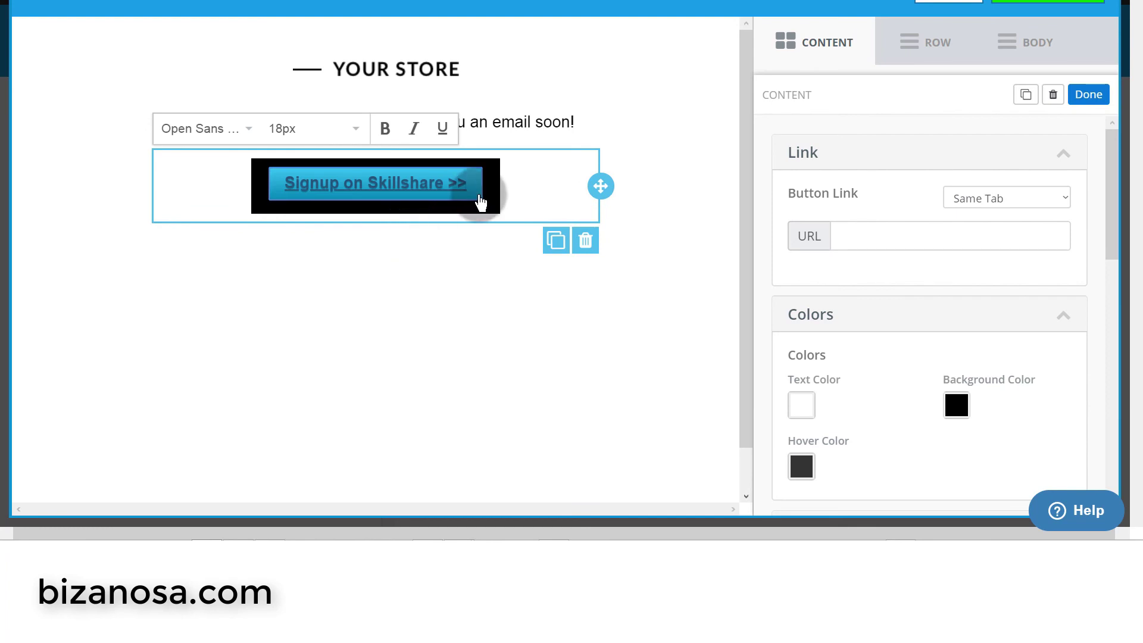
{"action": "left_click", "coordinate": [491, 188]}
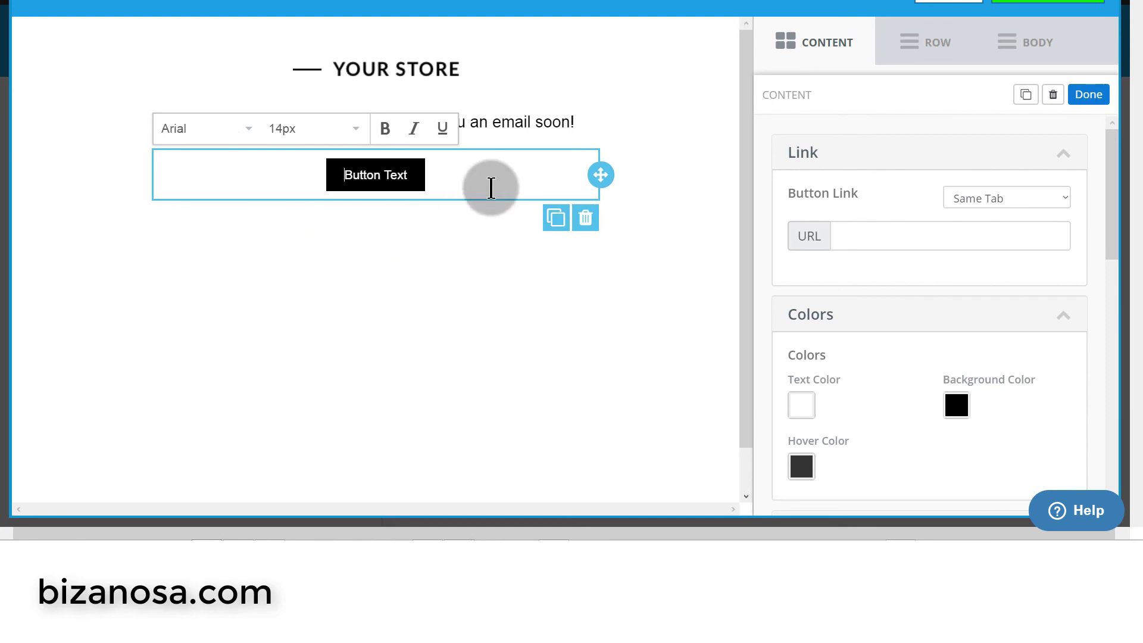
- Upload the Bizanosa logo as the header image again and select the 'Button Text' label
{"action": "left_click", "coordinate": [446, 69]}
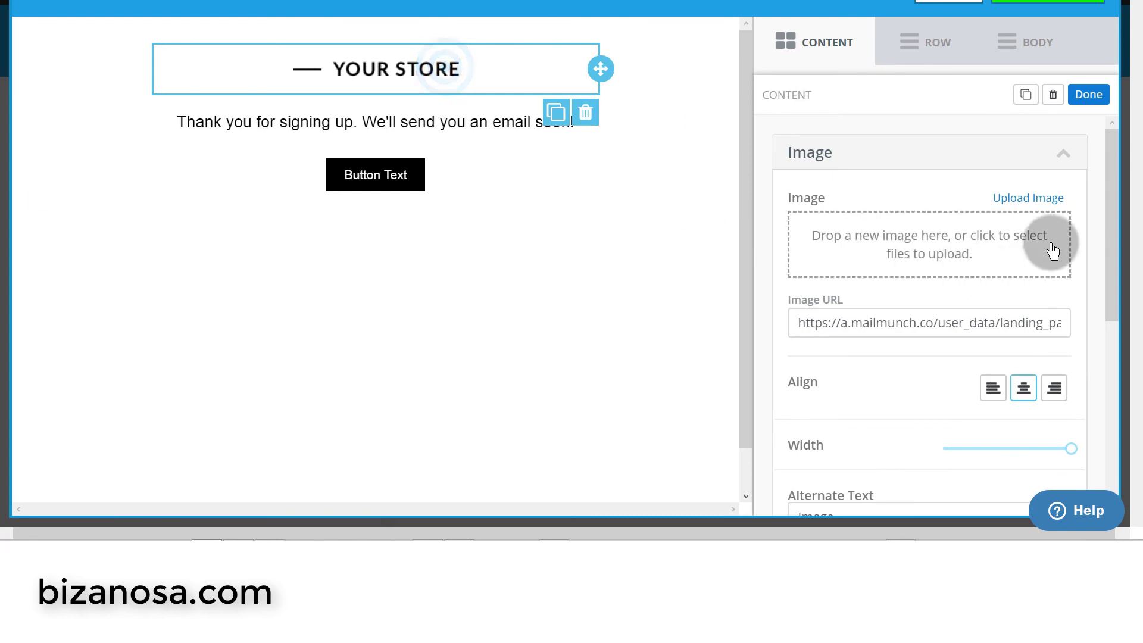
{"action": "left_click", "coordinate": [1031, 209]}
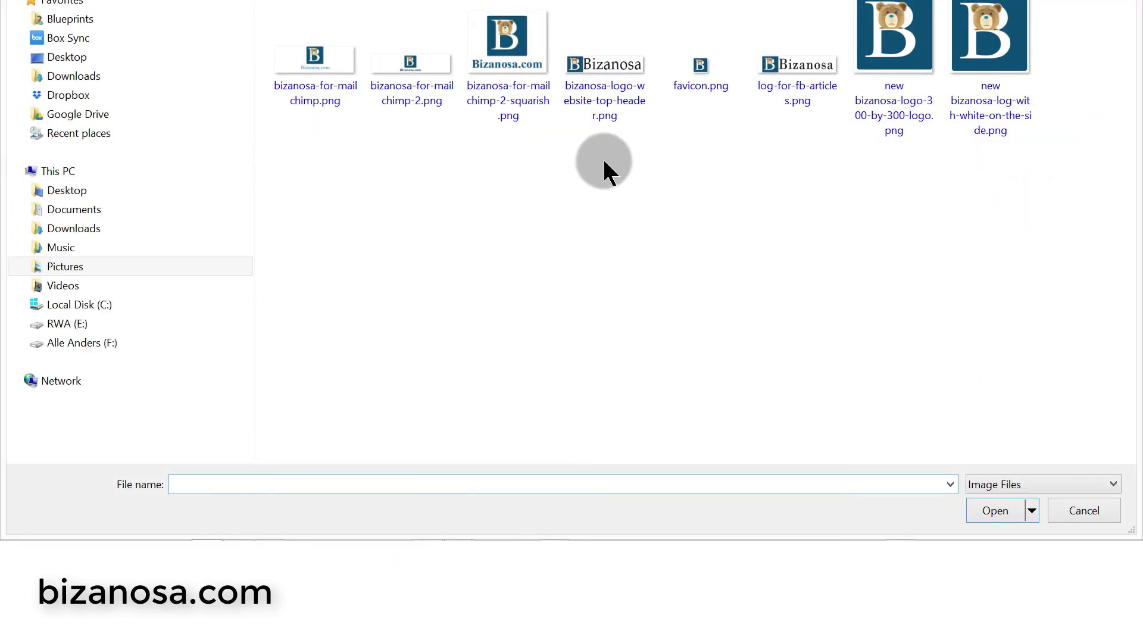
{"action": "double_click", "coordinate": [602, 82]}
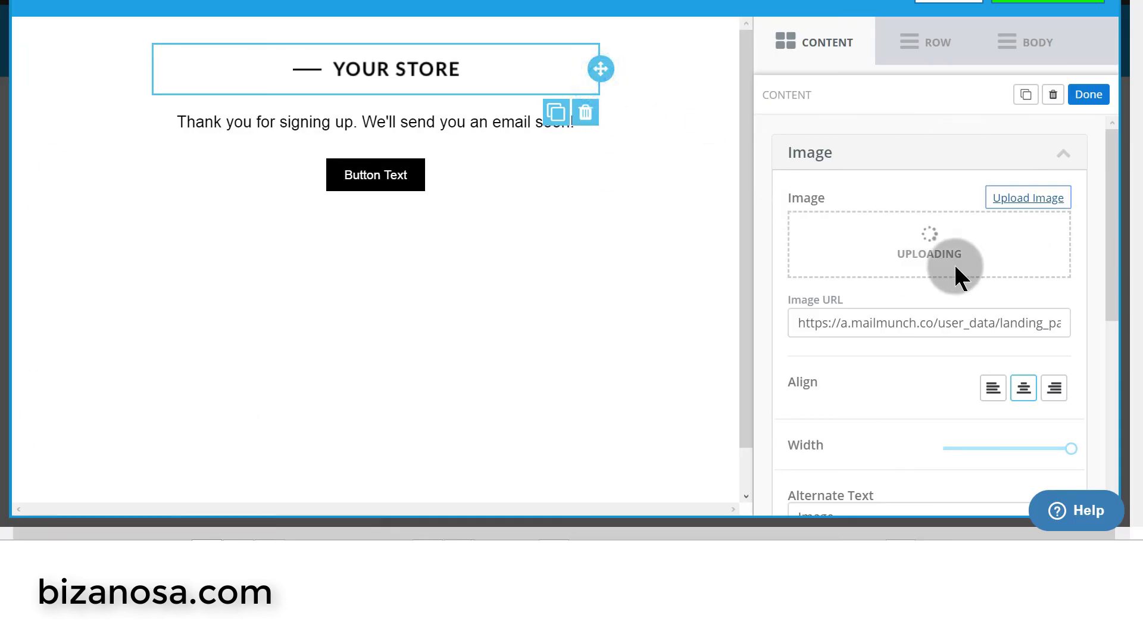
{"action": "left_click", "coordinate": [391, 196]}
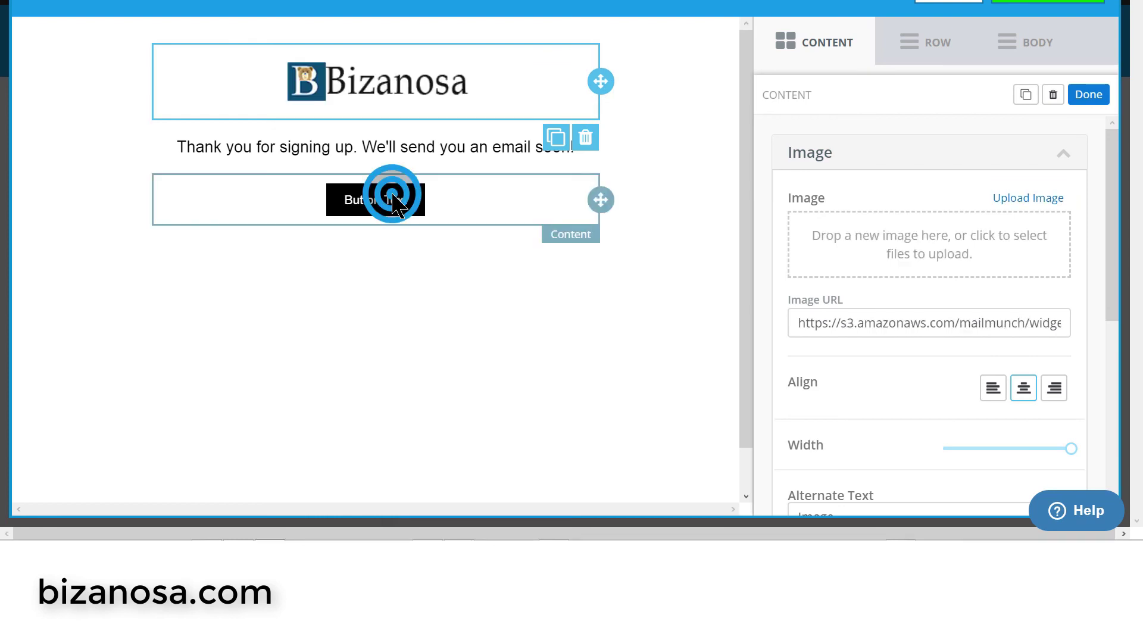
{"action": "left_click_drag", "start_coordinate": [343, 200], "coordinate": [403, 204]}
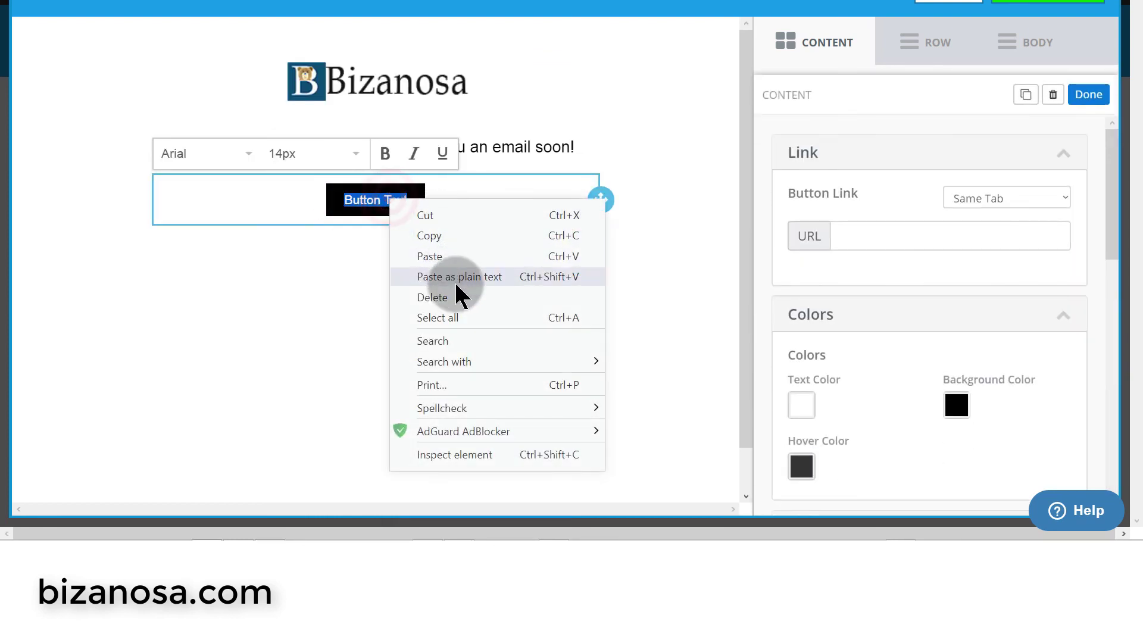
- Paste the Skillshare label as plain text and set the button URL to the copied Skillshare link
{"action": "left_click", "coordinate": [457, 278]}
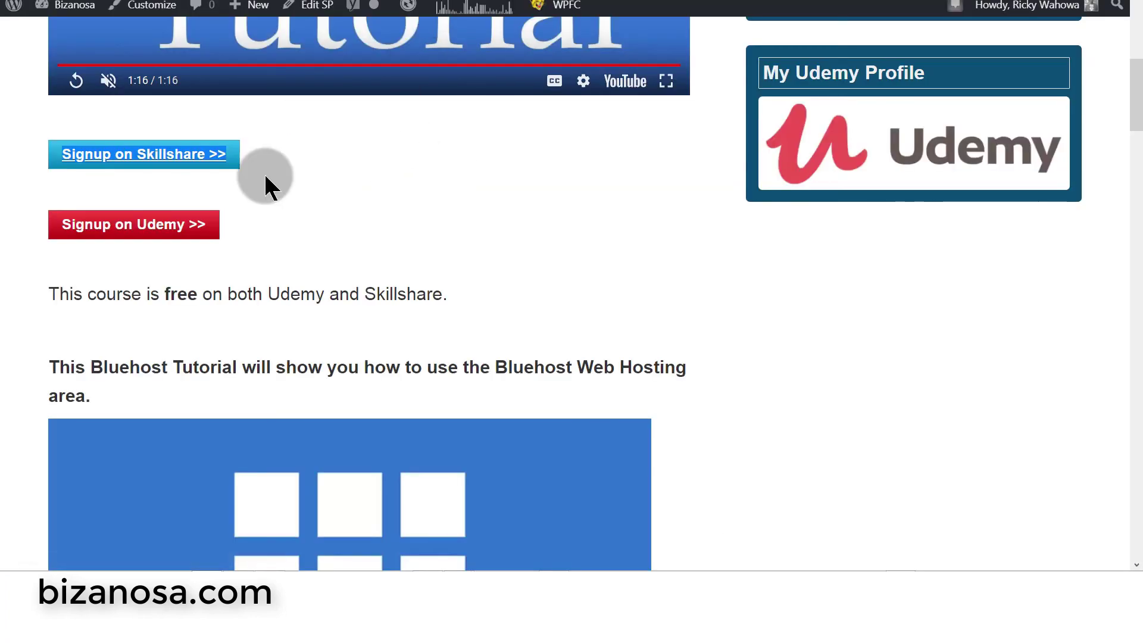
{"action": "right_click", "coordinate": [168, 152]}
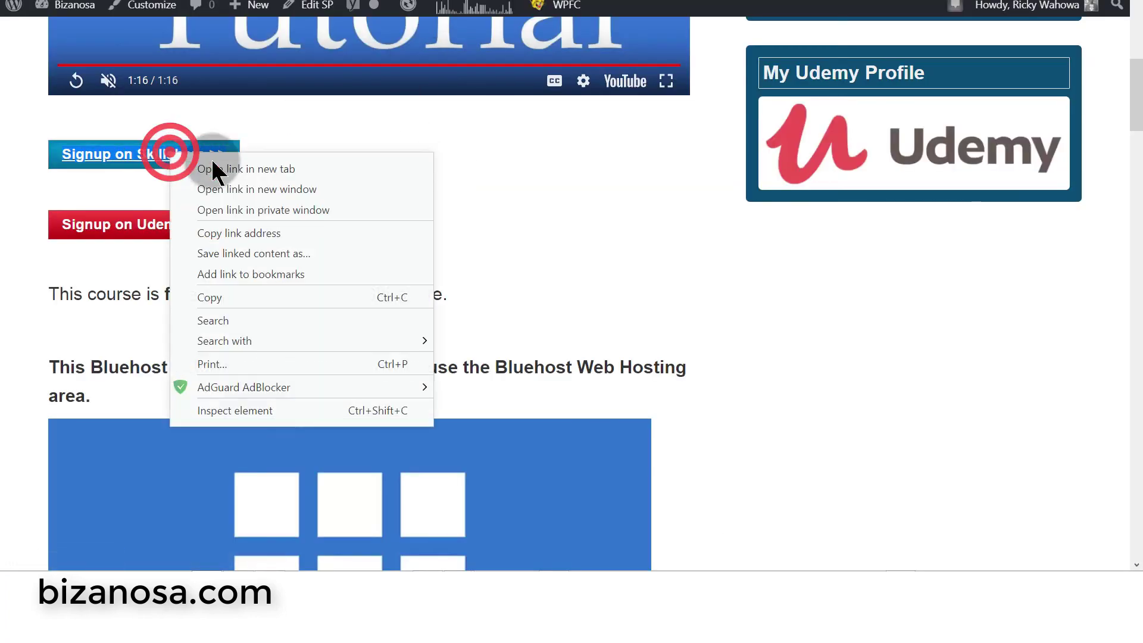
{"action": "left_click", "coordinate": [244, 231]}
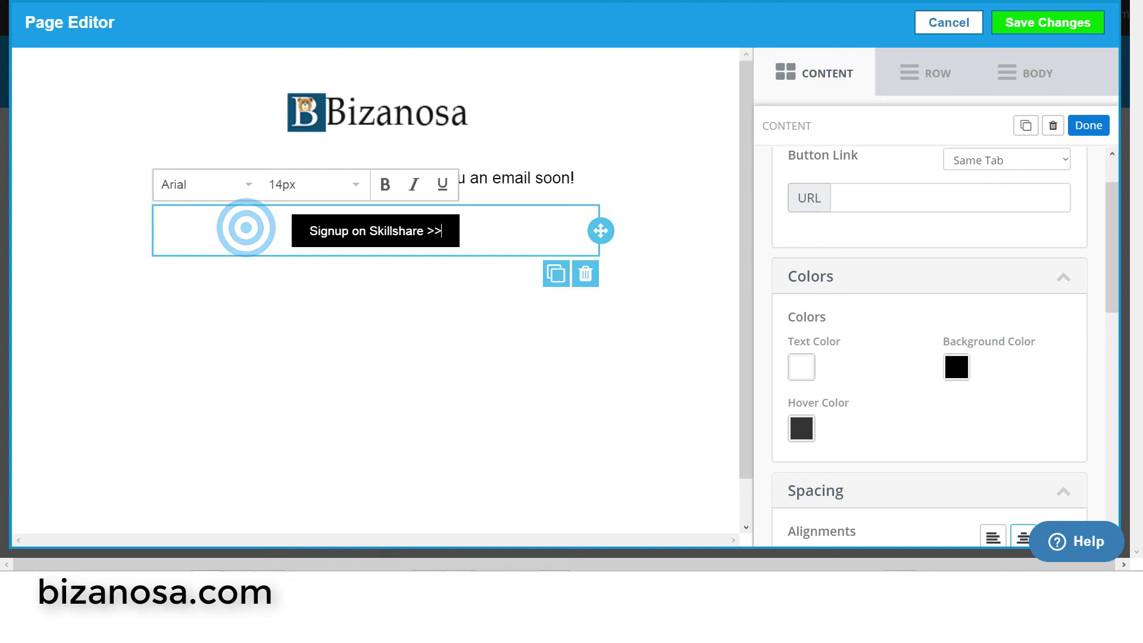
{"action": "right_click", "coordinate": [852, 201]}
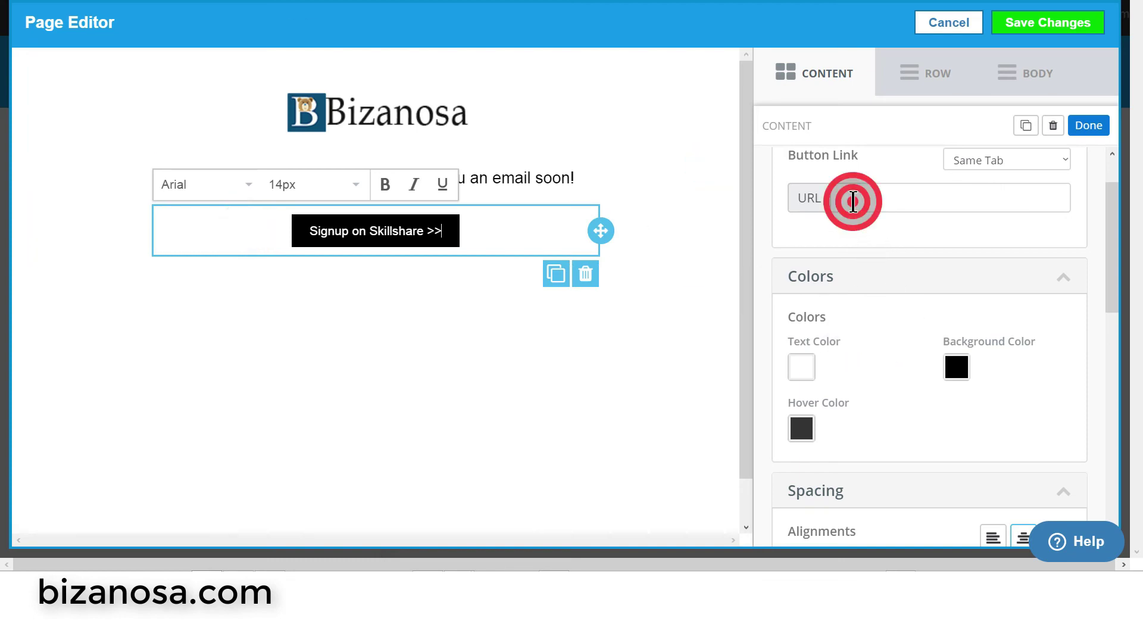
{"action": "left_click", "coordinate": [894, 303]}
- Make the button background green 1E961C with a bright green 0DD448 hover colour
{"action": "left_click", "coordinate": [957, 366]}
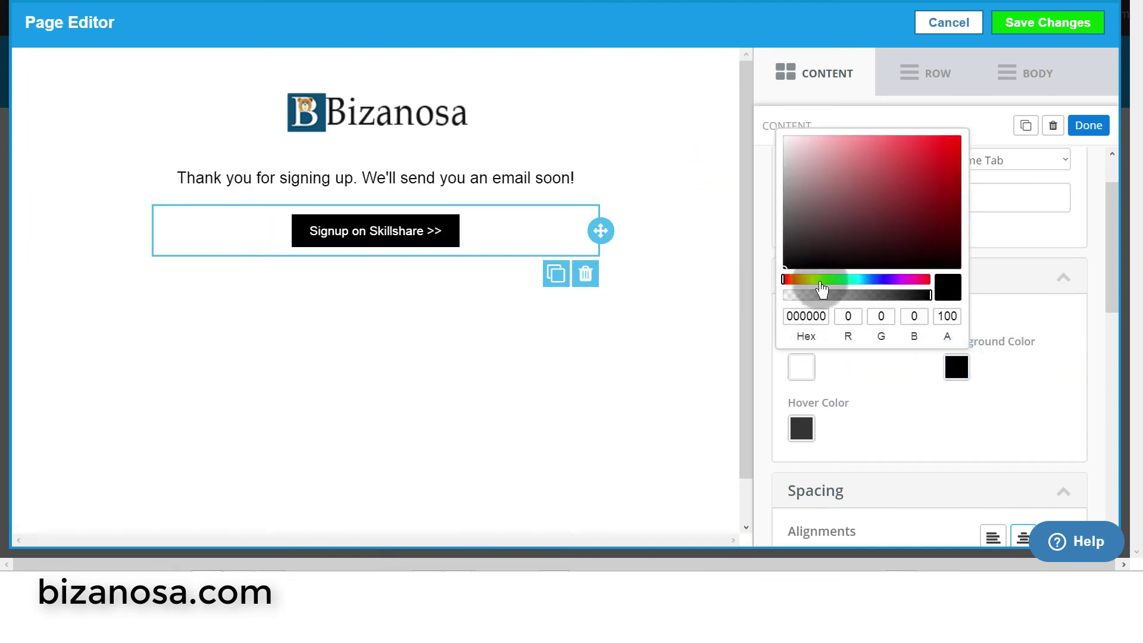
{"action": "left_click", "coordinate": [823, 286]}
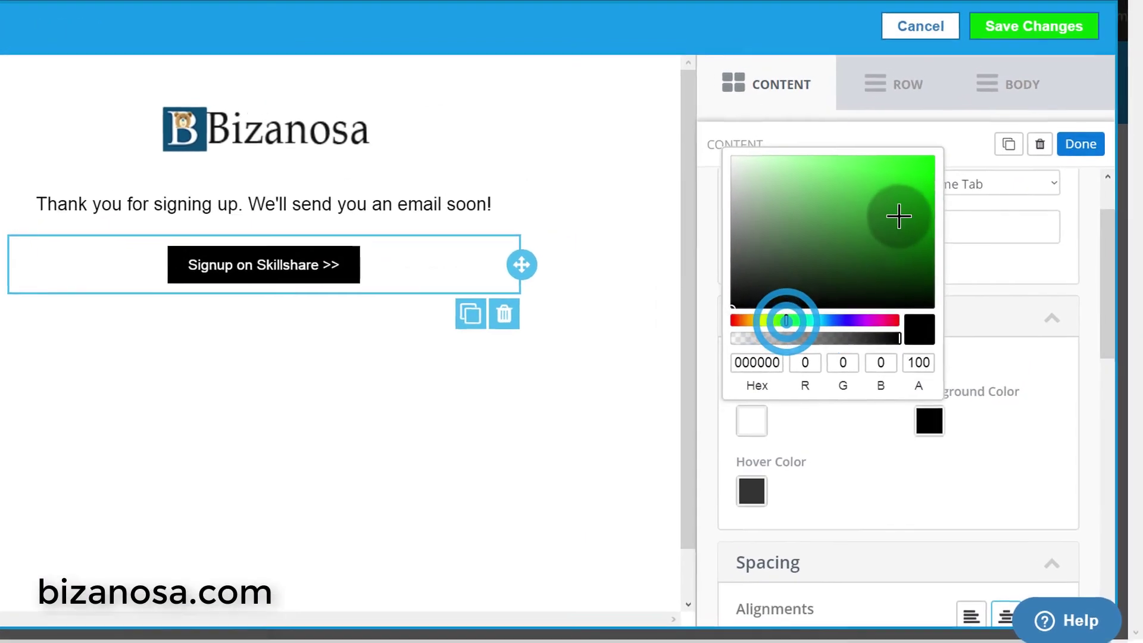
{"action": "left_click", "coordinate": [924, 192]}
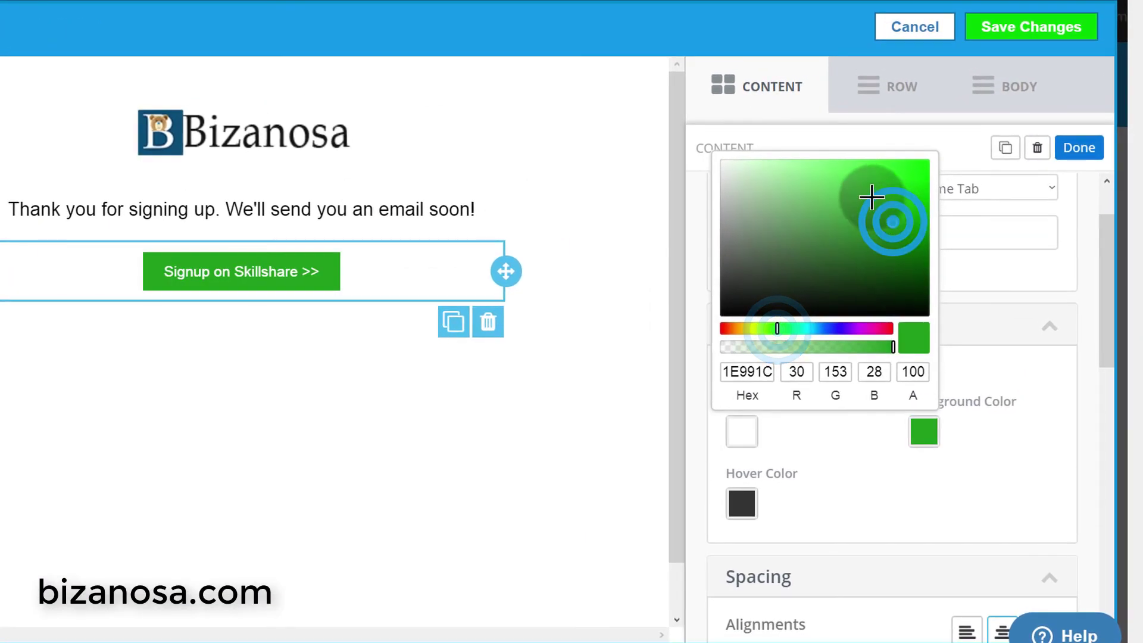
{"action": "left_click", "coordinate": [796, 435]}
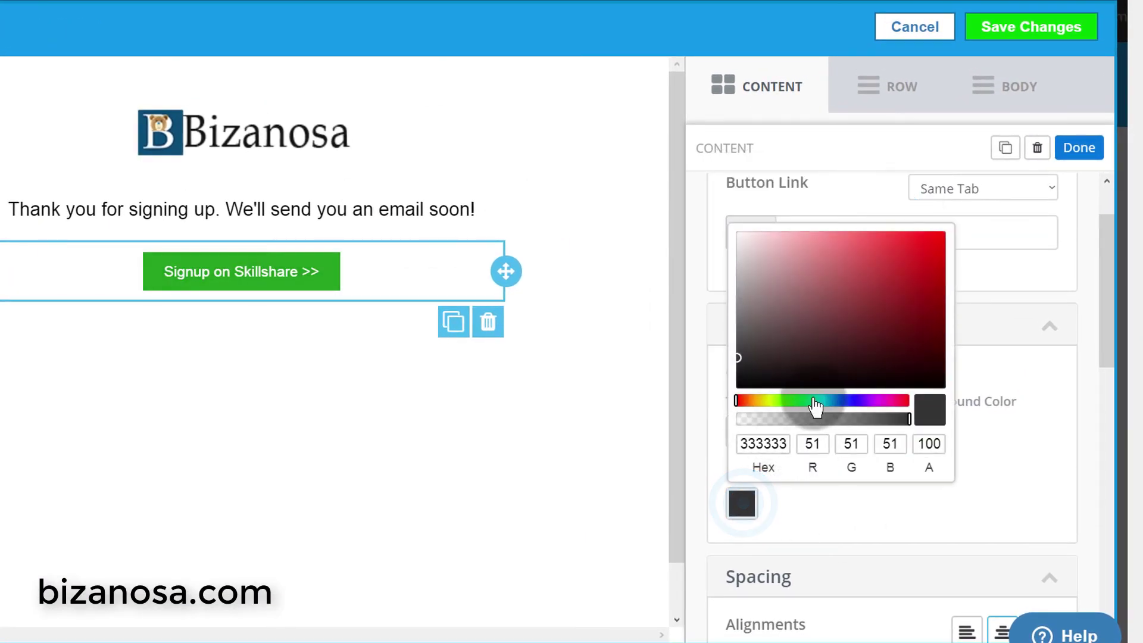
{"action": "left_click", "coordinate": [804, 400]}
{"action": "left_click", "coordinate": [933, 260]}
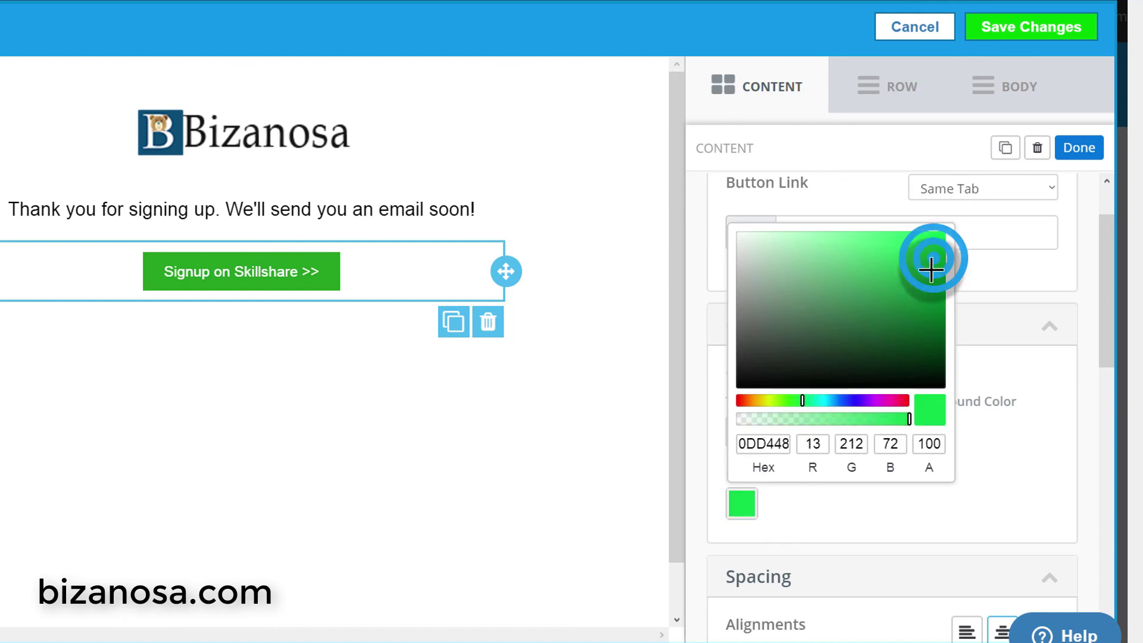
{"action": "left_click", "coordinate": [873, 509]}
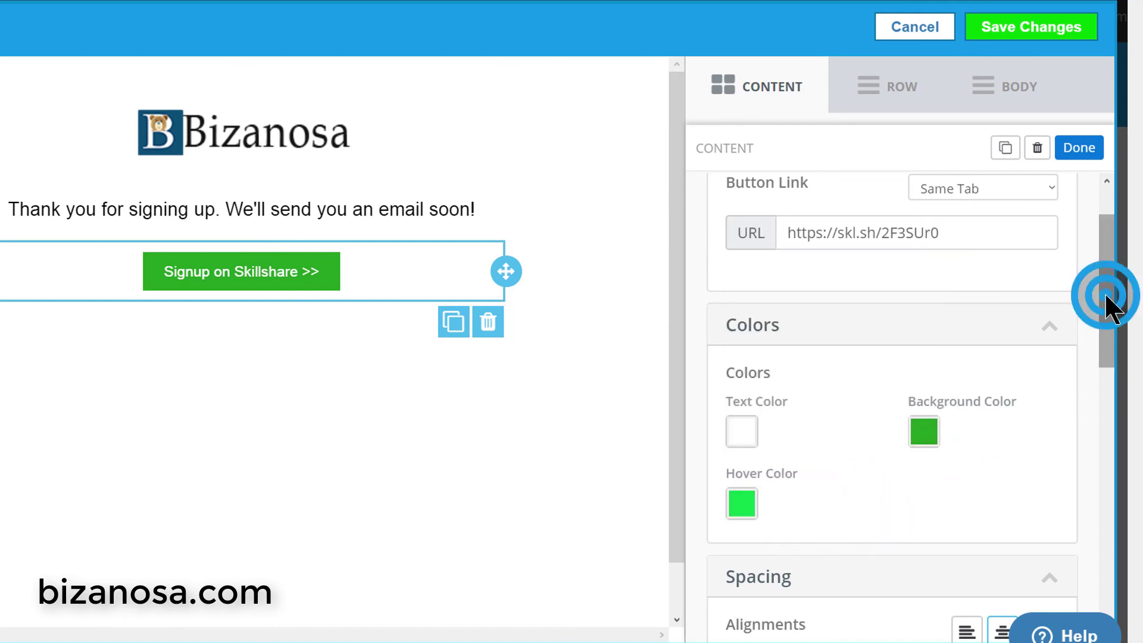
{"action": "left_click_drag", "start_coordinate": [1106, 298], "coordinate": [1013, 462]}
- Enlarge the 'Signup on Skillshare' button label to 20px
{"action": "left_click", "coordinate": [319, 268]}
{"action": "left_click_drag", "start_coordinate": [319, 268], "coordinate": [156, 262]}
{"action": "left_click", "coordinate": [225, 218]}
{"action": "left_click", "coordinate": [156, 369]}
{"action": "left_click", "coordinate": [334, 375]}
- Duplicate the Skillshare button below the original
{"action": "left_click", "coordinate": [452, 330]}
{"action": "left_click", "coordinate": [320, 484]}
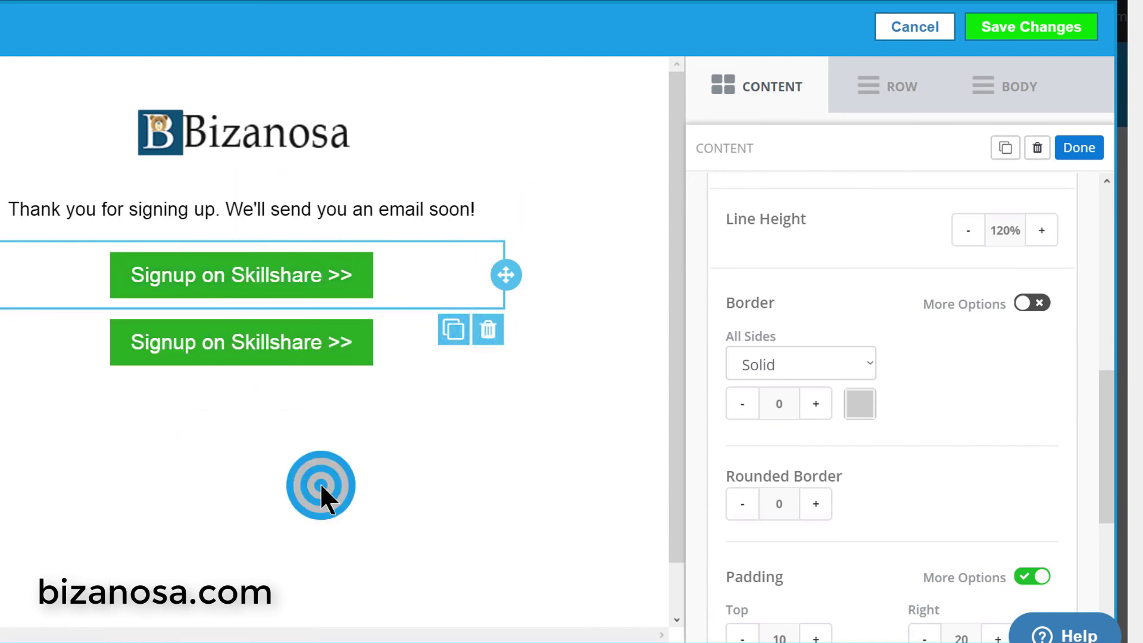
{"action": "left_click", "coordinate": [277, 199]}
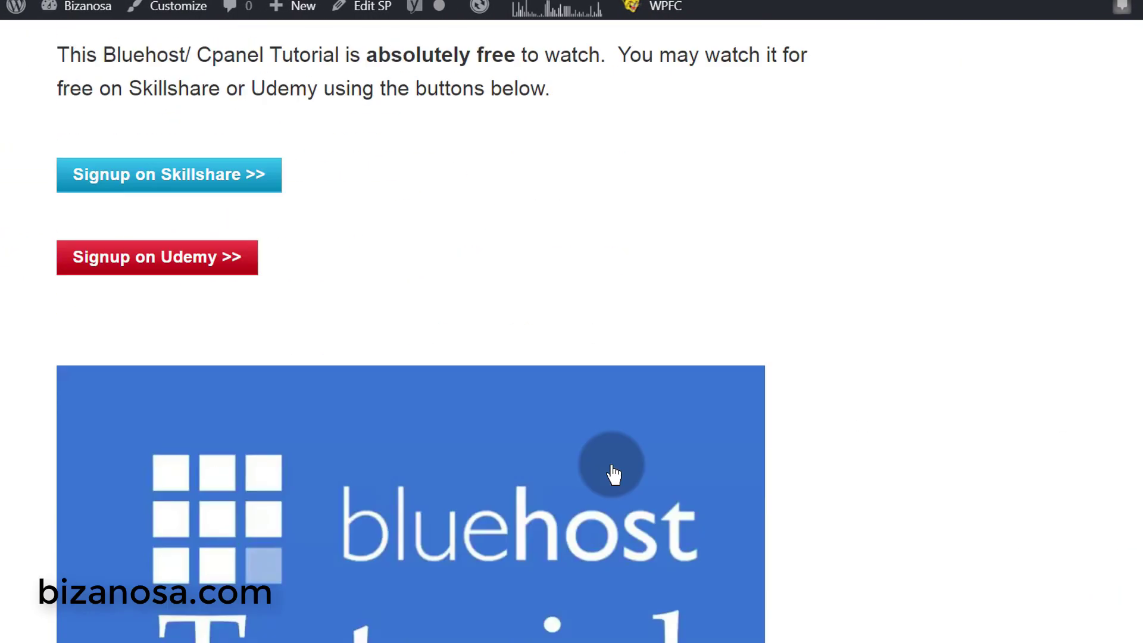
- Replace the thank-you message with the copied text about Skillshare or Udemy
{"action": "scroll", "coordinate": [69, 262], "scroll_direction": "up", "scroll_amount": 4}
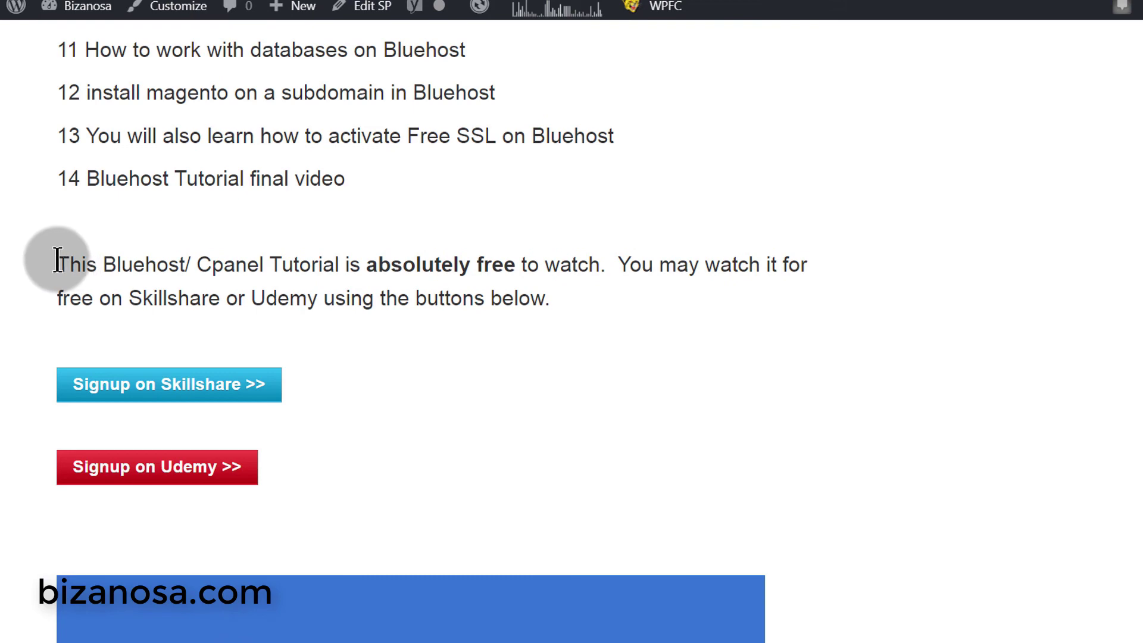
{"action": "triple_click", "coordinate": [54, 256]}
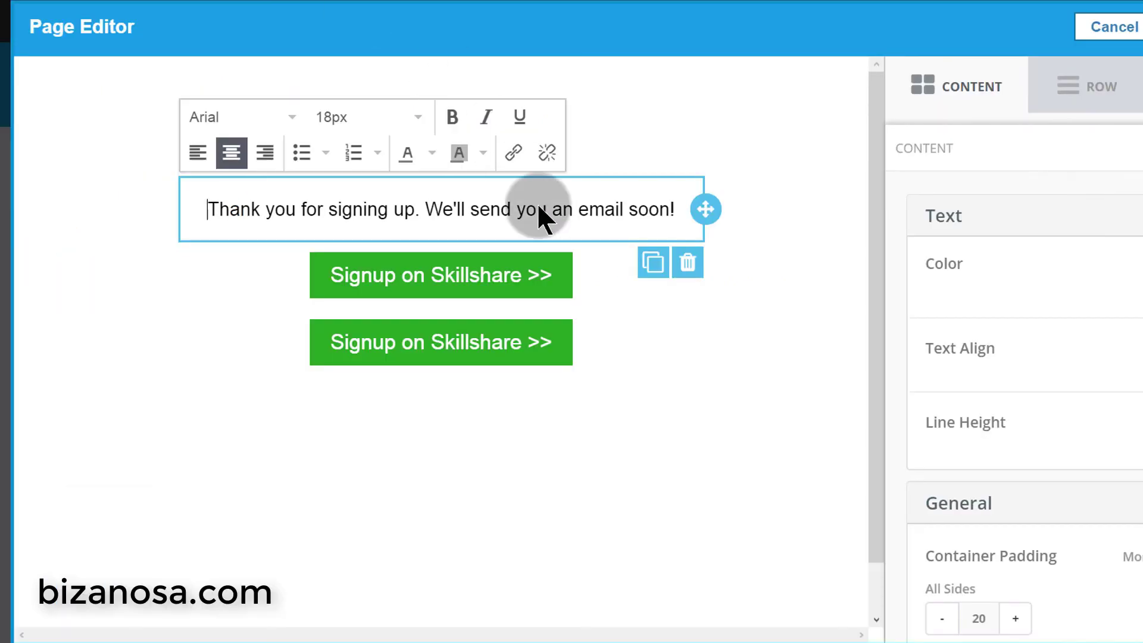
{"action": "left_click", "coordinate": [572, 210]}
{"action": "left_click_drag", "start_coordinate": [677, 203], "coordinate": [178, 187]}
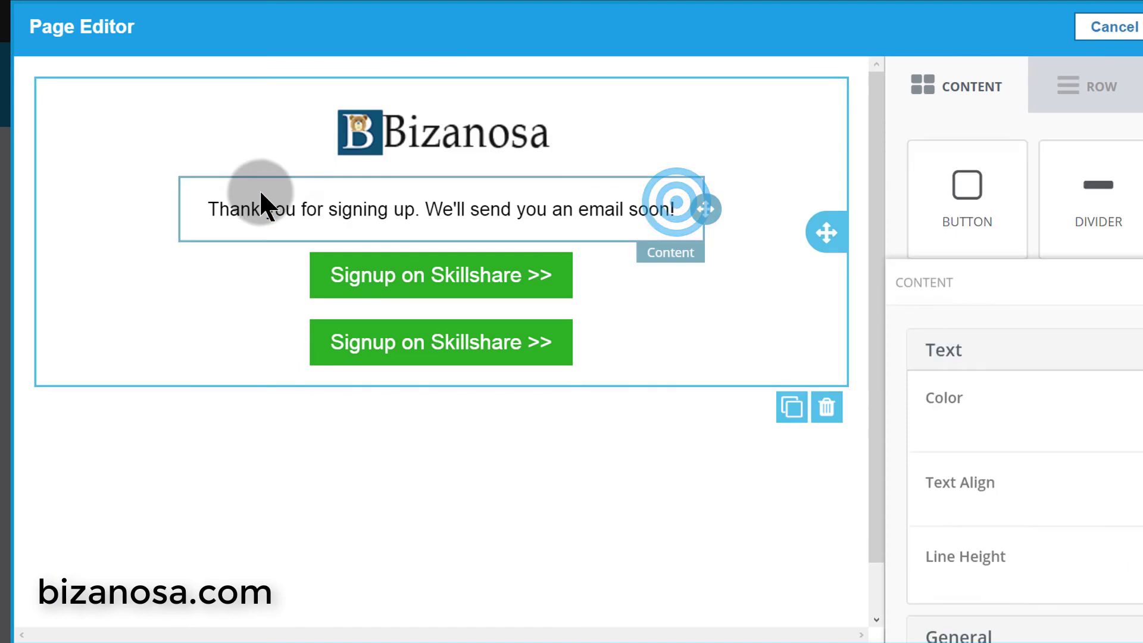
{"action": "left_click", "coordinate": [622, 211]}
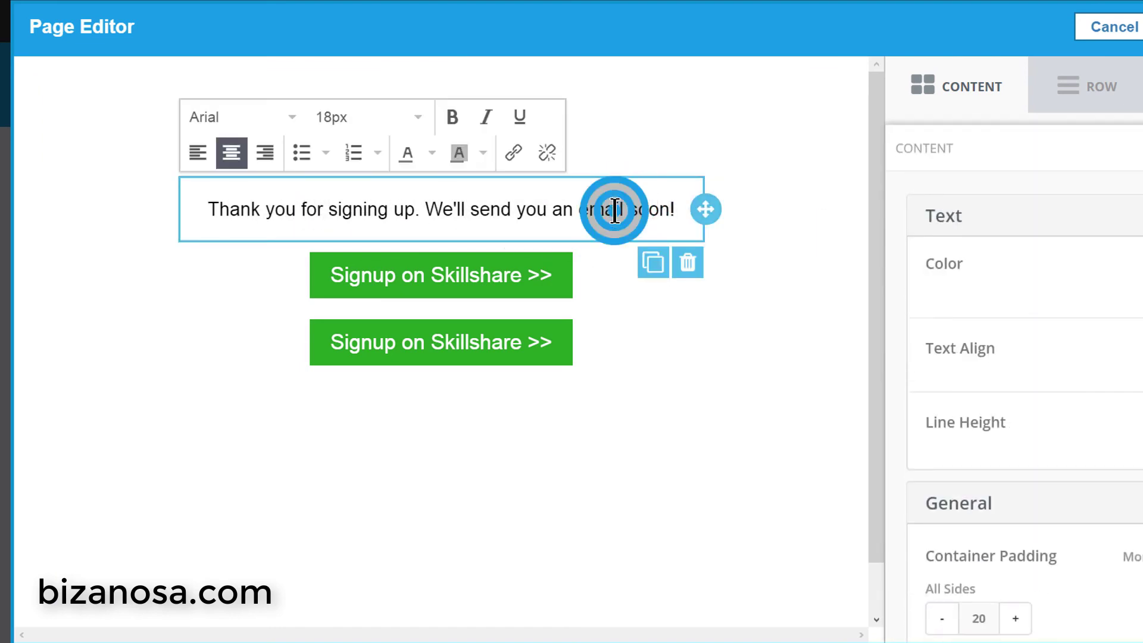
{"action": "triple_click", "coordinate": [615, 211]}
{"action": "right_click", "coordinate": [614, 211]}
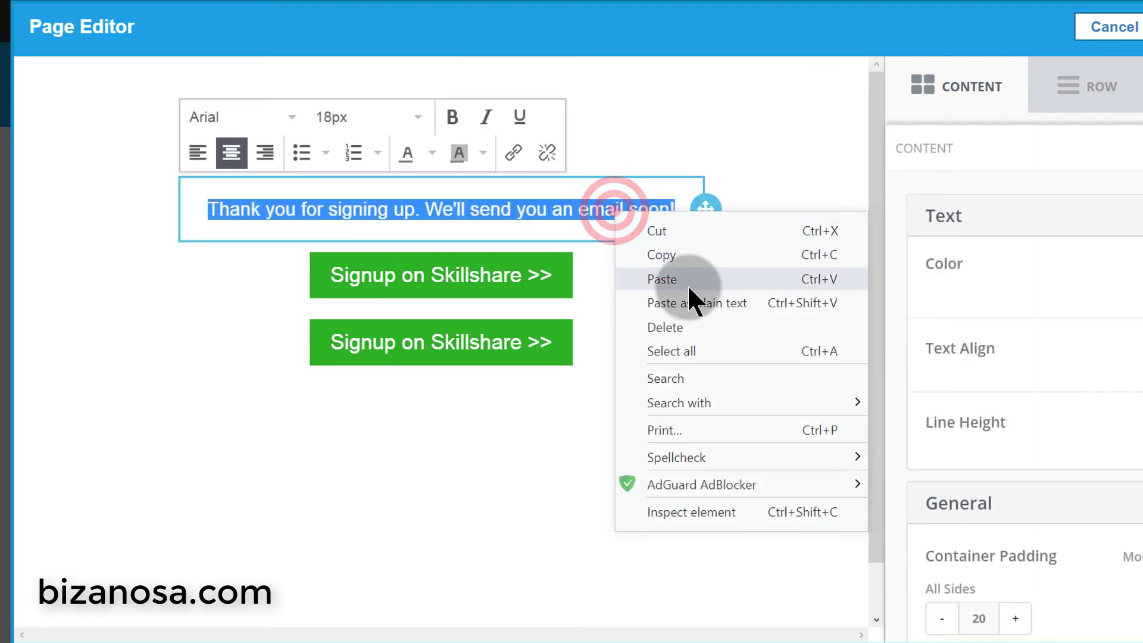
{"action": "left_click", "coordinate": [697, 303]}
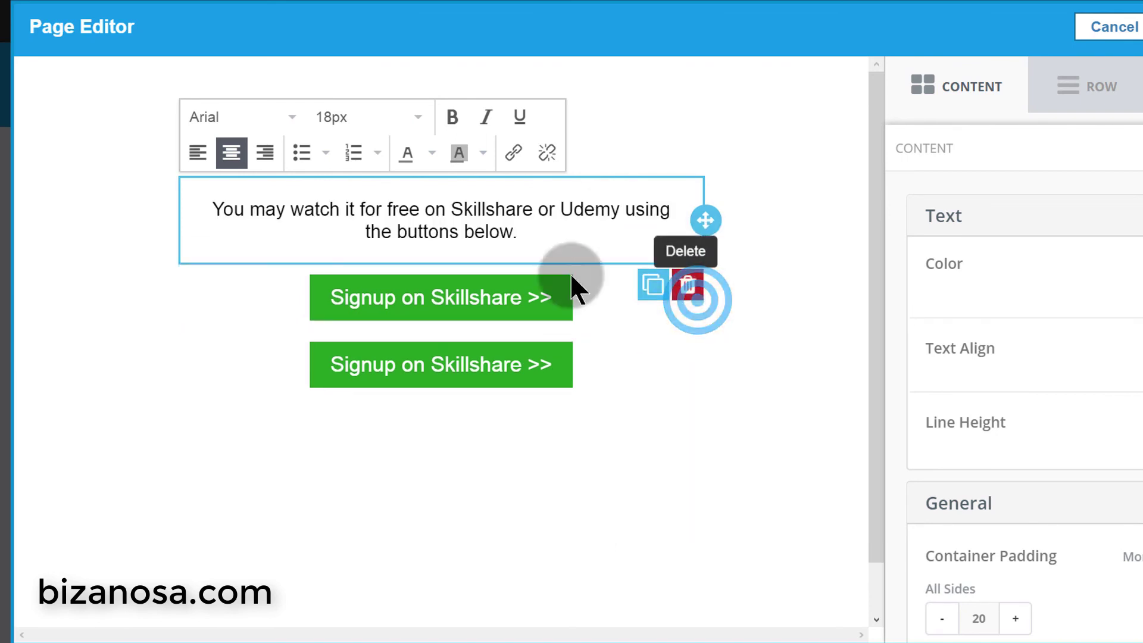
{"action": "left_click", "coordinate": [565, 459]}
- Relabel the second button 'Signup on Udemy >>'
{"action": "left_click", "coordinate": [486, 373]}
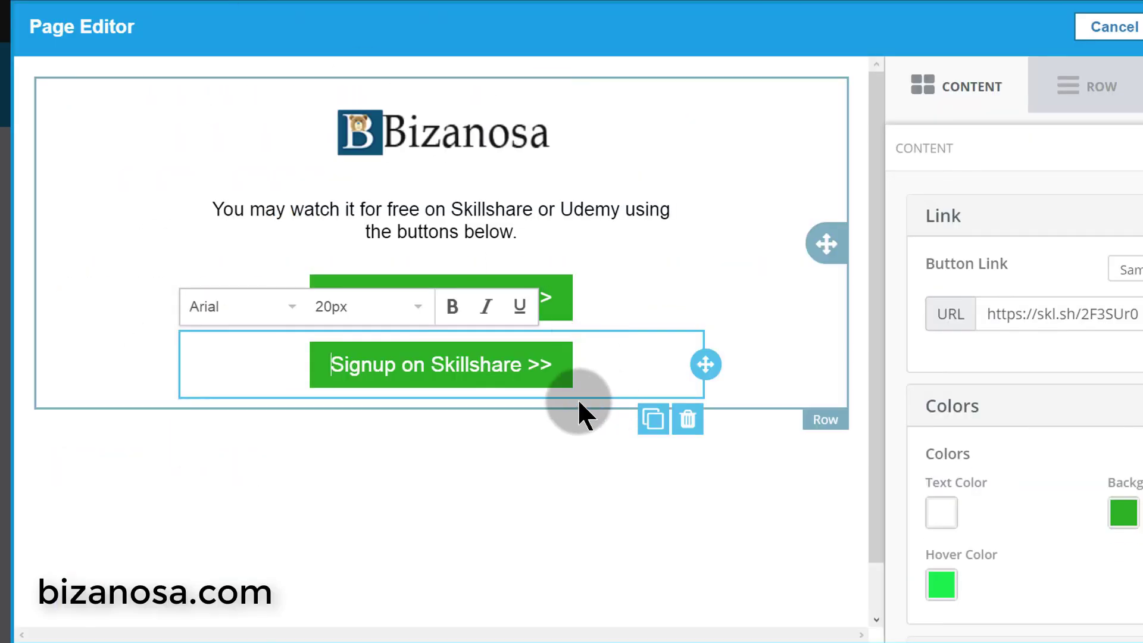
{"action": "left_click", "coordinate": [535, 374]}
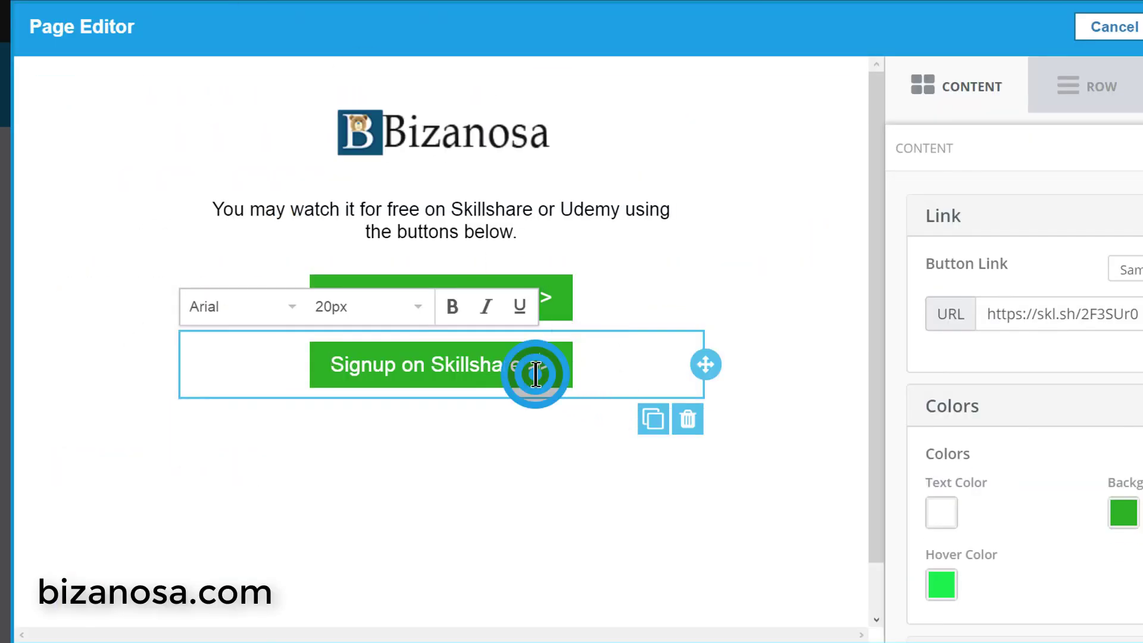
{"action": "left_click_drag", "start_coordinate": [552, 363], "coordinate": [359, 366]}
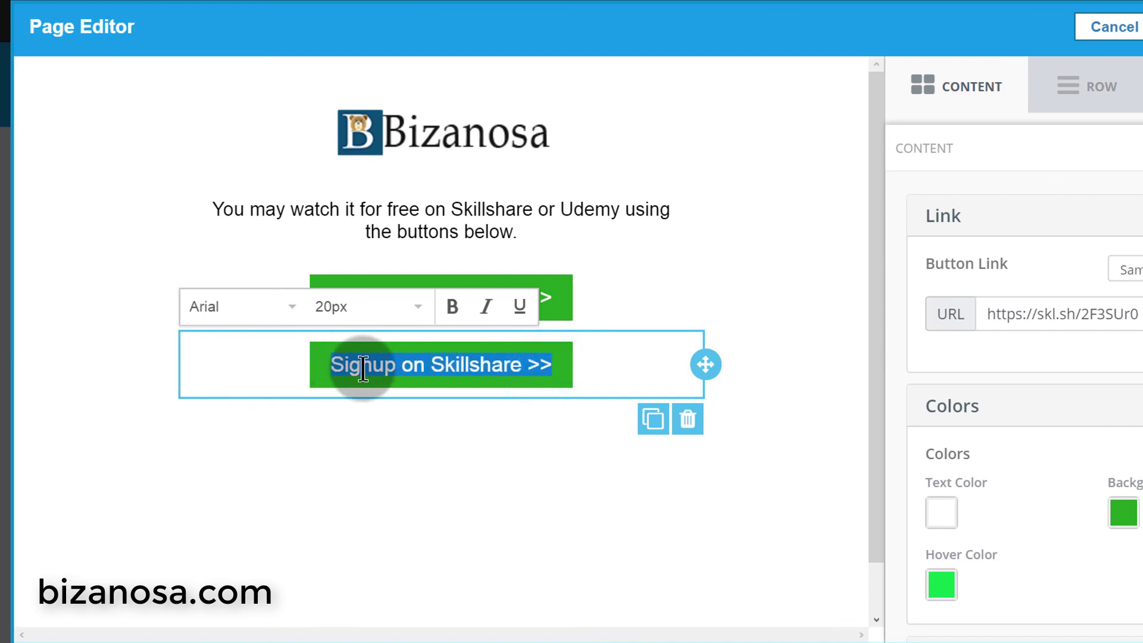
{"action": "right_click", "coordinate": [363, 366]}
{"action": "left_click", "coordinate": [491, 443]}
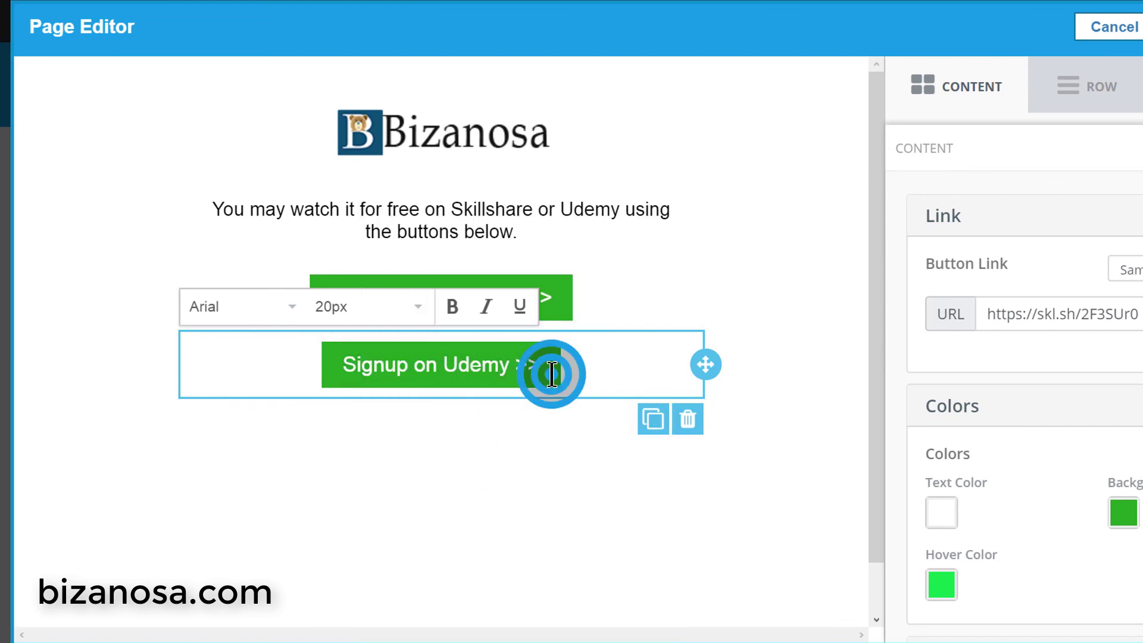
- Give the Udemy button a red F00 background and a dark red 8F1111 hover colour
{"action": "left_click", "coordinate": [1120, 526]}
{"action": "type", "text": "F00"}
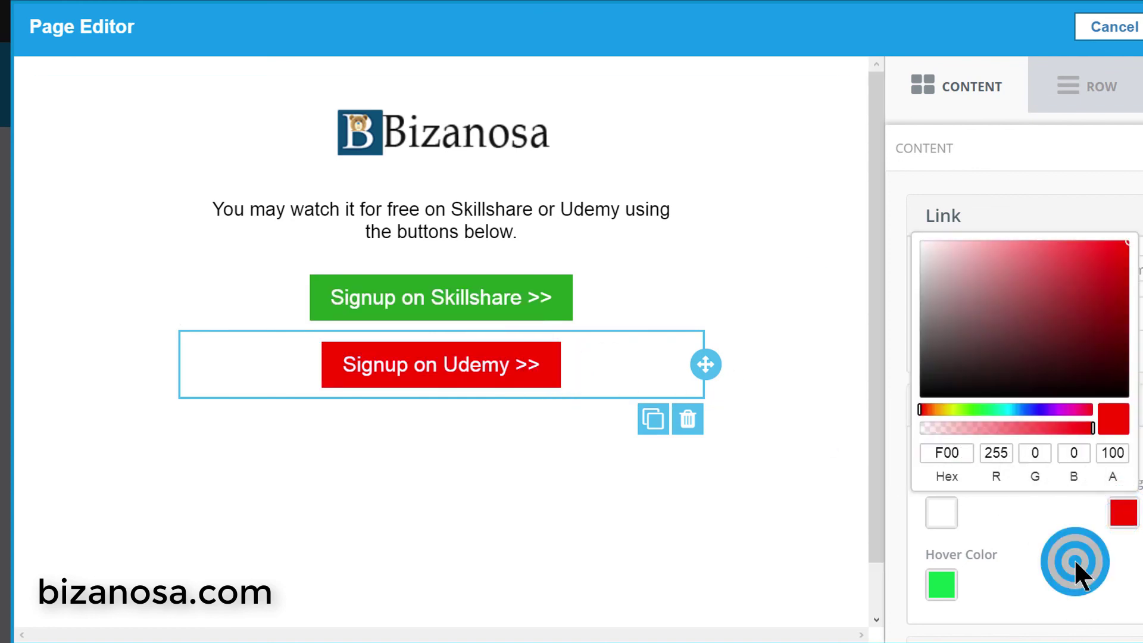
{"action": "left_click", "coordinate": [1074, 558]}
{"action": "left_click", "coordinate": [1104, 351]}
{"action": "left_click", "coordinate": [1119, 381]}
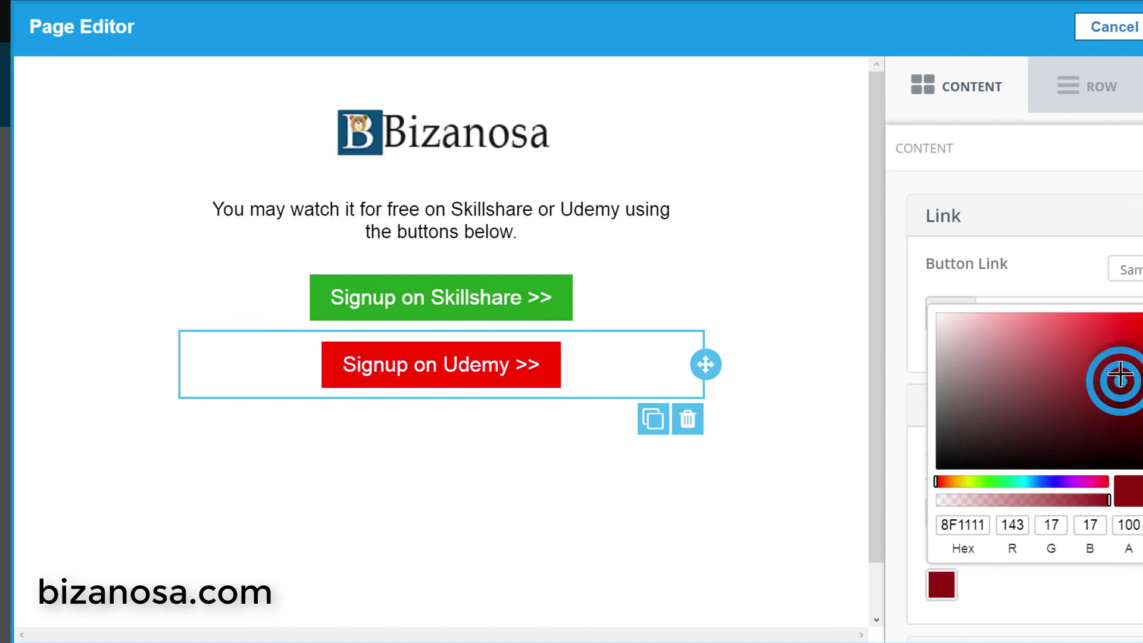
{"action": "left_click", "coordinate": [1122, 363]}
{"action": "left_click", "coordinate": [1114, 600]}
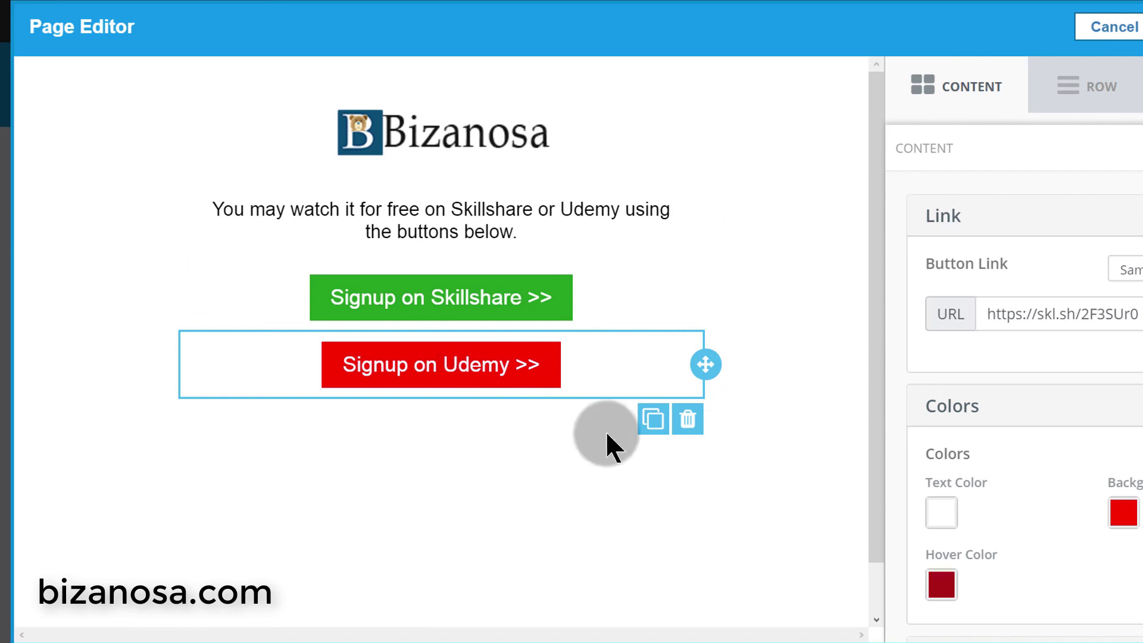
{"action": "left_click", "coordinate": [572, 461]}
- Set the Udemy button's link to the bizanosa.com address copied from the live Udemy button
{"action": "left_click", "coordinate": [502, 413]}
{"action": "left_click", "coordinate": [688, 438]}
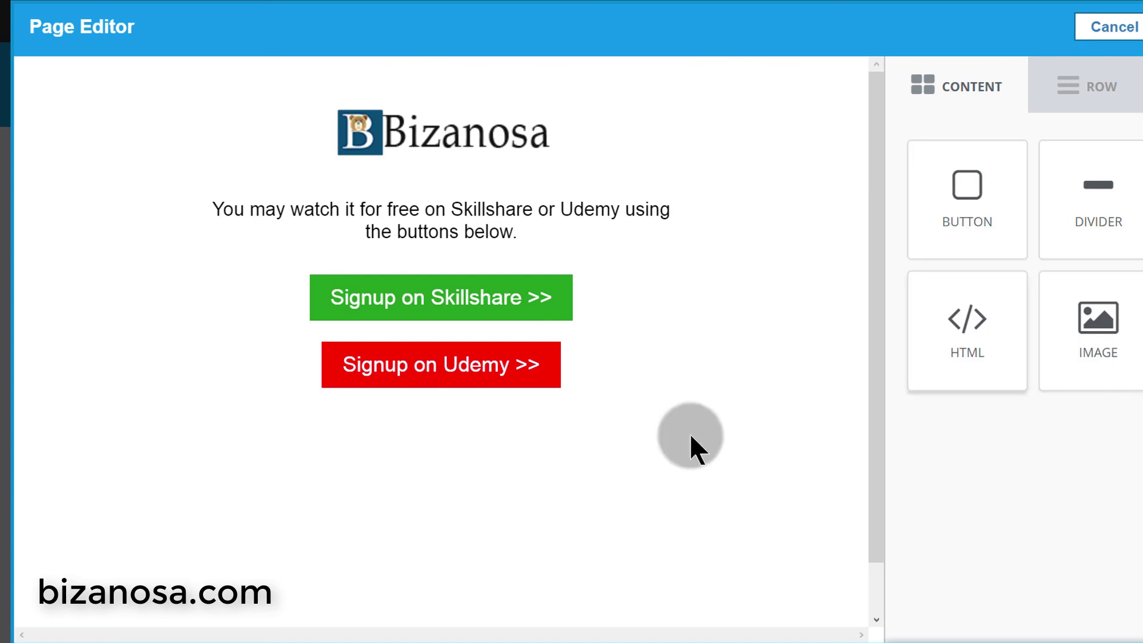
{"action": "left_click", "coordinate": [480, 374]}
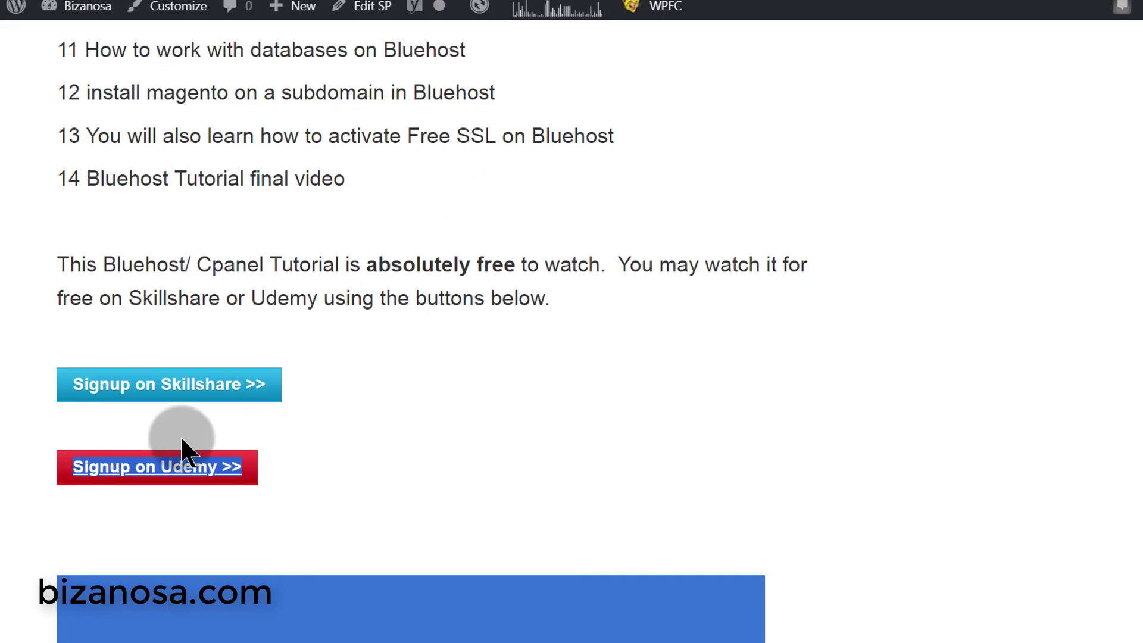
{"action": "right_click", "coordinate": [149, 469]}
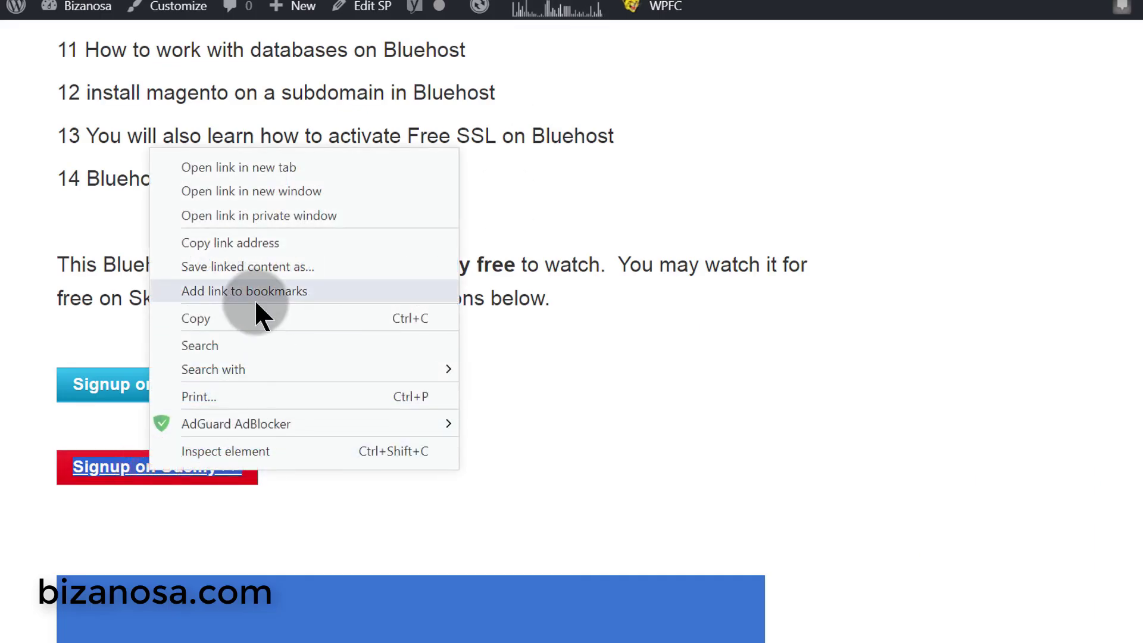
{"action": "left_click", "coordinate": [233, 241]}
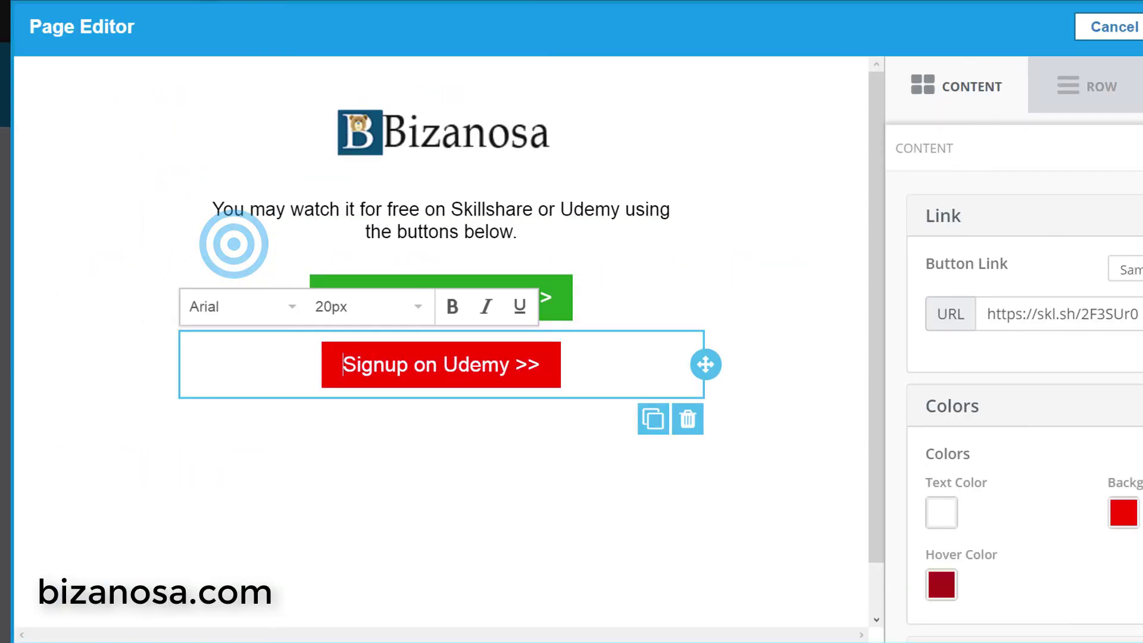
{"action": "left_click_drag", "start_coordinate": [1139, 314], "coordinate": [973, 304]}
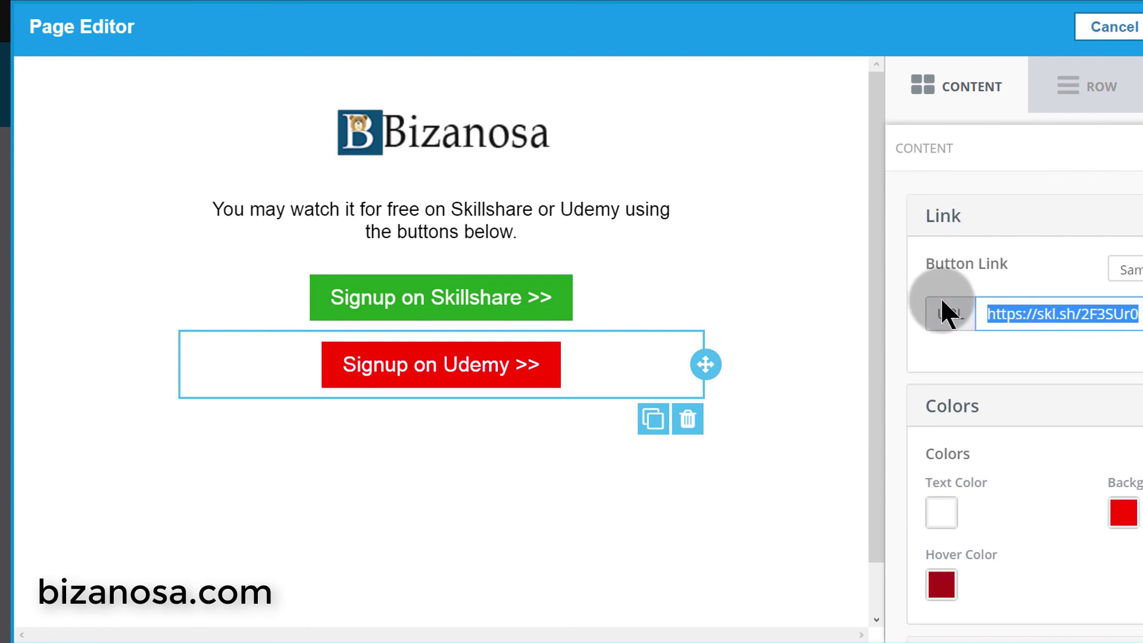
{"action": "key", "text": "ctrl+v"}
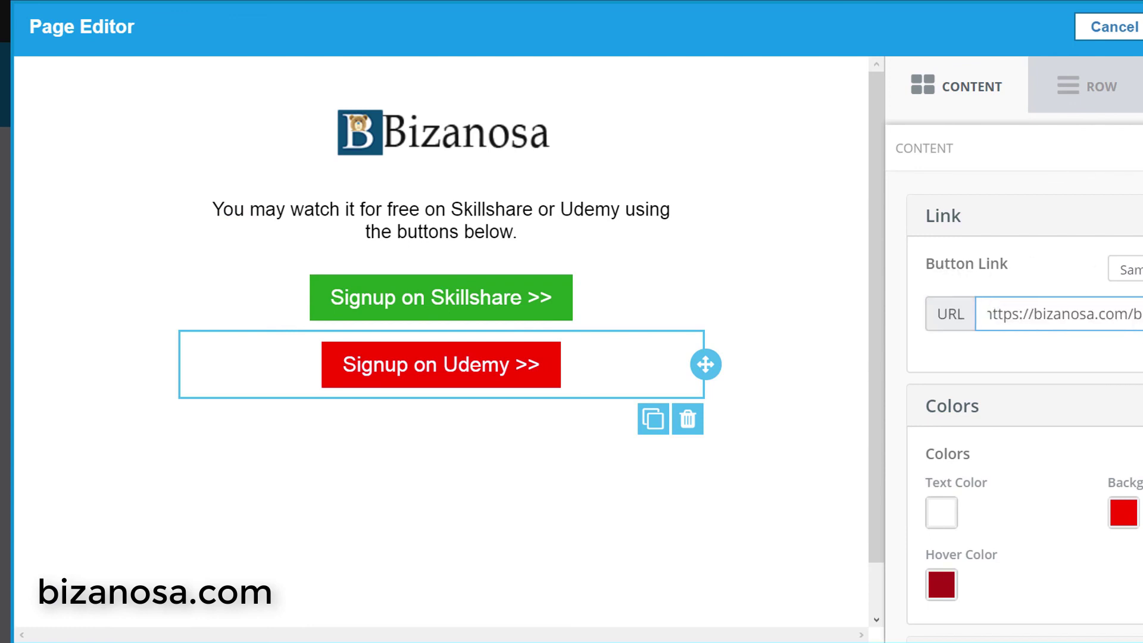
{"action": "key", "text": "Escape"}
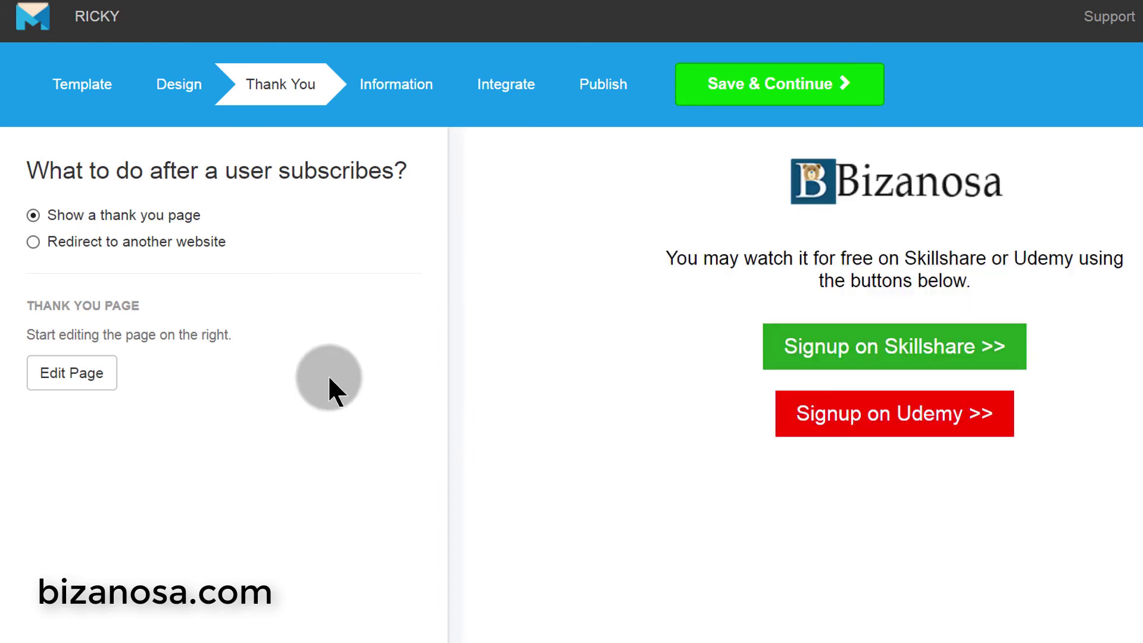
- Keep 'Show a thank you page' selected and save to continue to the Information step
{"action": "left_click", "coordinate": [92, 241]}
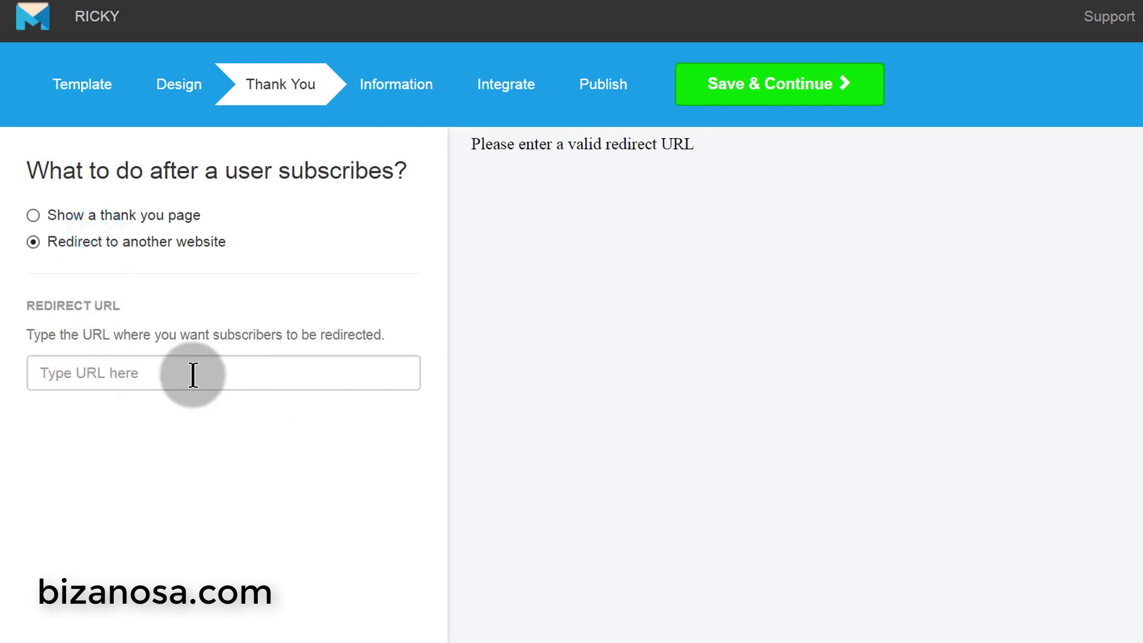
{"action": "left_click", "coordinate": [98, 215]}
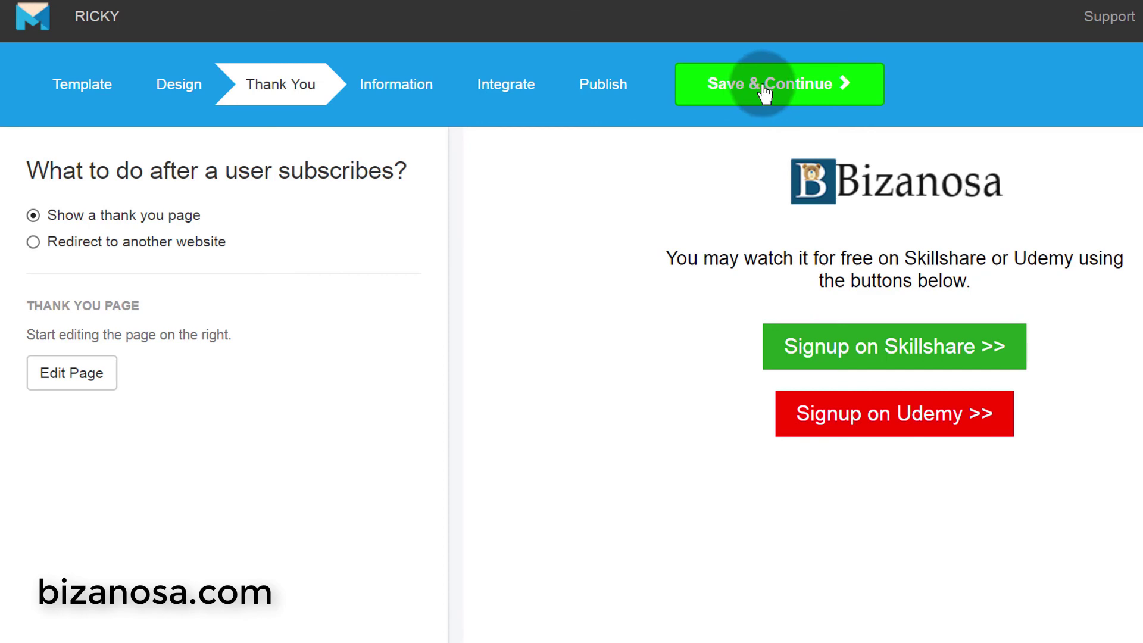
{"action": "left_click", "coordinate": [765, 86]}
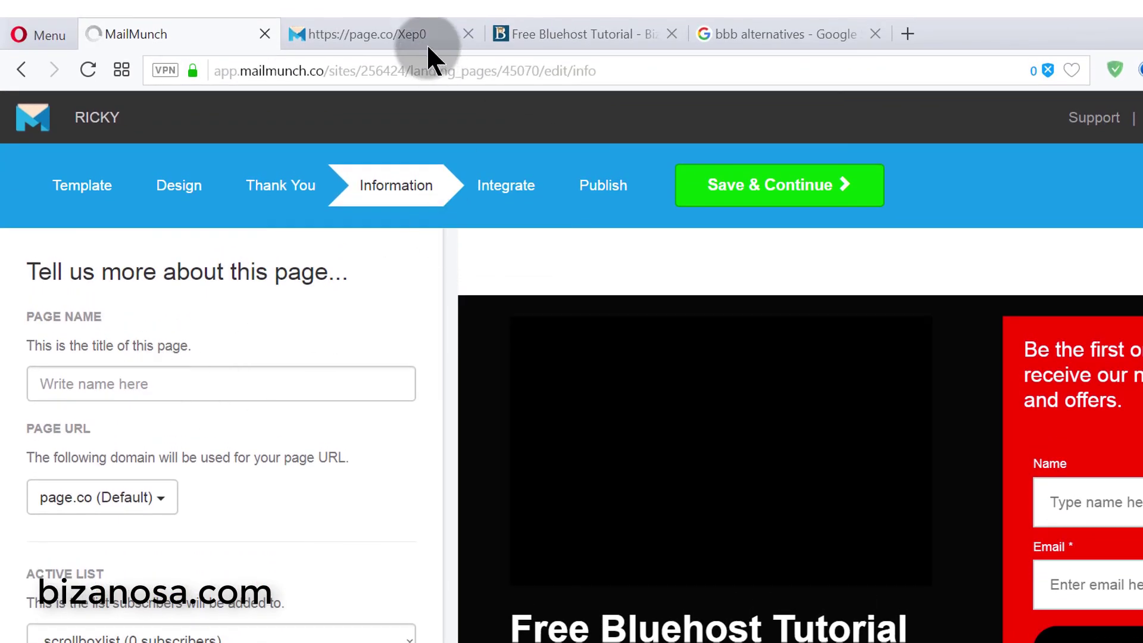
- Name the page 'Free Bluehost Tutorial' using the title copied from the published page
{"action": "left_click", "coordinate": [419, 36]}
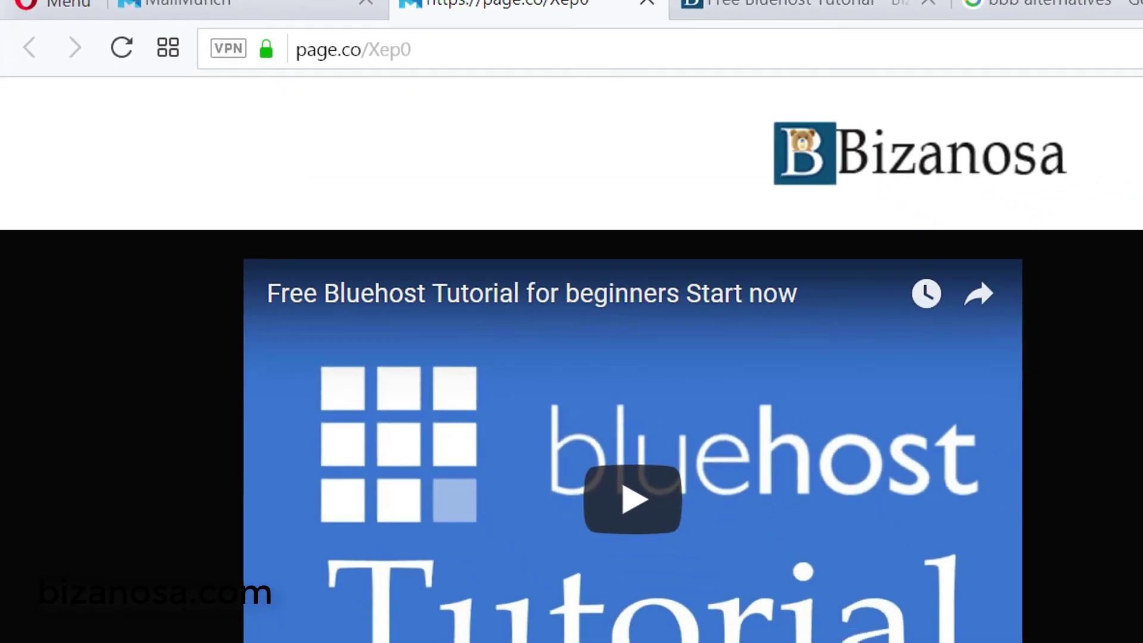
{"action": "left_click_drag", "start_coordinate": [184, 559], "coordinate": [593, 580]}
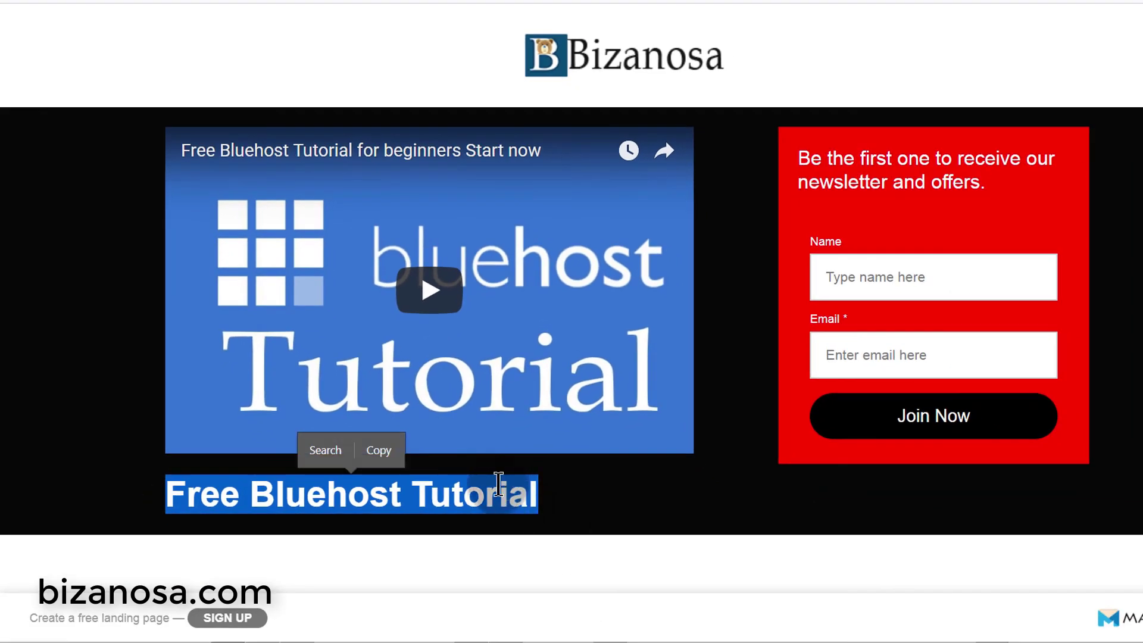
{"action": "left_click", "coordinate": [383, 454]}
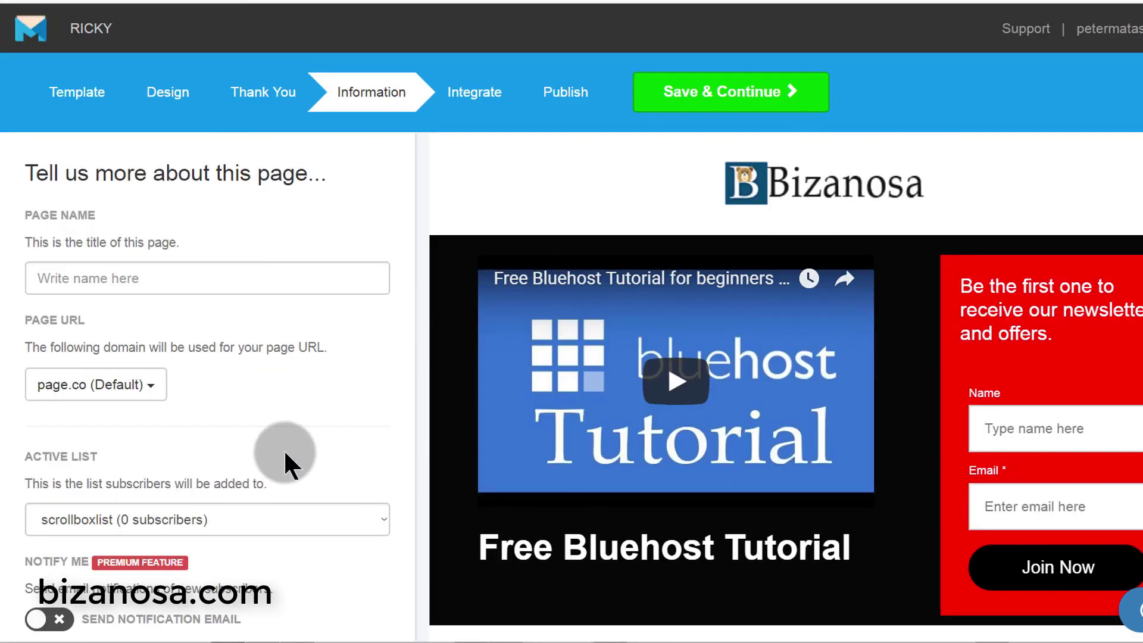
{"action": "left_click", "coordinate": [102, 278]}
{"action": "right_click", "coordinate": [103, 300]}
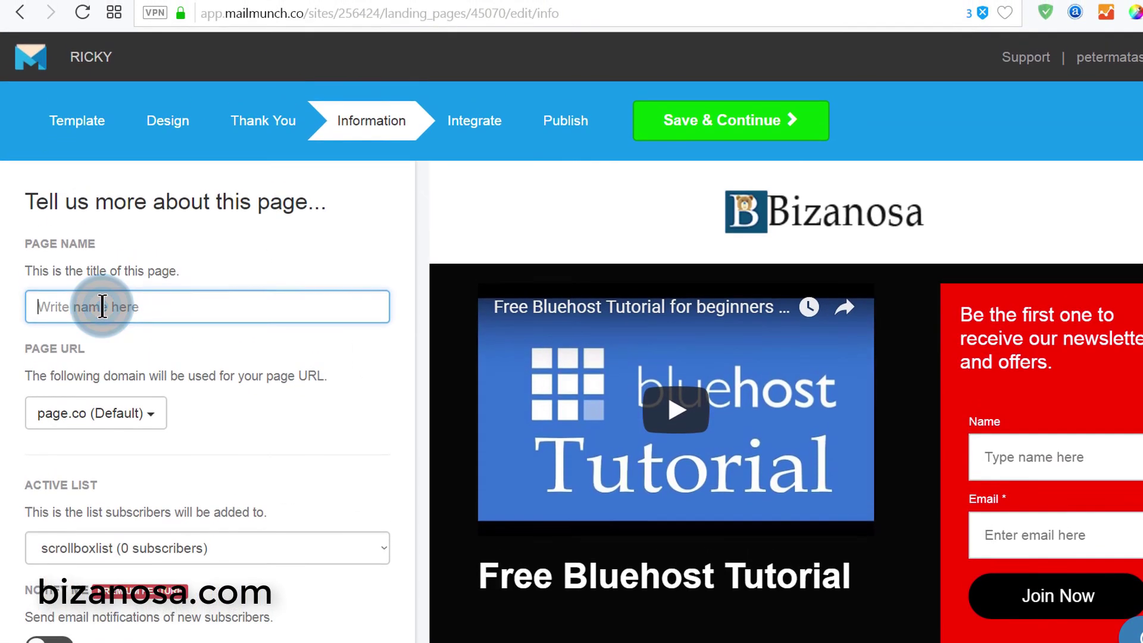
{"action": "left_click", "coordinate": [171, 418]}
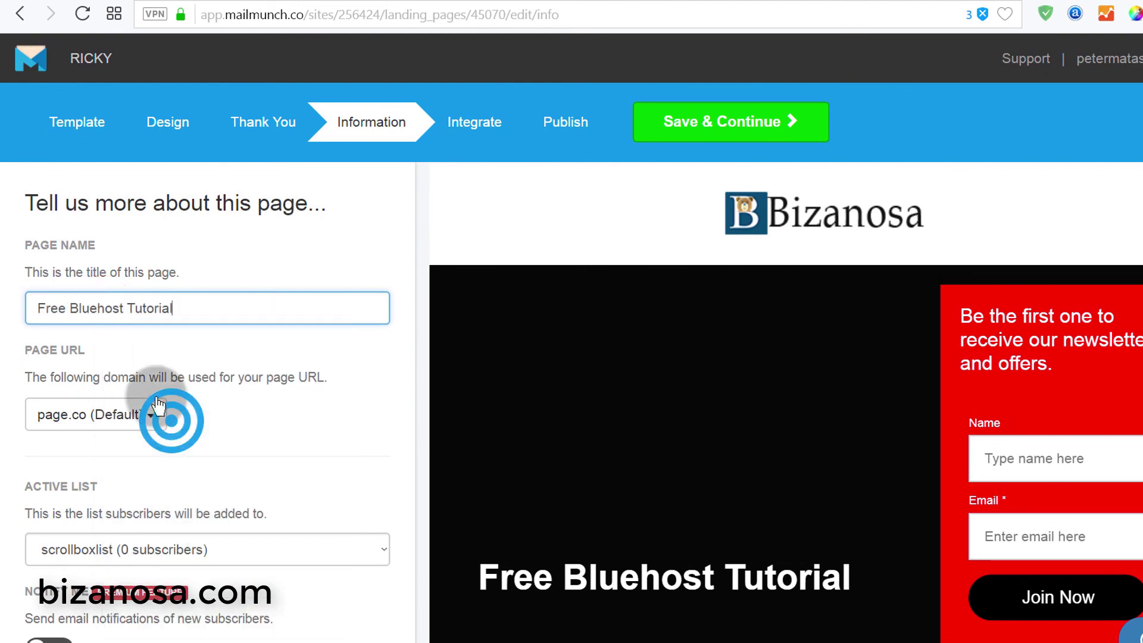
- Choose Add Custom Domain from the Page URL domain dropdown
{"action": "left_click", "coordinate": [190, 1]}
{"action": "left_click", "coordinate": [276, 308]}
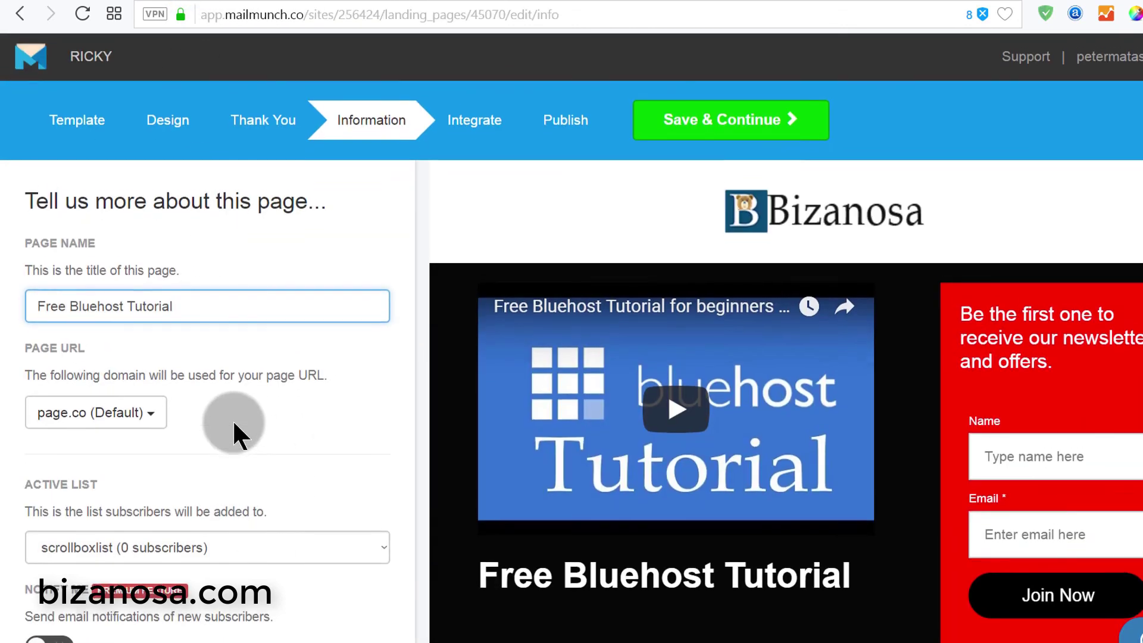
{"action": "scroll", "coordinate": [235, 434], "scroll_direction": "down", "scroll_amount": 1}
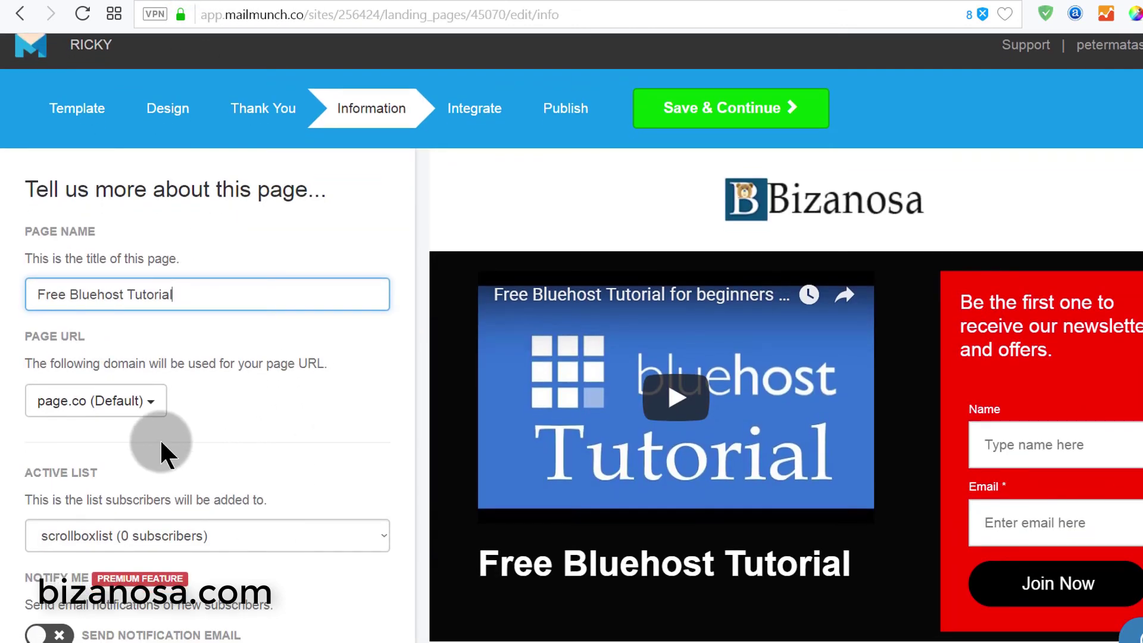
{"action": "left_click", "coordinate": [152, 402]}
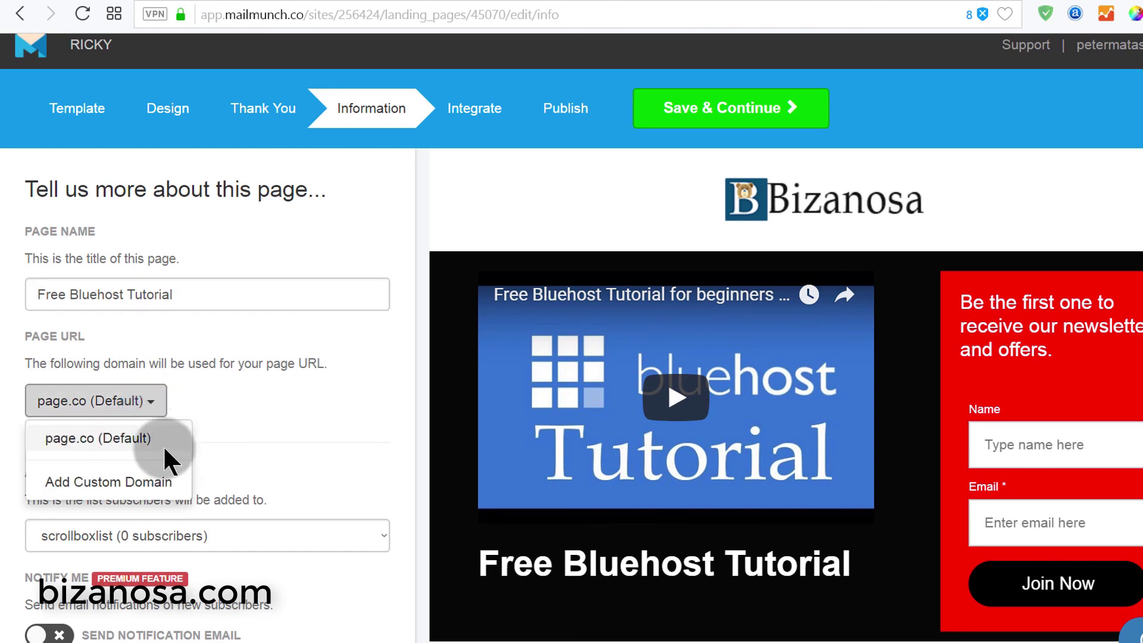
{"action": "left_click", "coordinate": [107, 443]}
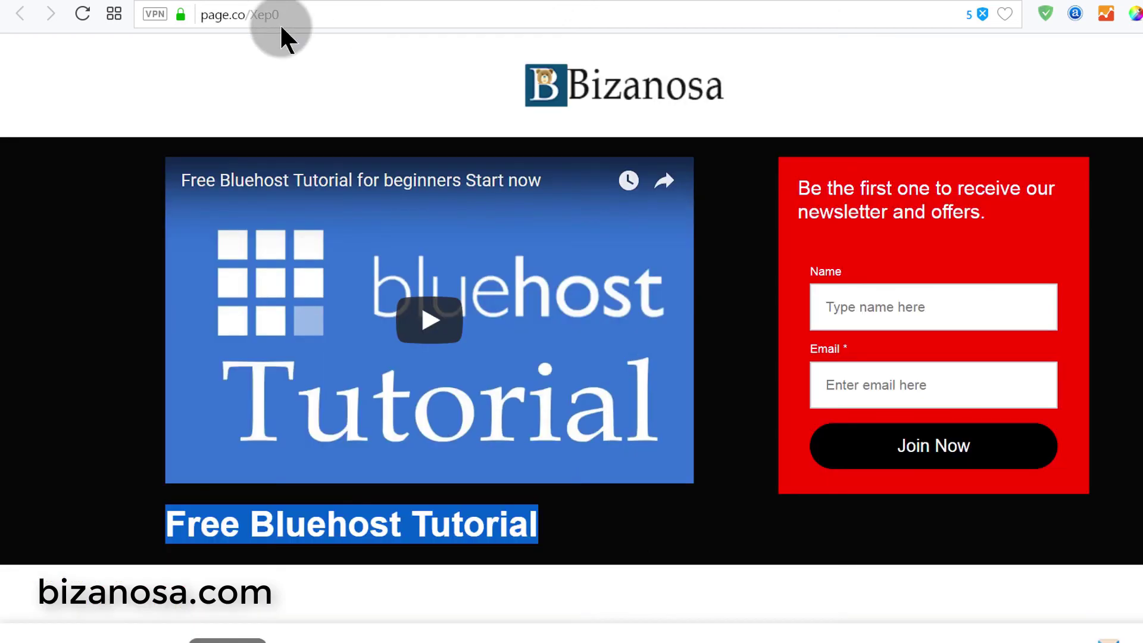
{"action": "left_click", "coordinate": [211, 18]}
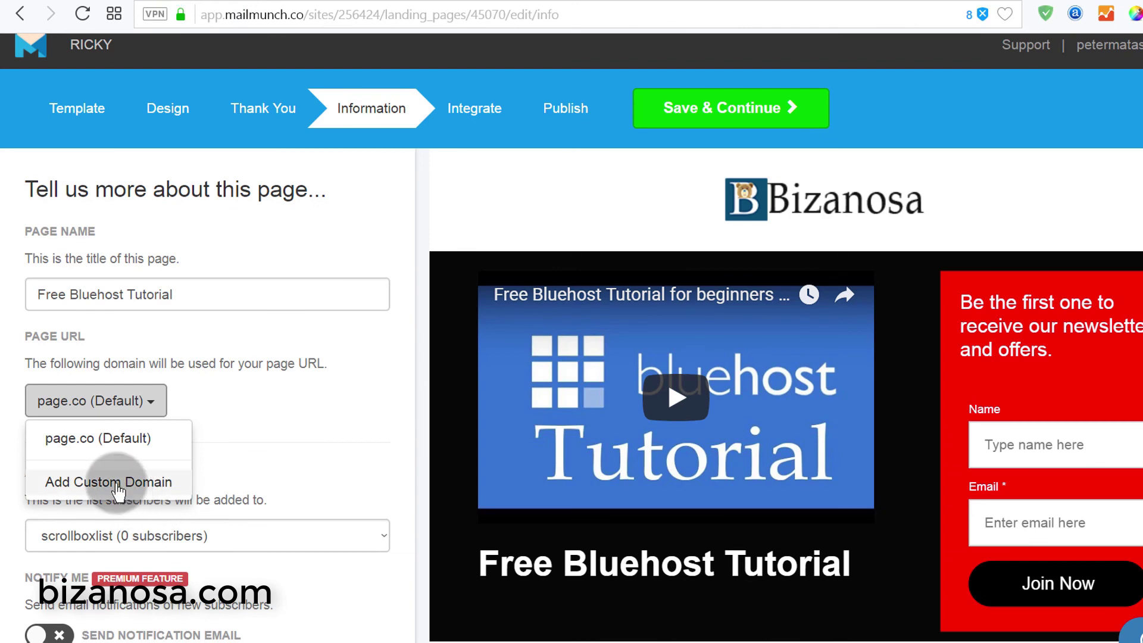
{"action": "left_click", "coordinate": [118, 485]}
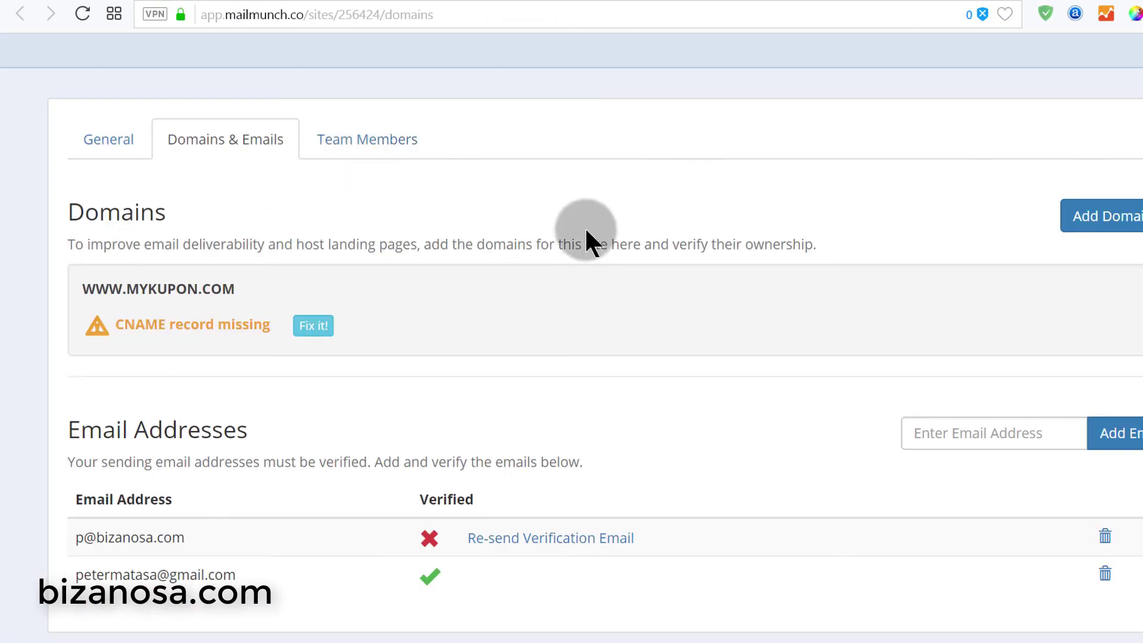
- Start a landing-page domain on your own domain, entering rwahowa.com as the domain name
{"action": "left_click", "coordinate": [1116, 222]}
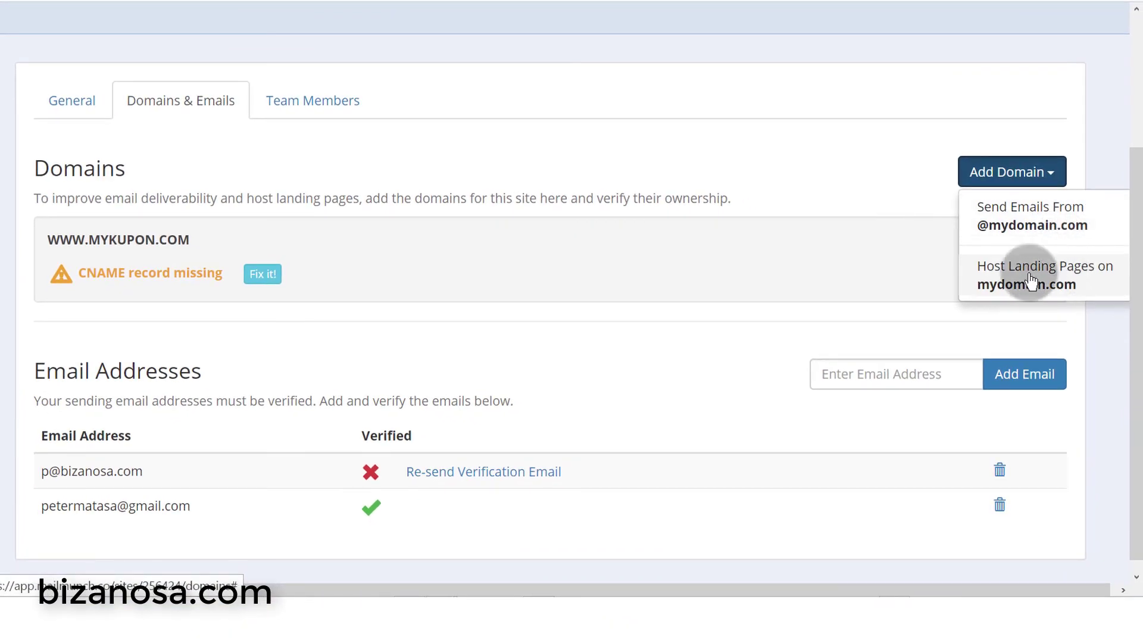
{"action": "left_click", "coordinate": [1026, 276]}
{"action": "left_click", "coordinate": [421, 140]}
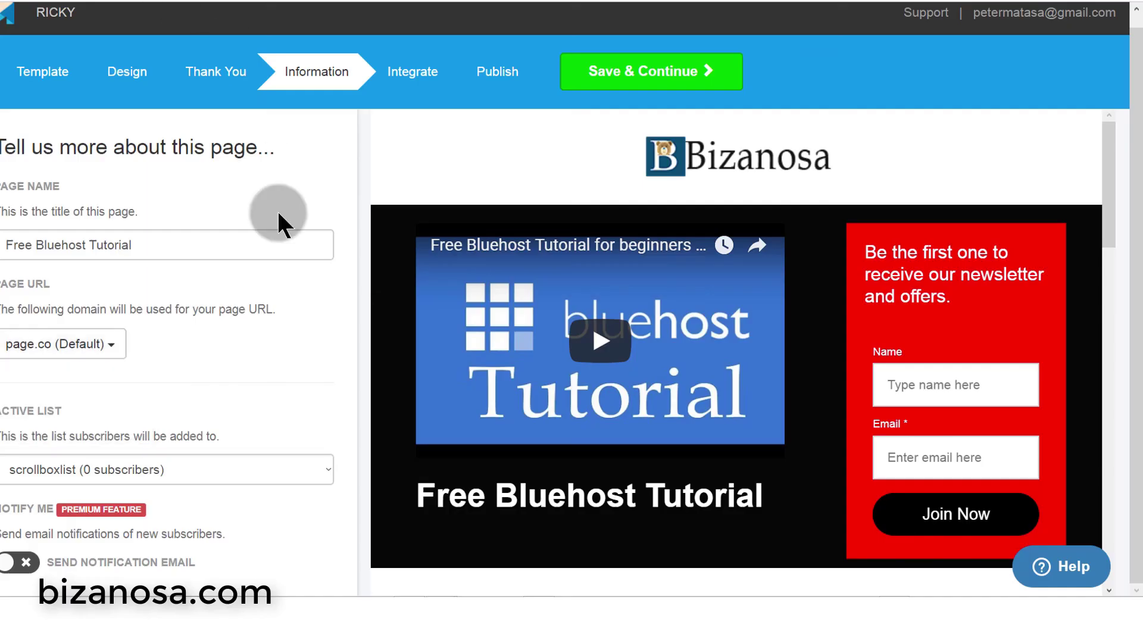
{"action": "left_click", "coordinate": [693, 131]}
{"action": "type", "text": "rwahowa.co"}
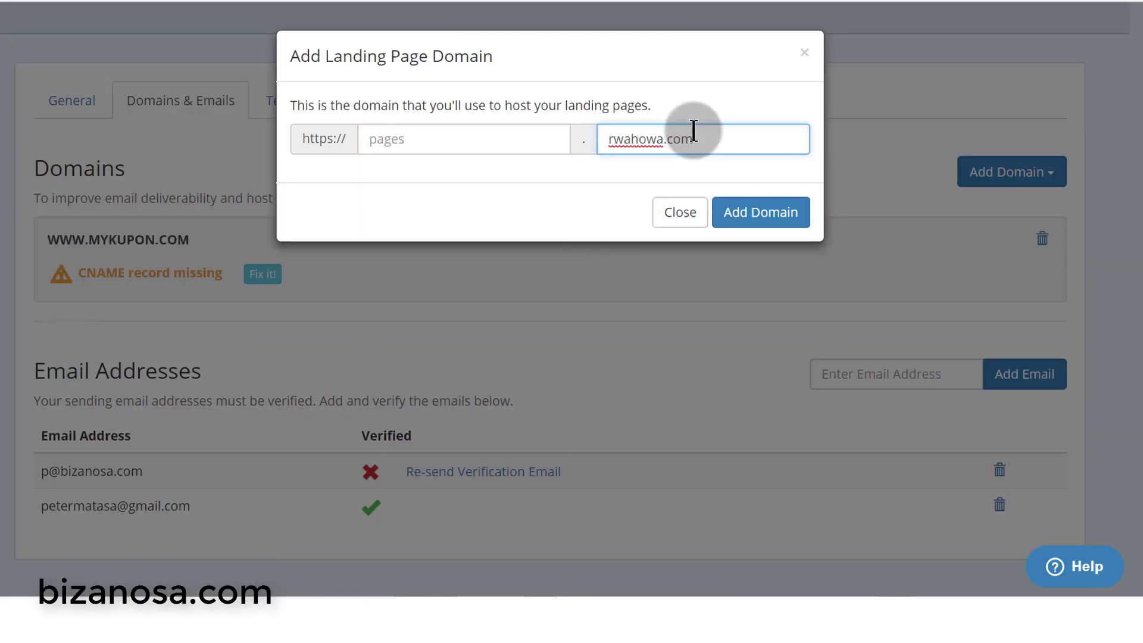
{"action": "type", "text": "m"}
{"action": "left_click", "coordinate": [499, 142]}
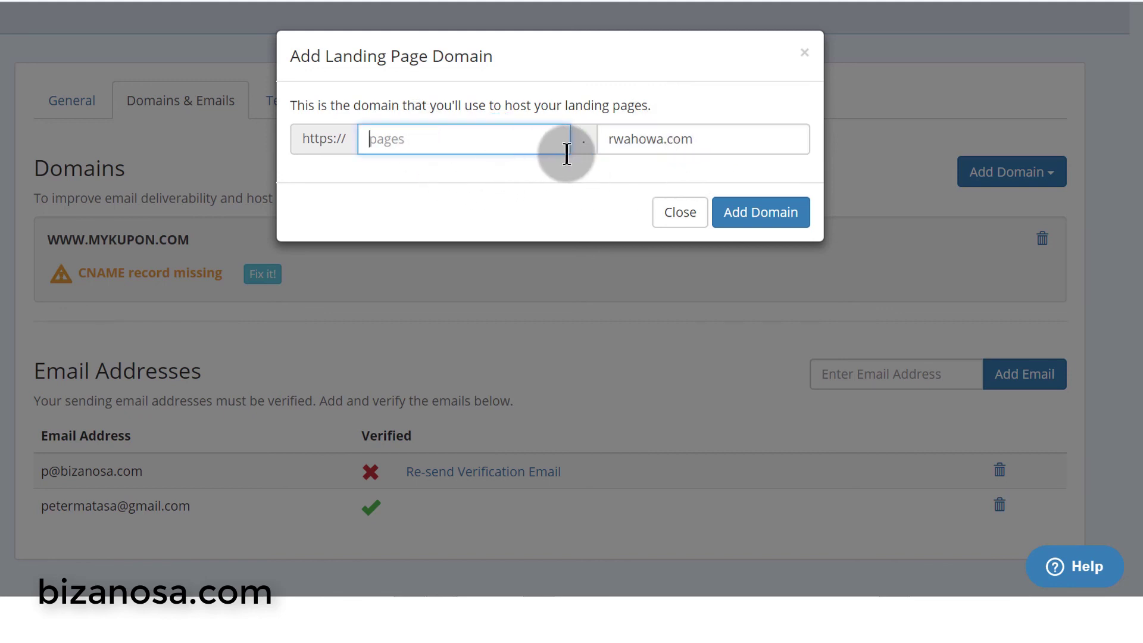
{"action": "left_click_drag", "start_coordinate": [603, 134], "coordinate": [693, 134]}
{"action": "left_click", "coordinate": [546, 139]}
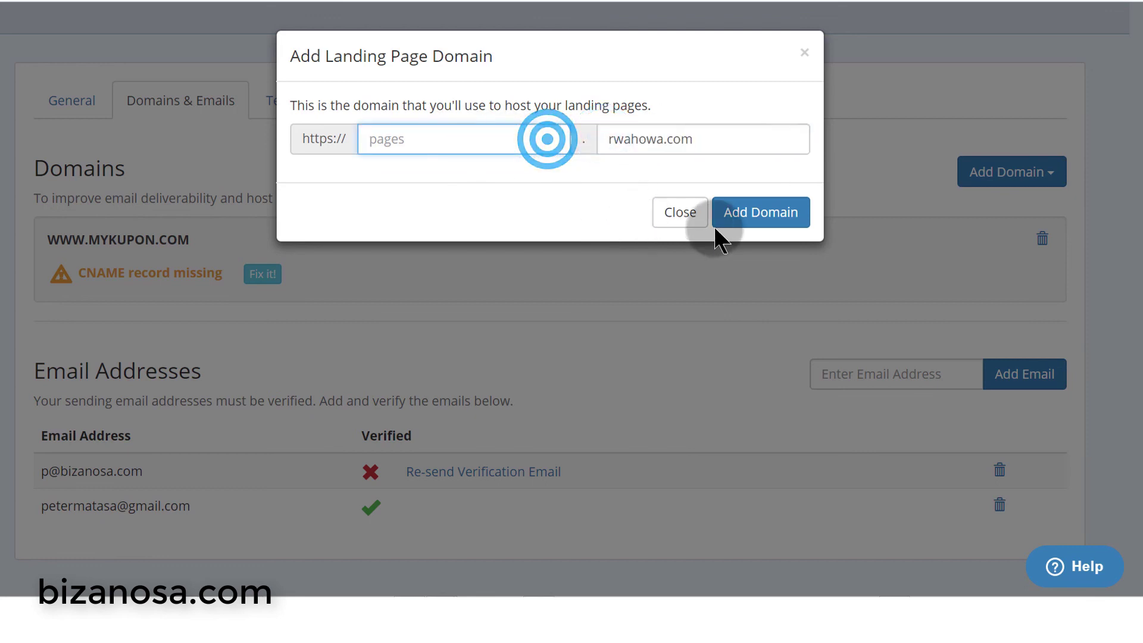
{"action": "left_click", "coordinate": [764, 210]}
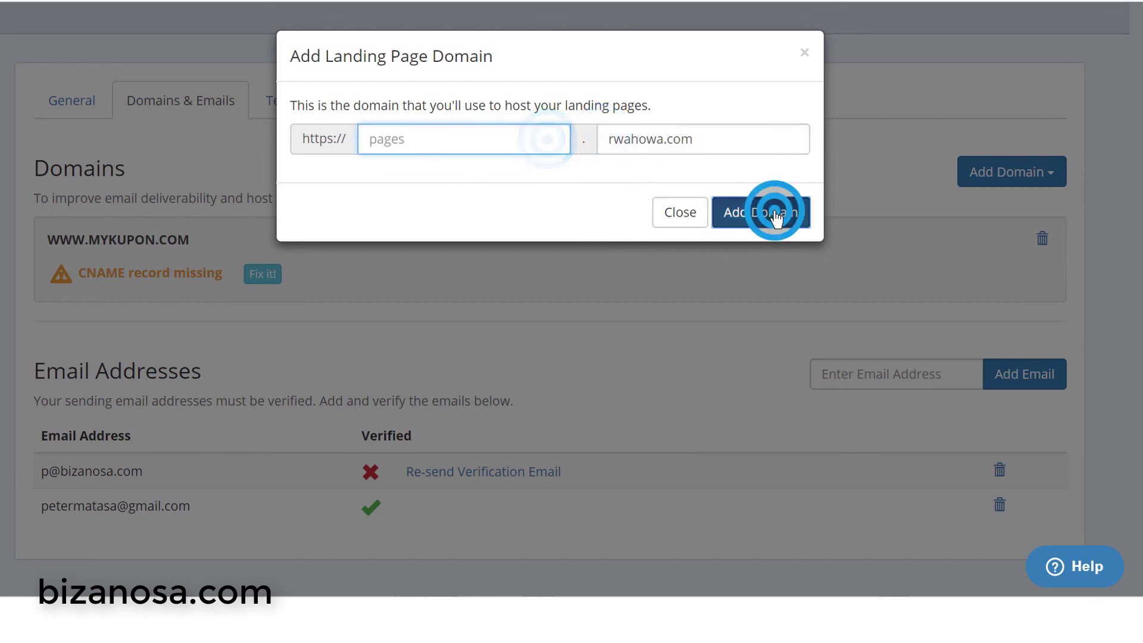
{"action": "left_click", "coordinate": [474, 131]}
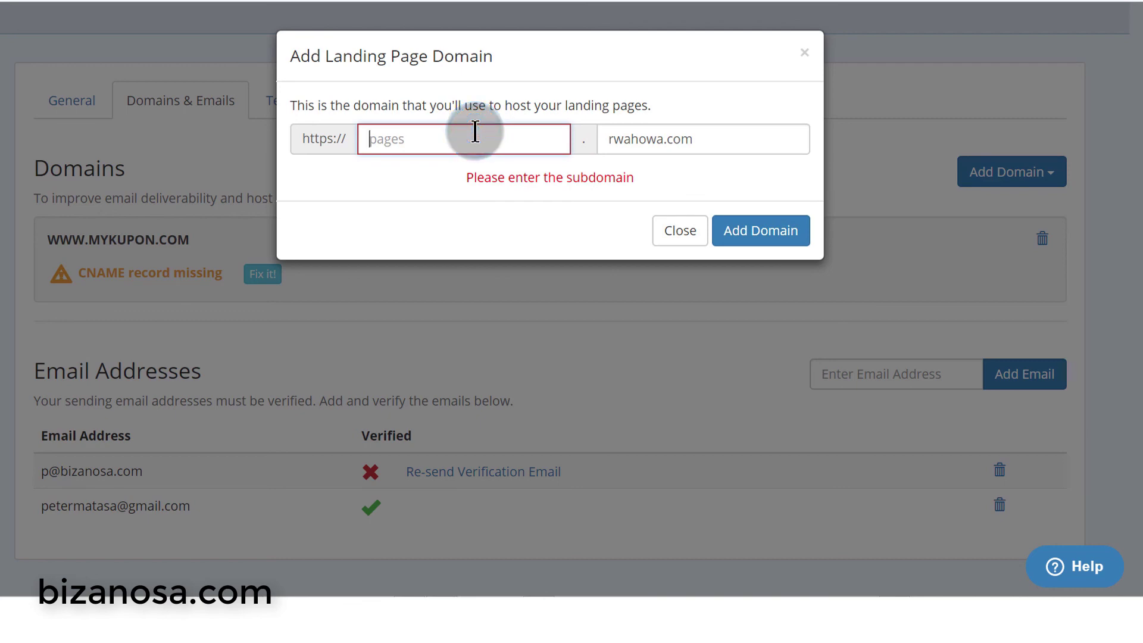
{"action": "type", "text": "www"}
{"action": "left_click", "coordinate": [724, 180]}
{"action": "left_click", "coordinate": [742, 243]}
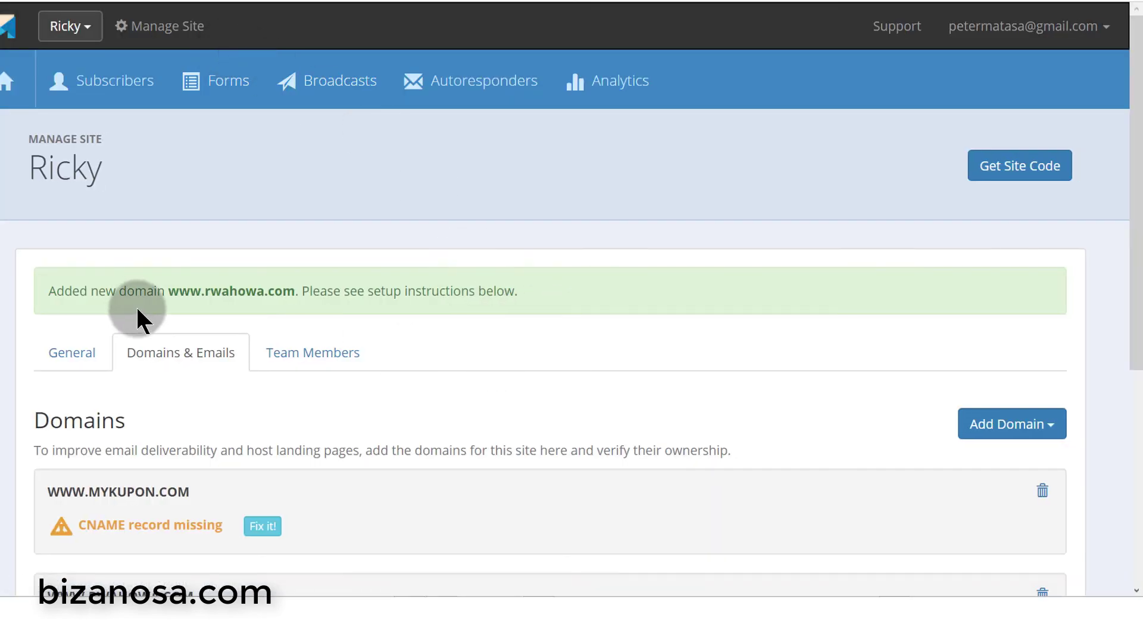
{"action": "scroll", "coordinate": [262, 313], "scroll_direction": "down", "scroll_amount": 5}
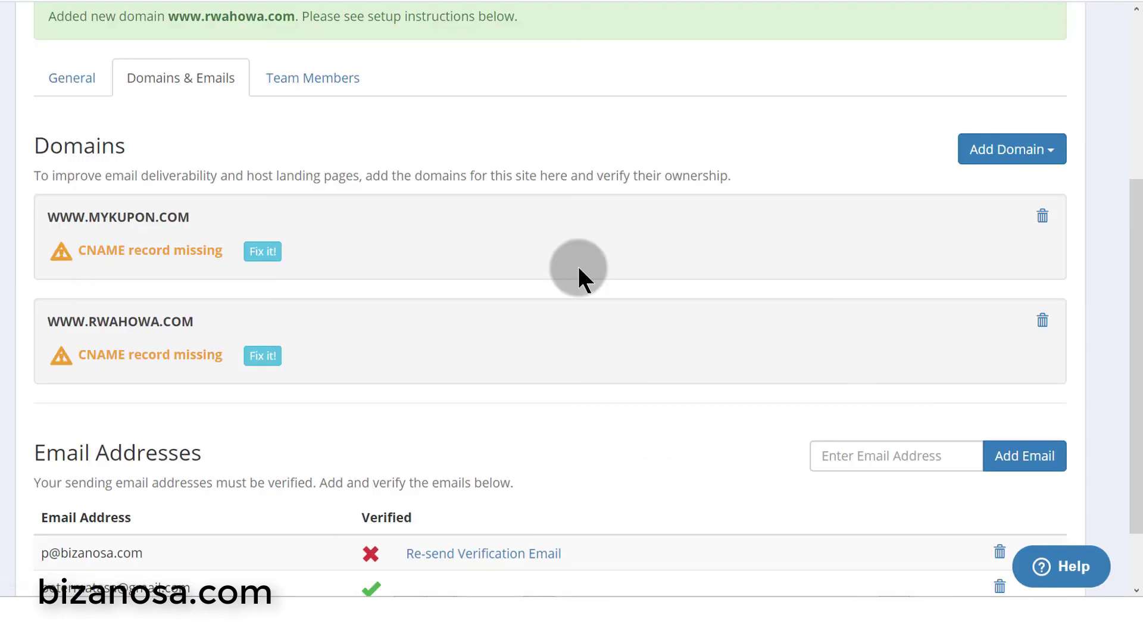
{"action": "scroll", "coordinate": [398, 302], "scroll_direction": "down", "scroll_amount": 2}
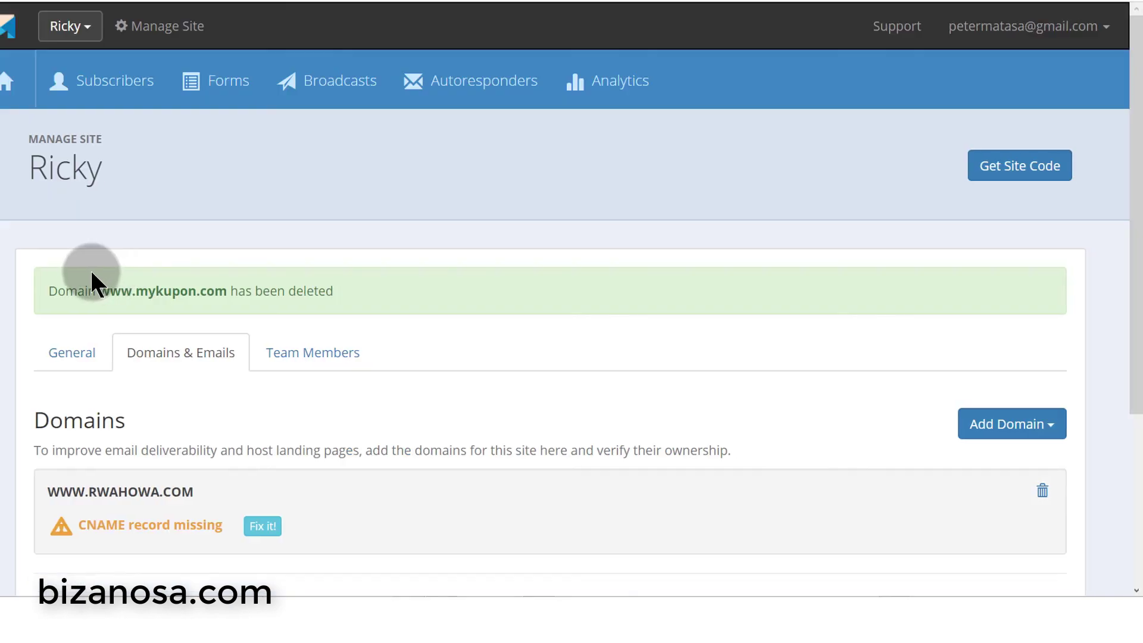
{"action": "scroll", "coordinate": [199, 399], "scroll_direction": "down", "scroll_amount": 3}
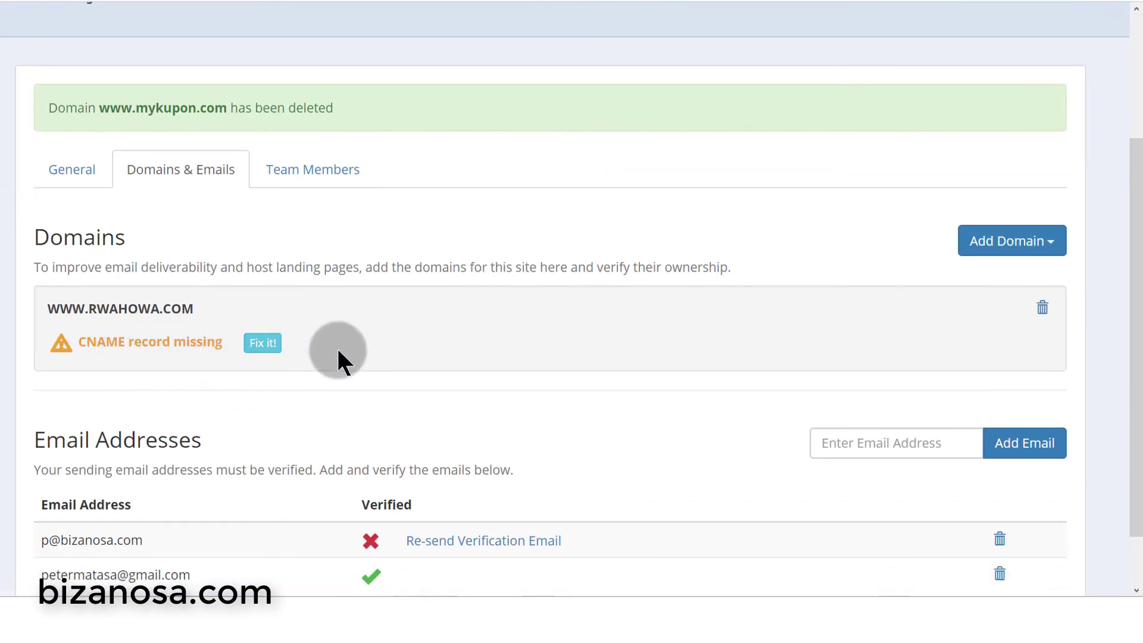
{"action": "scroll", "coordinate": [339, 360], "scroll_direction": "down", "scroll_amount": 2}
- Choose p.bizanosa.top as the active subscriber list and save to reach the Integrate step
{"action": "left_click", "coordinate": [262, 275]}
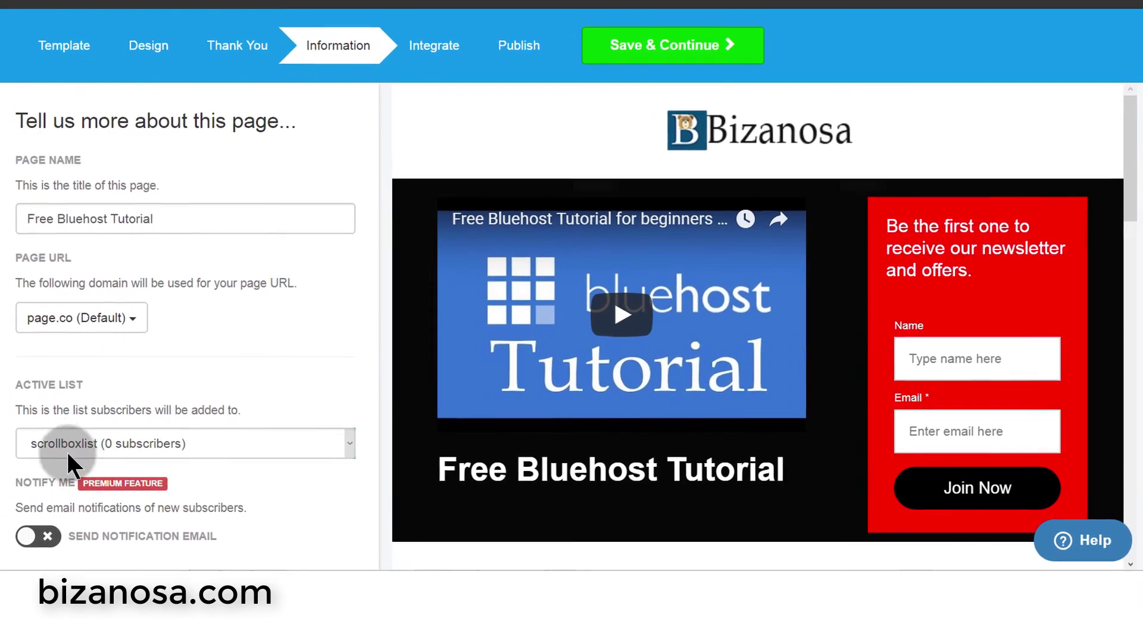
{"action": "left_click", "coordinate": [149, 438]}
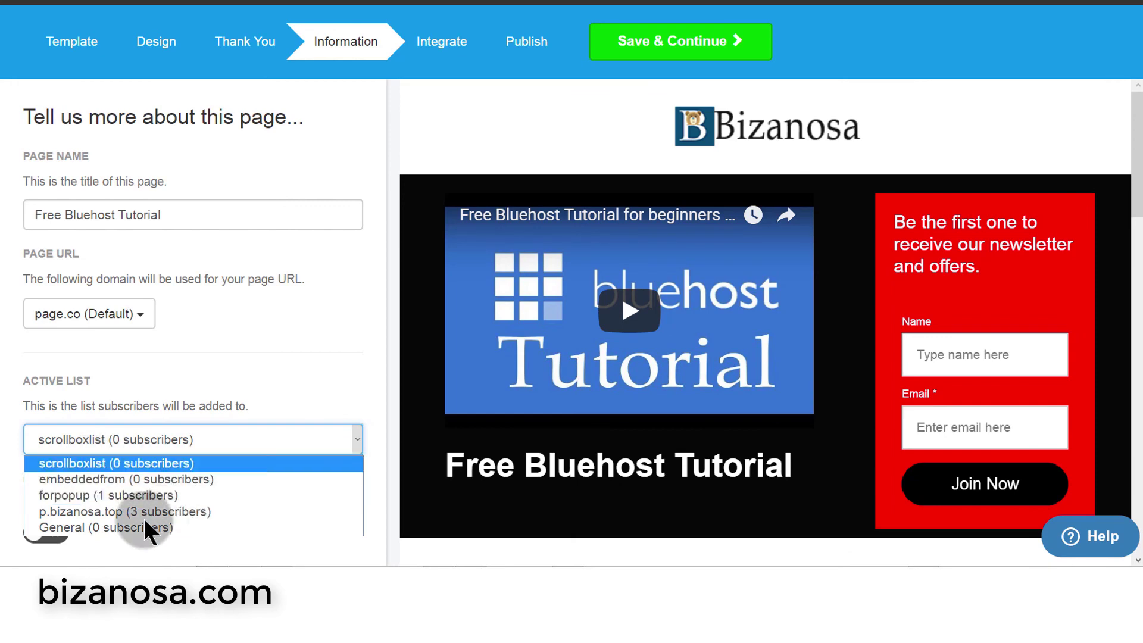
{"action": "left_click", "coordinate": [99, 511]}
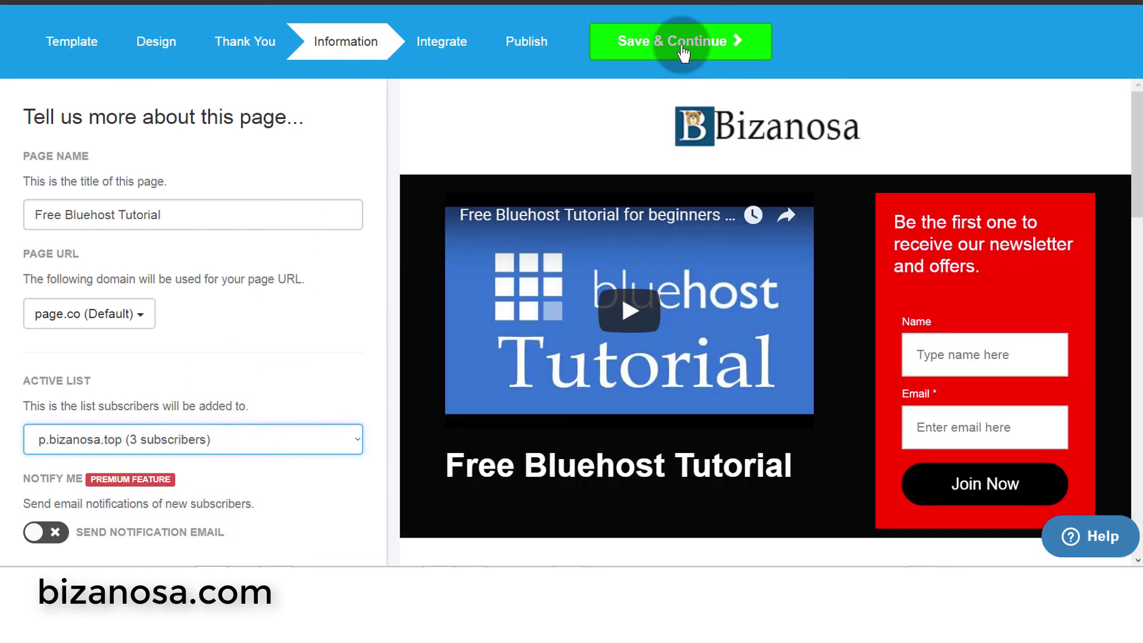
{"action": "left_click", "coordinate": [683, 52]}
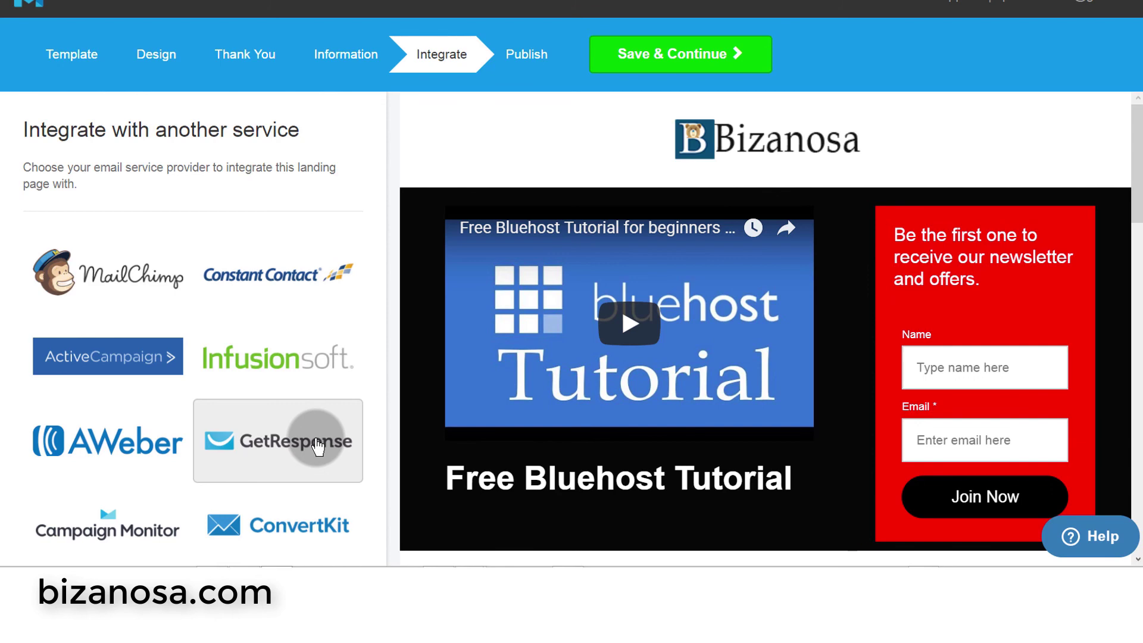
{"action": "left_click", "coordinate": [162, 283]}
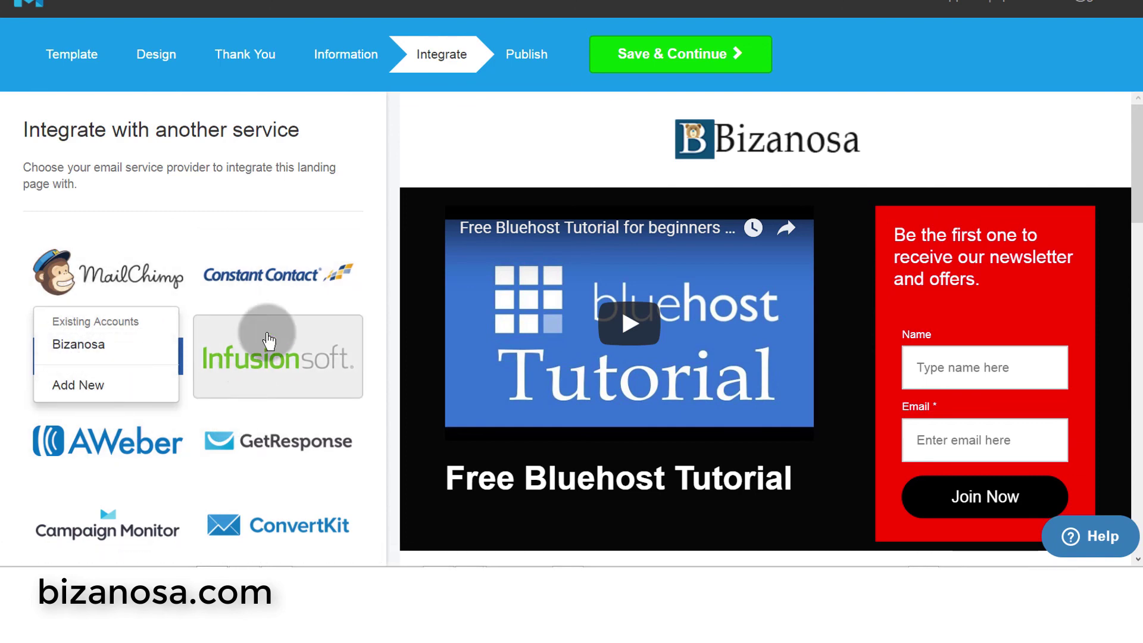
{"action": "left_click", "coordinate": [370, 190]}
{"action": "left_click", "coordinate": [667, 56]}
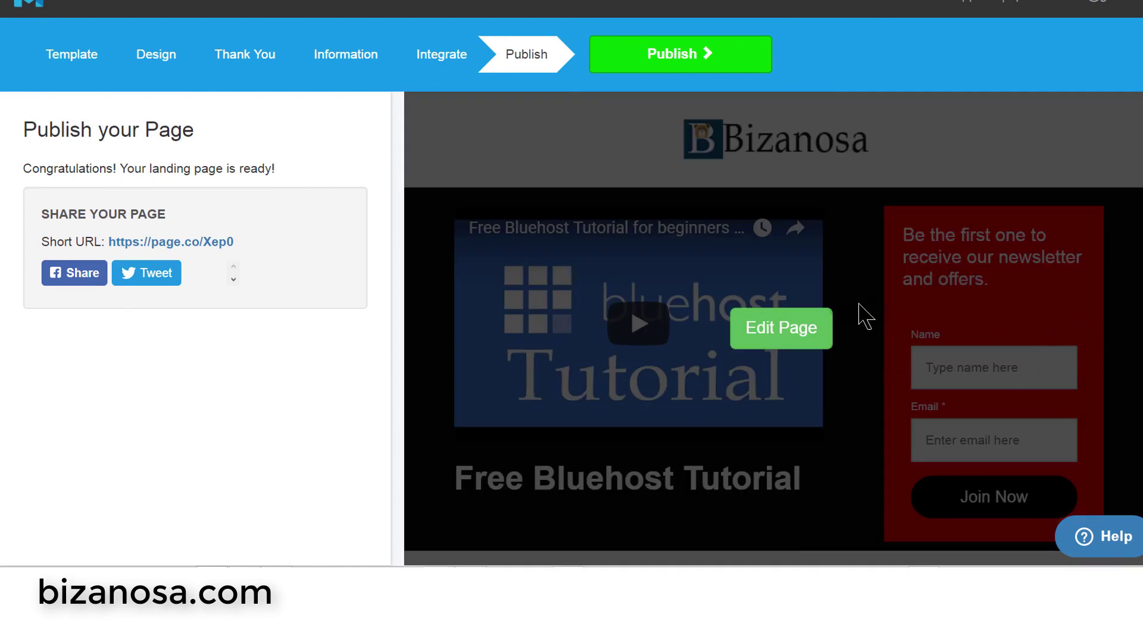
{"action": "left_click", "coordinate": [277, 317]}
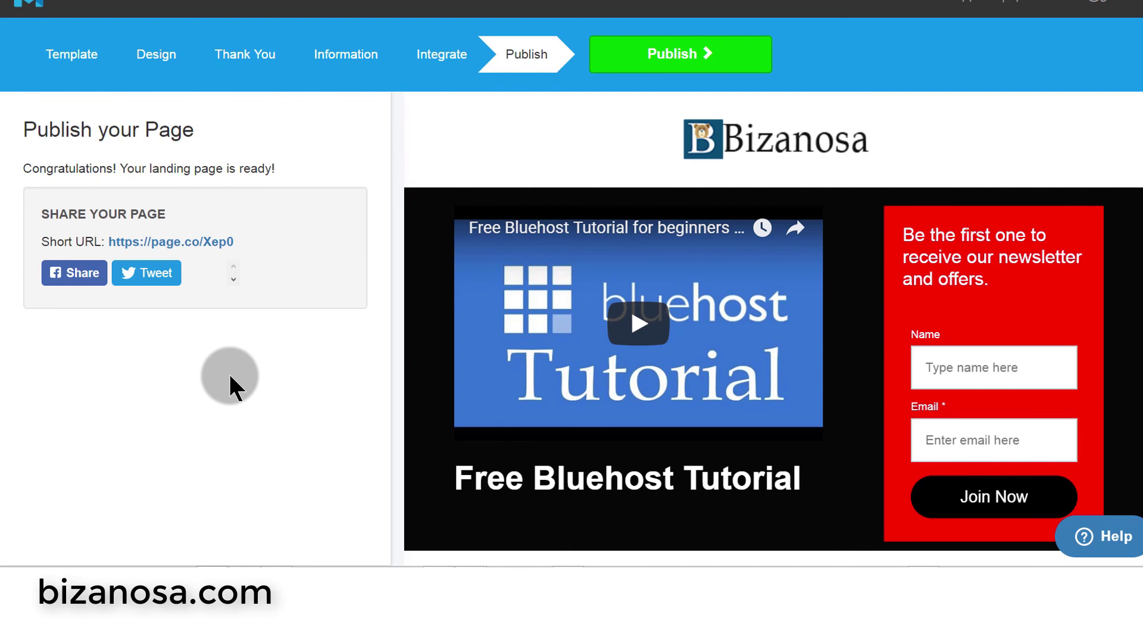
{"action": "mouse_move", "coordinate": [513, 334]}
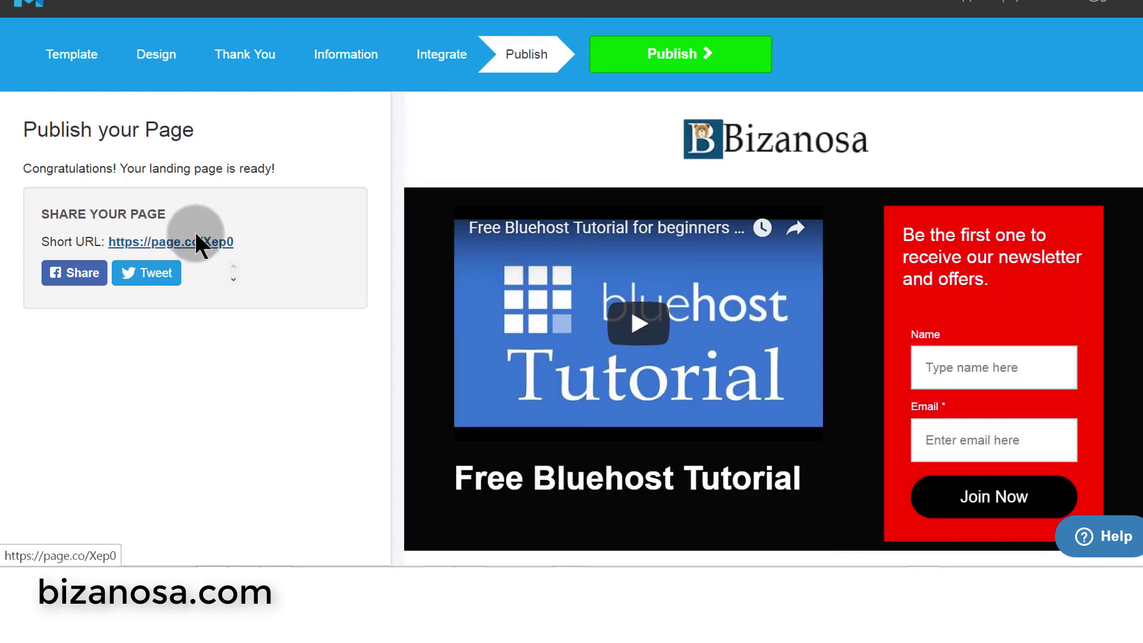
{"action": "left_click_drag", "start_coordinate": [104, 241], "coordinate": [240, 236]}
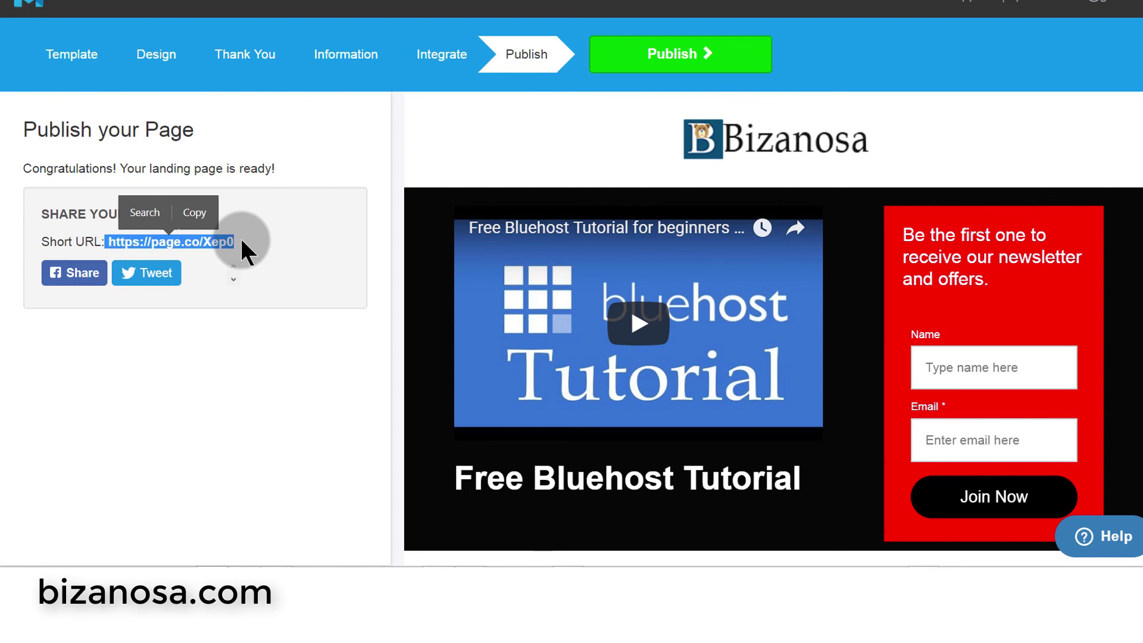
{"action": "left_click", "coordinate": [262, 291]}
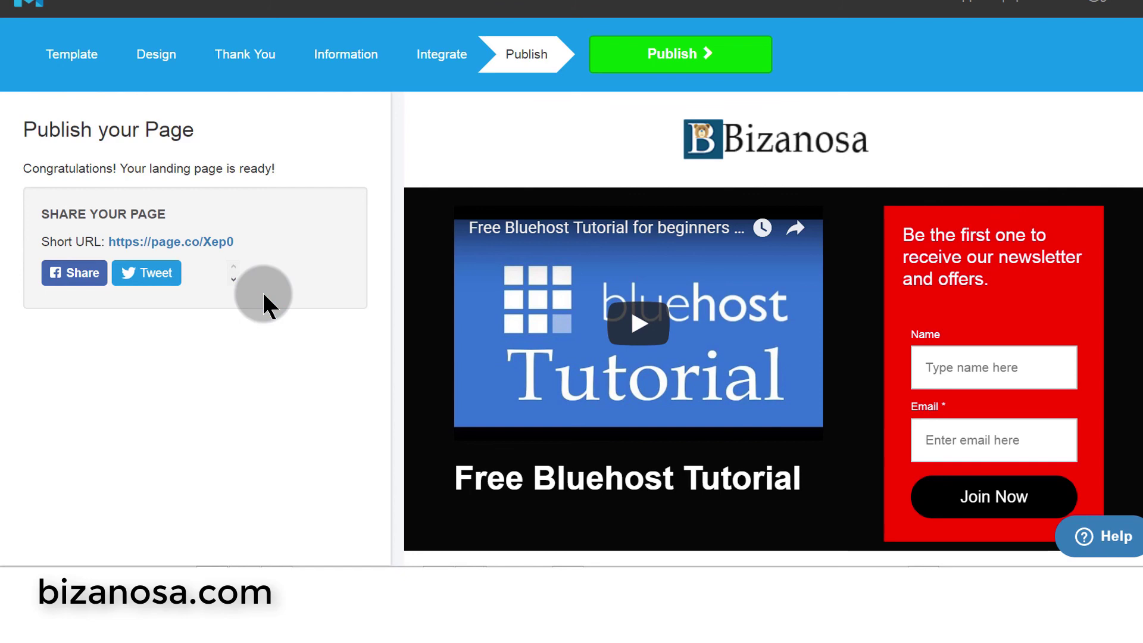
{"action": "mouse_move", "coordinate": [592, 369]}
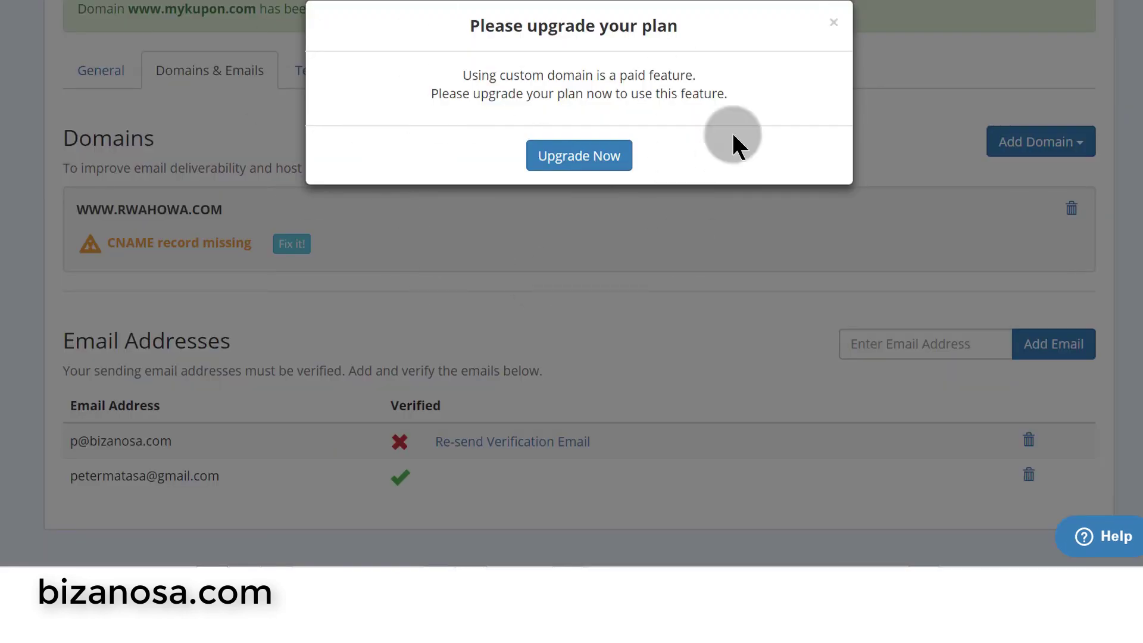
- Retry the missing-CNAME fix, dismiss the upgrade-plan notices, and highlight the CNAME warning
{"action": "left_click", "coordinate": [833, 23]}
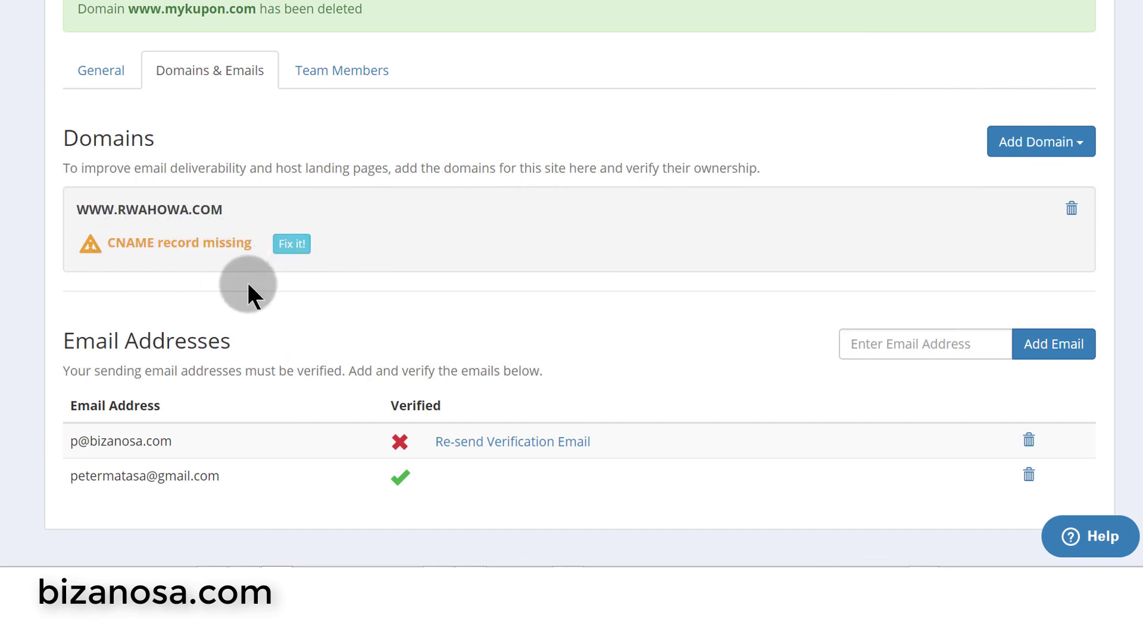
{"action": "left_click", "coordinate": [291, 244]}
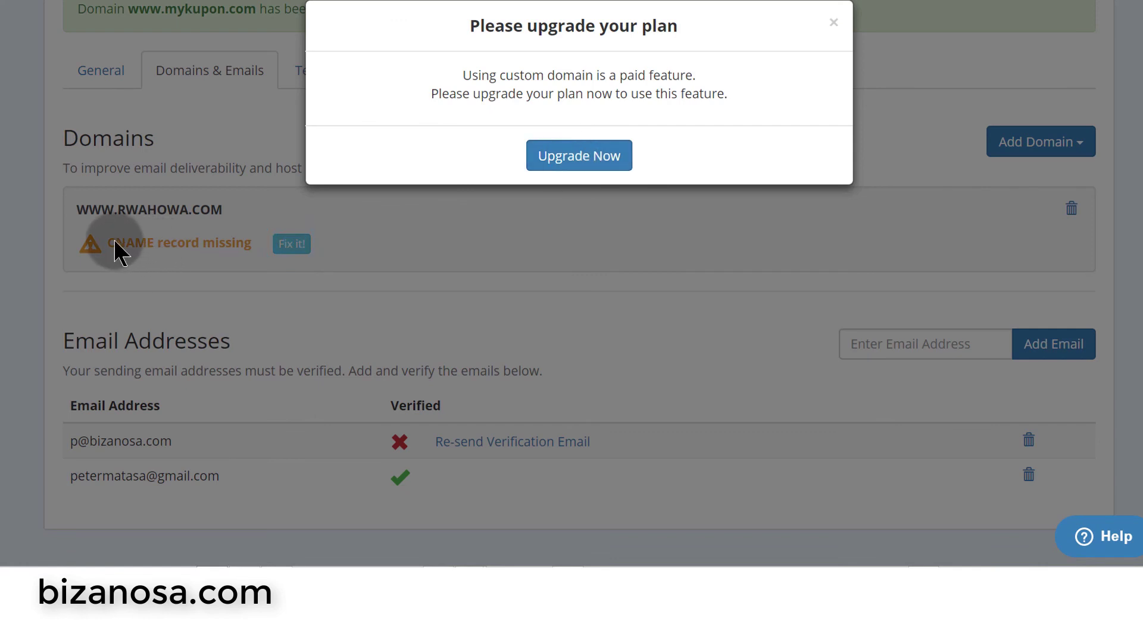
{"action": "left_click", "coordinate": [109, 241]}
{"action": "left_click", "coordinate": [296, 244]}
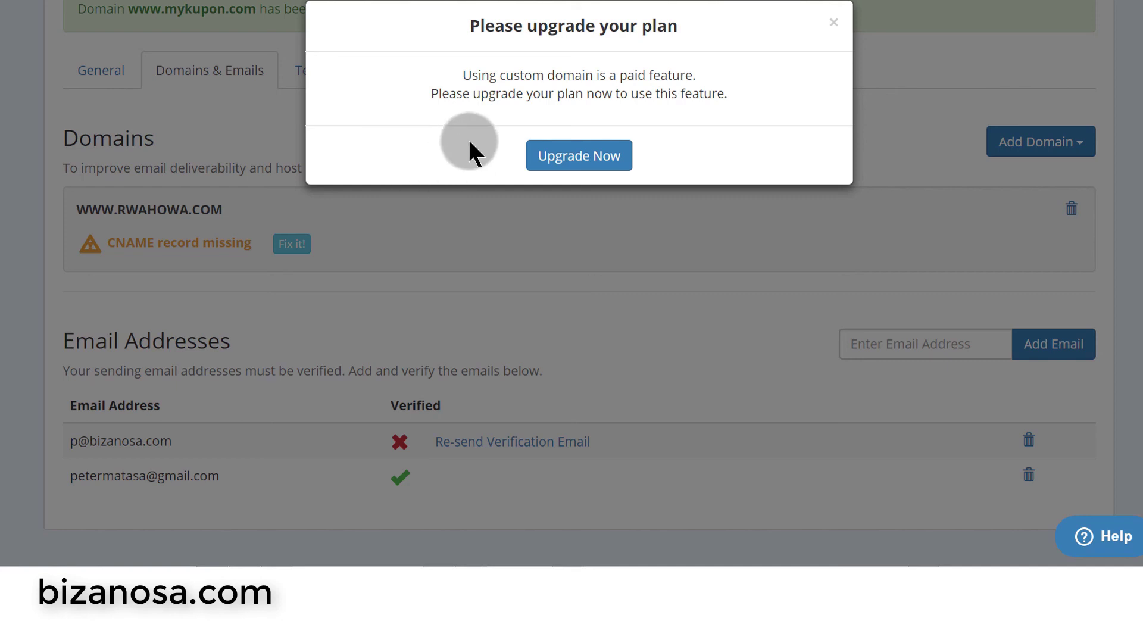
{"action": "left_click", "coordinate": [833, 23]}
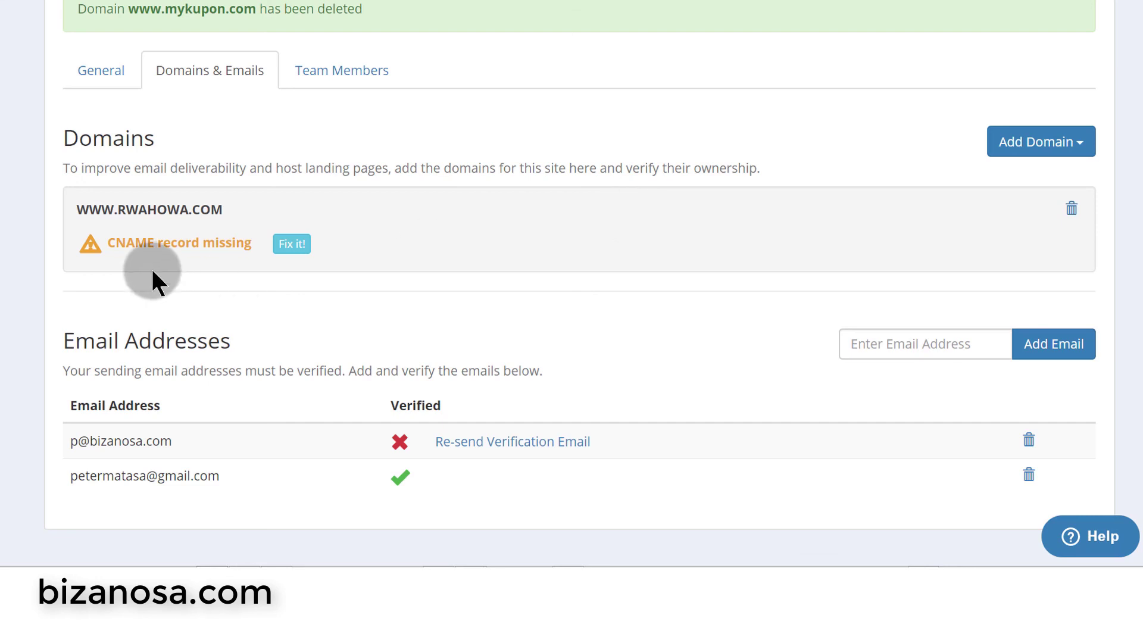
{"action": "left_click_drag", "start_coordinate": [104, 243], "coordinate": [153, 243]}
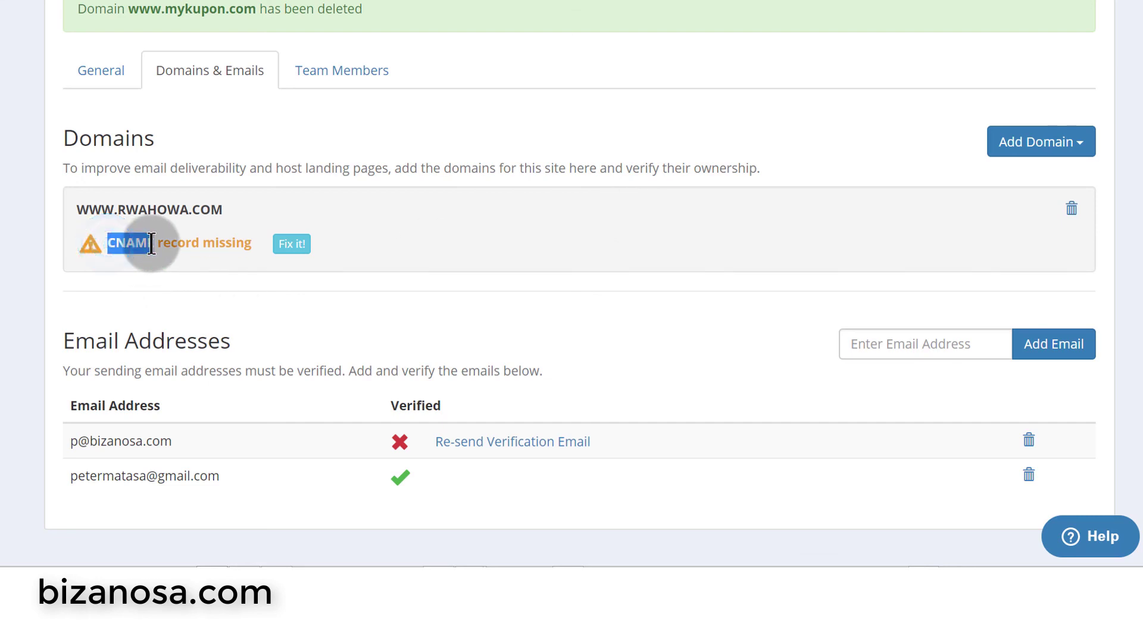
{"action": "left_click", "coordinate": [429, 230]}
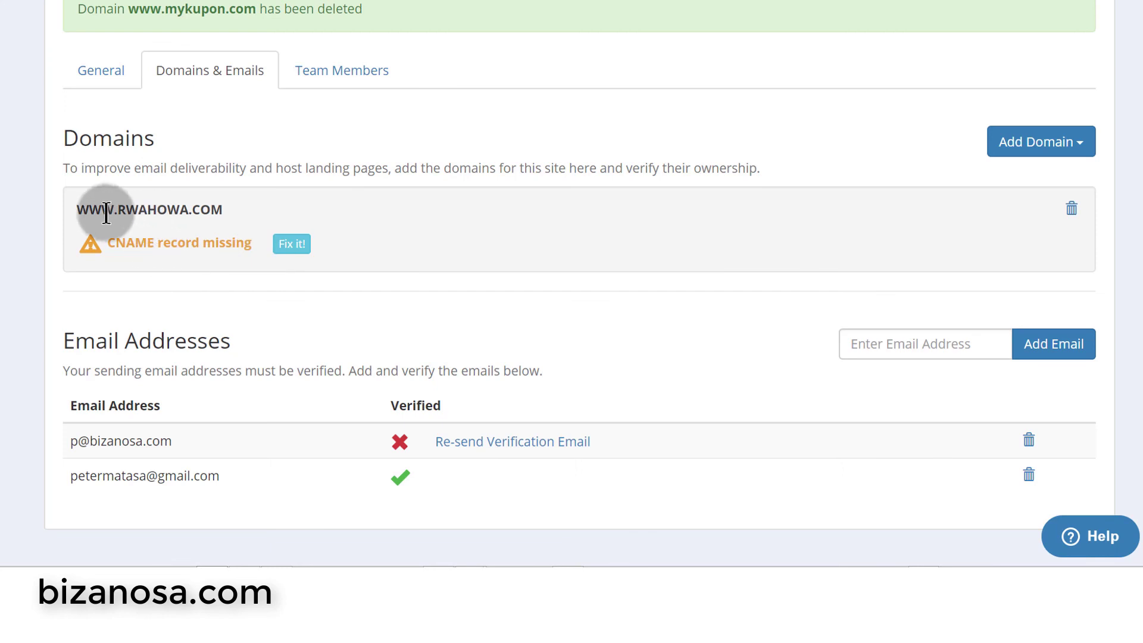
- Highlight the domain name and its WWW prefix to explain the domain setup
{"action": "left_click_drag", "start_coordinate": [76, 208], "coordinate": [223, 209]}
{"action": "left_click_drag", "start_coordinate": [117, 205], "coordinate": [69, 214]}
{"action": "left_click", "coordinate": [189, 254]}
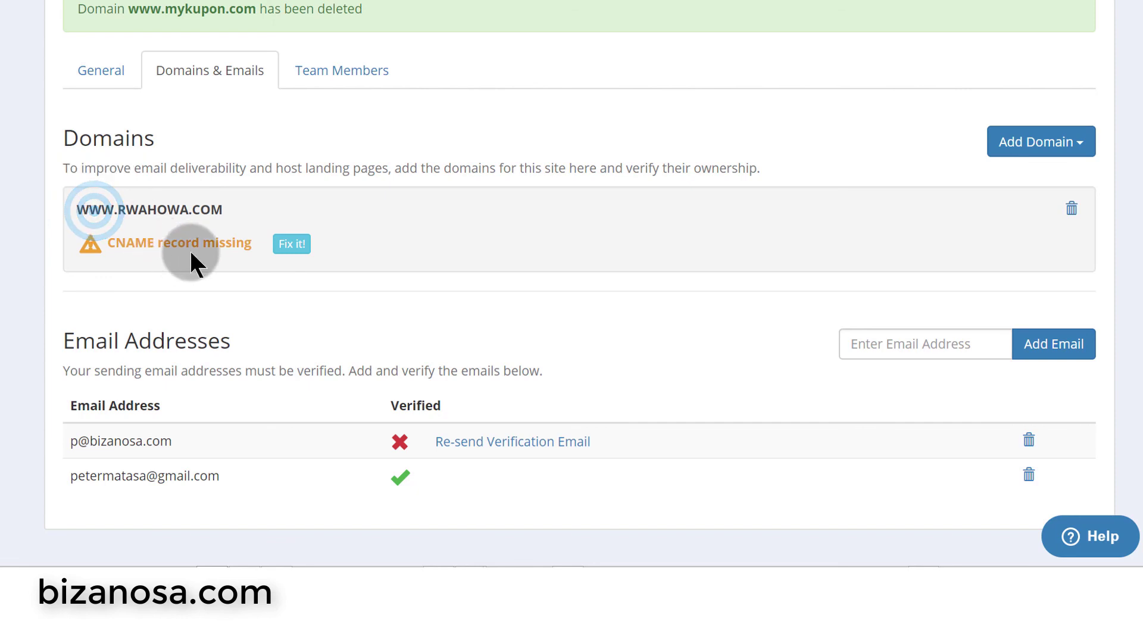
{"action": "mouse_move", "coordinate": [78, 206]}
{"action": "left_mouse_down"}
{"action": "mouse_move", "coordinate": [114, 205]}
{"action": "mouse_move", "coordinate": [81, 207]}
{"action": "left_mouse_up"}
{"action": "left_click", "coordinate": [184, 205]}
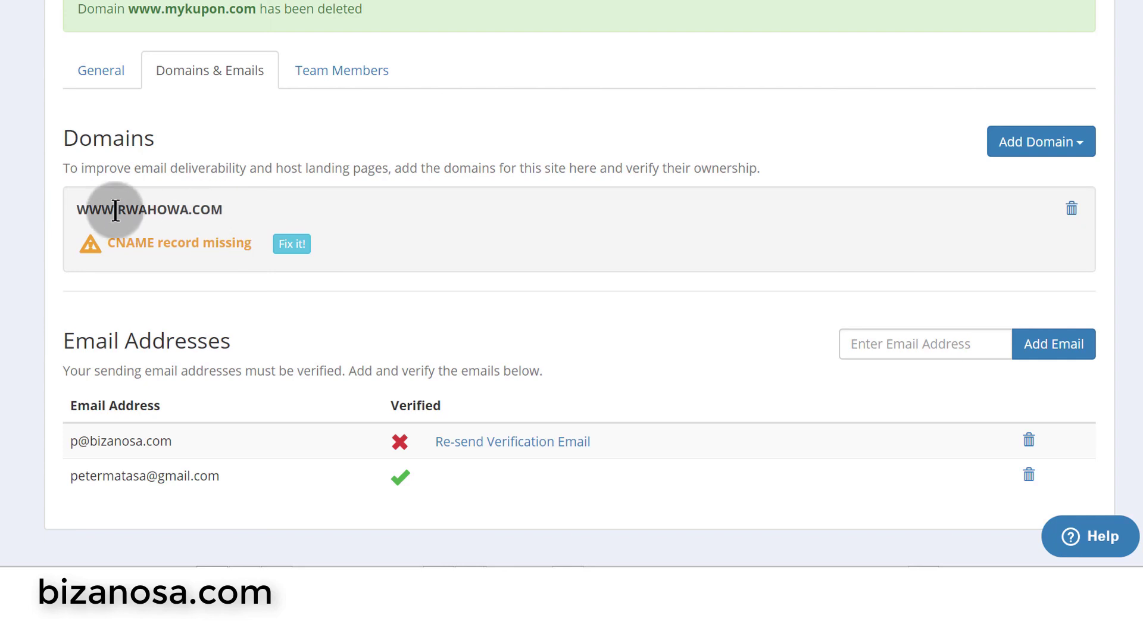
{"action": "left_click_drag", "start_coordinate": [73, 206], "coordinate": [81, 208]}
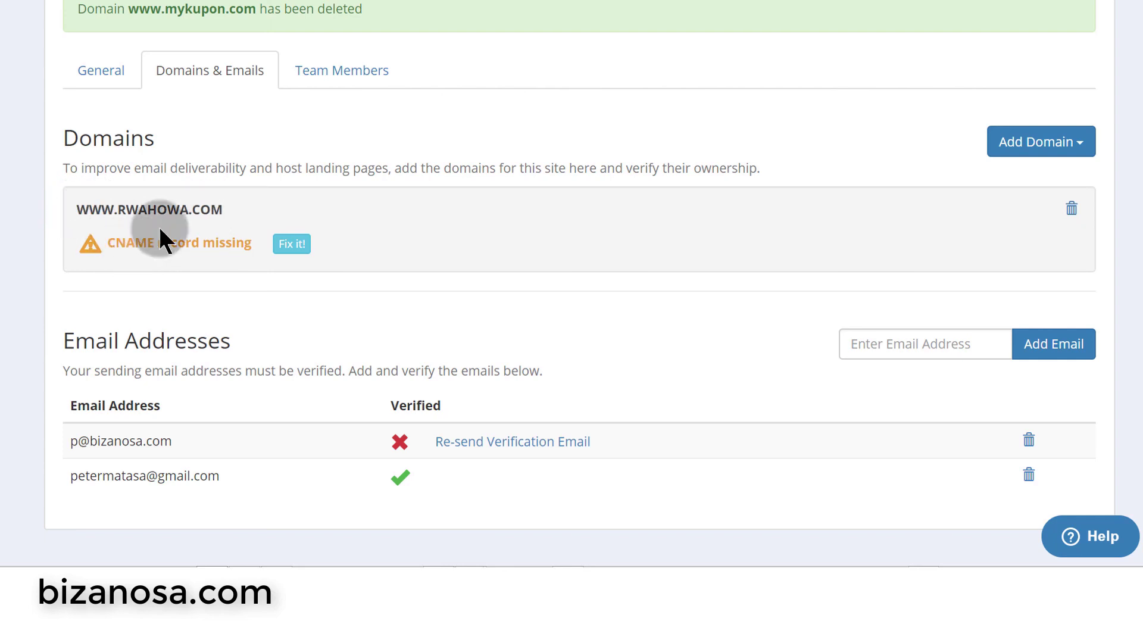
{"action": "left_click_drag", "start_coordinate": [77, 205], "coordinate": [113, 204]}
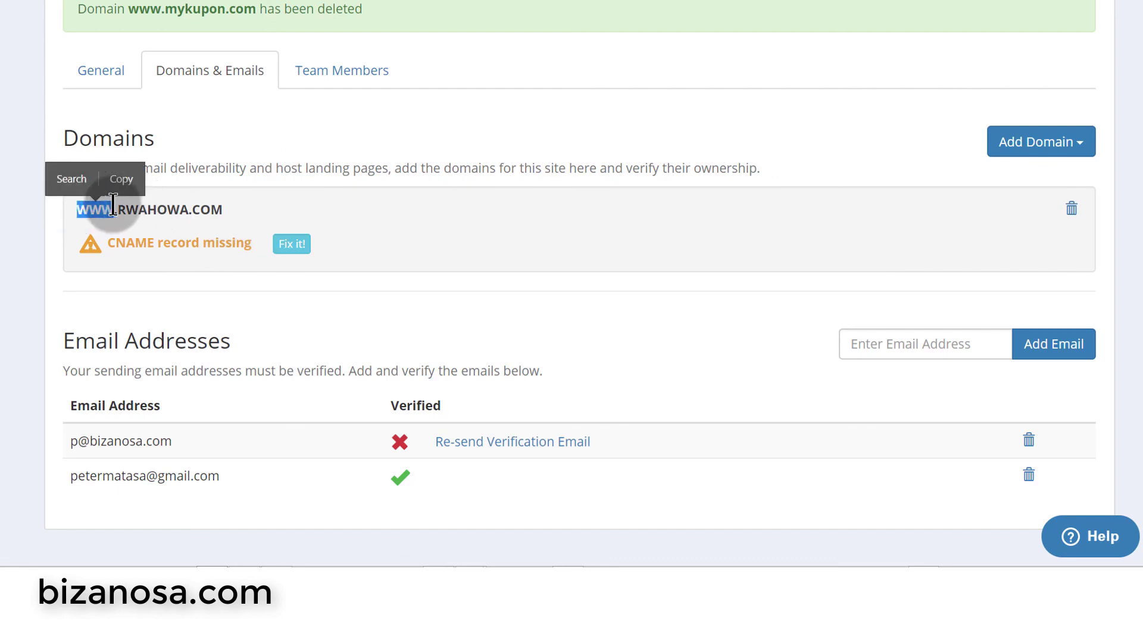
{"action": "left_click", "coordinate": [162, 195]}
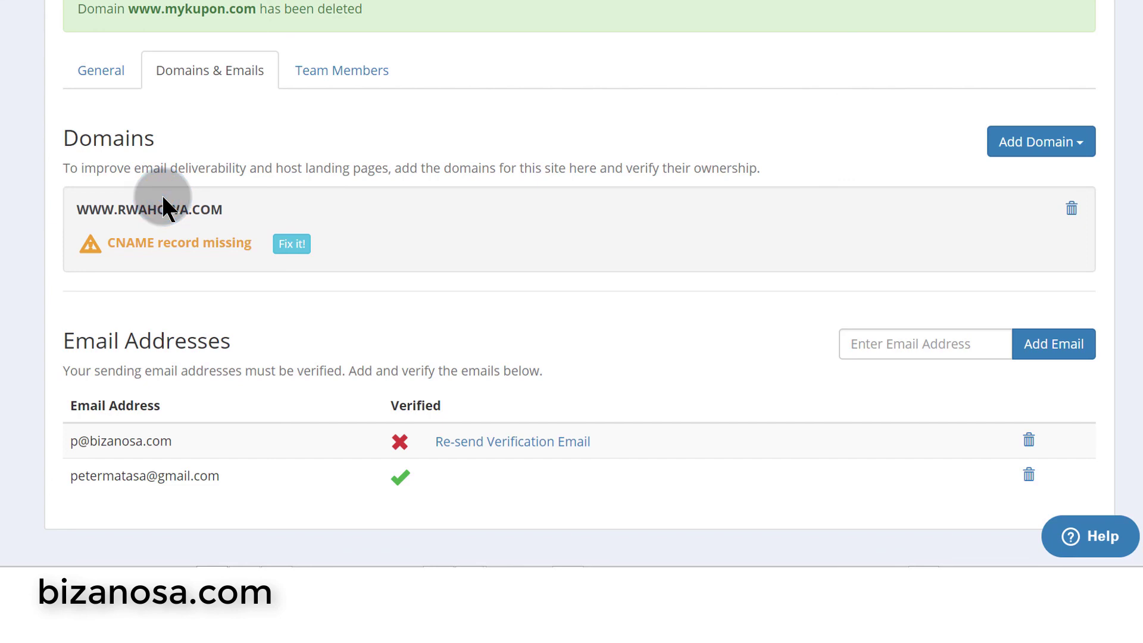
{"action": "left_click", "coordinate": [307, 60]}
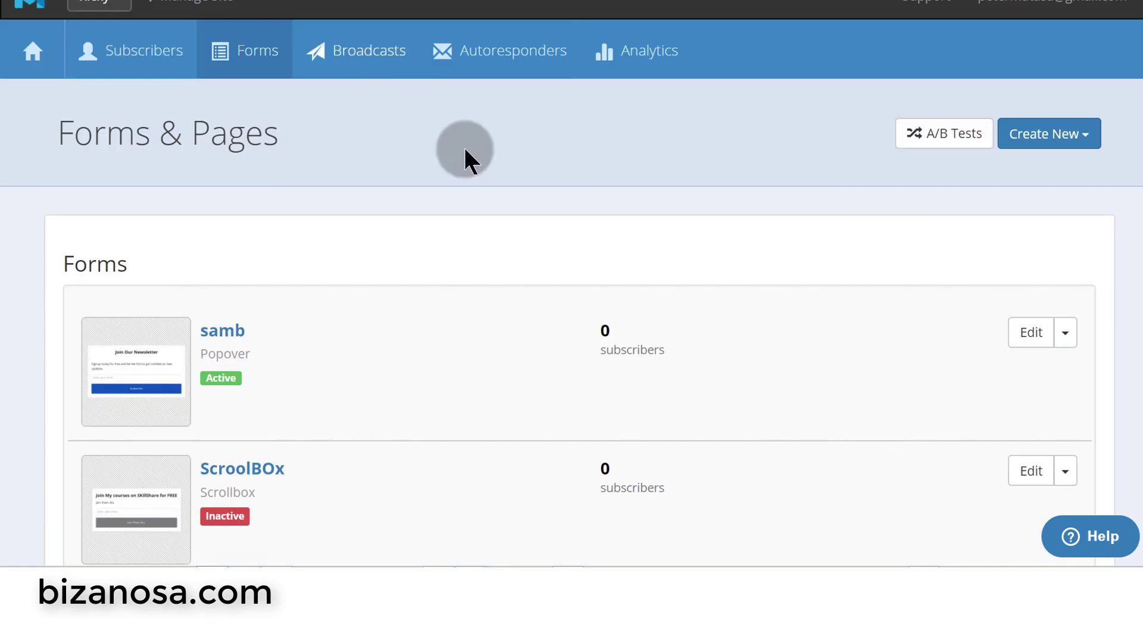